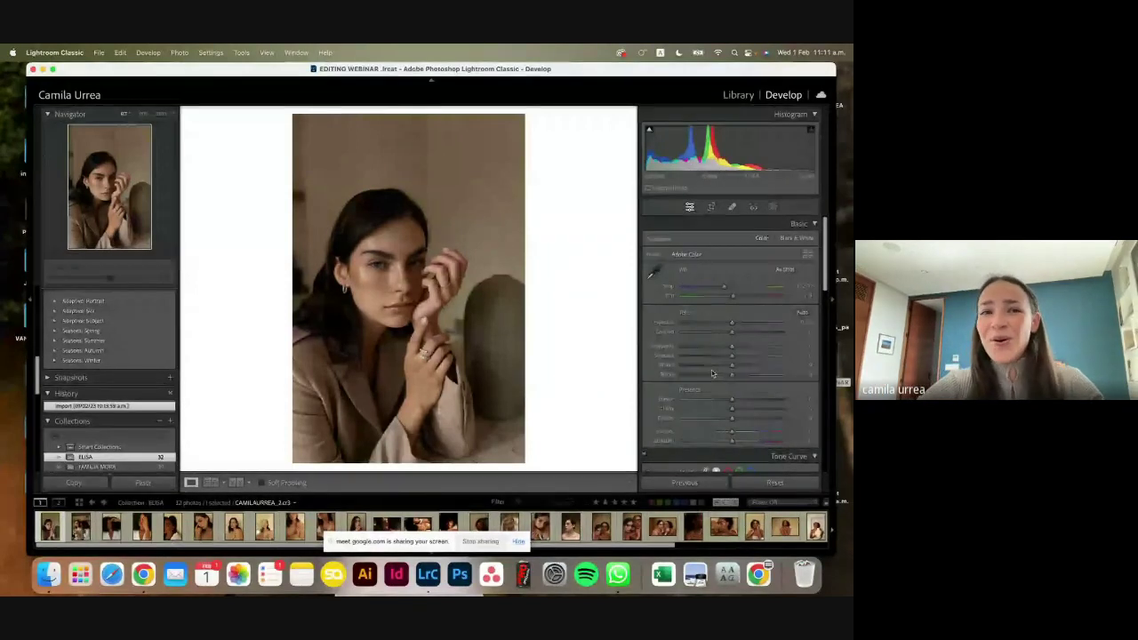
Step: Expand the window to full screen and collapse the list of presets
click(54, 69)
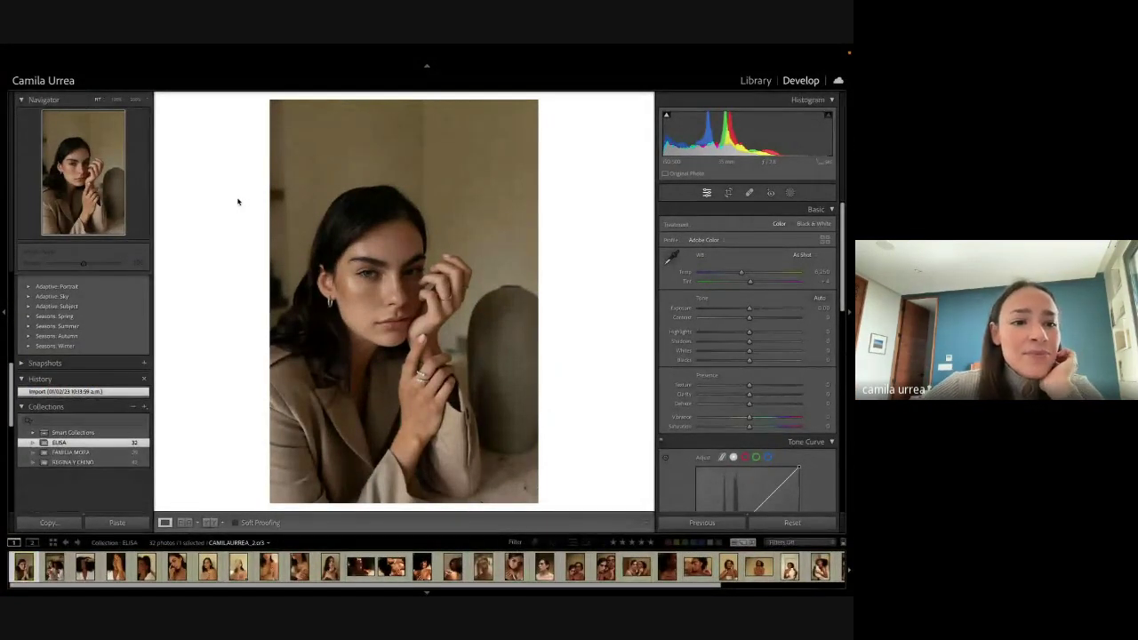
scroll(35, 351, up, 8)
click(25, 280)
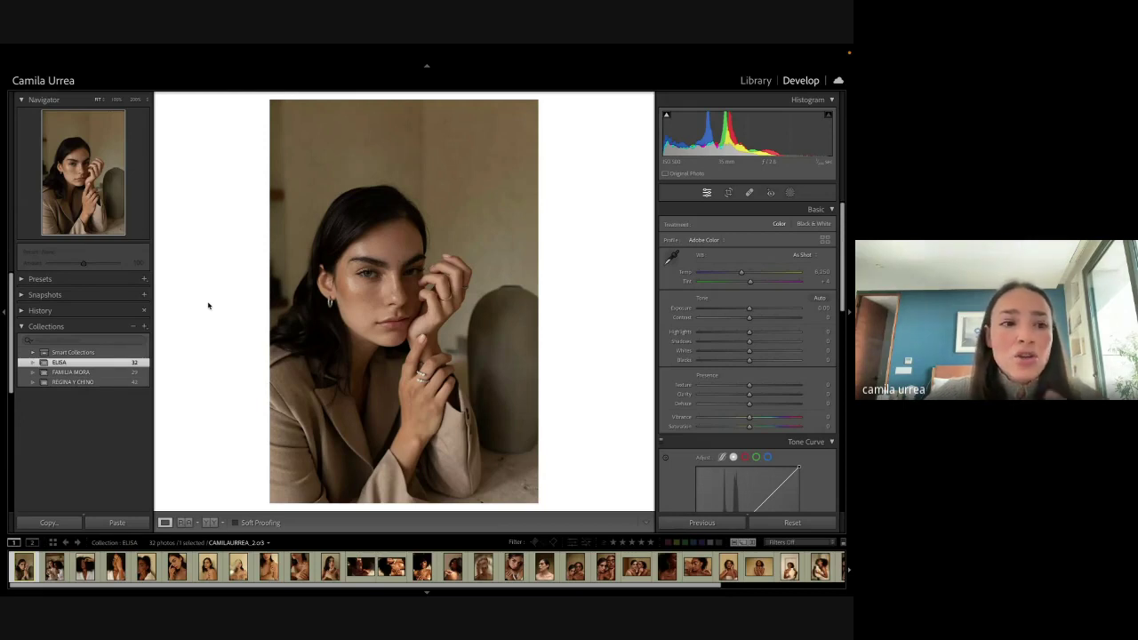
Step: Apply the preset CAM LIGHT 1 - NO GRAIN from the WEDDINGS group to the portrait
click(40, 278)
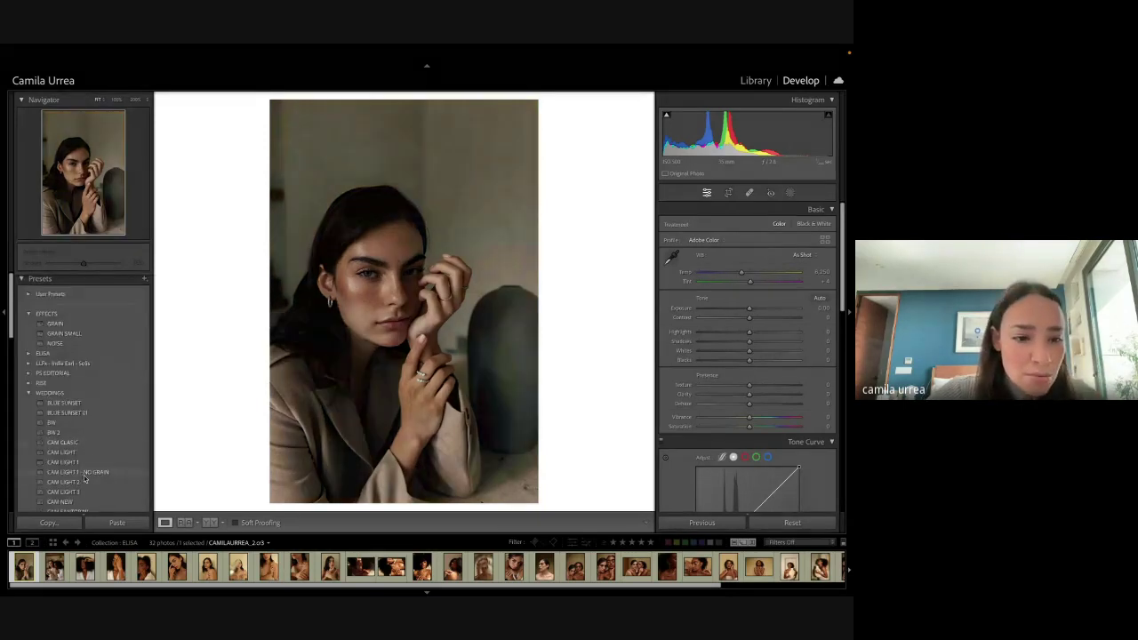
click(78, 472)
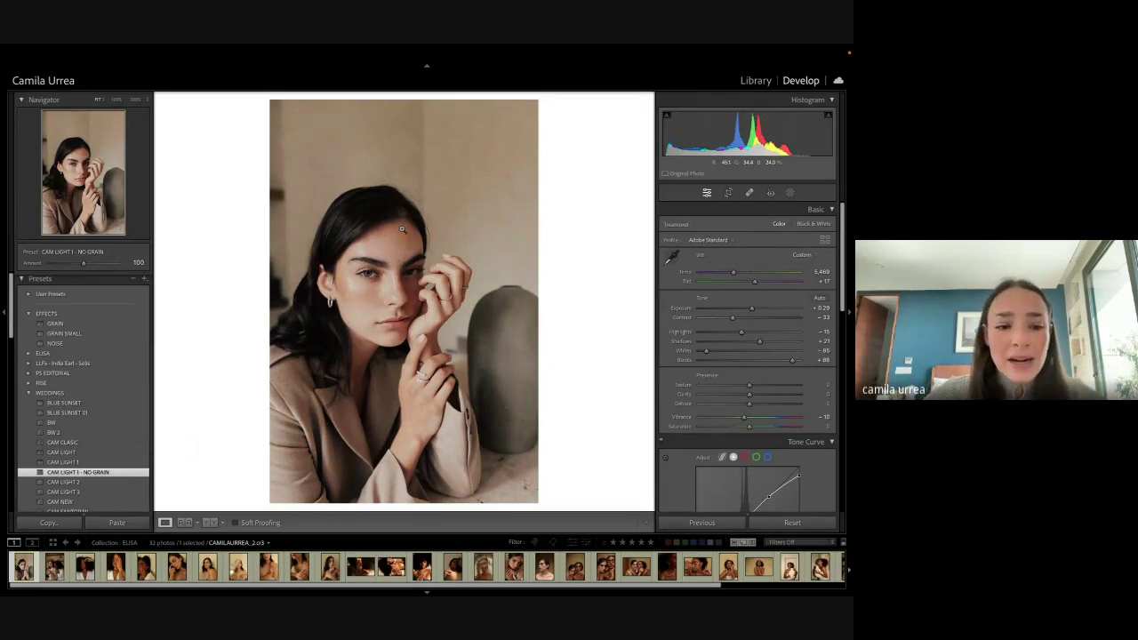
click(28, 393)
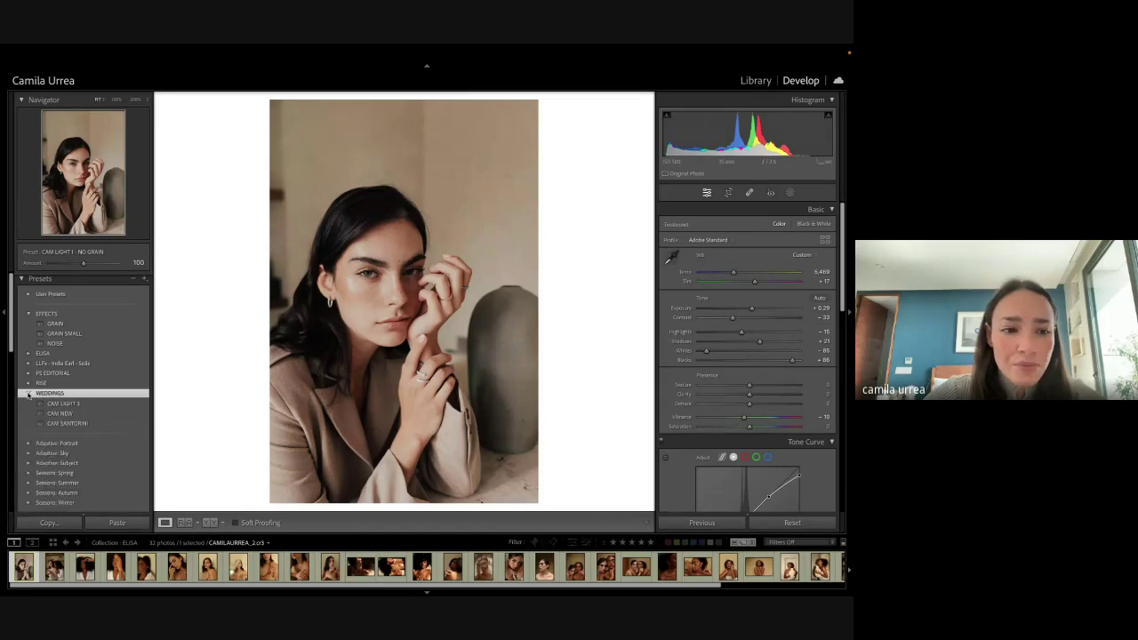
click(29, 393)
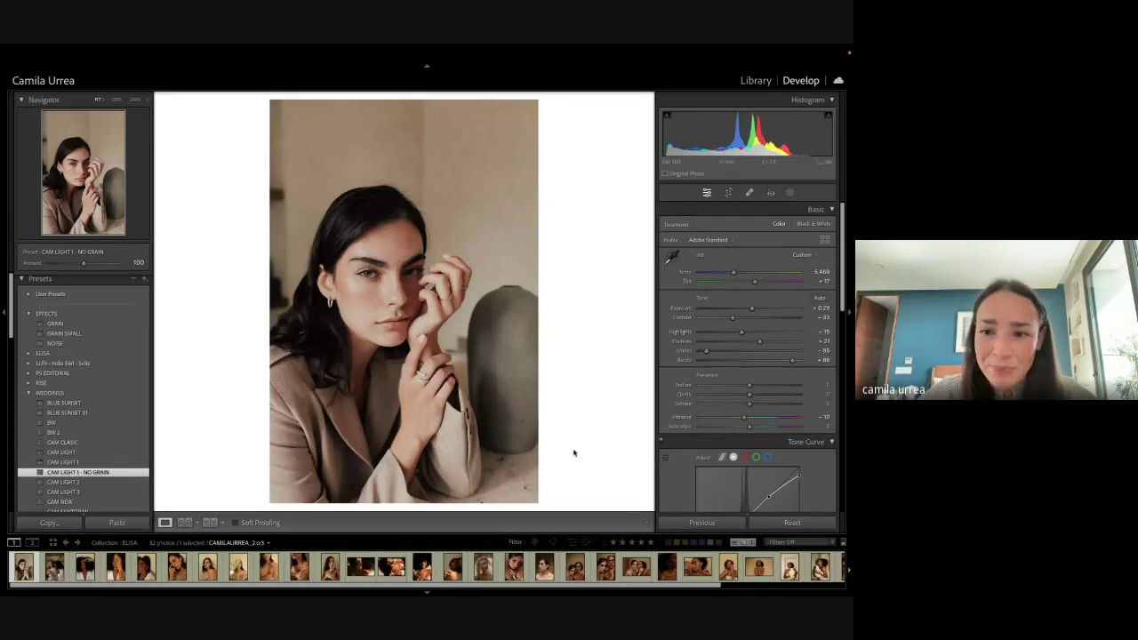
Step: Lower the portrait's highlights to -55 and raise its exposure to +0.59
click(714, 333)
drag(715, 333, 721, 333)
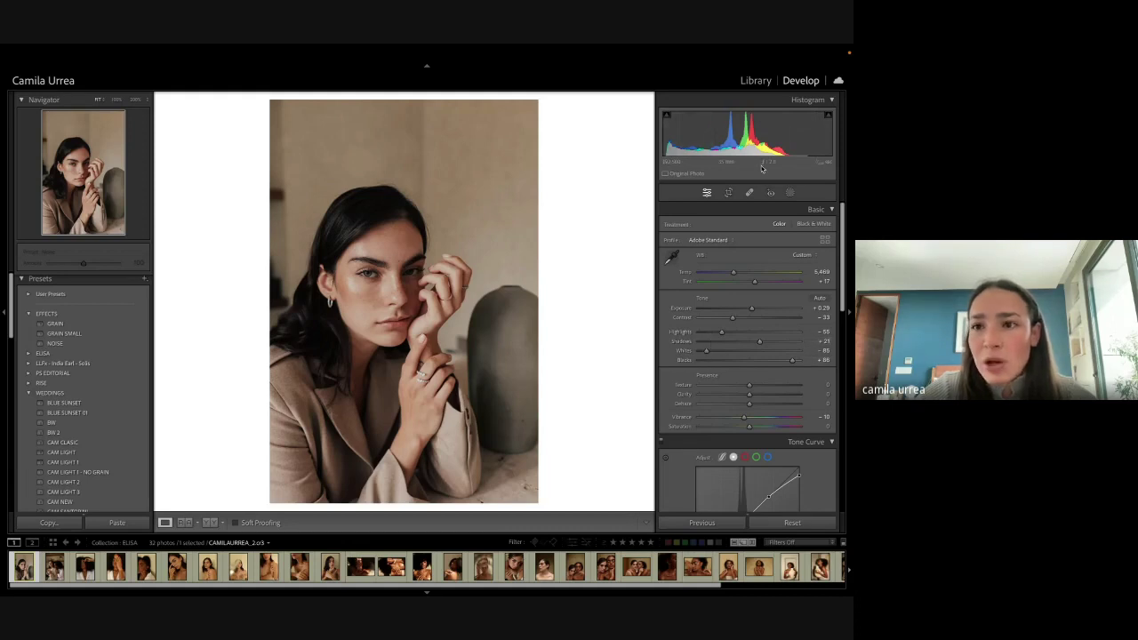
key(Up)
key(Up)
key(Up)
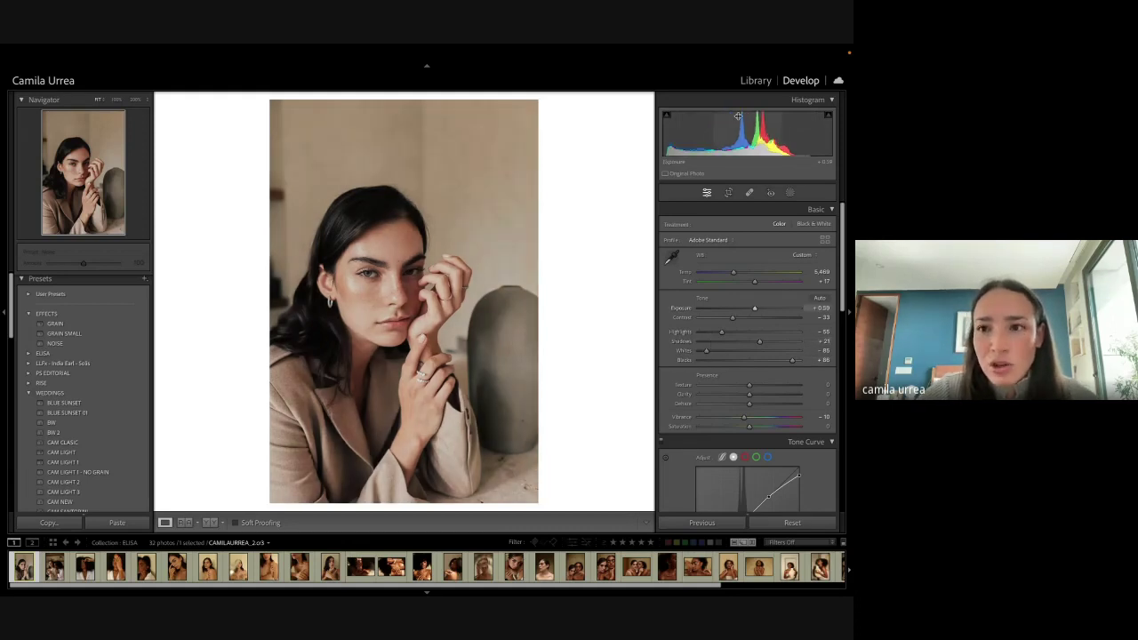
key(Down)
key(Up)
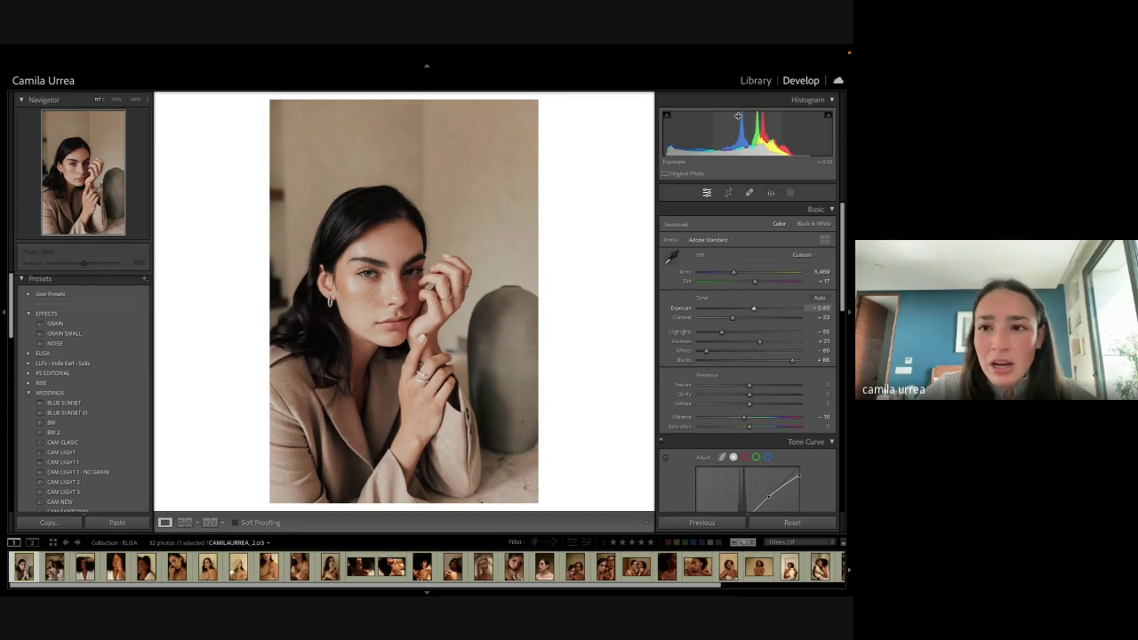
drag(737, 117, 738, 116)
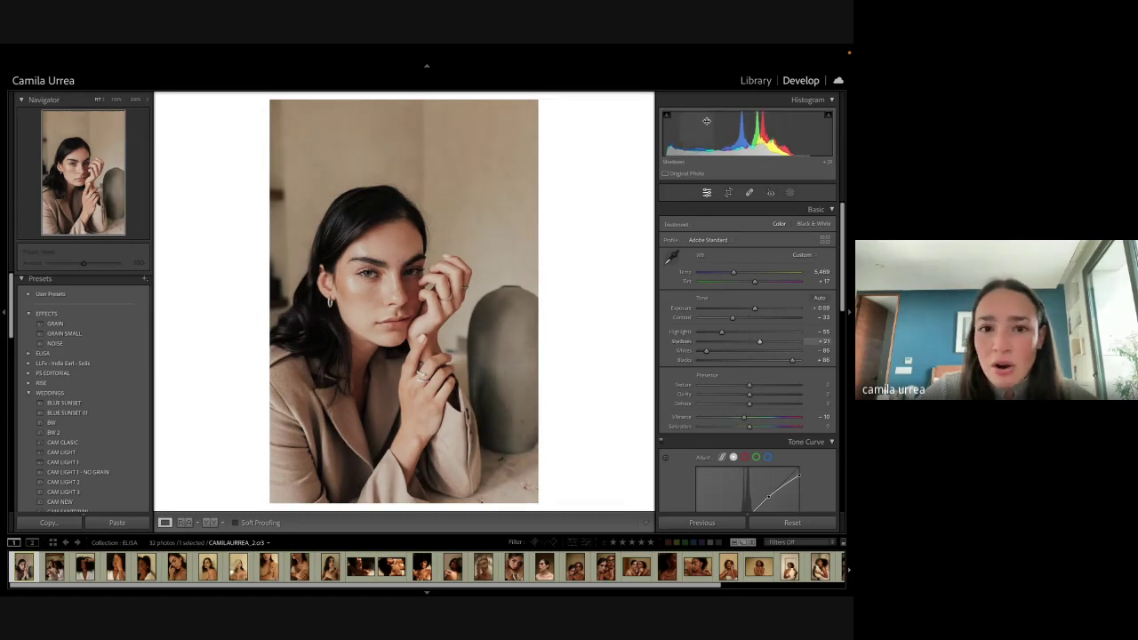
Step: Reduce the shadows to +16 and set the whites to -80
key(Down)
key(Up)
key(Down)
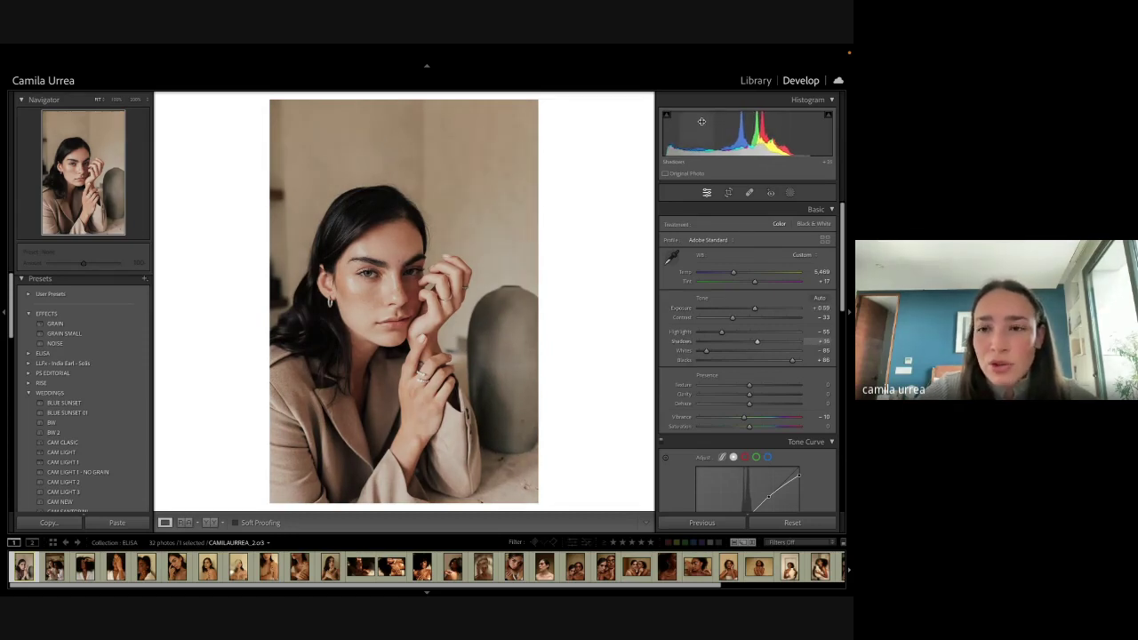
mouse_move(702, 122)
mouse_down()
mouse_move(673, 131)
mouse_move(690, 134)
mouse_up()
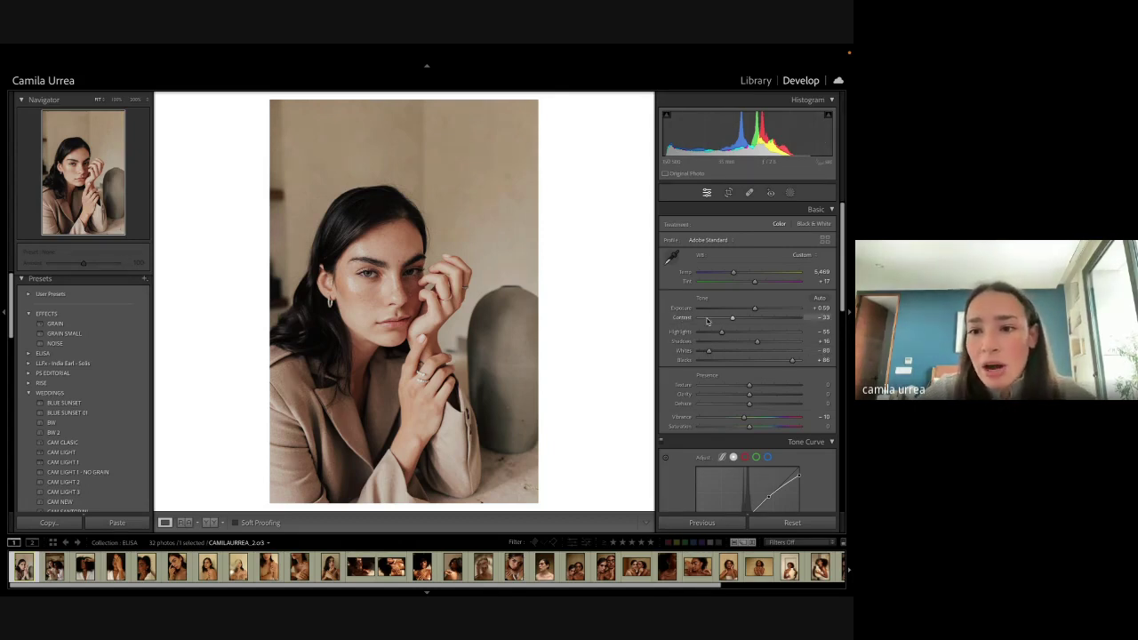
Step: Adjust the tone to contrast -32, highlights -71, whites -70, blacks +69 and shadows +34
drag(733, 322, 699, 336)
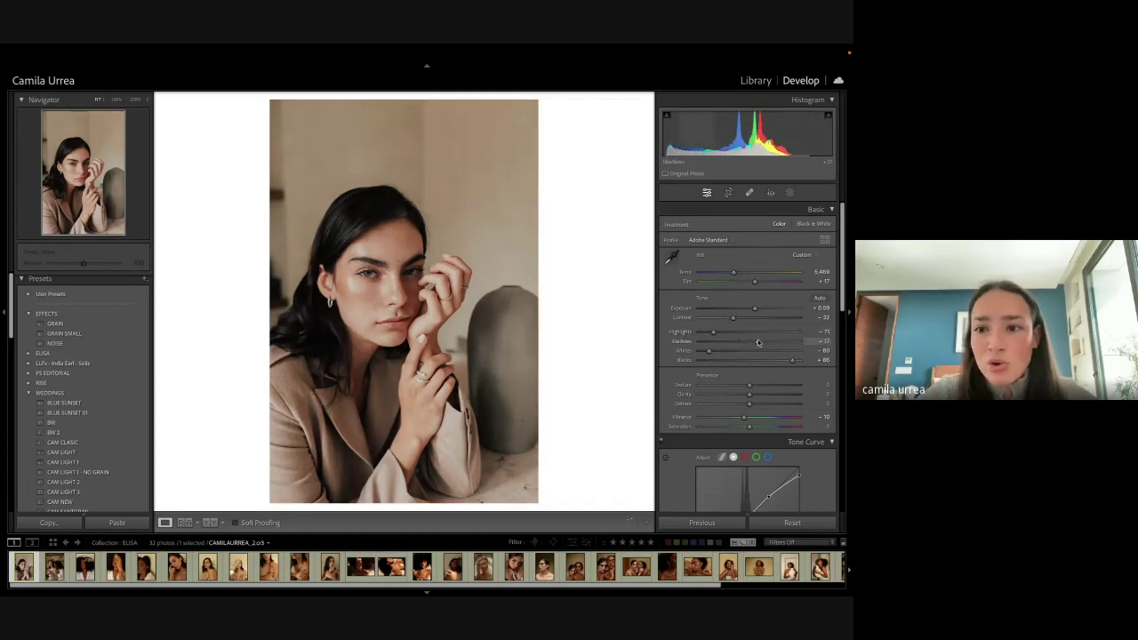
drag(705, 353, 764, 343)
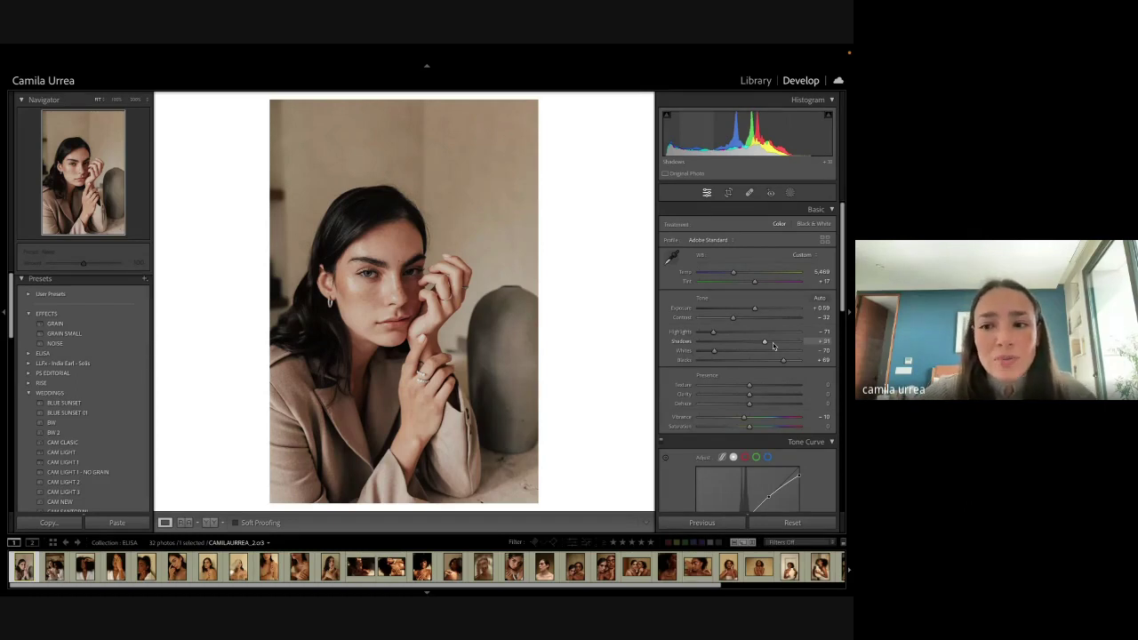
drag(770, 341, 768, 341)
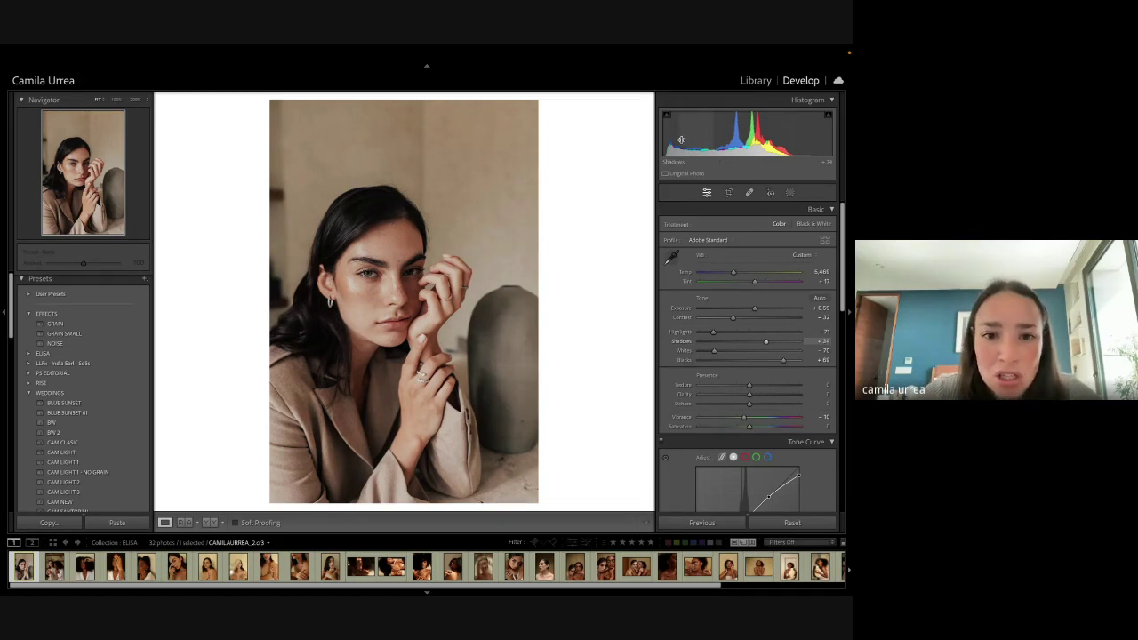
Step: Raise the portrait's shadows to +39 and its exposure to +0.69
key(Up)
key(Right)
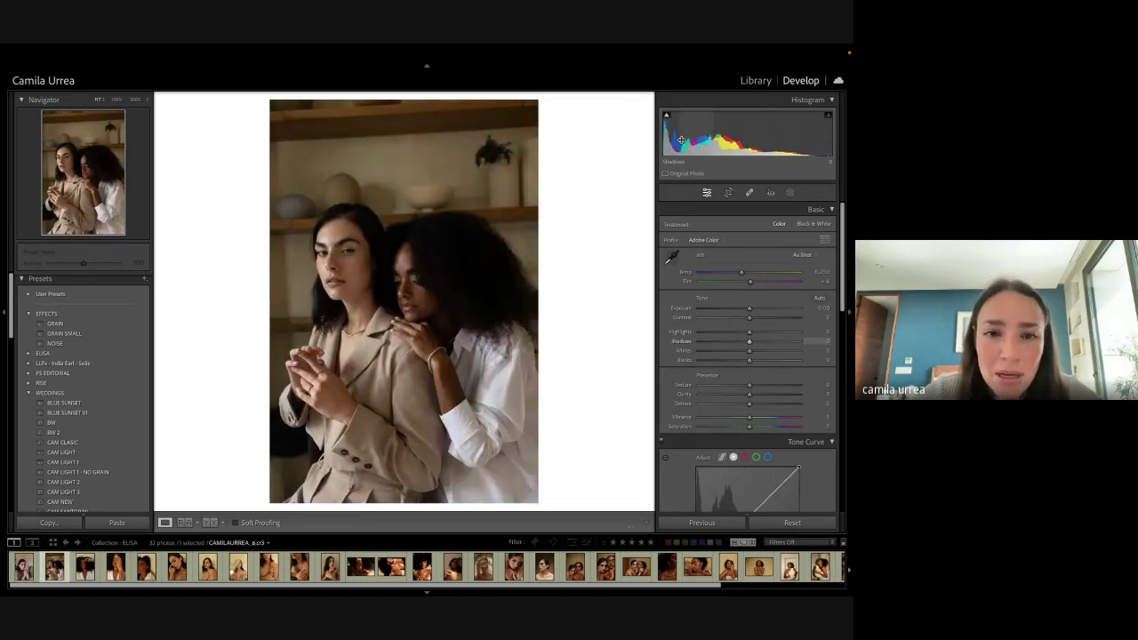
key(Left)
drag(727, 144, 731, 145)
Step: Compare the portrait with its unedited version and set the white balance tint to +9
key(backslash)
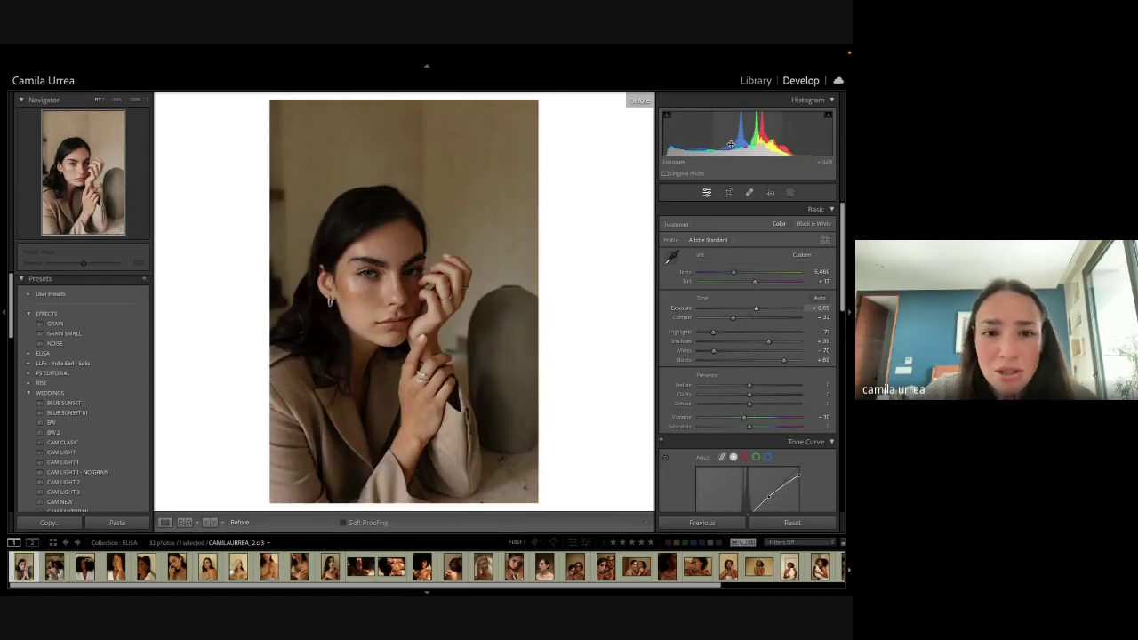
key(backslash)
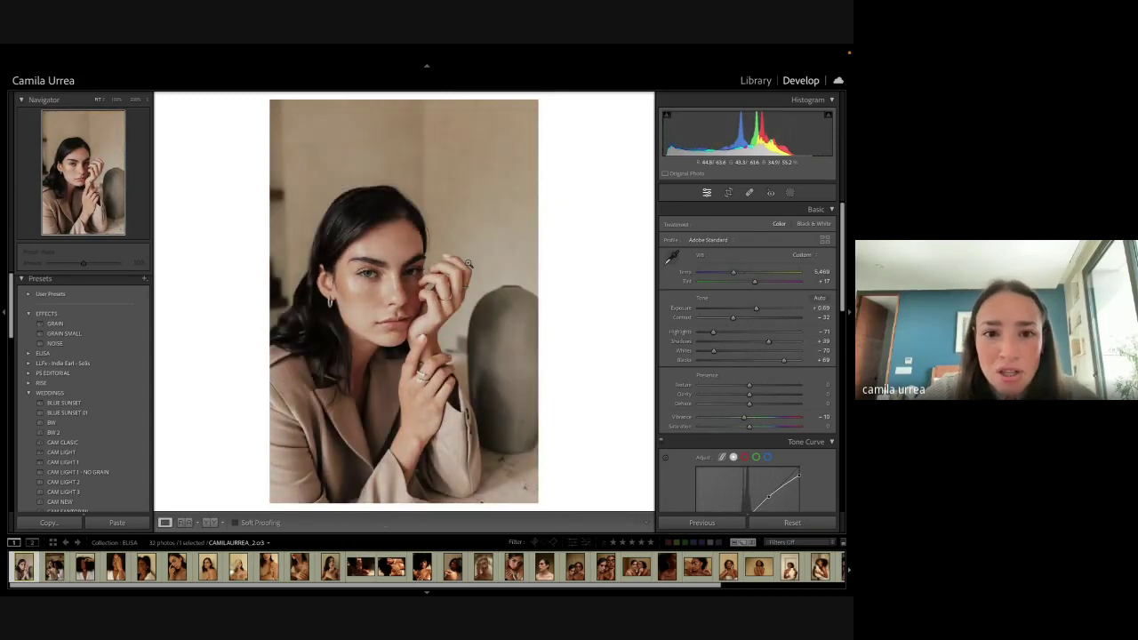
key(backslash)
key(backslash)
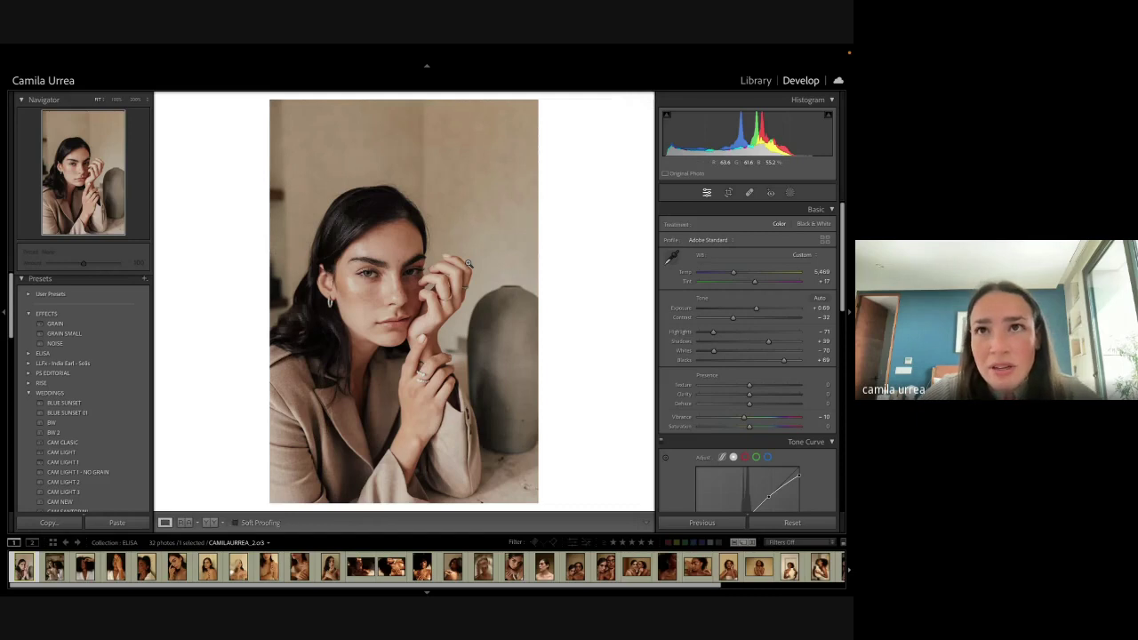
key(backslash)
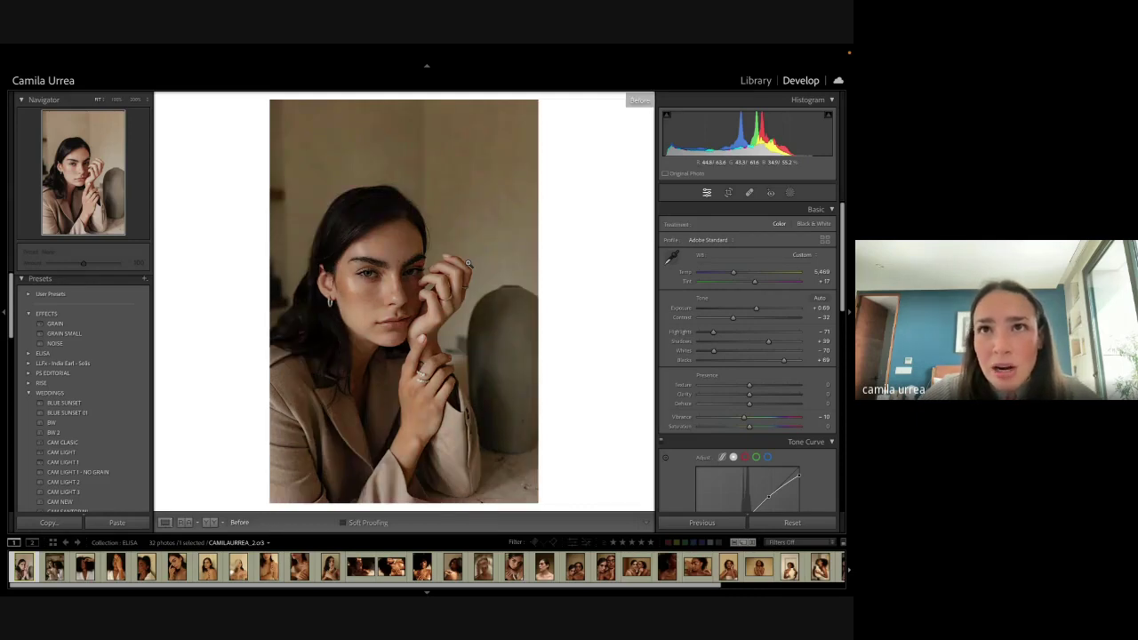
key(backslash)
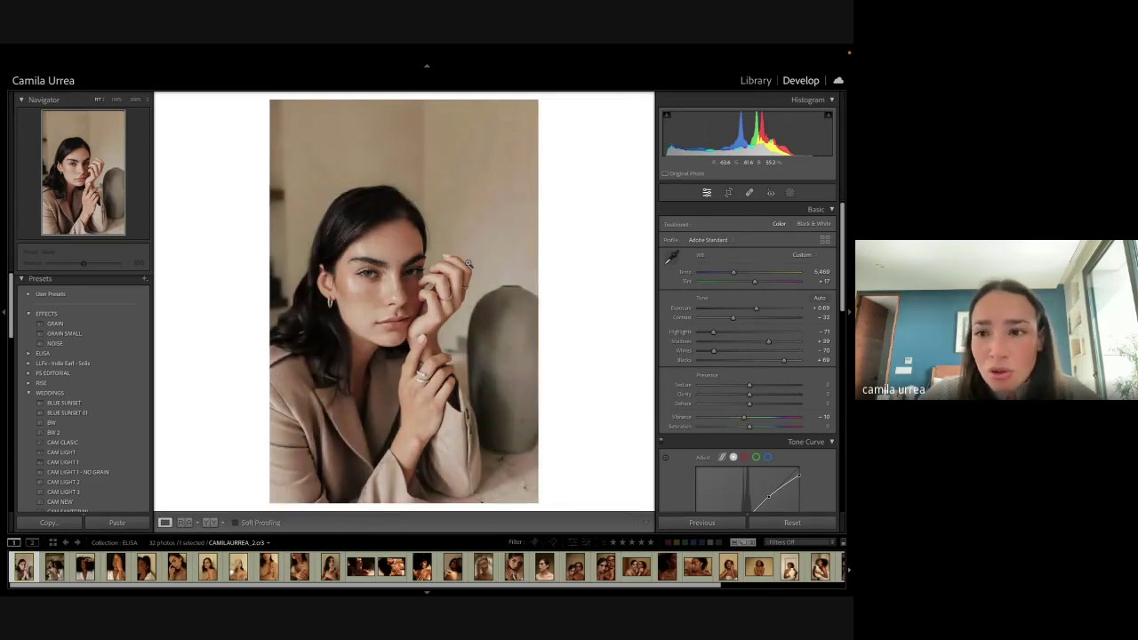
click(819, 283)
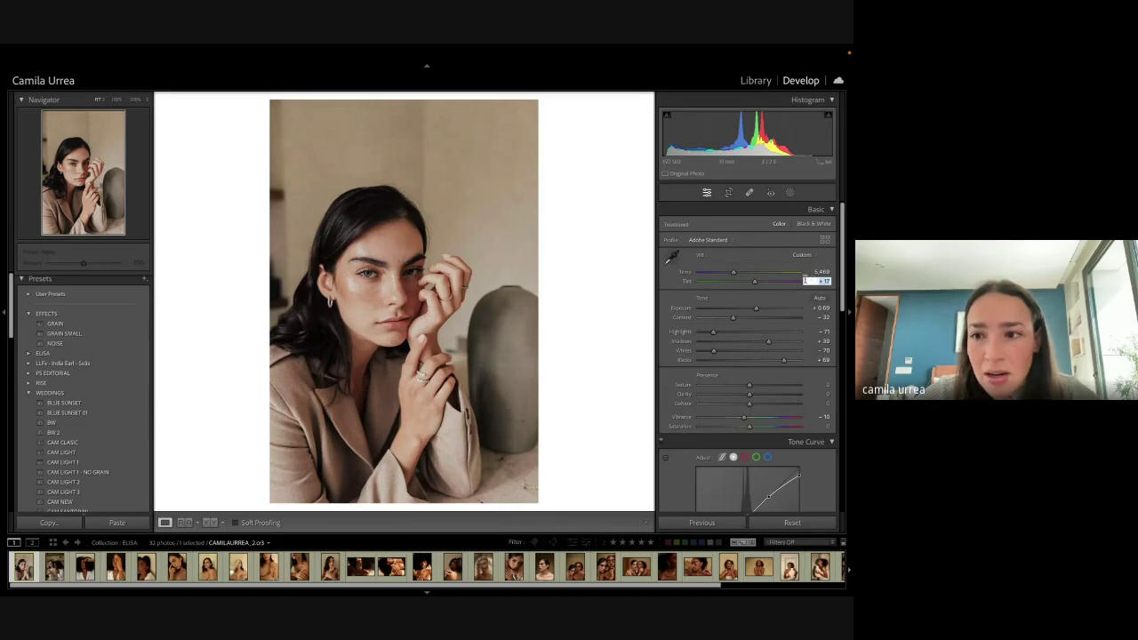
text(0)
key(Return)
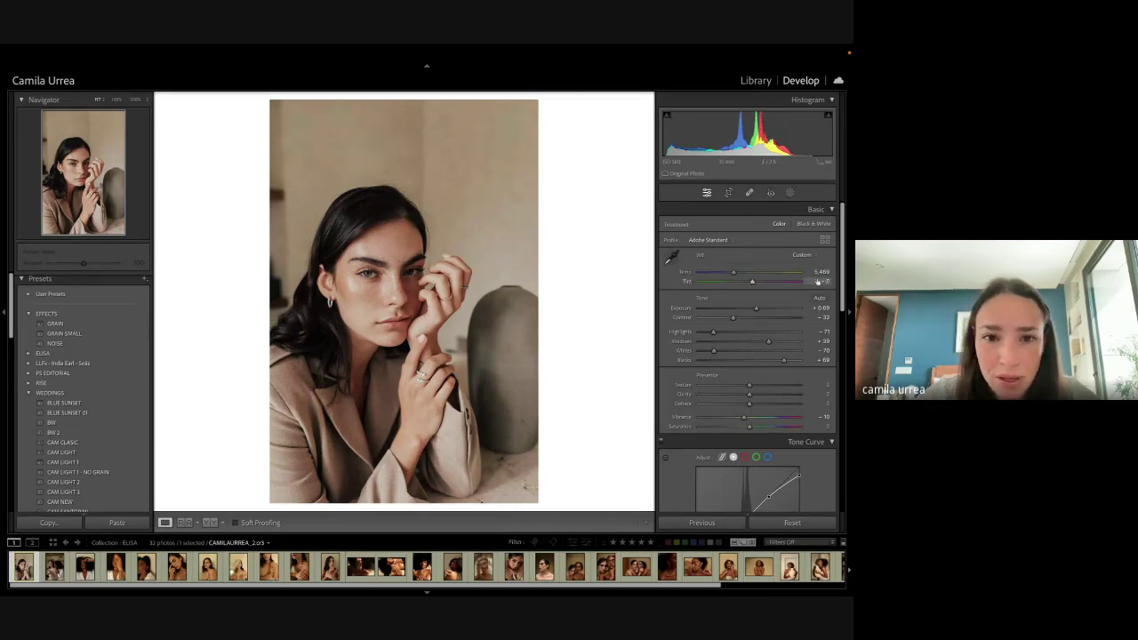
key(backslash)
key(backslash)
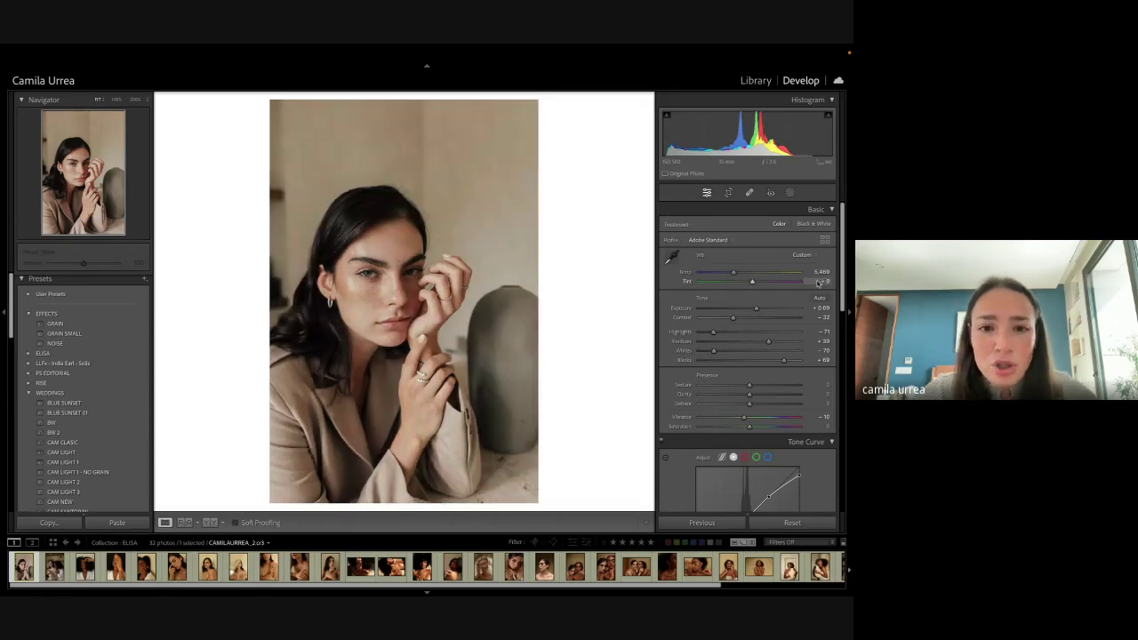
Step: In a zoomed side-by-side comparison of the cheek, set highlights to -81, whites to -82 and temperature to 5,679
key(y)
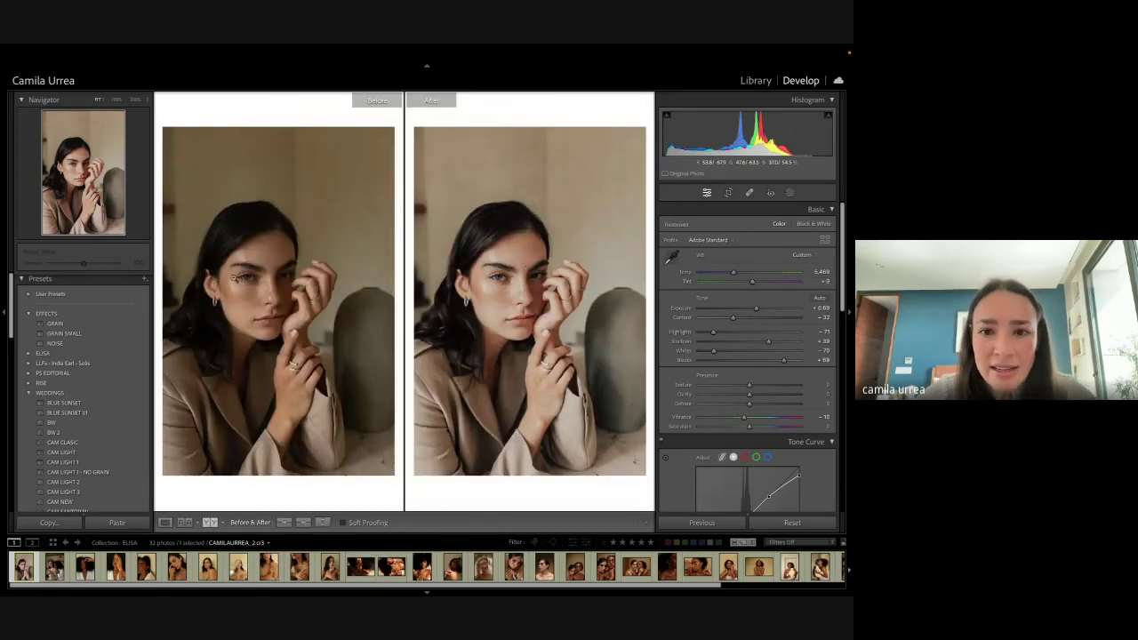
click(233, 277)
drag(233, 277, 250, 144)
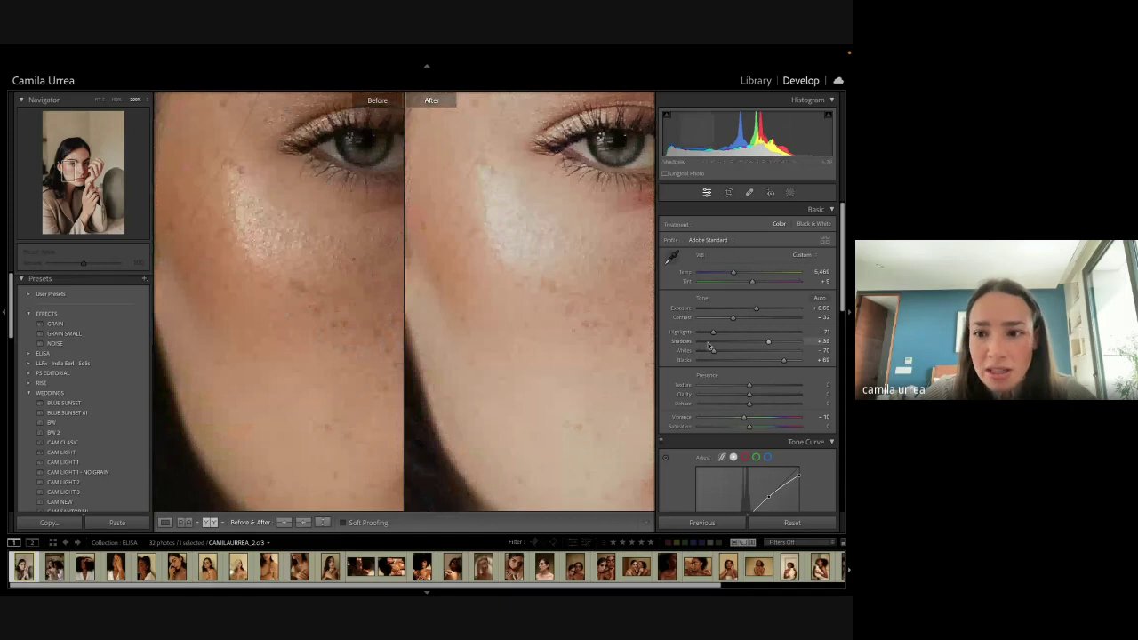
mouse_move(714, 332)
mouse_down()
mouse_move(708, 350)
mouse_move(708, 332)
mouse_up()
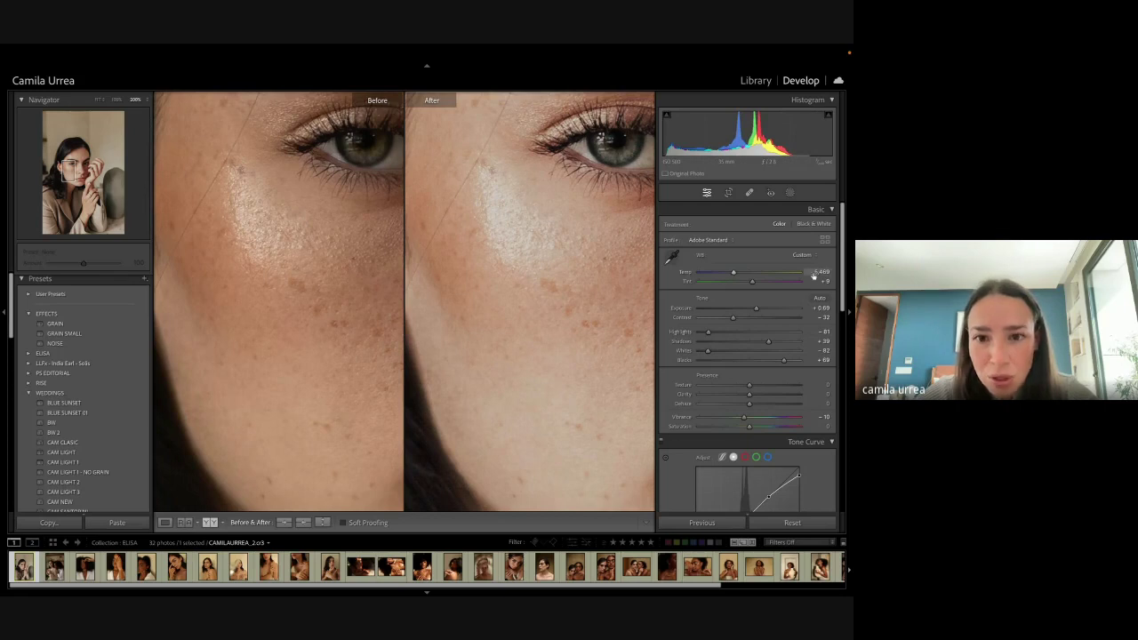
drag(814, 276, 832, 276)
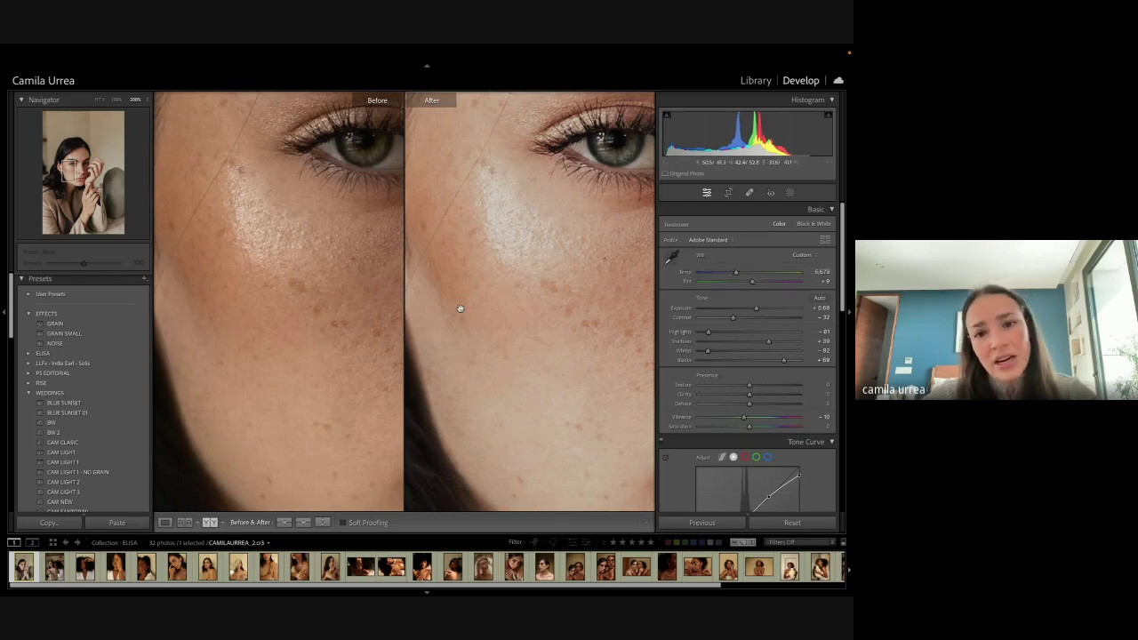
Step: Return to the single full view of the portrait and reduce blacks to +65 and shadows to +32
key(y)
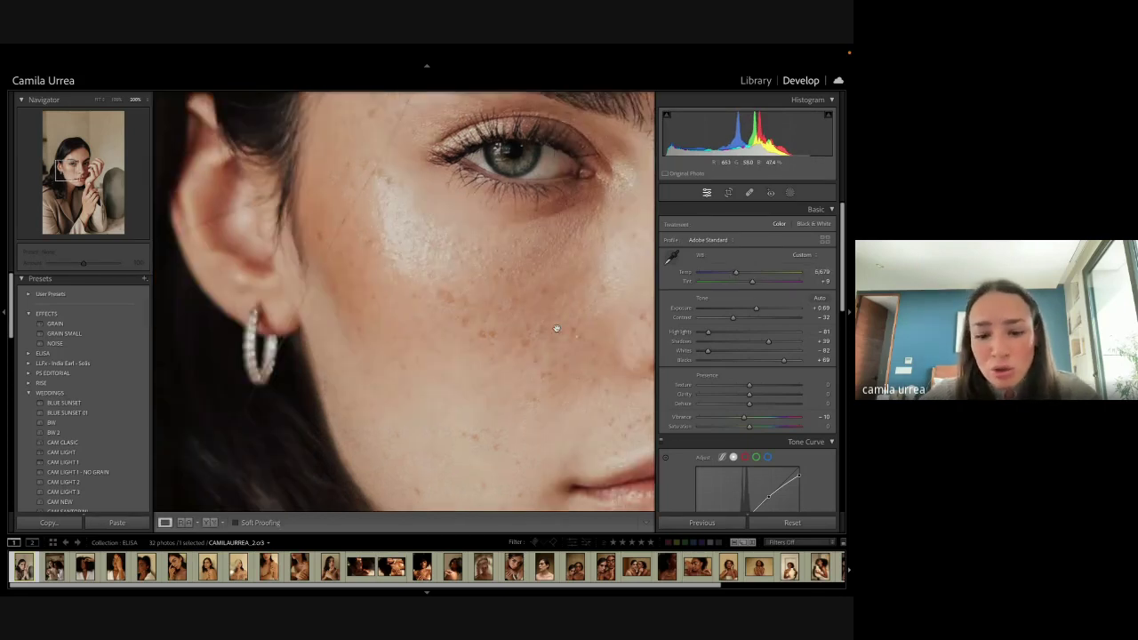
click(556, 329)
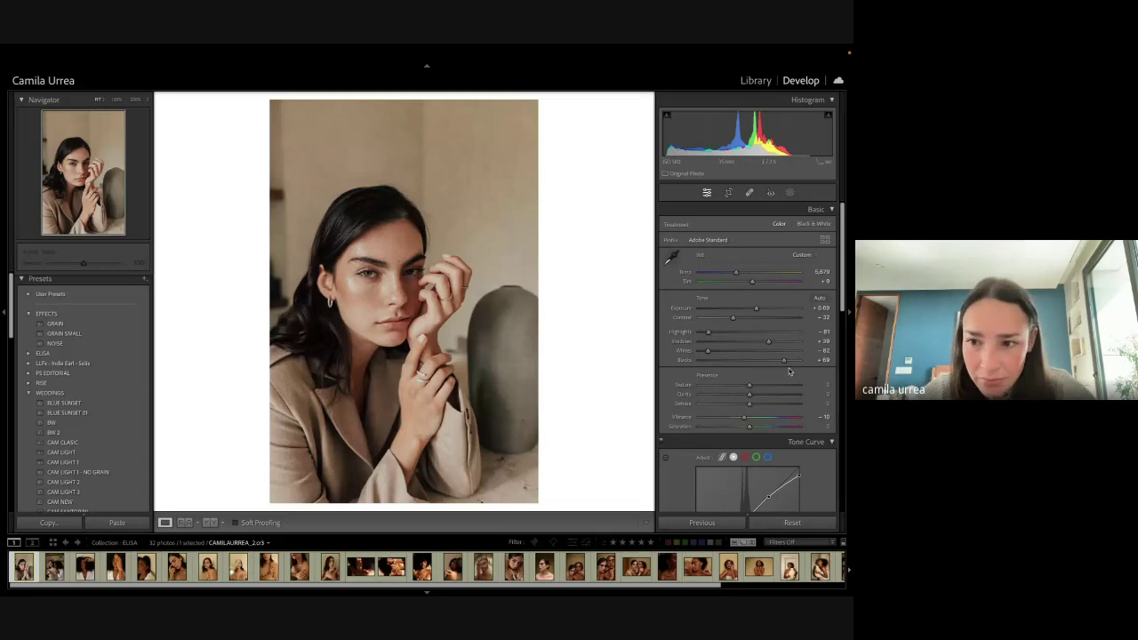
drag(785, 360, 765, 343)
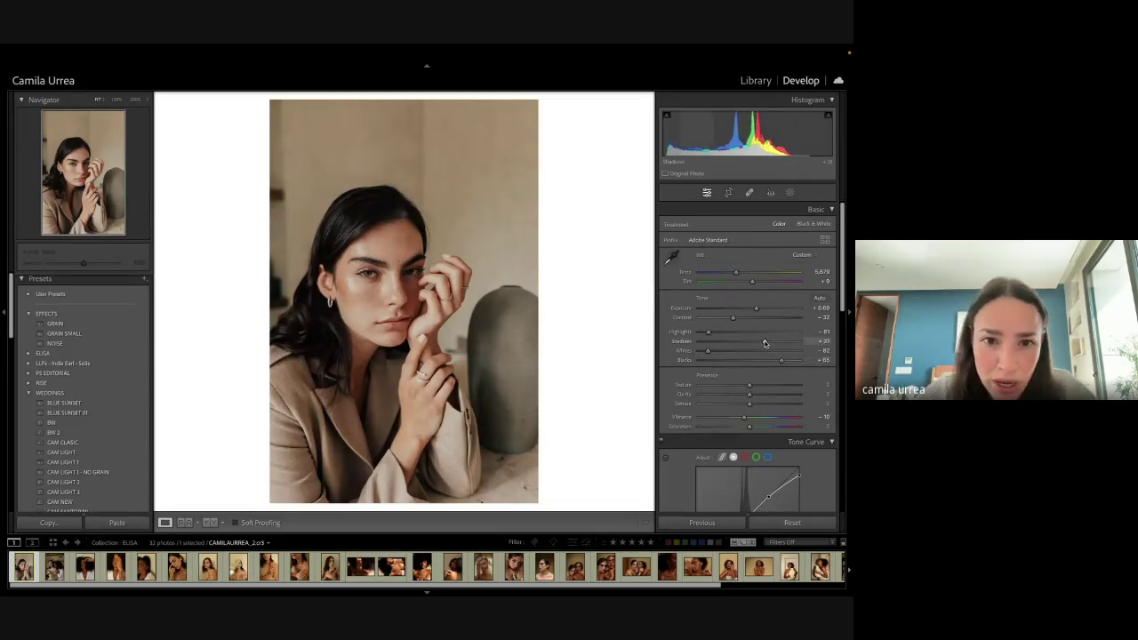
Step: Check the edit against the original photo and lower the highlights to -90
key(backslash)
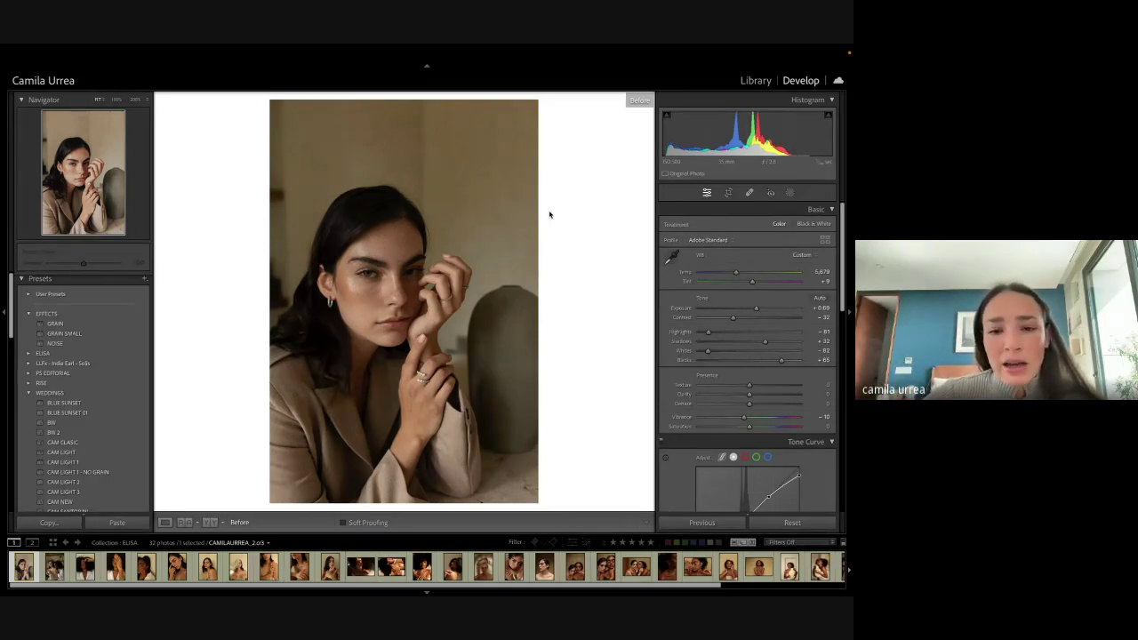
key(backslash)
key(backslash)
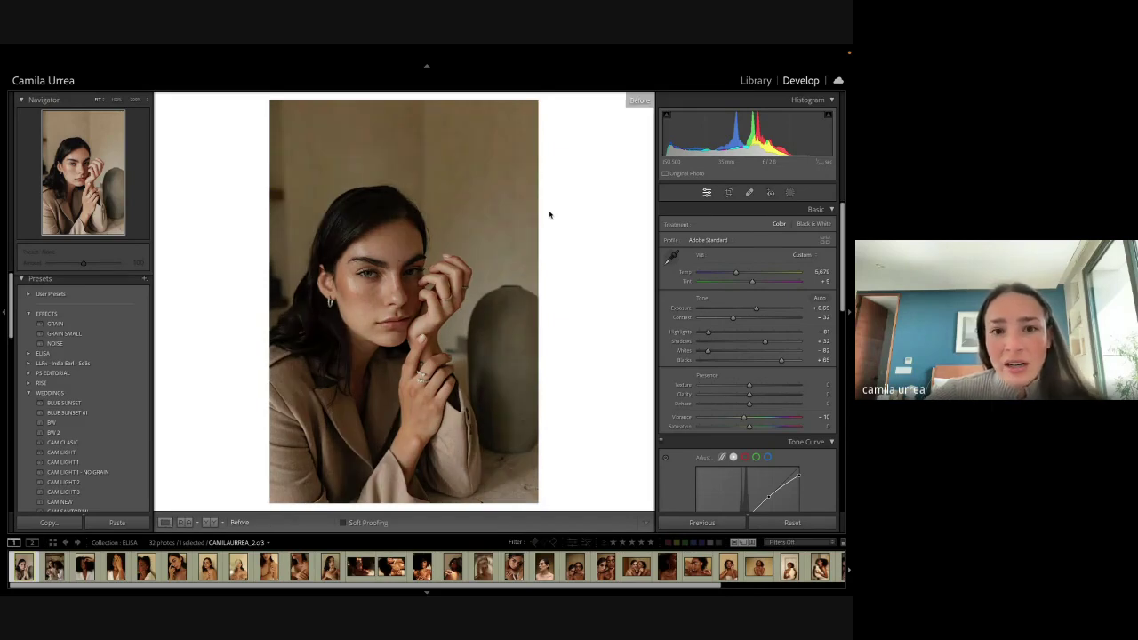
key(backslash)
key(backslash)
key(backslash)
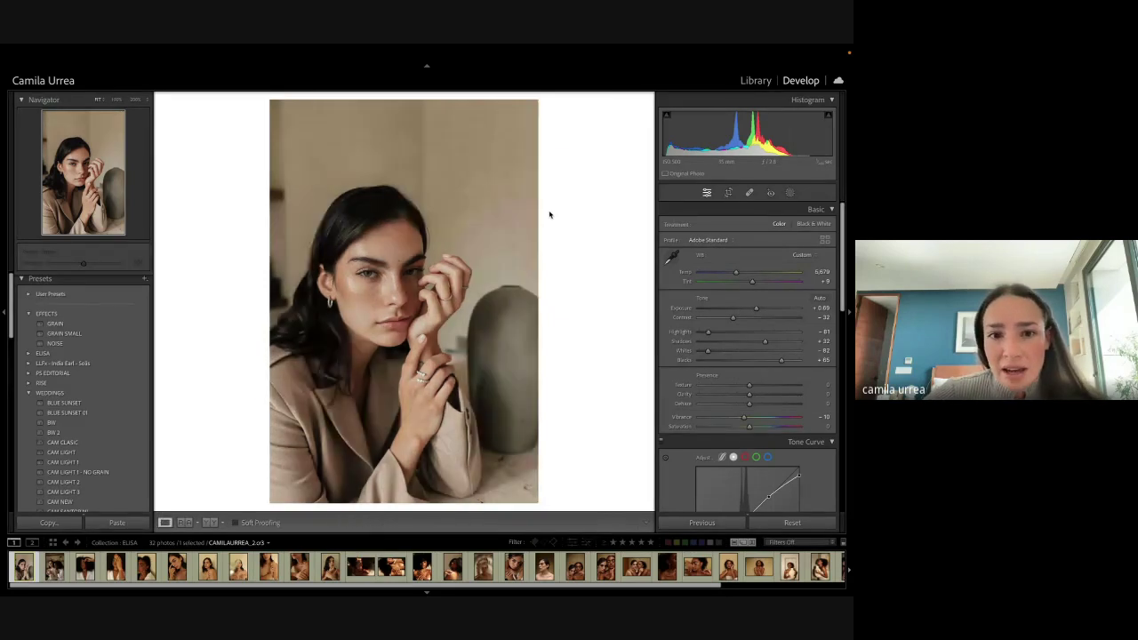
drag(707, 332, 705, 332)
scroll(711, 338, down, 3)
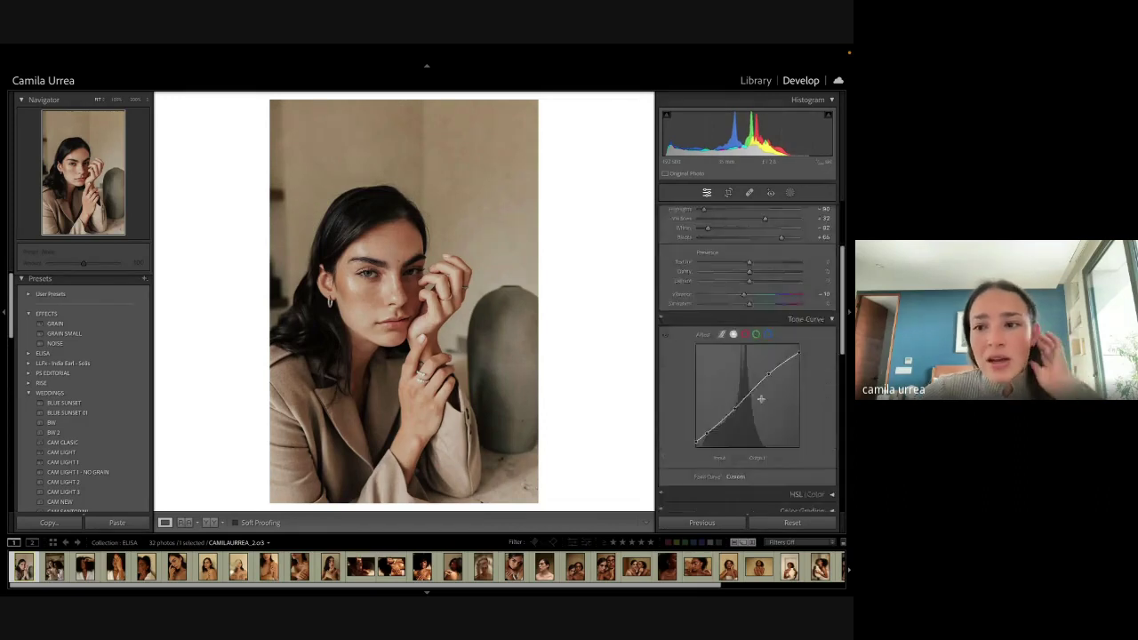
Step: Look over the HSL color values and give the shadows a subtle warm yellow tint with Color Grading
click(833, 312)
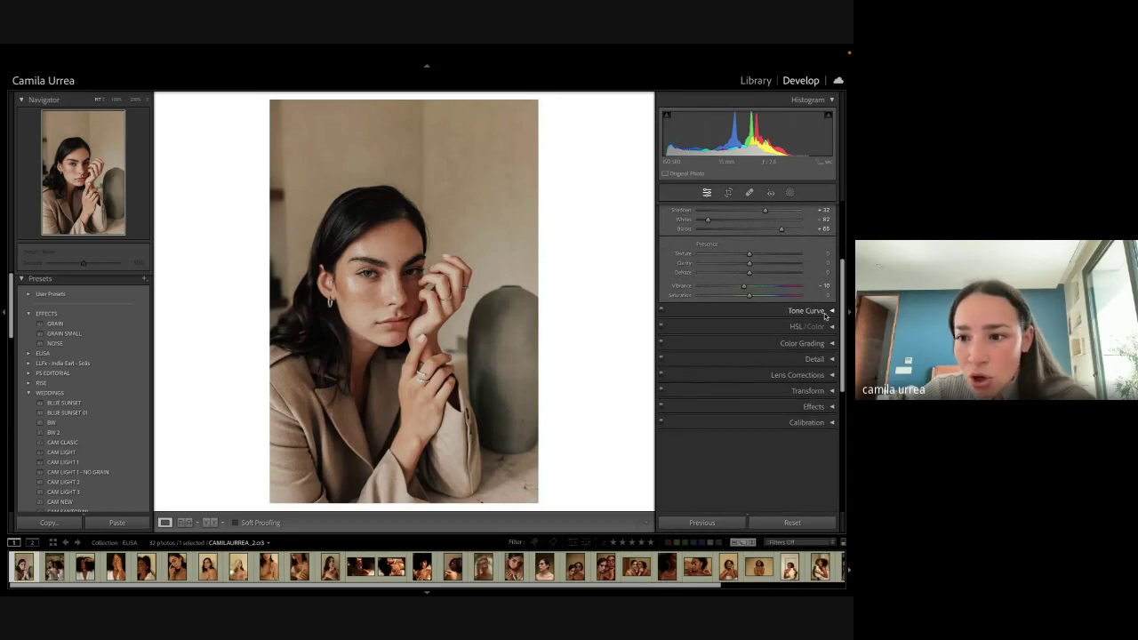
click(833, 343)
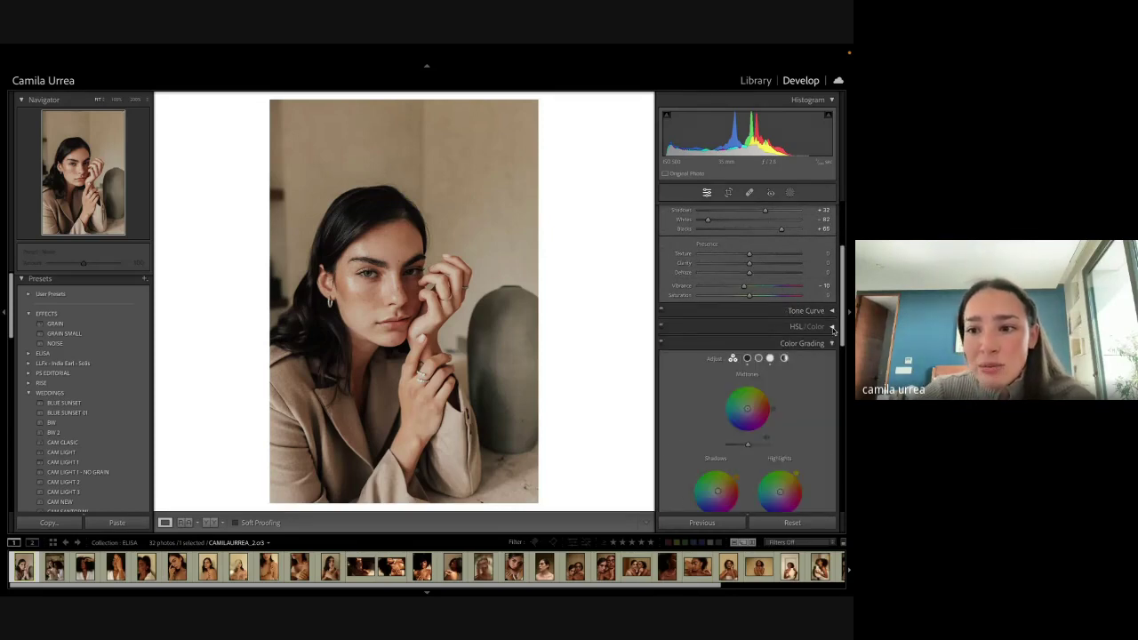
click(833, 327)
scroll(833, 331, down, 2)
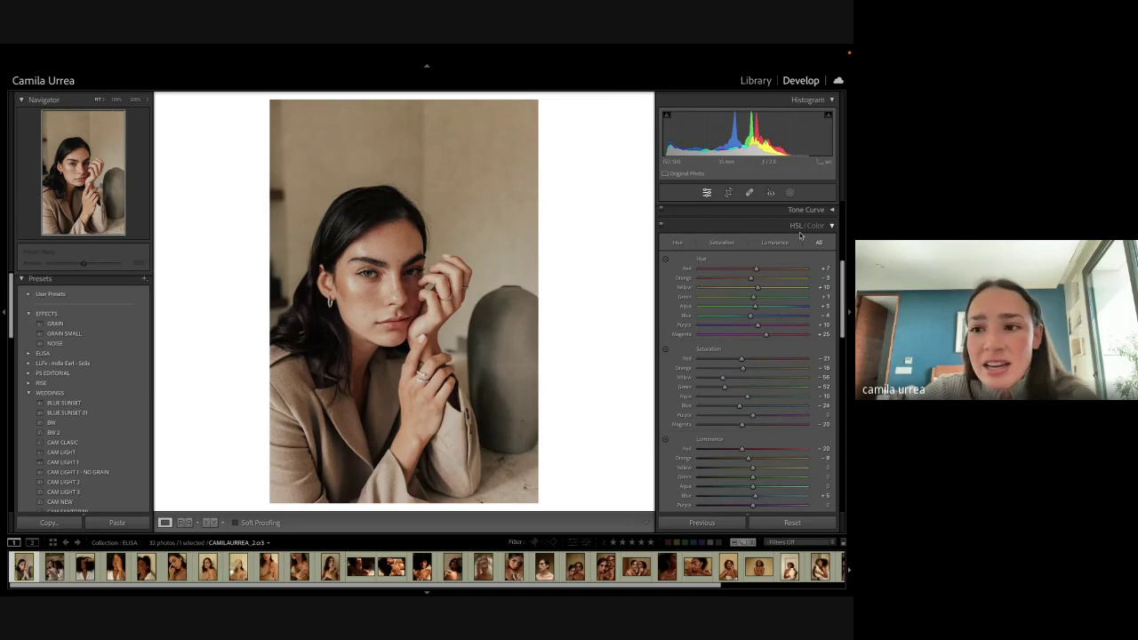
click(833, 225)
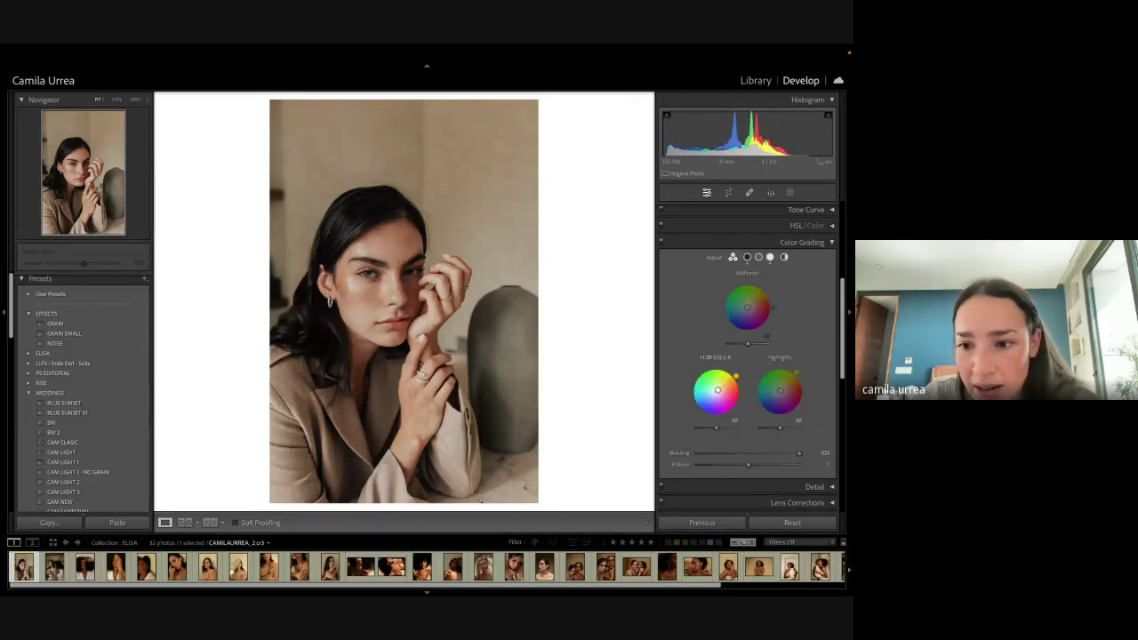
drag(718, 391, 737, 378)
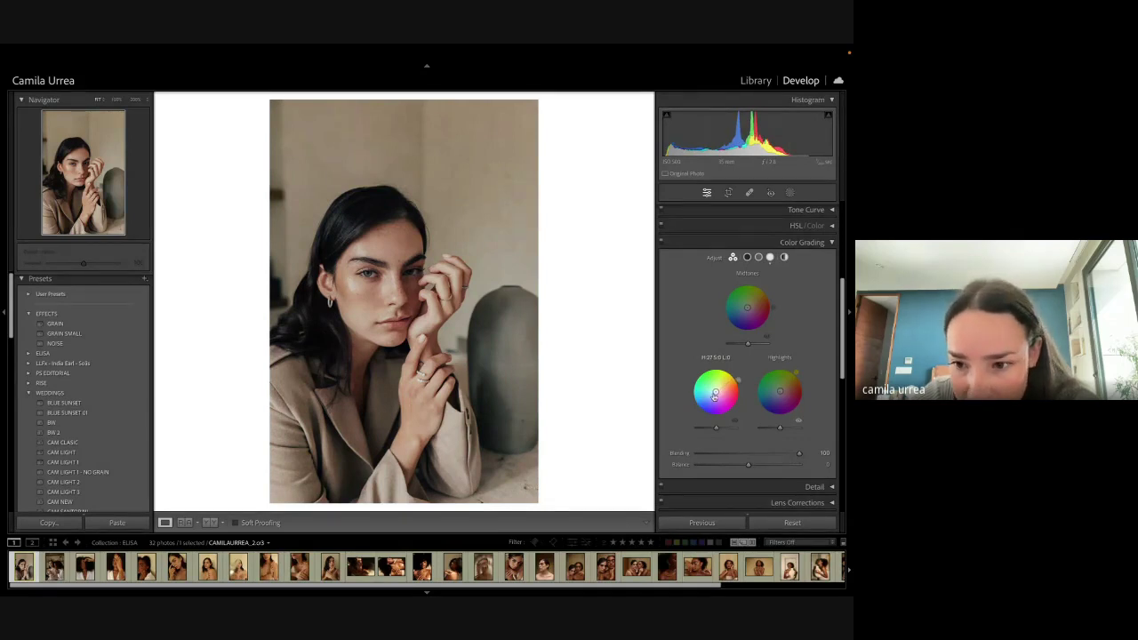
drag(715, 392, 718, 390)
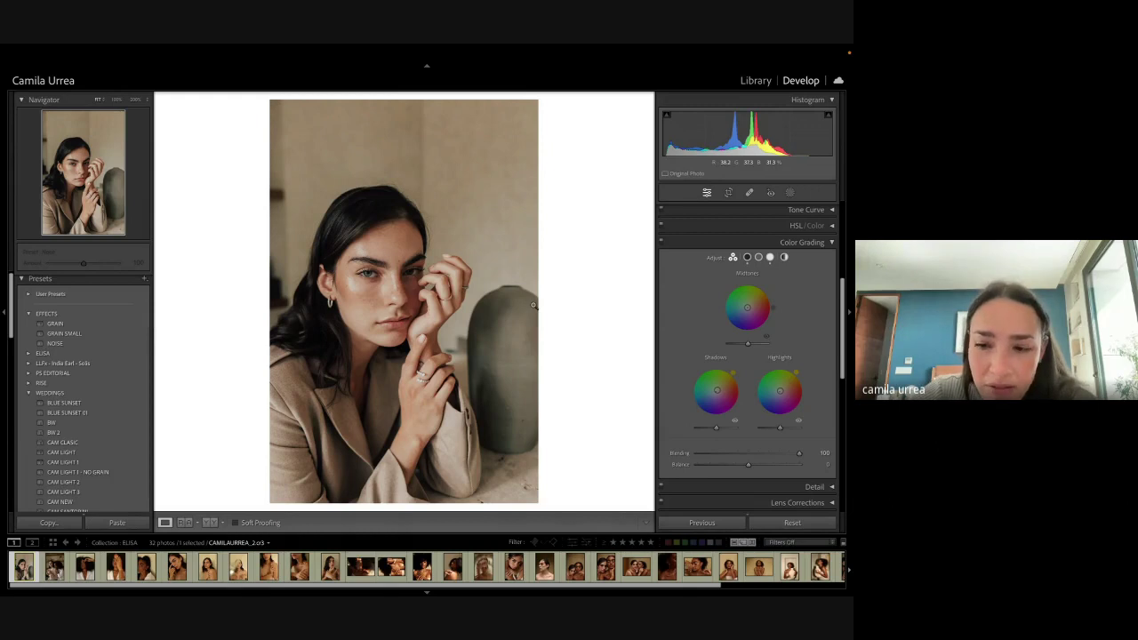
Step: Compare the portrait with its unedited version and shift the Color Grading highlights hue to 48
key(backslash)
key(backslash)
key(backslash)
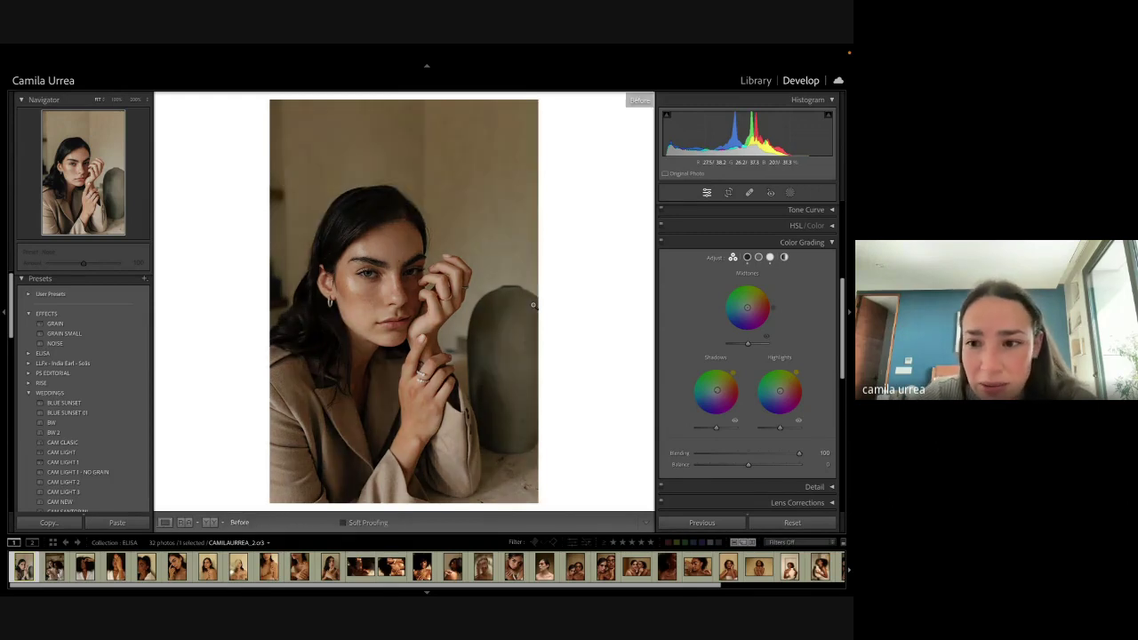
key(backslash)
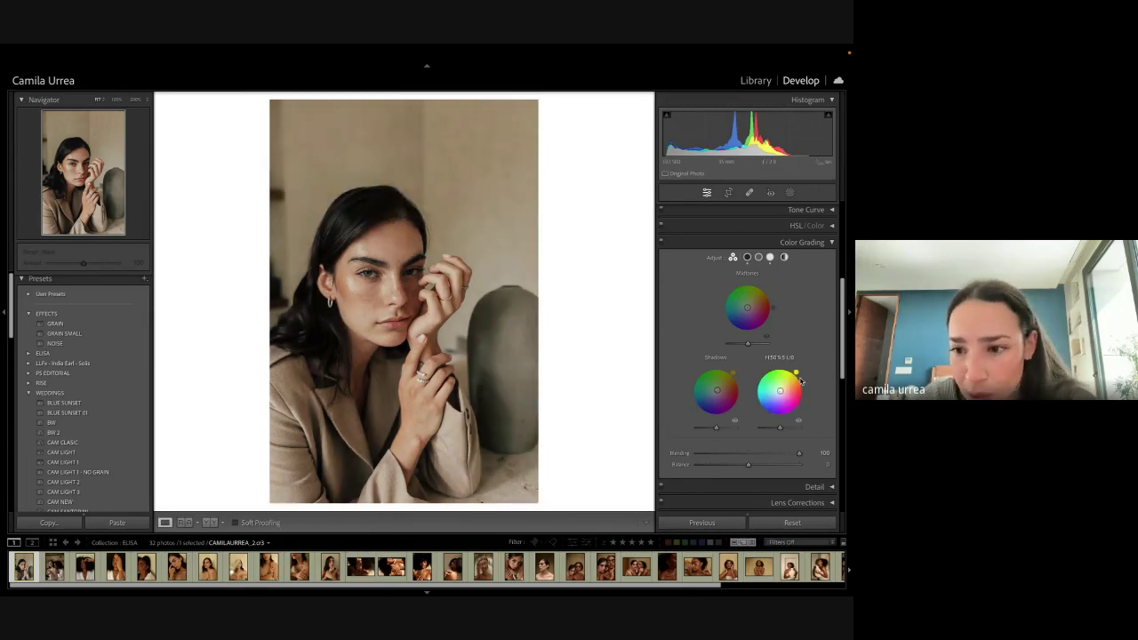
mouse_move(797, 373)
mouse_down()
mouse_move(772, 370)
mouse_move(755, 399)
mouse_move(773, 368)
mouse_move(805, 387)
mouse_move(795, 372)
mouse_up()
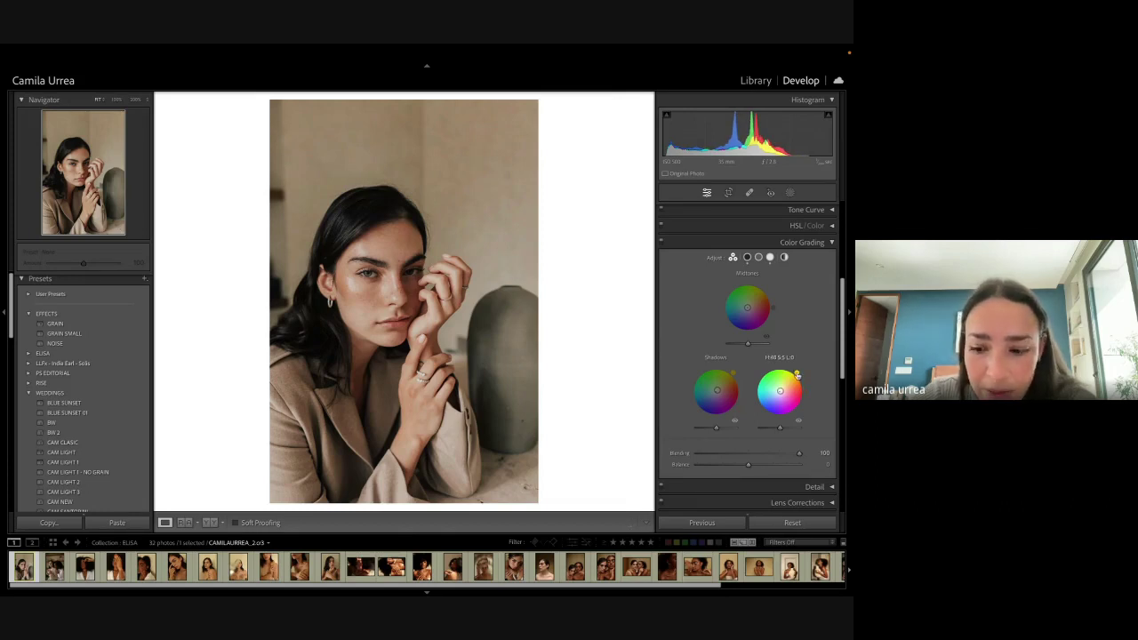
Step: Compare the edited portrait with the original, both full size and side by side
key(backslash)
key(backslash)
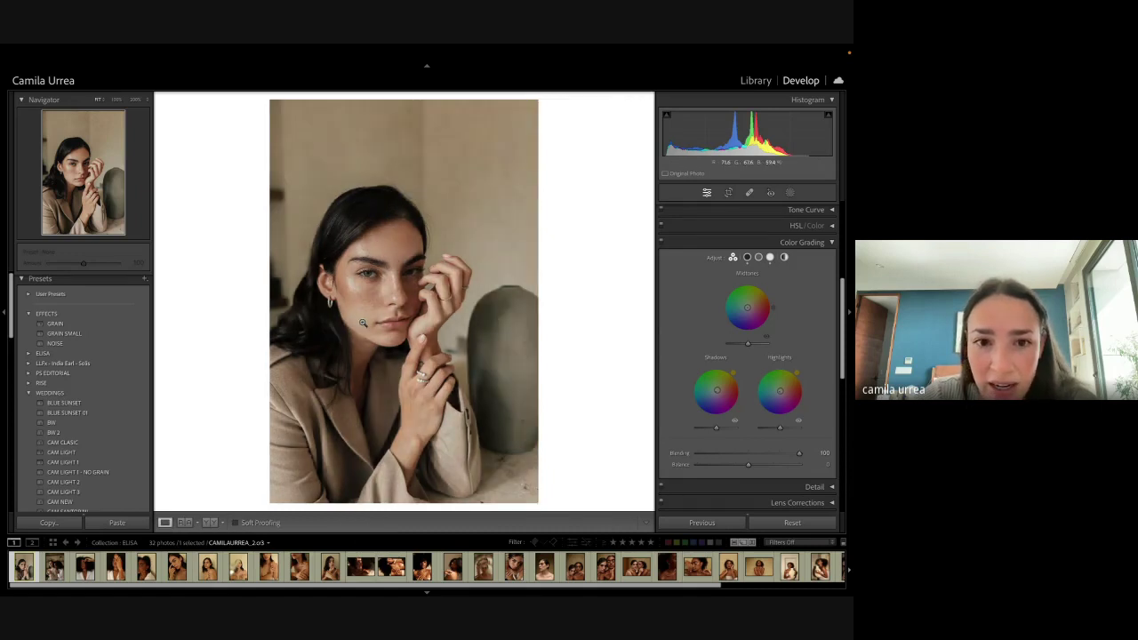
key(backslash)
key(backslash)
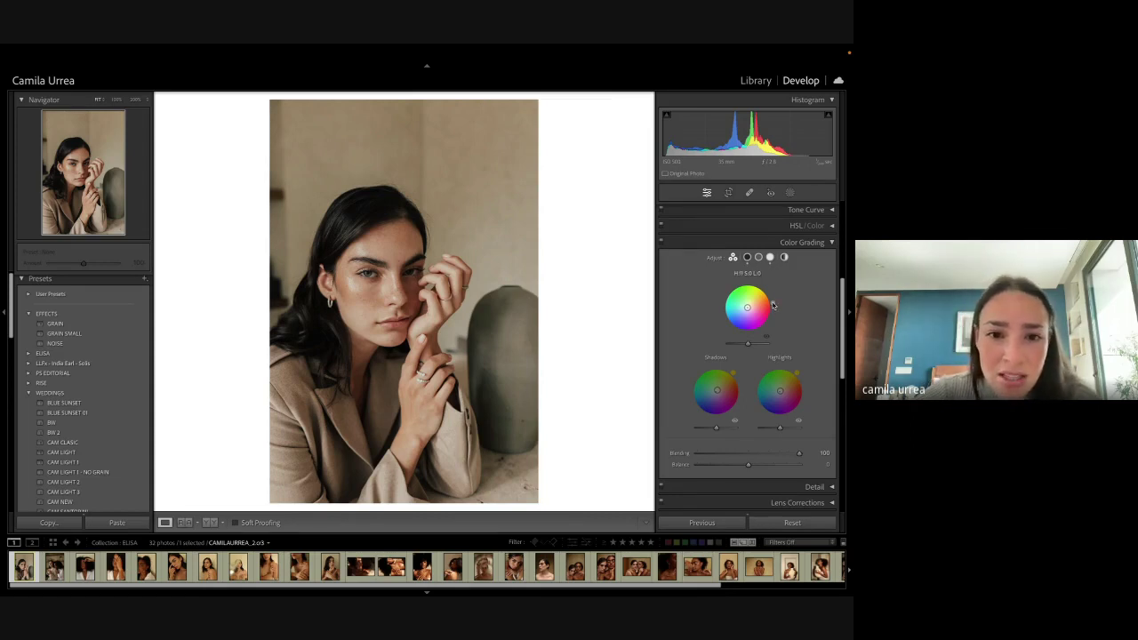
key(y)
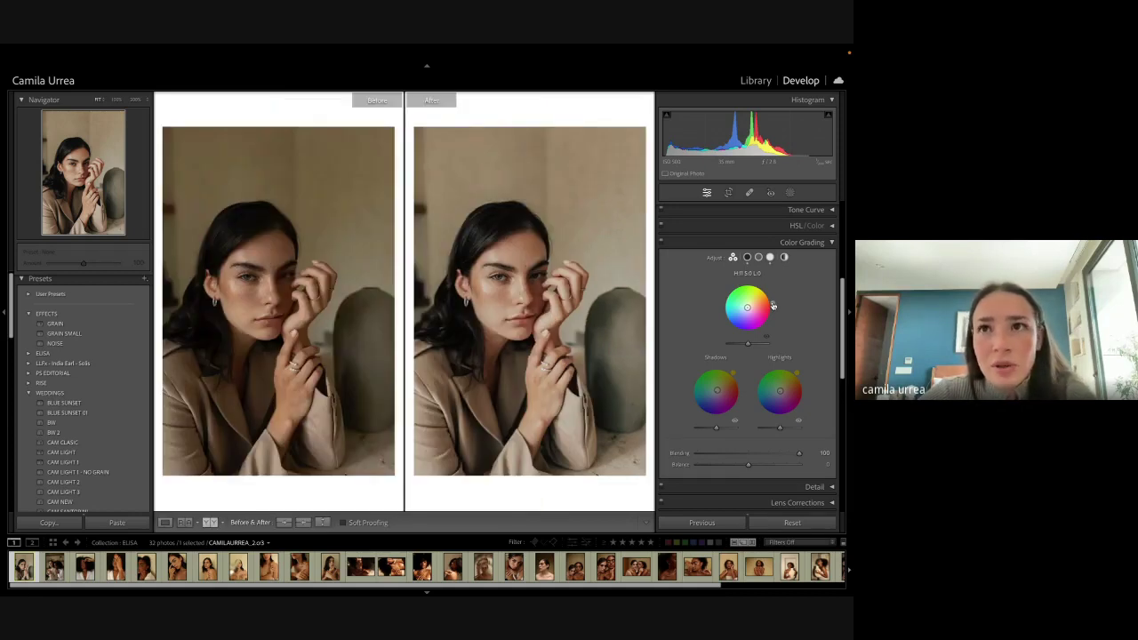
key(backslash)
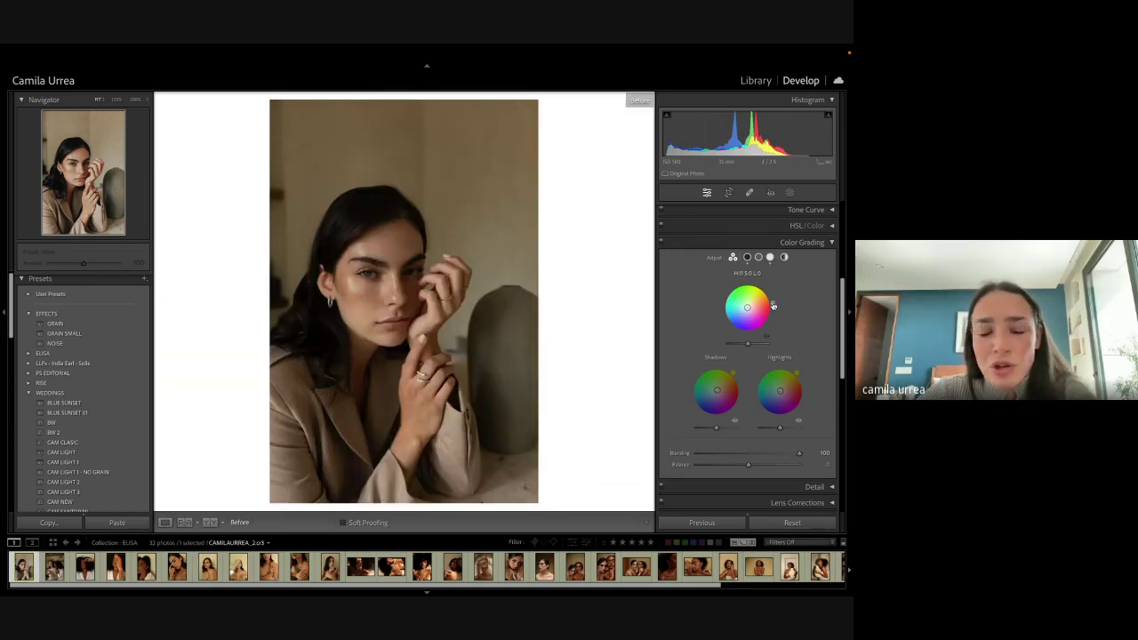
key(backslash)
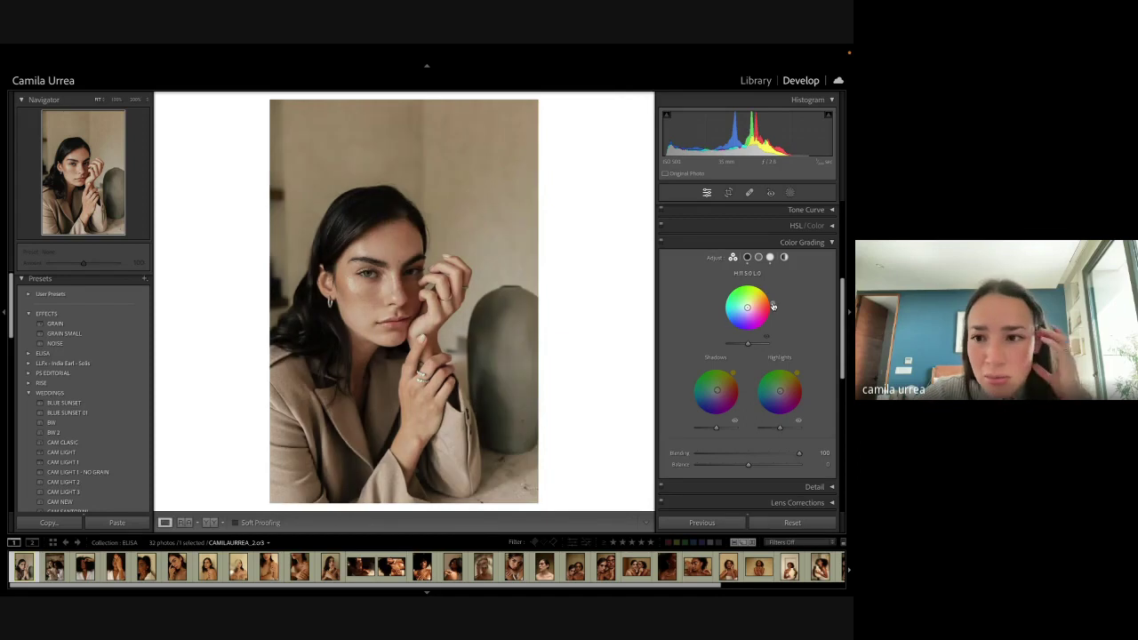
Step: Examine the HSL hue, saturation and luminance values, both separately and all together
click(833, 225)
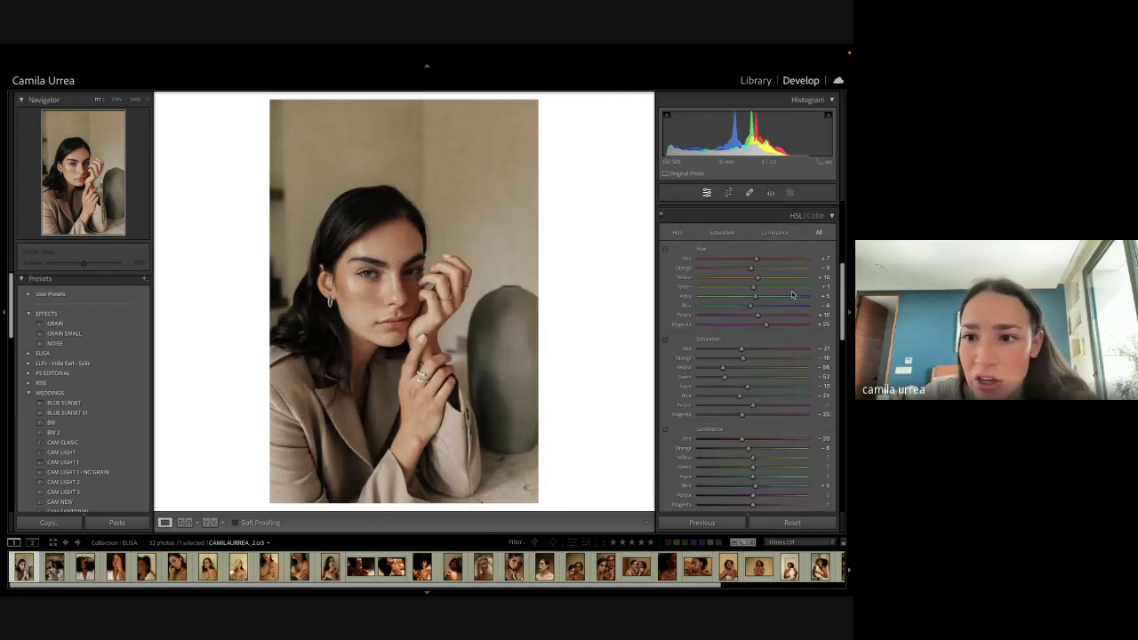
click(665, 250)
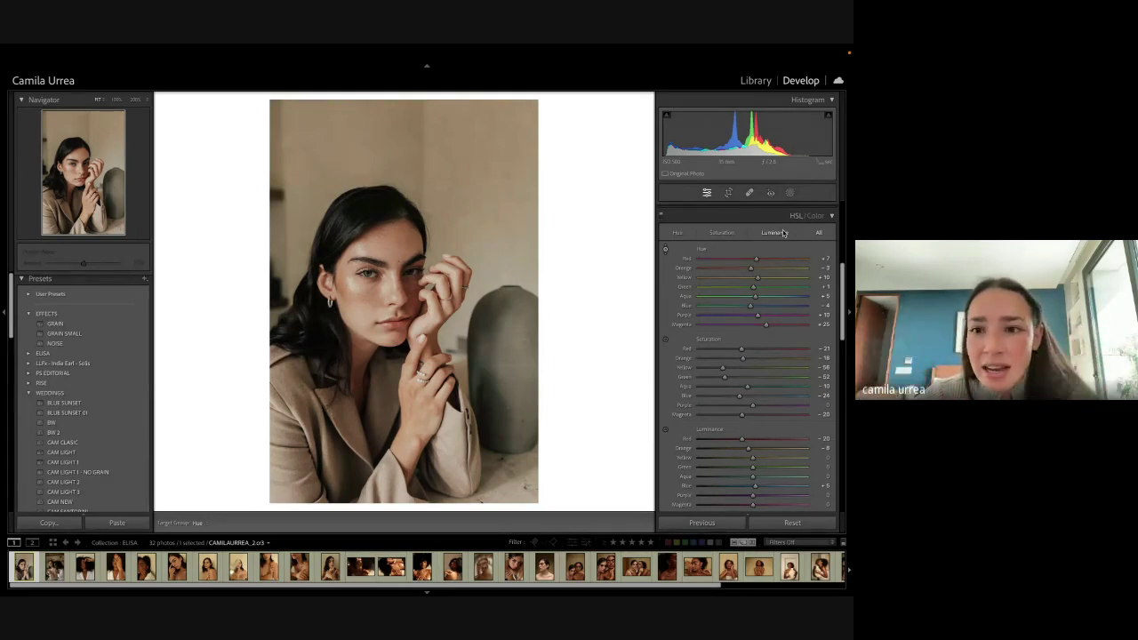
click(678, 233)
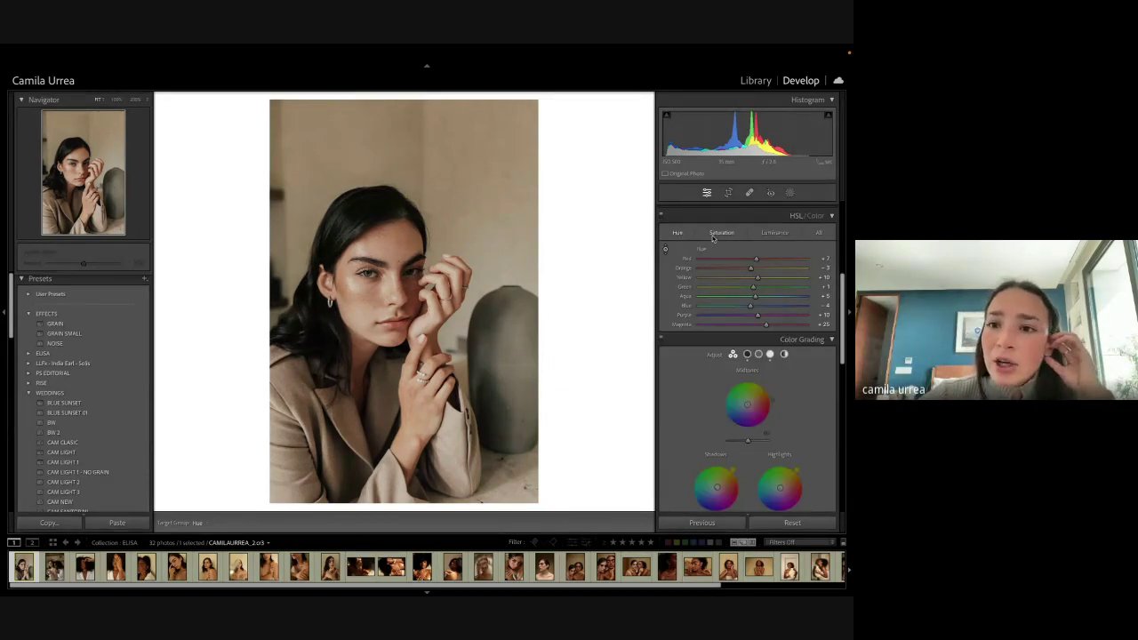
click(722, 234)
click(774, 234)
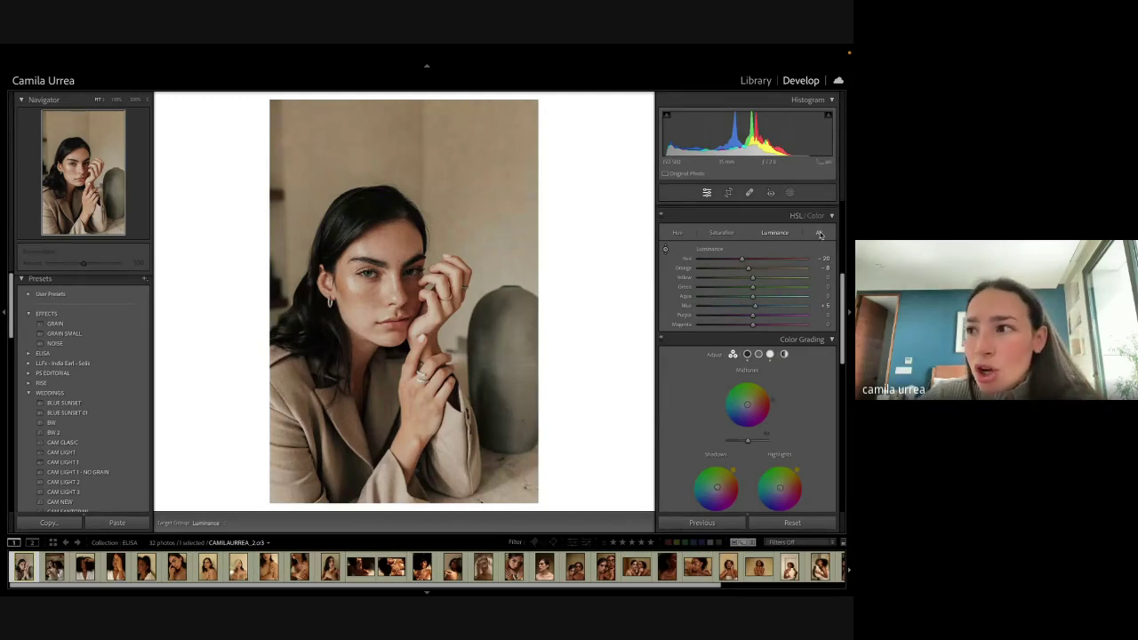
click(818, 233)
scroll(737, 432, down, 2)
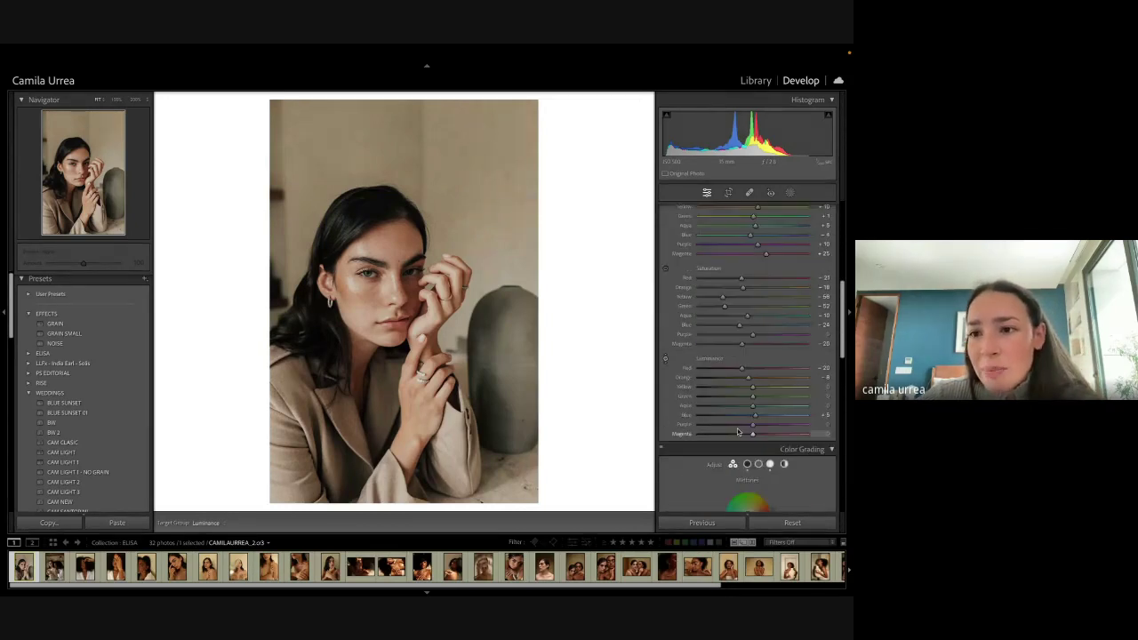
scroll(737, 432, up, 3)
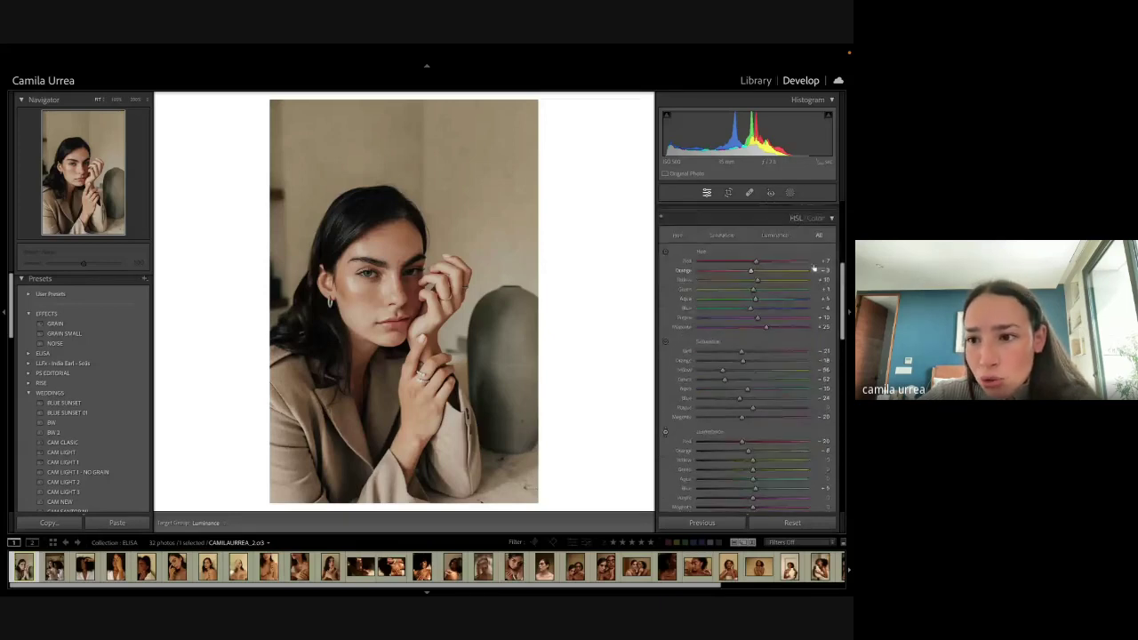
scroll(814, 267, down, 1)
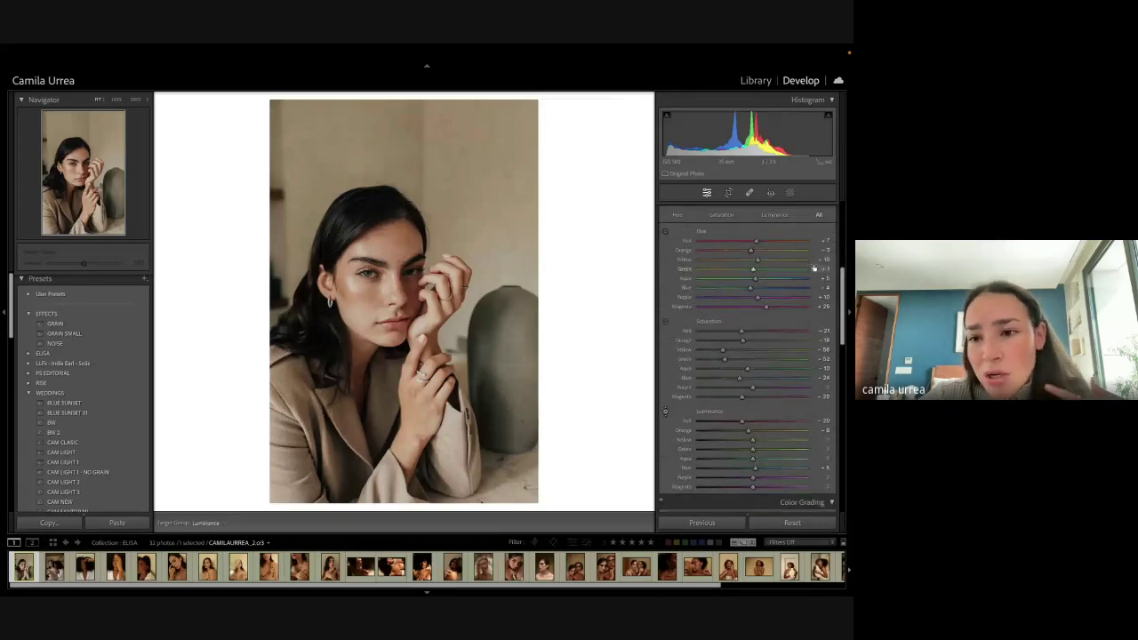
click(775, 215)
click(721, 216)
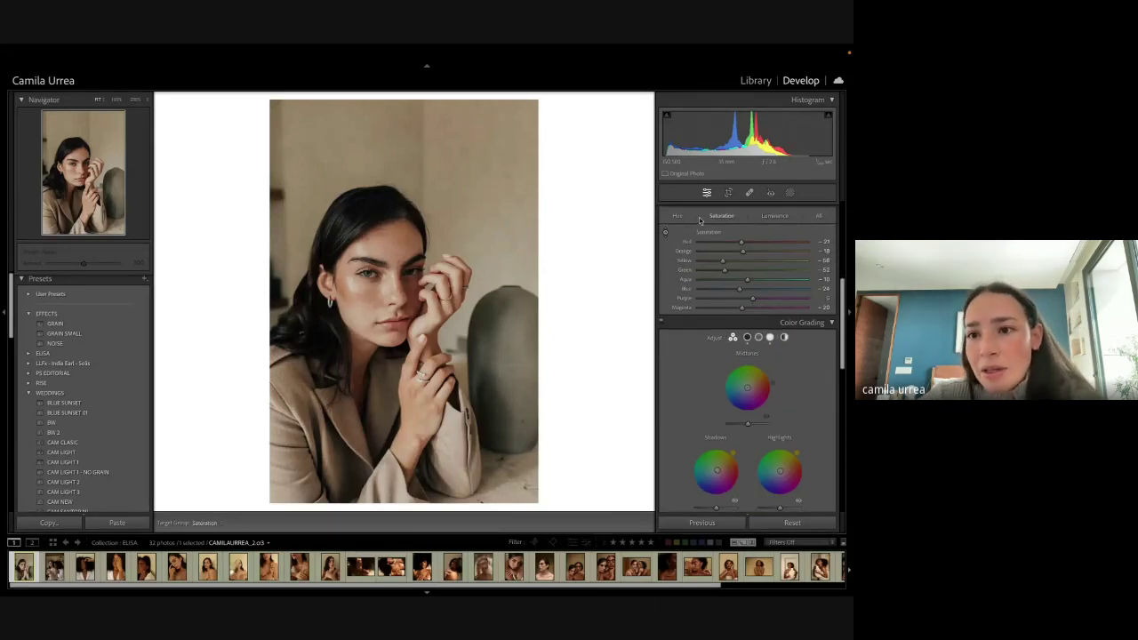
click(677, 216)
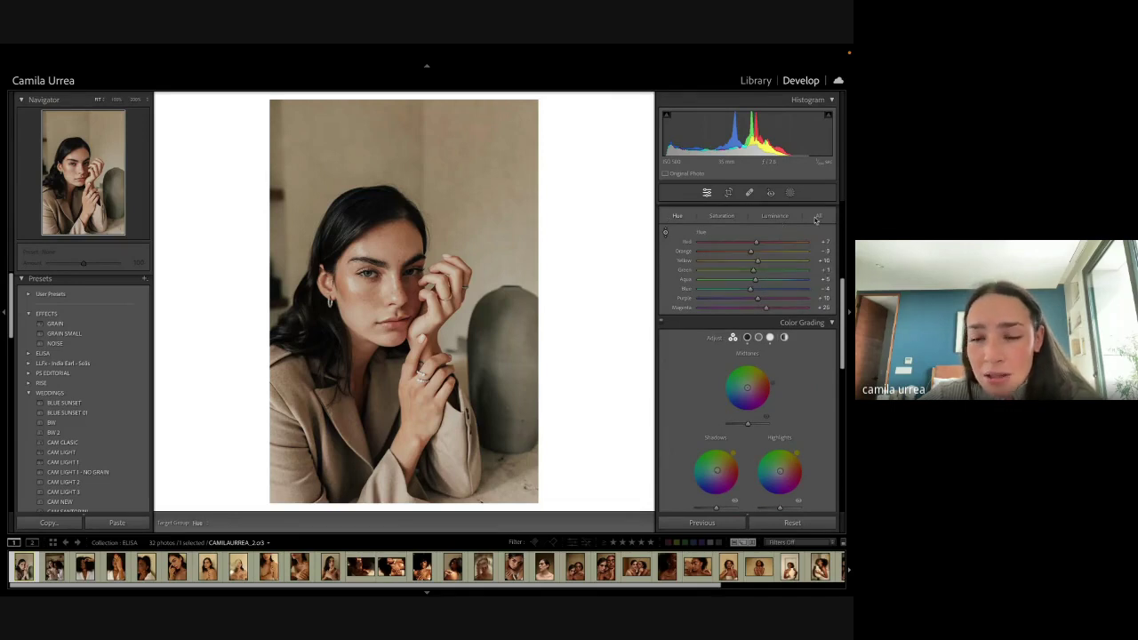
Step: Show all HSL adjustments together and reset the red hue to 0
click(817, 216)
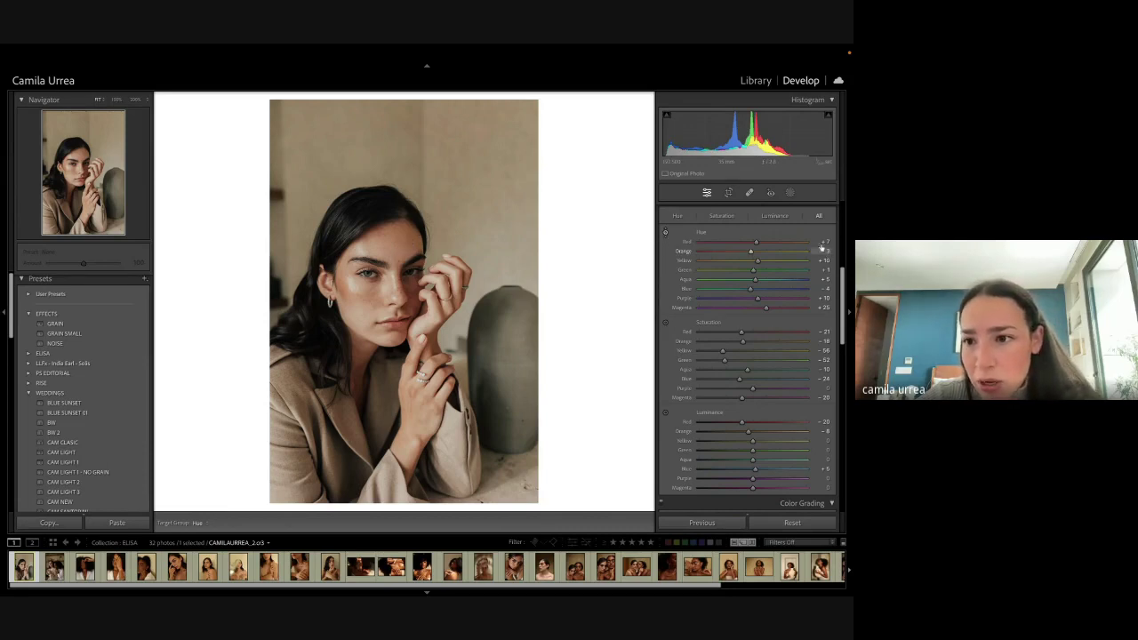
drag(821, 244, 824, 244)
double_click(686, 242)
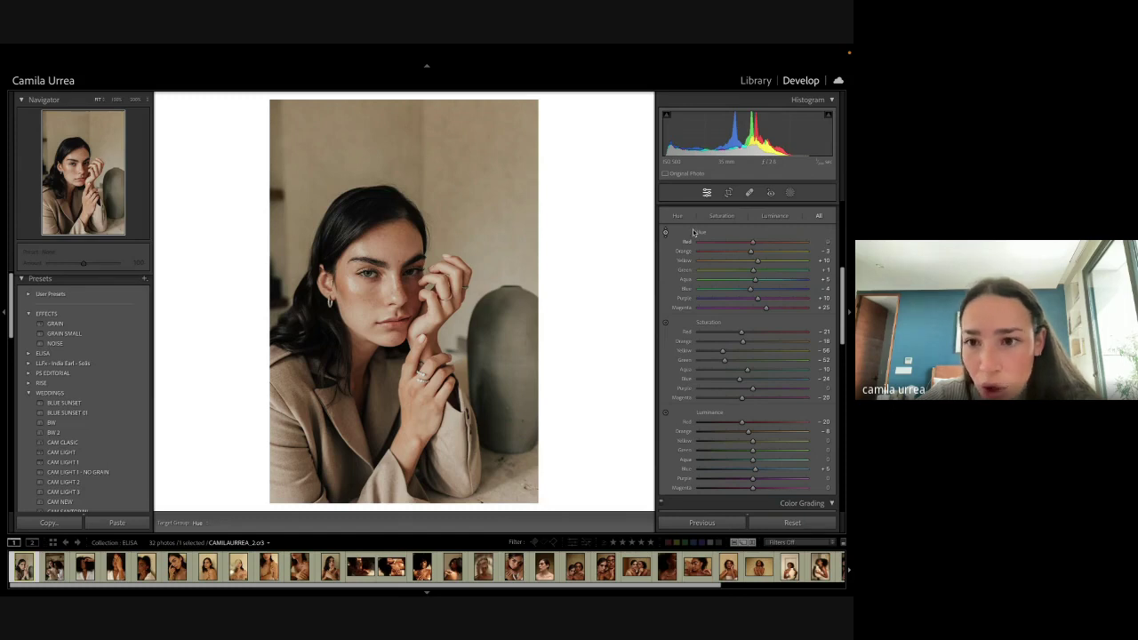
Step: Try shifting the background wall's orange hue to -21 with targeted adjustment, and undo the change
click(668, 234)
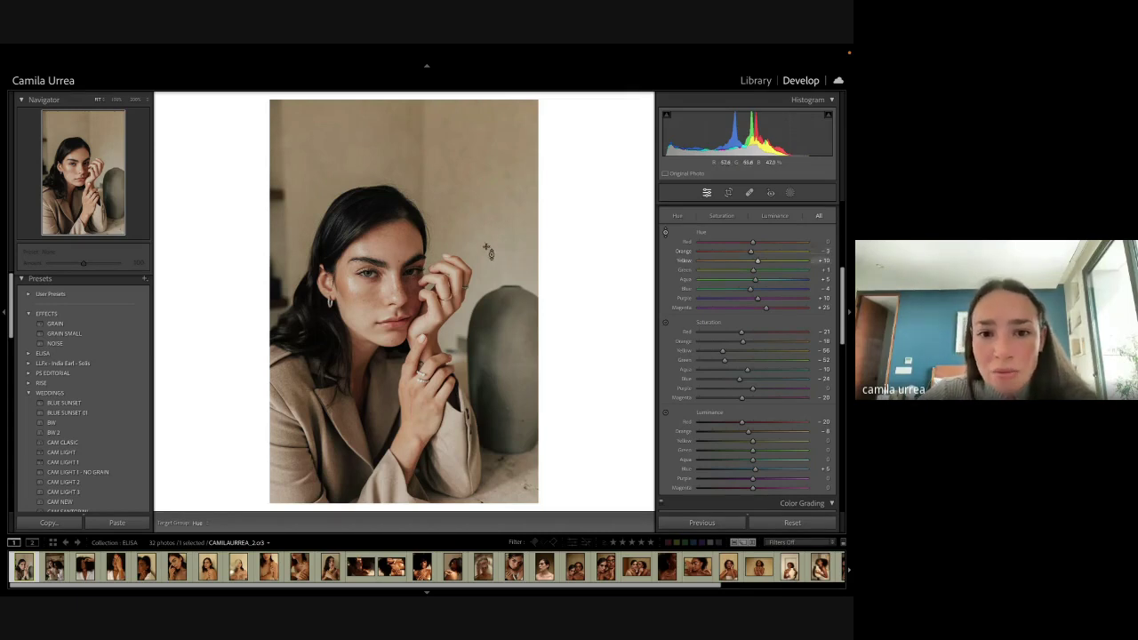
mouse_move(488, 275)
mouse_down()
mouse_move(488, 213)
mouse_move(488, 325)
mouse_move(488, 268)
mouse_move(488, 289)
mouse_up()
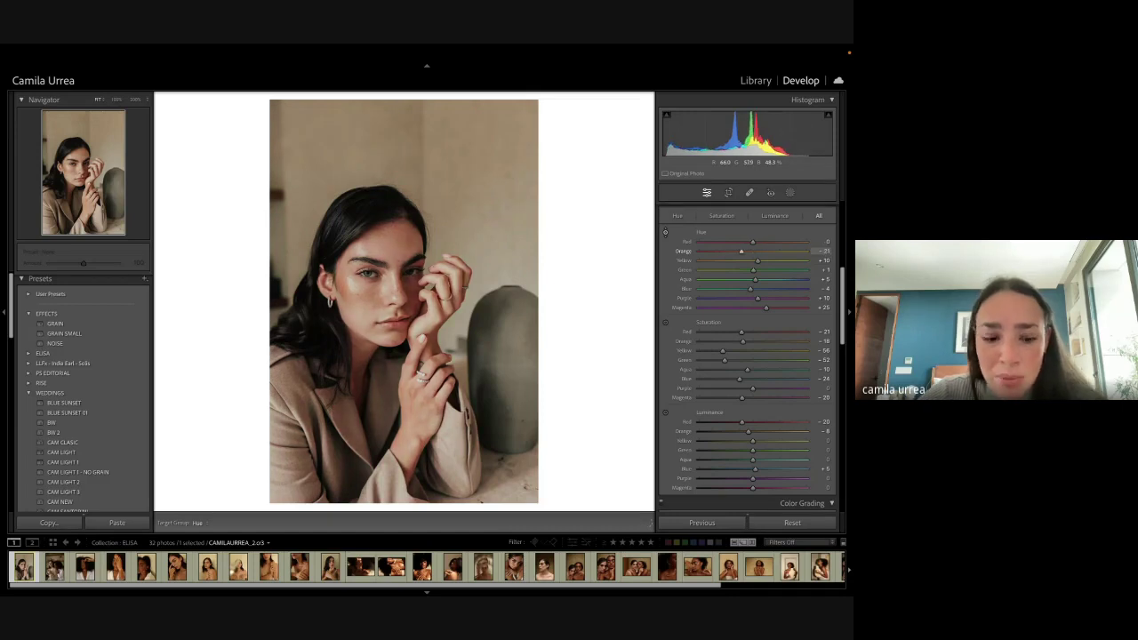
key(ctrl+z)
key(Escape)
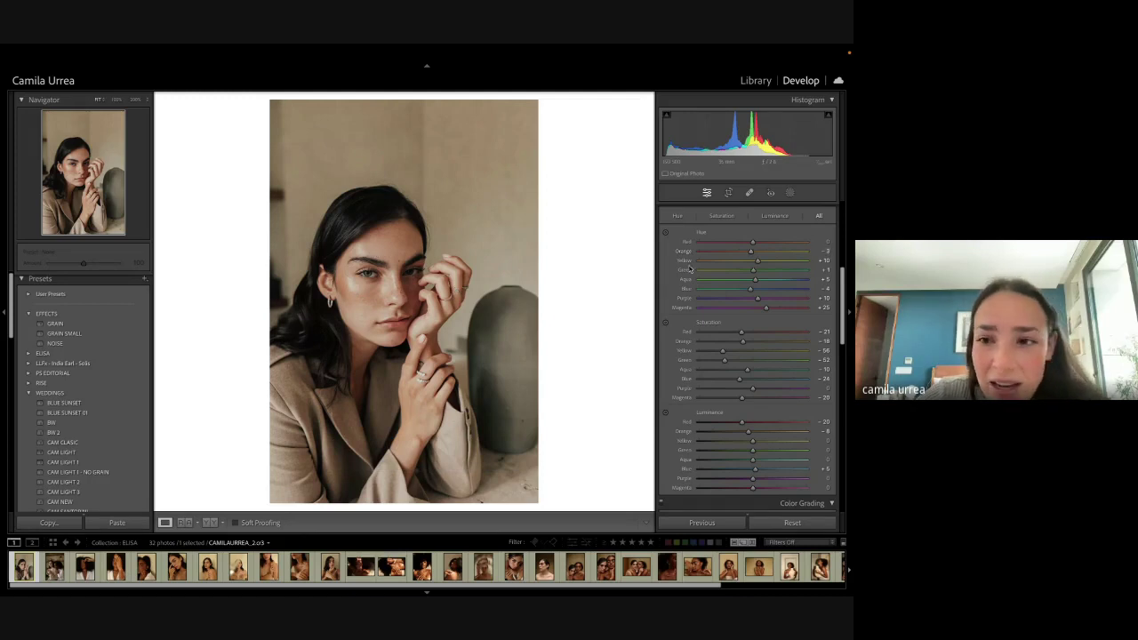
Step: Use targeted adjustment on the forehead to set the orange hue to -4 and the orange saturation to -26
click(665, 232)
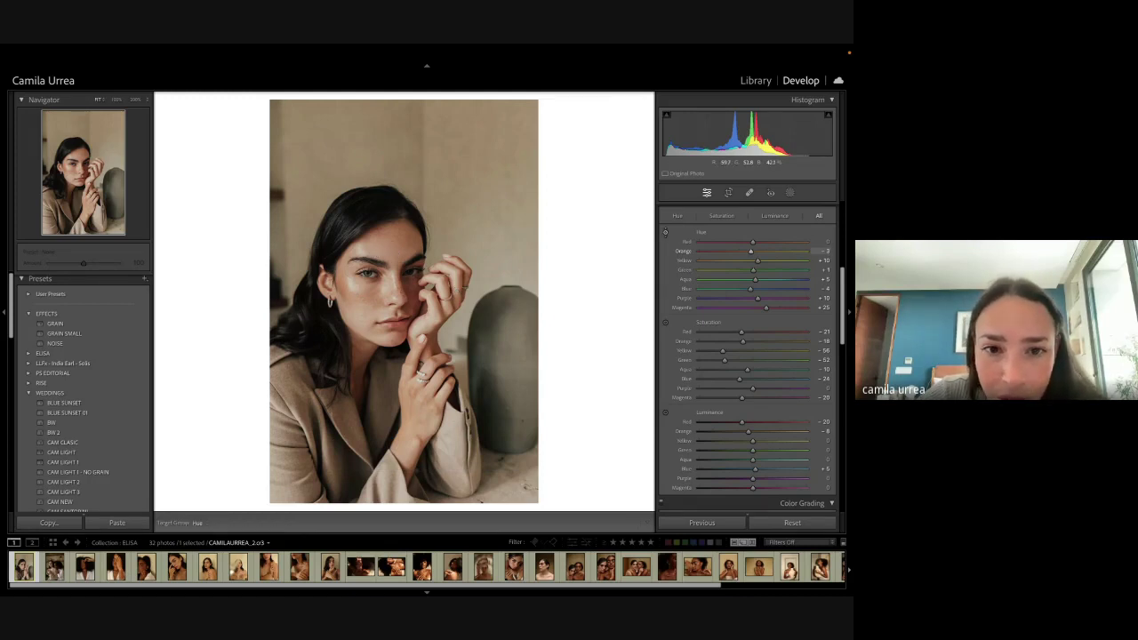
drag(395, 240, 396, 251)
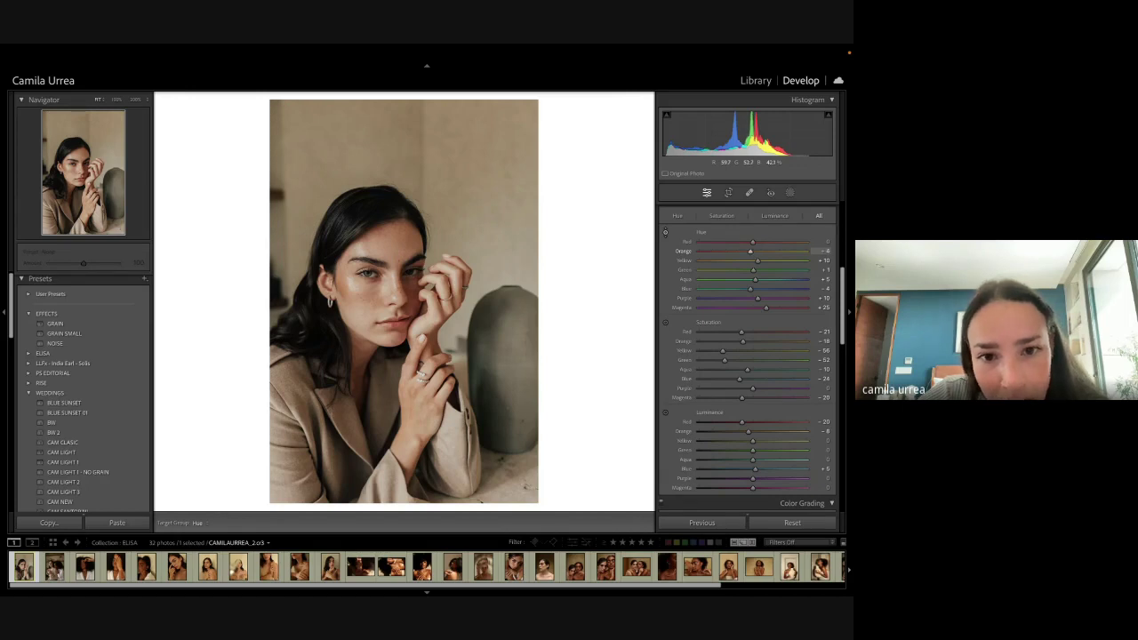
click(666, 324)
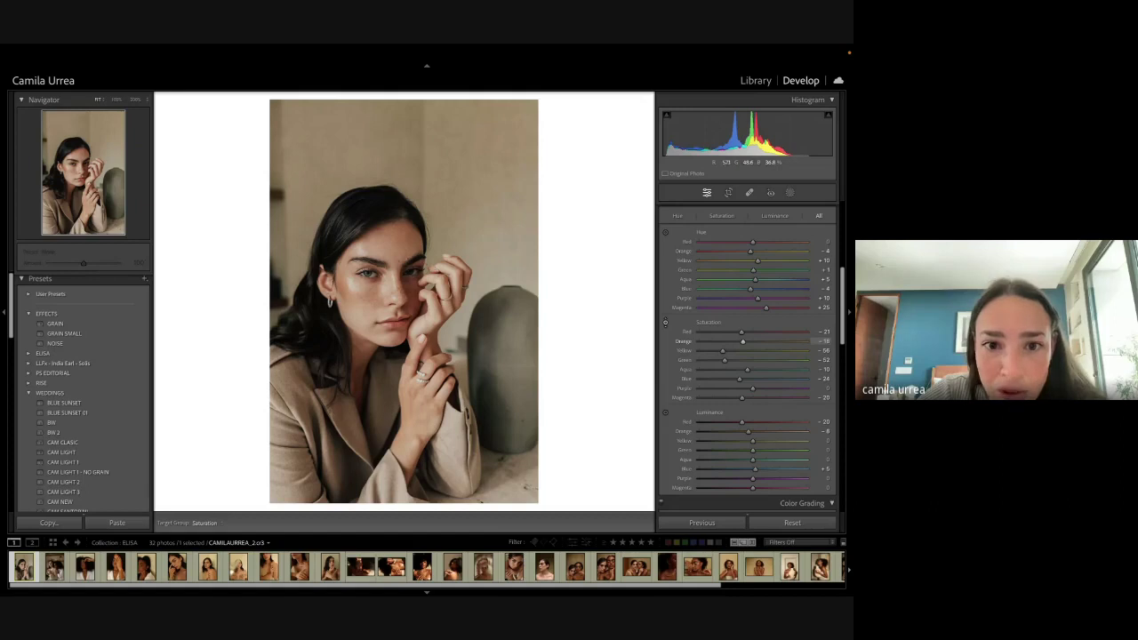
drag(396, 240, 396, 247)
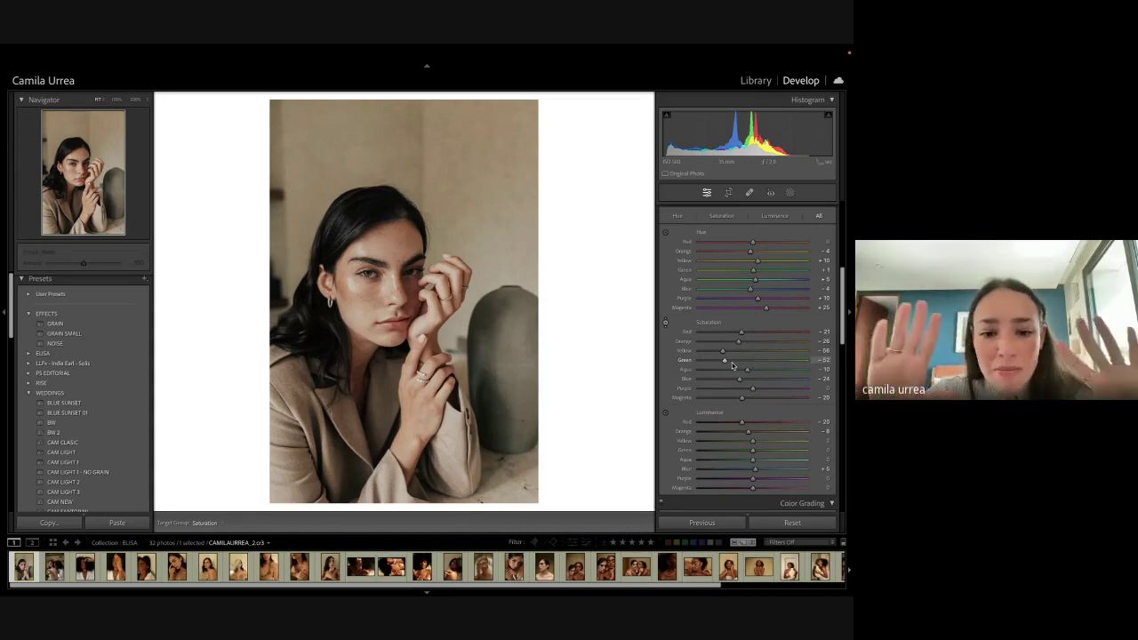
Step: Brighten the forehead's skin tone by setting the orange luminance to -1, and compare the result with the original
click(665, 413)
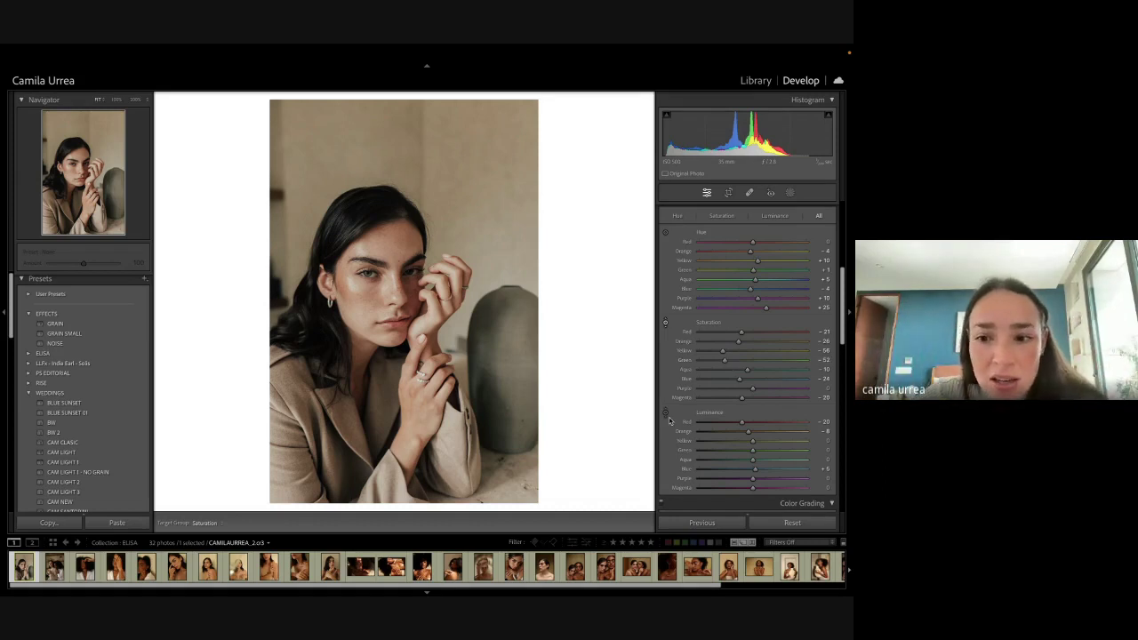
drag(402, 255, 402, 245)
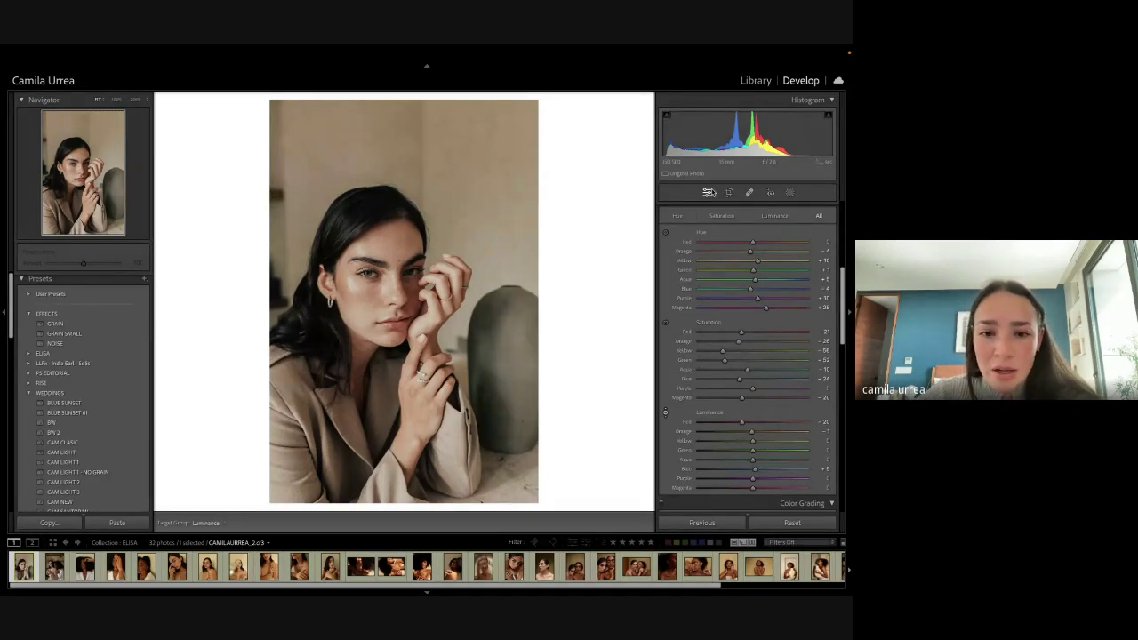
key(backslash)
key(backslash)
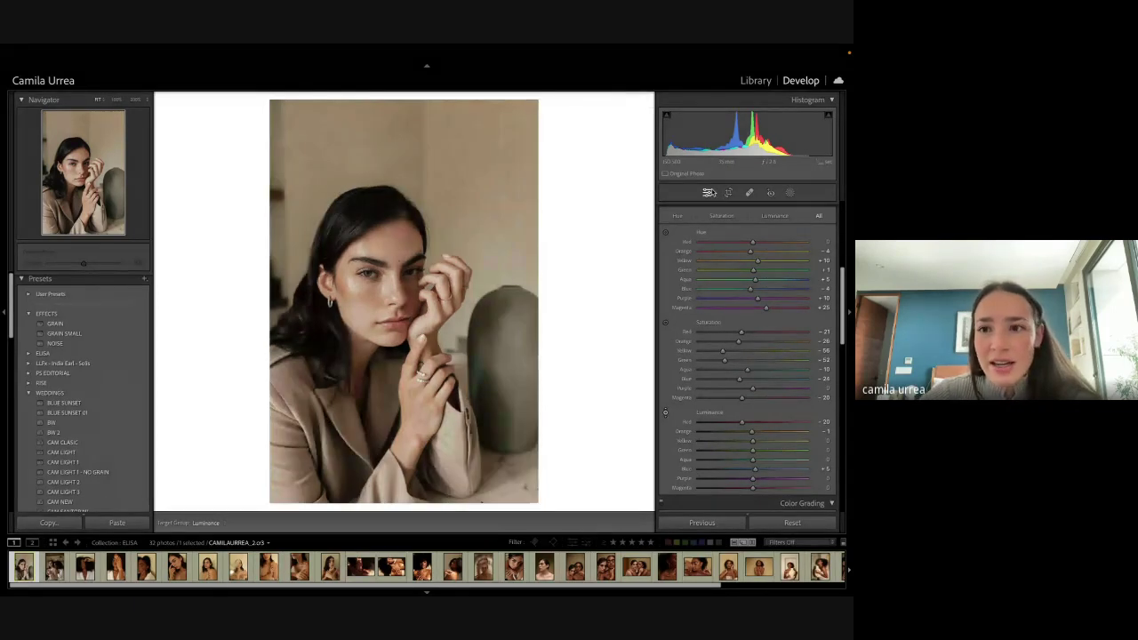
Step: Set the portrait's exposure to +0.59 using the histogram, and collapse the HSL adjustments
drag(735, 144, 731, 143)
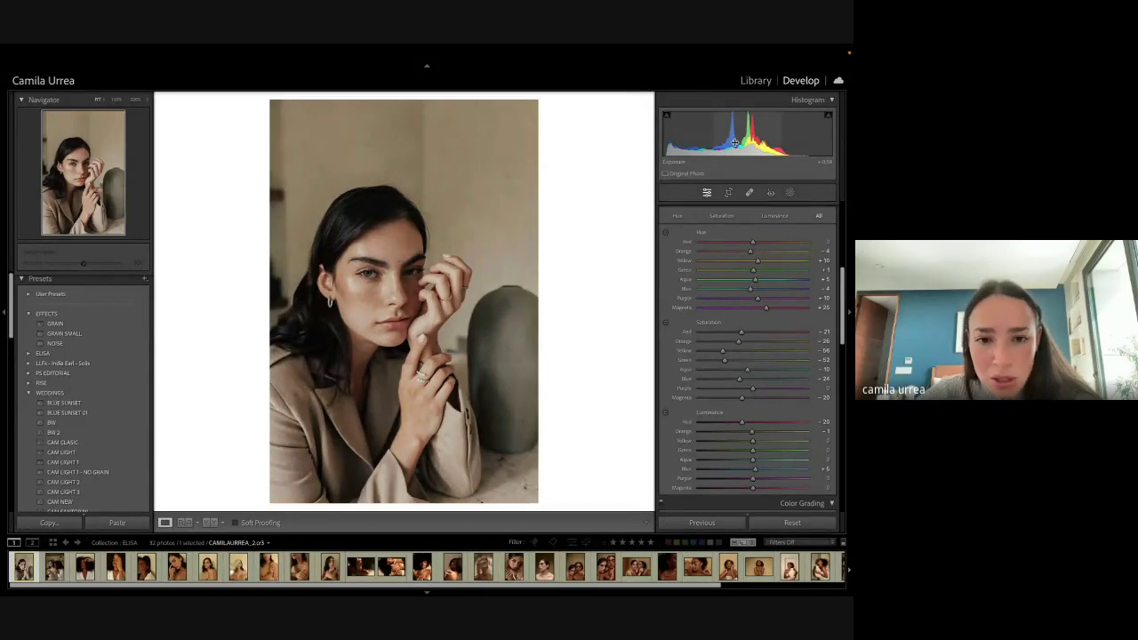
scroll(784, 322, up, 5)
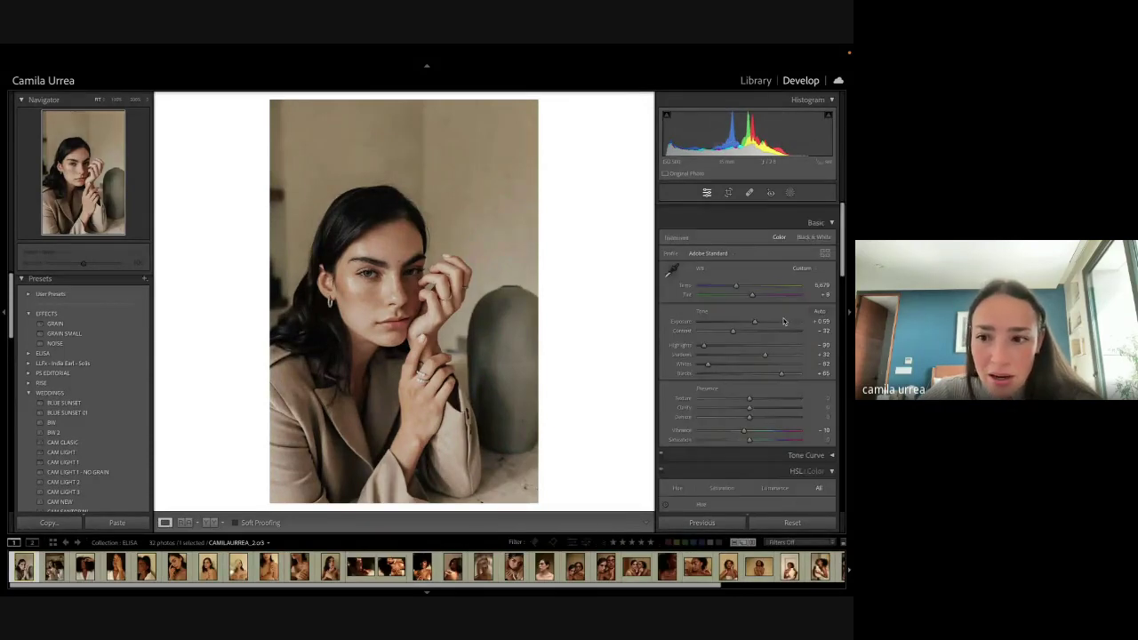
click(832, 459)
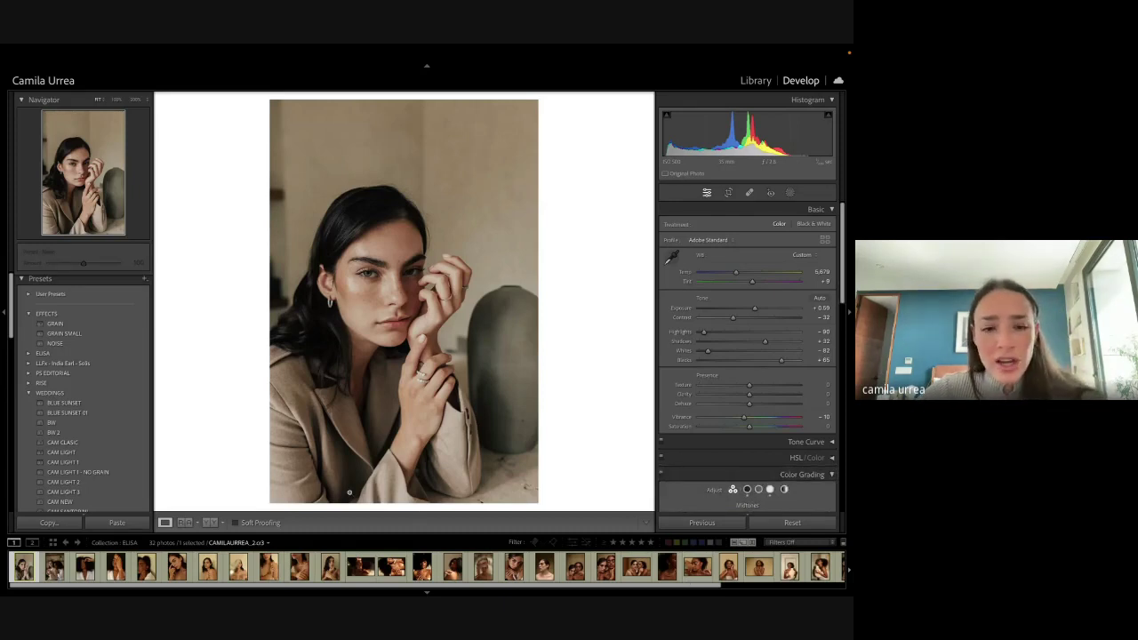
Step: Select the first eleven photos of the collection in grid view and open them for developing
key(g)
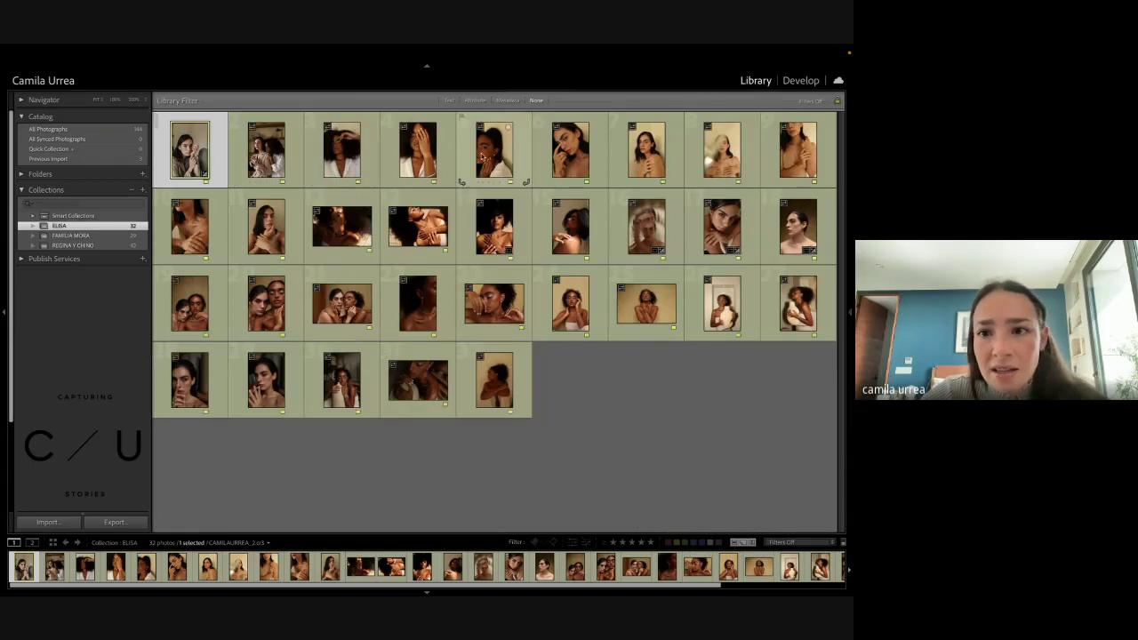
click(276, 236)
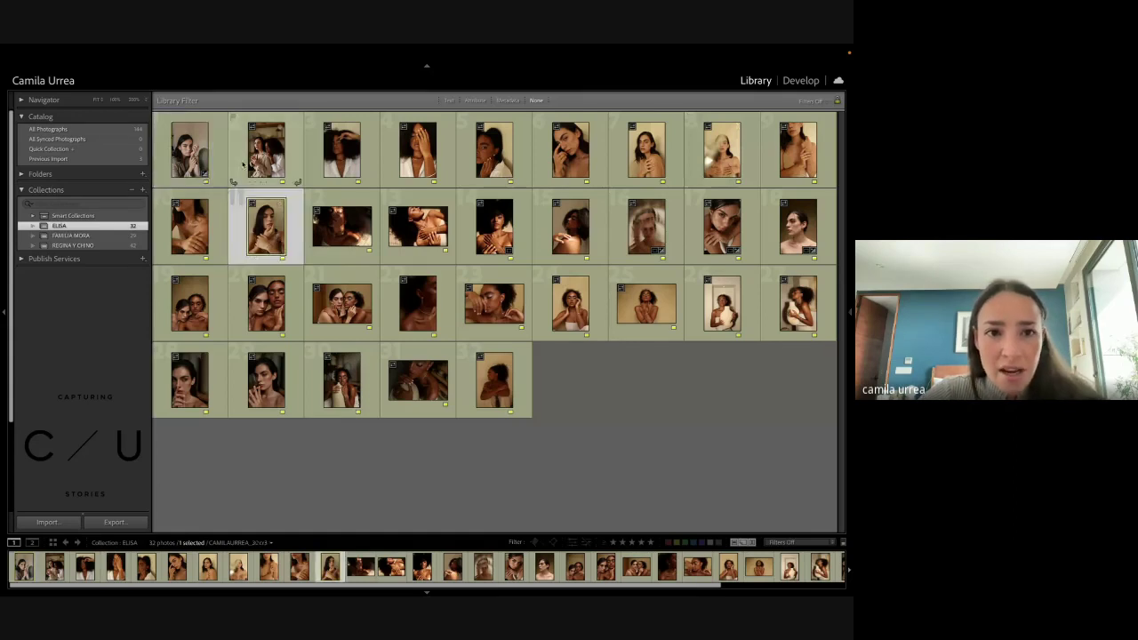
shift+click(216, 148)
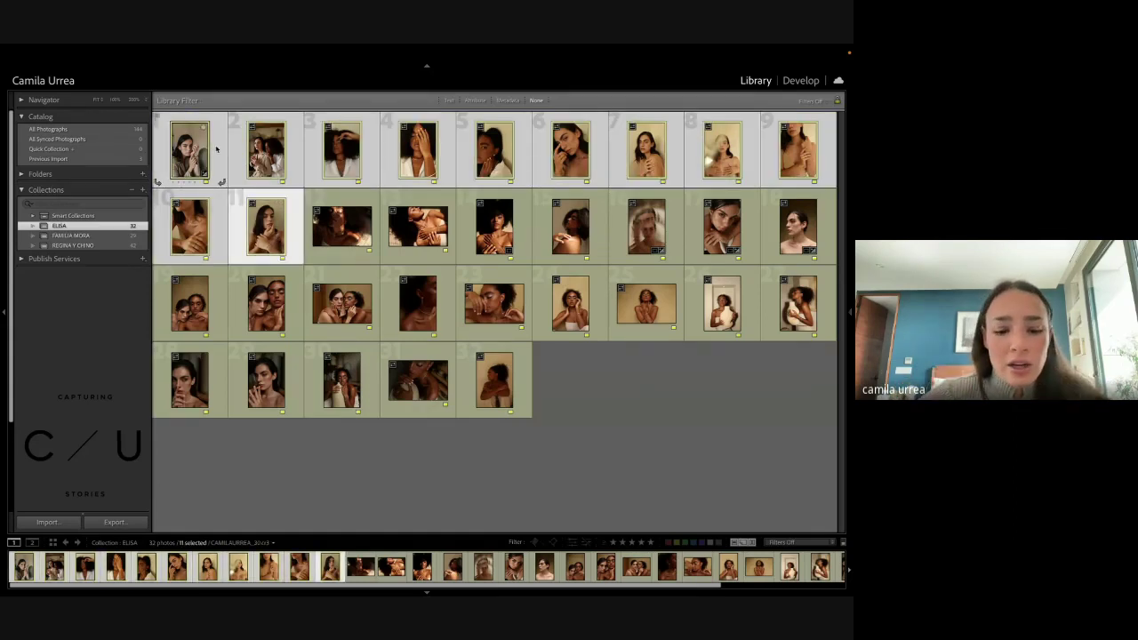
key(d)
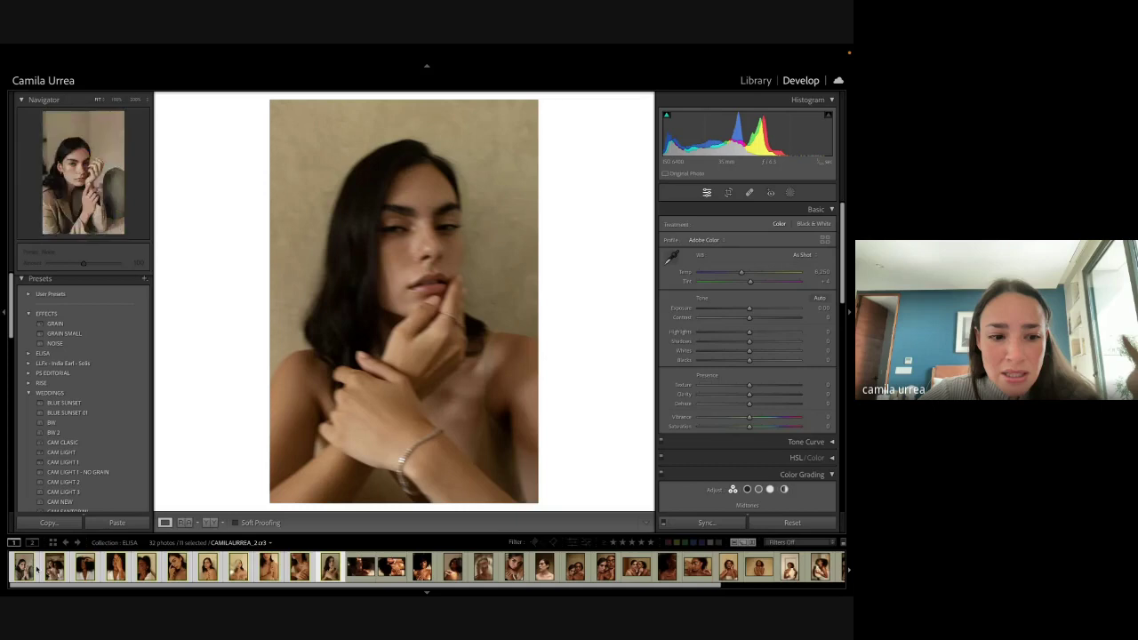
Step: Synchronize the edited first portrait's develop settings to the first eleven photos, keeping the portrait as the source
click(35, 569)
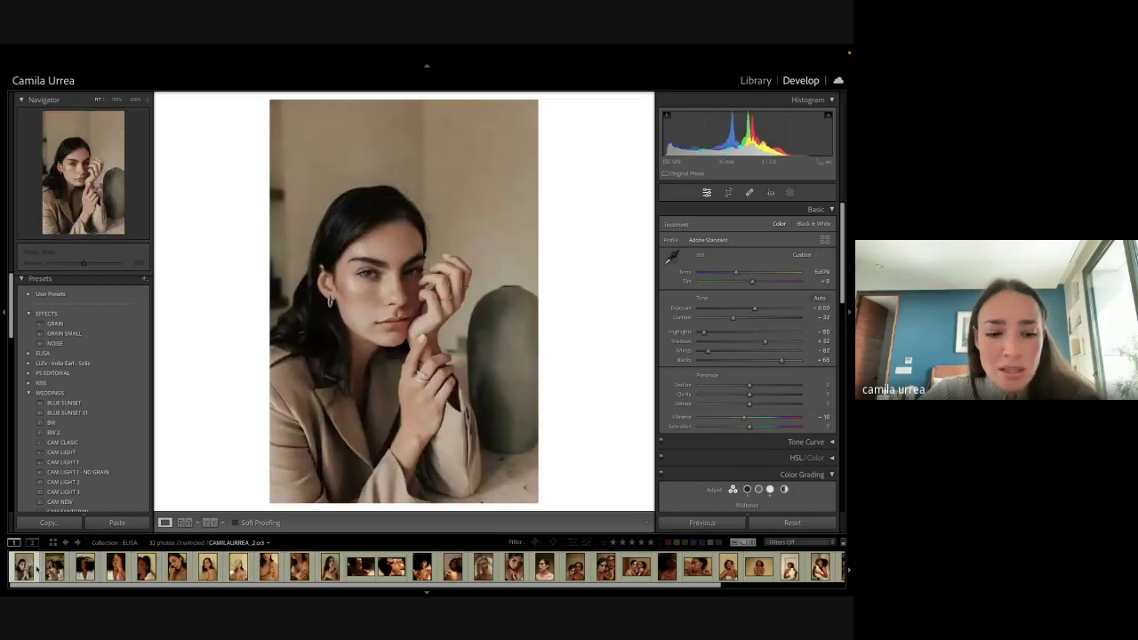
shift+click(329, 565)
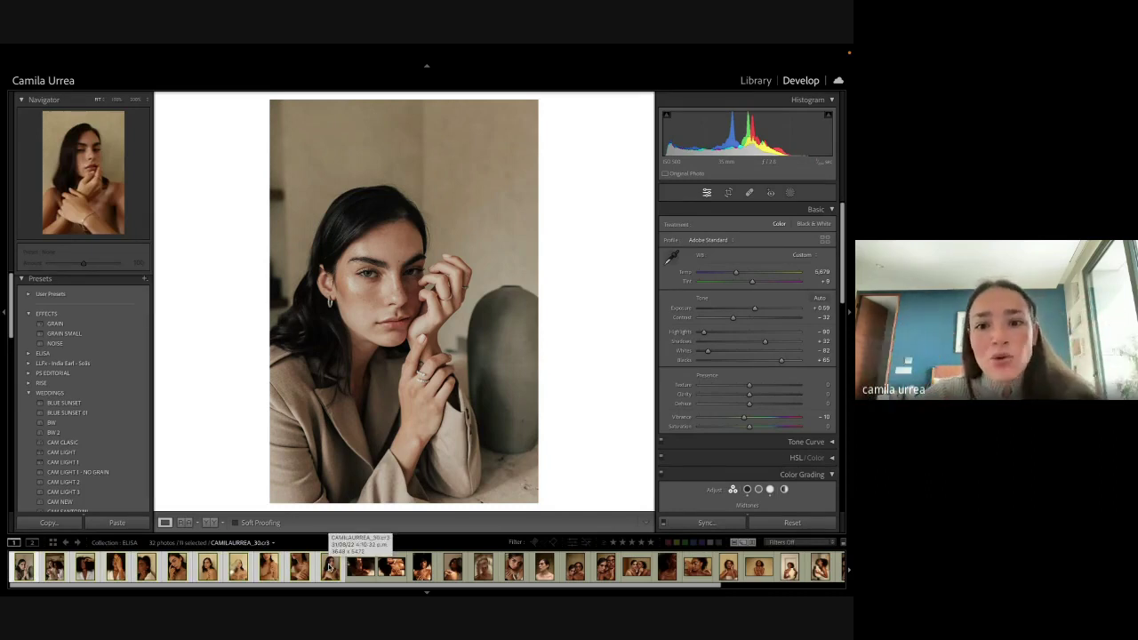
click(702, 522)
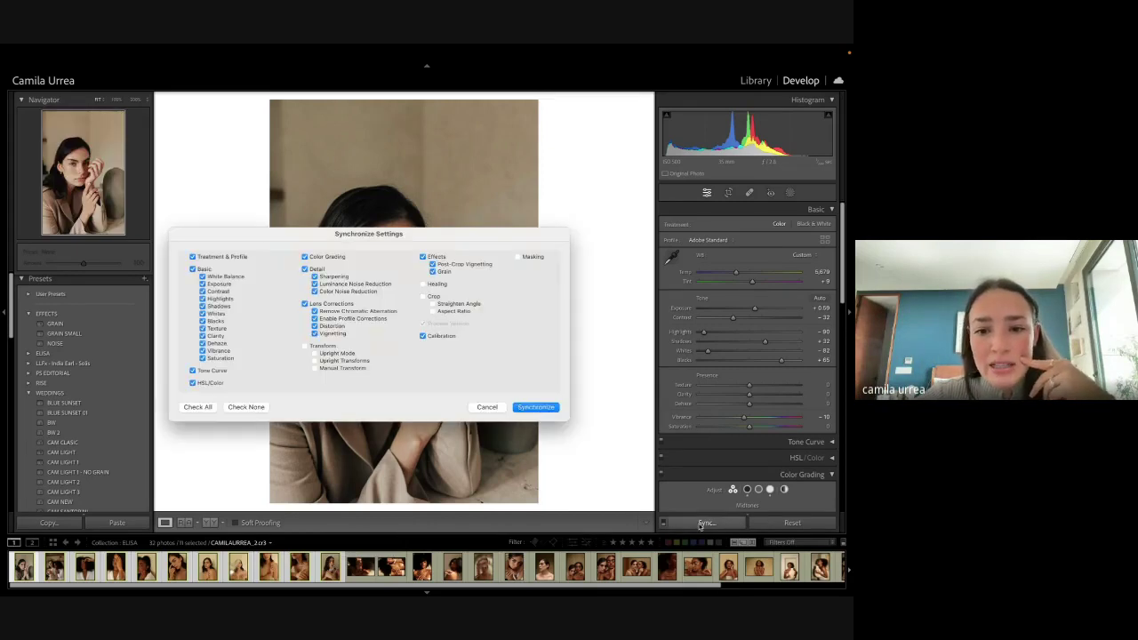
click(536, 409)
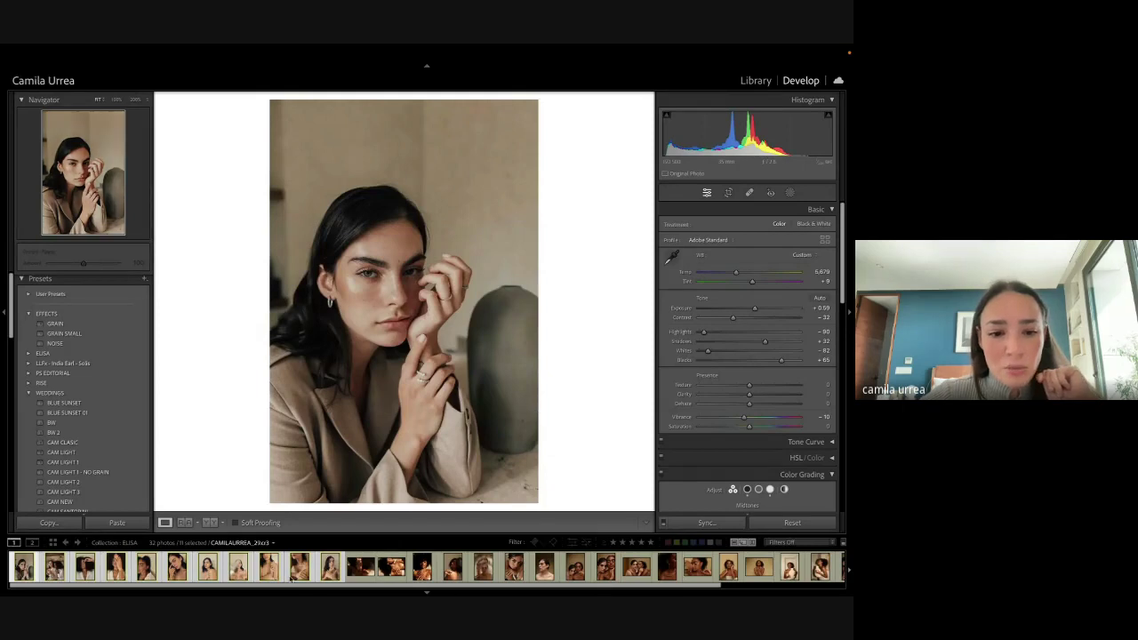
Step: Review the synchronized photos one by one, from the eleventh back to the first, to judge the edit on each
click(320, 574)
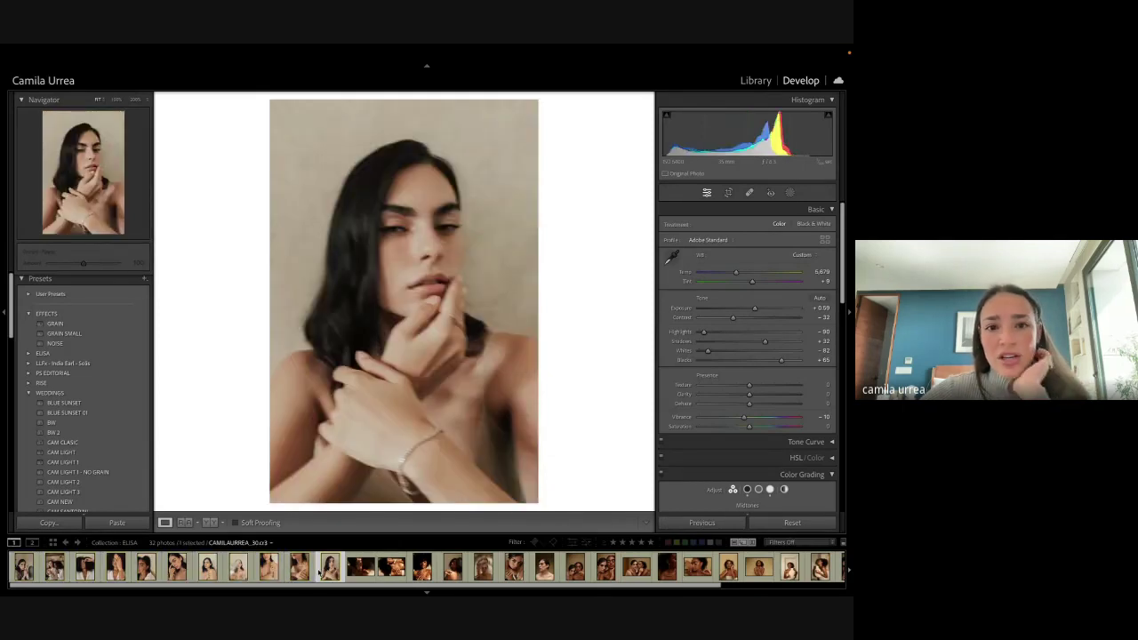
key(Left)
key(Left)
key(Left)
key(Left)
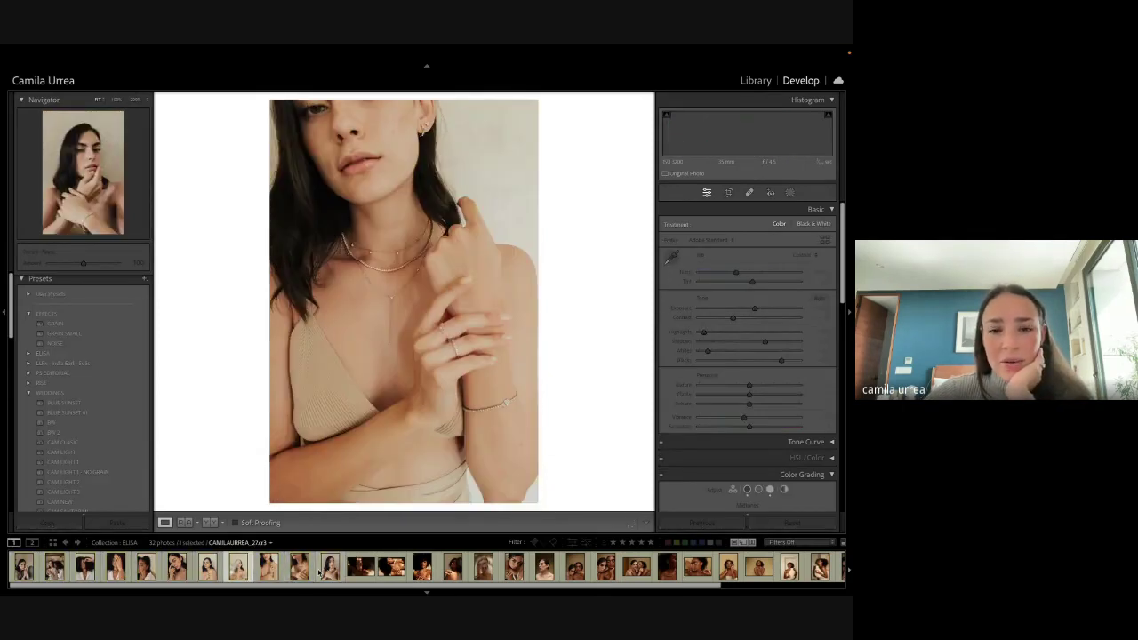
key(Left)
key(Left)
key(Left)
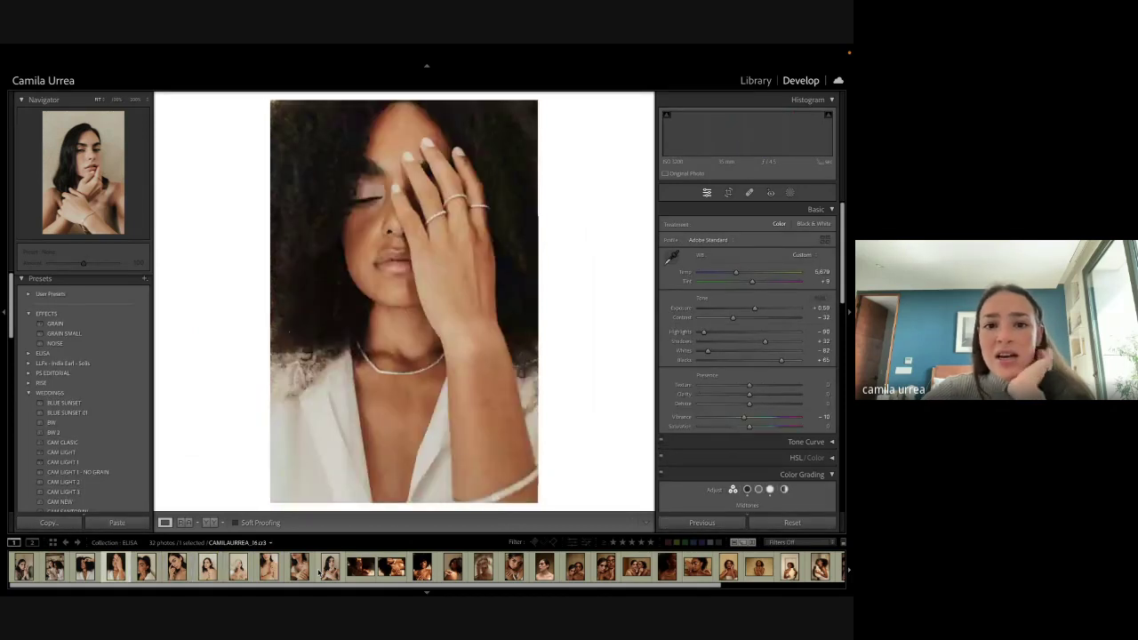
key(Left)
key(Left)
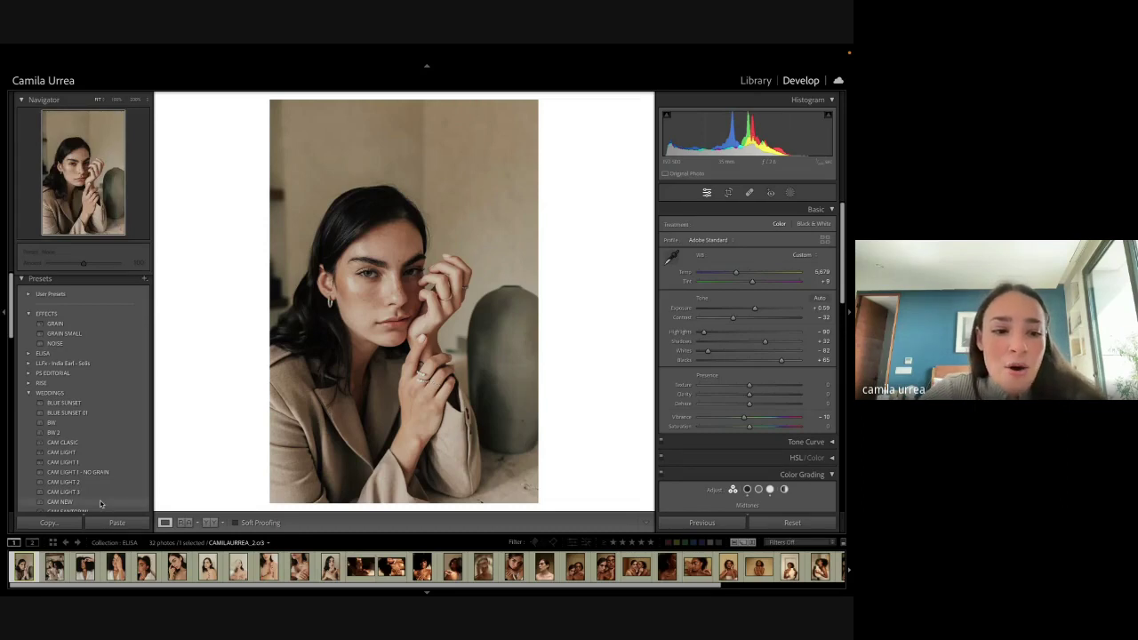
Step: Create a virtual copy of the first portrait and crop it to 1 x 1 around the face and hands
right_click(35, 560)
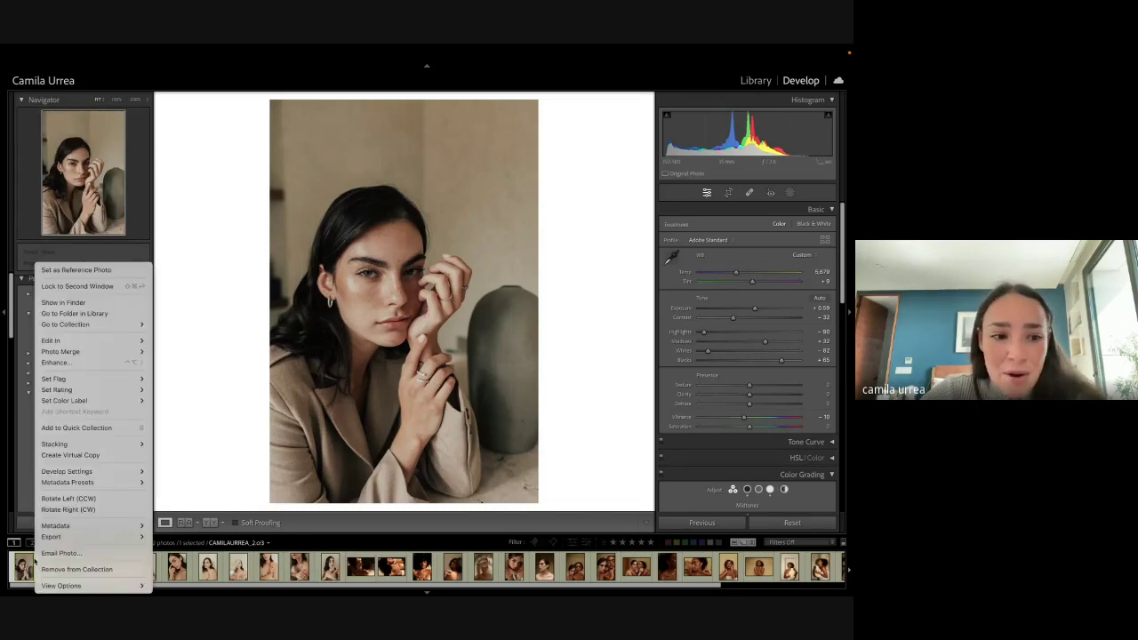
click(70, 454)
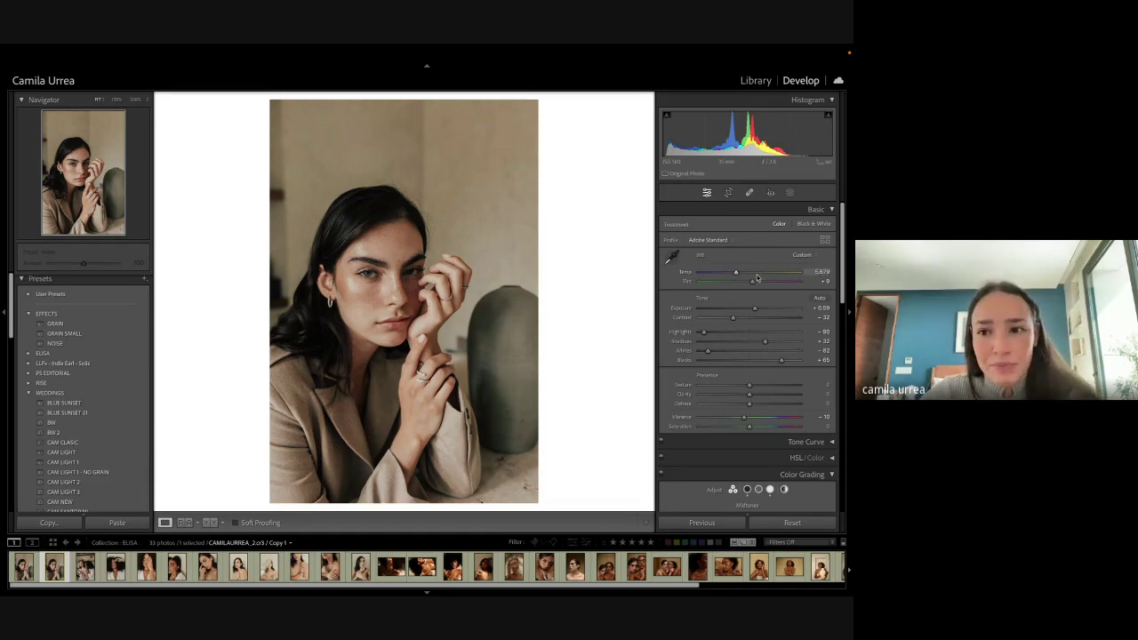
click(729, 192)
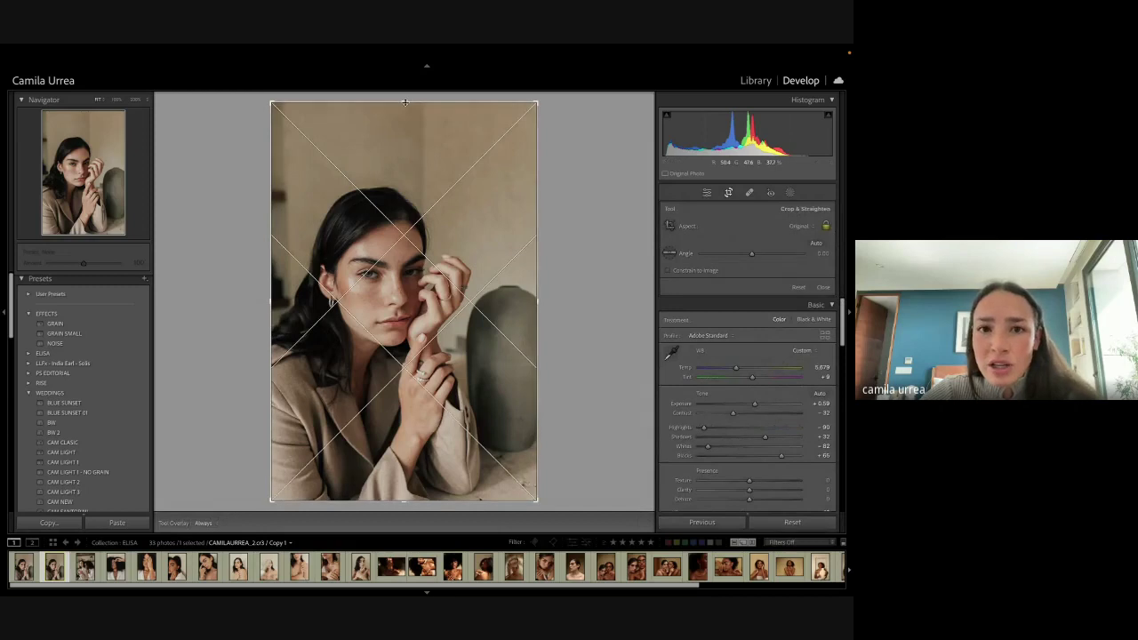
click(800, 225)
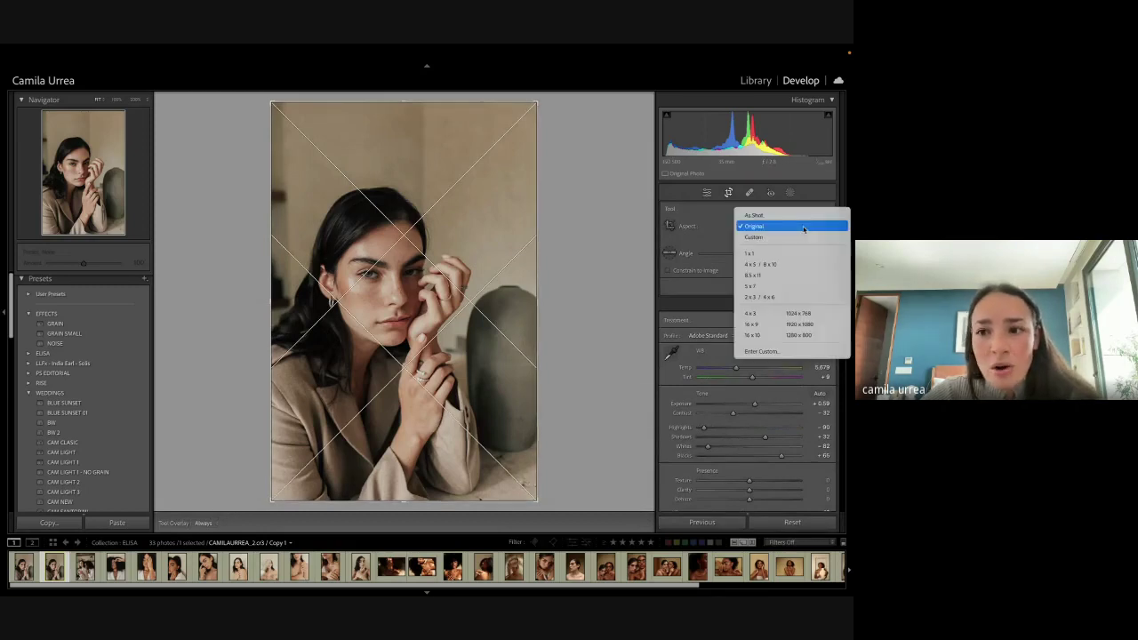
click(803, 227)
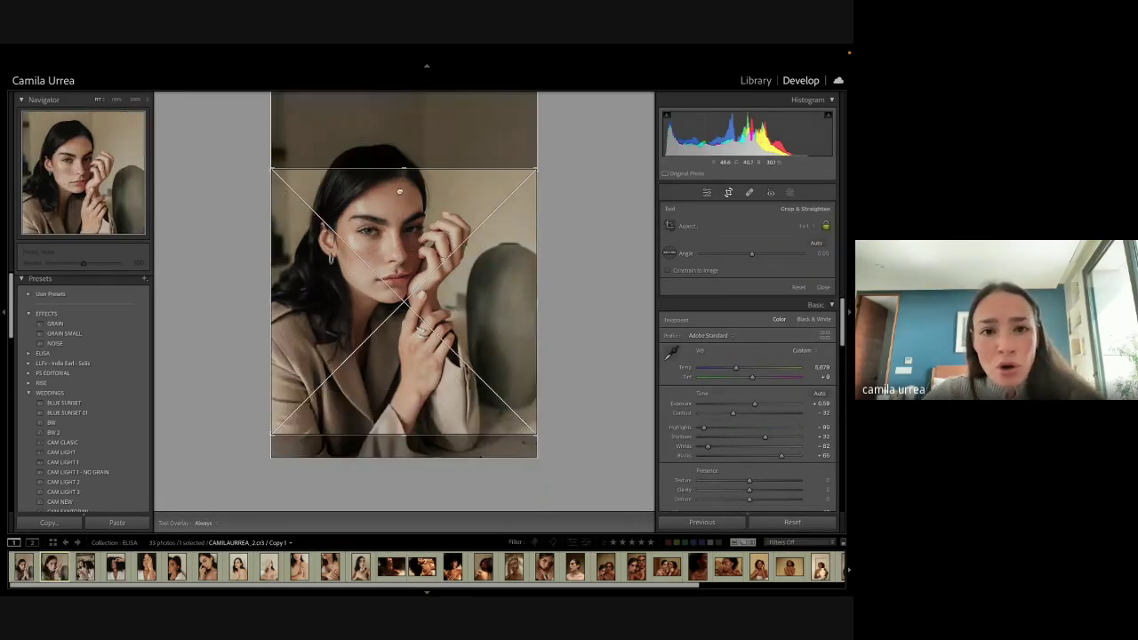
drag(404, 167, 408, 170)
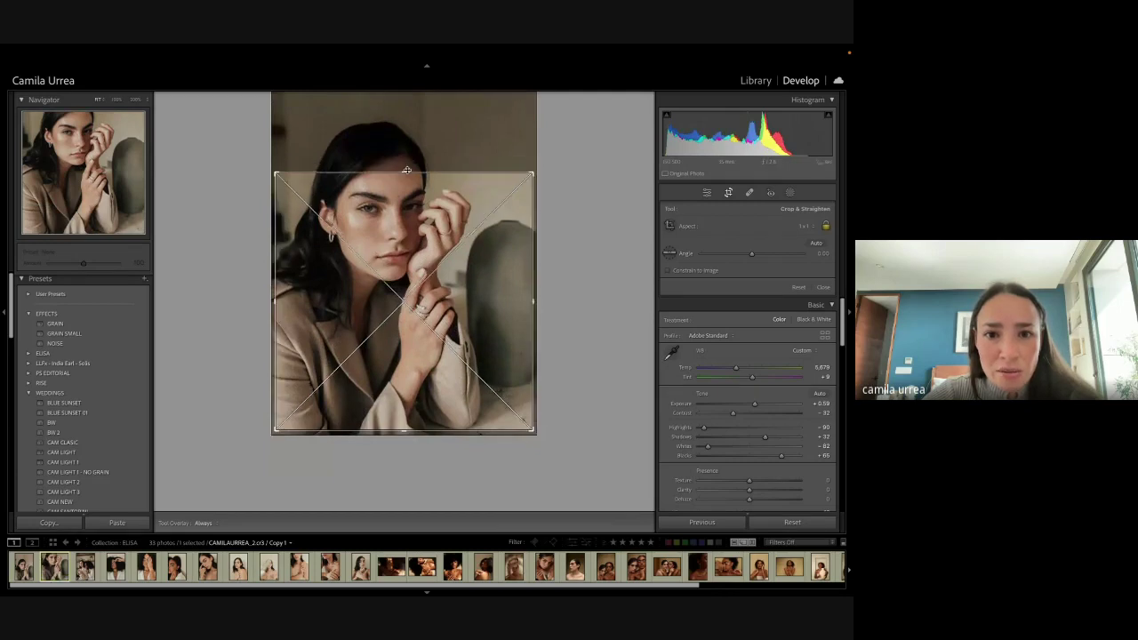
key(Return)
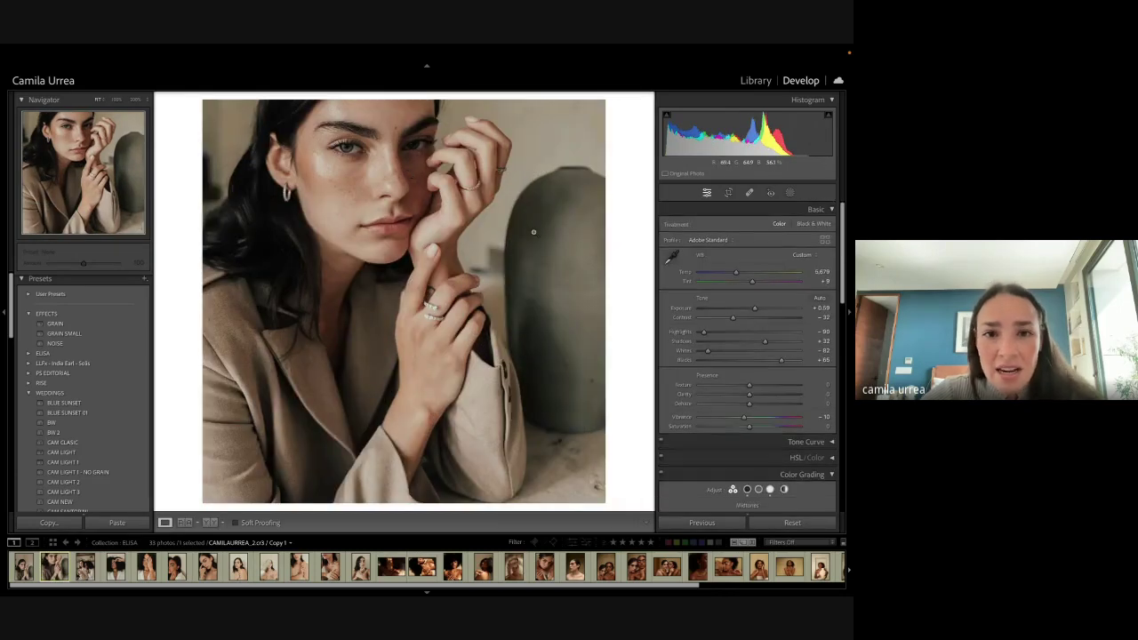
Step: Compare the full portrait with its square virtual copy, including in full-screen view
key(Left)
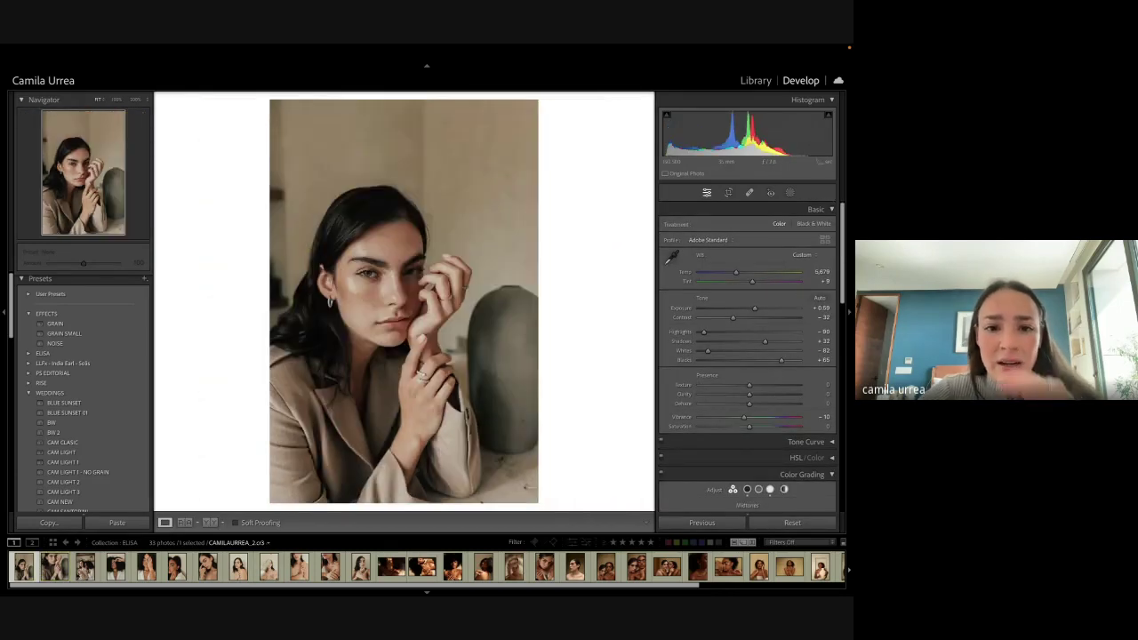
key(f)
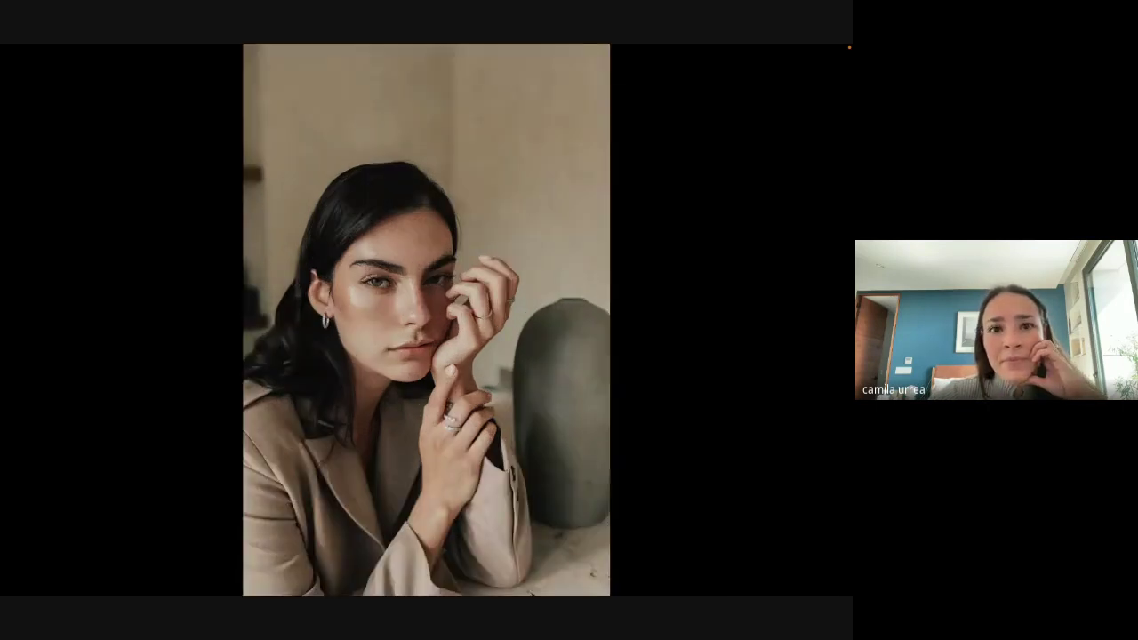
key(Right)
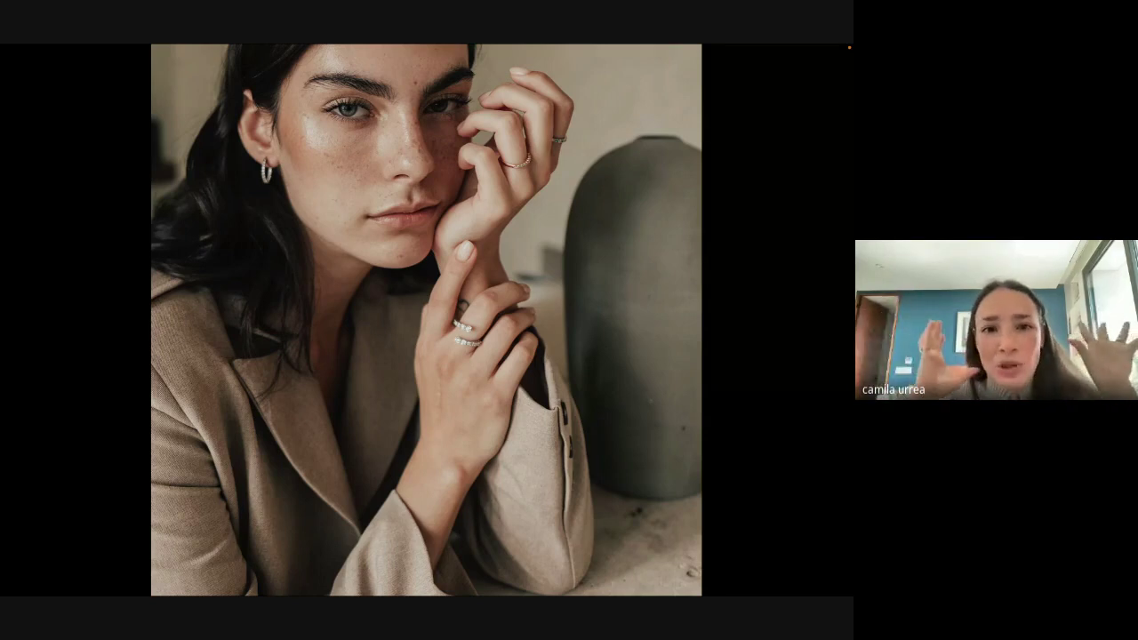
key(f)
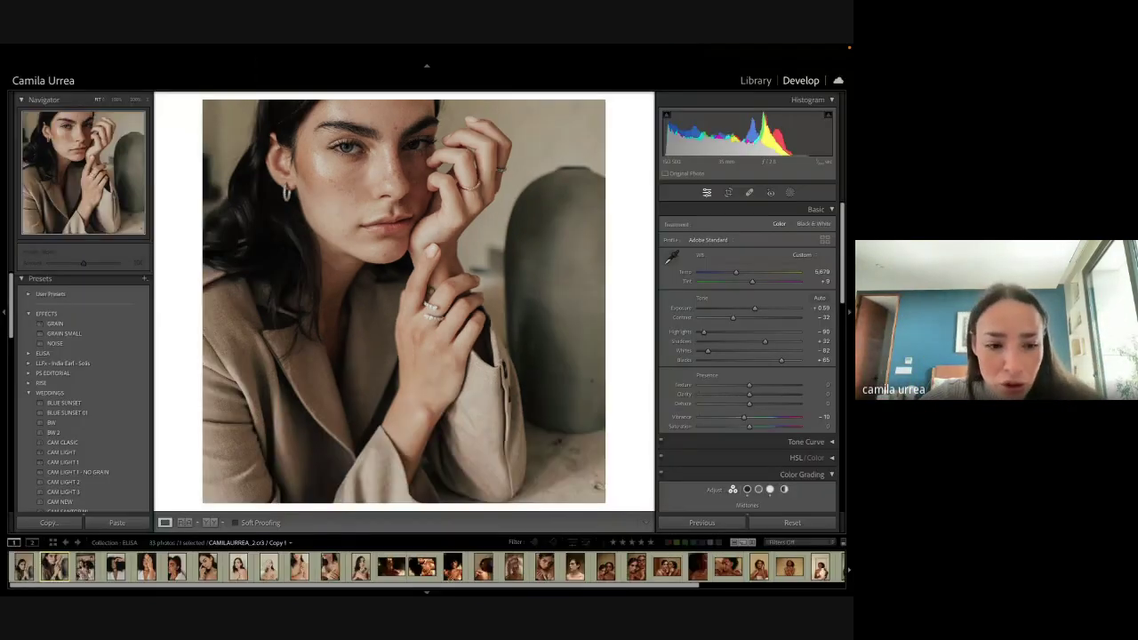
key(Left)
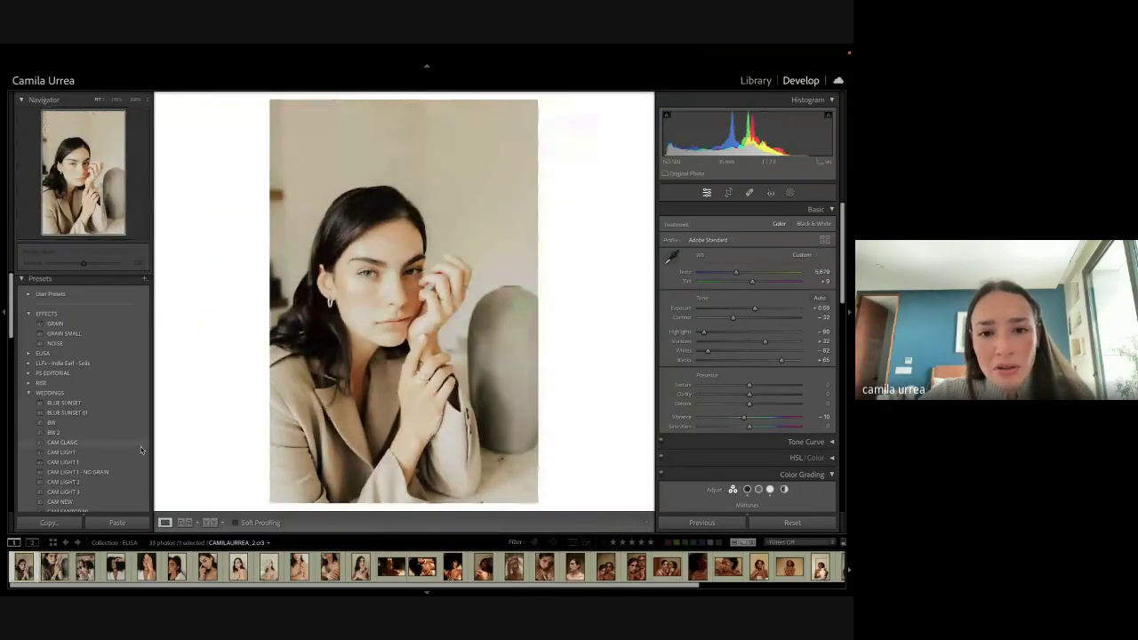
key(Right)
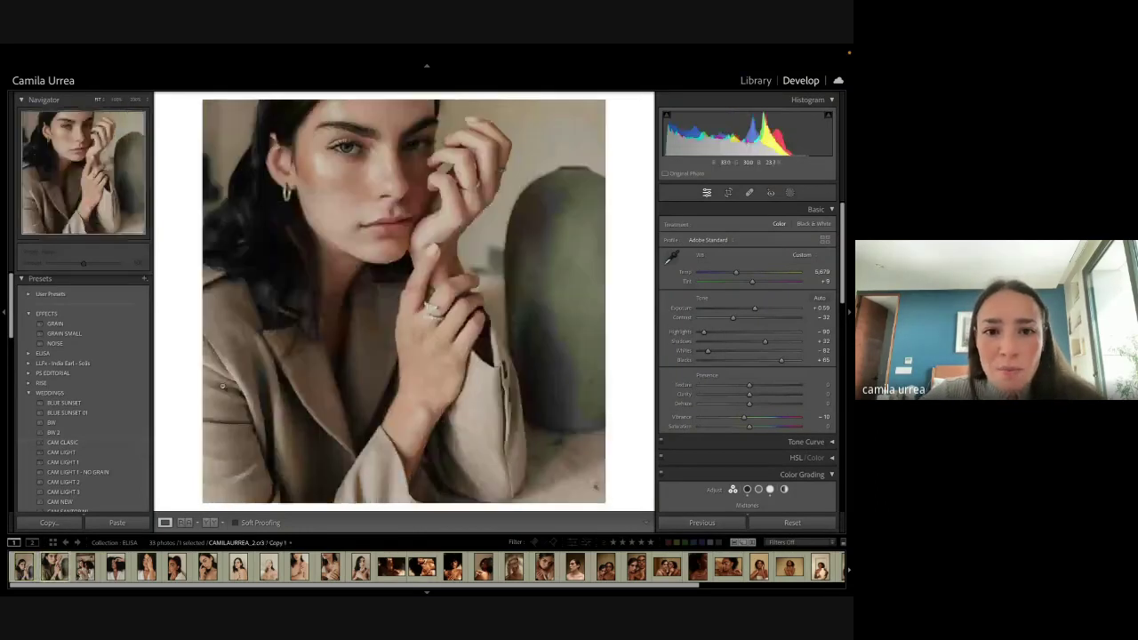
Step: Tighten the square crop of the virtual copy slightly on all sides
click(728, 192)
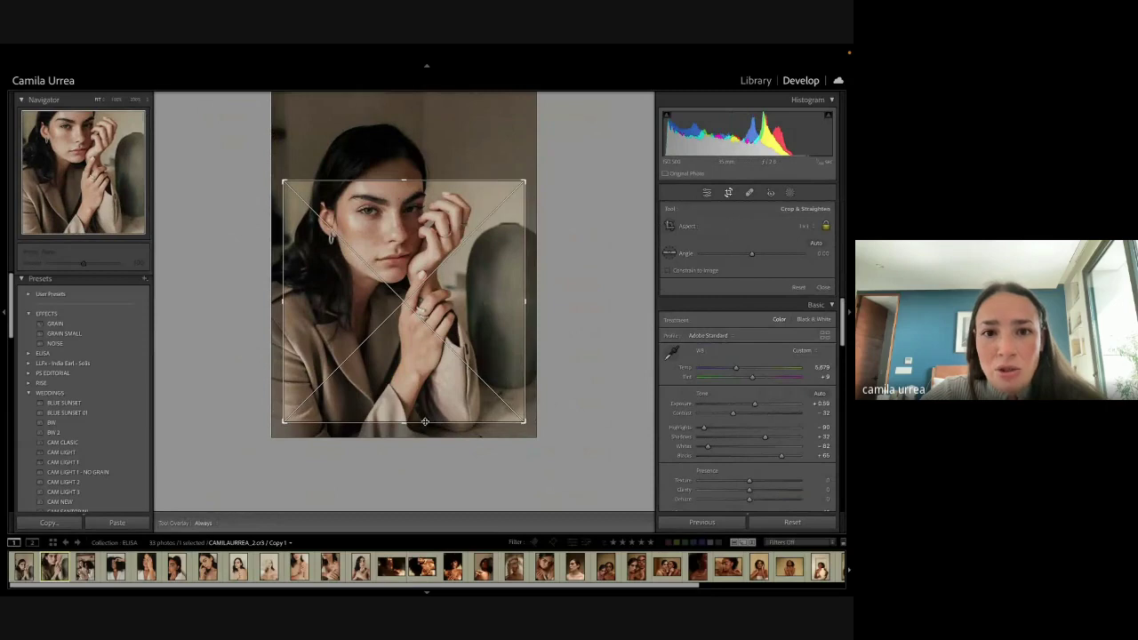
key(Return)
Step: Heal the raised line along the back of the lower hand with one long healing brush stroke
click(429, 380)
drag(439, 415, 462, 297)
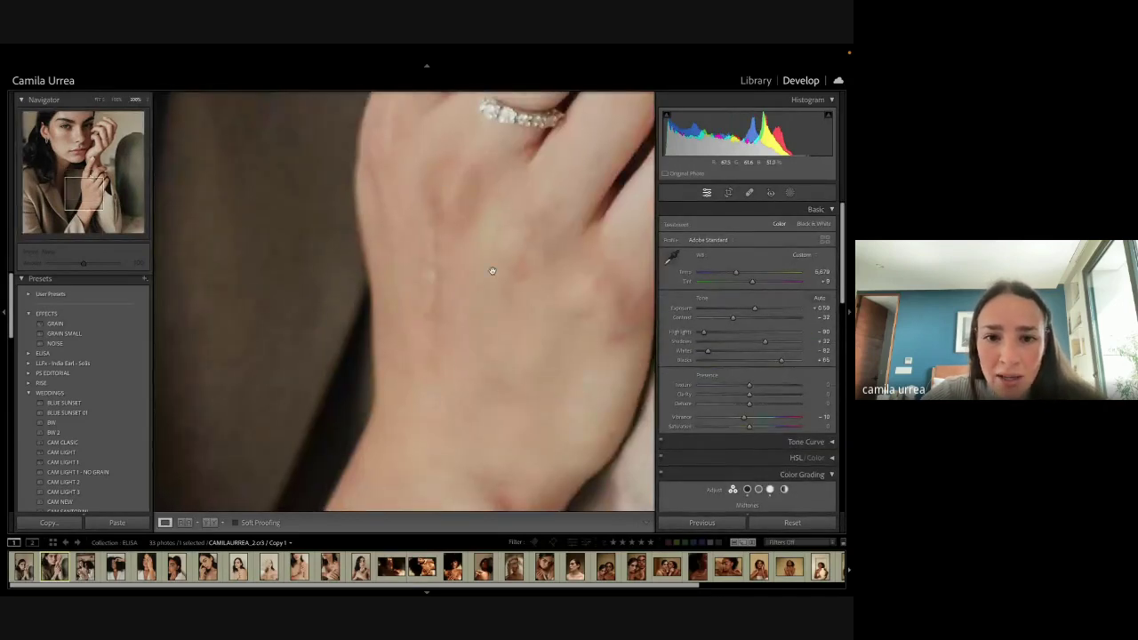
click(771, 193)
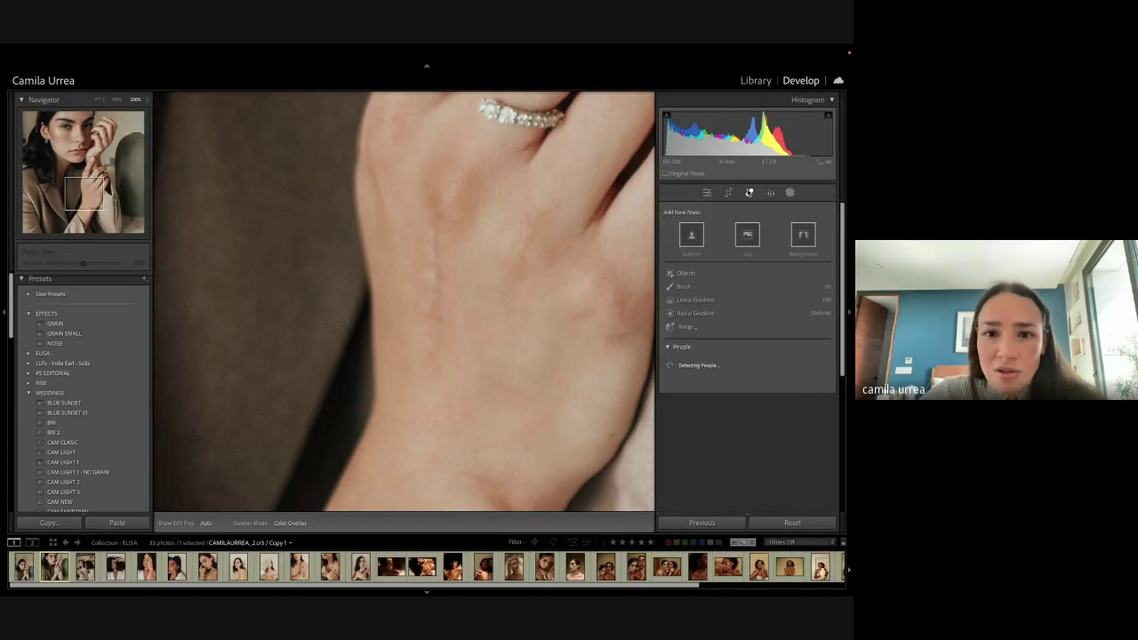
click(749, 192)
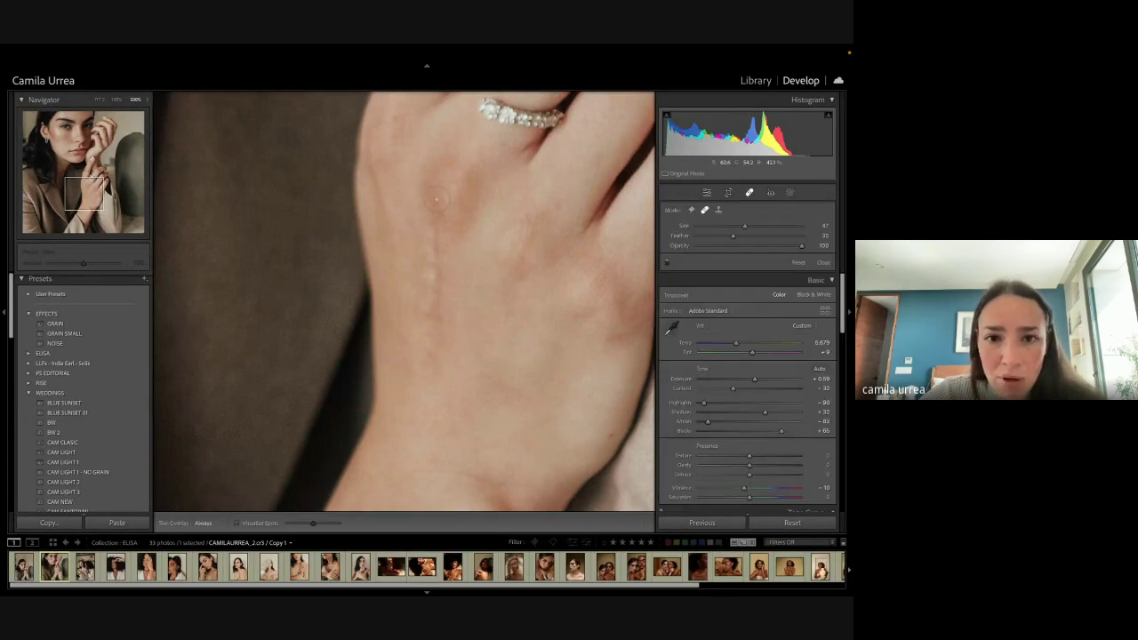
drag(433, 226, 431, 379)
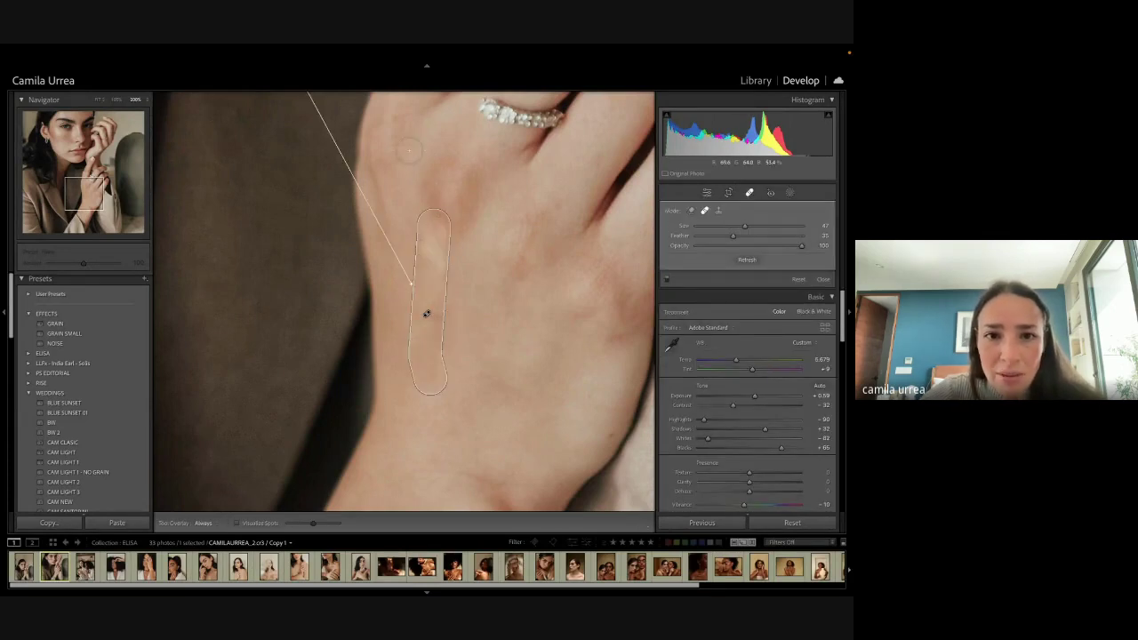
Step: Move the healing stroke's source area onto clean skin on the back of the same hand
key(super+minus)
super+click(472, 361)
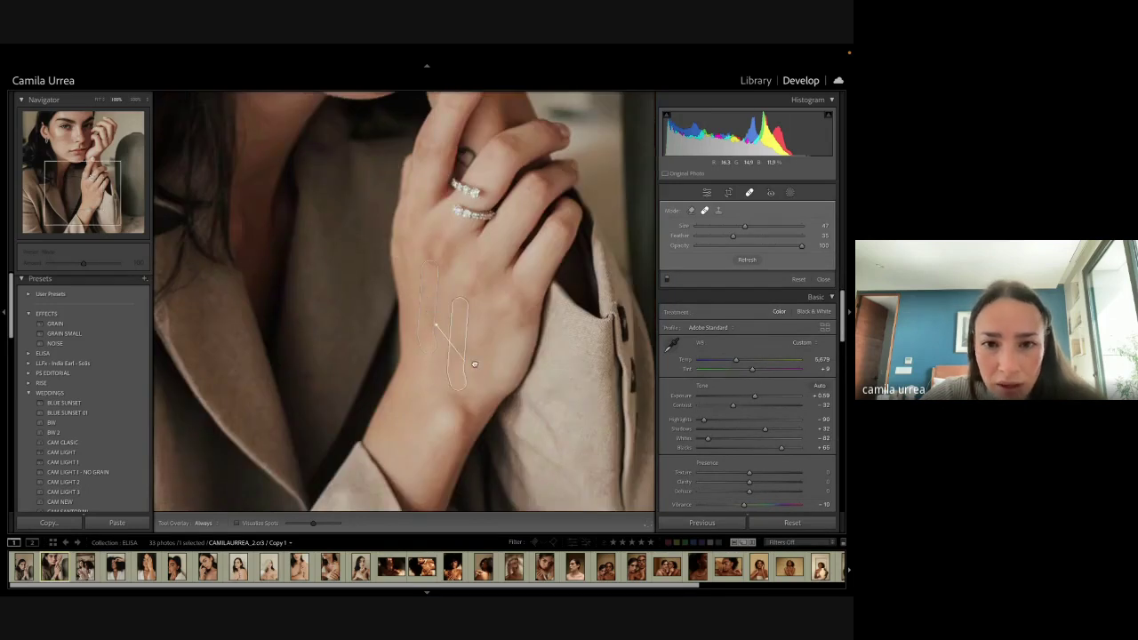
drag(474, 362, 462, 350)
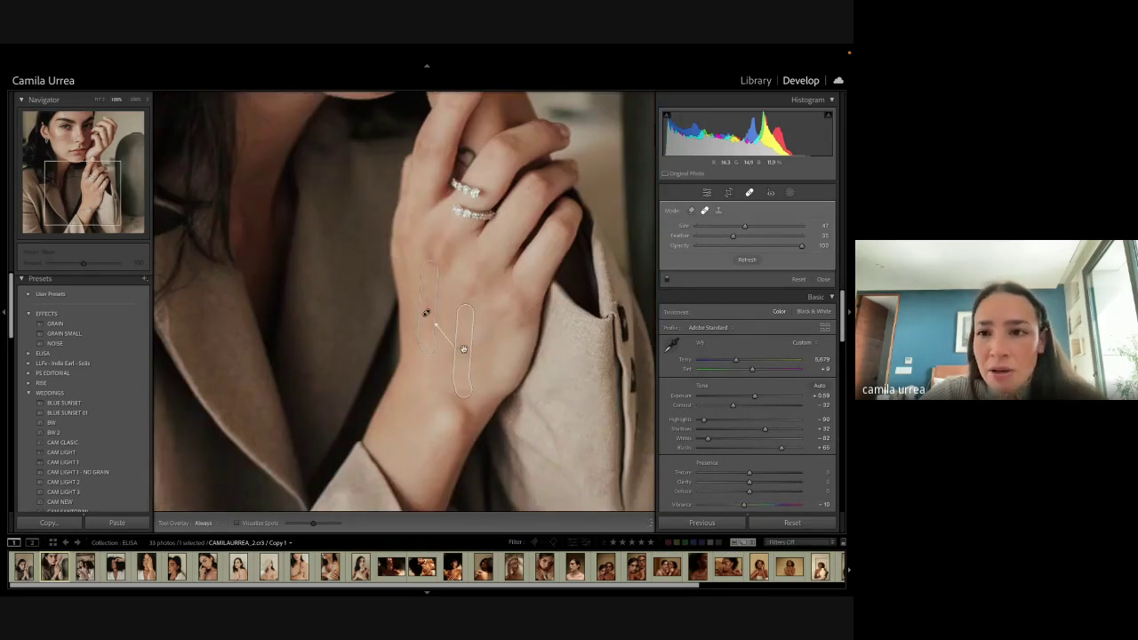
Step: Finish healing, inspect the retouched hand, and raise the square portrait's Shadows slightly
click(750, 194)
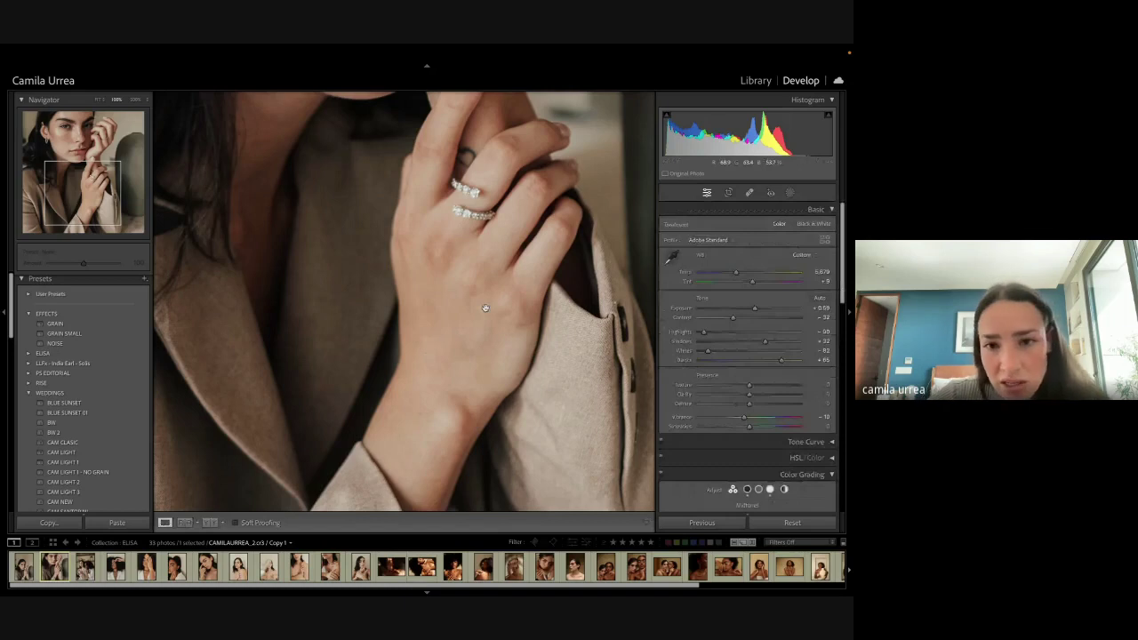
click(485, 307)
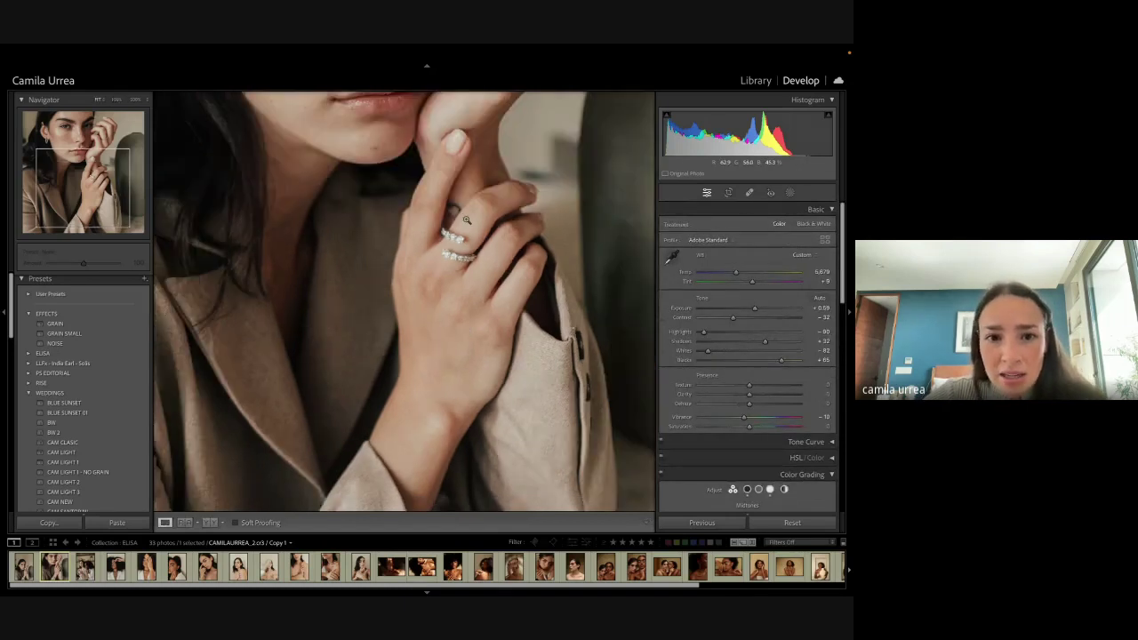
click(466, 220)
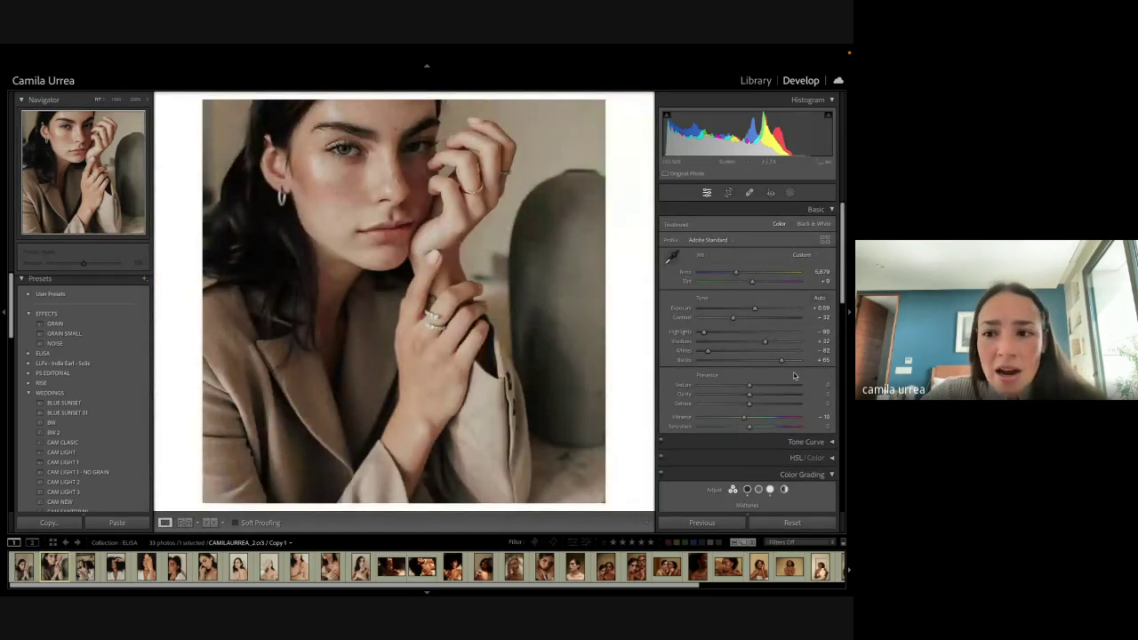
drag(770, 343, 774, 343)
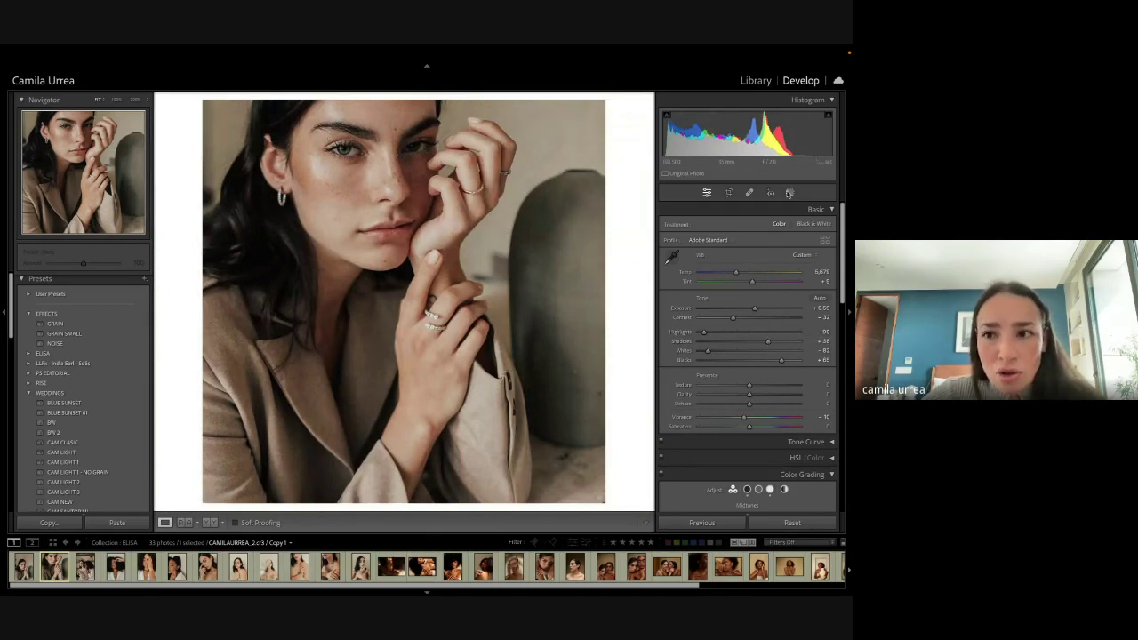
Step: Create a brush mask and paint it over both eyes and the eyebrow nearest the raised hand
click(790, 193)
click(682, 284)
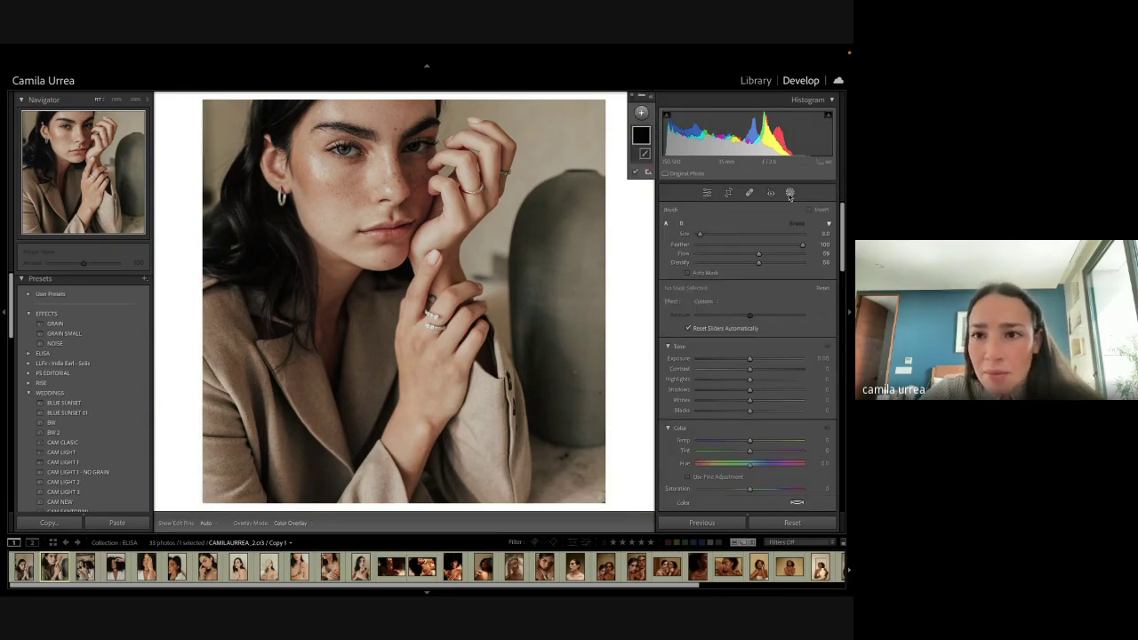
click(642, 113)
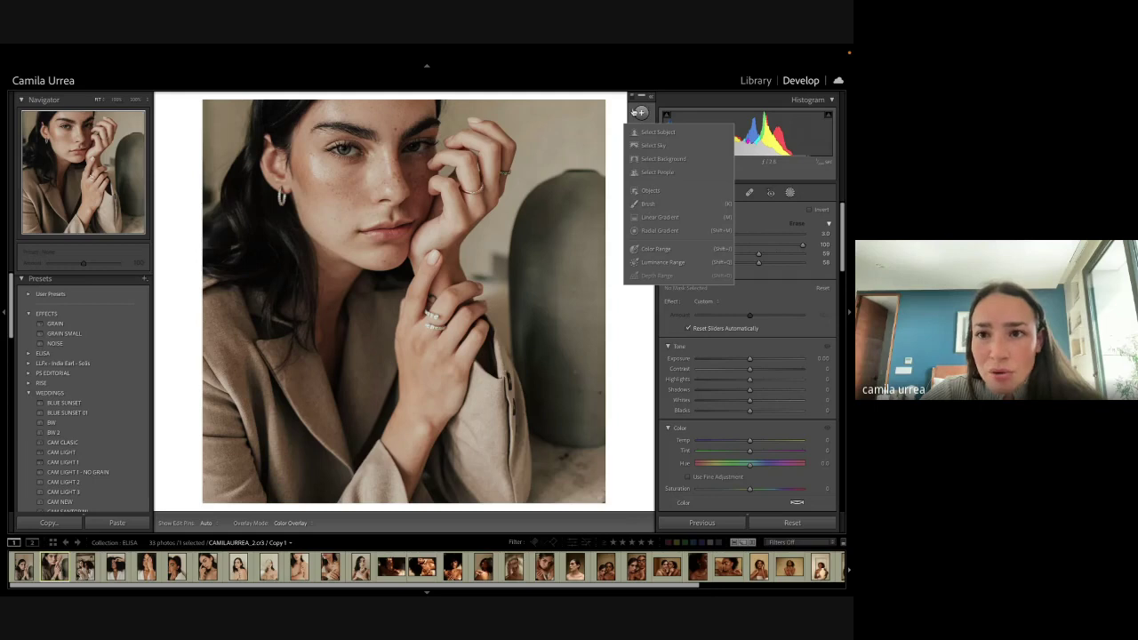
click(635, 112)
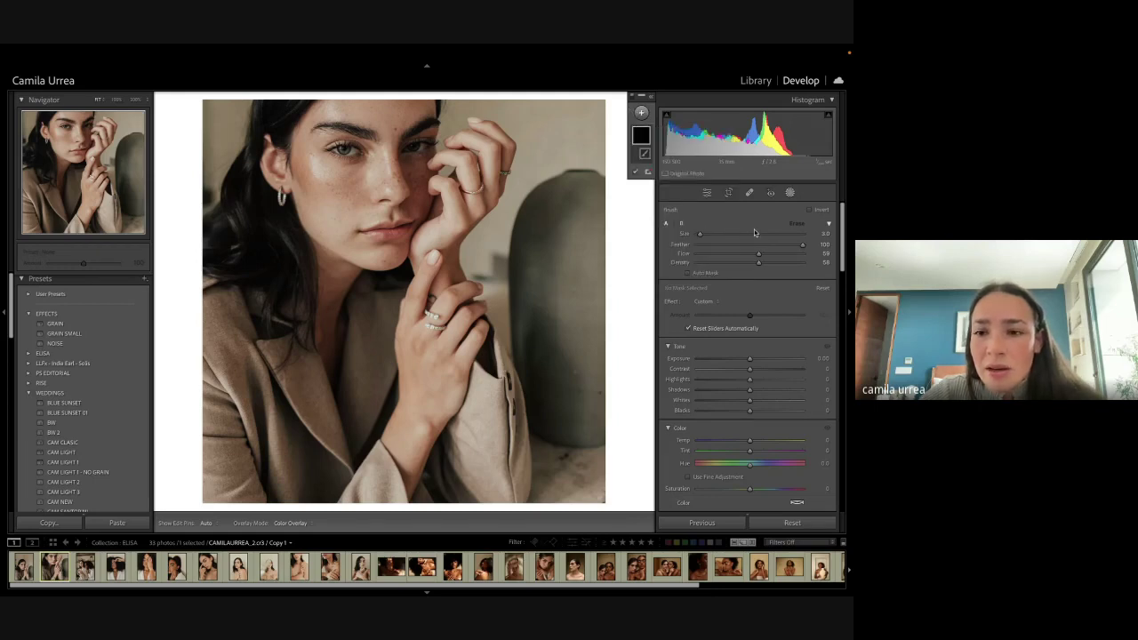
key(h)
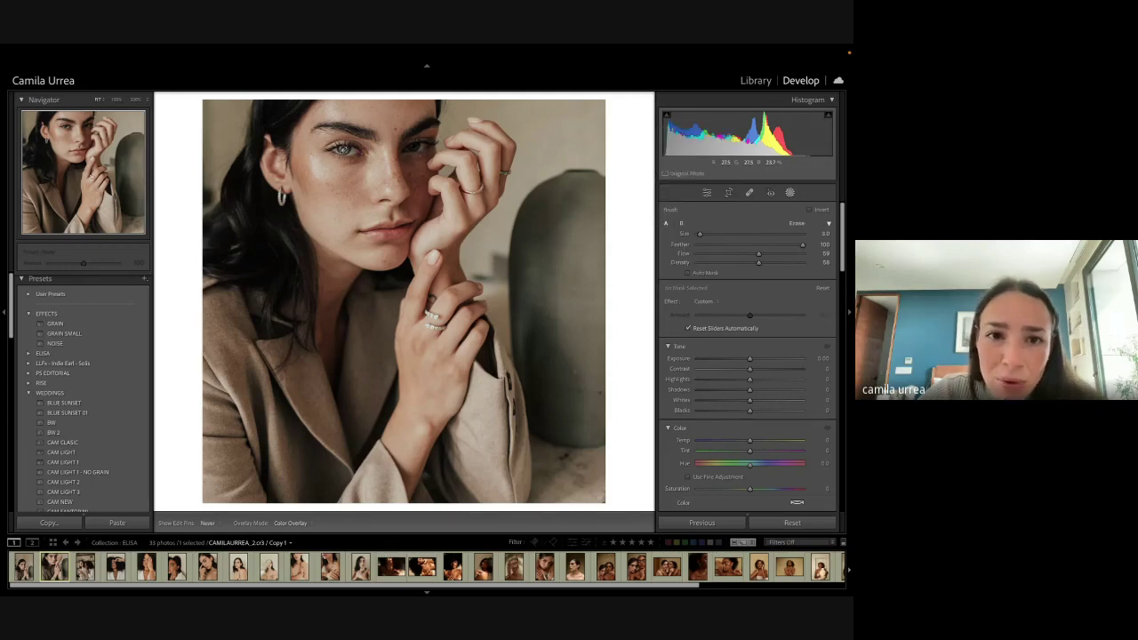
drag(343, 149, 414, 145)
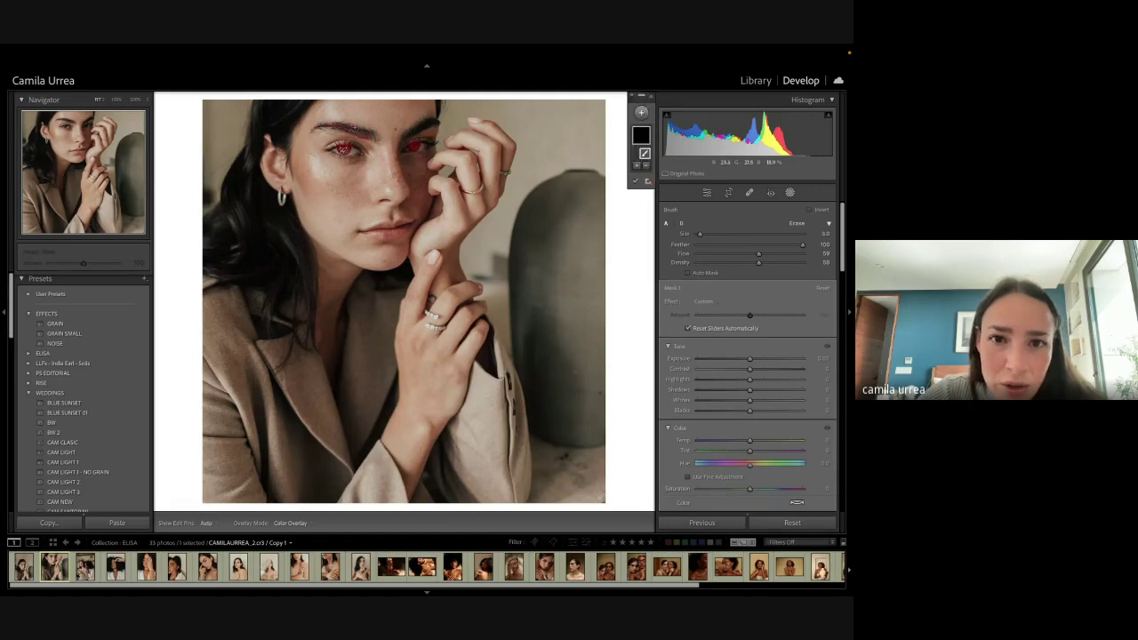
drag(413, 131, 435, 122)
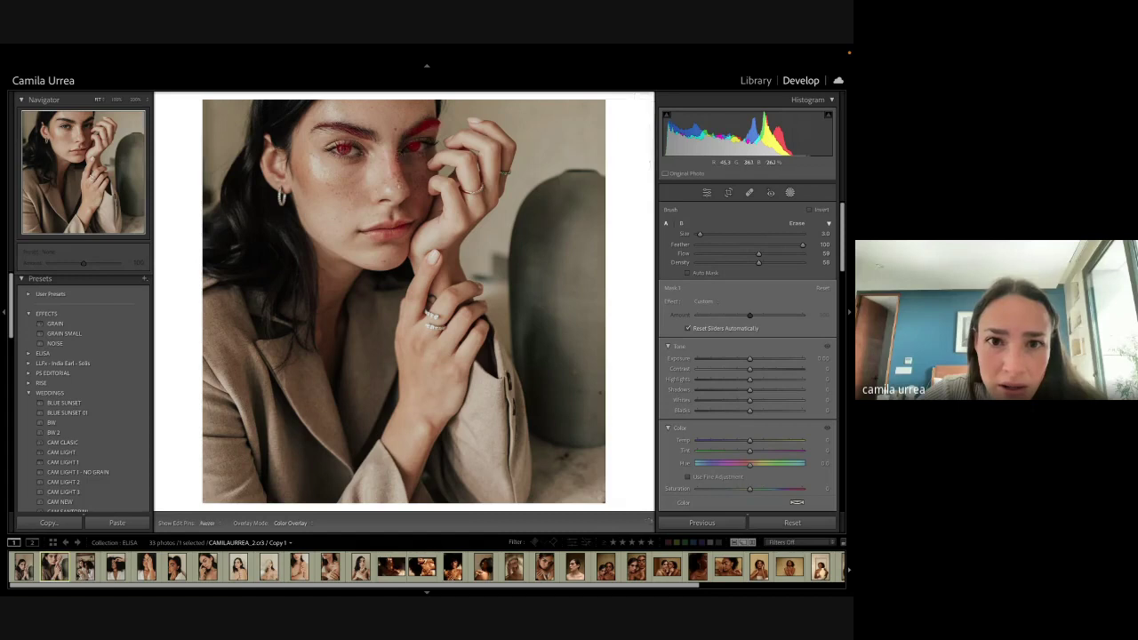
key(h)
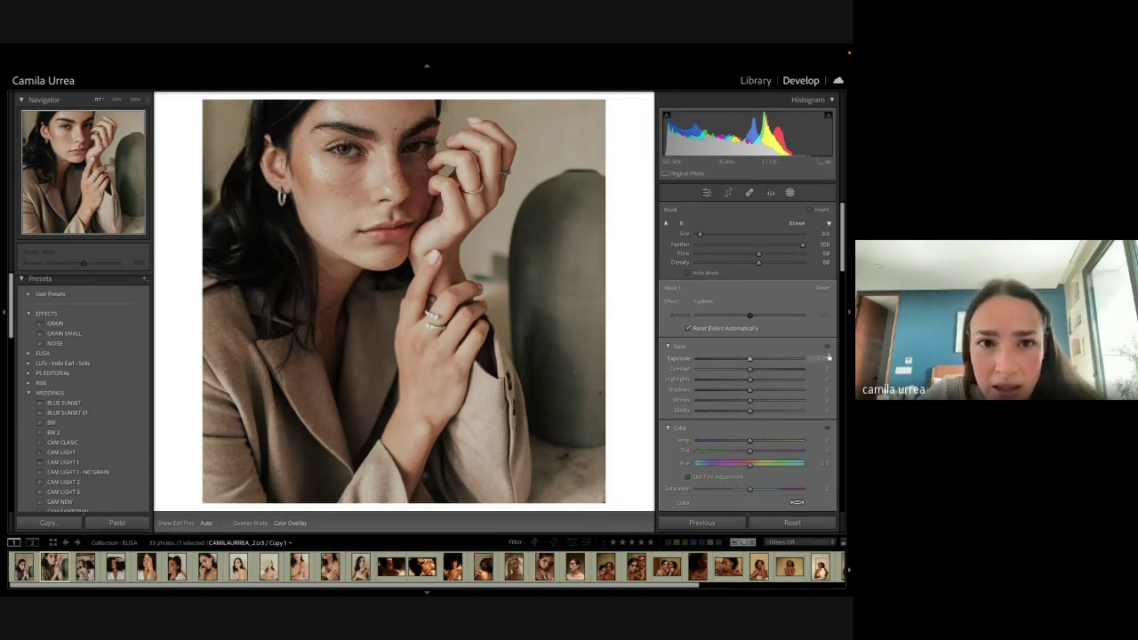
Step: Set the eye mask's Exposure to −0.62, Shadows to 17, Whites to 7 and Blacks to −17
drag(829, 357, 820, 360)
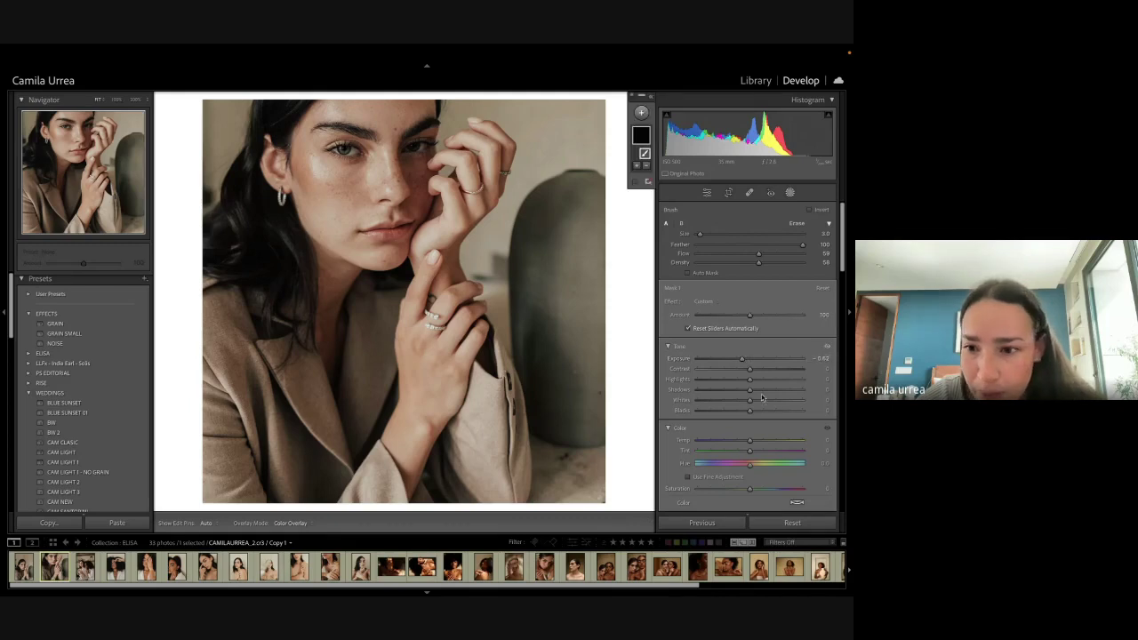
drag(757, 390, 741, 411)
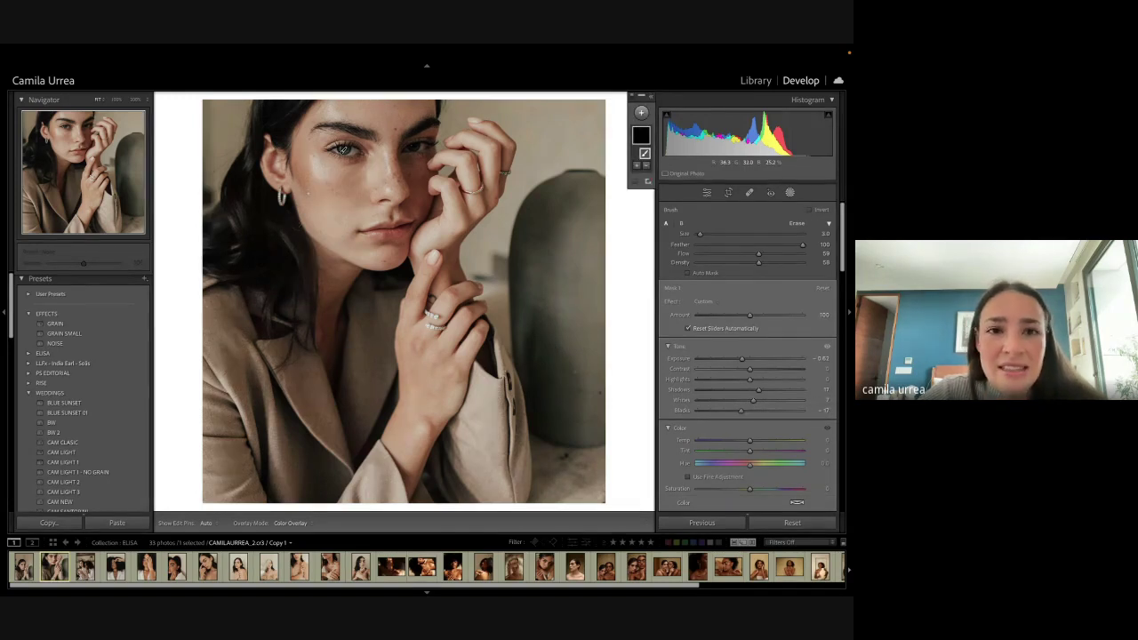
key(h)
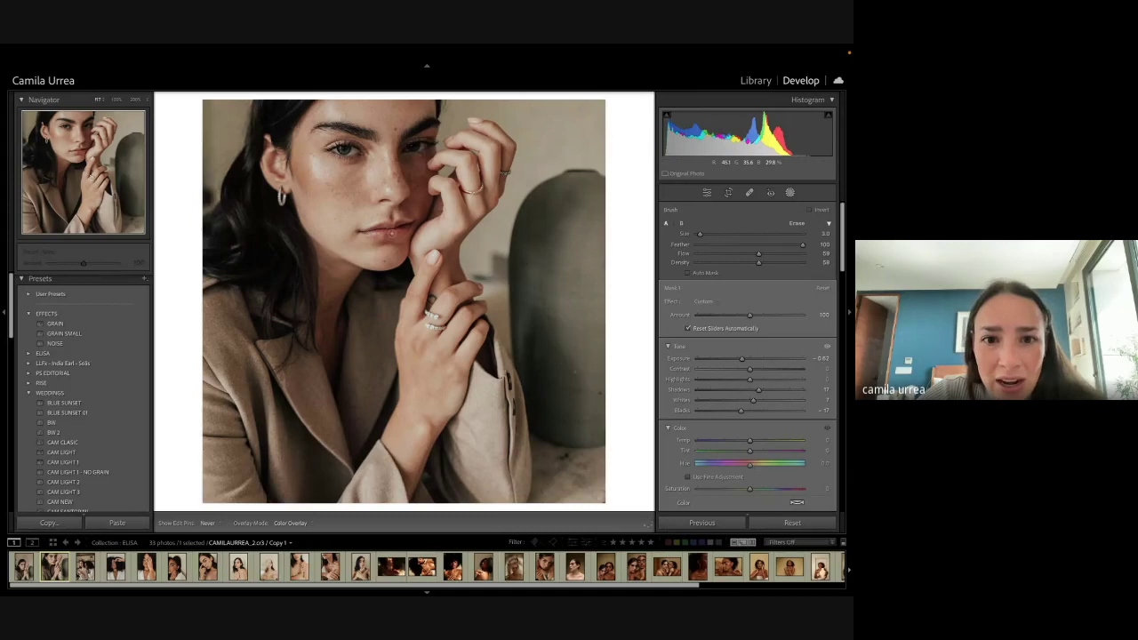
key(h)
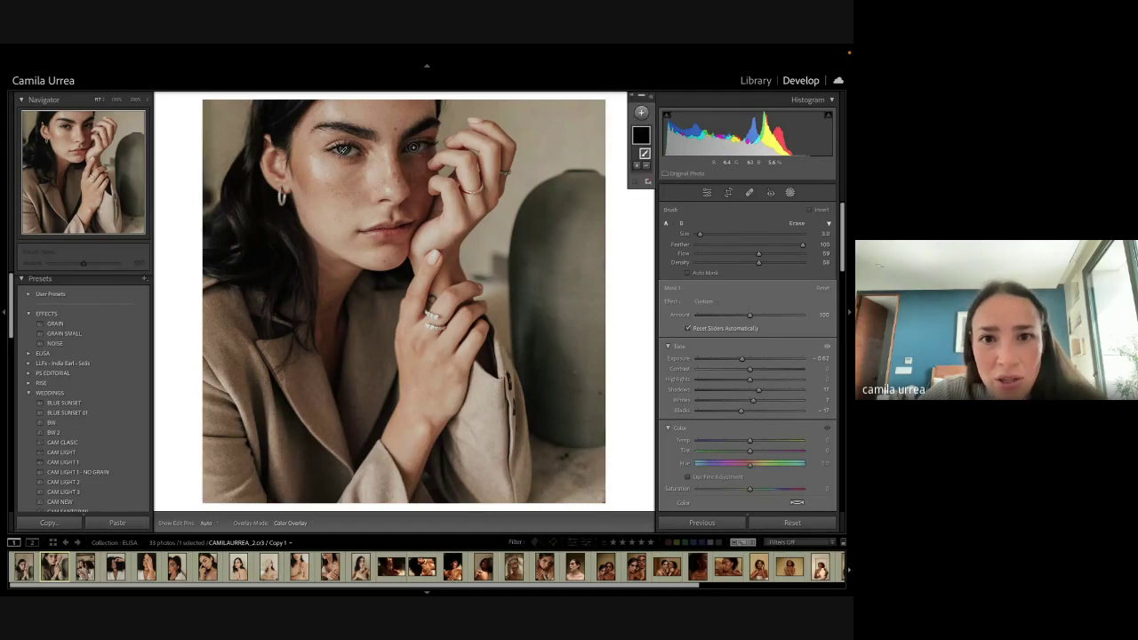
Step: Start a second brush mask using the India Earl - Brighten effect
click(641, 112)
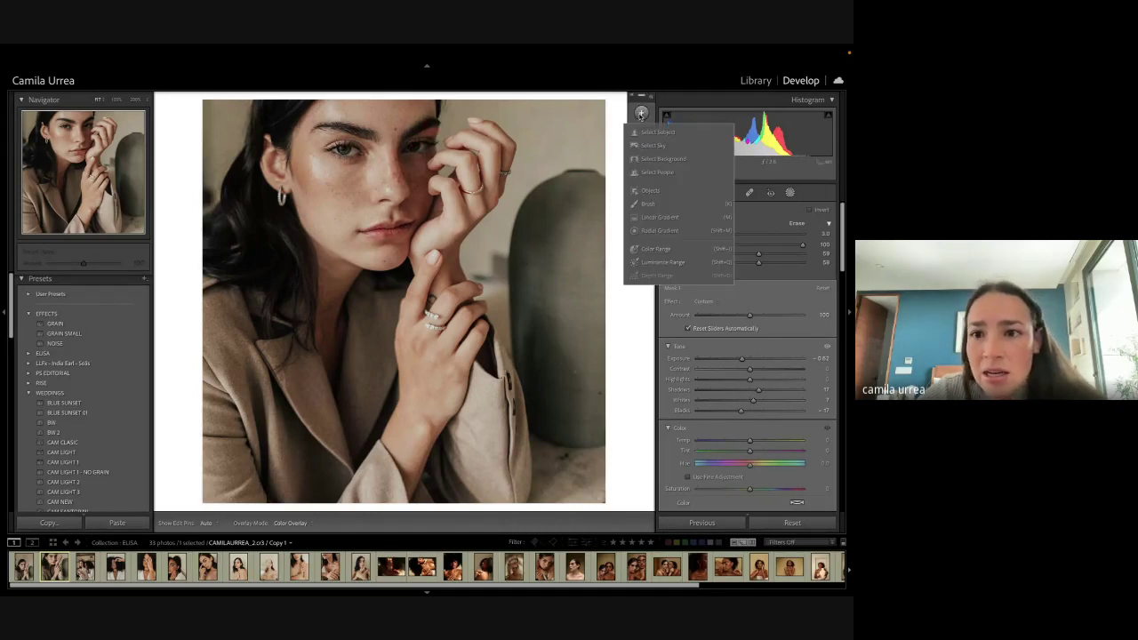
click(652, 203)
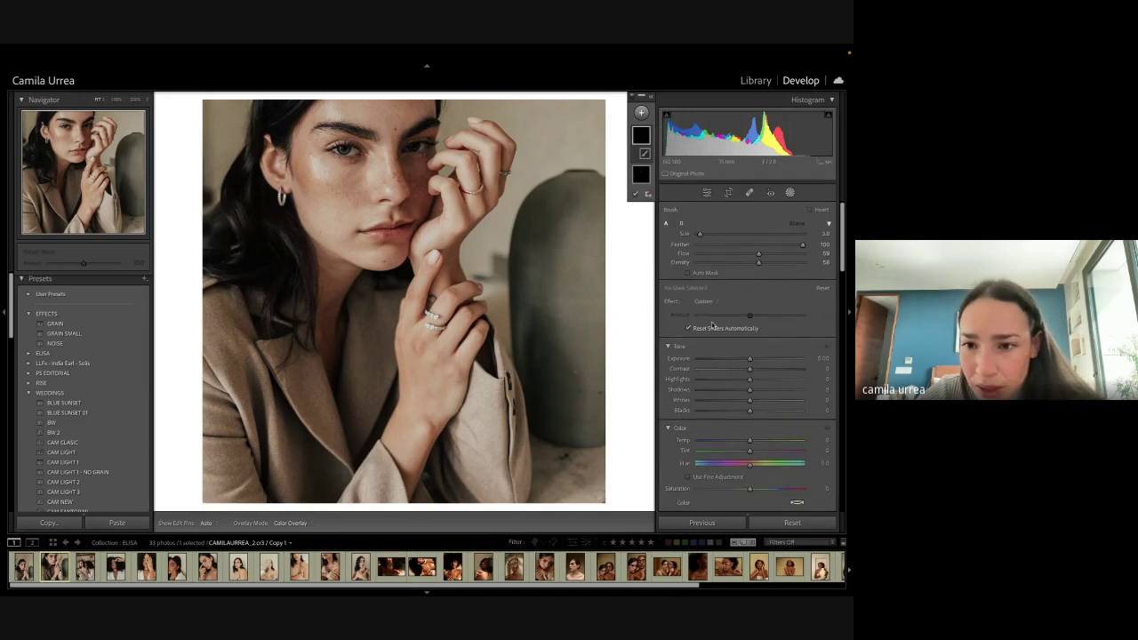
click(709, 302)
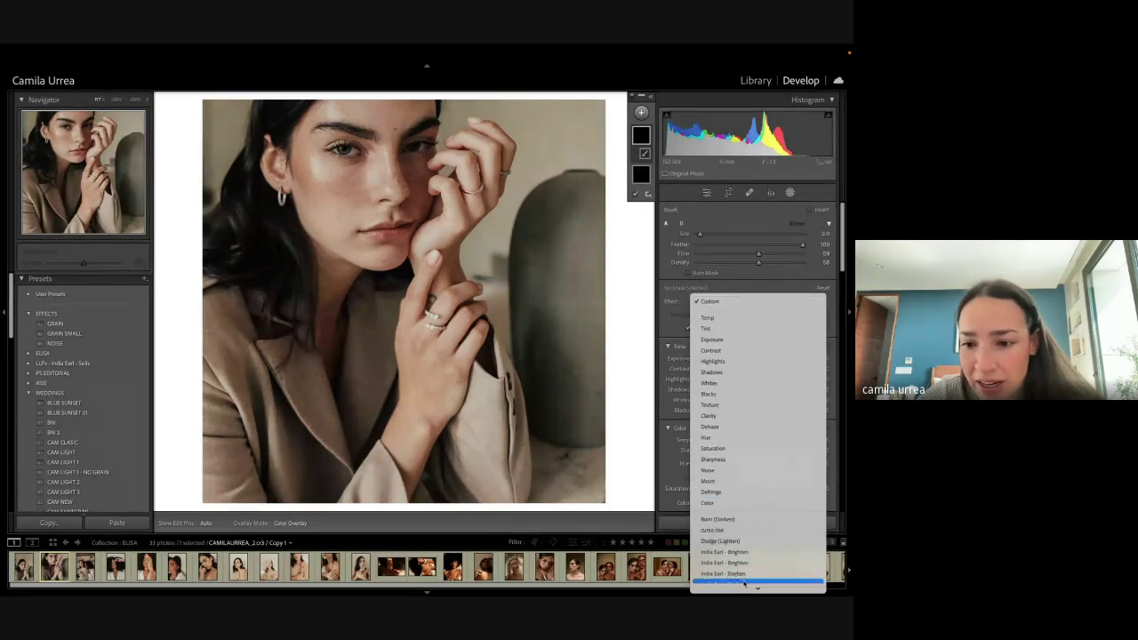
mouse_move(745, 585)
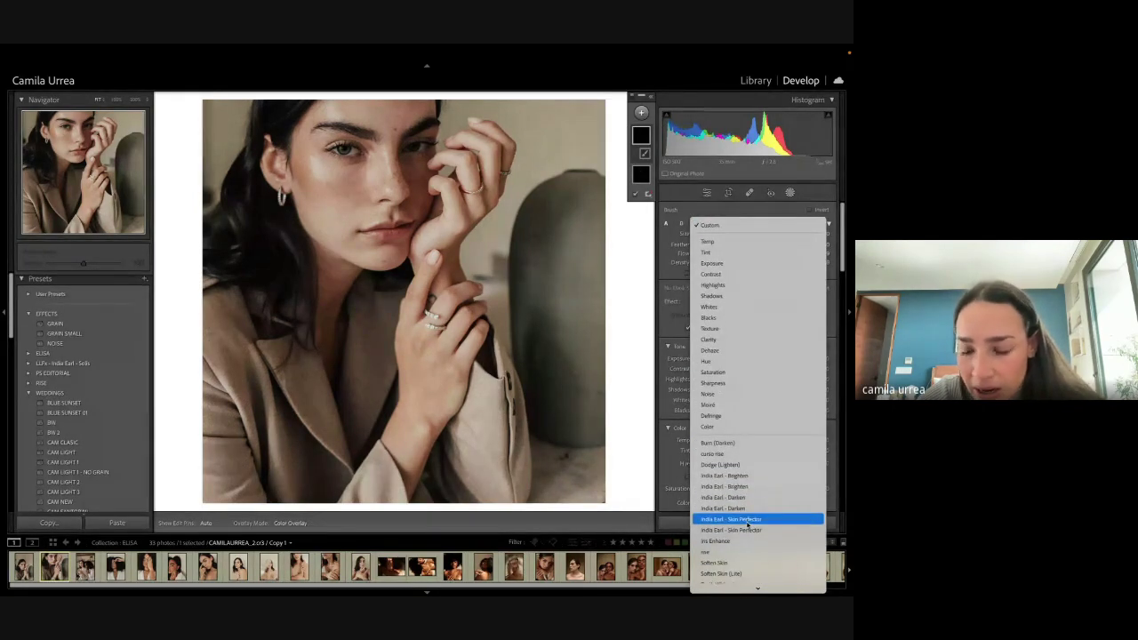
click(733, 487)
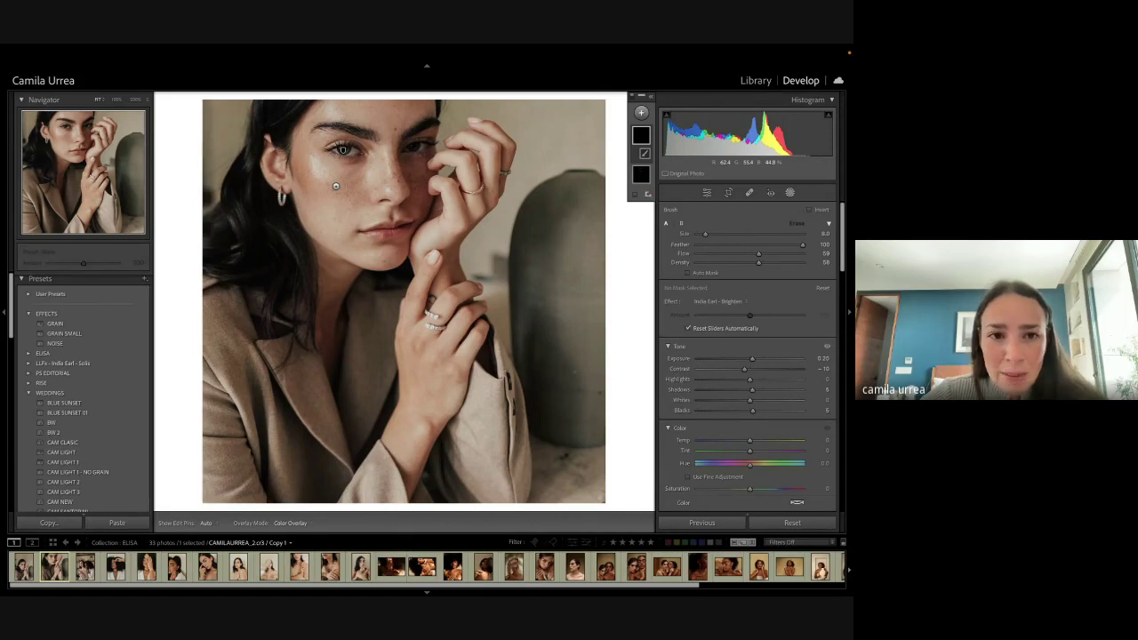
Step: Build up the brightening brush mask with repeated strokes, starting on the cheek below the eye, and finish masking
key(h)
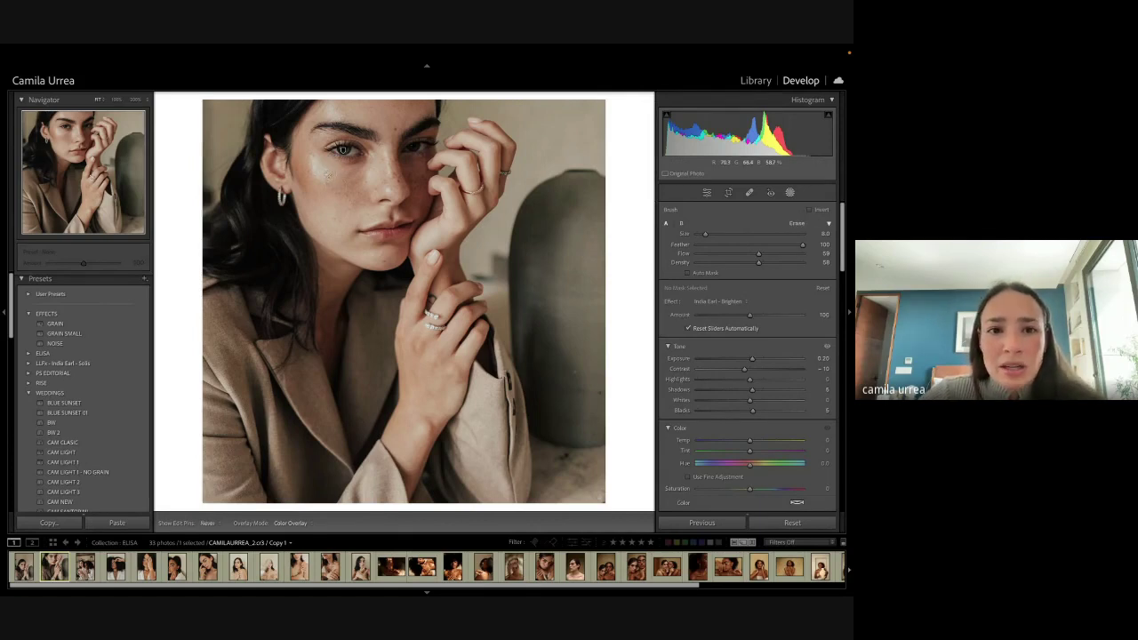
click(328, 175)
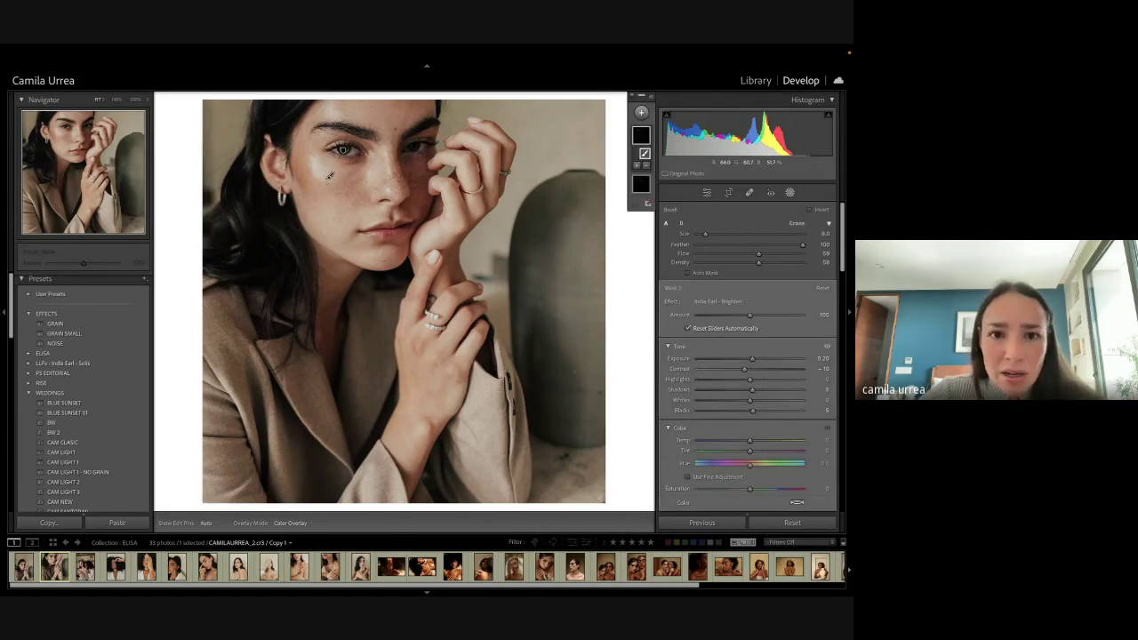
key(h)
key(h)
key(h)
key(h)
key(h)
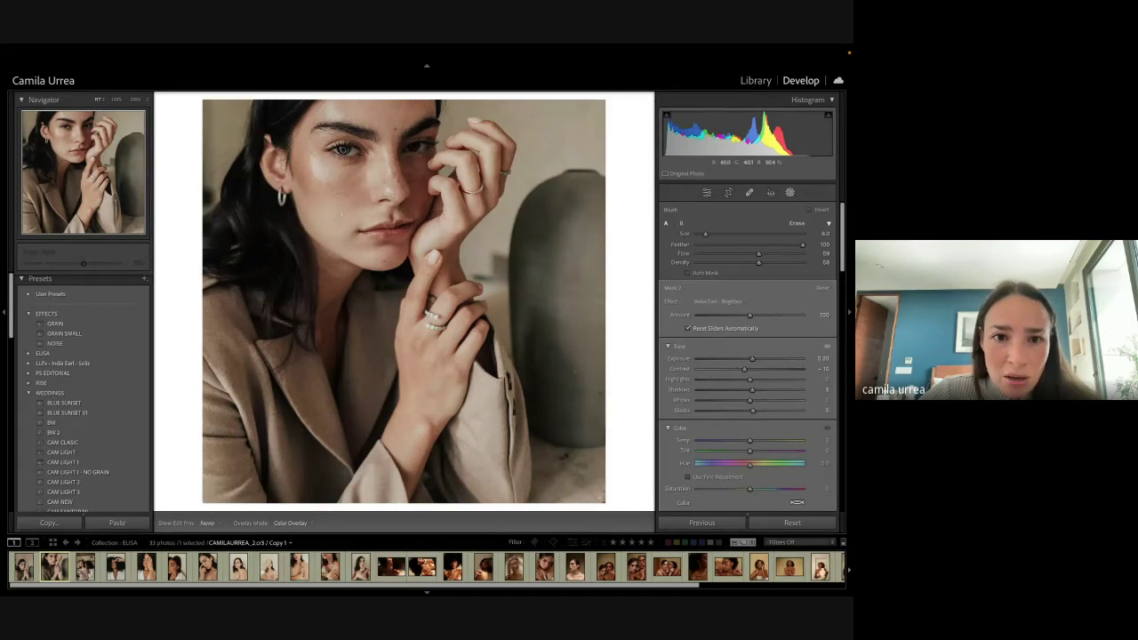
key(h)
key(h)
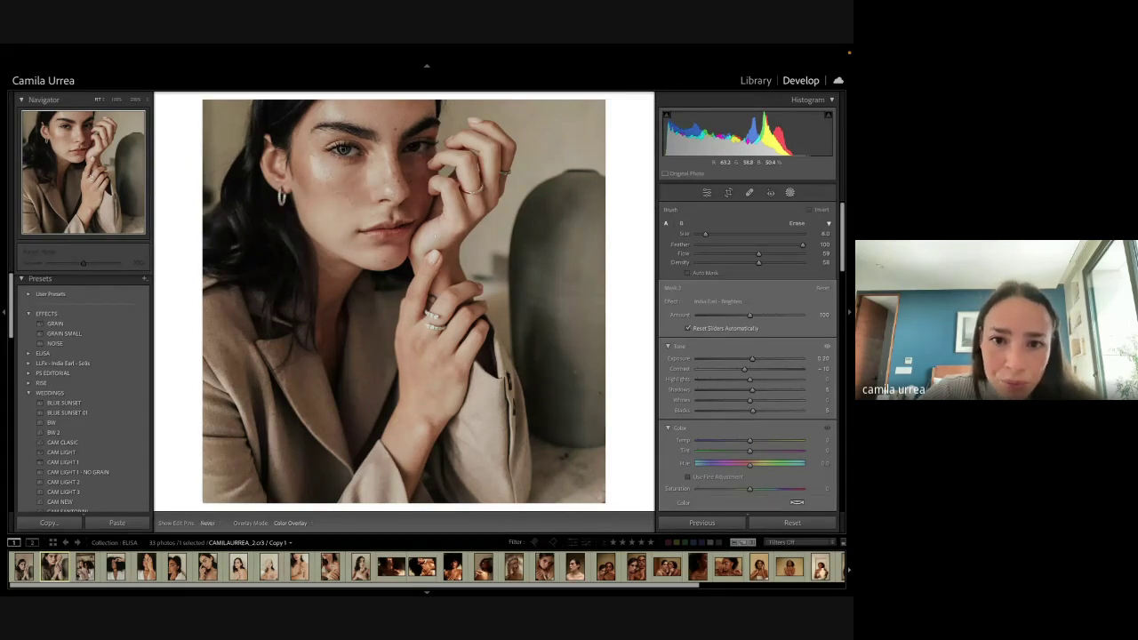
key(h)
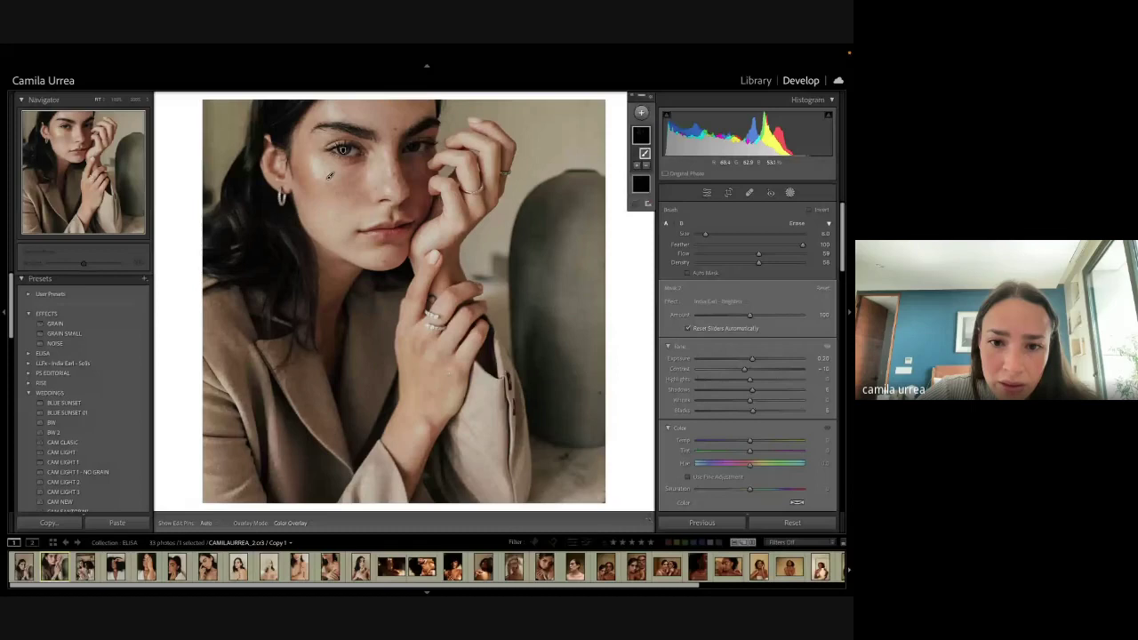
key(h)
key(h)
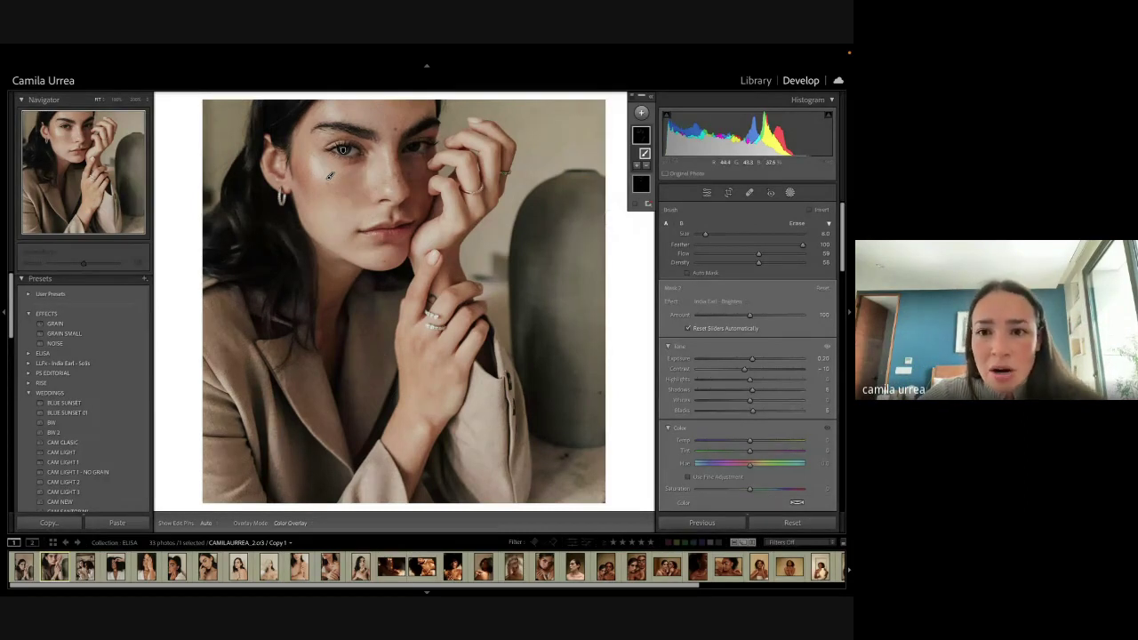
key(h)
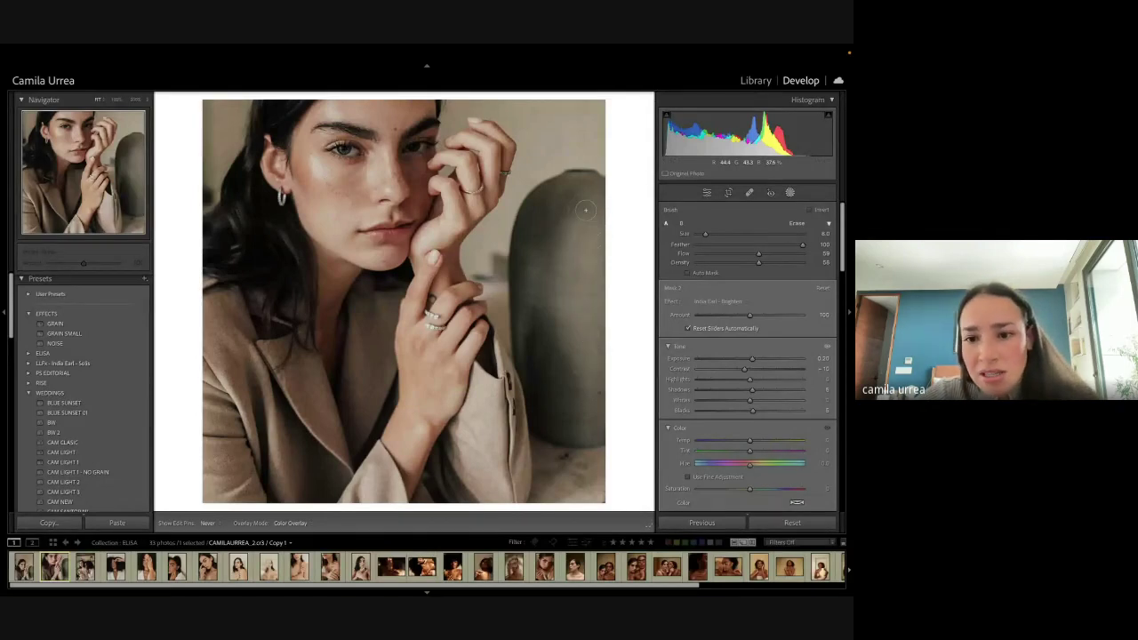
key(h)
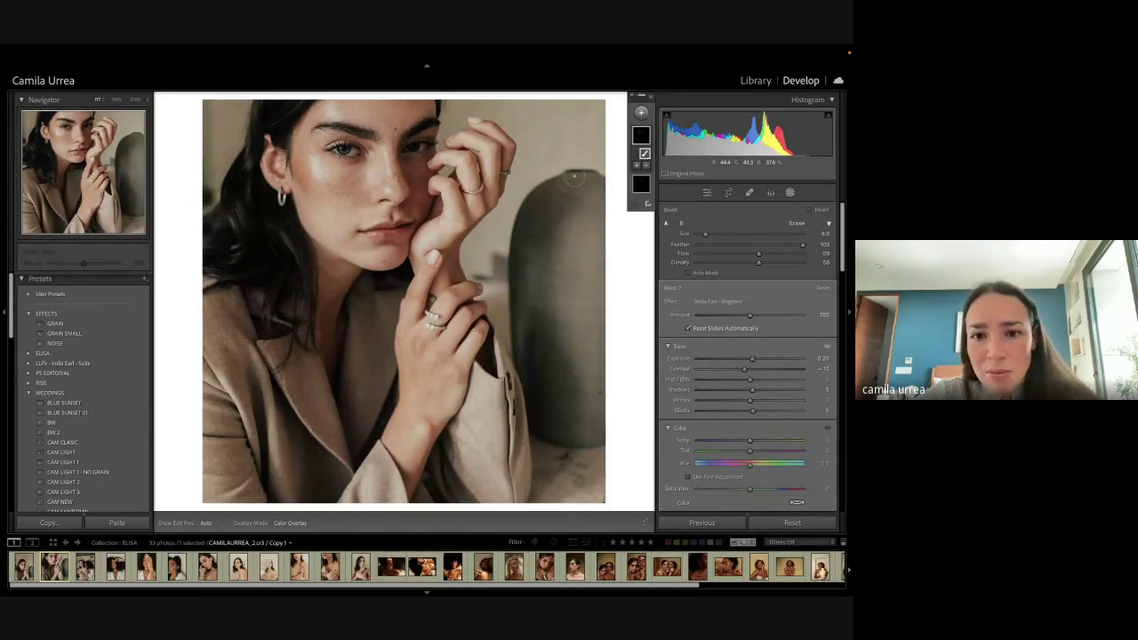
key(h)
key(h)
key(h)
key(h)
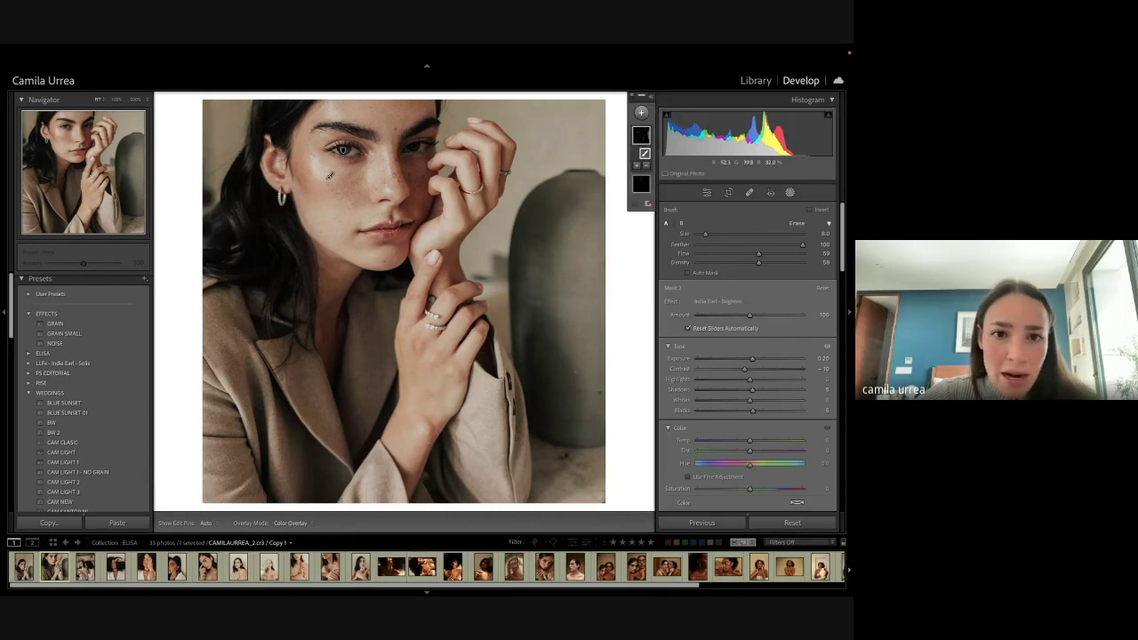
key(h)
key(h)
key(h)
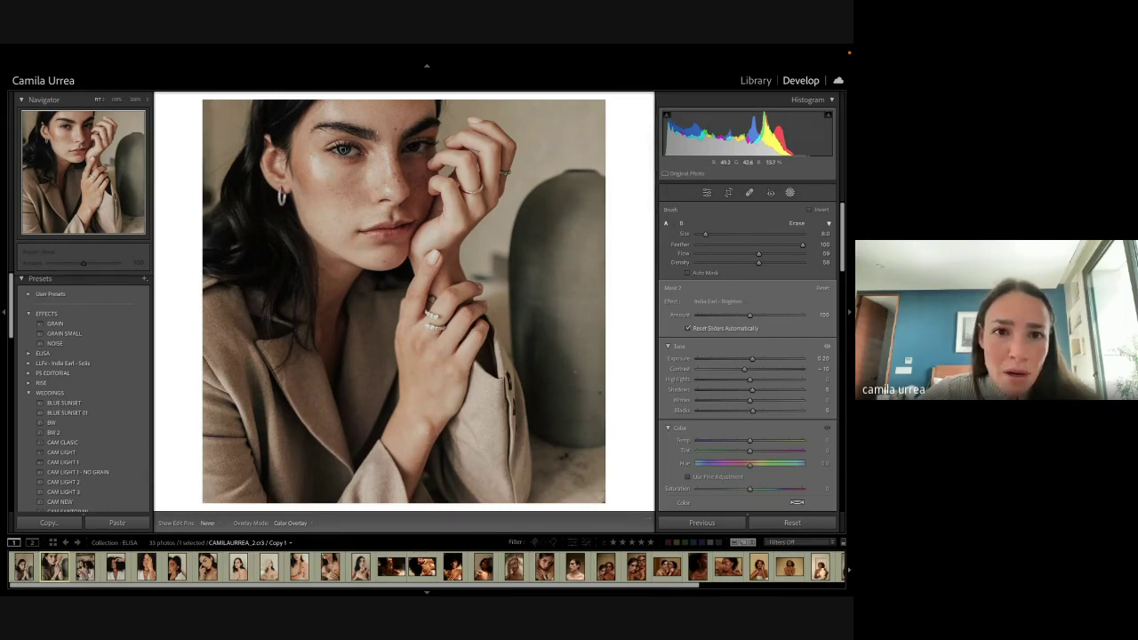
key(h)
key(h)
key(h)
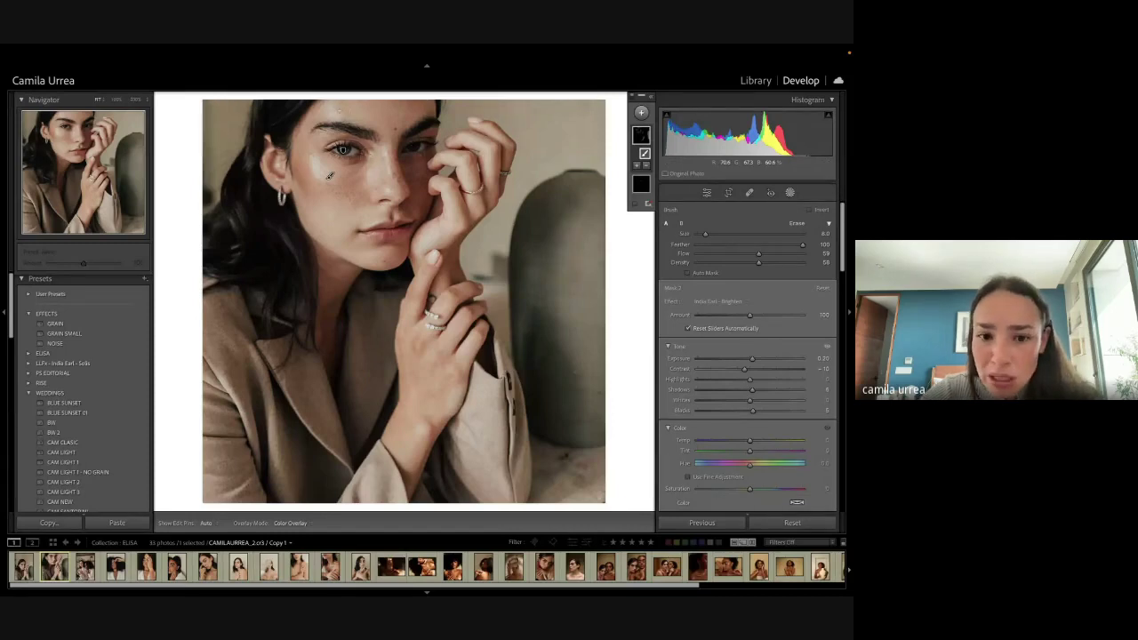
click(791, 193)
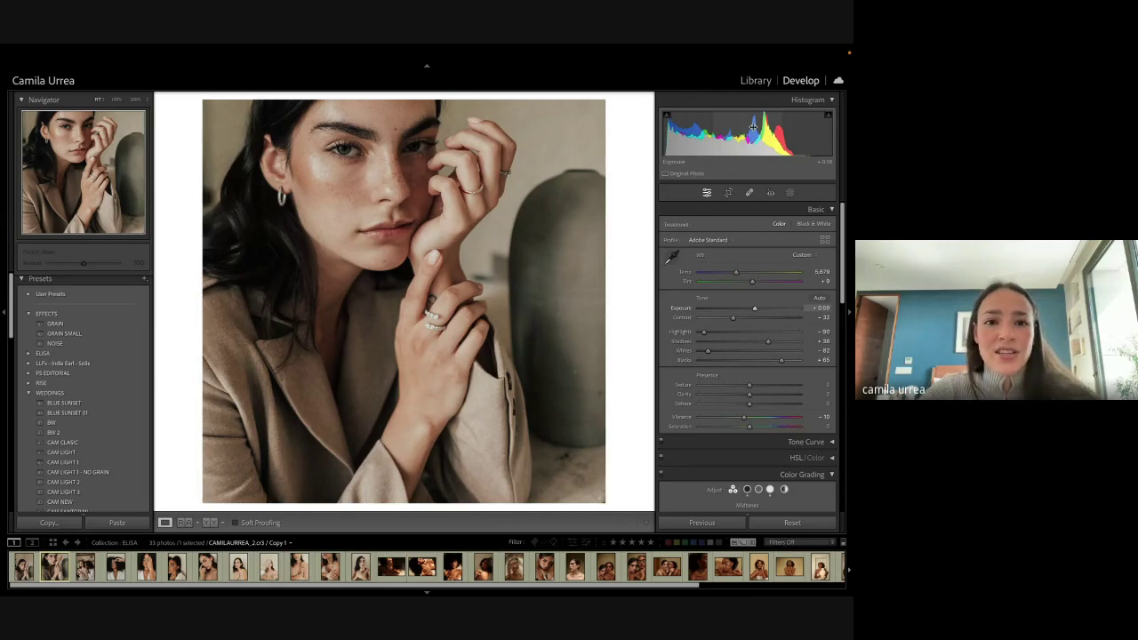
Step: Compare the portrait copy's look before and after the brush retouching through its edit history, returning to the latest Exposure state
click(26, 278)
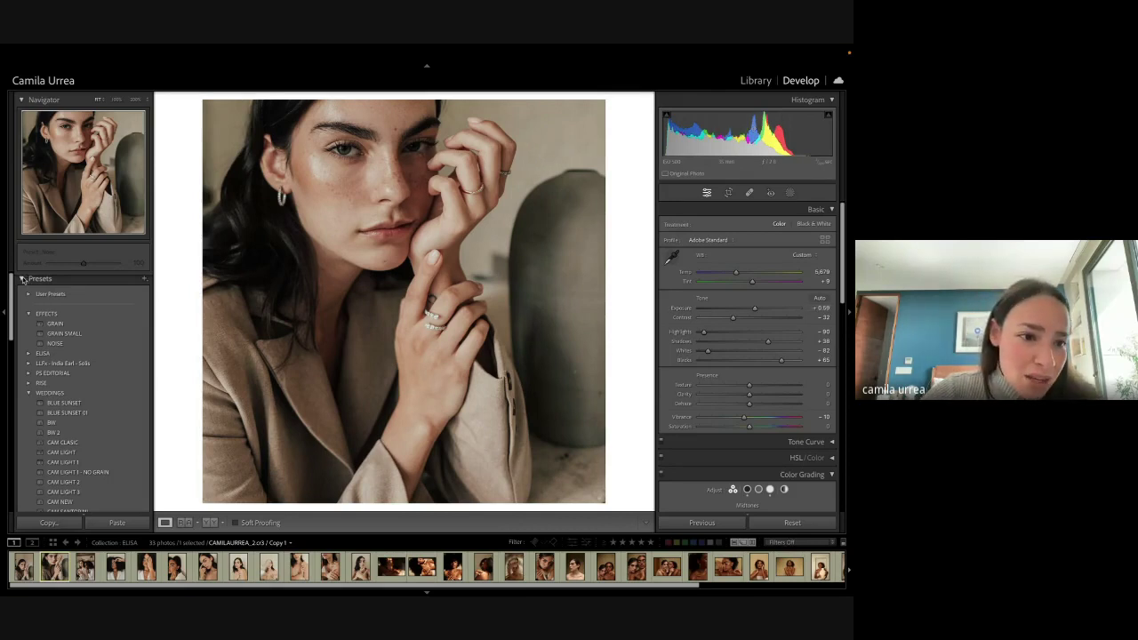
click(26, 311)
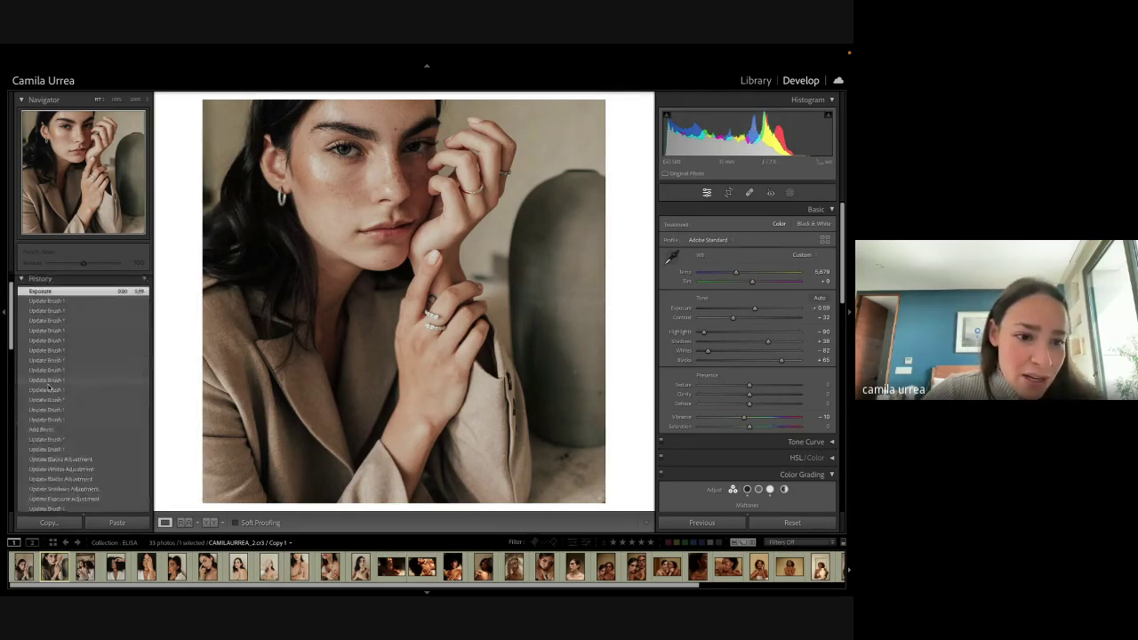
click(58, 461)
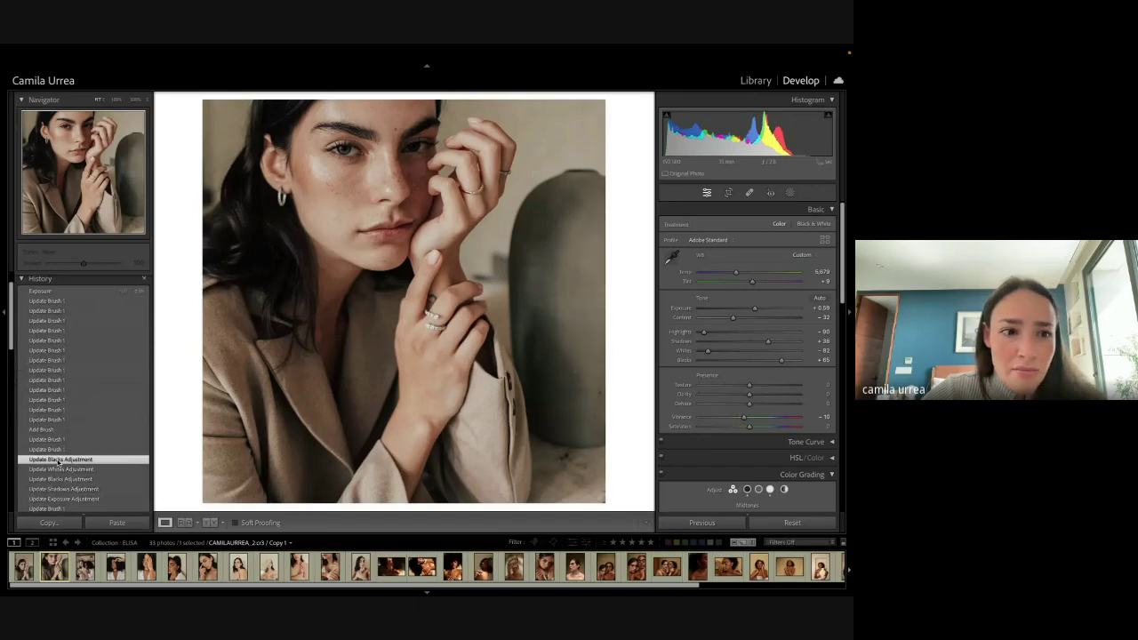
click(51, 301)
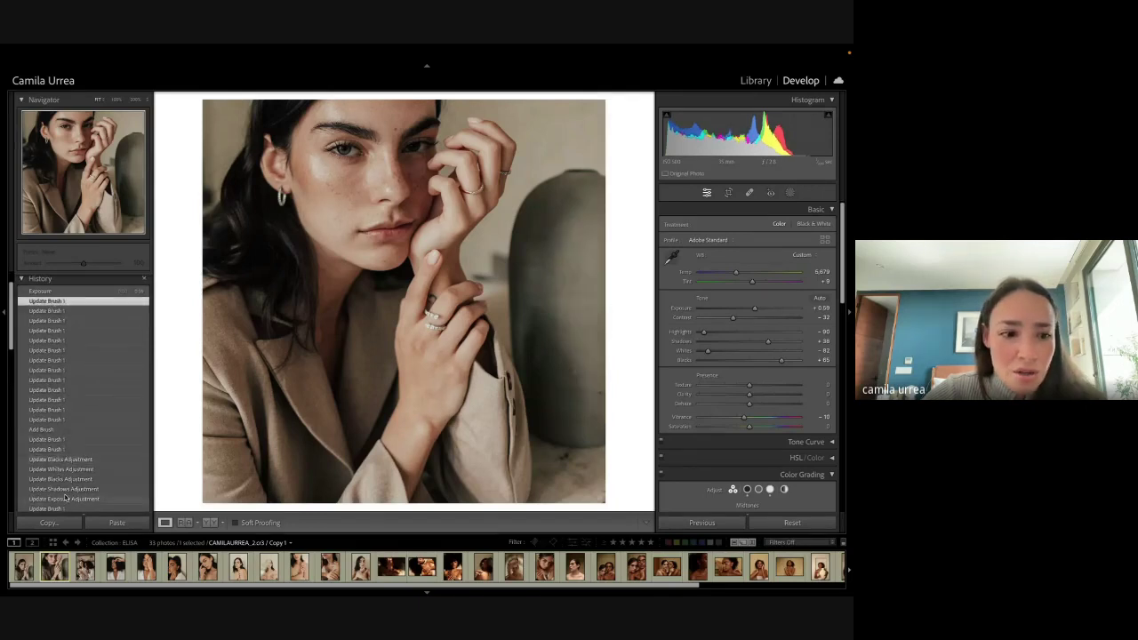
scroll(55, 463, down, 6)
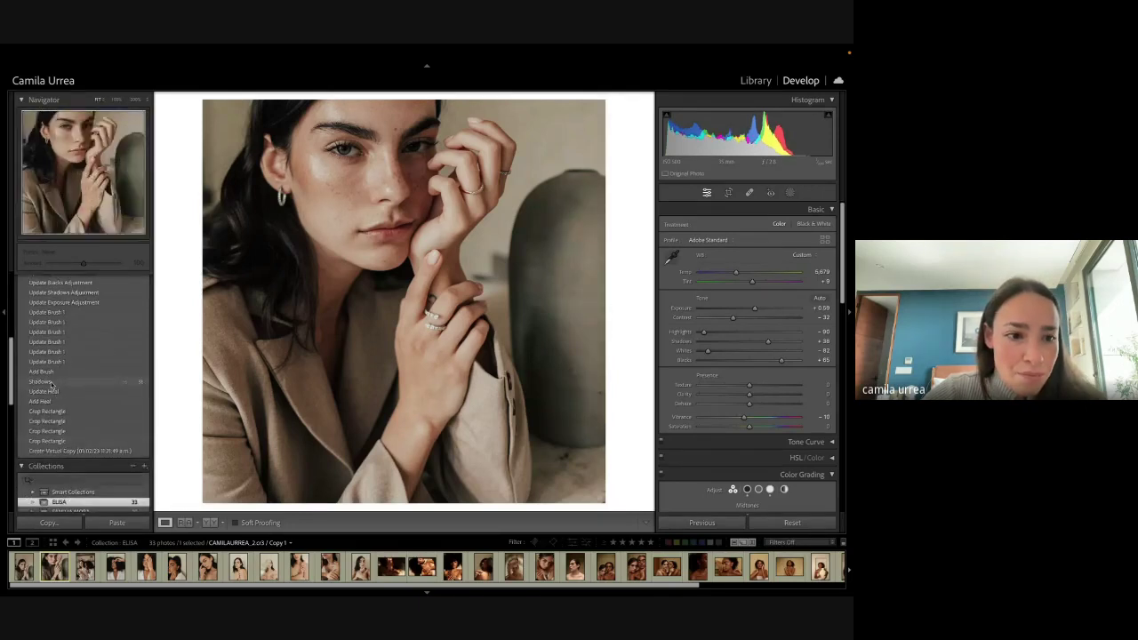
click(51, 382)
scroll(51, 378, up, 5)
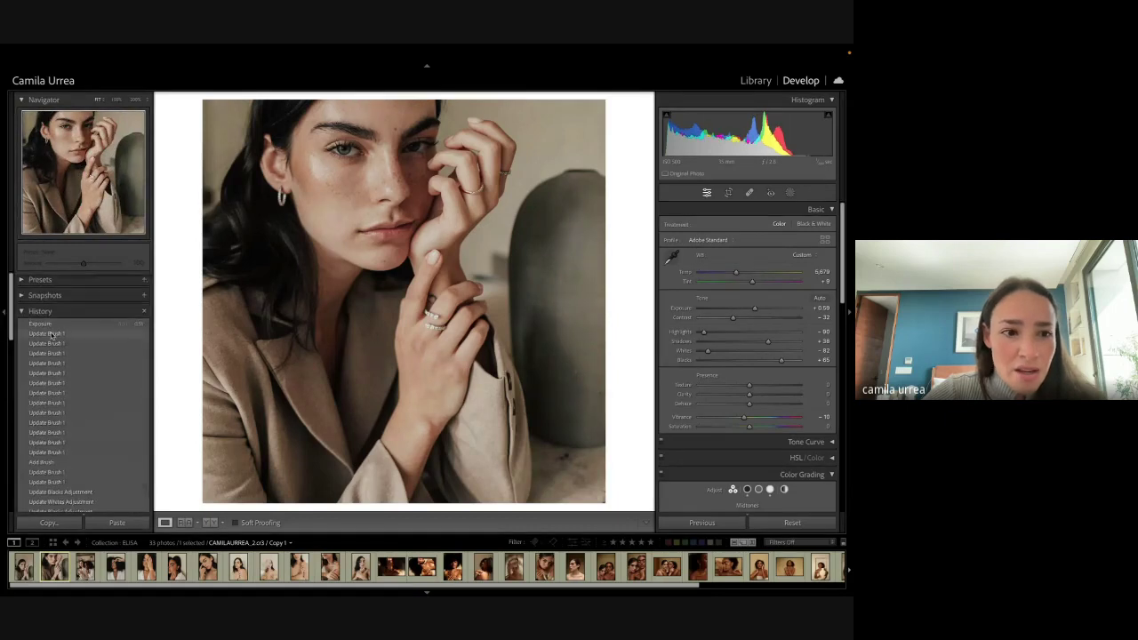
click(46, 324)
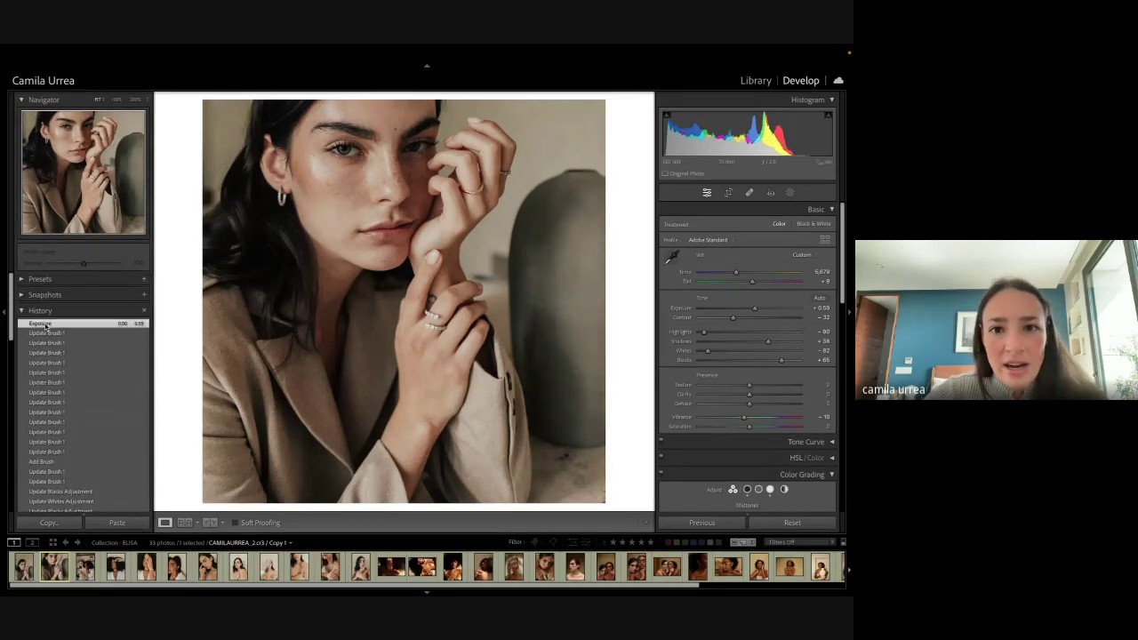
scroll(46, 325, down, 5)
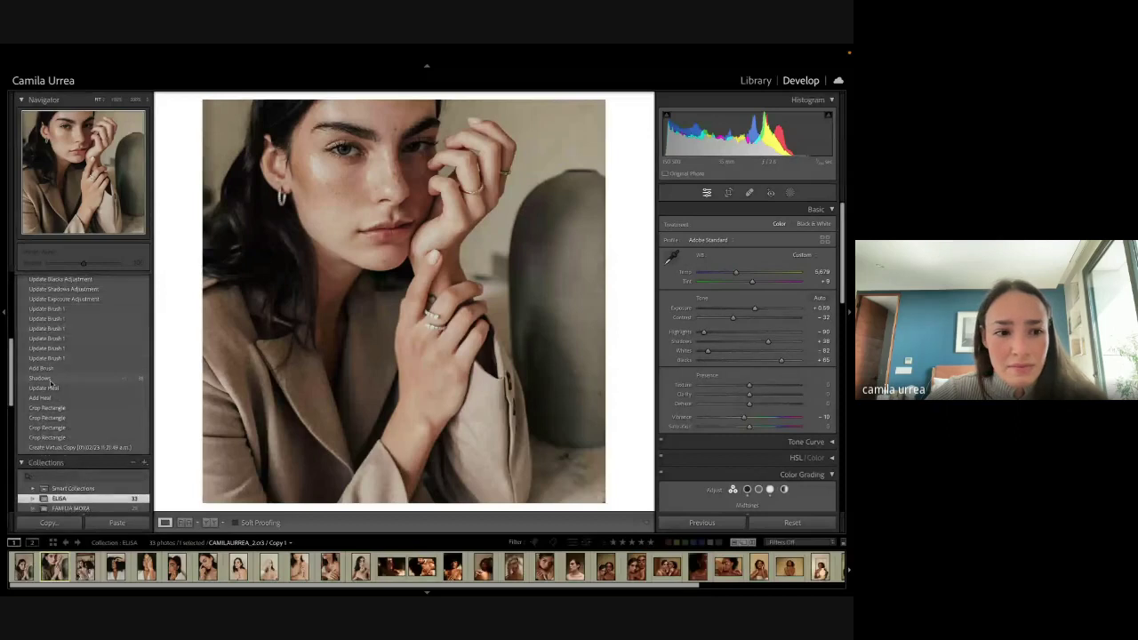
click(50, 380)
scroll(49, 380, up, 5)
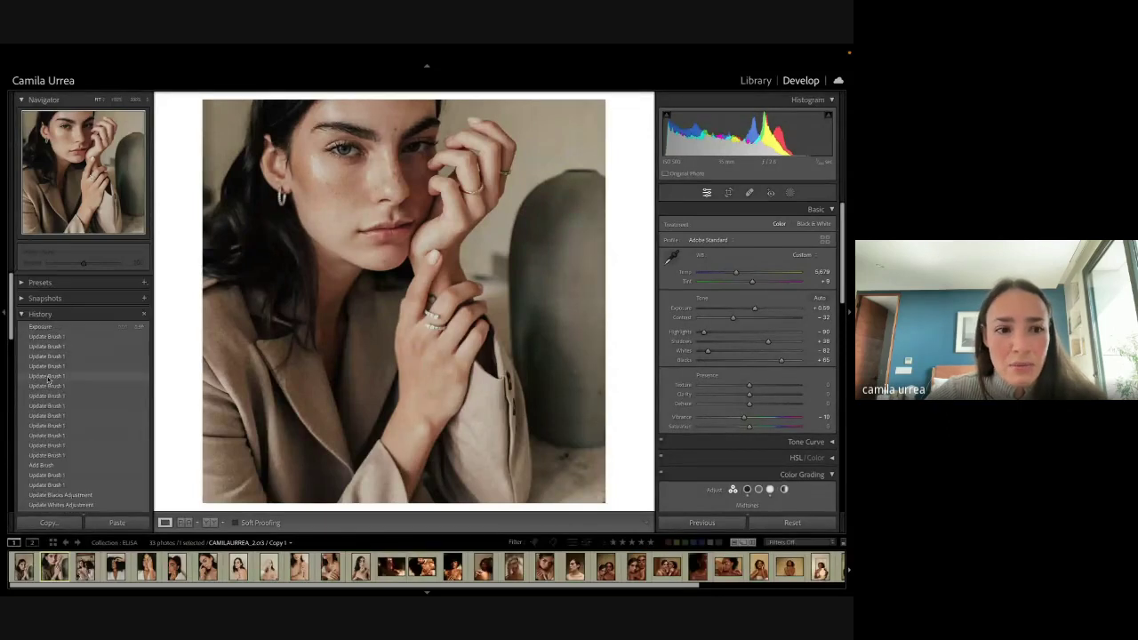
click(39, 325)
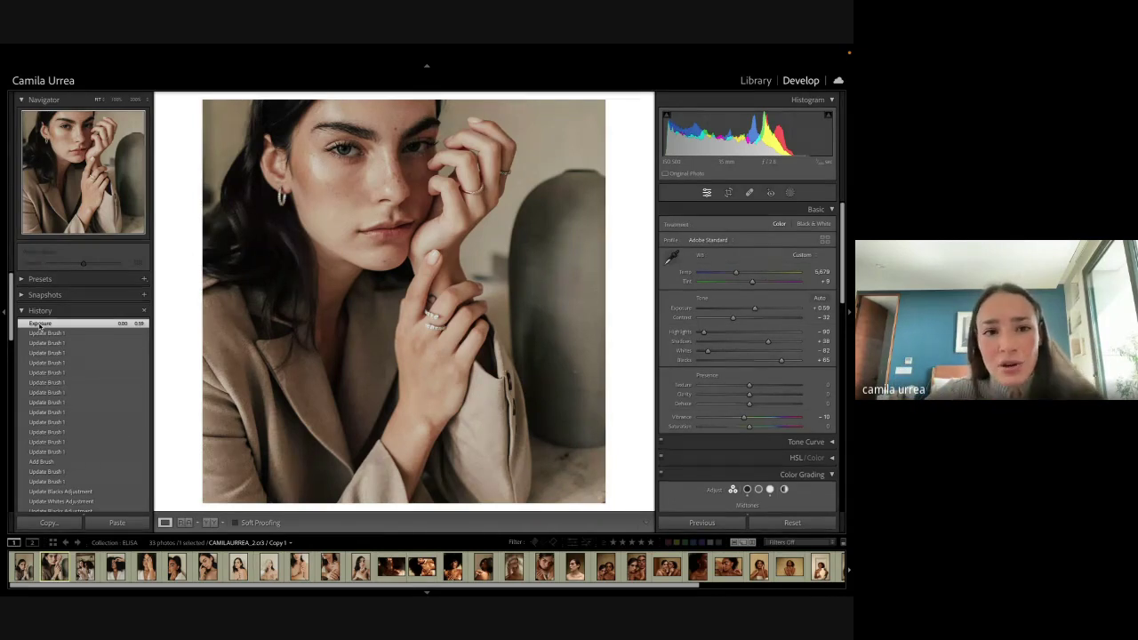
Step: Slightly adjust the square crop on the portrait's virtual copy
key(r)
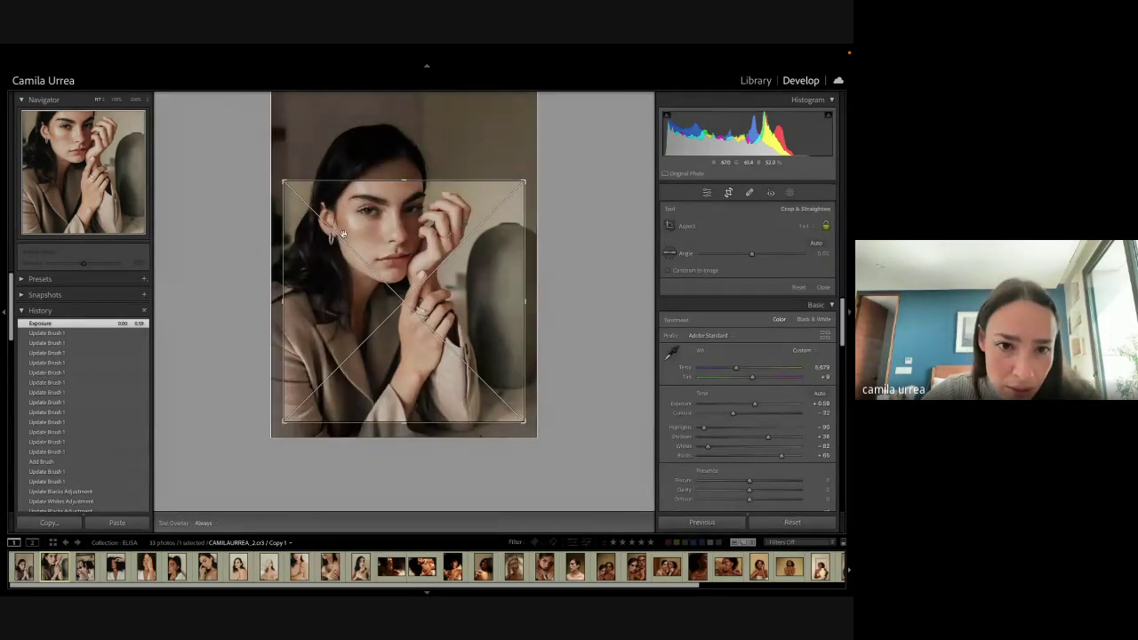
drag(282, 245, 291, 244)
key(r)
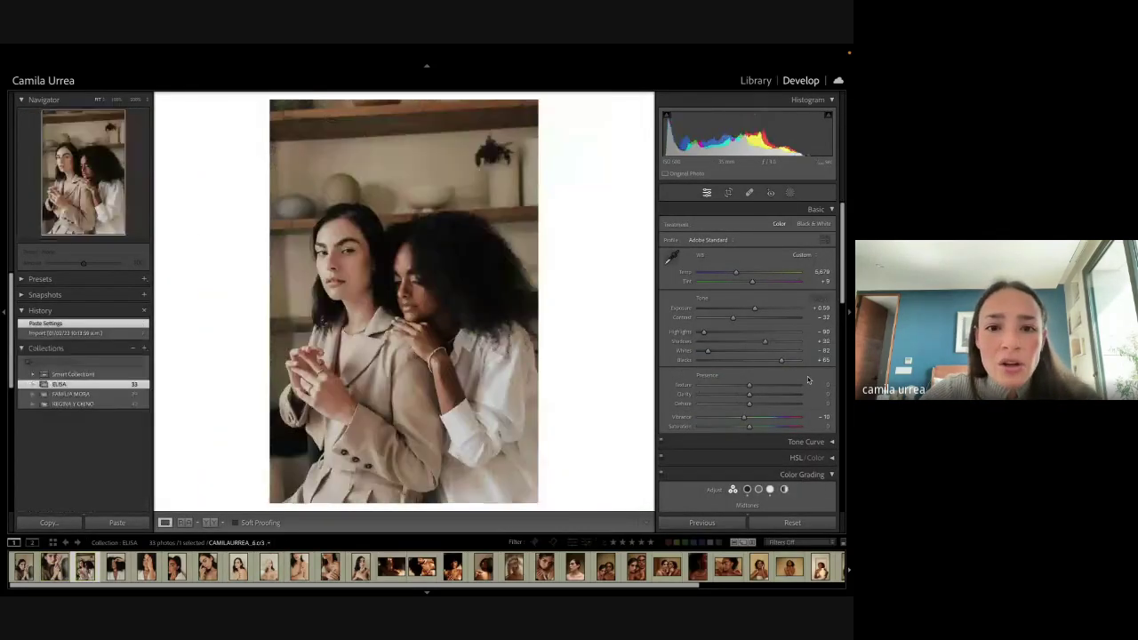
Step: Rotate the photo of the two women by about 1.9° and crop it to a 1 x 1 square framing both of them
key(r)
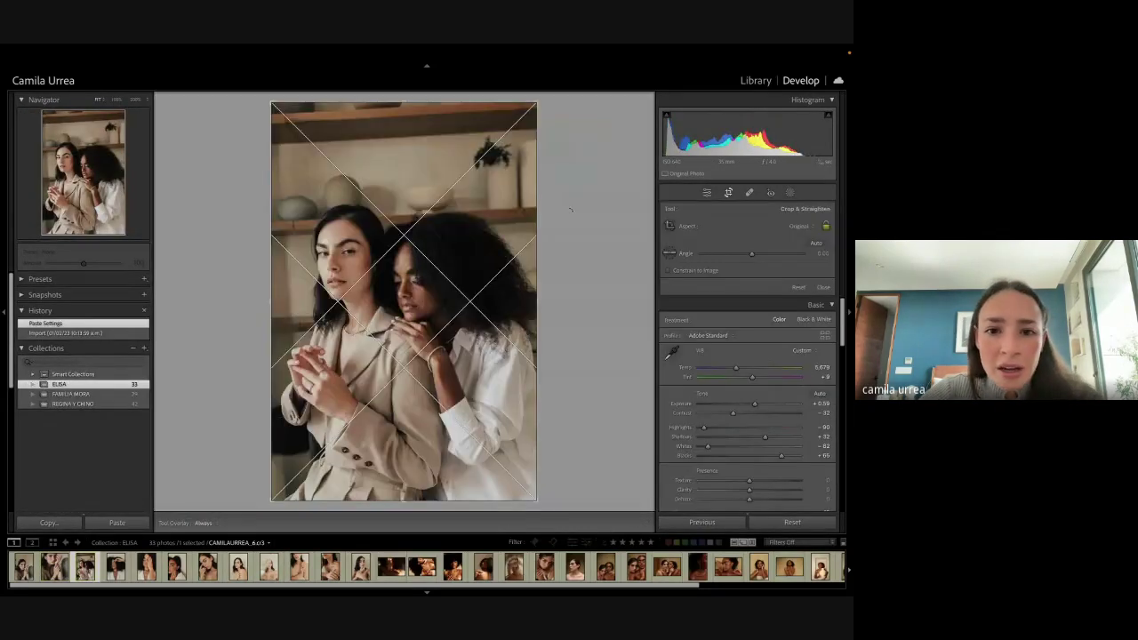
drag(570, 209, 575, 216)
click(799, 226)
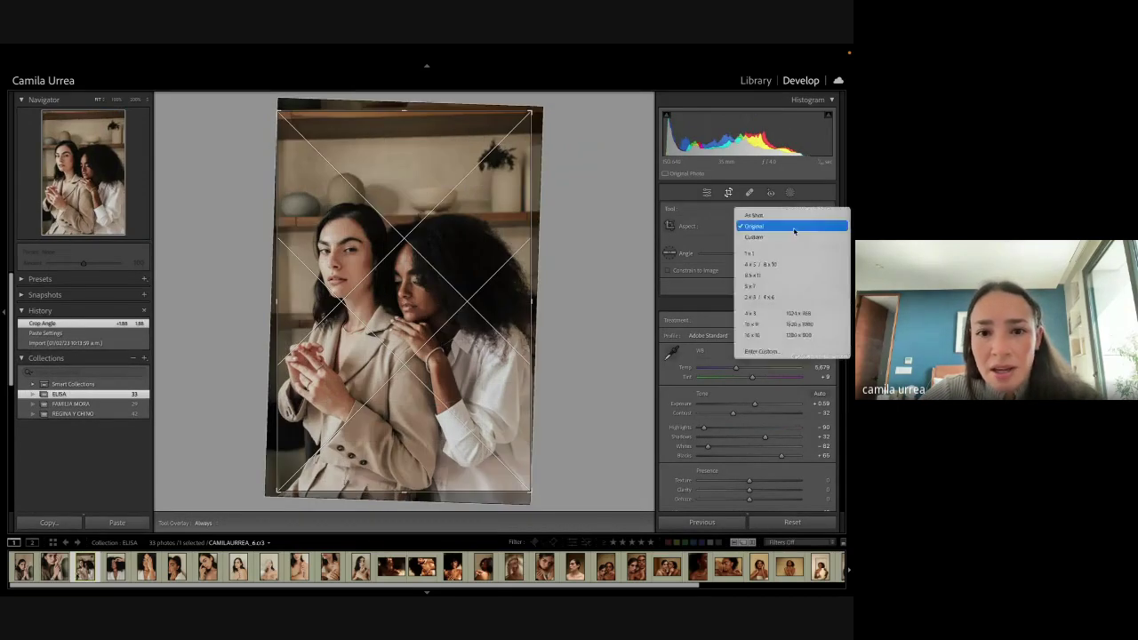
click(774, 249)
drag(418, 239, 409, 222)
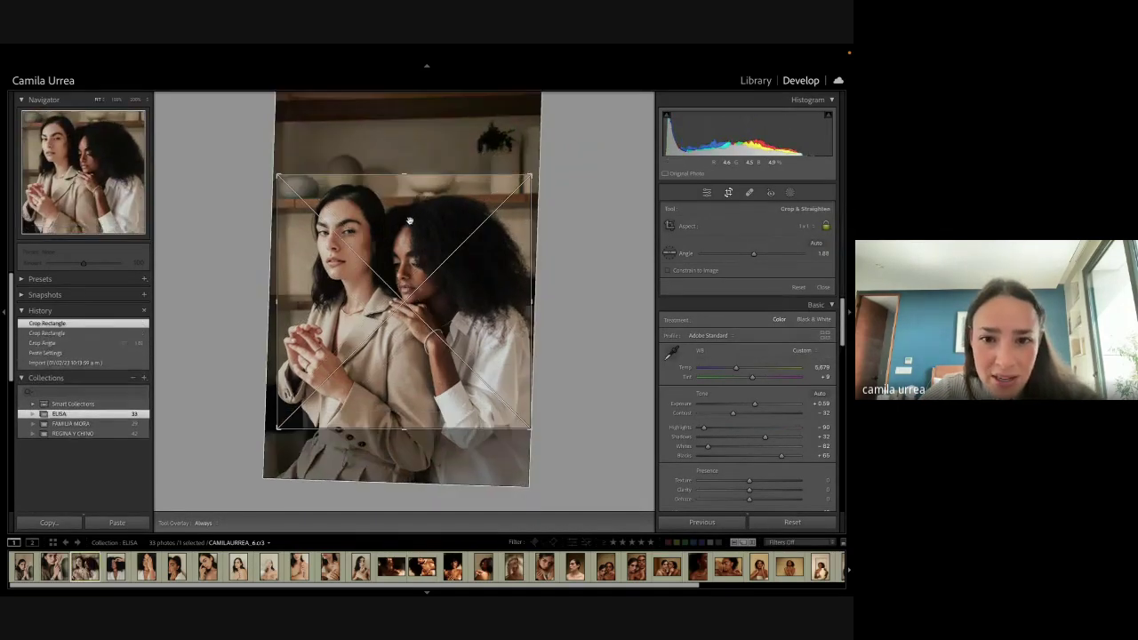
click(422, 226)
key(Return)
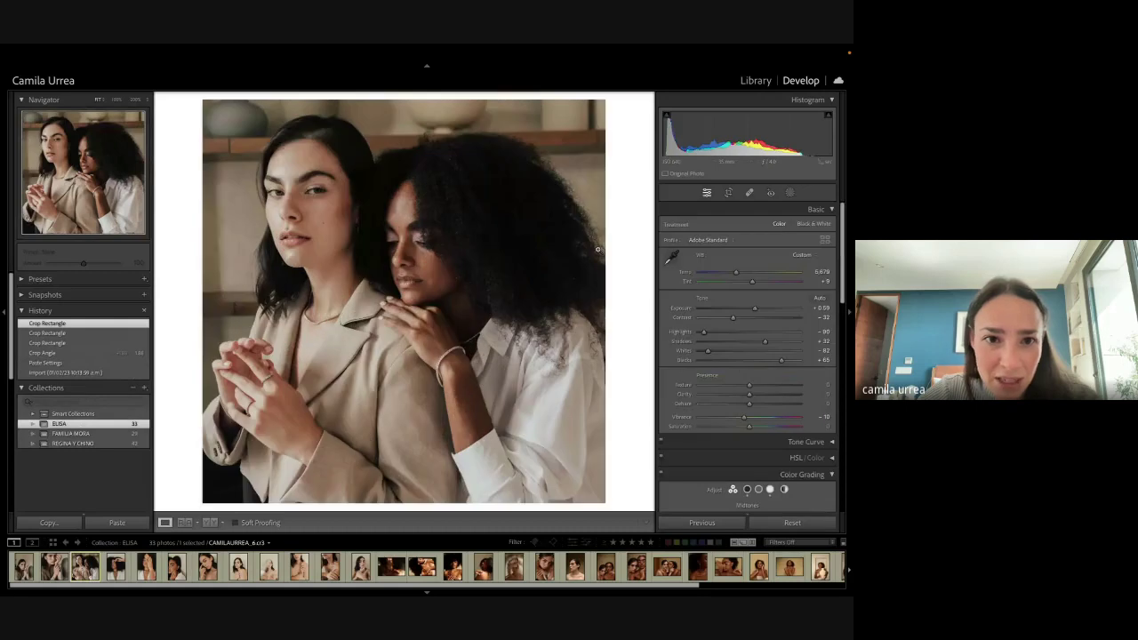
Step: Tighten the square crop around the curly-haired woman's face and her hand resting on the other woman's shoulder
key(r)
click(464, 250)
drag(272, 294, 297, 292)
key(Return)
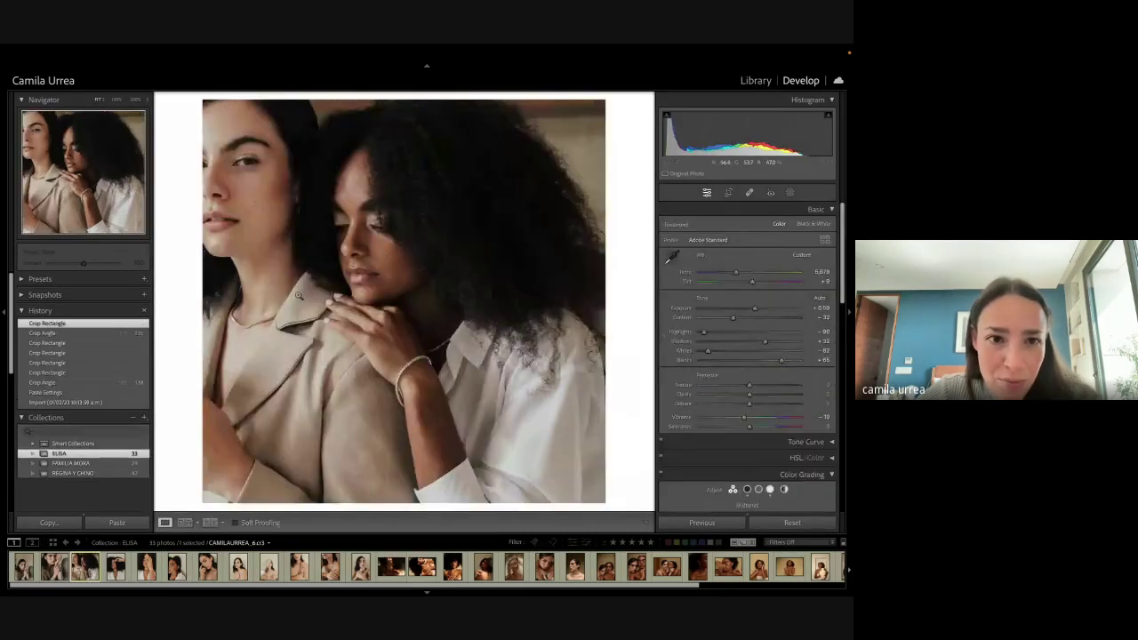
key(r)
drag(511, 291, 493, 290)
key(Return)
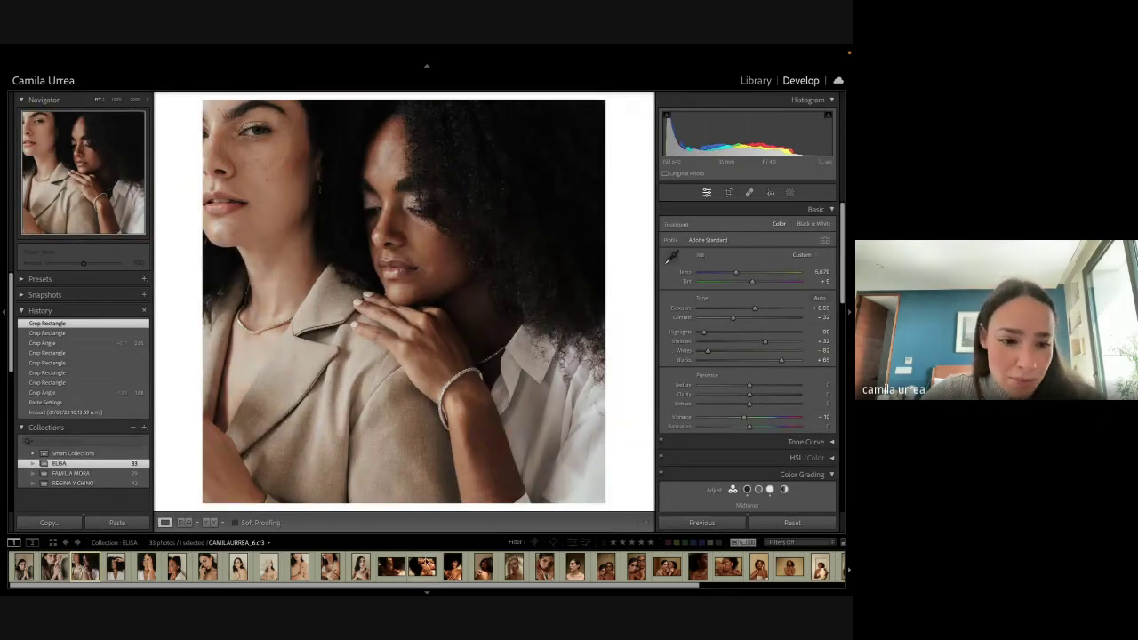
Step: Create a virtual copy of the cropped two-women photo and reset all of the copy's settings
right_click(82, 565)
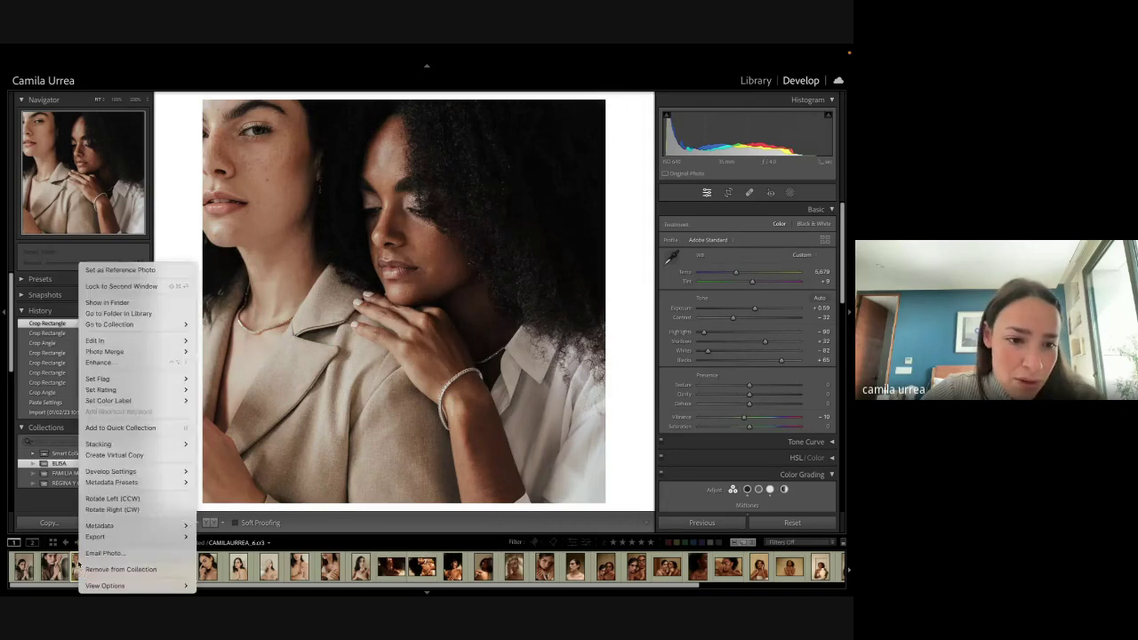
click(112, 454)
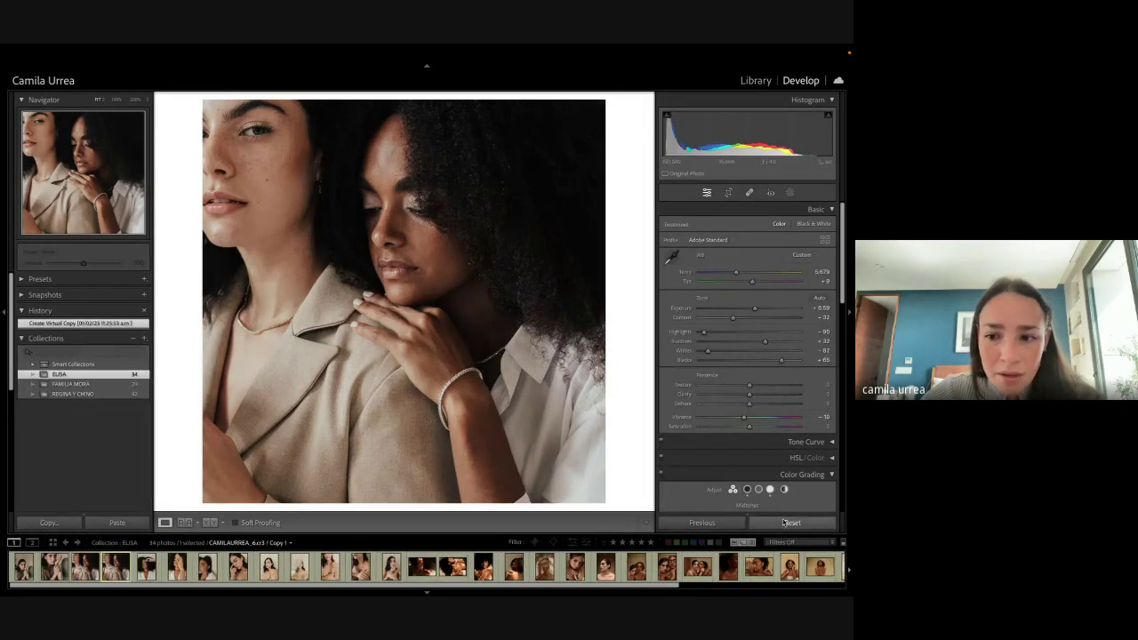
click(784, 523)
Step: Compare the tightly cropped, edited two-women photo with its unedited virtual copy in full screen
key(Right)
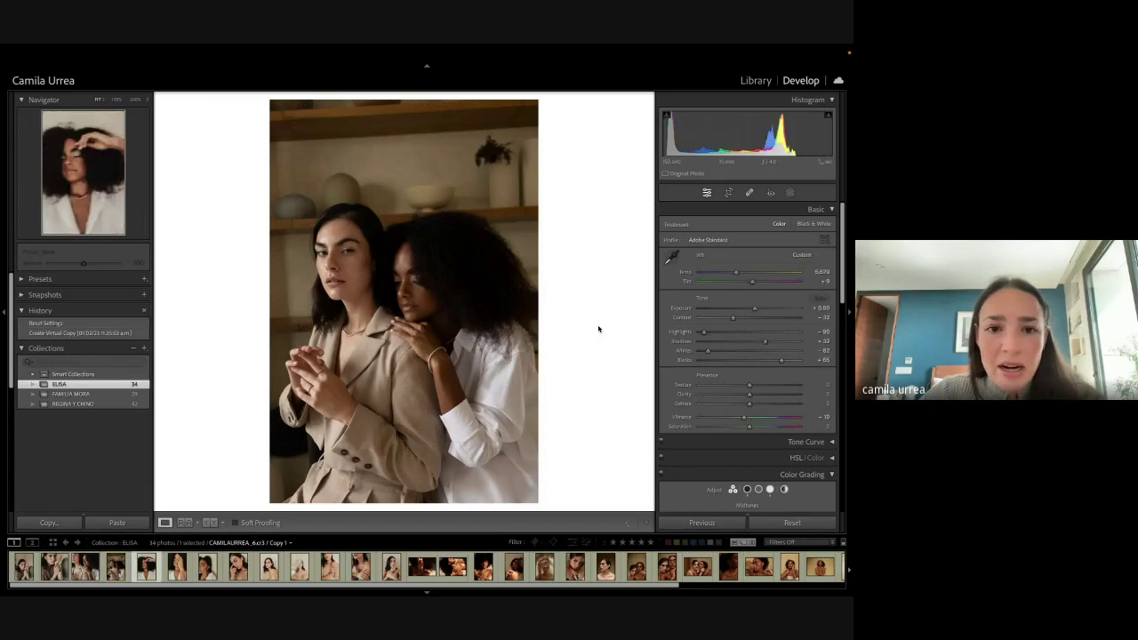
key(Left)
key(Left)
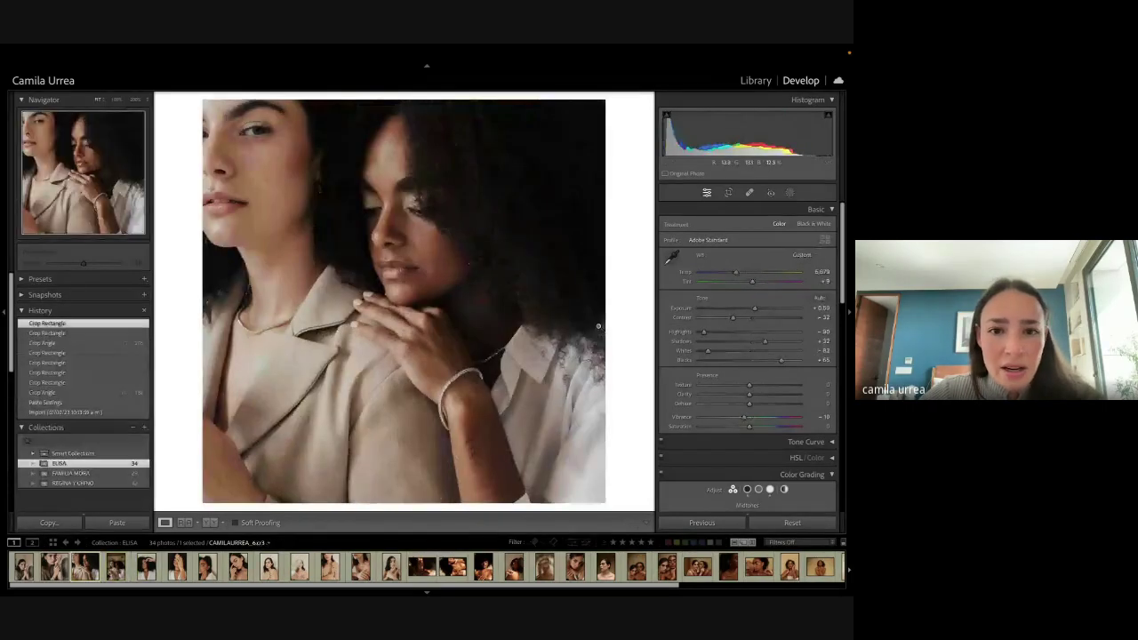
key(f)
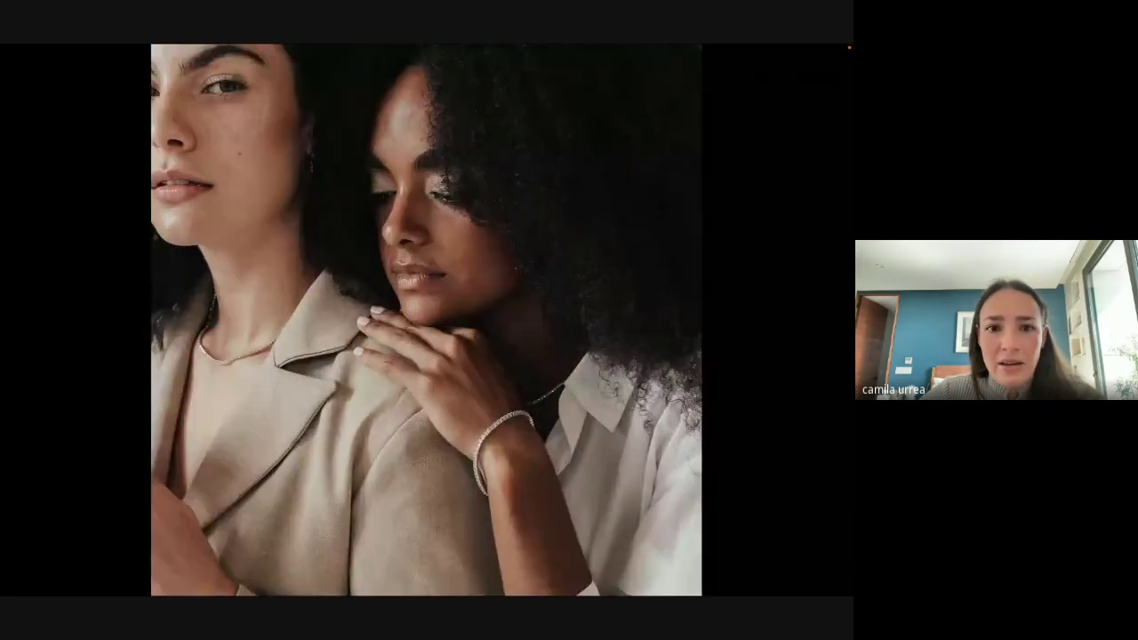
key(Right)
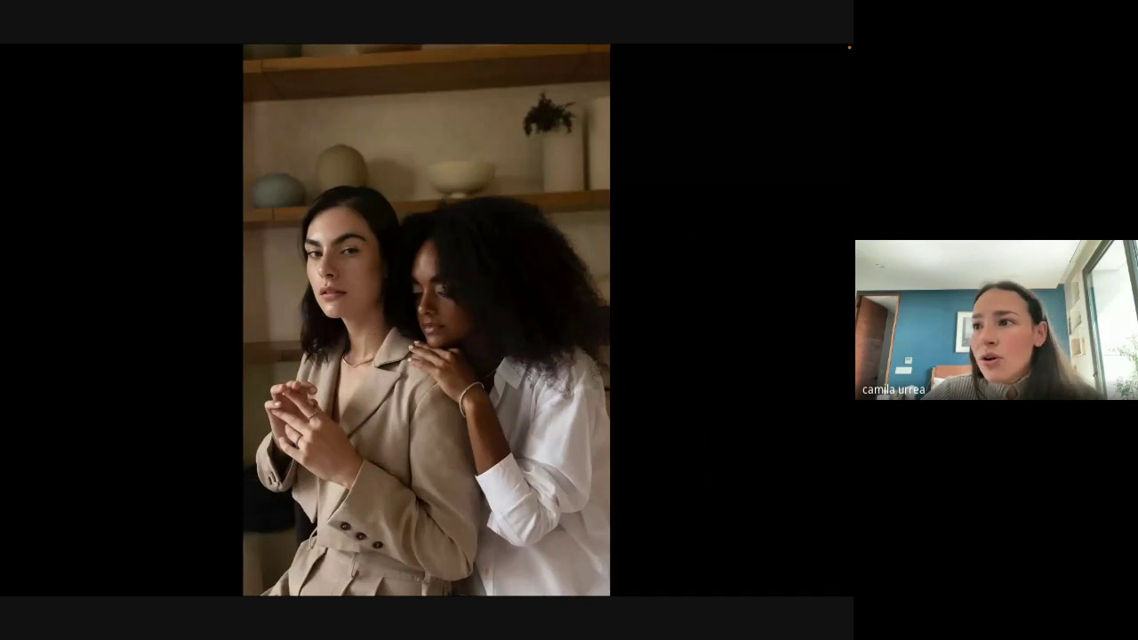
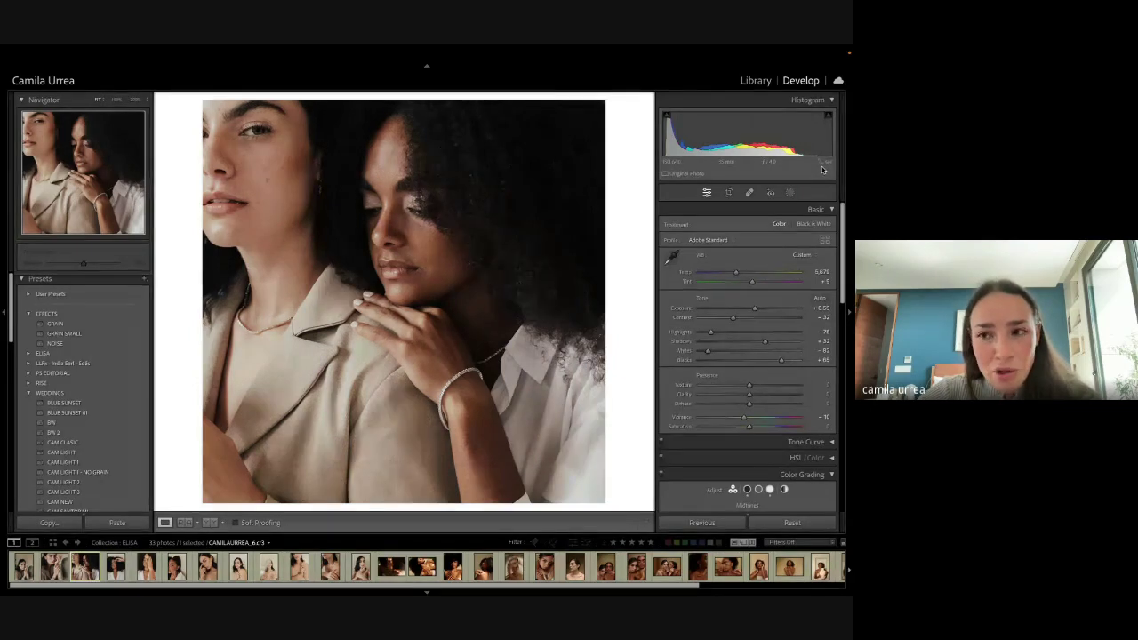
key(r)
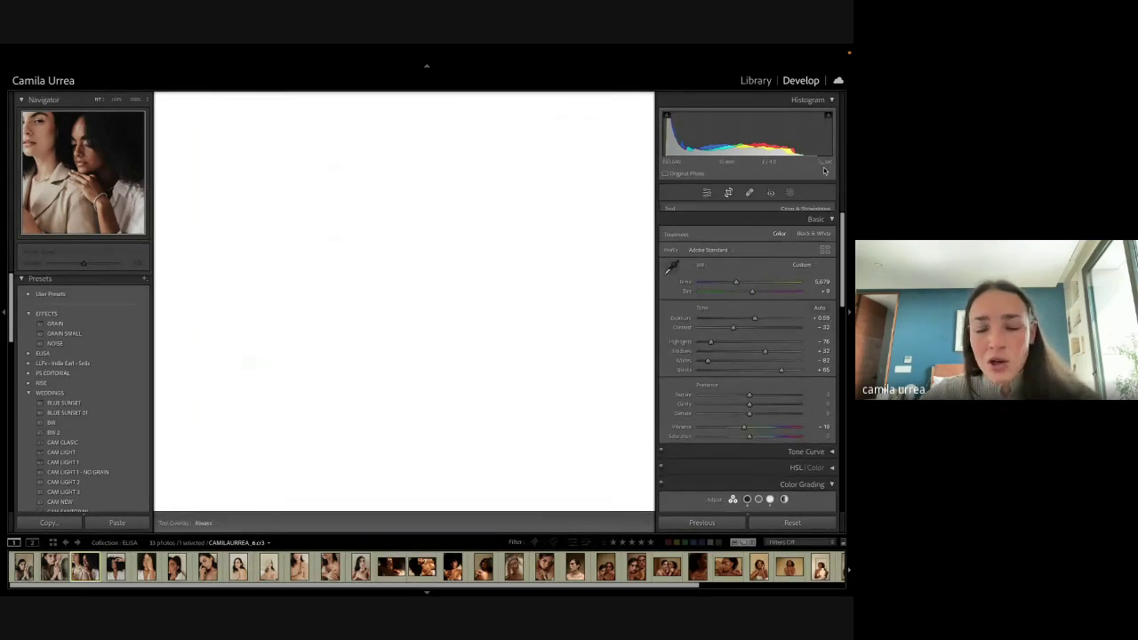
key(Return)
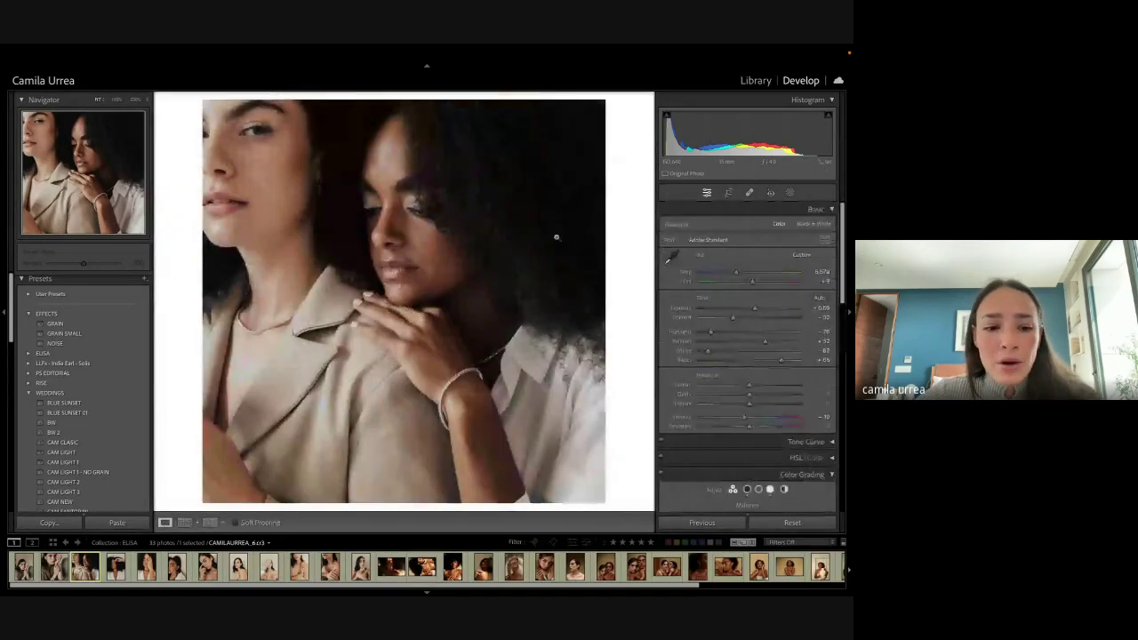
key(Right)
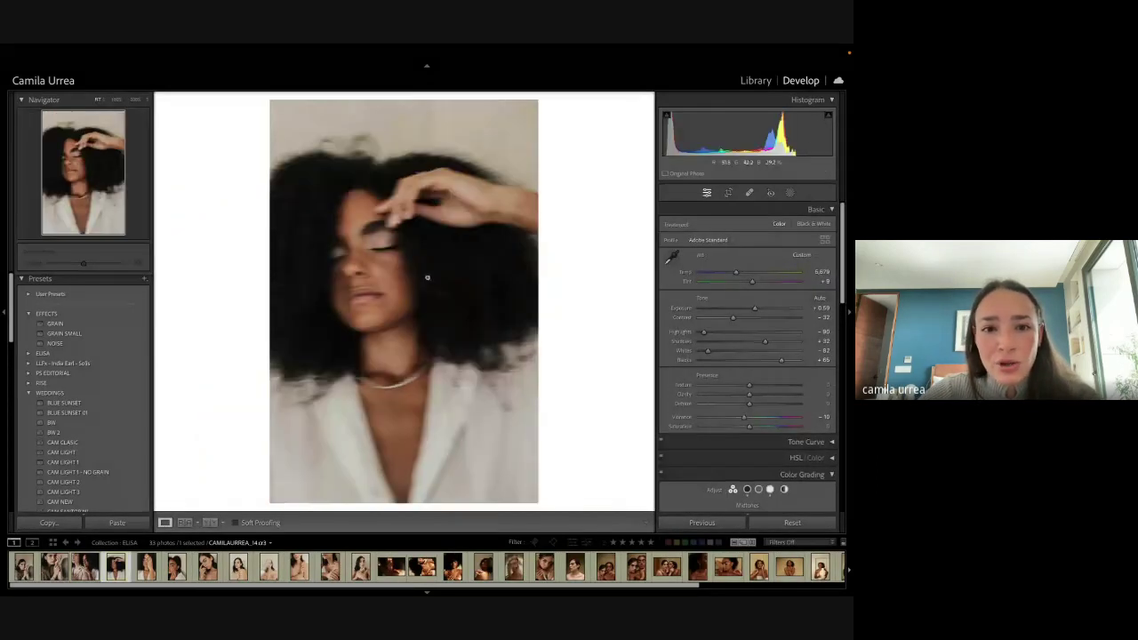
key(Left)
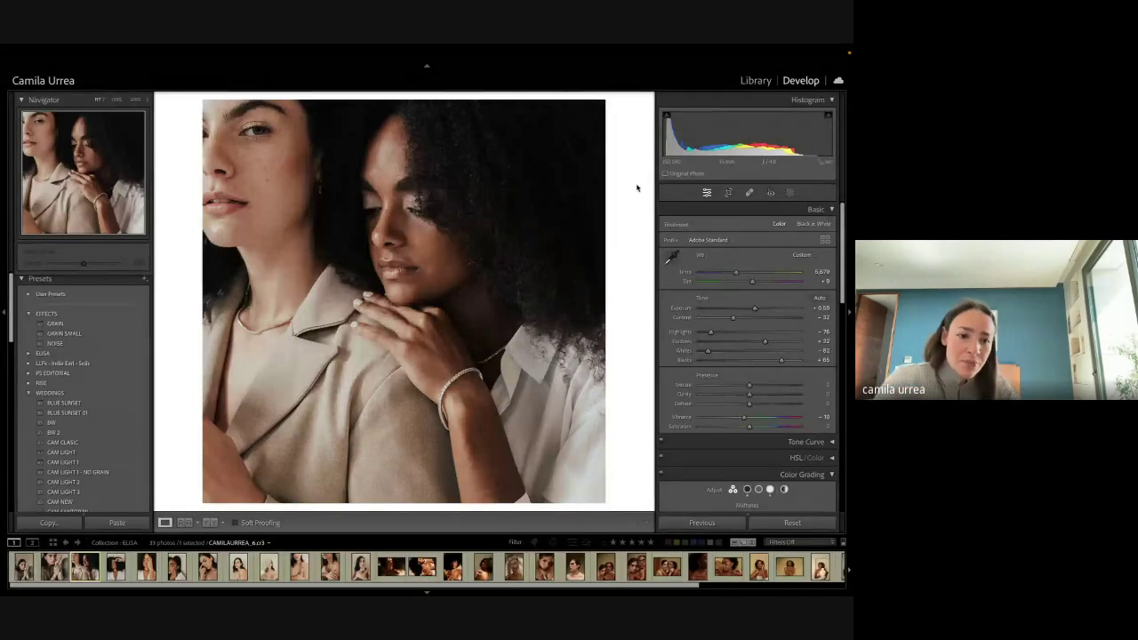
Step: Create a virtual copy of the two-women photo and widen its square crop to include both faces and the clasped hands
right_click(78, 566)
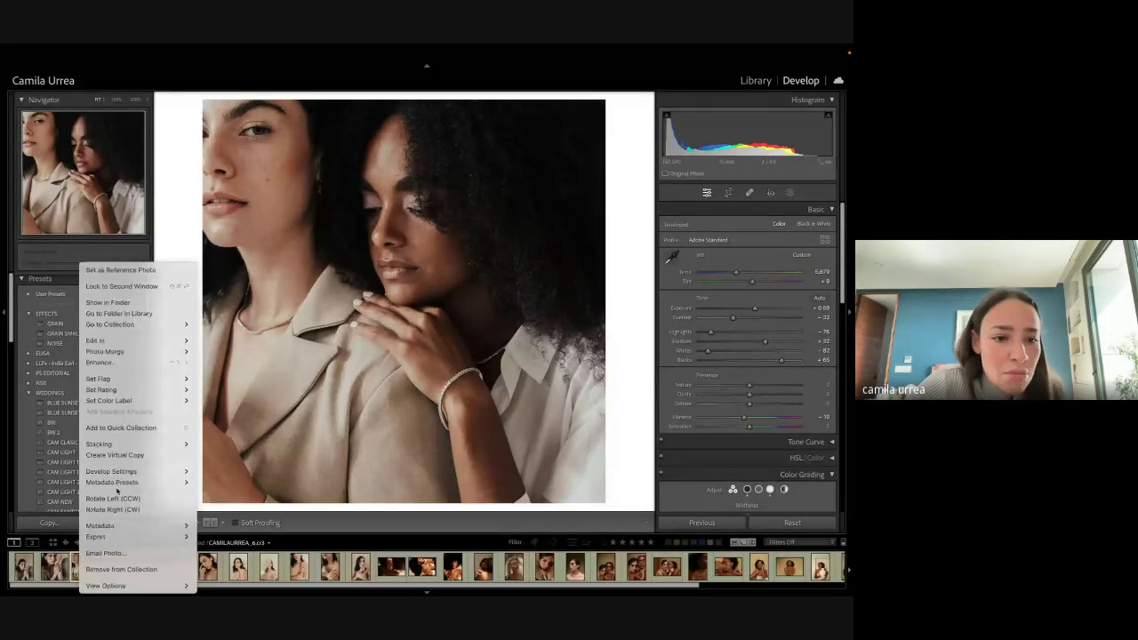
click(108, 455)
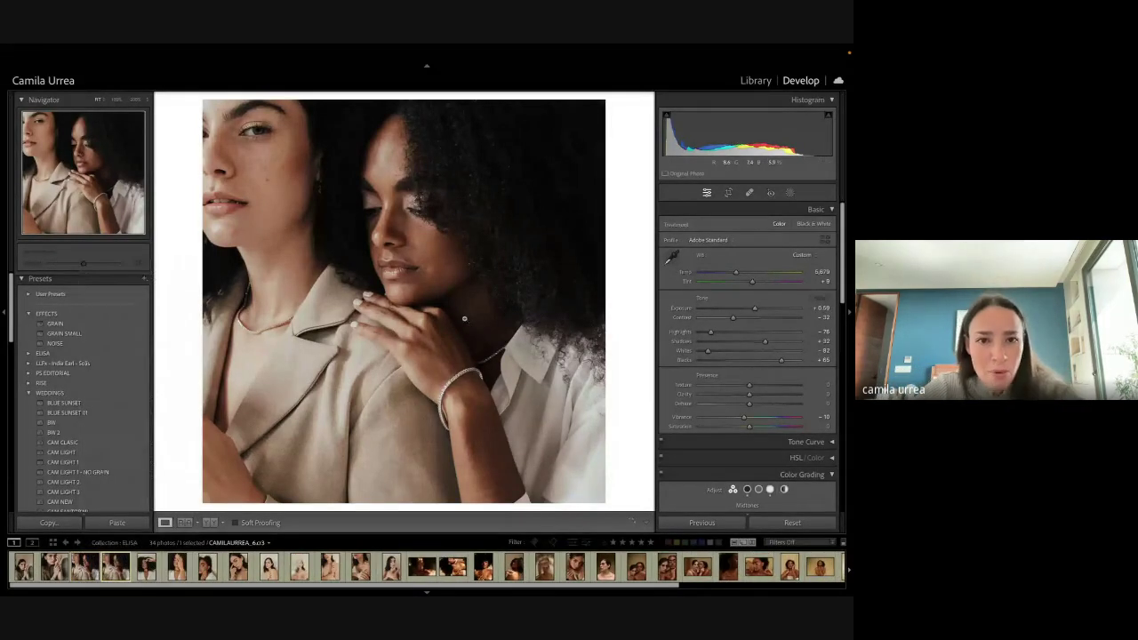
key(r)
drag(365, 264, 398, 264)
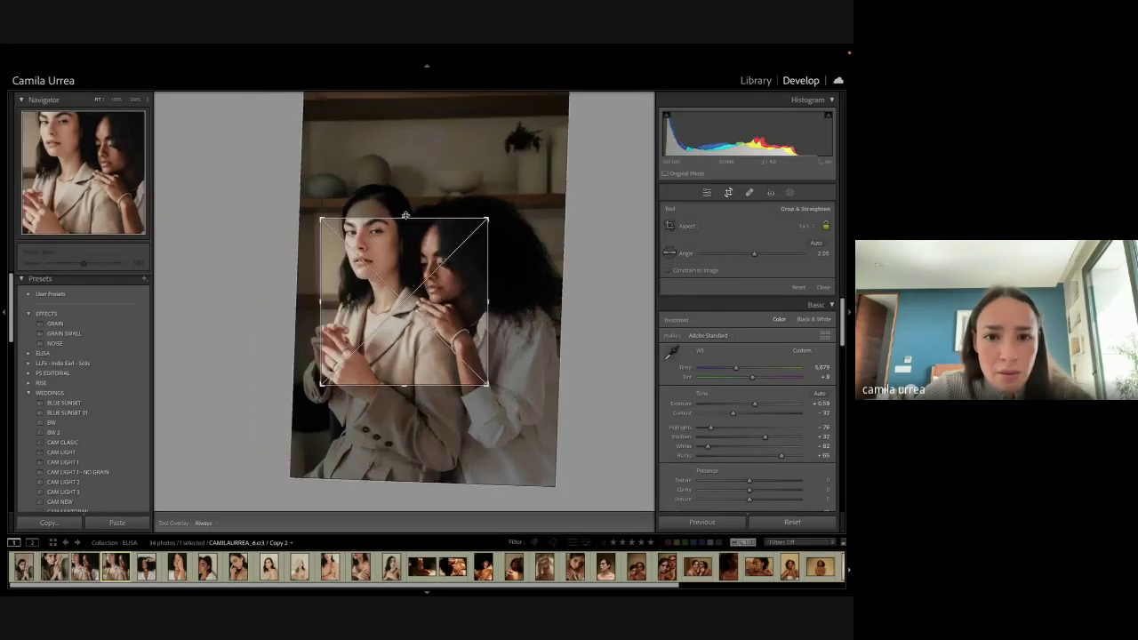
drag(405, 217, 425, 249)
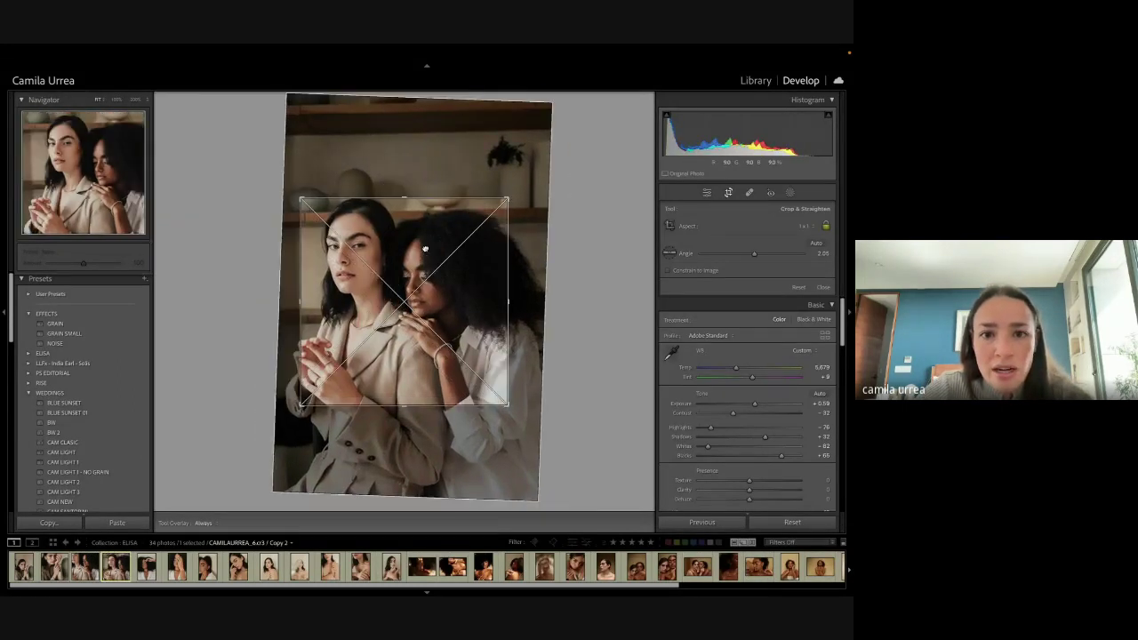
key(Return)
key(r)
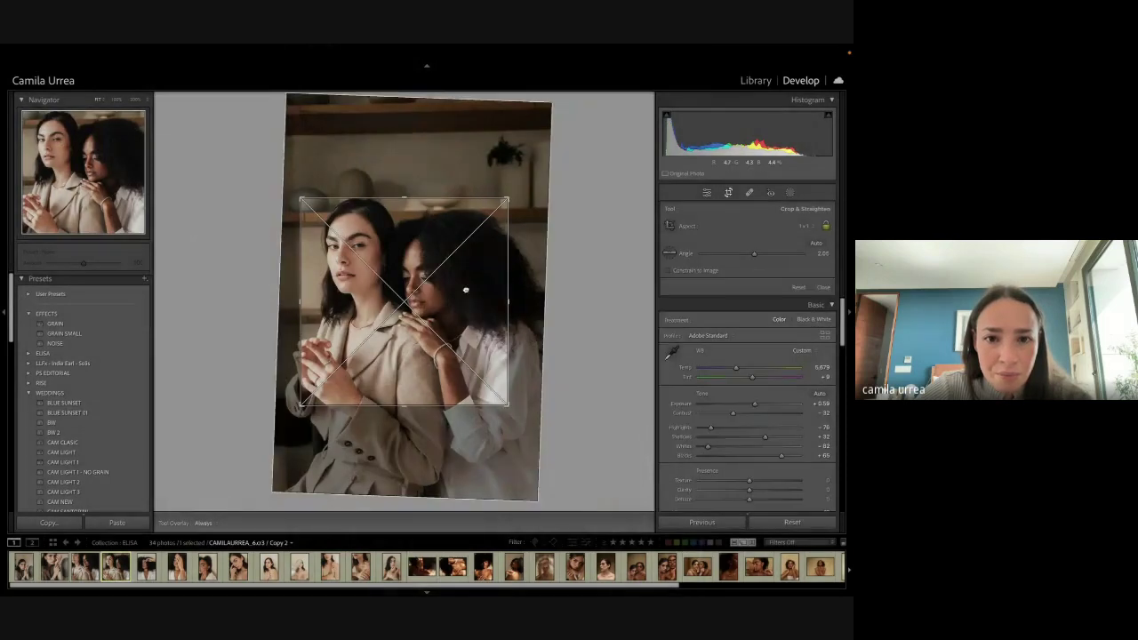
drag(465, 289, 454, 288)
key(r)
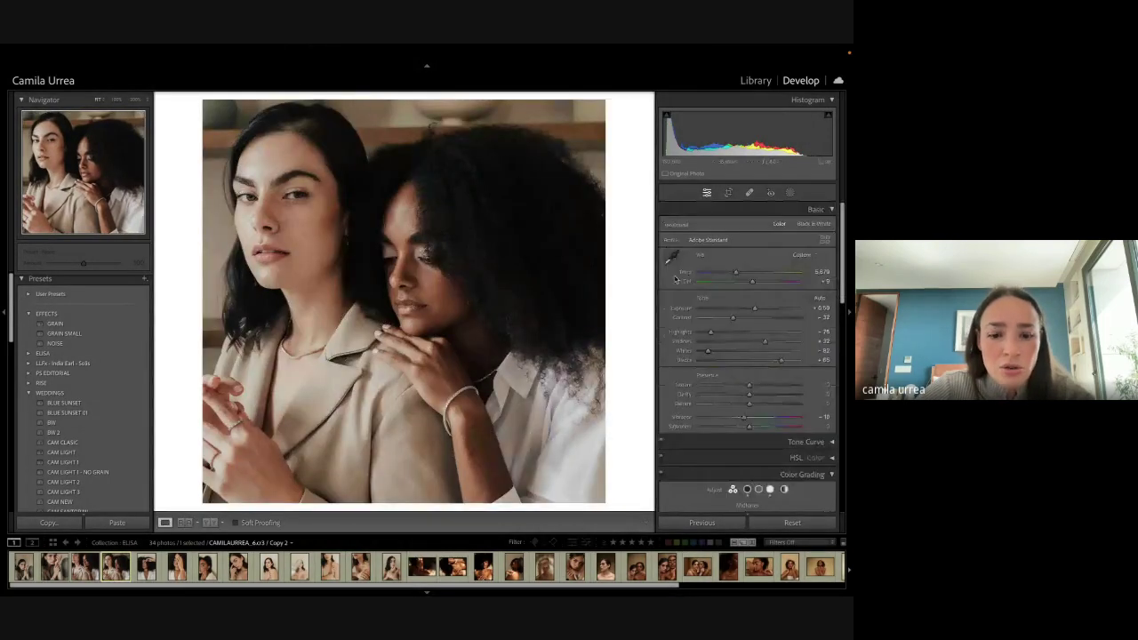
Step: Inspect the two-women photo's wide square crop in full screen and zoomed in, and delete this virtual copy
key(f)
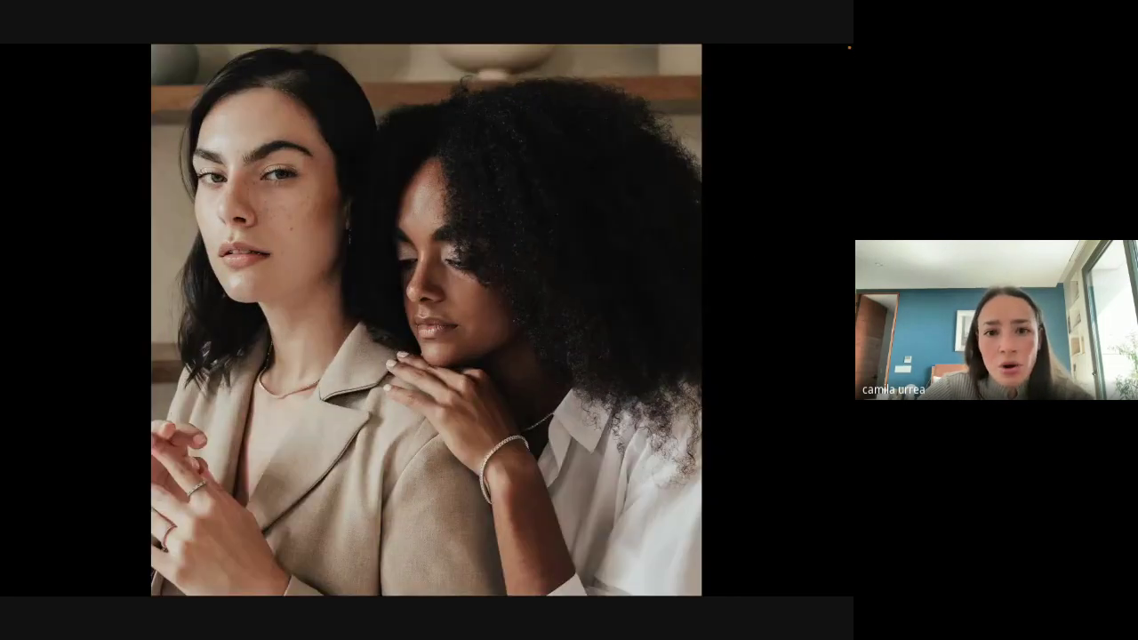
key(z)
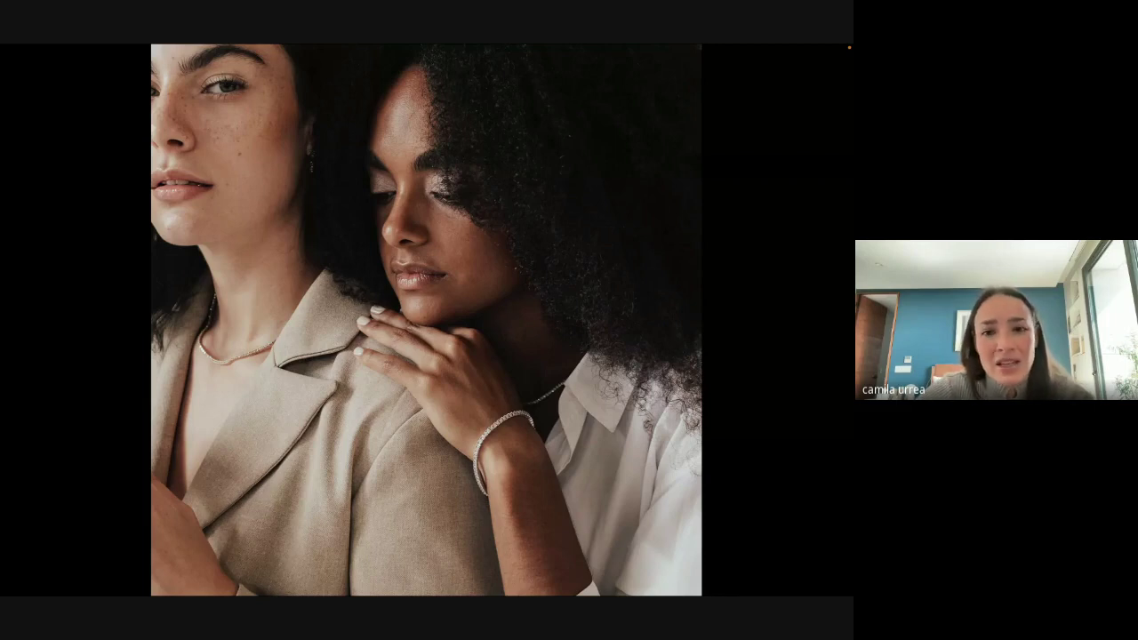
key(f)
key(Delete)
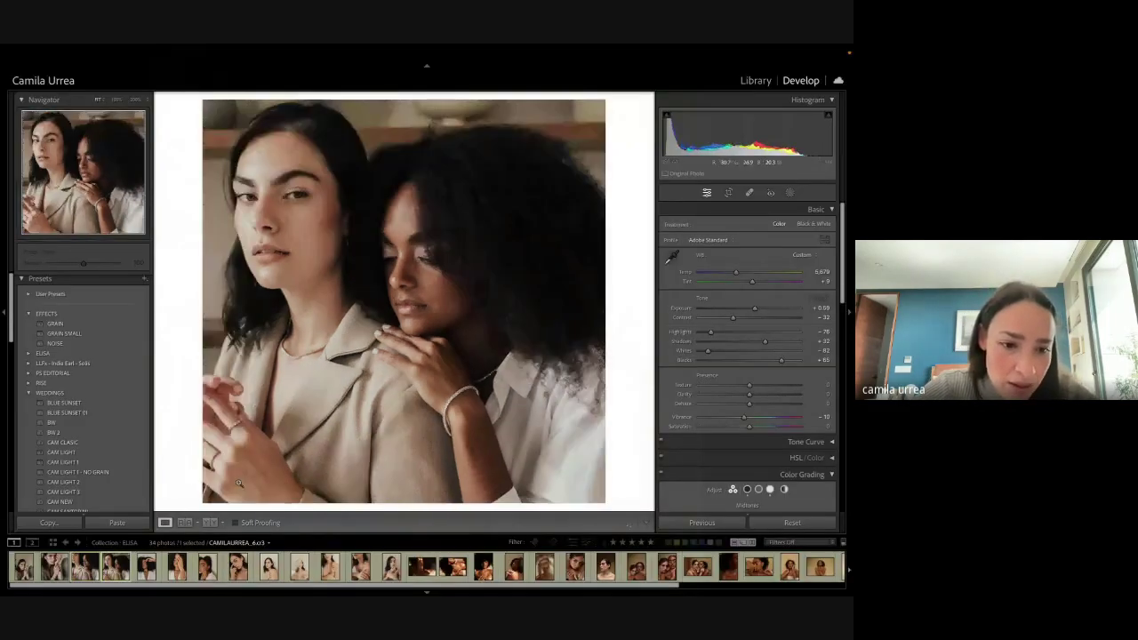
Step: Select the blurred curly-haired portrait, lower its exposure to +0.19 and raise shadows to +39, checking the edit against the original
click(116, 567)
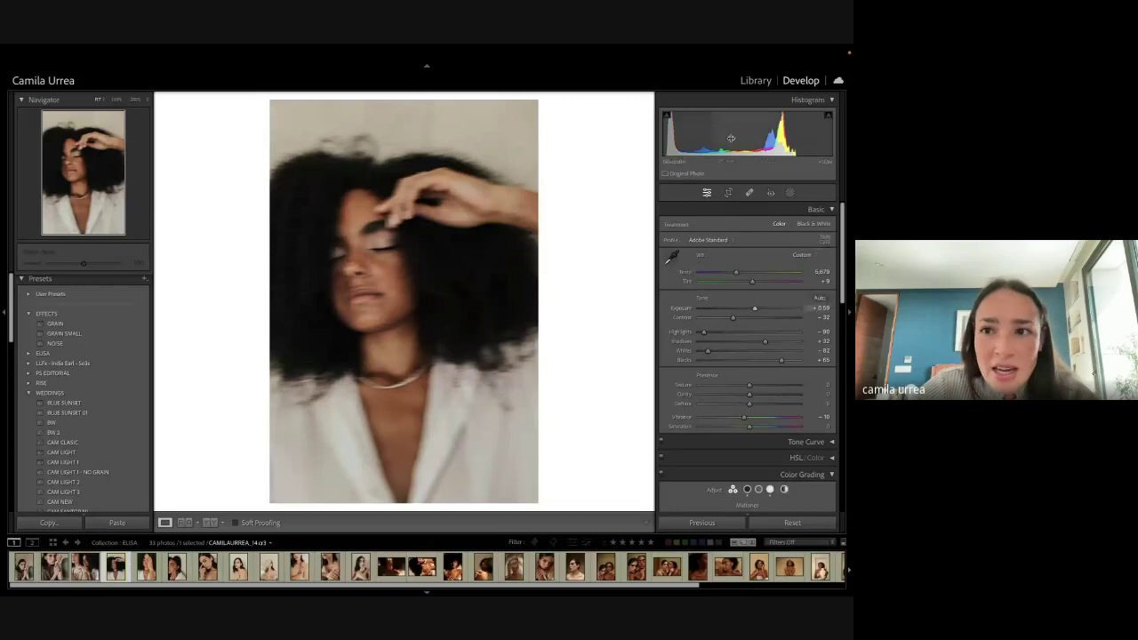
drag(724, 138, 730, 137)
key(minus)
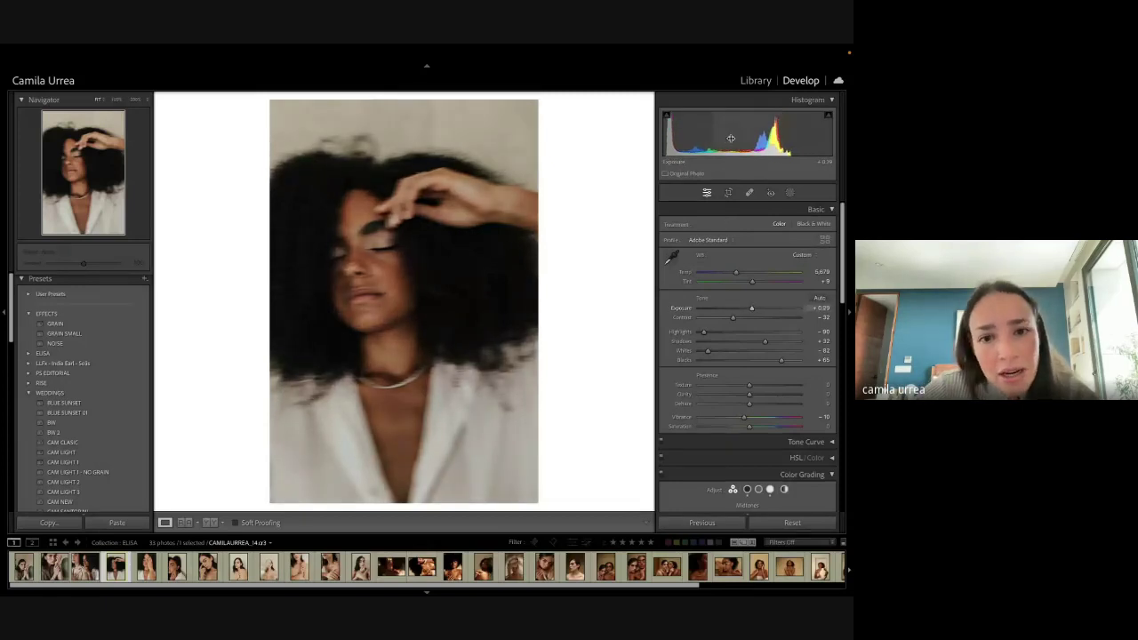
key(backslash)
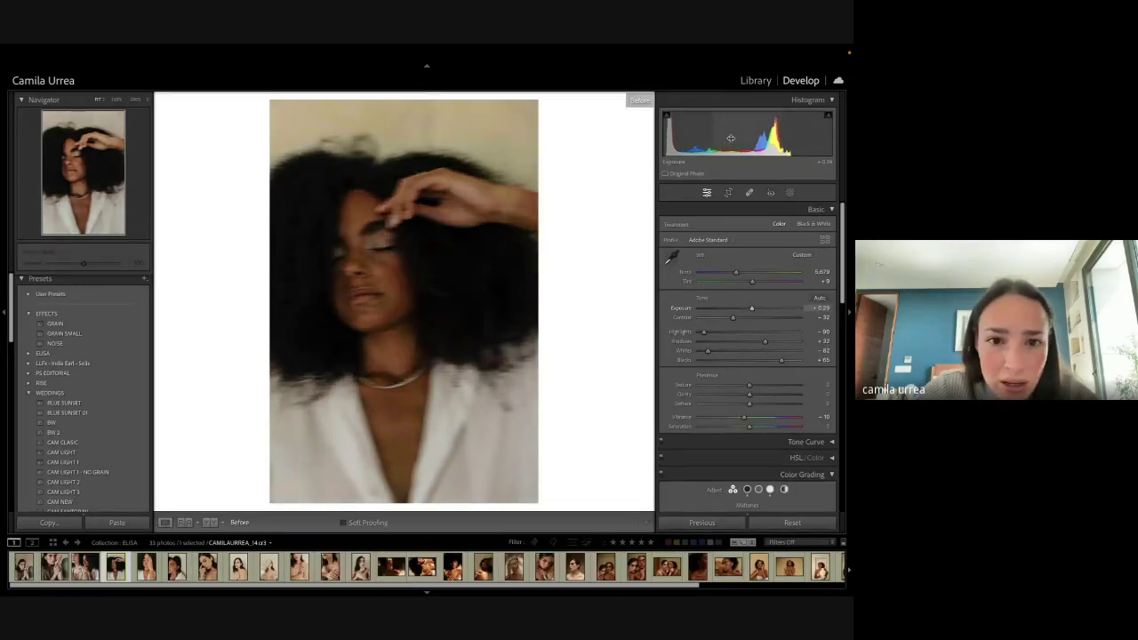
key(backslash)
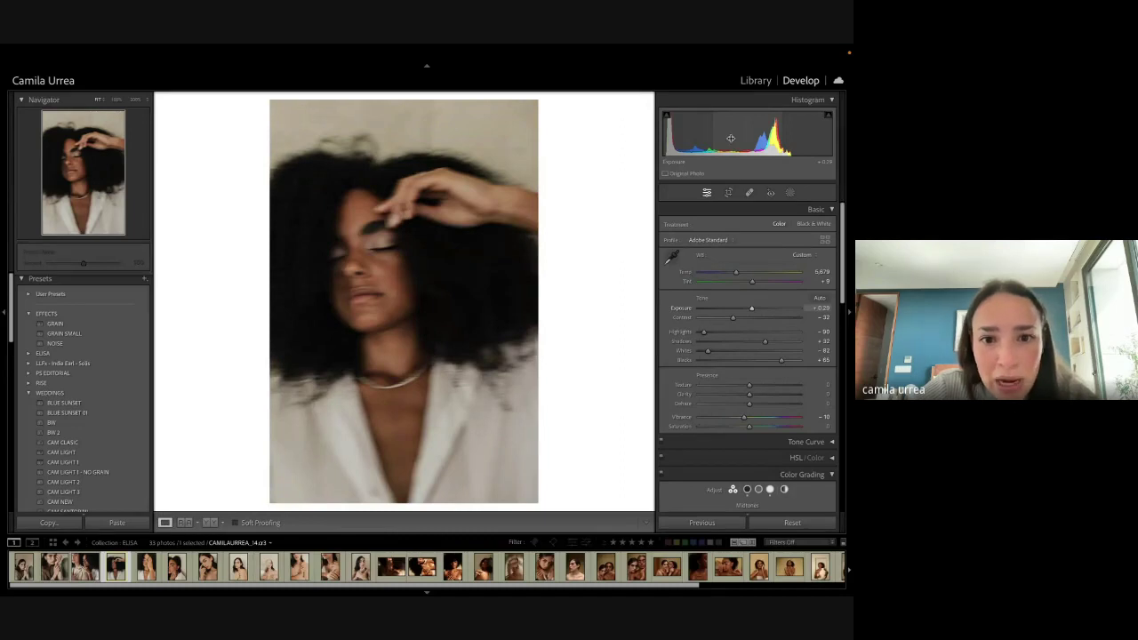
key(backslash)
key(backslash)
key(backslash)
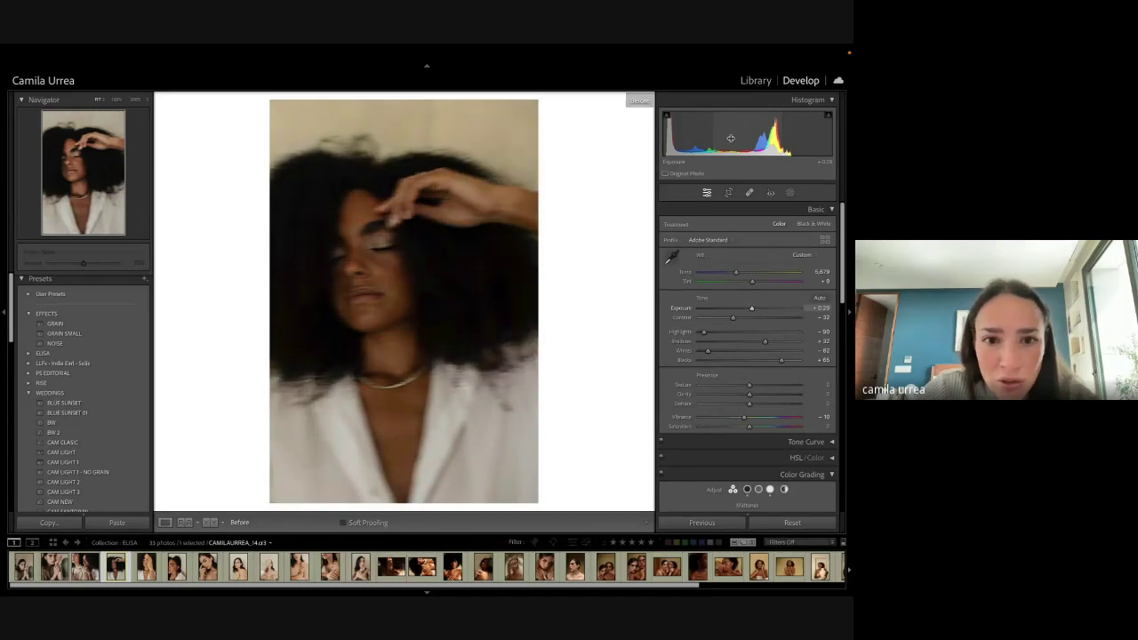
key(backslash)
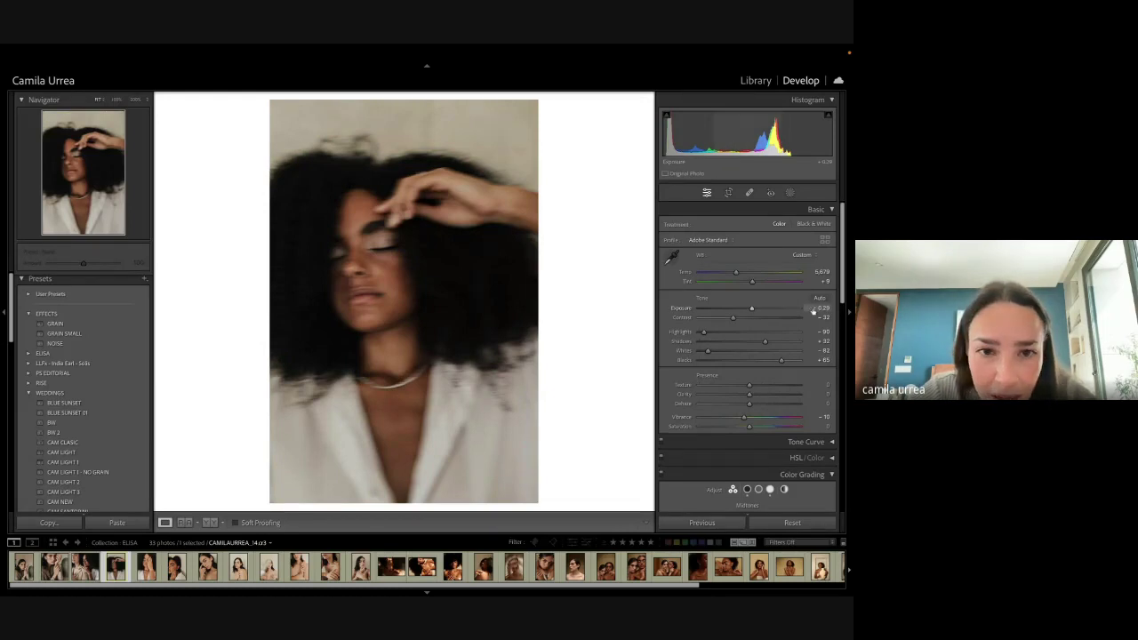
drag(813, 310, 805, 310)
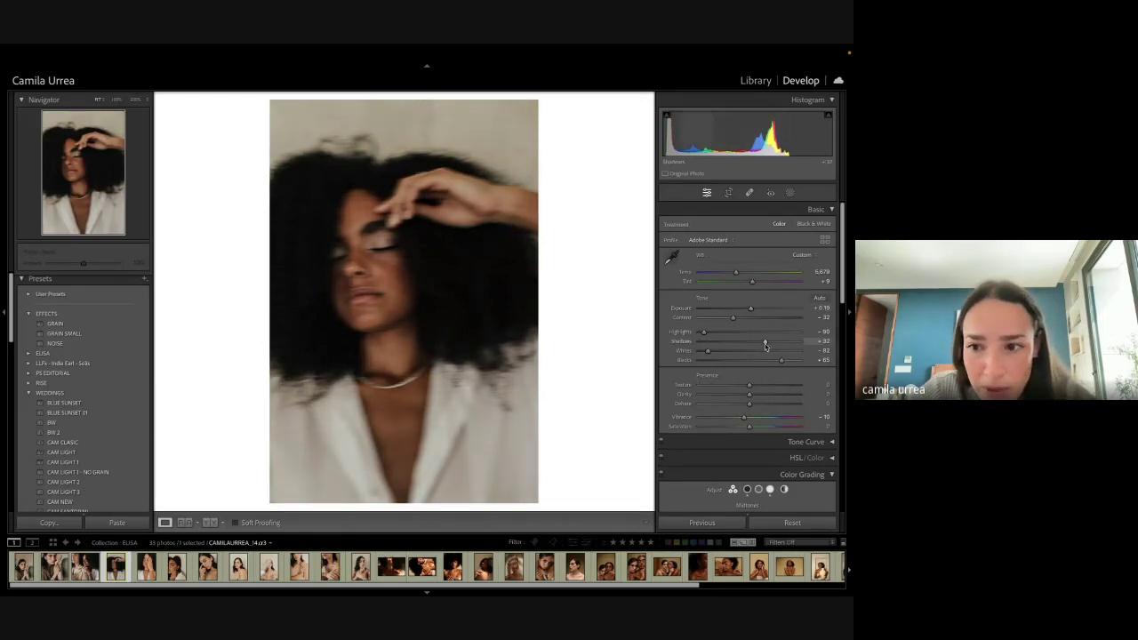
drag(764, 342, 769, 344)
Step: Set the orange hue to +1 by sampling the woman's cheek with the HSL targeted adjustment, and compare with the original
scroll(769, 342, down, 5)
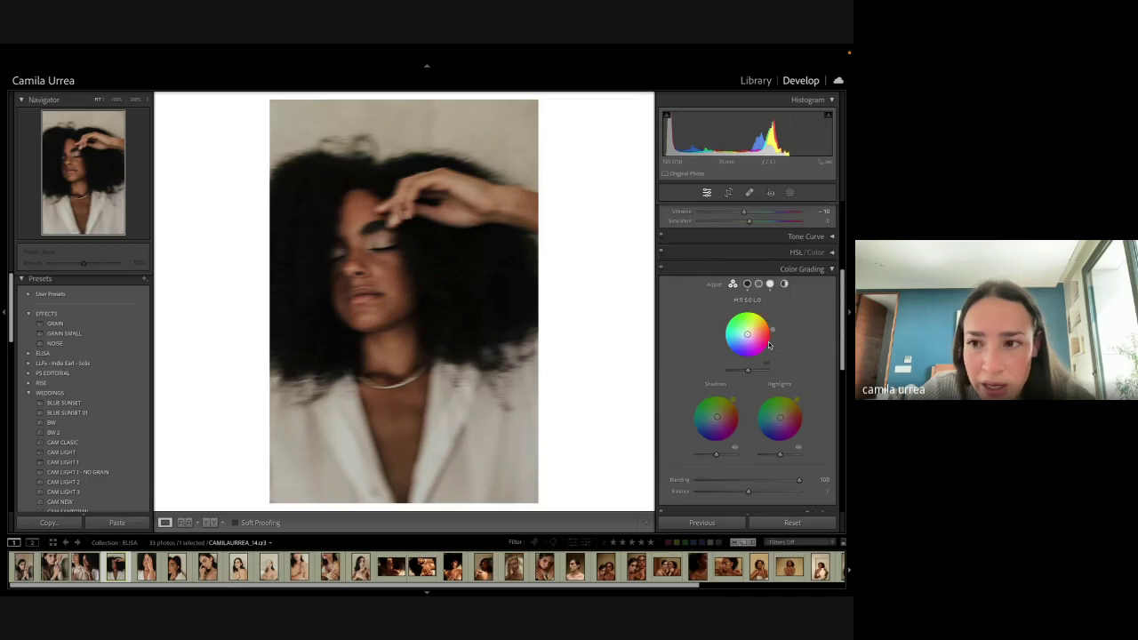
click(830, 255)
click(665, 250)
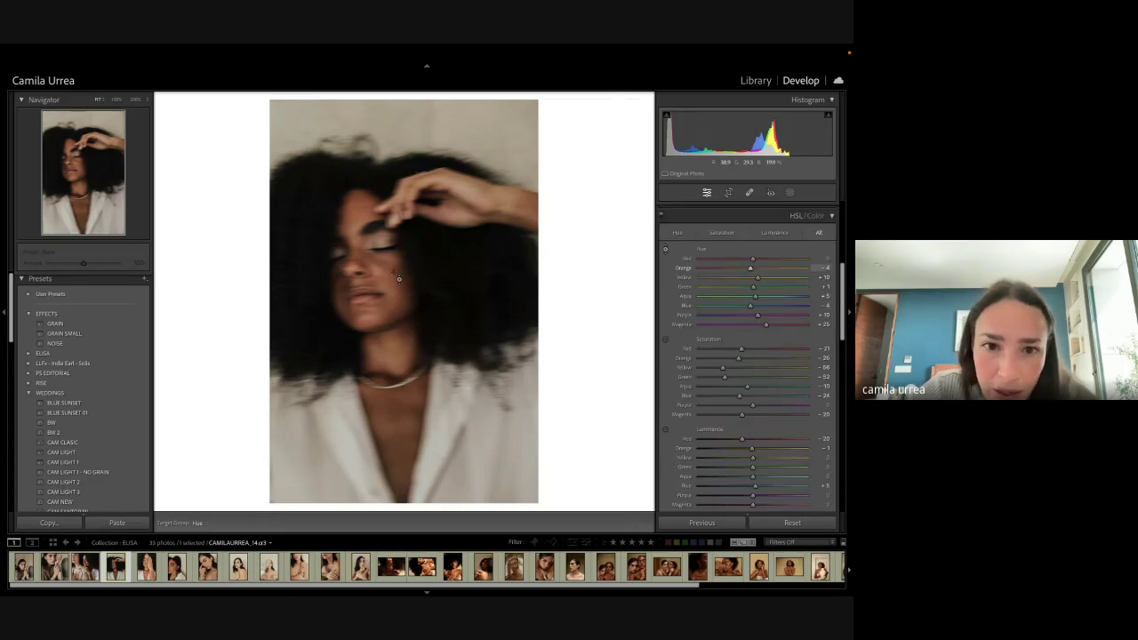
mouse_move(399, 278)
mouse_down()
mouse_move(398, 292)
mouse_move(399, 281)
mouse_up()
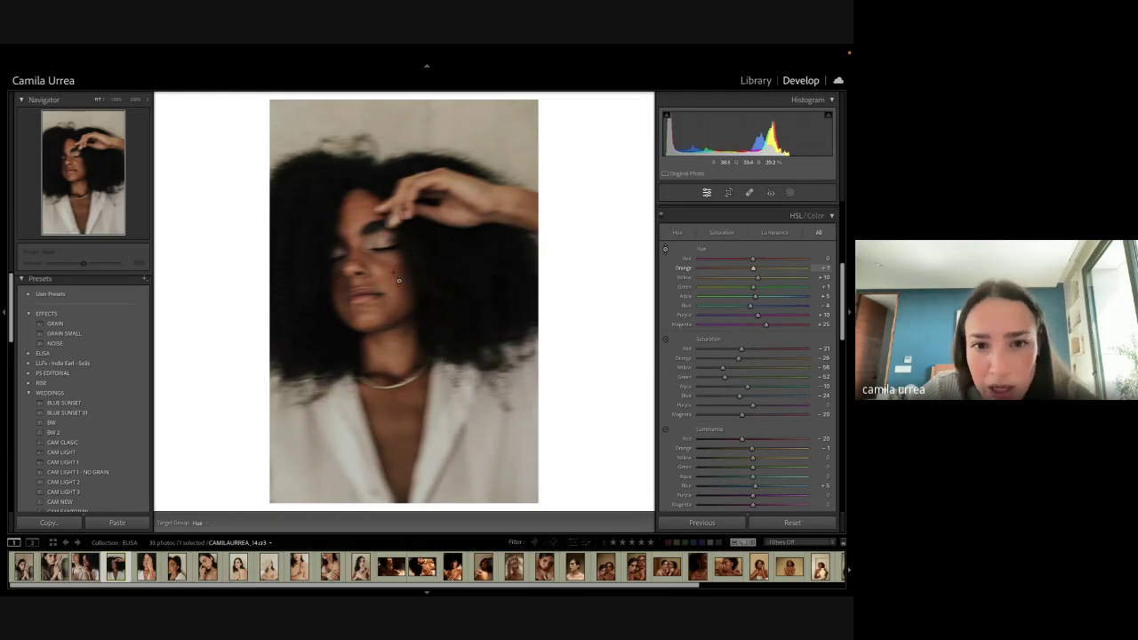
key(backslash)
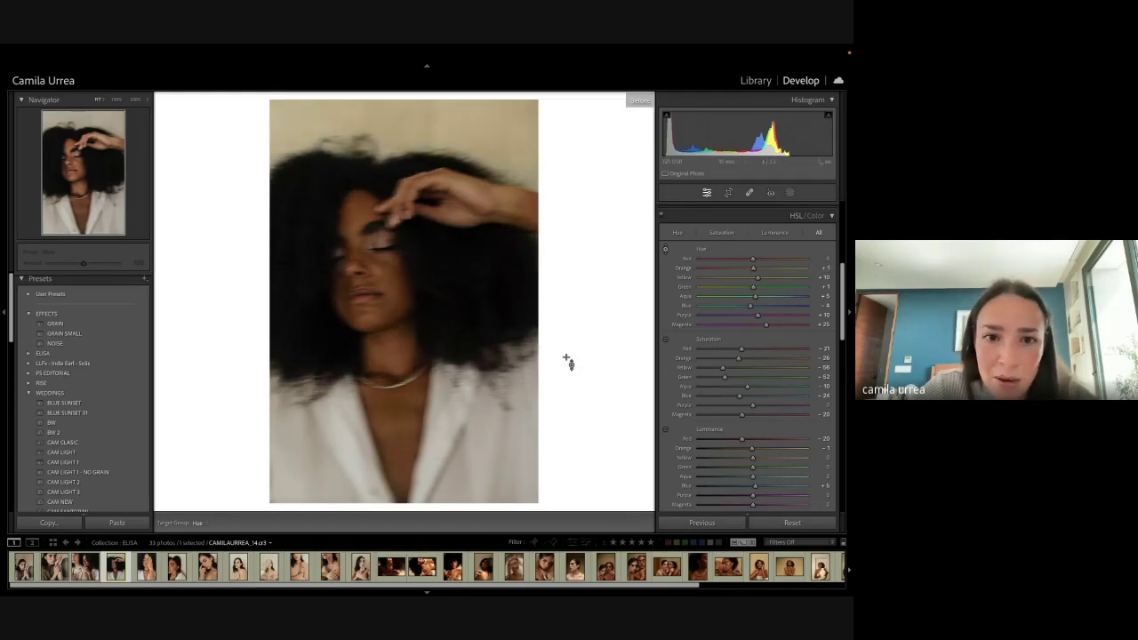
key(backslash)
Step: Set the orange saturation to -16 and the orange luminance to -19 by targeted adjustment on the woman's skin
key(ctrl+alt+shift+s)
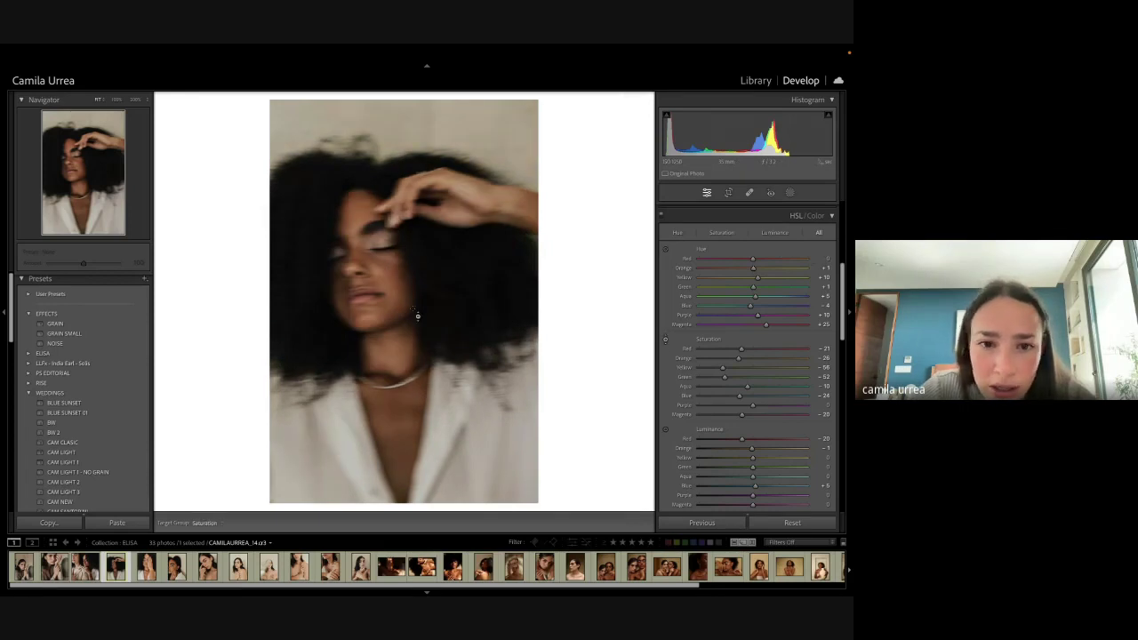
mouse_move(417, 316)
mouse_down()
mouse_move(417, 298)
mouse_move(417, 312)
mouse_up()
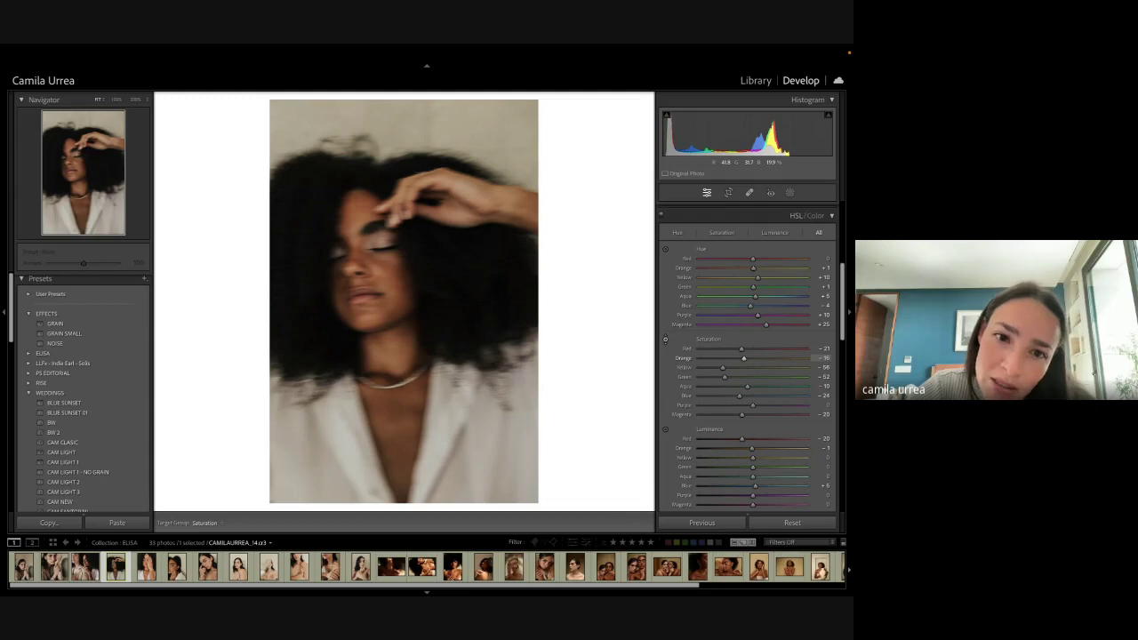
key(ctrl+alt+shift+l)
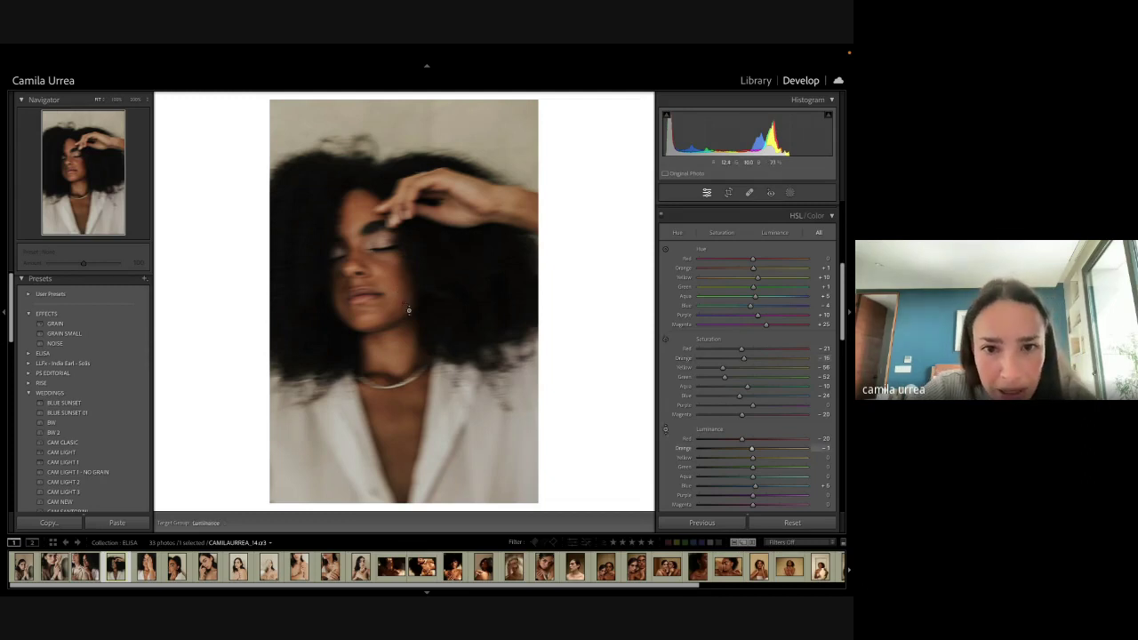
drag(409, 310, 409, 326)
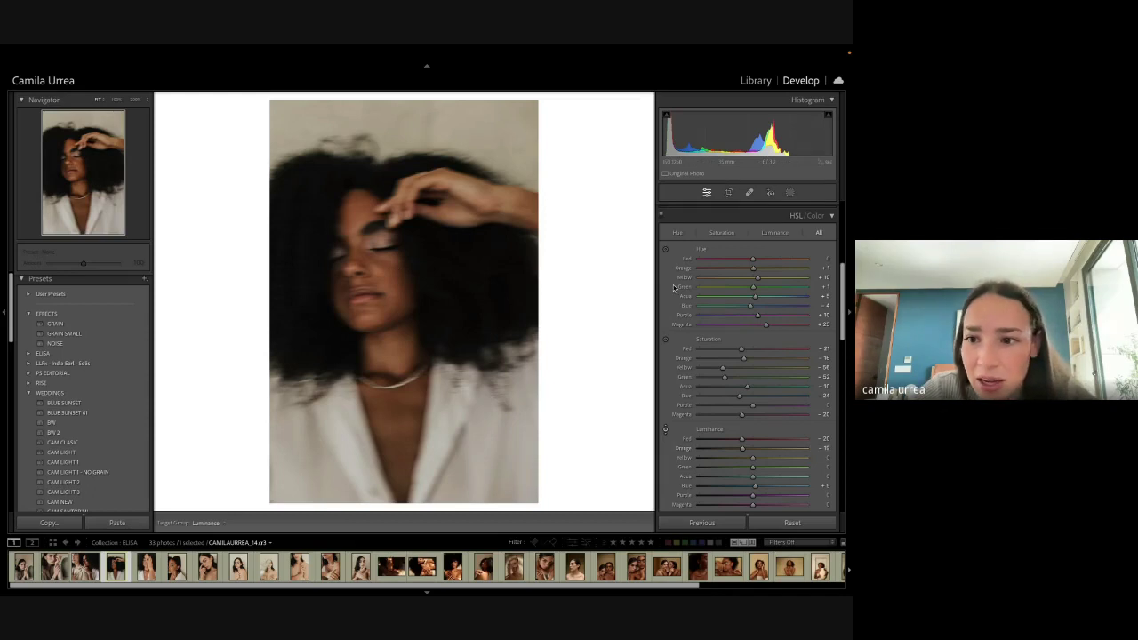
scroll(819, 284, up, 5)
key(Escape)
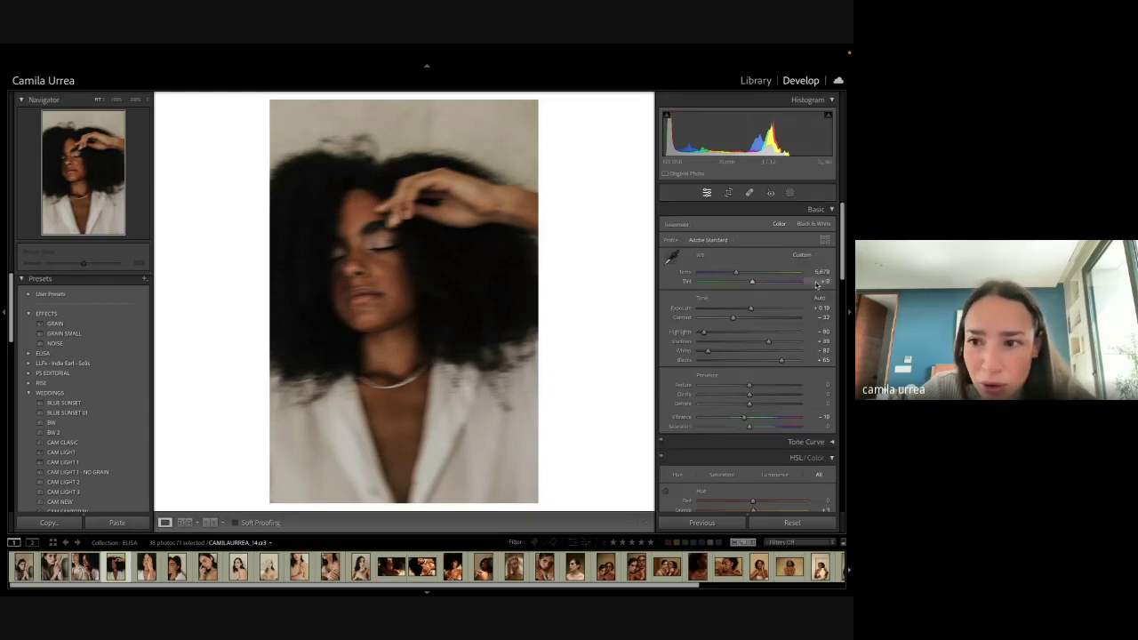
Step: Set the white balance tint to +6 and fine-tune the Color Grading tints of the highlights and shadows
drag(816, 284, 811, 284)
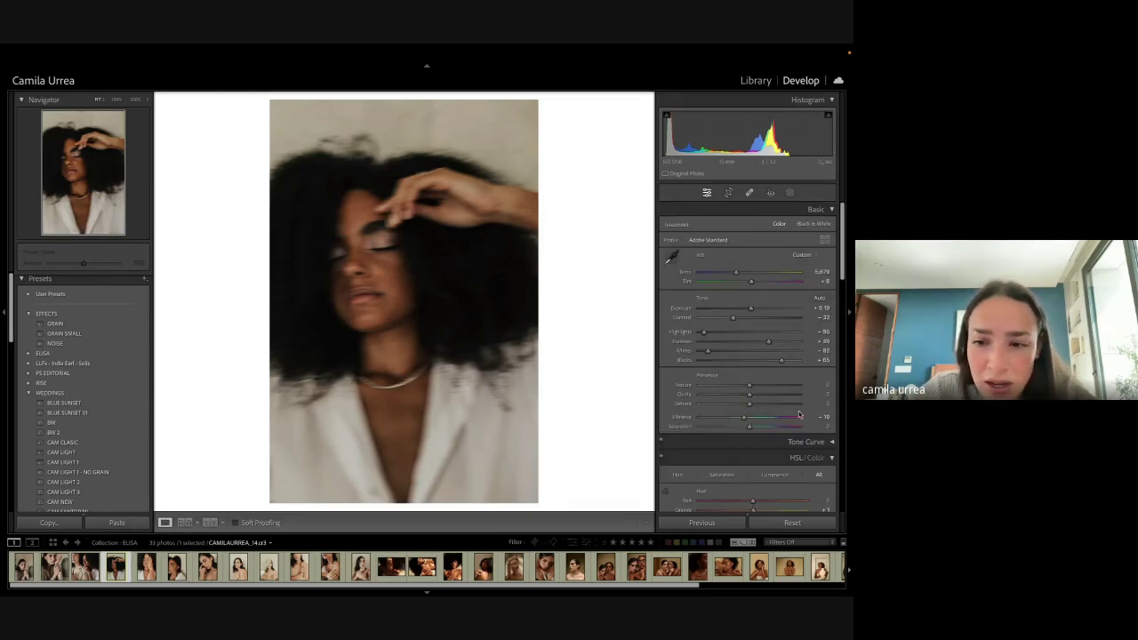
scroll(799, 415, down, 5)
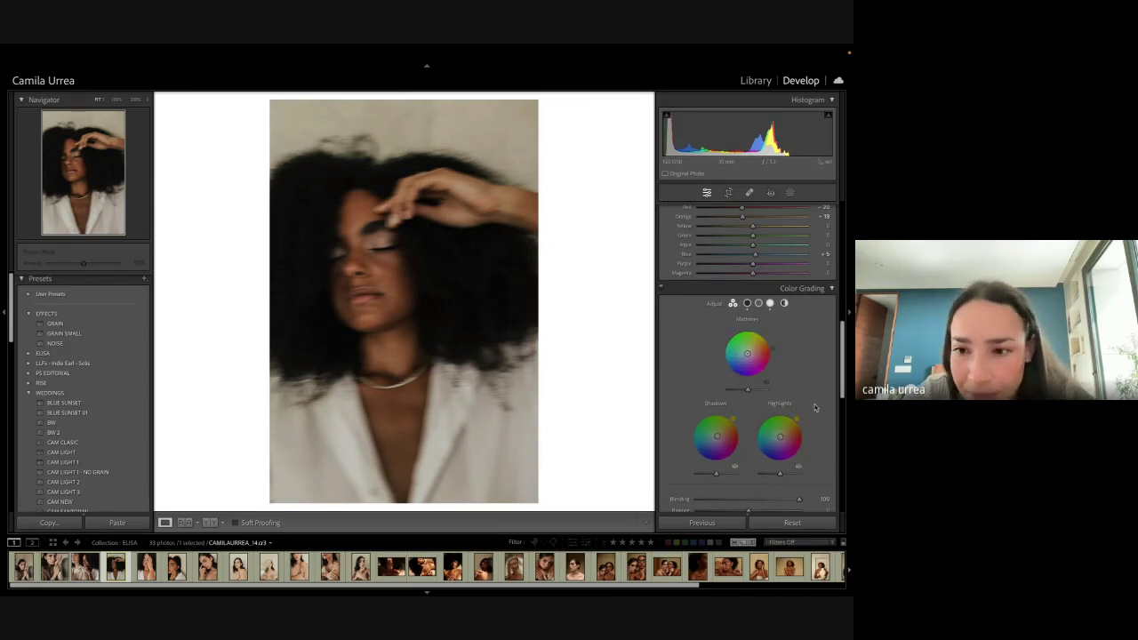
scroll(780, 423, down, 1)
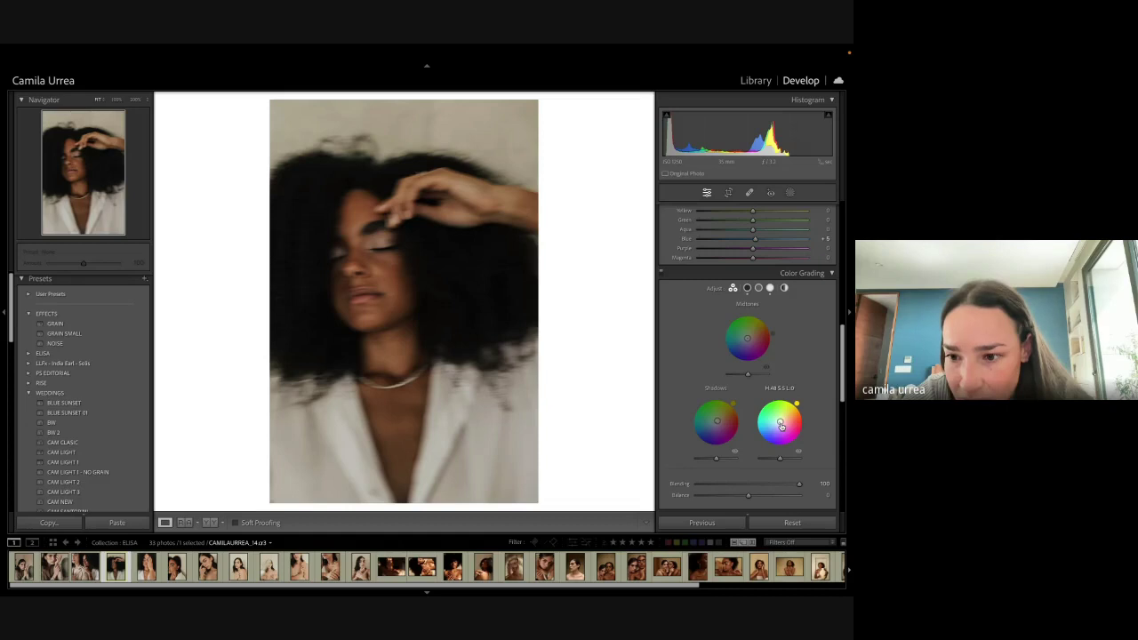
drag(780, 427, 781, 421)
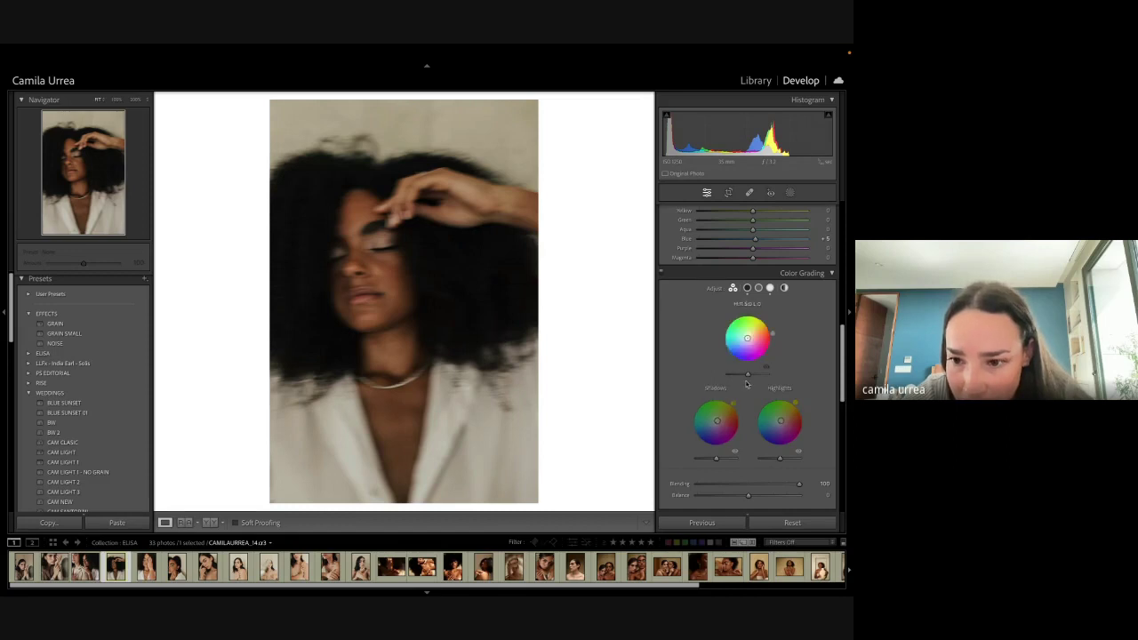
mouse_move(733, 403)
mouse_down()
mouse_move(740, 433)
mouse_move(705, 447)
mouse_move(736, 406)
mouse_move(719, 419)
mouse_up()
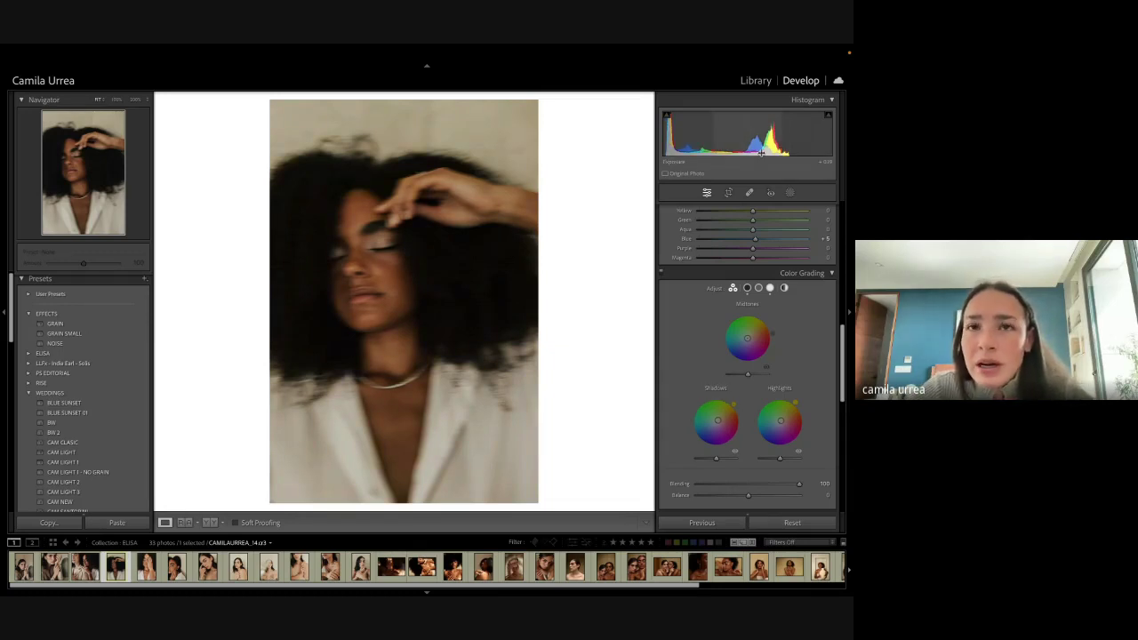
Step: Compare the blurred portrait's original and edited versions side by side, including a close-up of the face
key(backslash)
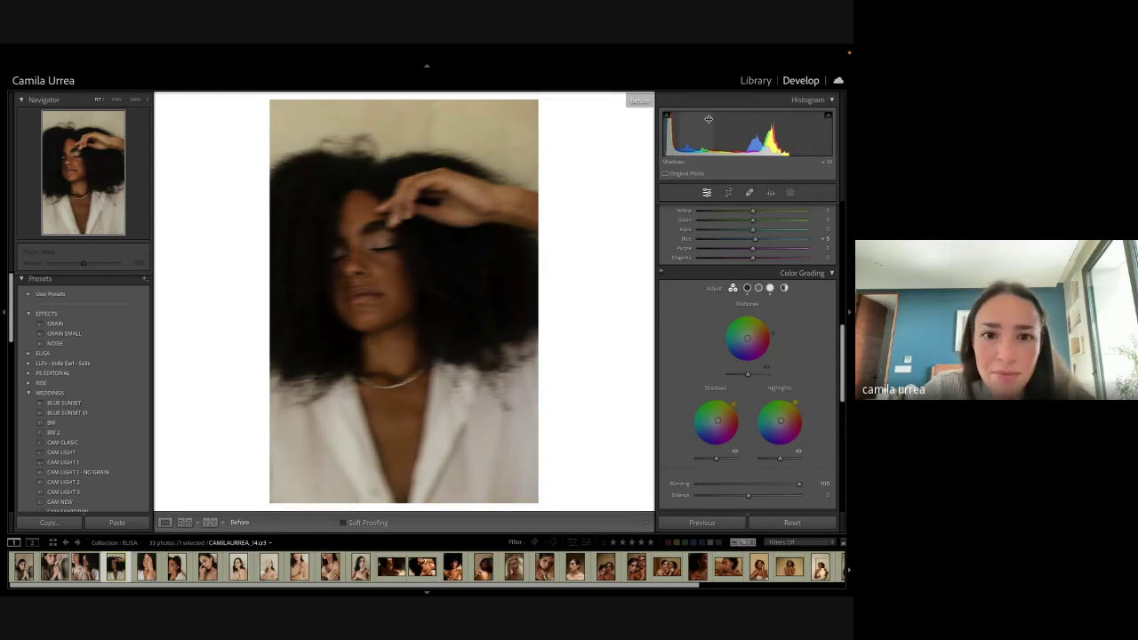
key(y)
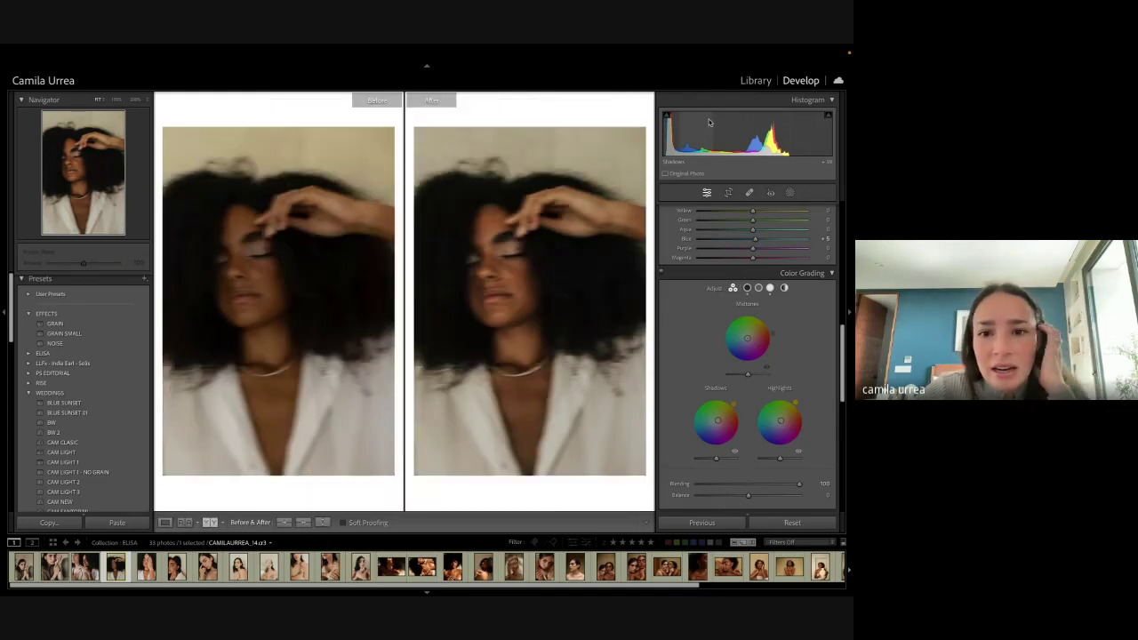
click(475, 259)
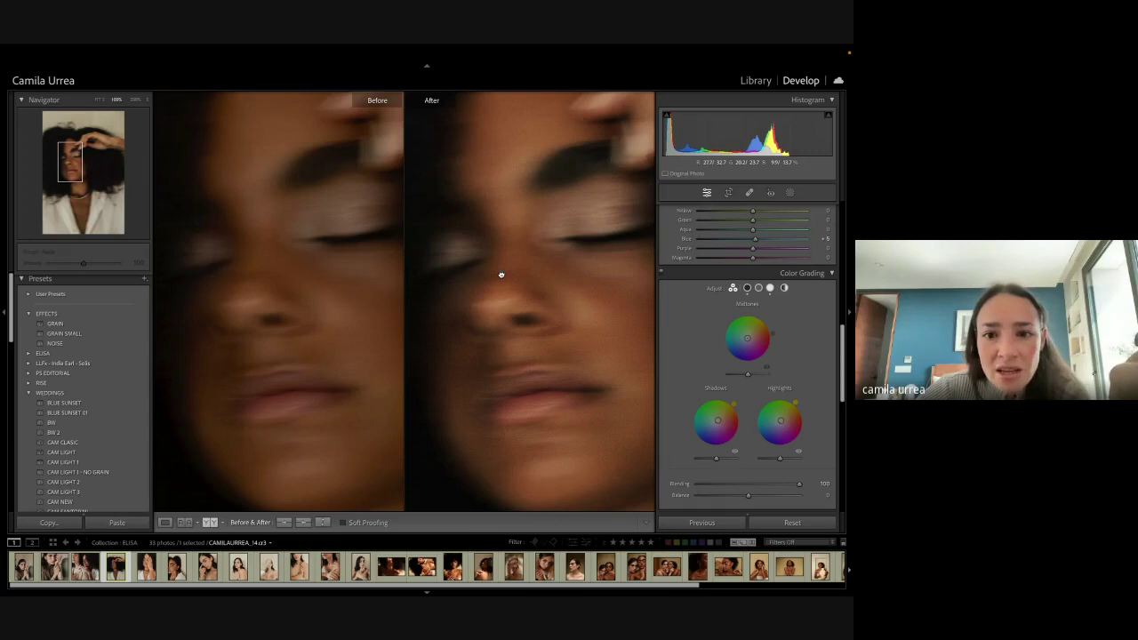
click(501, 275)
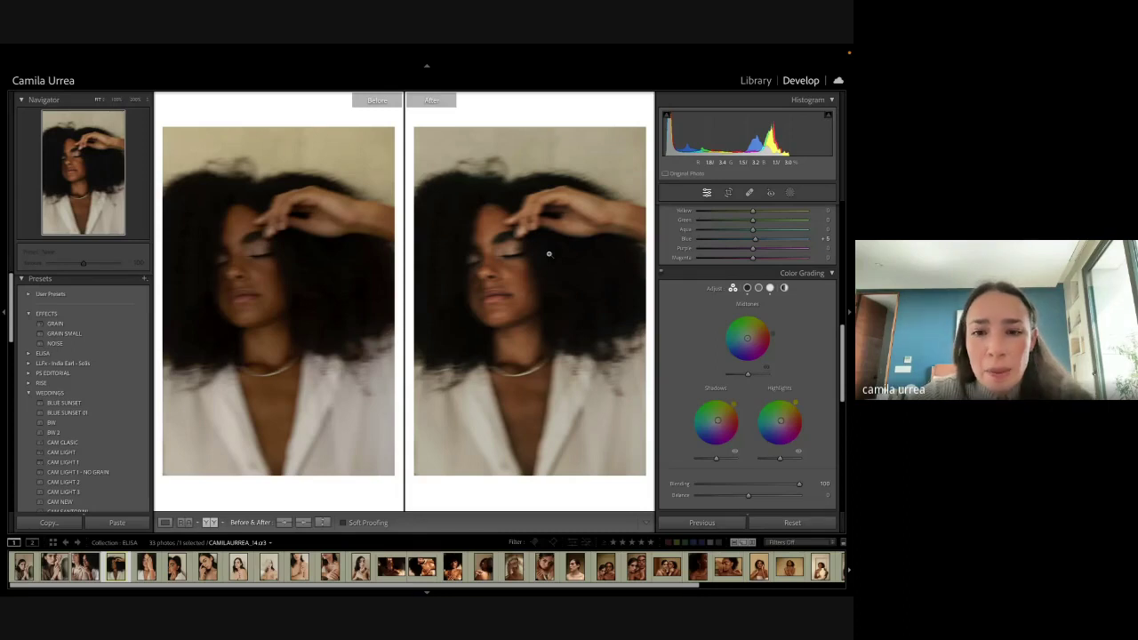
key(y)
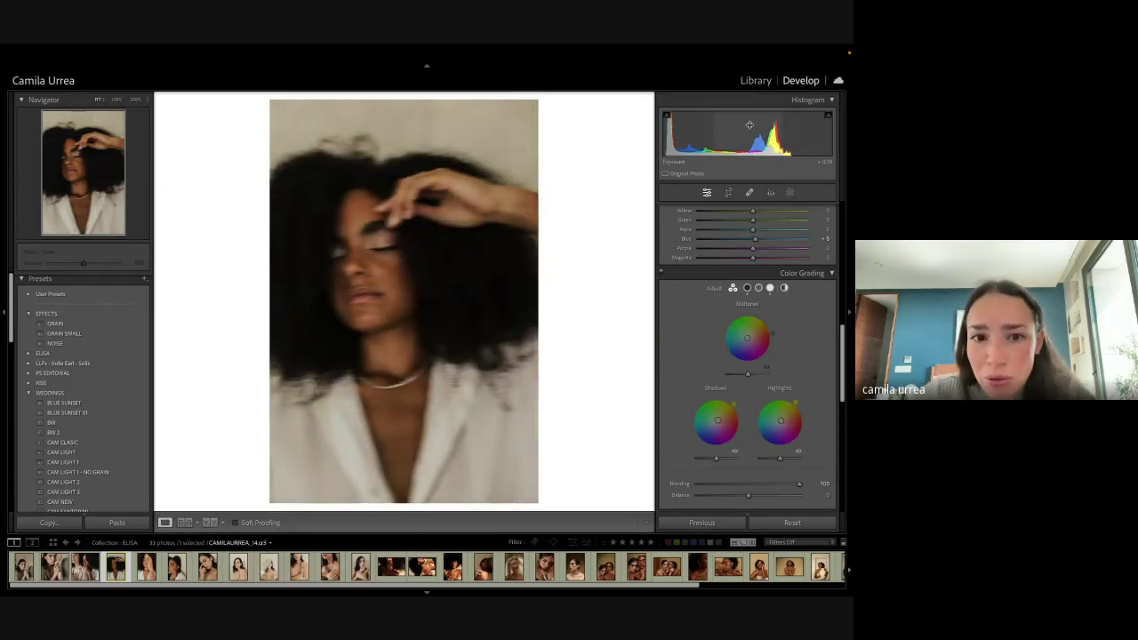
Step: Try a cooler white balance temperature on the blurred portrait and undo the change
scroll(800, 338, up, 8)
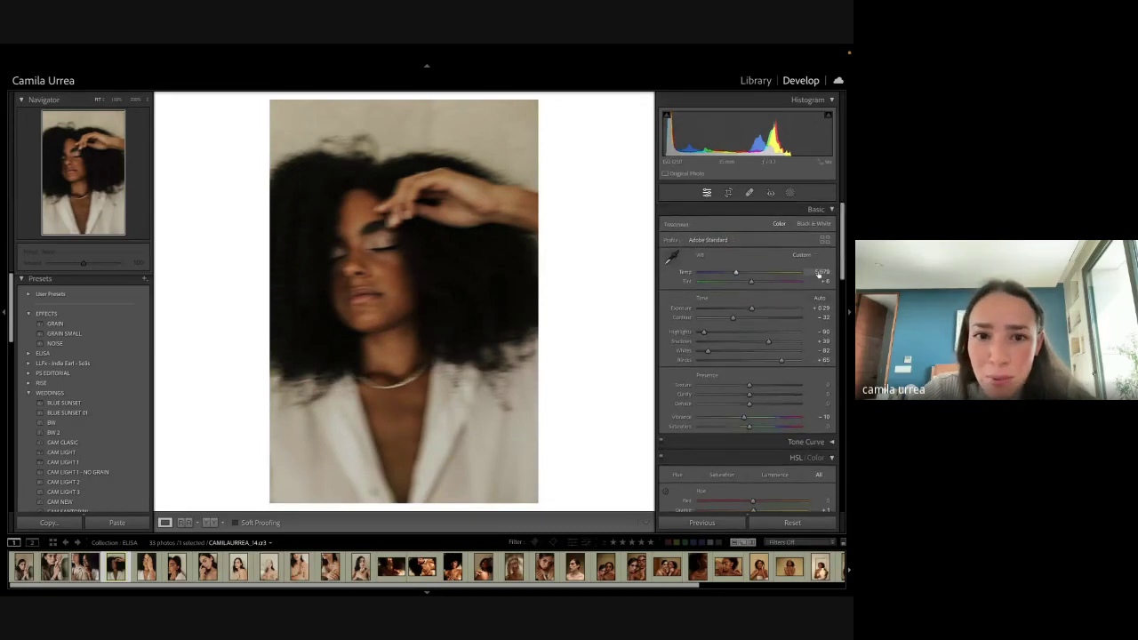
mouse_move(820, 272)
mouse_down()
mouse_move(801, 273)
mouse_move(817, 273)
mouse_up()
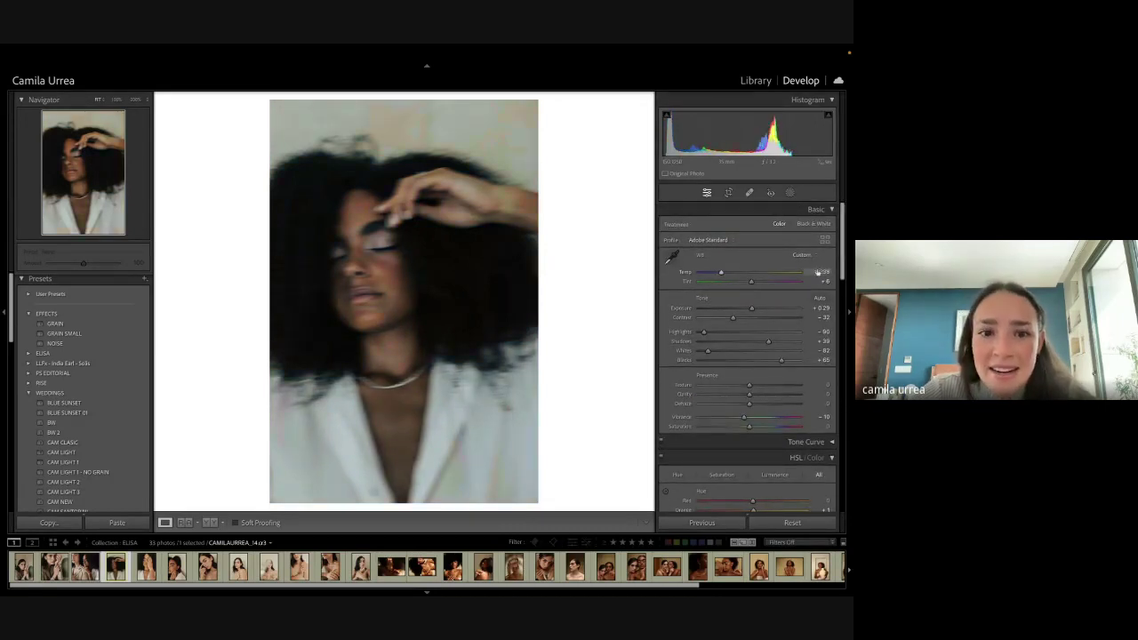
key(ctrl+z)
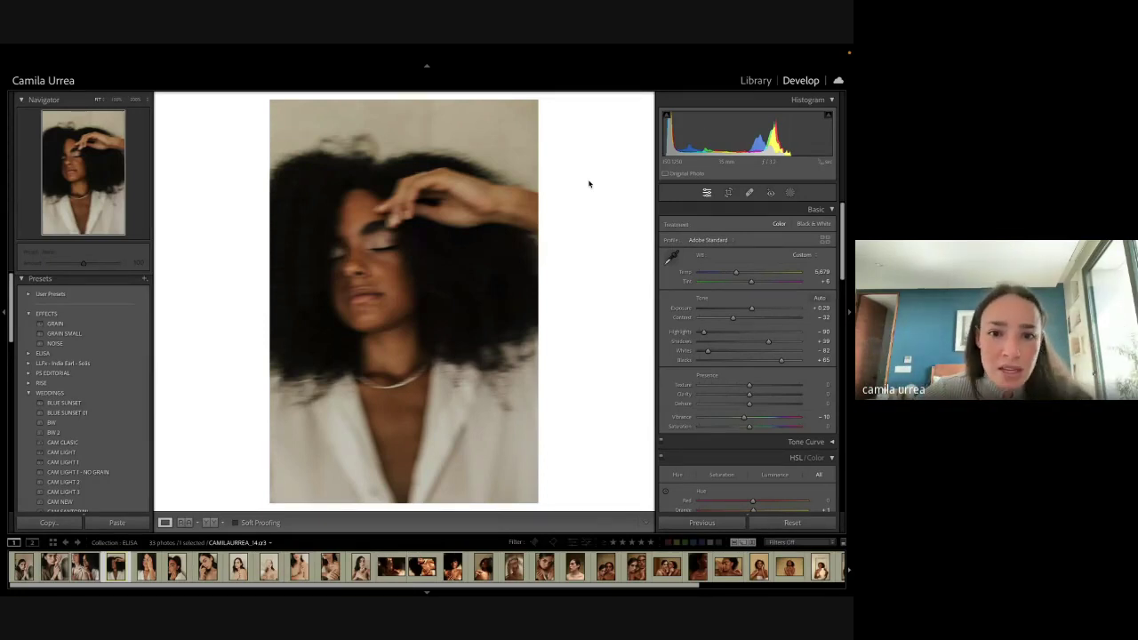
Step: Lower the exposure of the next portrait, with the woman's hand over her face, to -0.31 and compare it with the original
key(Right)
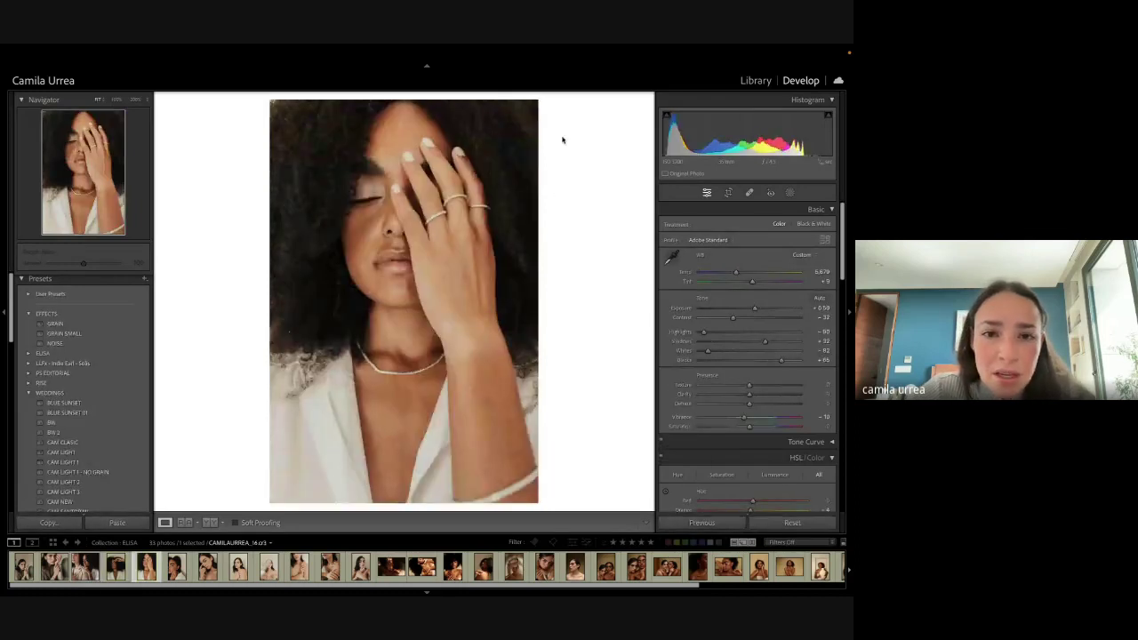
drag(754, 135, 748, 133)
key(backslash)
key(backslash)
key(backslash)
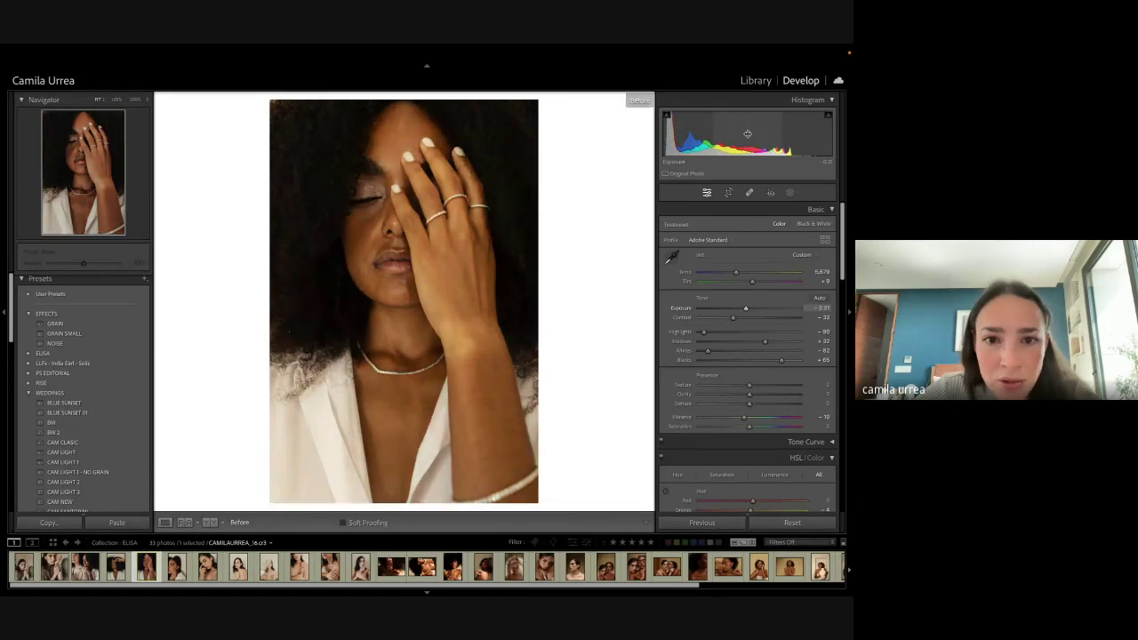
key(backslash)
key(backslash)
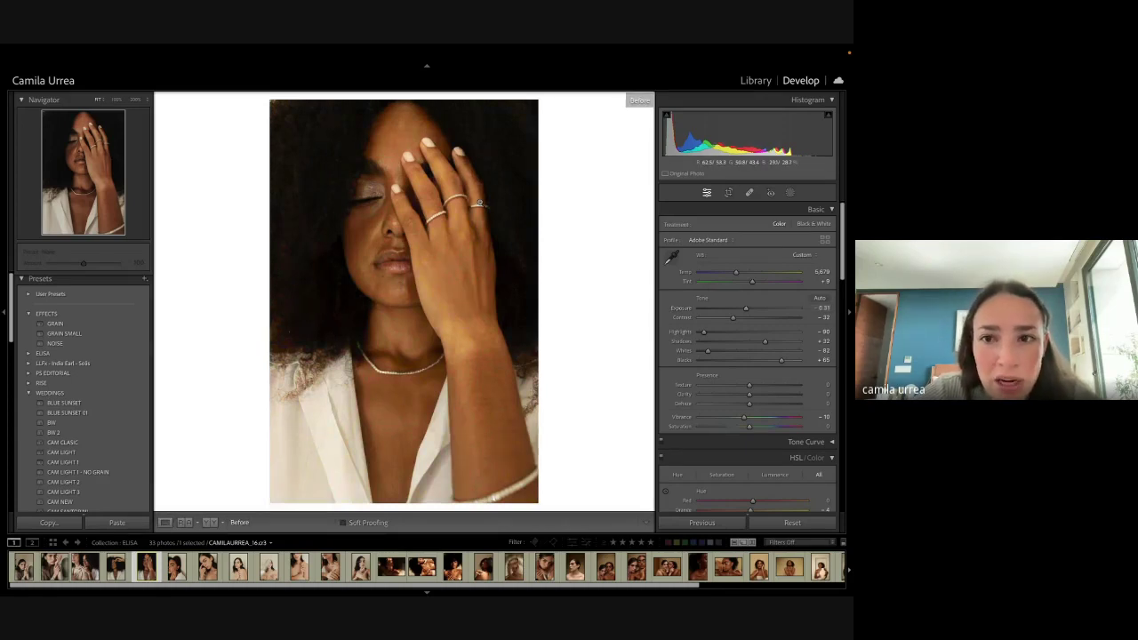
Step: Compare the hand-over-face portrait with its original and warm its white balance temperature to 6,350
key(backslash)
key(backslash)
key(backslash)
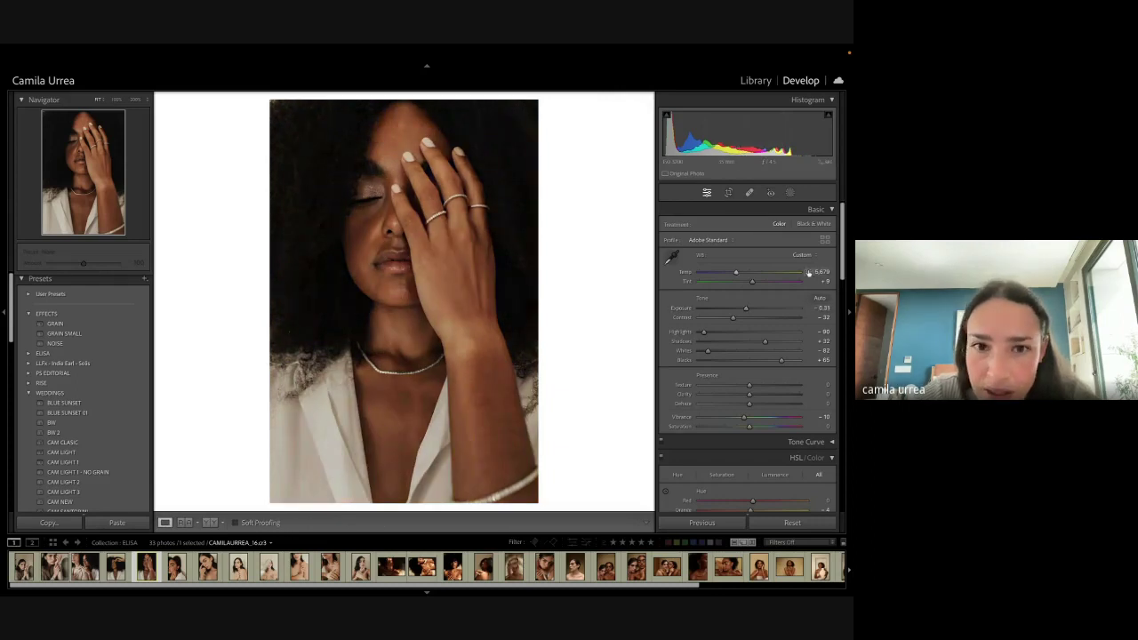
drag(808, 272, 816, 272)
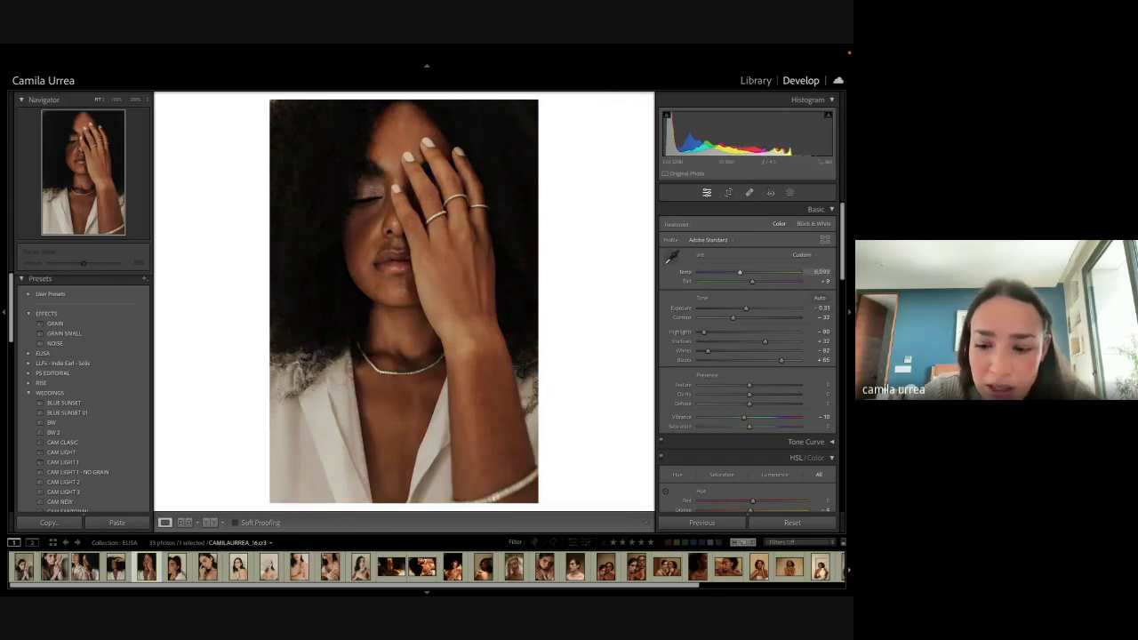
key(backslash)
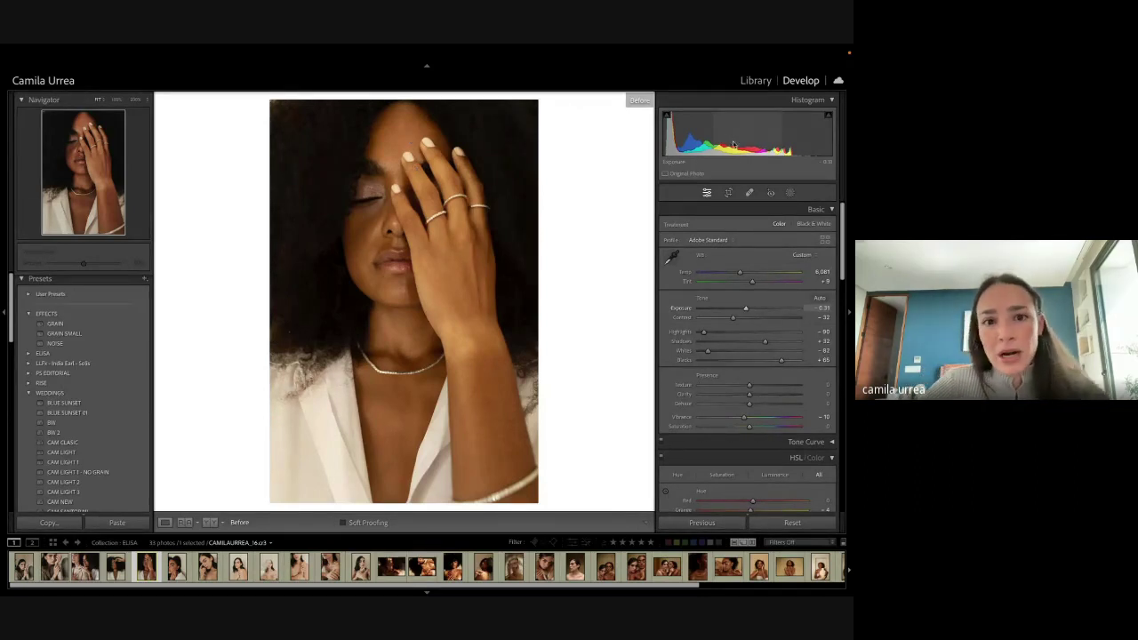
key(backslash)
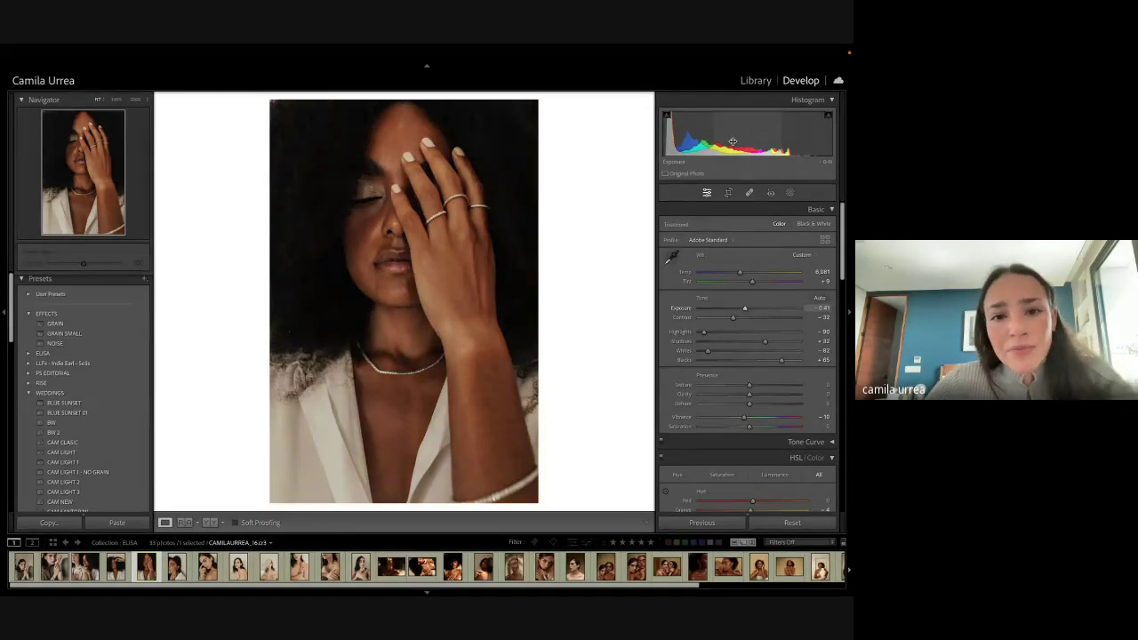
drag(733, 142, 742, 141)
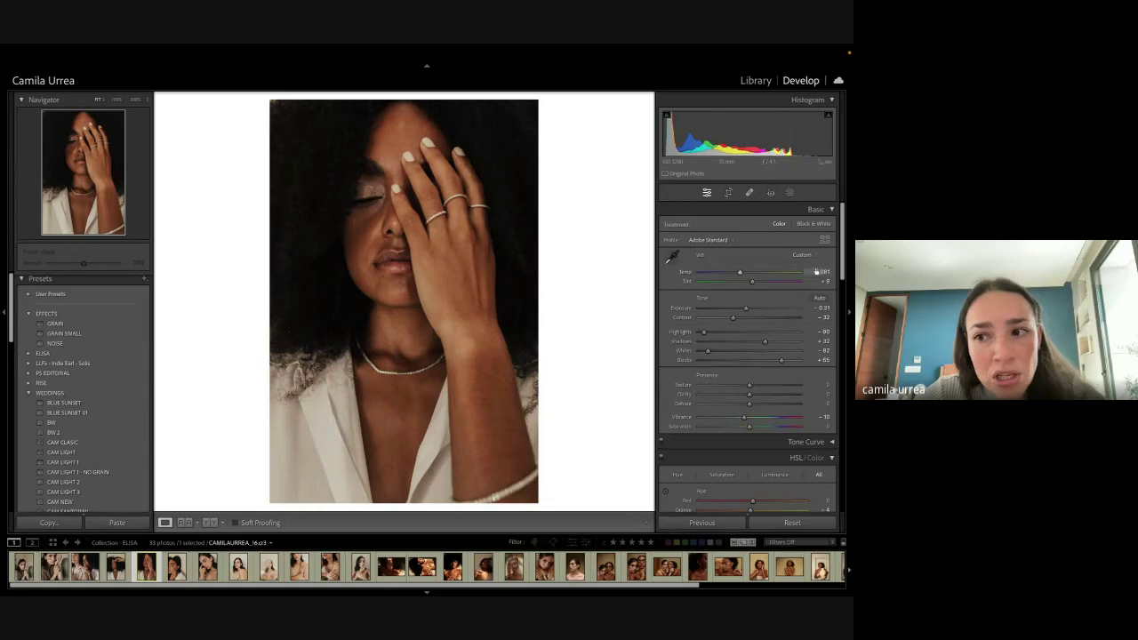
drag(813, 272, 818, 272)
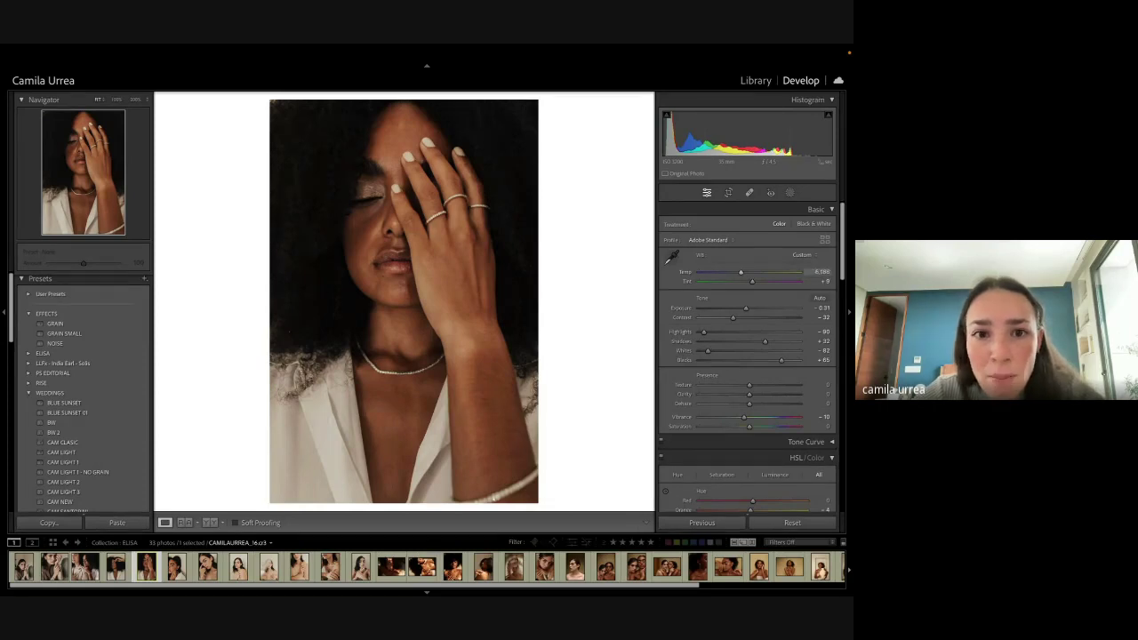
click(817, 272)
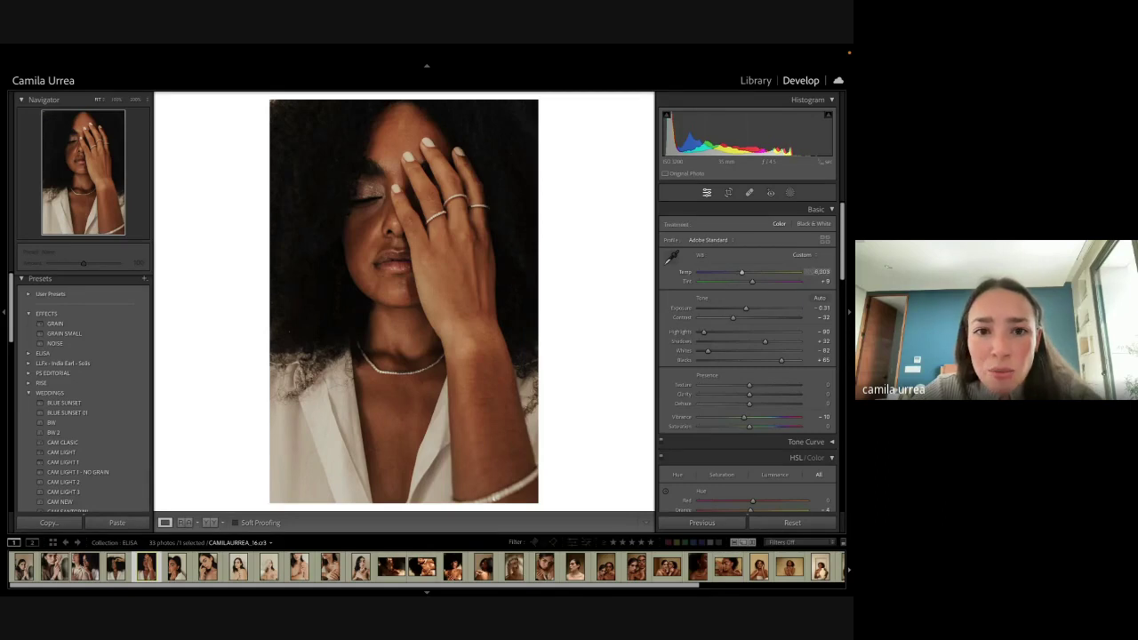
Step: Check the warmer portrait against its original and set the white balance tint to +6
key(backslash)
key(backslash)
key(backslash)
key(backslash)
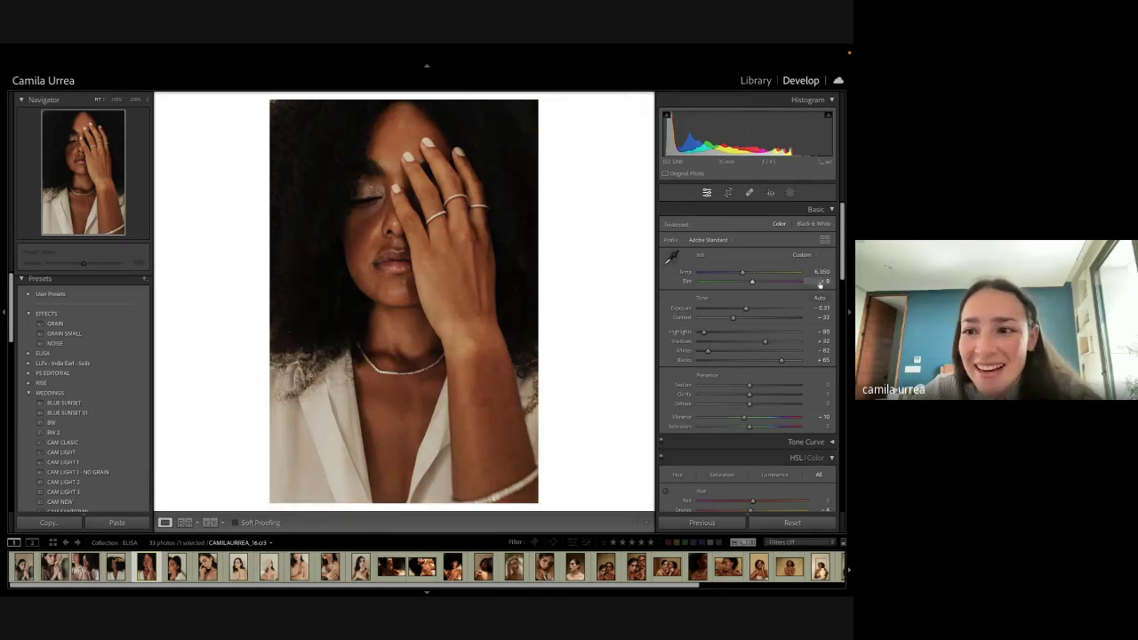
drag(821, 283, 814, 284)
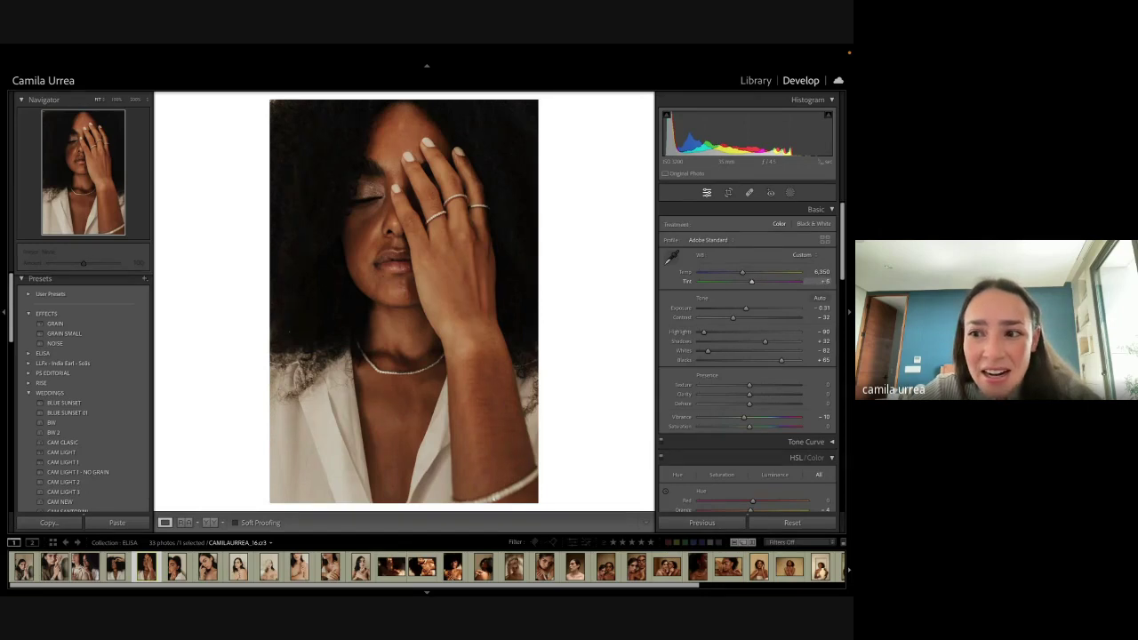
Step: Nudge the Color Grading tints of the shadows, midtones and highlights toward warm orange-yellow and compare the portrait with its original
scroll(780, 360, down, 3)
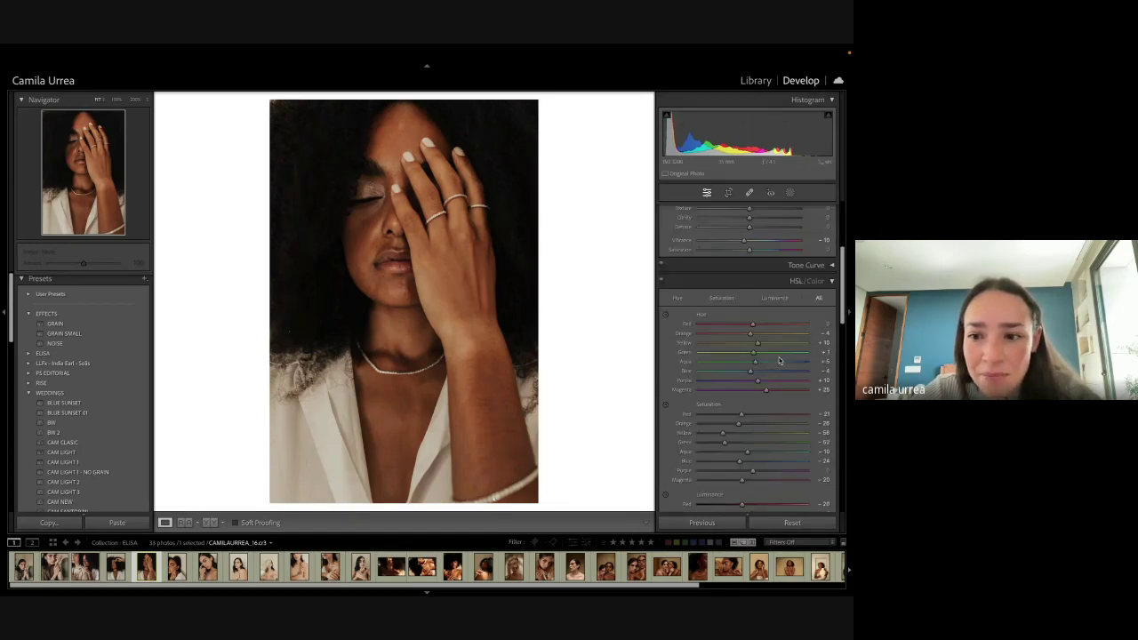
scroll(780, 360, down, 5)
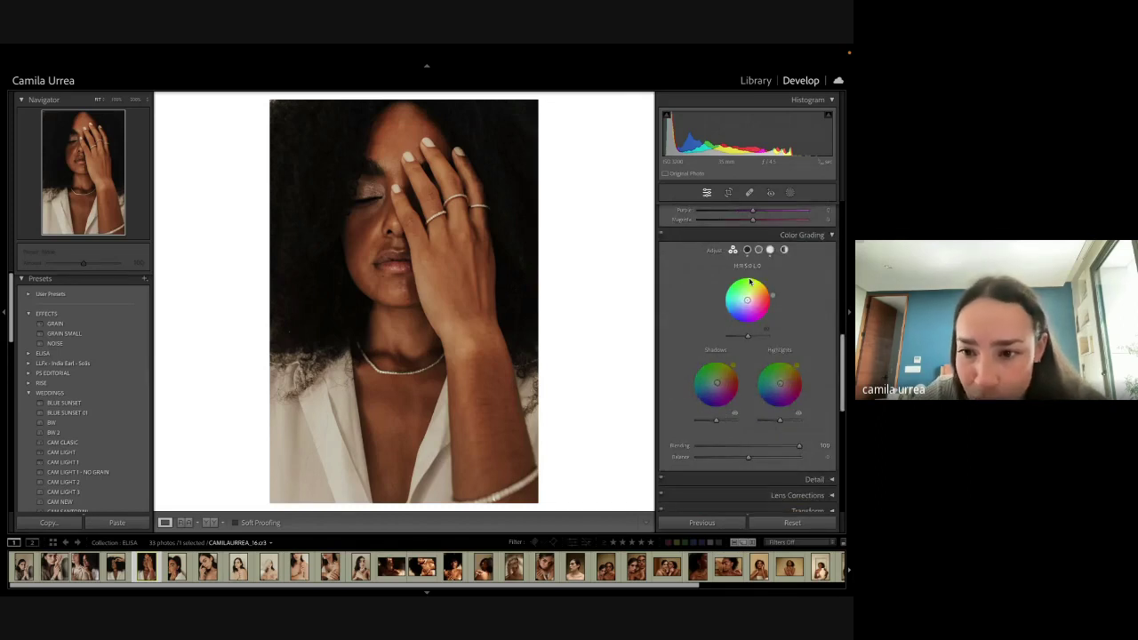
drag(717, 384, 718, 382)
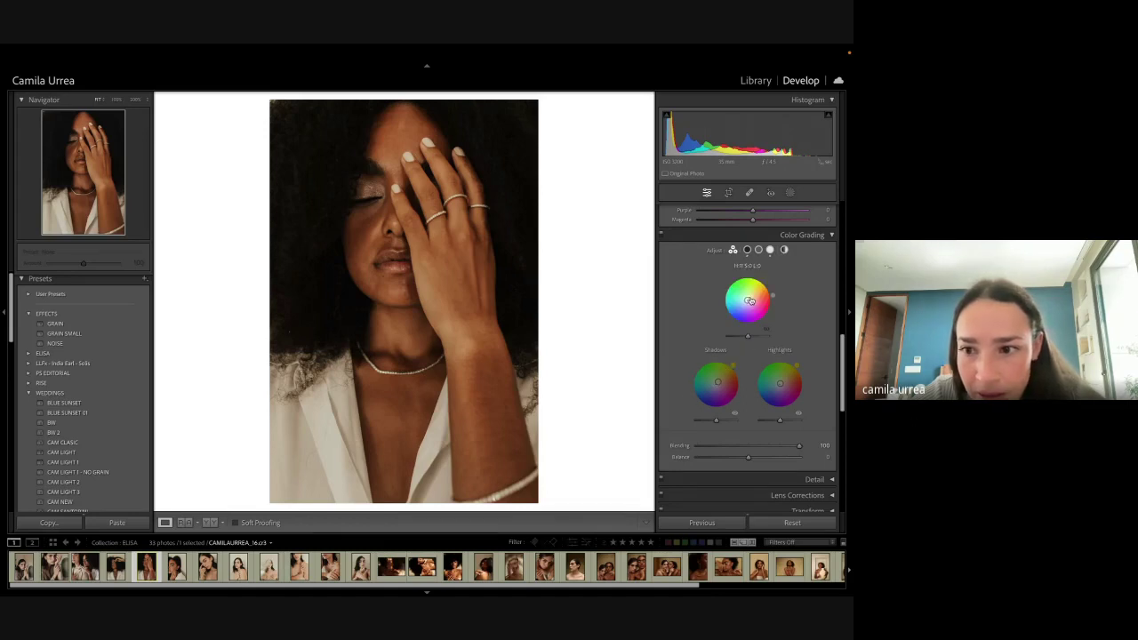
drag(747, 301, 749, 300)
drag(779, 383, 781, 382)
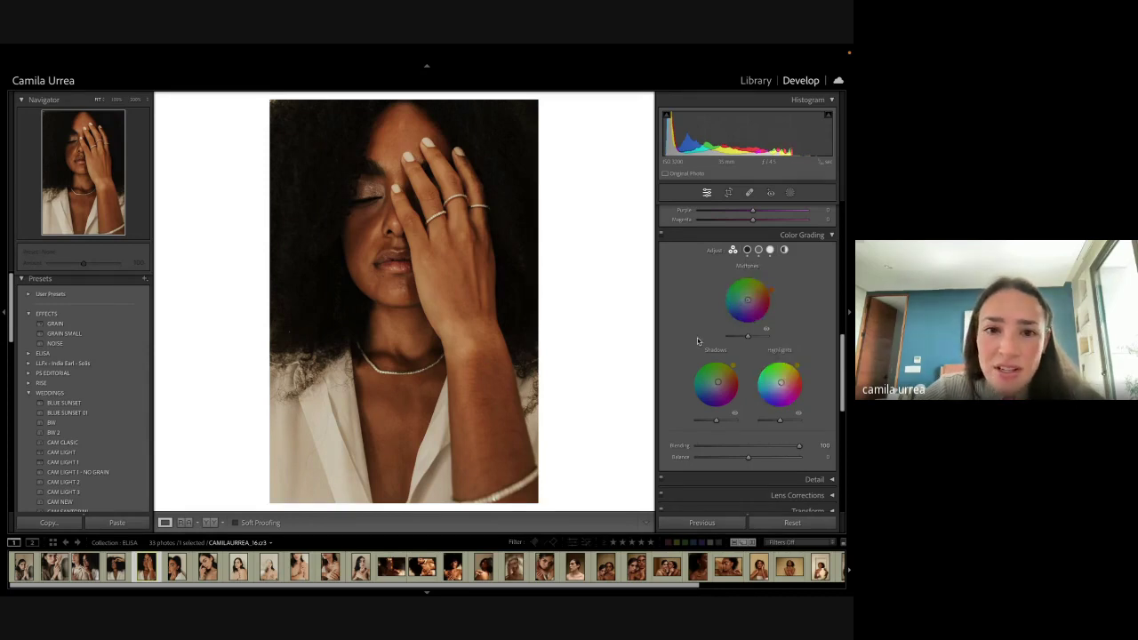
key(backslash)
key(backslash)
key(backslash)
key(backslash)
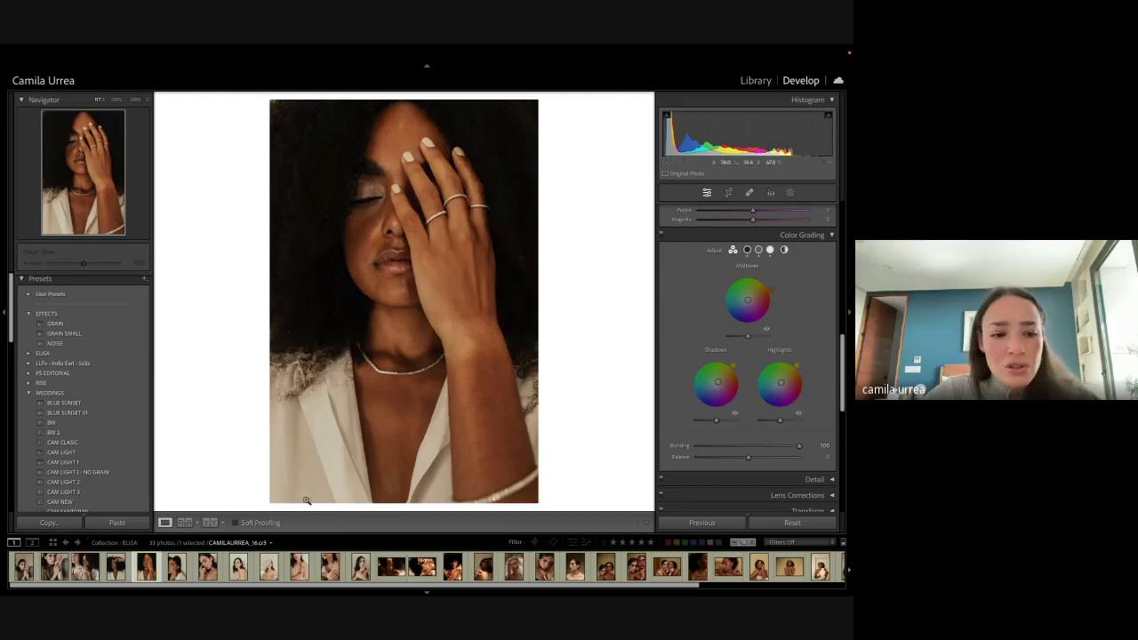
Step: Create a virtual copy of the hand-over-face portrait and apply the develop settings copied from the first photo in the filmstrip
right_click(138, 567)
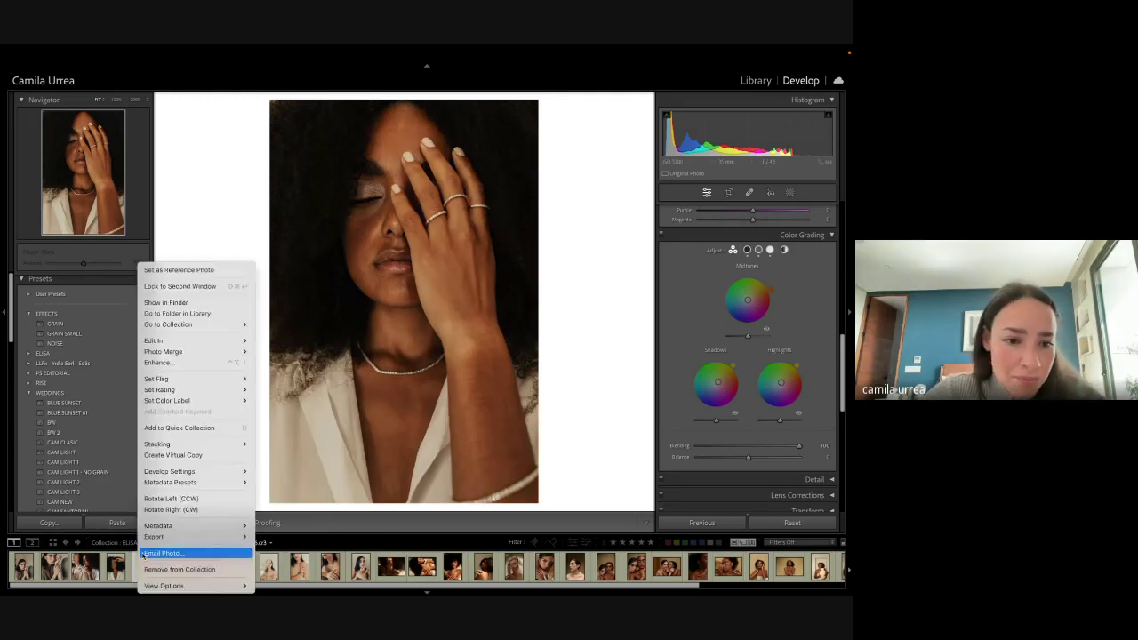
click(158, 457)
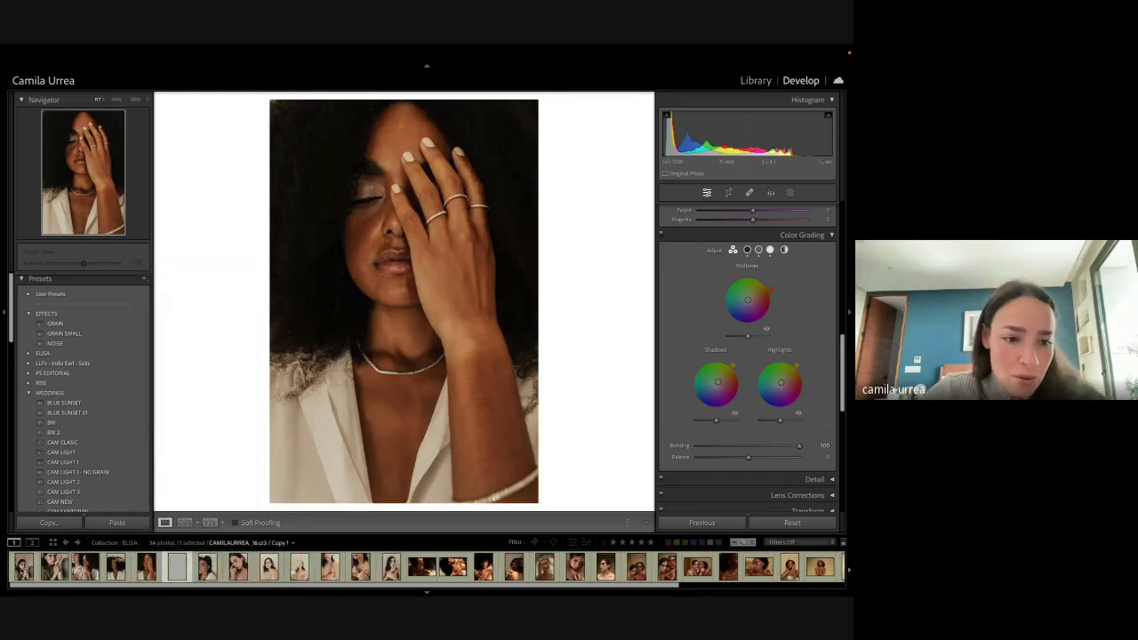
click(24, 566)
key(super+shift+c)
key(Return)
key(Right)
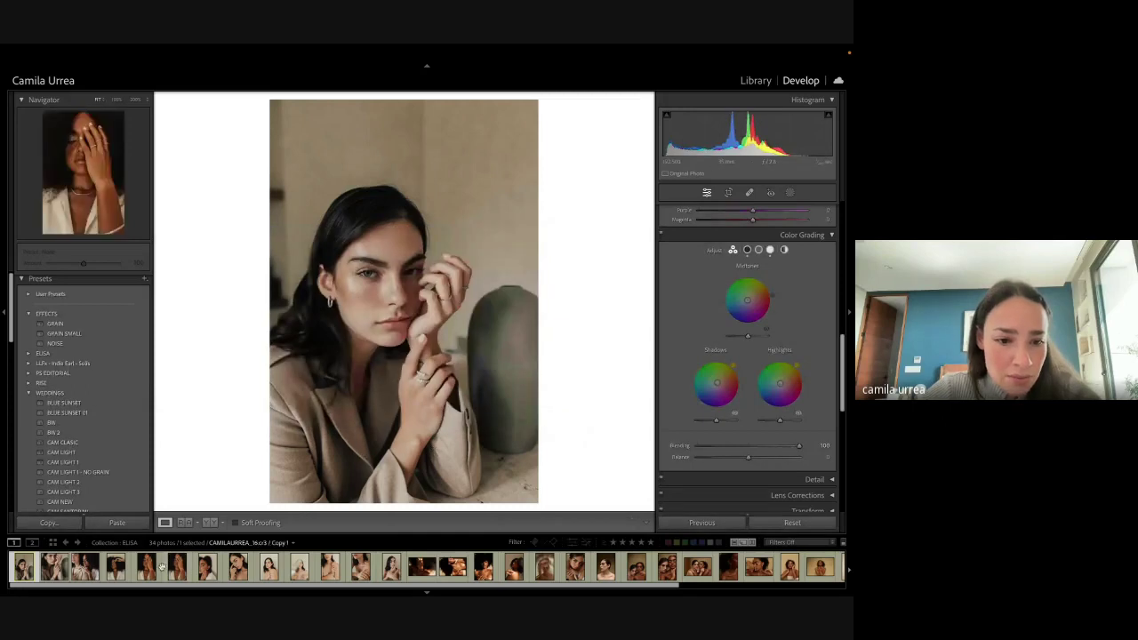
key(ctrl+shift+v)
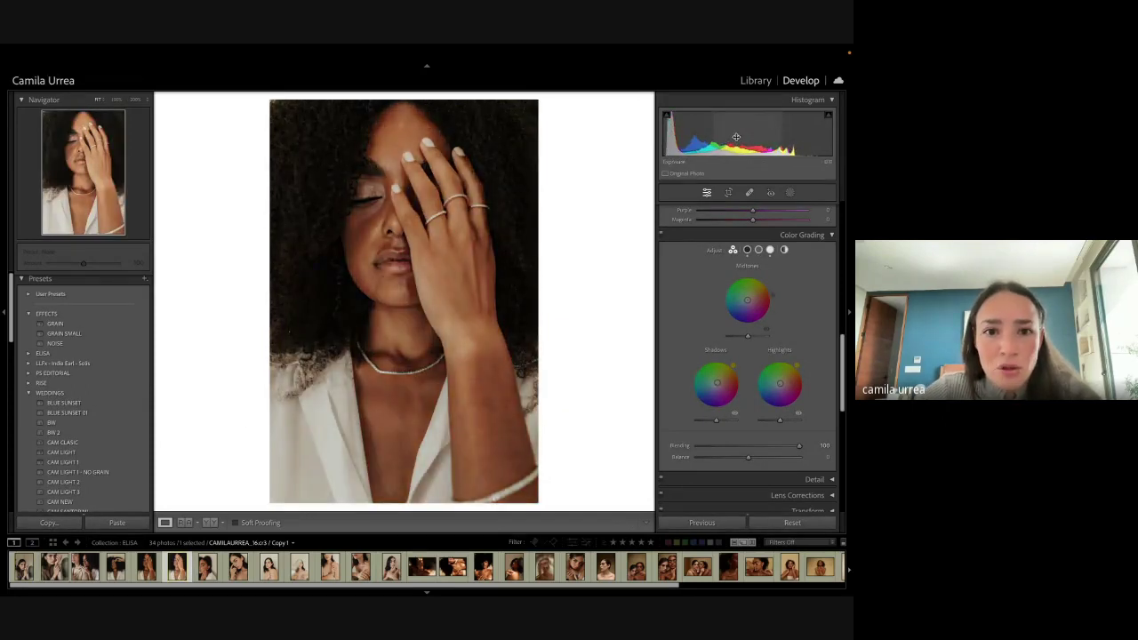
Step: View the virtual copy full screen and remove it
key(f)
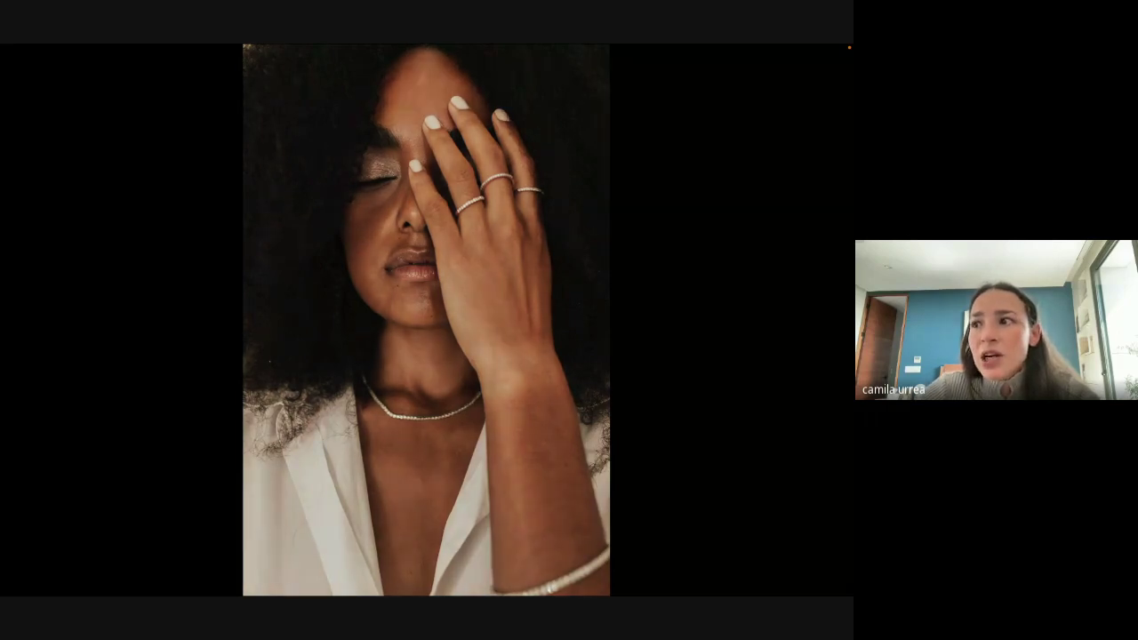
key(f)
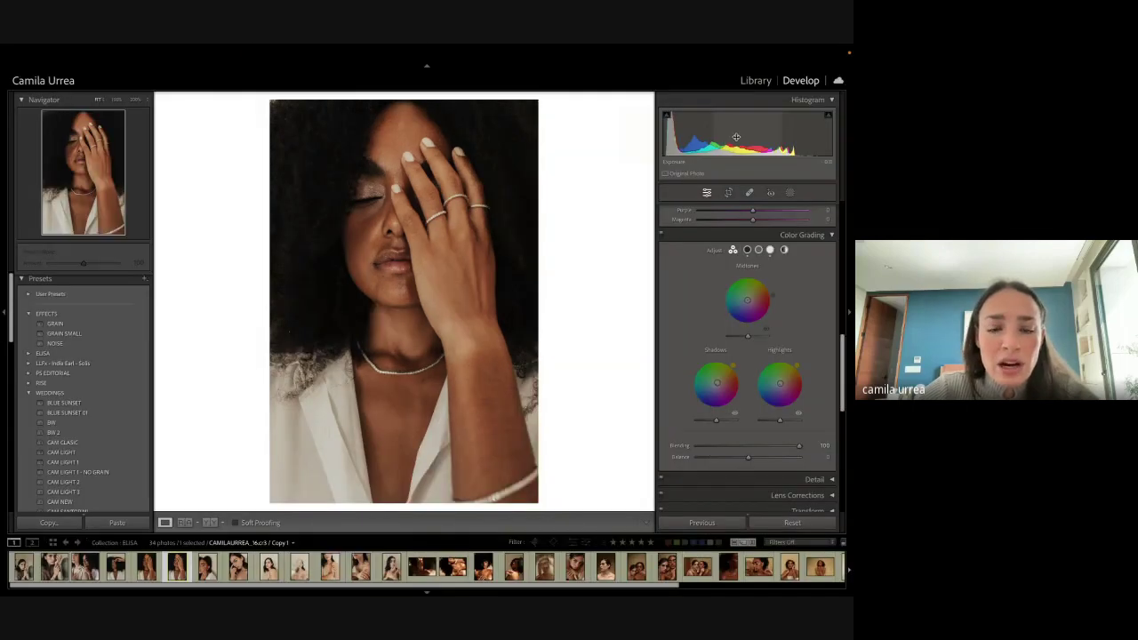
key(BackSpace)
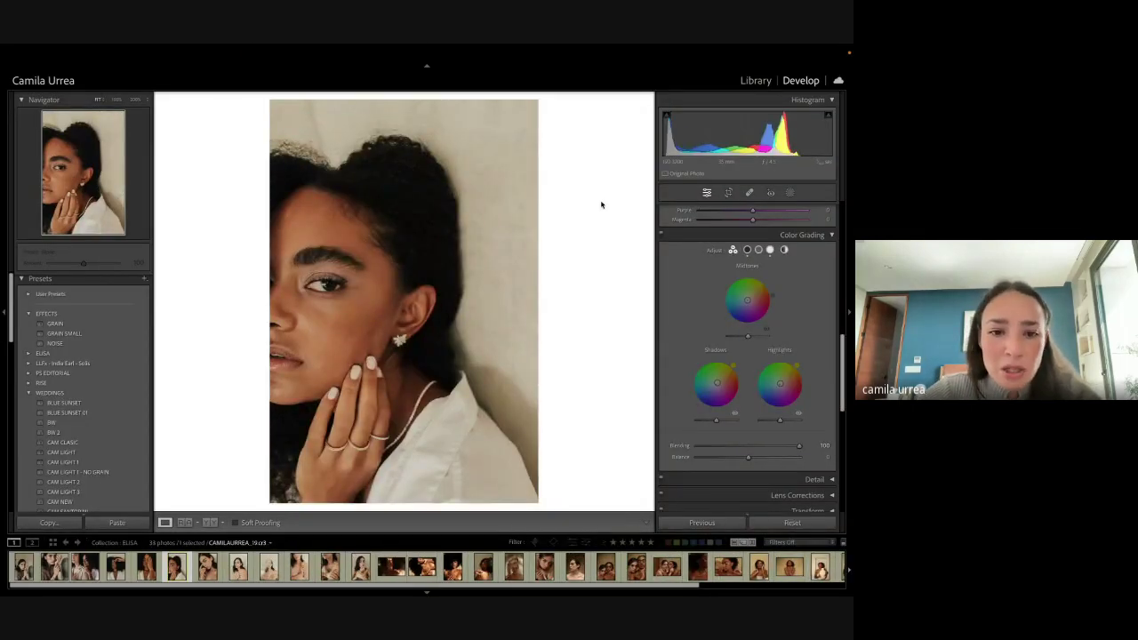
Step: Return to the hand-over-face portrait and examine the skin around the wrist close up
key(Left)
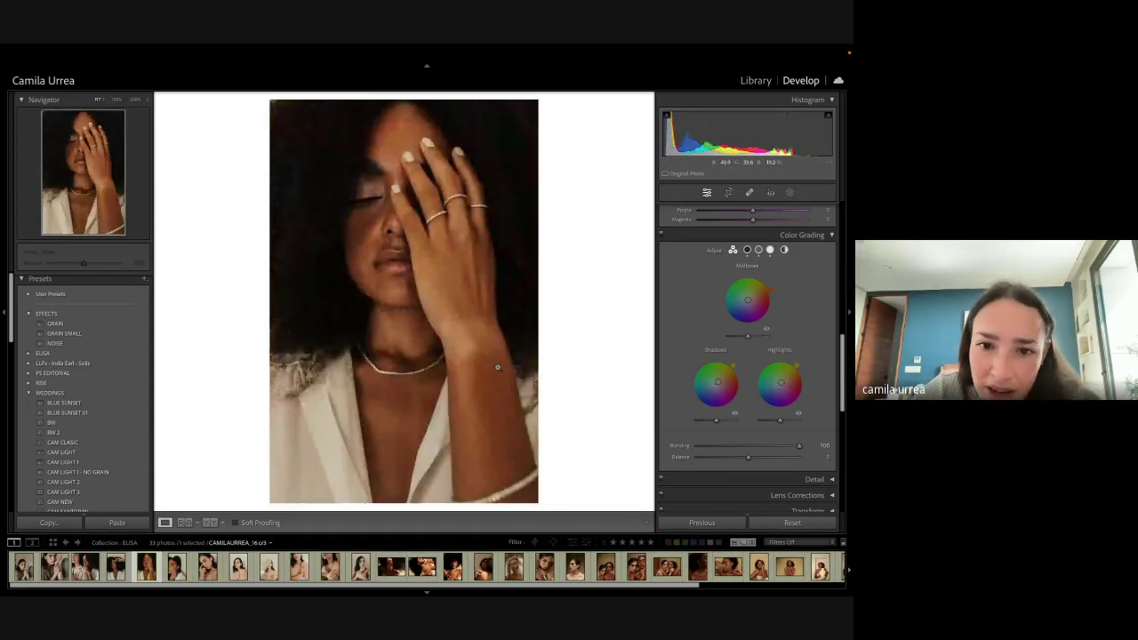
click(472, 332)
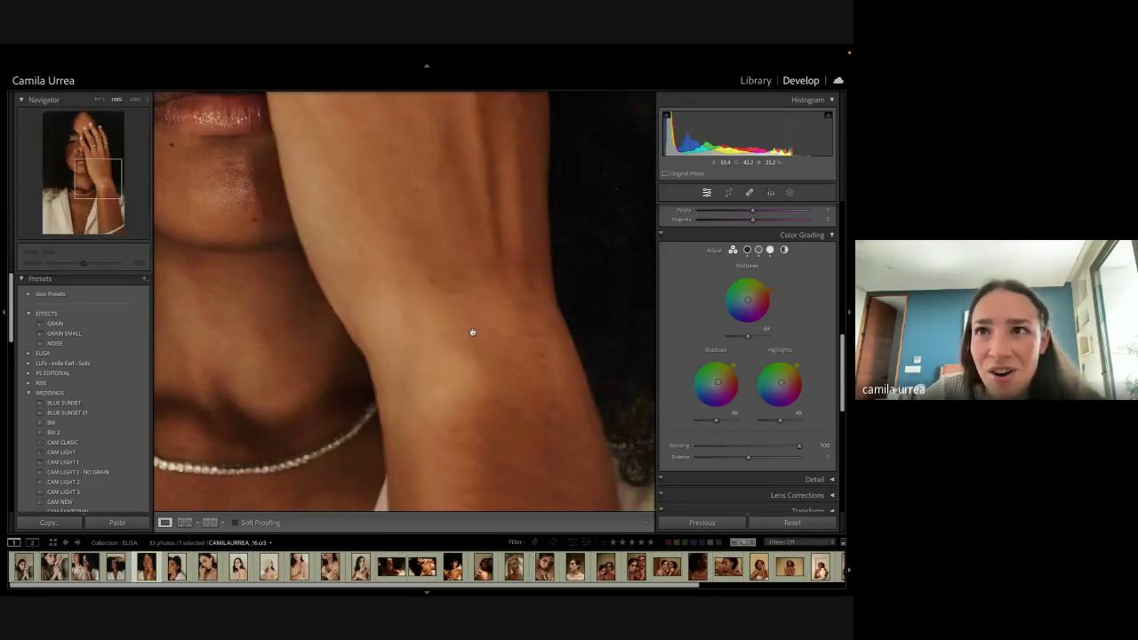
click(472, 332)
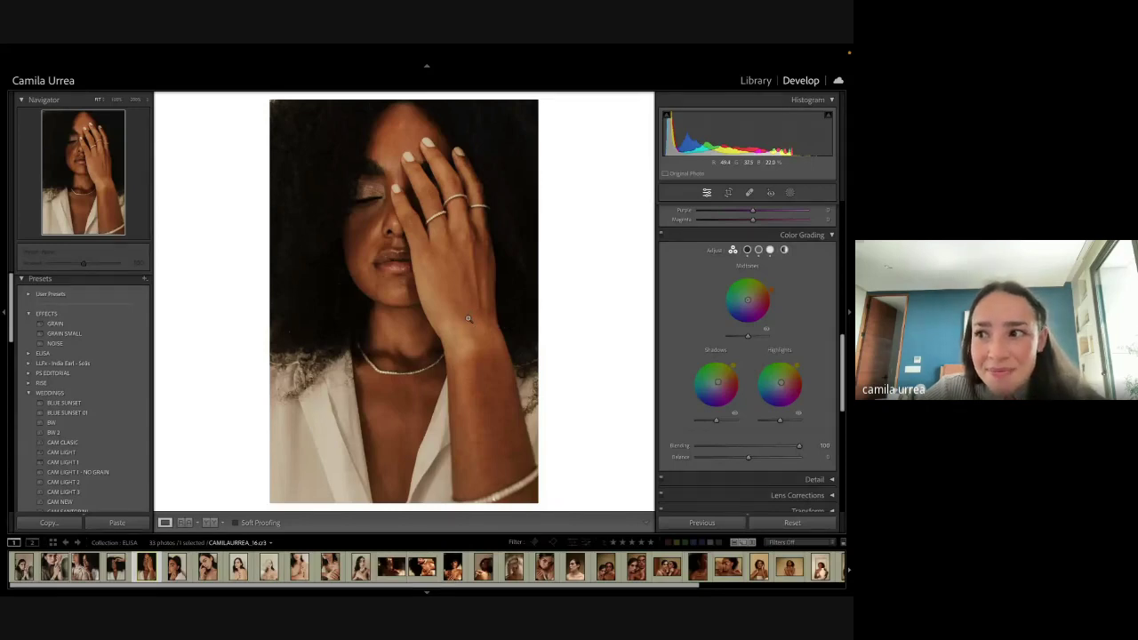
key(F2)
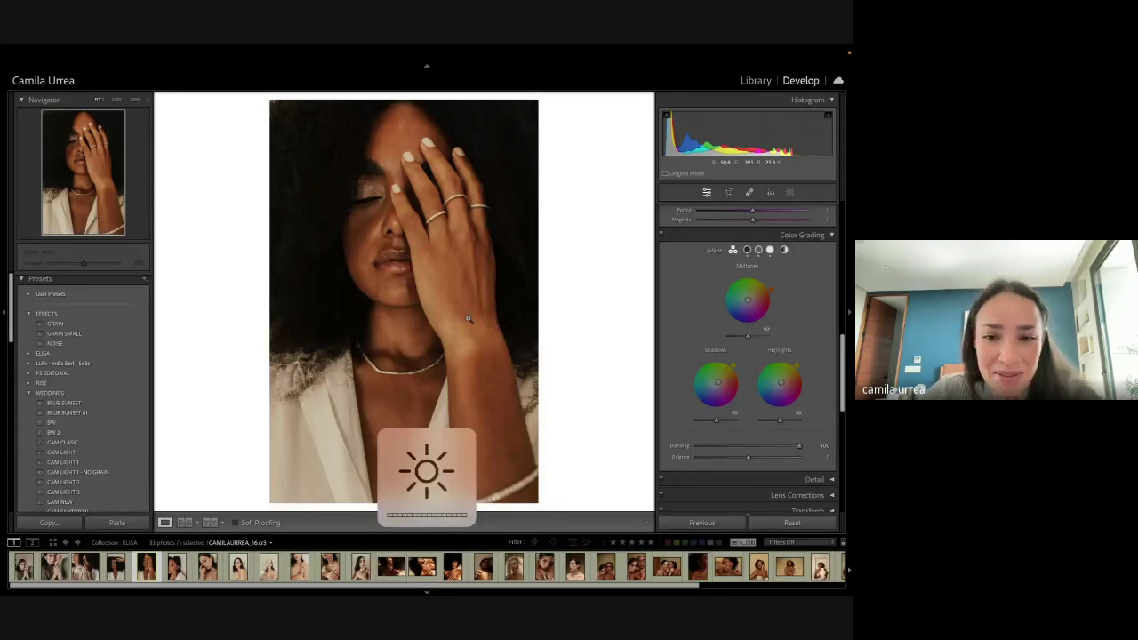
Step: Retouch the skin at the wrist crease with the Heal brush at size 80
click(750, 192)
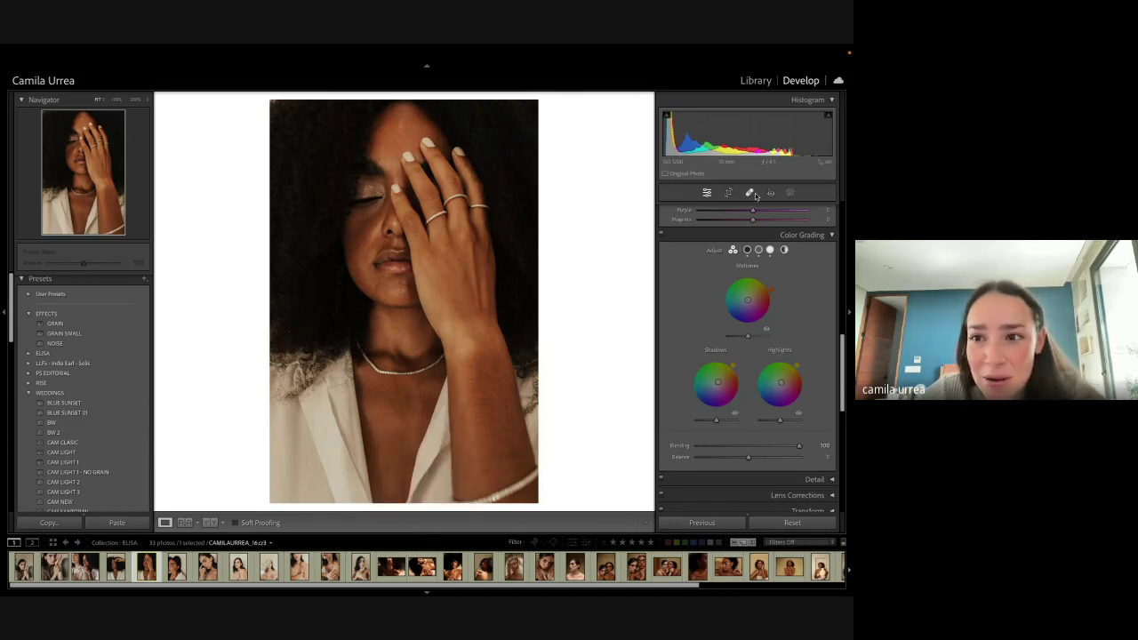
scroll(459, 336, up, 5)
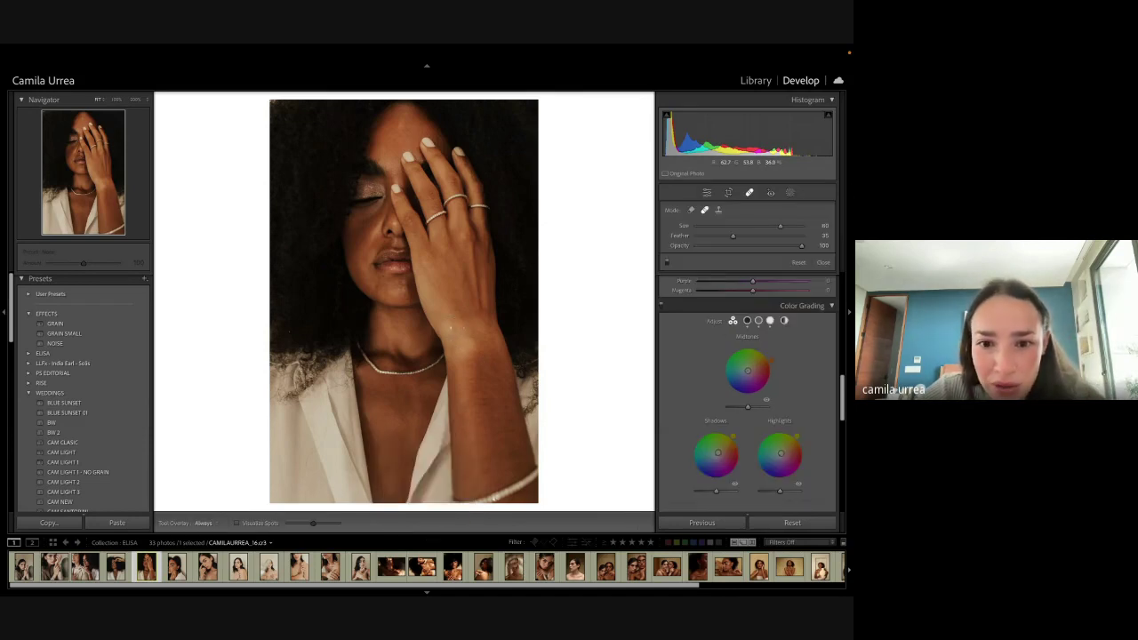
click(451, 329)
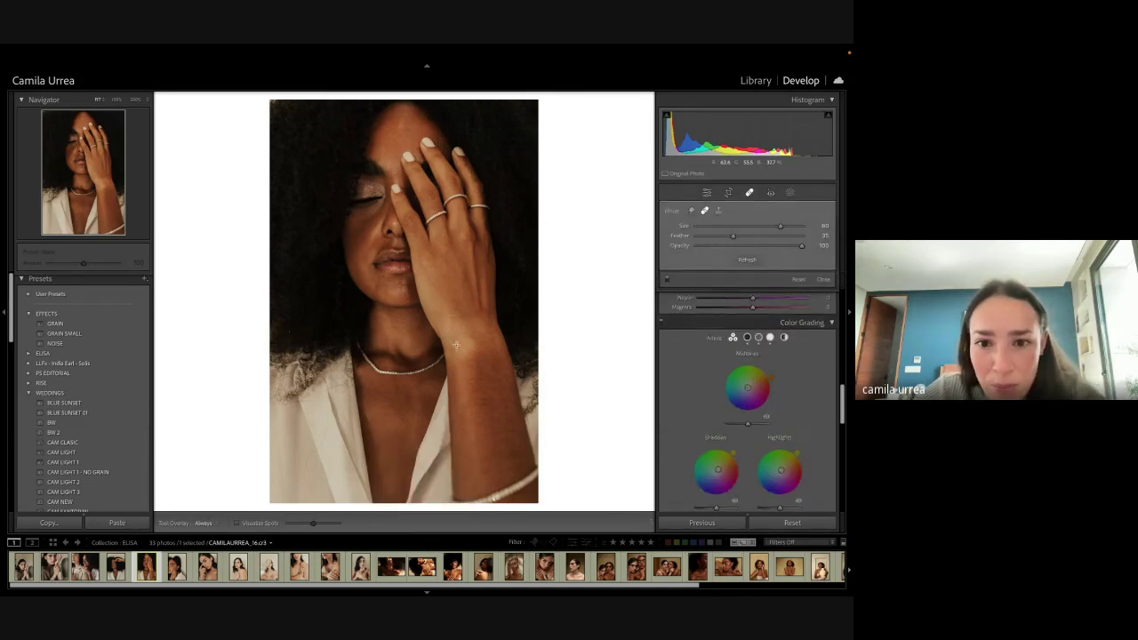
click(469, 337)
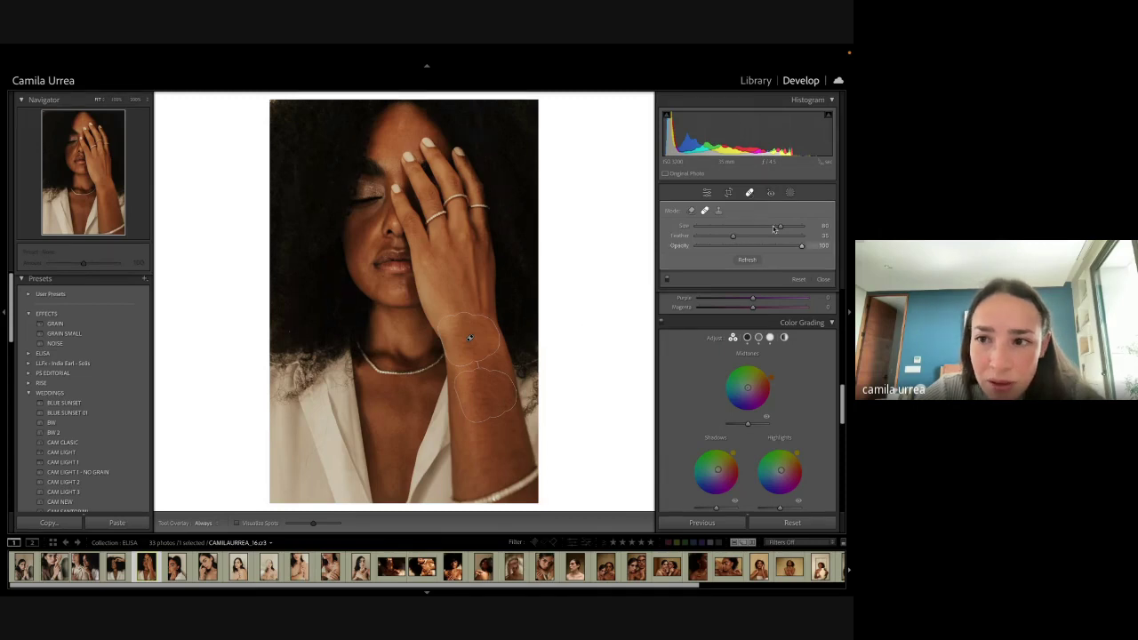
click(749, 195)
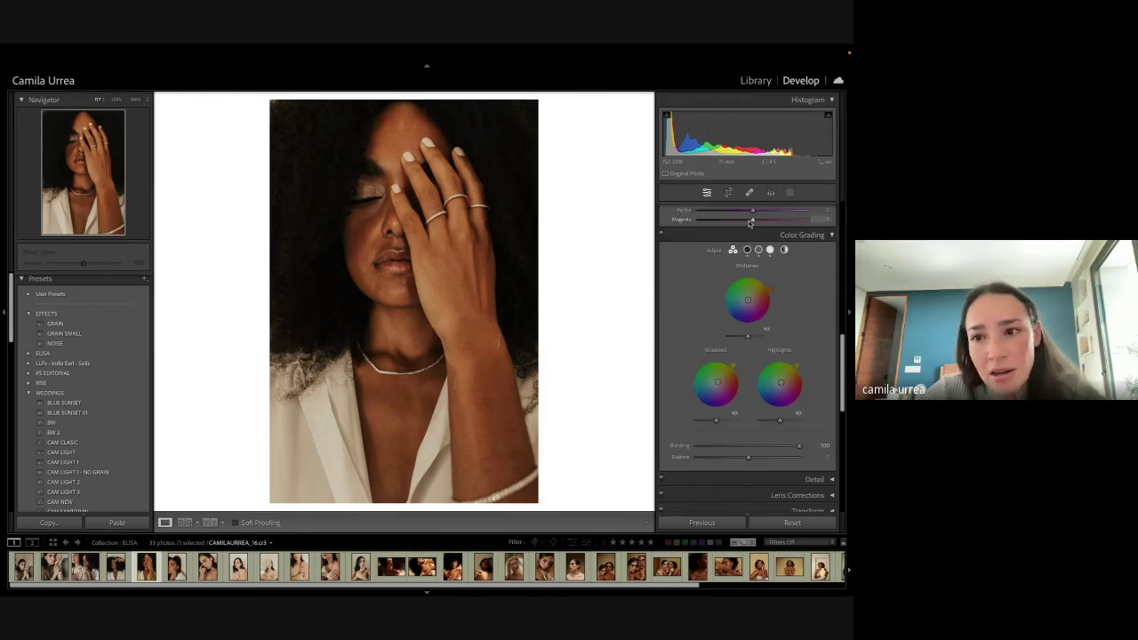
Step: Paint another retouching stroke across the wrist just below the first with brush size 77 and switch it to Clone mode
click(750, 194)
scroll(480, 360, down, 1)
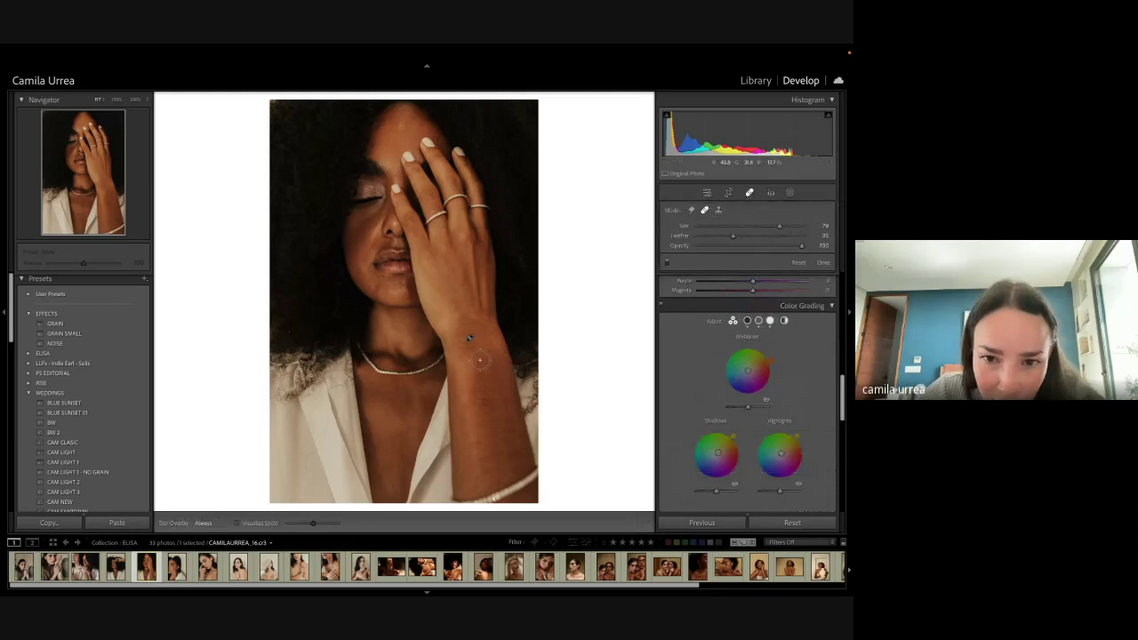
scroll(458, 364, down, 1)
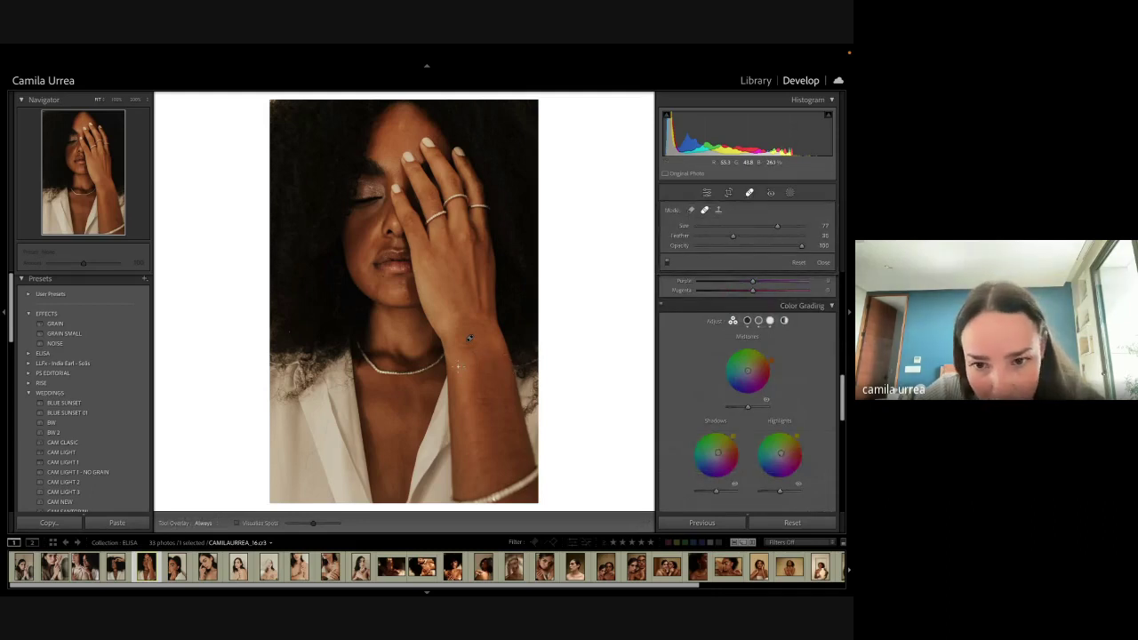
drag(458, 367, 489, 352)
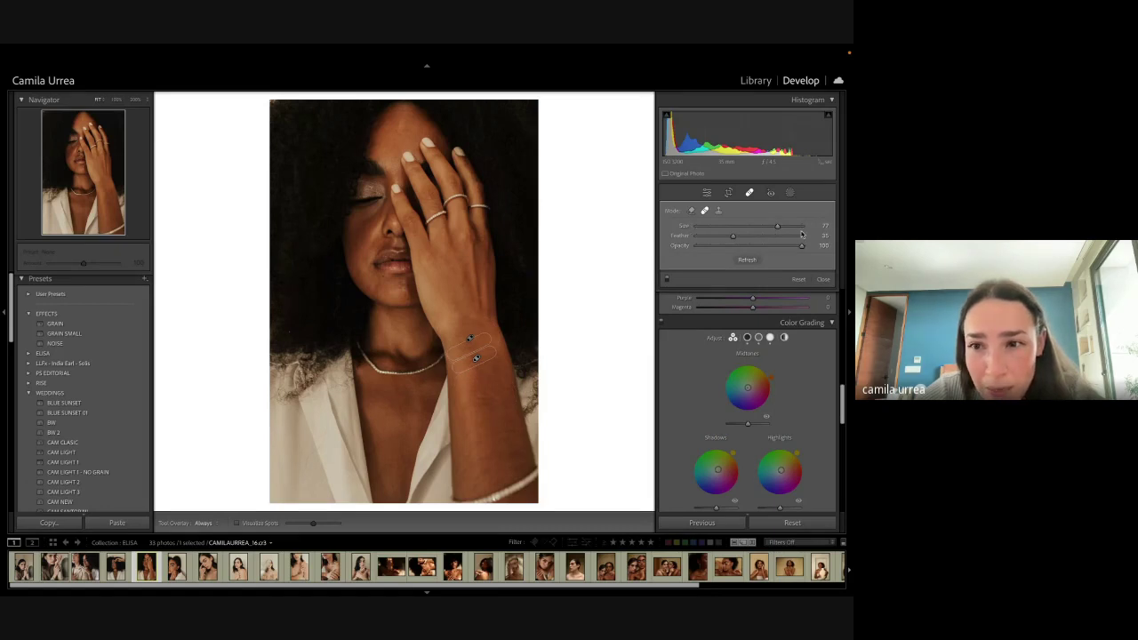
click(718, 211)
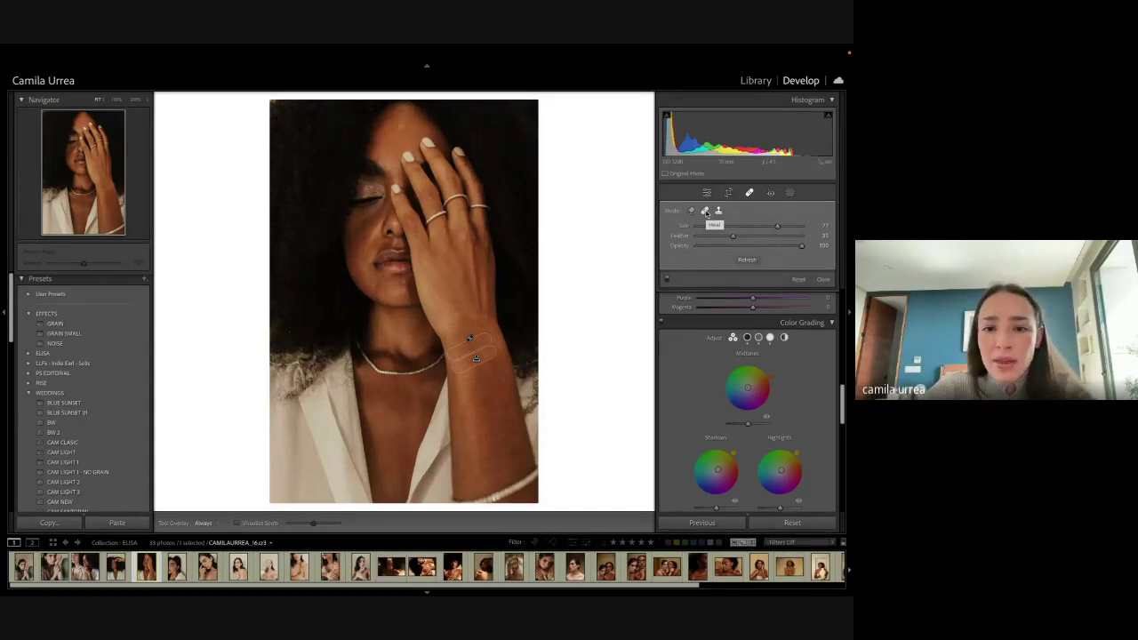
click(748, 192)
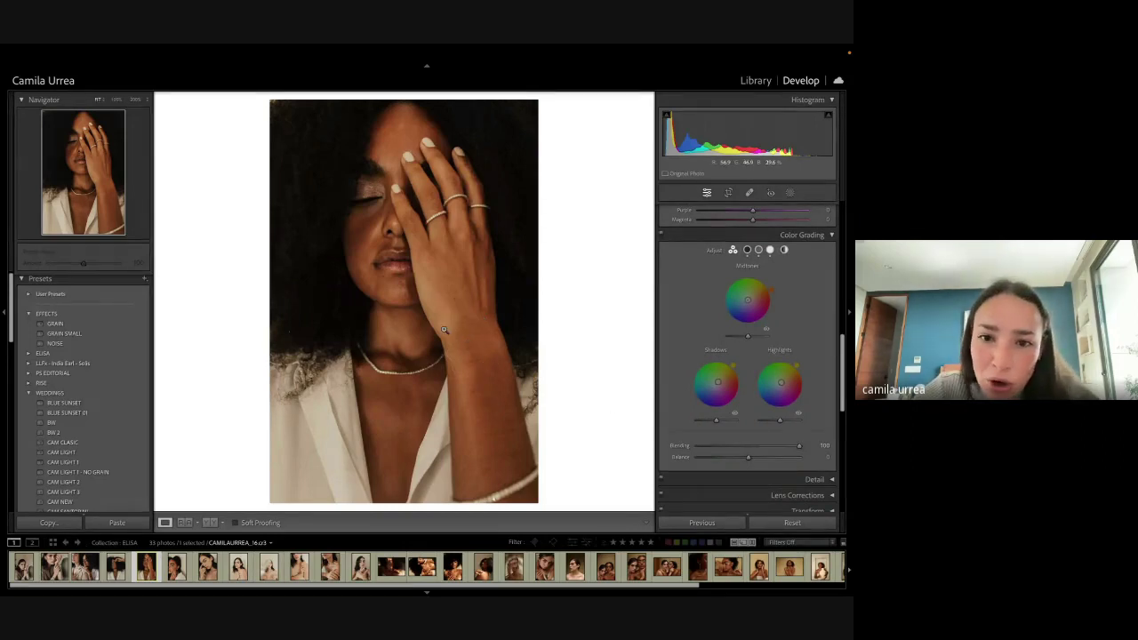
Step: Check the two retouching strokes on the wrist by viewing the photo with and without the Heal overlays
click(750, 193)
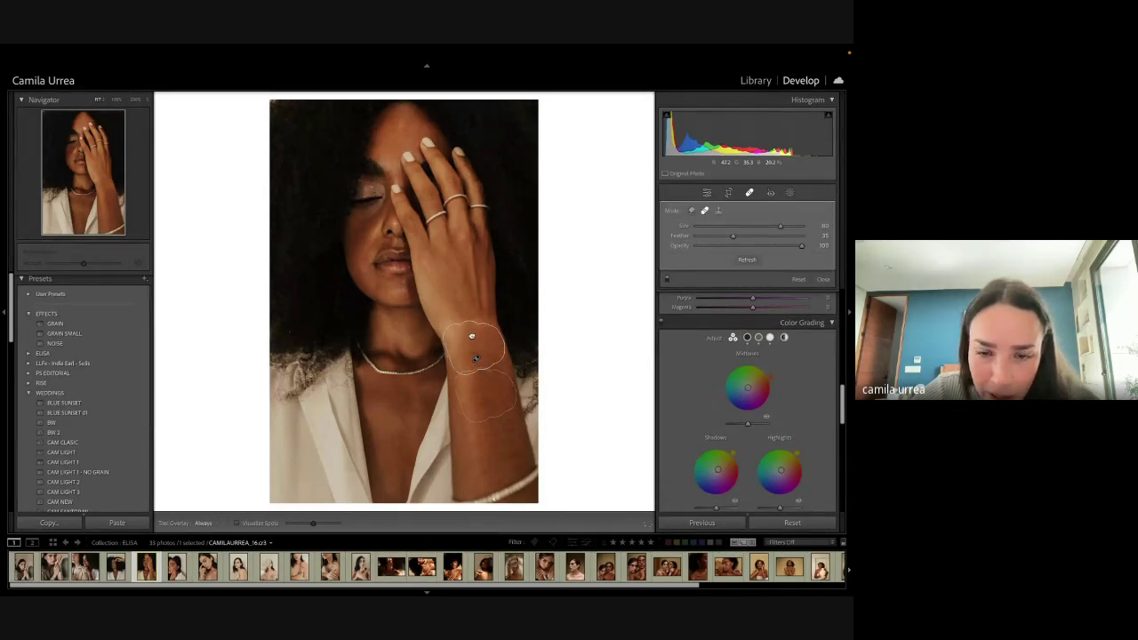
click(749, 193)
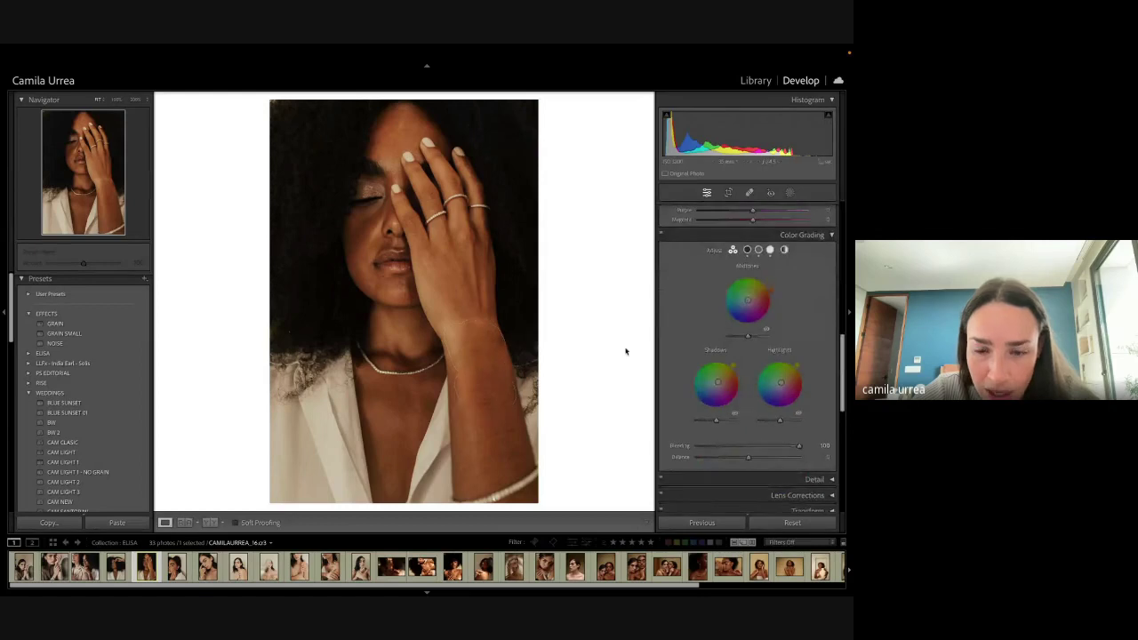
key(q)
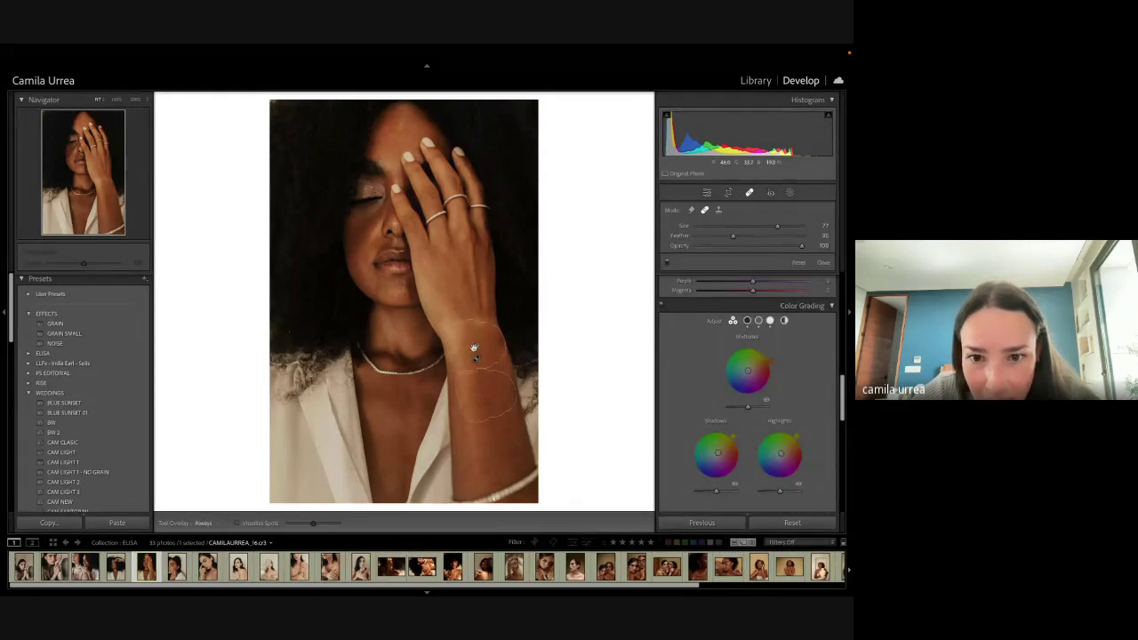
click(473, 350)
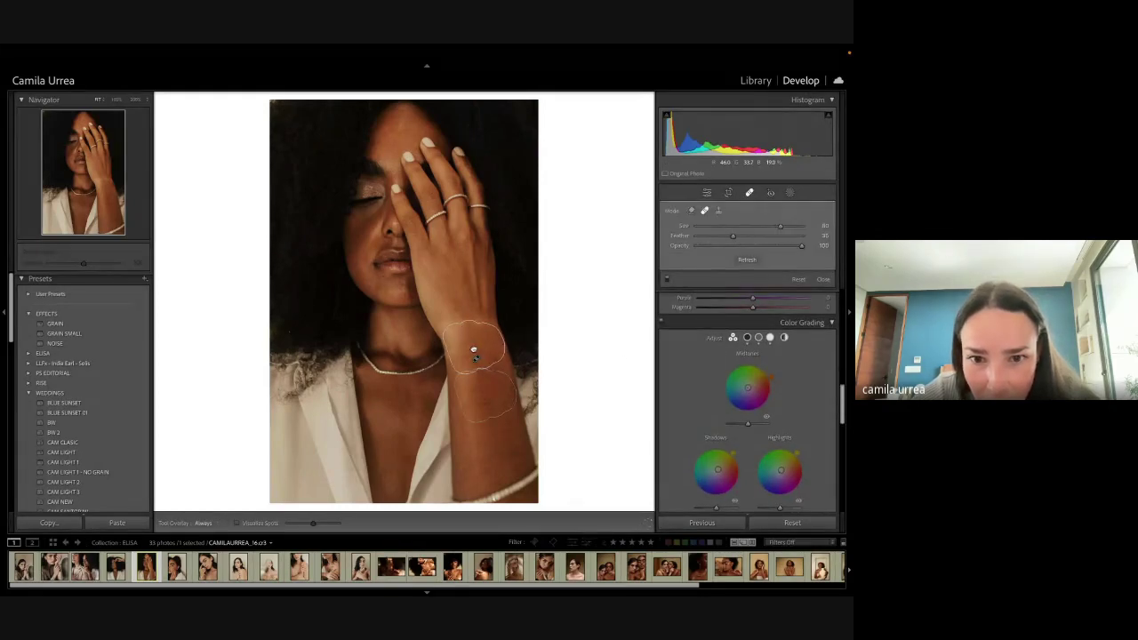
click(751, 193)
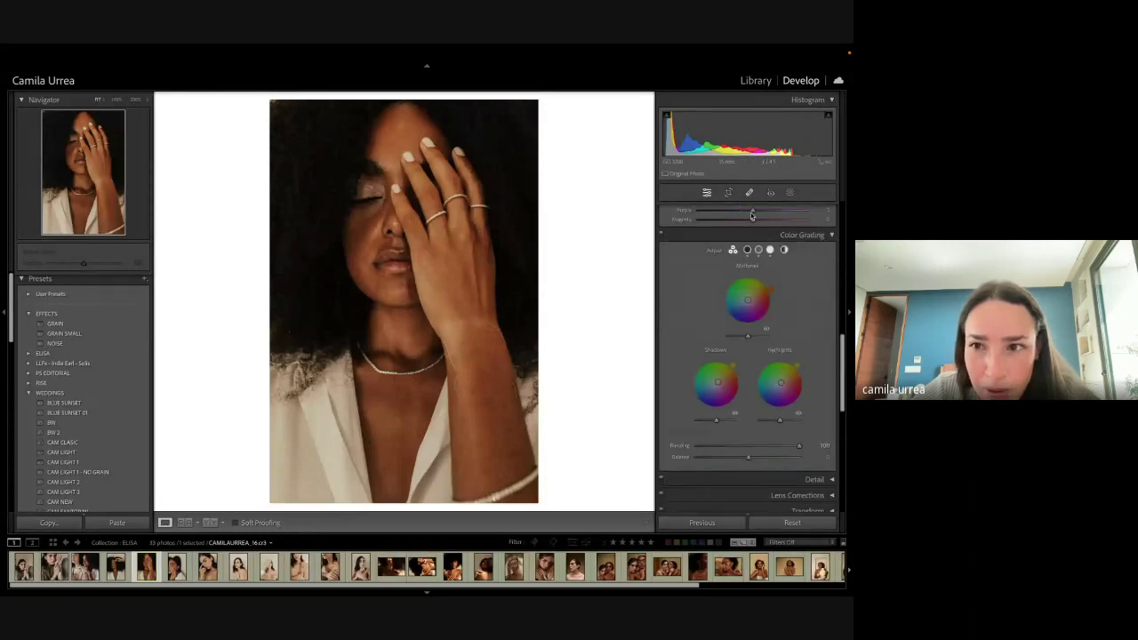
click(751, 193)
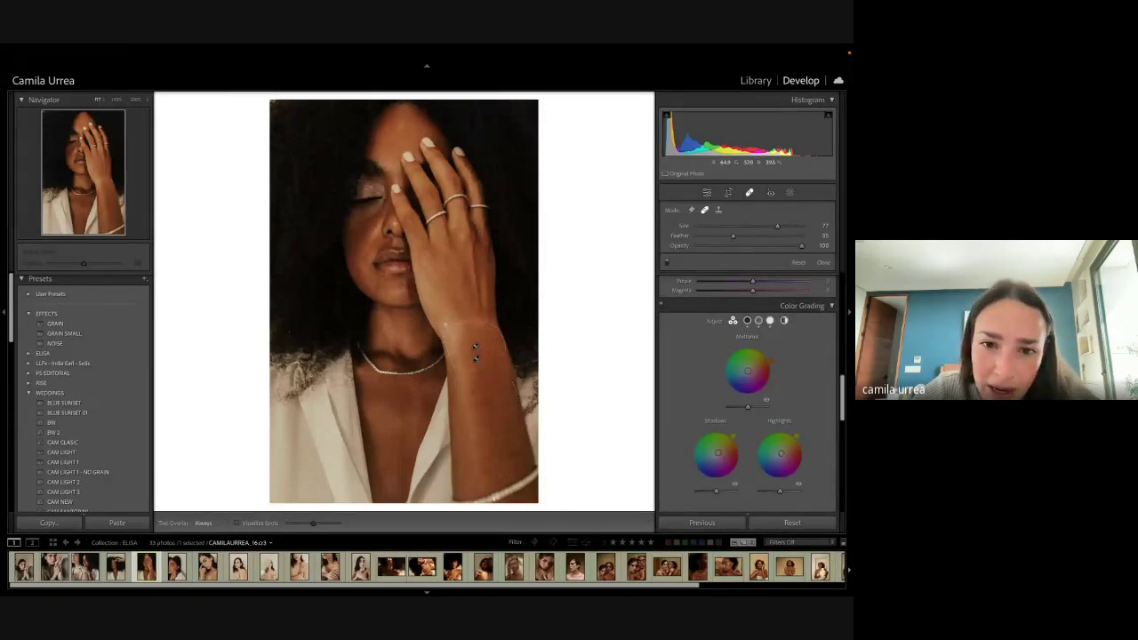
Step: Paint a brush mask across the wrist crease with brush size 6 and set its exposure to -0.48
click(792, 194)
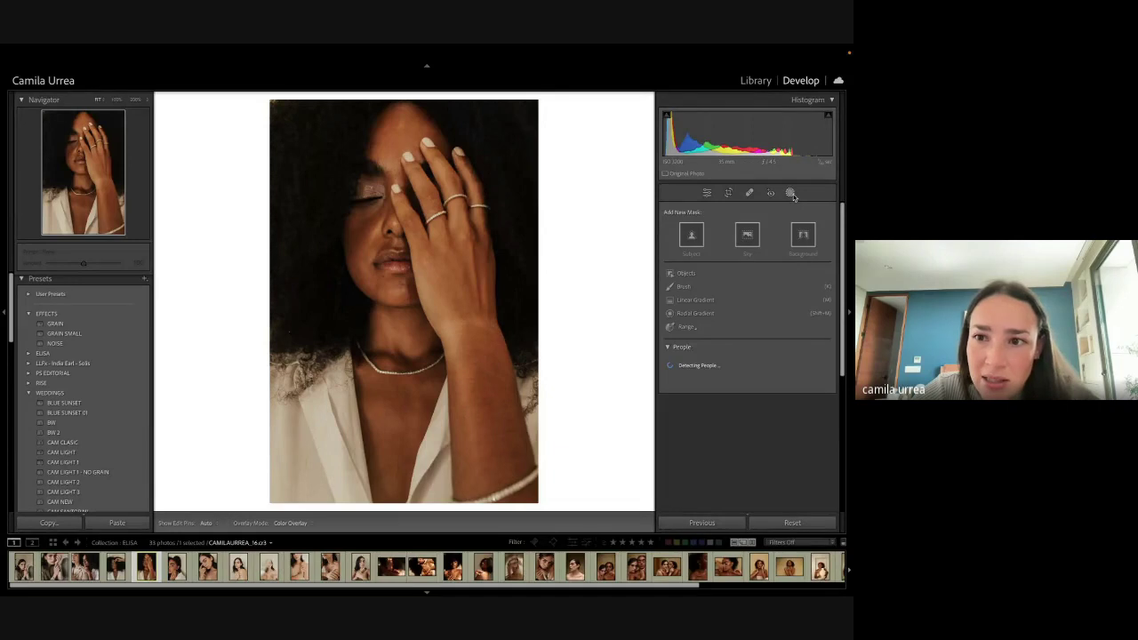
click(679, 289)
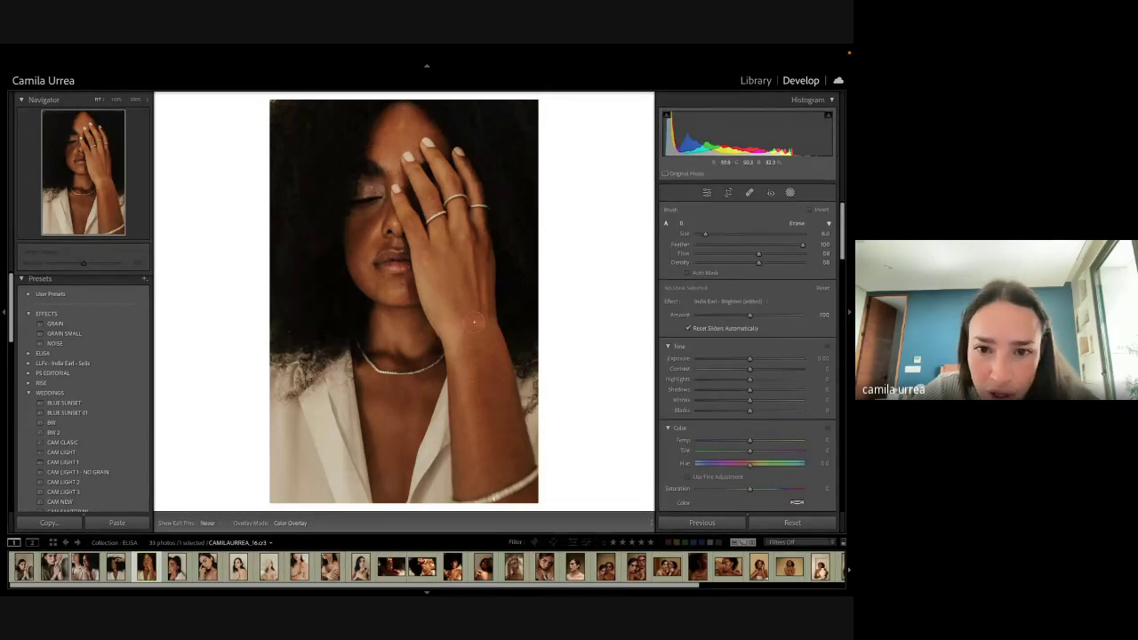
drag(449, 334, 487, 324)
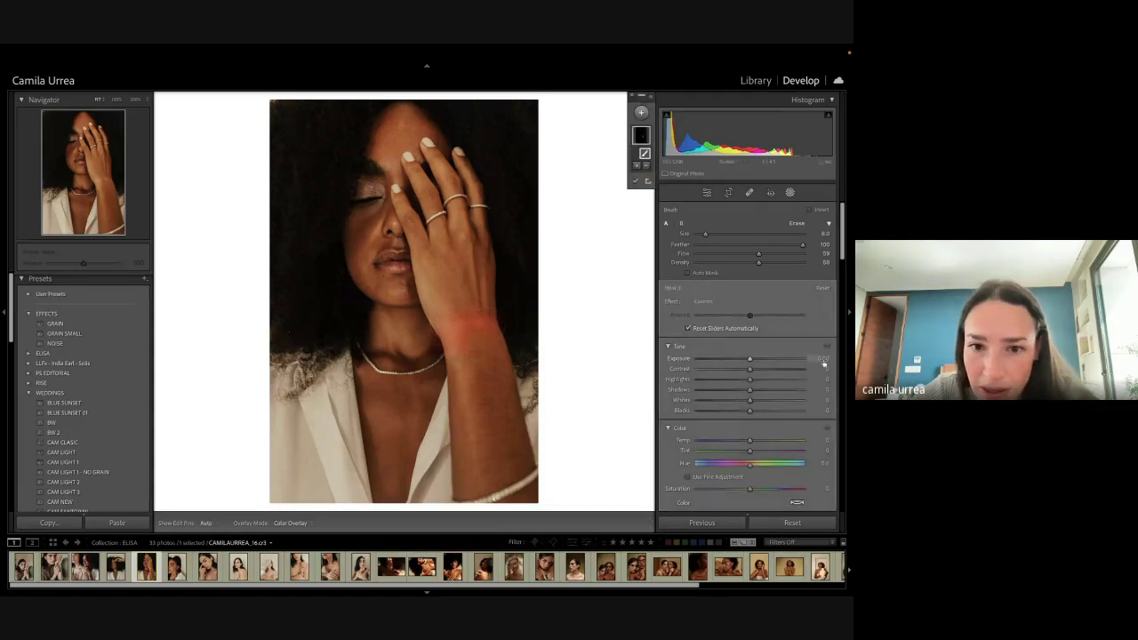
drag(822, 359, 814, 359)
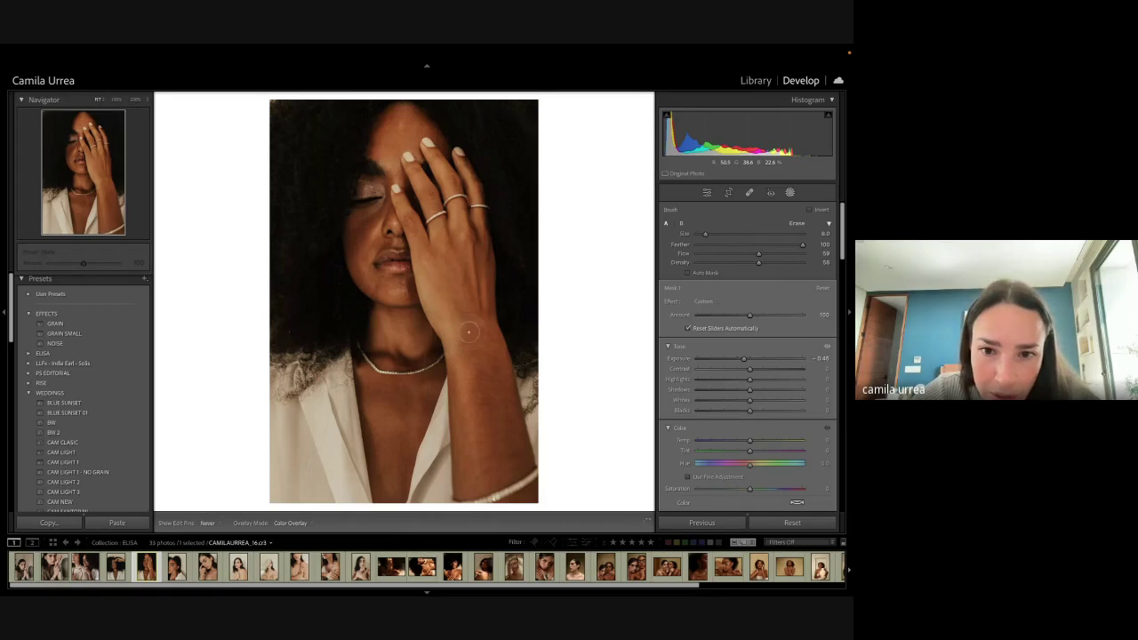
click(790, 192)
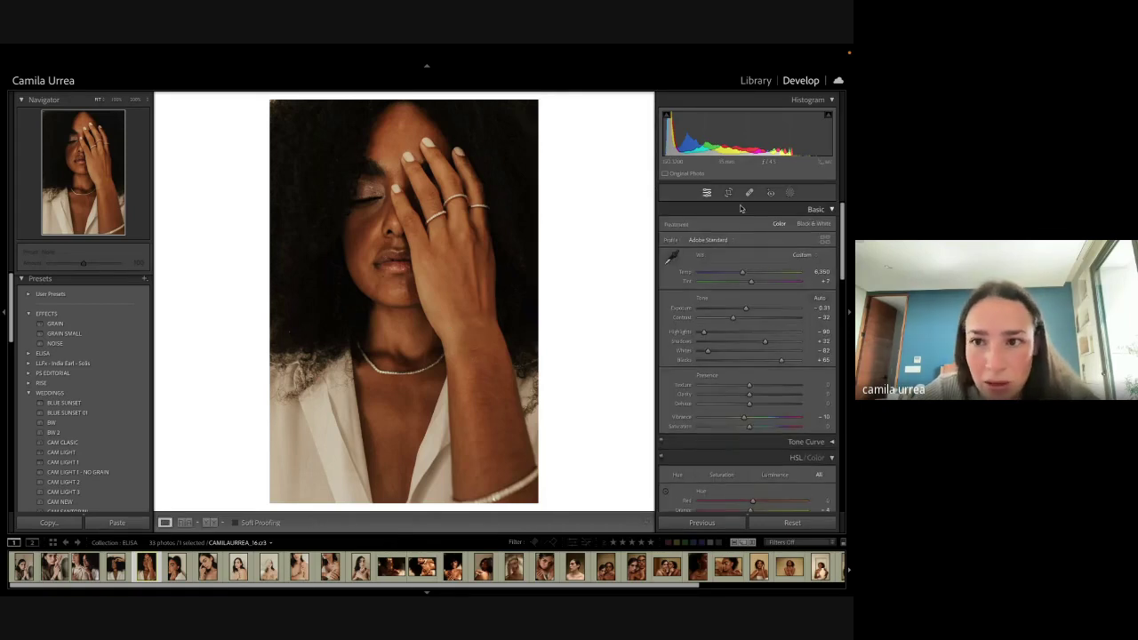
Step: Heal the remaining marks along the wrist crease with the Heal brush at size 77
click(750, 192)
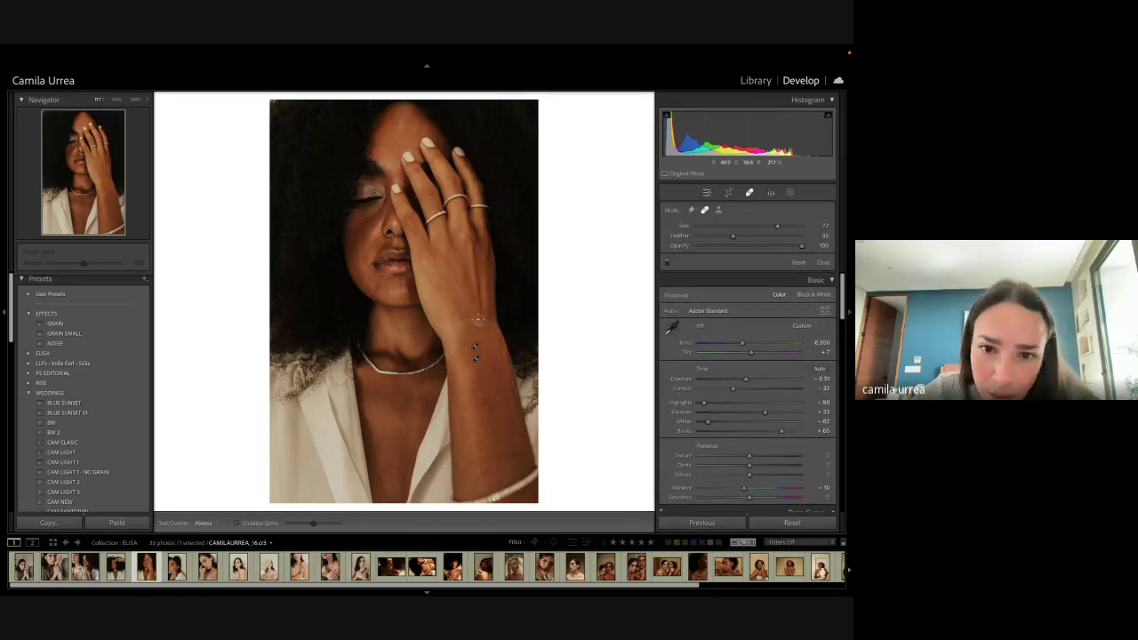
click(479, 318)
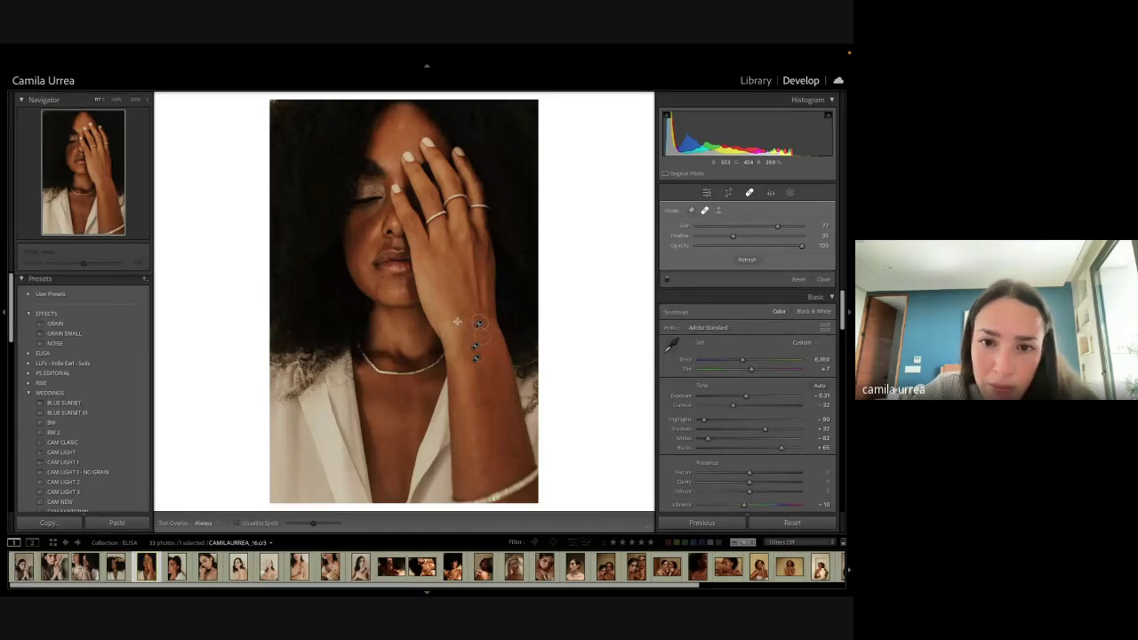
click(749, 195)
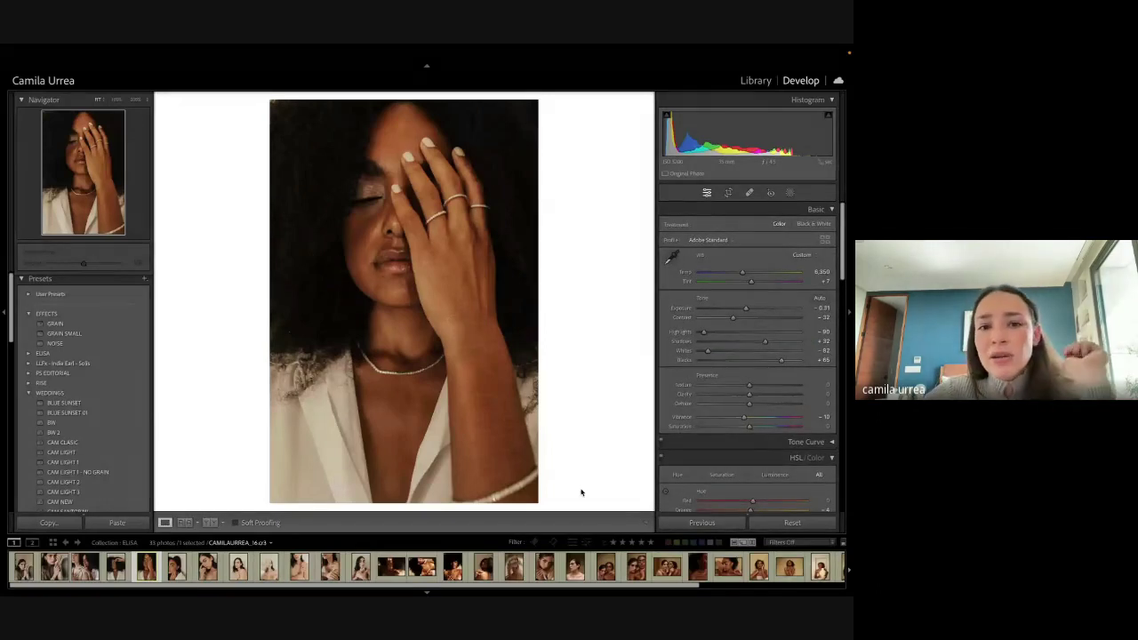
Step: Raise the photo's exposure to -0.21 and heal a spot on the forehead with brush size 77
key(Right)
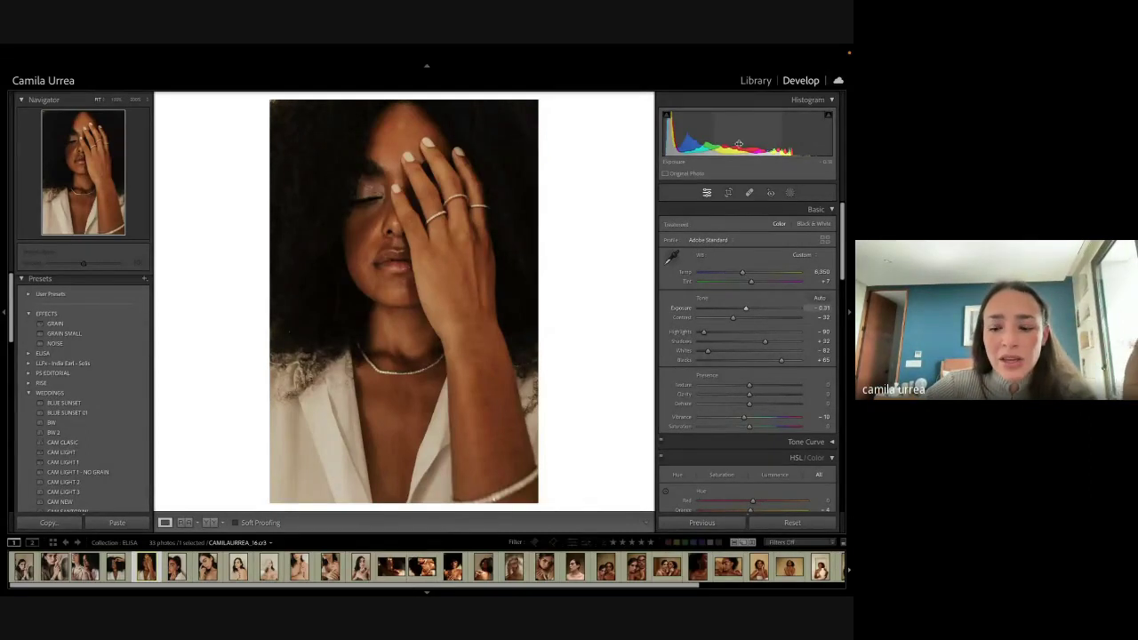
drag(739, 143, 741, 143)
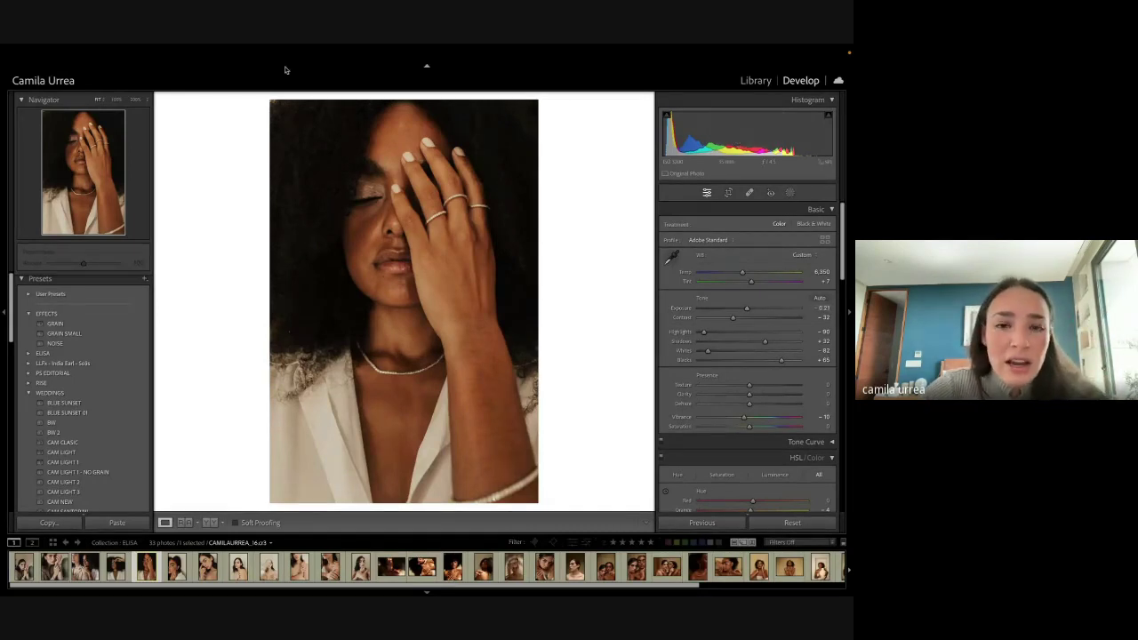
key(q)
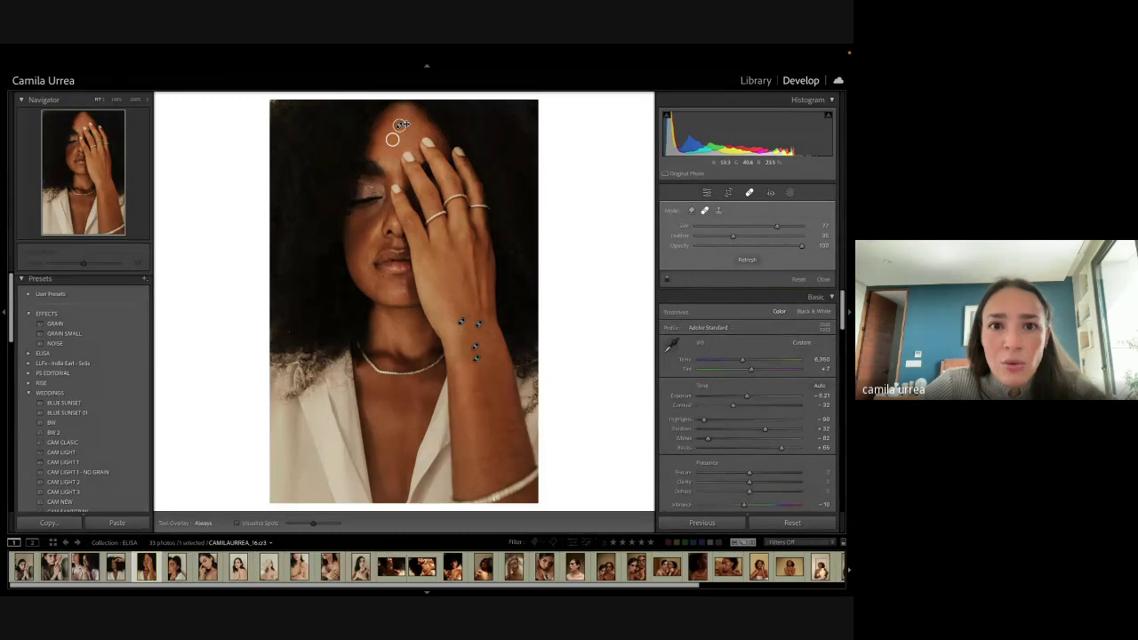
key(q)
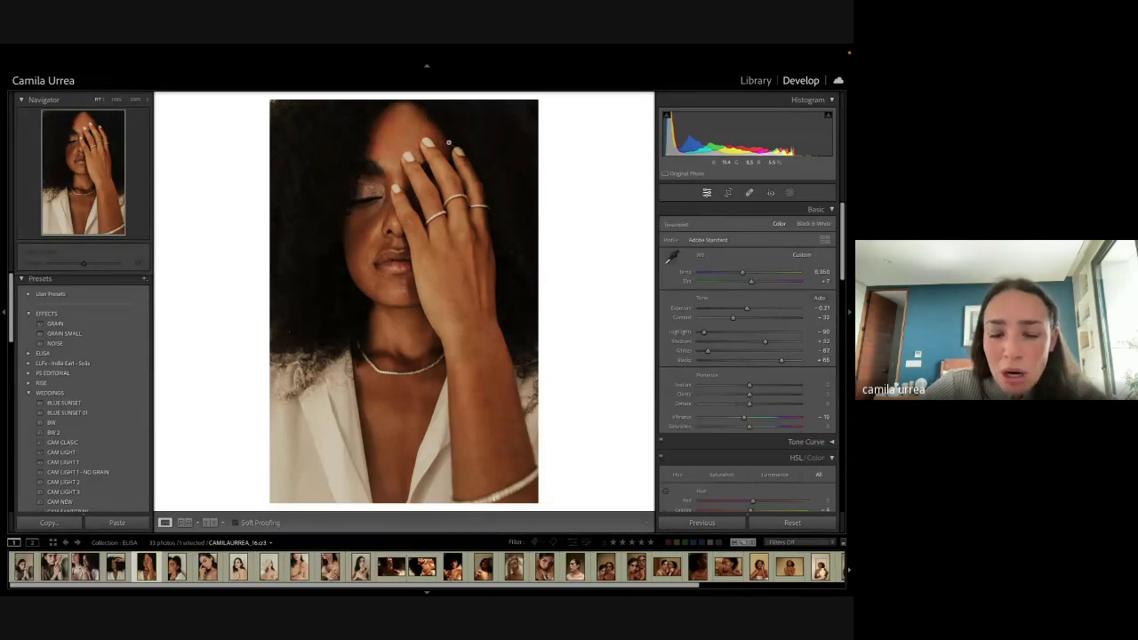
Step: Heal several small spots on the cheek beside the nose close up with brush size 71, and return to the full photo view
click(391, 262)
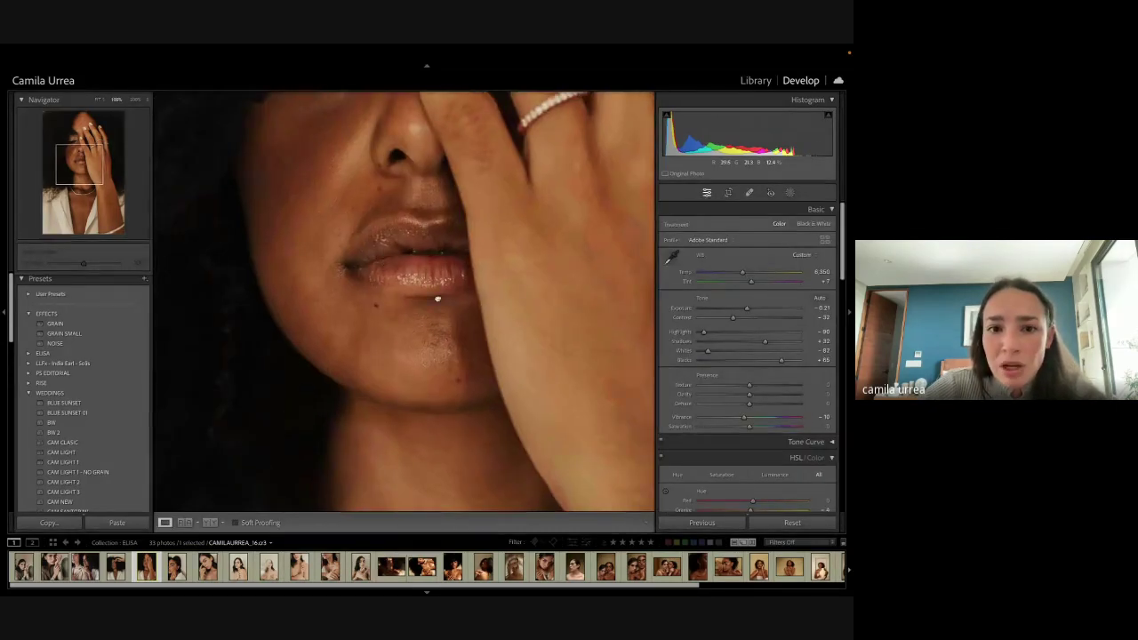
drag(437, 300, 457, 391)
key(q)
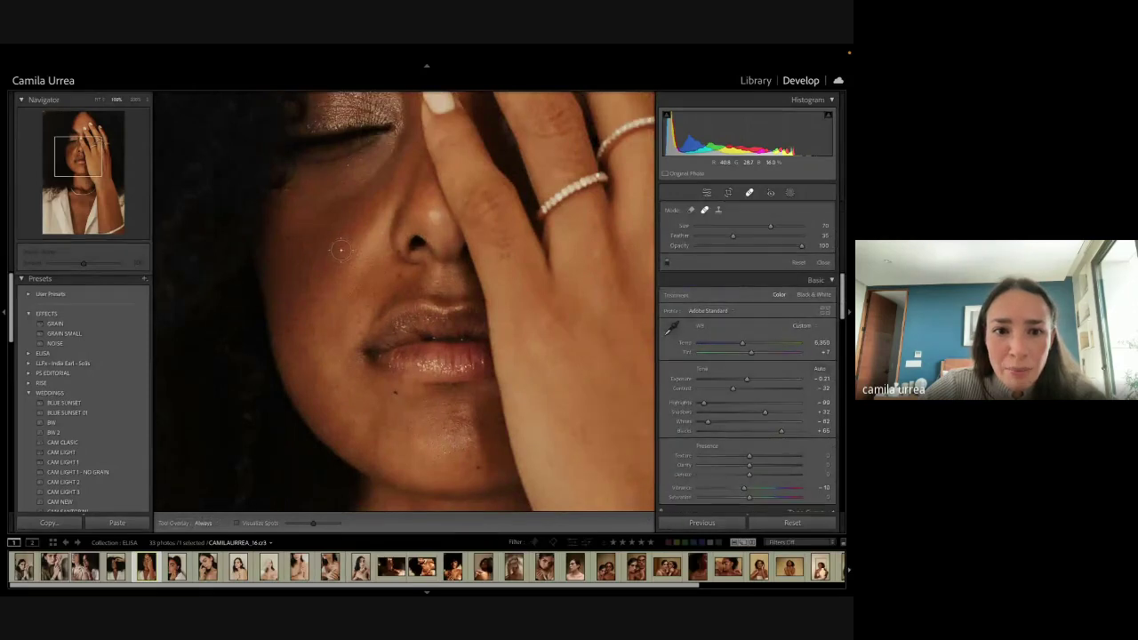
click(340, 250)
click(306, 265)
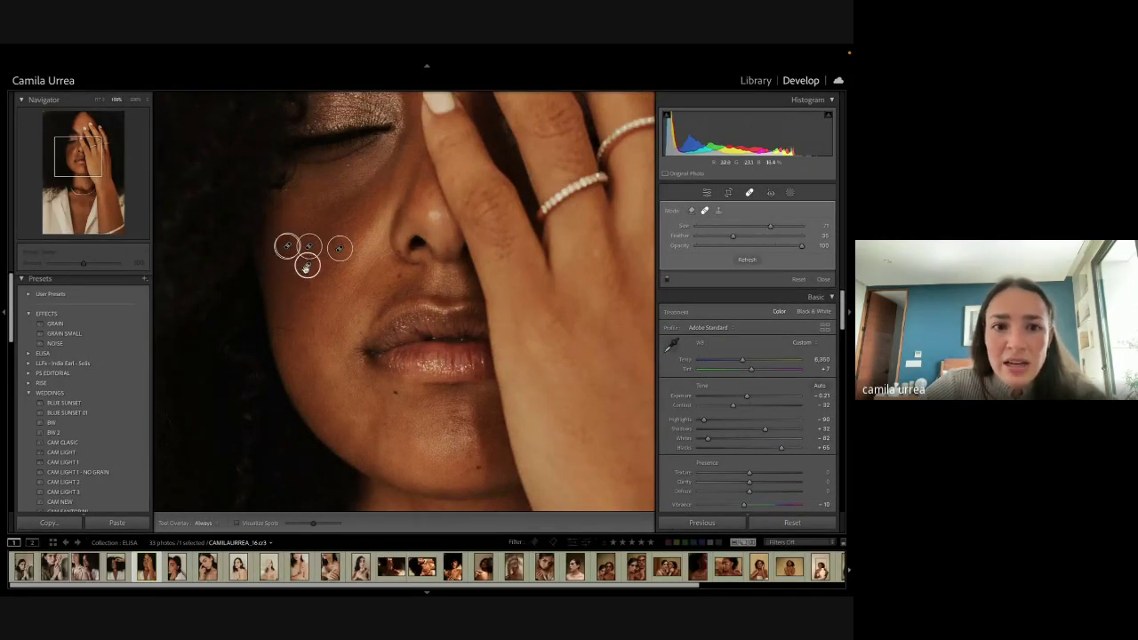
click(333, 237)
click(311, 288)
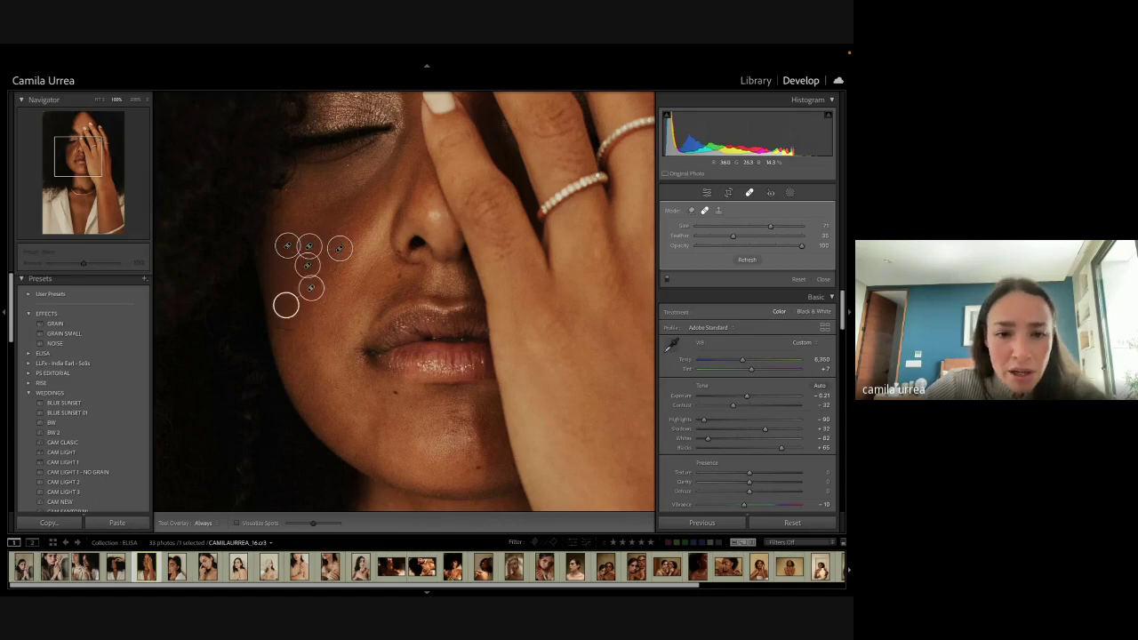
key(q)
click(419, 287)
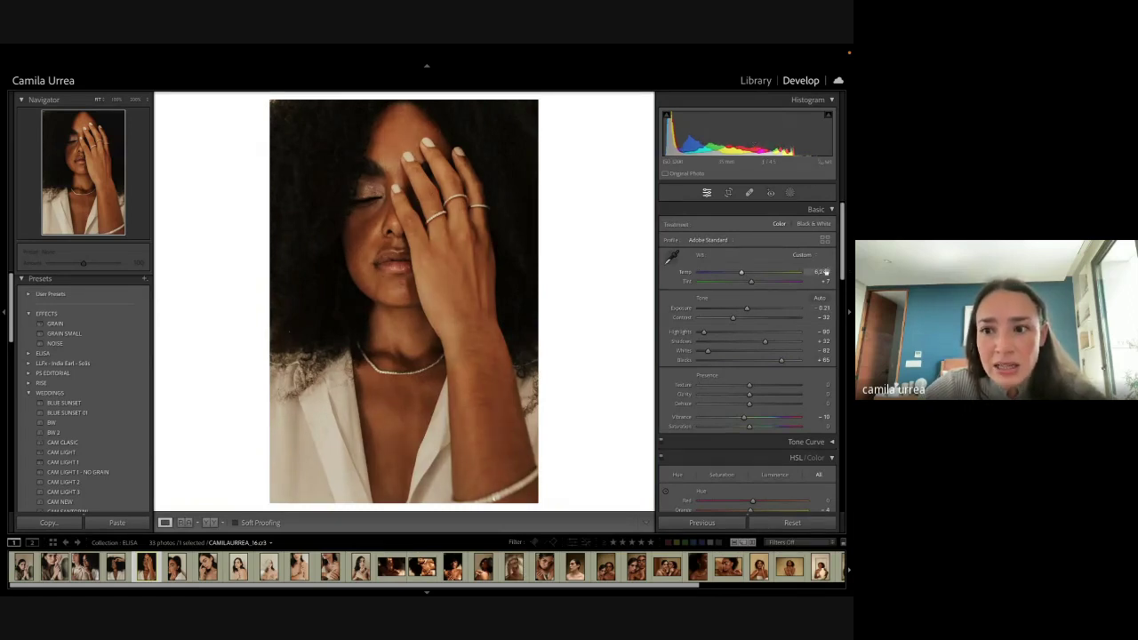
Step: Cool the portrait slightly by setting the white balance temperature to 8,171
drag(823, 272, 817, 272)
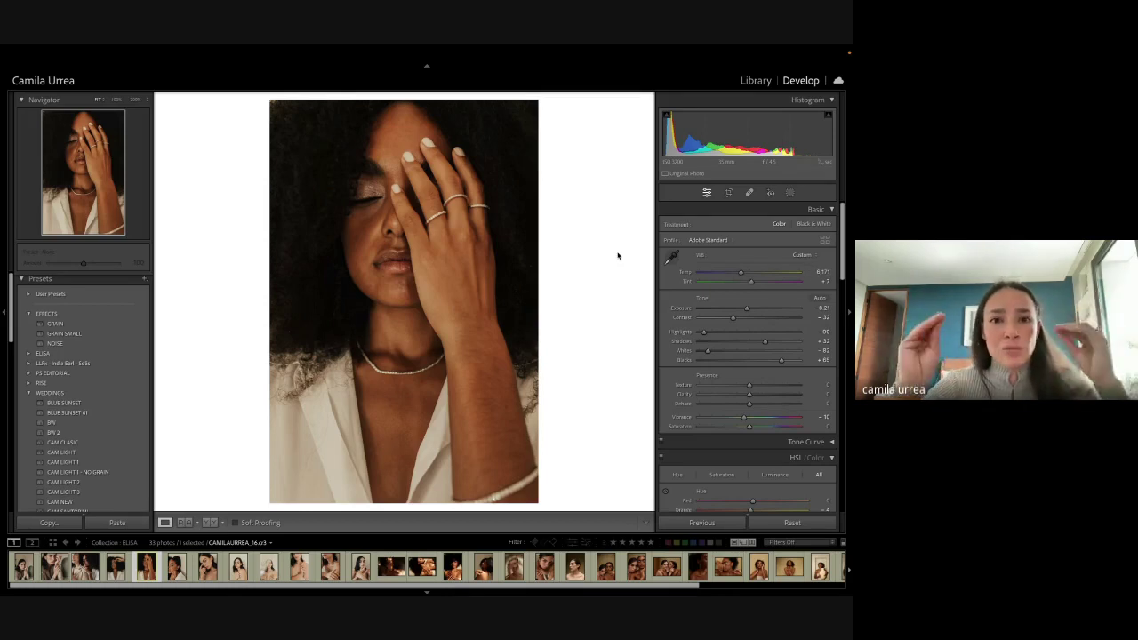
key(Right)
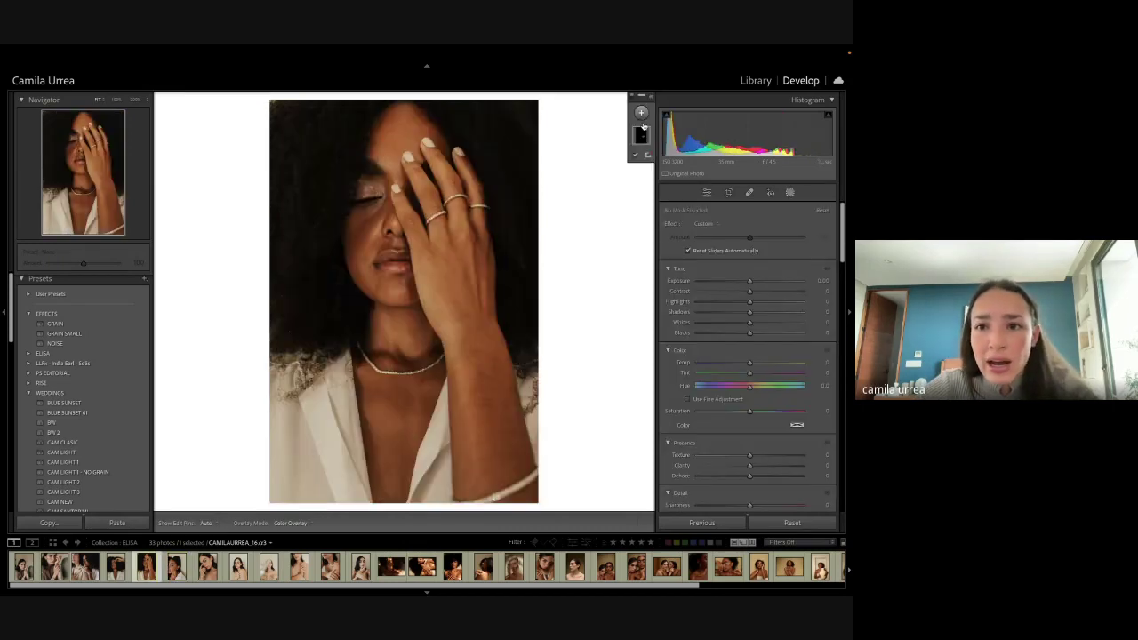
Step: Create a second brush mask and paint it over the face and the hand with brush size 16
click(641, 113)
click(649, 204)
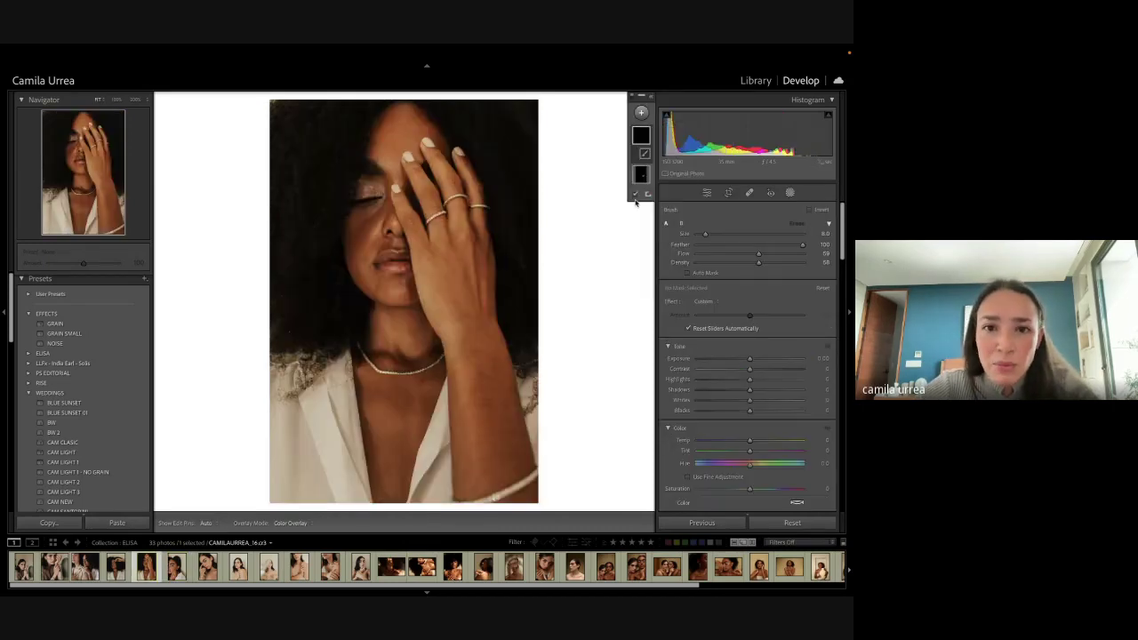
scroll(396, 156, up, 5)
mouse_move(396, 146)
mouse_down()
mouse_move(397, 120)
mouse_move(418, 124)
mouse_move(373, 236)
mouse_move(386, 290)
mouse_move(453, 245)
mouse_move(414, 285)
mouse_move(386, 167)
mouse_up()
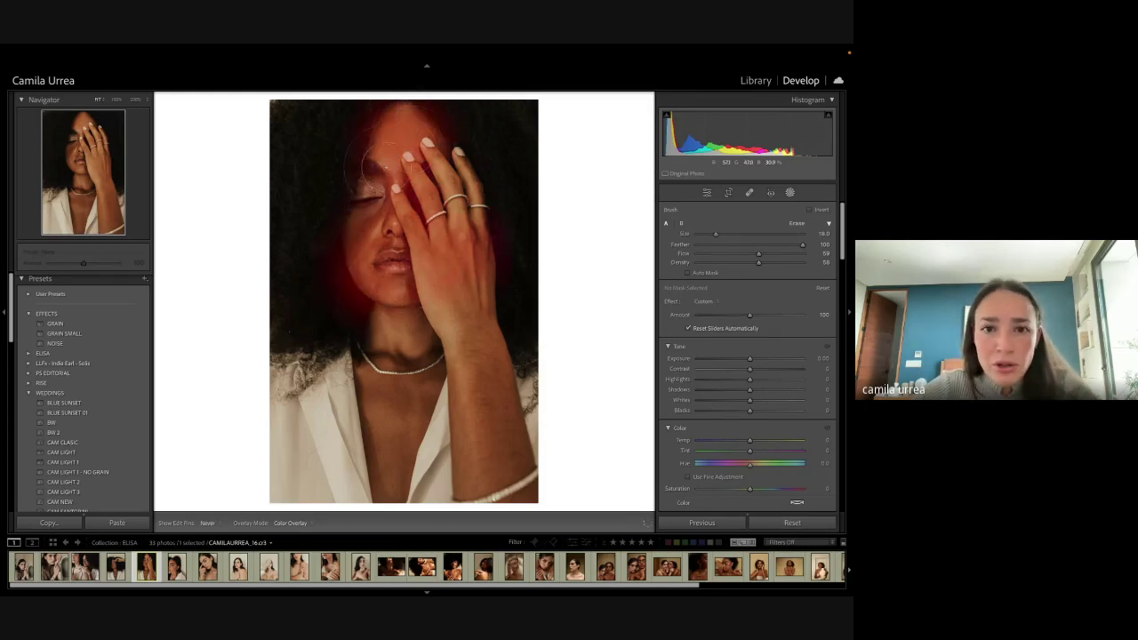
Step: Apply the India Earl - Skin Perfecter effect preset to the face and hand mask and check it without the mask pins
click(703, 301)
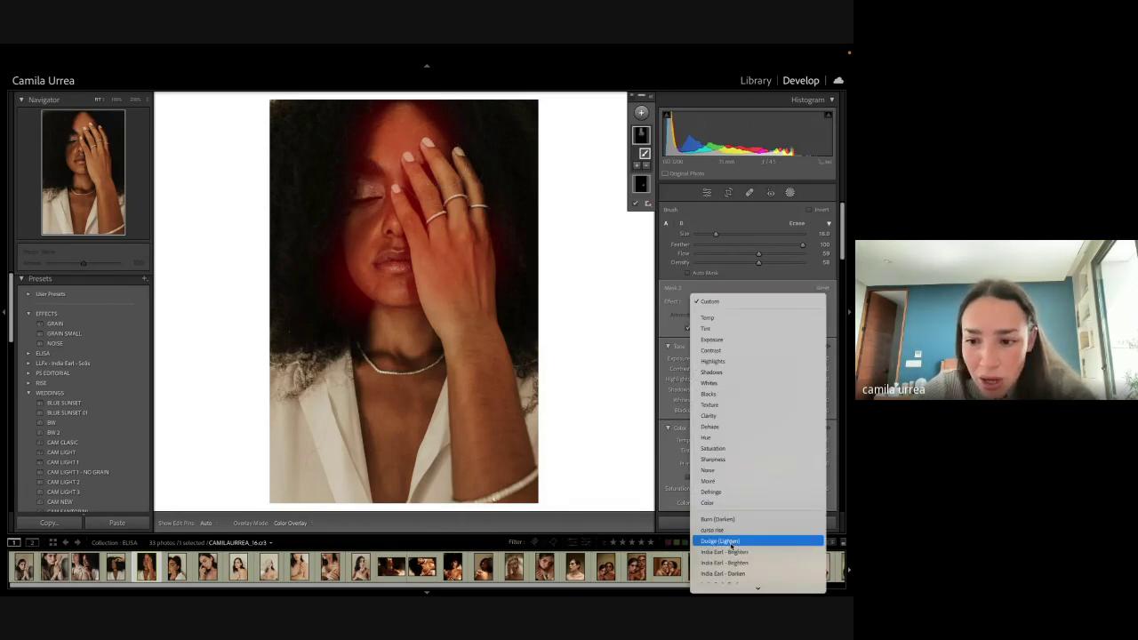
scroll(731, 545, down, 3)
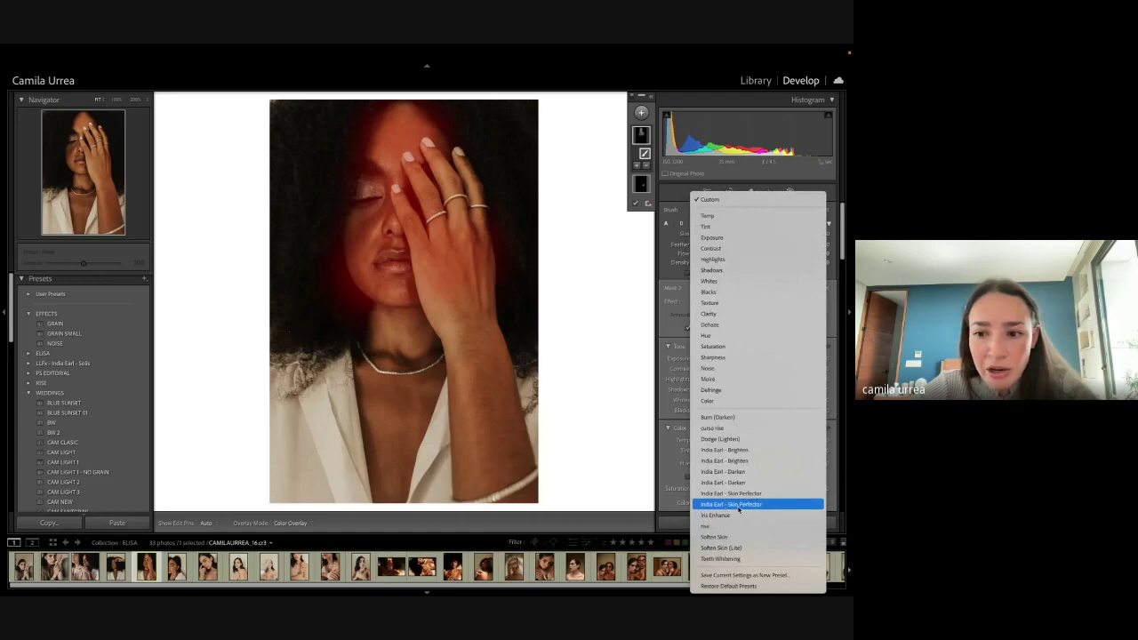
click(738, 505)
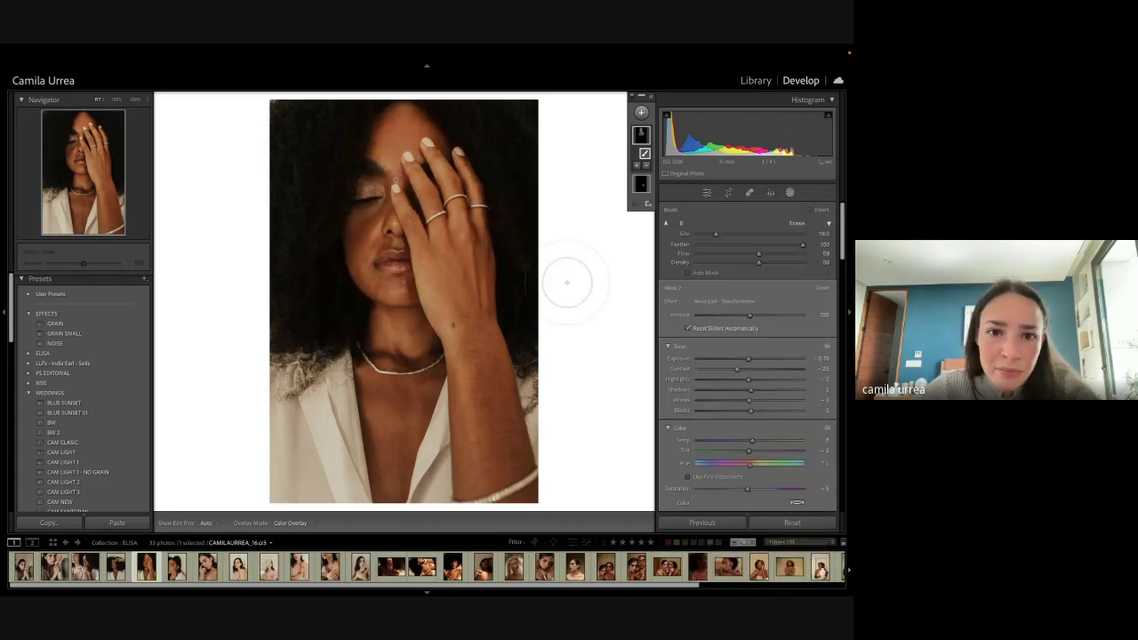
key(h)
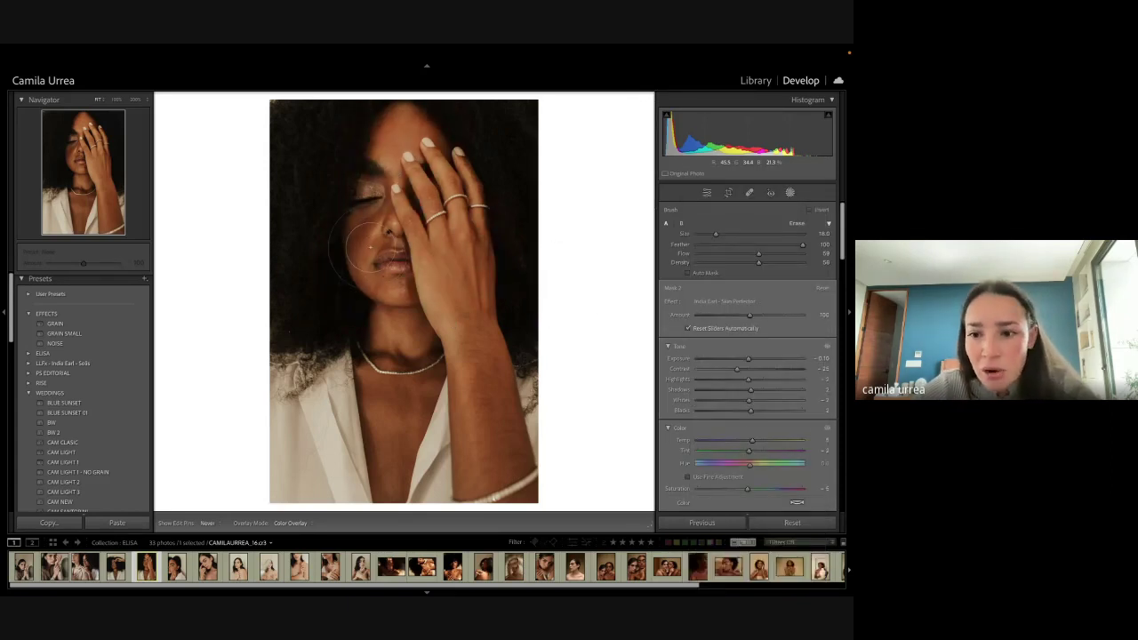
key(h)
Step: Lower the skin mask's texture to -38, close masking and compare the portrait before and after
scroll(745, 432, down, 3)
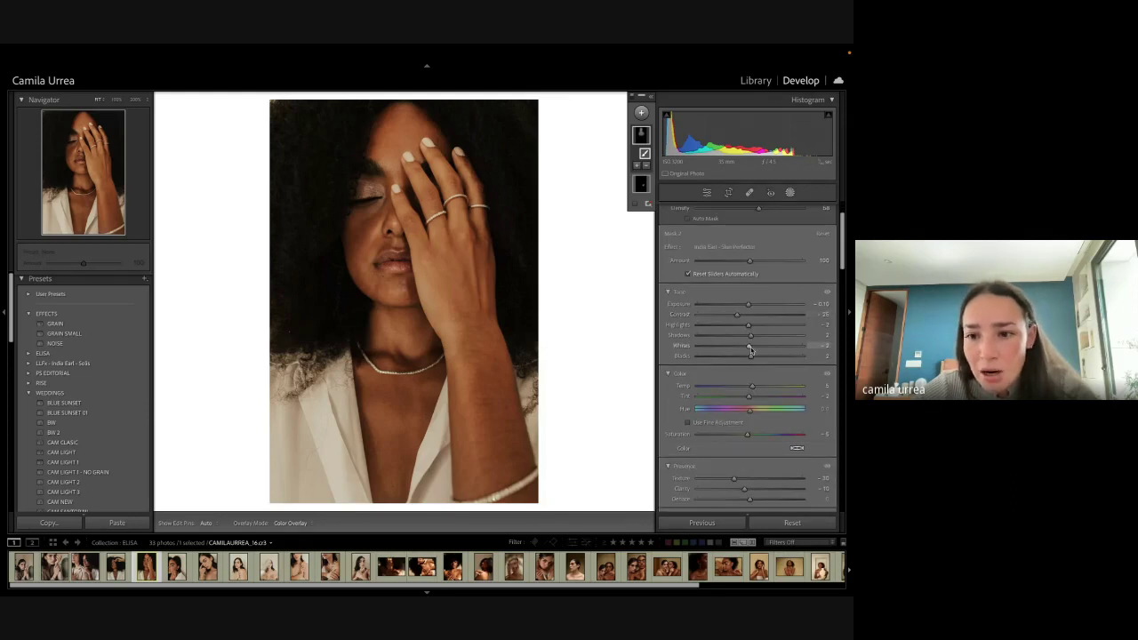
scroll(748, 426, down, 3)
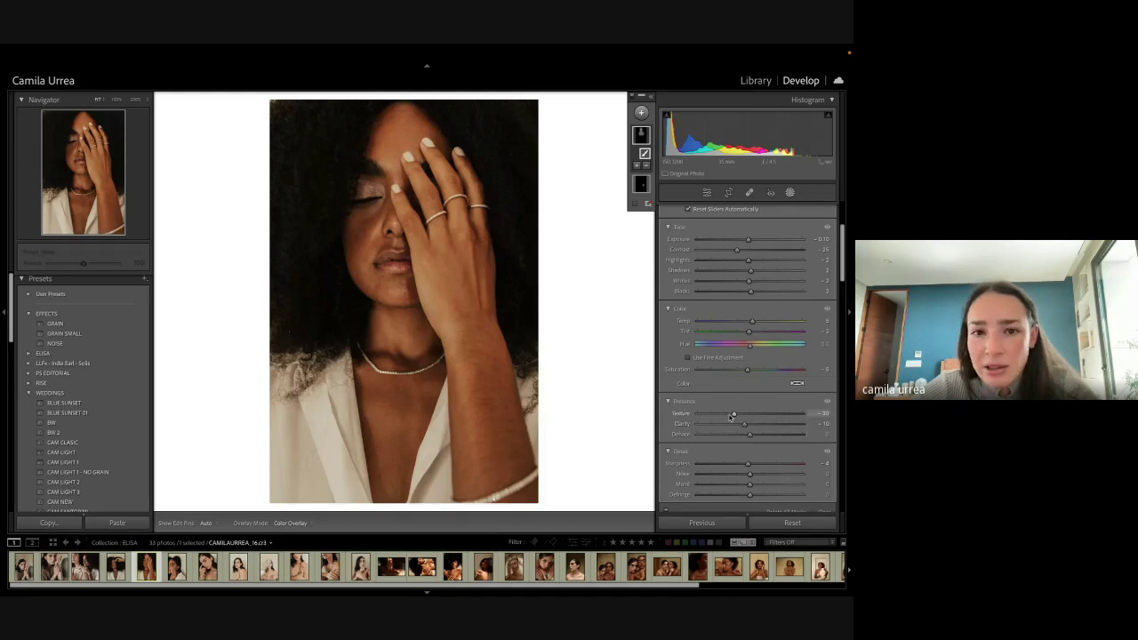
drag(734, 413, 731, 416)
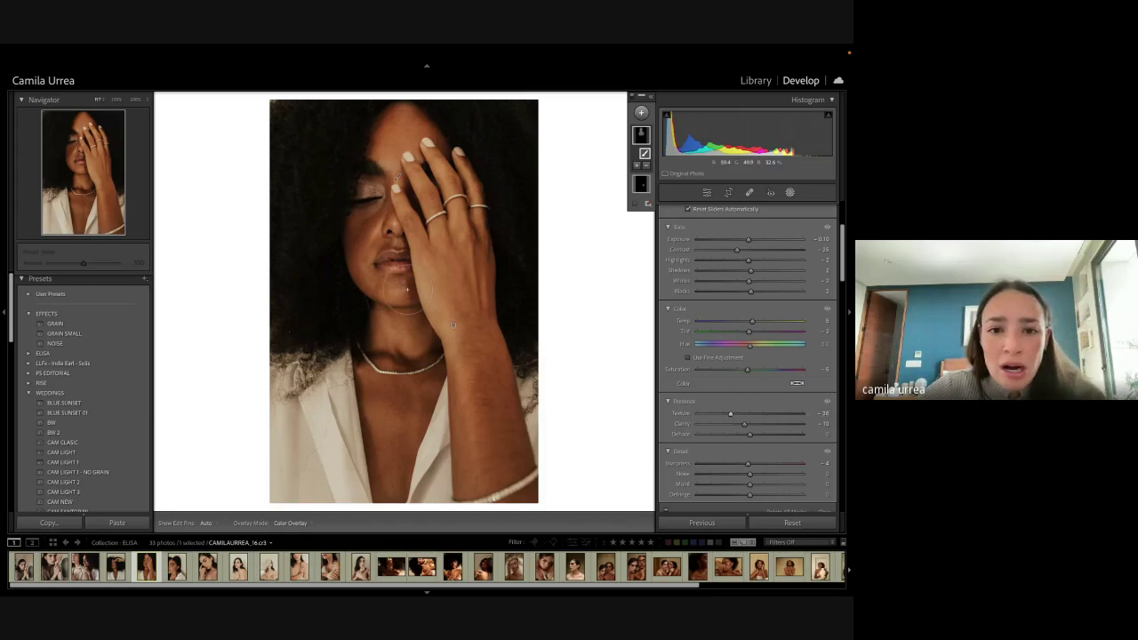
click(790, 193)
key(y)
key(y)
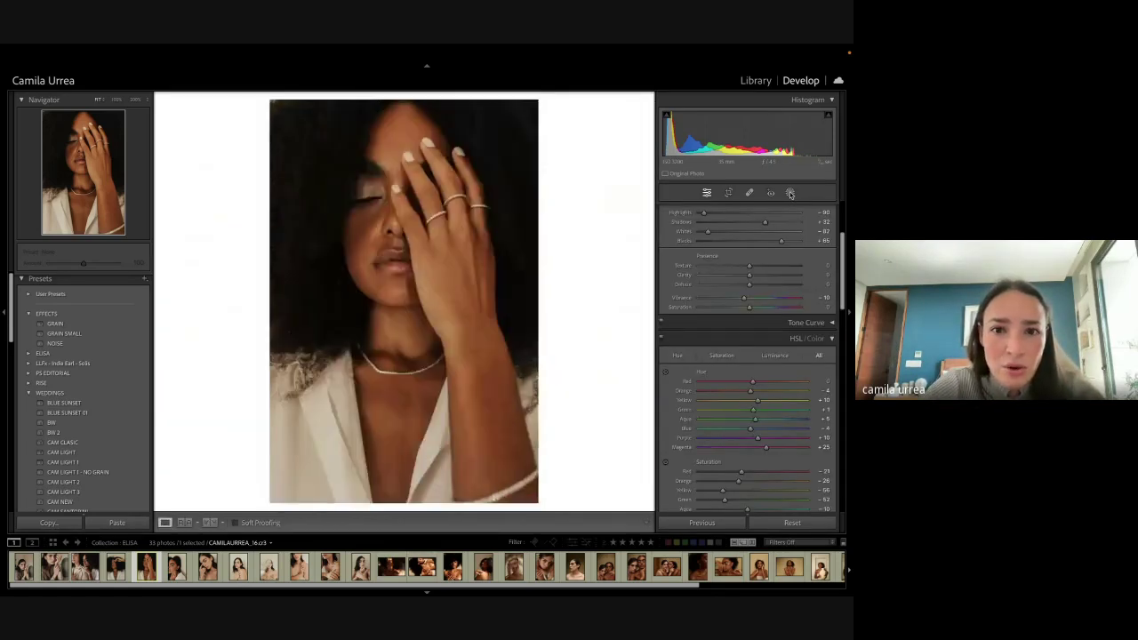
Step: Compare the hand-over-face portrait before and after close up on the forehead and fingers, and open the following portrait
key(y)
click(513, 183)
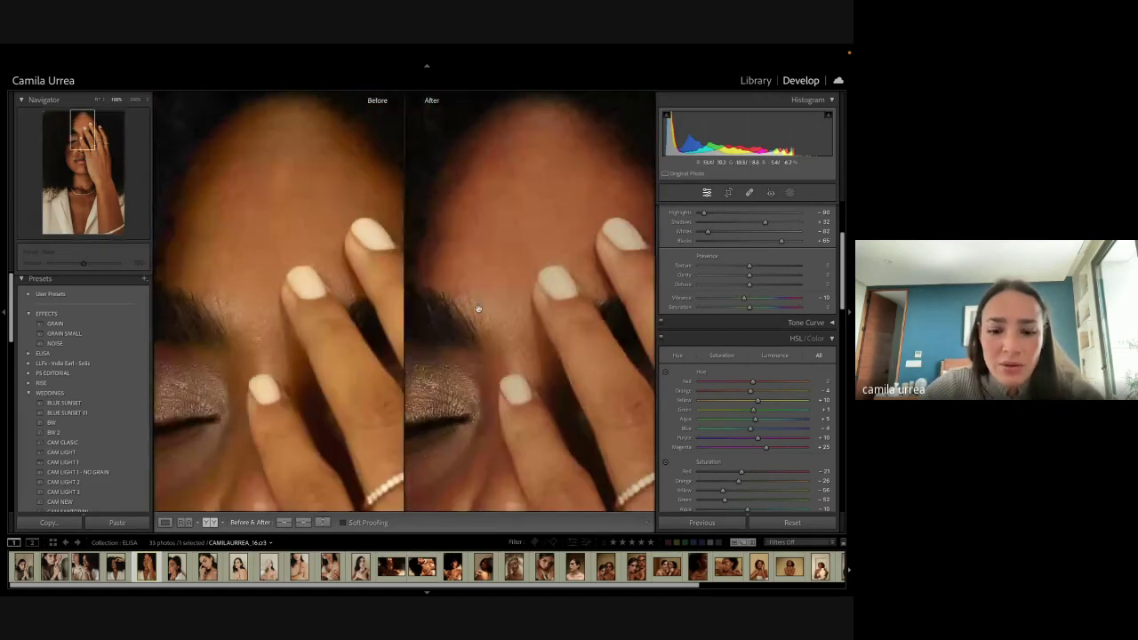
key(y)
click(504, 251)
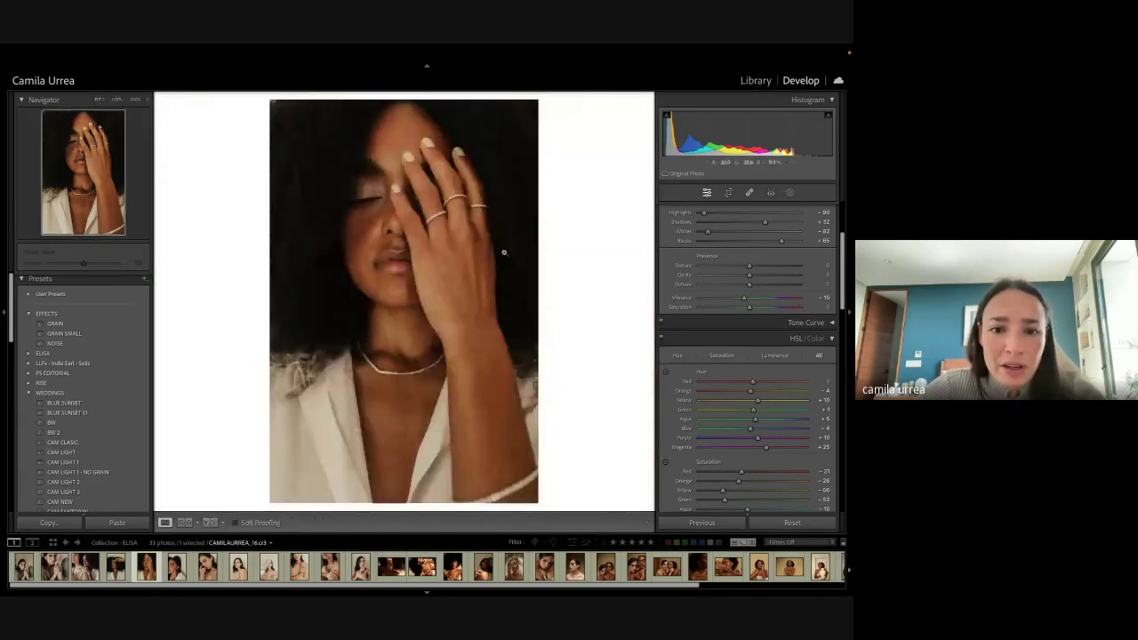
key(Right)
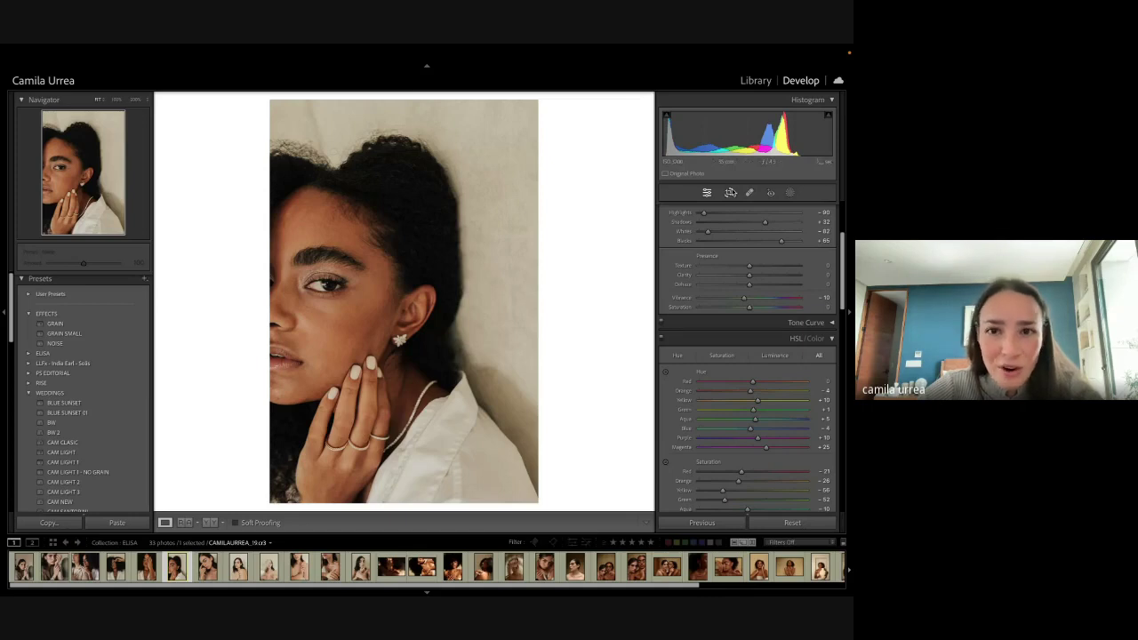
Step: Try a square 1 x 1 crop of the portrait, framing the eye, earring and hand
click(730, 192)
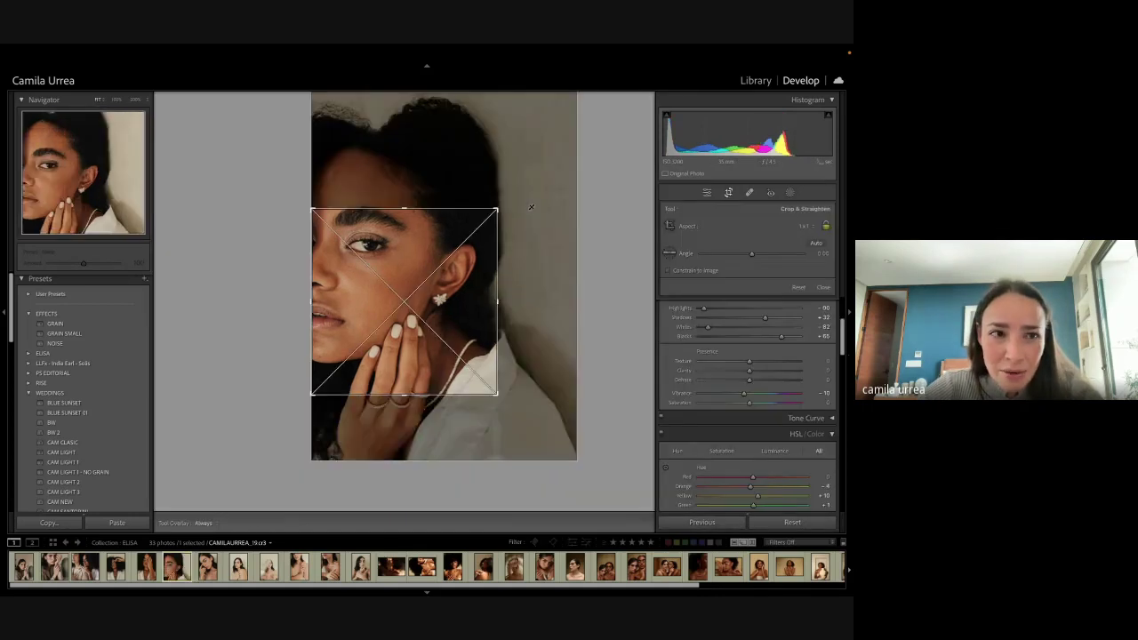
drag(457, 292, 446, 277)
key(Return)
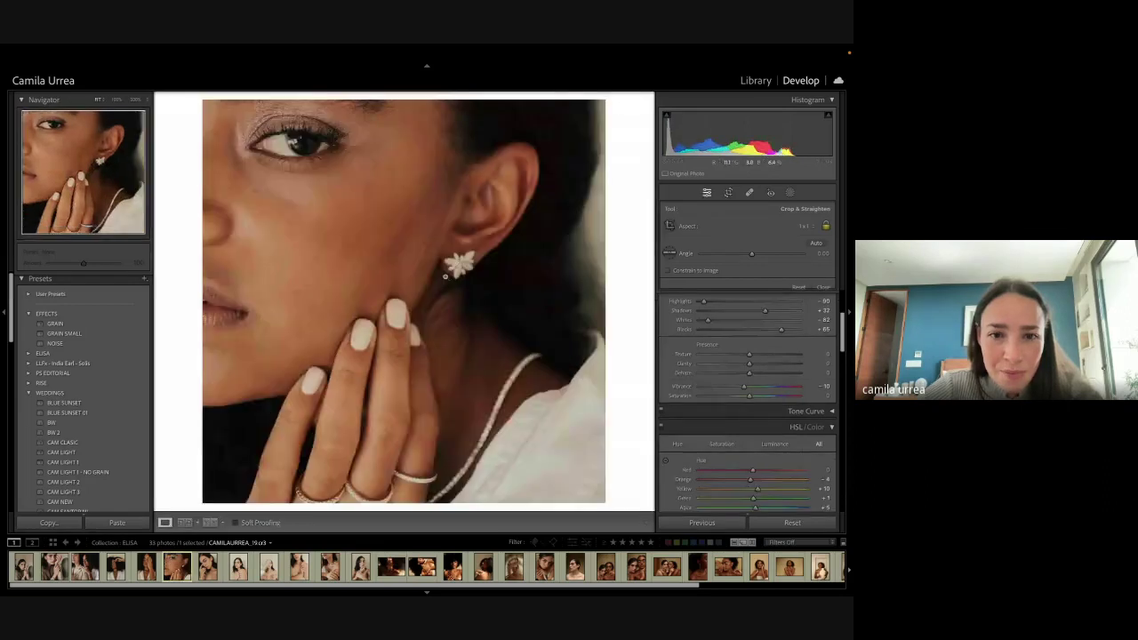
key(super+z)
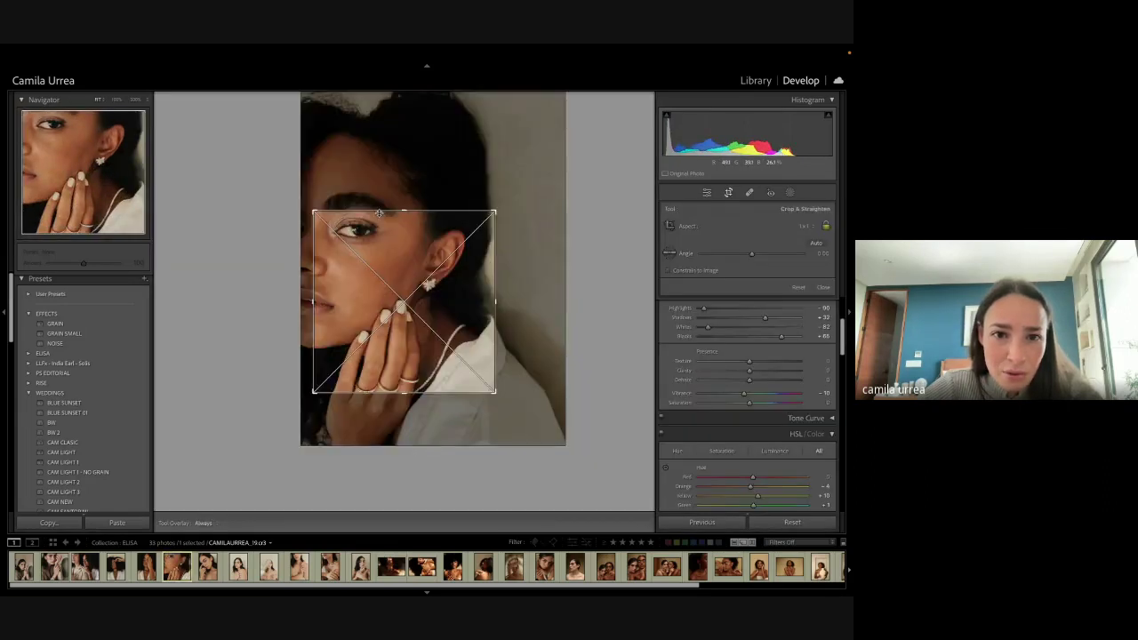
key(Return)
key(r)
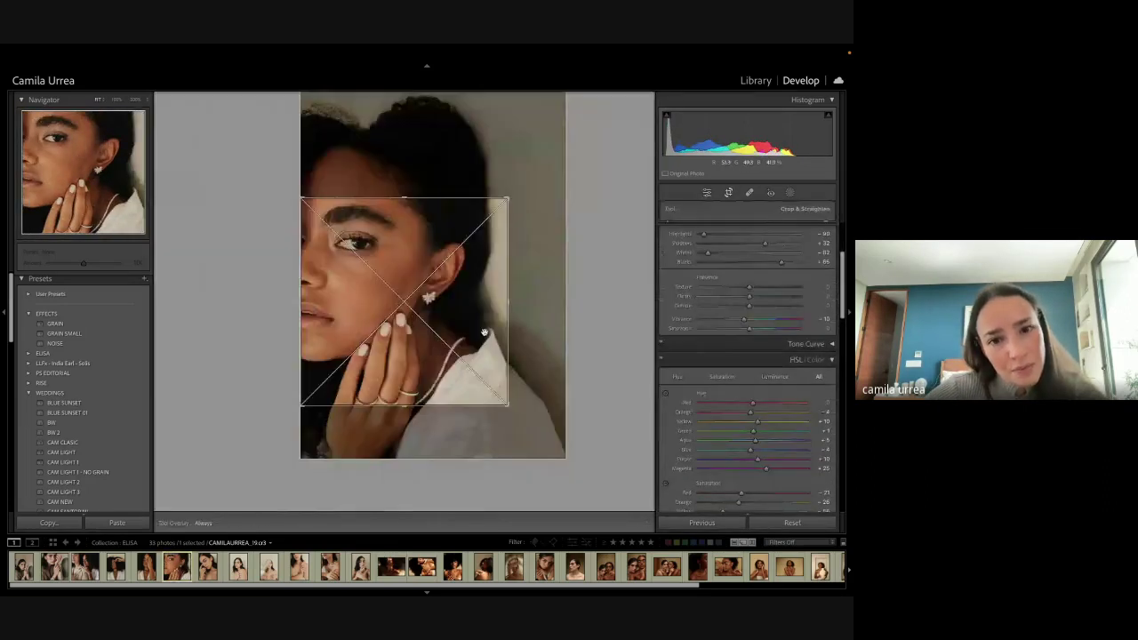
drag(483, 331, 473, 323)
key(Return)
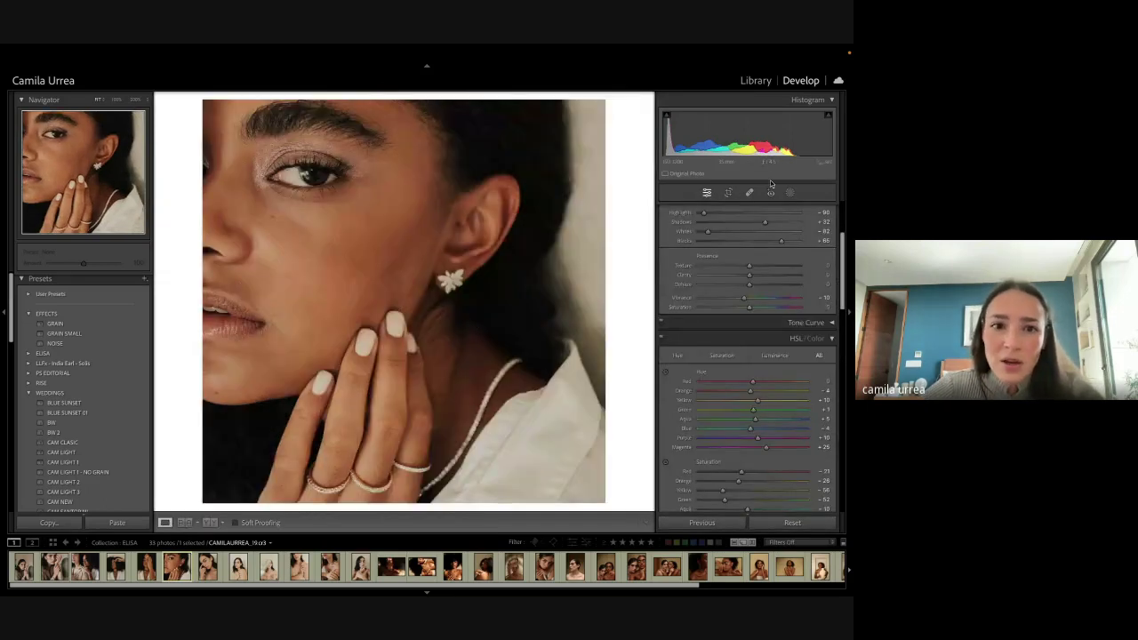
Step: Change the portrait's crop aspect to Original and frame it vertically around the eye, earring and hand
click(730, 192)
click(805, 226)
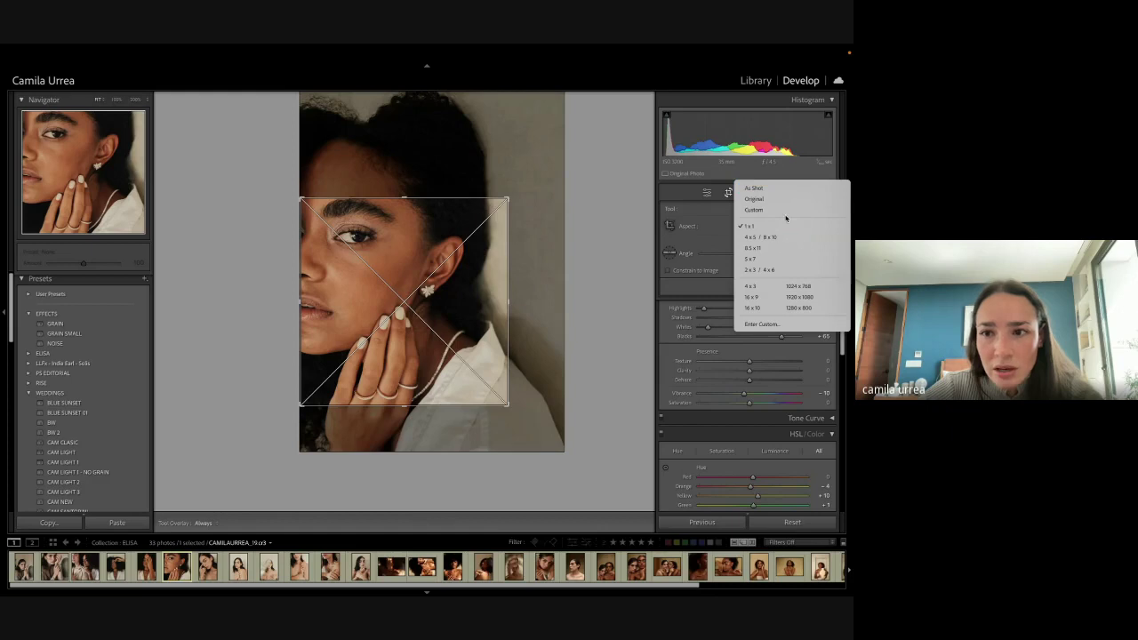
click(754, 209)
drag(466, 201, 485, 179)
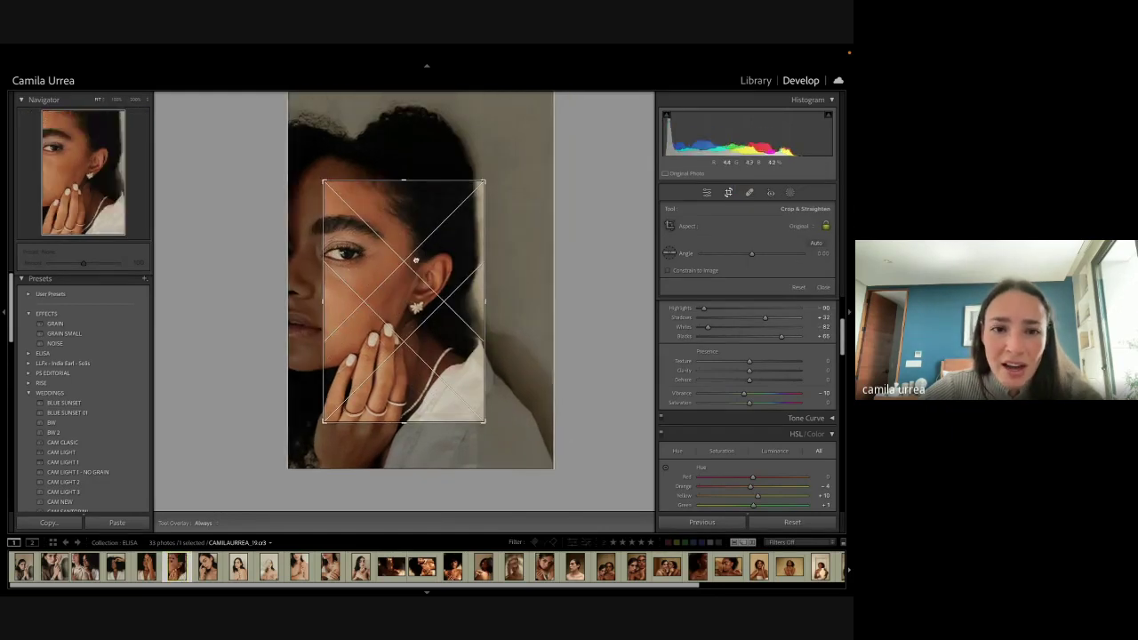
drag(414, 259, 429, 265)
key(Return)
Step: Widen the portrait crop to take in more of the shoulder and hand, and reposition the face within it
key(r)
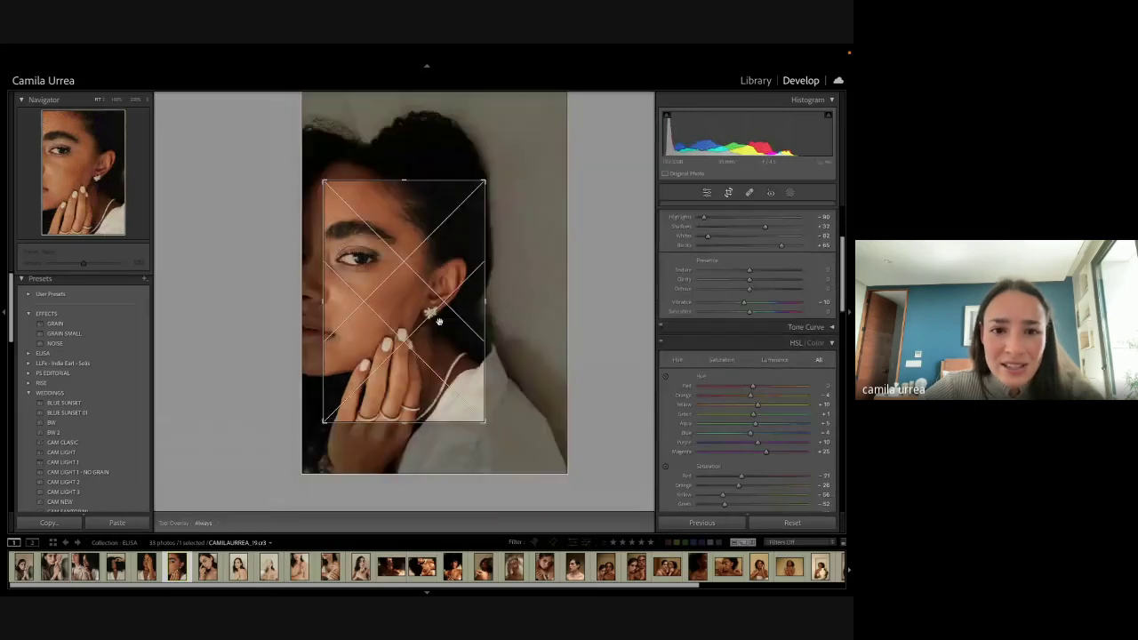
drag(485, 302, 498, 301)
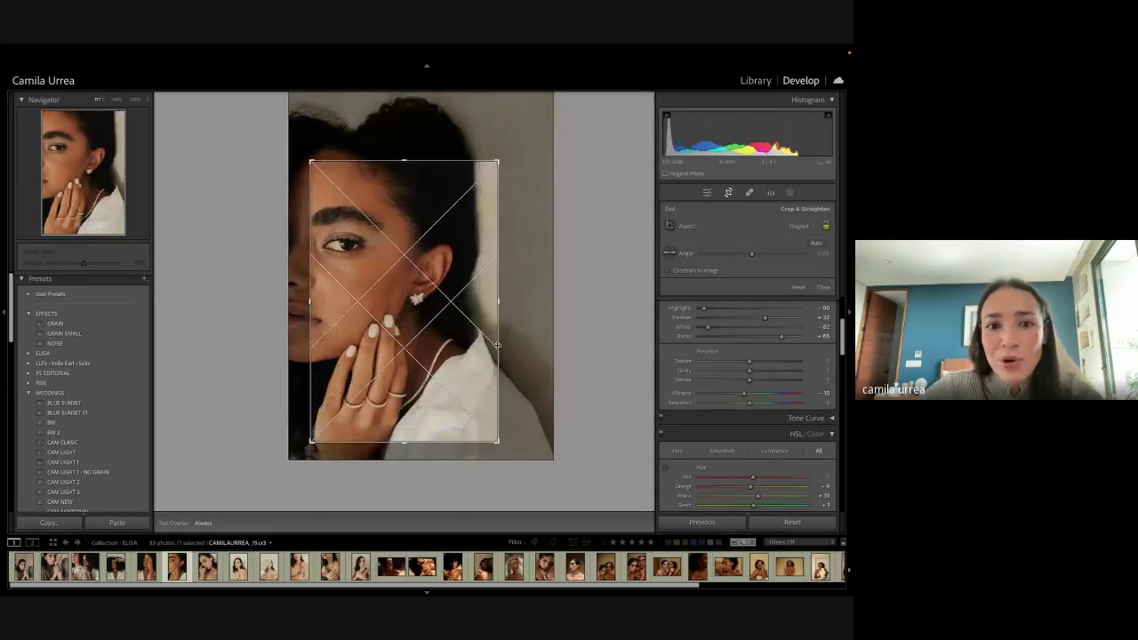
drag(444, 339, 456, 335)
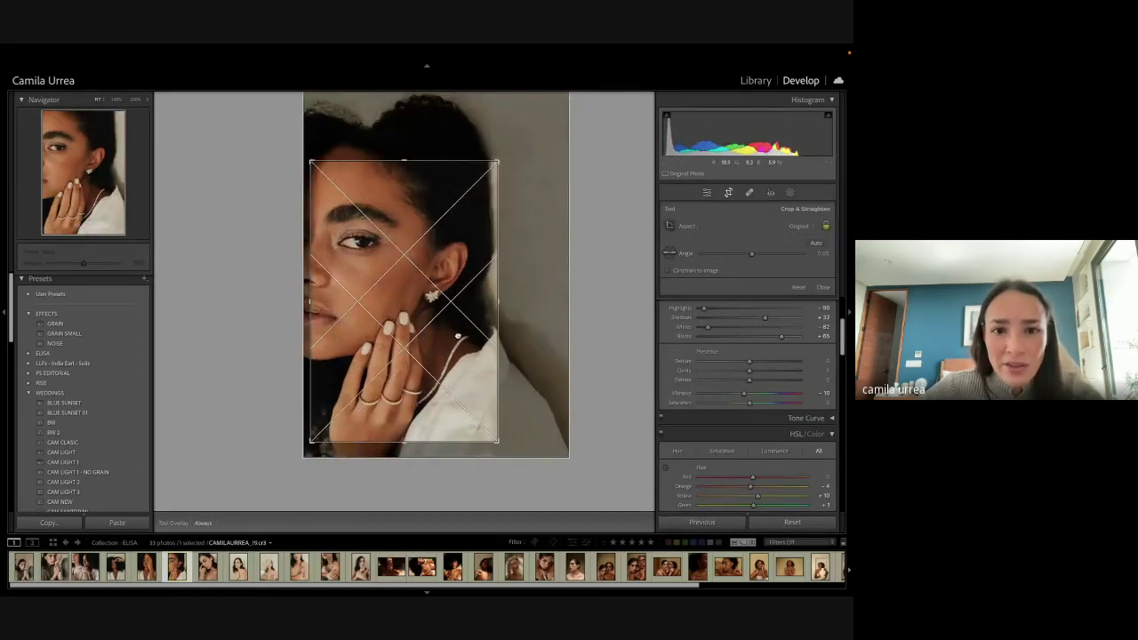
key(Return)
key(r)
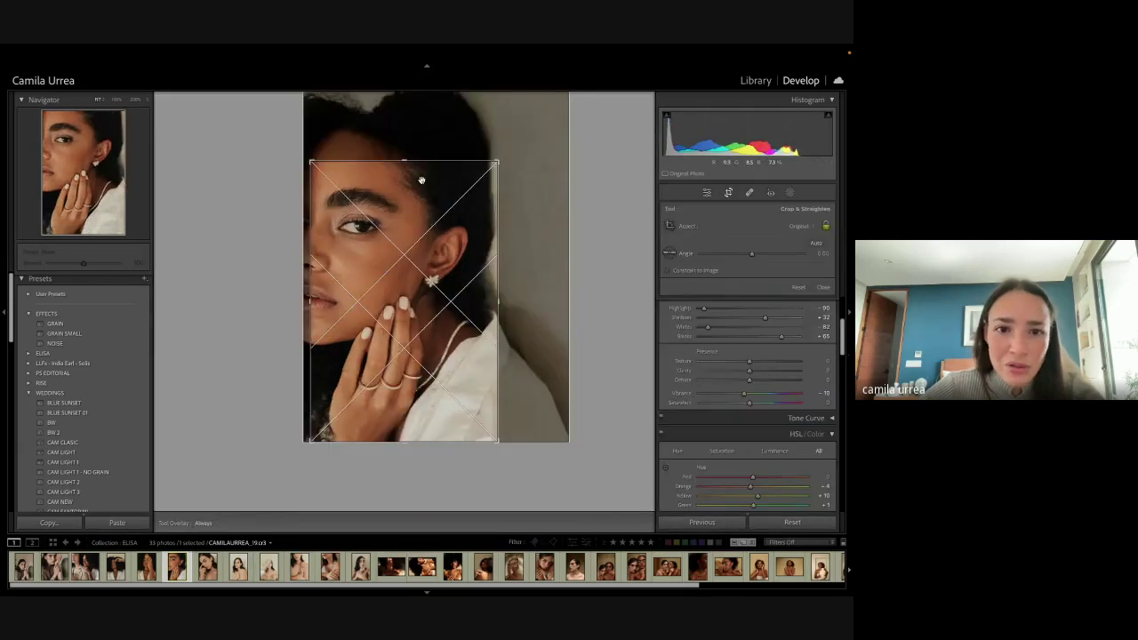
key(Return)
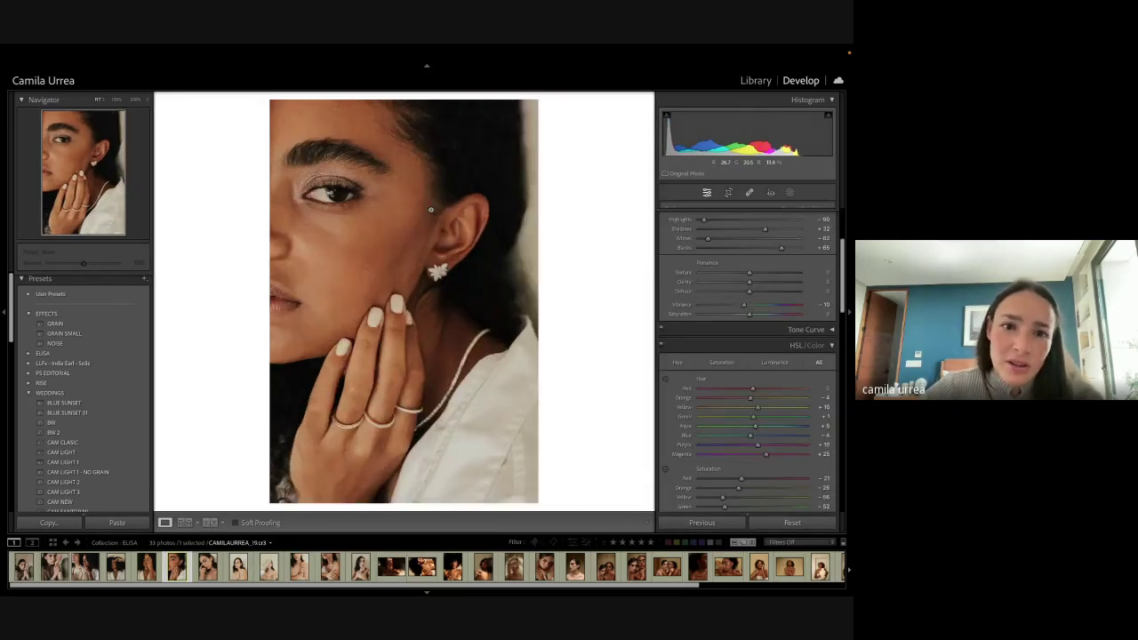
key(r)
key(r)
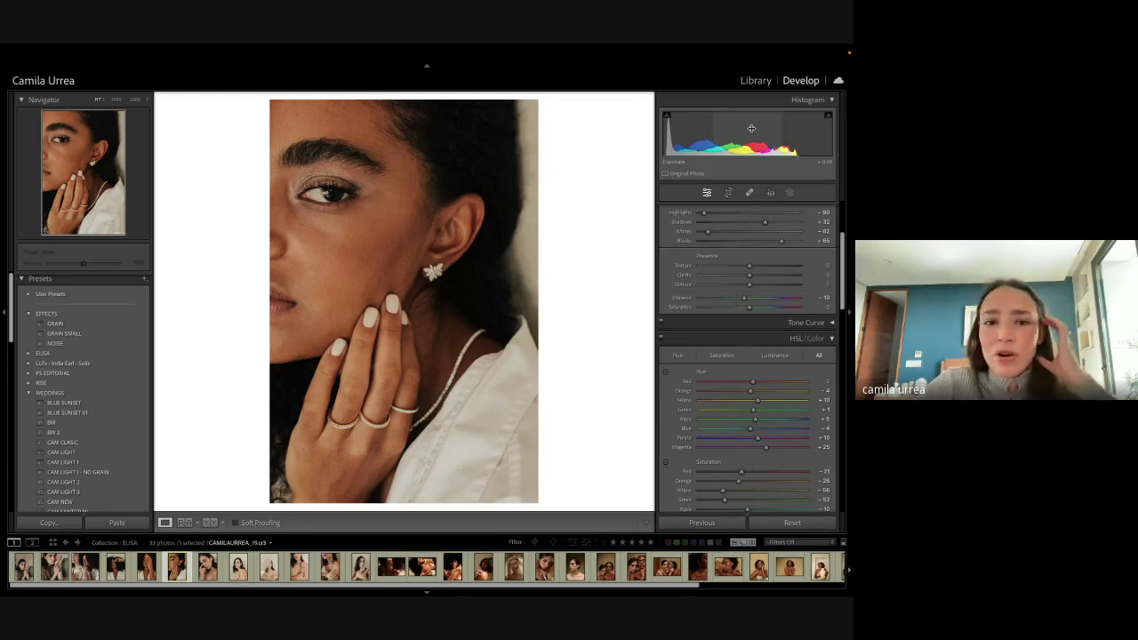
Step: Create a brush mask with brush size 31 and paint it over the cheek, side of the face and forehead
click(789, 192)
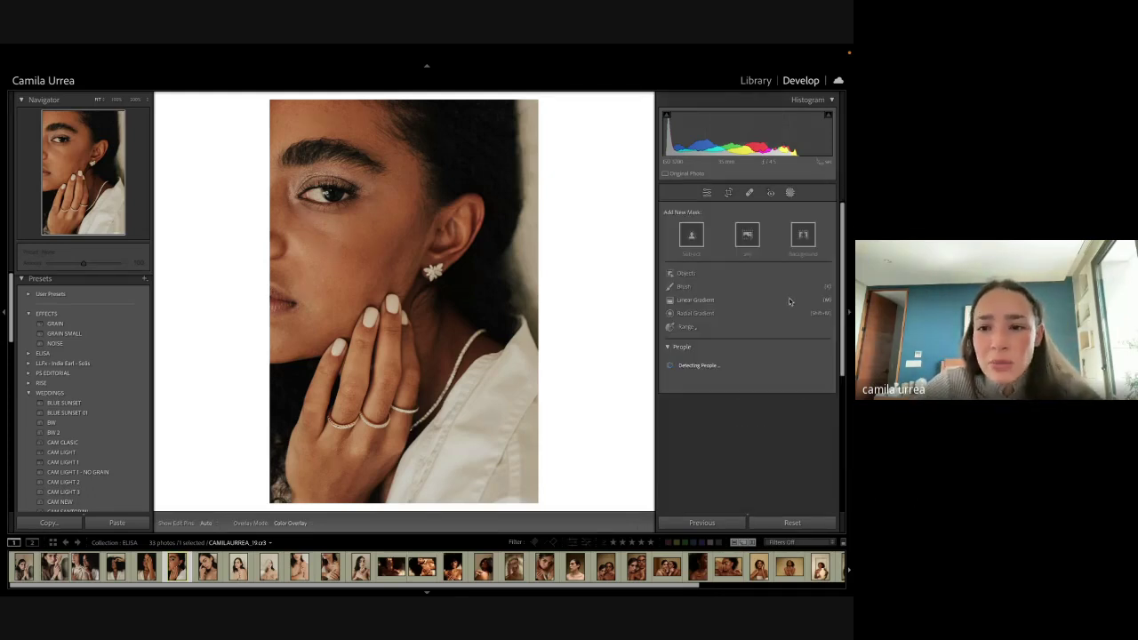
click(789, 193)
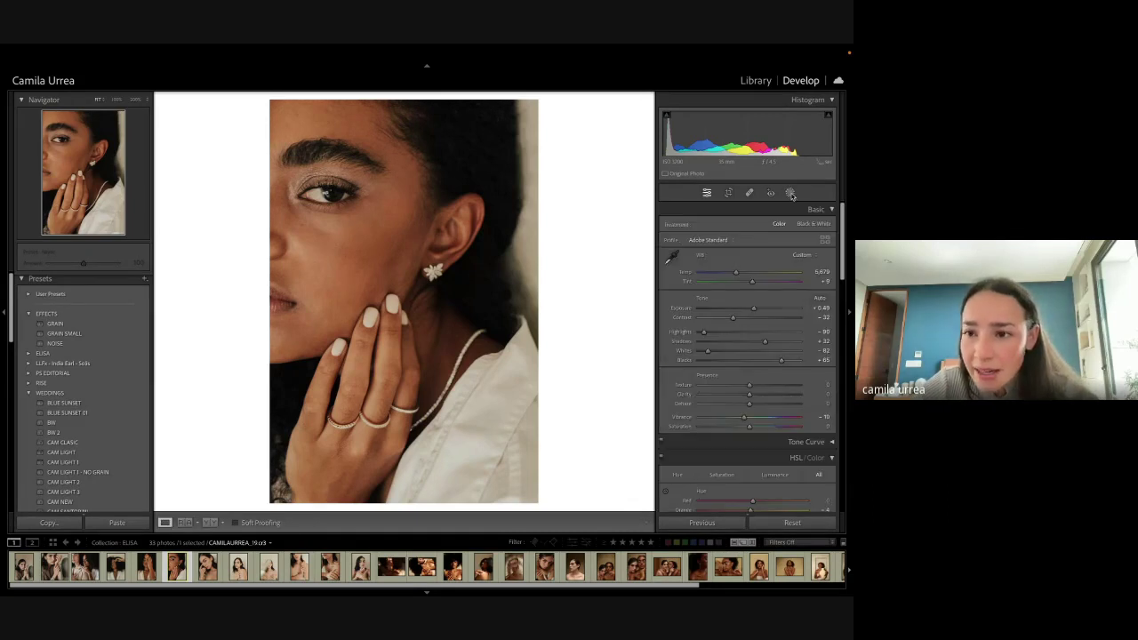
click(790, 193)
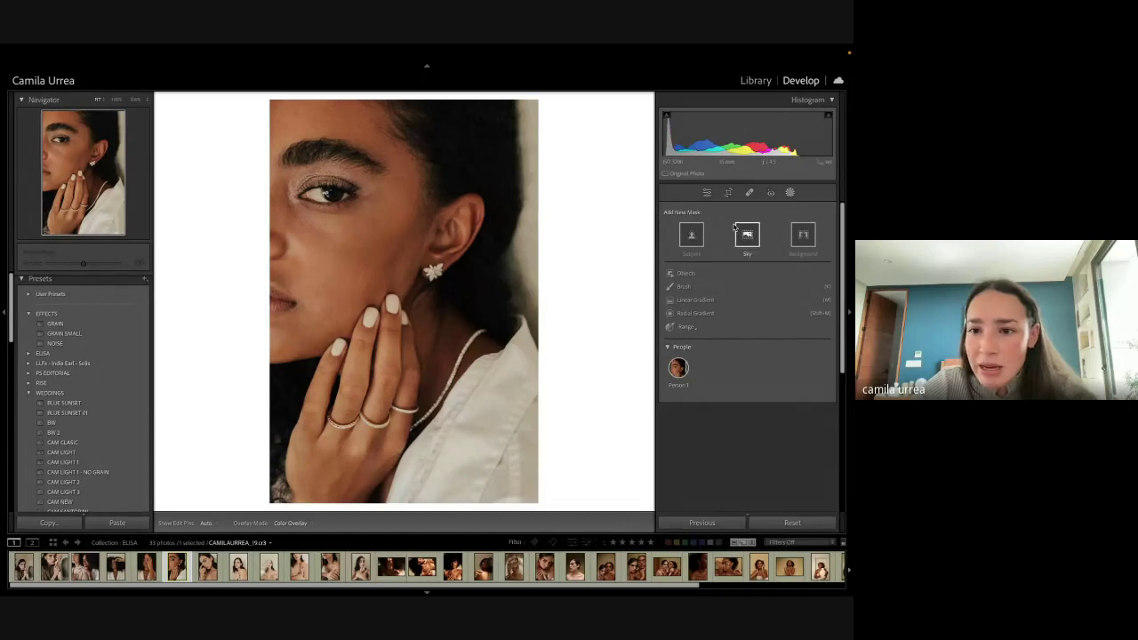
click(683, 287)
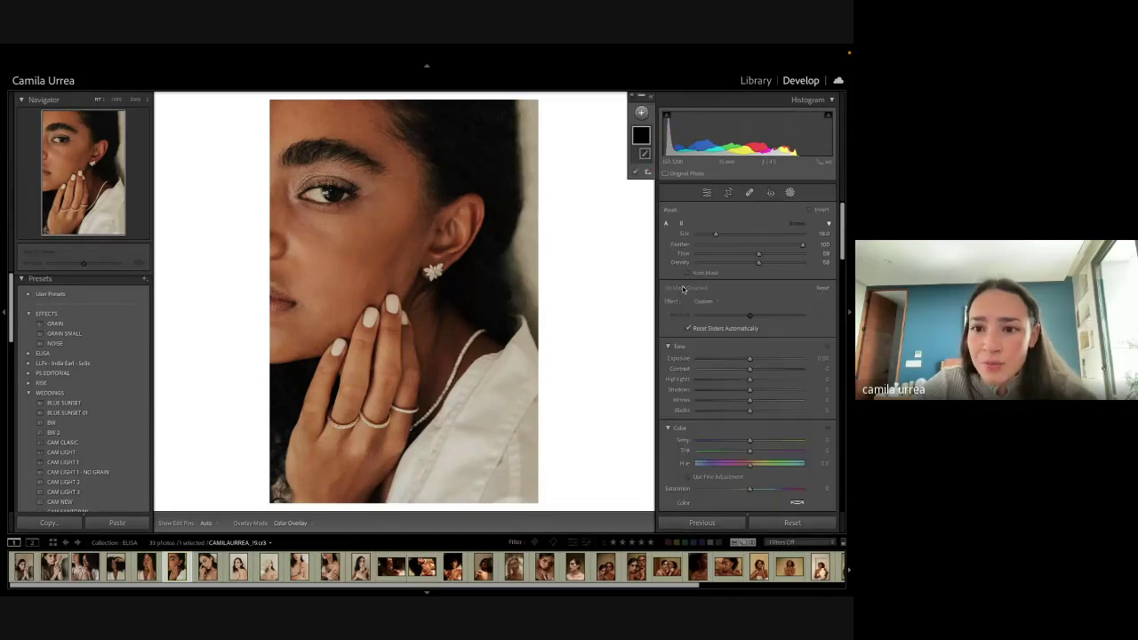
scroll(426, 195, up, 3)
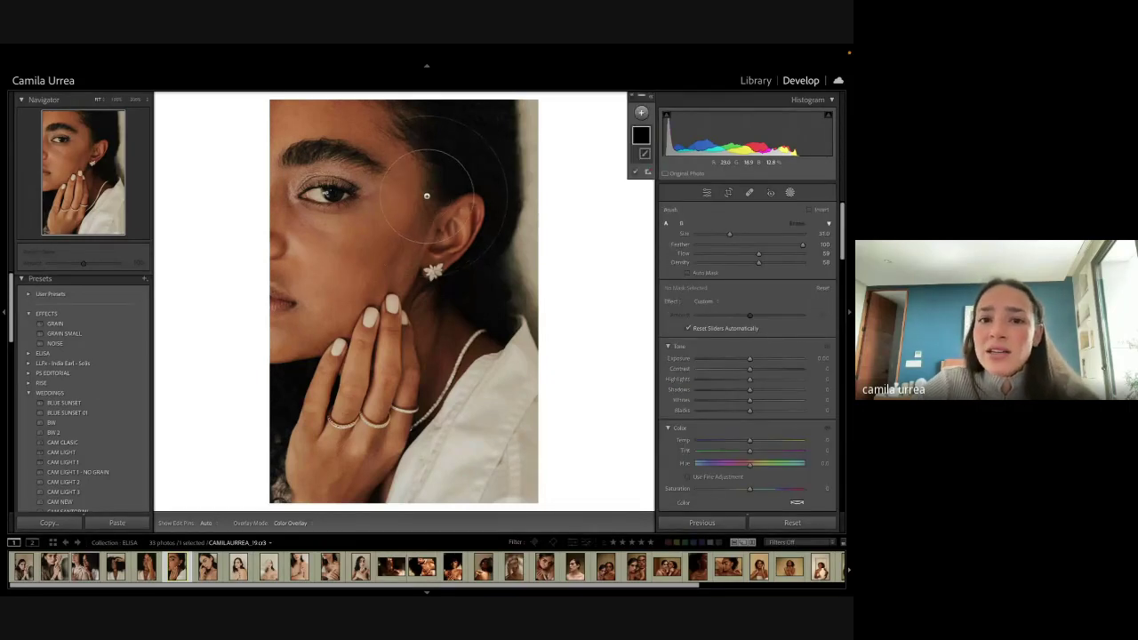
mouse_move(411, 206)
mouse_down()
mouse_move(271, 239)
mouse_move(366, 271)
mouse_move(300, 265)
mouse_move(317, 333)
mouse_move(329, 285)
mouse_move(405, 184)
mouse_move(343, 121)
mouse_move(279, 151)
mouse_move(416, 146)
mouse_move(399, 233)
mouse_up()
key(ctrl+z)
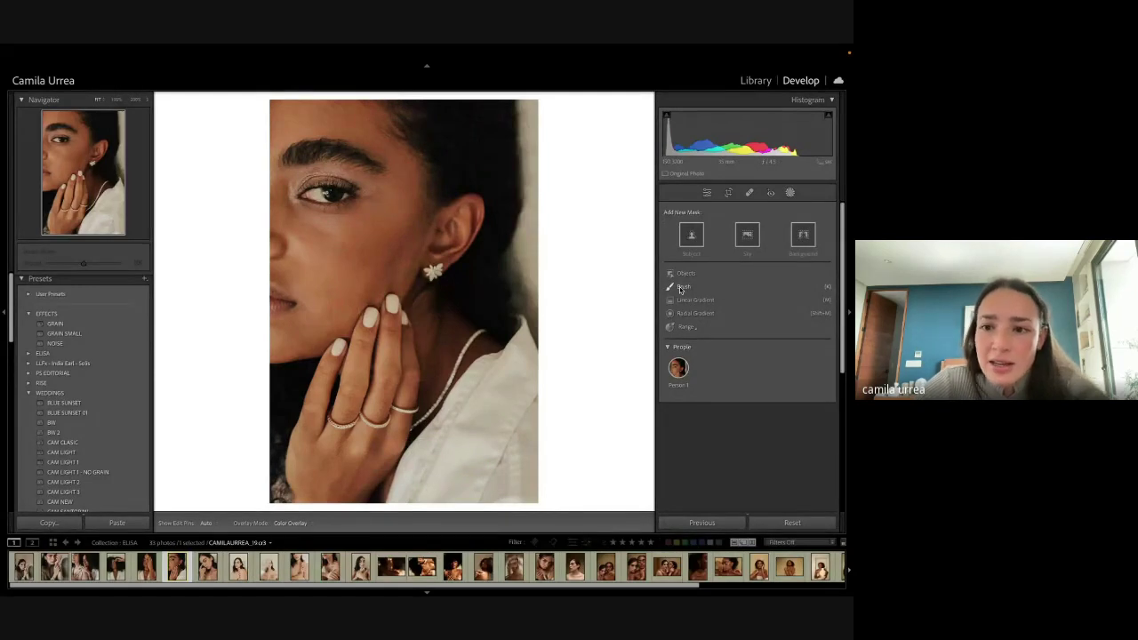
click(680, 288)
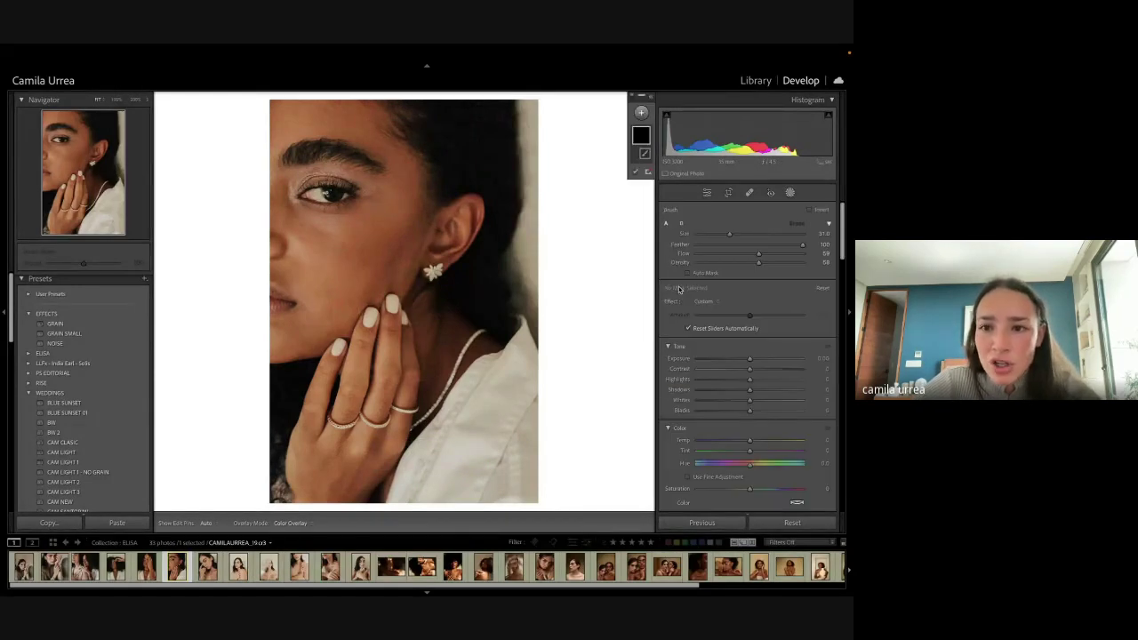
mouse_move(407, 183)
mouse_down()
mouse_move(347, 294)
mouse_move(356, 267)
mouse_move(287, 323)
mouse_up()
drag(435, 219, 378, 104)
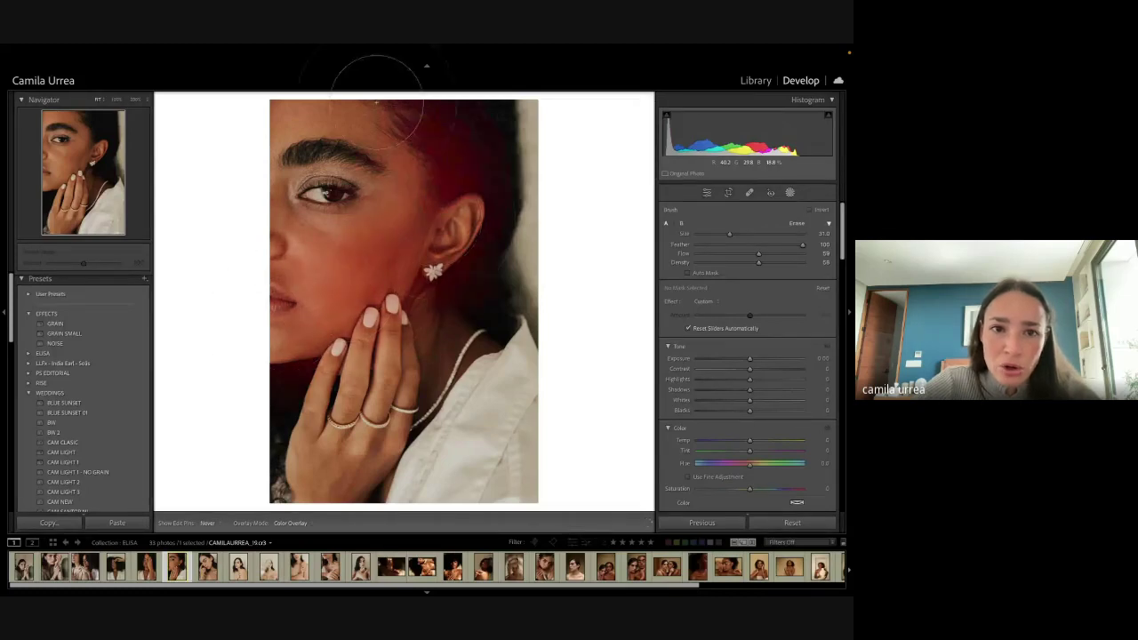
mouse_move(259, 172)
mouse_down()
mouse_move(286, 307)
mouse_move(438, 160)
mouse_move(356, 102)
mouse_up()
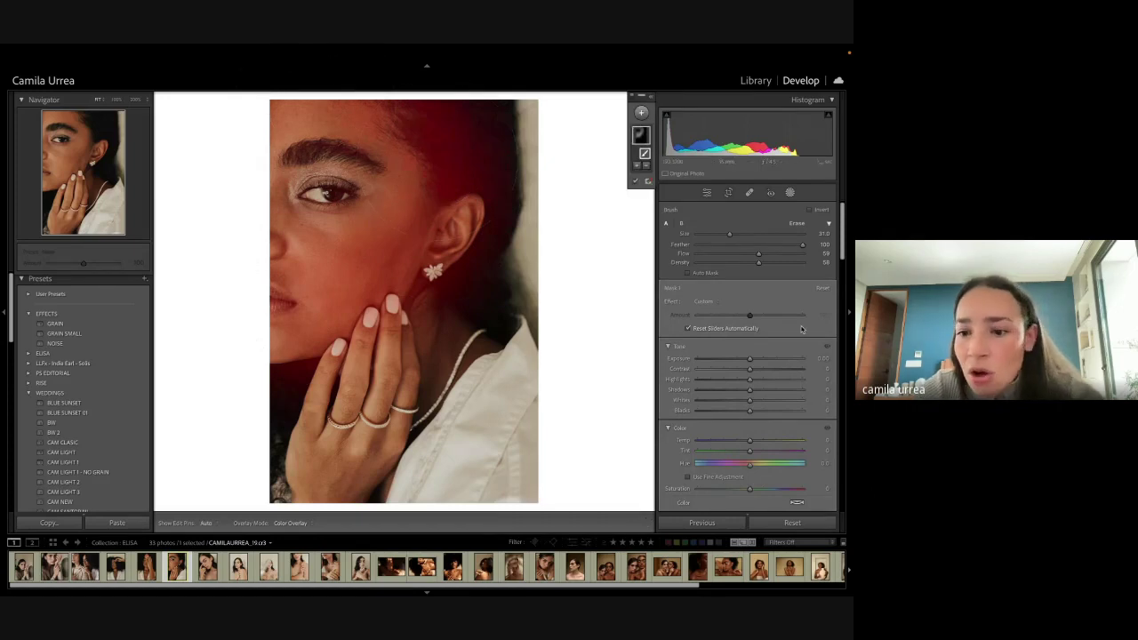
Step: Soften the skin within the face mask by setting contrast to -8, texture to -16 and clarity to -17
scroll(812, 353, down, 1)
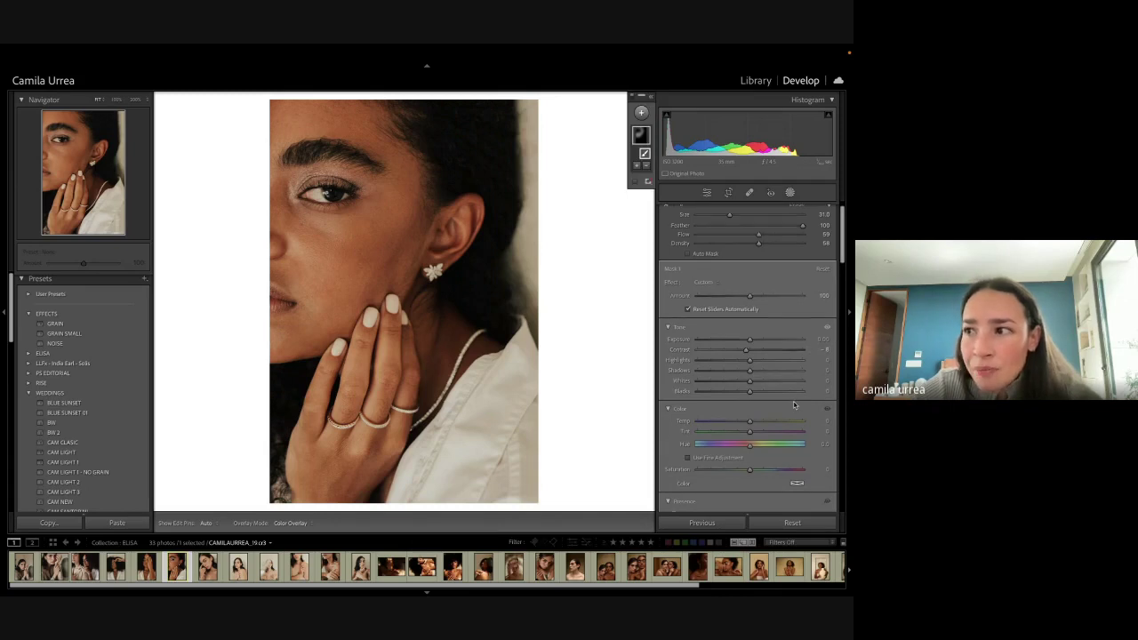
scroll(809, 418, down, 5)
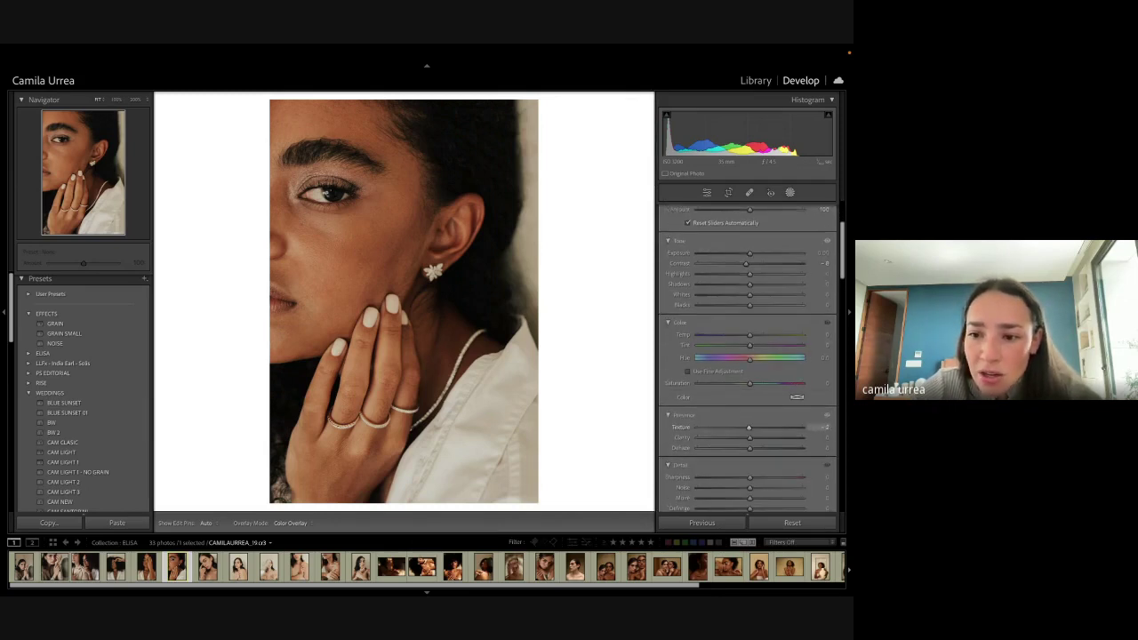
drag(818, 429, 807, 429)
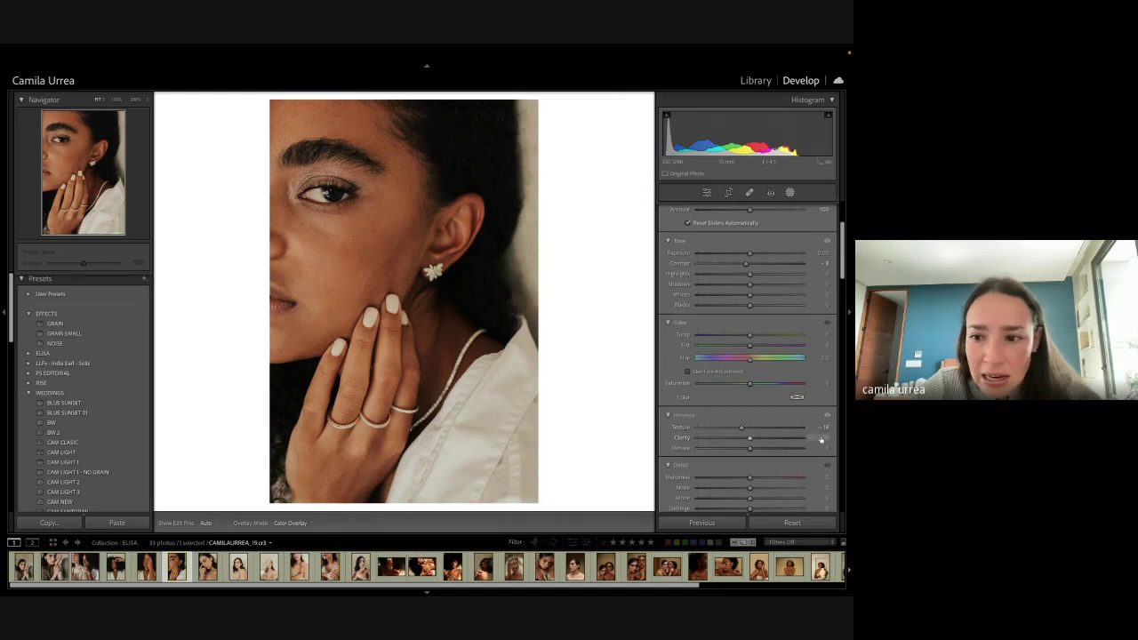
drag(821, 438, 810, 438)
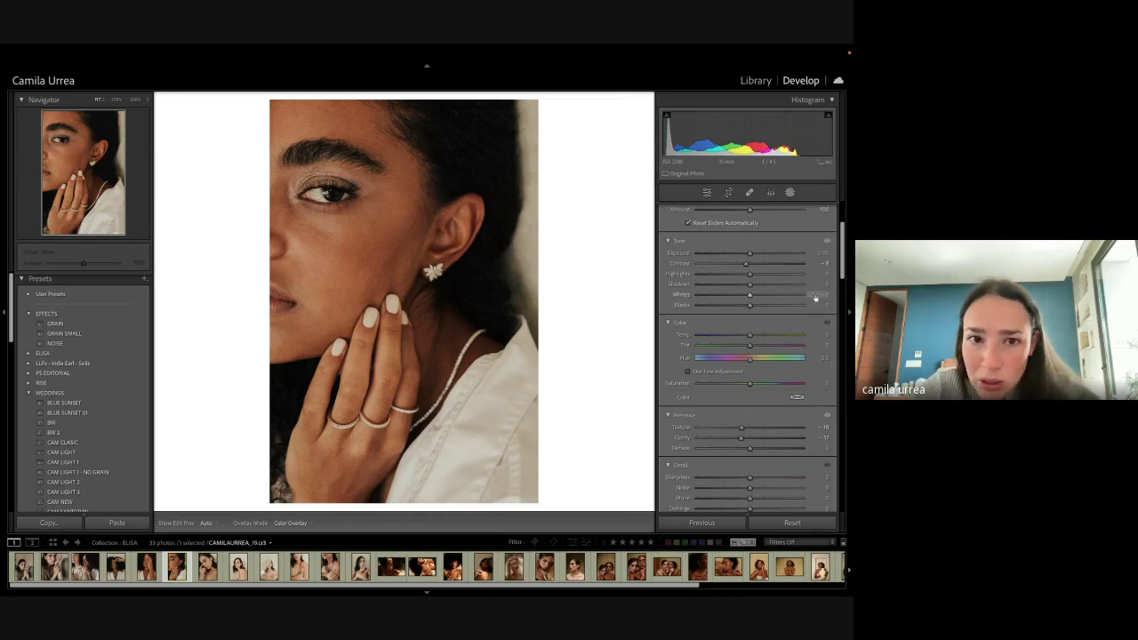
Step: Set the face mask's whites to 2 and blacks to -4, and close masking
drag(815, 298, 814, 305)
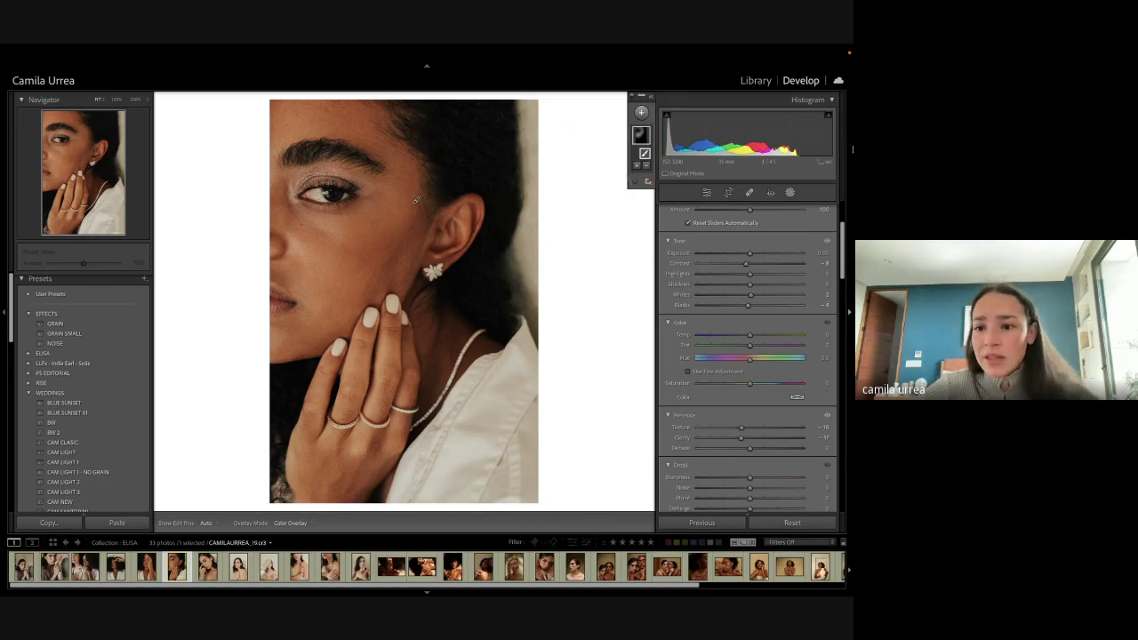
scroll(802, 352, down, 1)
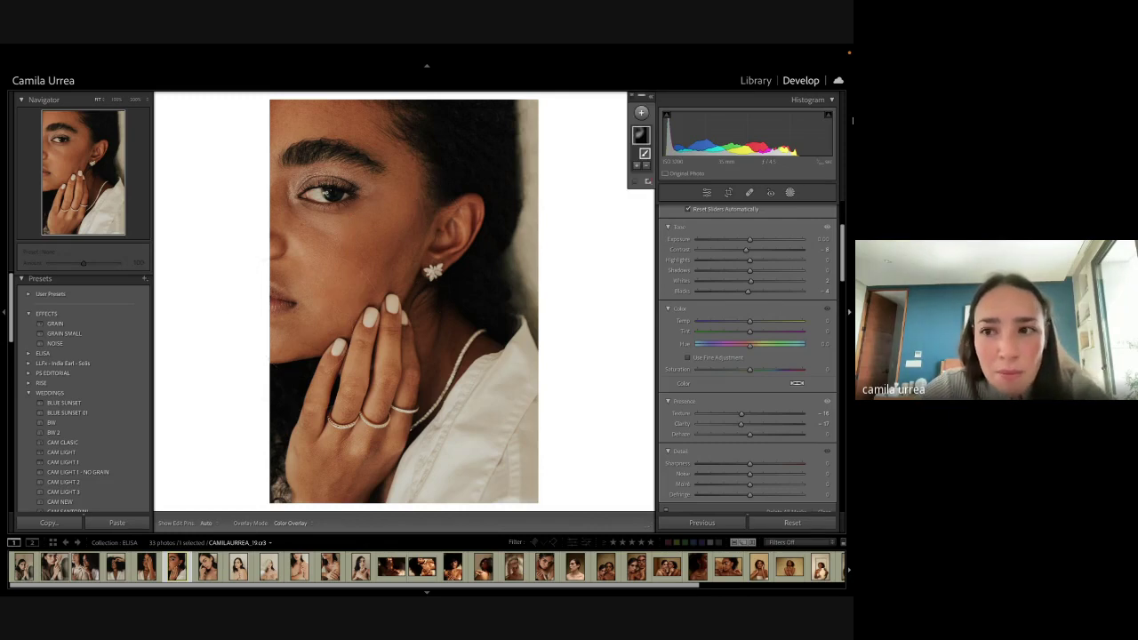
click(790, 193)
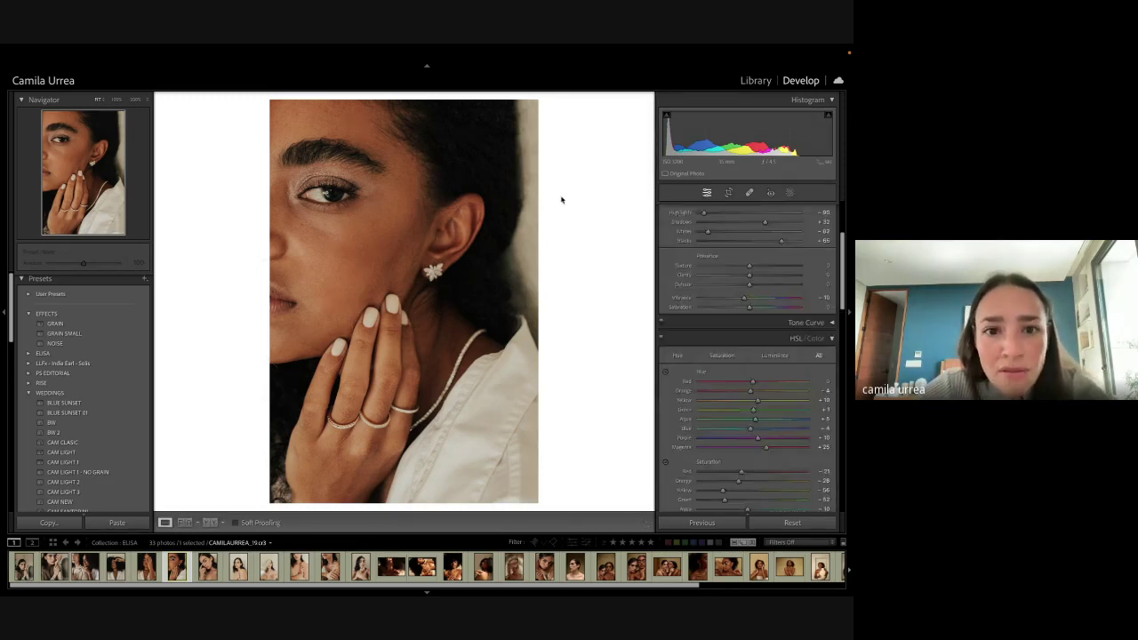
Step: Compare the cropped portrait's facial skin before and after close up around the cheek and earring
key(y)
click(224, 247)
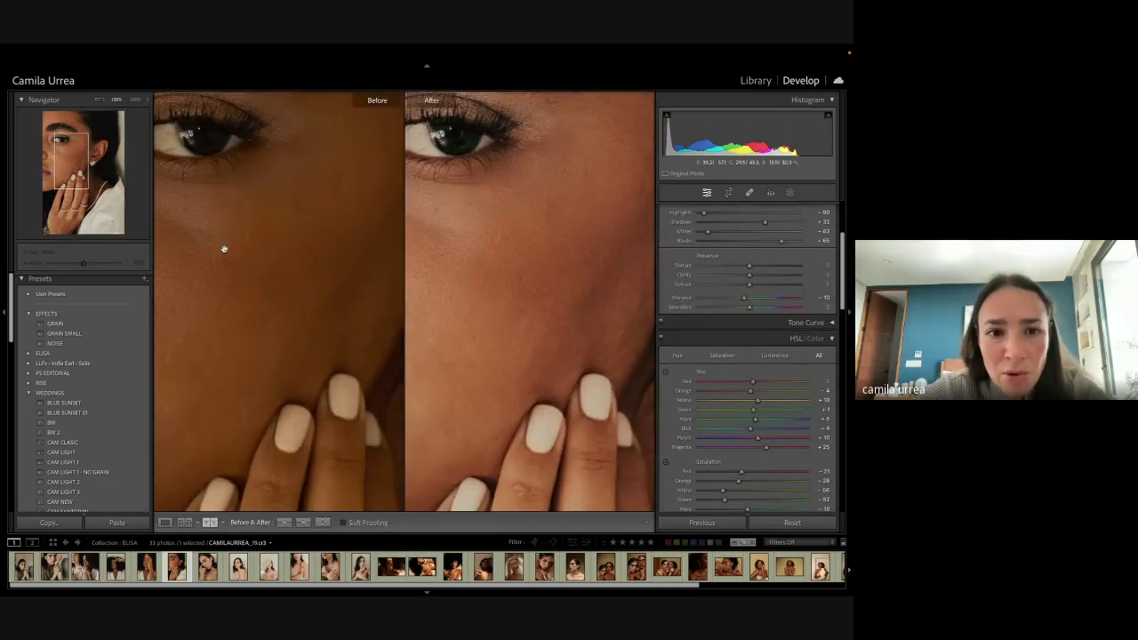
drag(224, 249, 167, 293)
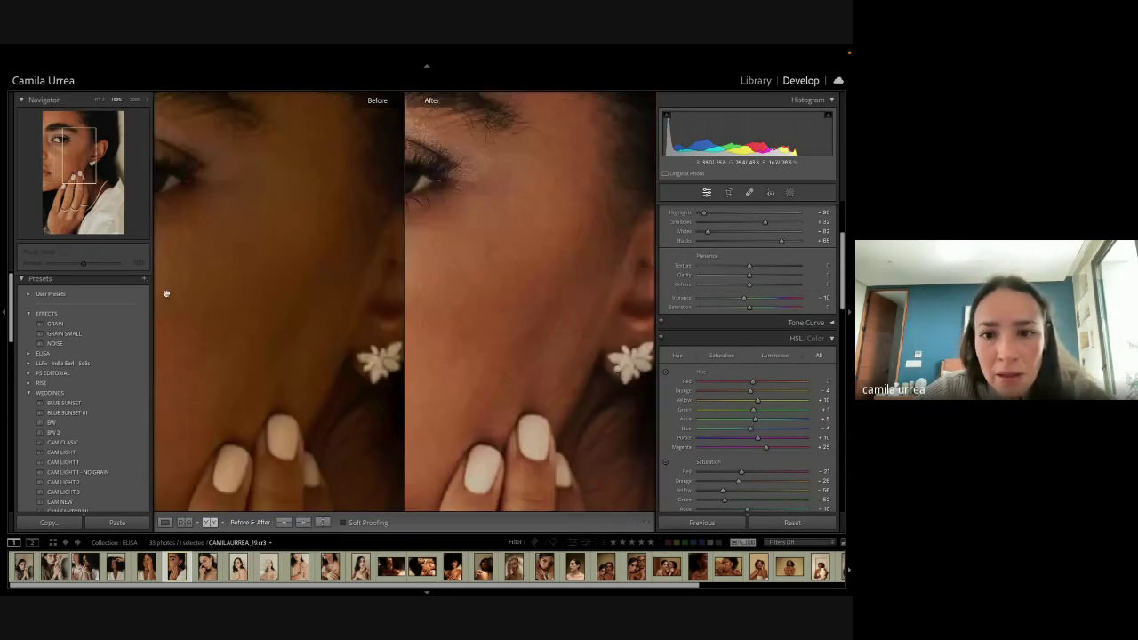
key(y)
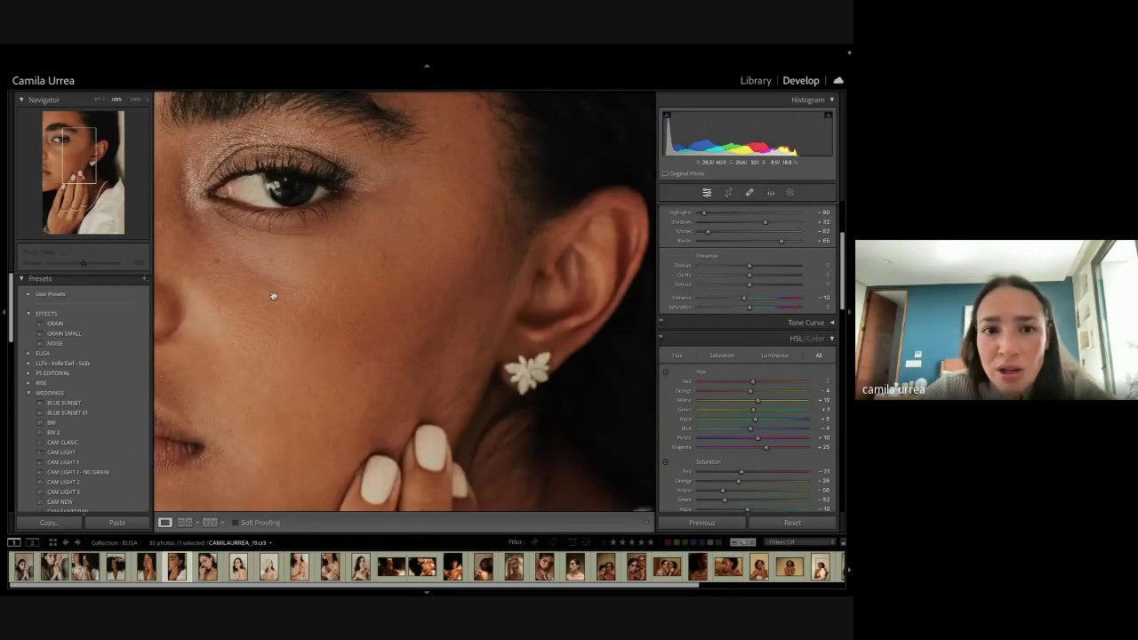
Step: Heal spots on the upper cheek, beside the nose and near the mouth, moving the mouth spot's source to nearby cheek skin
click(414, 219)
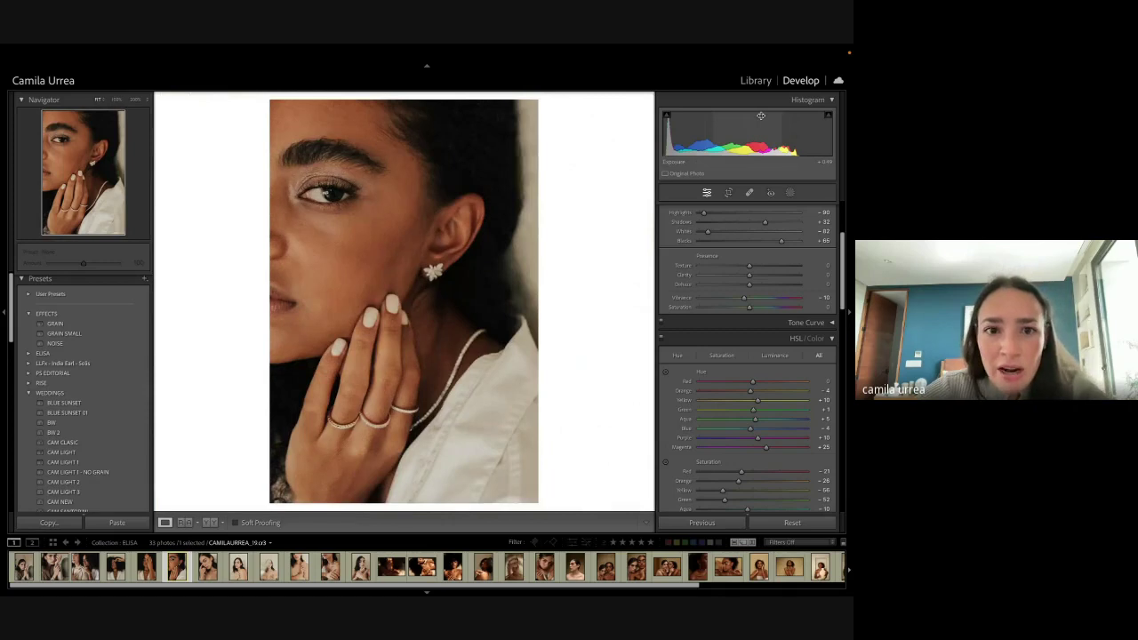
key(Down)
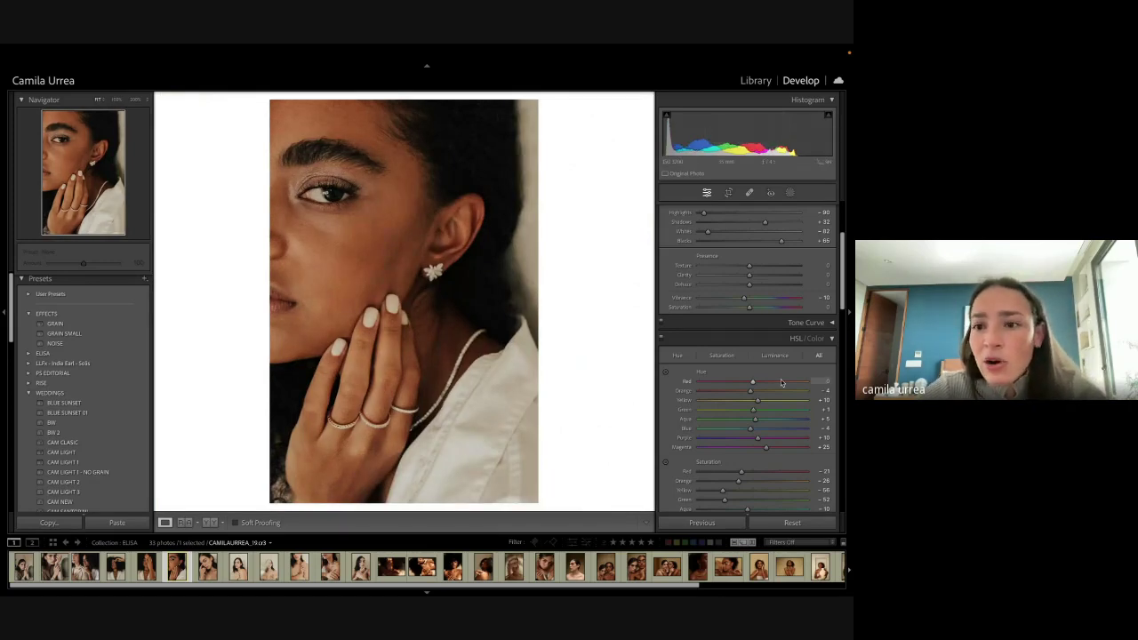
scroll(780, 379, up, 2)
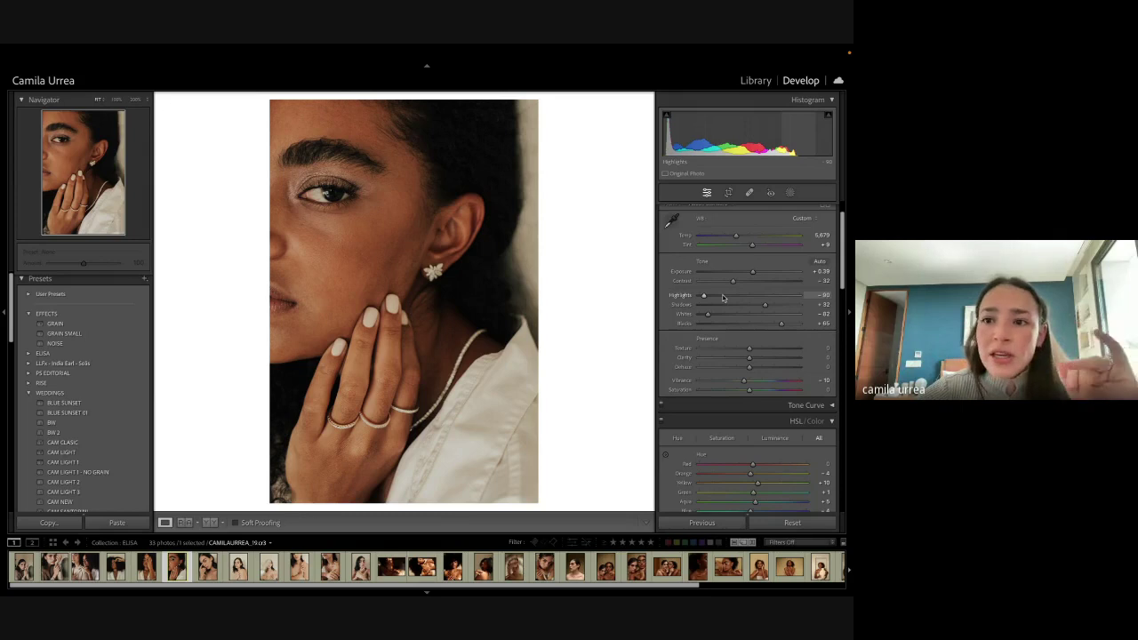
click(750, 192)
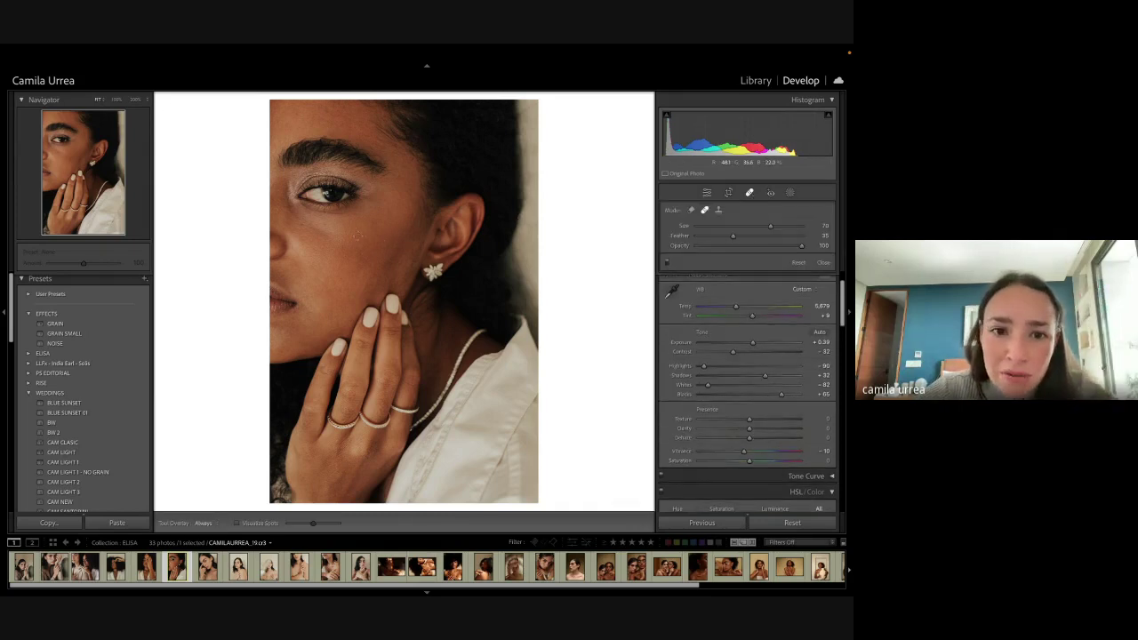
drag(353, 235, 346, 255)
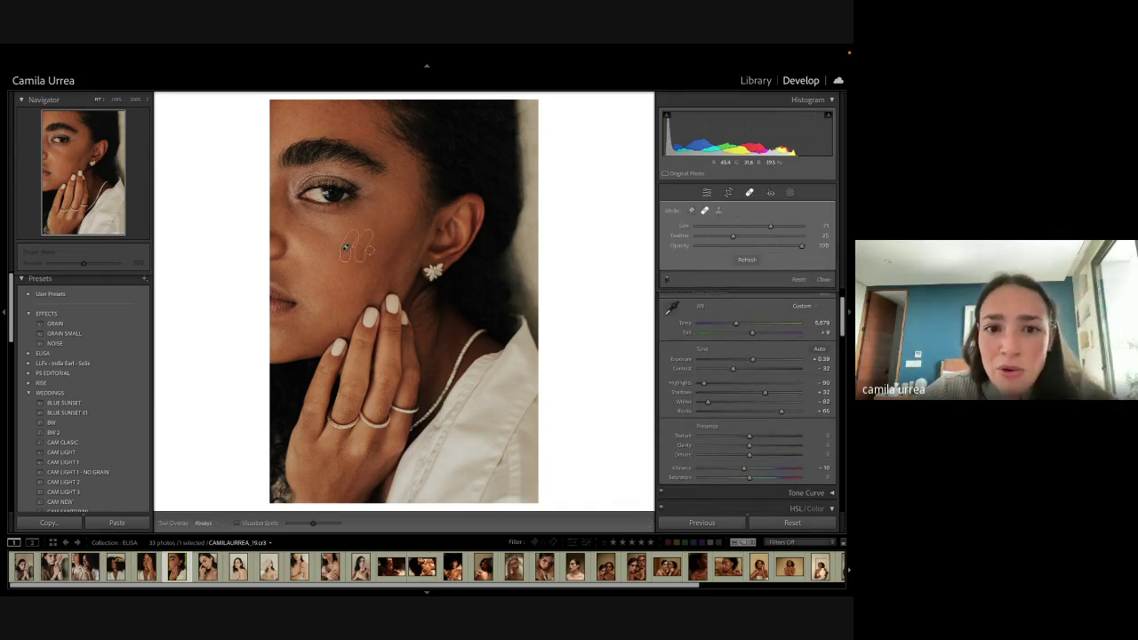
scroll(303, 225, down, 1)
click(303, 225)
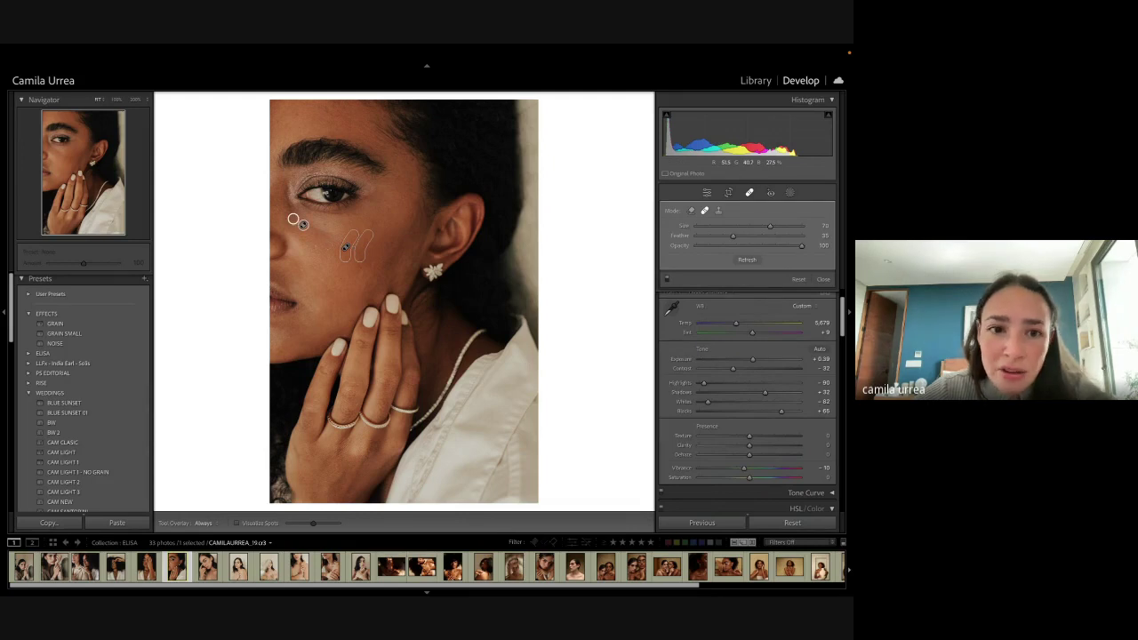
click(322, 281)
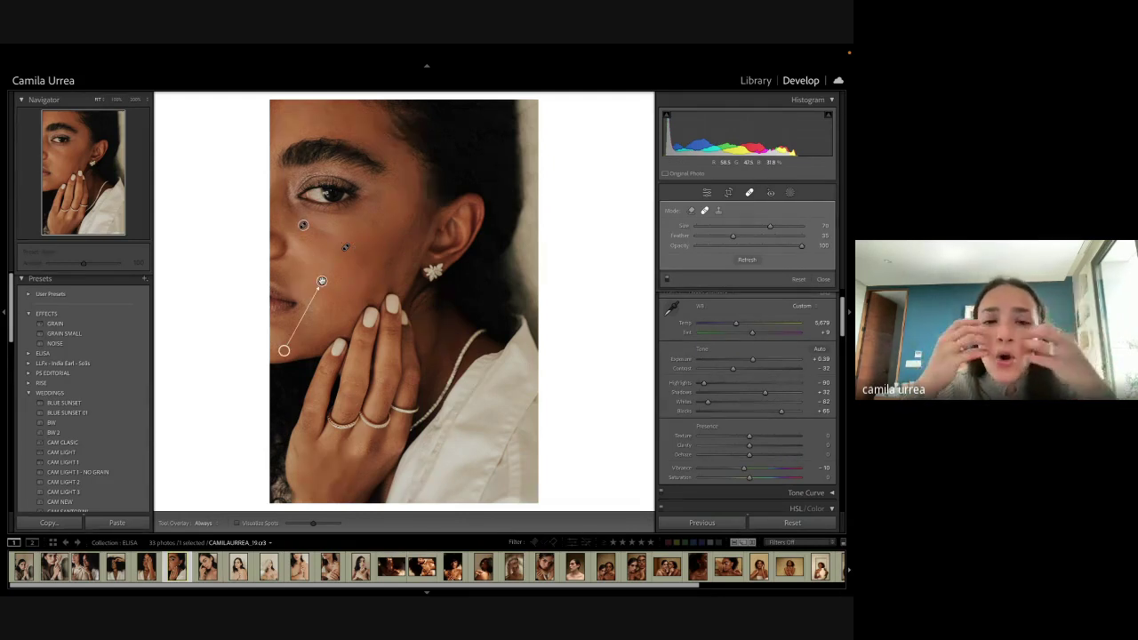
drag(284, 350, 332, 301)
Step: Heal further blemishes across the mid and lower cheek, repositioning the last stroke's source from the neck onto the cheek
click(362, 255)
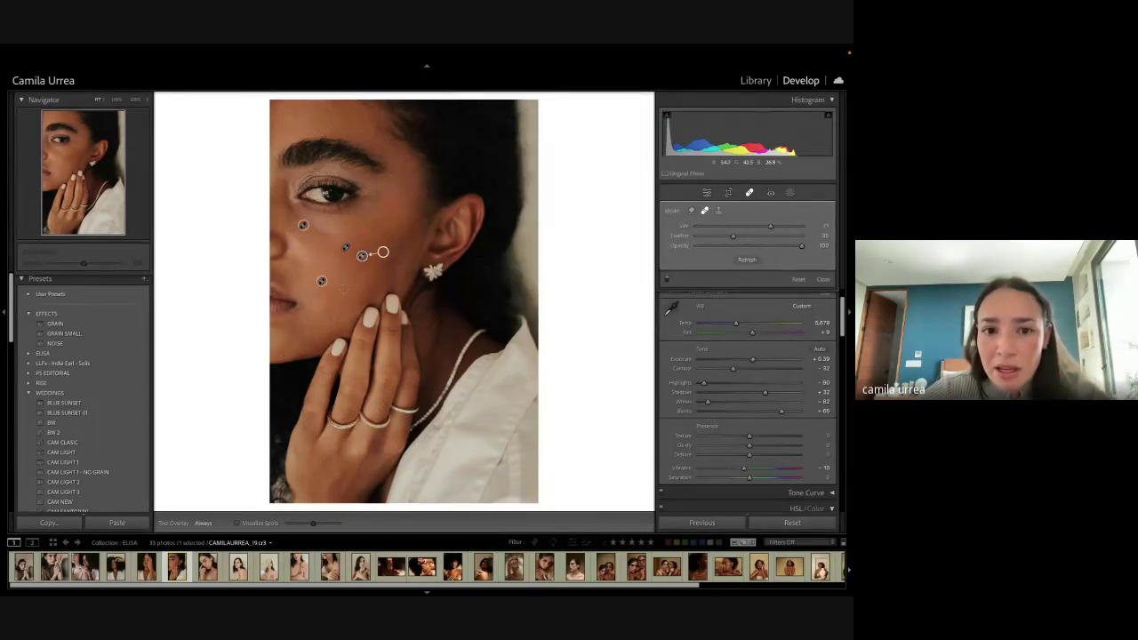
click(340, 282)
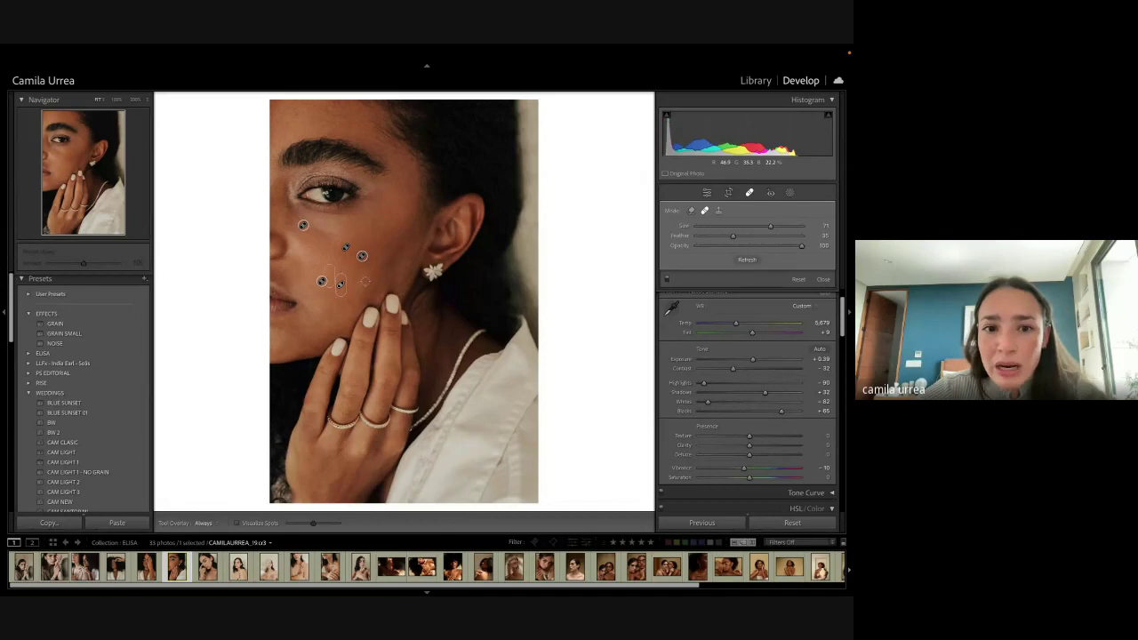
drag(361, 272, 377, 264)
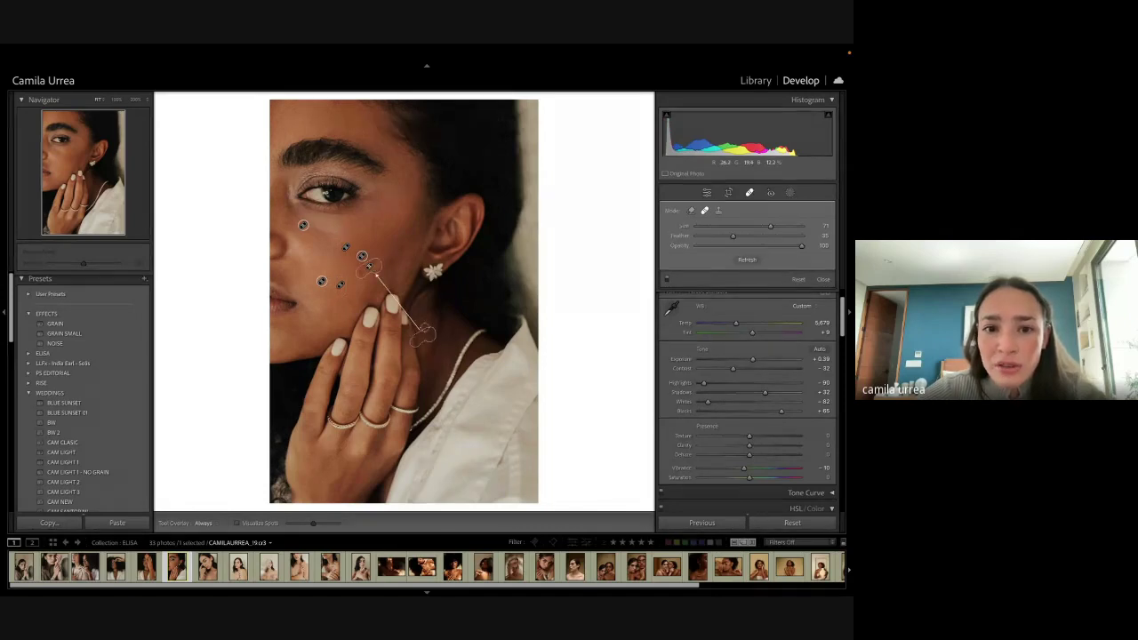
drag(424, 331, 354, 262)
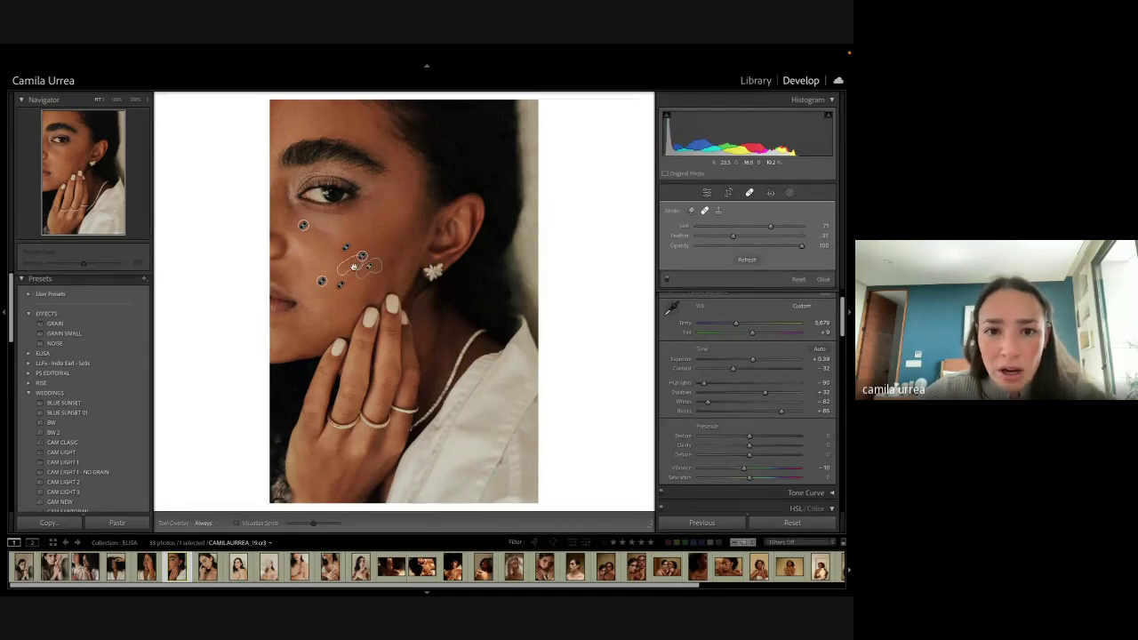
Step: Heal the spots along the under-eye area and two areas of the upper forehead
click(374, 224)
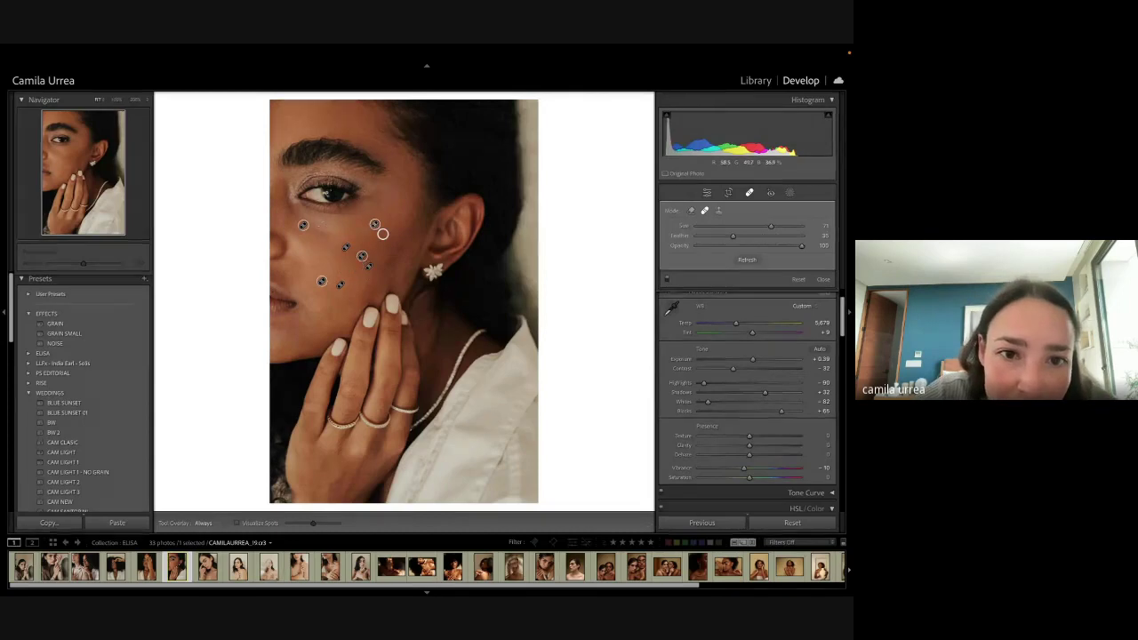
click(325, 226)
click(352, 221)
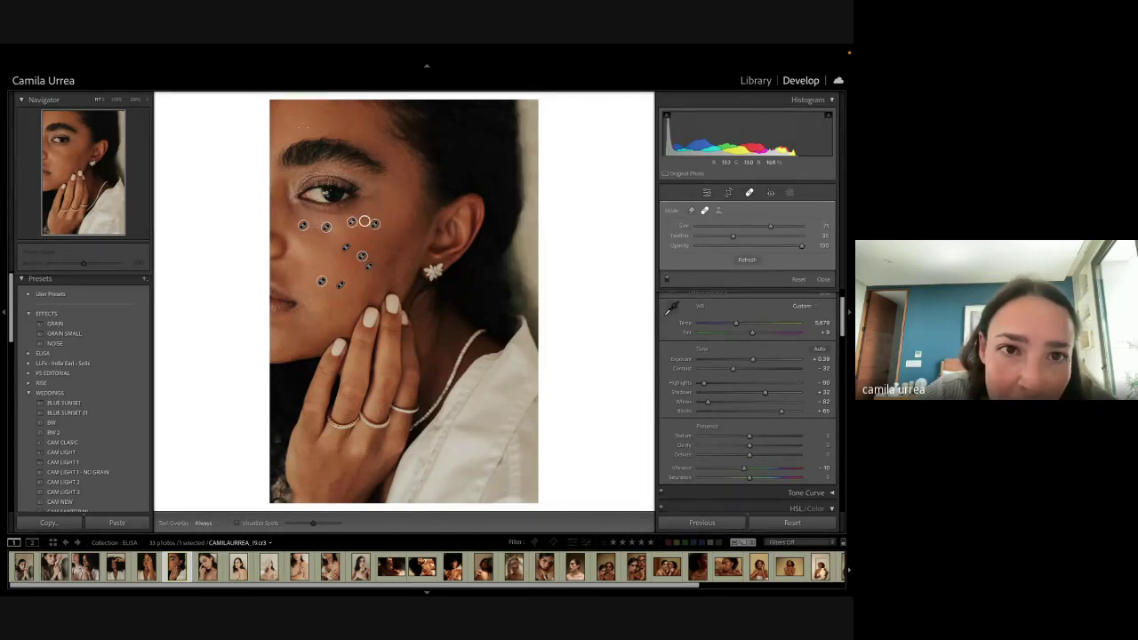
click(294, 113)
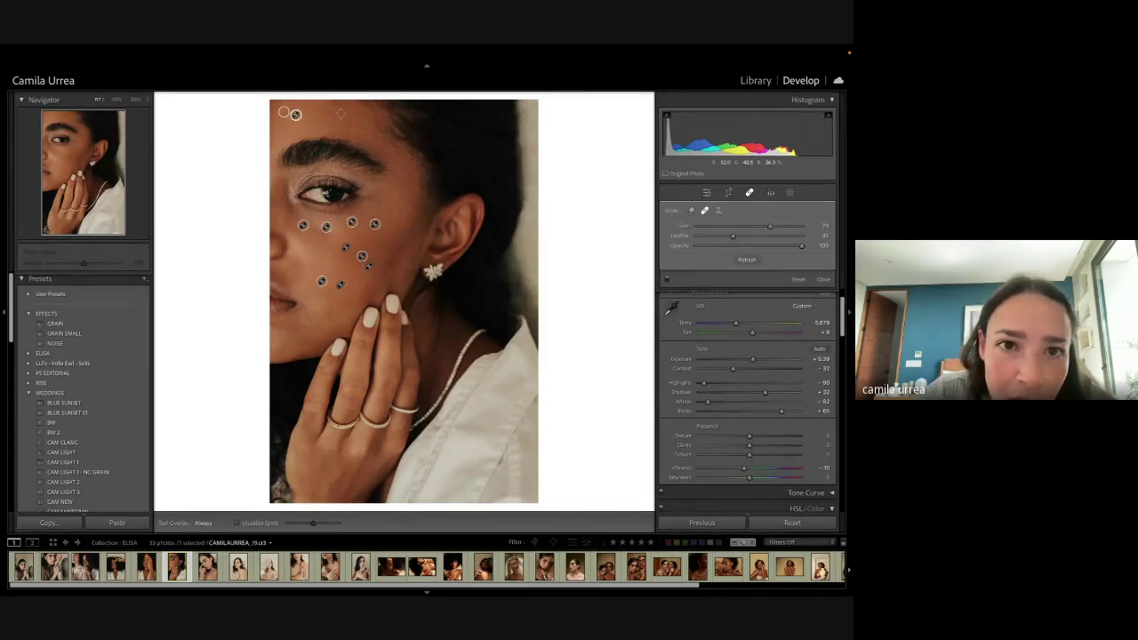
click(325, 110)
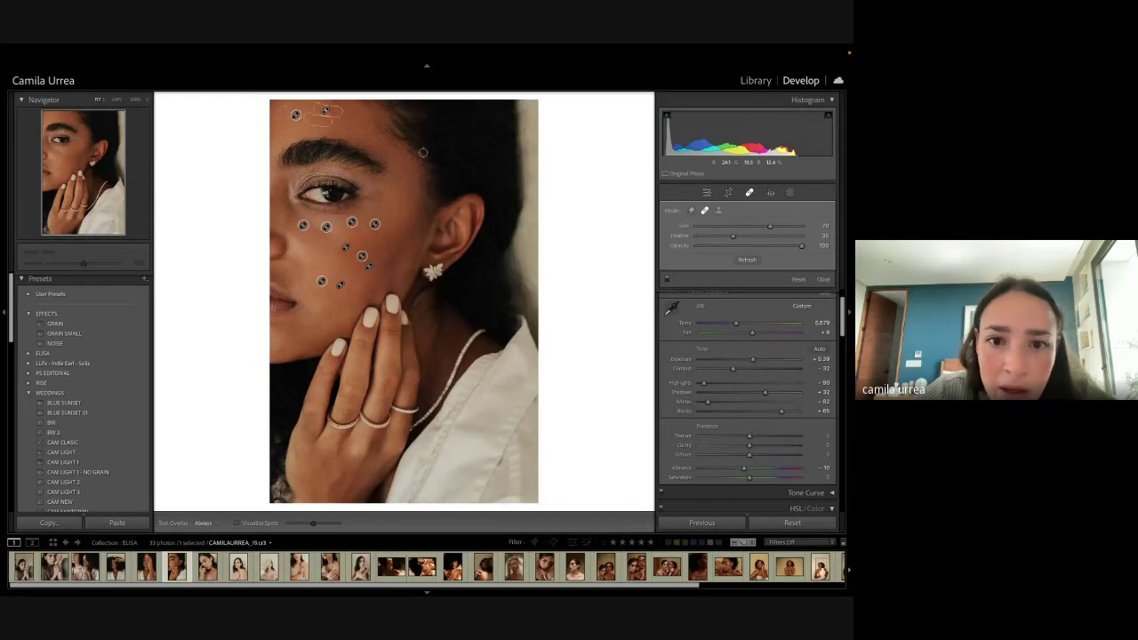
Step: Close the healing tool and set the photo's highlights to -73
click(748, 193)
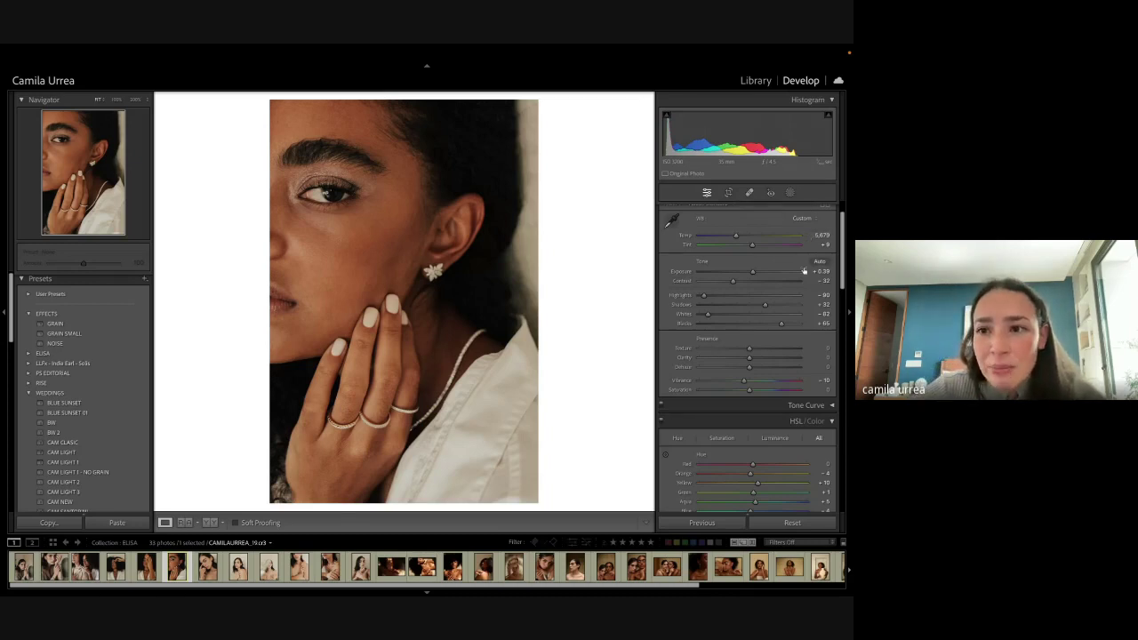
click(719, 297)
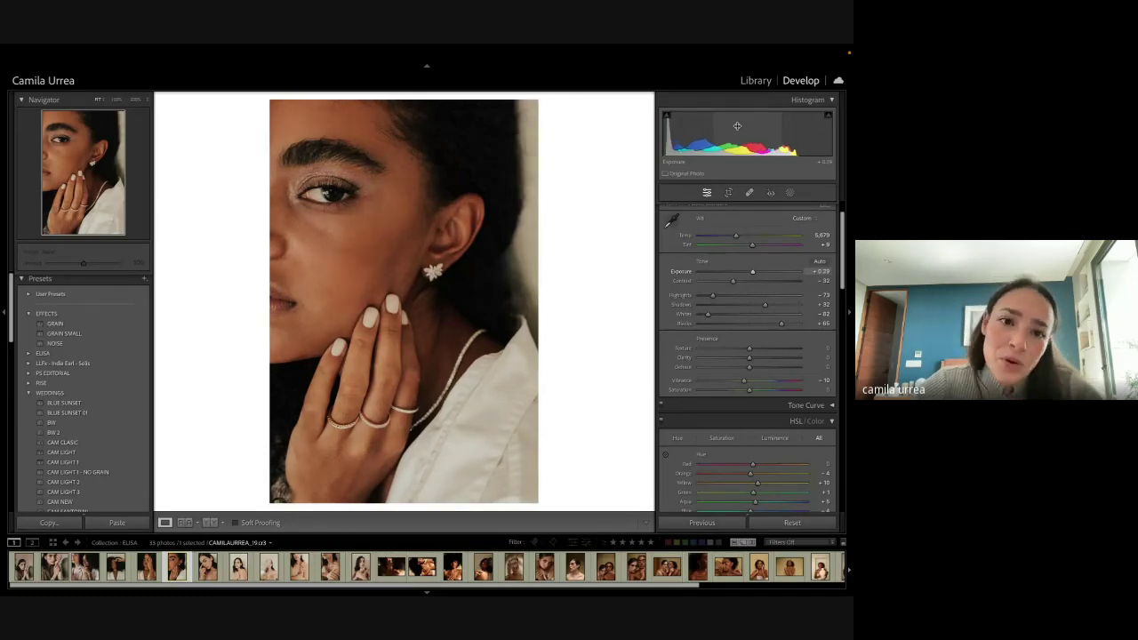
Step: Create a second brush mask with brush size 17 and paint it over the eye, eyebrow and dark hair
click(789, 192)
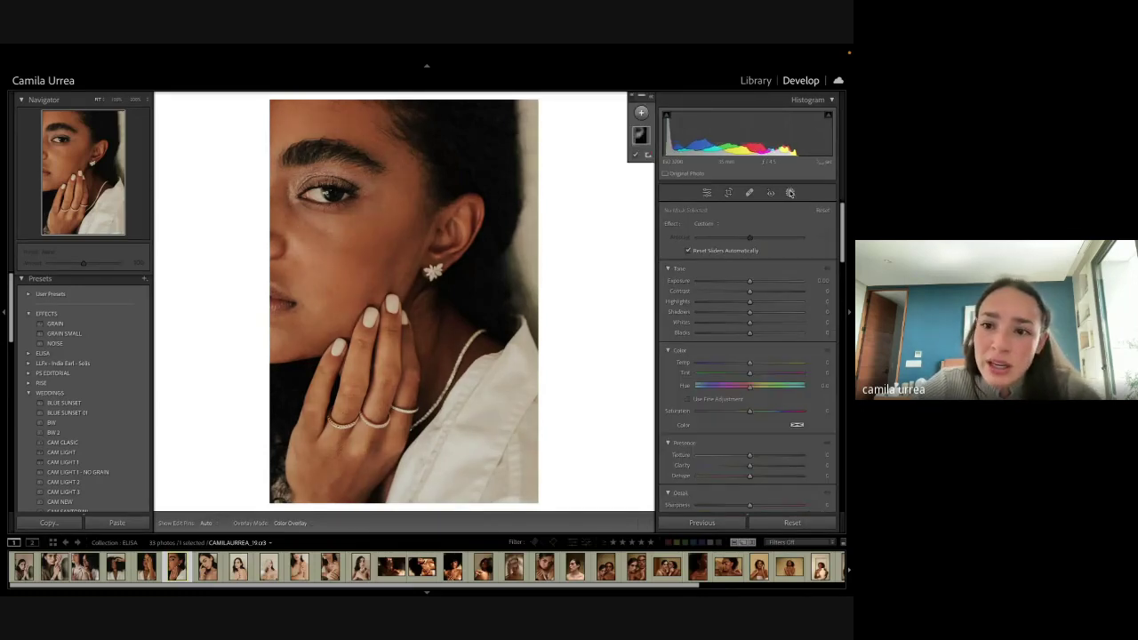
click(642, 113)
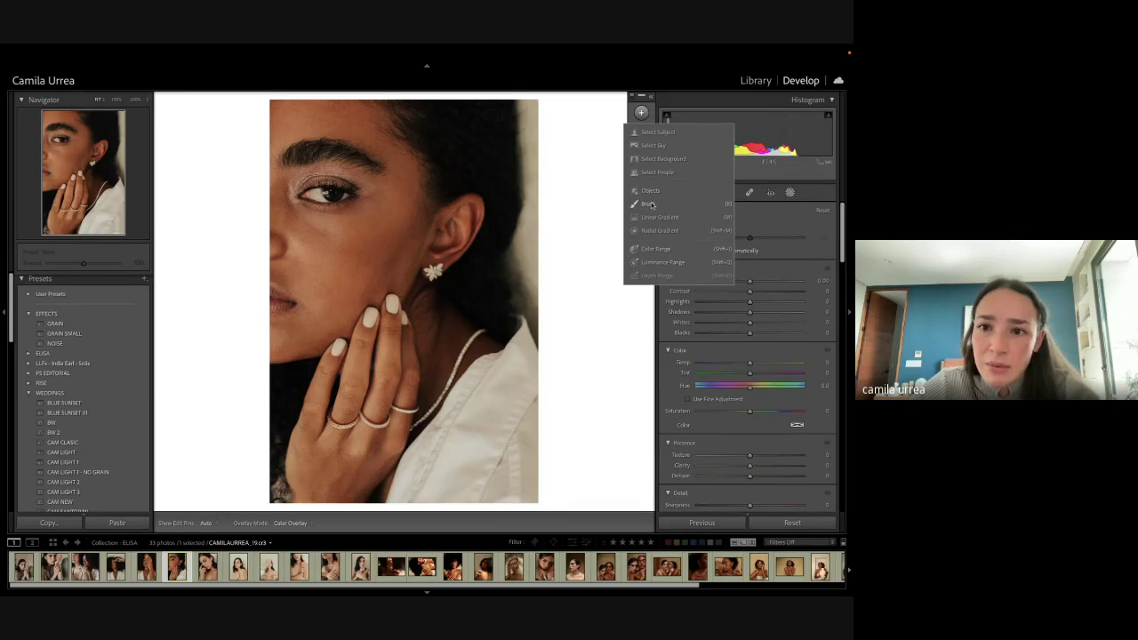
click(650, 205)
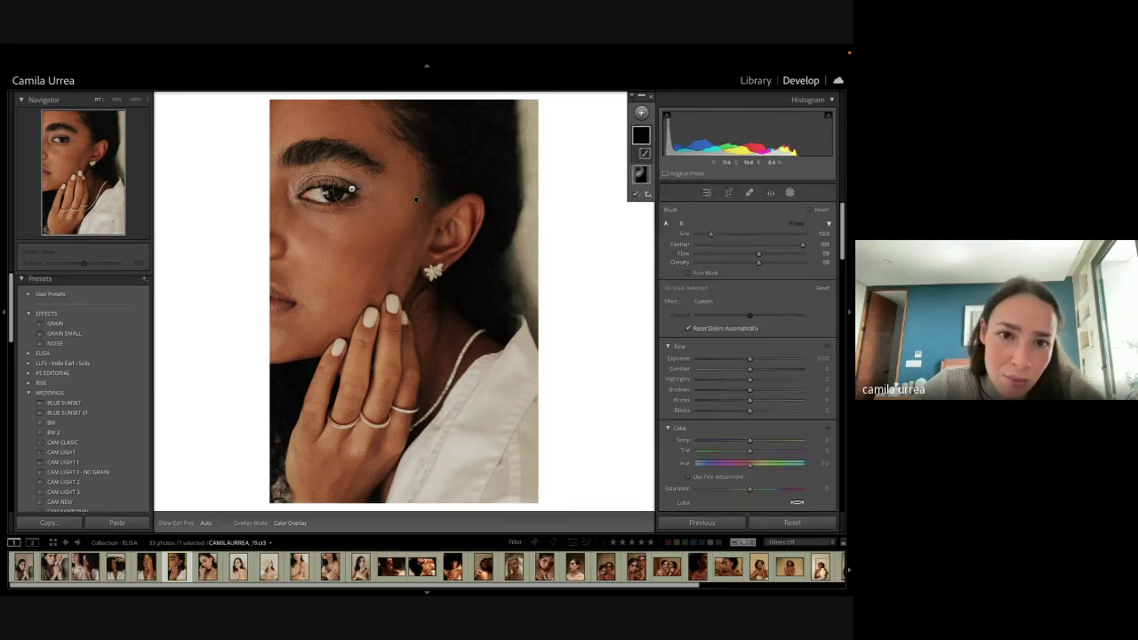
scroll(352, 189, down, 1)
click(333, 191)
drag(308, 153, 360, 155)
scroll(500, 143, up, 5)
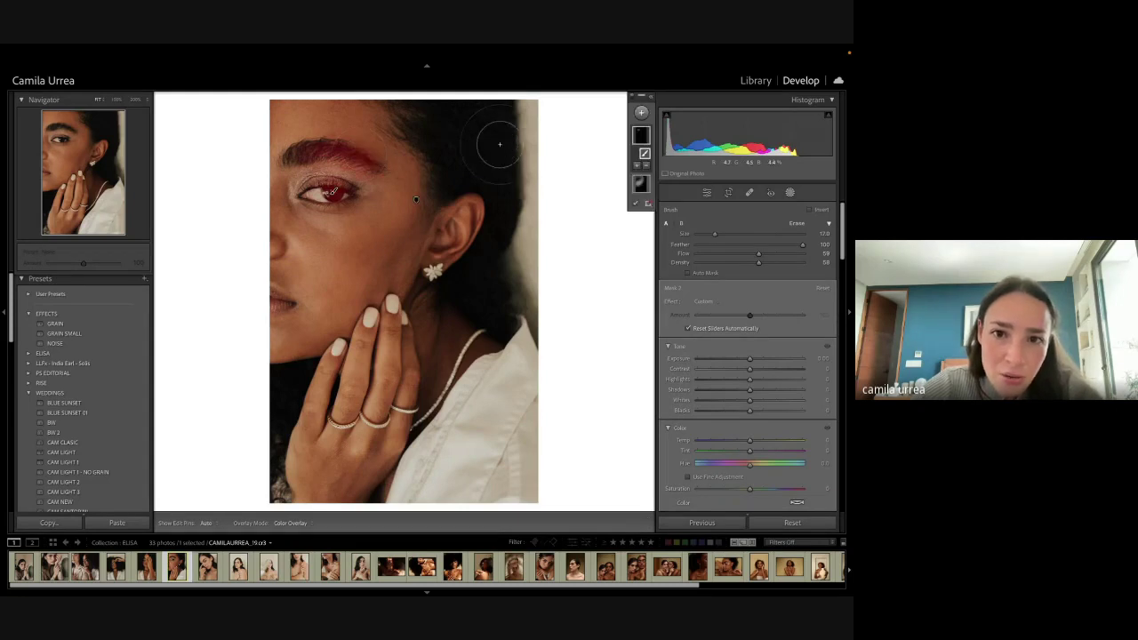
mouse_move(500, 143)
mouse_down()
mouse_move(399, 106)
mouse_move(484, 302)
mouse_up()
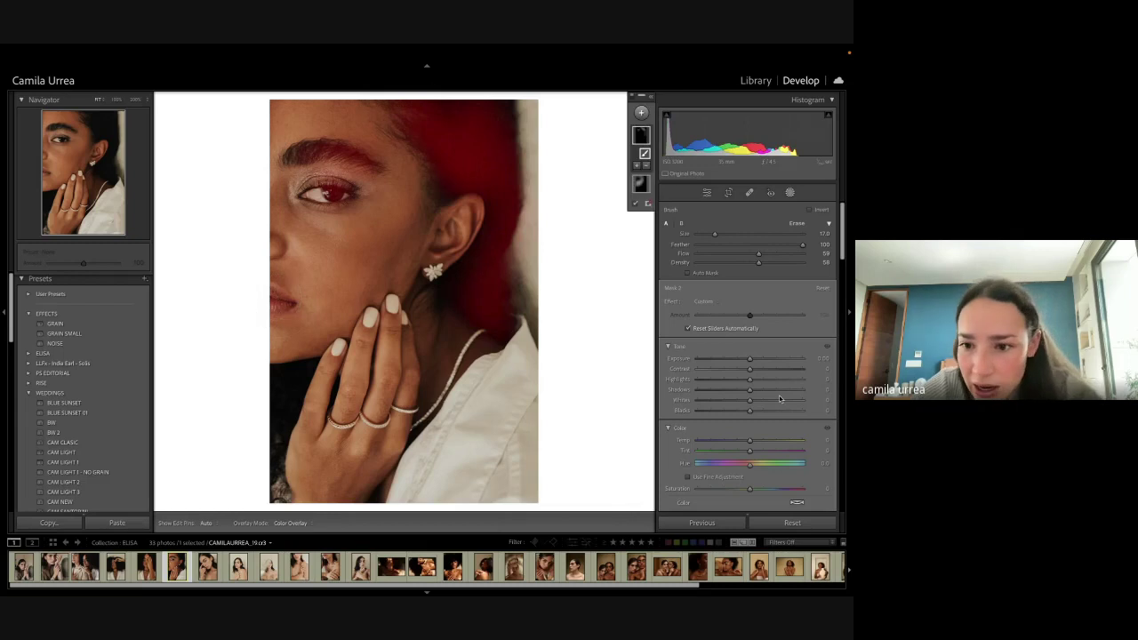
Step: Lower the blacks and adjust the exposure of the eye, eyebrow and hair mask, and close masking
drag(750, 411, 729, 411)
drag(763, 366, 769, 365)
click(771, 192)
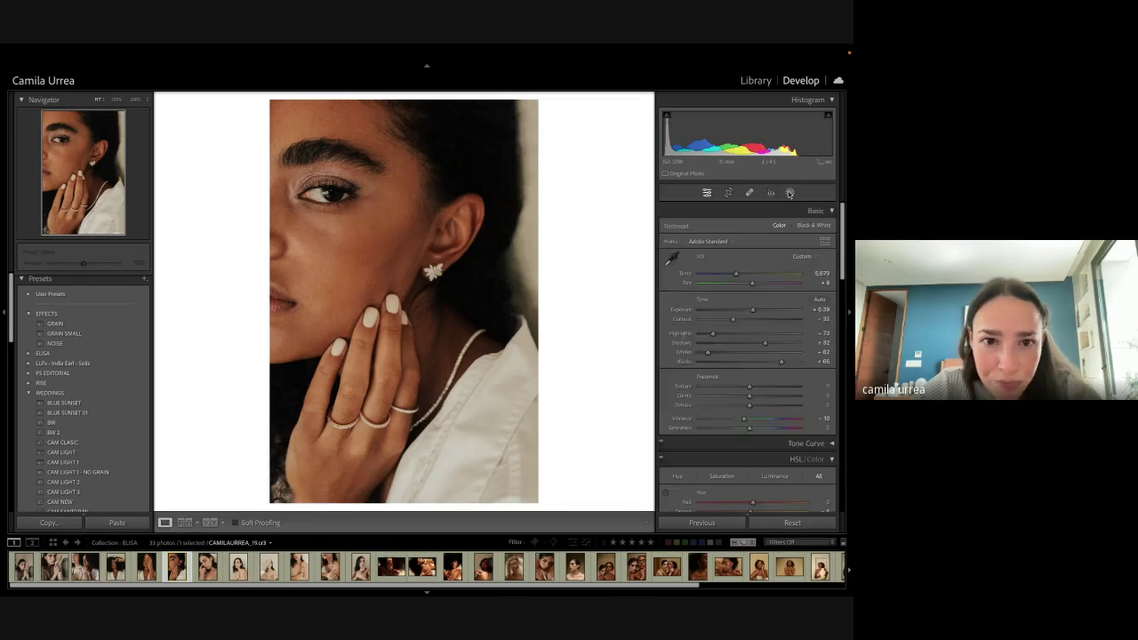
Step: Compare the history state from before the first brush mask with the latest exposure adjustment state
click(21, 280)
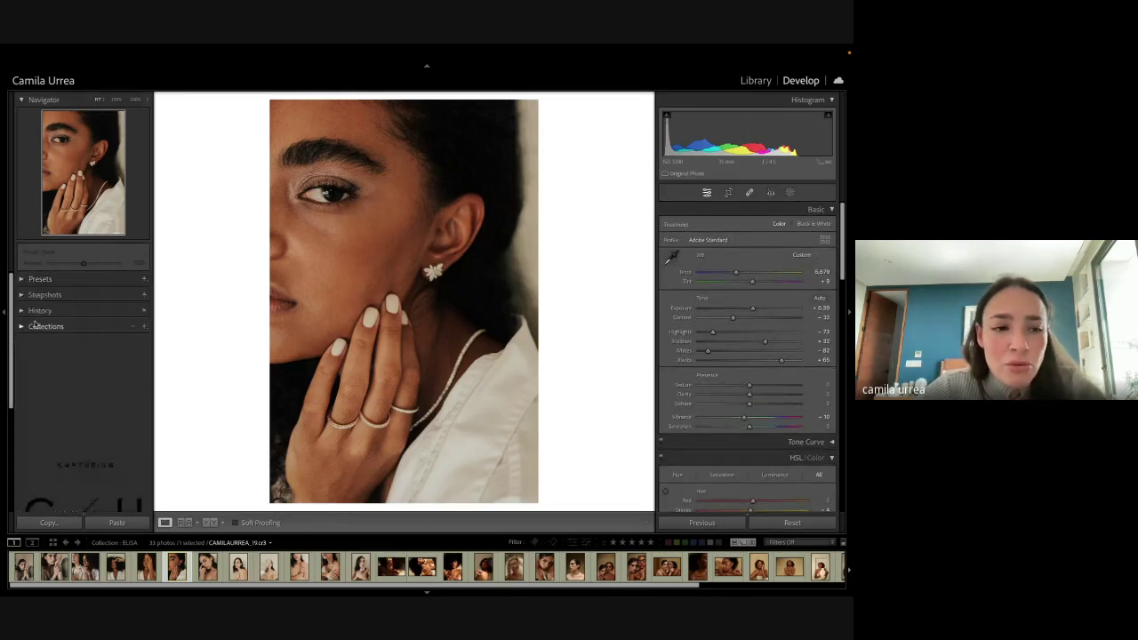
click(21, 311)
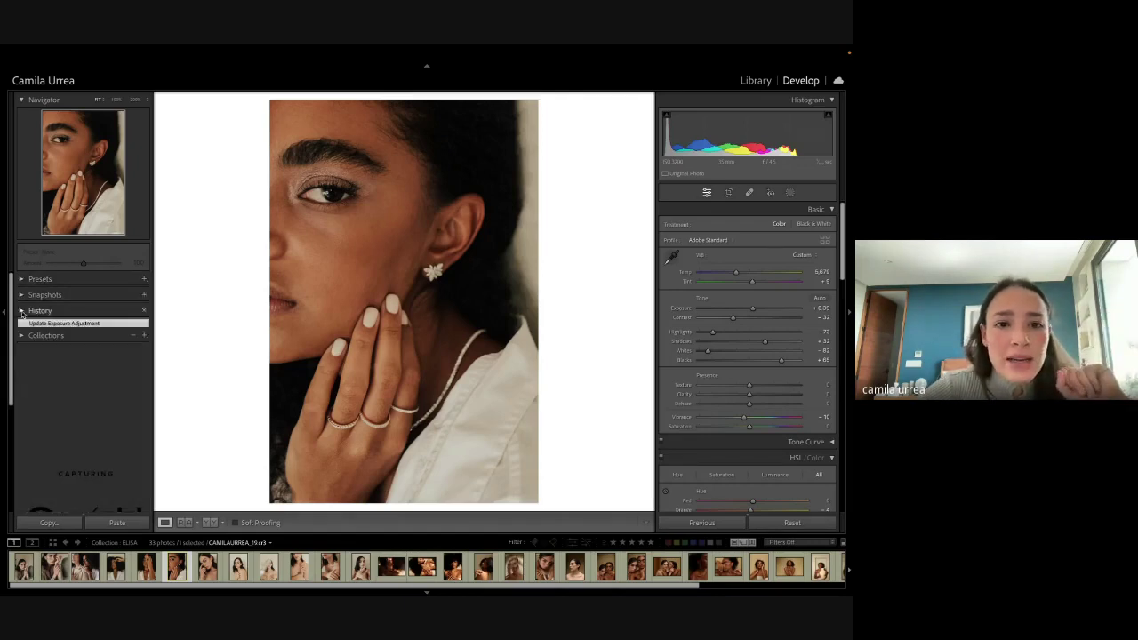
scroll(68, 475, down, 2)
scroll(66, 475, down, 5)
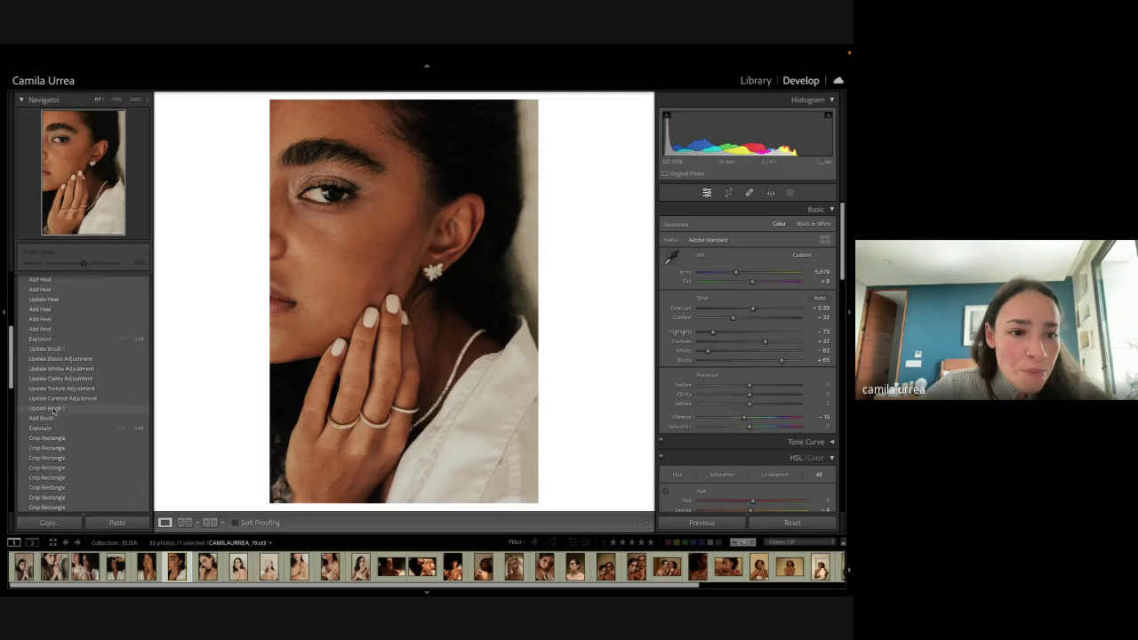
click(57, 427)
scroll(99, 365, up, 5)
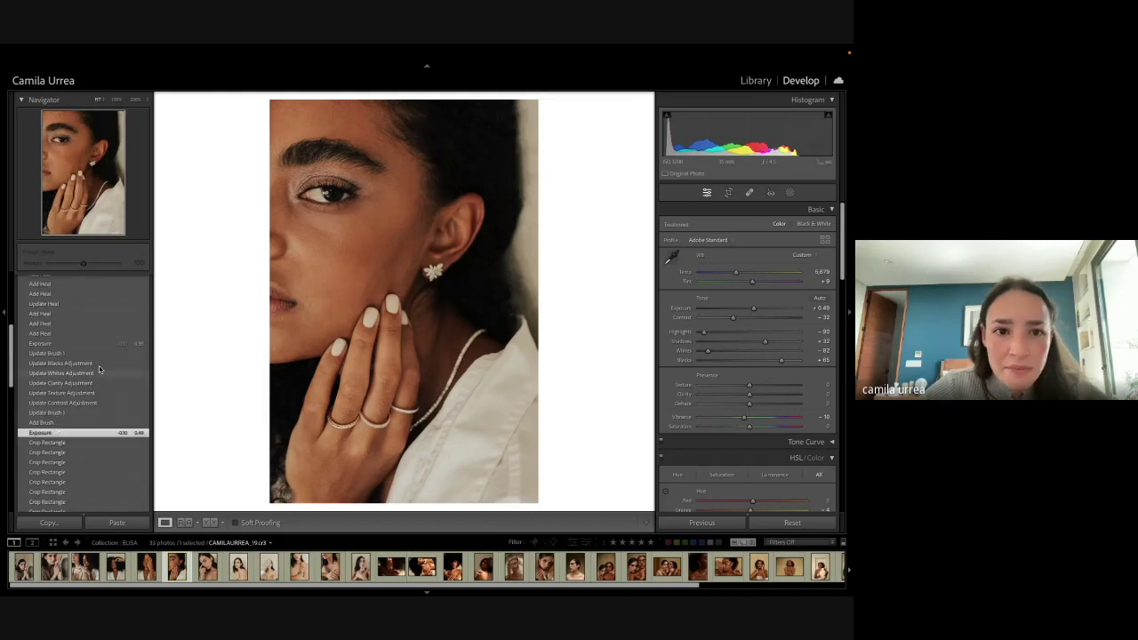
scroll(55, 293, up, 5)
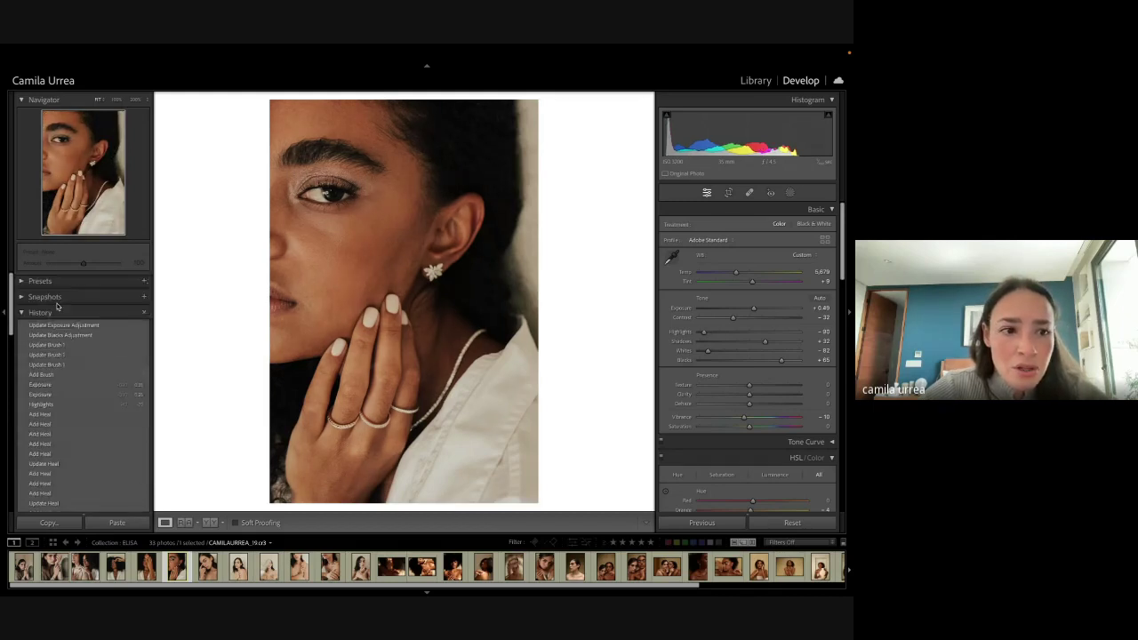
click(57, 325)
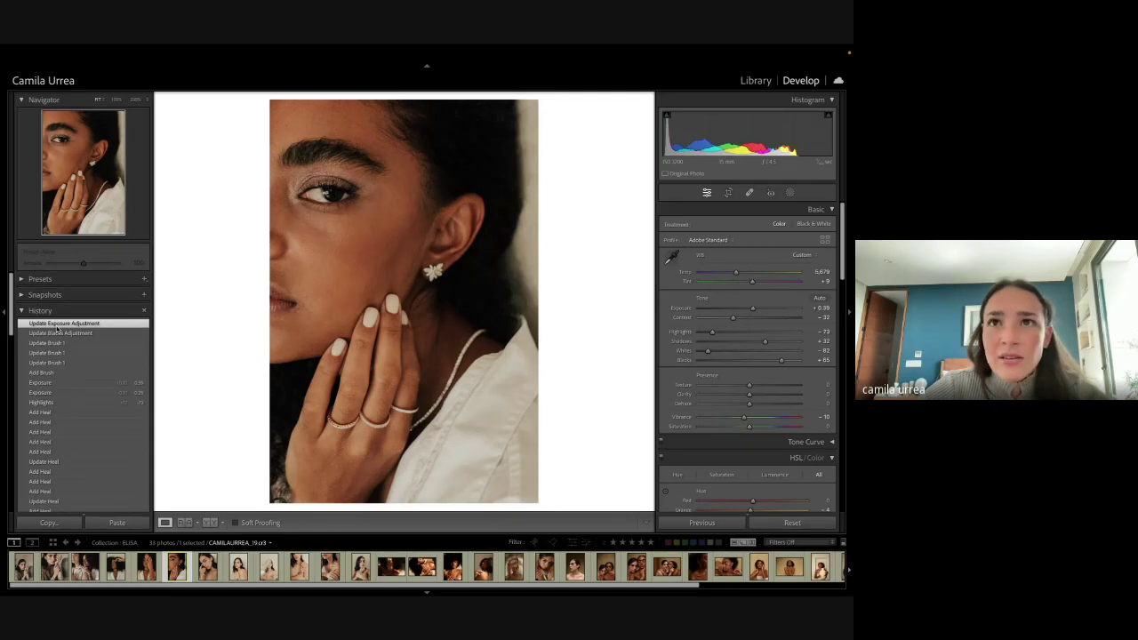
Step: Check the history states at the first brush mask's addition and the exposure change before it, and return to the latest state
scroll(57, 329, down, 10)
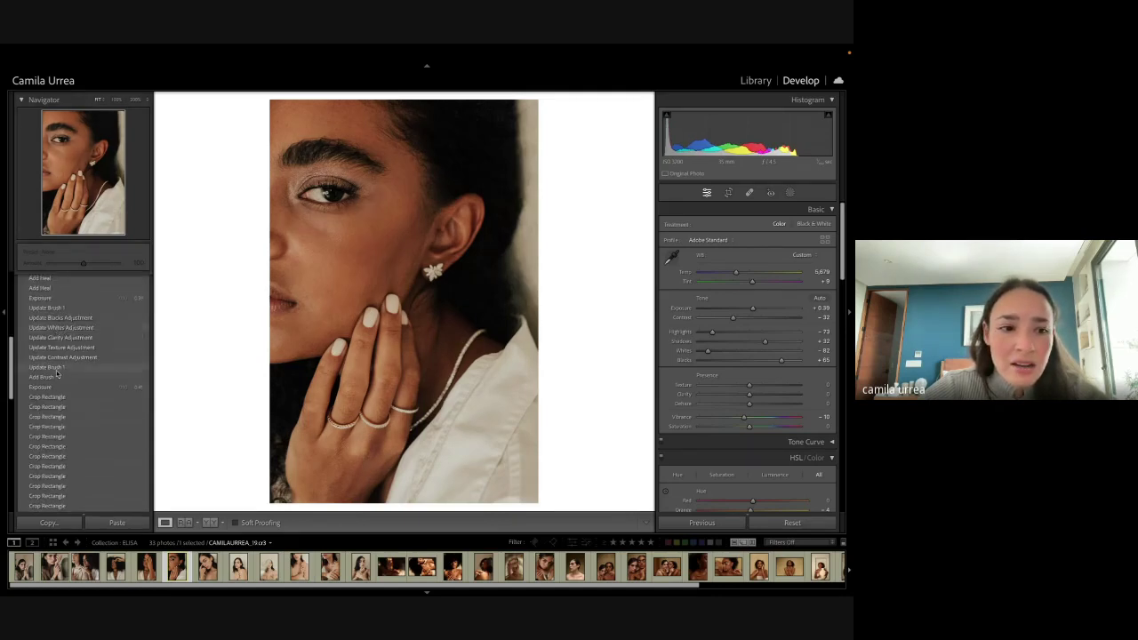
click(58, 377)
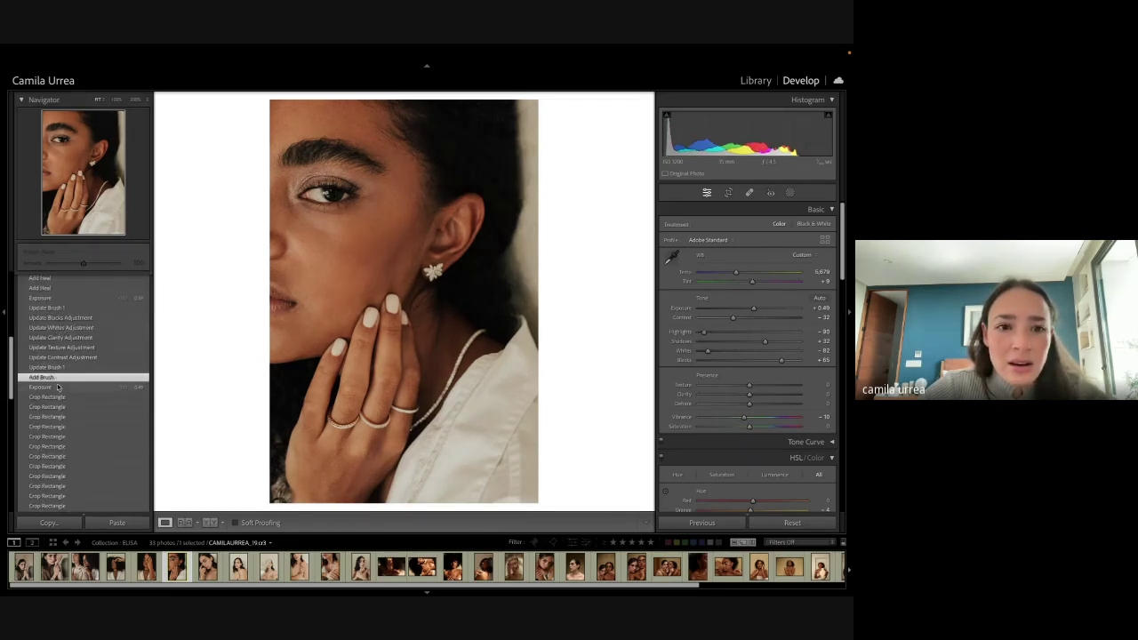
click(58, 388)
scroll(85, 331, up, 10)
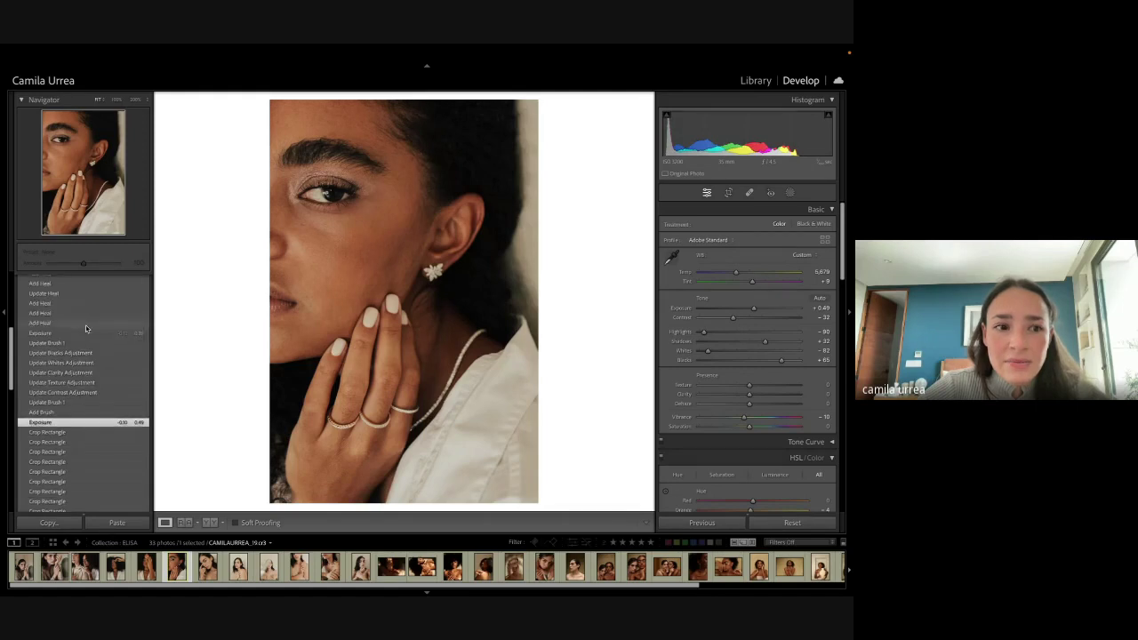
click(68, 324)
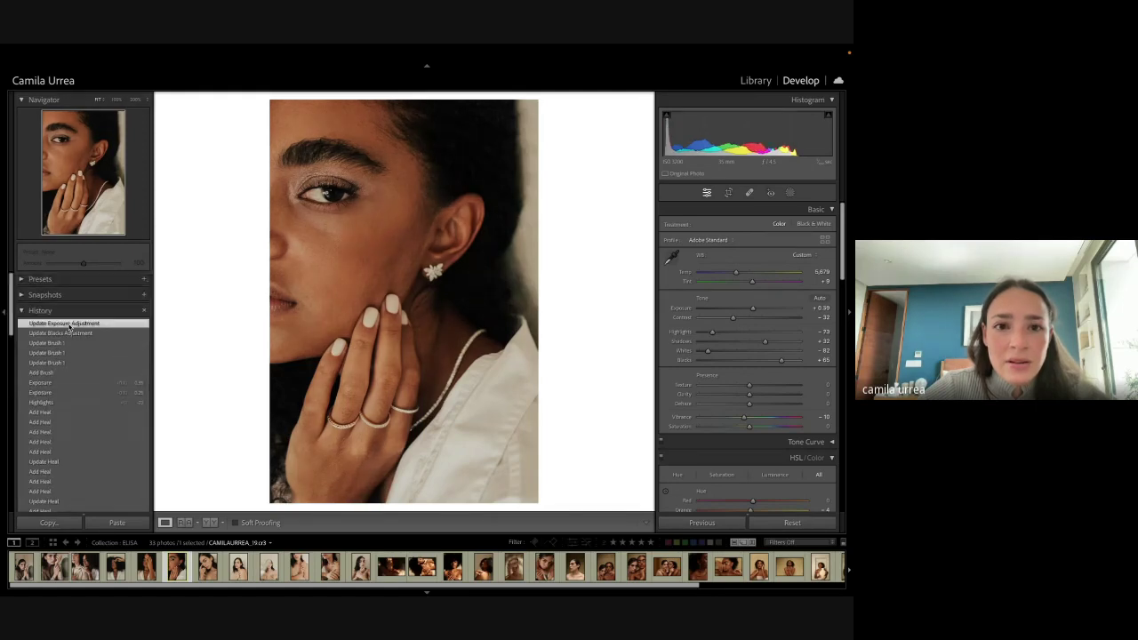
Step: View the exposure state from before the first brush mask full screen, restore the latest history state, and inspect the face up close
scroll(68, 328, down, 5)
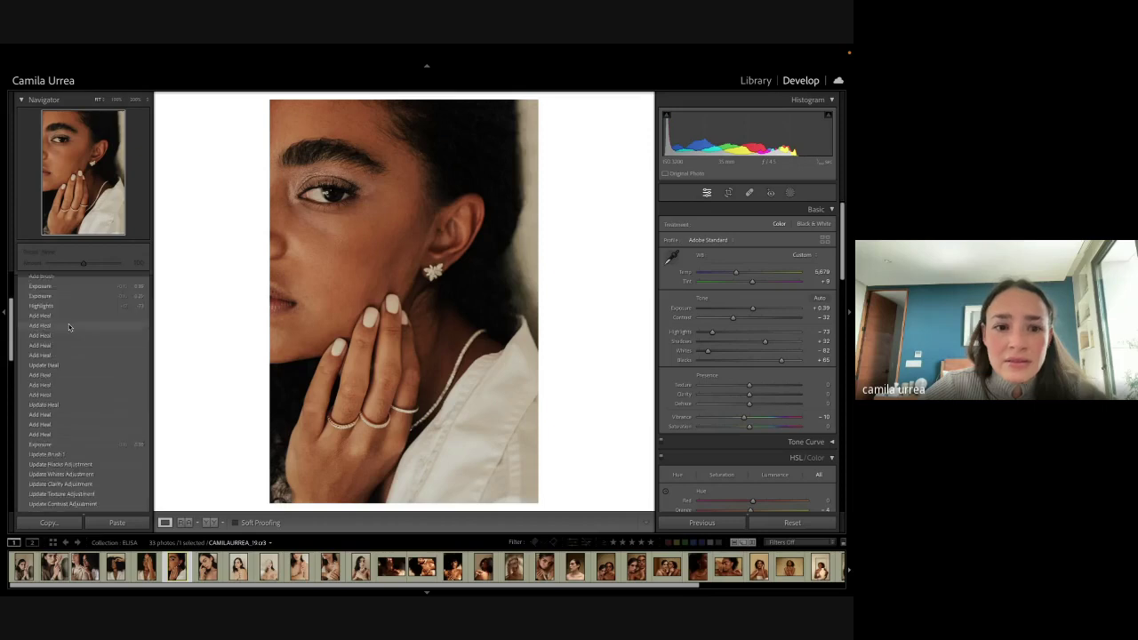
scroll(69, 347, down, 3)
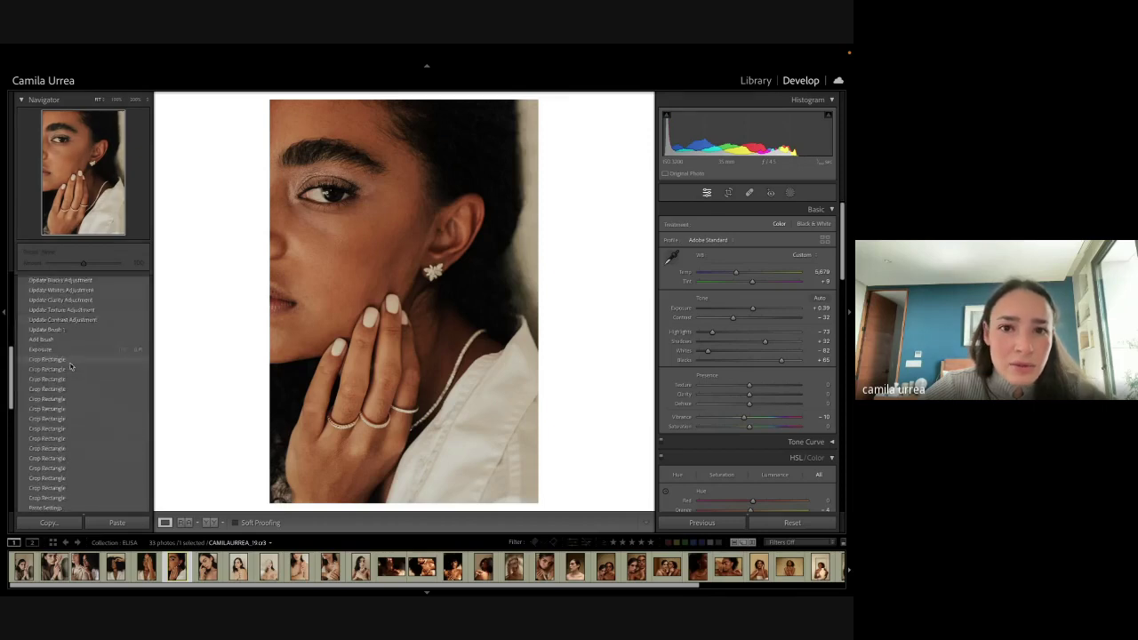
click(66, 350)
key(f)
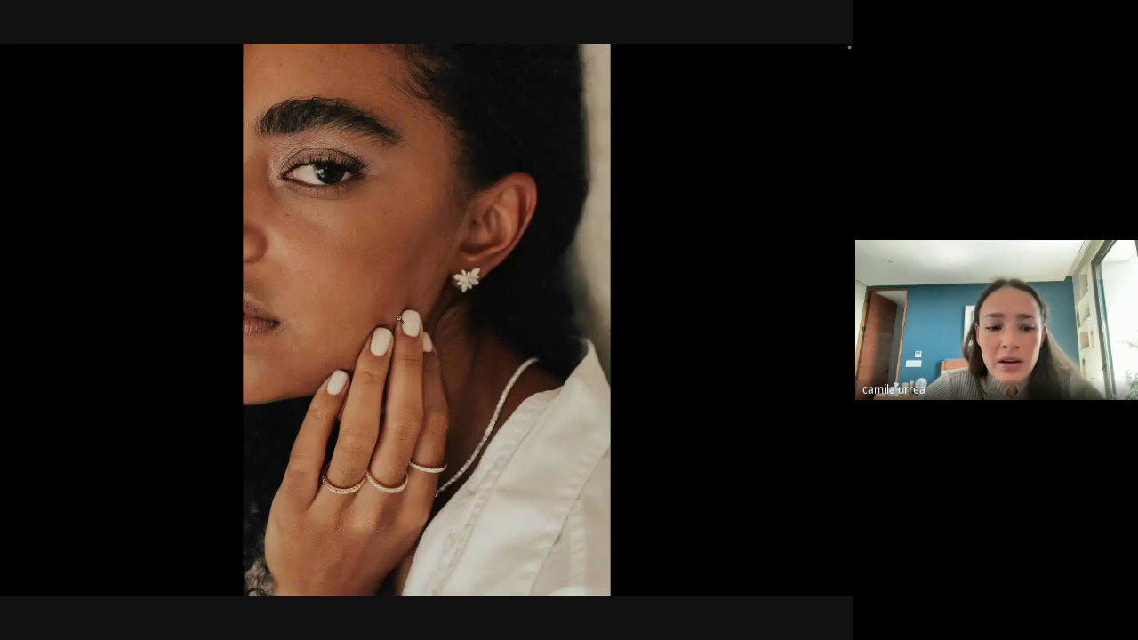
key(f)
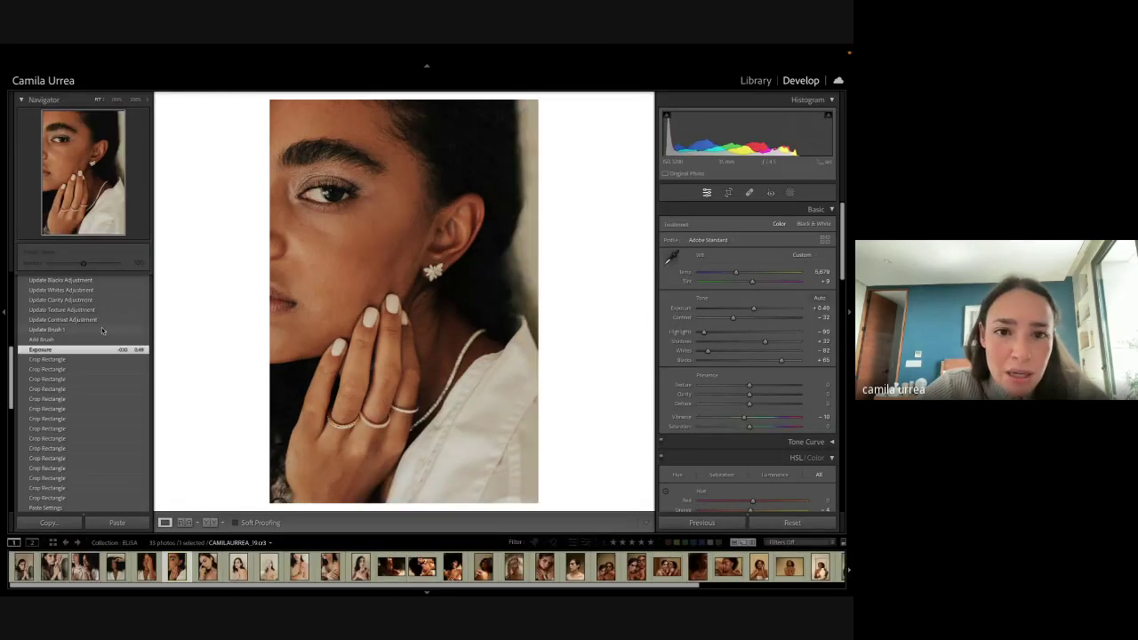
scroll(100, 373, up, 1)
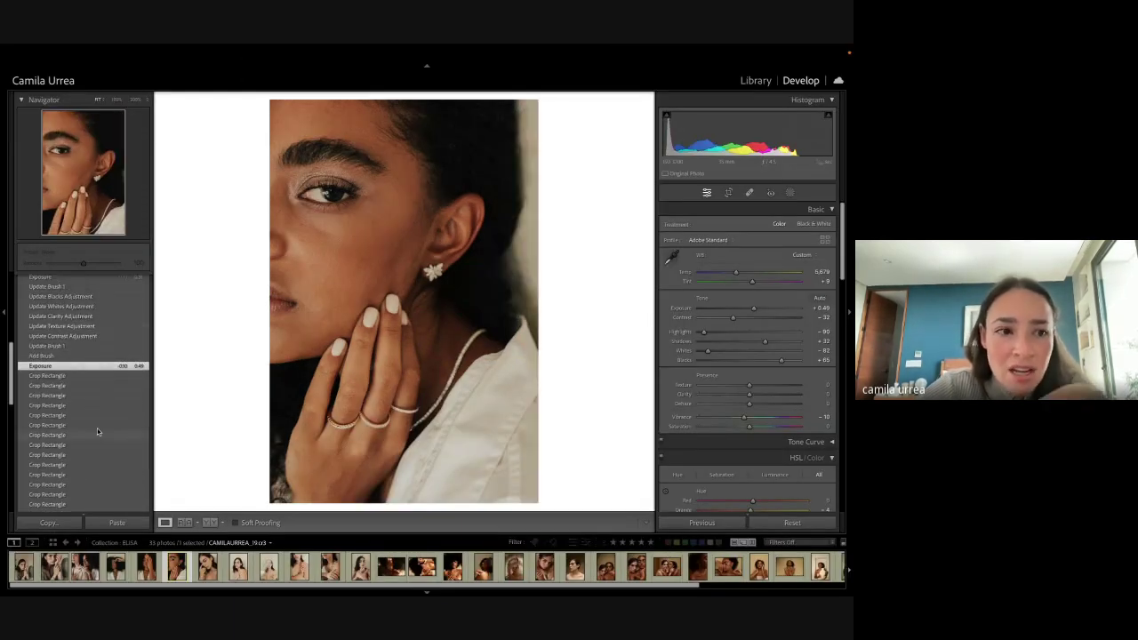
scroll(75, 341, up, 5)
click(76, 324)
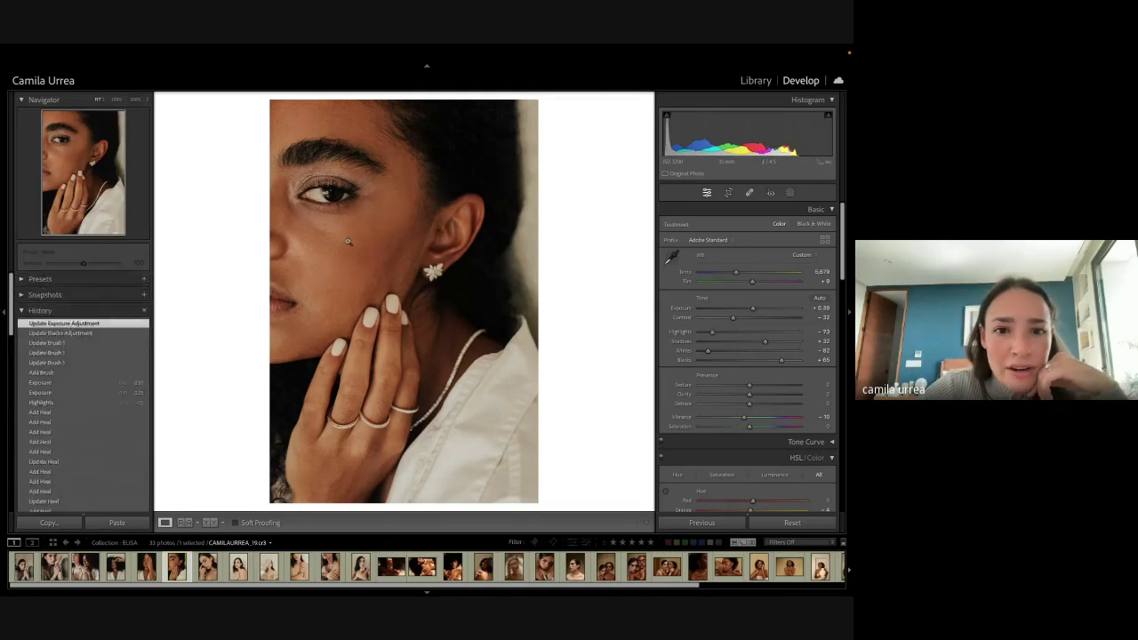
click(350, 248)
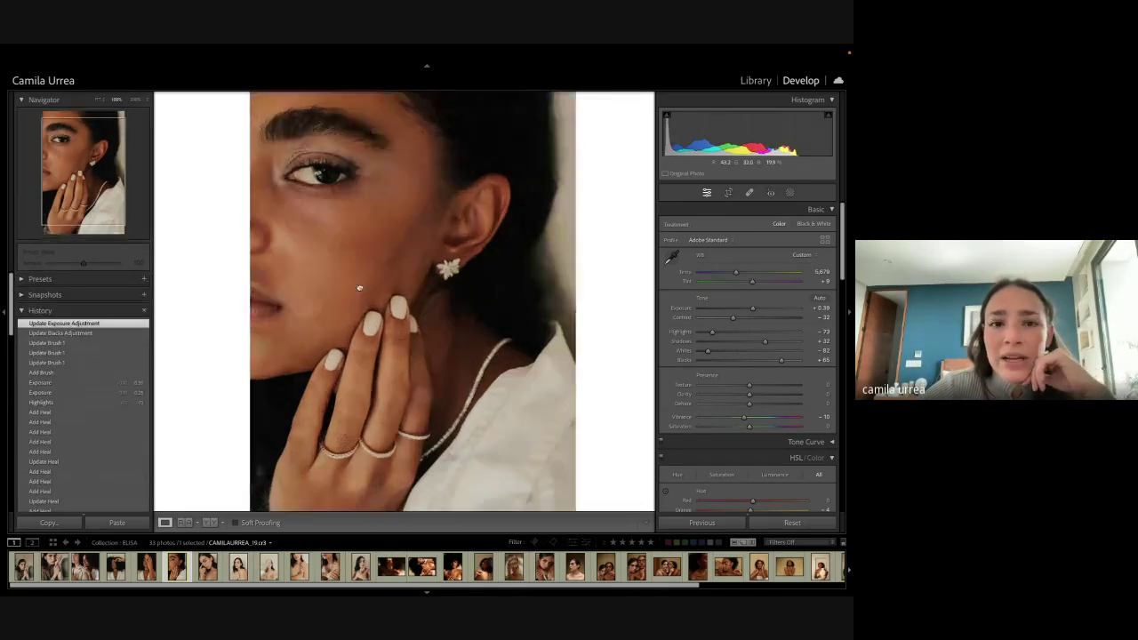
click(358, 288)
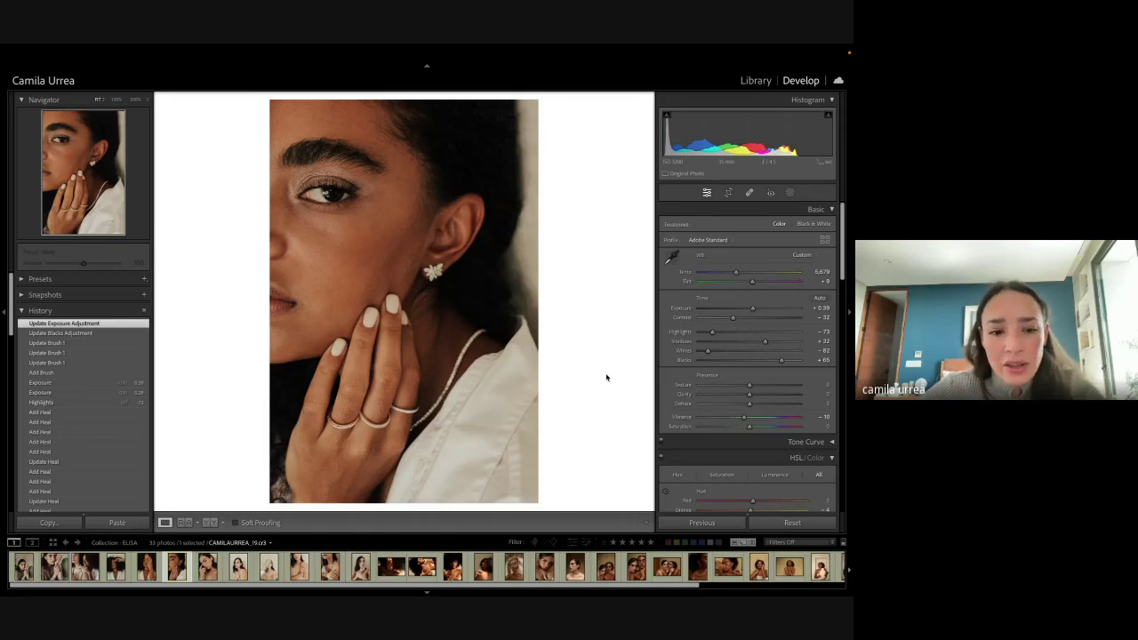
Step: Go to the next portrait, set its exposure to +0.49, and compare it with the unedited version
key(Right)
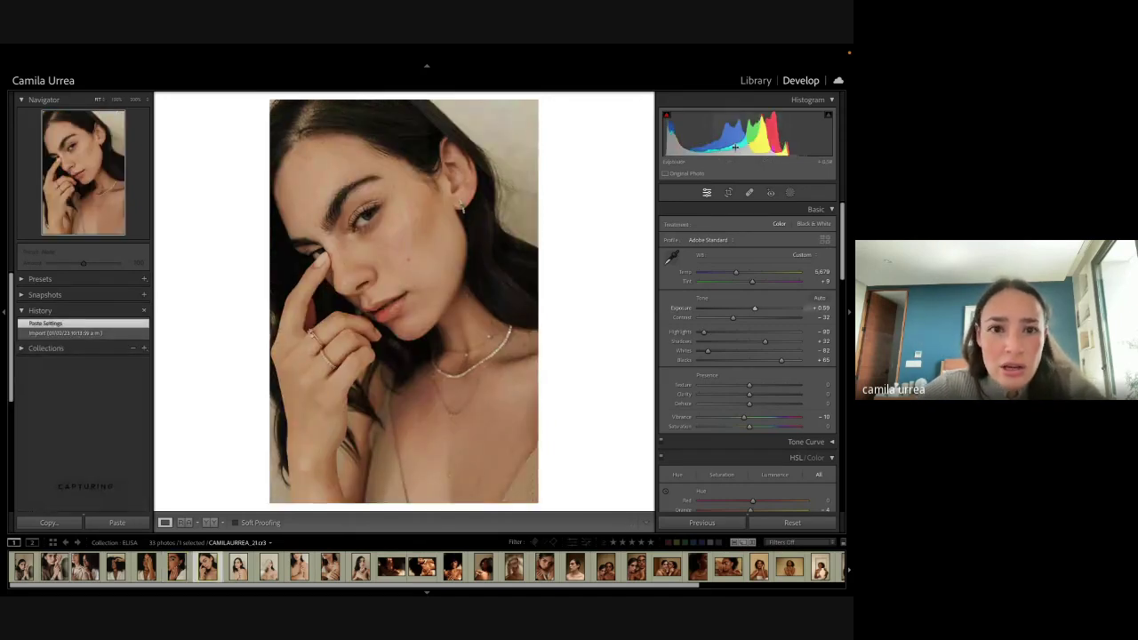
drag(736, 148, 738, 150)
key(backslash)
key(backslash)
key(backslash)
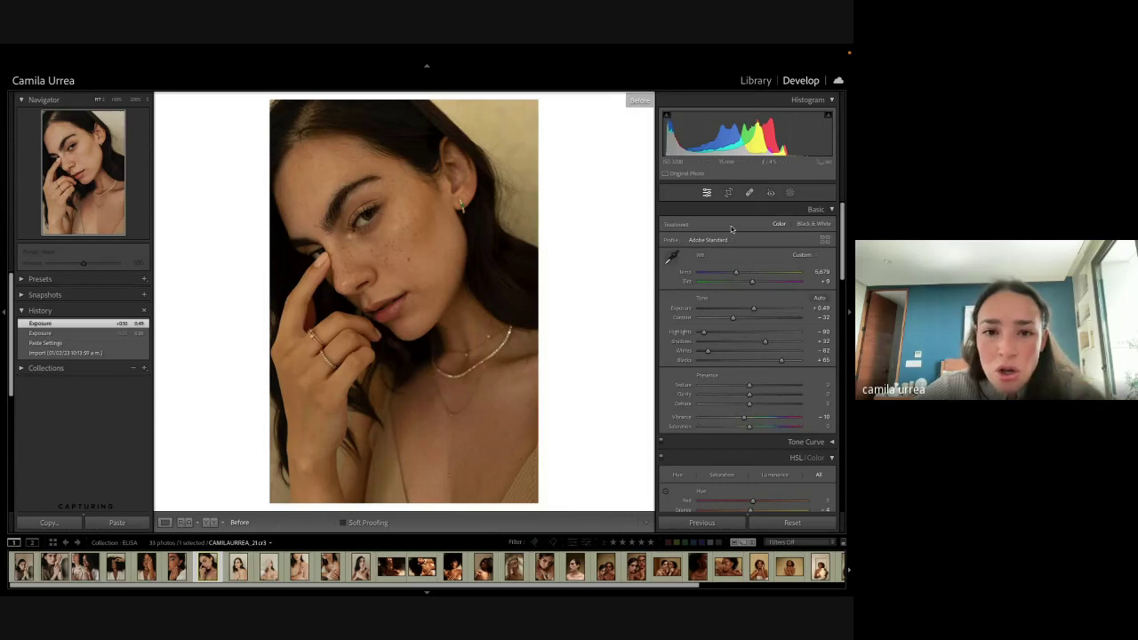
key(backslash)
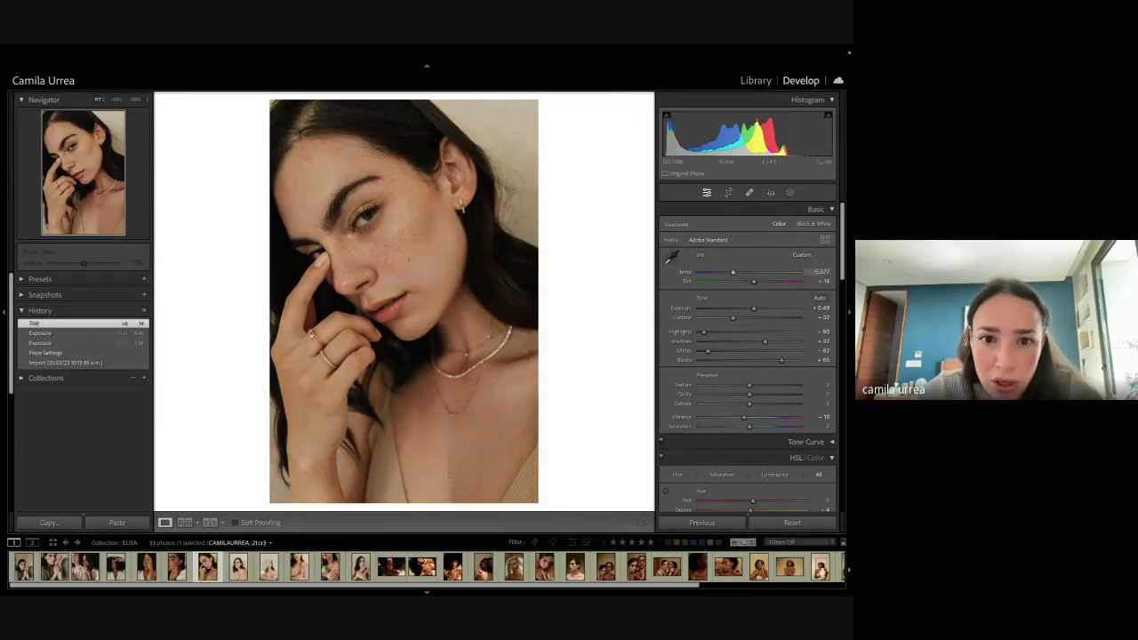
Step: Set the portrait's temperature to 5,872, tint to +14 and exposure to +0.47
drag(818, 272, 823, 272)
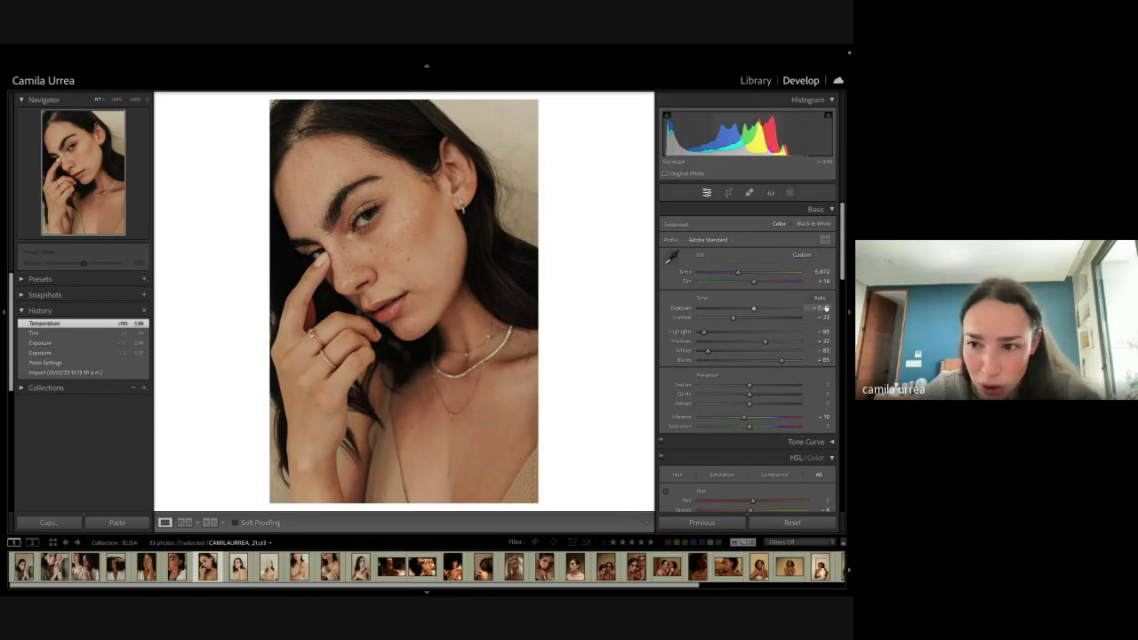
drag(826, 308, 818, 309)
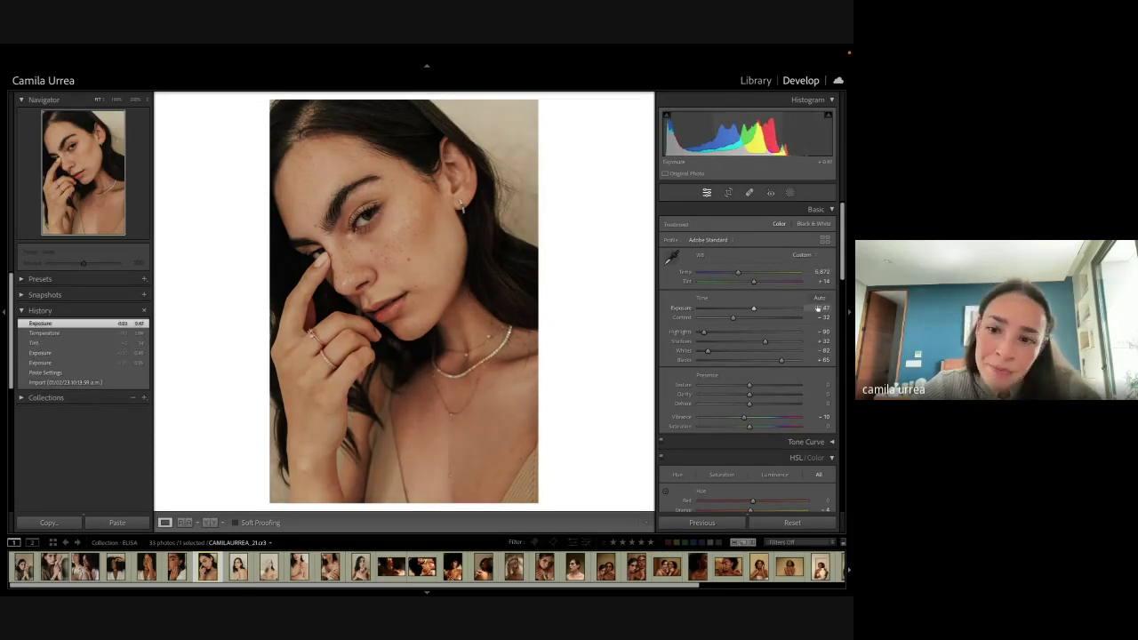
Step: Adjust the color grading hues to 27 for midtones, 43 for highlights and 44 for shadows
scroll(762, 314, down, 3)
scroll(760, 314, down, 2)
scroll(673, 303, down, 6)
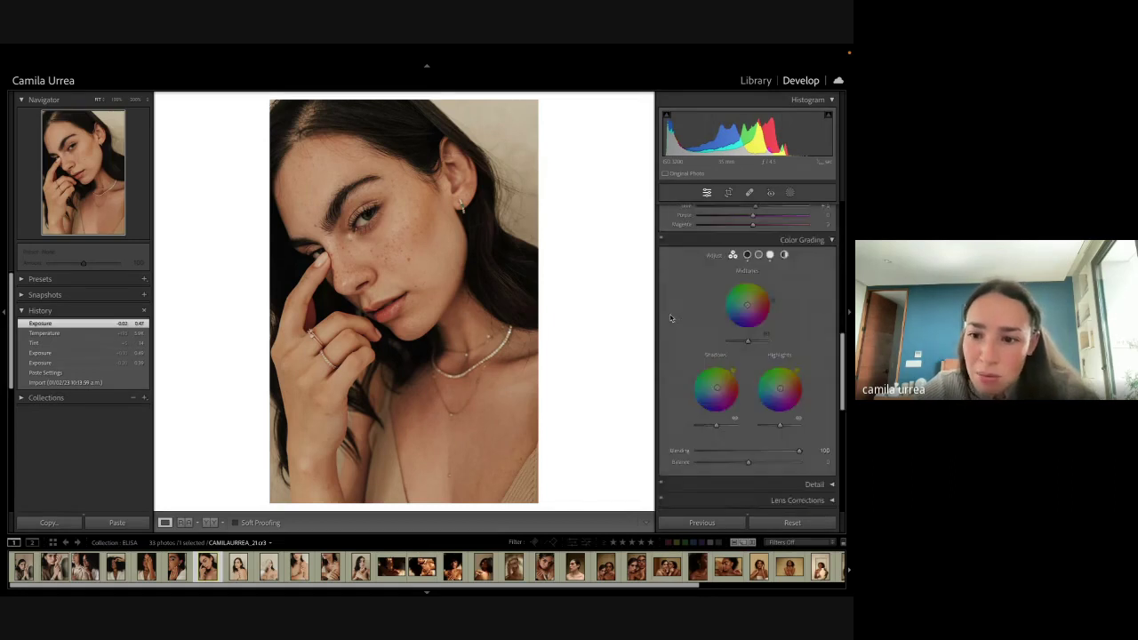
scroll(671, 318, down, 1)
scroll(754, 222, up, 1)
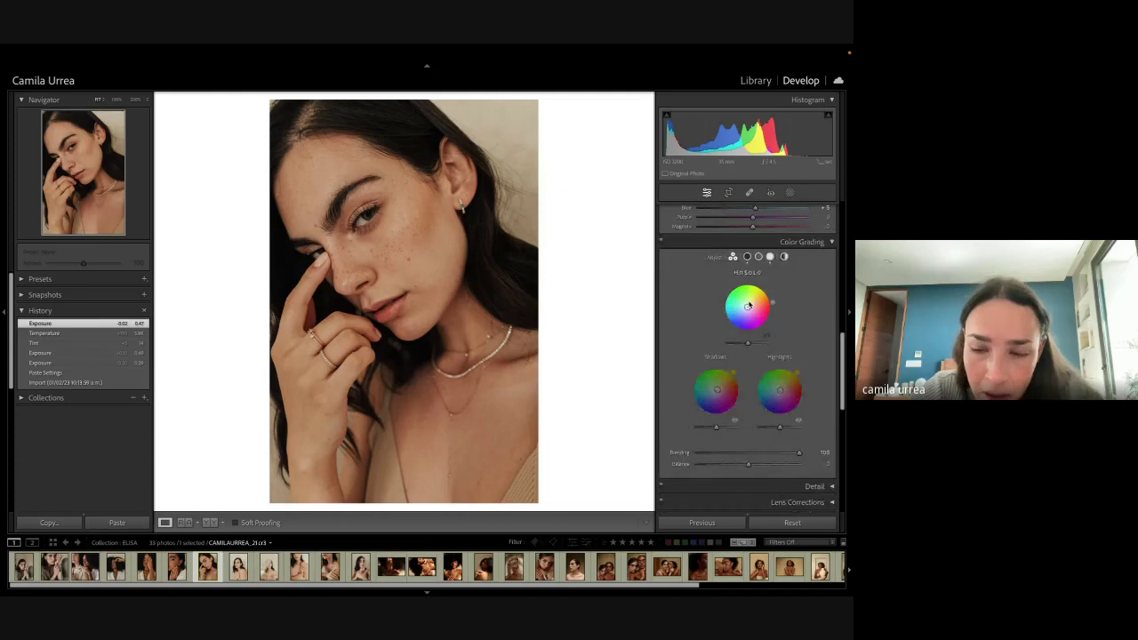
drag(749, 306, 770, 295)
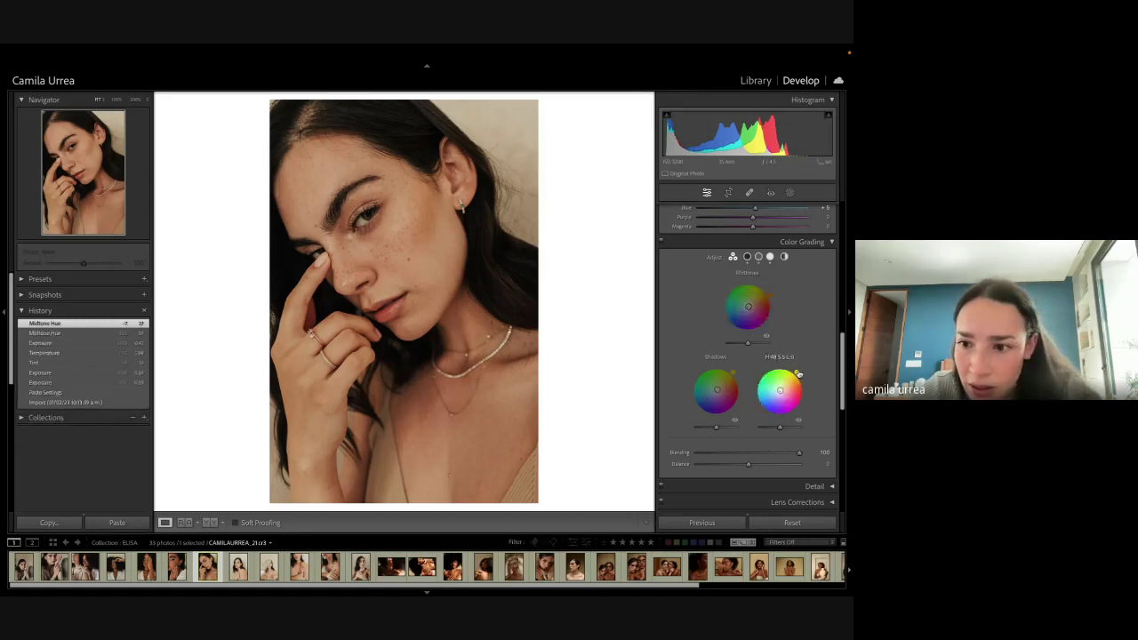
drag(797, 372, 798, 373)
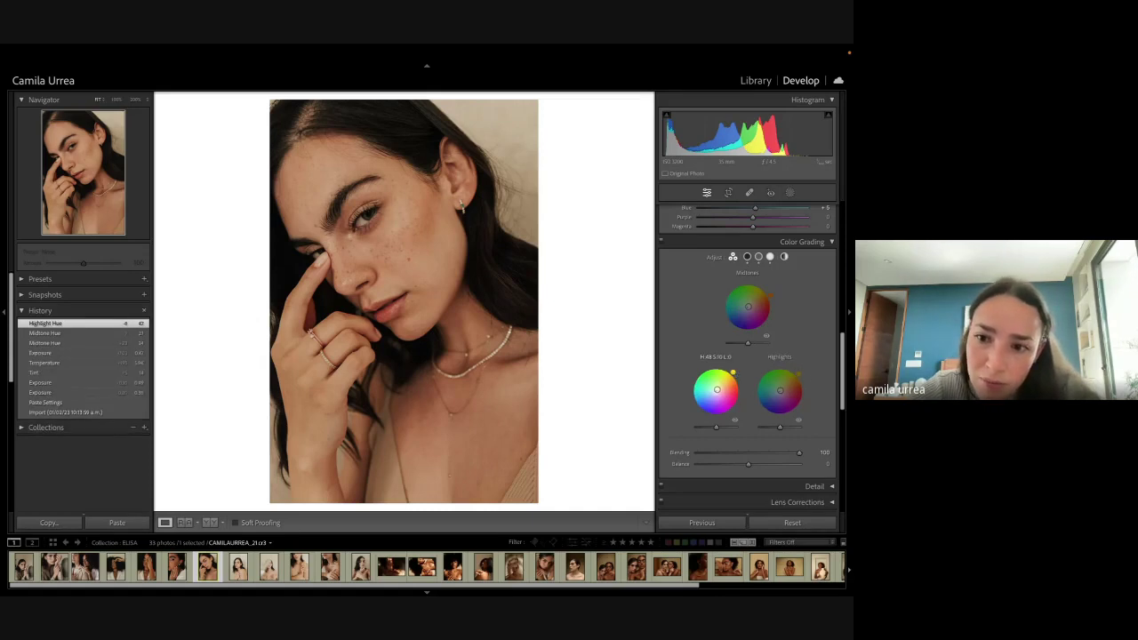
drag(733, 372, 734, 373)
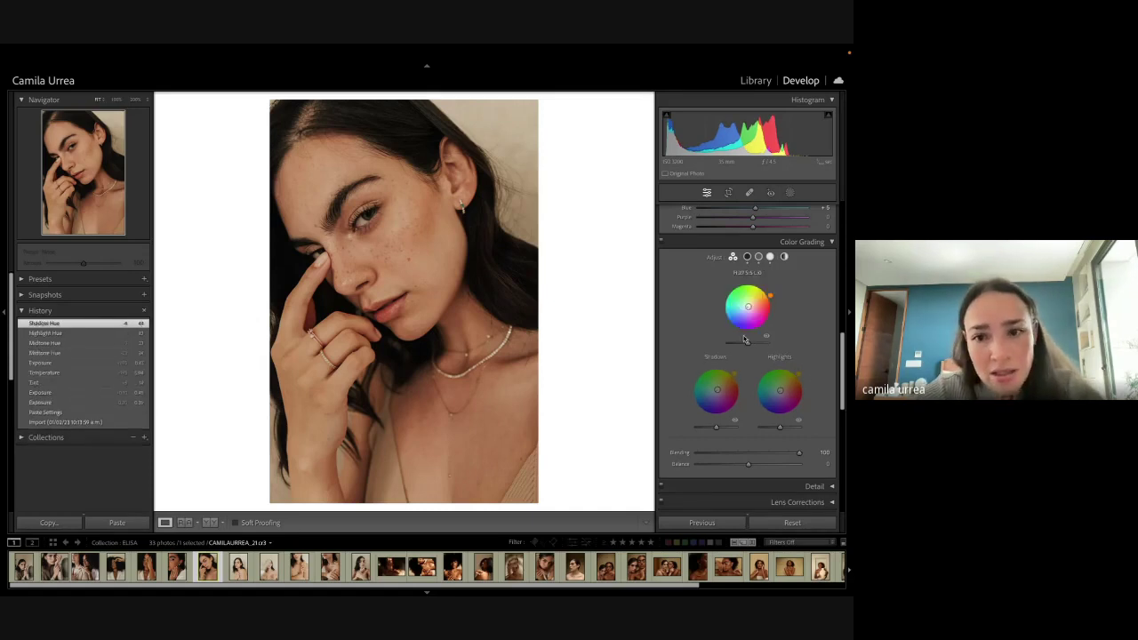
Step: Refine the portrait's exposure to +0.57, temperature to 5,588 and tint to +8
scroll(745, 338, up, 10)
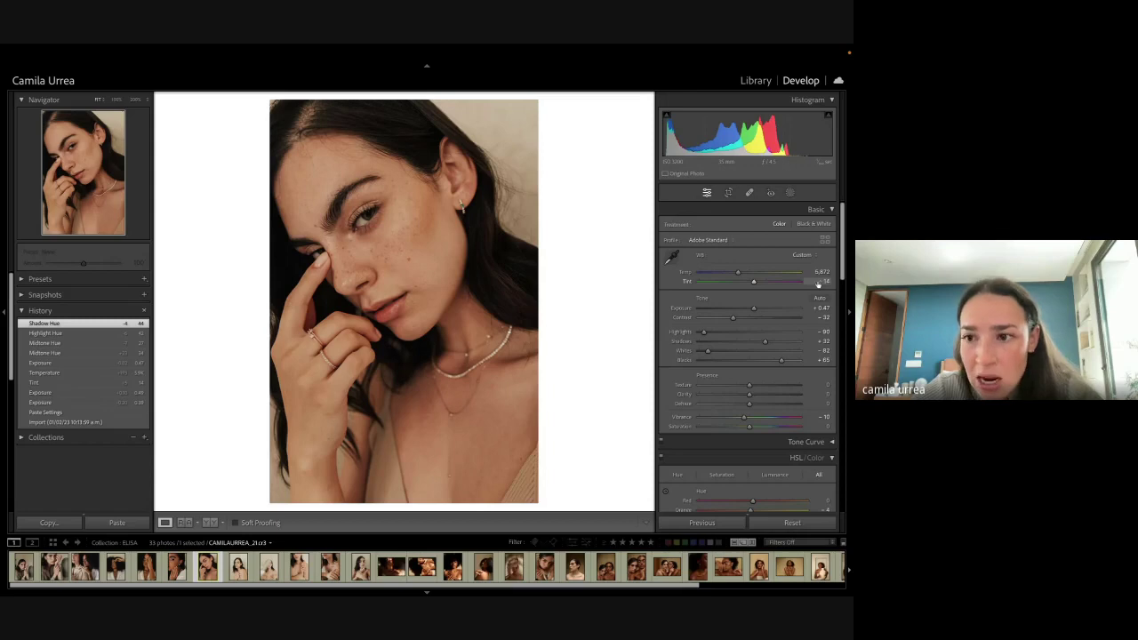
drag(818, 283, 812, 282)
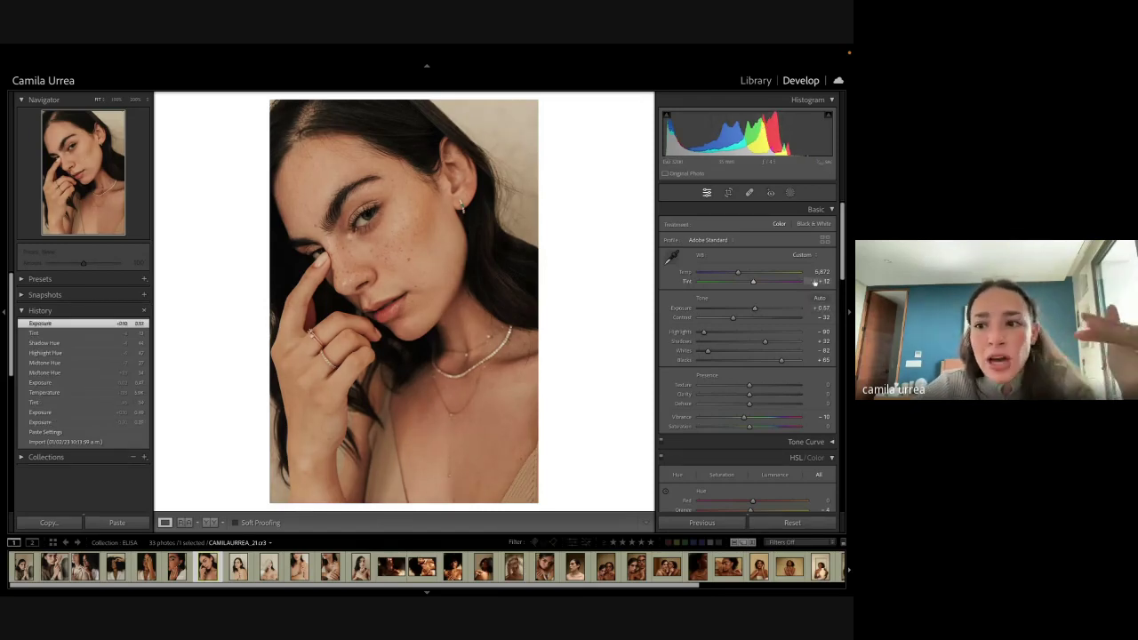
drag(814, 272, 813, 272)
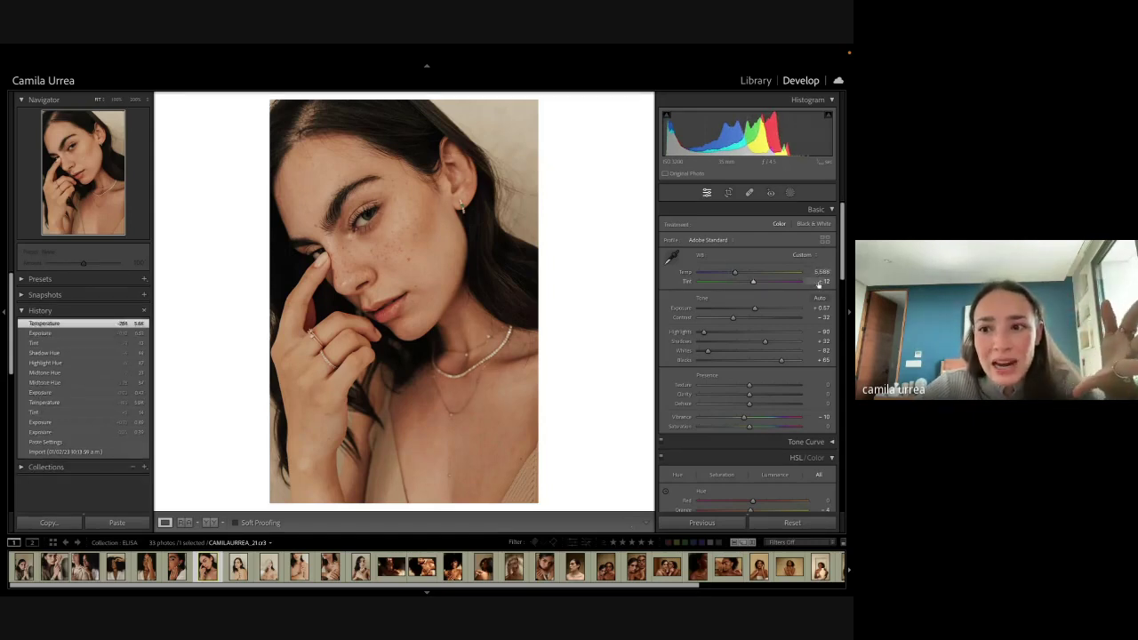
drag(819, 283, 817, 281)
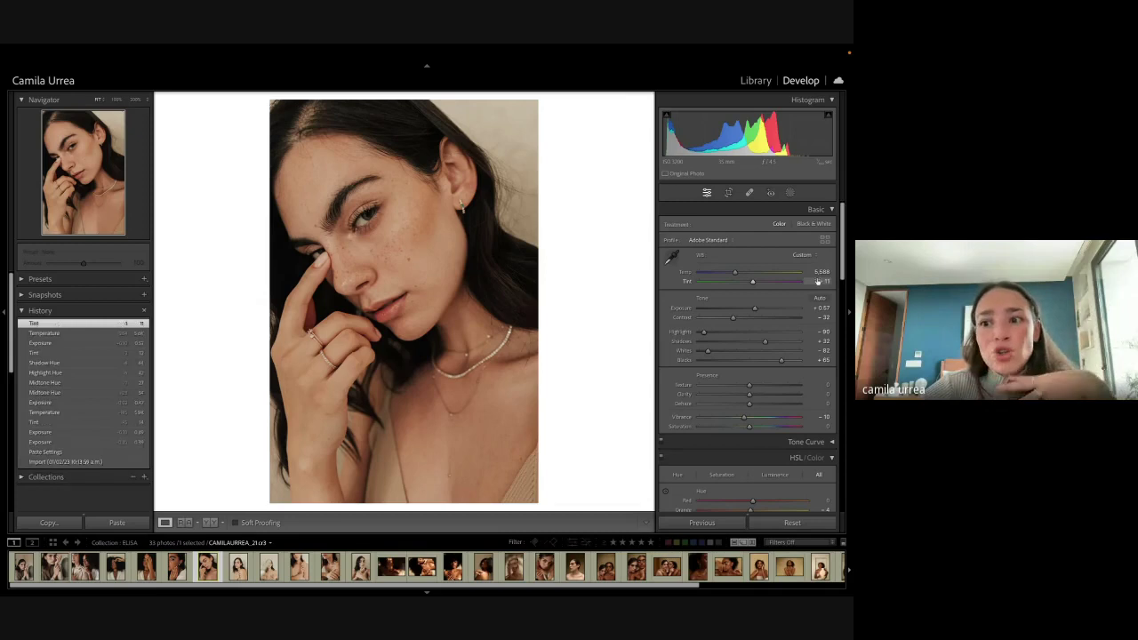
key(F2)
key(F2)
key(F2)
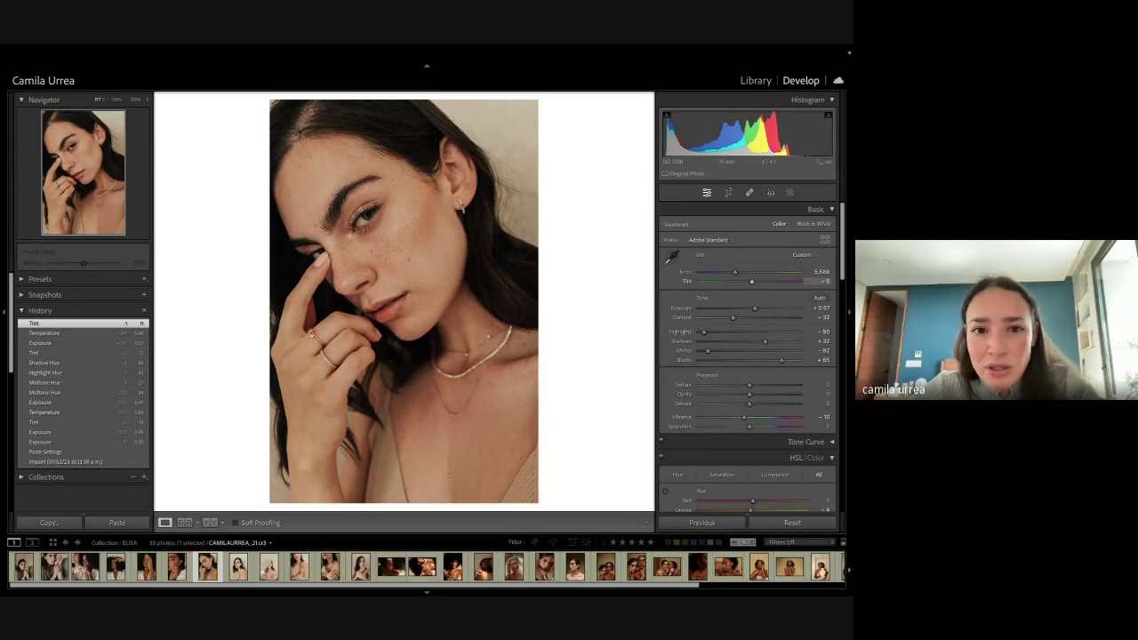
key(Return)
Step: Compare the portrait with its unedited version and set the exposure to +0.46
key(backslash)
key(backslash)
key(backslash)
key(backslash)
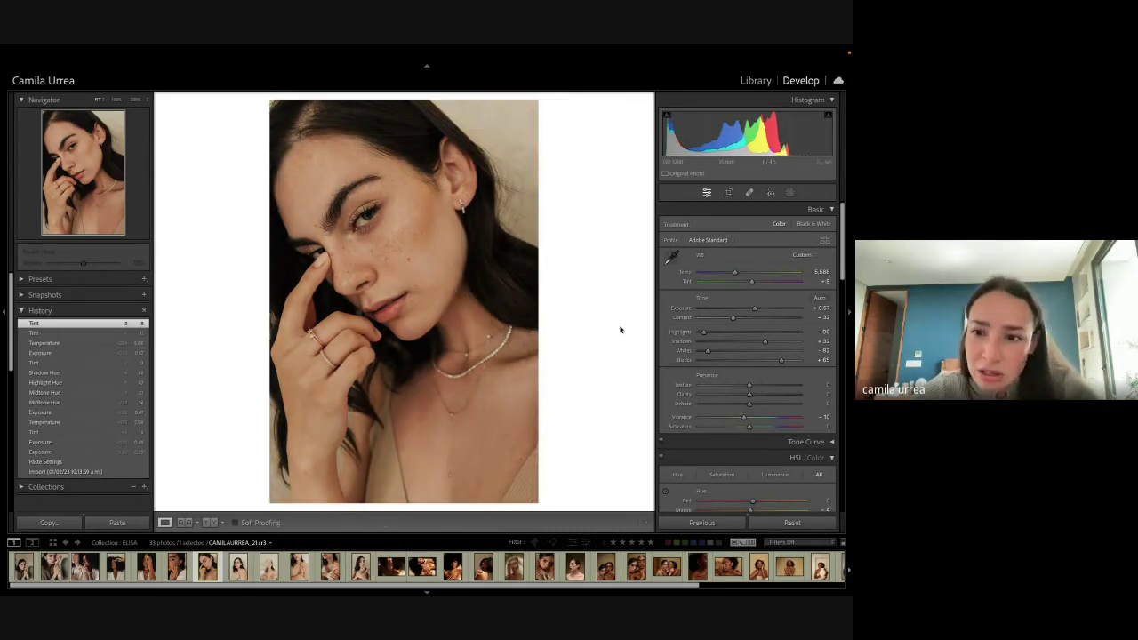
drag(810, 306, 803, 307)
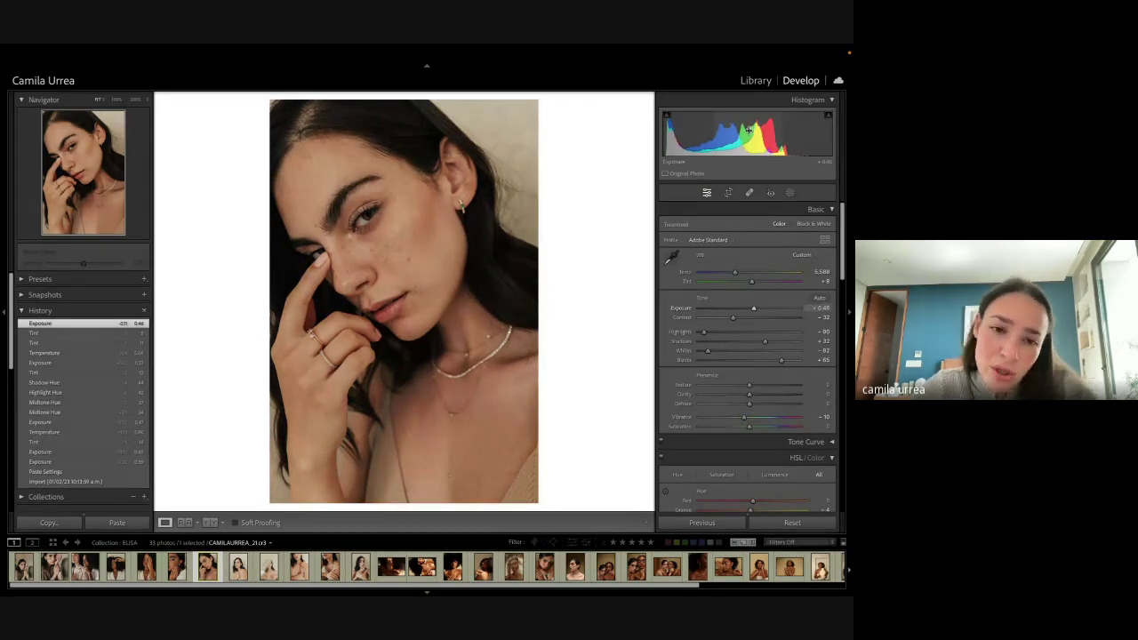
Step: Create a virtual copy of the portrait and crop it tighter around the face, hand and necklaces, keeping the original aspect ratio
right_click(206, 574)
click(238, 454)
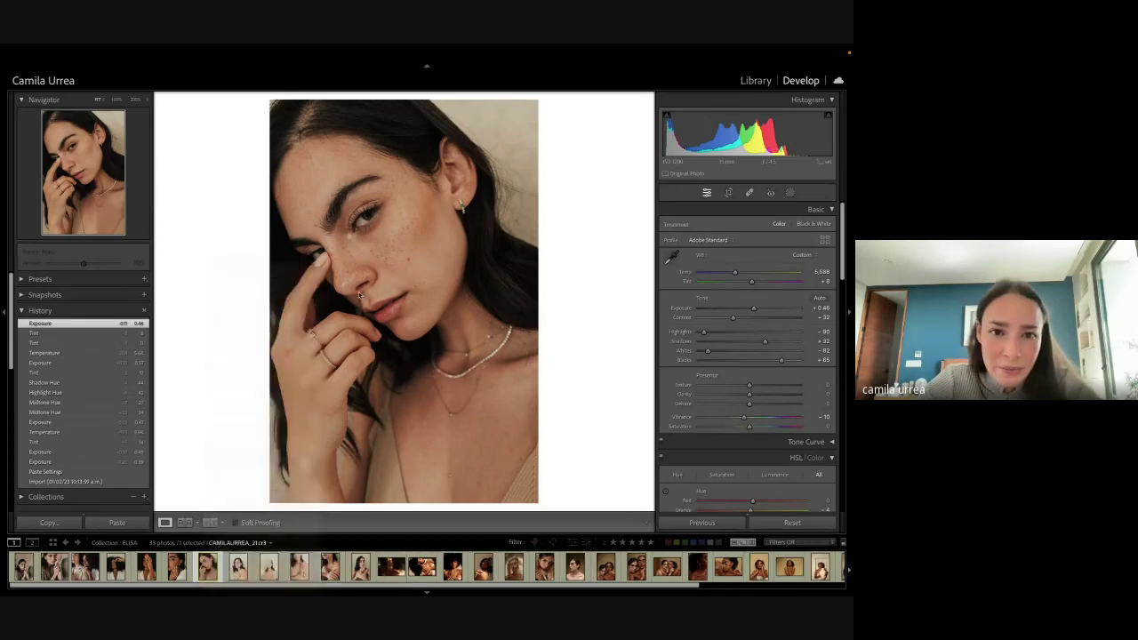
key(r)
drag(394, 104, 385, 148)
key(r)
key(r)
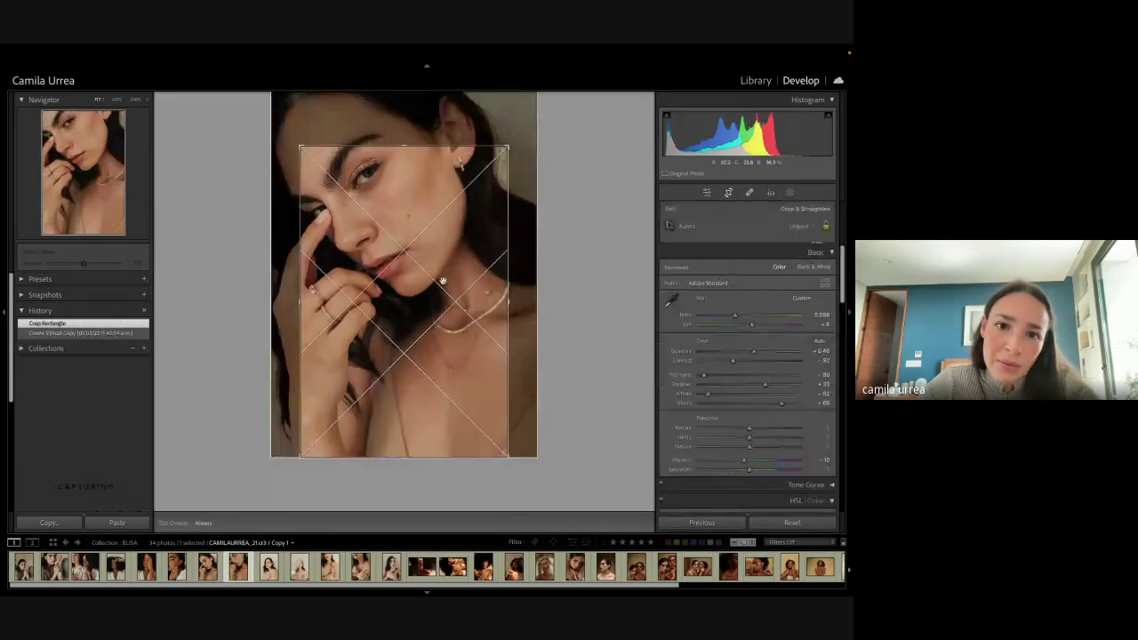
drag(443, 279, 437, 300)
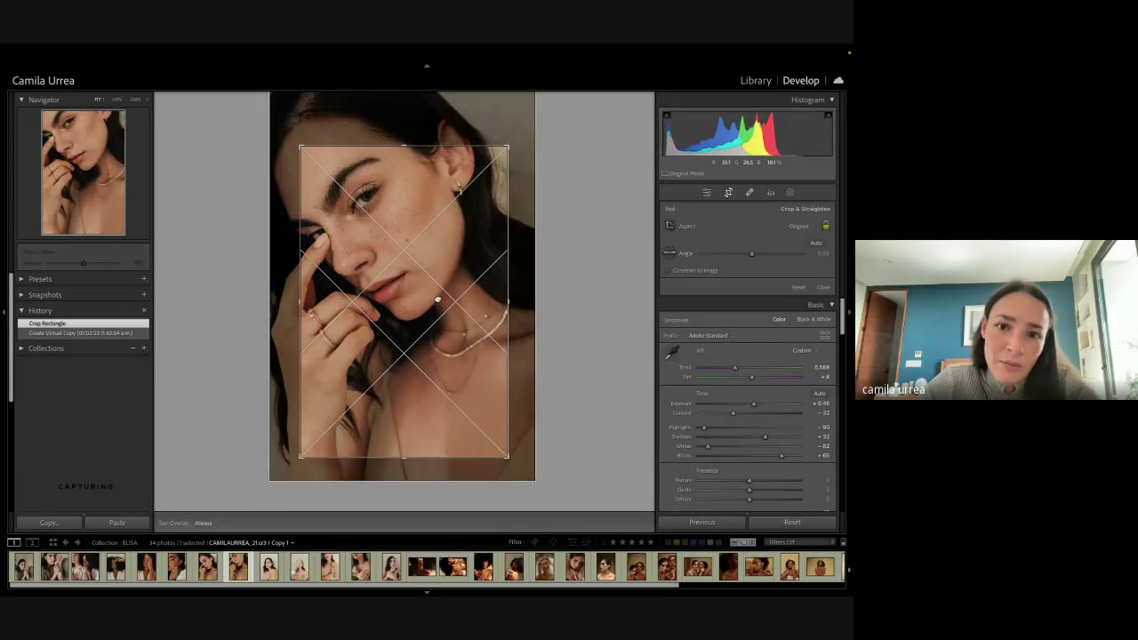
key(Return)
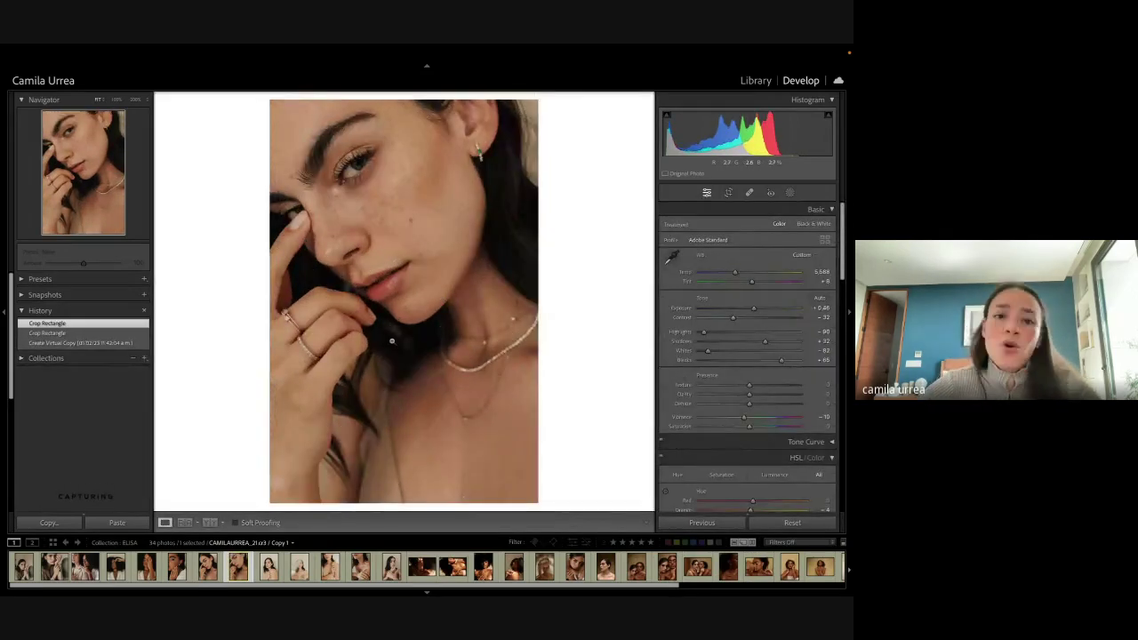
Step: Go to the next portrait, with the hand resting on the shoulder, and lower its exposure
key(Right)
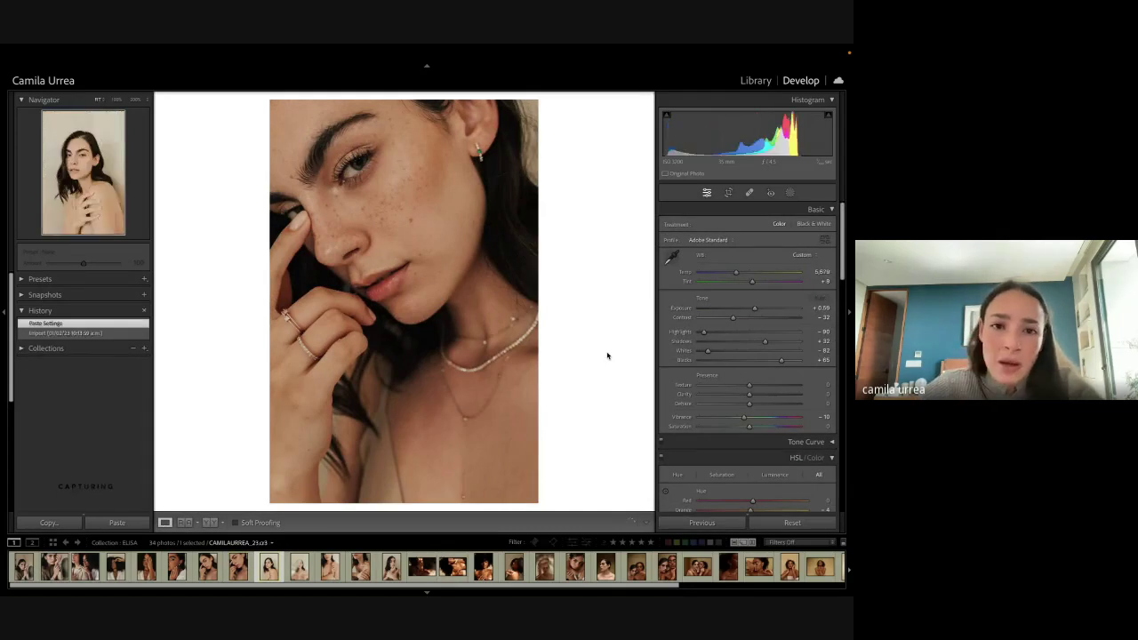
drag(828, 308, 820, 308)
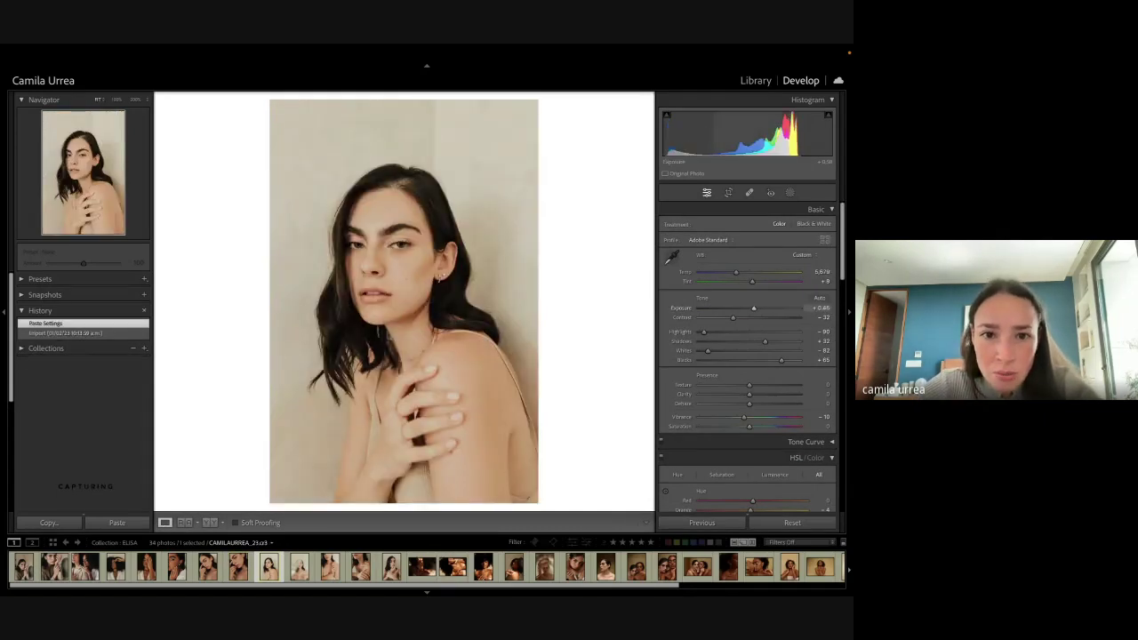
Step: Copy the cropped virtual copy's develop settings without healing, crop, transform and masking, and return to the next portrait
key(Left)
key(ctrl+shift+c)
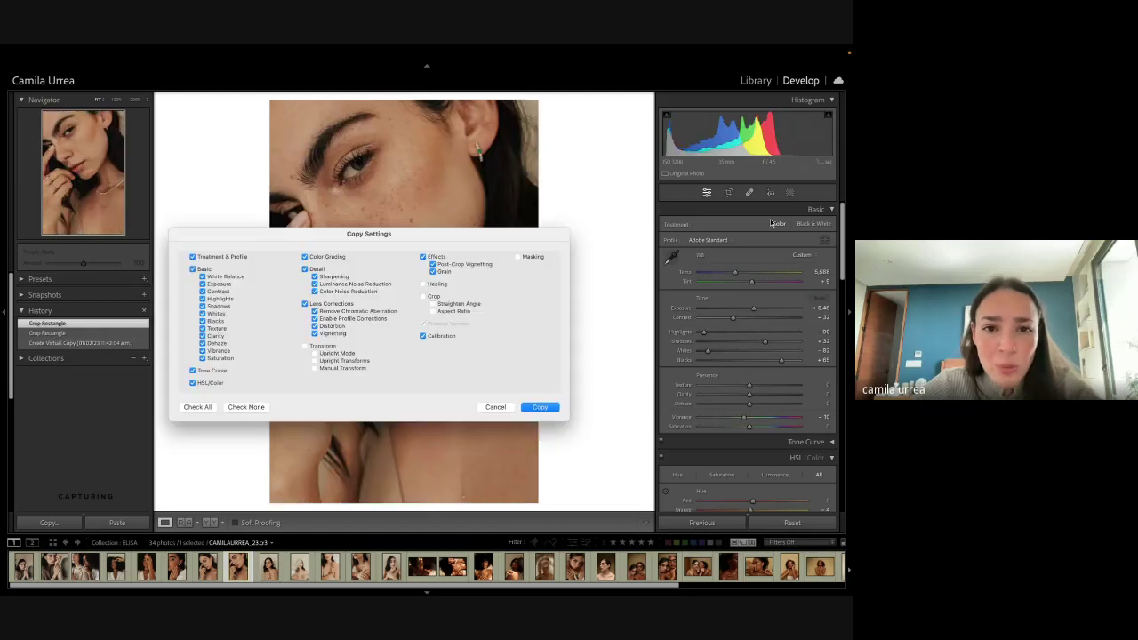
key(Return)
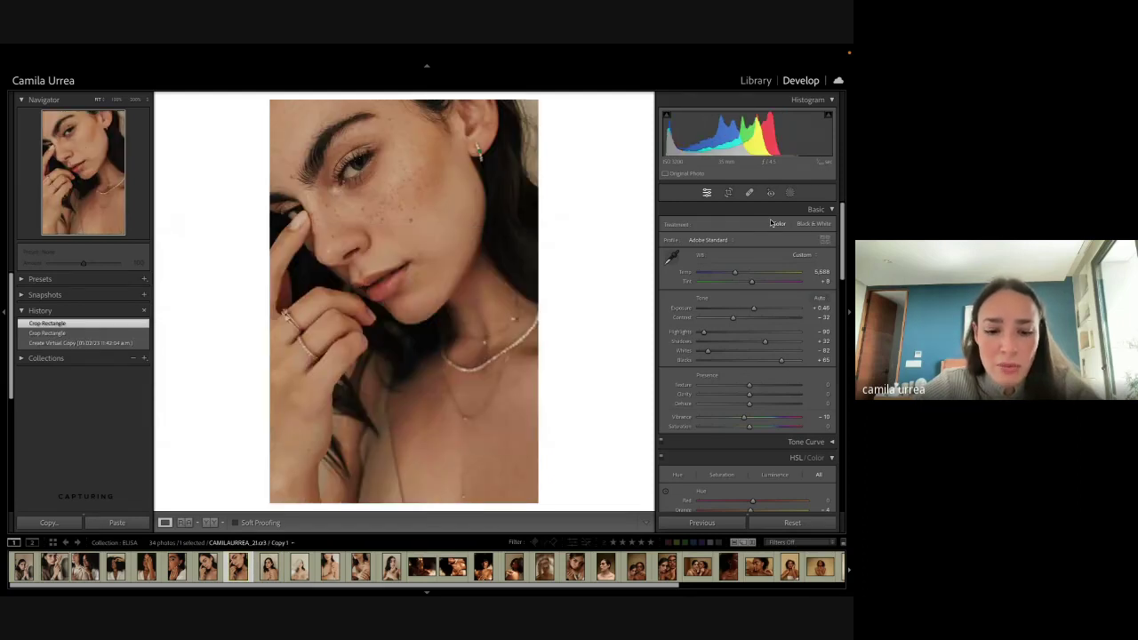
key(ctrl+shift+c)
key(Return)
key(Right)
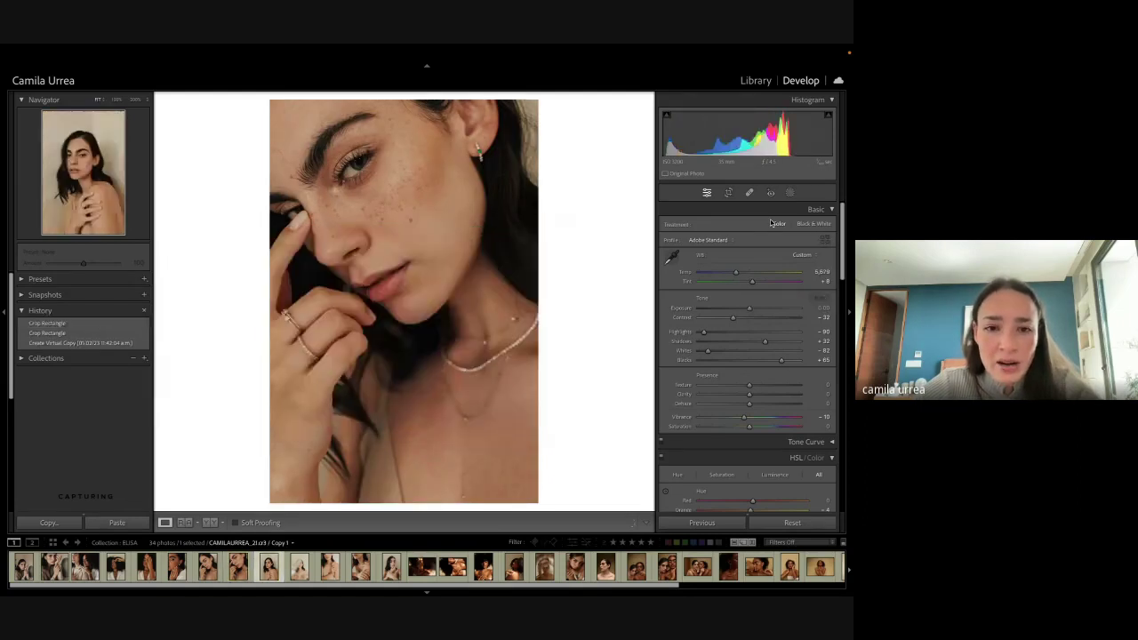
Step: Paste the copied develop settings onto the portrait with crossed hands and lower its Exposure to +0.08
key(ctrl+shift+v)
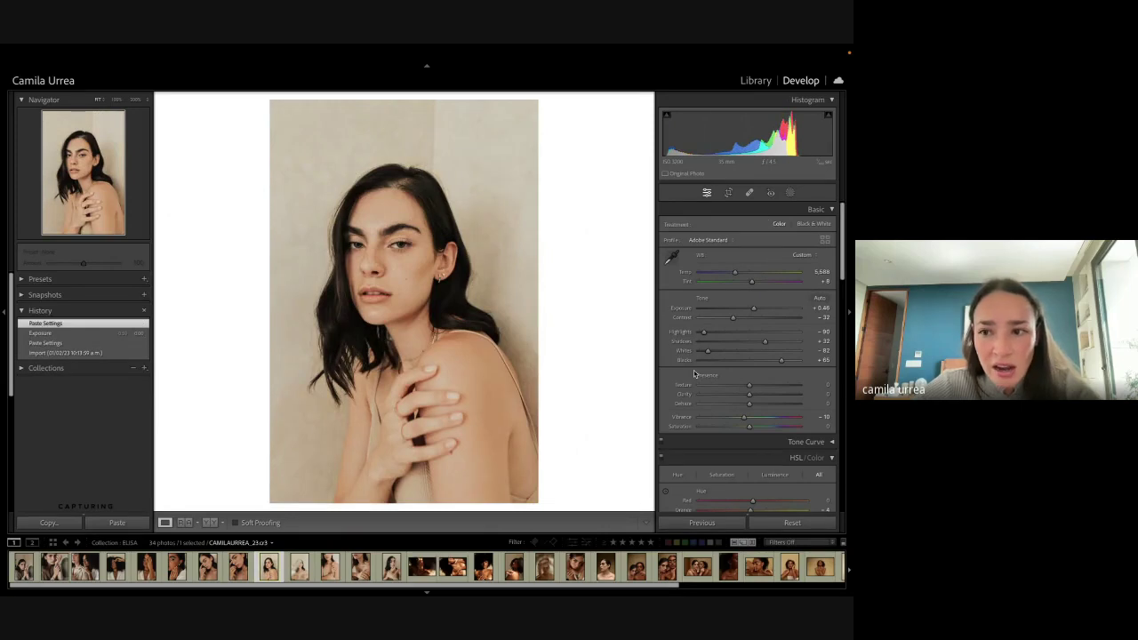
drag(820, 310, 817, 307)
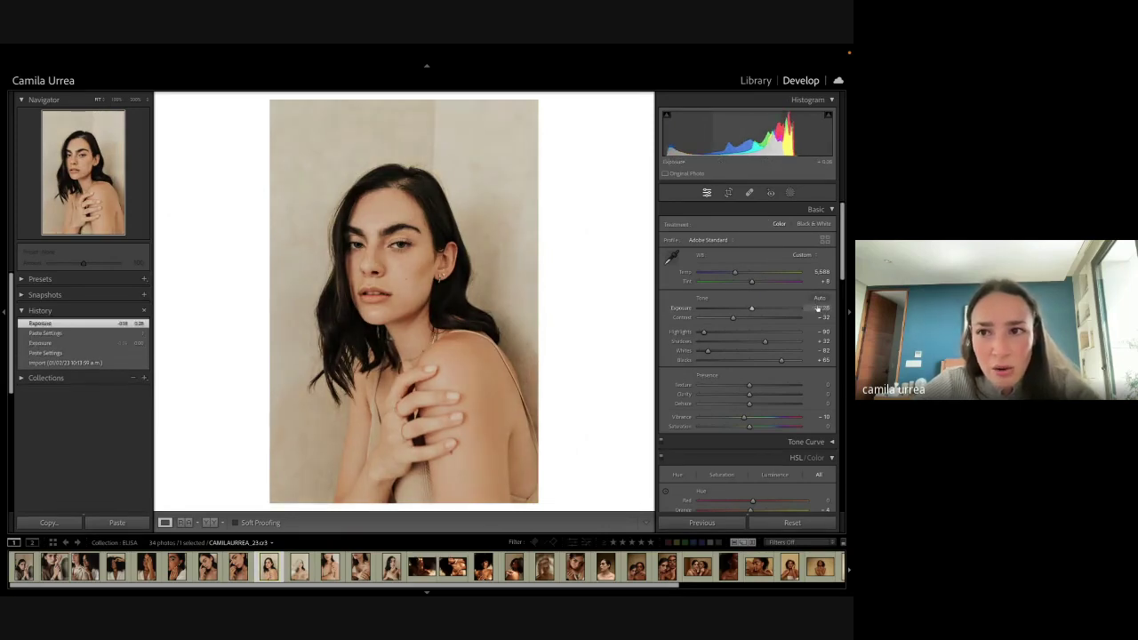
drag(758, 120, 756, 121)
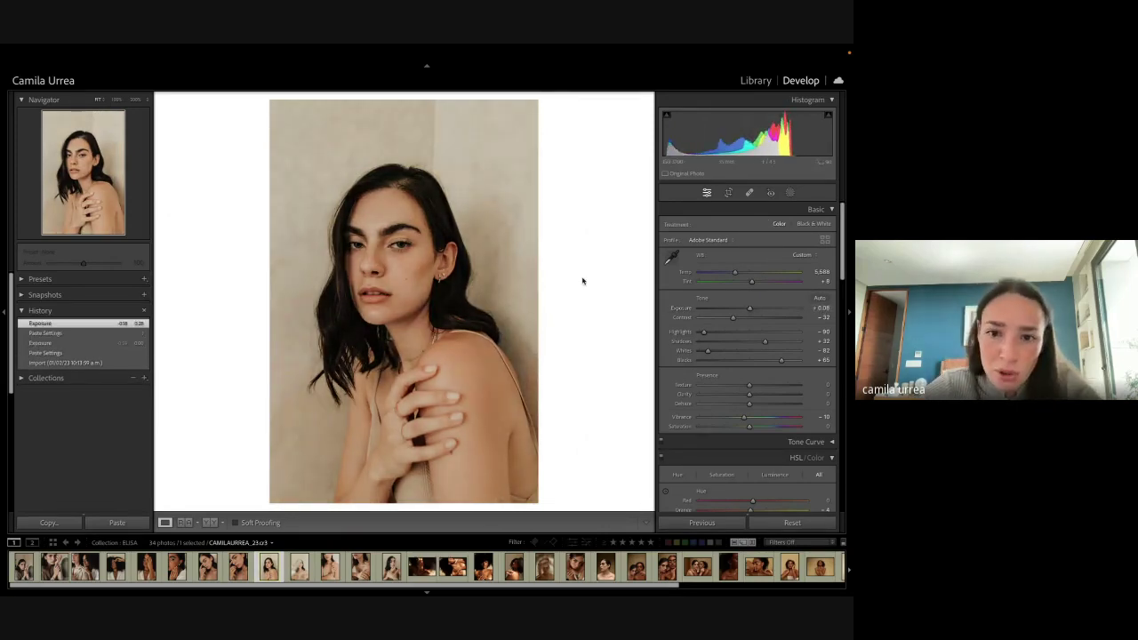
Step: Apply the BW preset to the portrait, and set Exposure −0.17, Highlights −36, Shadows +40, Whites −7 and Blacks +36
click(18, 280)
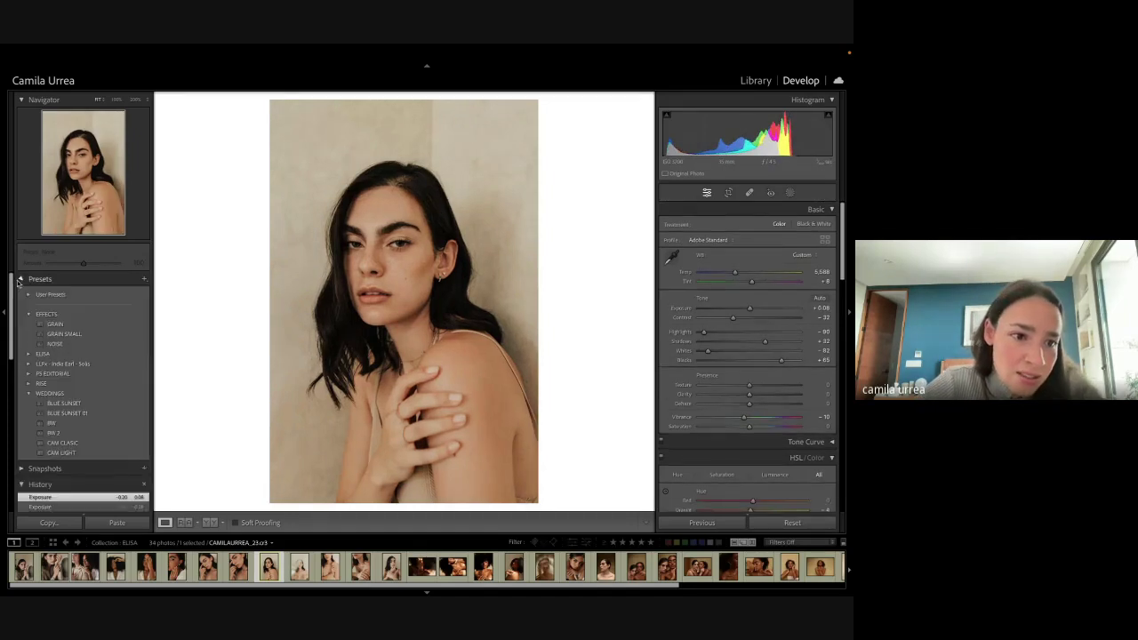
click(59, 423)
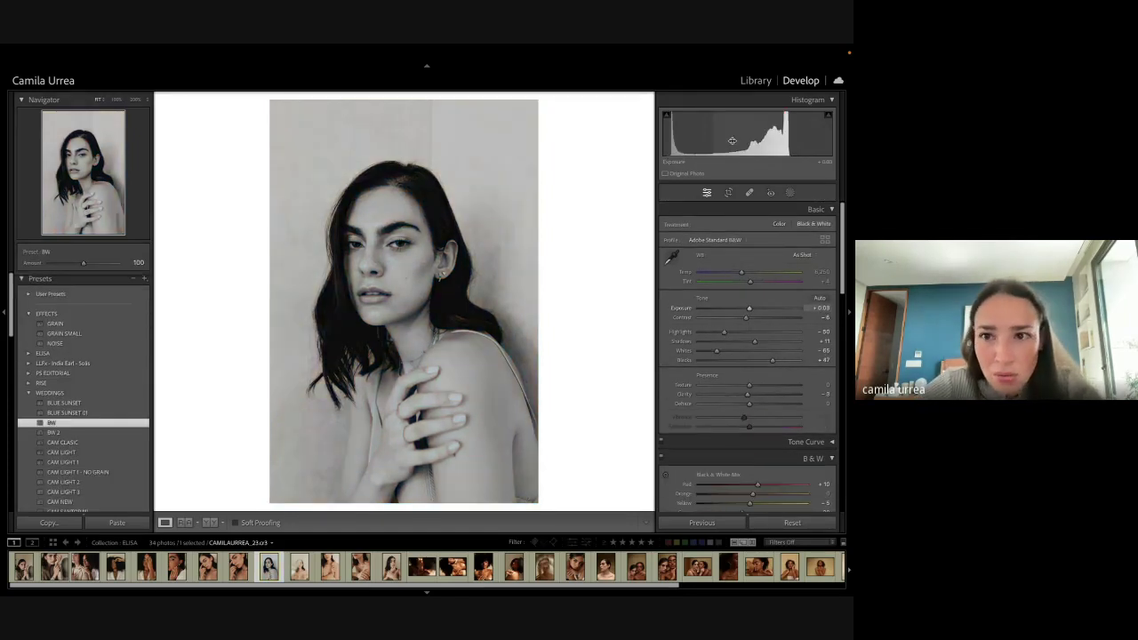
click(762, 342)
click(738, 332)
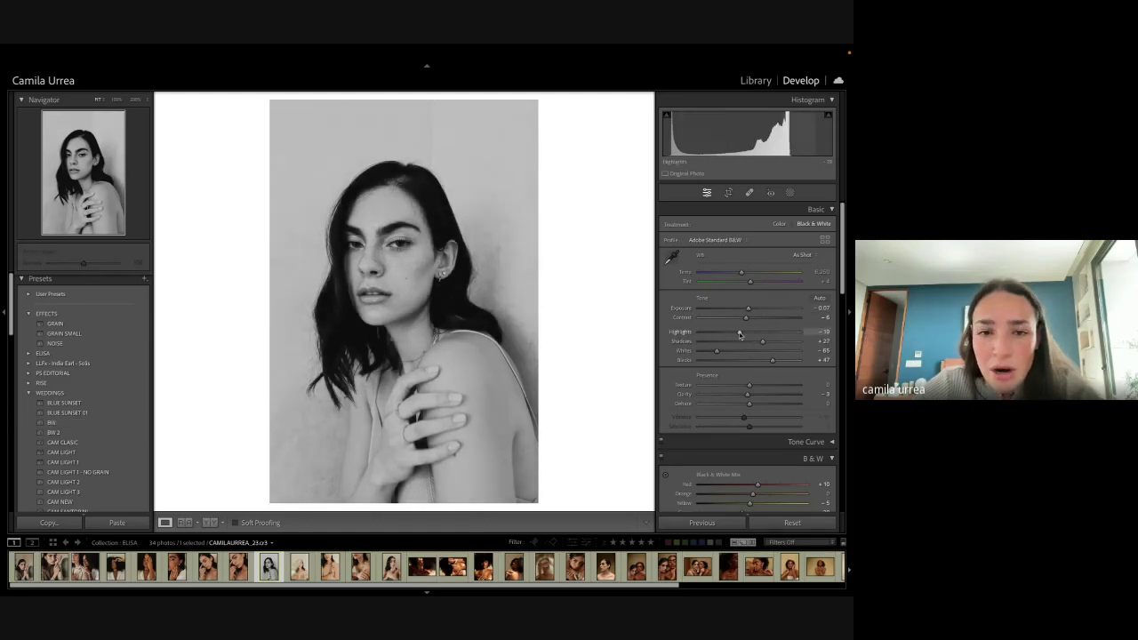
click(707, 350)
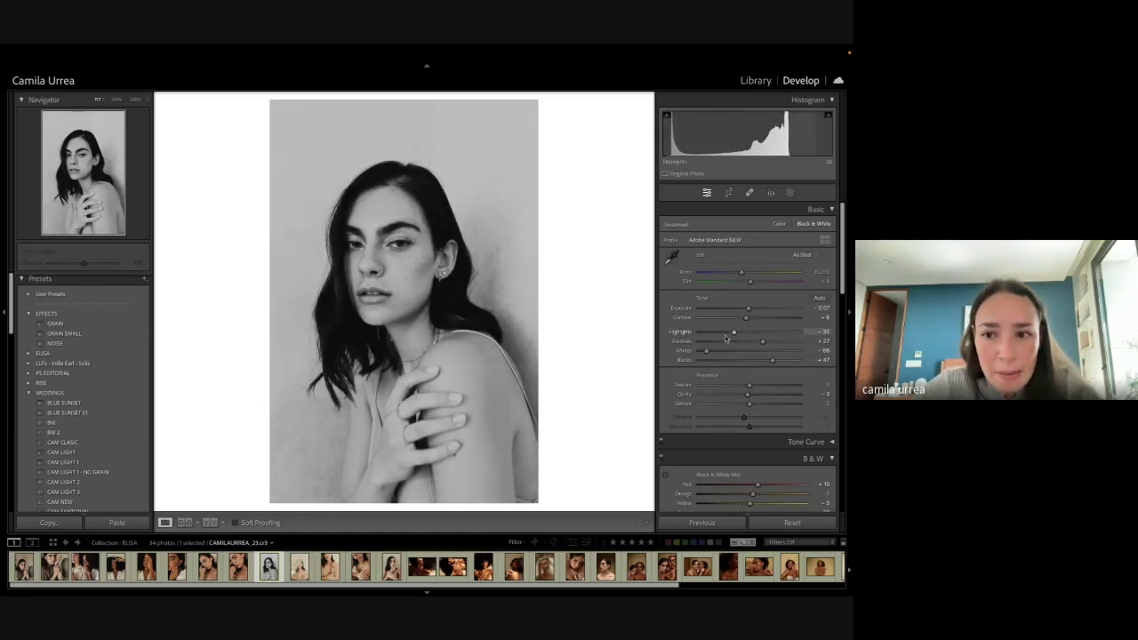
click(728, 333)
drag(728, 332, 776, 344)
click(746, 350)
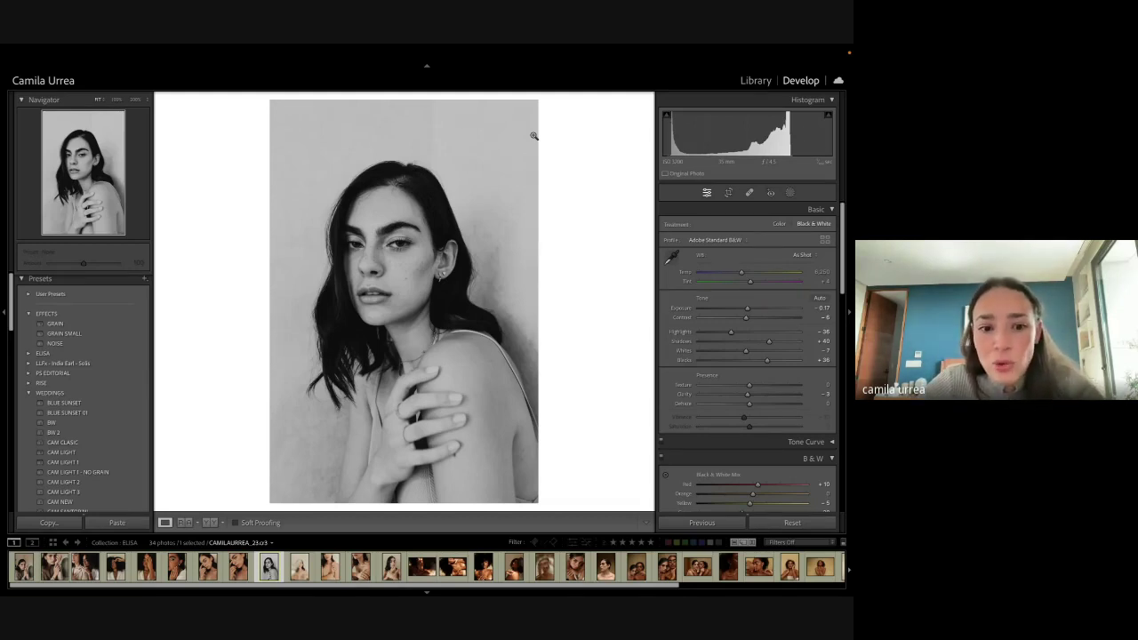
Step: Compare the black-and-white portrait with the neighbouring color close-up, and set its Whites to −1
key(Left)
key(Right)
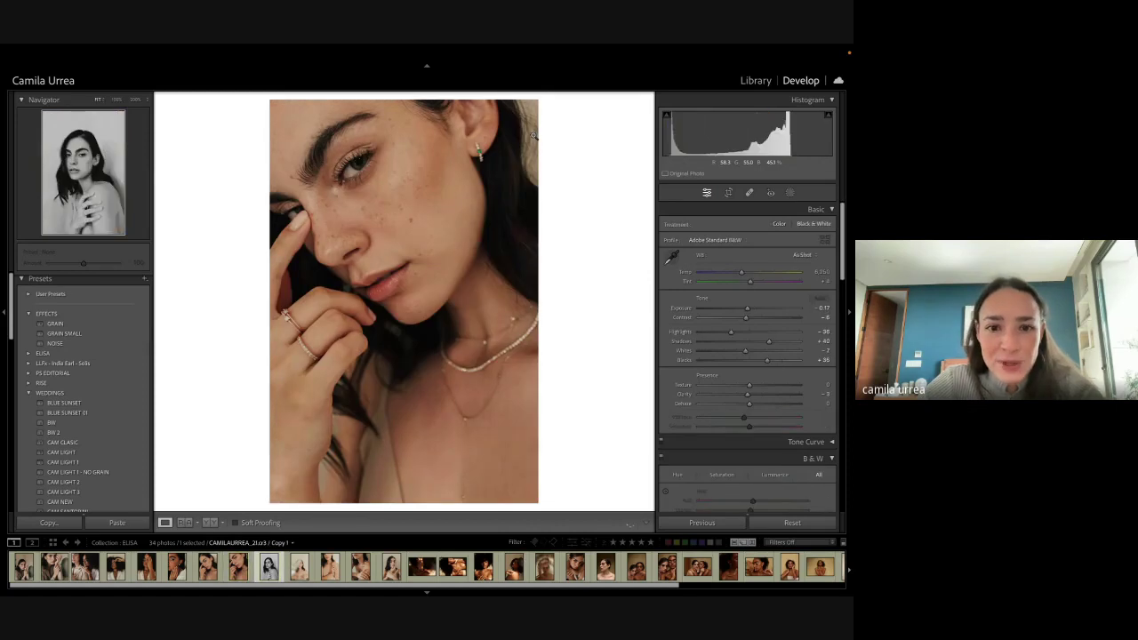
key(Left)
key(Right)
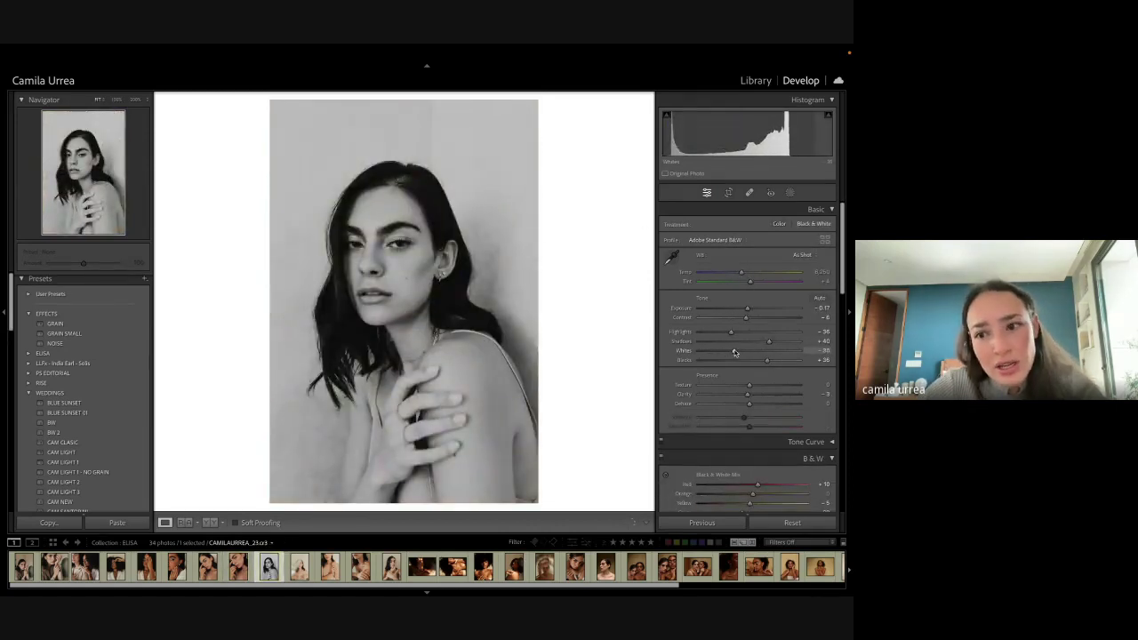
mouse_move(734, 353)
mouse_down()
mouse_move(800, 351)
mouse_move(748, 350)
mouse_up()
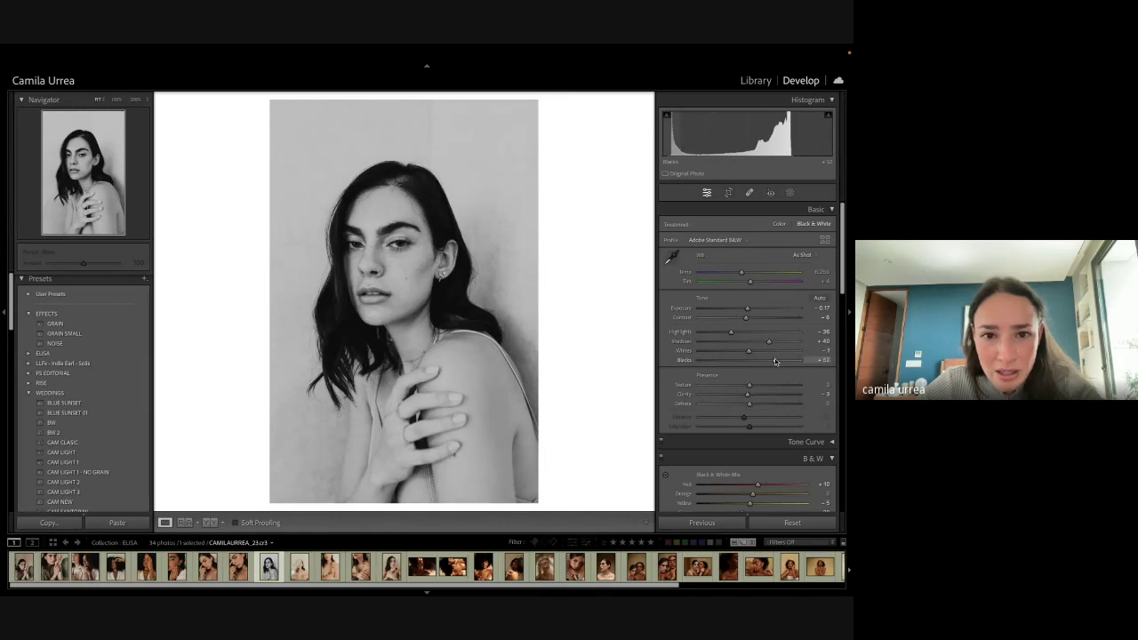
Step: Crop the next color portrait closer around the woman, and set Exposure −0.01, Highlights −29, Shadows +17 and Blacks +43
key(Right)
key(Right)
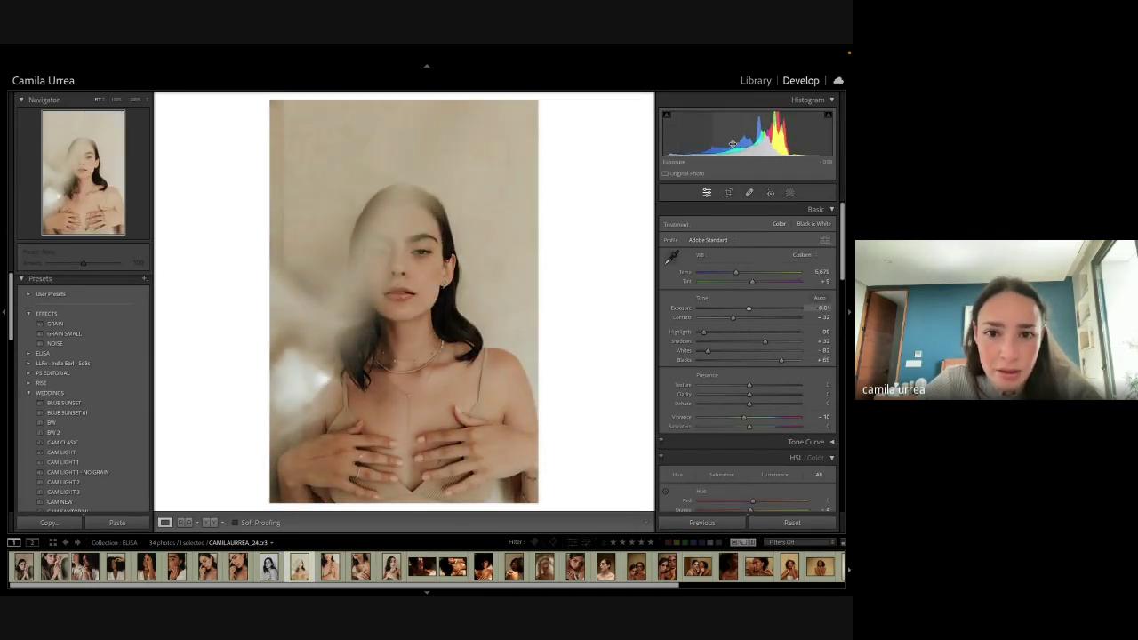
key(r)
drag(403, 92, 412, 156)
key(Return)
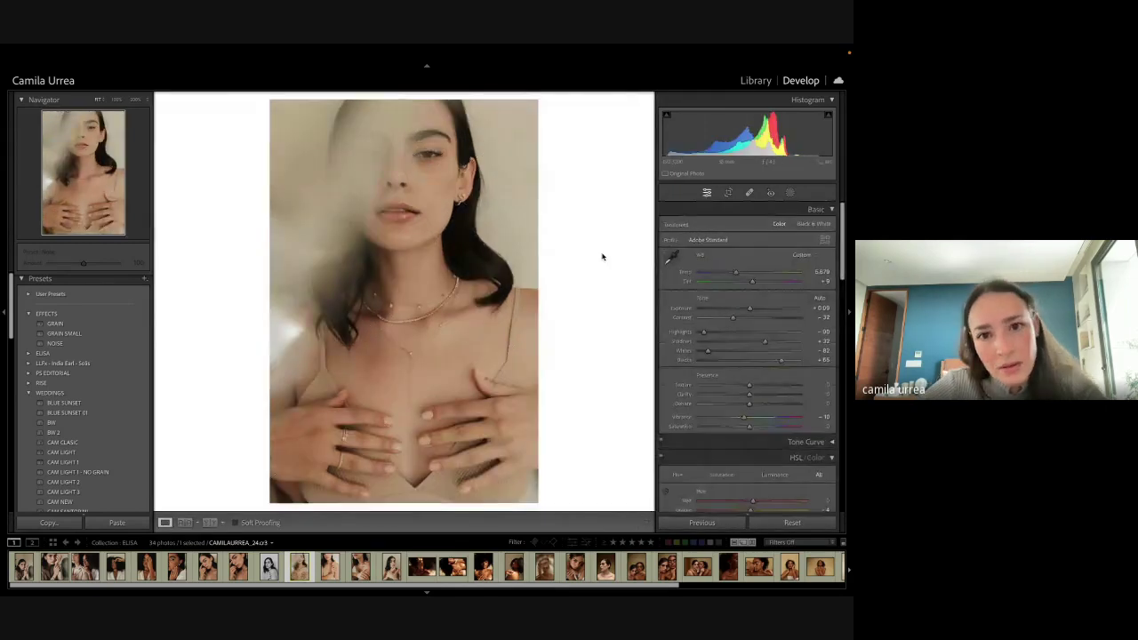
drag(750, 126, 745, 126)
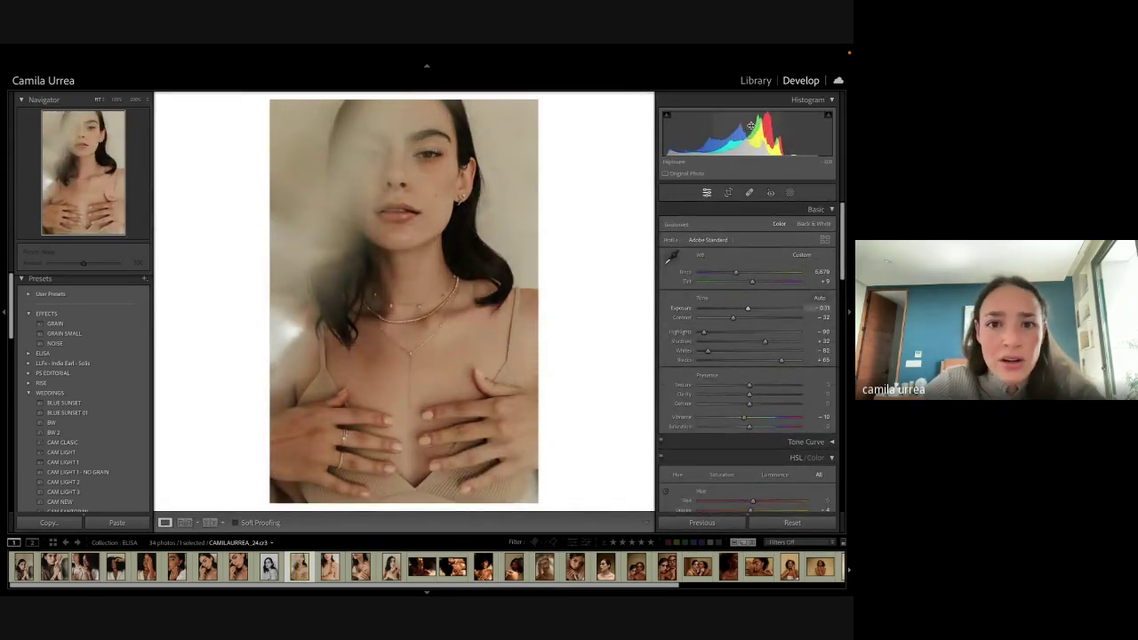
drag(704, 331, 769, 360)
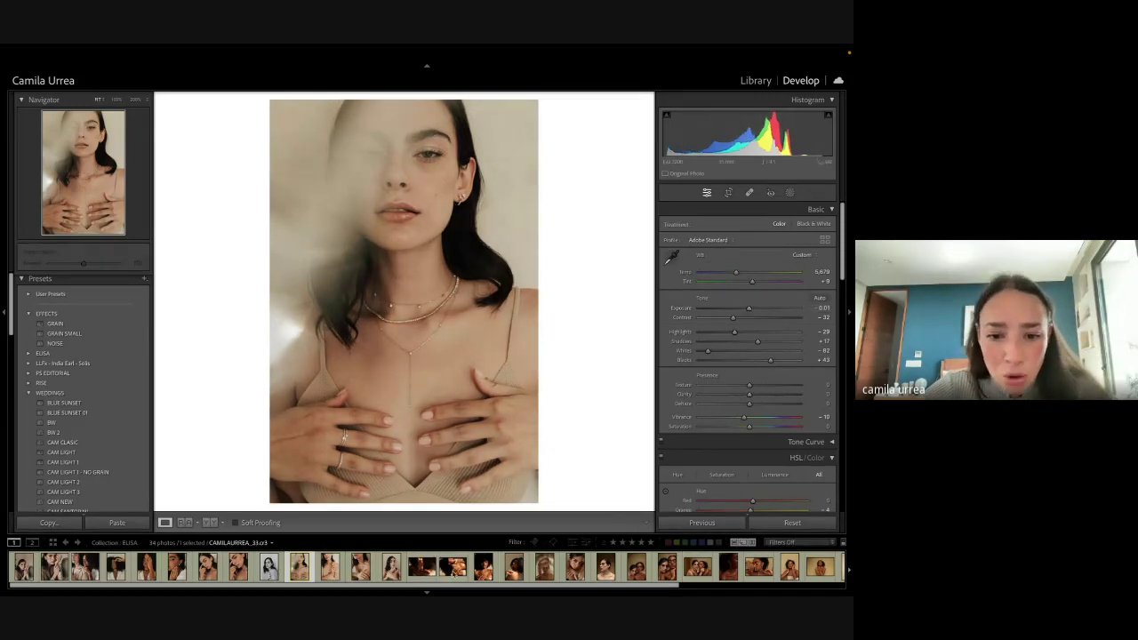
Step: Apply the CAM LIGHT 1 - NO GRAIN preset to the sunlit portrait with curly hair and compare it with the original
click(415, 573)
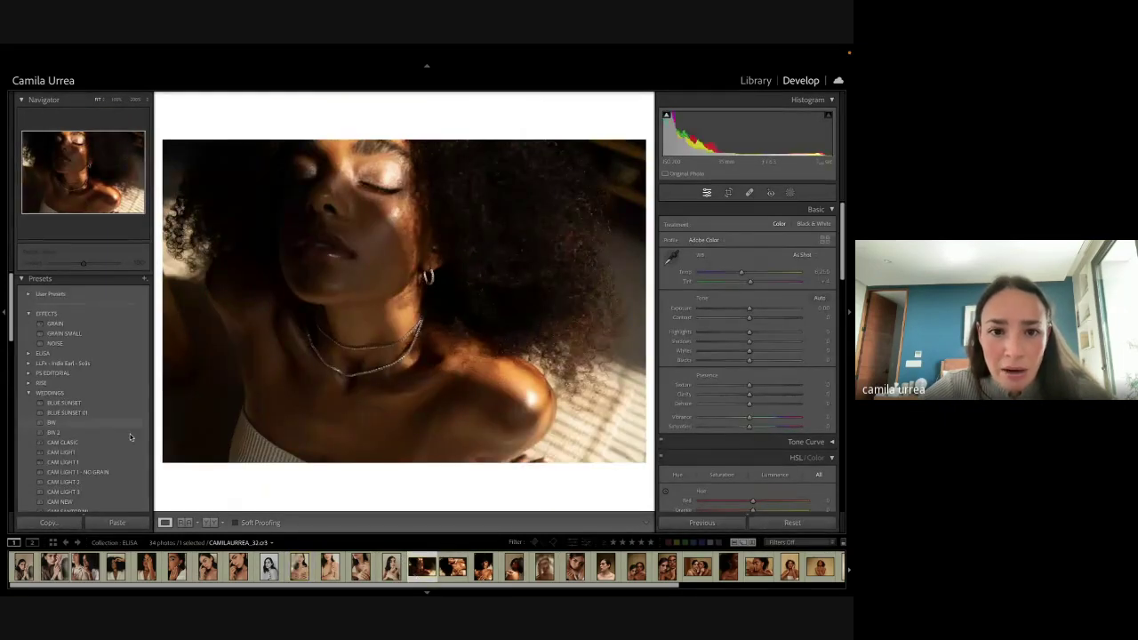
click(89, 472)
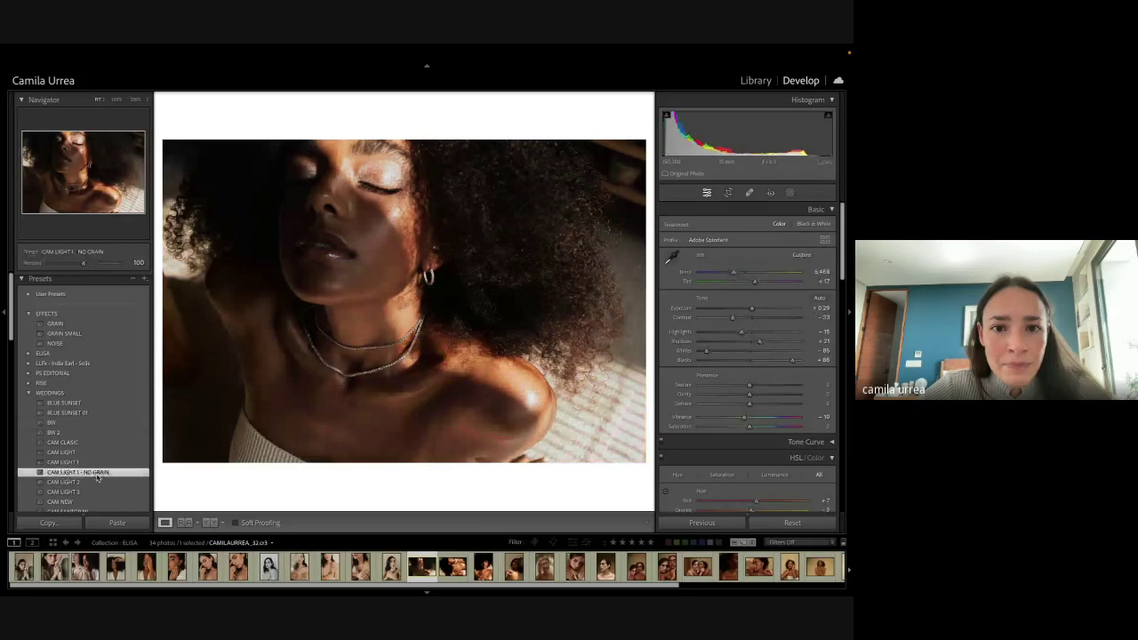
key(backslash)
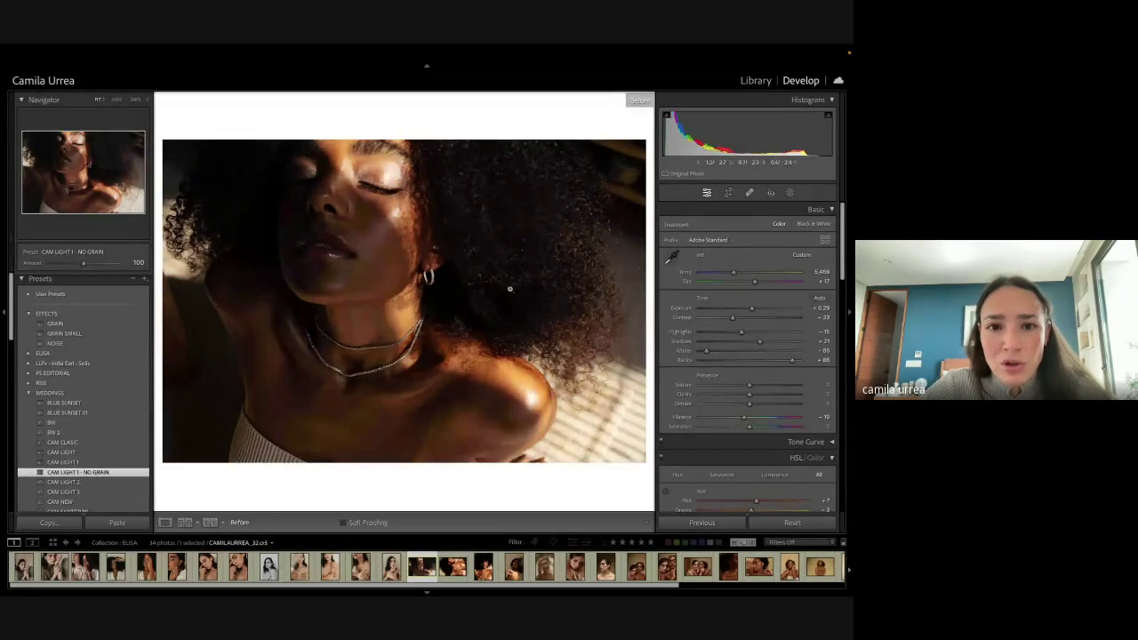
key(backslash)
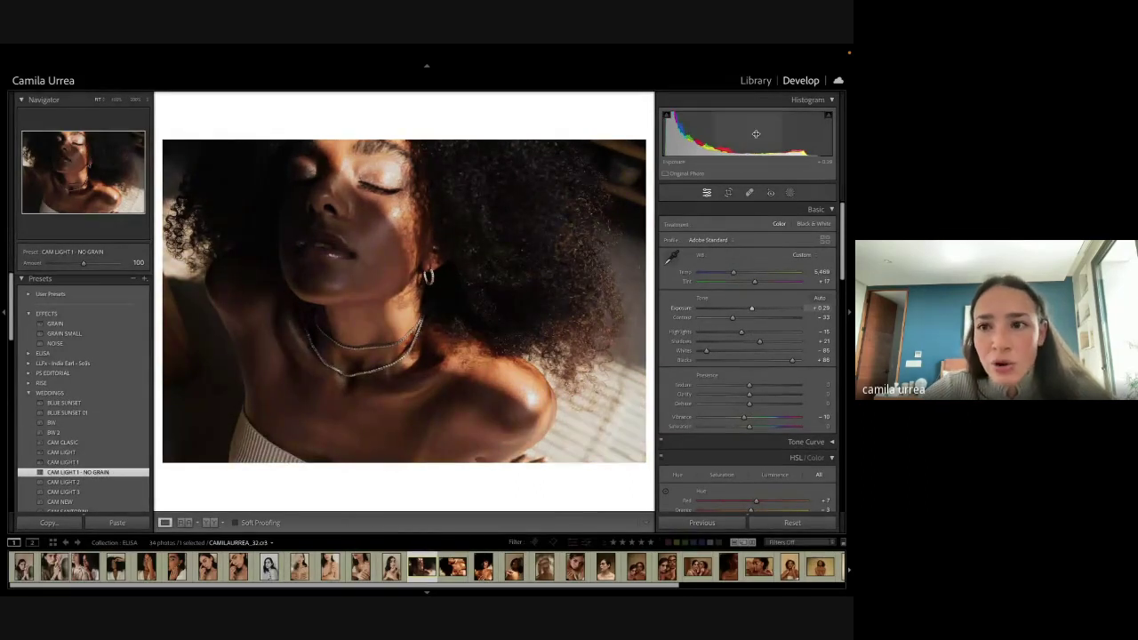
Step: Set the sunlit portrait's Exposure to −0.01, Highlights to +7 and white balance temperature to 6,226
drag(755, 133, 753, 135)
drag(742, 332, 752, 332)
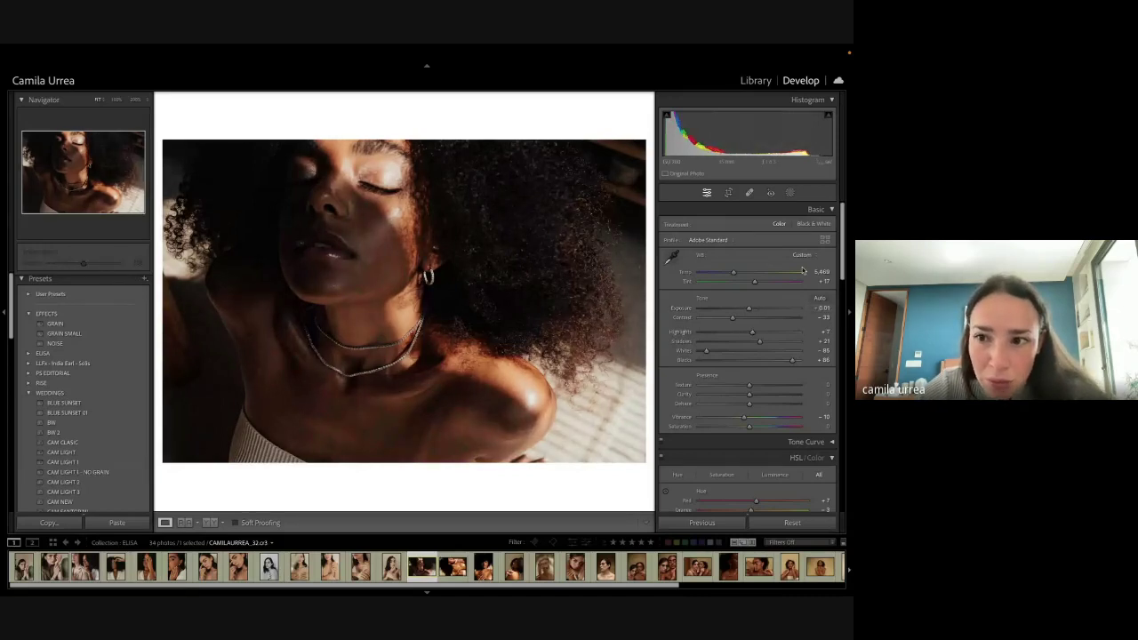
drag(808, 272, 825, 272)
Step: Compare the sunlit portrait's warmth and skin tones before and after the edit several times
key(backslash)
key(backslash)
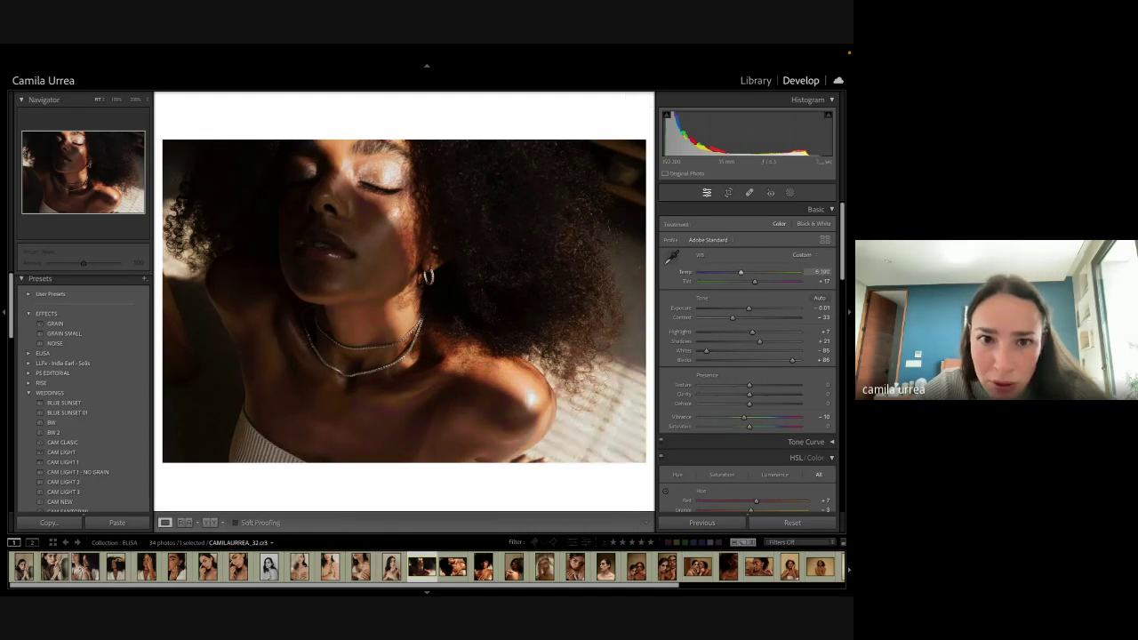
key(backslash)
key(backslash)
key(backslash)
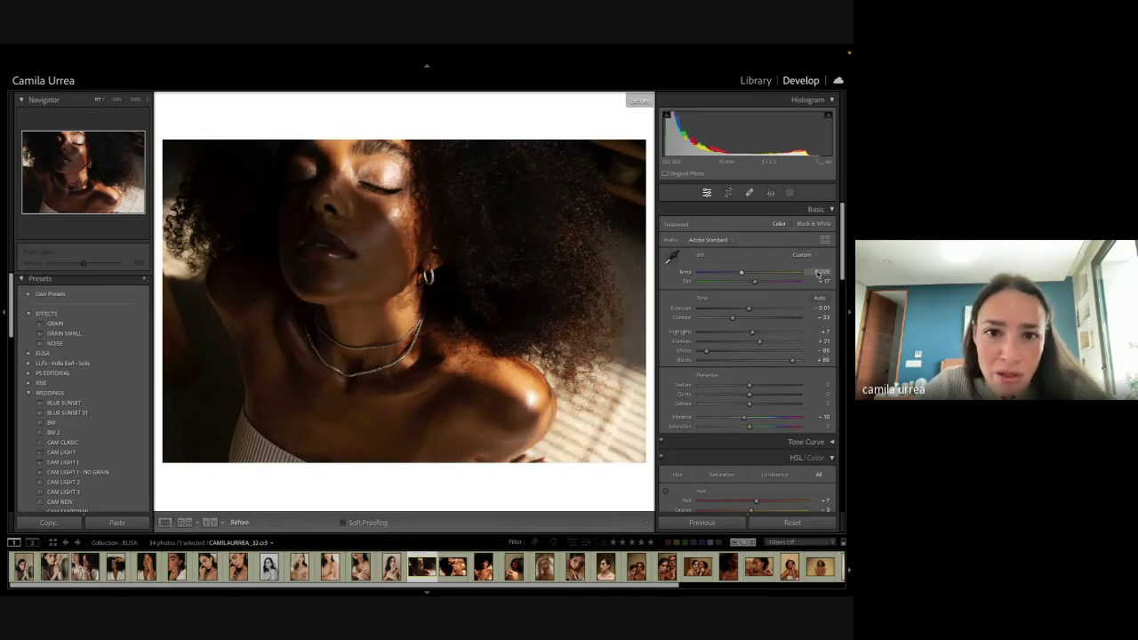
key(backslash)
key(backslash)
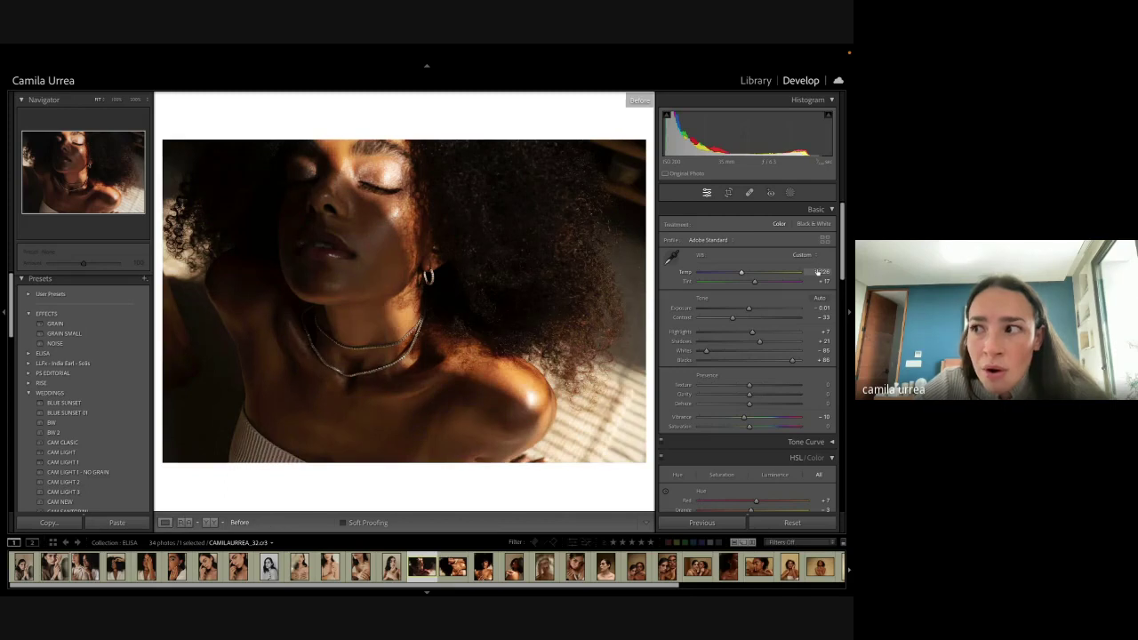
key(backslash)
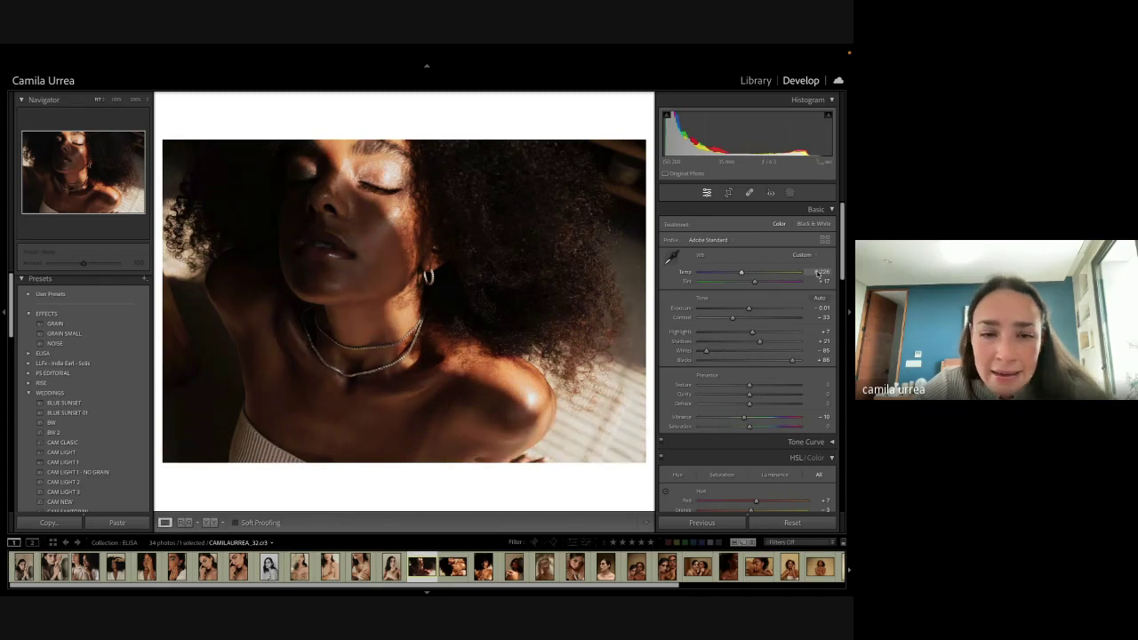
Step: Lower the sunlit portrait's Highlights, and set its Shadows to +20 and Blacks to +75
mouse_move(752, 332)
mouse_down()
mouse_move(725, 334)
mouse_move(760, 342)
mouse_move(741, 332)
mouse_up()
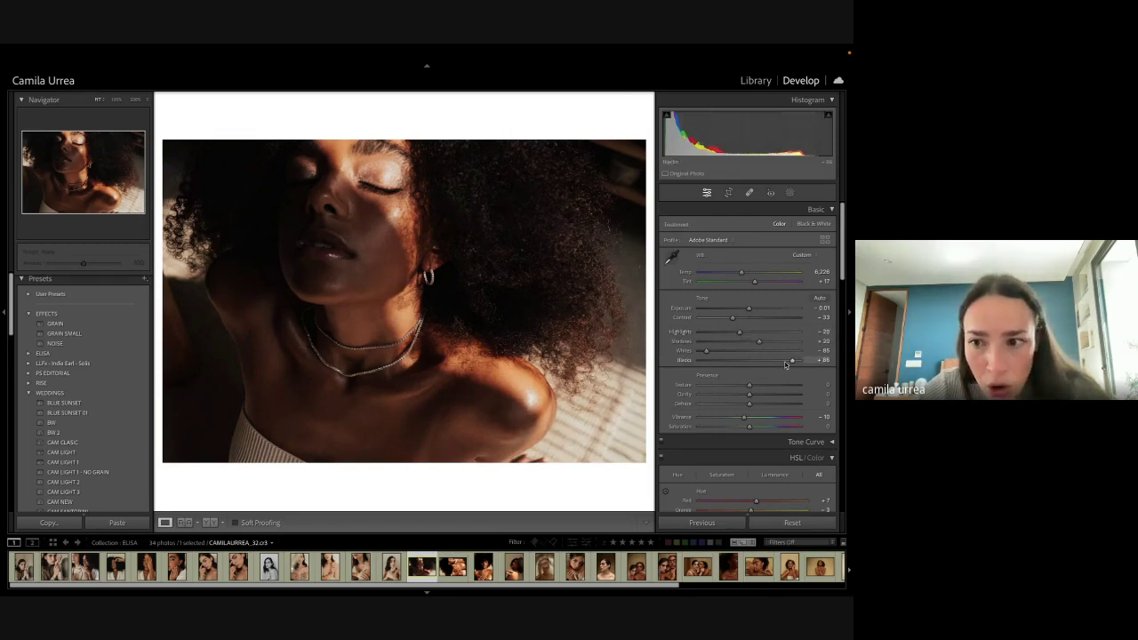
drag(785, 365, 788, 362)
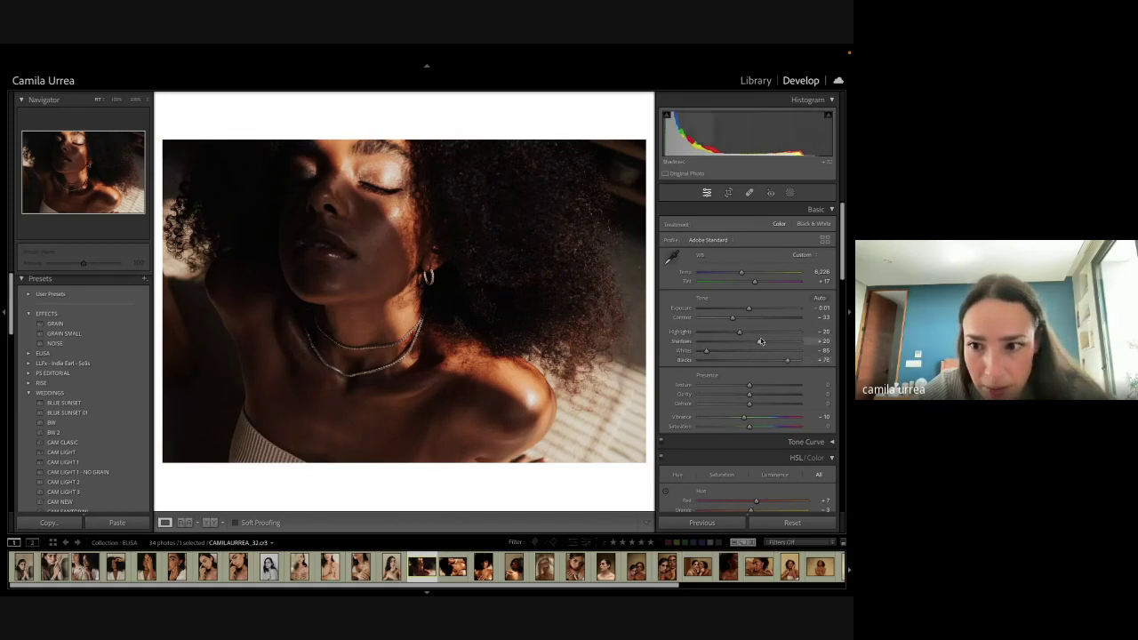
drag(739, 332, 744, 332)
Step: Adjust the hue directly on the woman's cheek with the targeted adjustment tool, setting the Orange hue to −2
scroll(744, 332, down, 5)
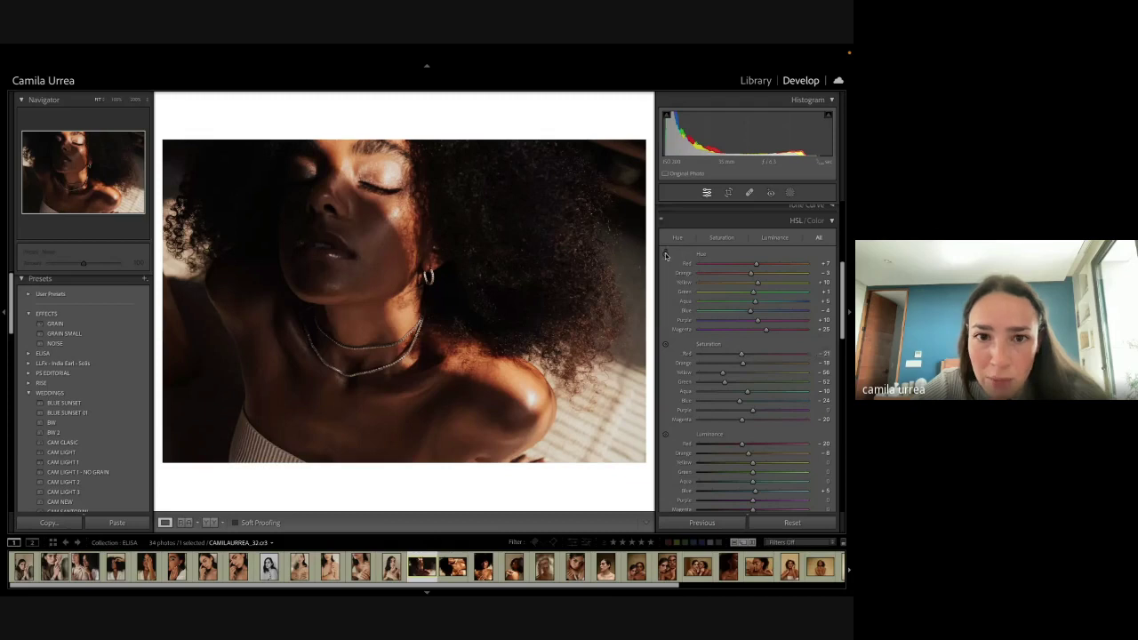
click(665, 256)
drag(396, 216, 396, 183)
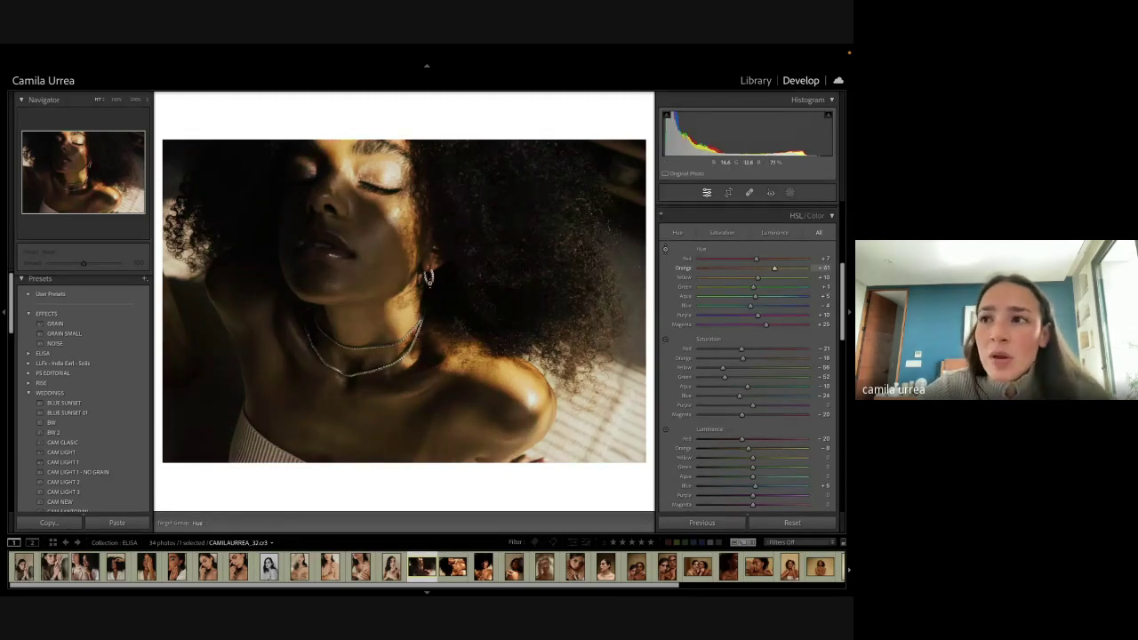
mouse_move(400, 227)
mouse_down()
mouse_move(399, 260)
mouse_move(397, 215)
mouse_up()
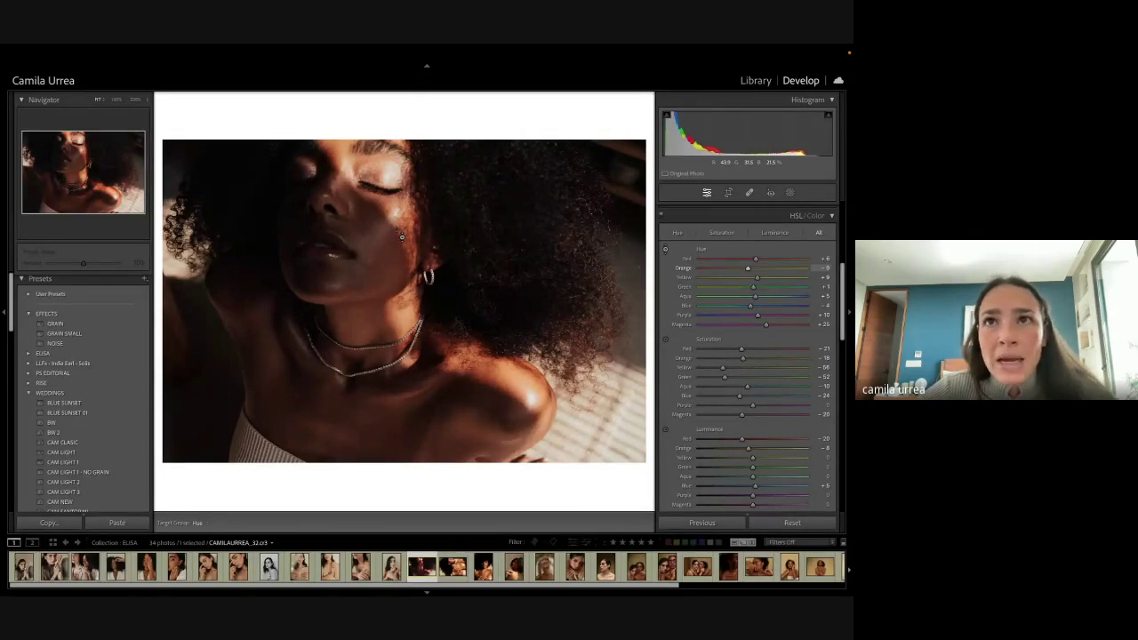
drag(401, 236, 401, 237)
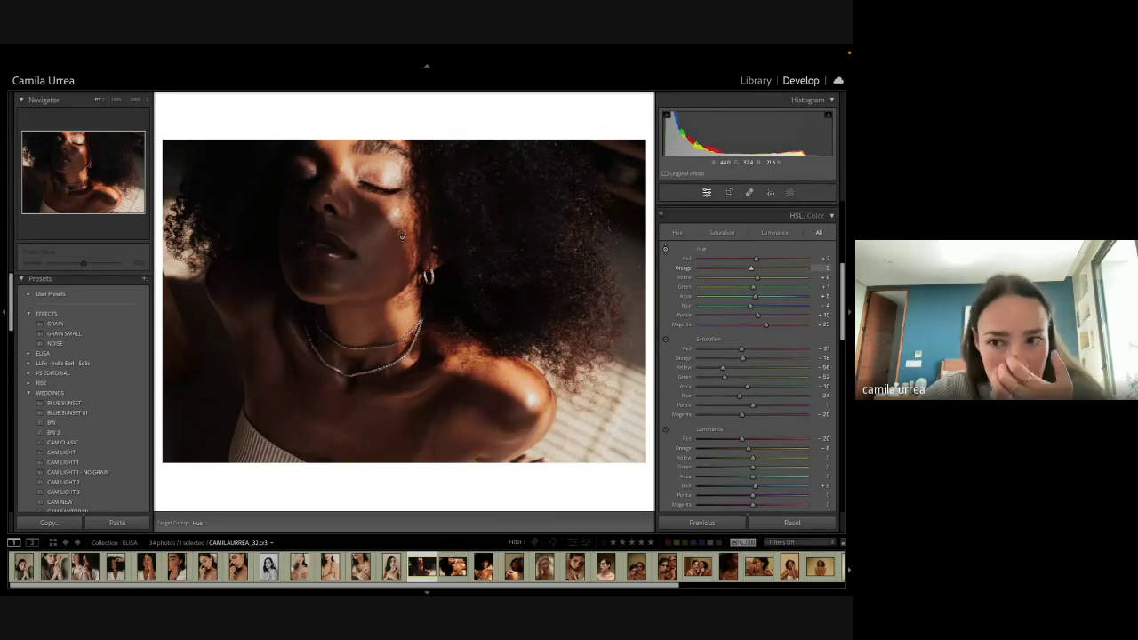
key(Escape)
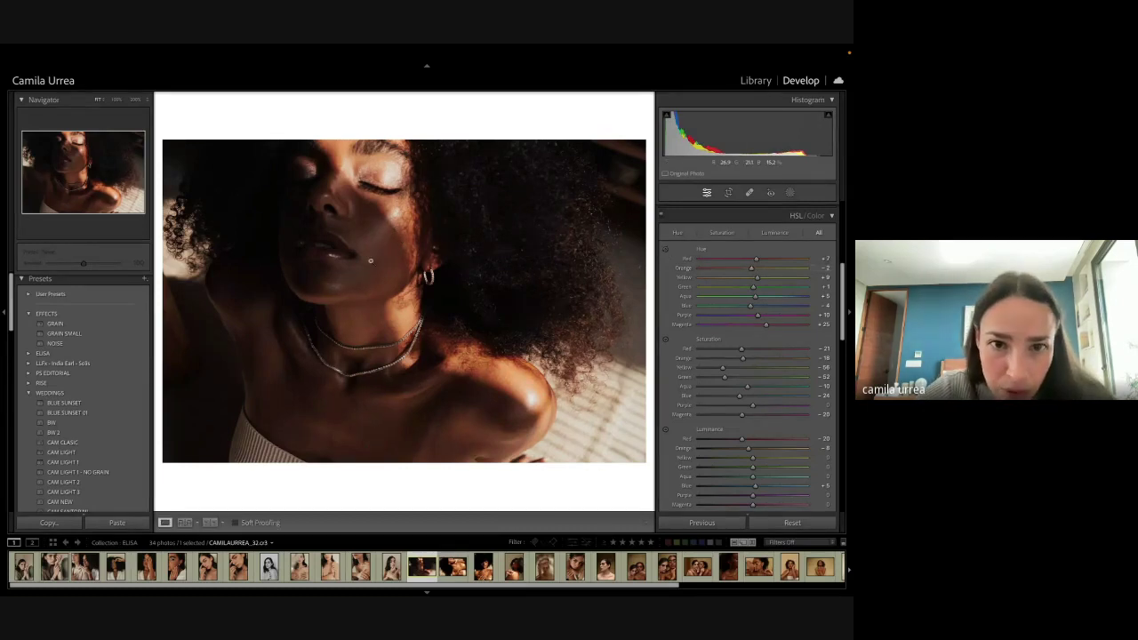
Step: Set the Red hue to +9 and the Red saturation to −27 in the HSL adjustments
click(370, 260)
click(386, 254)
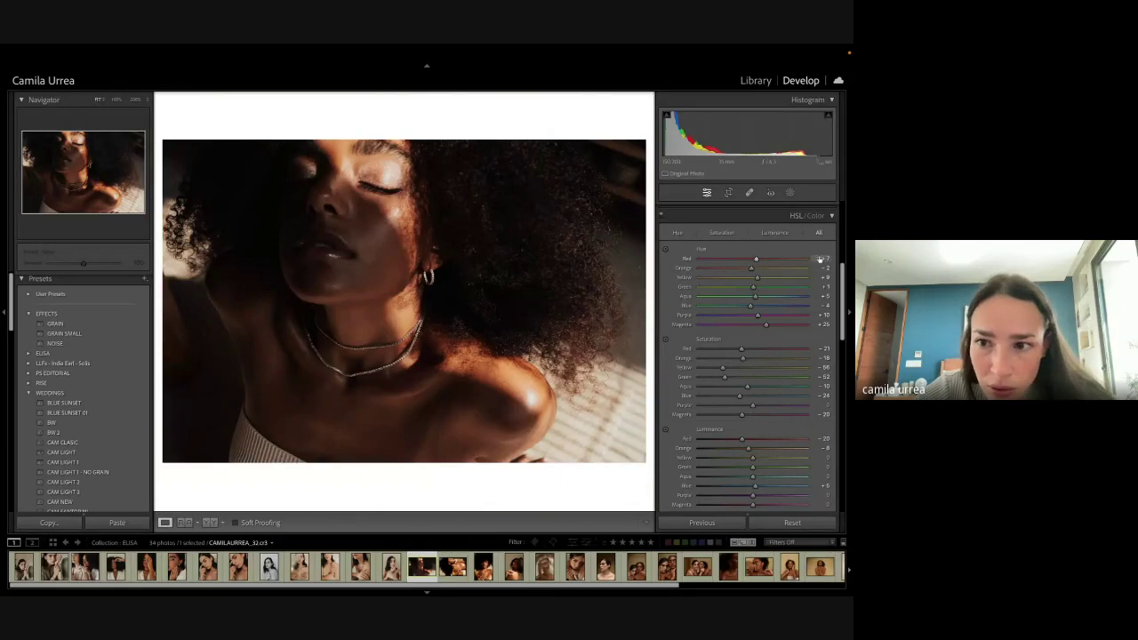
drag(819, 258, 824, 258)
drag(823, 346, 816, 346)
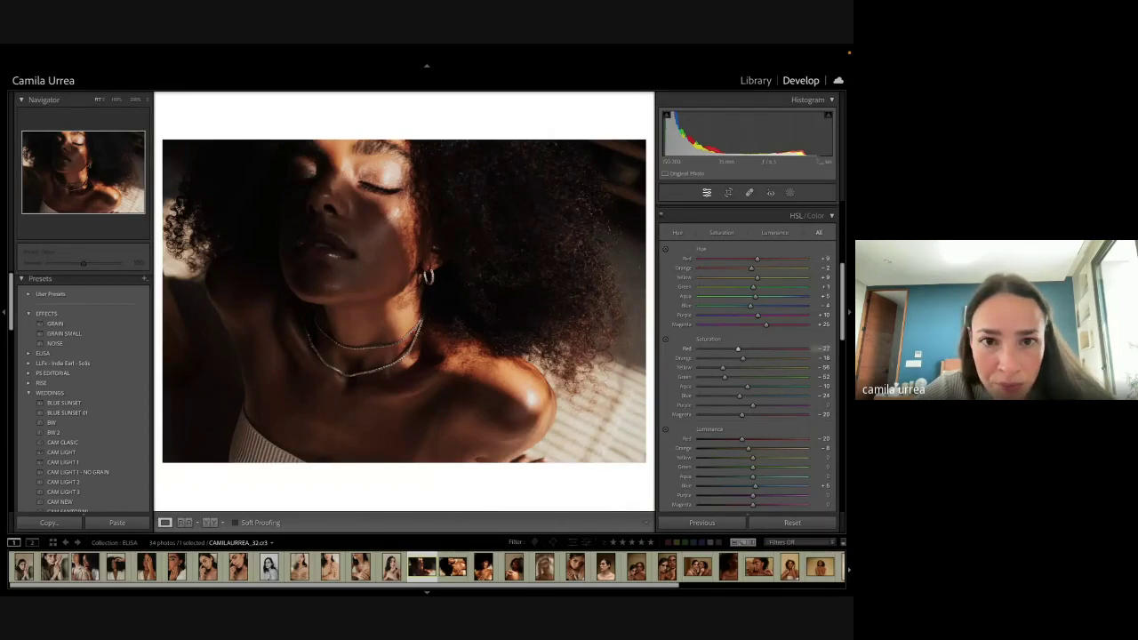
Step: Shift the Color Grading hue of the highlights to 42
click(824, 220)
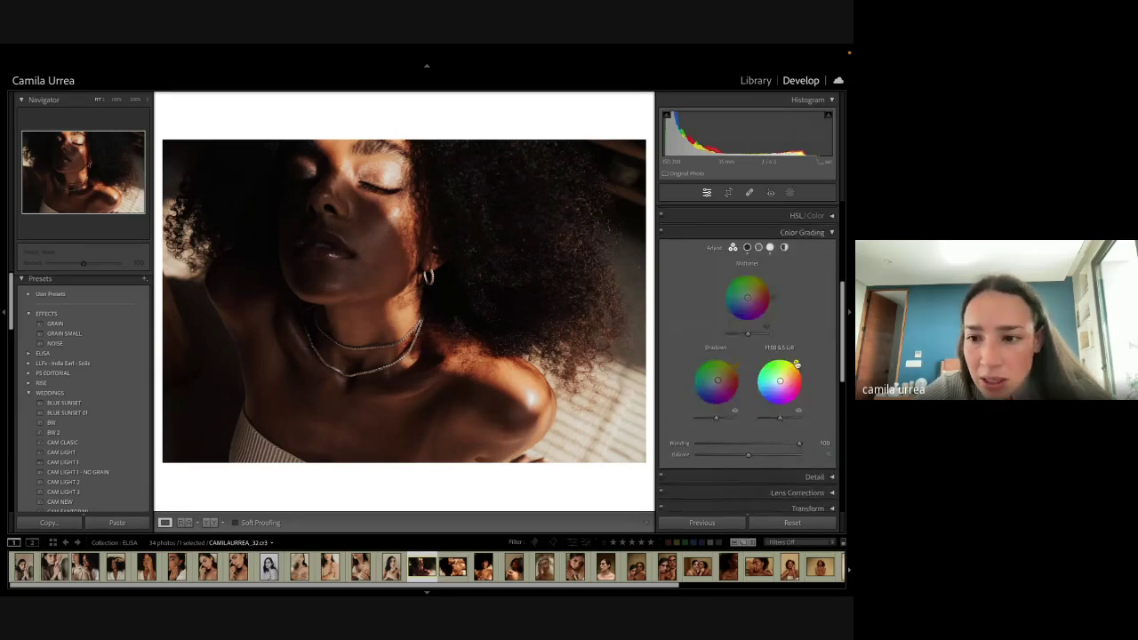
drag(796, 363, 793, 361)
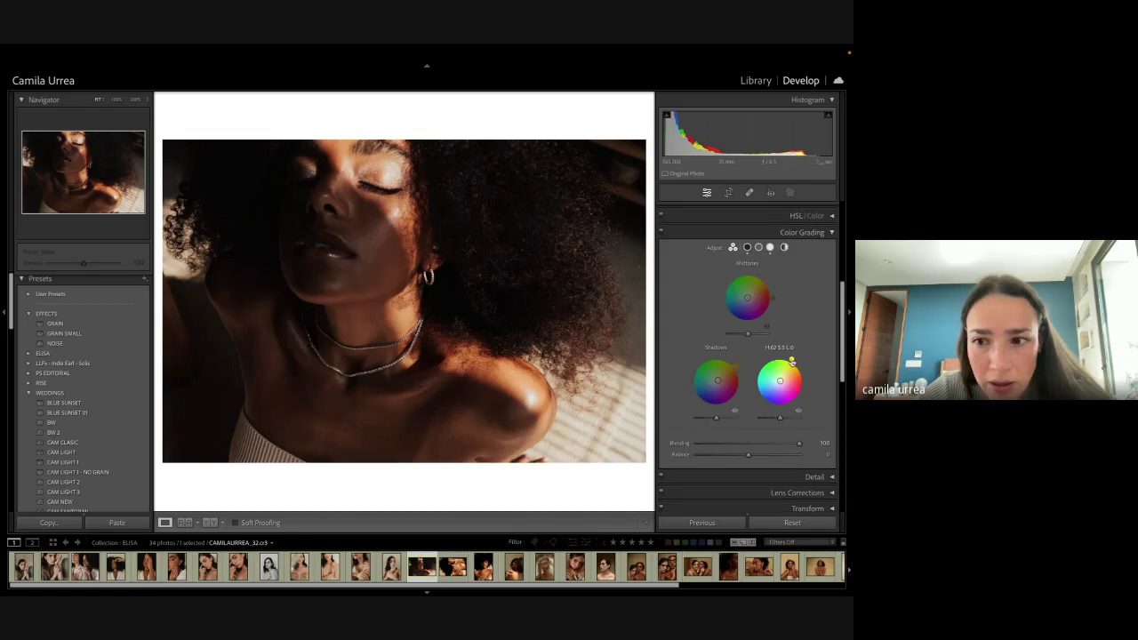
Step: Shift the Color Grading hue of the sunlit portrait's shadows to 43
drag(737, 367, 734, 364)
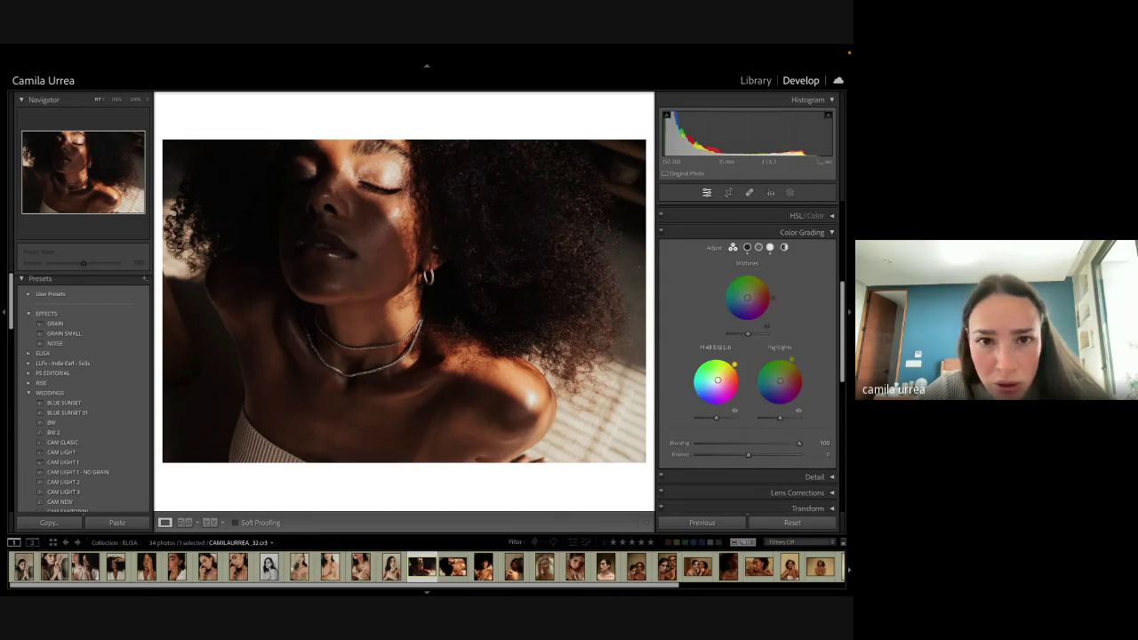
Step: Compare the sunlit portrait's original and edited versions, both toggled full size and side by side
key(backslash)
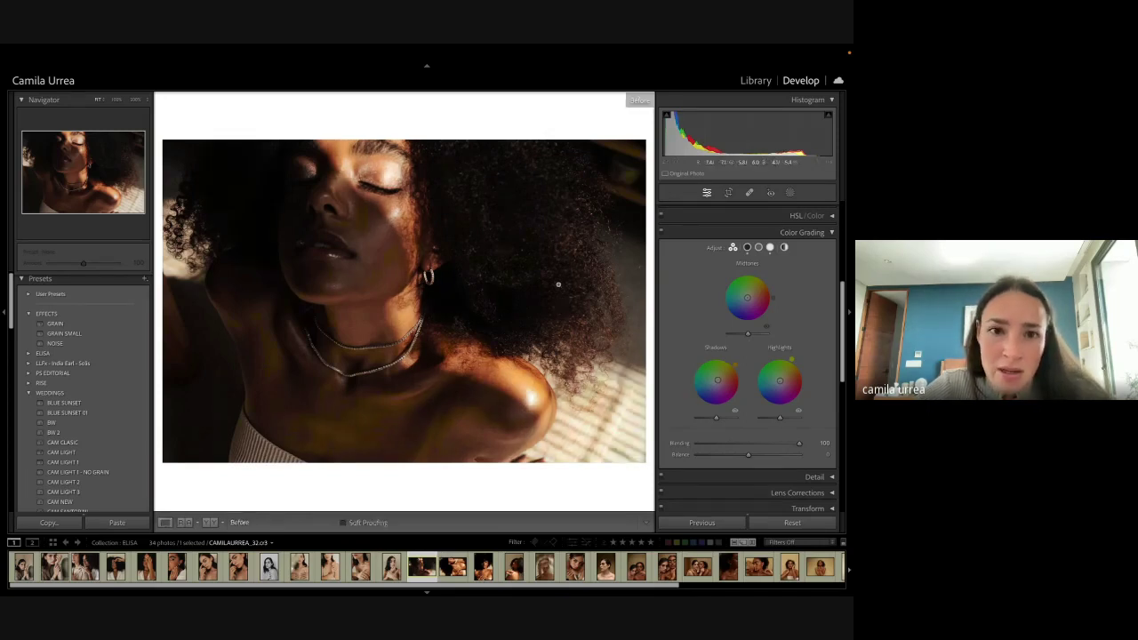
key(backslash)
key(backslash)
key(backslash)
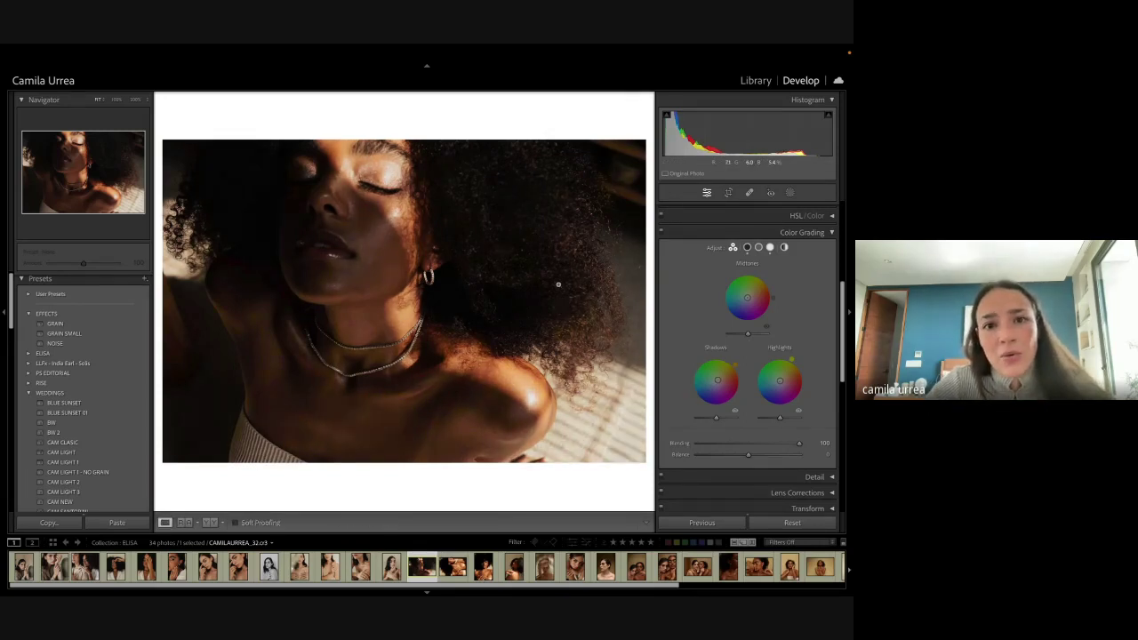
key(backslash)
key(backslash)
key(backslash)
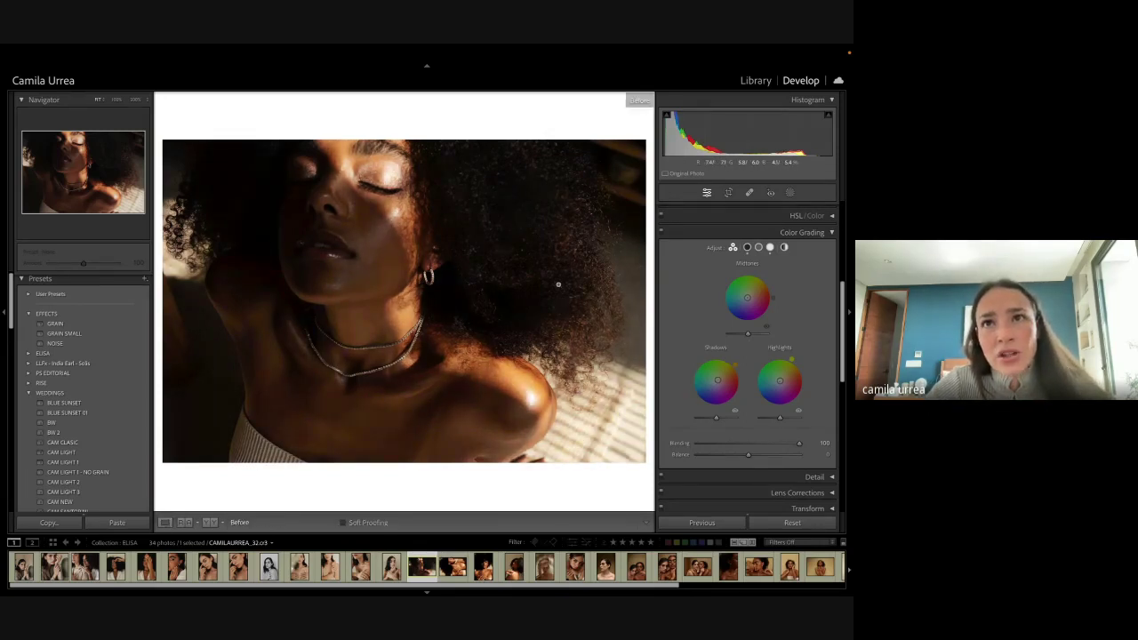
key(backslash)
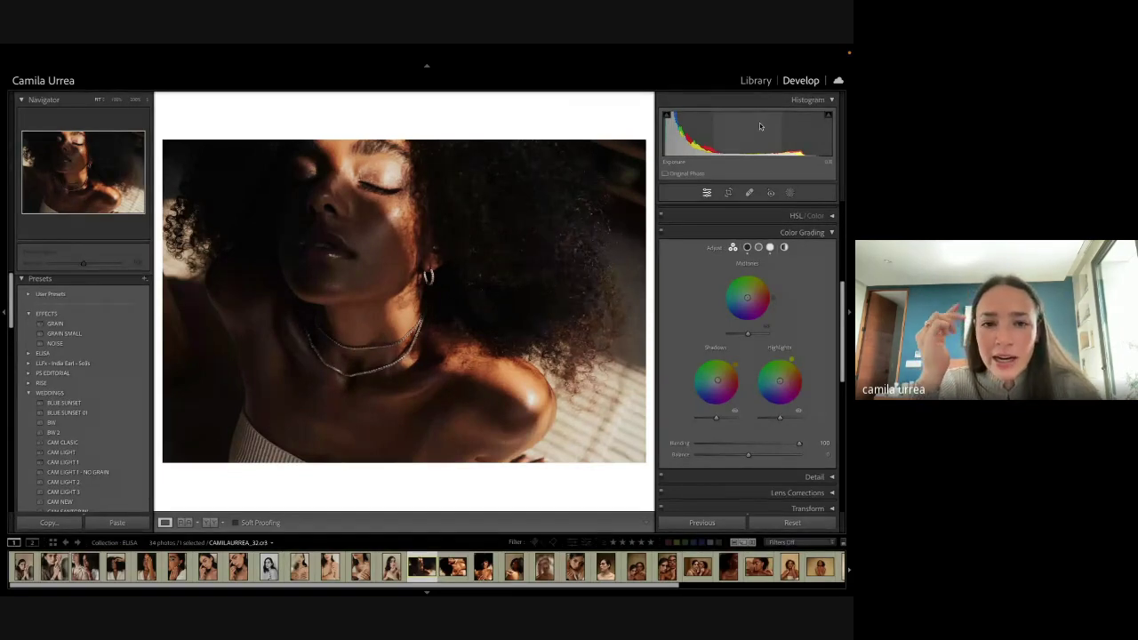
key(y)
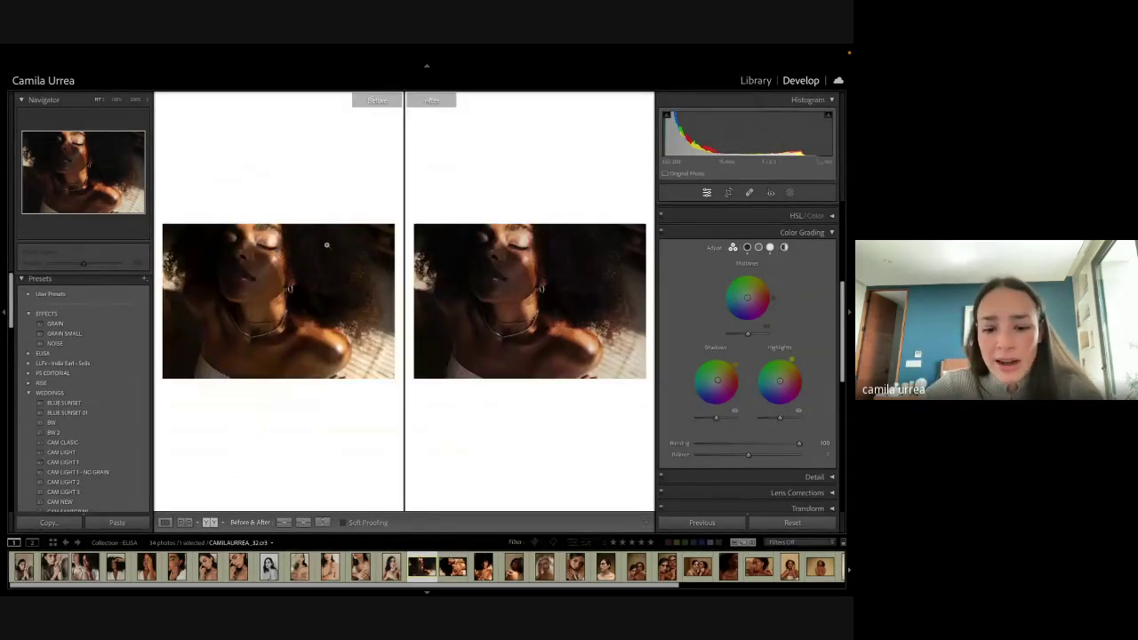
key(y)
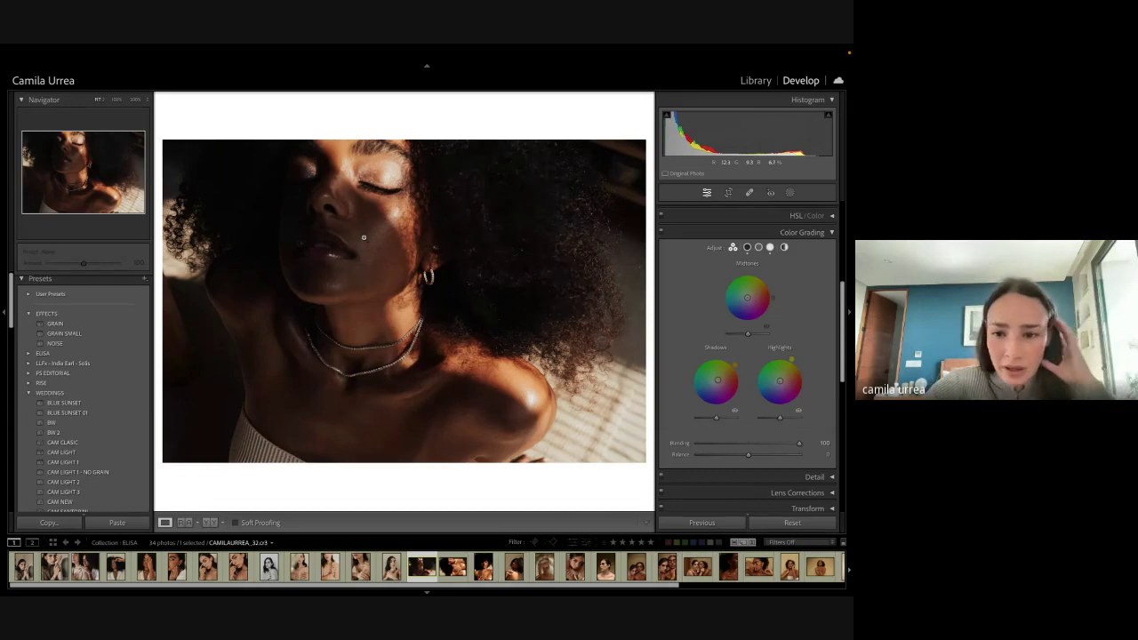
key(ctrl+Left)
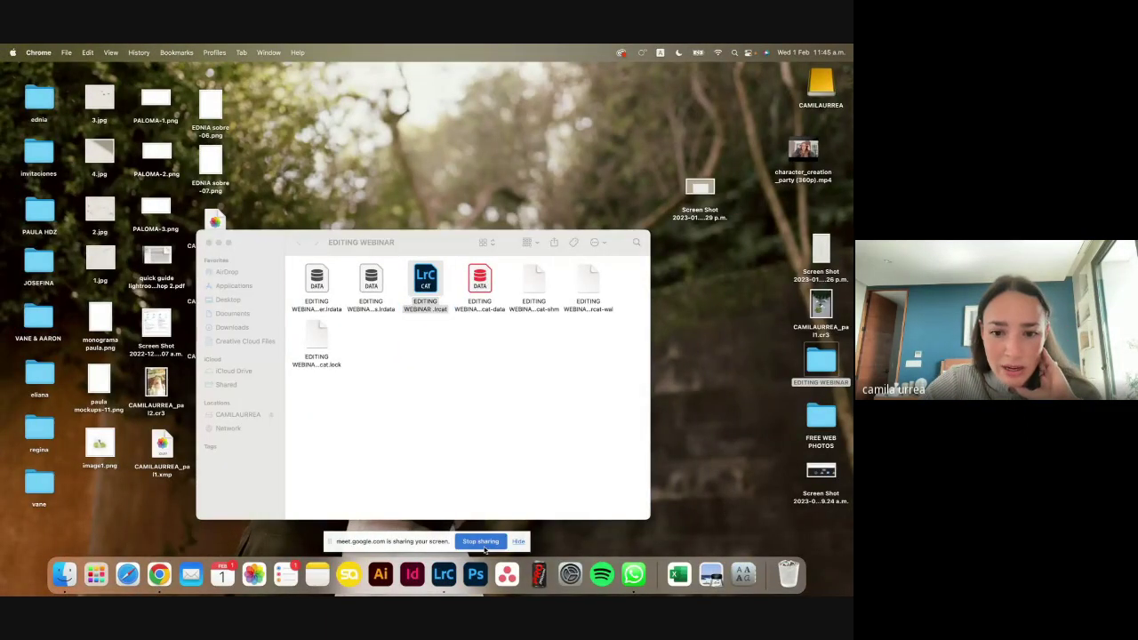
click(484, 549)
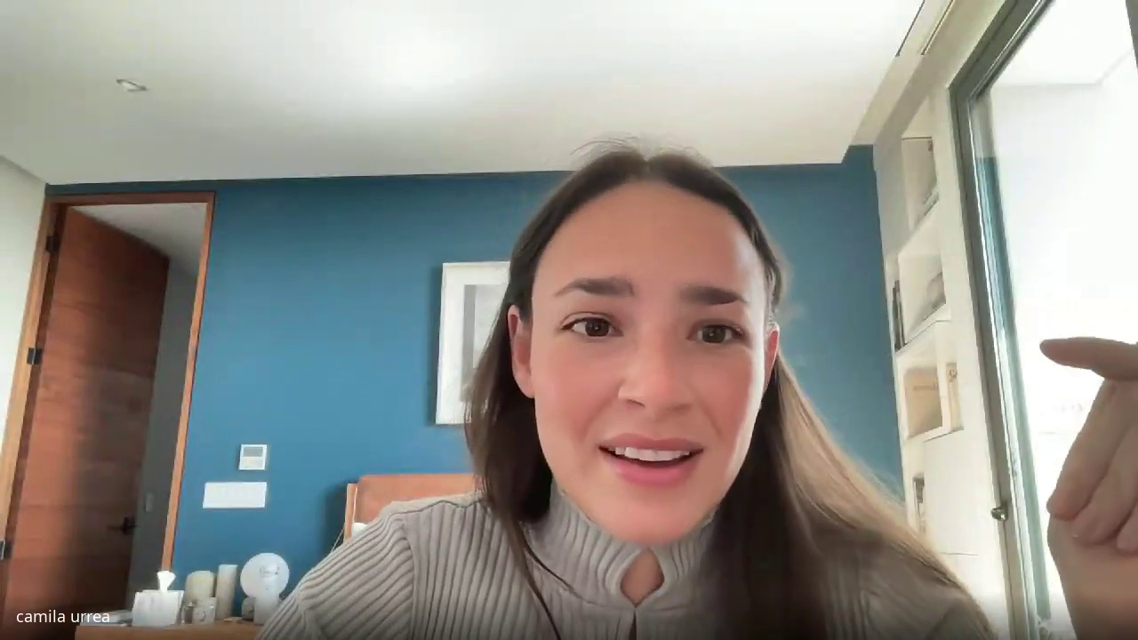
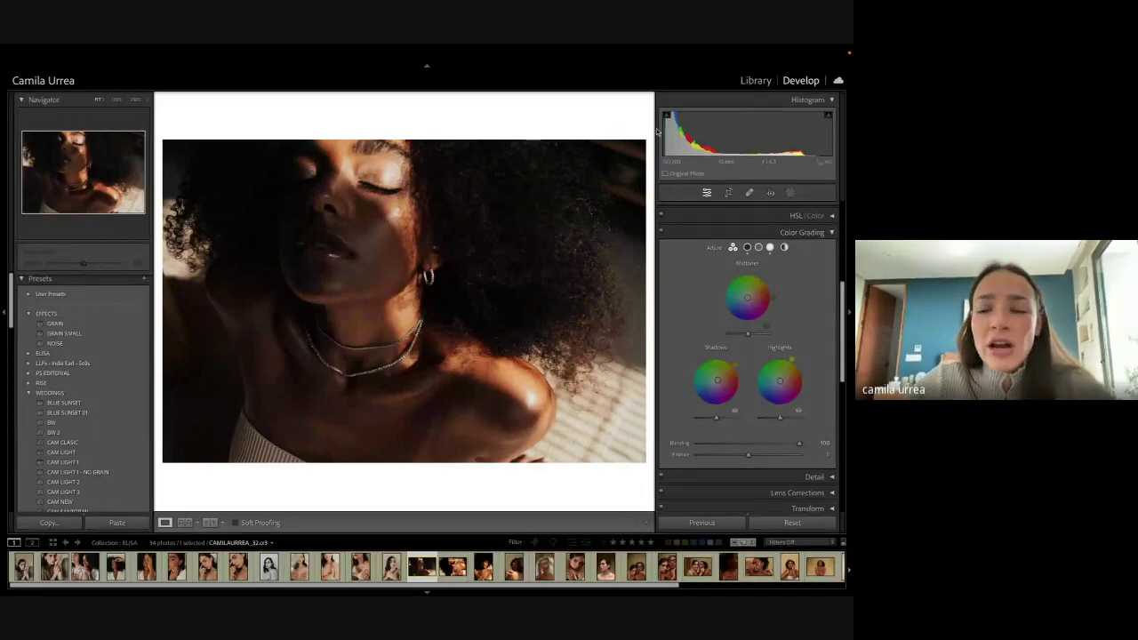
key(F2)
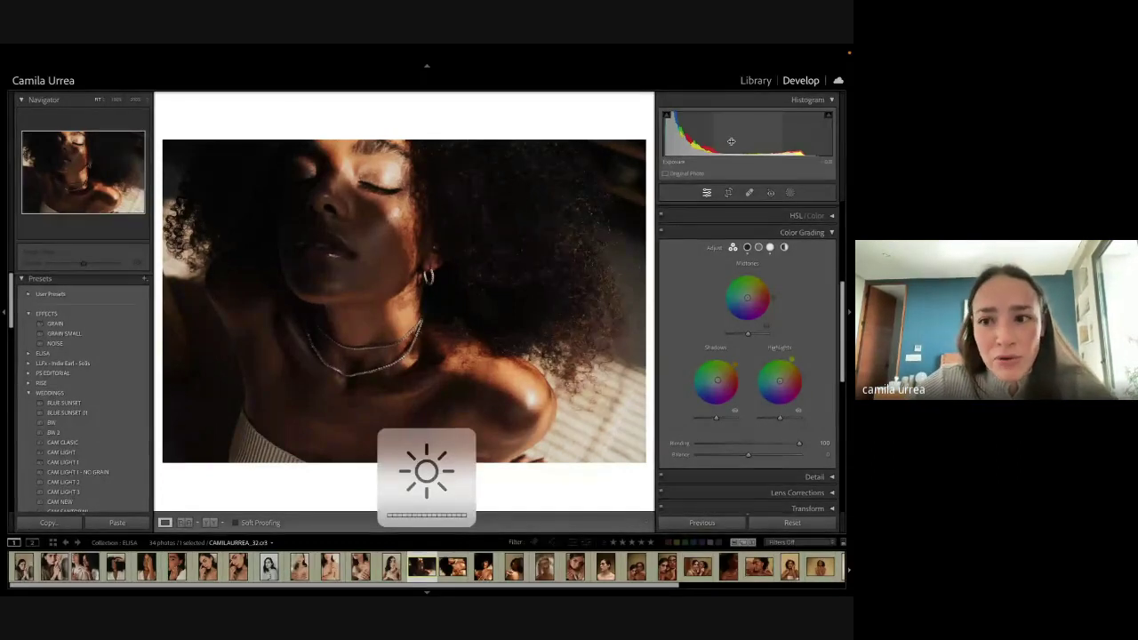
Step: Review the colour channel curves, raise the highlights point of the composite Tone Curve, and set its shadows point to input 33, output 38
click(830, 231)
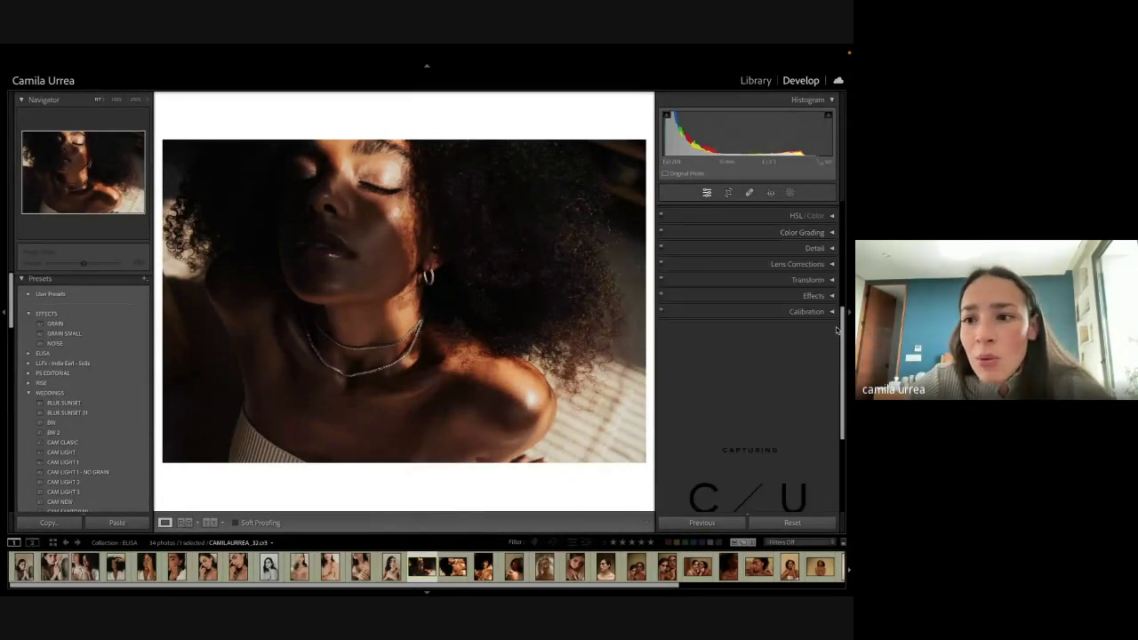
scroll(832, 232, up, 2)
click(830, 242)
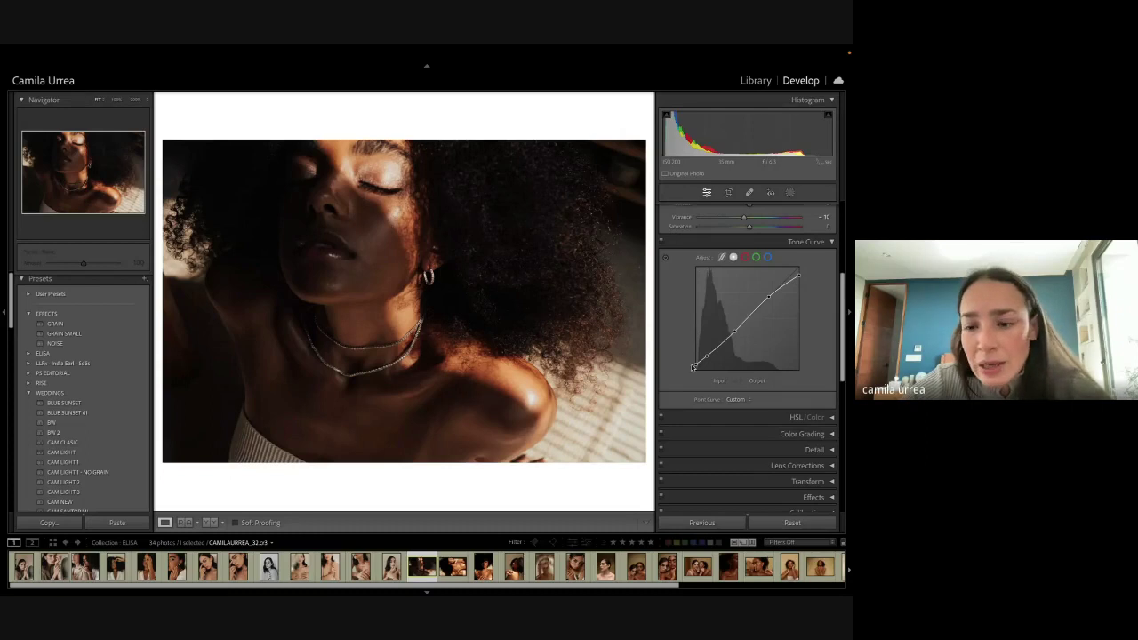
click(745, 257)
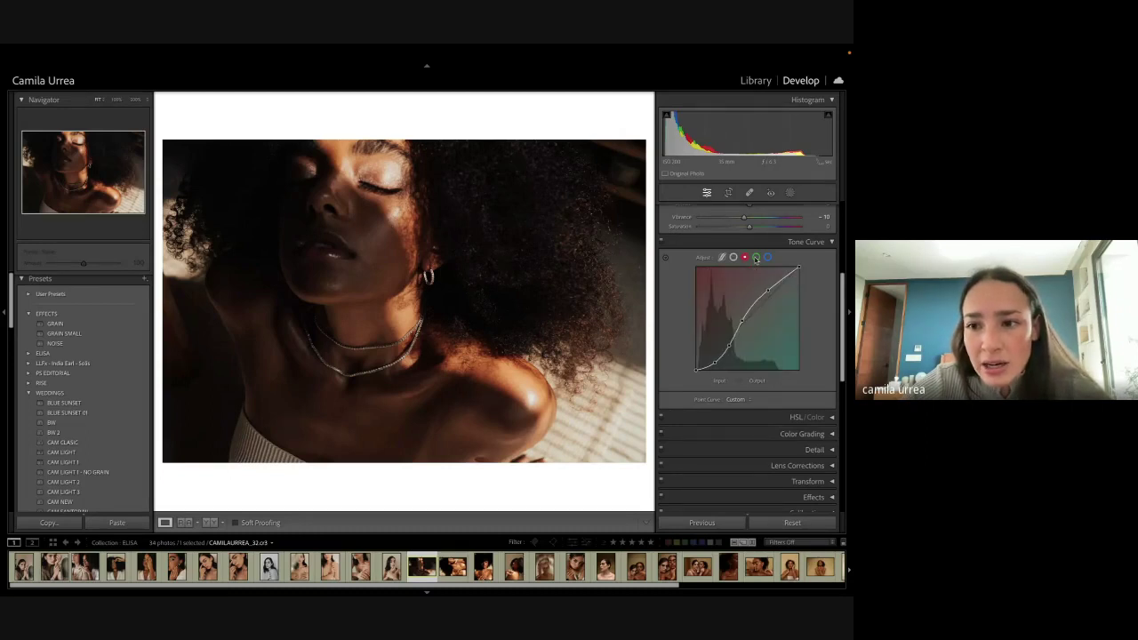
click(768, 257)
click(756, 257)
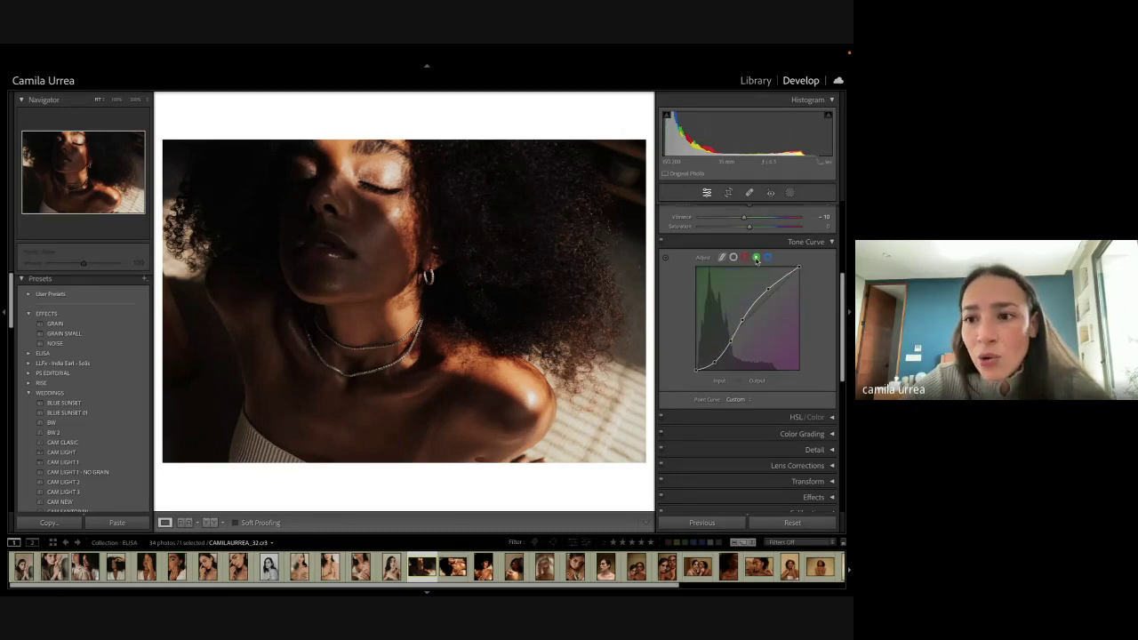
click(745, 257)
click(733, 257)
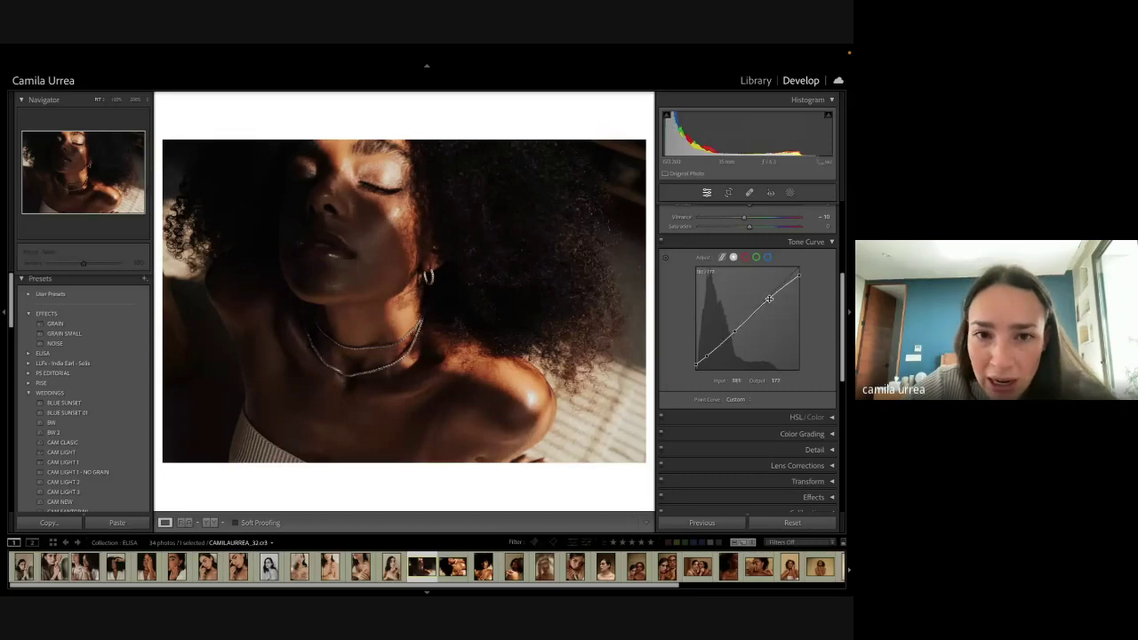
mouse_move(769, 297)
mouse_down()
mouse_move(748, 274)
mouse_move(770, 291)
mouse_up()
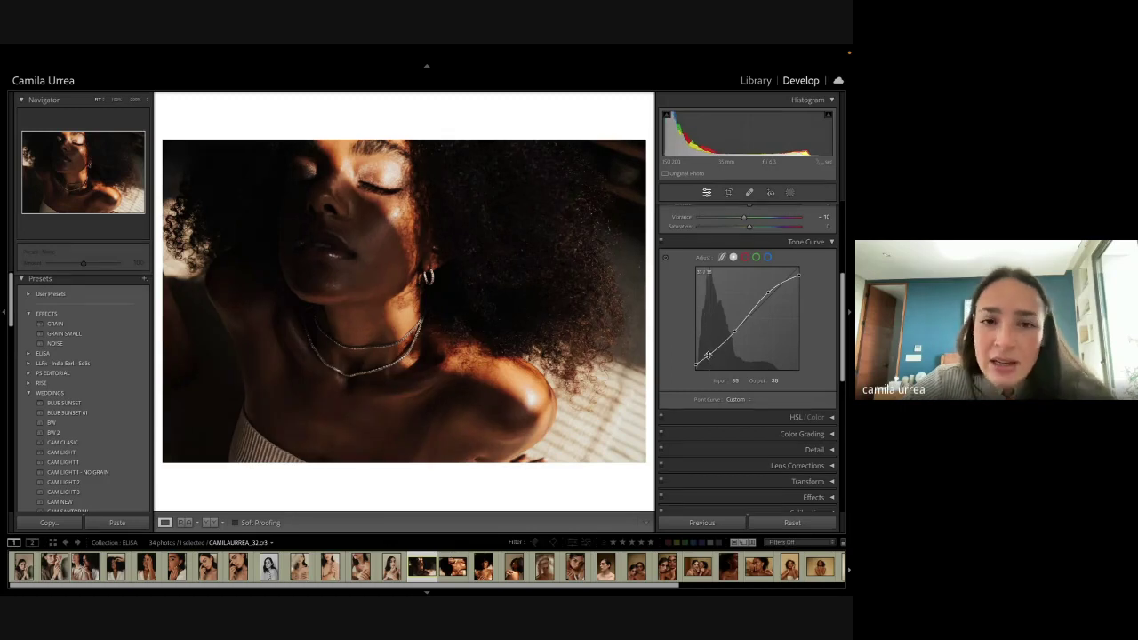
Step: Compare the portrait's earlier history states with the latest Point Curve state, finishing on the latest one
click(40, 279)
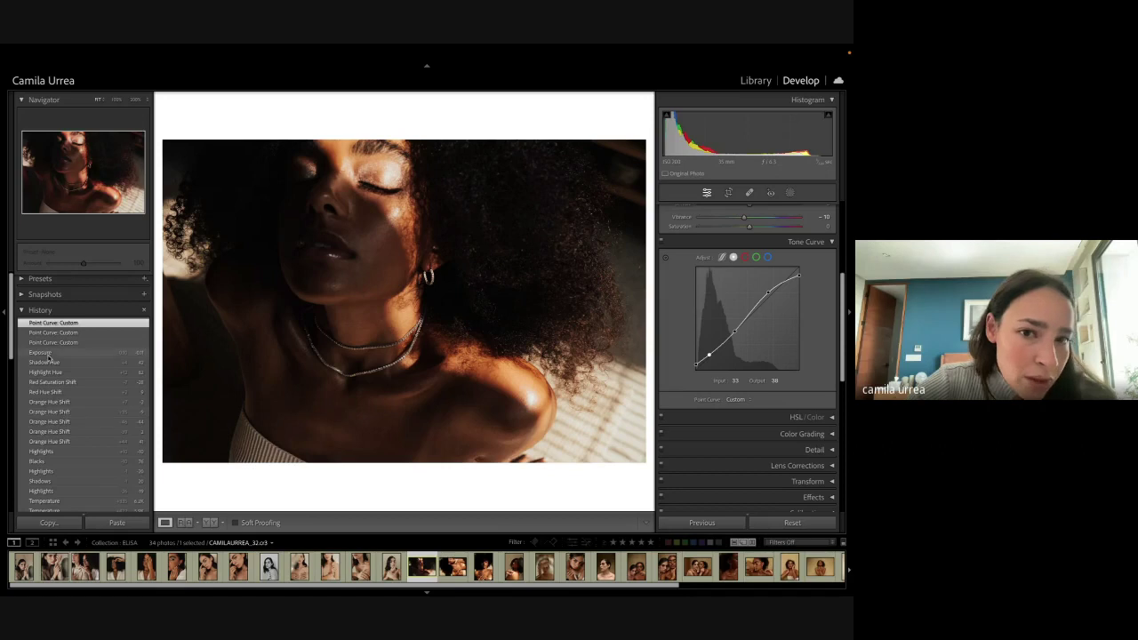
click(40, 352)
click(43, 323)
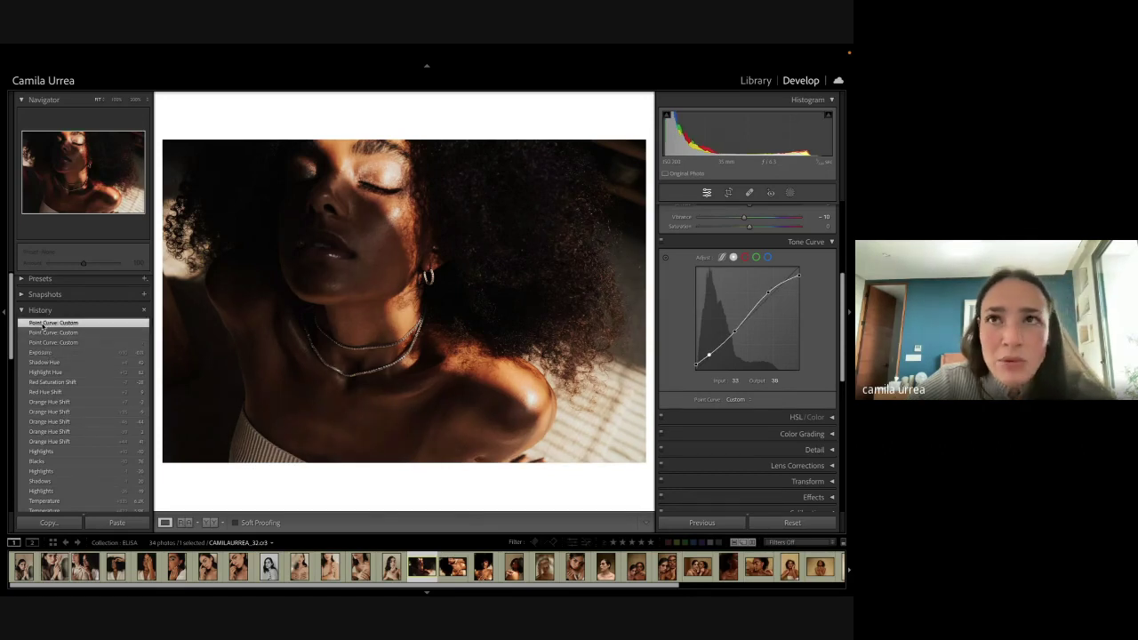
click(45, 342)
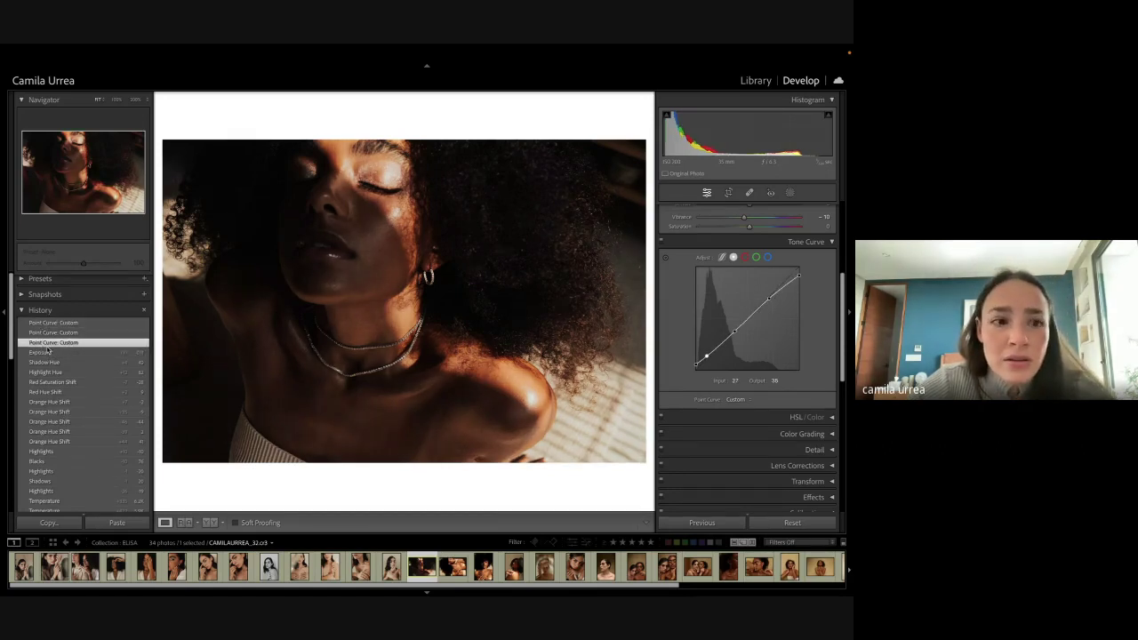
click(45, 324)
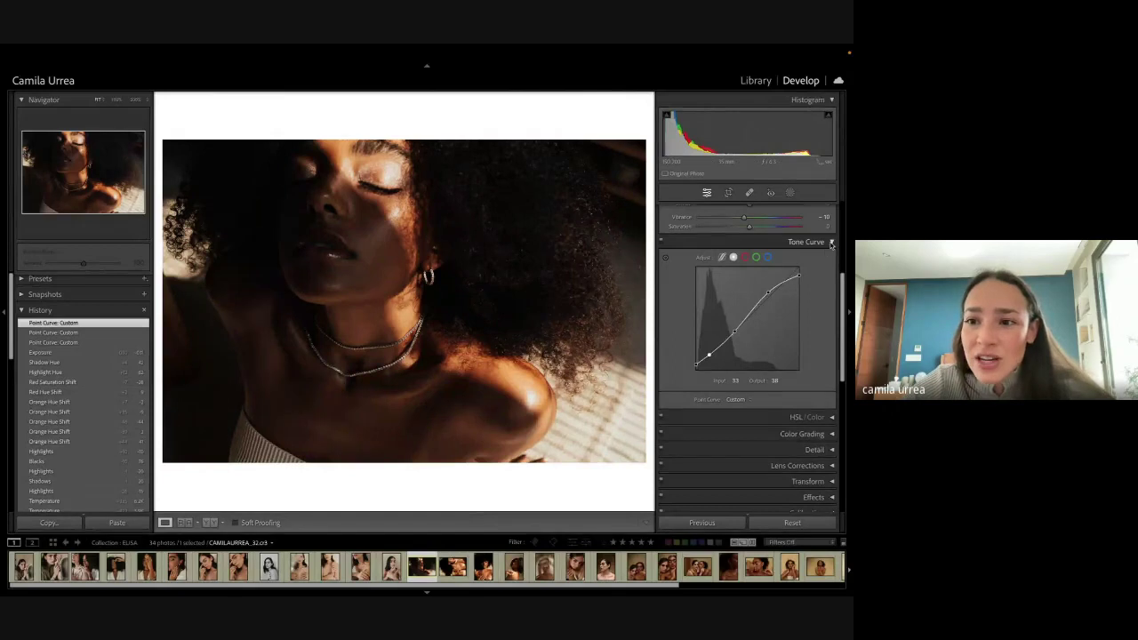
Step: Raise the highlights point of the red channel's Tone Curve to input 179, output 204, and return to the composite curve
click(746, 258)
click(756, 258)
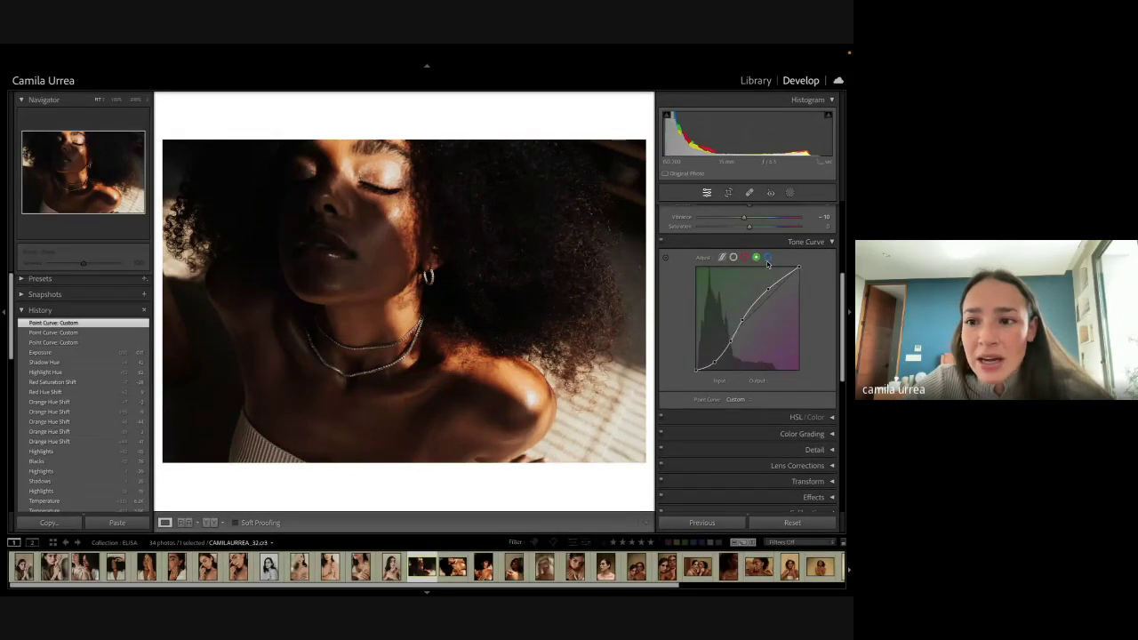
click(768, 258)
click(756, 258)
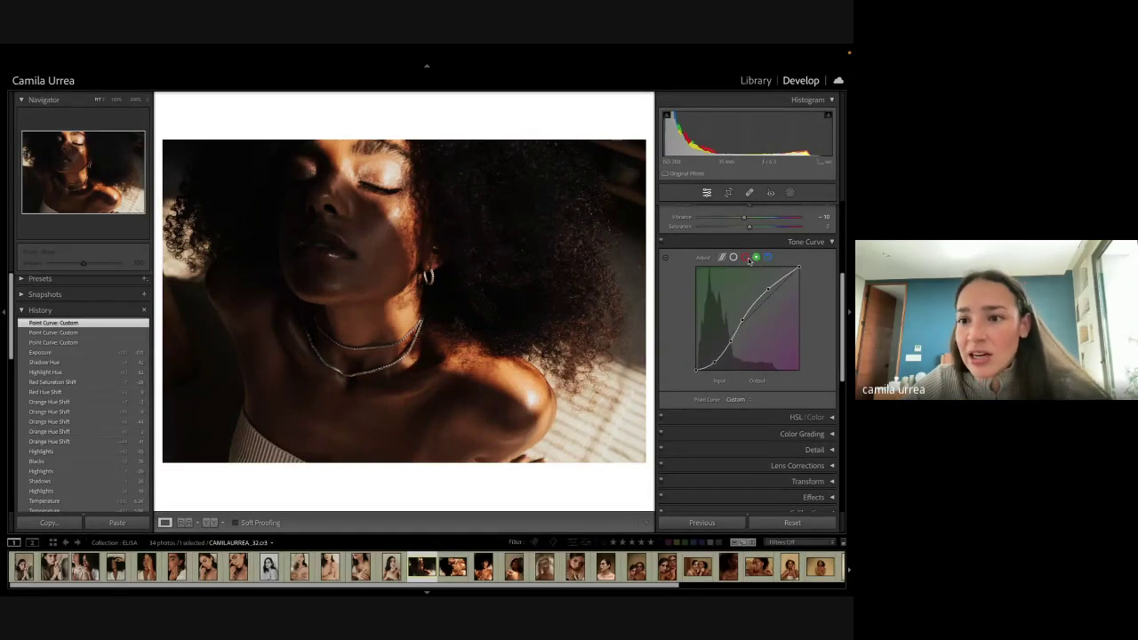
click(746, 258)
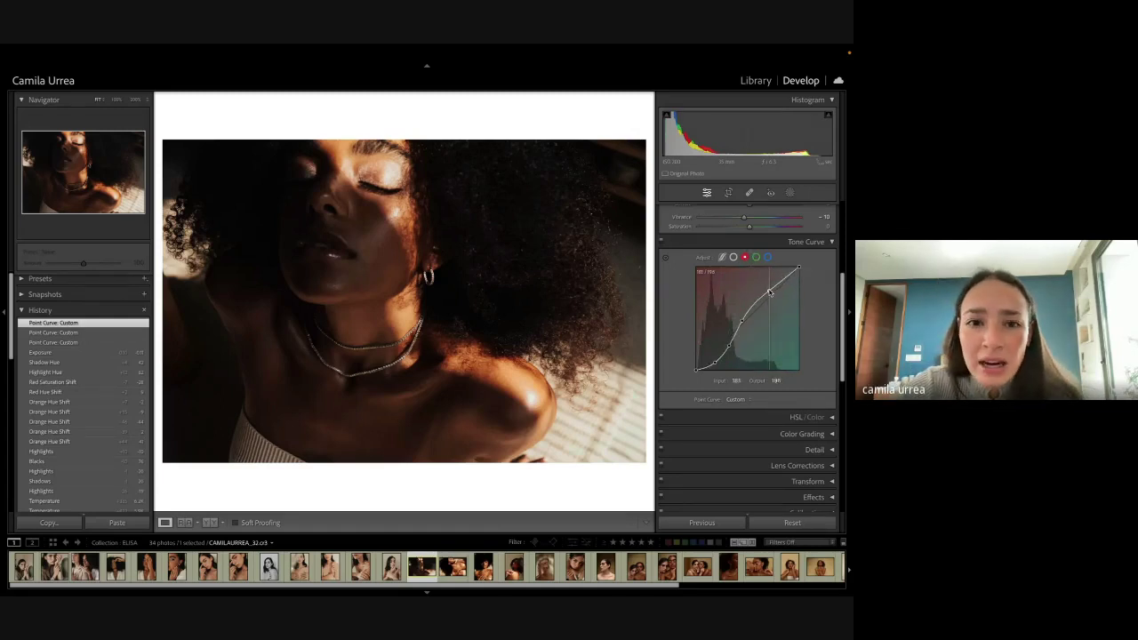
click(768, 287)
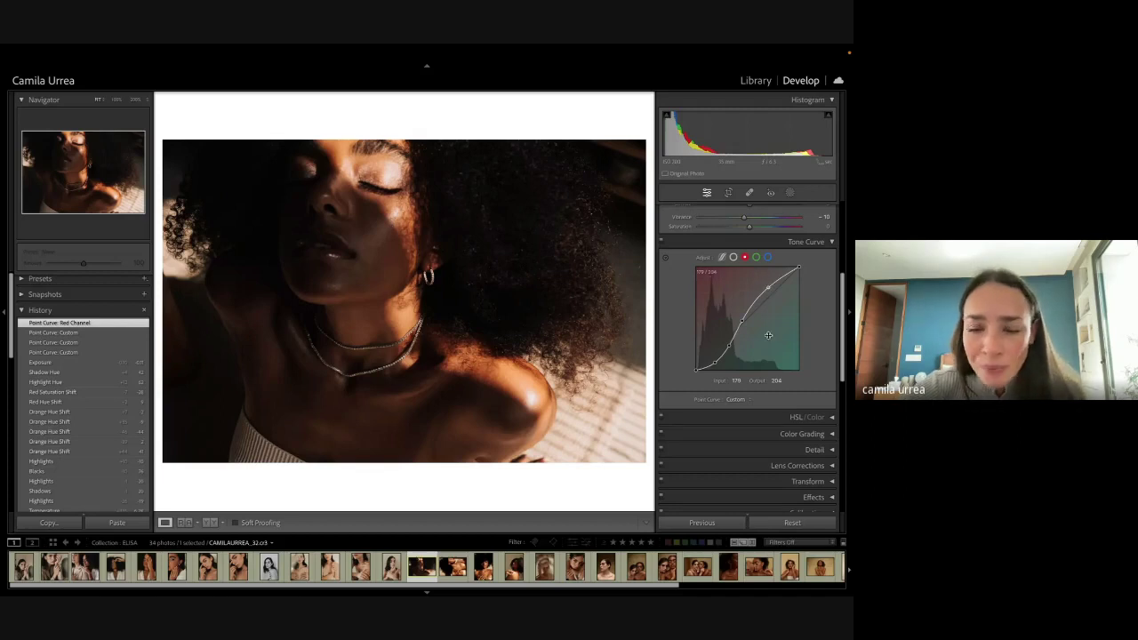
click(735, 258)
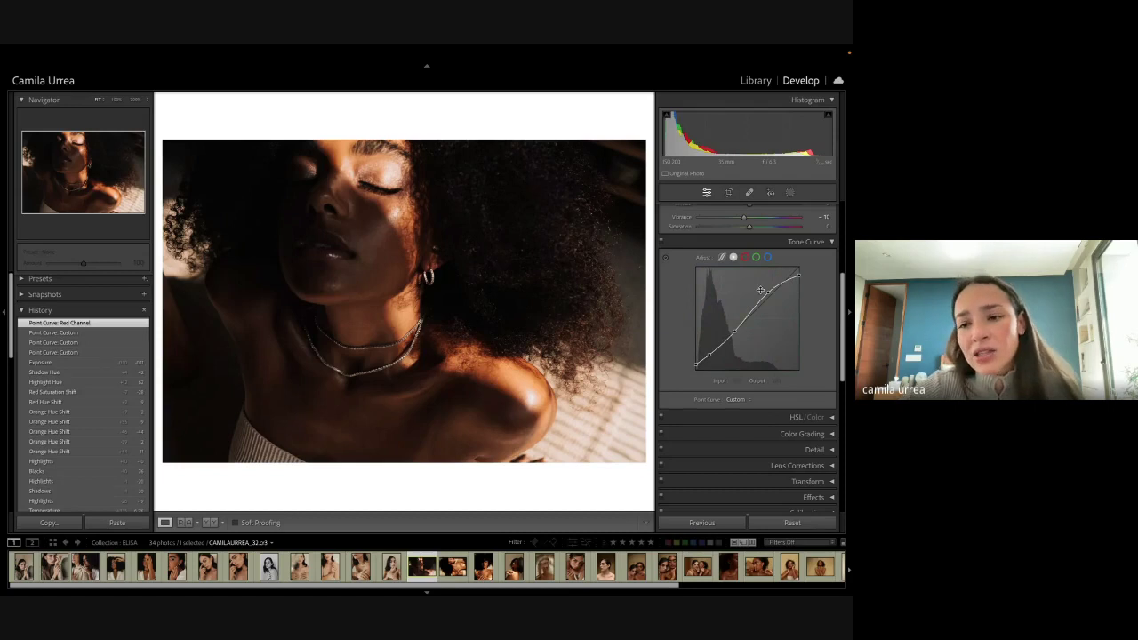
Step: Copy the sunlit portrait's develop settings and paste them onto the next photo, showing the woman lying with her hands on her chest
click(832, 242)
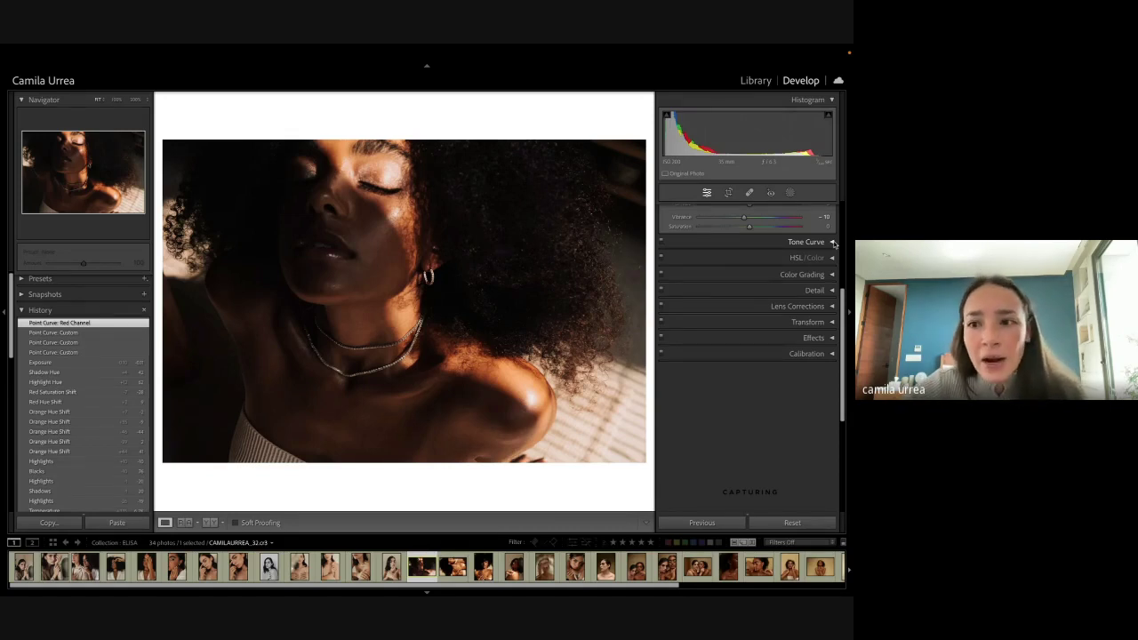
scroll(833, 243, up, 5)
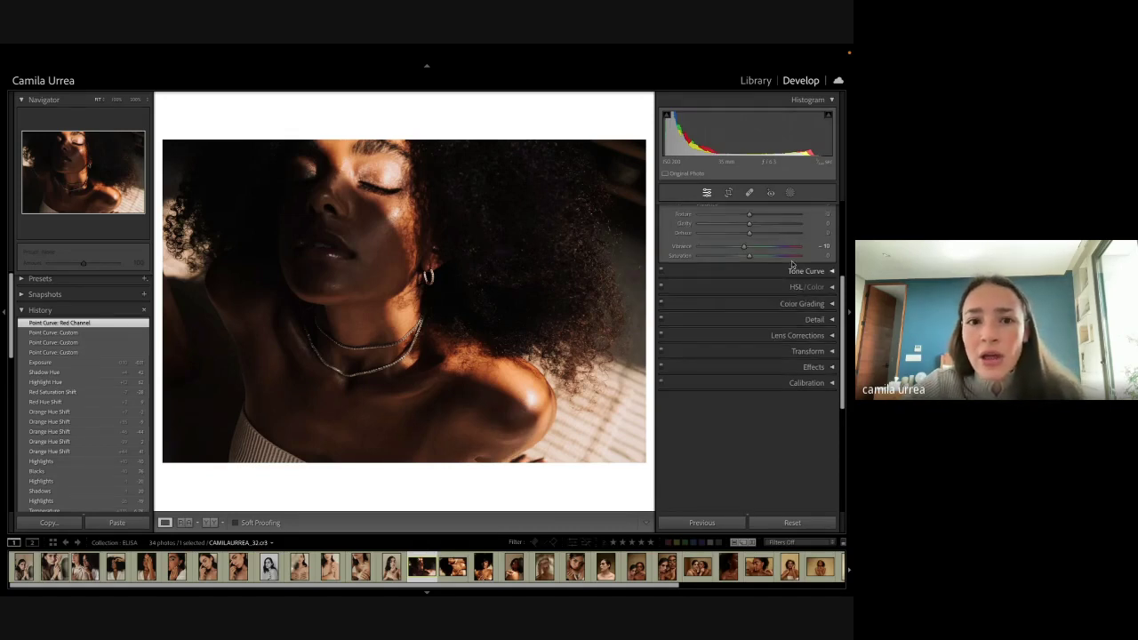
click(403, 182)
click(402, 182)
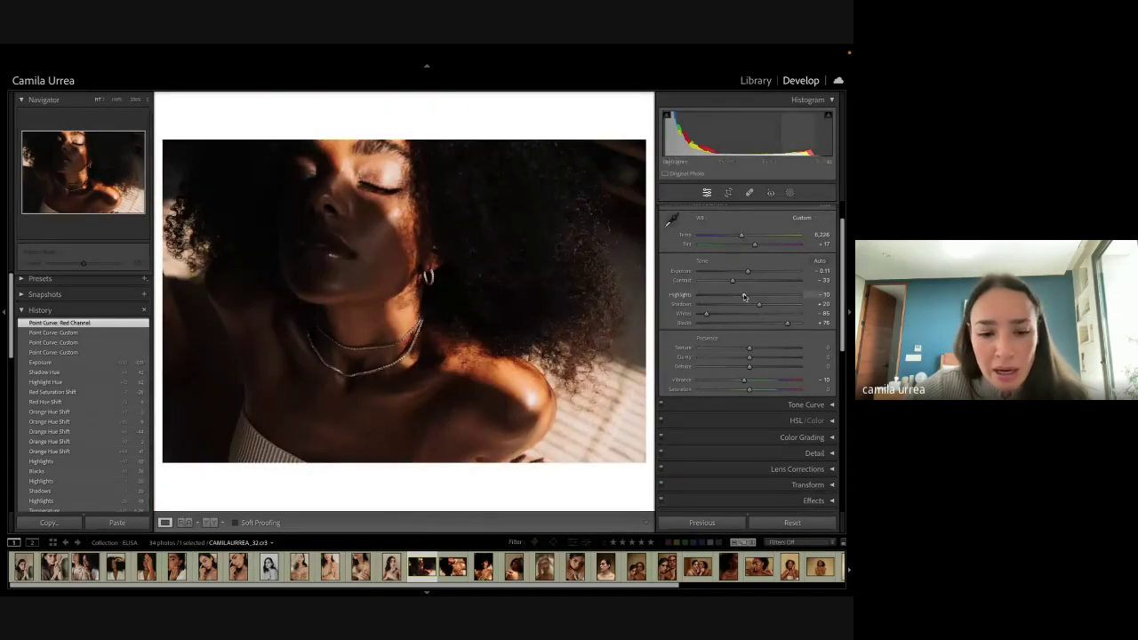
key(Right)
key(Left)
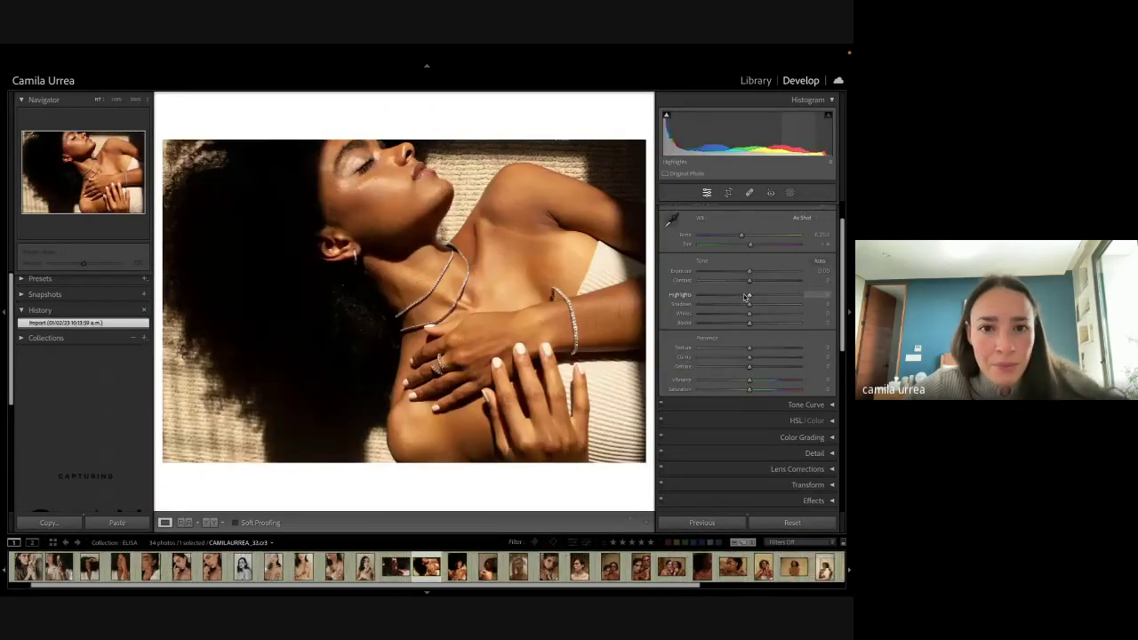
key(ctrl+shift+c)
key(Return)
key(Right)
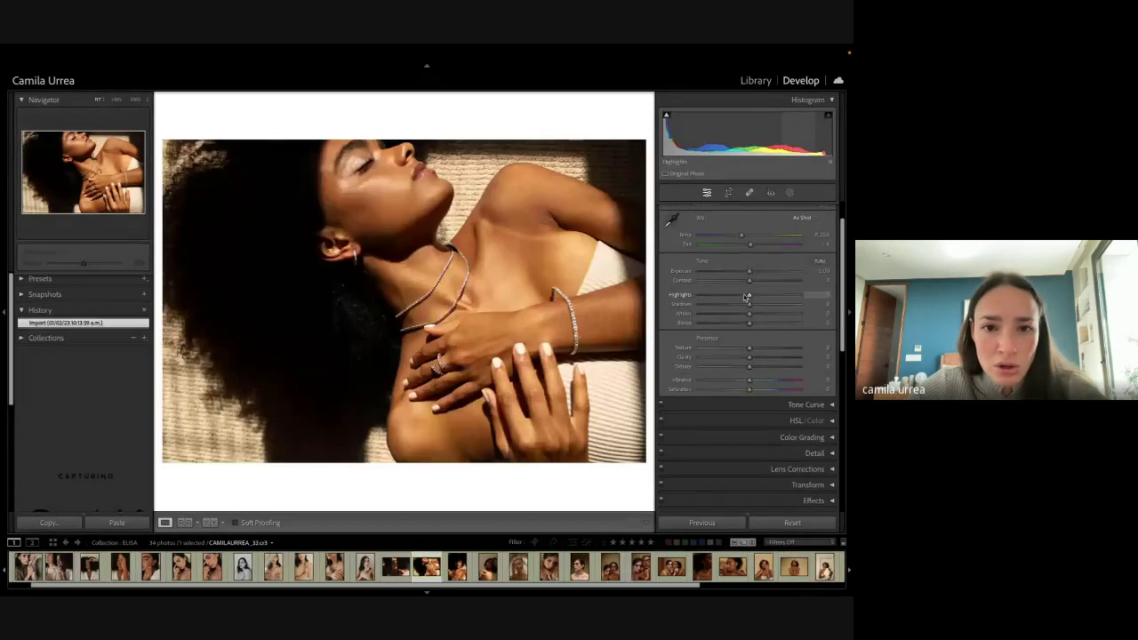
key(ctrl+shift+v)
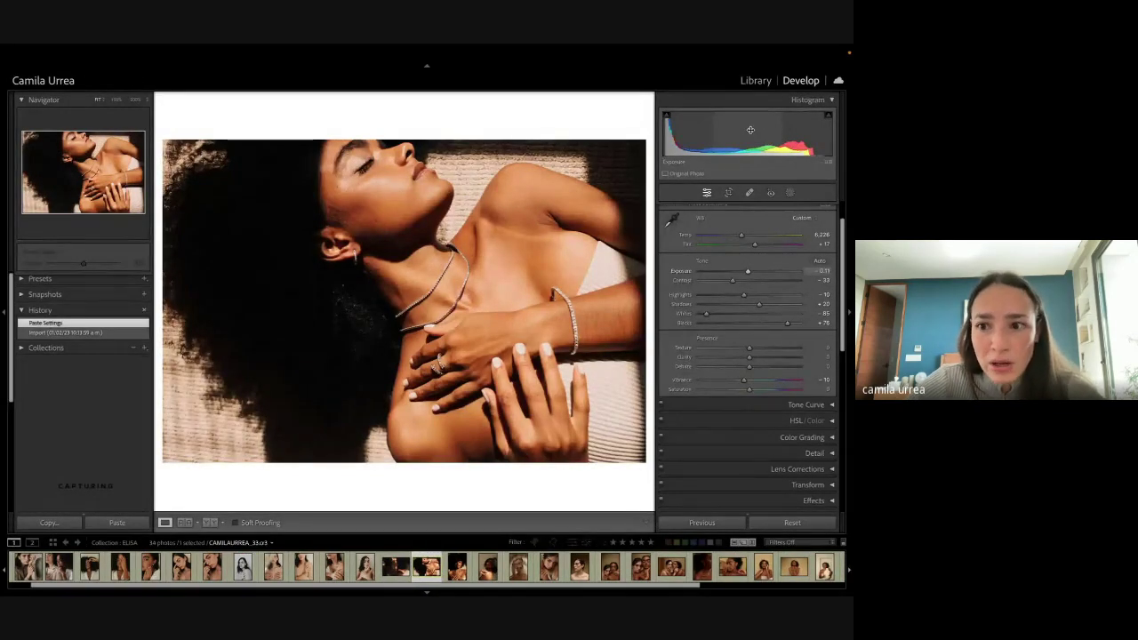
Step: Set the reclining portrait's Highlights to −64 and its Exposure to −0.31
click(717, 296)
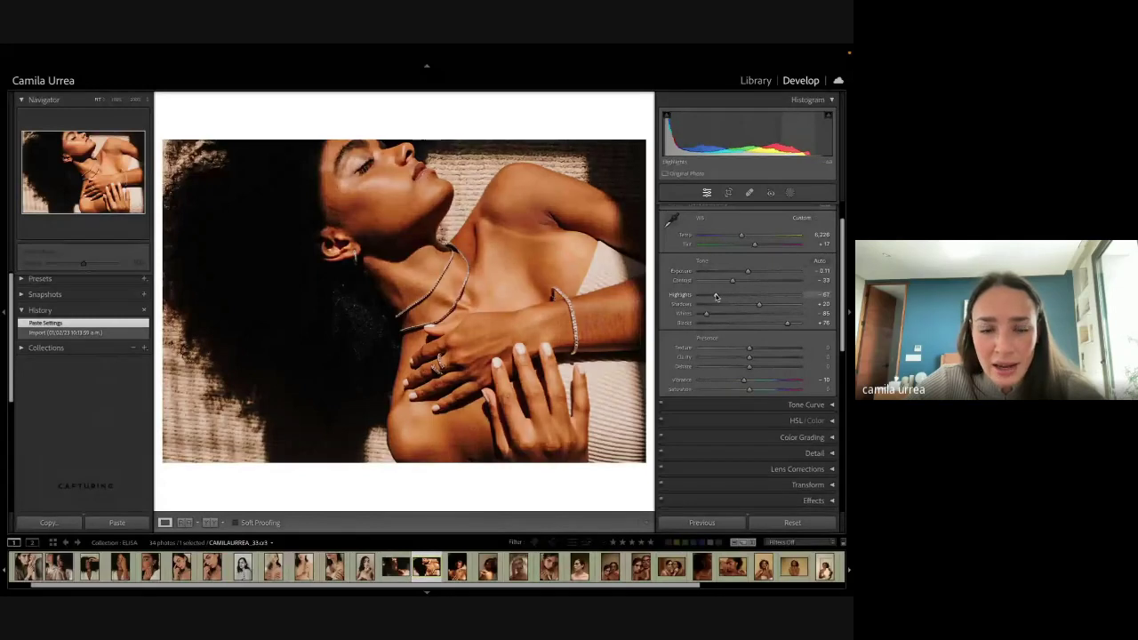
drag(716, 296, 718, 296)
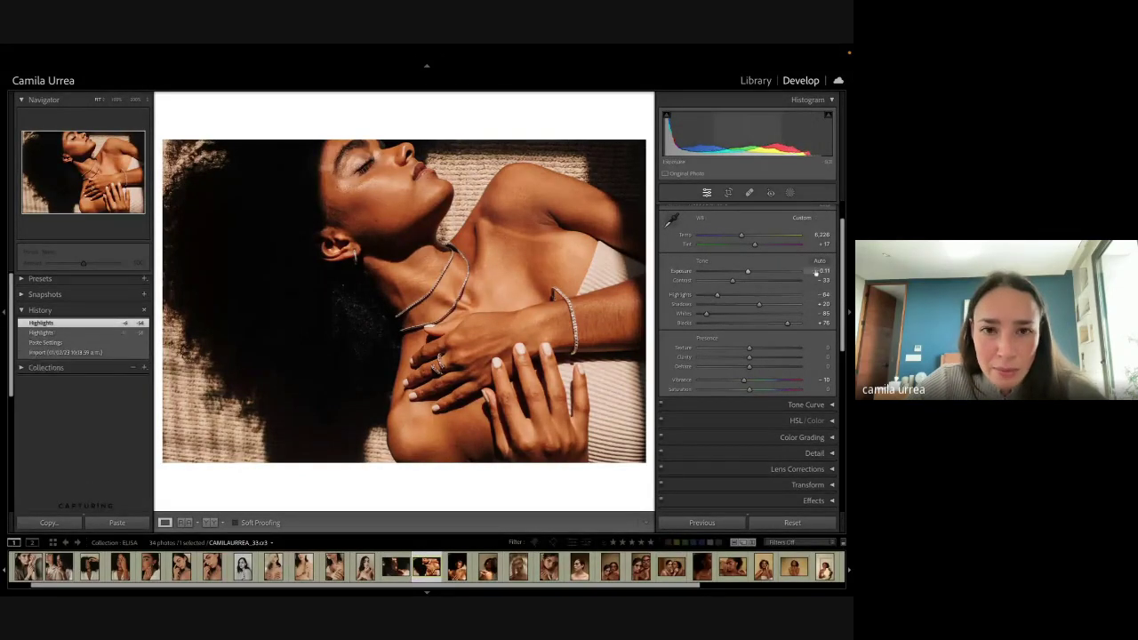
key(Down)
key(Down)
key(Down)
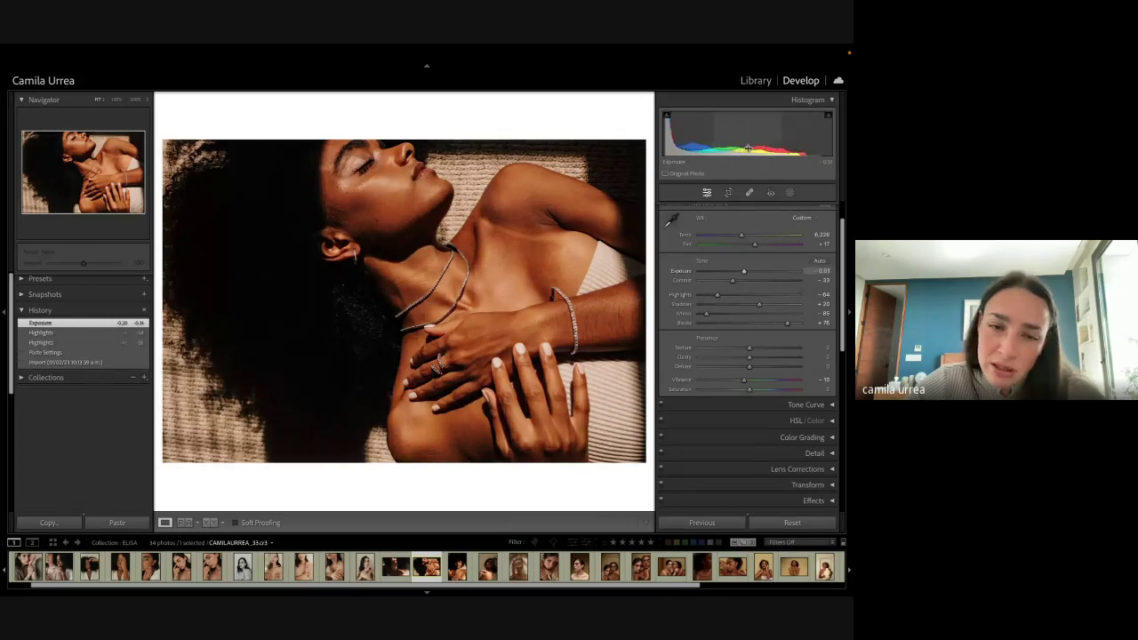
Step: Set the reclining portrait's Exposure to −0.21, Shadows to +27 and Tint to +13
drag(749, 149, 756, 148)
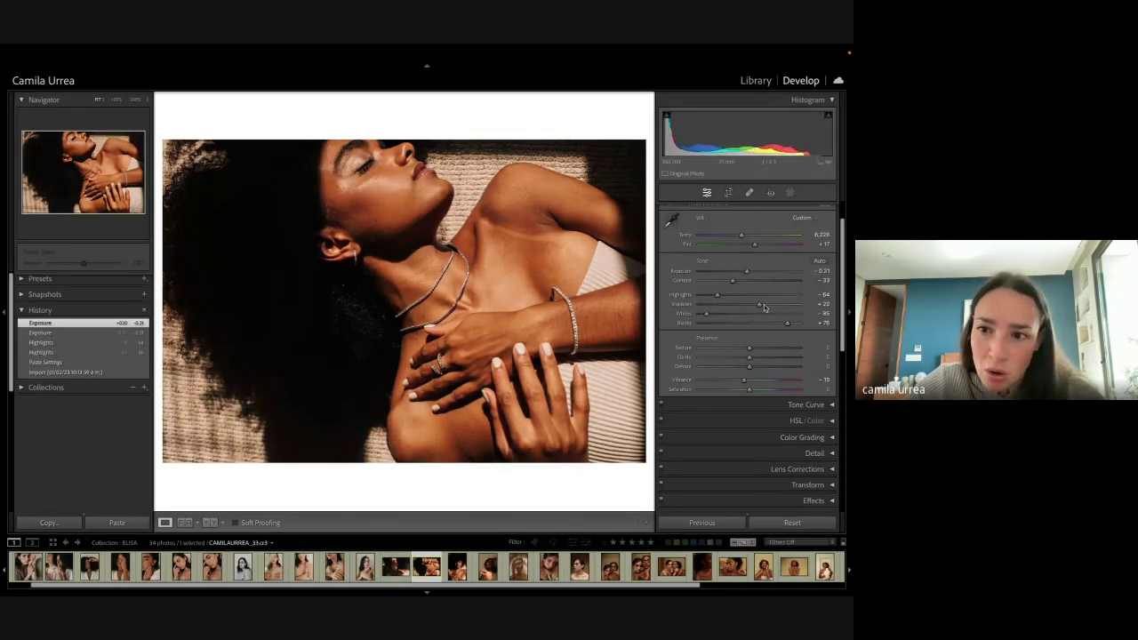
drag(763, 304, 763, 305)
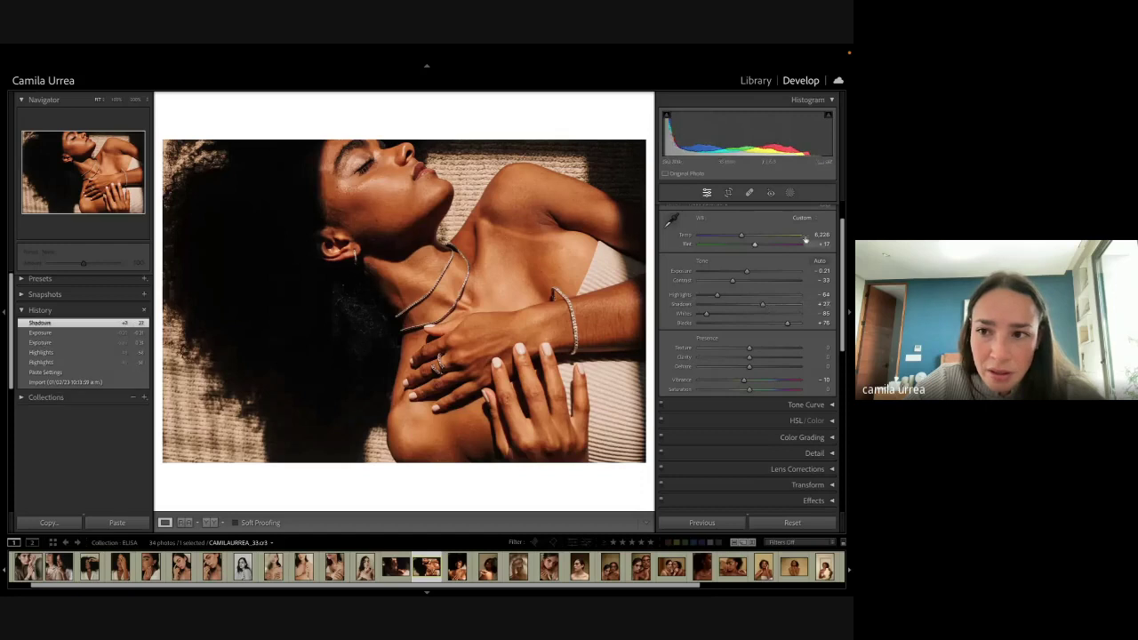
drag(808, 243, 802, 244)
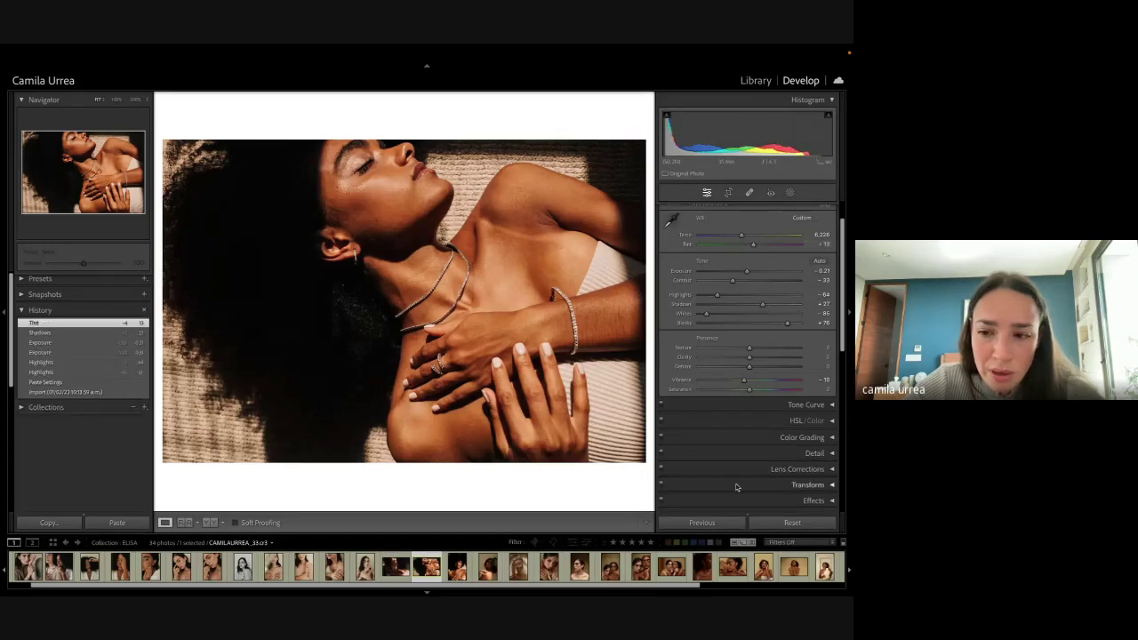
Step: Lower the composite Tone Curve's highlights point slightly and set its shadows point to input 32, output 41
scroll(824, 279, down, 5)
click(805, 240)
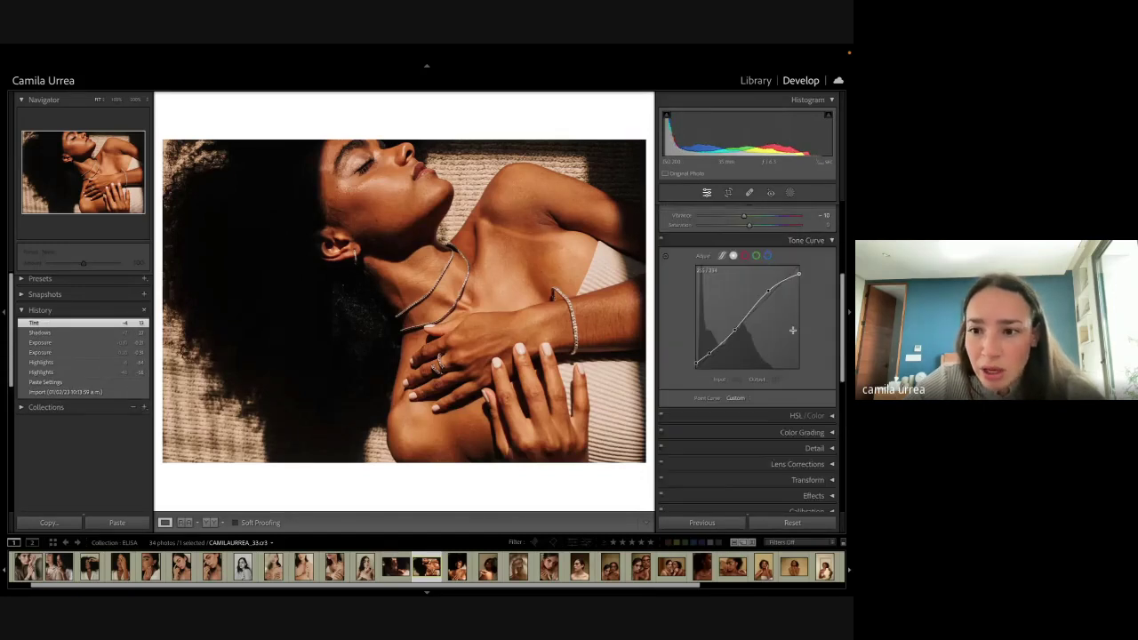
drag(769, 290, 770, 292)
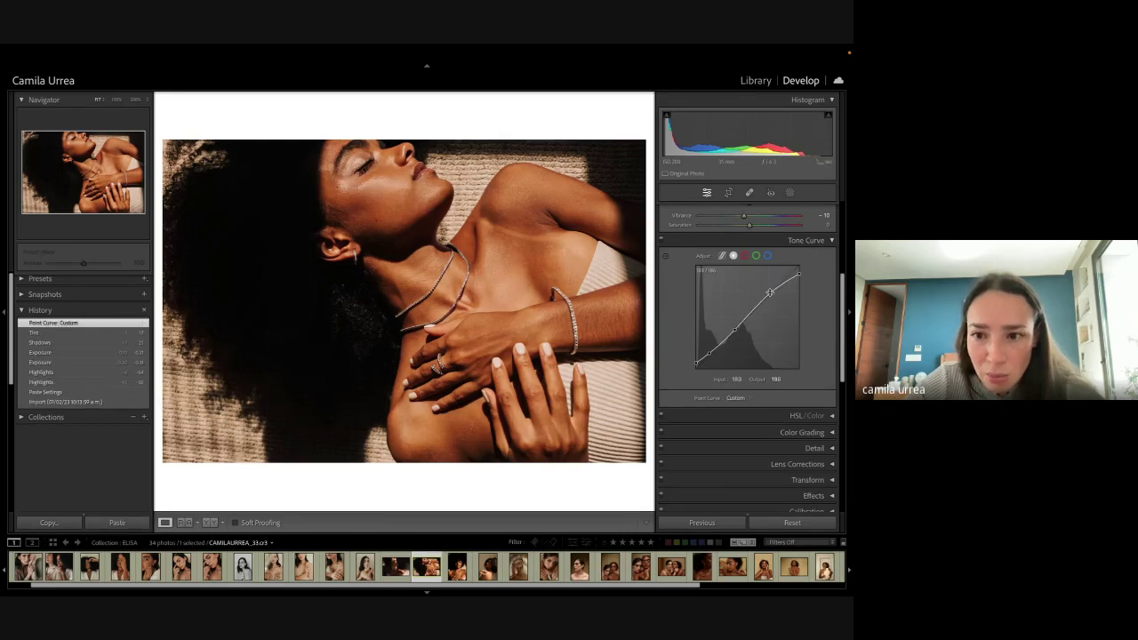
drag(708, 356, 708, 352)
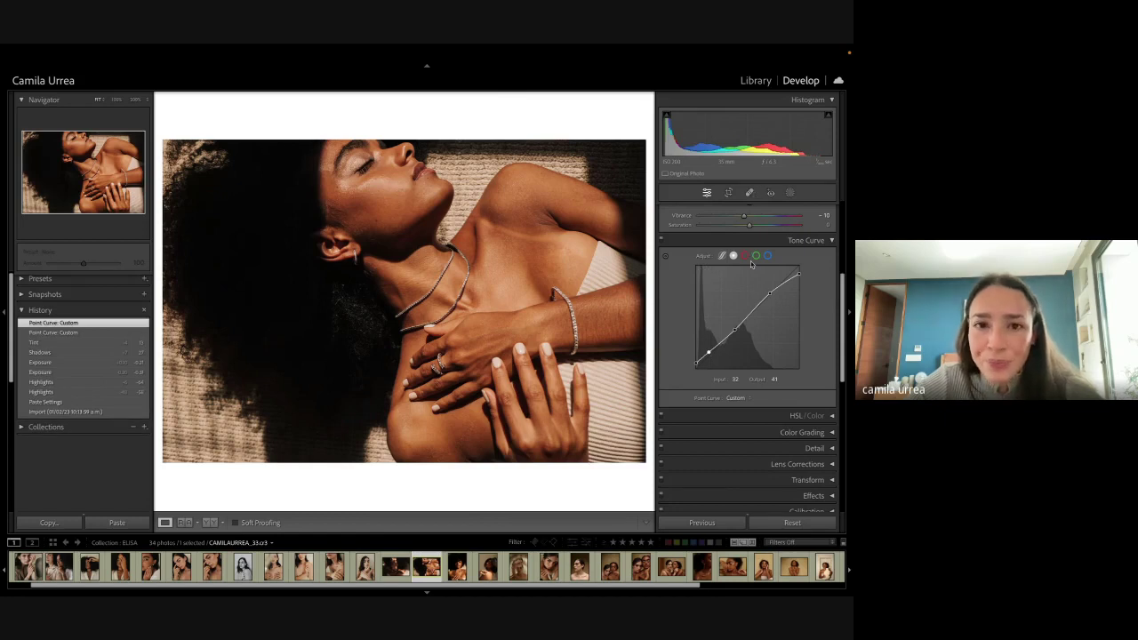
Step: Set the reclining portrait's Blacks to +81 and its Shadows to +10
scroll(800, 338, up, 4)
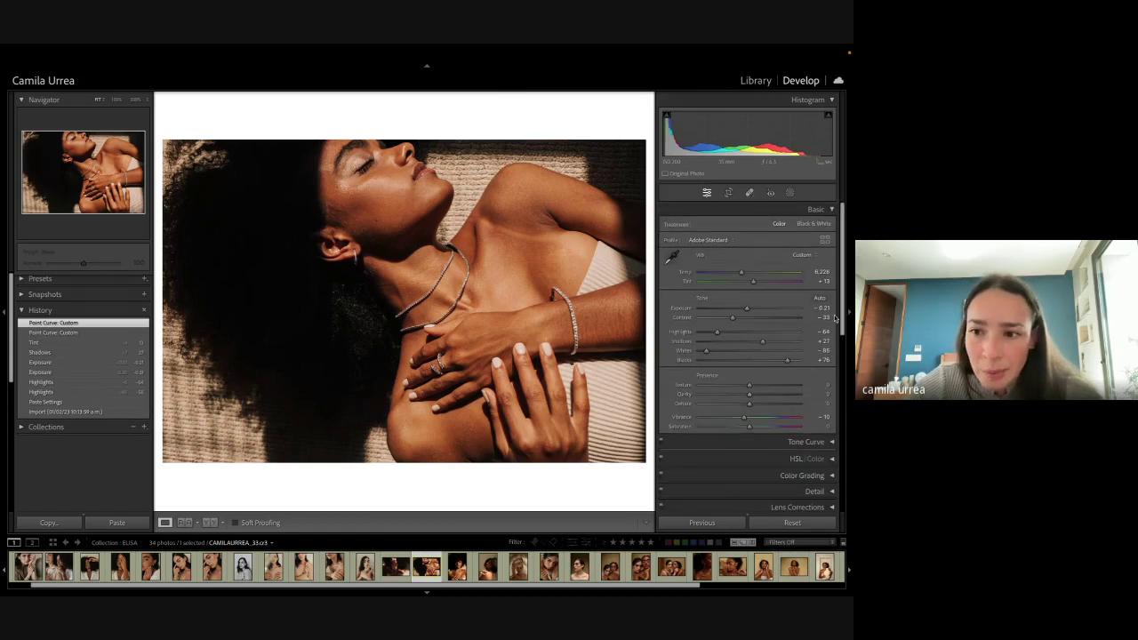
drag(786, 360, 789, 360)
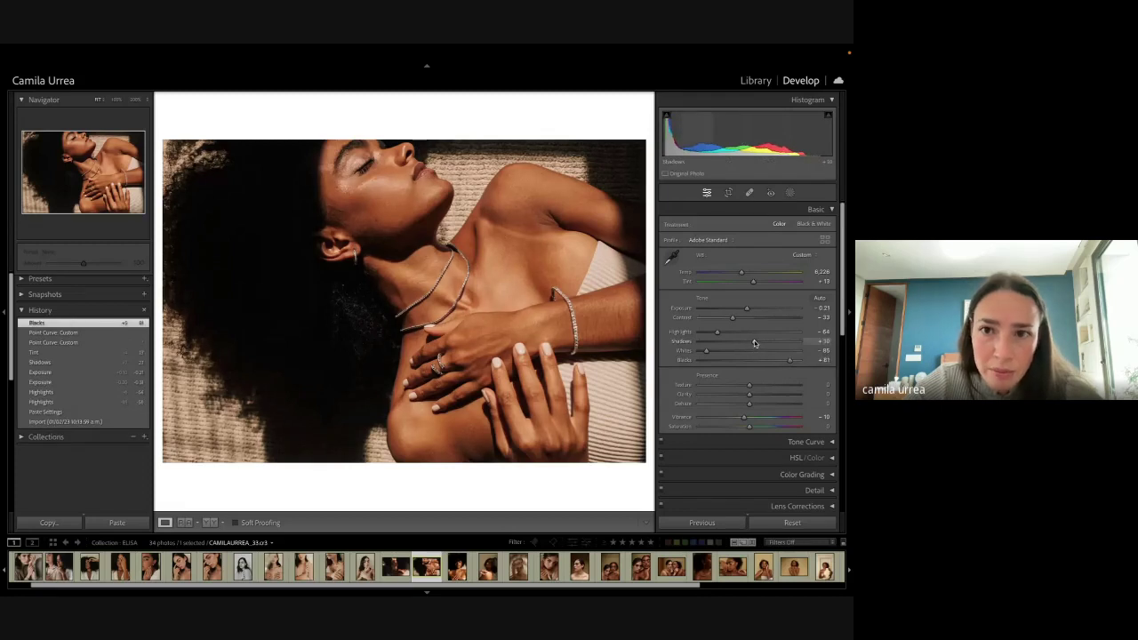
click(754, 344)
Step: Crop the reclining portrait to a square 1 x 1 aspect ratio and apply the crop
key(r)
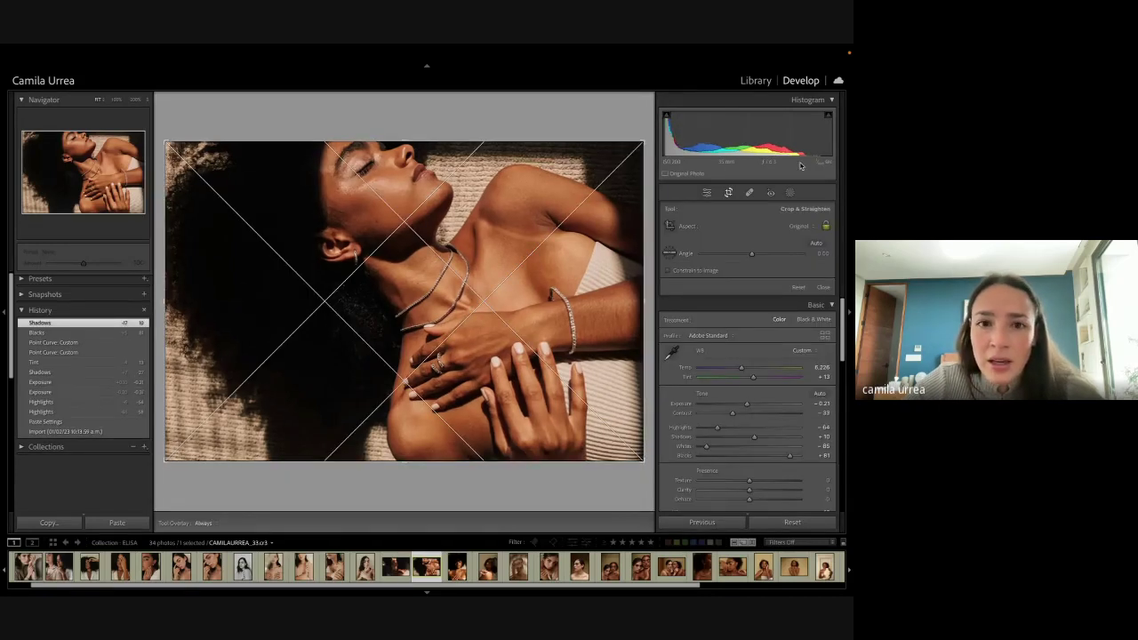
key(r)
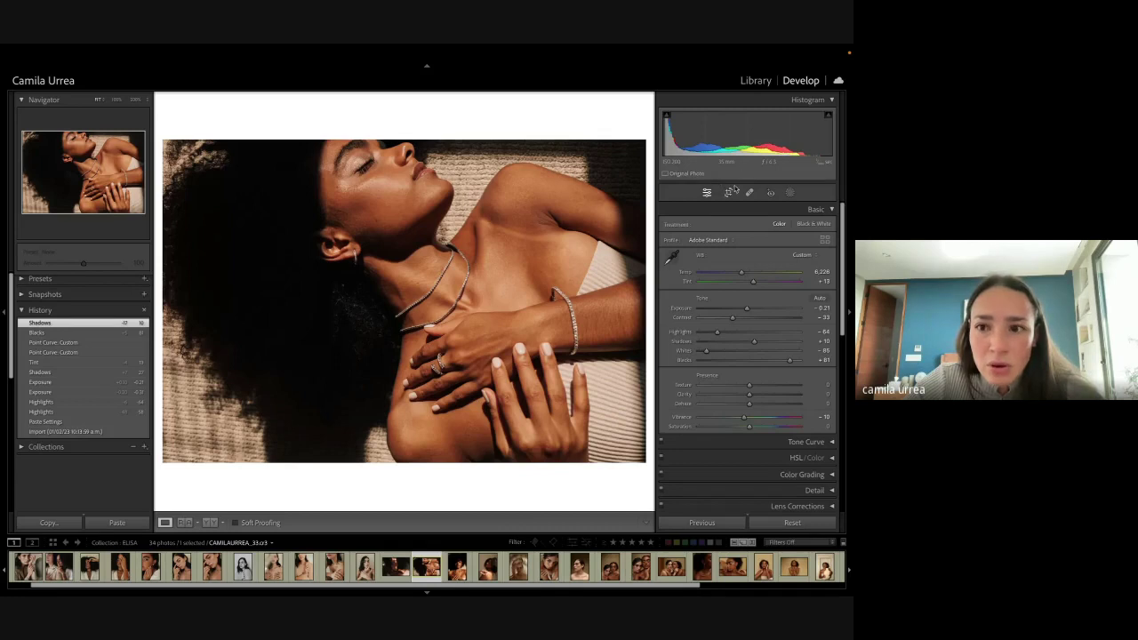
click(733, 192)
click(798, 225)
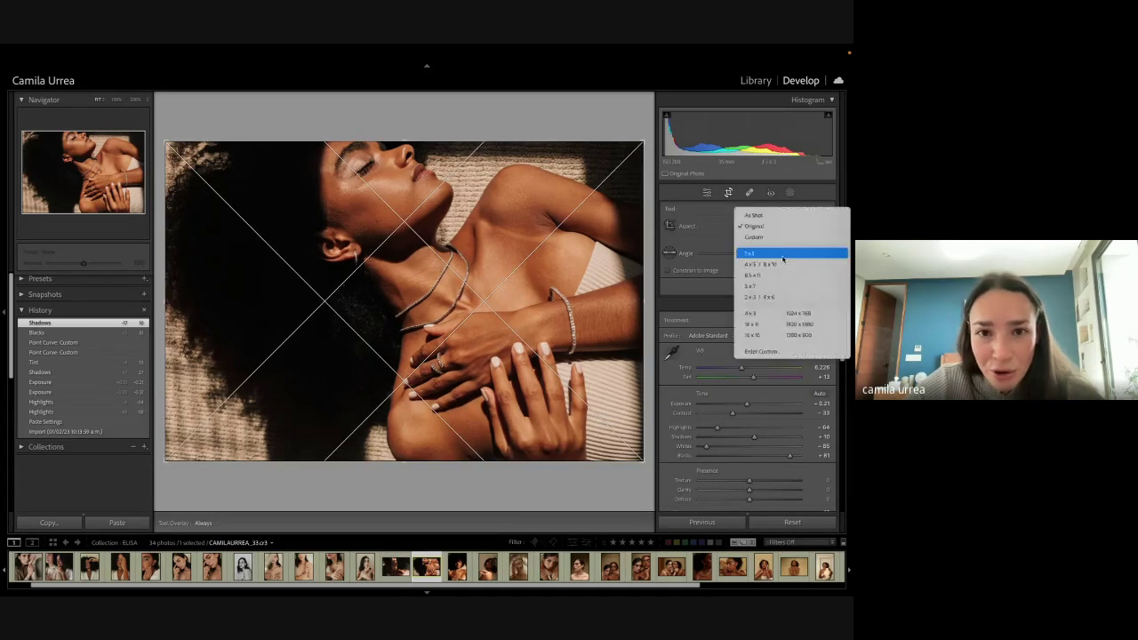
click(783, 255)
mouse_move(511, 248)
mouse_down()
mouse_move(526, 248)
mouse_move(515, 249)
mouse_up()
key(Return)
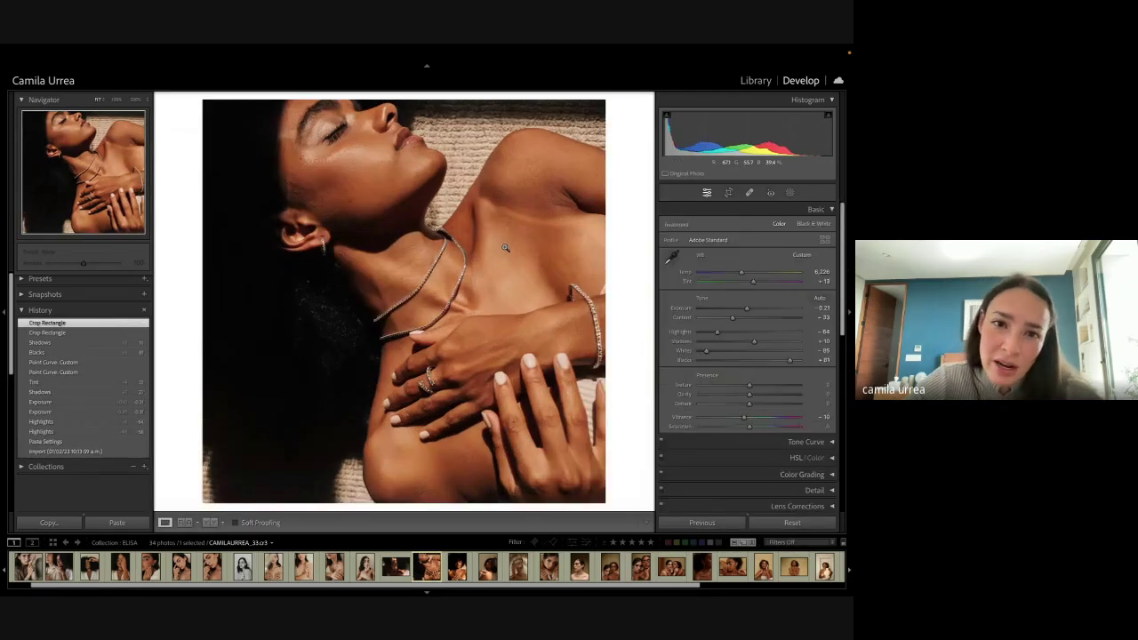
Step: Reposition the photo inside the square crop to include more of the woman's dark hair, and apply it
key(r)
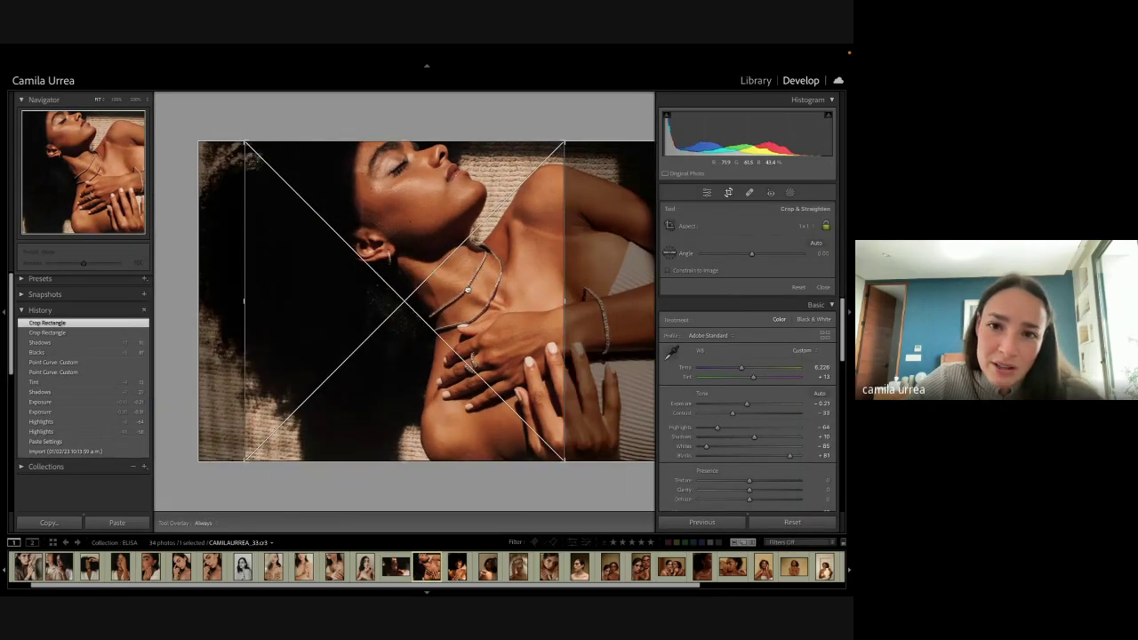
key(Return)
key(r)
drag(468, 287, 477, 287)
key(Return)
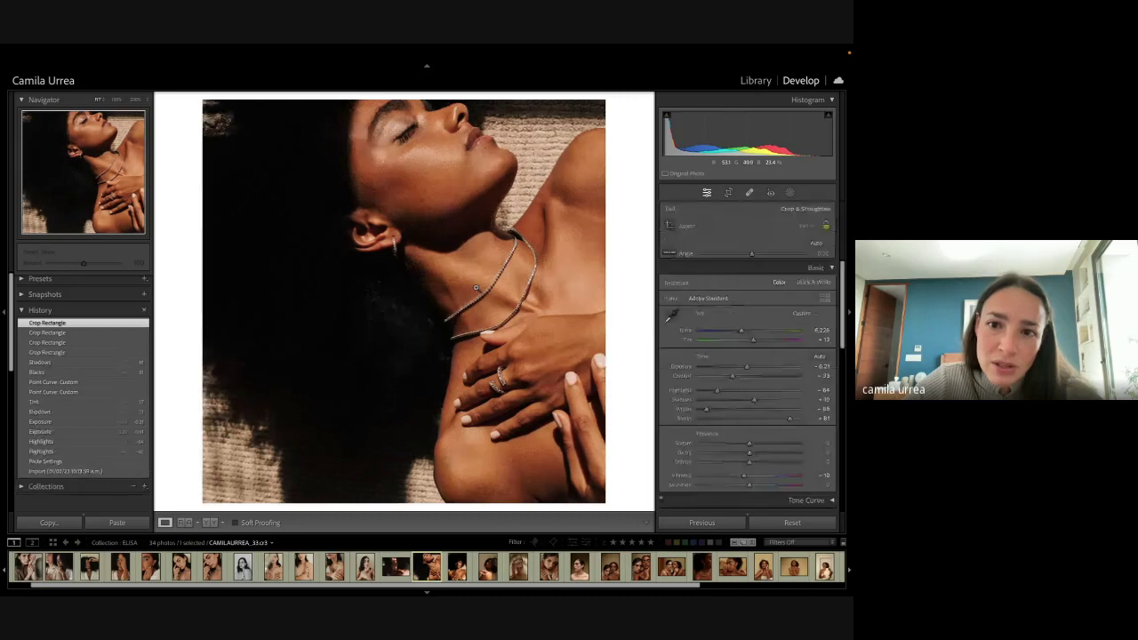
key(Return)
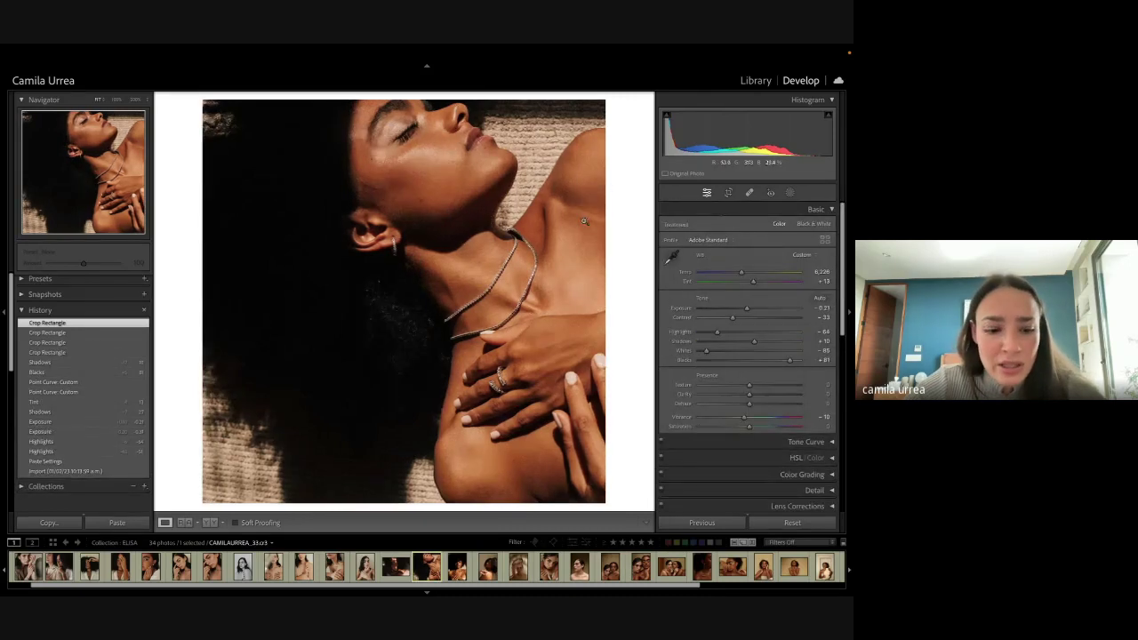
Step: Heal the skin crease on the upper chest below the shoulder, sampling from the skin just beneath it
key(q)
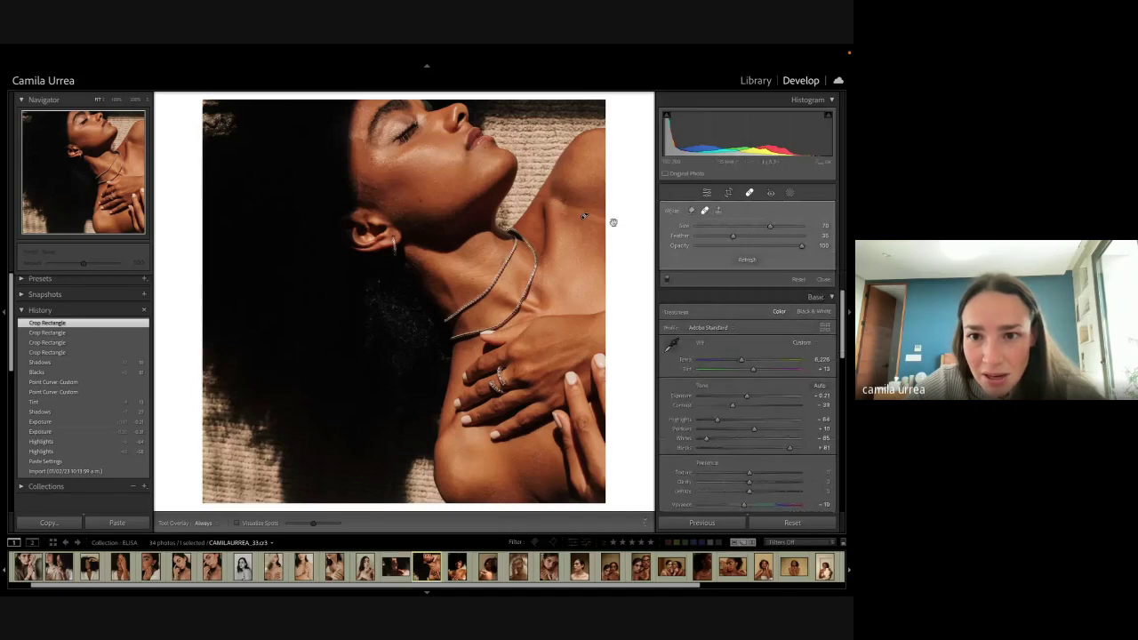
drag(571, 233, 580, 225)
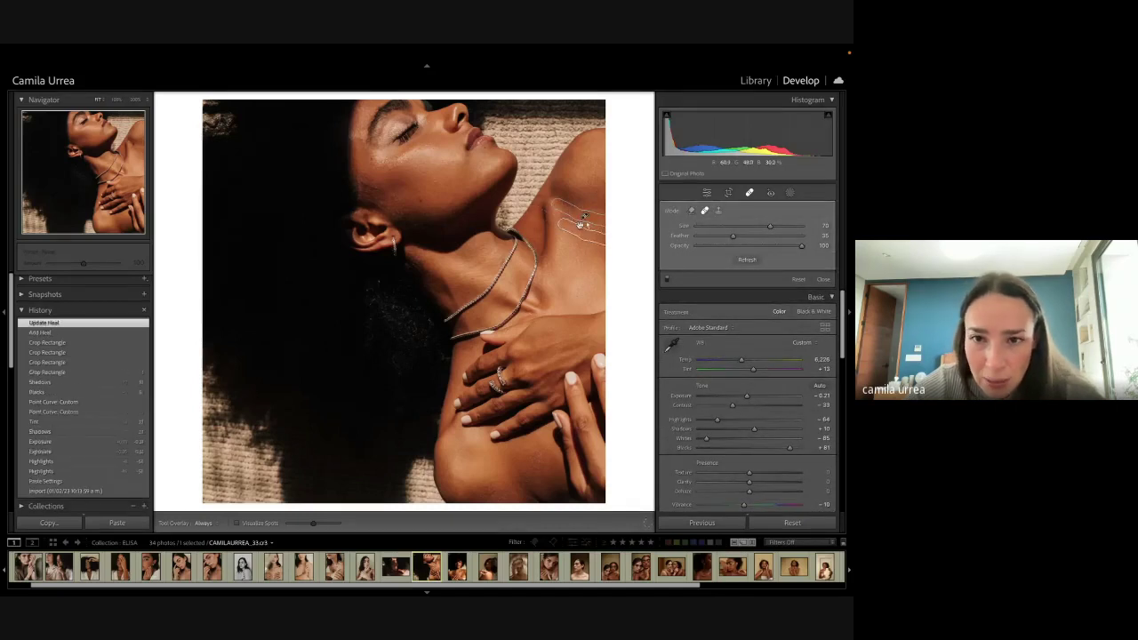
key(q)
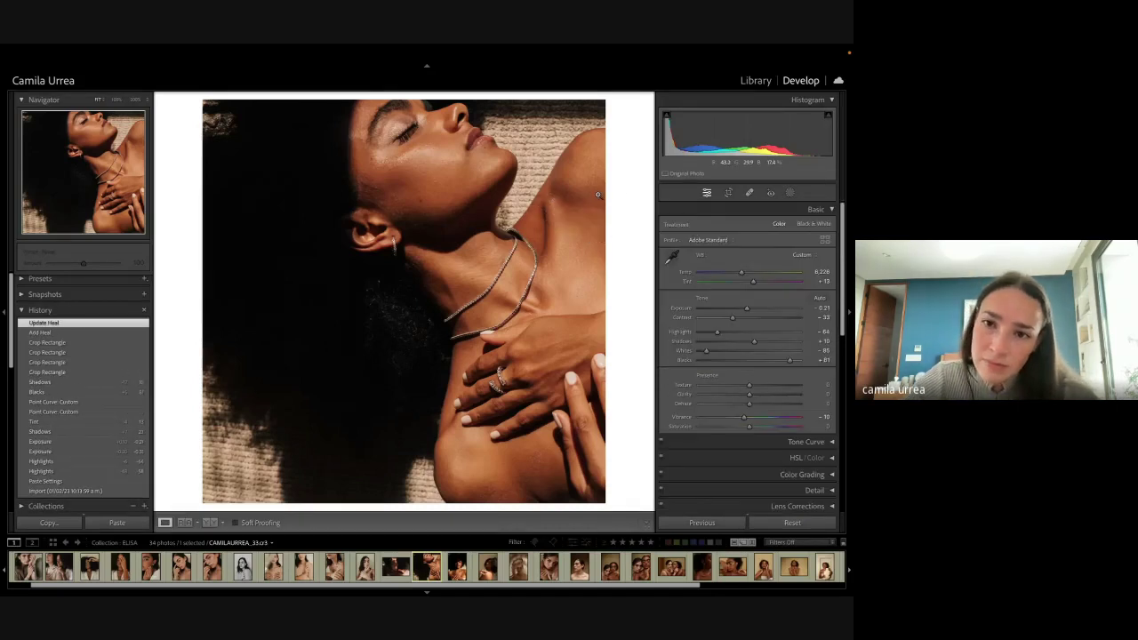
Step: Heal further sections of the crease between chest and shoulder, moving the last sample area onto clean shoulder skin
click(599, 194)
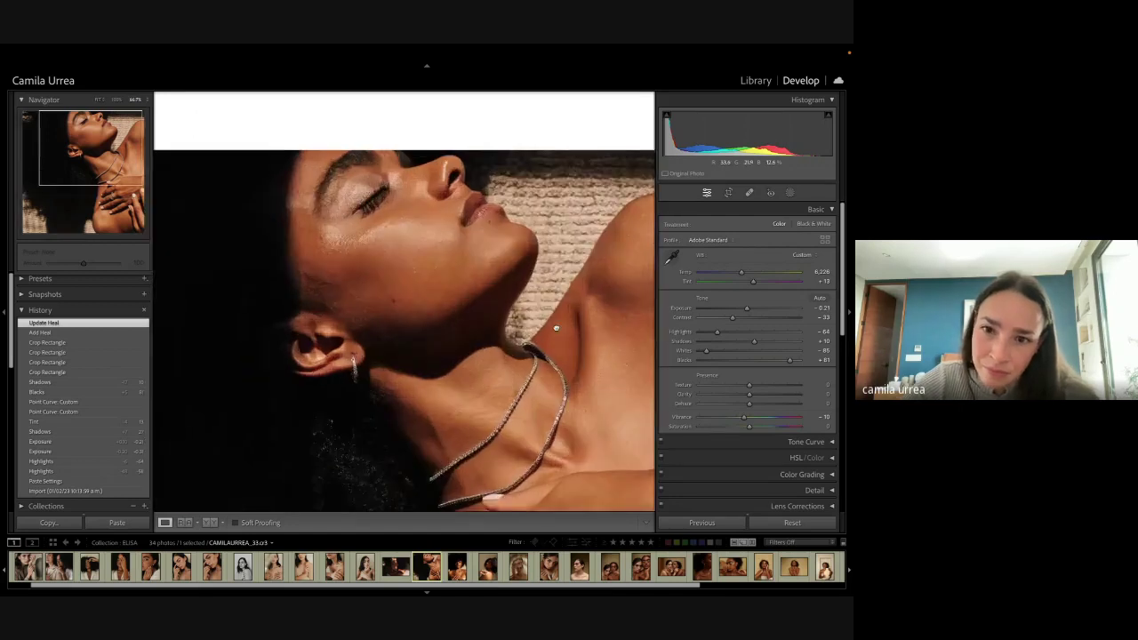
key(q)
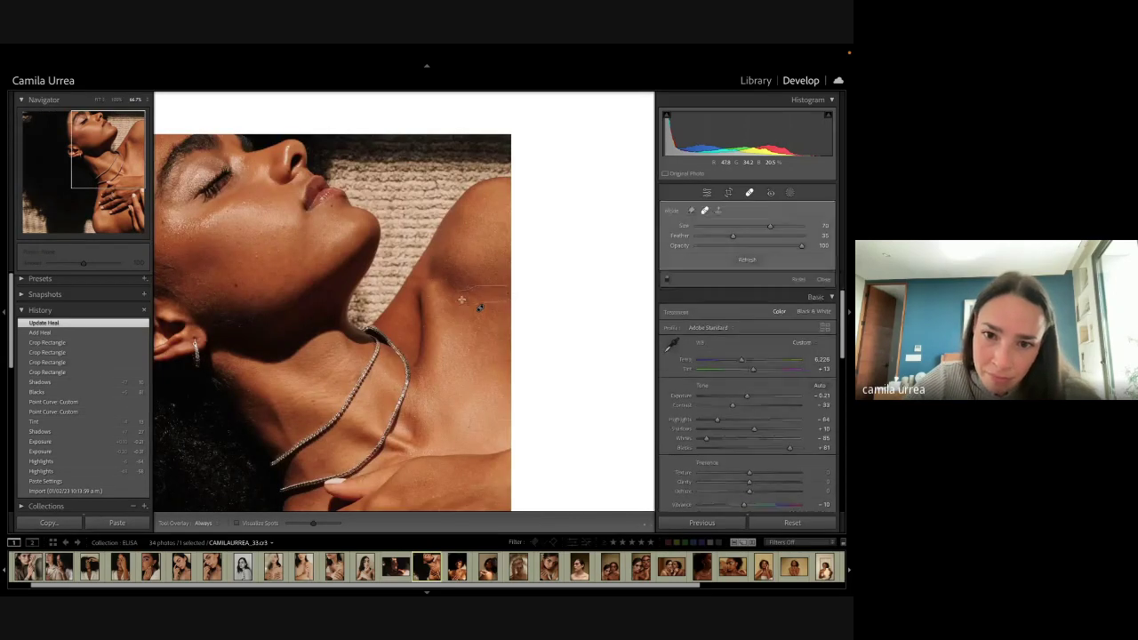
click(453, 302)
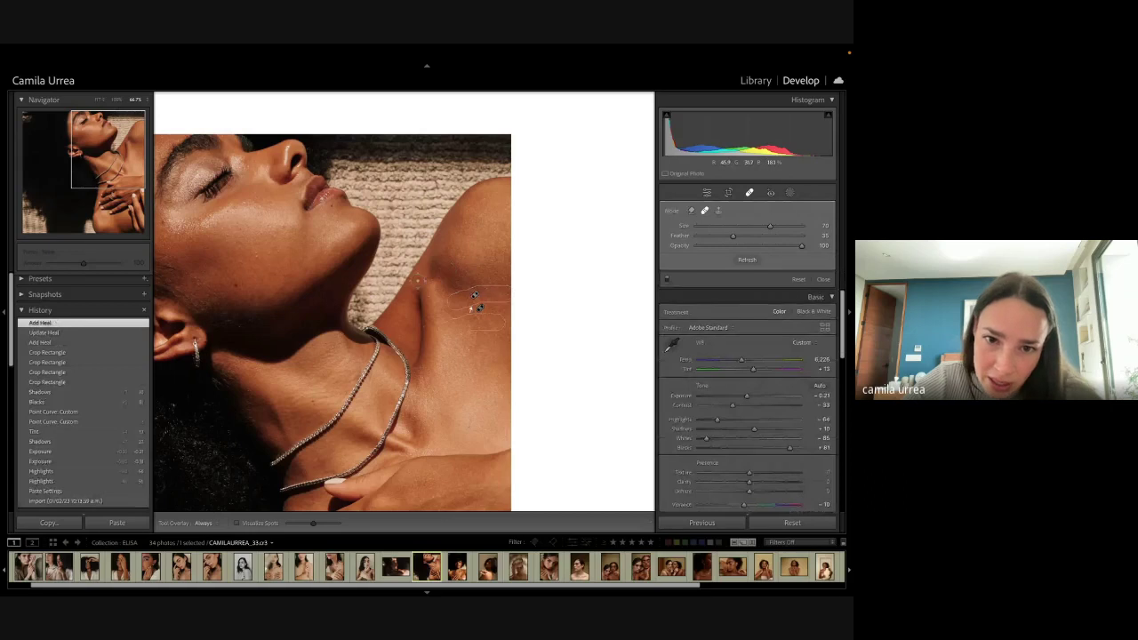
click(413, 322)
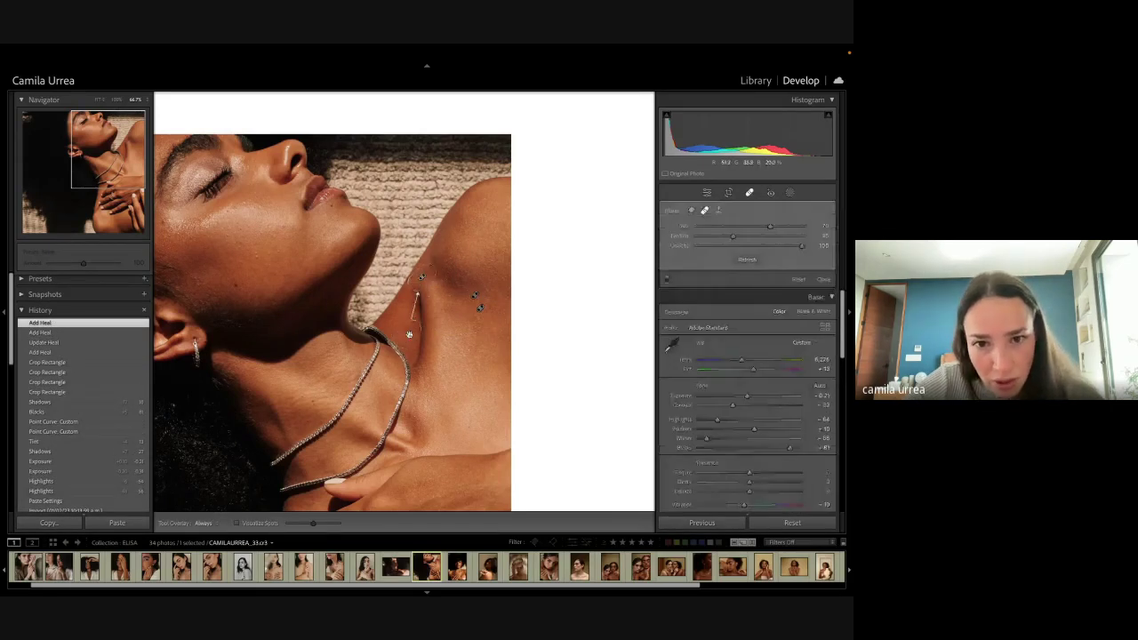
drag(409, 334, 445, 289)
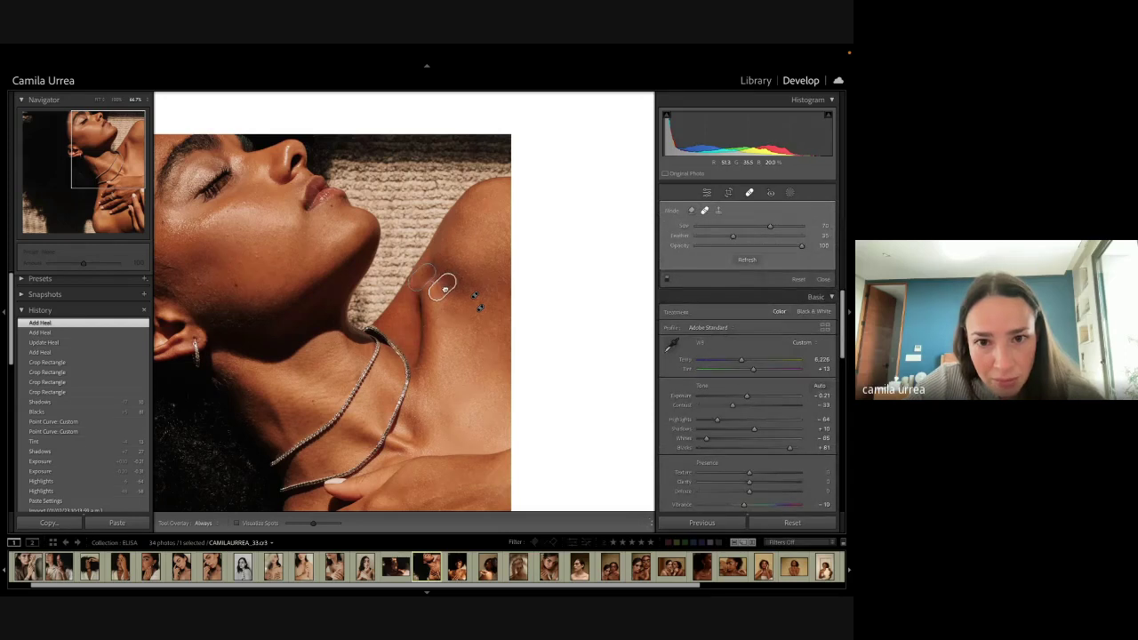
key(q)
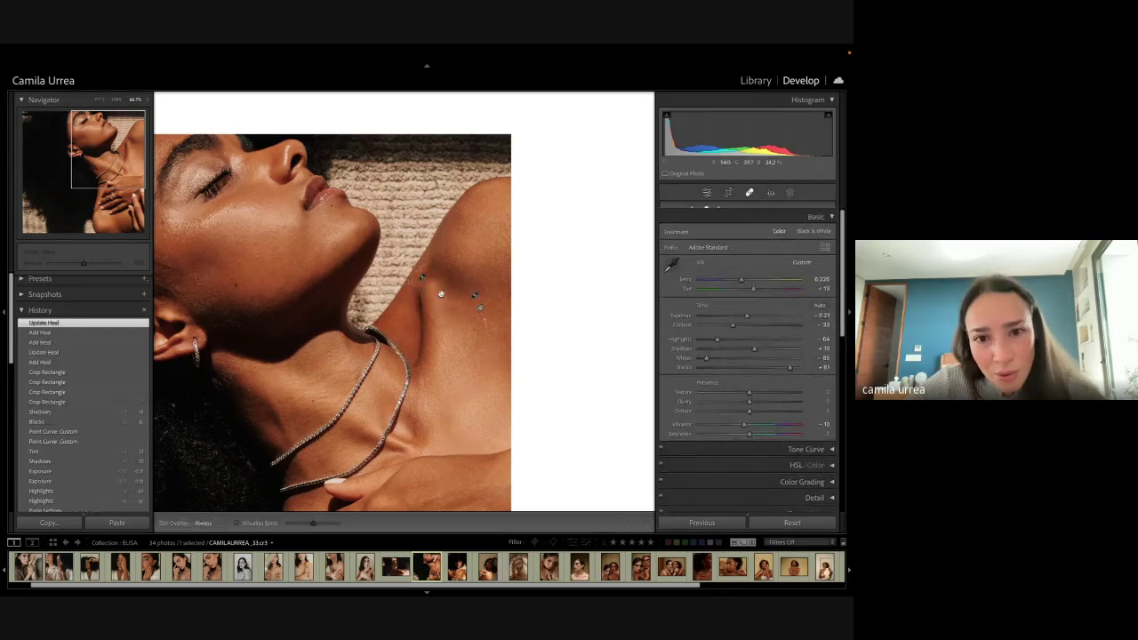
Step: Heal the remaining crease spots between neck and shoulder, adjust their sample areas, and return to the whole photo
key(q)
key(q)
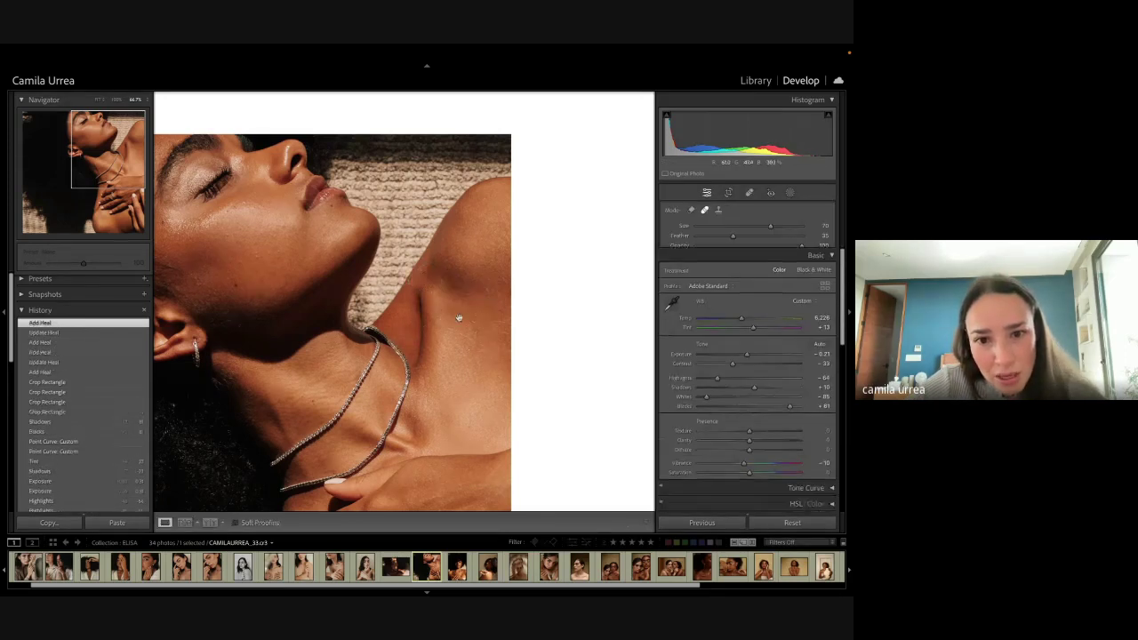
key(q)
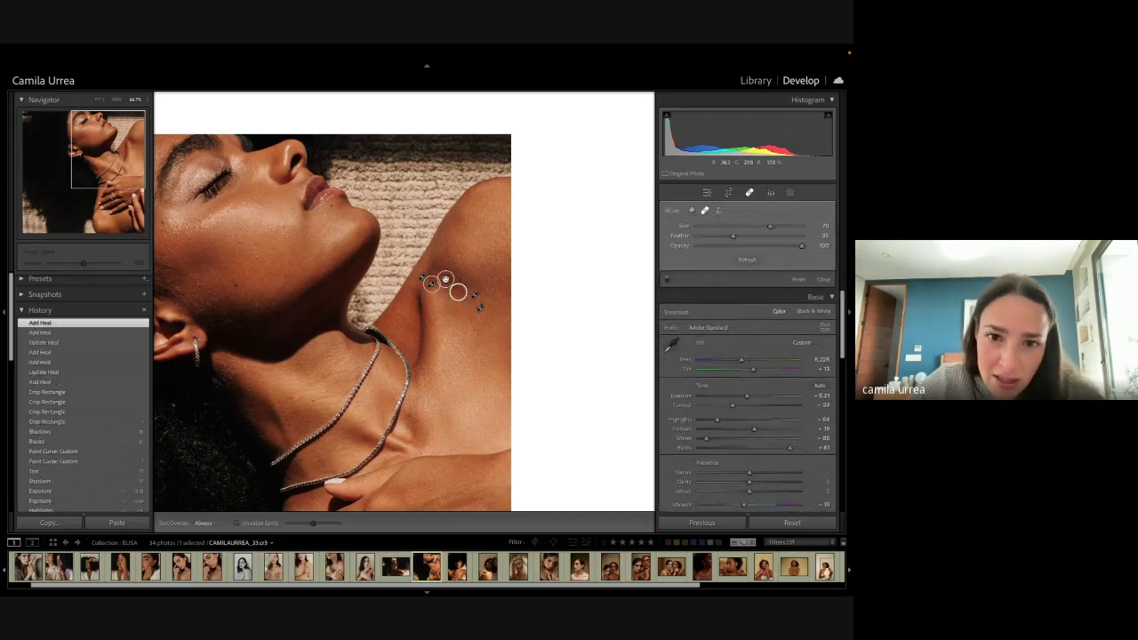
key(q)
key(q)
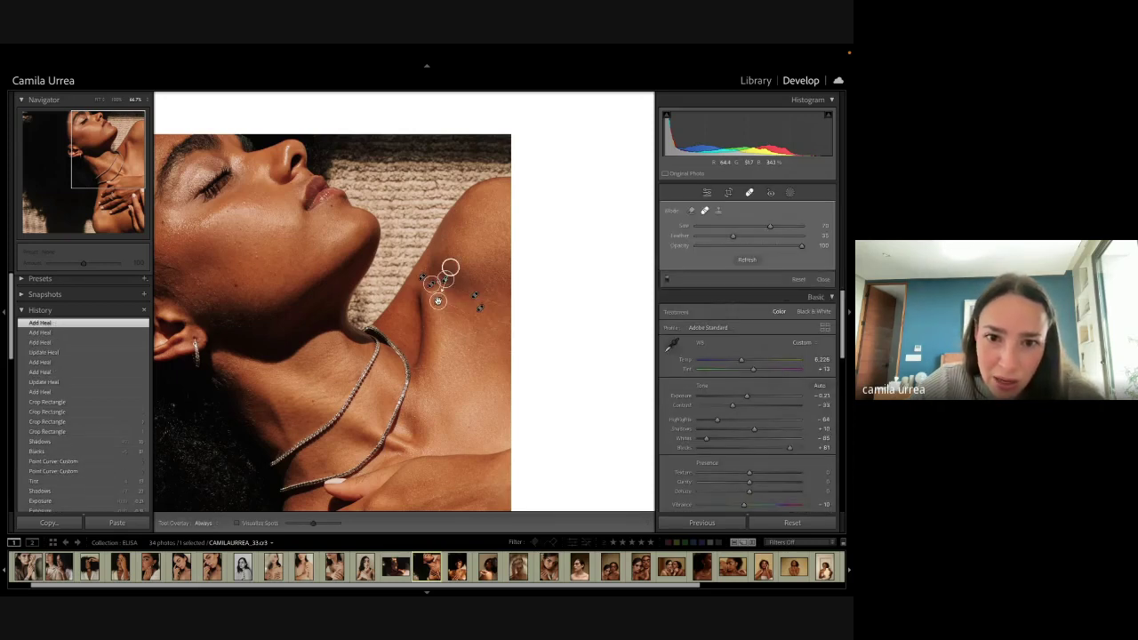
drag(438, 300, 450, 295)
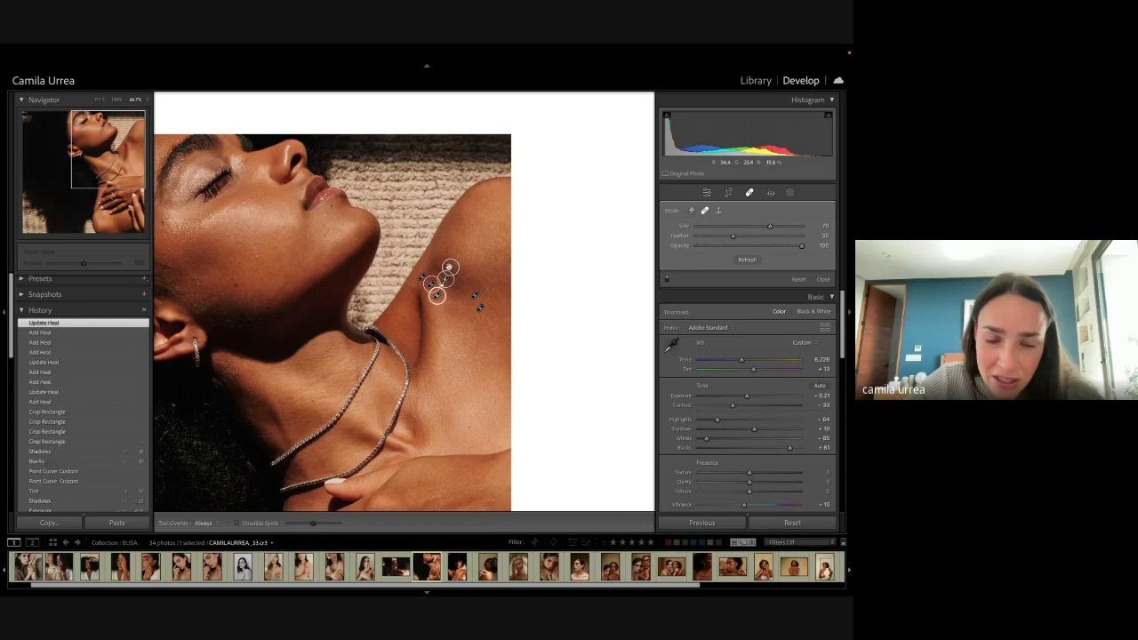
key(q)
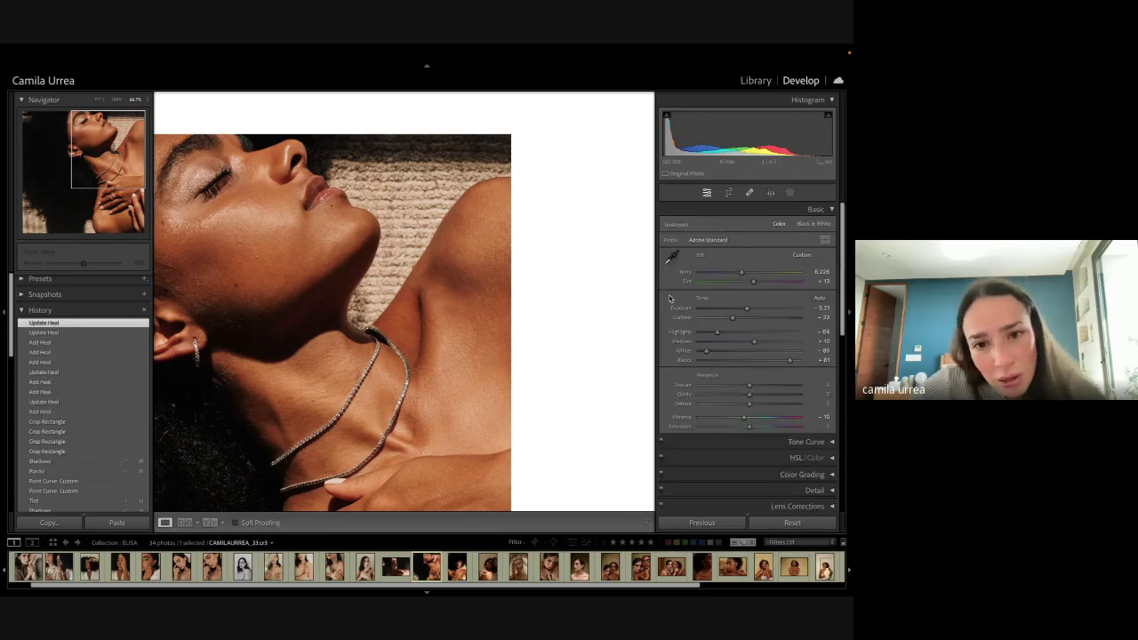
key(q)
click(440, 298)
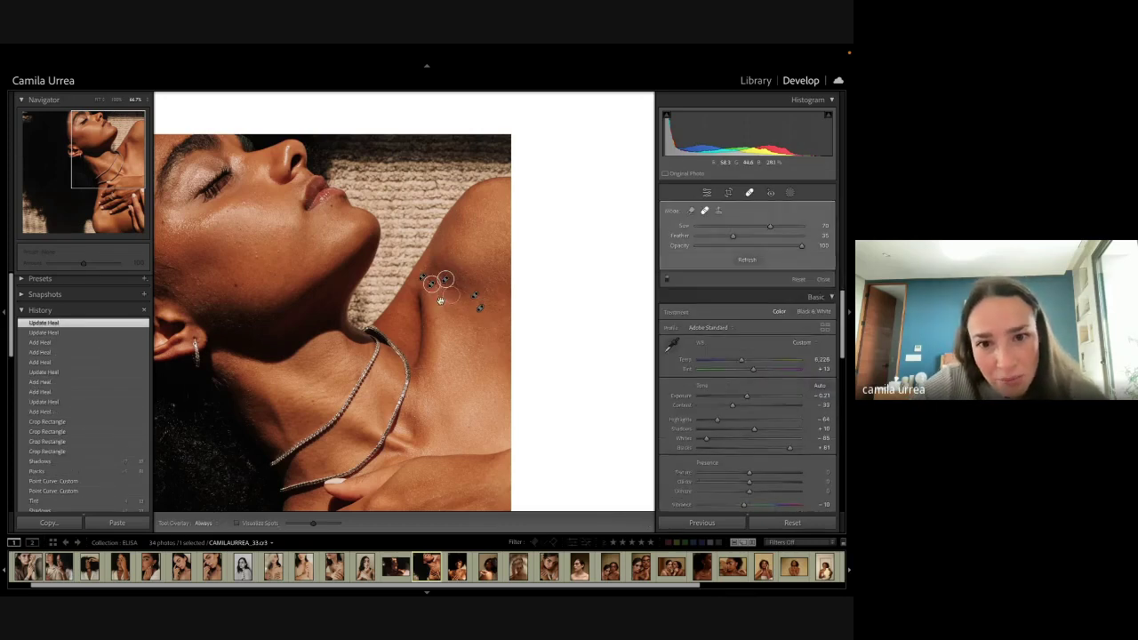
key(q)
click(526, 279)
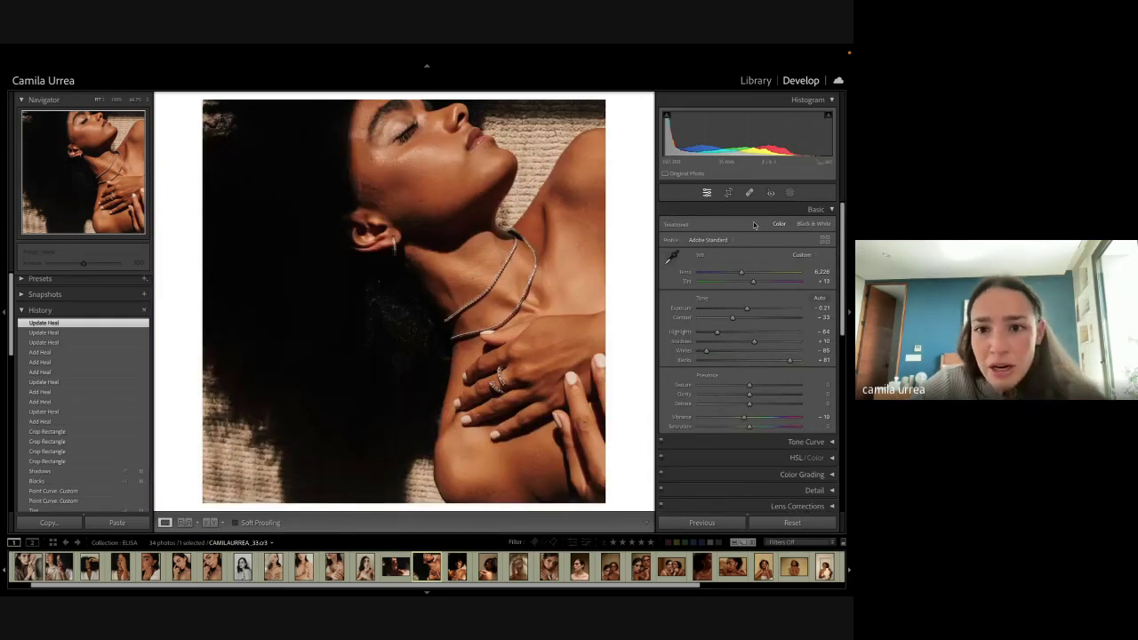
Step: Set the portrait's Exposure to −0.31 and heal two spots on the woman's cheek
drag(757, 143, 753, 142)
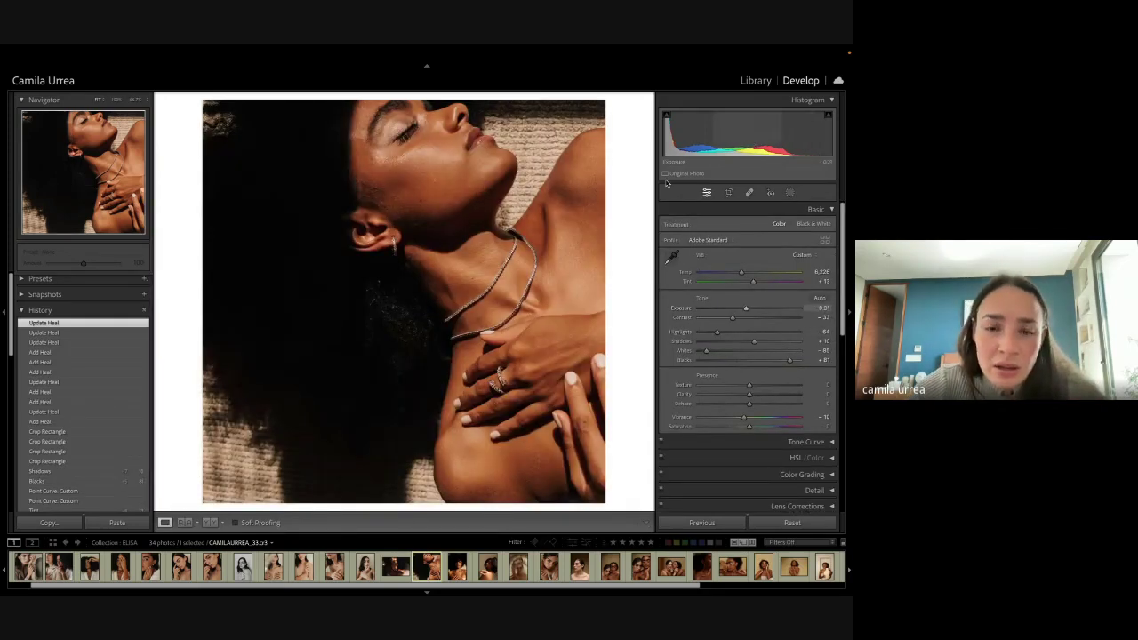
click(434, 215)
key(ctrl+equal)
key(ctrl+equal)
key(ctrl+equal)
scroll(482, 231, up, 3)
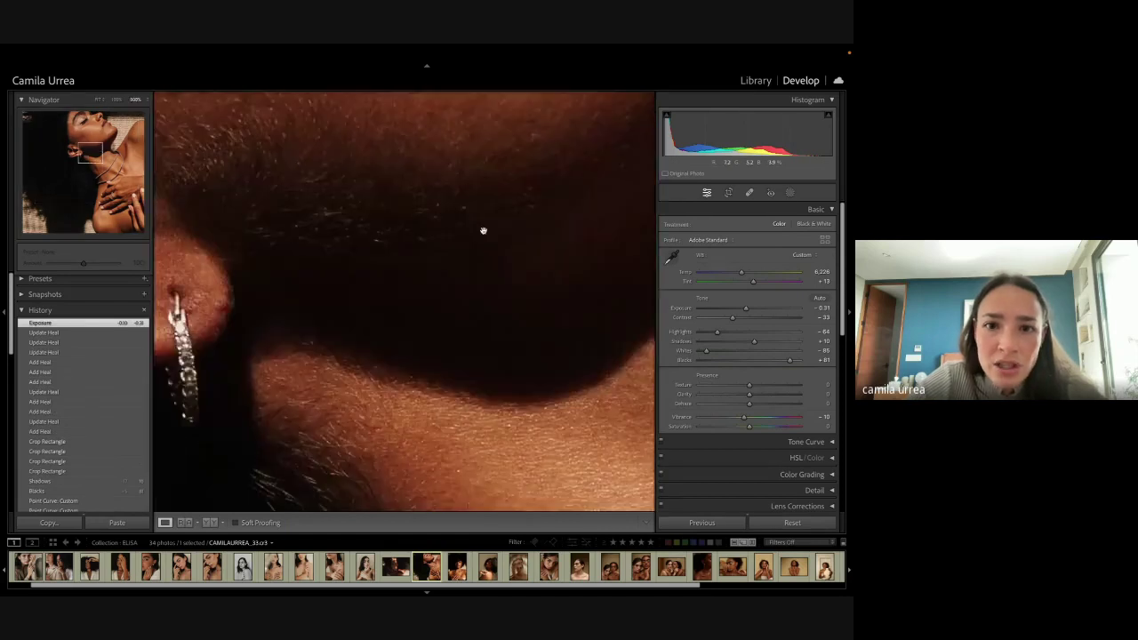
key(ctrl+minus)
key(ctrl+minus)
mouse_move(483, 230)
mouse_down()
mouse_move(480, 320)
mouse_move(468, 297)
mouse_up()
key(q)
click(439, 301)
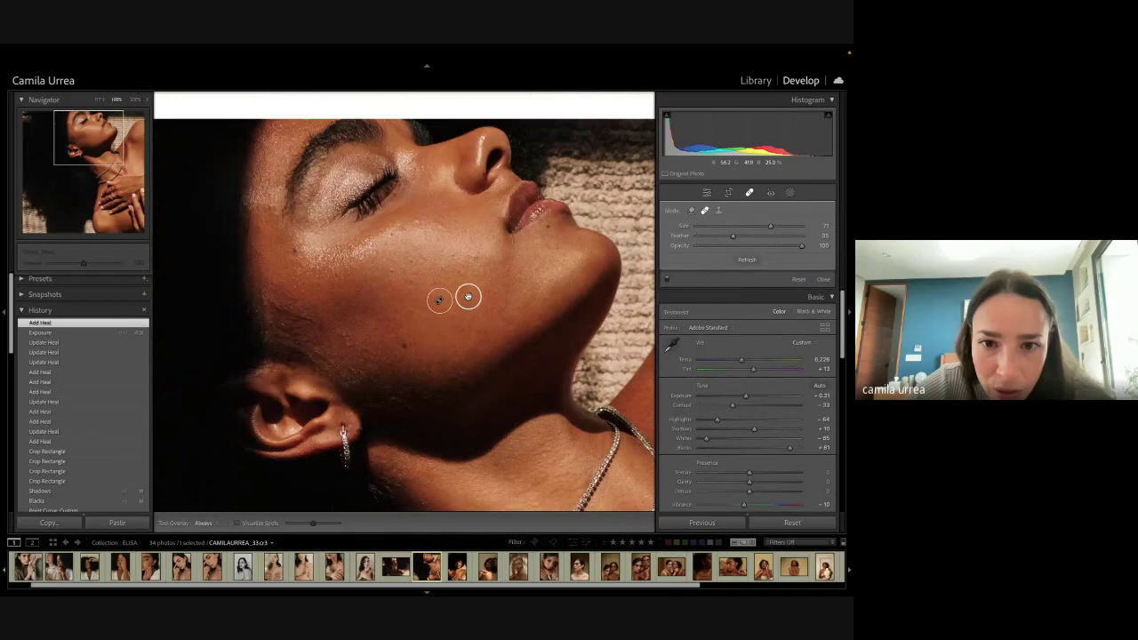
click(468, 297)
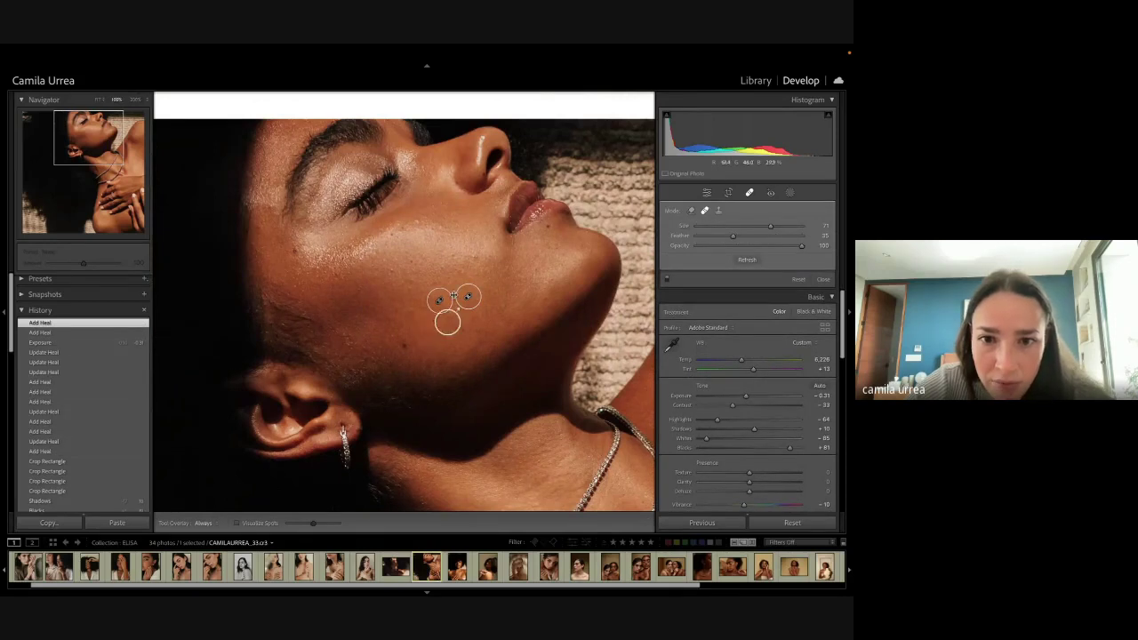
Step: Heal six more blemishes across the middle of the woman's cheek
click(476, 259)
click(460, 276)
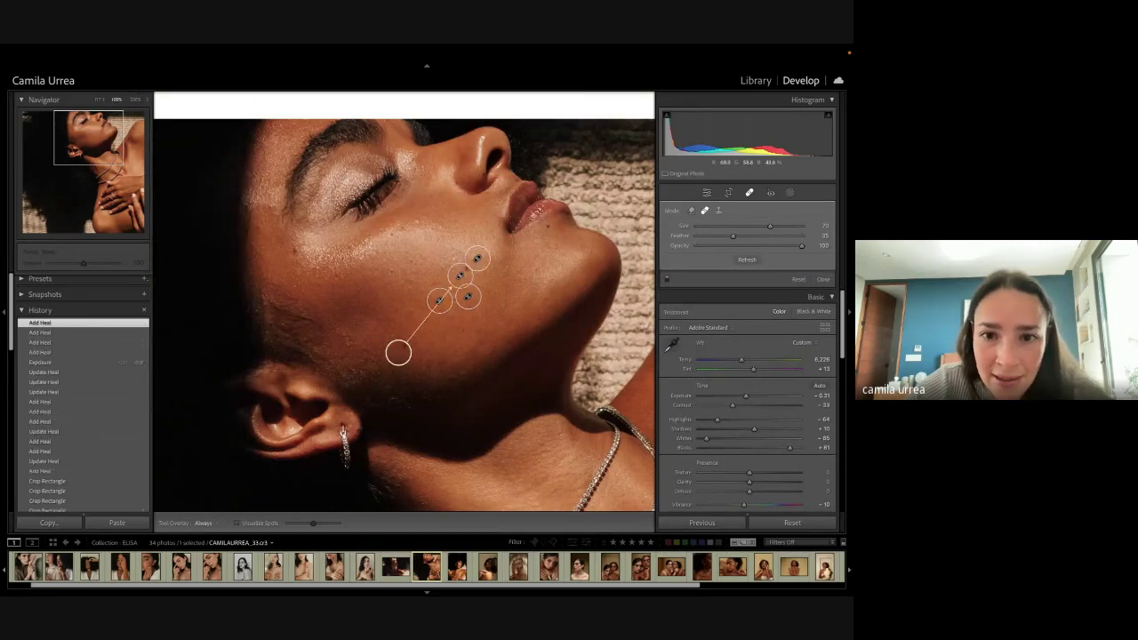
click(453, 258)
click(442, 270)
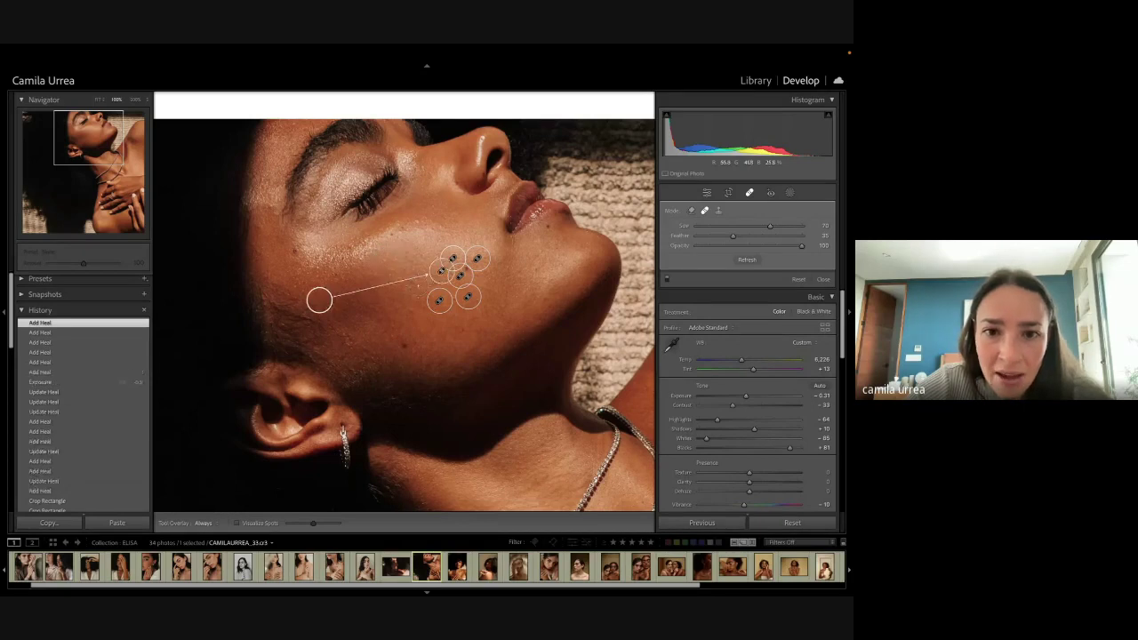
click(417, 285)
click(417, 266)
Step: Heal two spots on the upper cheek below the eye, moving the first spot's sample area onto nearby clean skin
click(418, 227)
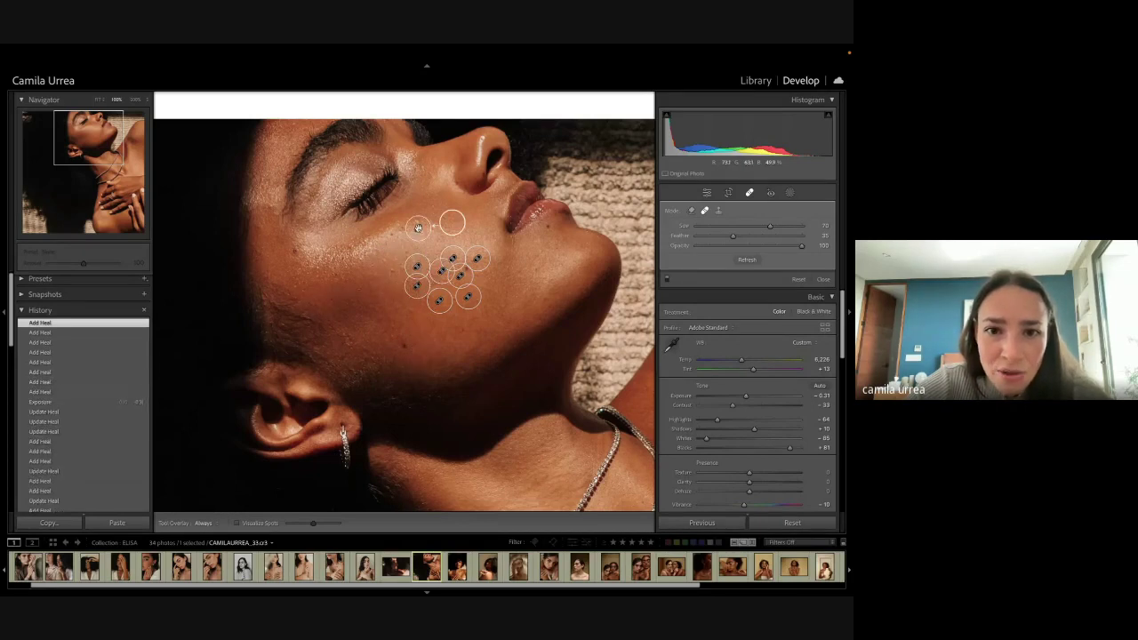
drag(452, 223, 431, 243)
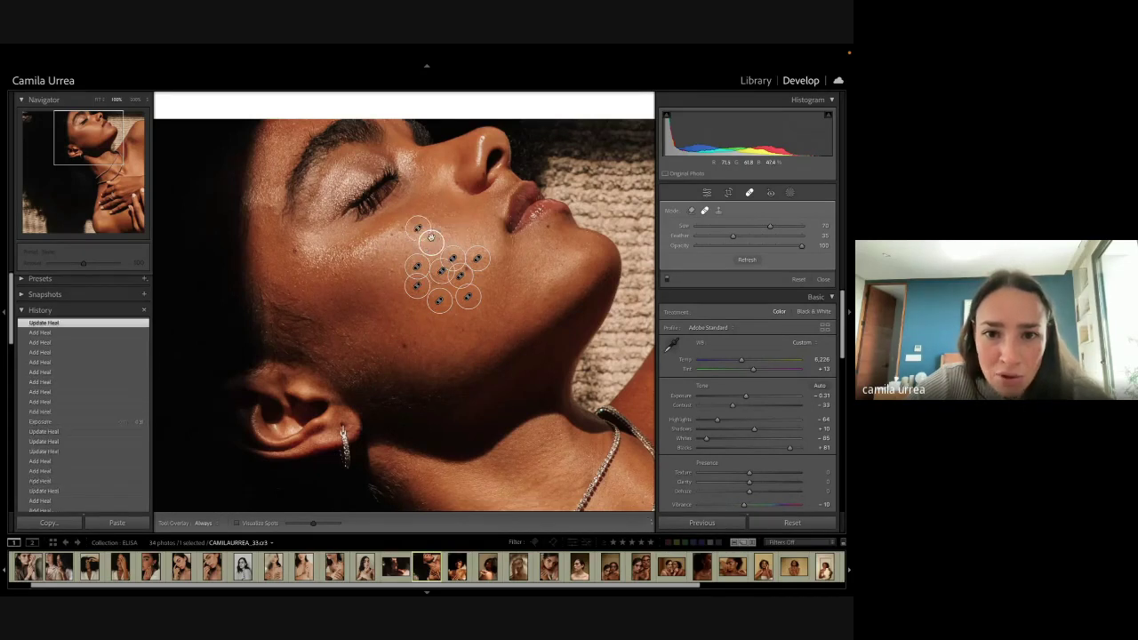
click(440, 228)
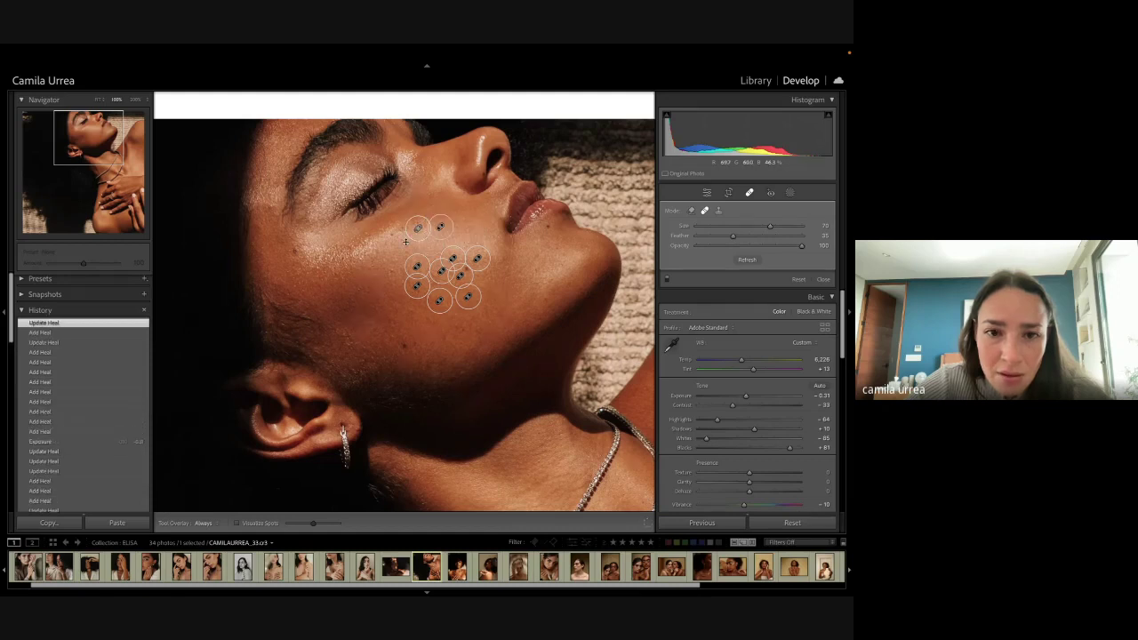
Step: Heal the remaining blemishes on the ear side and lower part of the cheek, and close the healing tool
click(391, 240)
click(394, 266)
click(417, 285)
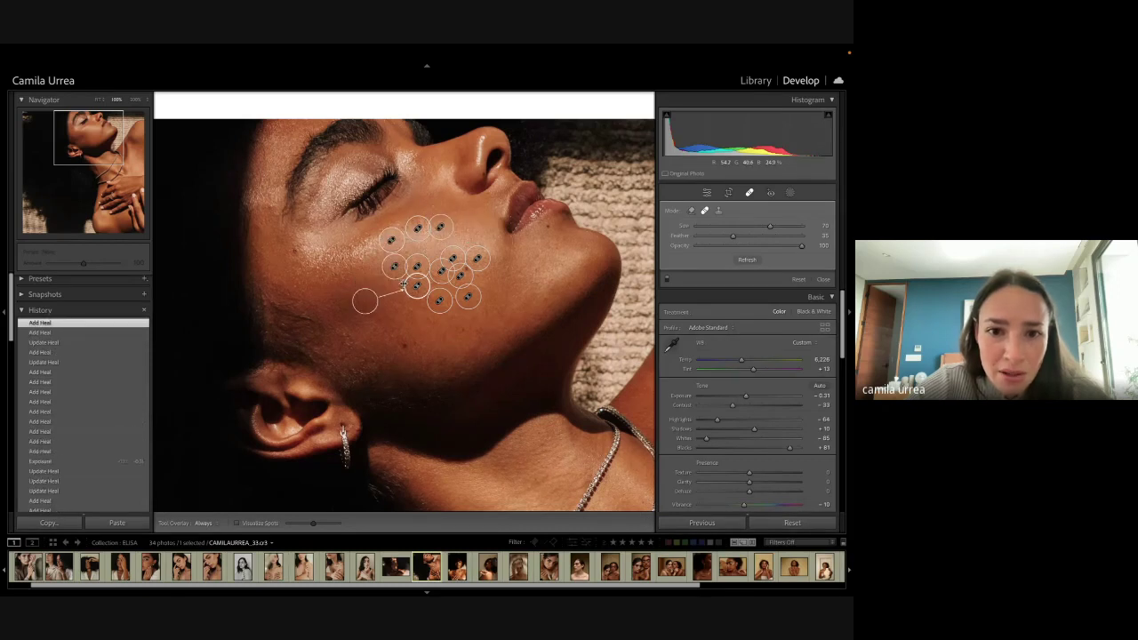
click(414, 302)
click(439, 296)
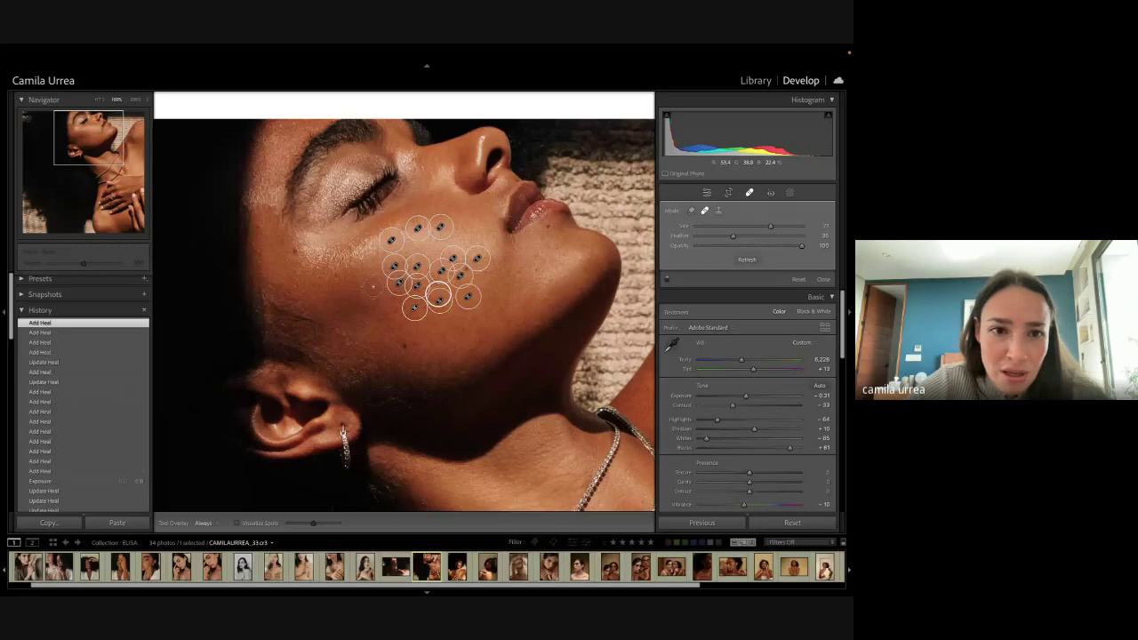
key(q)
key(q)
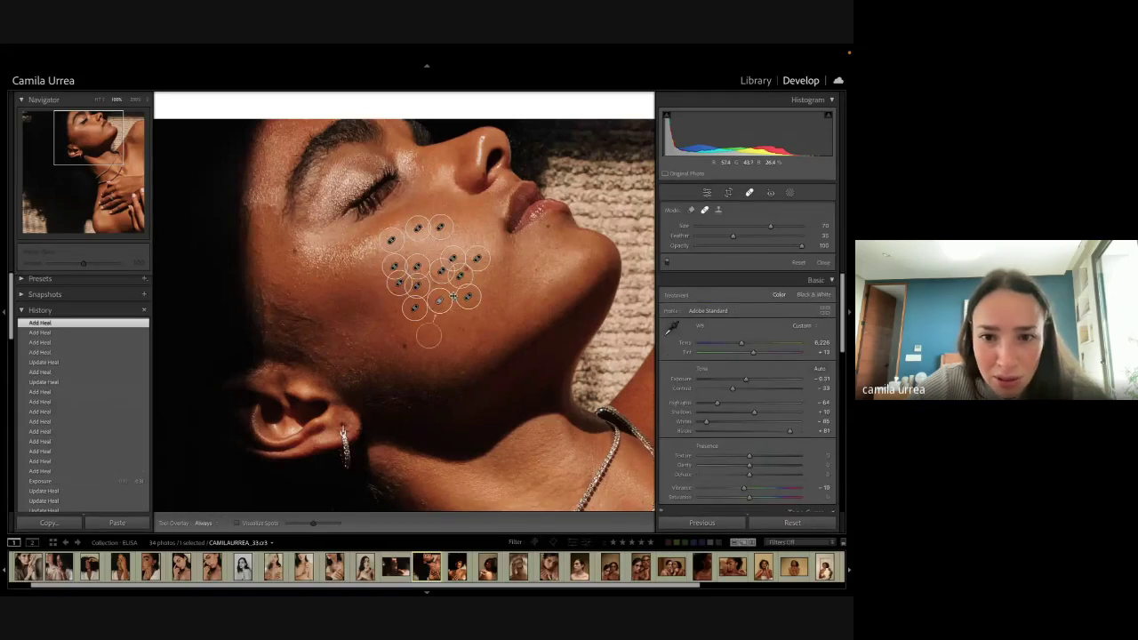
click(452, 291)
key(q)
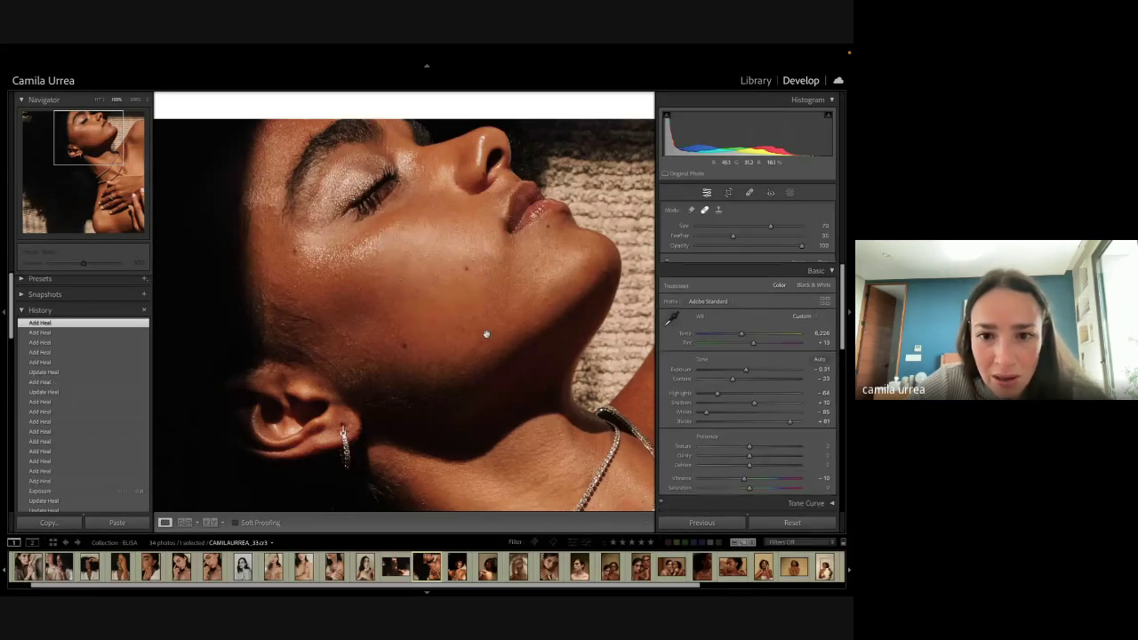
Step: Create a brush mask and paint it over the woman's cheek, eye area, nose and jaw
mouse_move(540, 283)
mouse_down()
mouse_move(561, 363)
mouse_move(556, 277)
mouse_up()
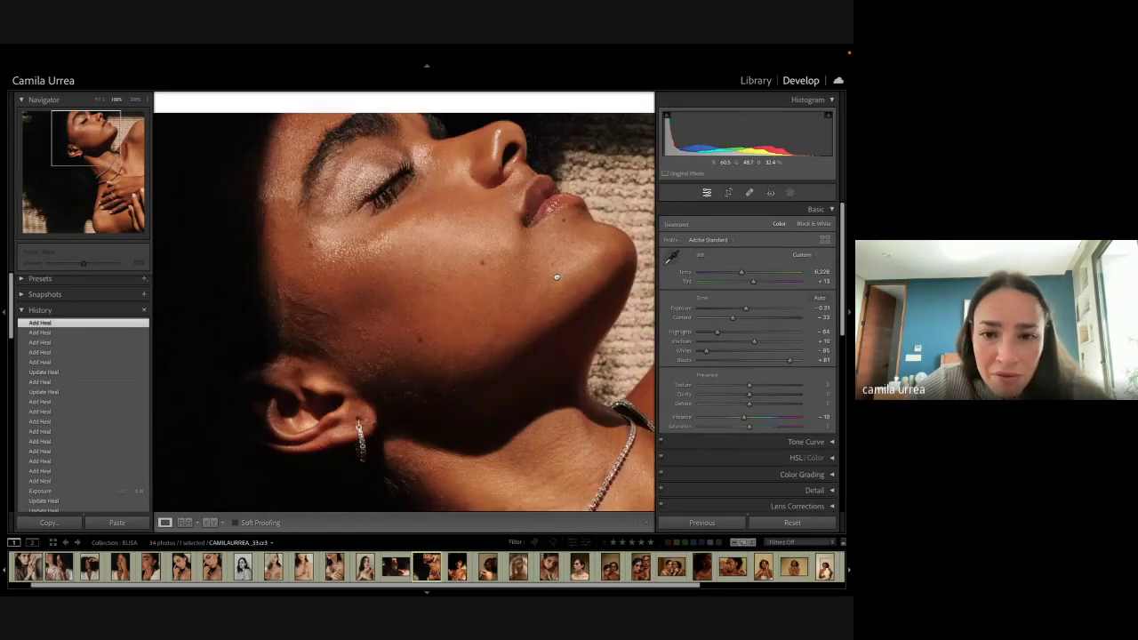
key(shift+w)
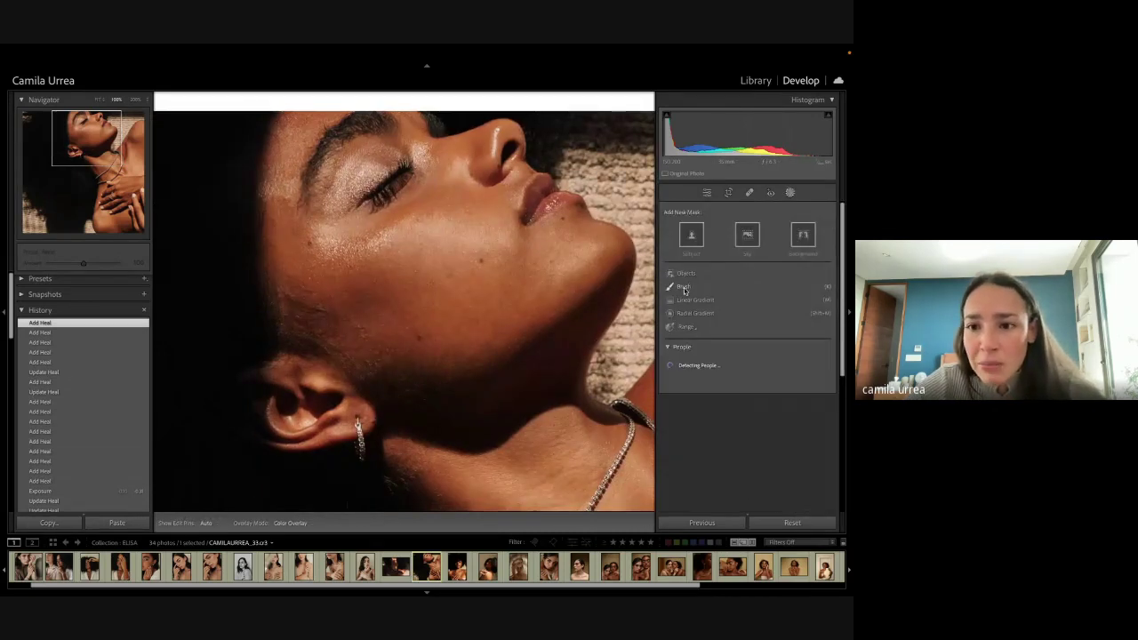
click(684, 290)
mouse_move(382, 302)
mouse_down()
mouse_move(449, 267)
mouse_move(355, 200)
mouse_move(495, 326)
mouse_move(509, 242)
mouse_up()
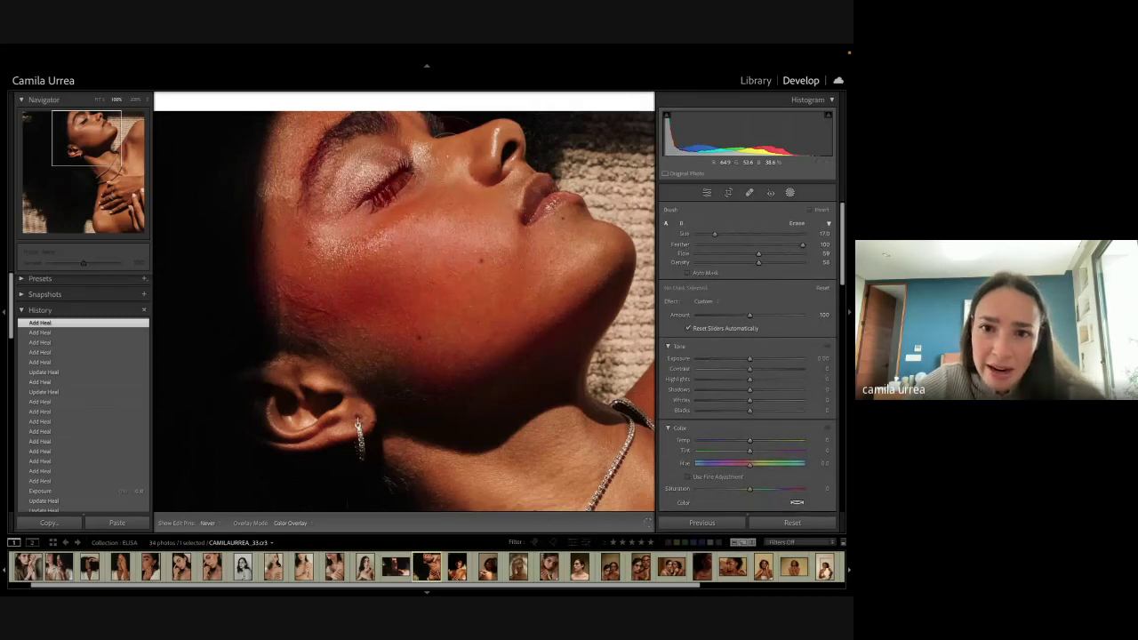
mouse_move(452, 137)
mouse_down()
mouse_move(313, 335)
mouse_move(293, 312)
mouse_move(445, 152)
mouse_move(451, 173)
mouse_move(330, 349)
mouse_move(419, 405)
mouse_up()
Step: Set the face mask's Texture to −24 and Clarity to −23, slightly adjust its Whites, Blacks and Contrast, and close masking
scroll(750, 409, down, 3)
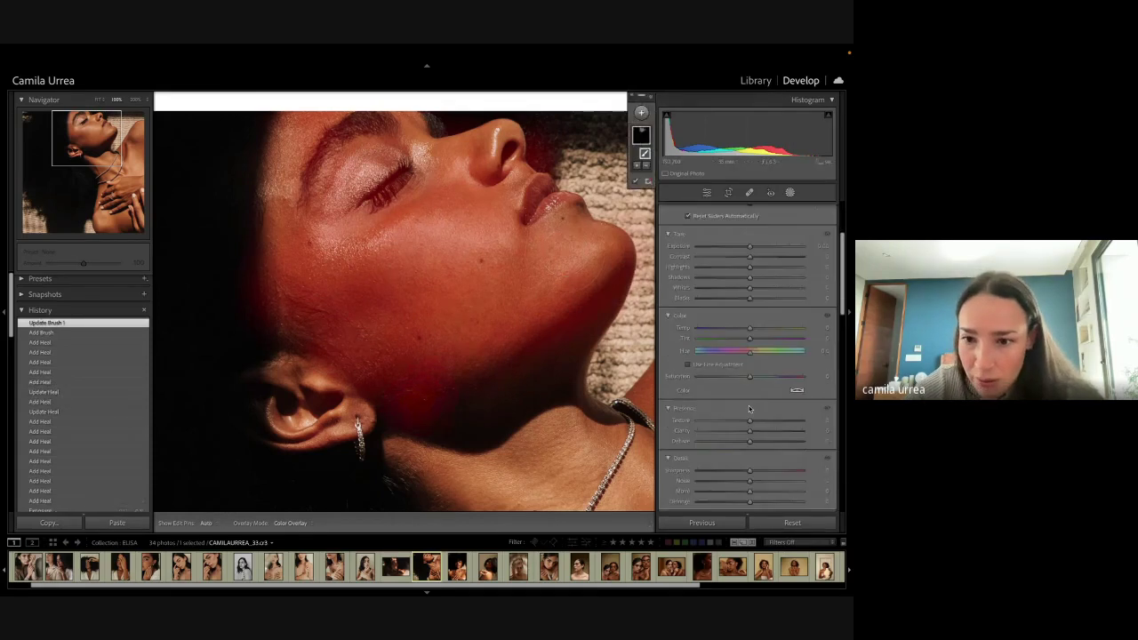
scroll(750, 409, down, 1)
drag(750, 409, 737, 402)
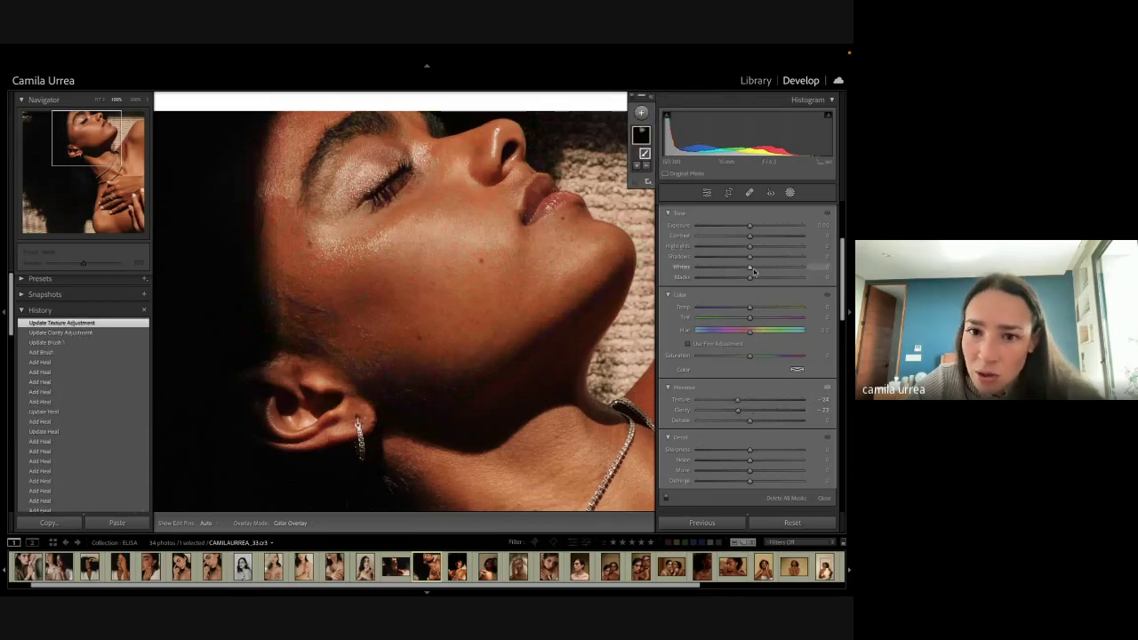
drag(749, 267, 750, 279)
scroll(800, 266, up, 1)
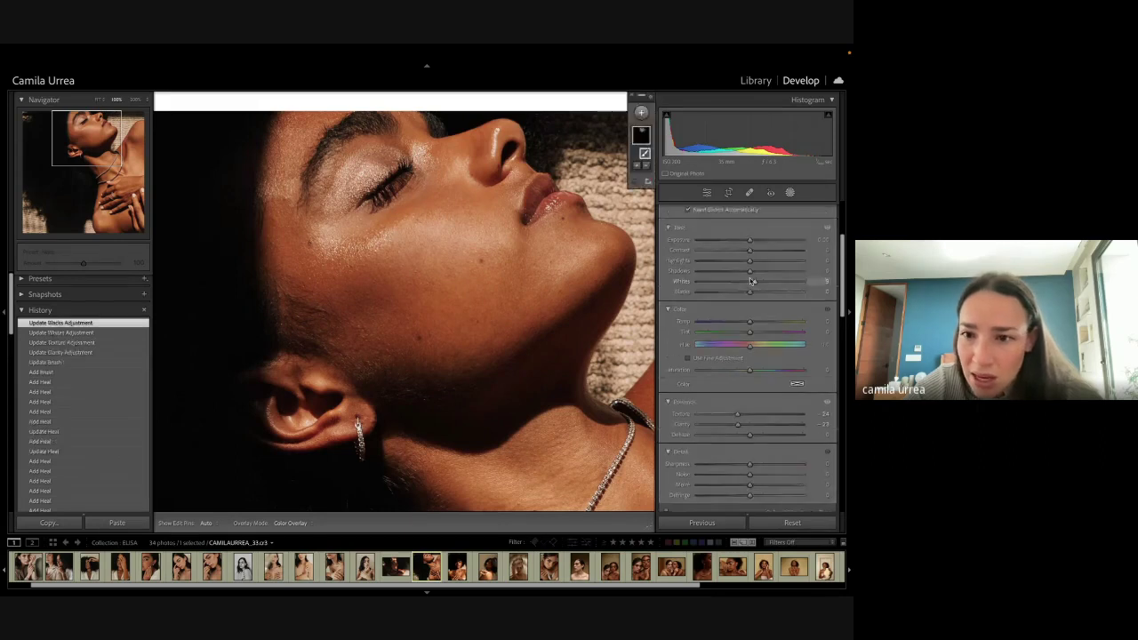
drag(817, 258, 818, 258)
key(Escape)
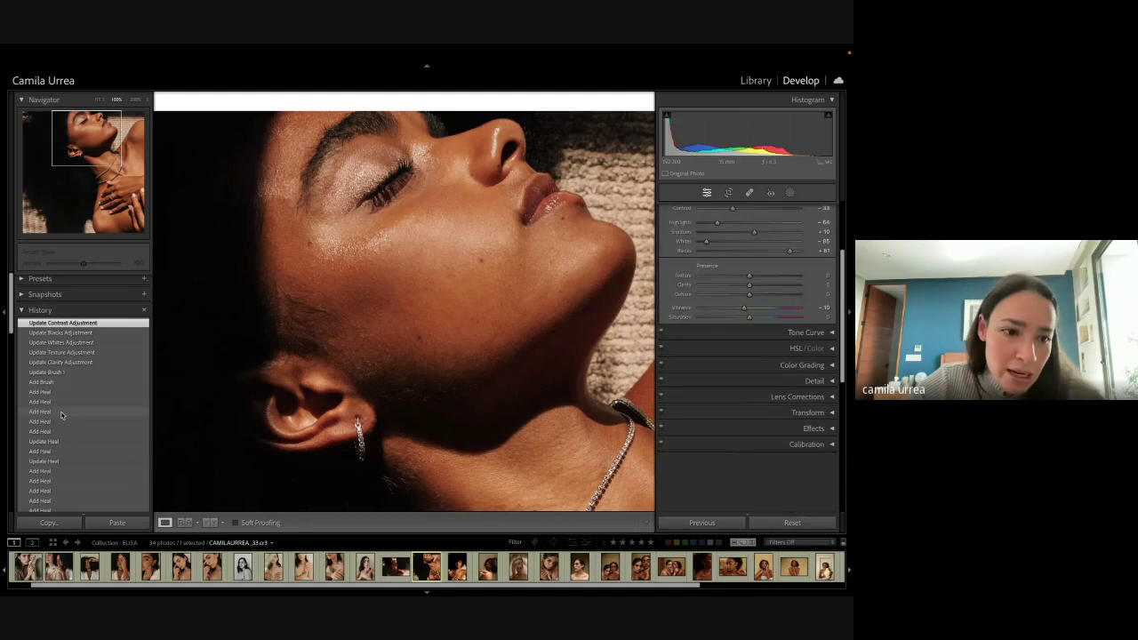
Step: Review the edit history, keep the latest state, and compare the before and after versions close up on the cheek
scroll(61, 414, down, 5)
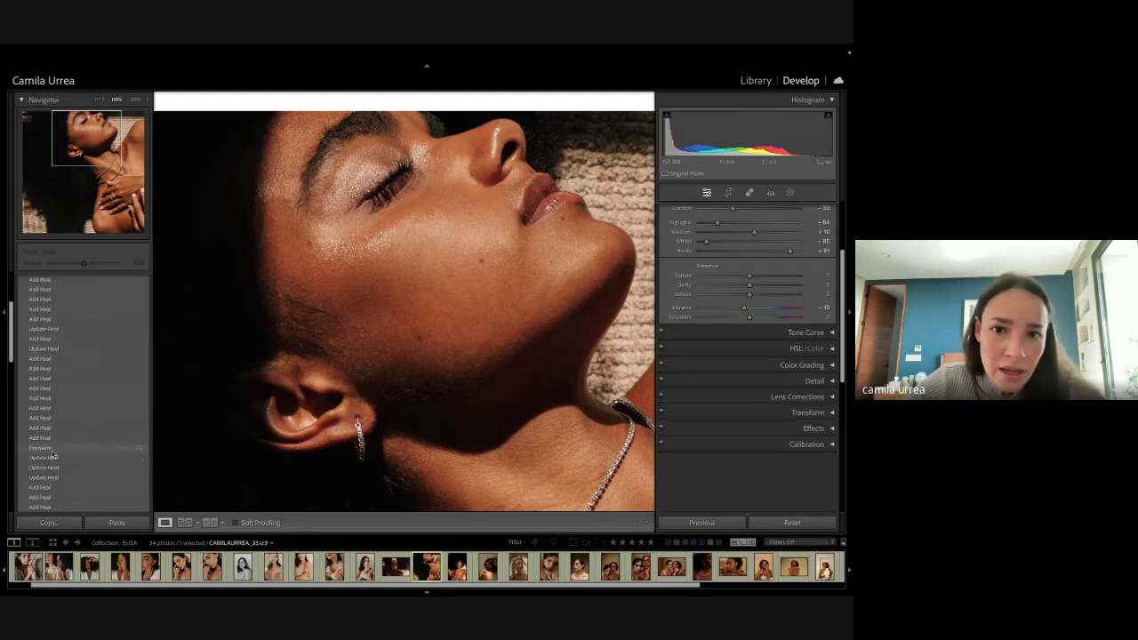
scroll(54, 418, up, 5)
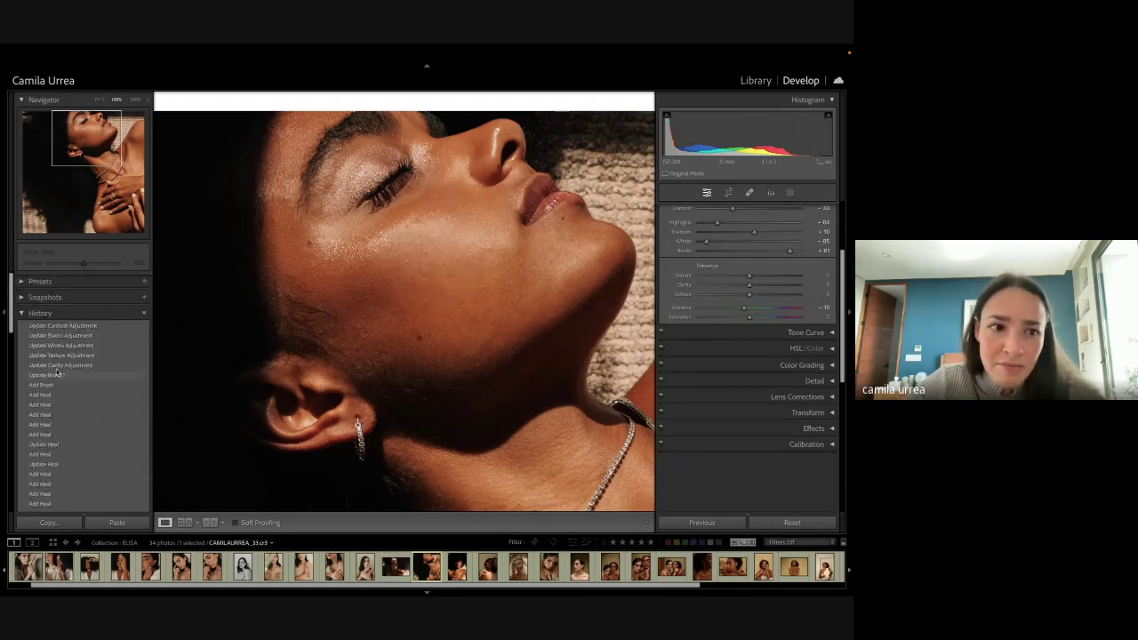
click(54, 323)
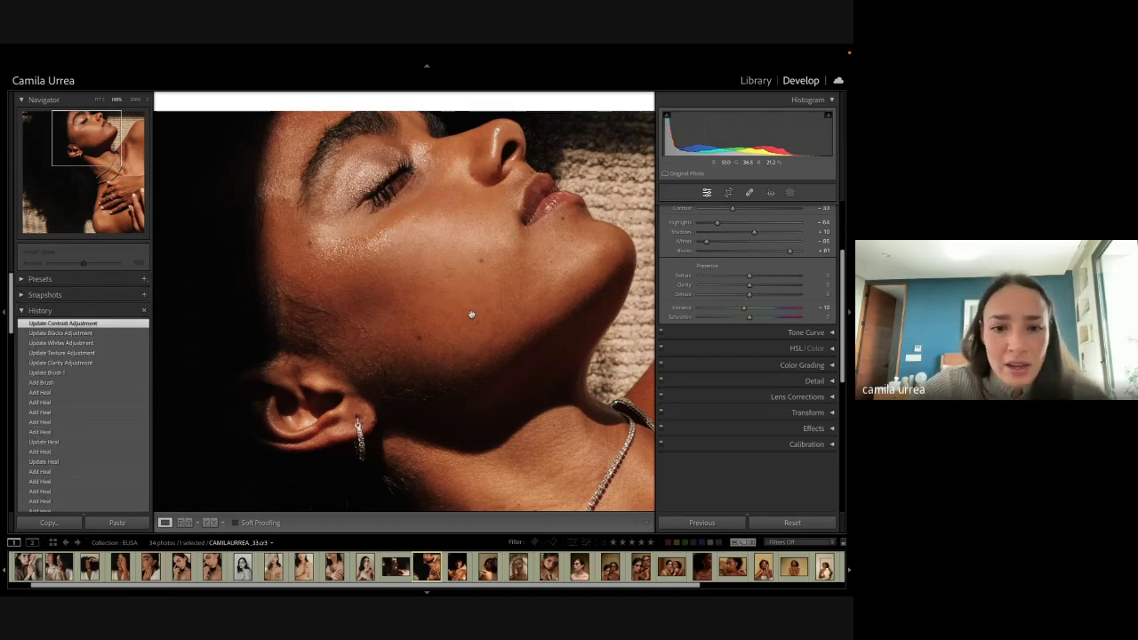
key(y)
click(430, 295)
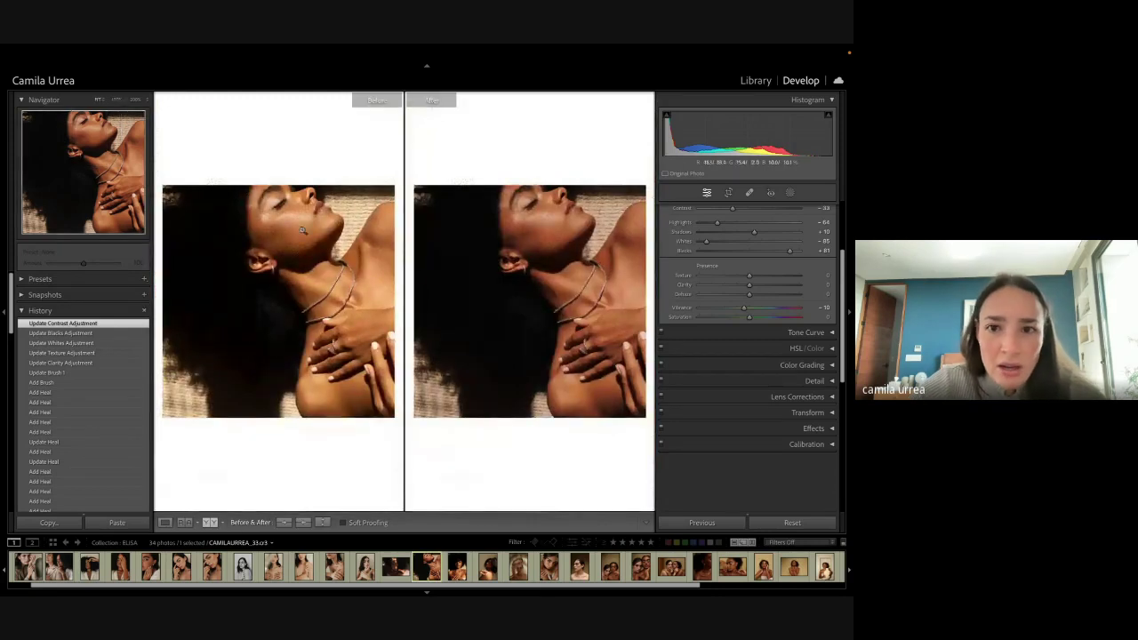
click(300, 230)
scroll(821, 234, up, 3)
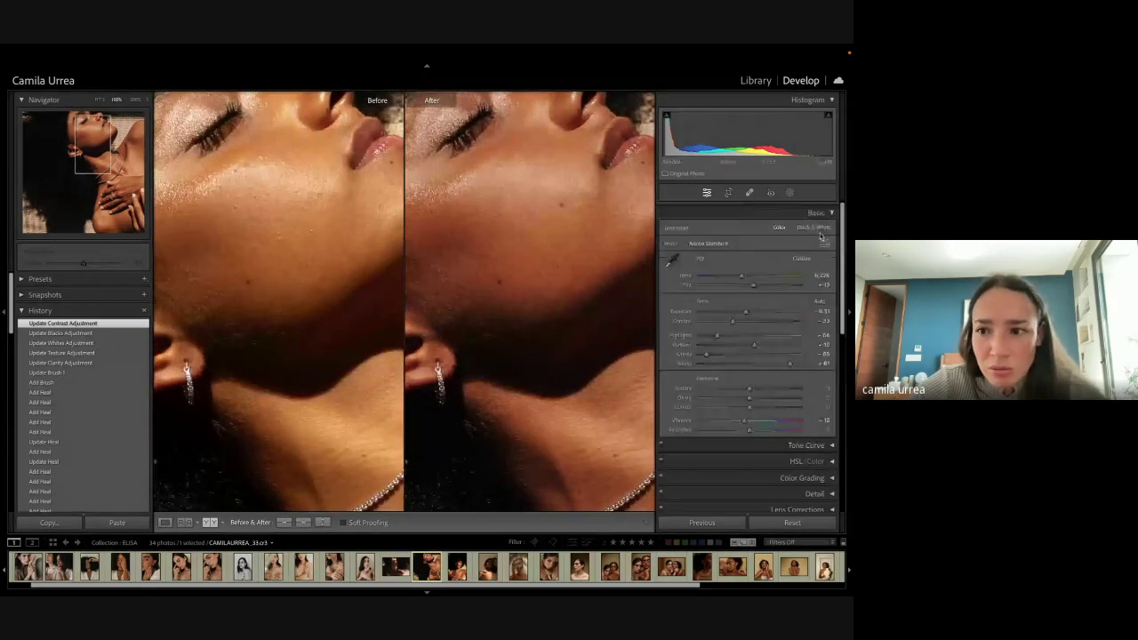
Step: Warm the photo's Temperature slightly and shift the Orange Hue to +5 by targeting the cheek skin
drag(816, 274, 824, 274)
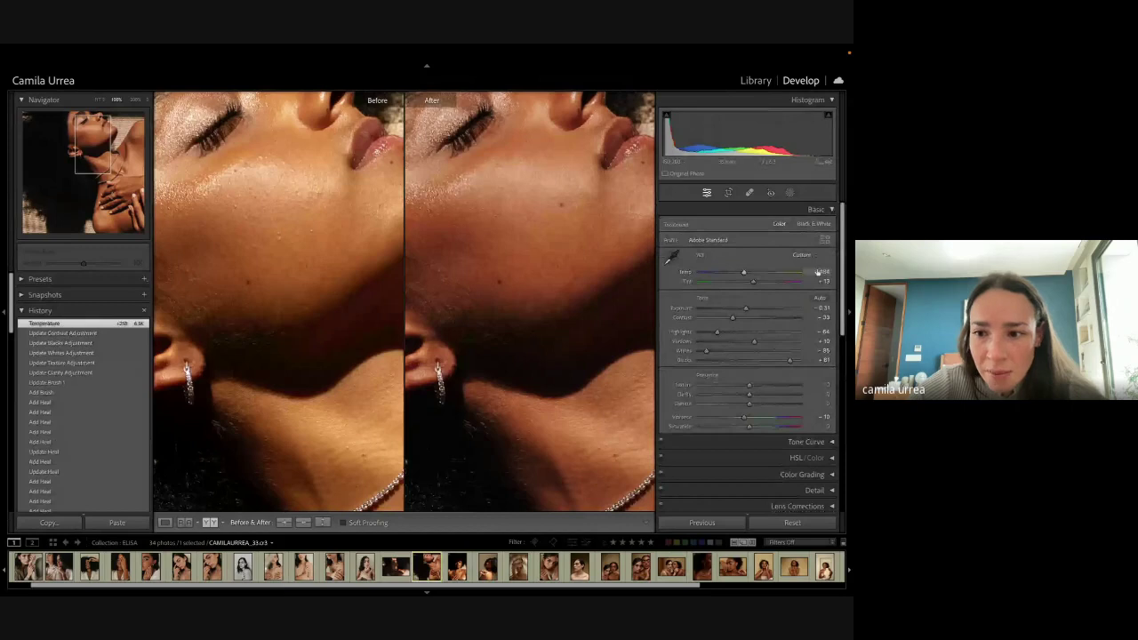
scroll(794, 405, down, 3)
click(831, 350)
click(665, 248)
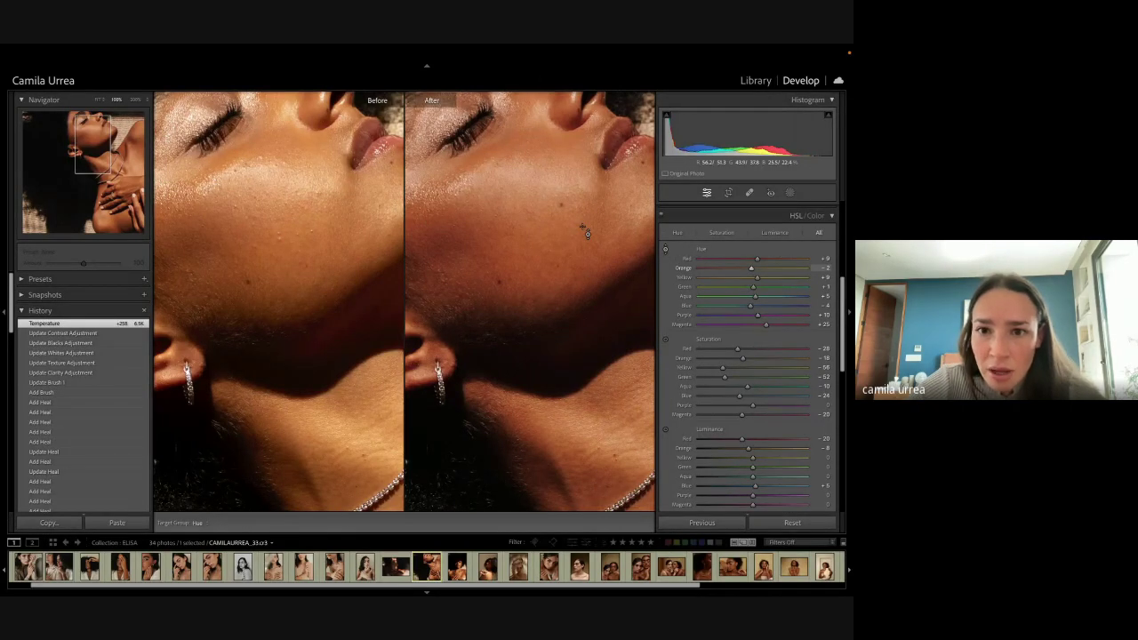
drag(587, 233, 546, 233)
Step: Set the Orange Saturation to −17 and the Orange Luminance to −7 by targeting the face skin
click(664, 338)
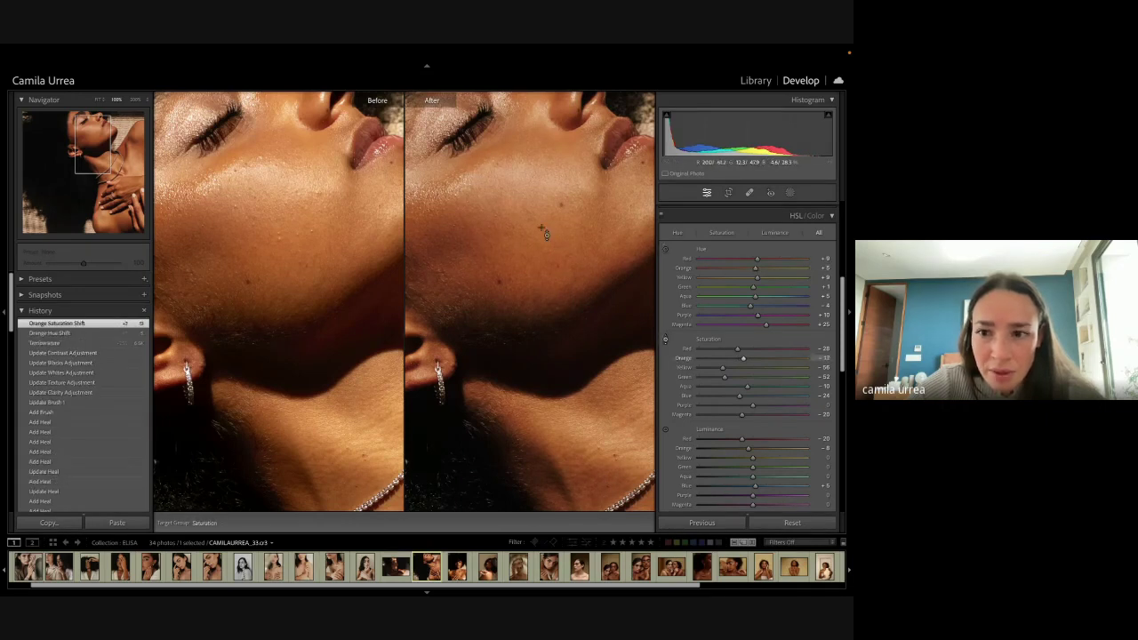
key(ctrl+alt+shift+l)
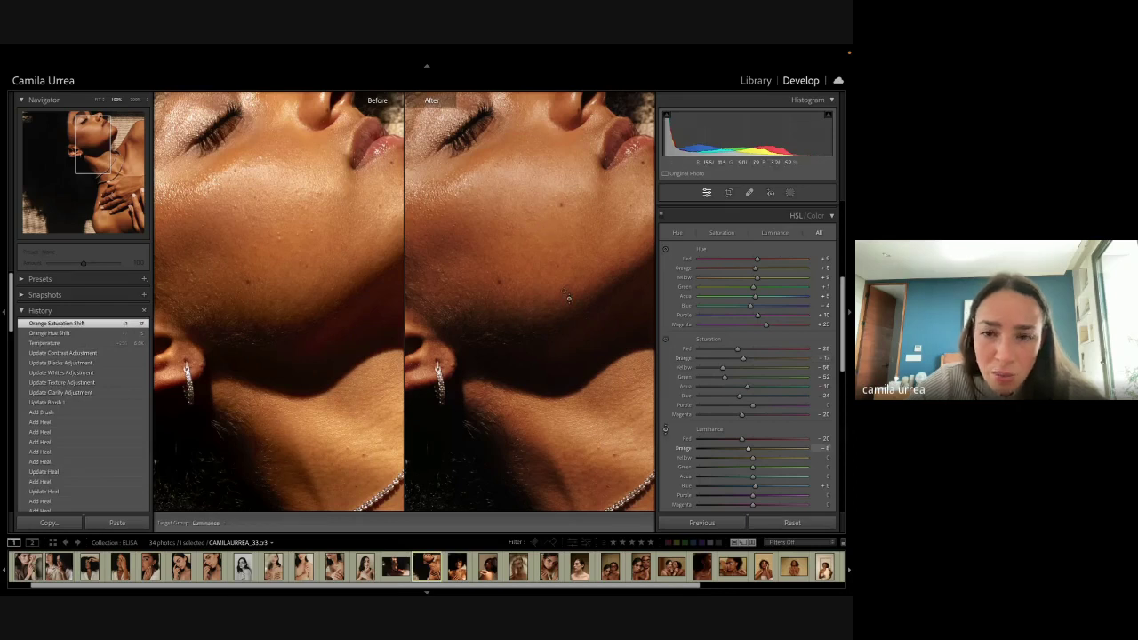
drag(569, 298, 569, 295)
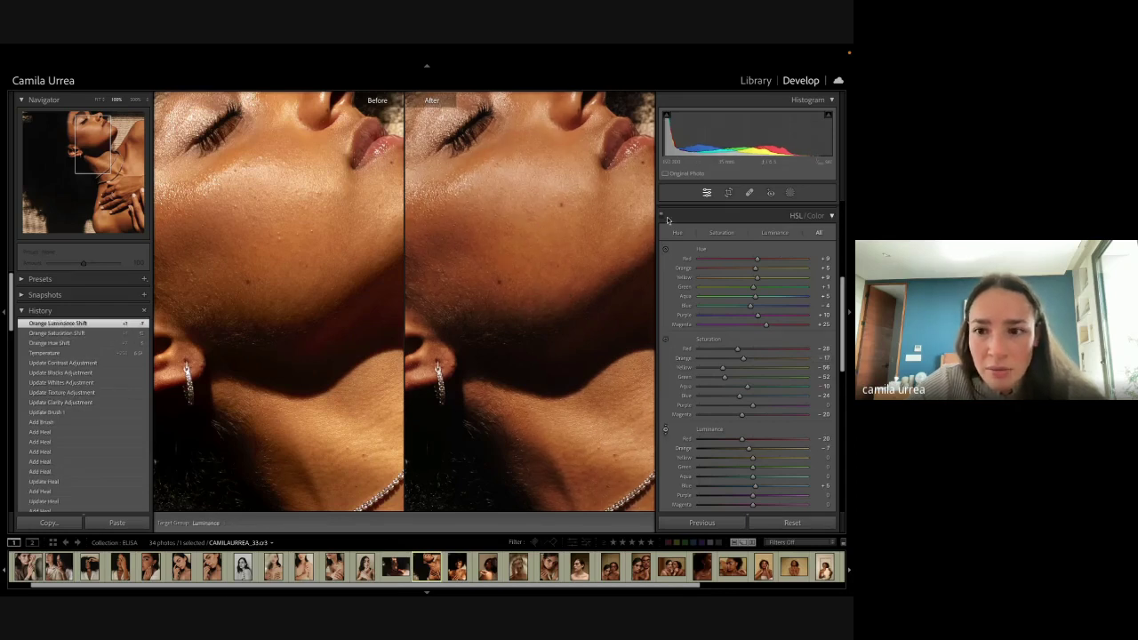
Step: Readjust the skin's Orange Hue to +3 with the targeted adjustment
click(666, 249)
drag(569, 298, 569, 283)
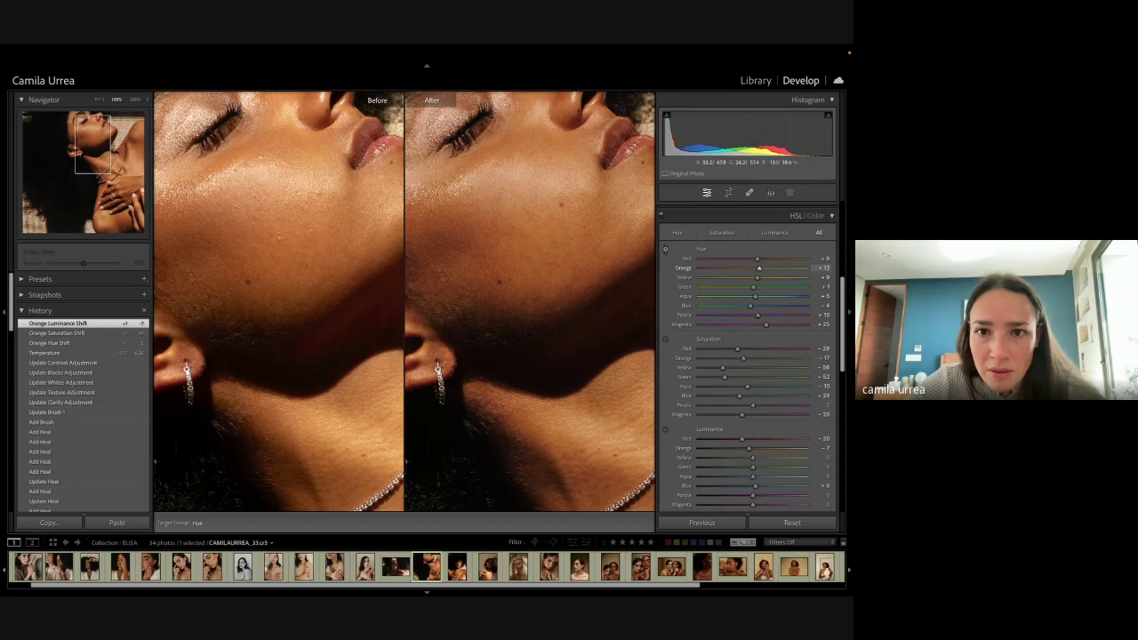
drag(551, 185, 551, 200)
Step: Leave the side-by-side comparison and check the single-view face before and after the edits
key(y)
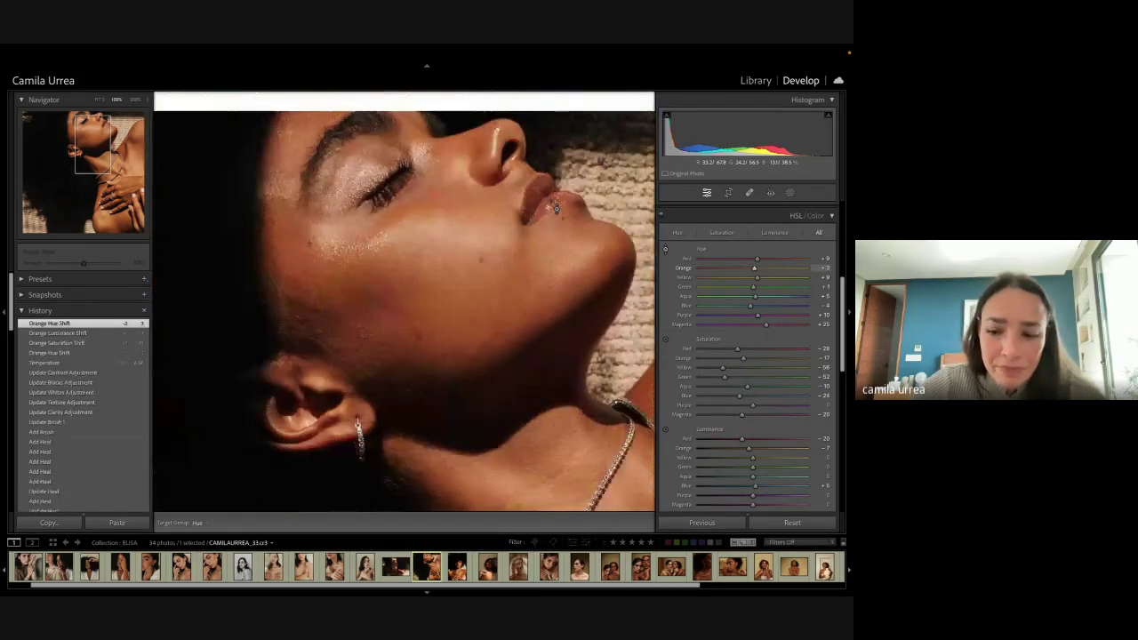
key(backslash)
key(backslash)
key(backslash)
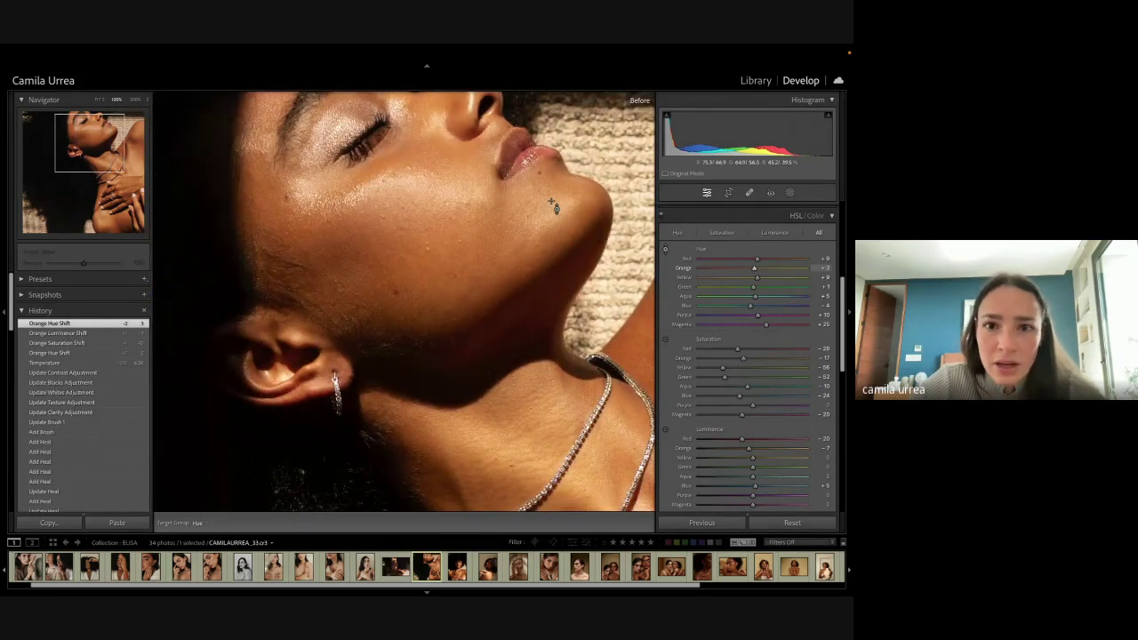
key(backslash)
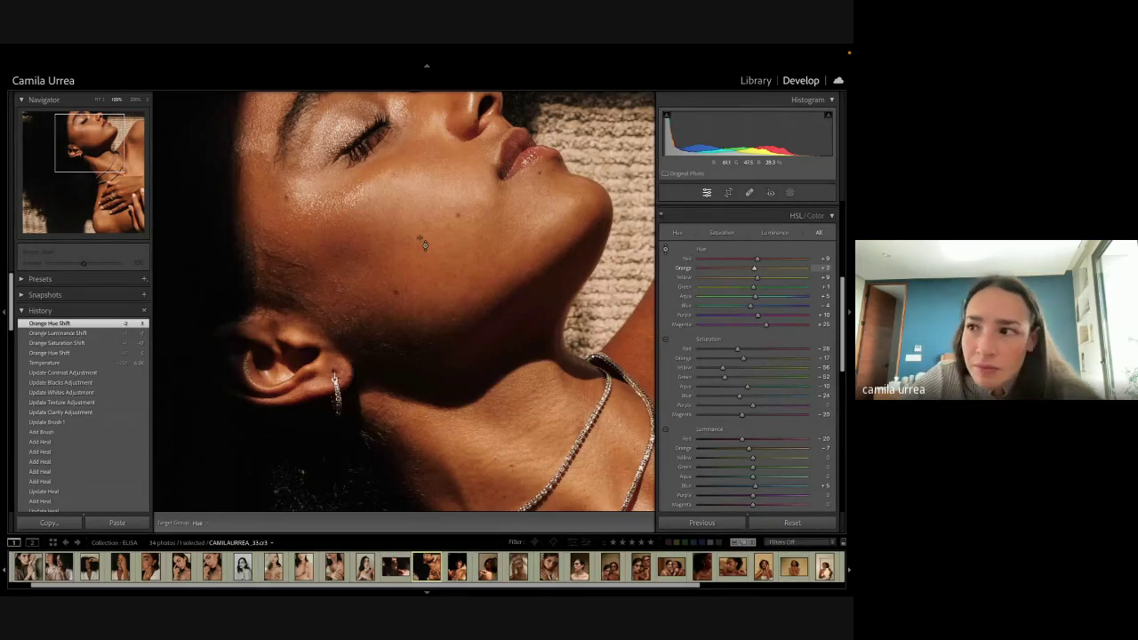
Step: Return to the whole photo, copy its develop settings and paste them onto the next portrait
click(708, 200)
click(493, 213)
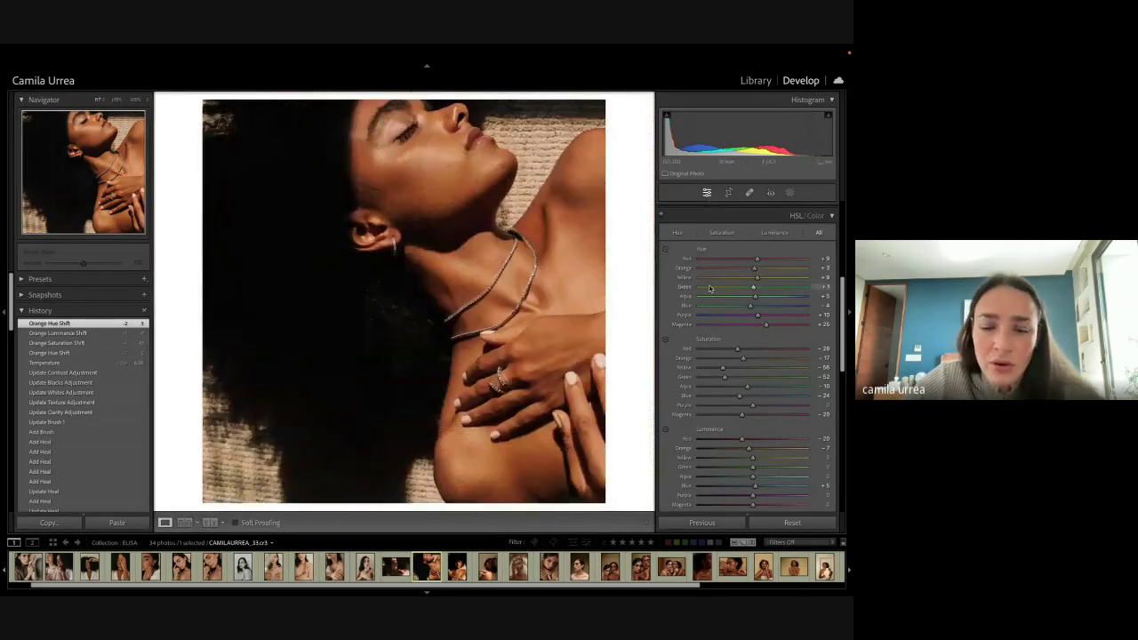
key(ctrl+shift+c)
key(Return)
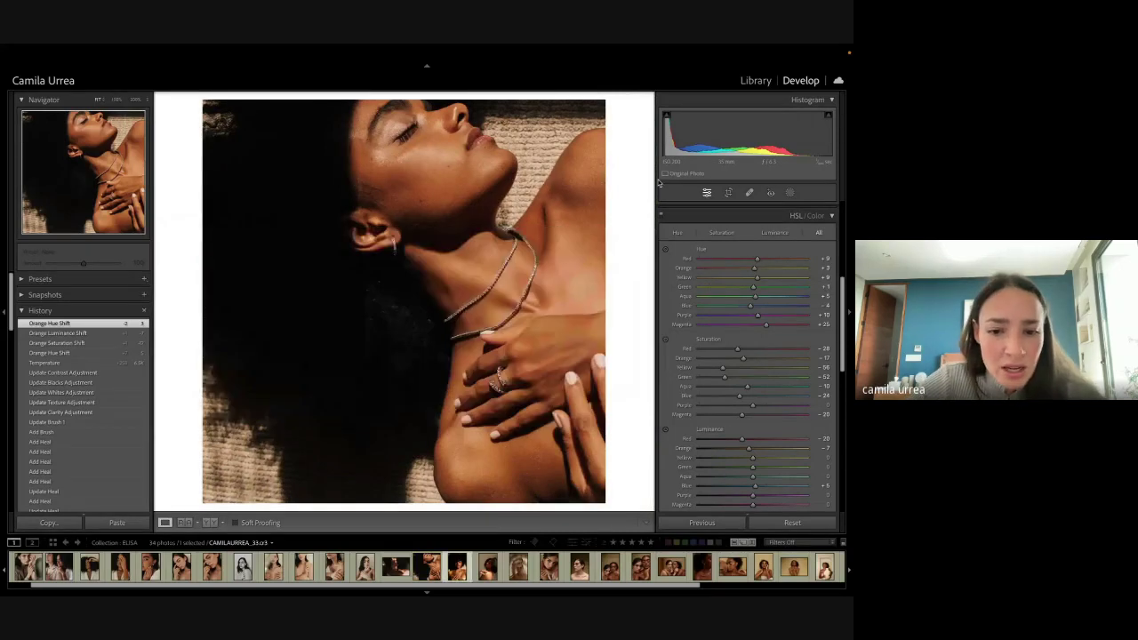
key(Right)
key(ctrl+shift+v)
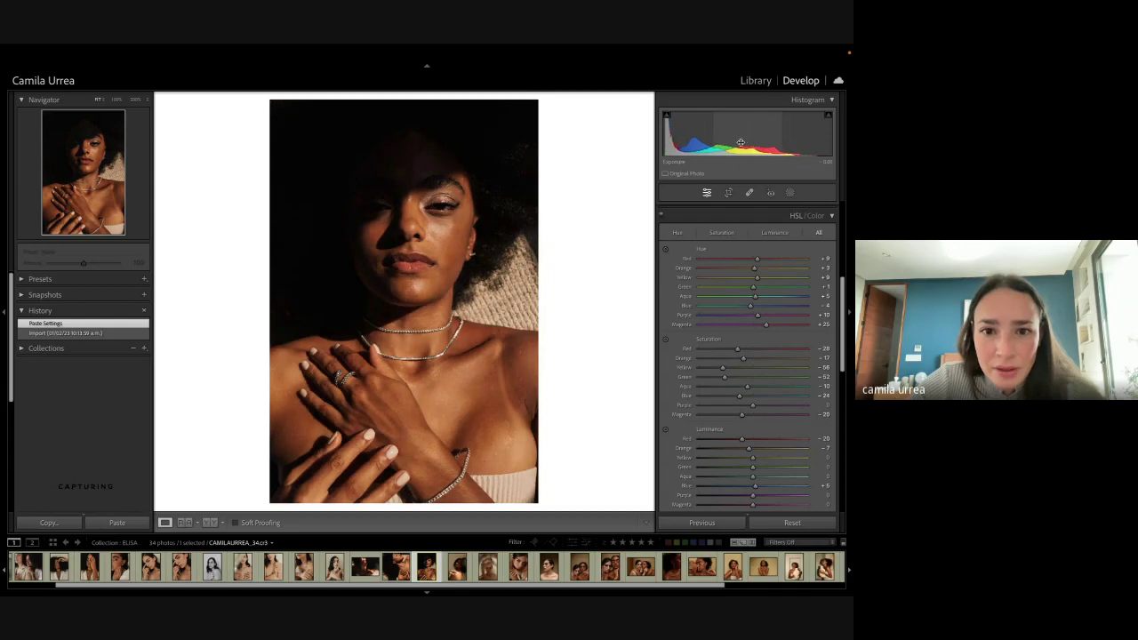
Step: Brighten the pasted portrait's exposure slightly and crop it tightly around the face and necklaces
drag(741, 142, 748, 143)
click(728, 192)
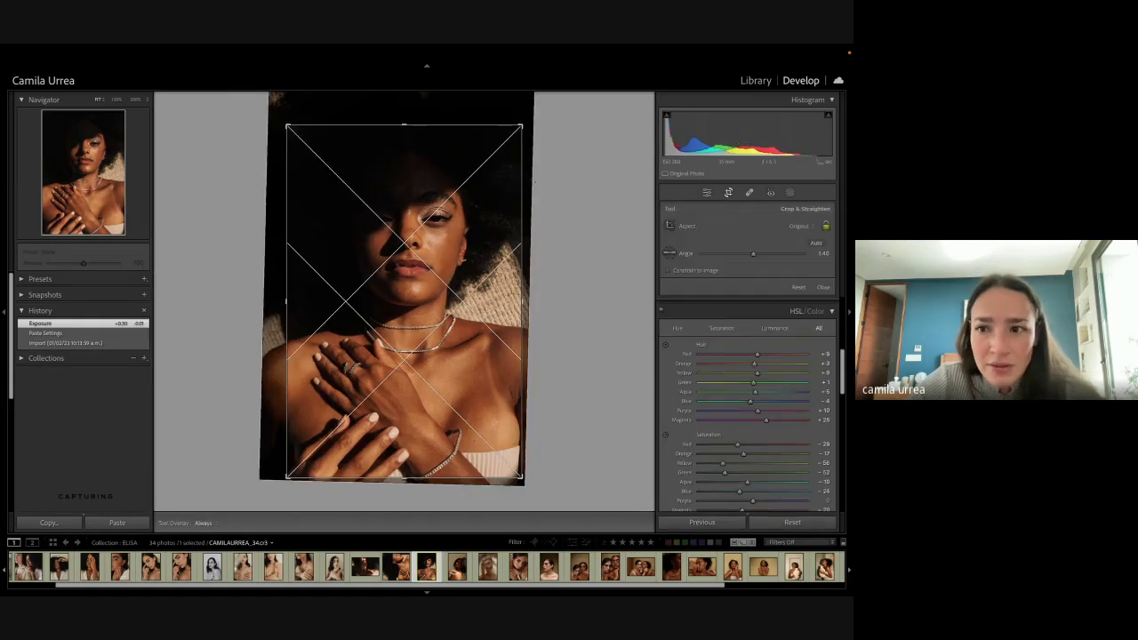
drag(527, 121, 410, 339)
key(Return)
key(r)
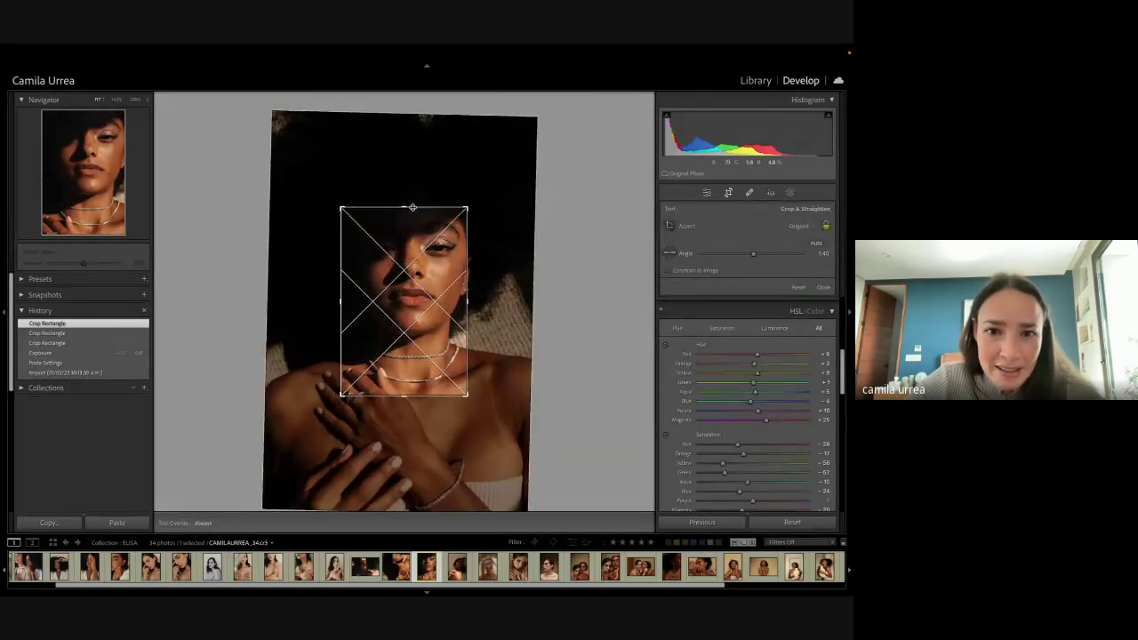
Step: Widen the portrait's crop to include more hair and the ringed hand, and rotate it slightly
drag(412, 208, 411, 192)
drag(472, 278, 481, 256)
key(r)
key(r)
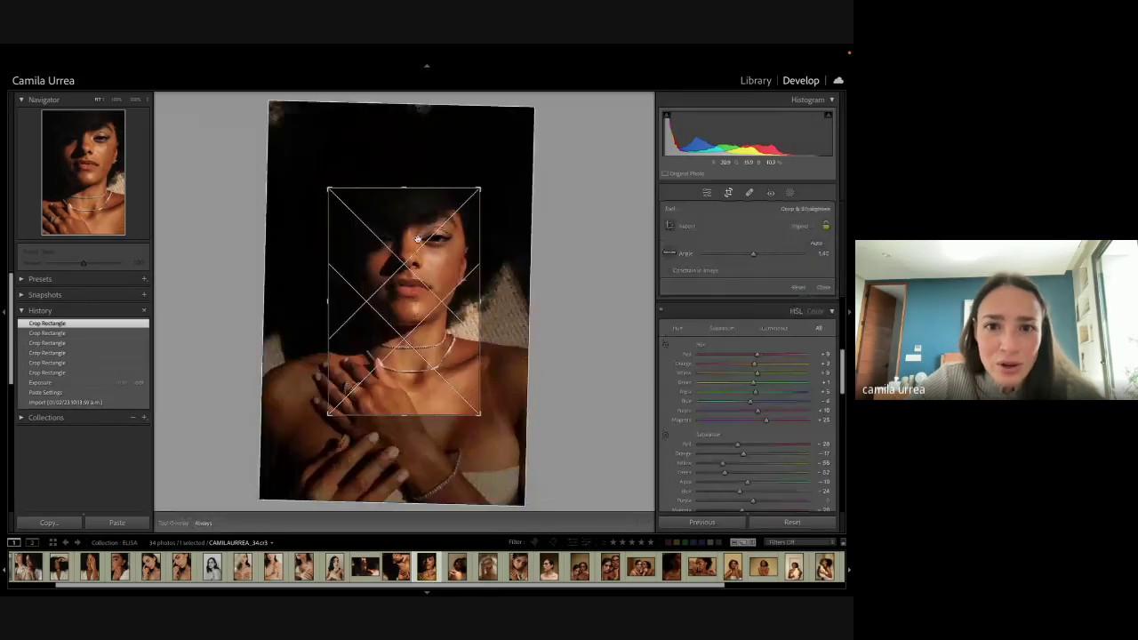
drag(404, 188, 404, 175)
key(r)
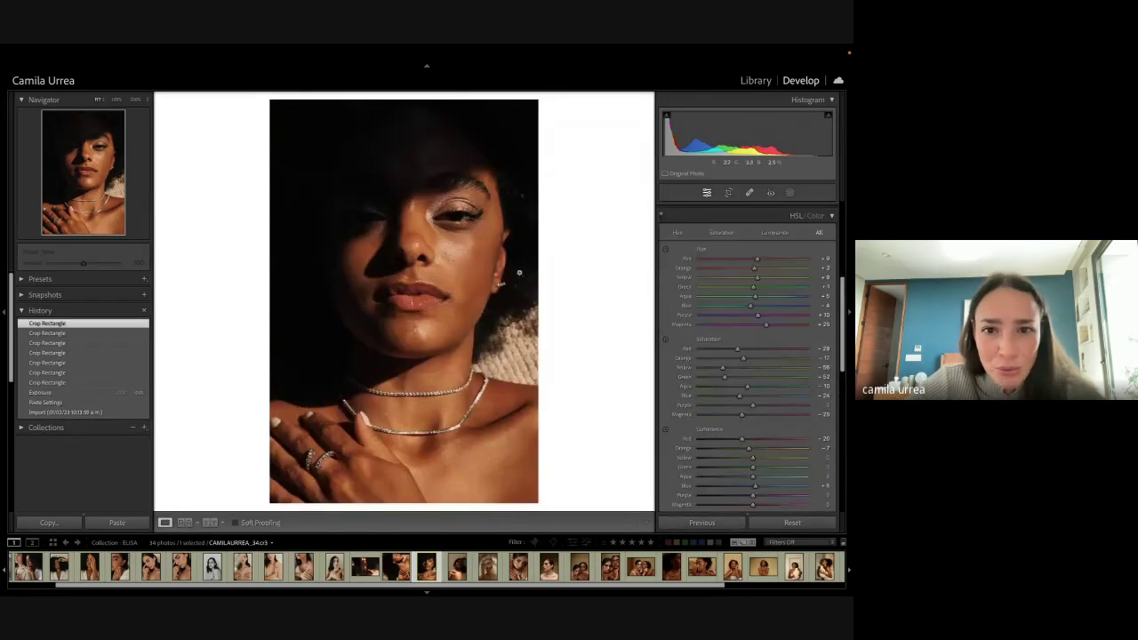
key(r)
drag(559, 272, 559, 273)
key(r)
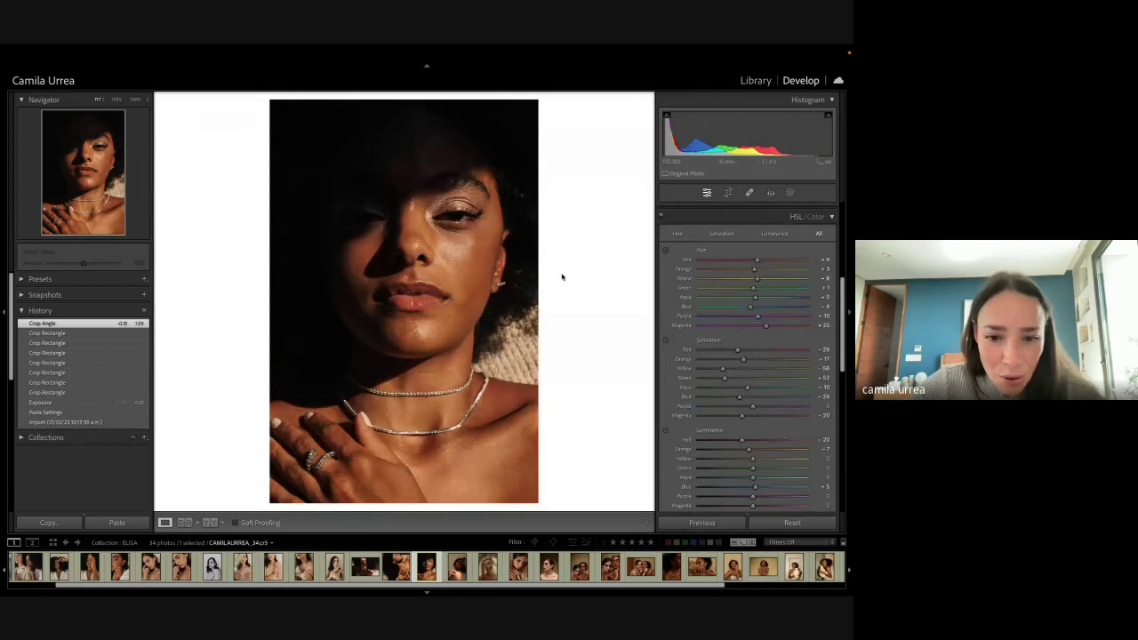
Step: Create a virtual copy of the cropped portrait, reset its develop settings and compare it with the edited version
right_click(427, 569)
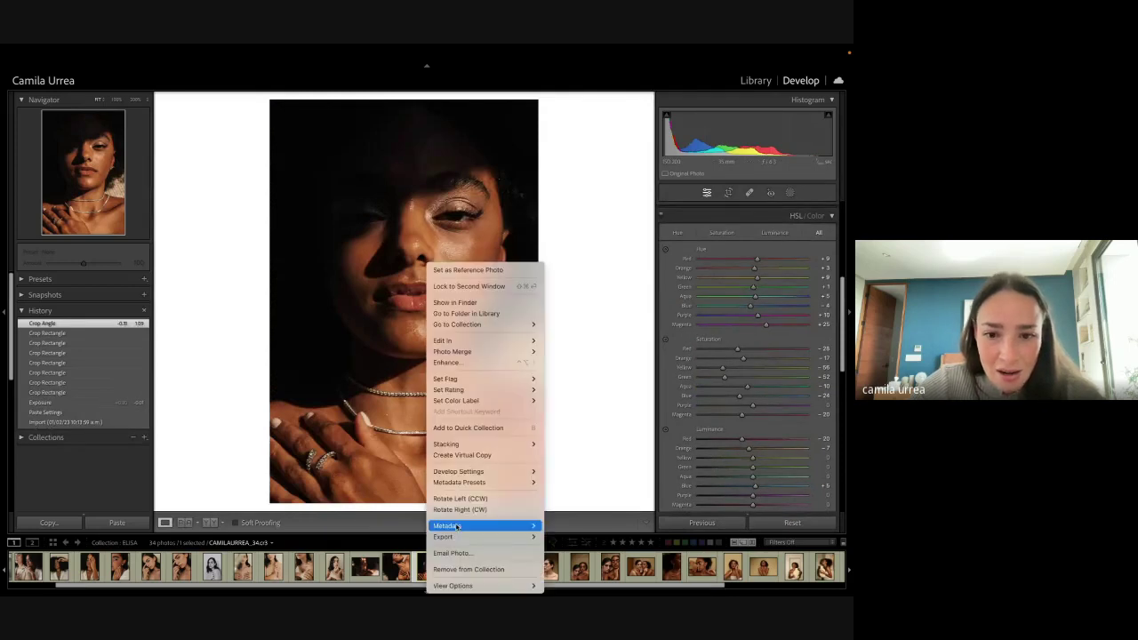
click(449, 456)
click(792, 523)
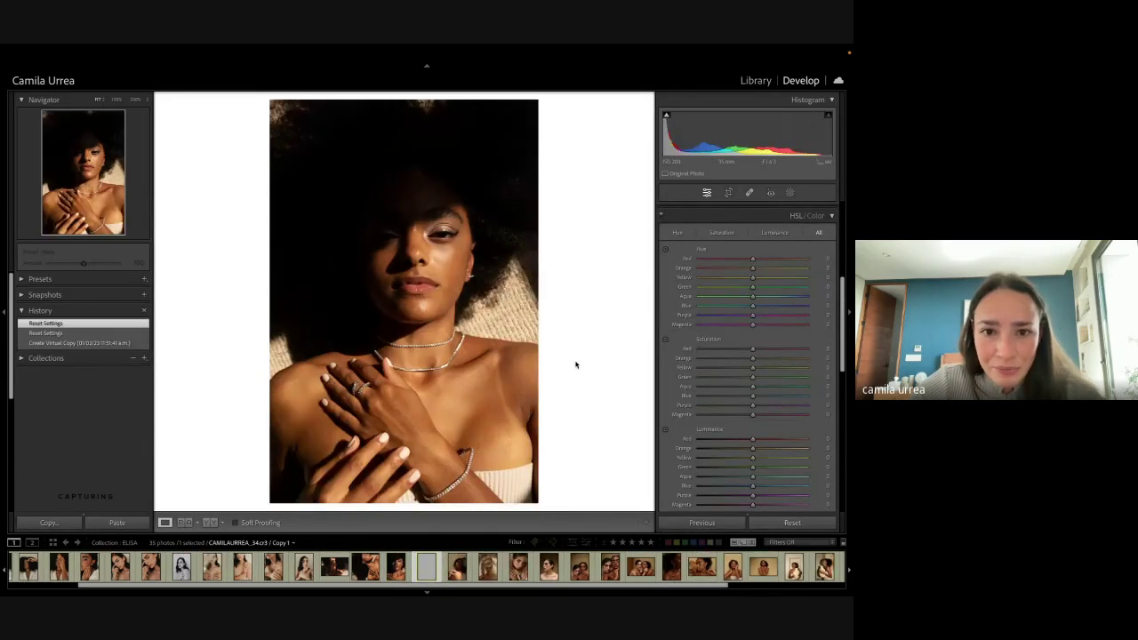
key(Left)
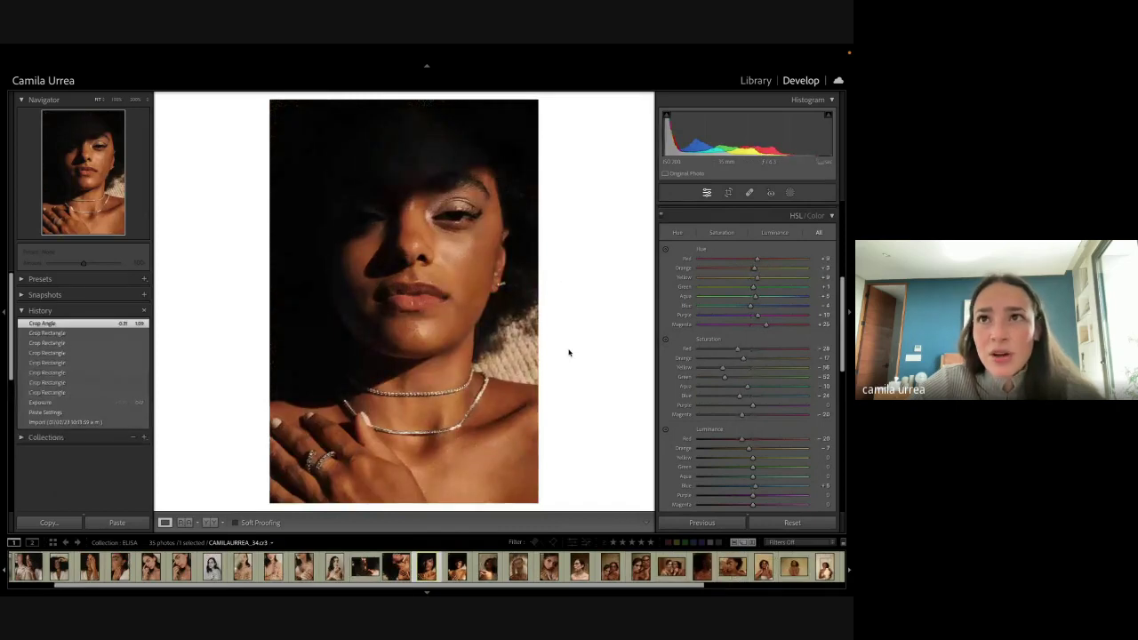
key(Right)
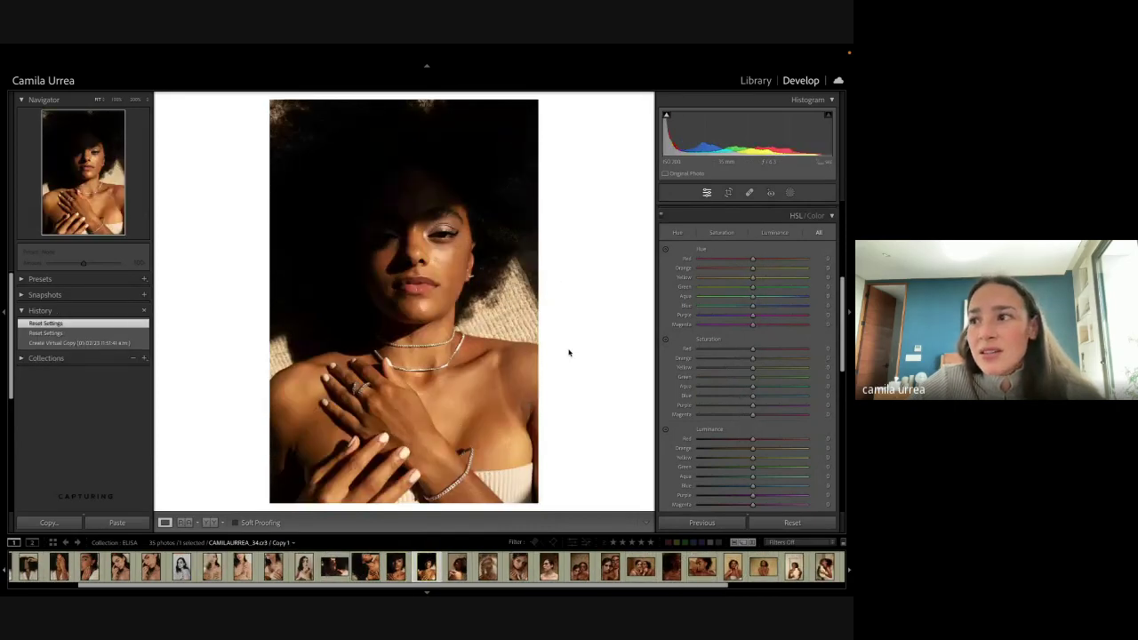
key(Left)
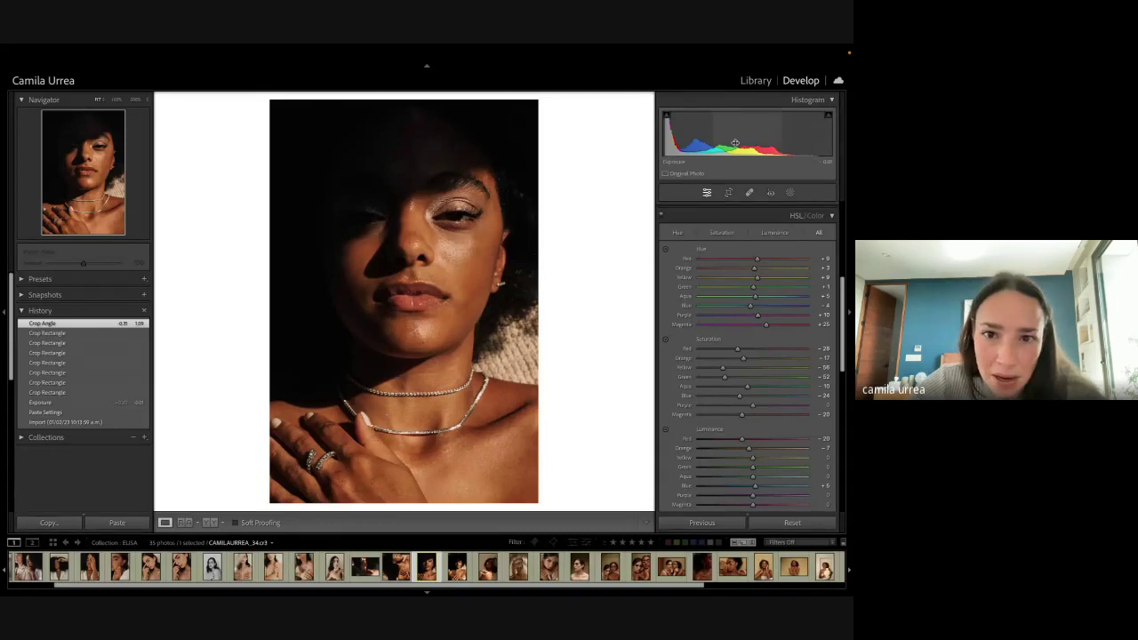
Step: Brighten the edited portrait's exposure slightly and heal a blemish on the lit cheek beside the mouth
drag(743, 119, 749, 119)
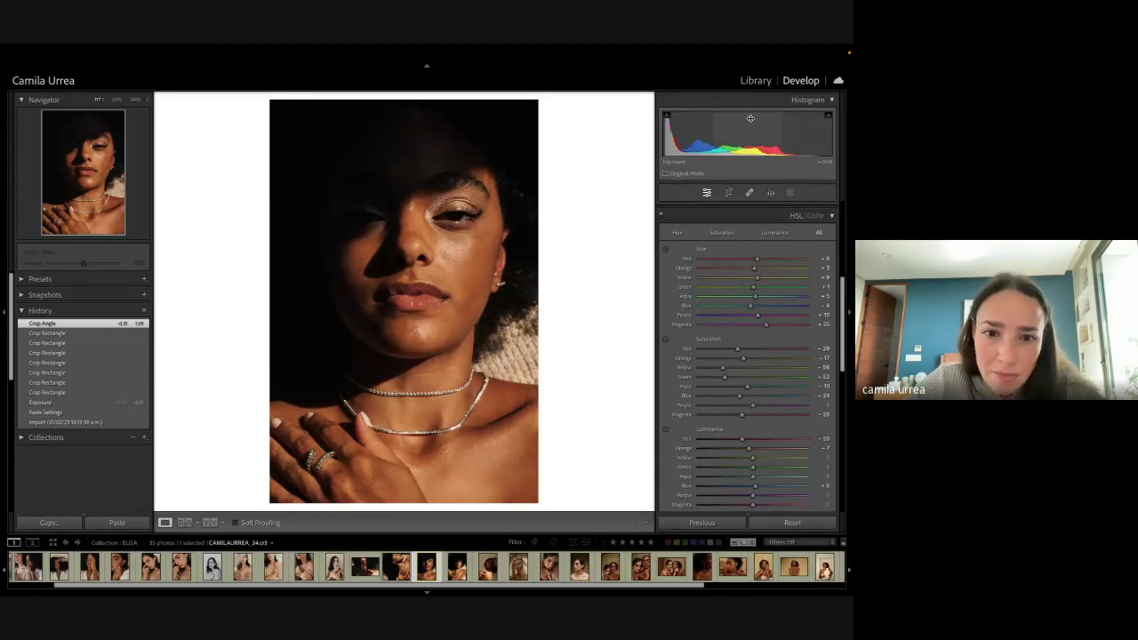
click(449, 270)
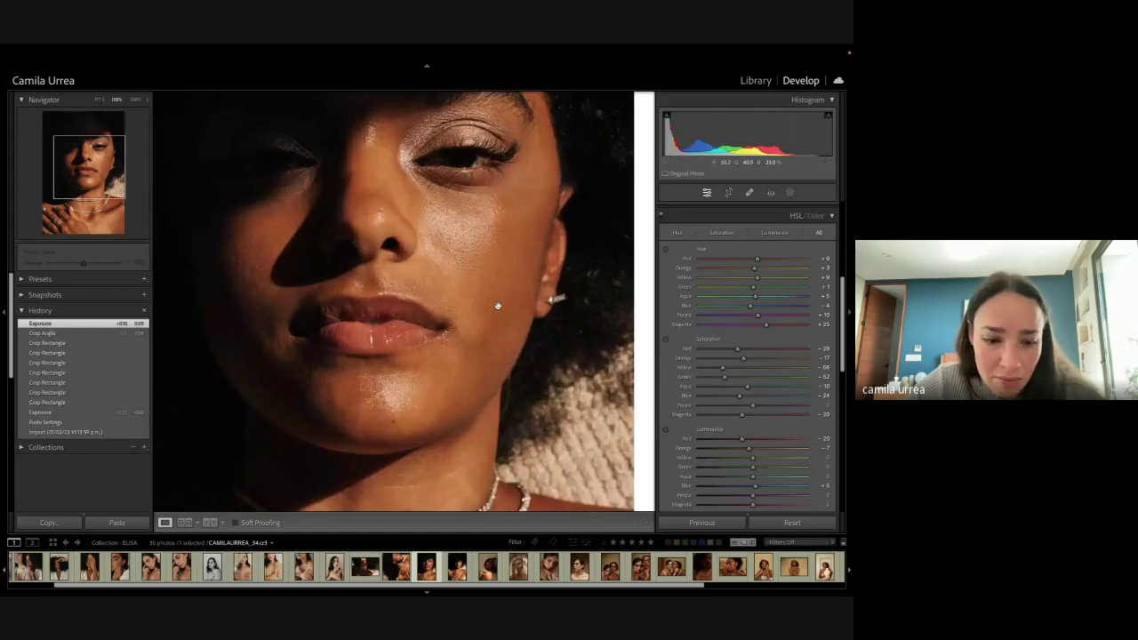
key(q)
click(474, 300)
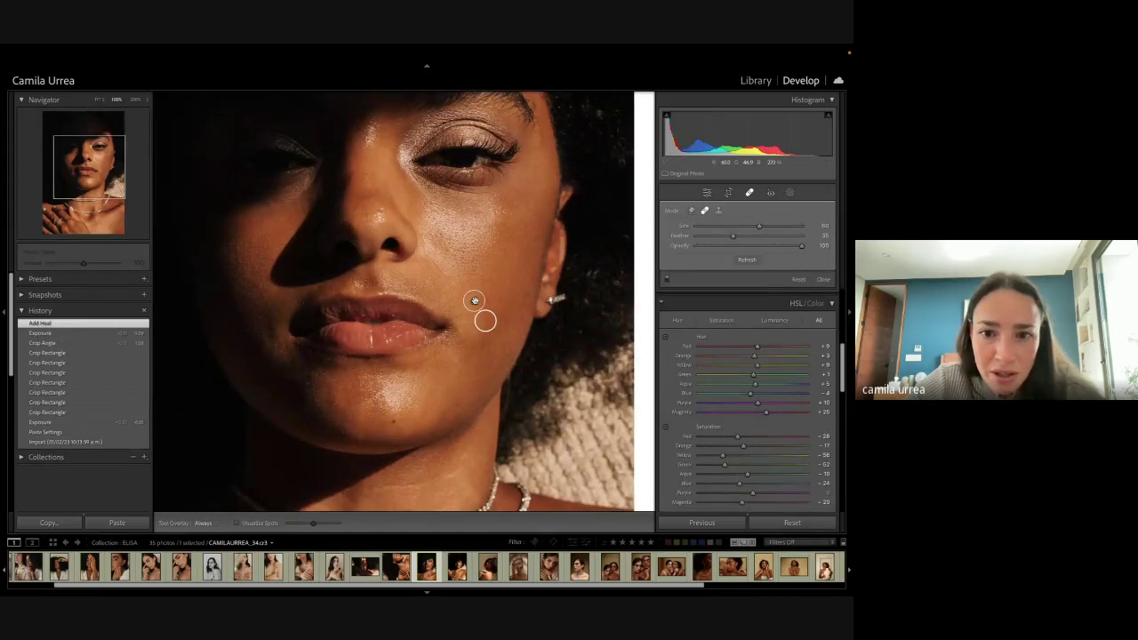
key(q)
click(513, 314)
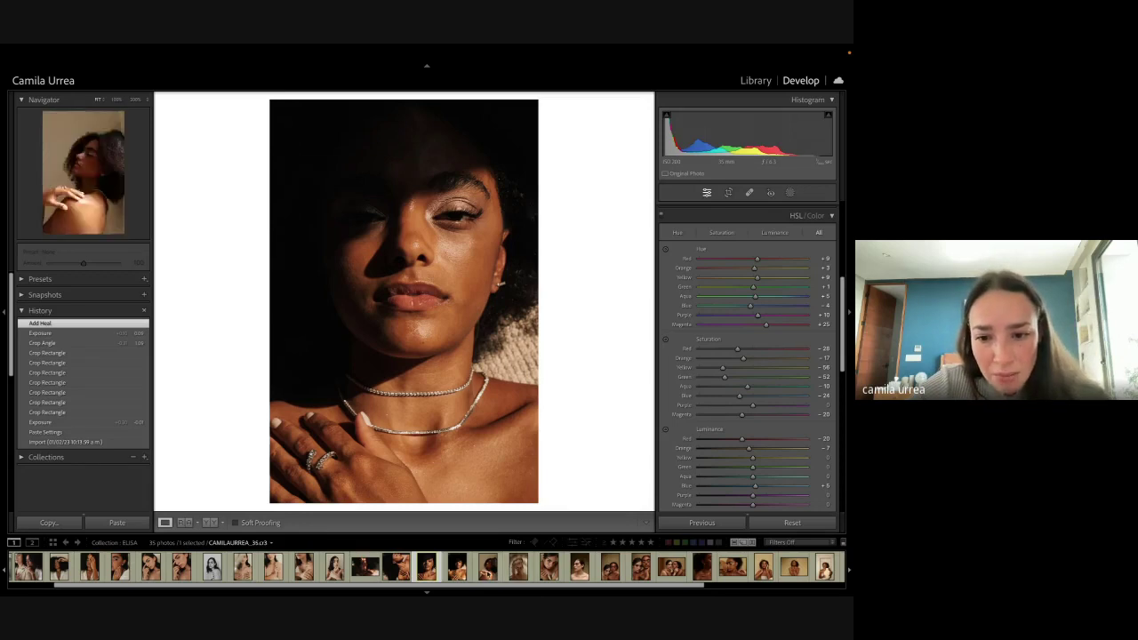
Step: Open the photo of the two women, apply the CAM LIGHT 1 - NO GRAIN preset and set the exposure to +0.19
scroll(620, 567, right, 1)
click(604, 569)
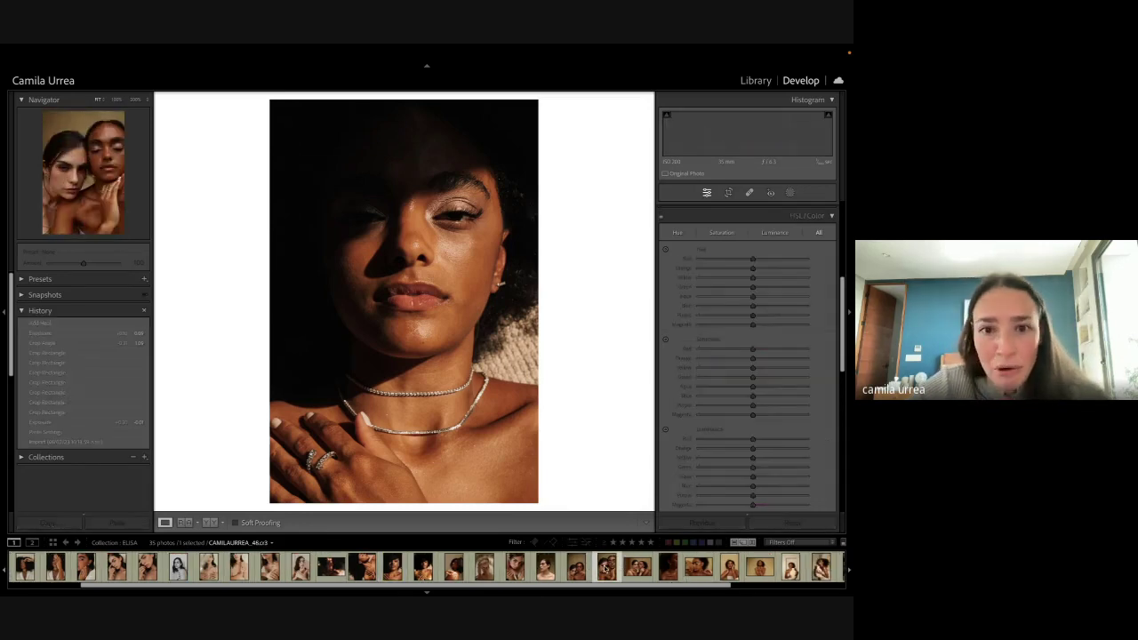
click(21, 279)
scroll(83, 385, down, 2)
scroll(83, 385, down, 1)
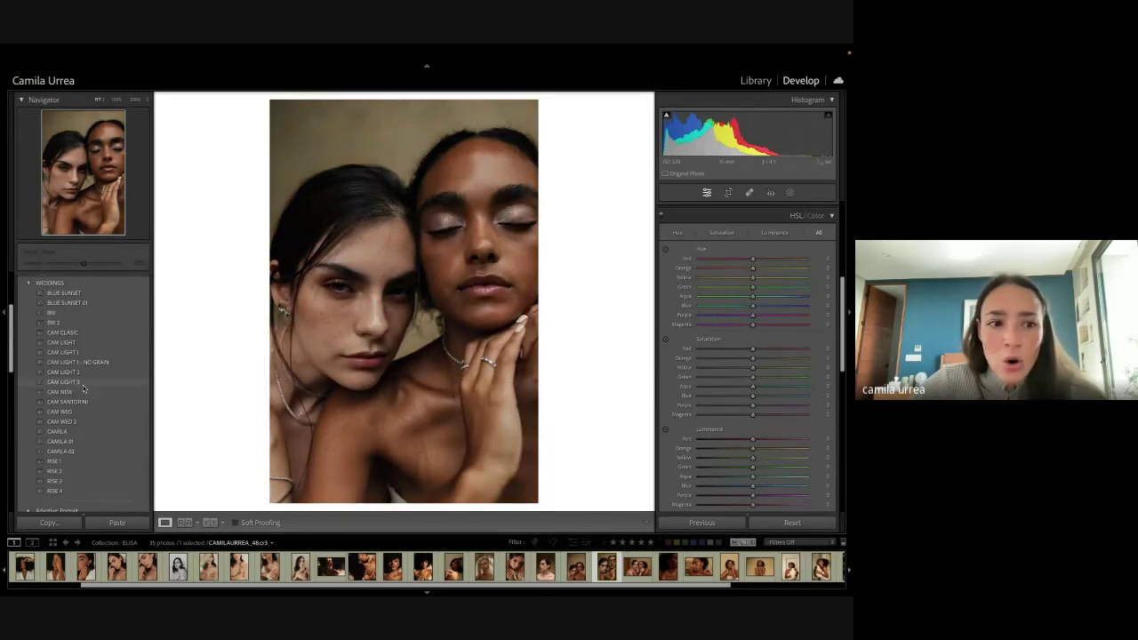
click(76, 362)
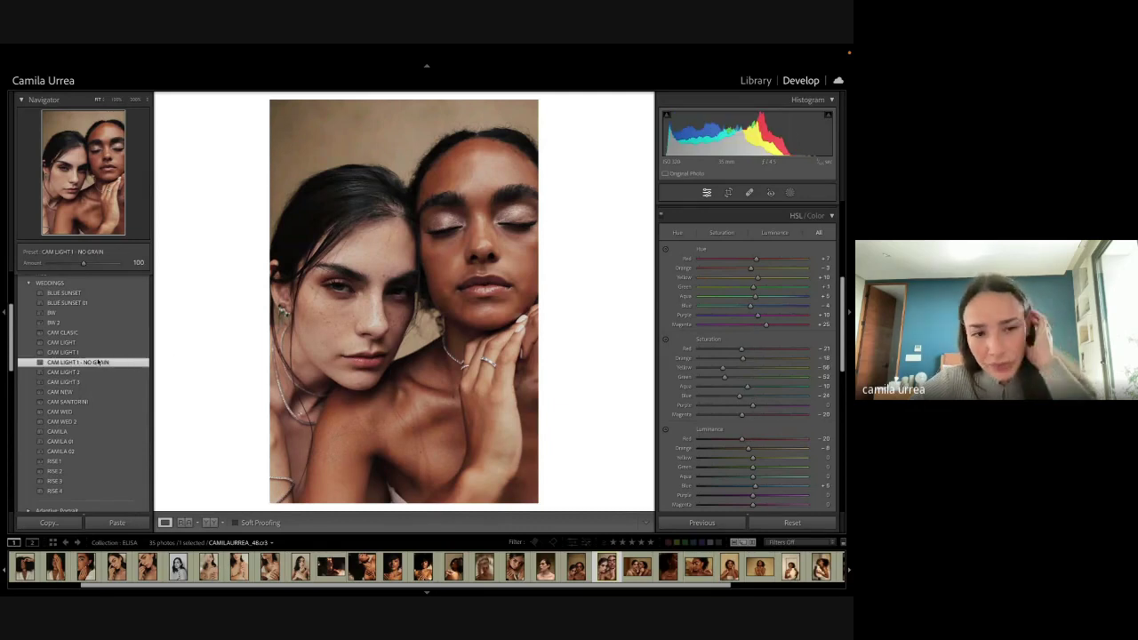
drag(754, 137, 753, 137)
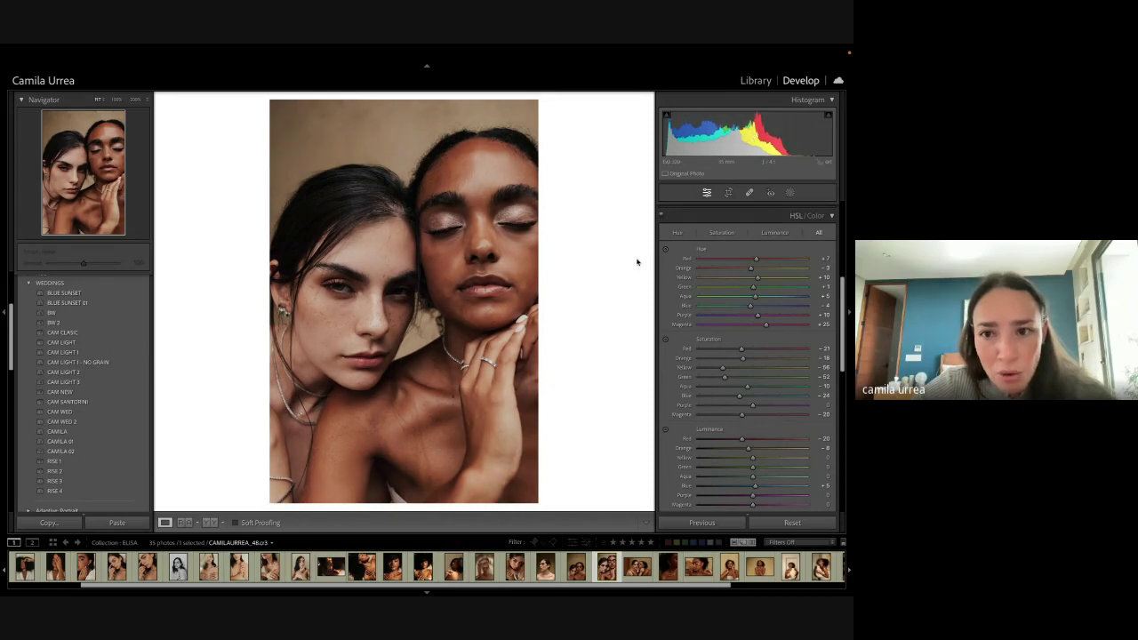
Step: Try rotating the two-woman photo slightly and cropping it closer around both faces
key(r)
drag(574, 248, 577, 255)
key(Return)
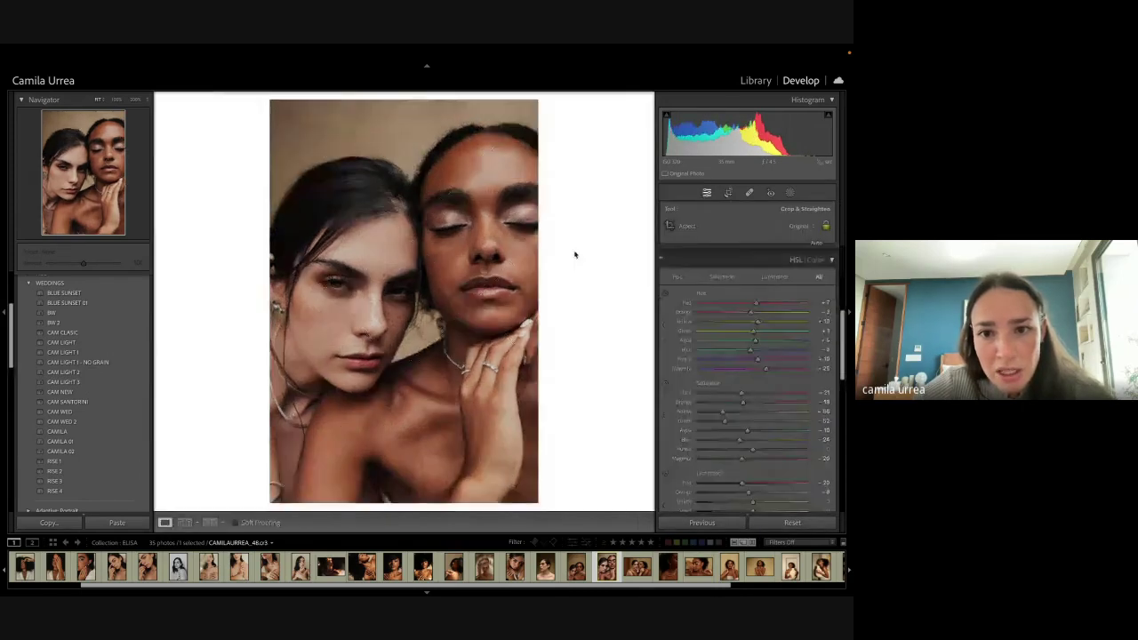
key(r)
drag(275, 245, 290, 245)
key(r)
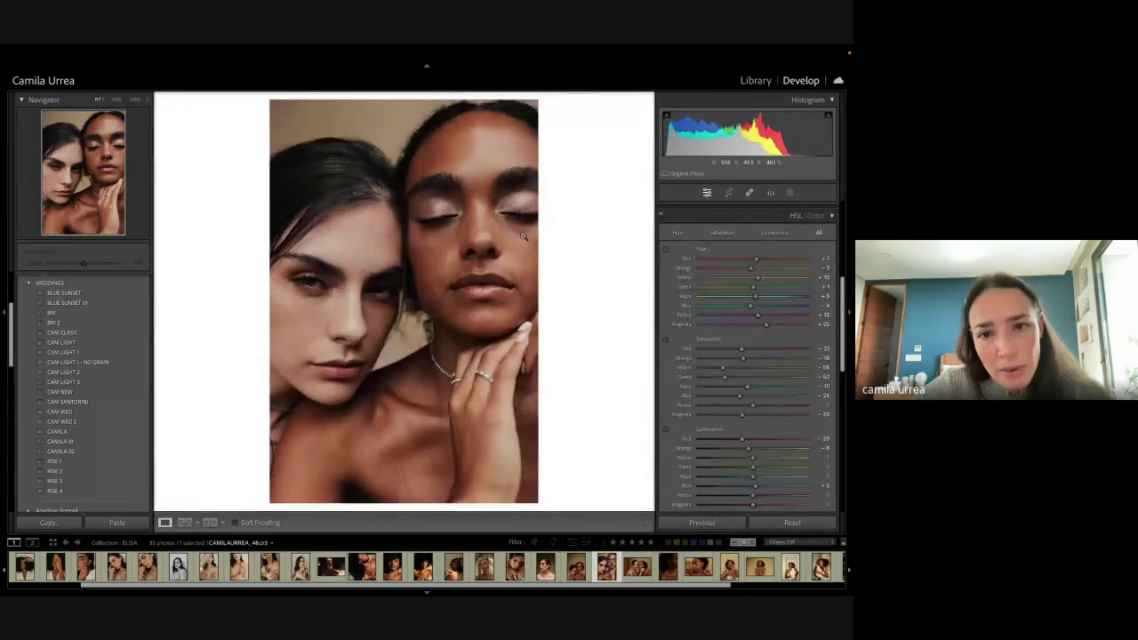
Step: Try repositioning the tight crop to show more background above the heads, and adjust its rotation
key(r)
drag(505, 197, 504, 213)
key(r)
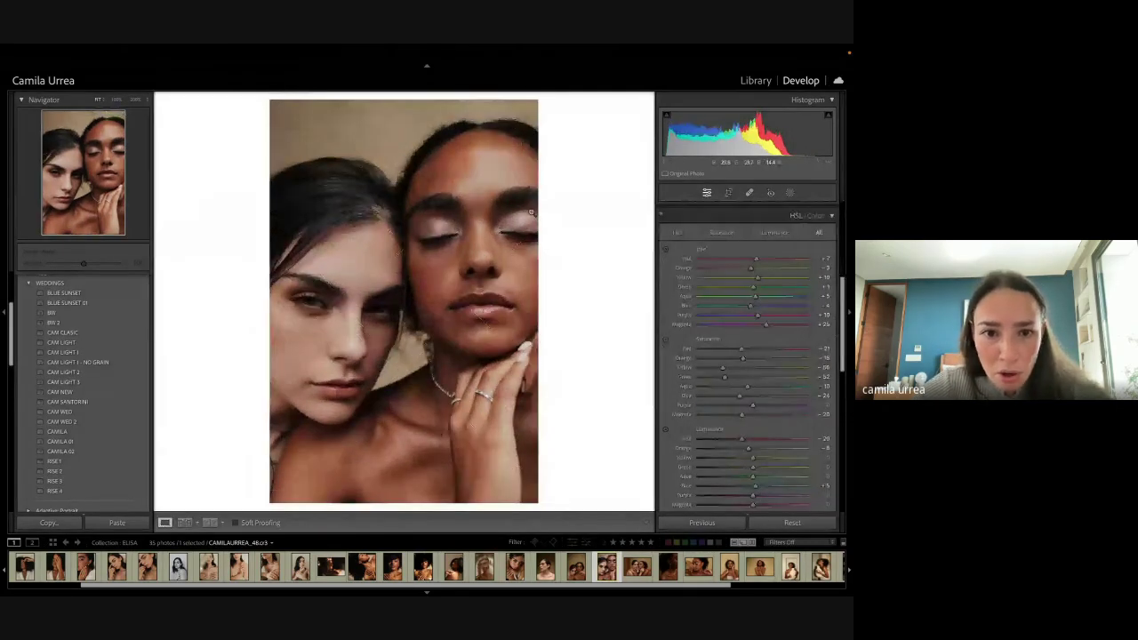
key(r)
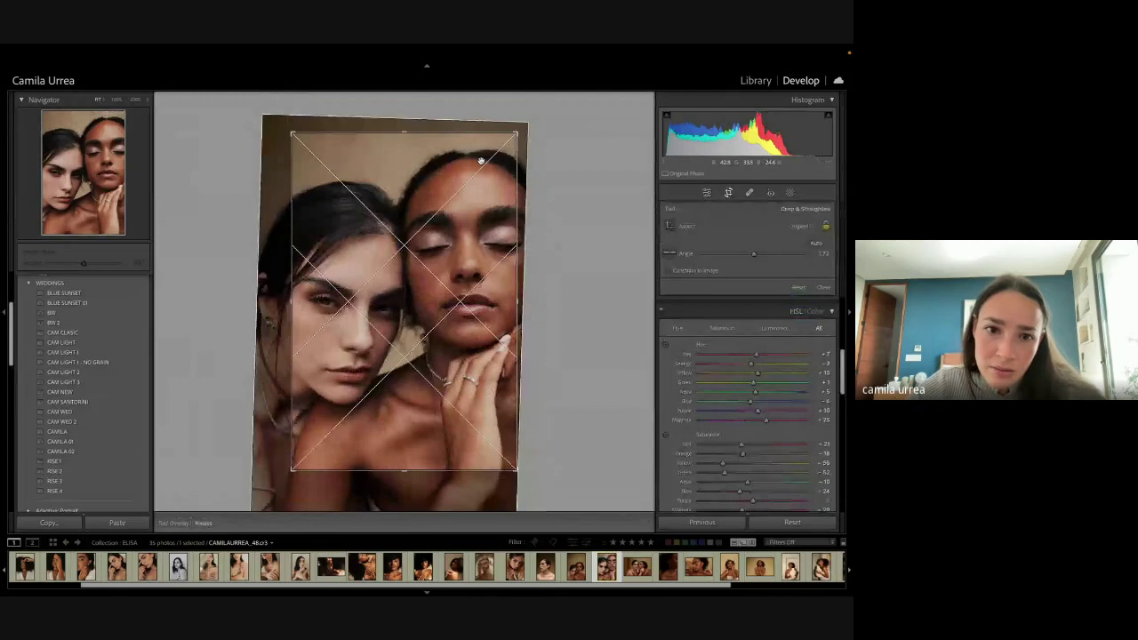
drag(551, 267, 550, 279)
key(r)
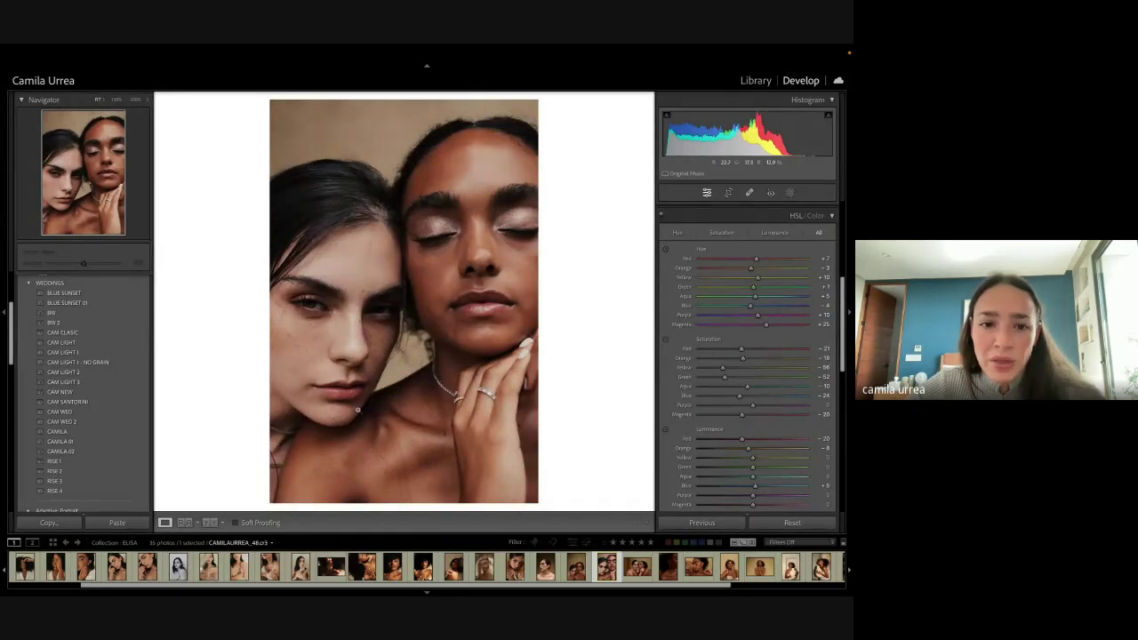
Step: Widen the crop of the two-woman photo back to nearly the full frame and set its angle to 0.24
key(r)
mouse_move(453, 324)
mouse_down()
mouse_move(455, 294)
mouse_move(457, 305)
mouse_up()
drag(528, 293, 562, 281)
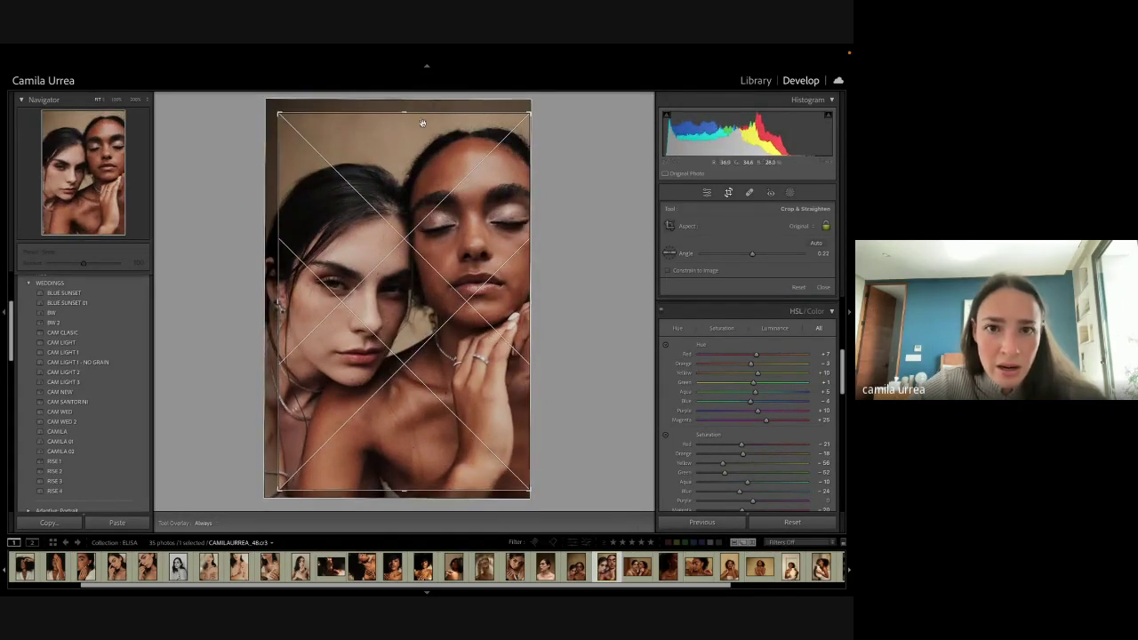
drag(403, 116, 416, 181)
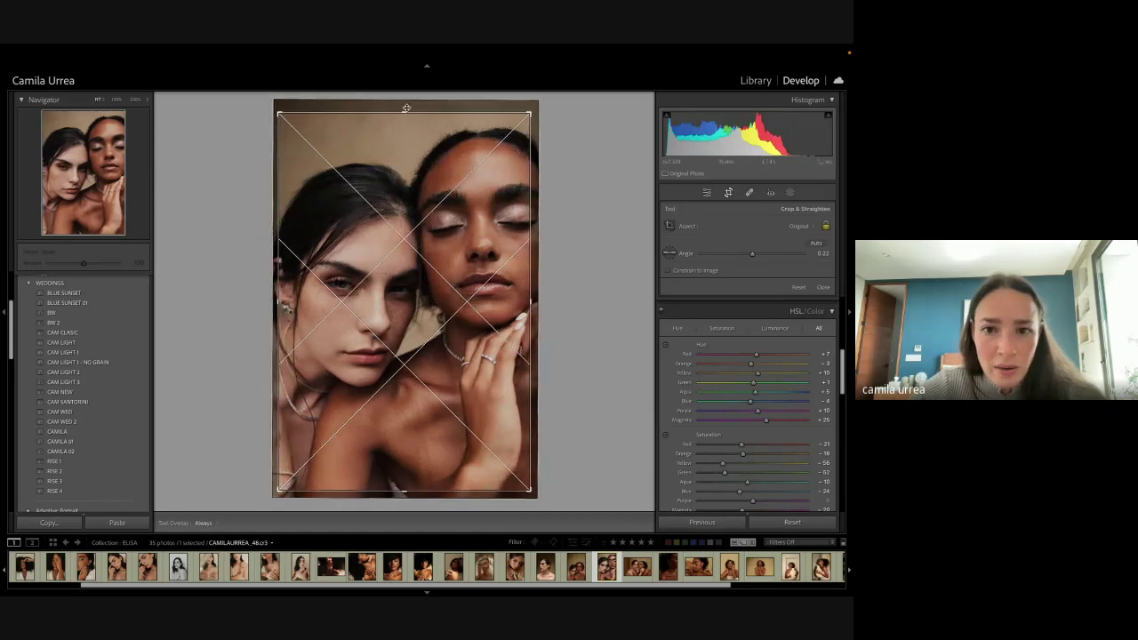
key(Return)
key(r)
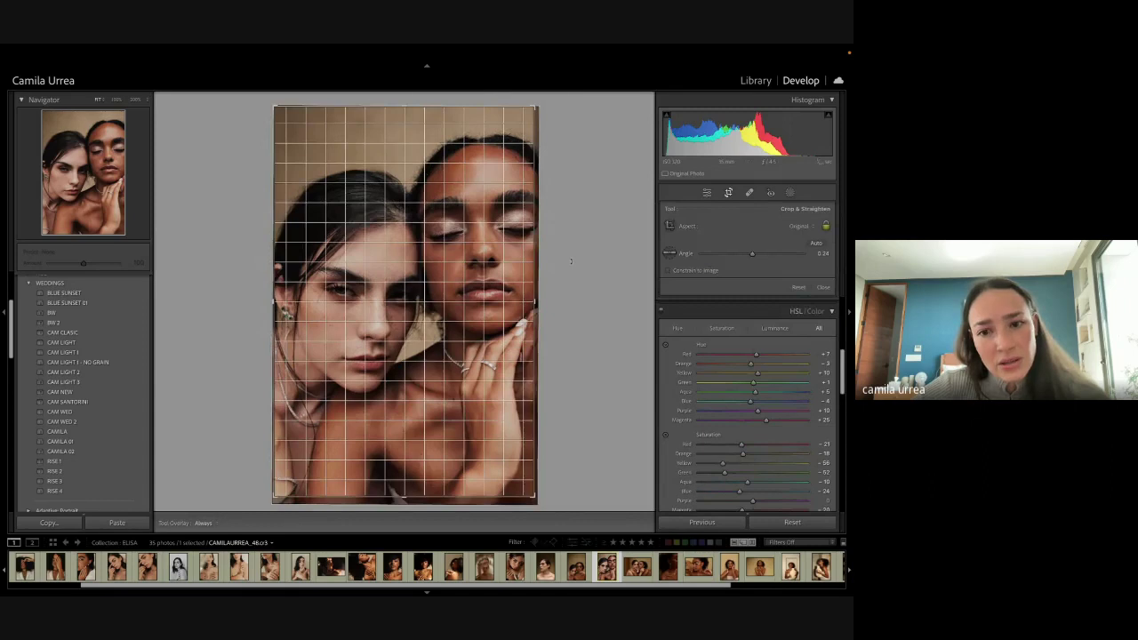
key(Return)
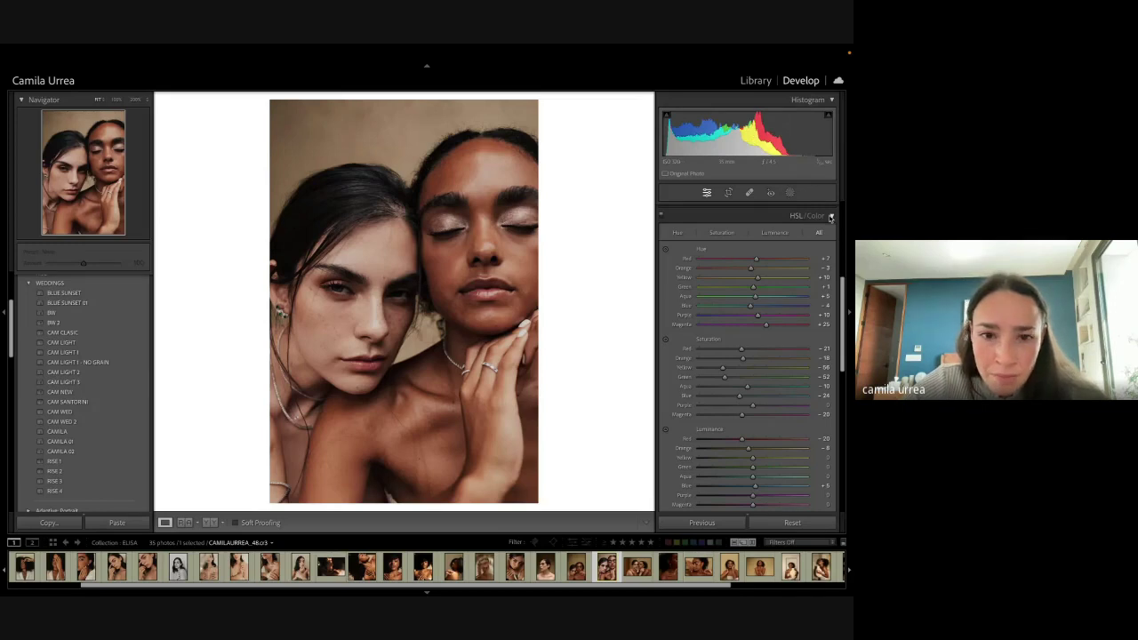
Step: Compare the two women's skin tones before and after the edits
key(backslash)
key(backslash)
key(backslash)
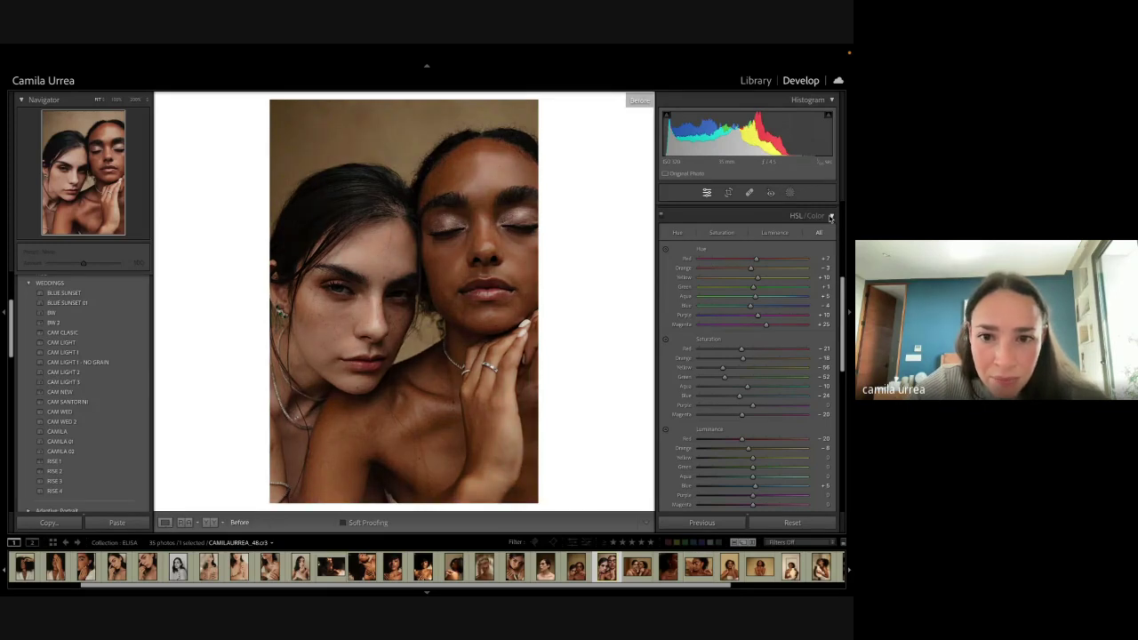
key(backslash)
key(backslash)
key(backslash)
key(backslash)
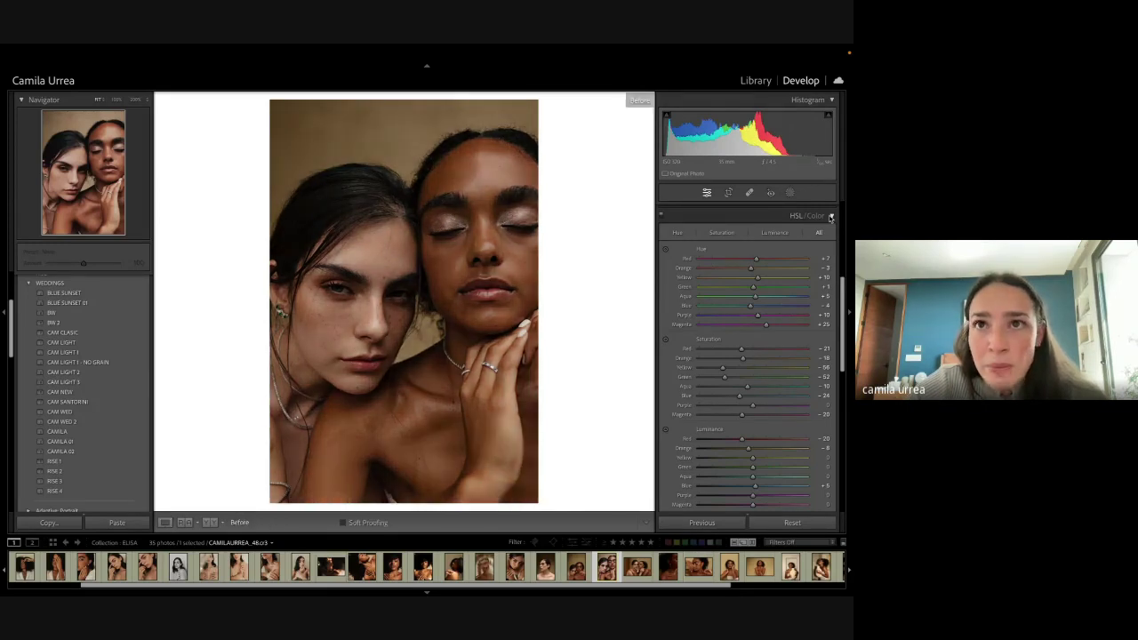
key(backslash)
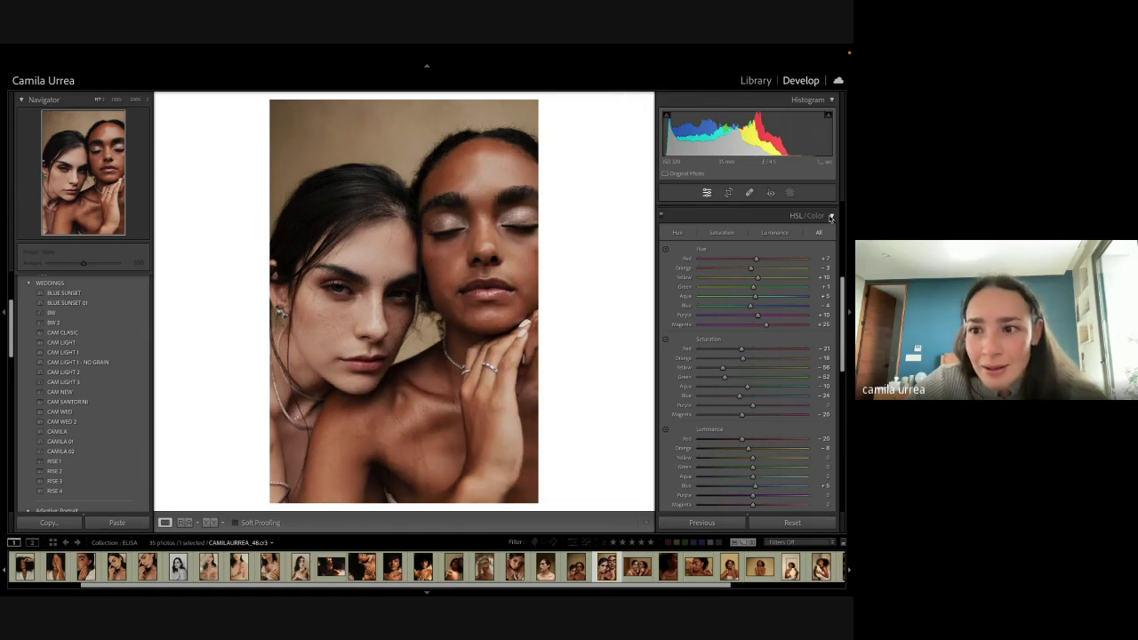
Step: Recheck the before and after versions, and set the Tint to +1 and the Highlights to −44
click(831, 217)
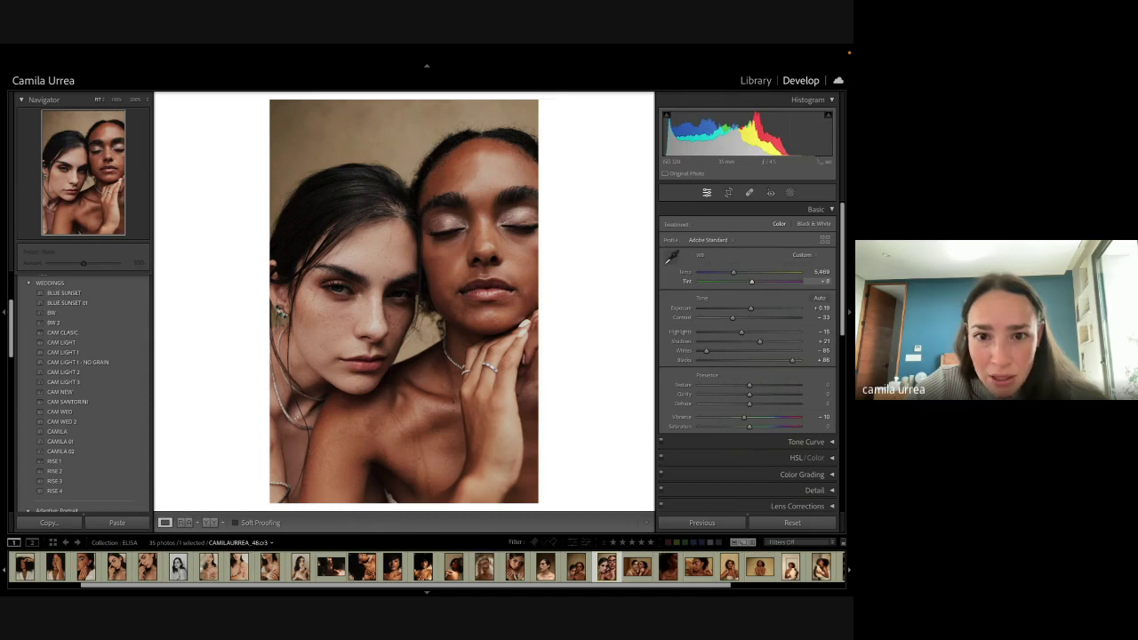
key(backslash)
key(backslash)
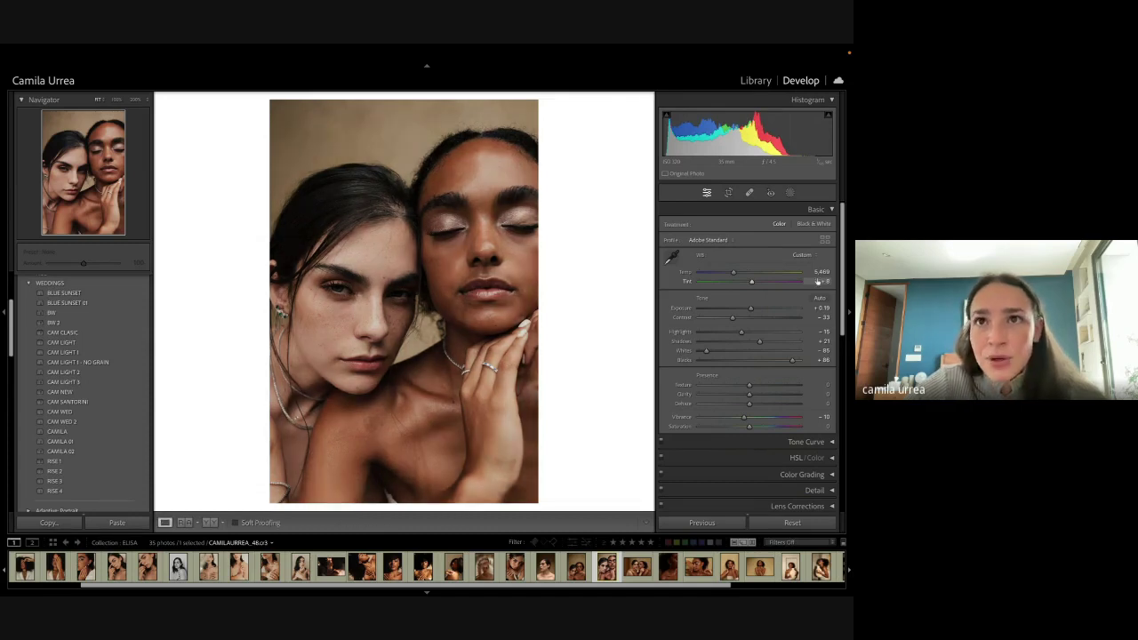
key(backslash)
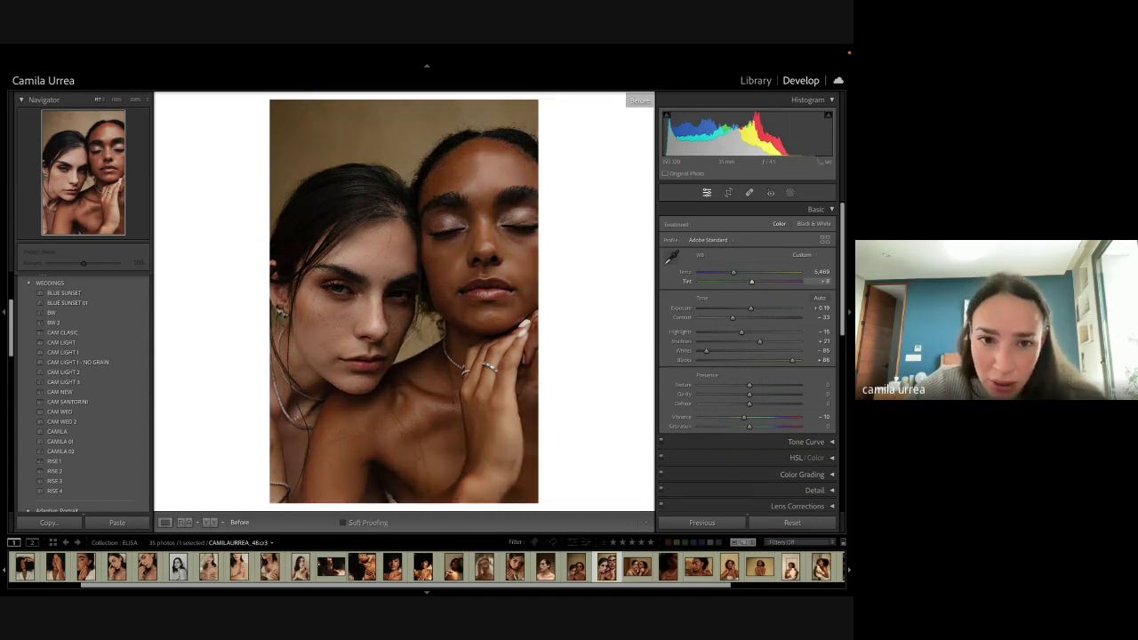
key(backslash)
drag(757, 334, 728, 333)
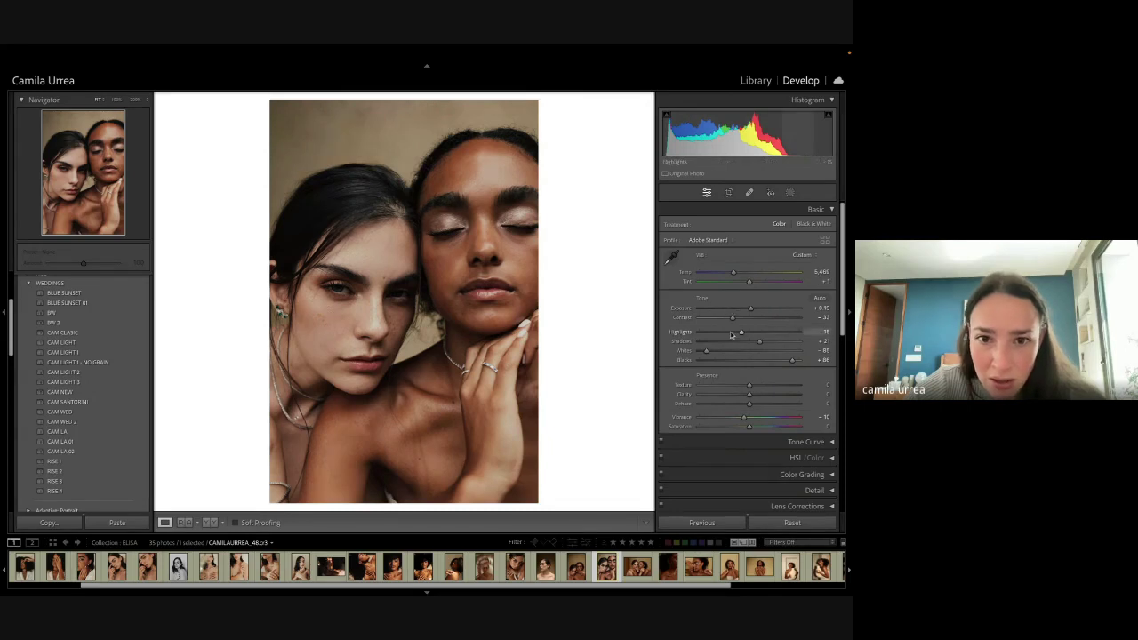
scroll(725, 404, down, 1)
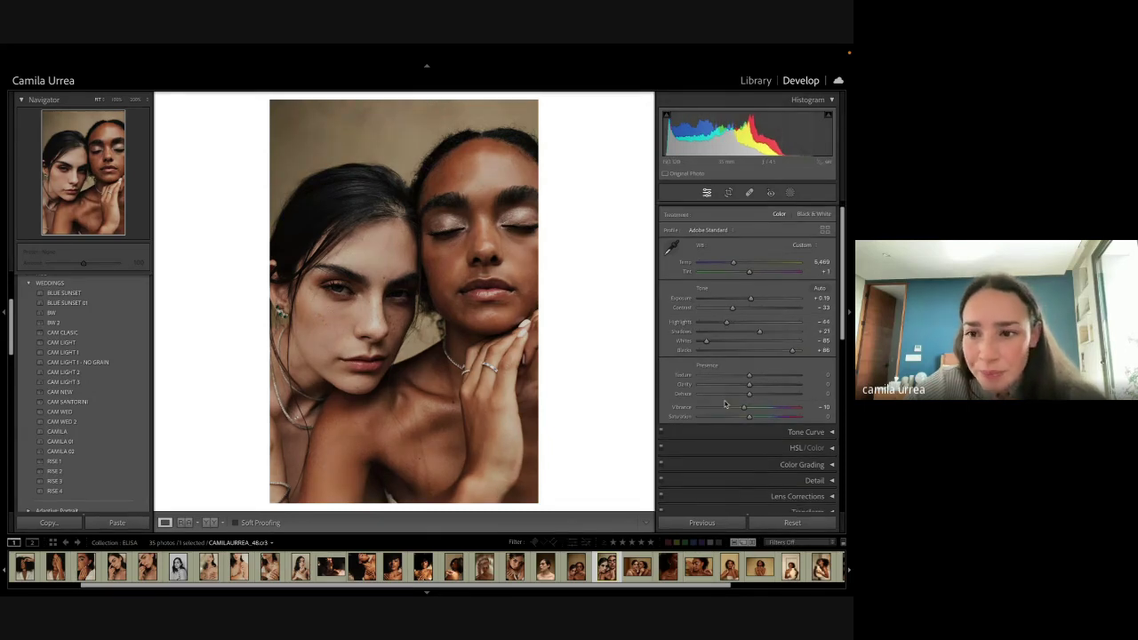
Step: In the HSL adjustments, sample the women's skin to set the Orange hue to −6 and the Orange saturation to −21
scroll(725, 404, down, 3)
click(825, 396)
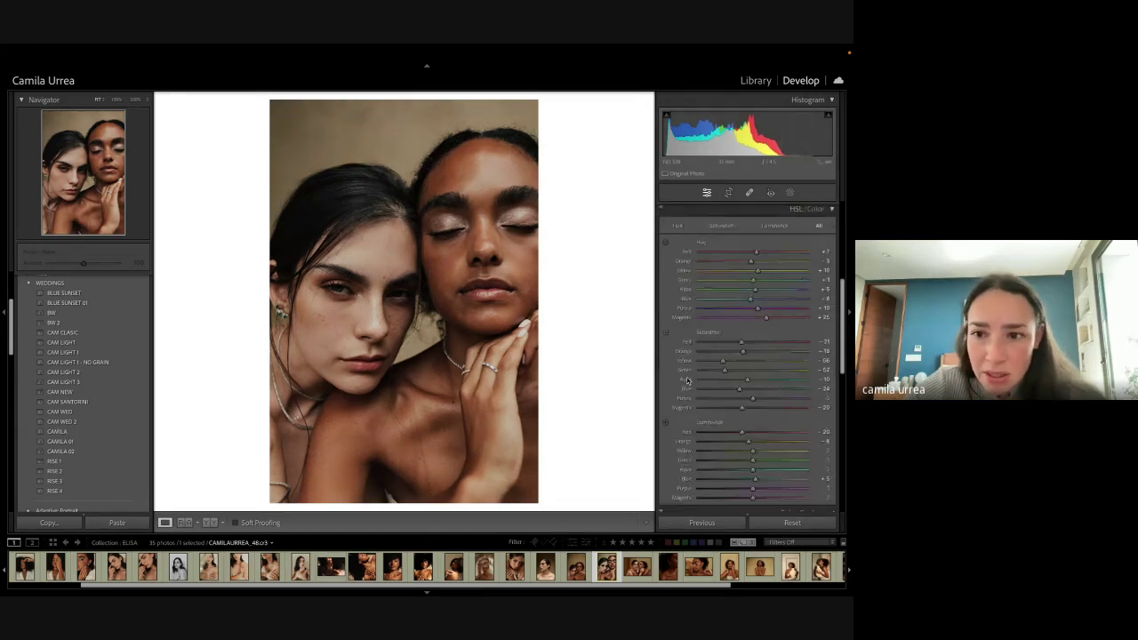
scroll(687, 380, down, 2)
scroll(685, 212, up, 2)
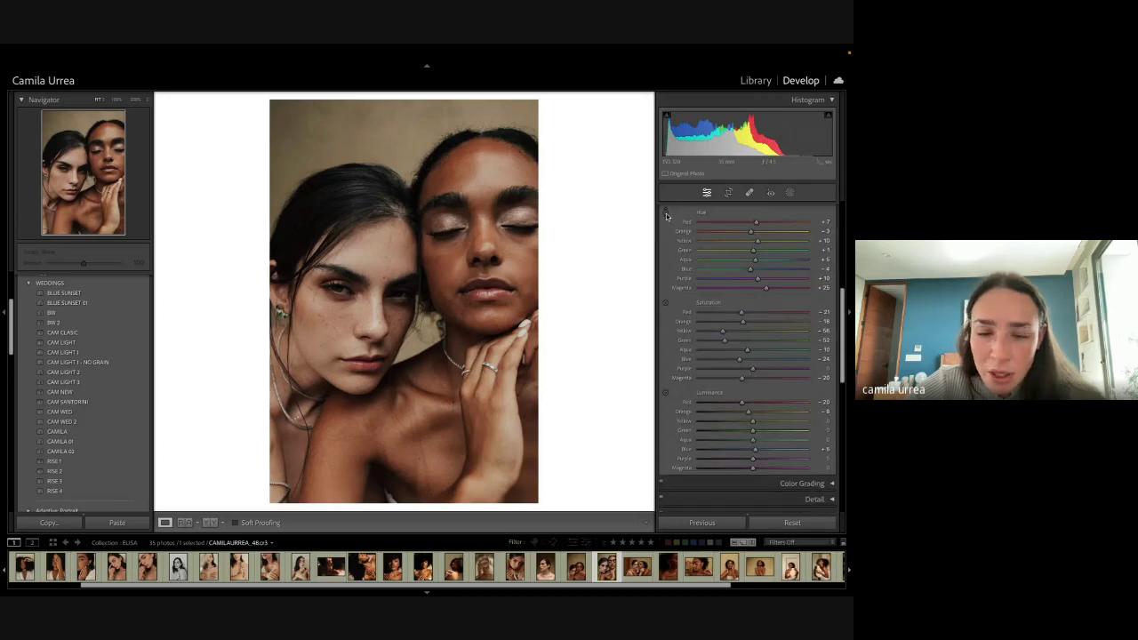
key(Down)
key(Down)
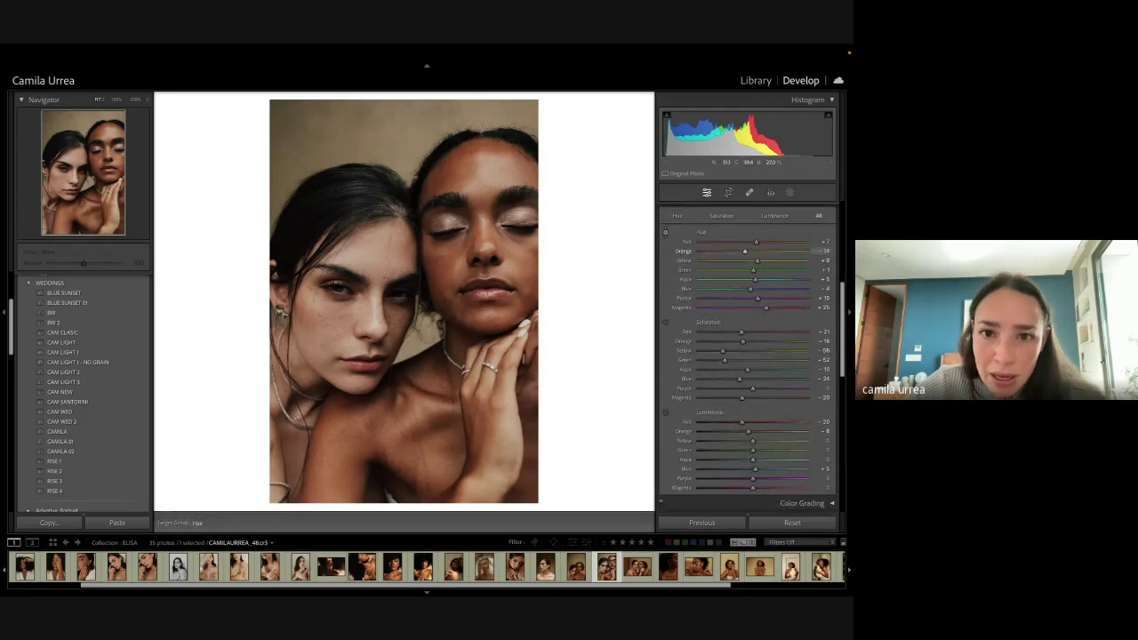
drag(459, 173, 459, 168)
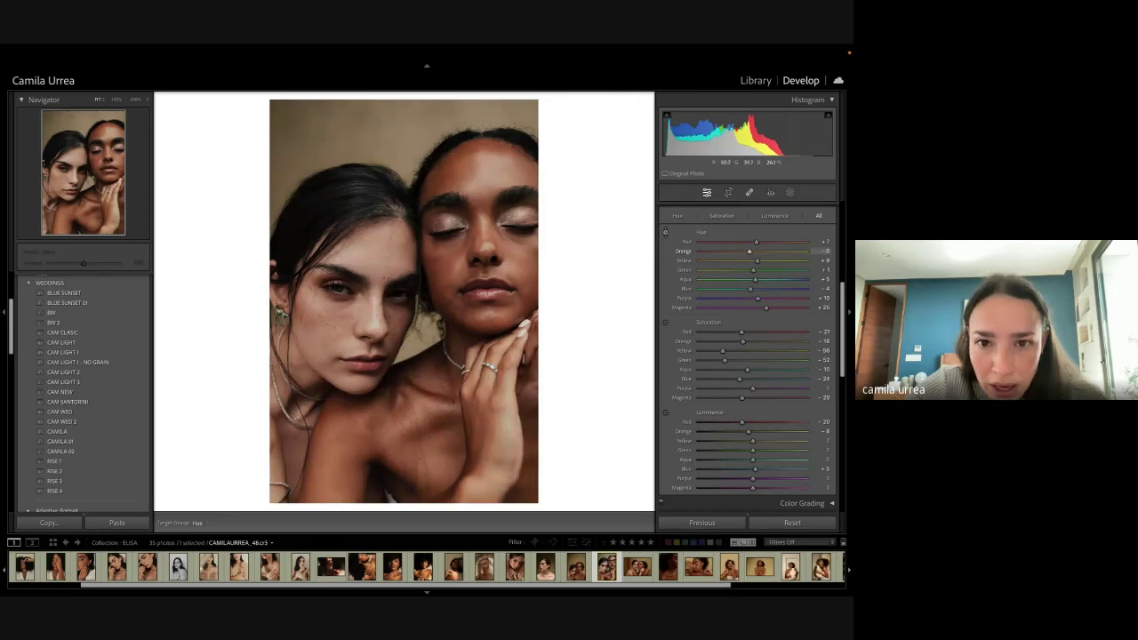
click(664, 322)
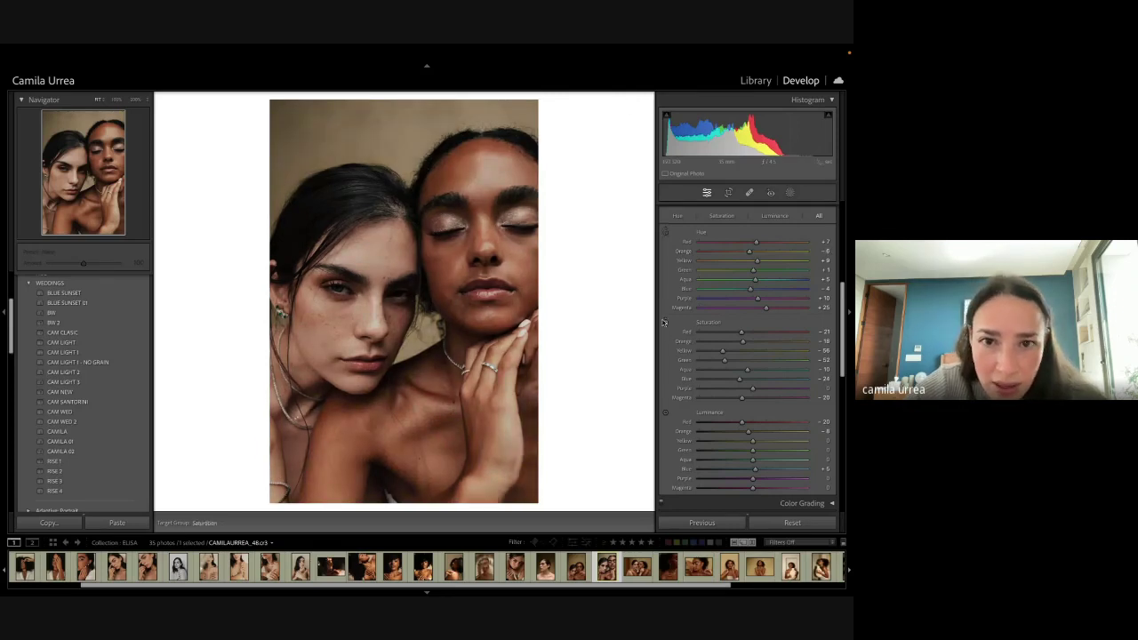
mouse_move(458, 170)
mouse_down()
mouse_move(458, 191)
mouse_move(458, 169)
mouse_up()
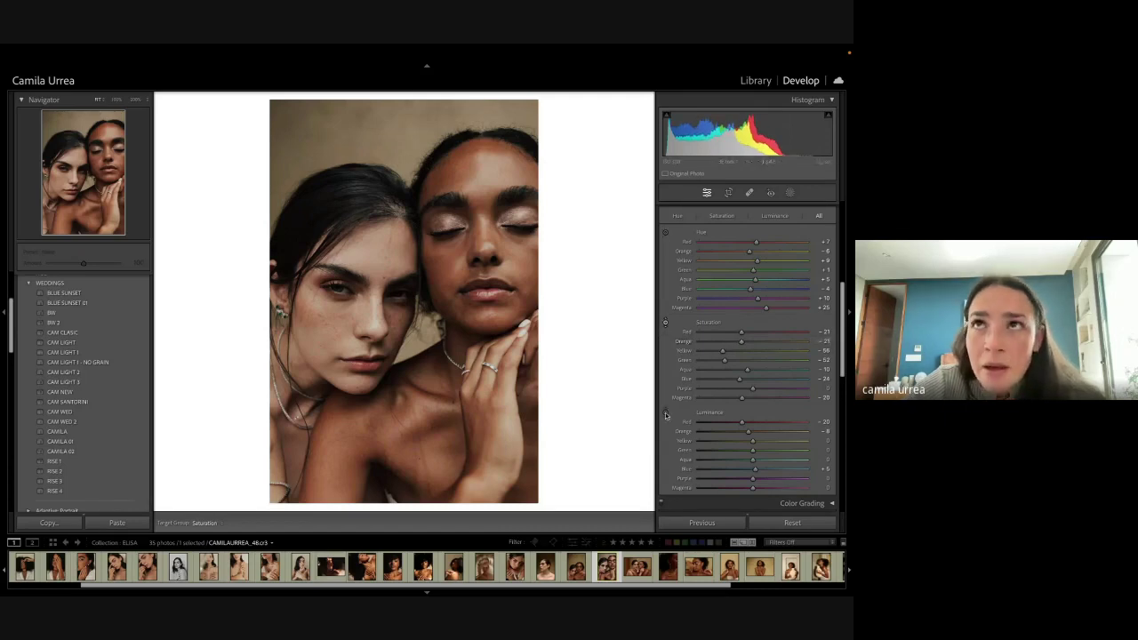
Step: Darken the skin tones by setting the Orange luminance to −18 and the Yellow luminance to −1
key(ctrl+alt+shift+l)
key(Down)
key(Down)
key(Down)
key(Down)
key(Down)
key(Down)
key(Down)
key(Down)
key(Down)
key(Down)
key(Down)
key(Down)
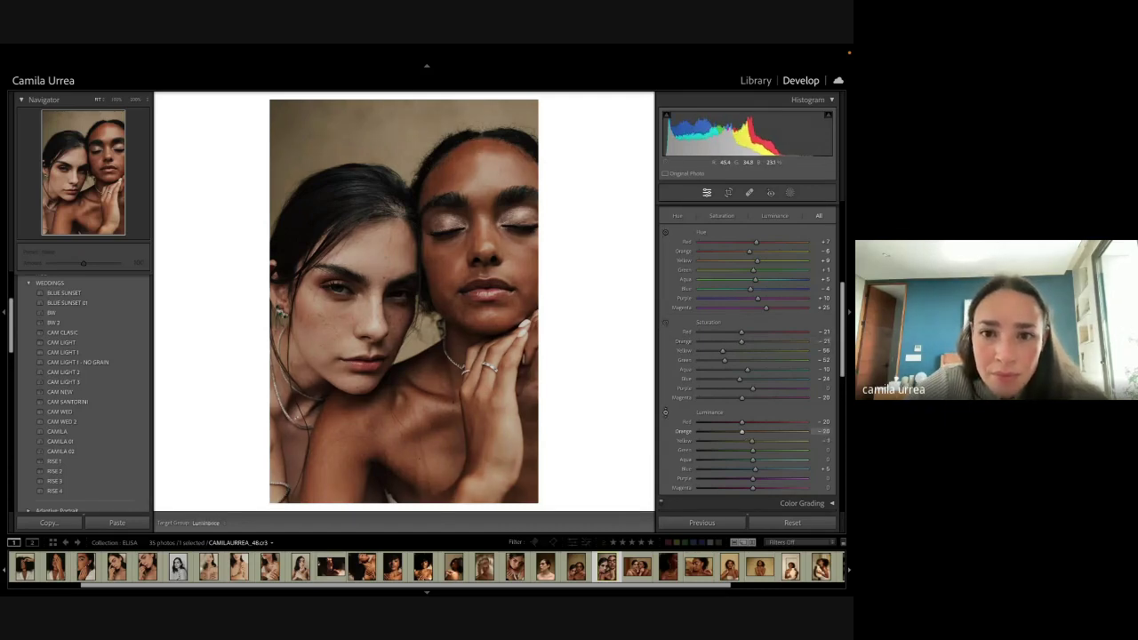
key(Up)
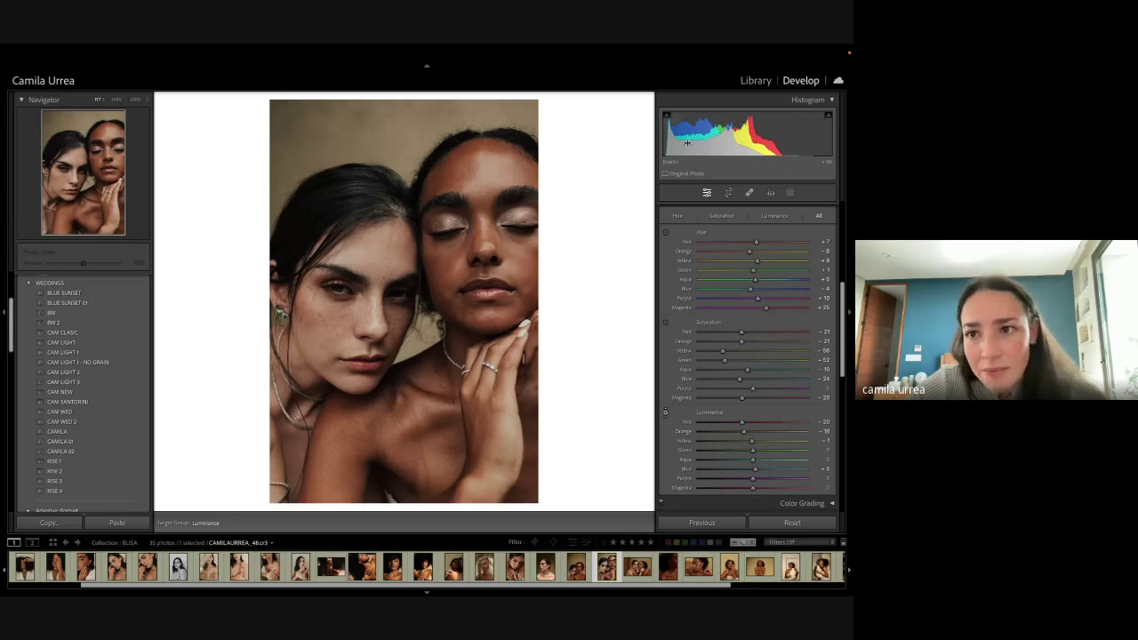
Step: Compare the photo before and after the edits, and set the Orange hue to −5 by sampling the lighter-skinned woman's cheek
key(backslash)
key(backslash)
key(backslash)
key(backslash)
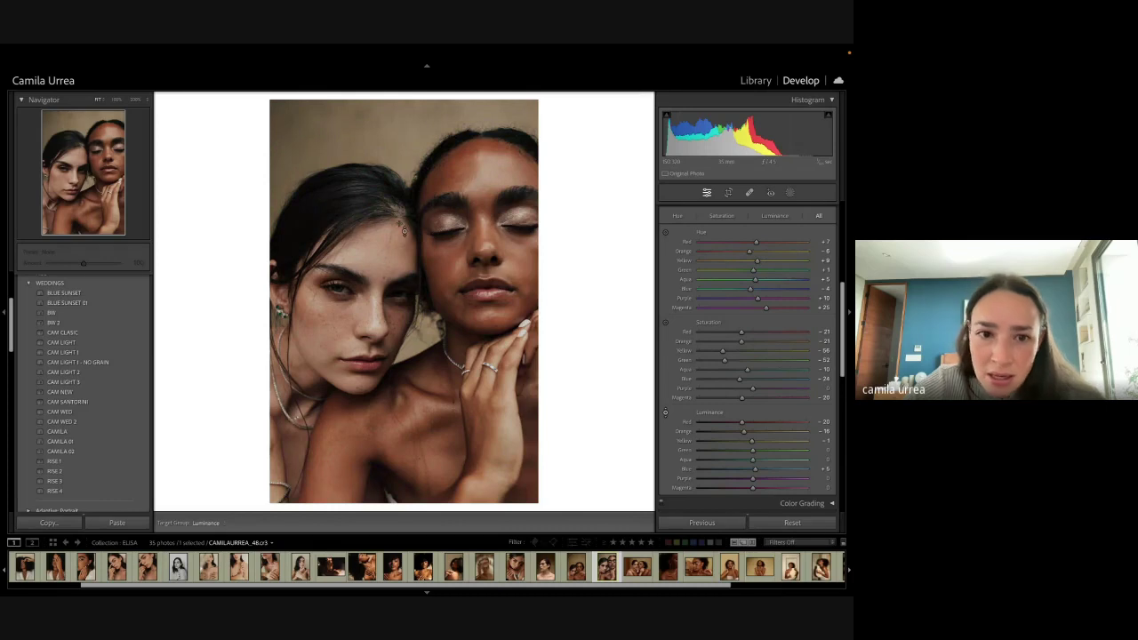
key(backslash)
key(backslash)
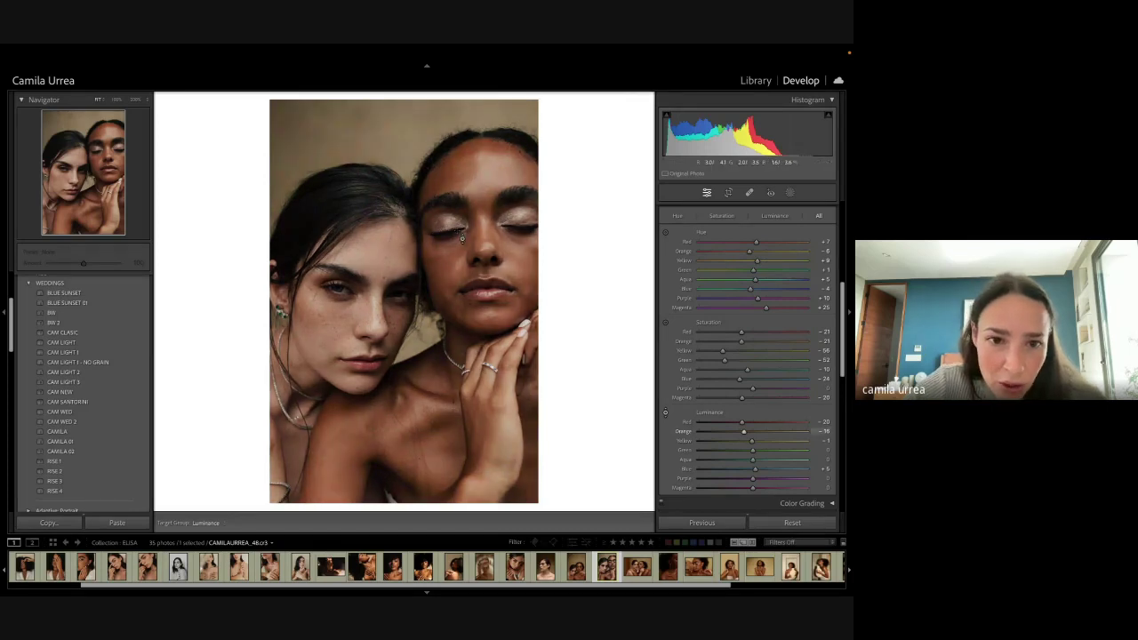
key(backslash)
key(backslash)
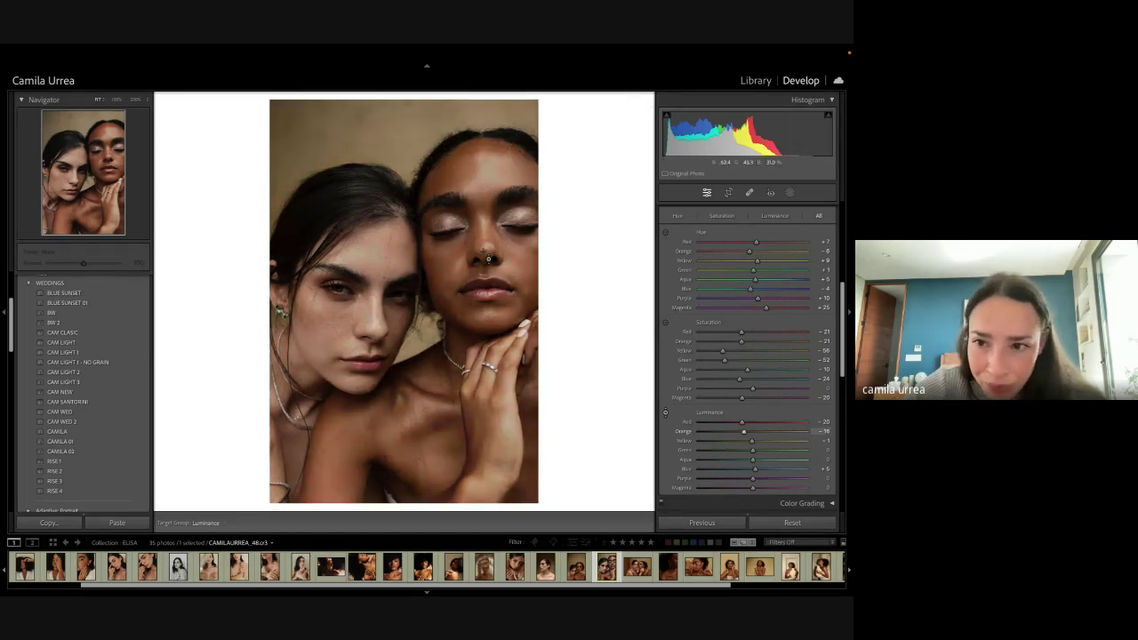
click(665, 232)
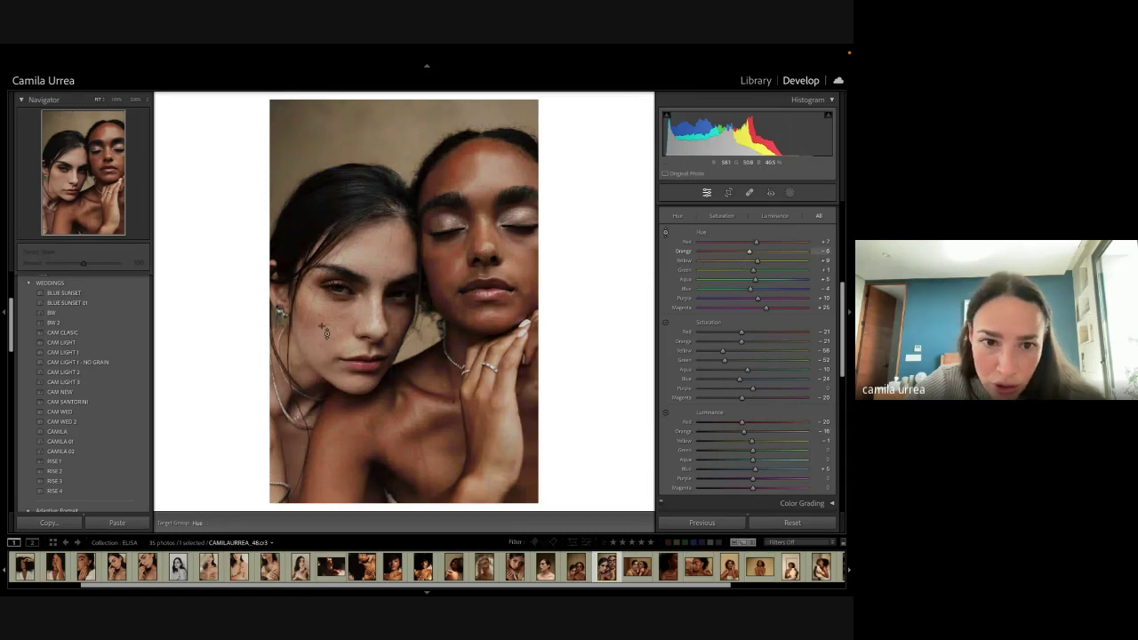
mouse_move(325, 332)
mouse_down()
mouse_move(325, 321)
mouse_move(326, 338)
mouse_up()
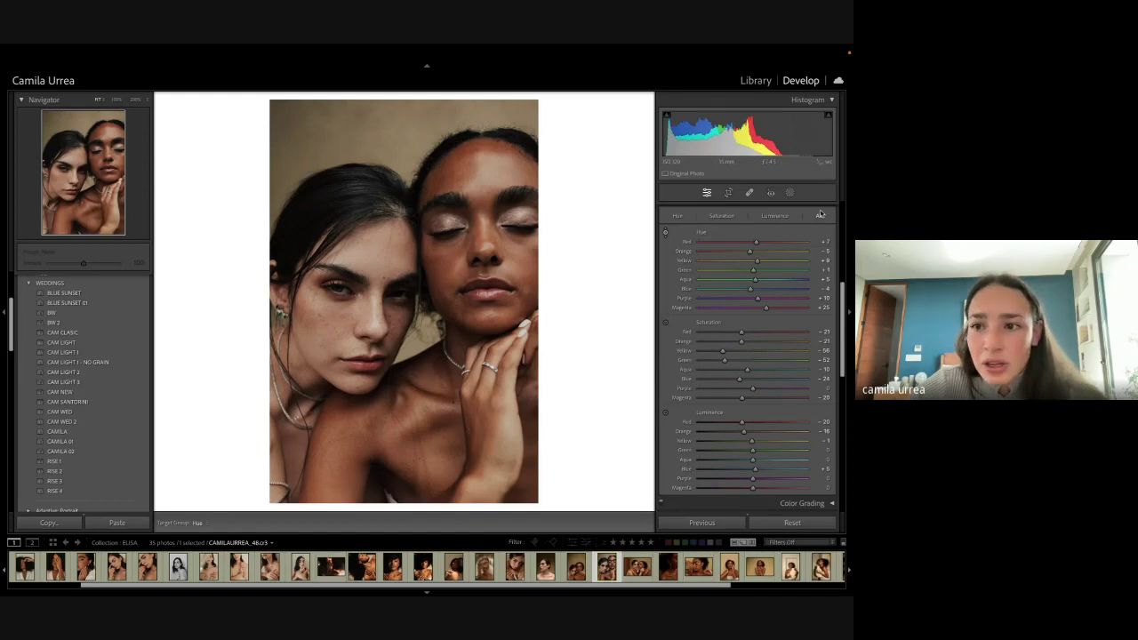
Step: Fine-tune the Highlights color in Color Grading, and review the photo at full-screen size
scroll(823, 216, up, 2)
click(830, 235)
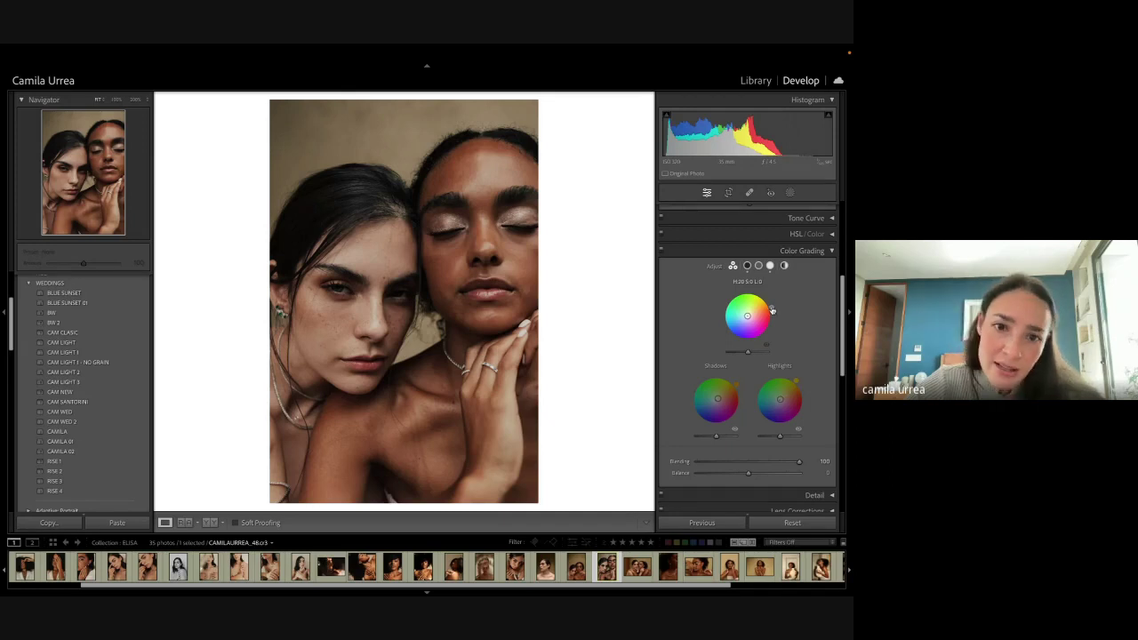
drag(796, 381, 796, 382)
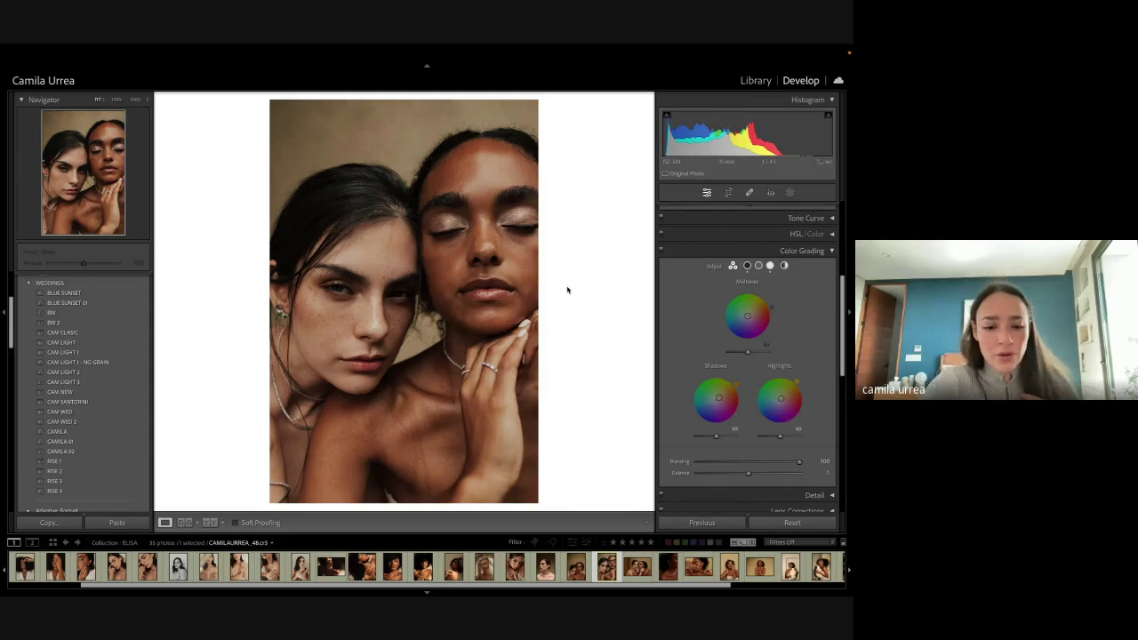
key(f)
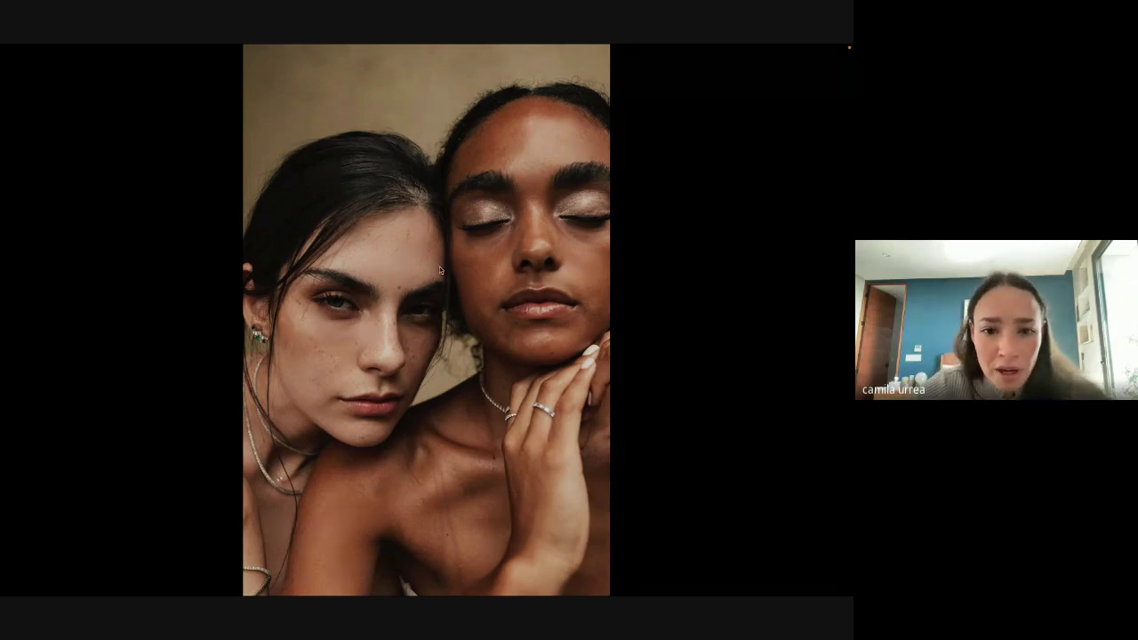
key(f)
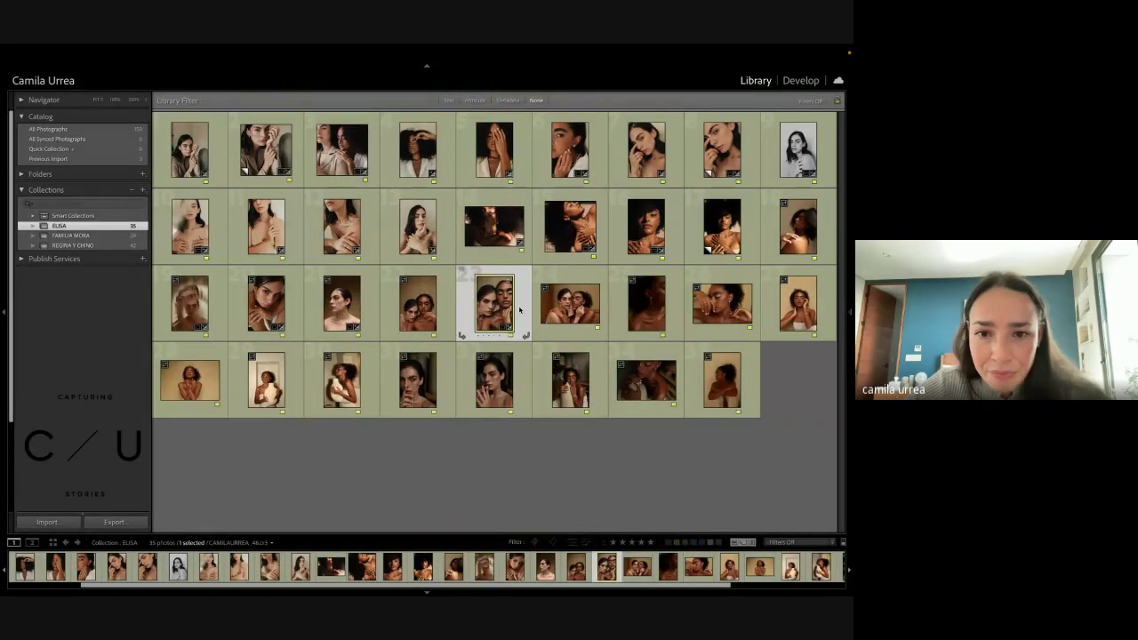
Step: Copy the photo's develop settings without crop, healing and masking, and paste them onto the next photo of the two women
key(d)
key(ctrl+shift+c)
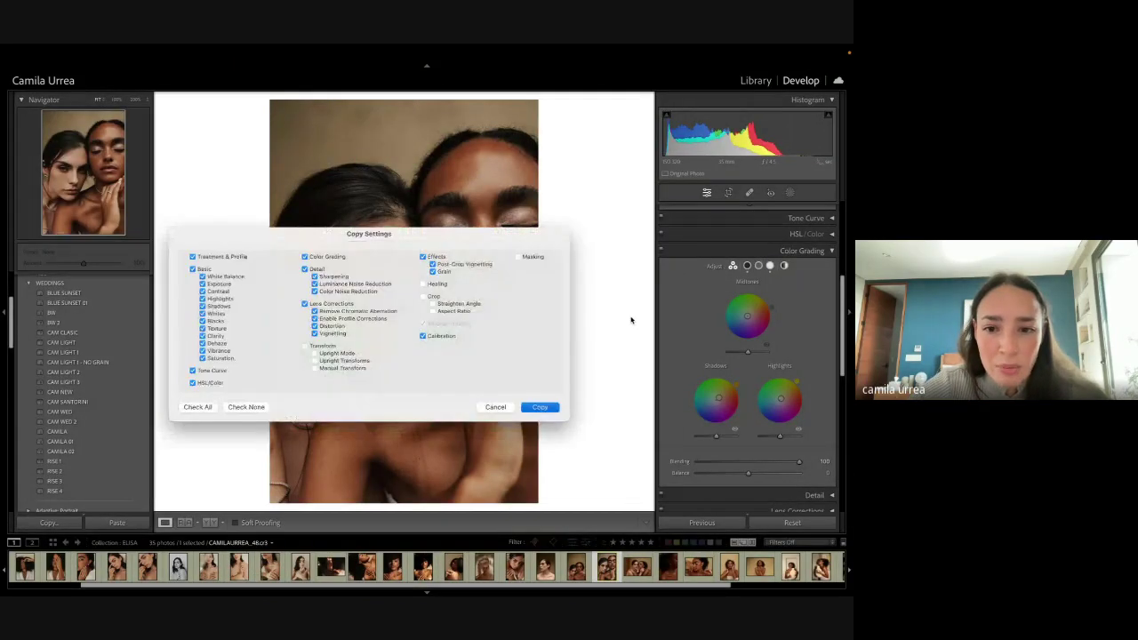
key(Return)
key(Right)
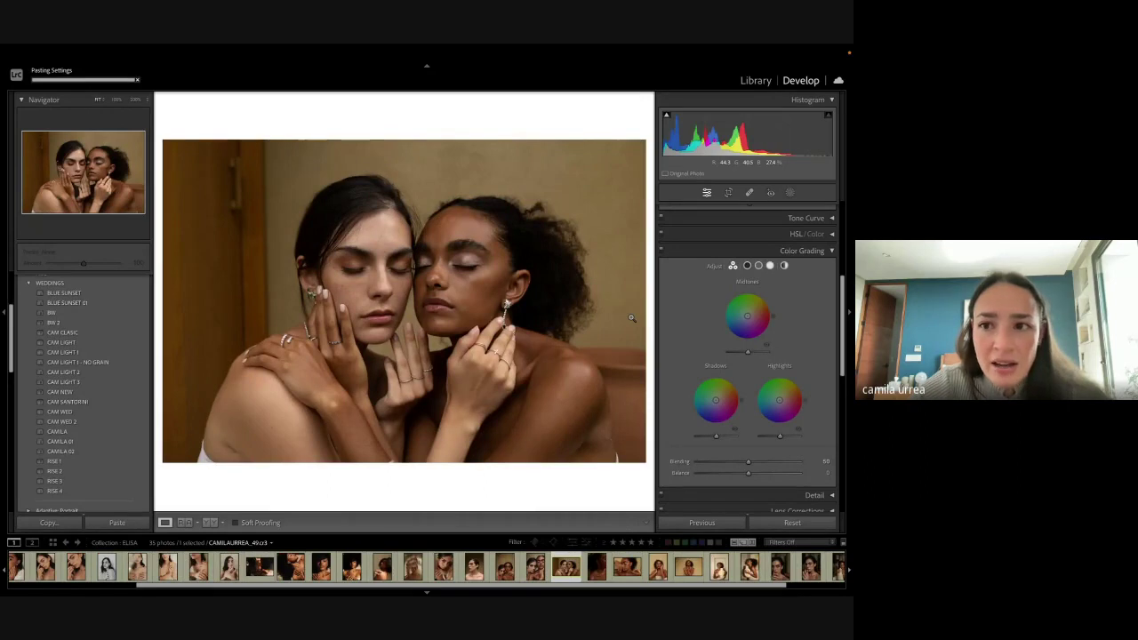
Step: Crop the horizontal photo of the two women to a tight 1 x 1 square around their faces and hands
click(729, 192)
click(805, 226)
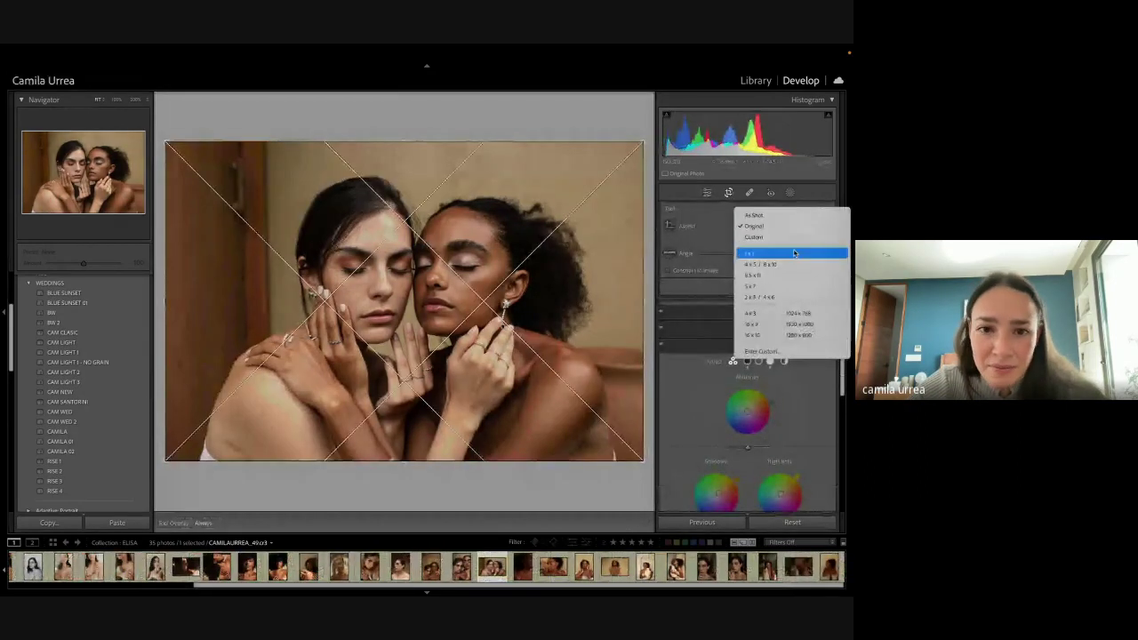
click(792, 253)
drag(474, 141, 465, 229)
key(Return)
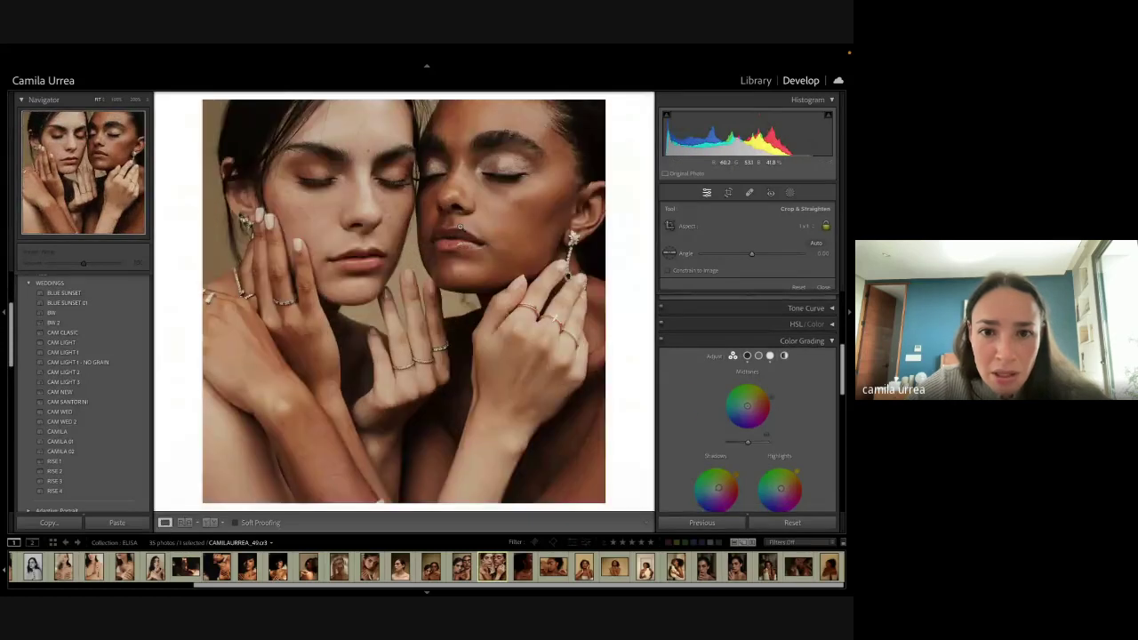
key(r)
key(r)
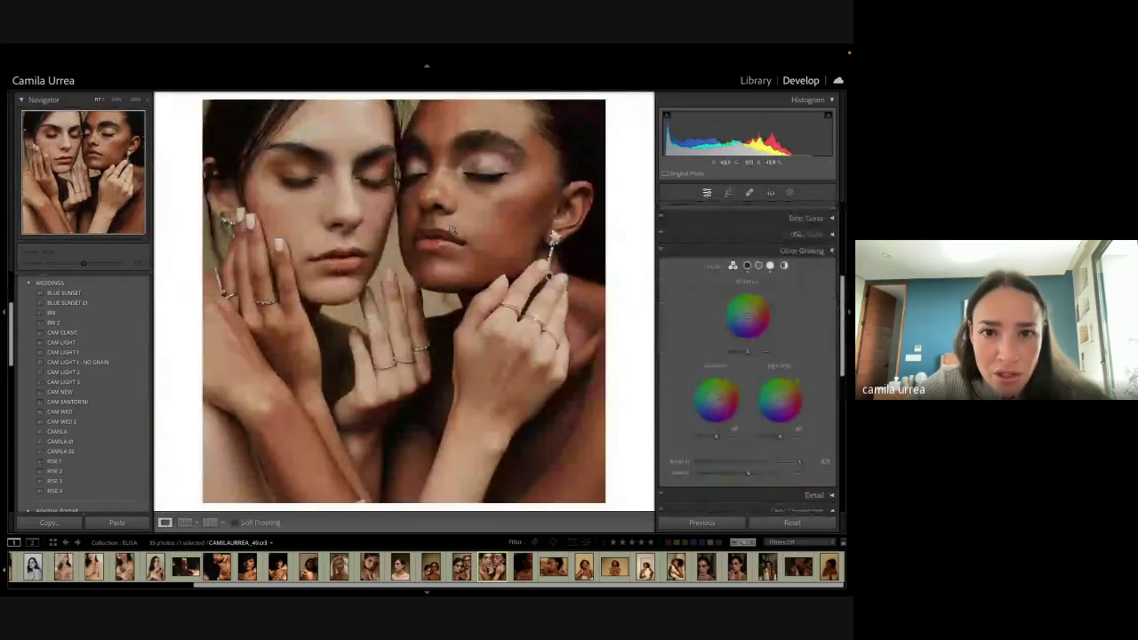
key(r)
key(r)
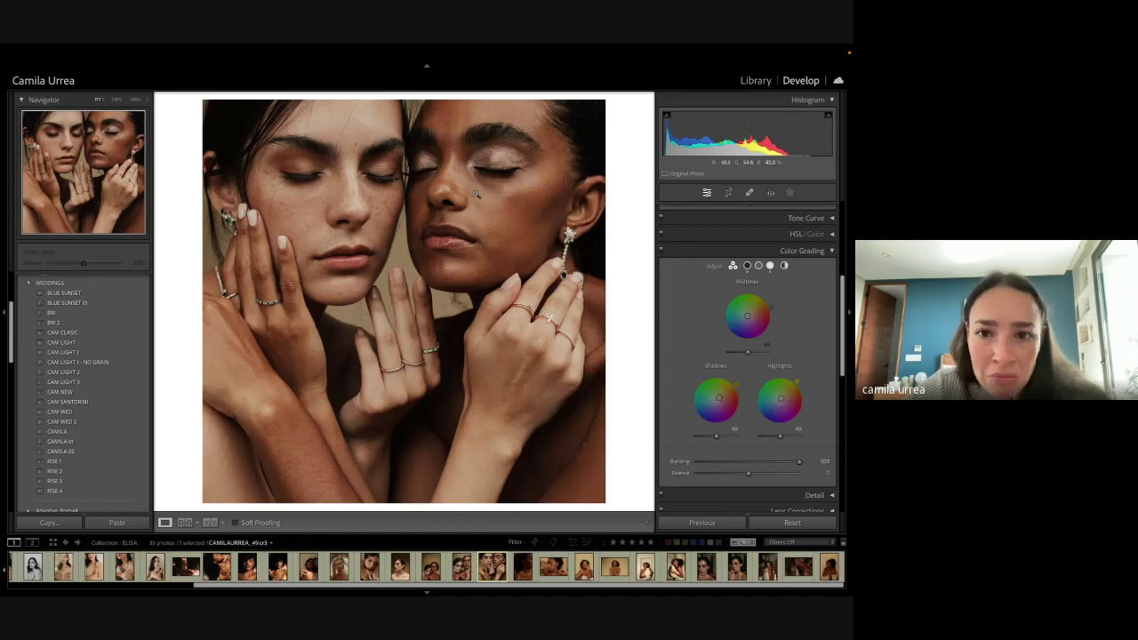
Step: Brush a mask over both women's faces and soften the skin with Texture −21 and Clarity −23
click(788, 193)
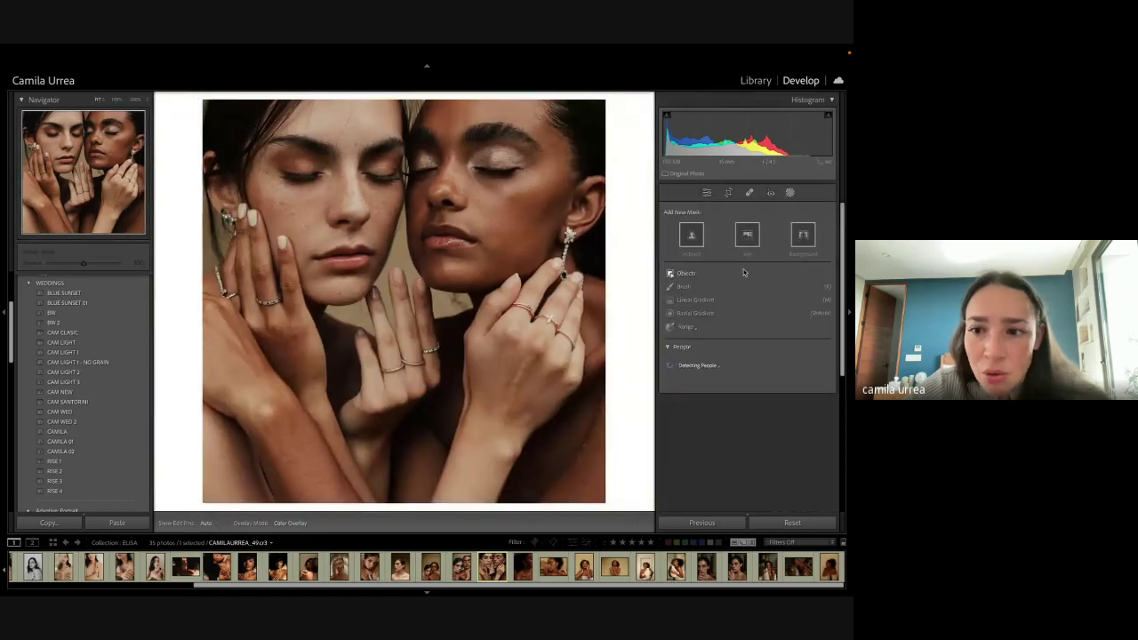
click(696, 272)
mouse_move(521, 214)
mouse_down()
mouse_move(477, 298)
mouse_move(546, 144)
mouse_move(453, 143)
mouse_move(427, 79)
mouse_up()
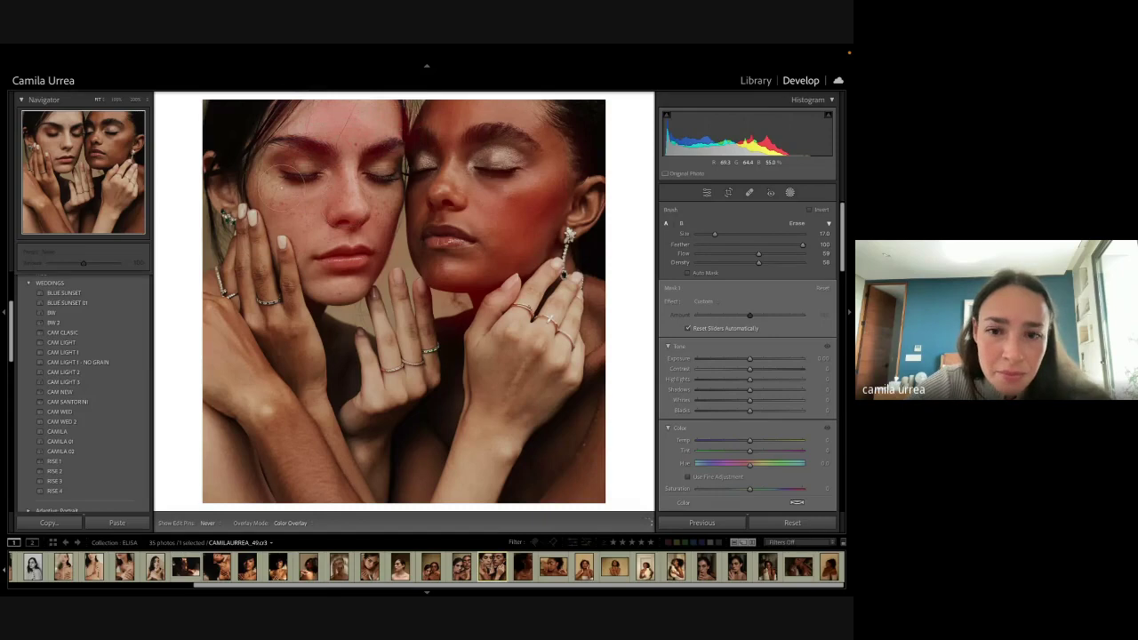
key(h)
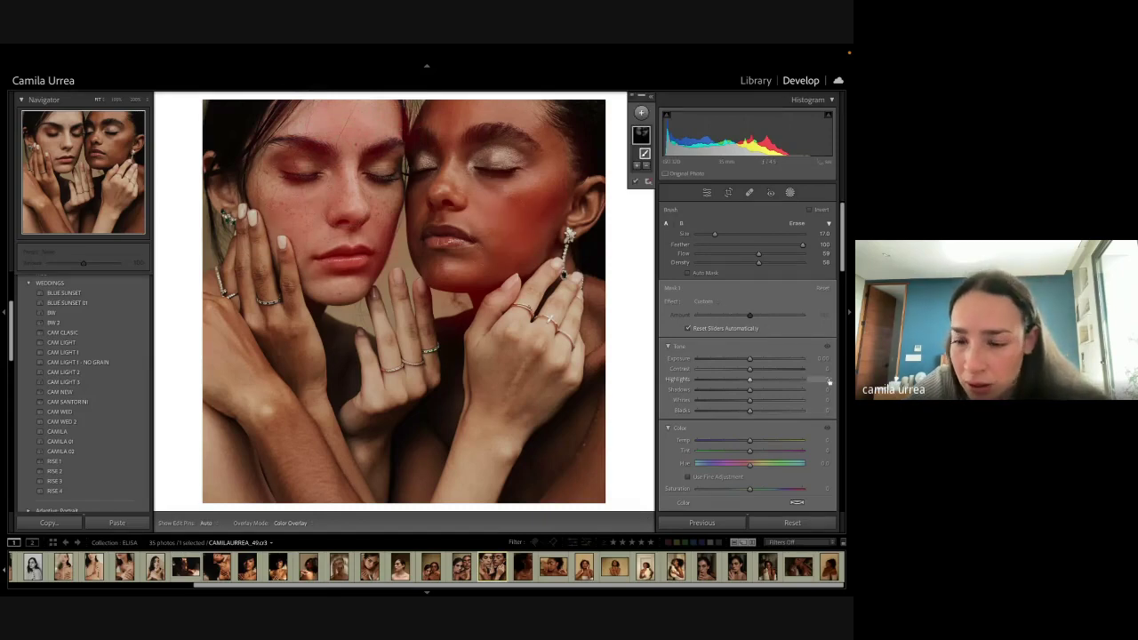
scroll(749, 437, down, 2)
scroll(743, 453, down, 1)
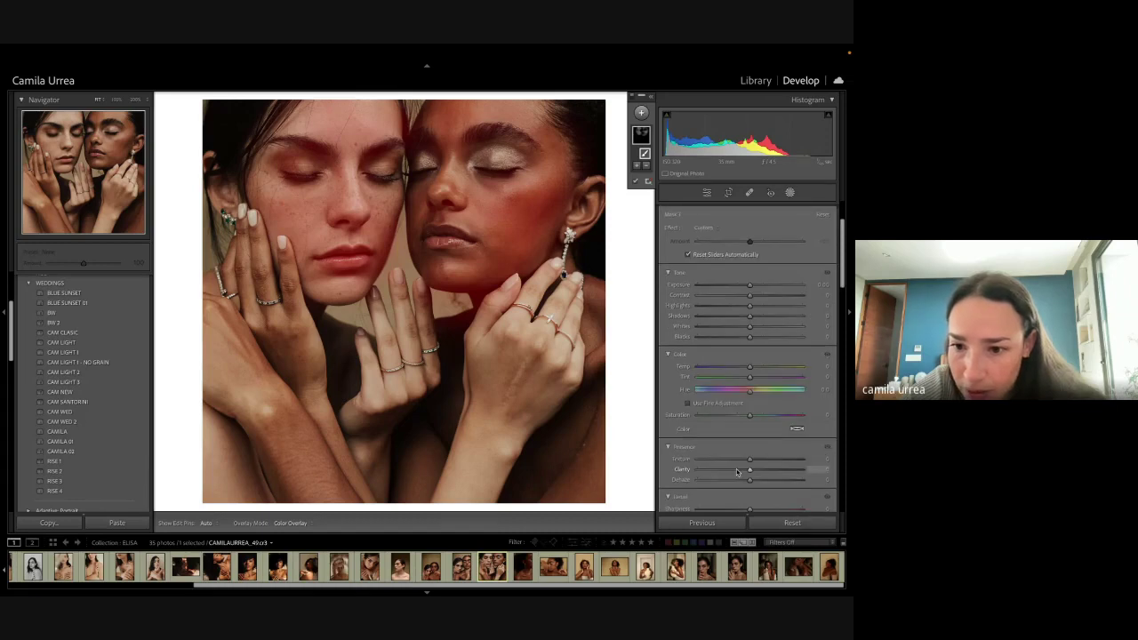
click(737, 469)
click(739, 459)
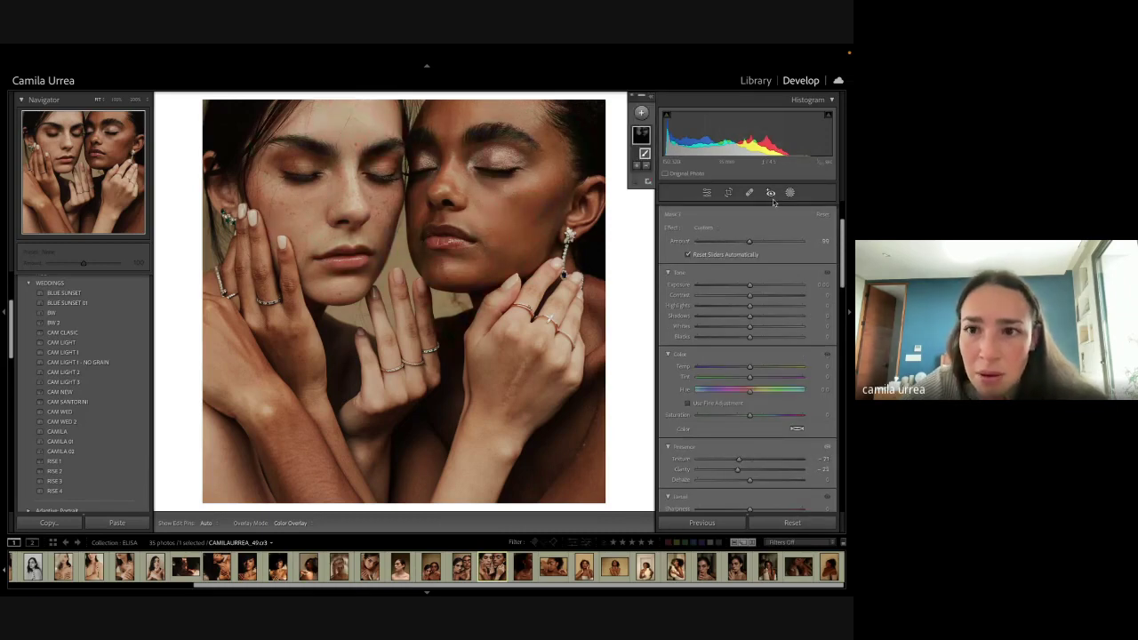
Step: Brush a second mask over both faces, apply the India Earl - Skin Perfector effect with a slightly reduced Amount, and review the photo full screen
click(641, 112)
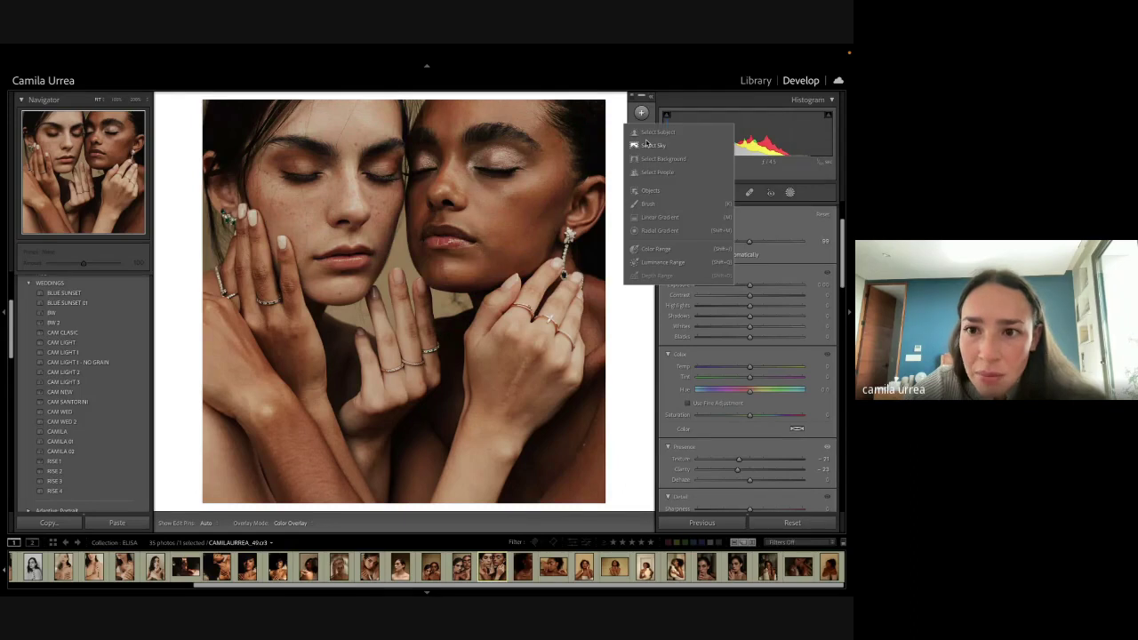
click(648, 204)
click(480, 169)
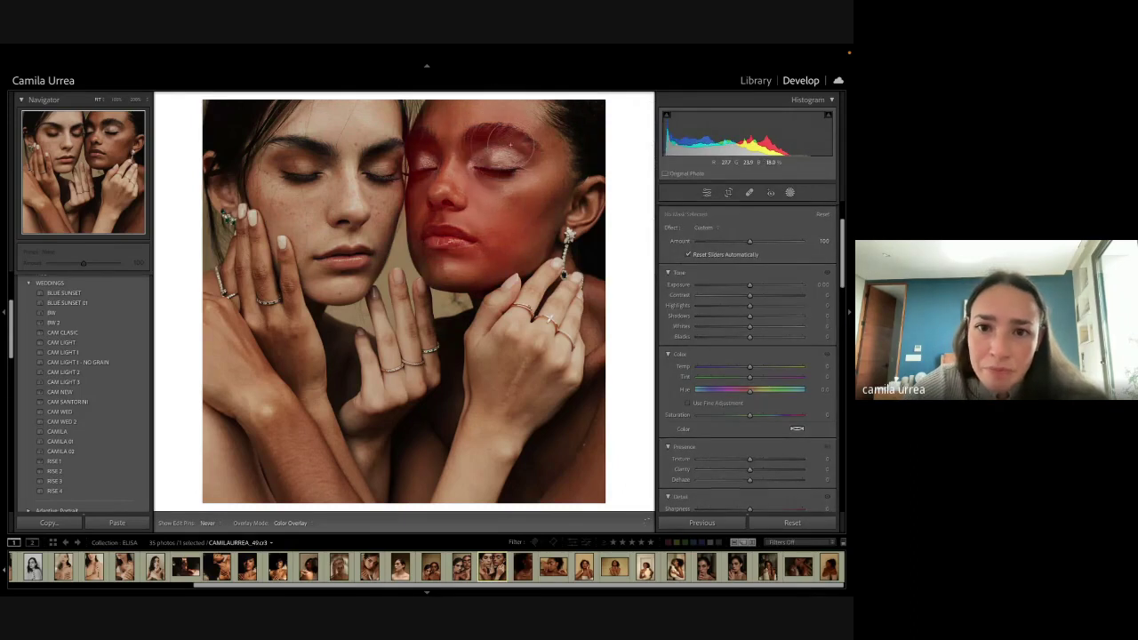
drag(311, 240, 345, 169)
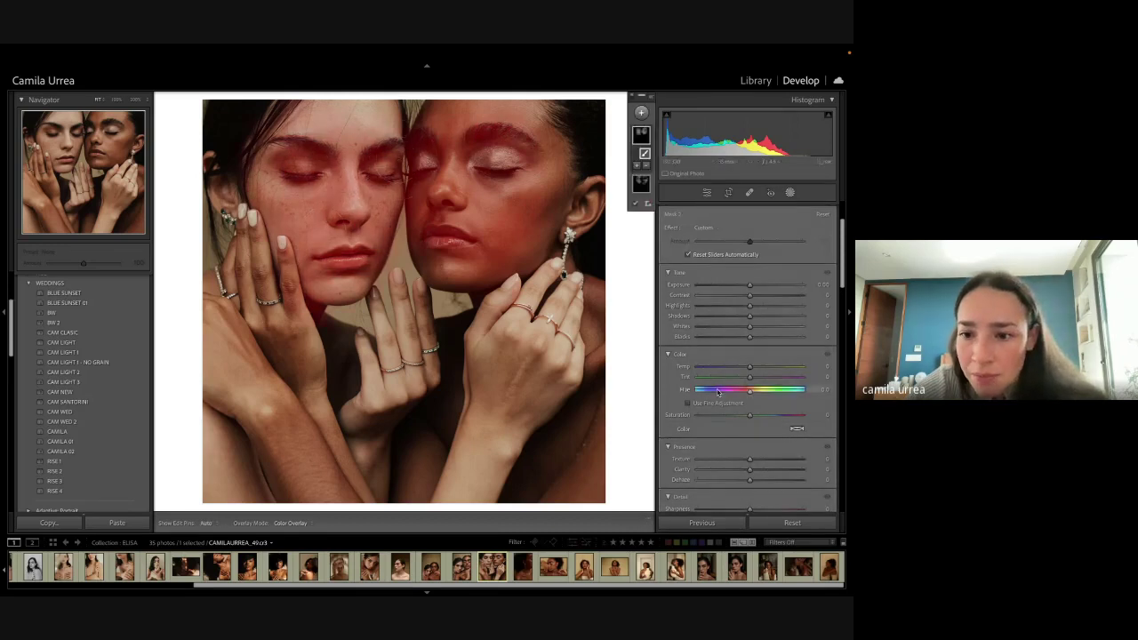
click(717, 228)
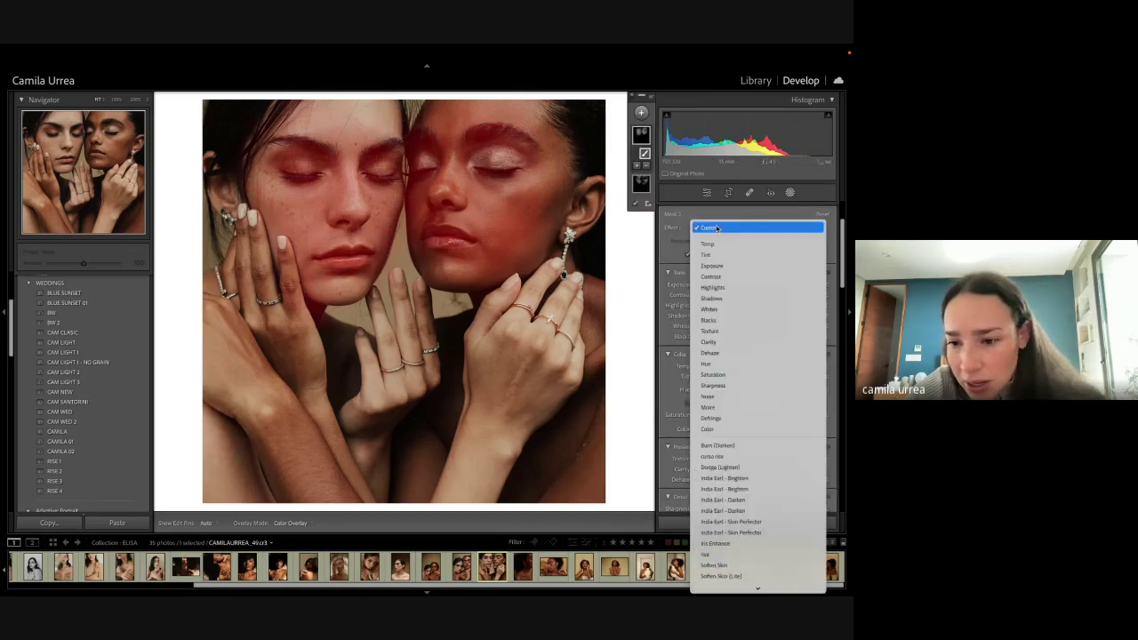
click(731, 522)
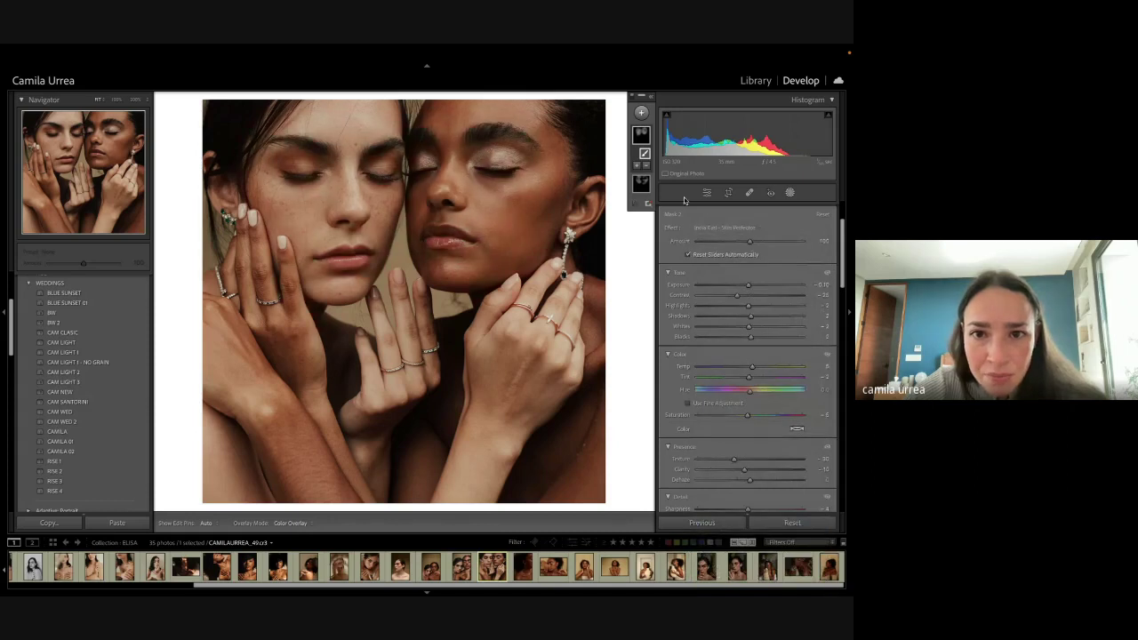
drag(767, 137, 763, 137)
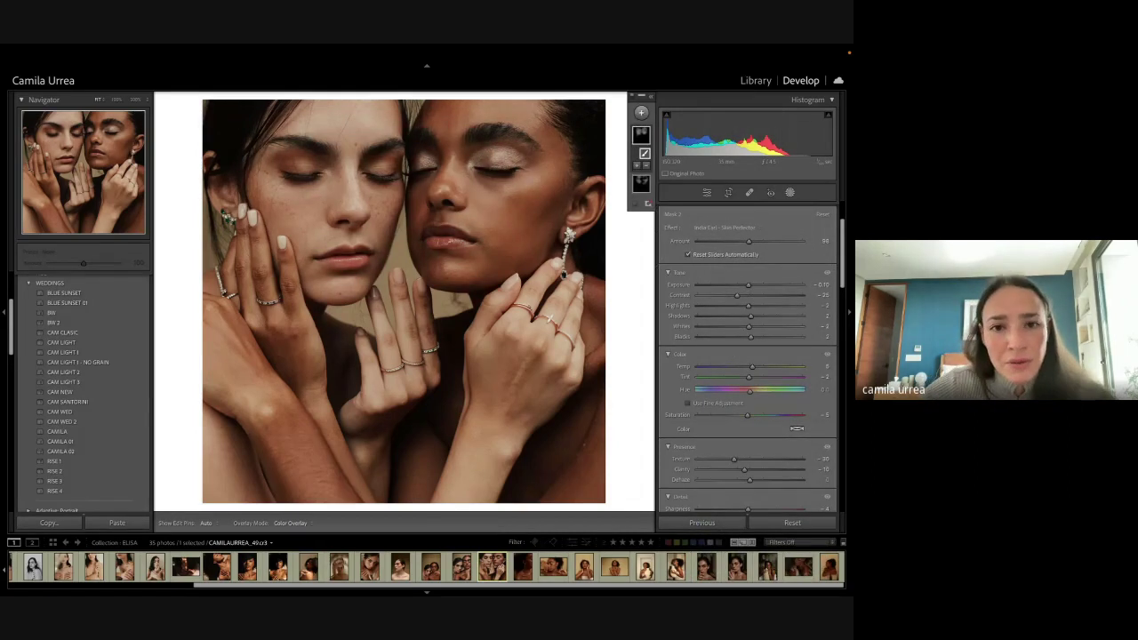
key(f)
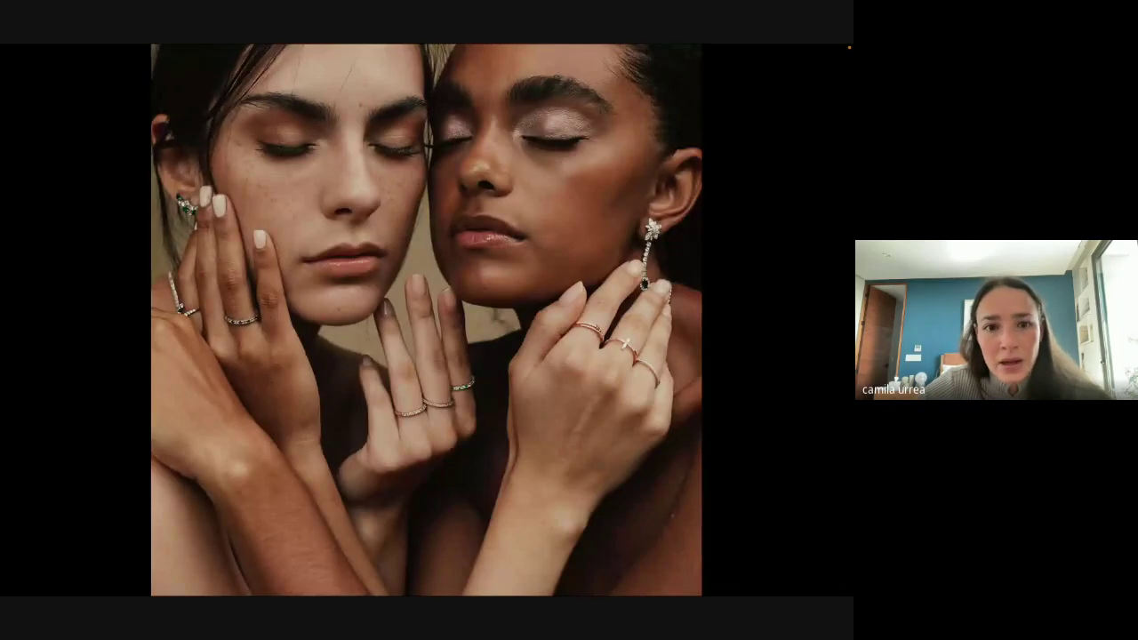
Step: Compare the two women's photo with its original import state in the history, and restore the latest edited state
key(f)
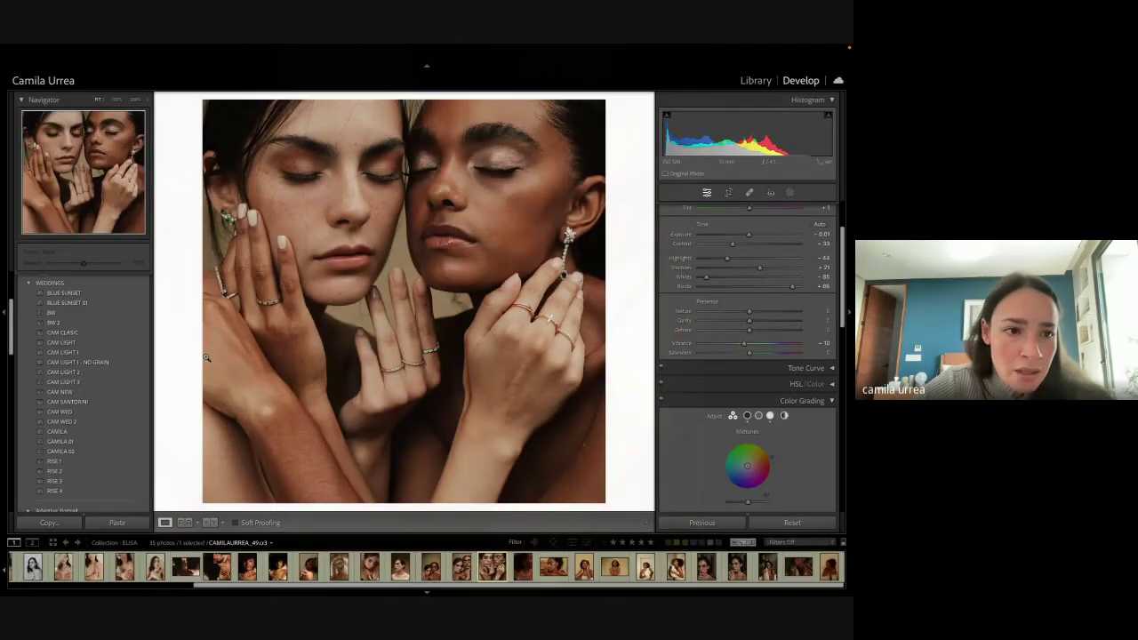
scroll(61, 428, down, 10)
scroll(61, 427, up, 5)
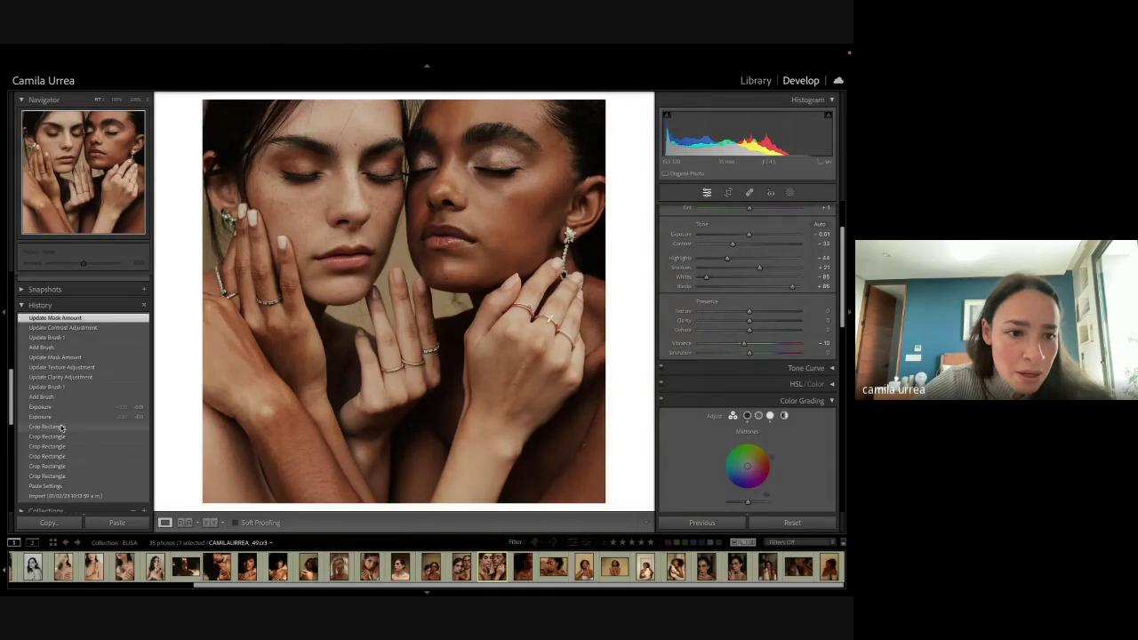
scroll(61, 436, down, 2)
click(64, 463)
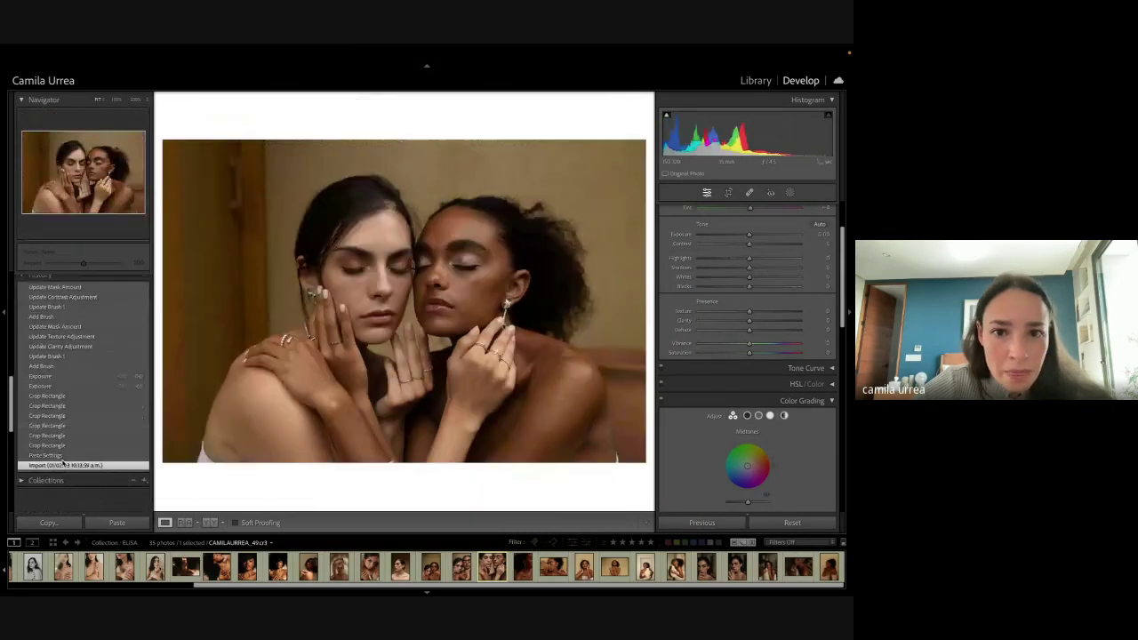
click(42, 288)
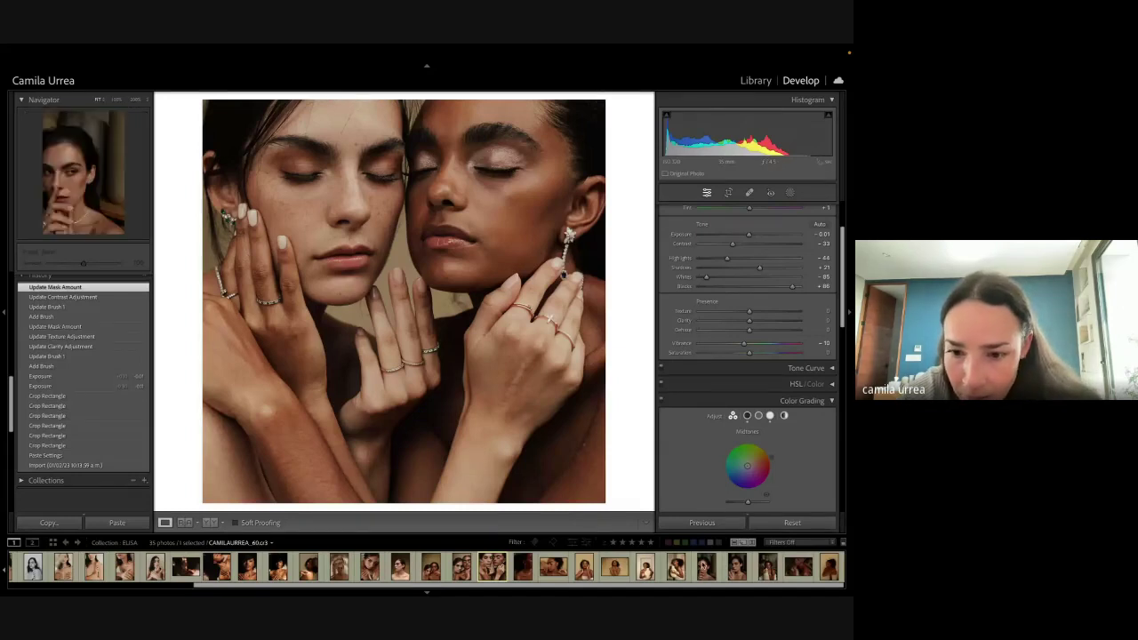
Step: Open the photo of the woman holding the vase and apply the CAM LIGHT 1 - NO GRAIN preset
click(644, 566)
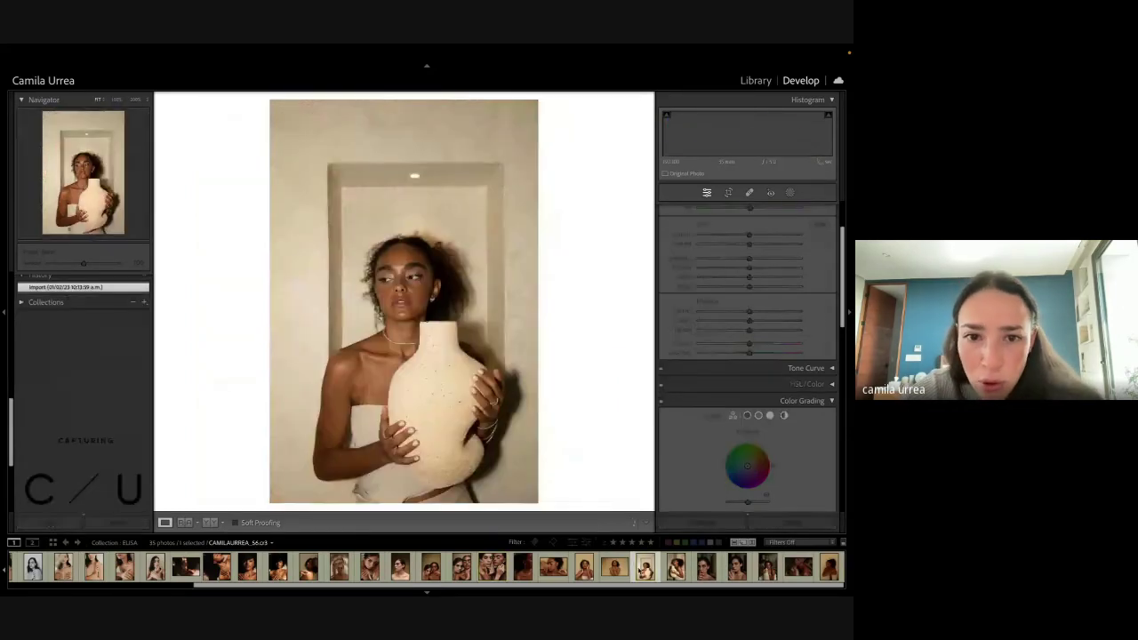
scroll(27, 309, up, 10)
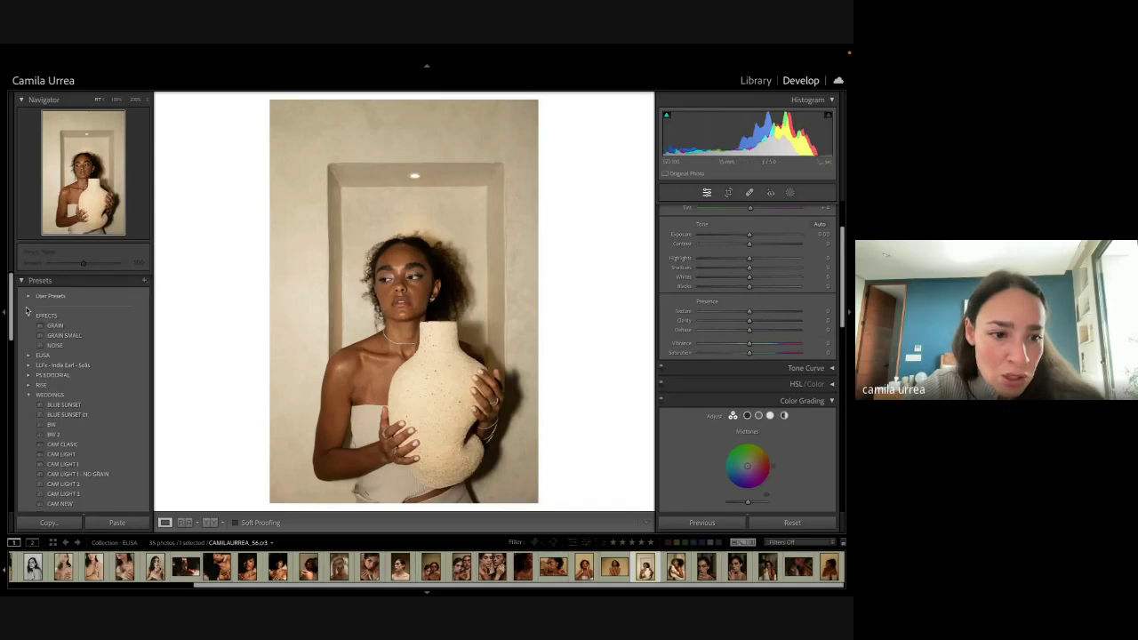
scroll(26, 311, down, 2)
scroll(27, 312, down, 2)
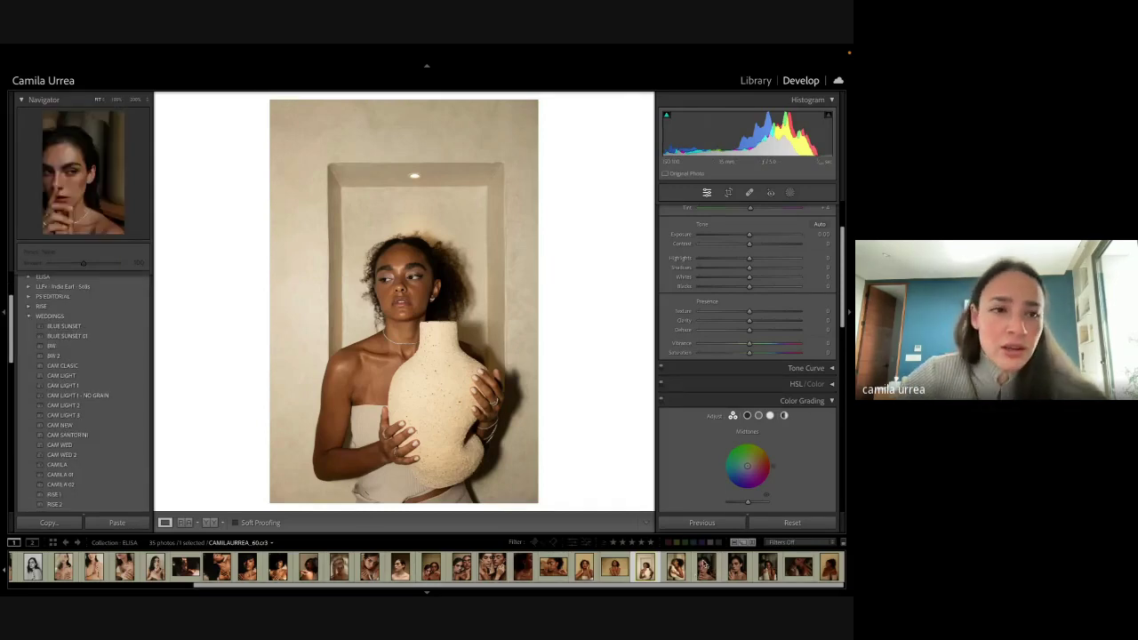
click(79, 395)
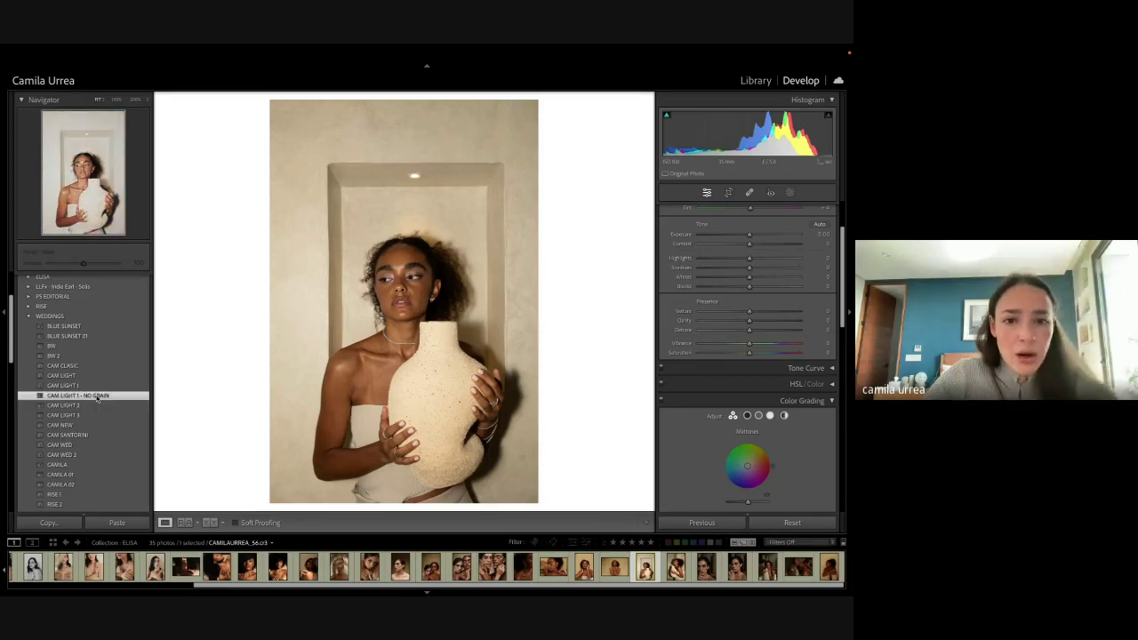
Step: Set the vase portrait's Exposure to −0.51, Highlights to −28 and Shadows to +23
drag(751, 139, 727, 139)
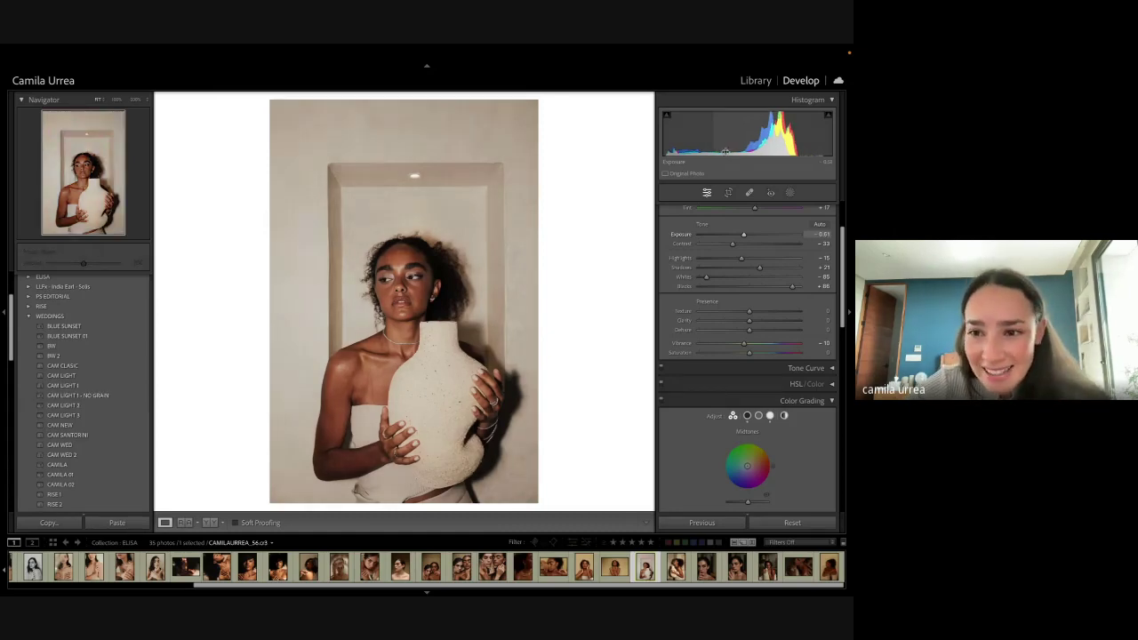
drag(742, 258, 760, 267)
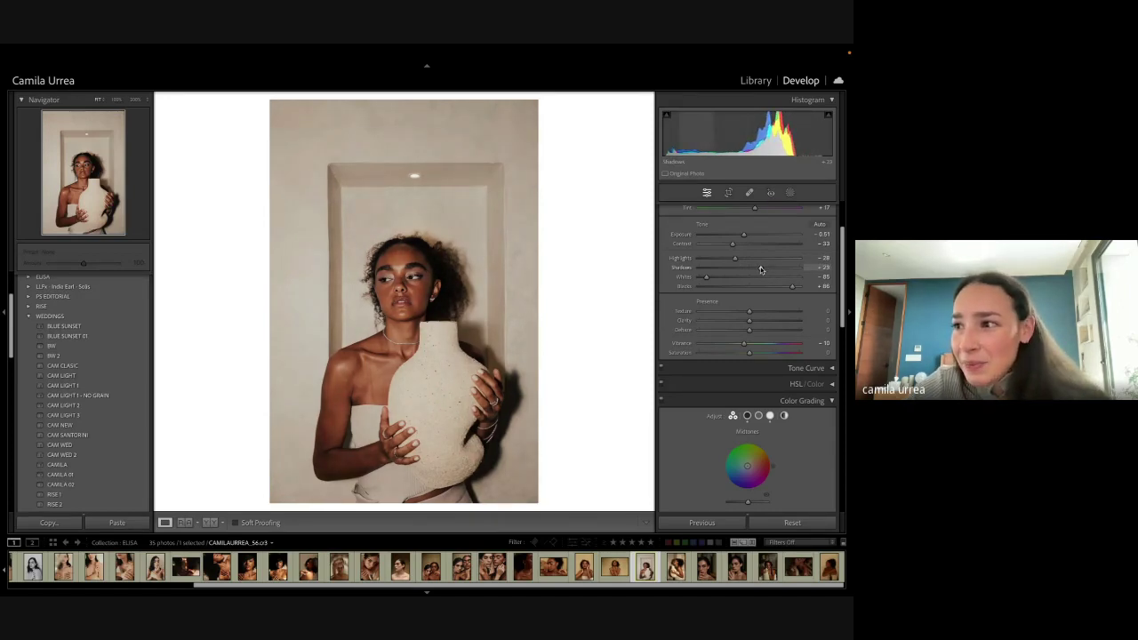
Step: Brush a mask over the shiny skin between the woman's eyebrows and lower its Exposure to −0.35
click(402, 280)
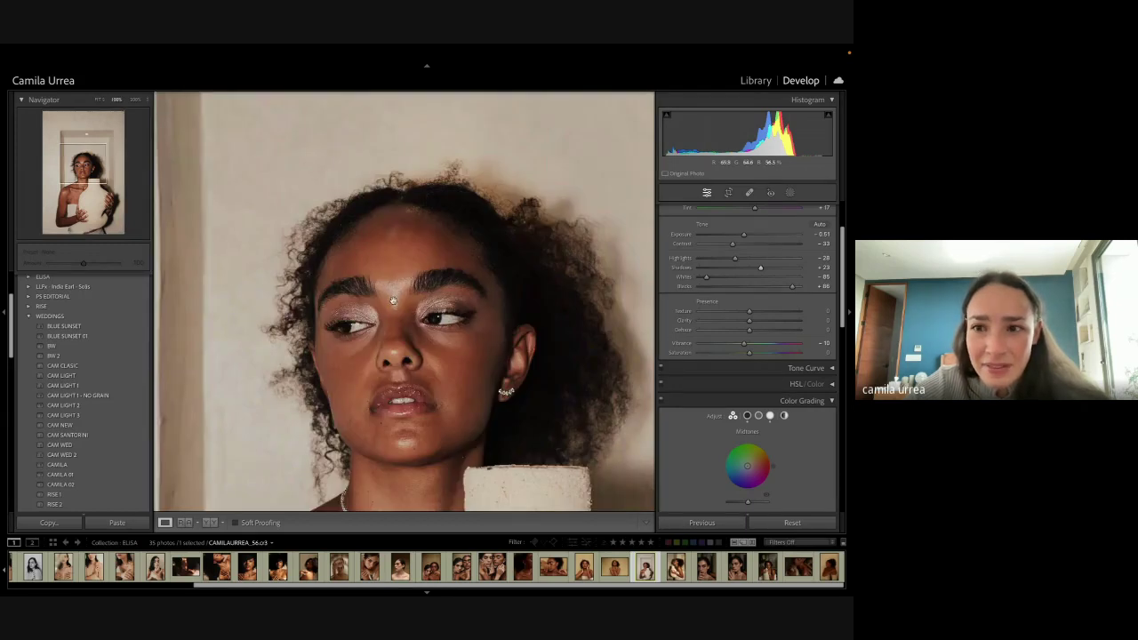
click(790, 192)
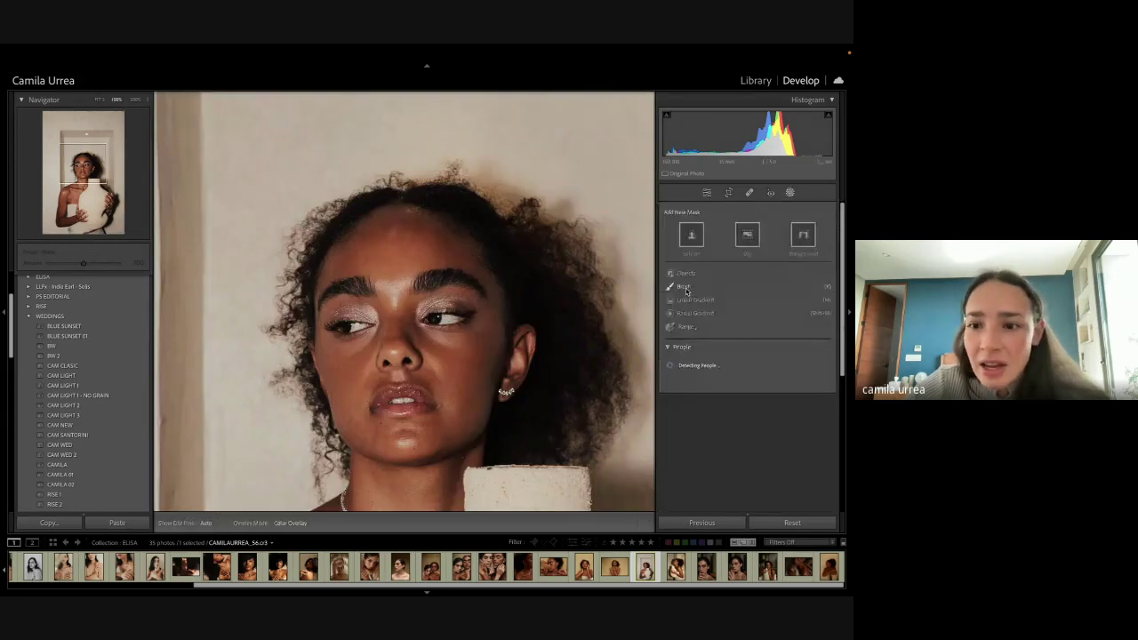
click(682, 287)
scroll(397, 293, down, 5)
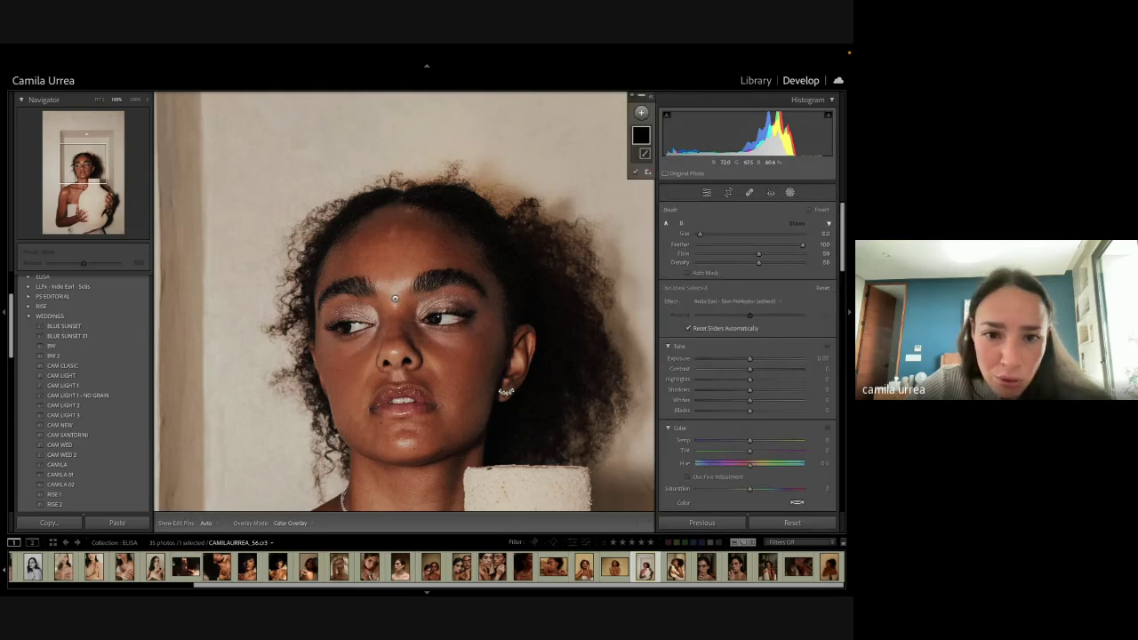
key(h)
key(h)
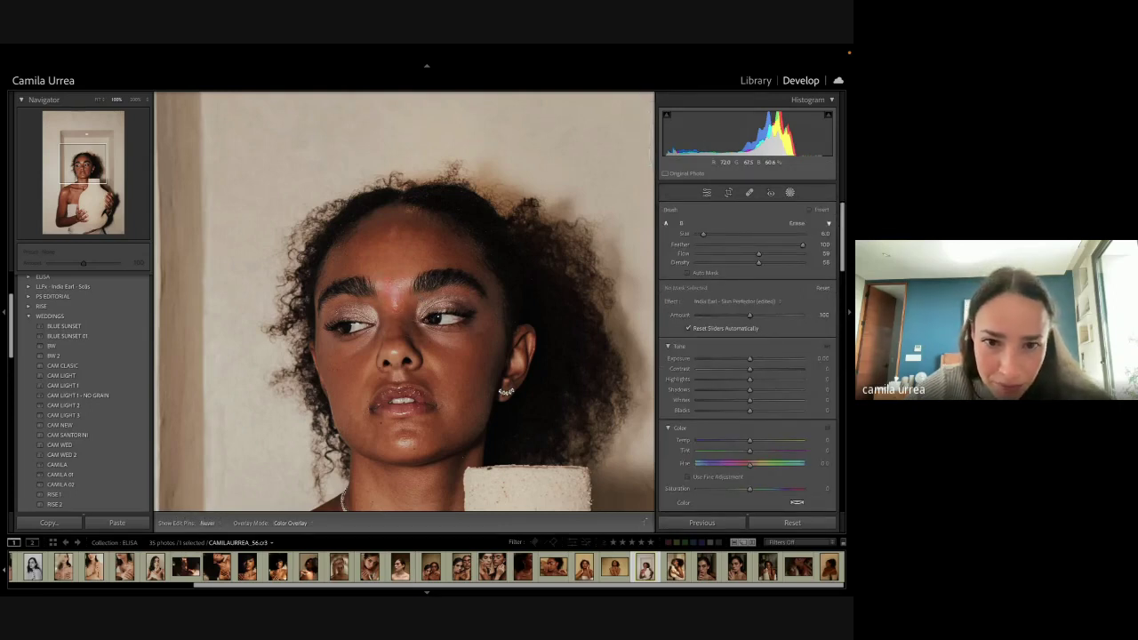
key(h)
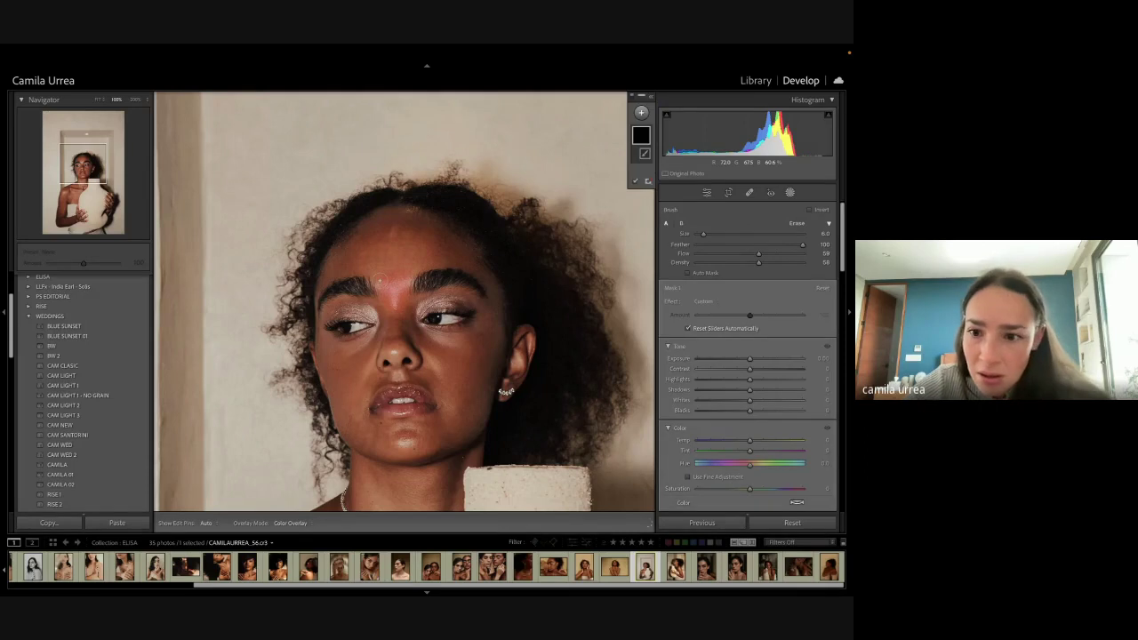
drag(816, 358, 810, 358)
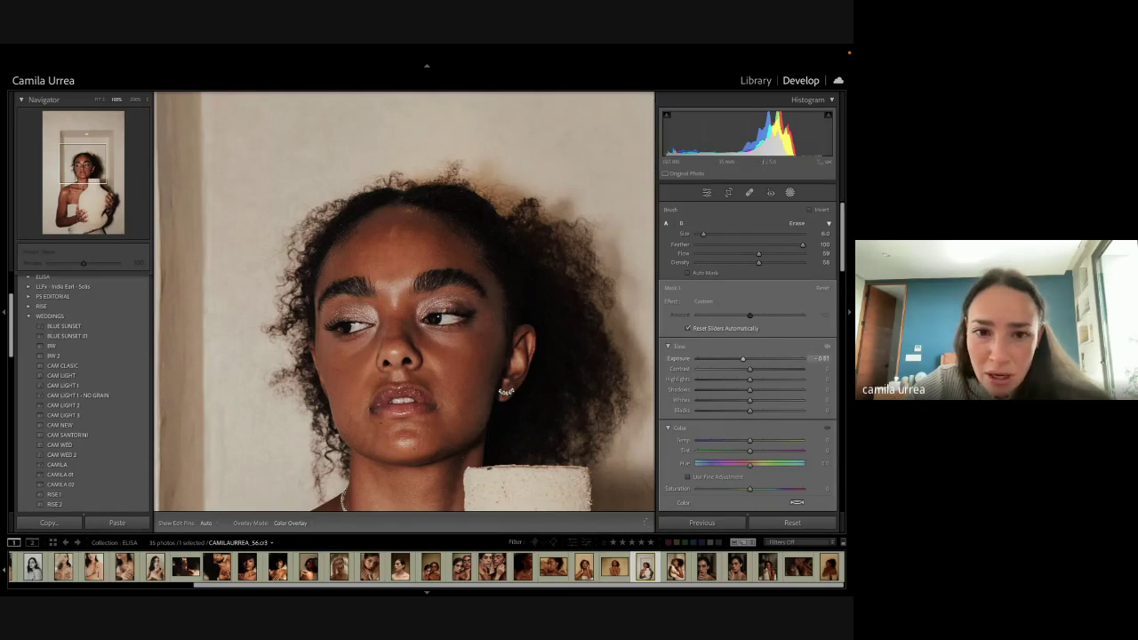
click(392, 300)
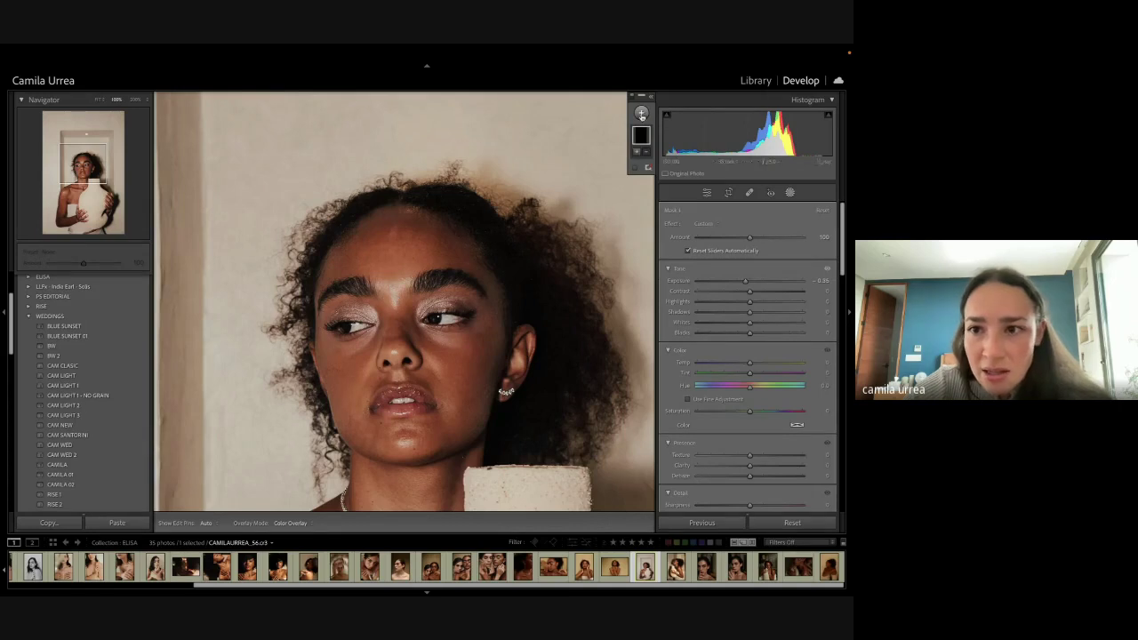
Step: Heal the shine between the eyebrows with three overlapping spots, sourcing clean skin from the forehead
click(748, 192)
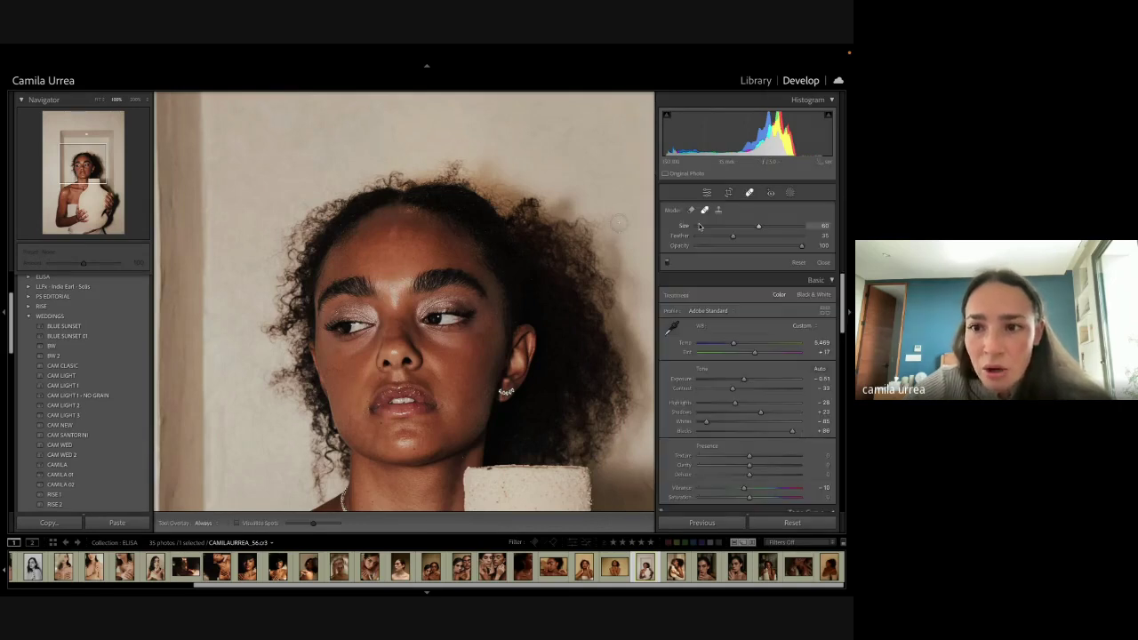
click(388, 287)
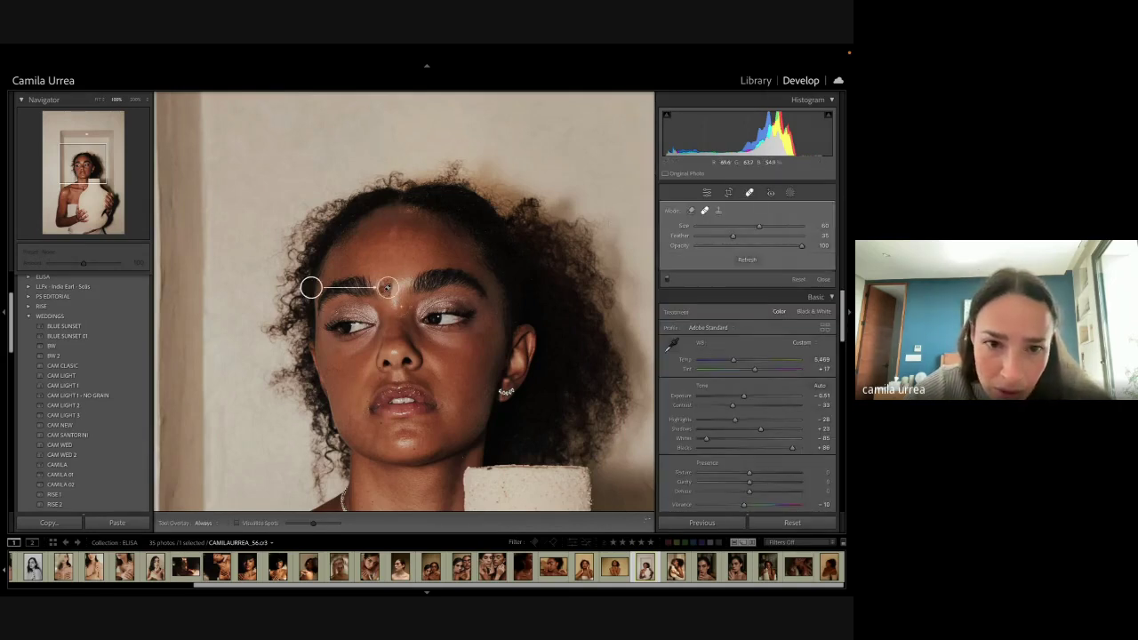
drag(316, 286, 326, 284)
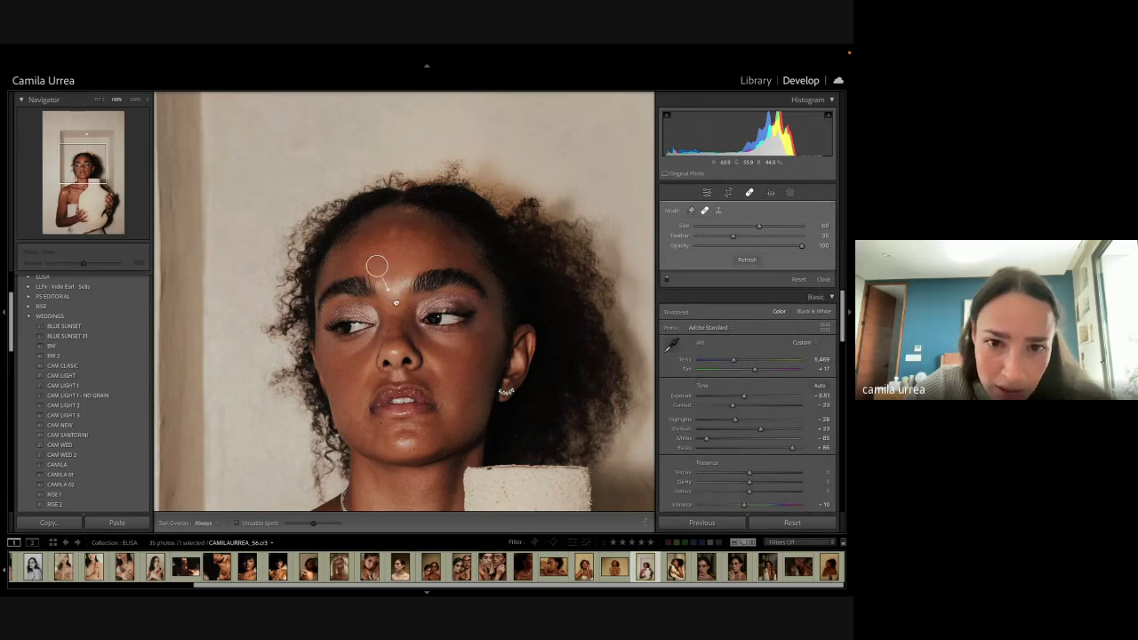
click(396, 302)
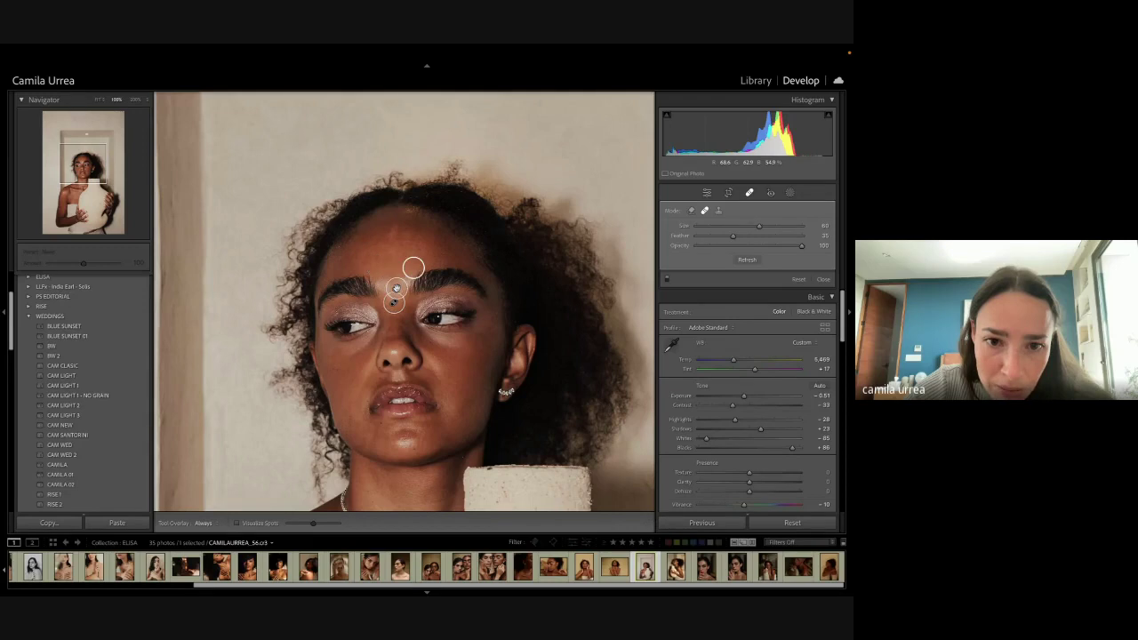
key(slash)
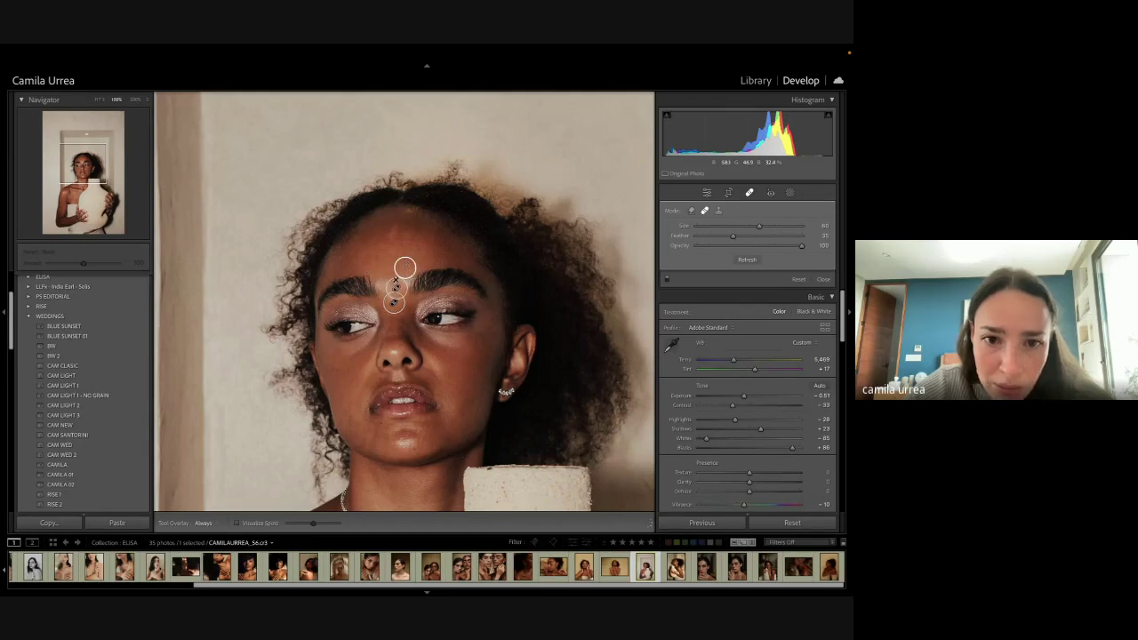
mouse_move(385, 283)
mouse_down()
mouse_move(312, 287)
mouse_move(395, 270)
mouse_up()
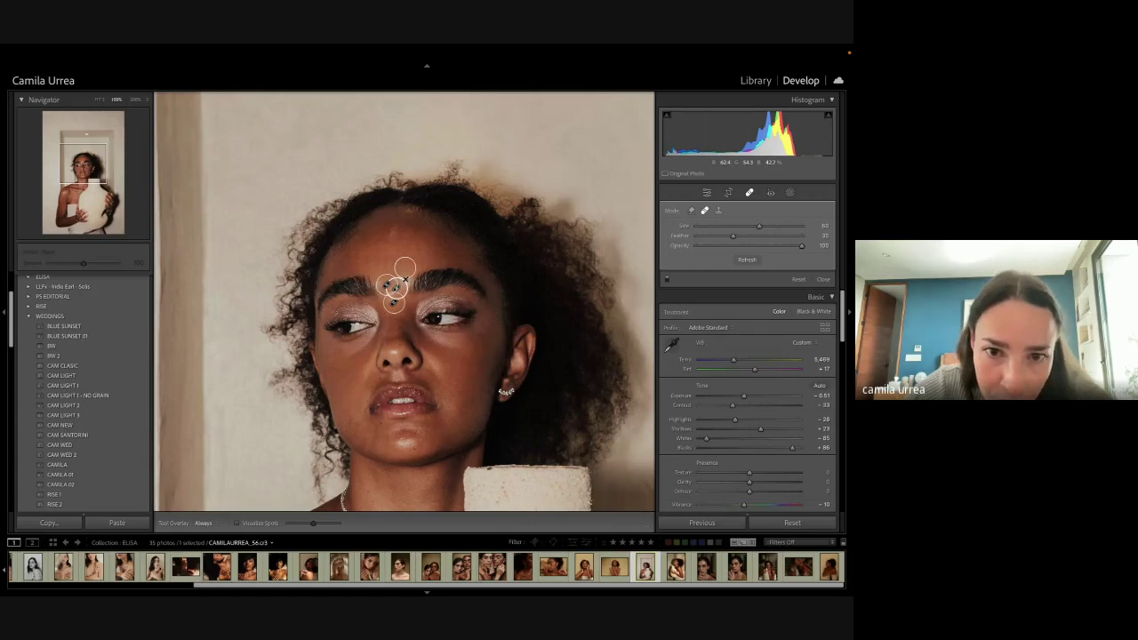
key(q)
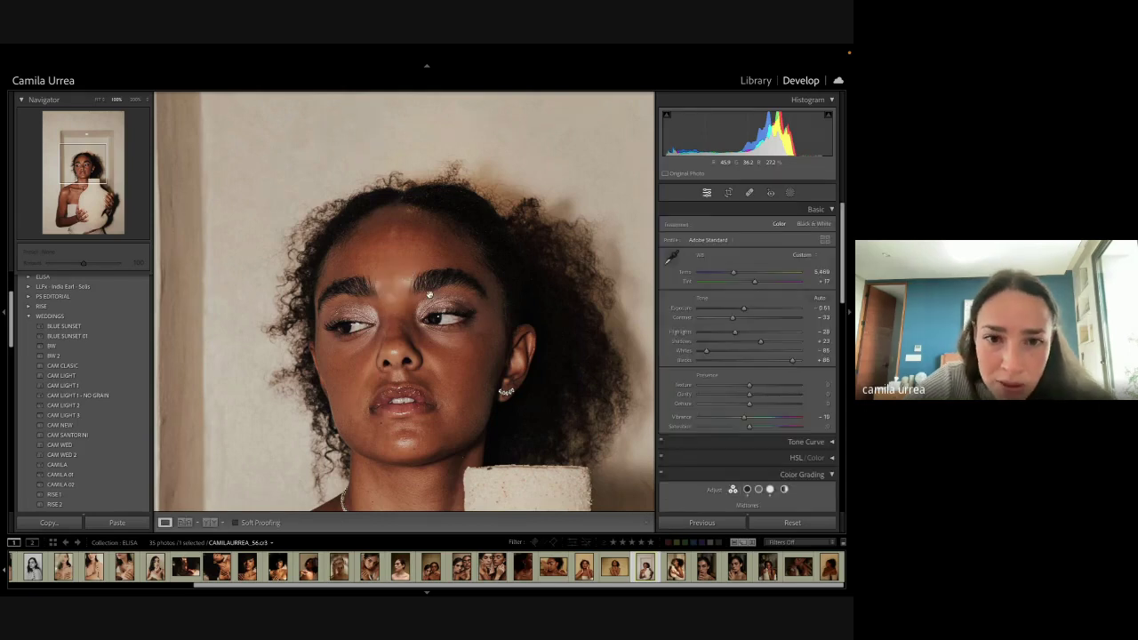
Step: Heal the remaining bright patch beside the inner end of the eyebrow with a size 47 spot and pick a new source
click(393, 297)
drag(394, 297, 435, 349)
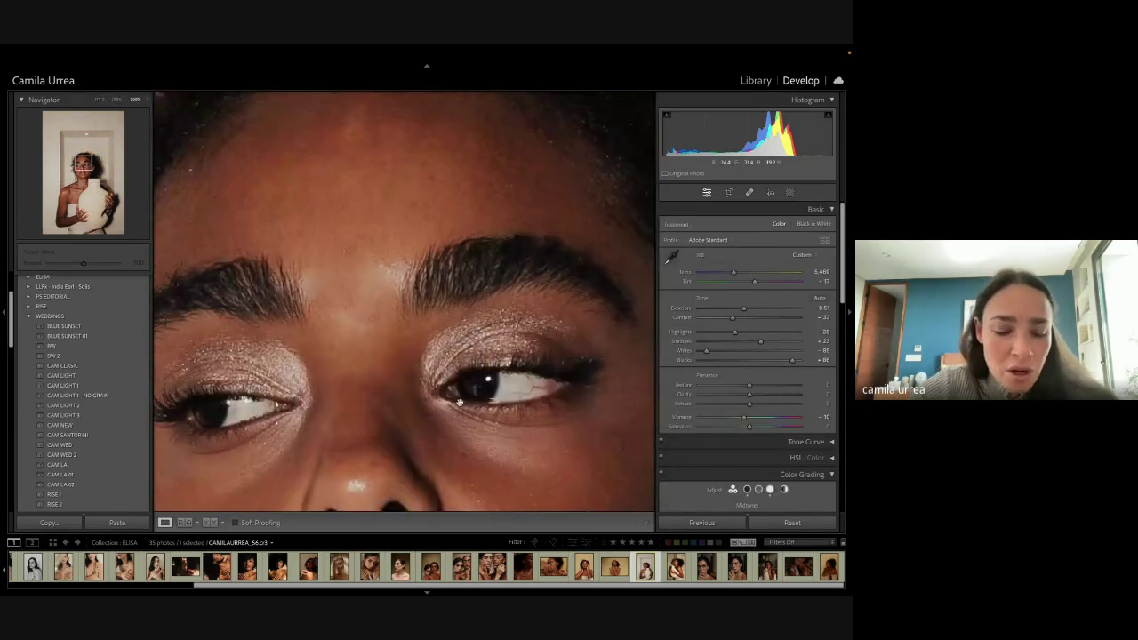
key(q)
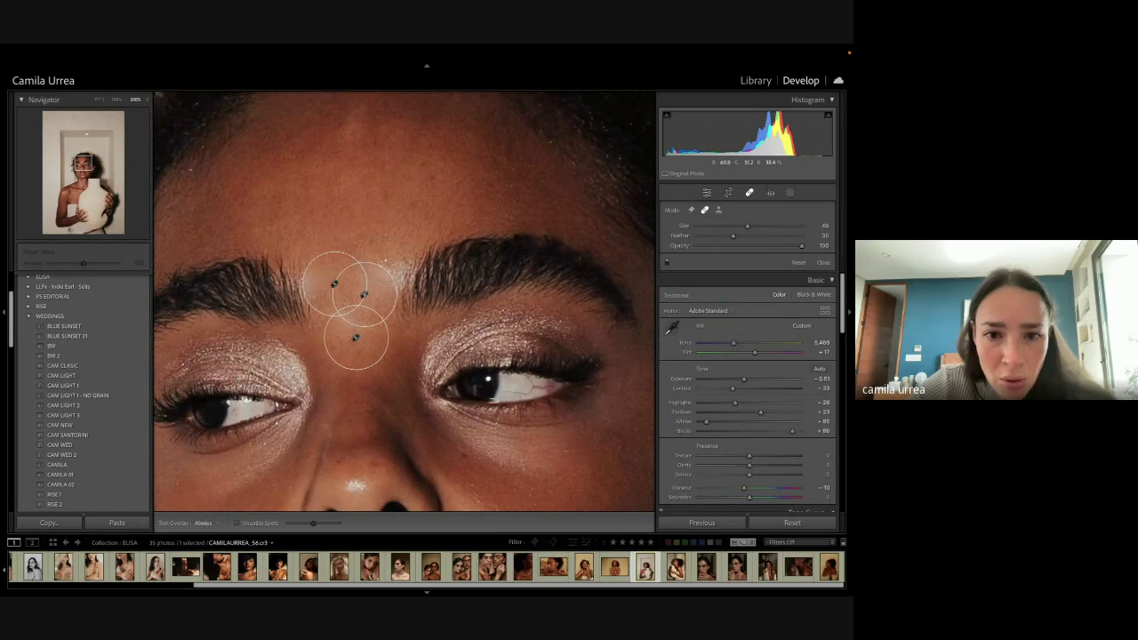
click(385, 267)
scroll(389, 232, up, 3)
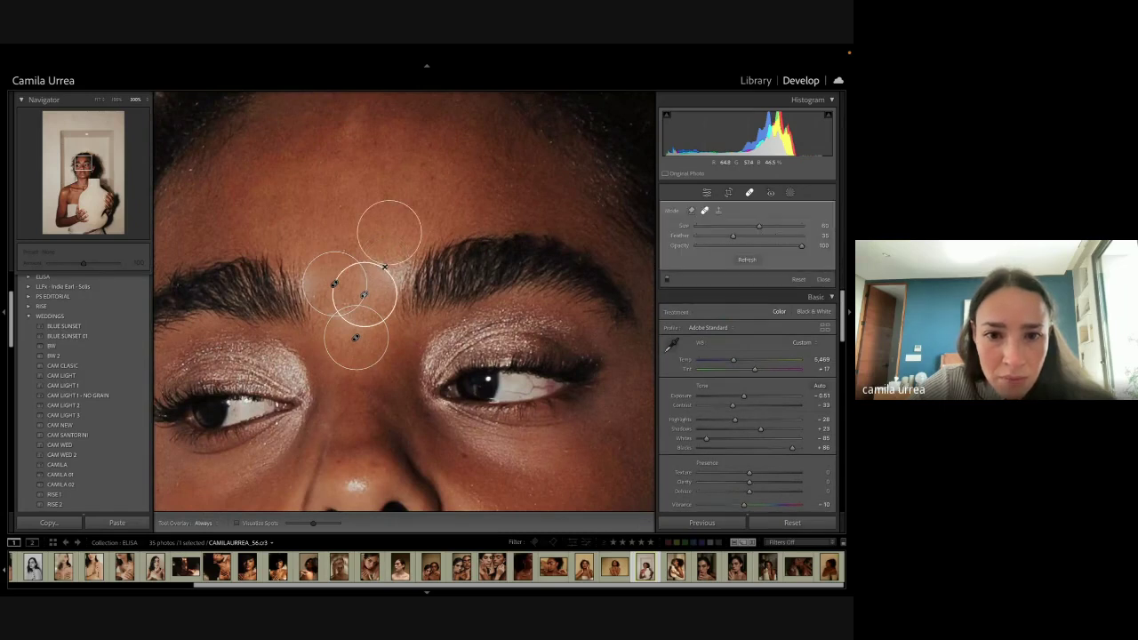
scroll(388, 231, down, 3)
click(389, 269)
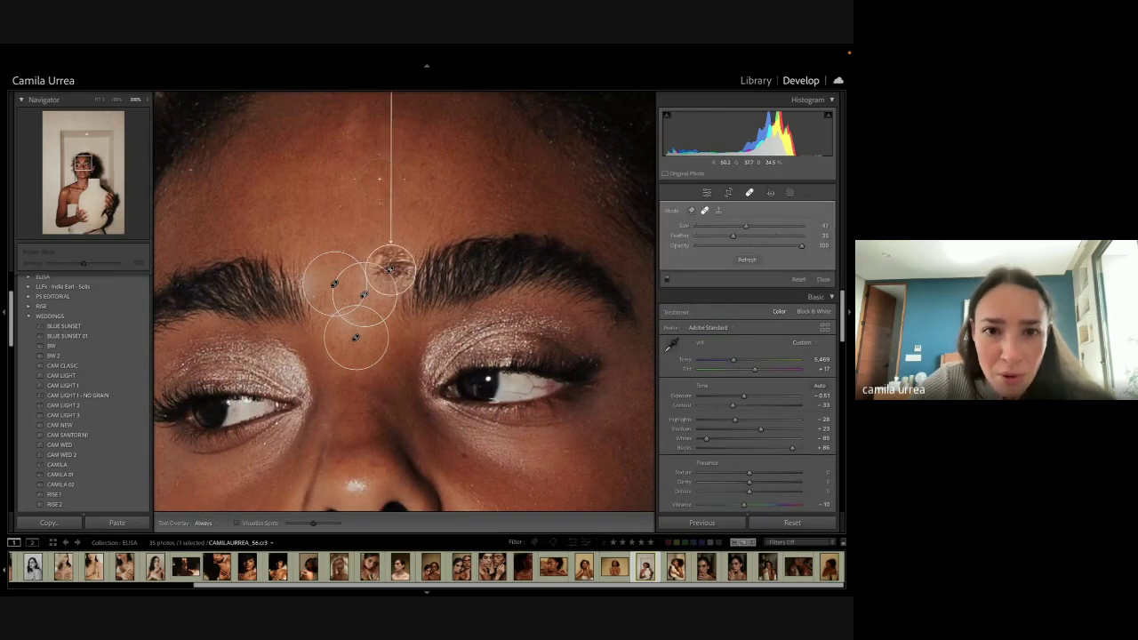
key(super+minus)
key(slash)
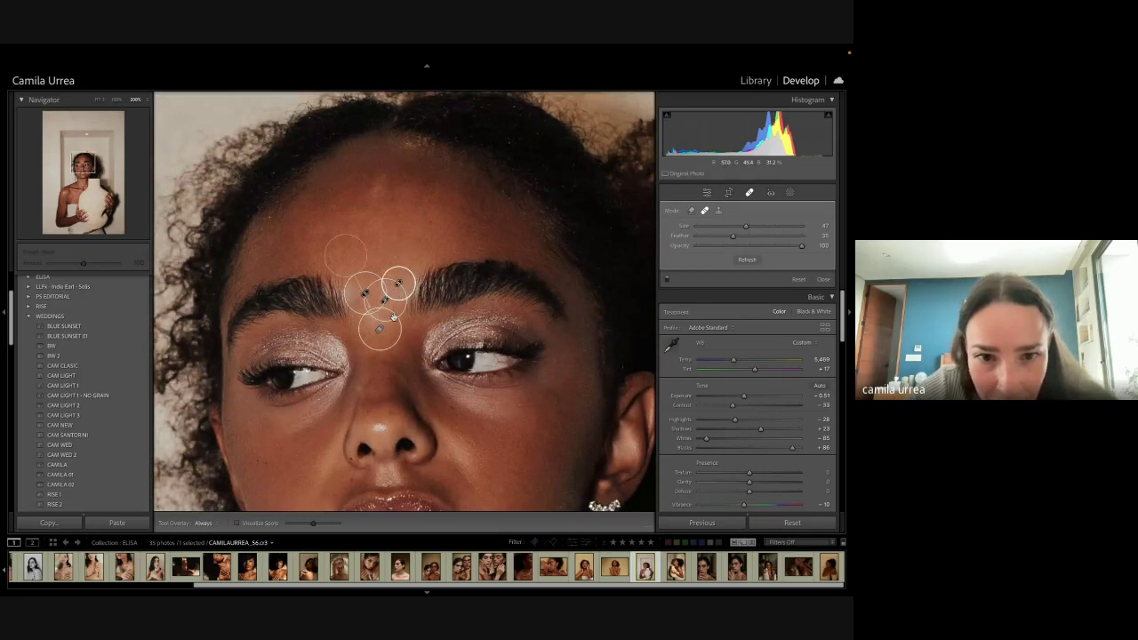
Step: Heal two more shiny spots above and between the eyebrows, sampling forehead skin, and check the result without the overlay
click(375, 267)
mouse_move(375, 268)
mouse_down()
mouse_move(376, 198)
mouse_move(389, 228)
mouse_up()
key(q)
key(q)
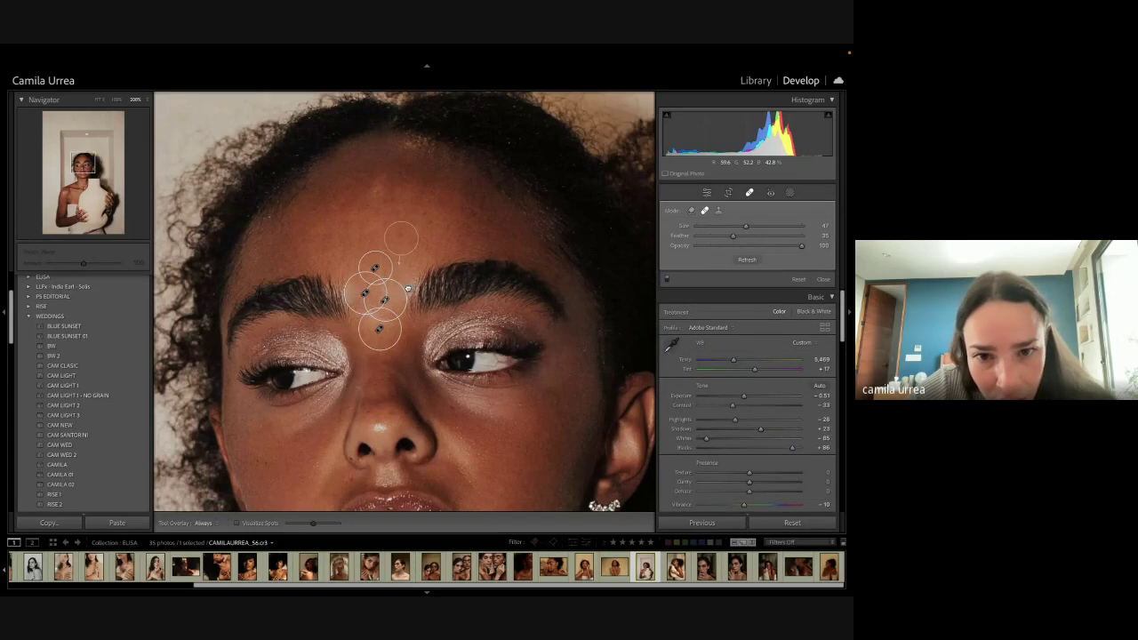
click(395, 282)
key(q)
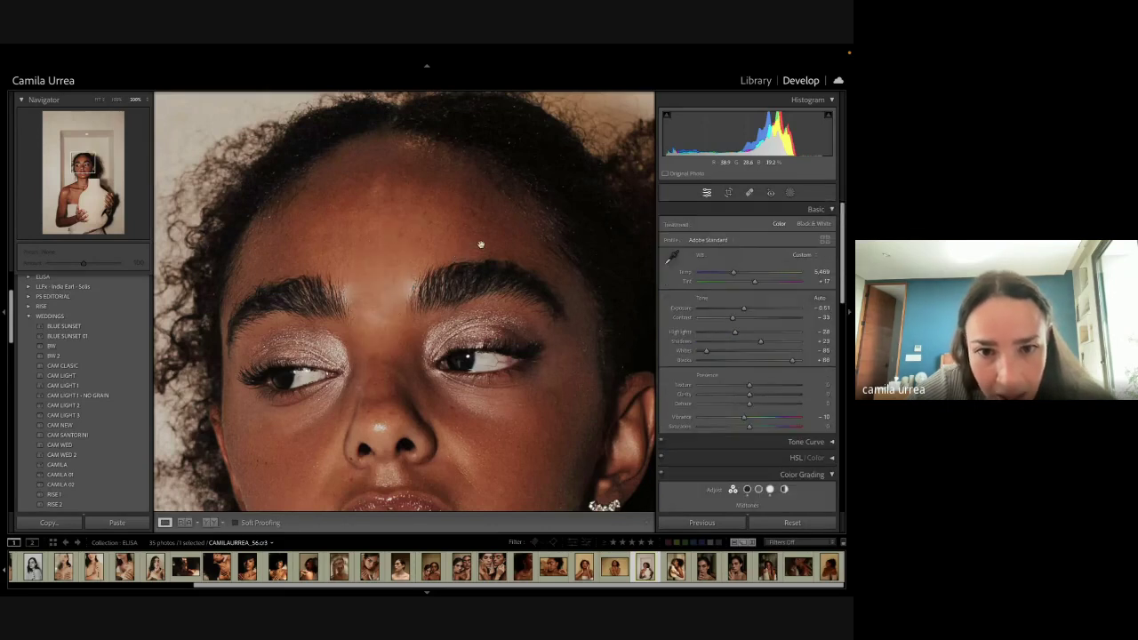
Step: Heal the small bright edge at the inner end of the eyebrow with a size 20 spot and check the retouched area
key(q)
scroll(401, 258, down, 3)
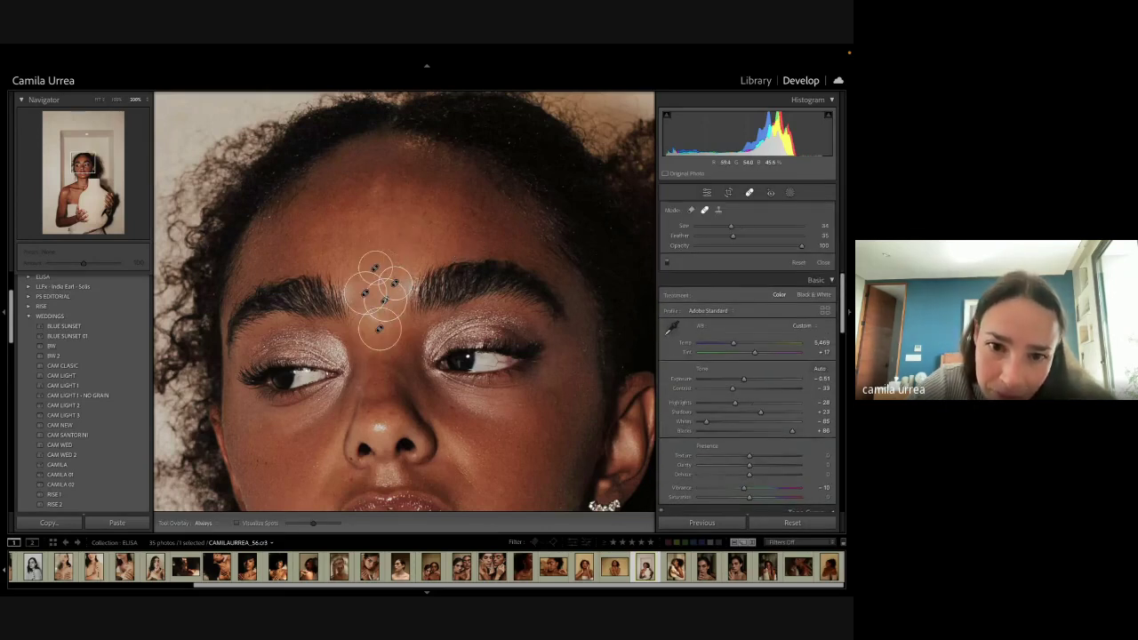
click(412, 288)
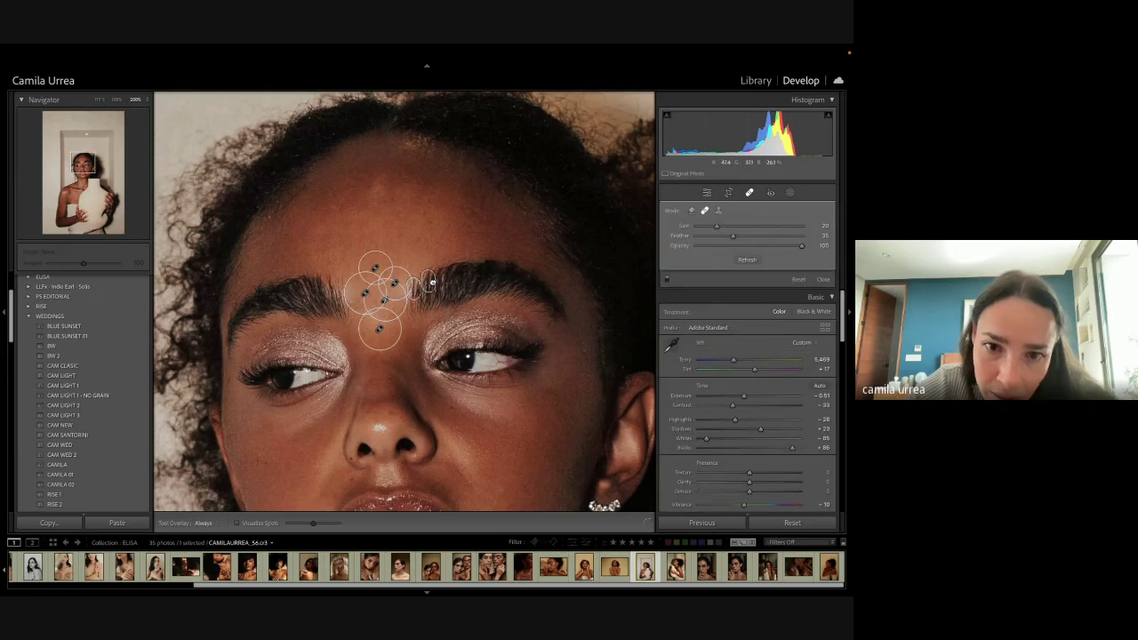
key(q)
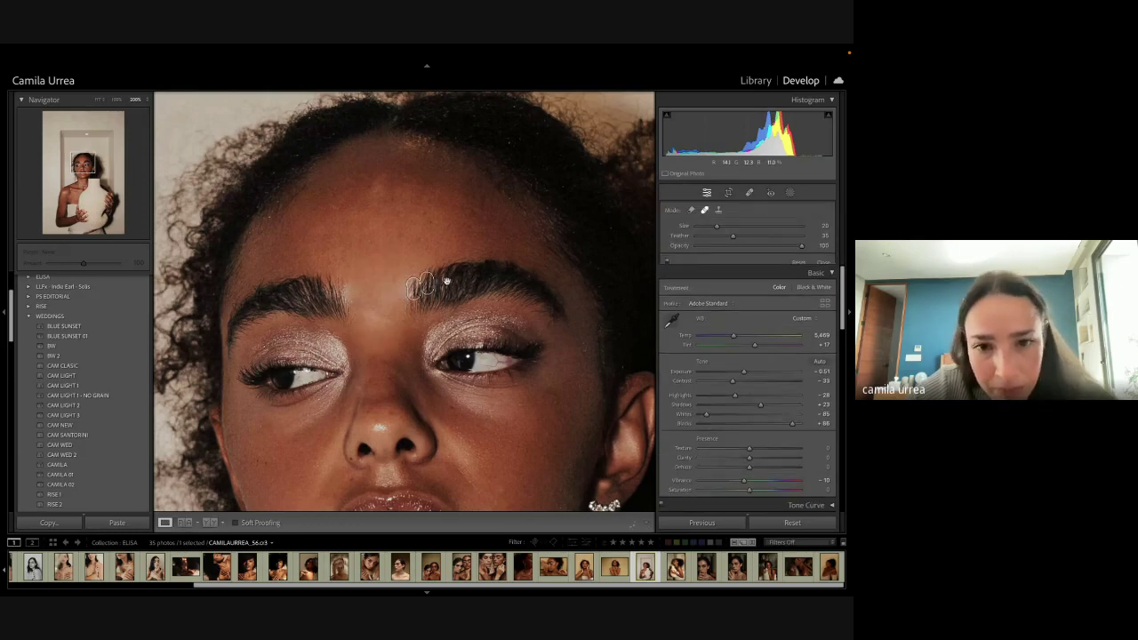
key(q)
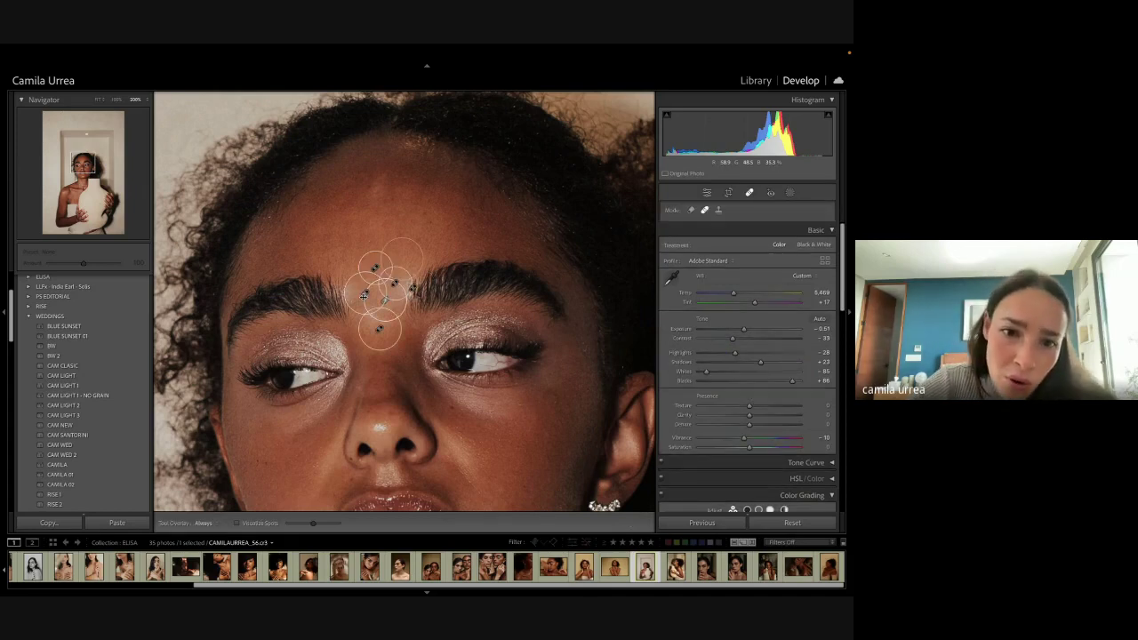
Step: Retouch the top of the nose bridge and the inner end of the eyebrow with size 20 heal spots, and view the whole photo
click(379, 329)
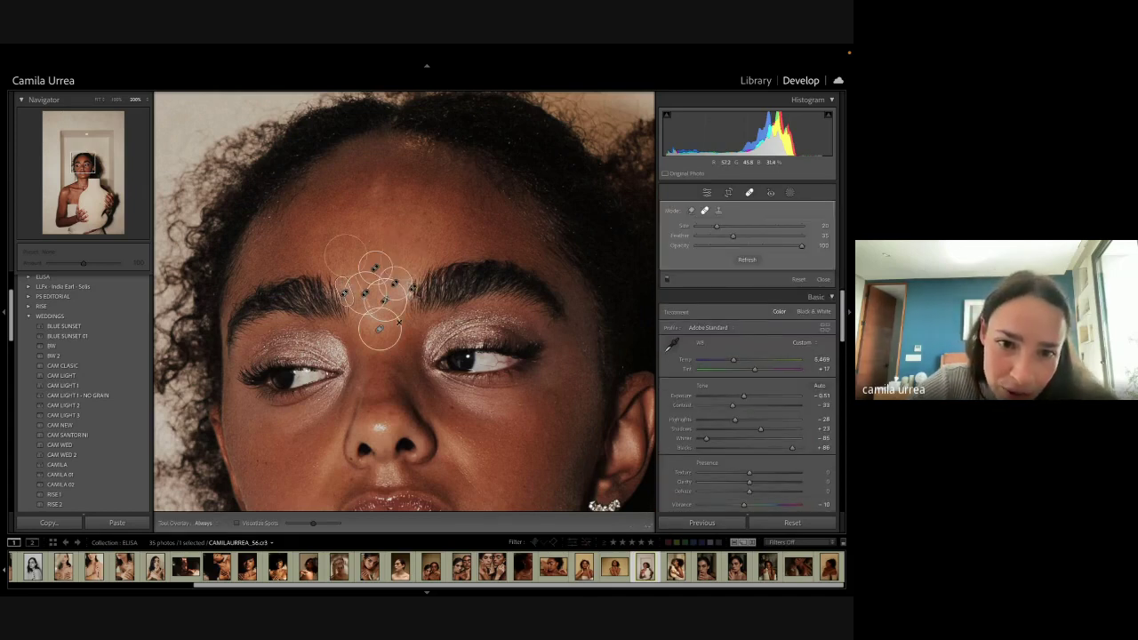
click(343, 292)
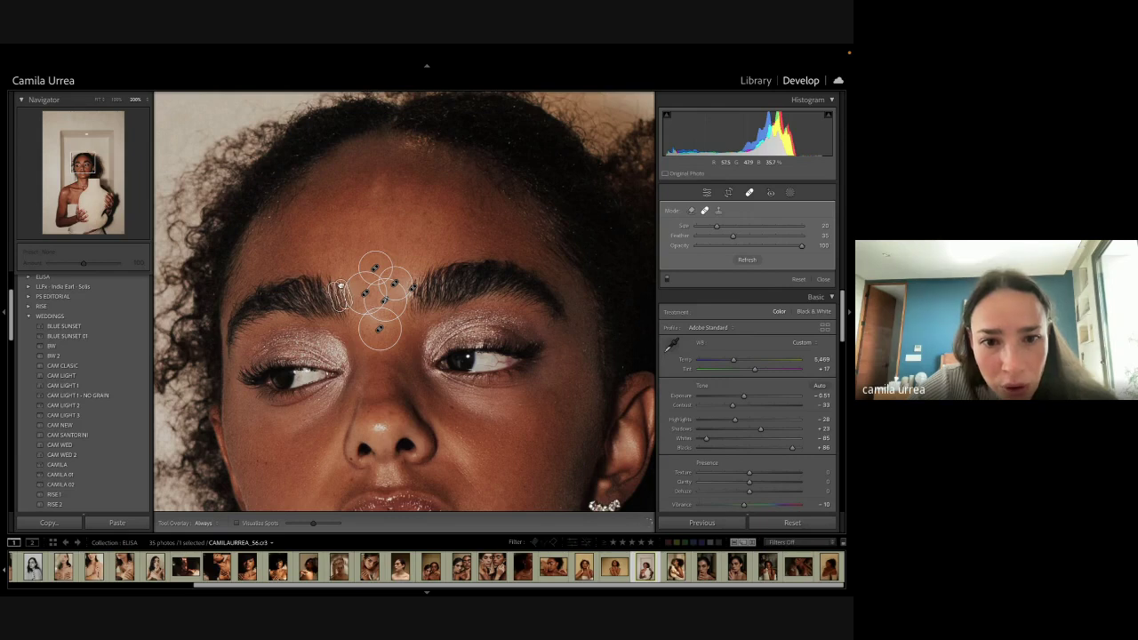
key(q)
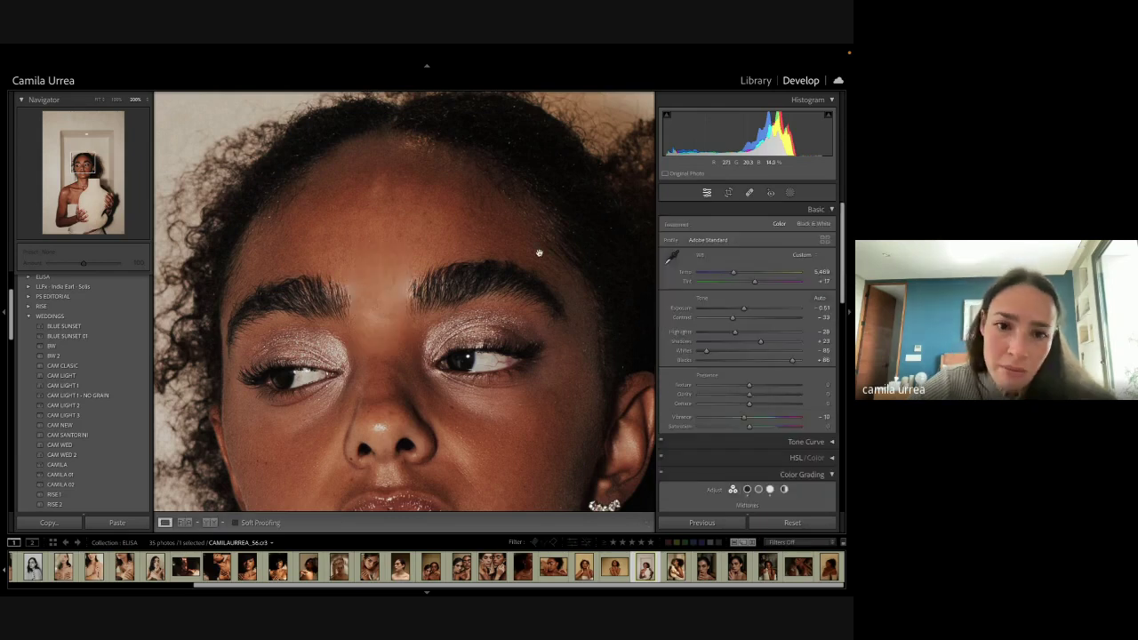
click(525, 290)
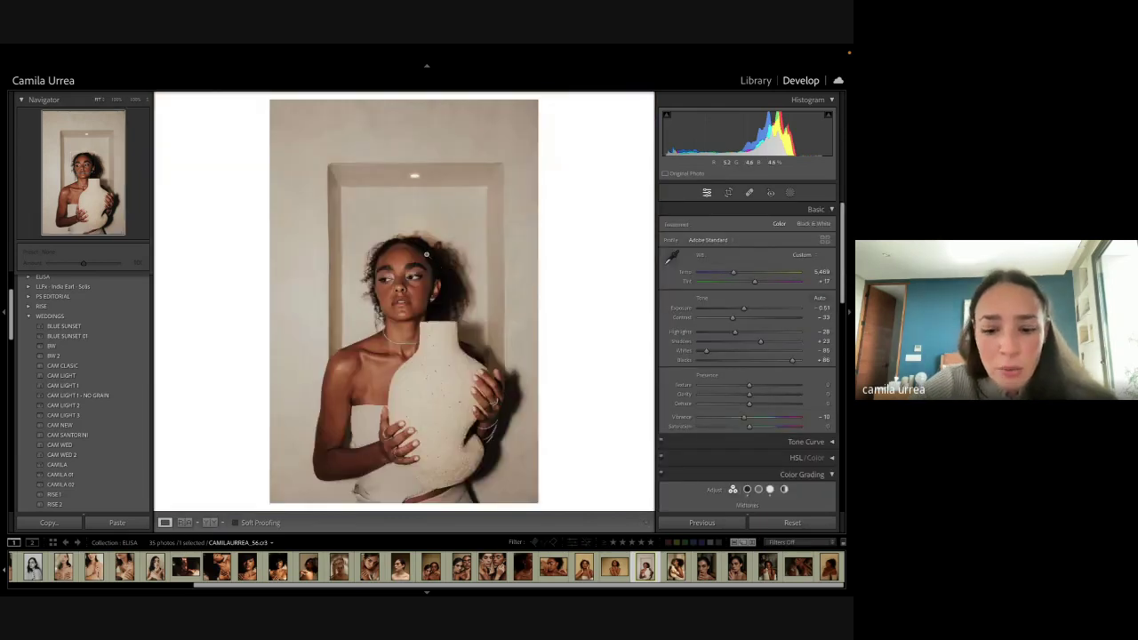
Step: Compare the face with the original side by side and heal the shine between the eyebrows and the inner edge of the other eyebrow
key(y)
click(269, 281)
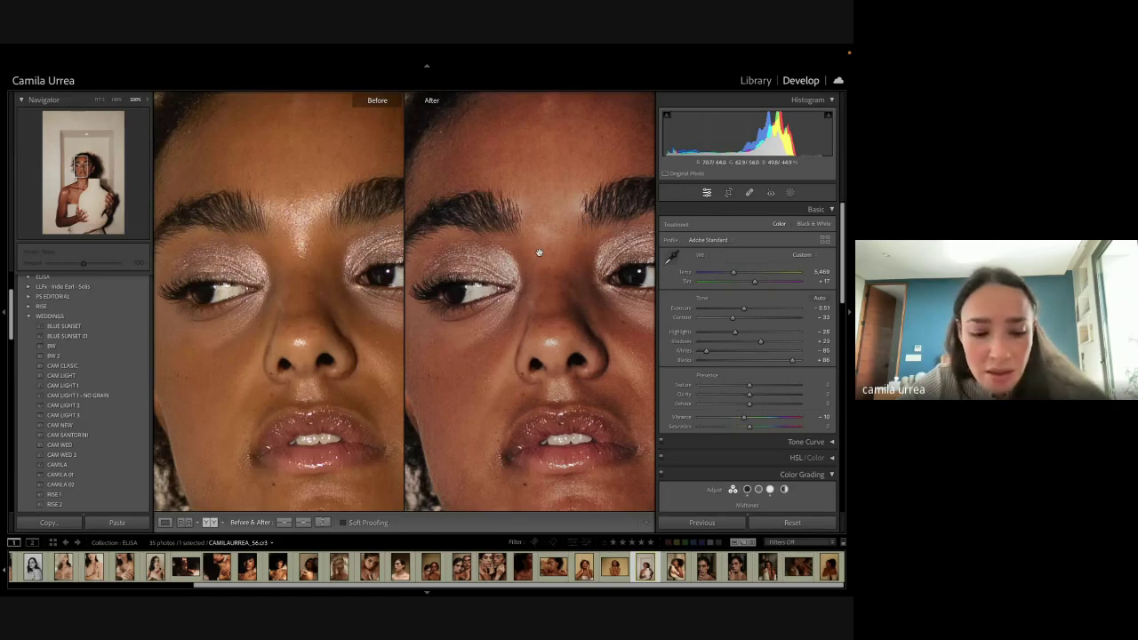
key(q)
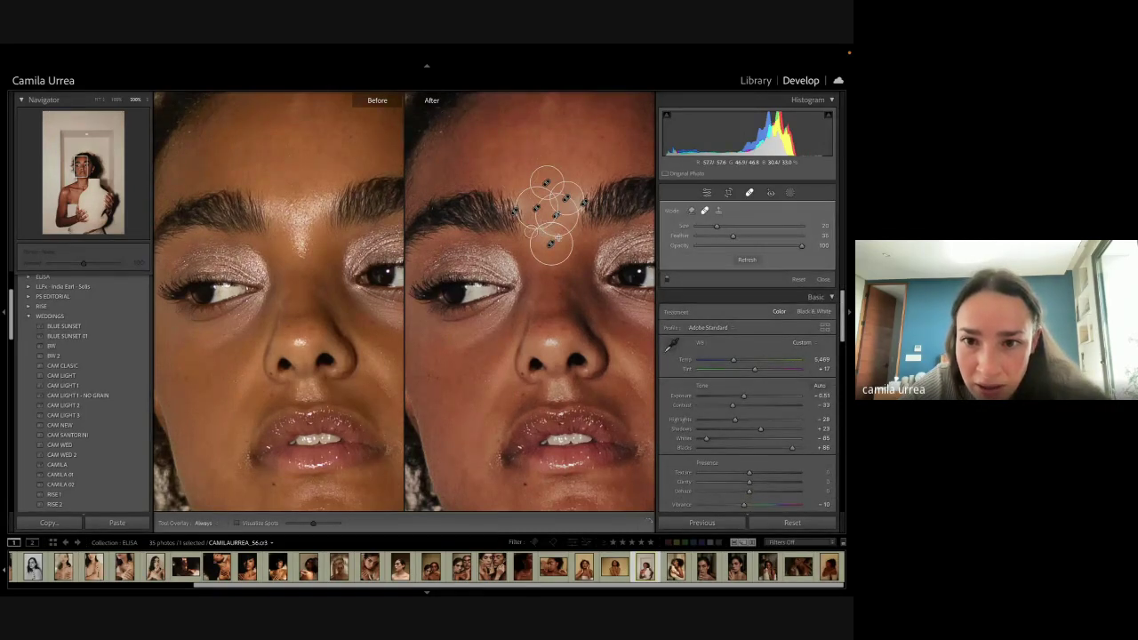
key(q)
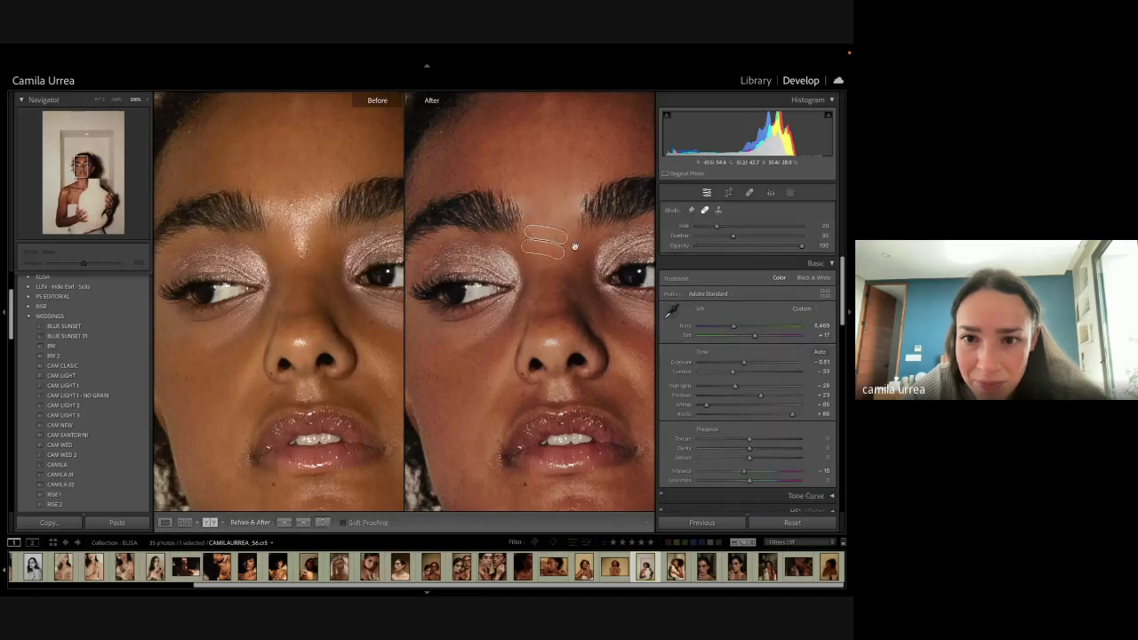
key(q)
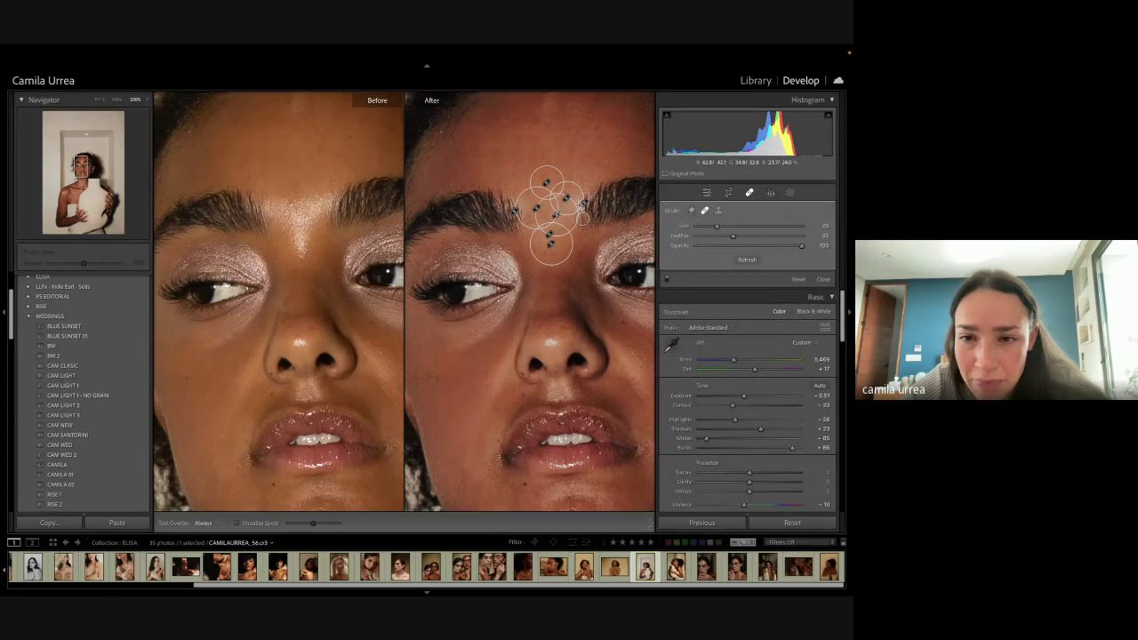
mouse_move(583, 219)
mouse_down()
mouse_move(583, 205)
mouse_move(597, 206)
mouse_up()
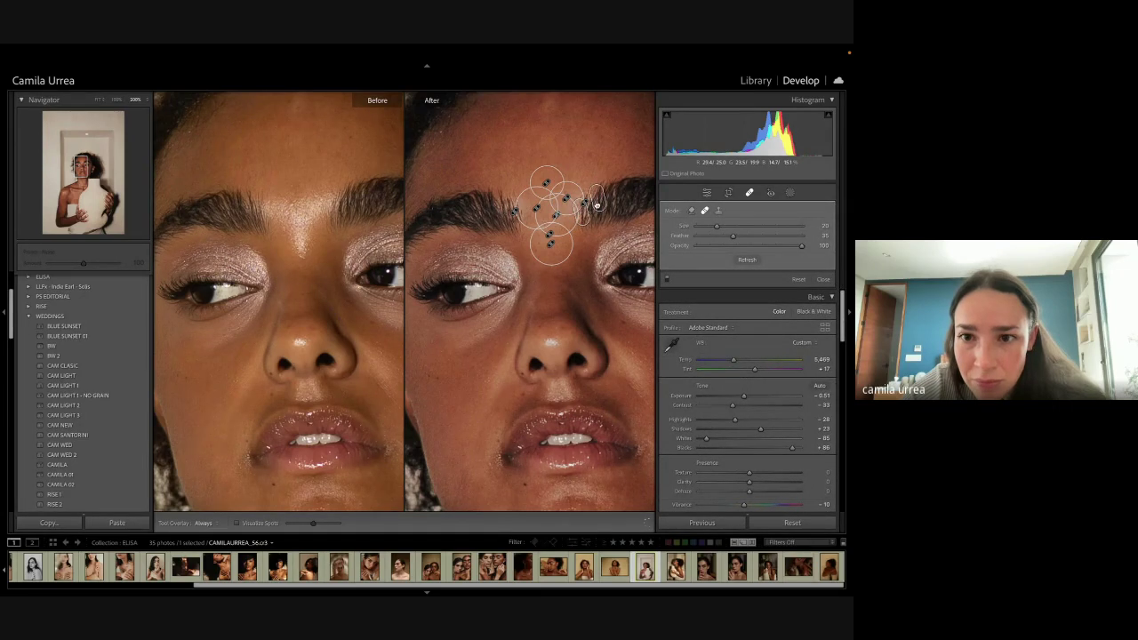
key(q)
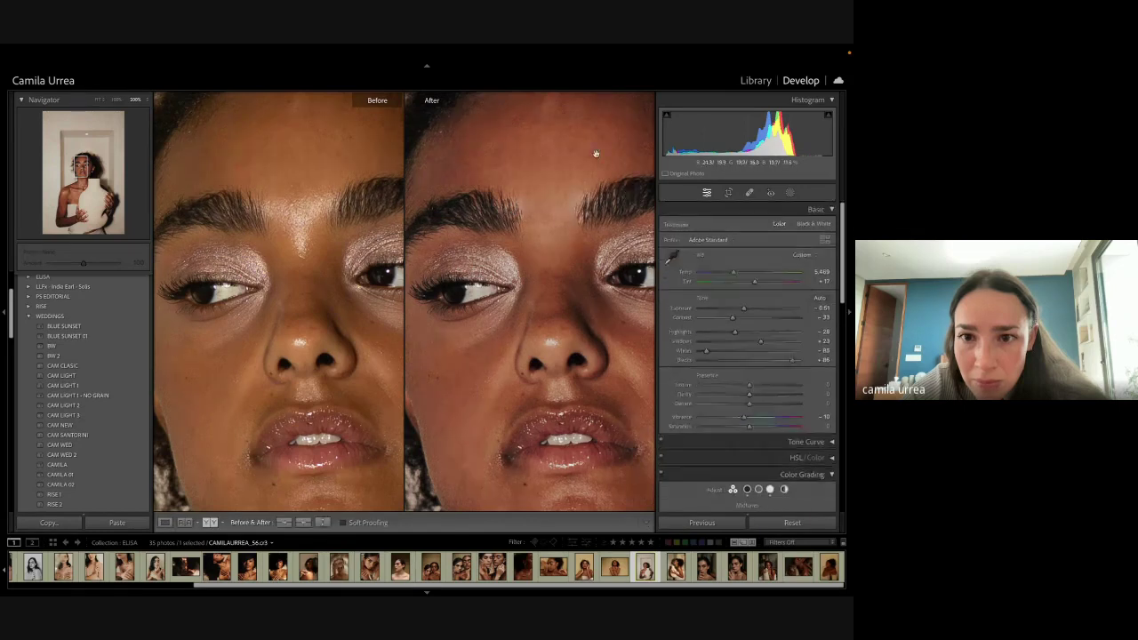
Step: Check the forehead and eyebrow retouching against the original, and inspect the face and full photo in the single view
click(596, 154)
key(q)
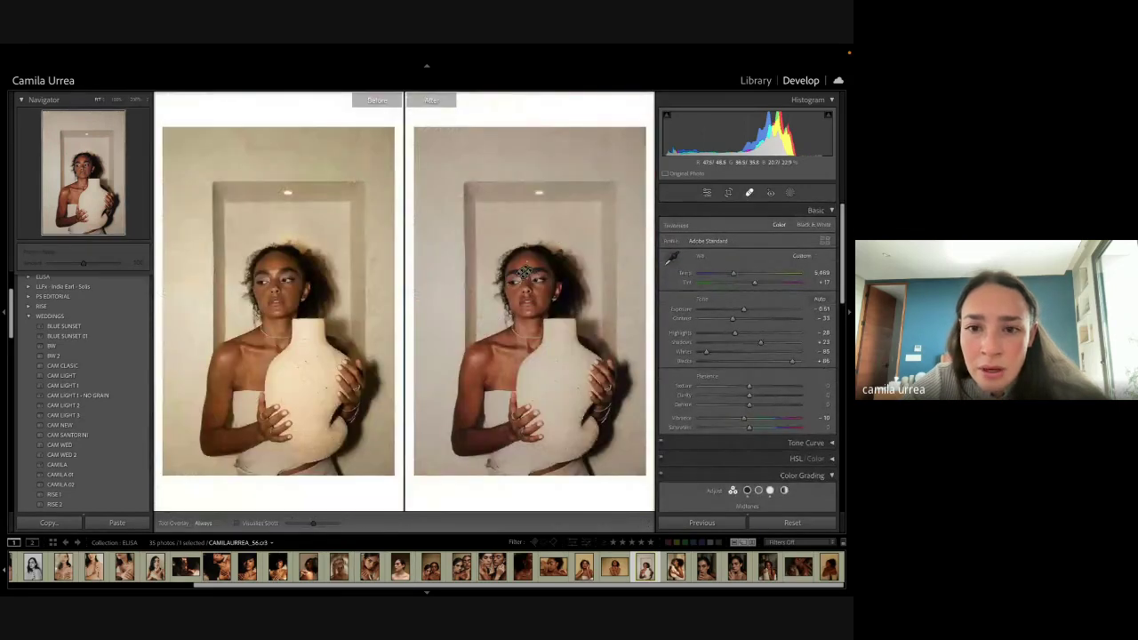
click(531, 256)
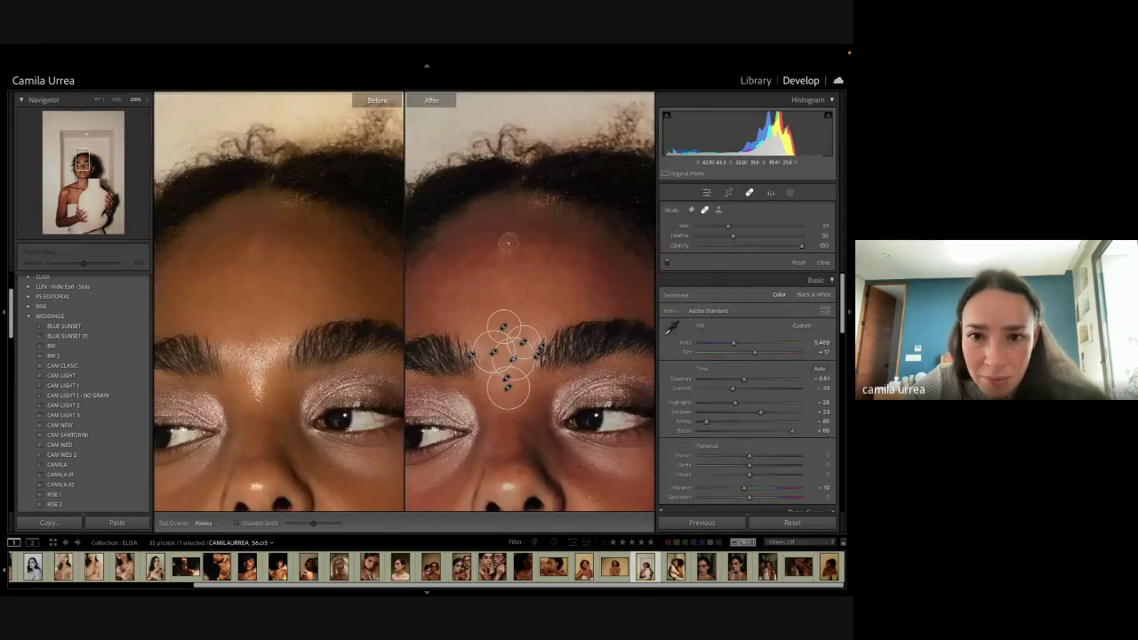
key(q)
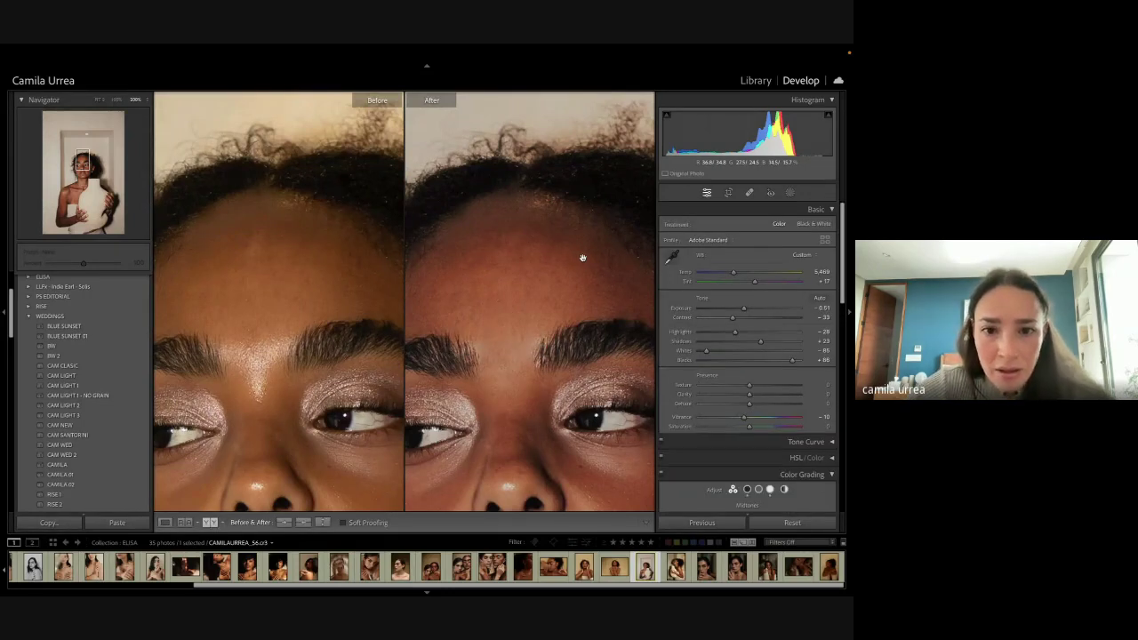
key(y)
drag(553, 272, 536, 219)
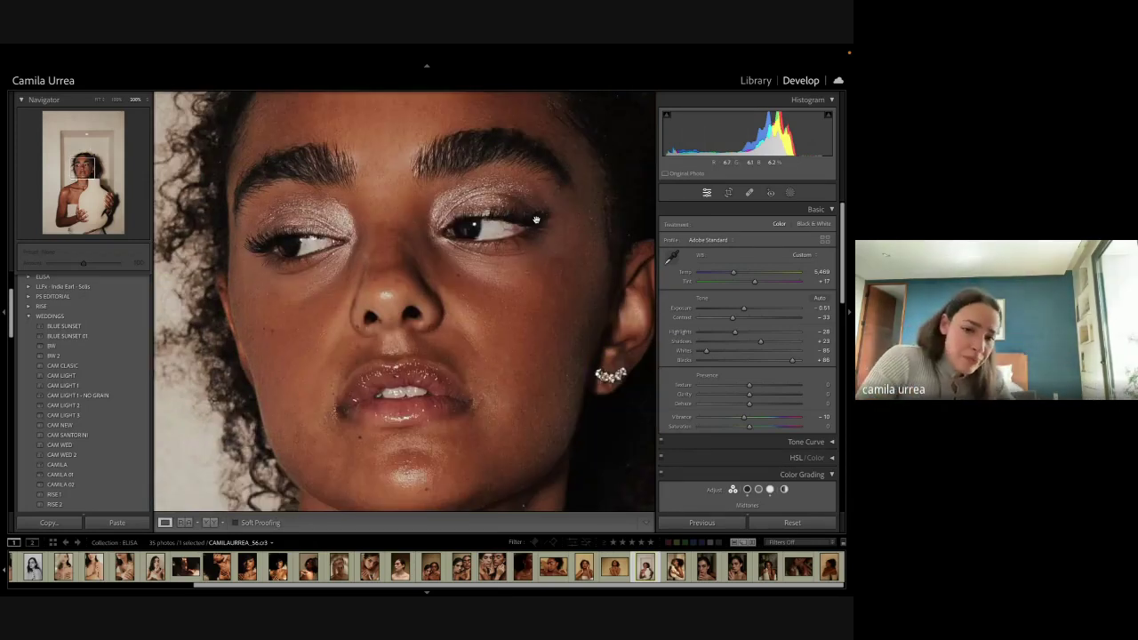
click(480, 415)
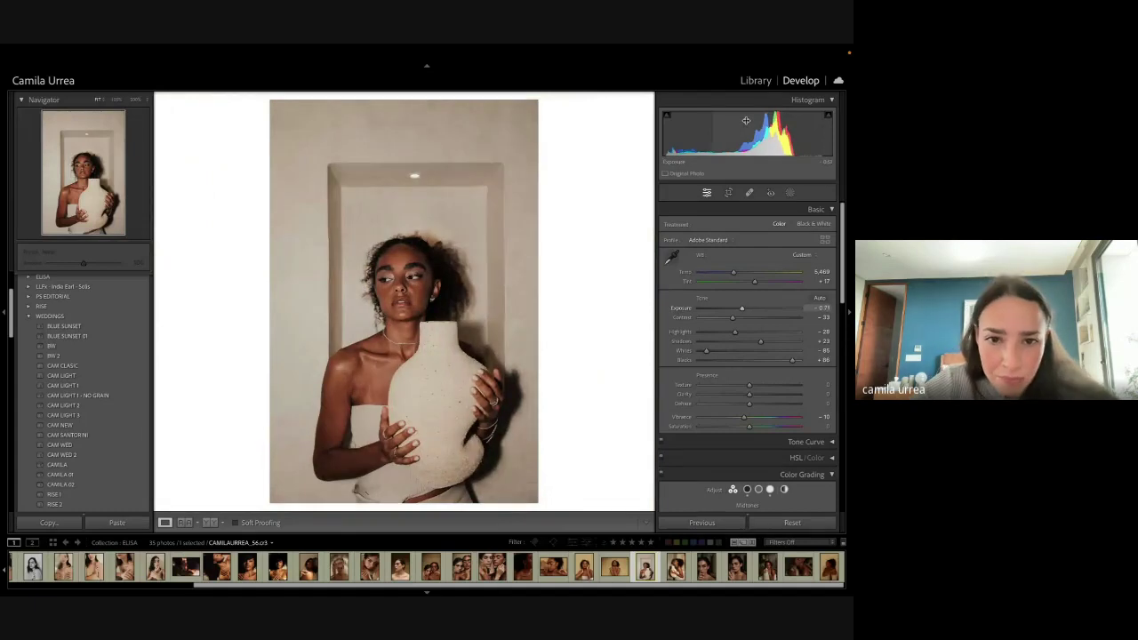
Step: Crop the photo tighter to remove the strip at the waist, keeping the original aspect ratio, and rotate it slightly to level the wall niche
key(r)
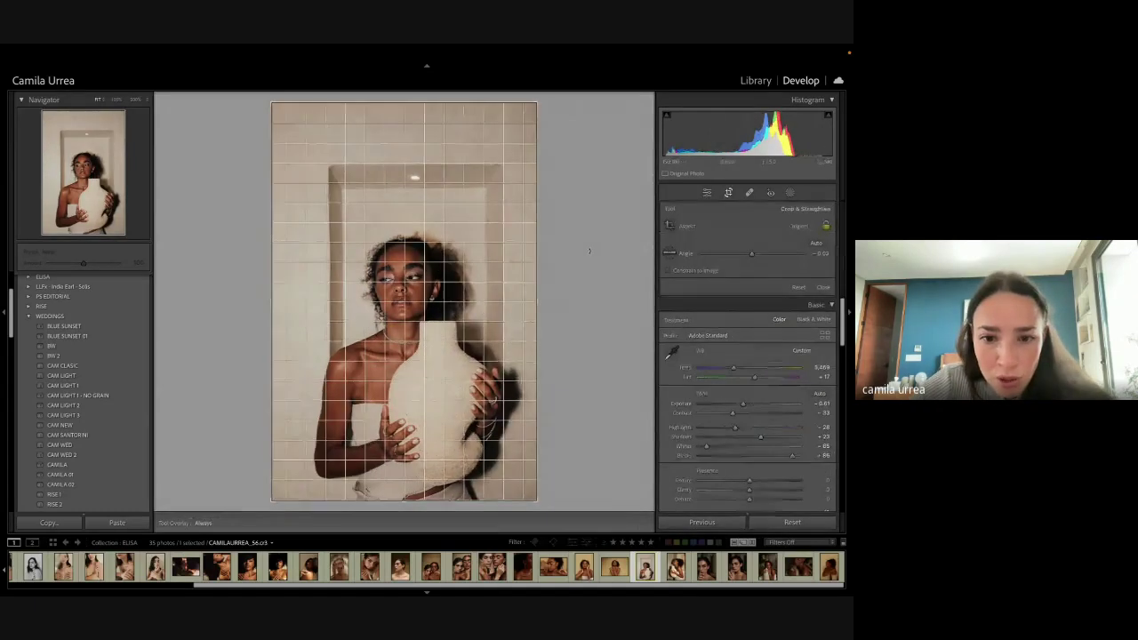
key(r)
click(378, 493)
drag(379, 494, 352, 373)
click(352, 374)
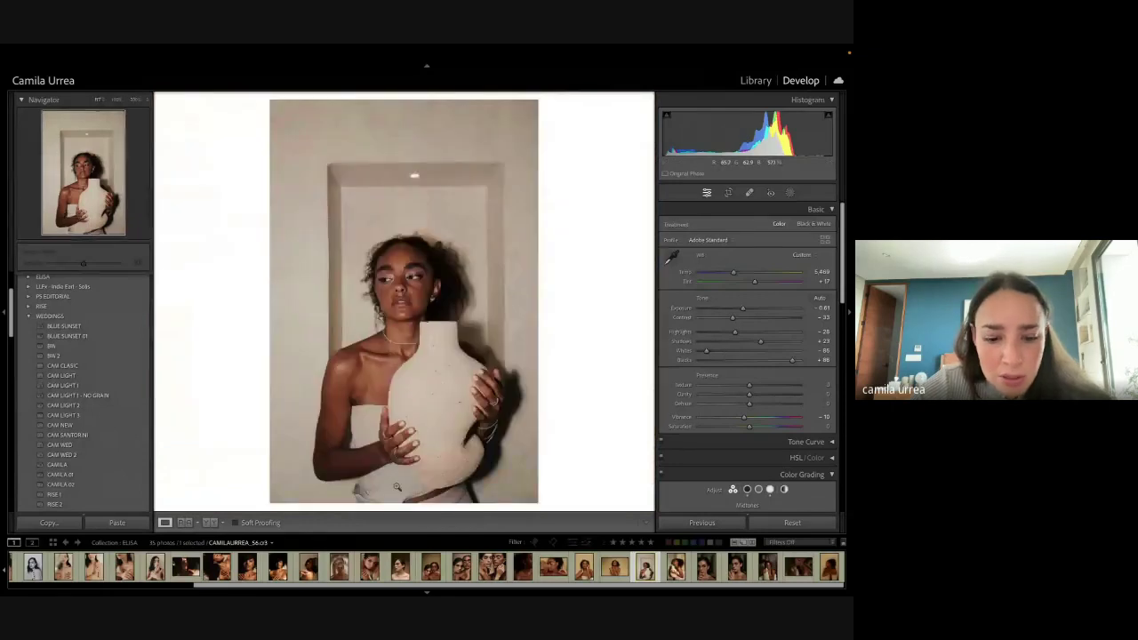
key(r)
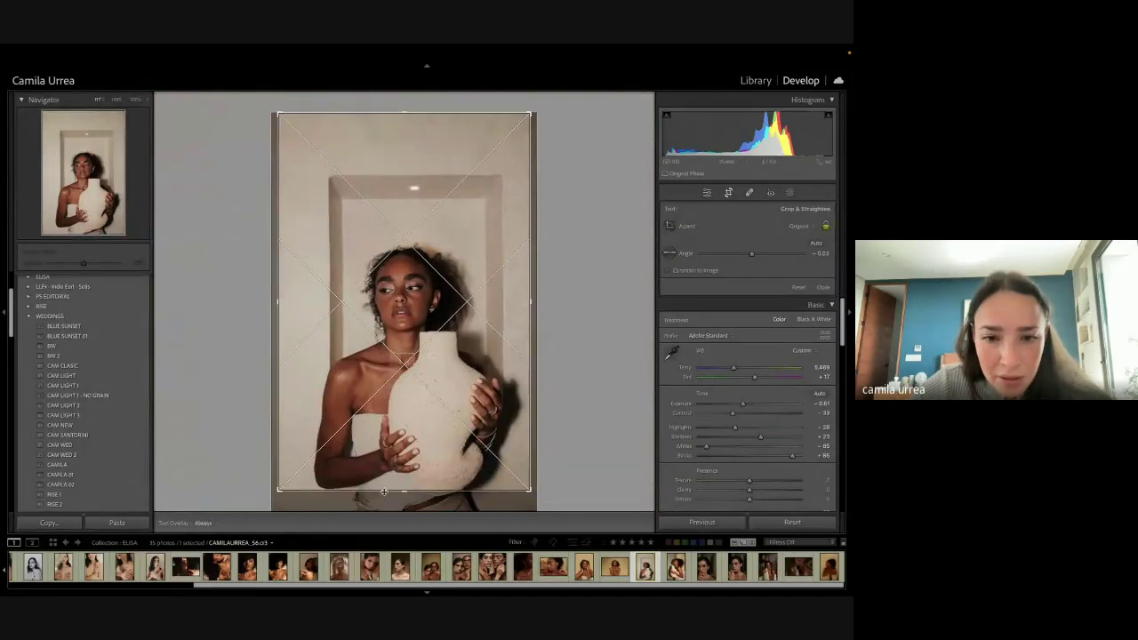
key(r)
key(r)
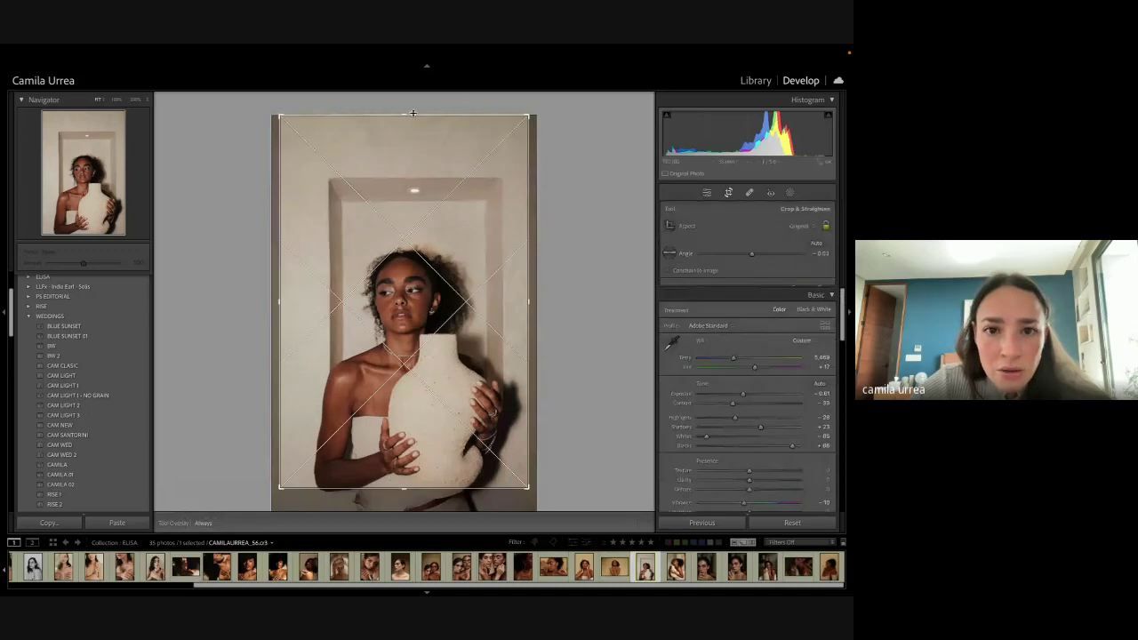
drag(551, 219, 552, 222)
key(r)
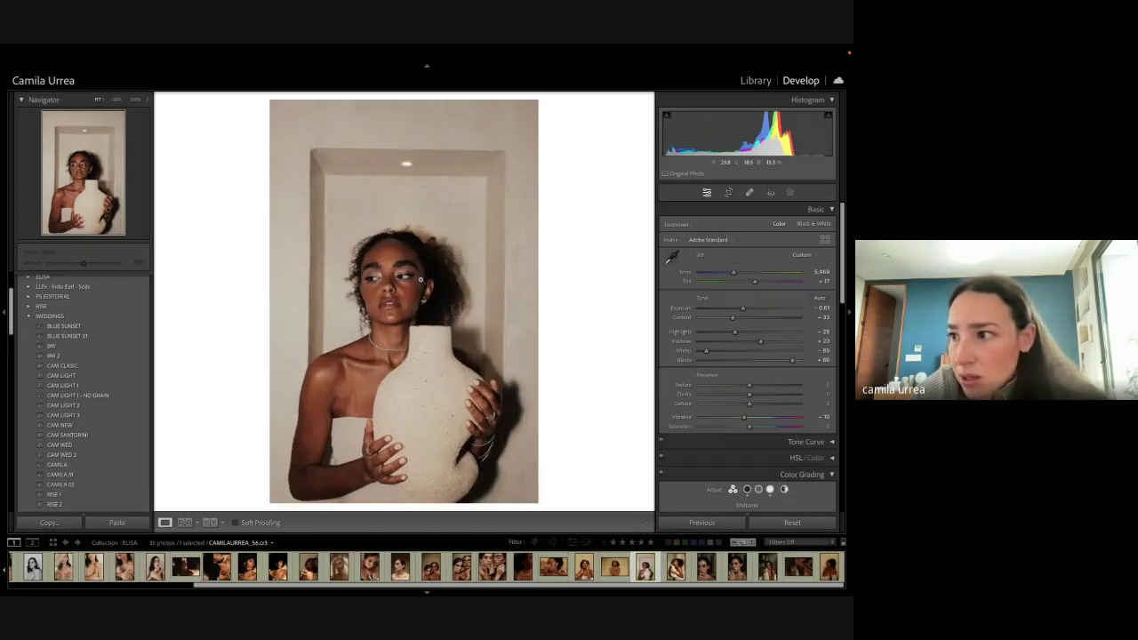
Step: Straighten the photo to an angle of 0.31, tighten the crop further, and shift the image sideways to center the subject
key(r)
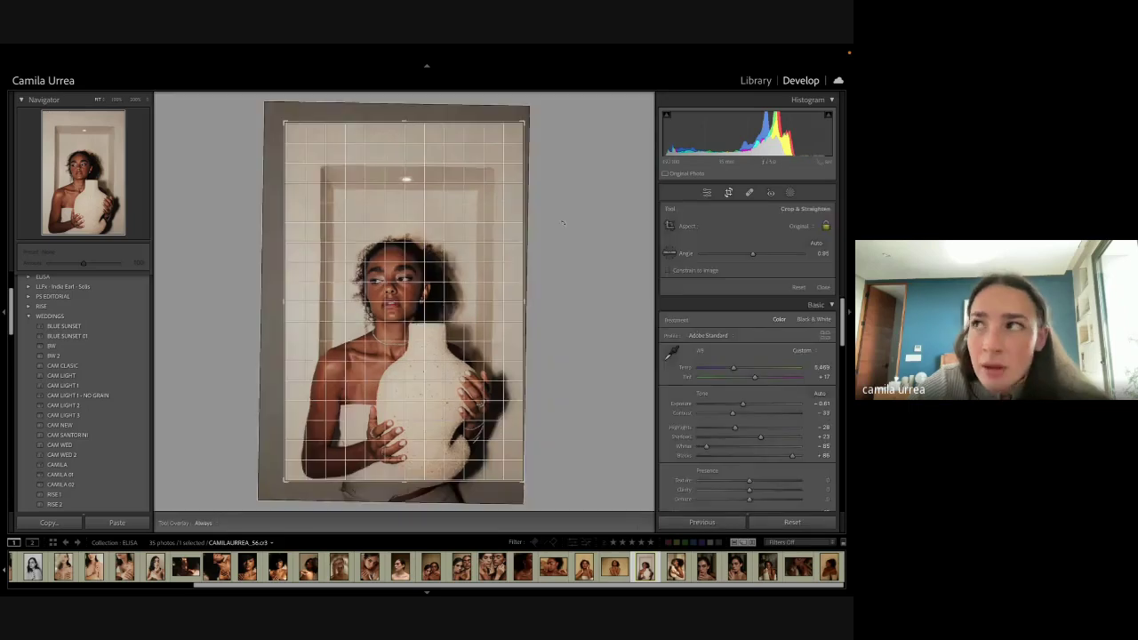
key(r)
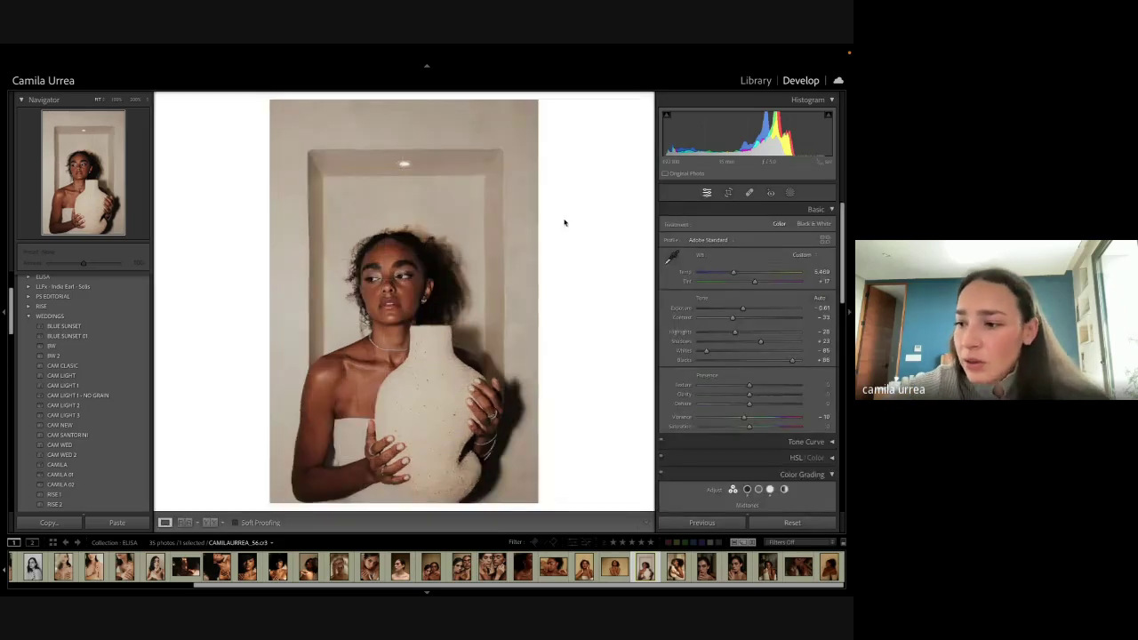
key(r)
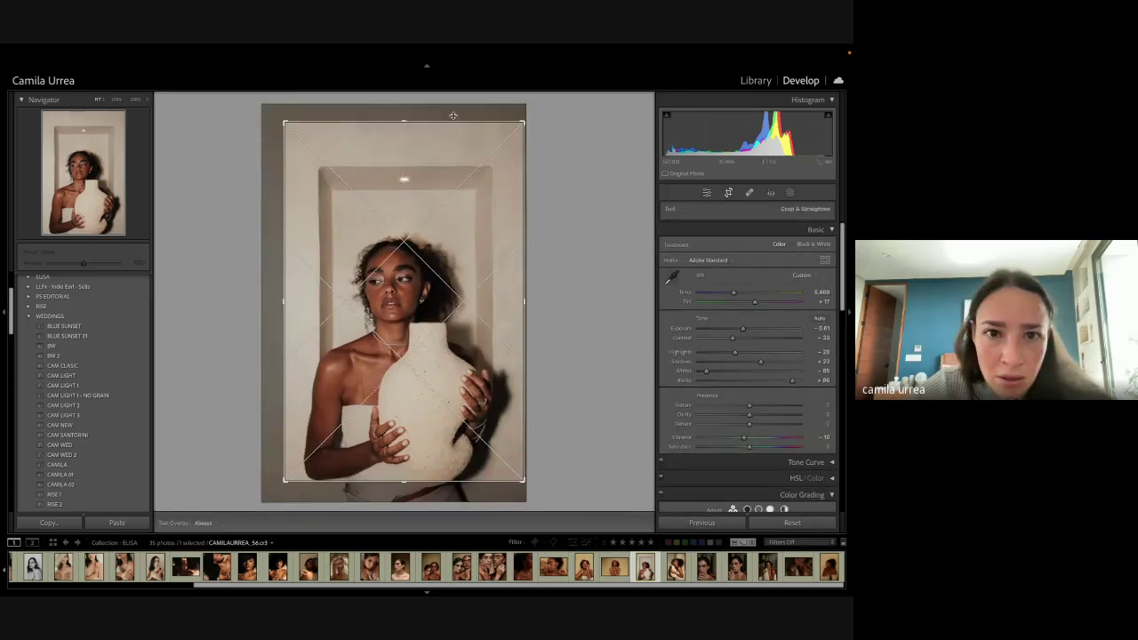
key(r)
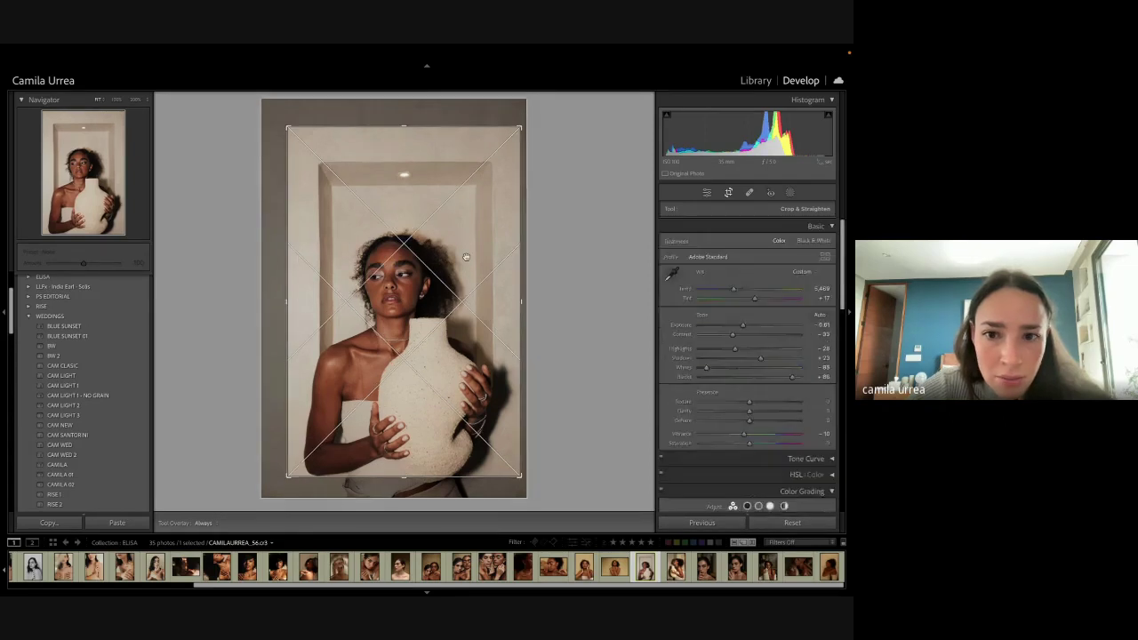
key(r)
drag(414, 304, 421, 304)
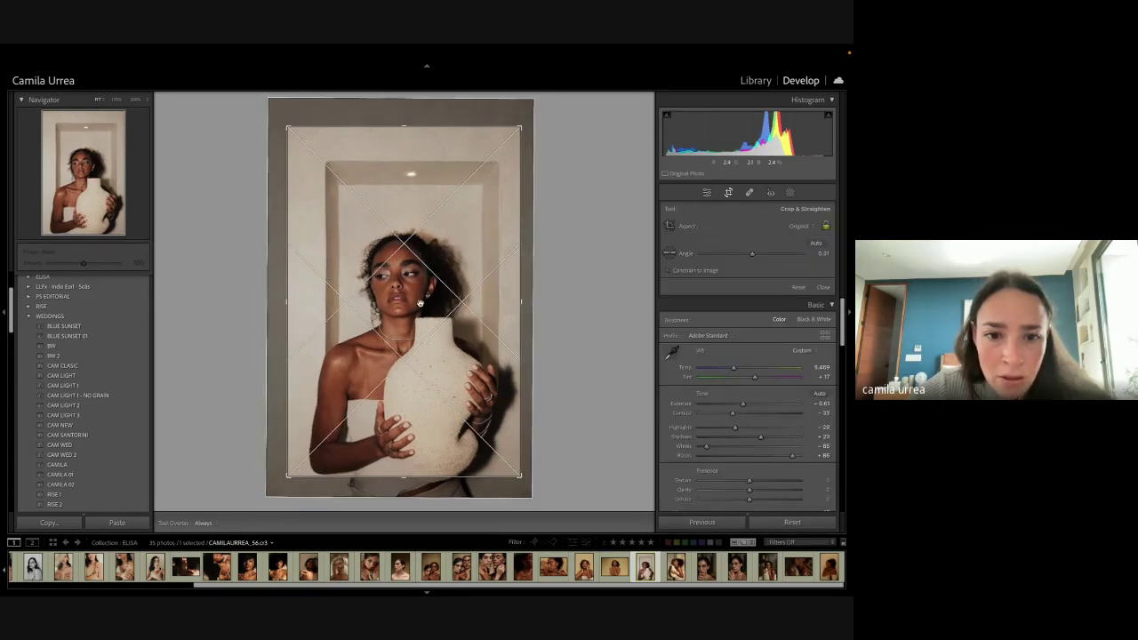
key(Return)
Step: Heal the marks down the middle of the chest with large brush strokes, reposition the sampled skin area, and check the result
click(368, 396)
key(q)
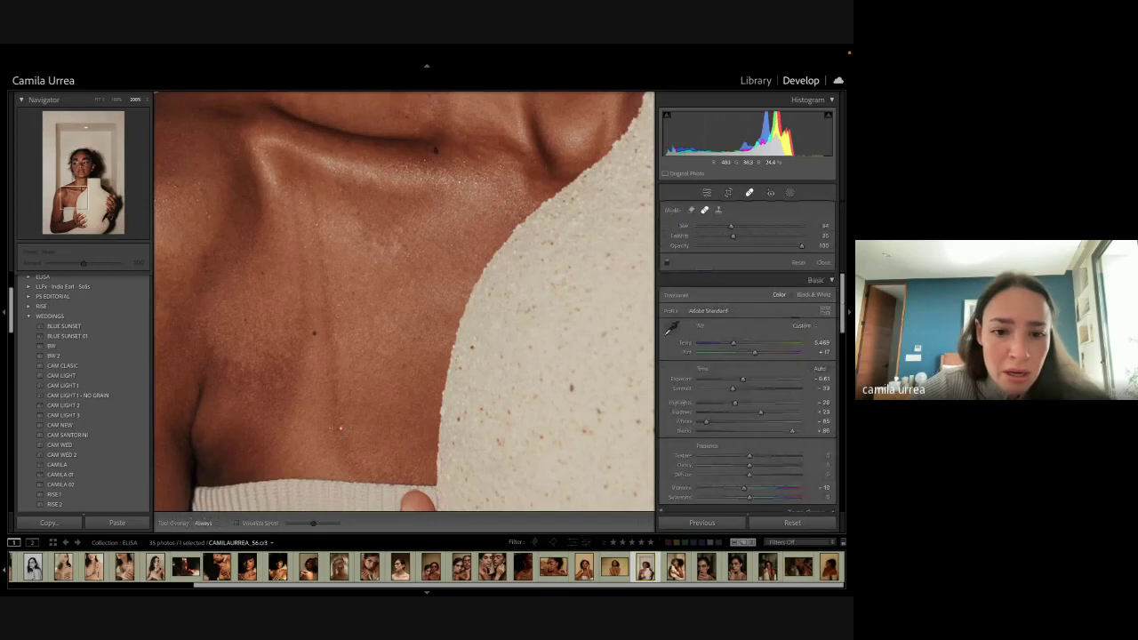
scroll(341, 428, up, 5)
mouse_move(350, 440)
mouse_down()
mouse_move(309, 364)
mouse_move(294, 196)
mouse_up()
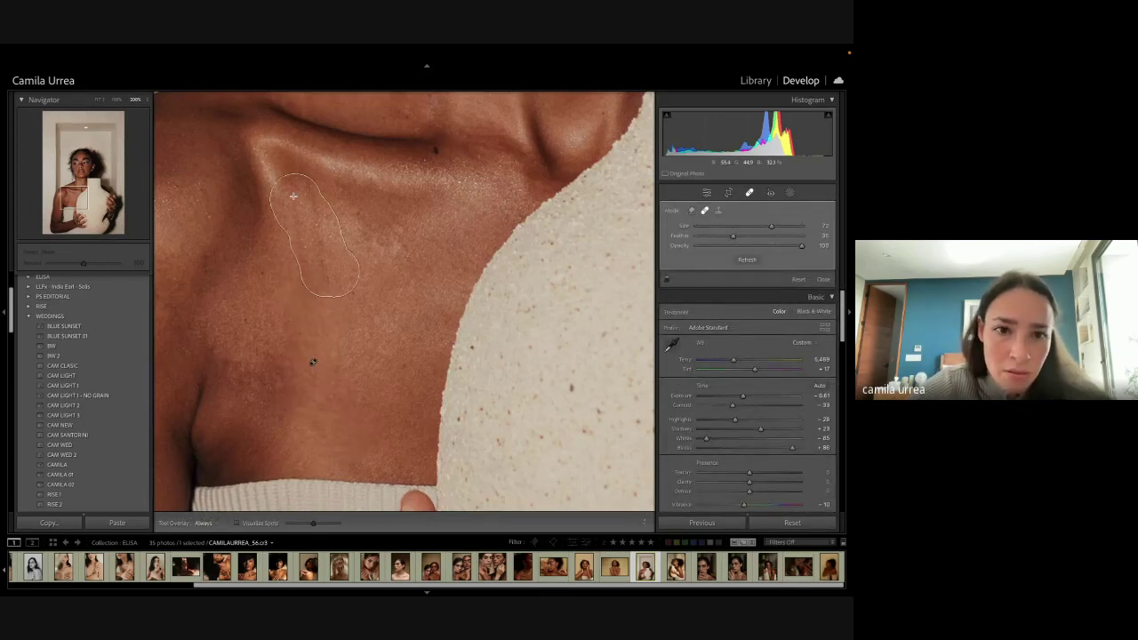
mouse_move(254, 300)
mouse_down()
mouse_move(415, 287)
mouse_move(371, 322)
mouse_up()
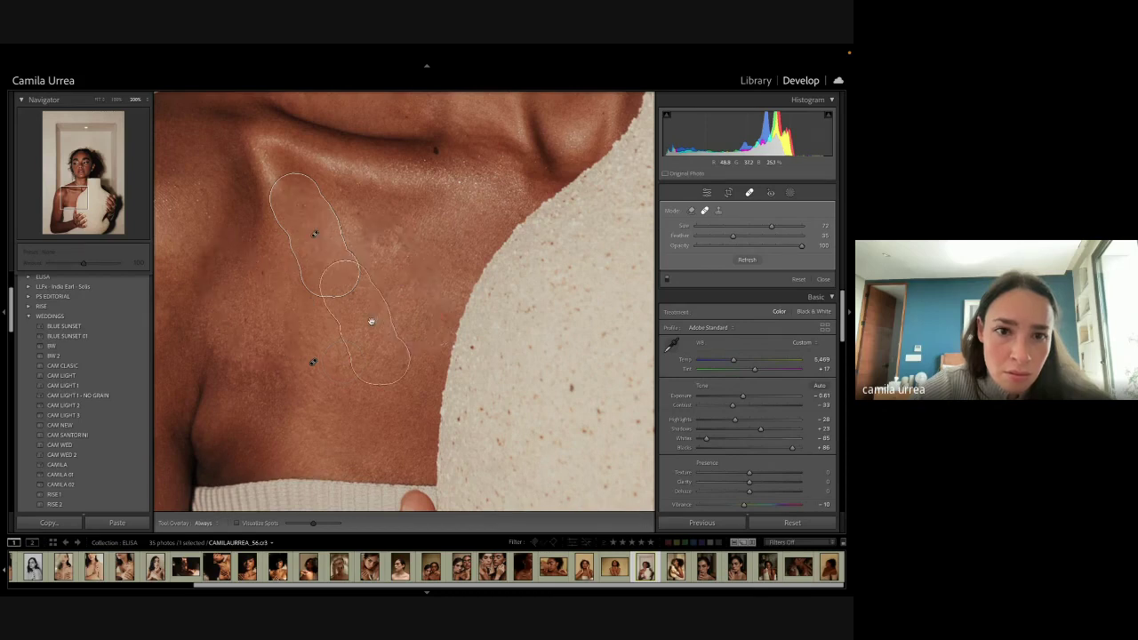
key(q)
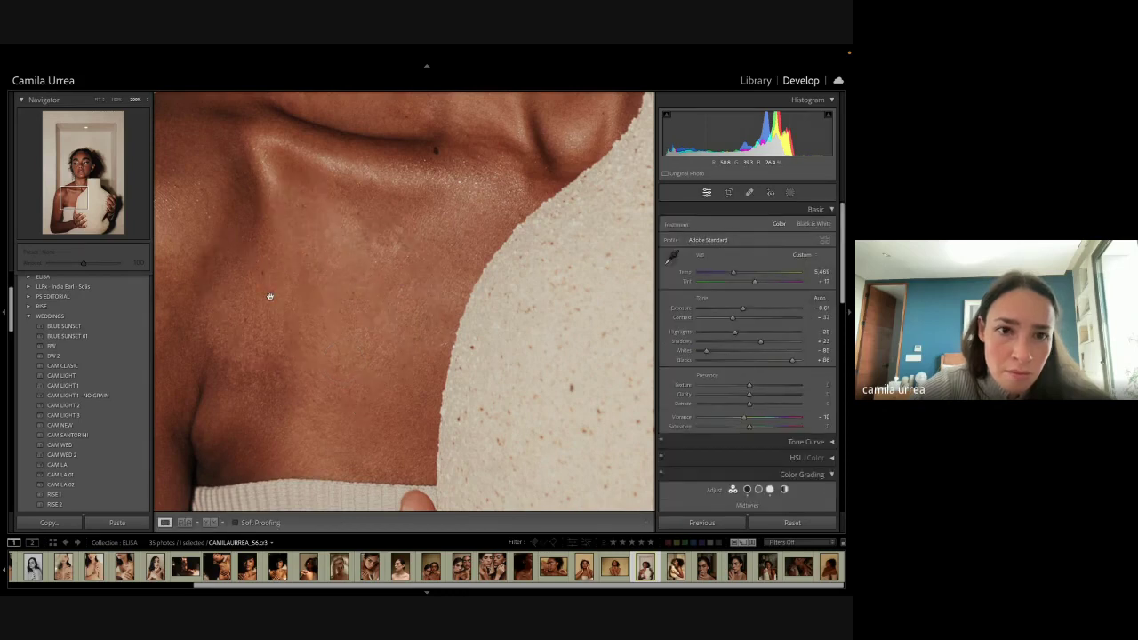
Step: Heal the shiny spot below the collarbone with skin sampled beside it, and check the chest in the wider view
key(q)
key(Delete)
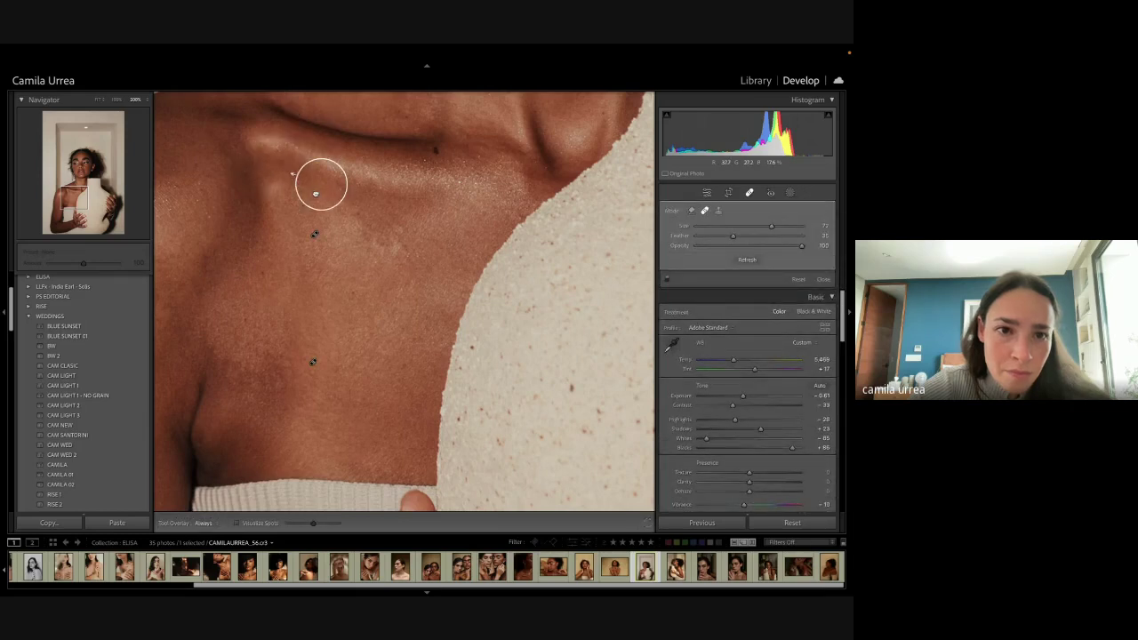
key(q)
click(376, 228)
click(368, 405)
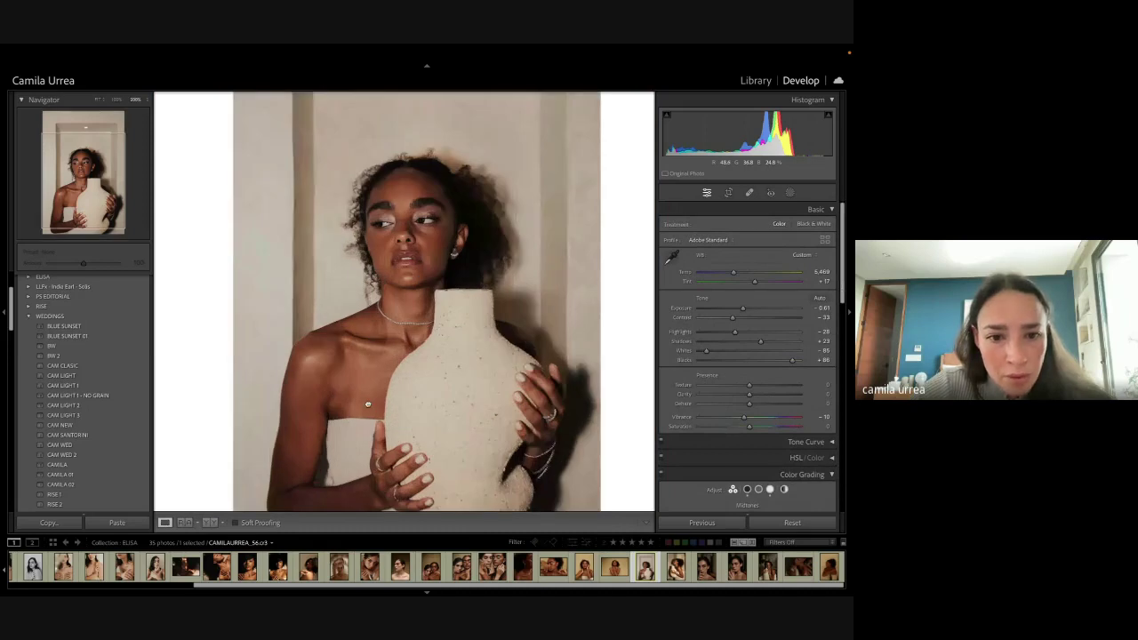
Step: Heal the skin above the strapless top with size 71 strokes, sampling skin beside the vase, and cover the uneven patch near the armpit
click(367, 405)
key(q)
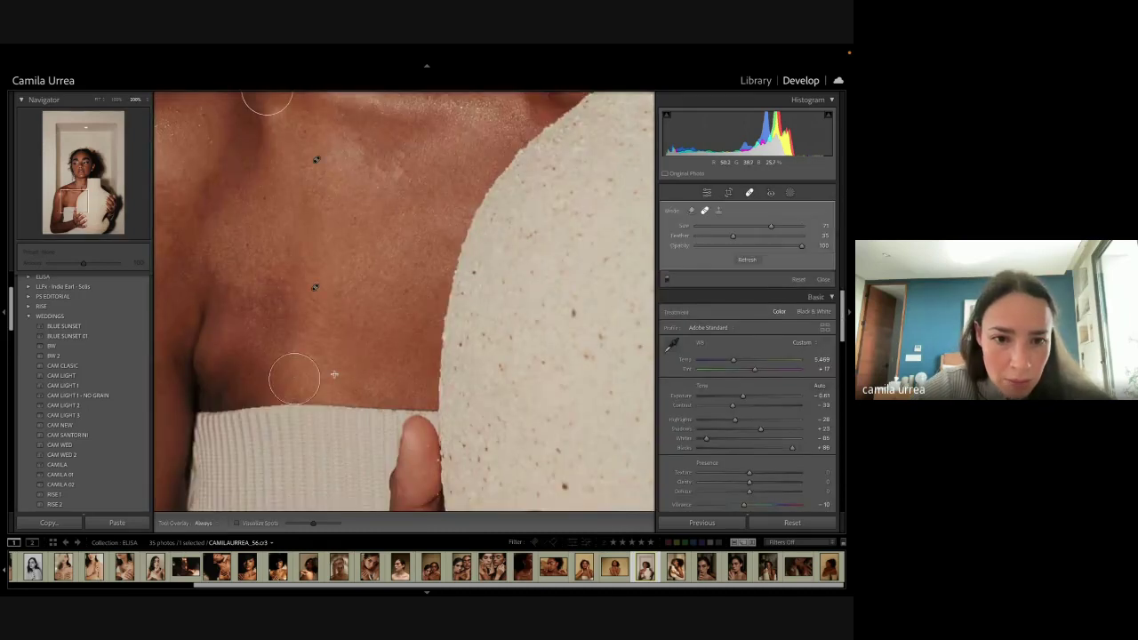
drag(295, 378, 313, 289)
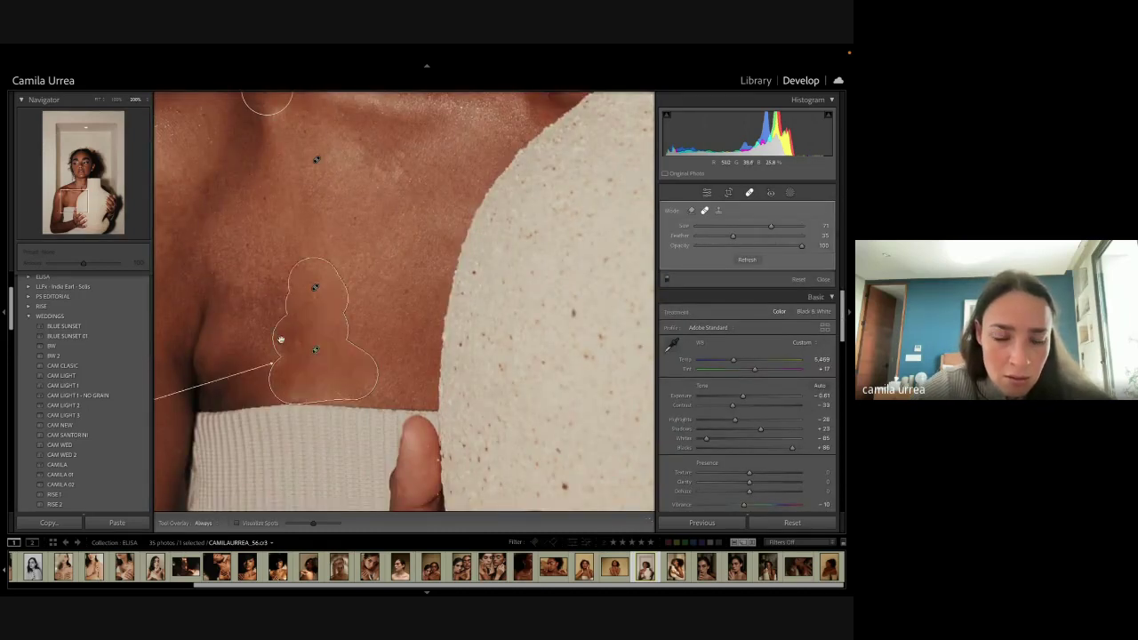
key(ctrl+minus)
drag(248, 359, 414, 267)
drag(372, 332, 370, 326)
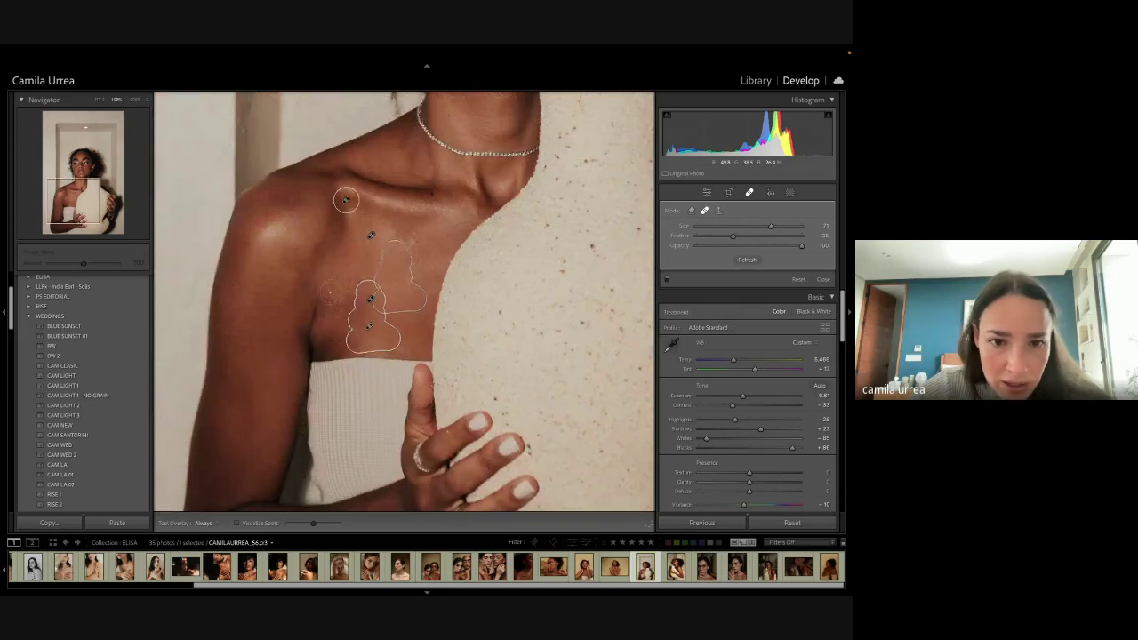
drag(330, 293, 364, 302)
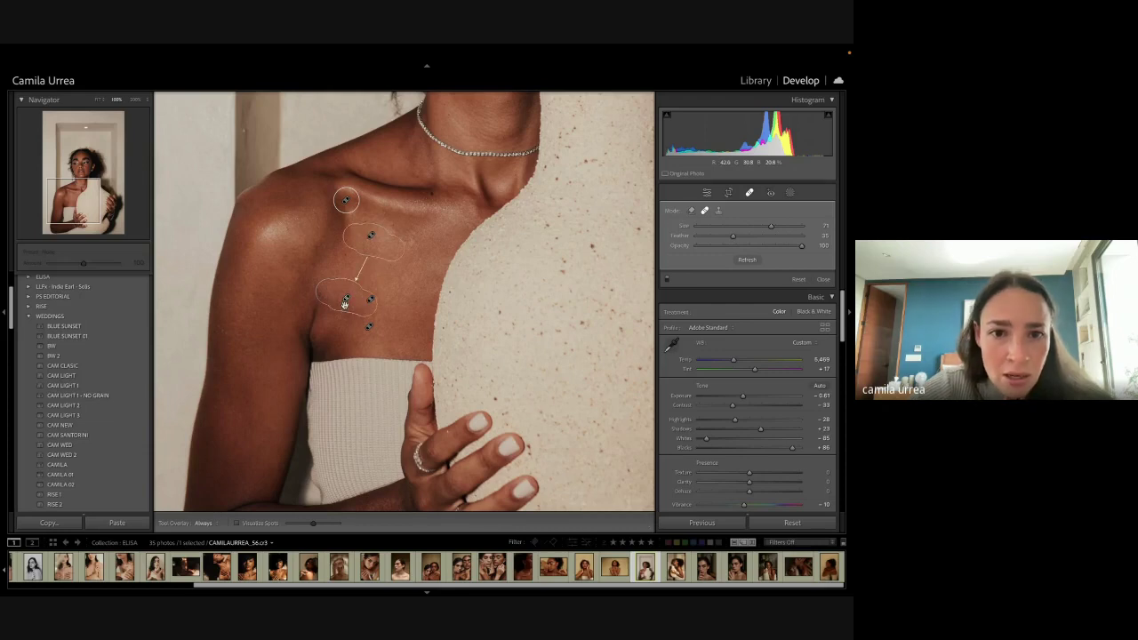
Step: Reposition the skin sampled for the heal near the armpit, and check the result on the whole photo
drag(371, 238, 370, 264)
key(q)
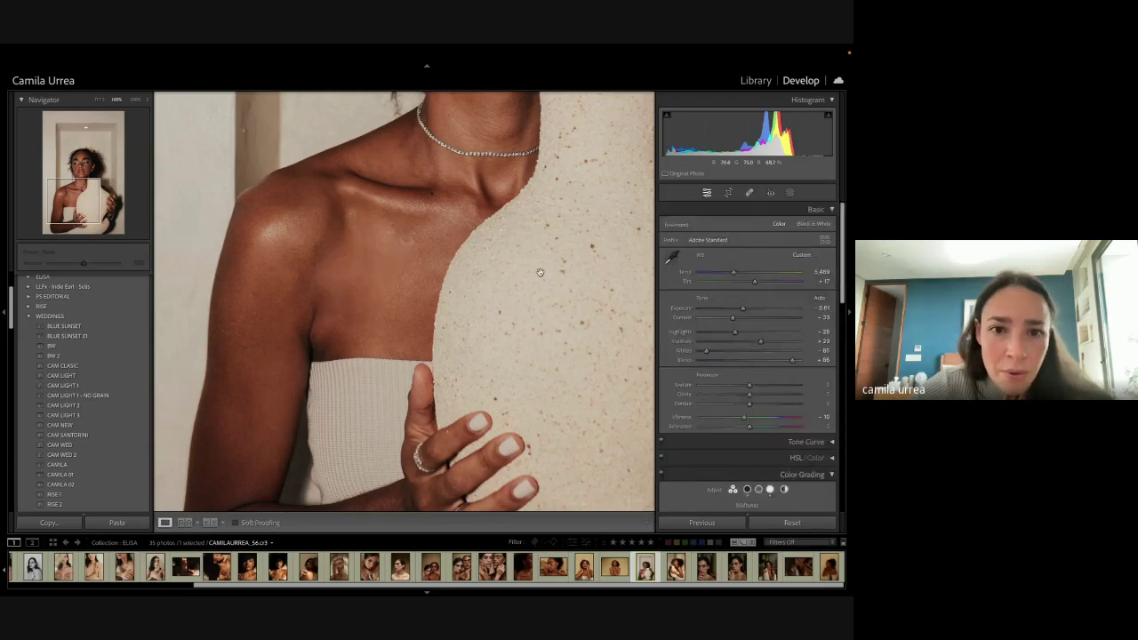
click(539, 276)
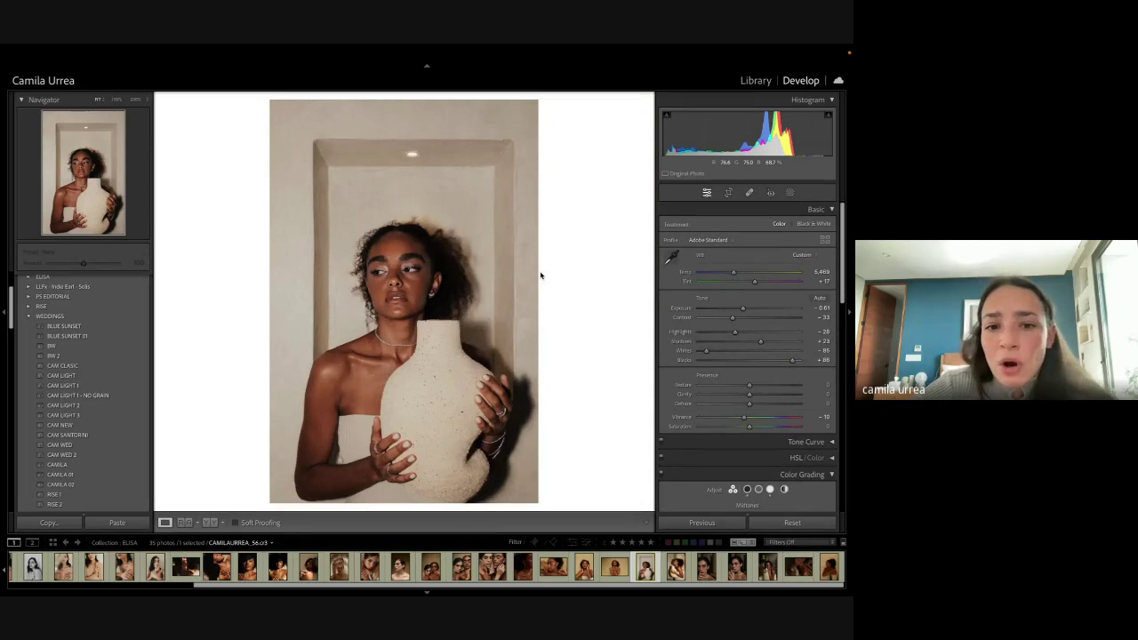
Step: Heal the small marks on the skin above the collarbone with a large brush, and check the result on the whole photo
click(349, 342)
key(q)
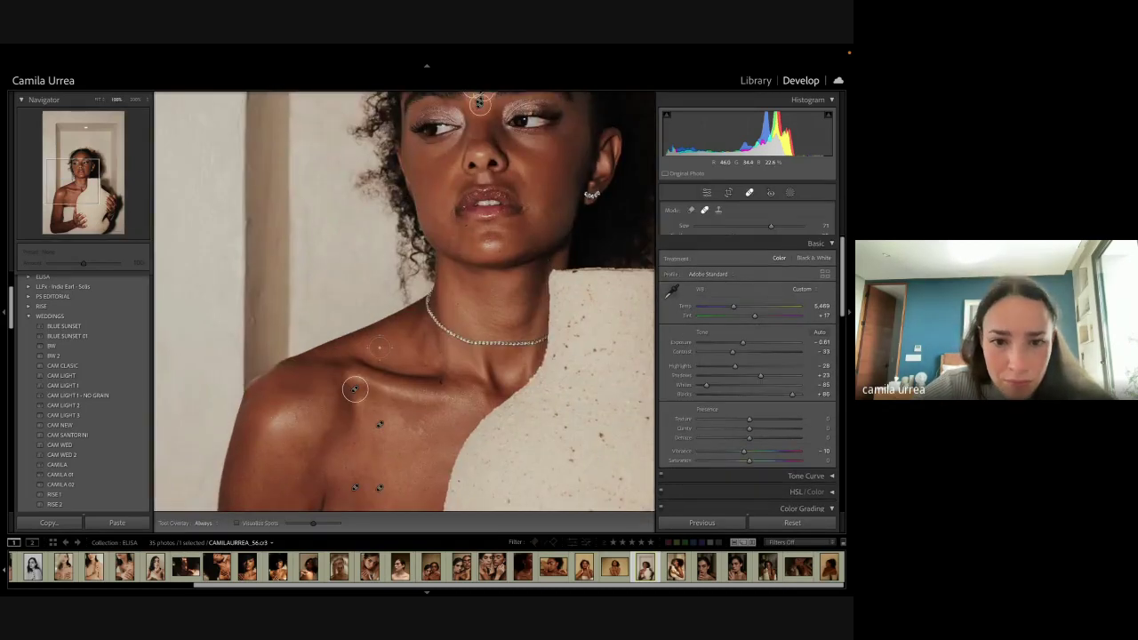
click(376, 349)
key(q)
key(q)
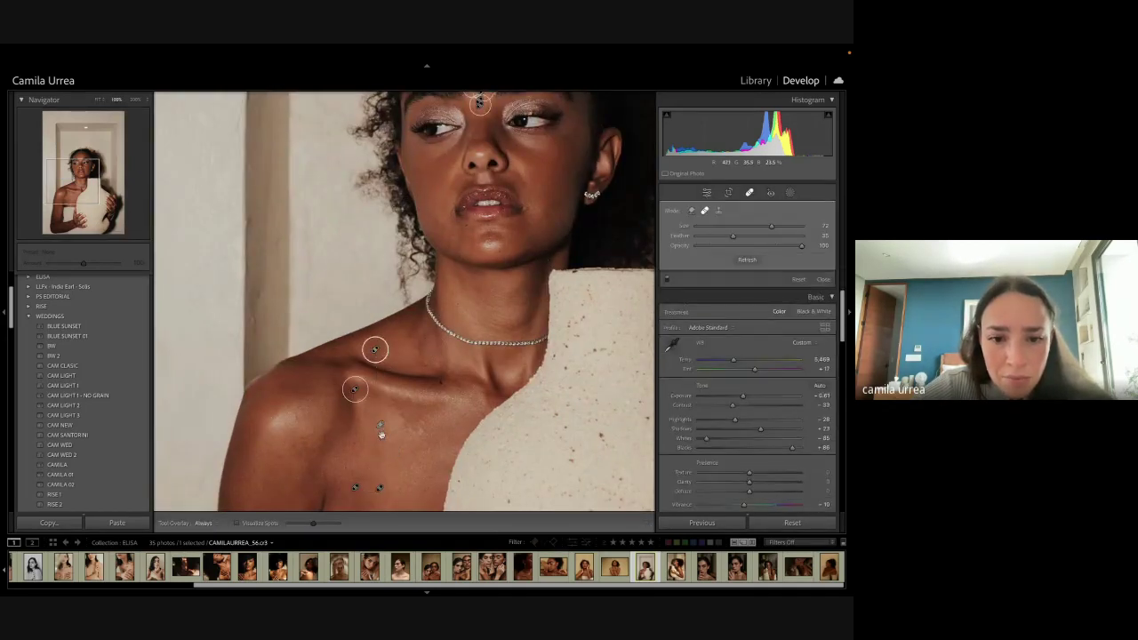
drag(375, 349, 404, 350)
key(q)
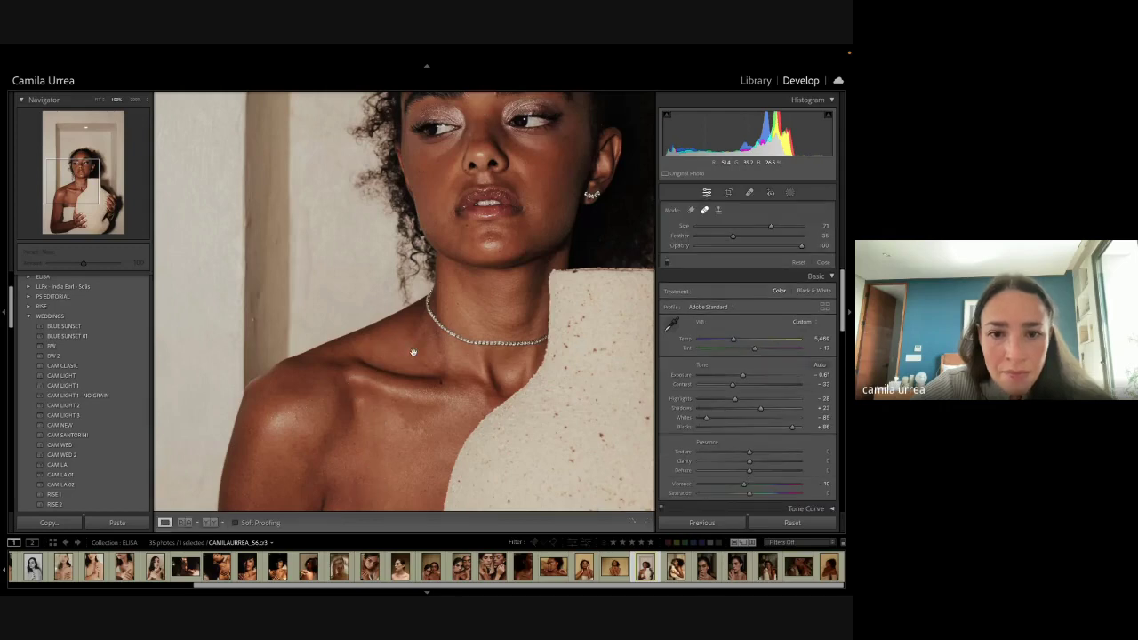
click(558, 362)
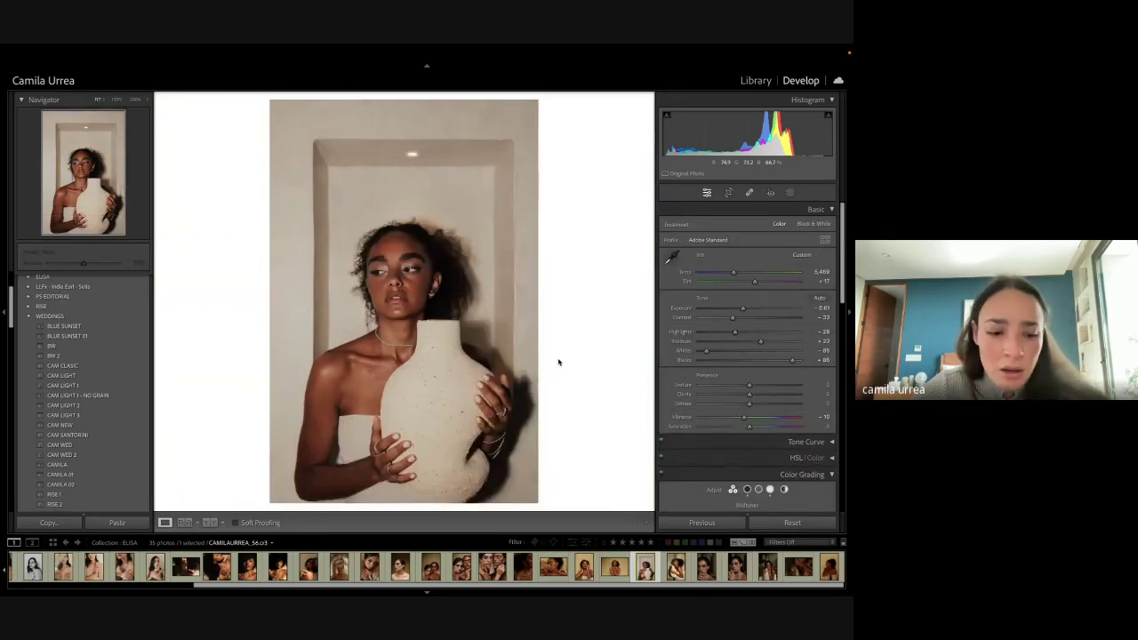
Step: Heal away the ceiling light at the top of the wall niche above the subject
key(q)
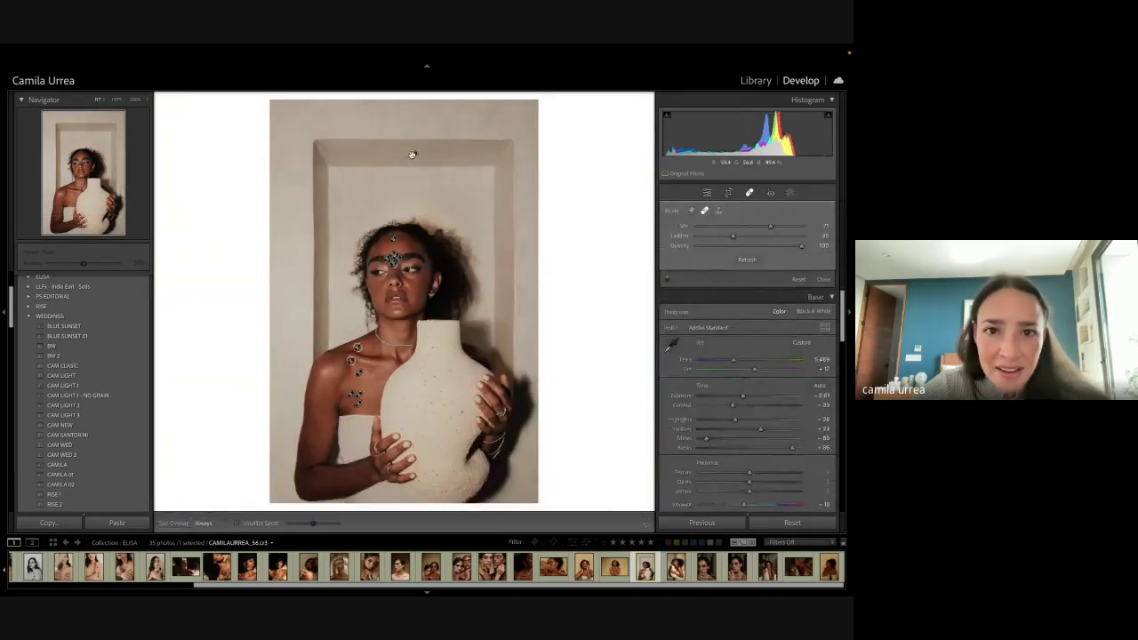
key(q)
key(q)
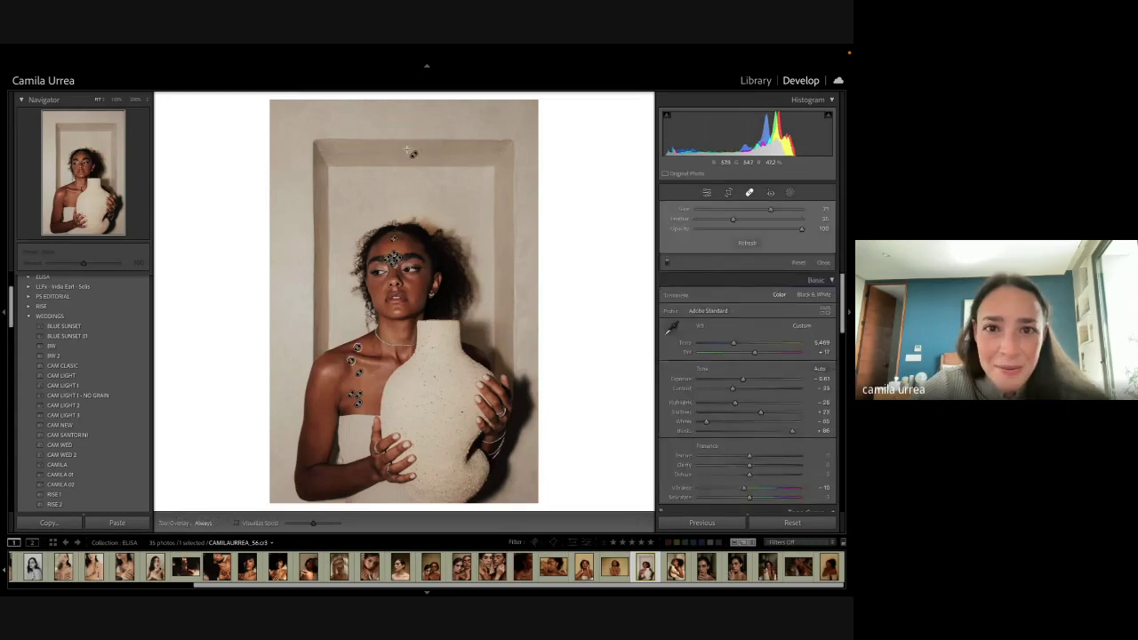
key(q)
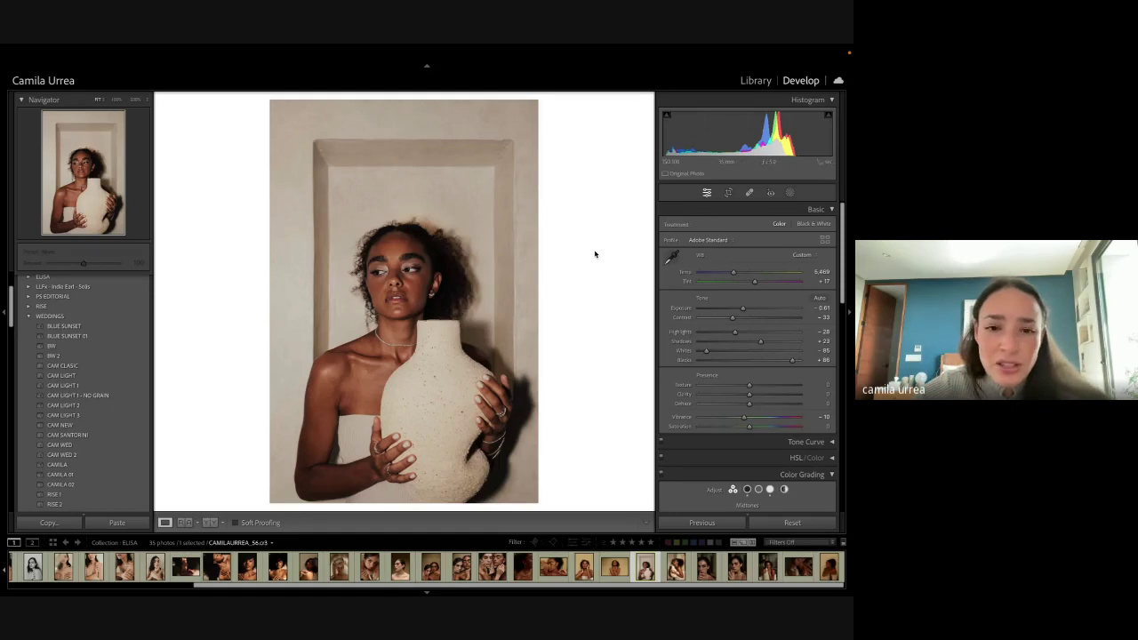
Step: Apply the CAM LIGHT 1 - NO GRAIN preset to photo CAMILAURREA_60, and raise its exposure and shadows
click(707, 566)
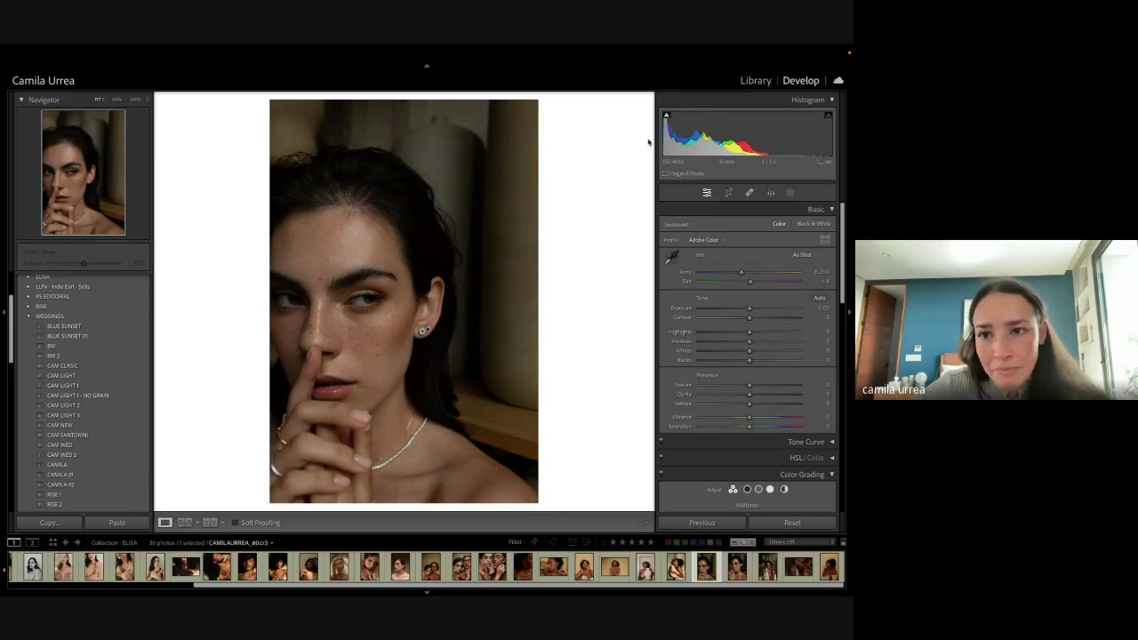
click(133, 395)
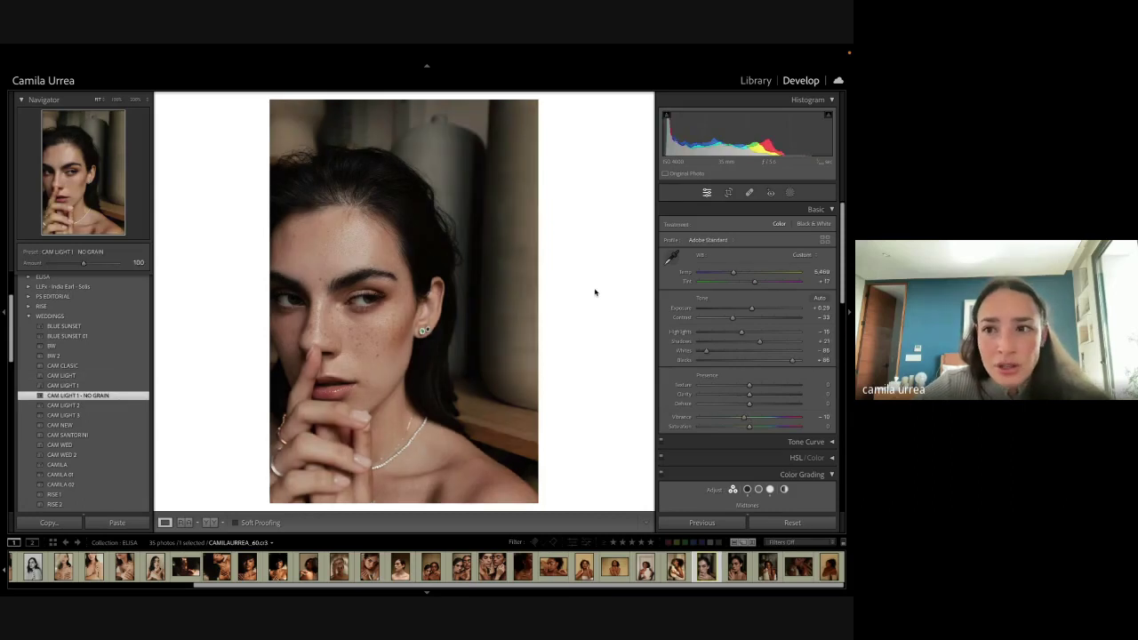
drag(722, 134, 749, 134)
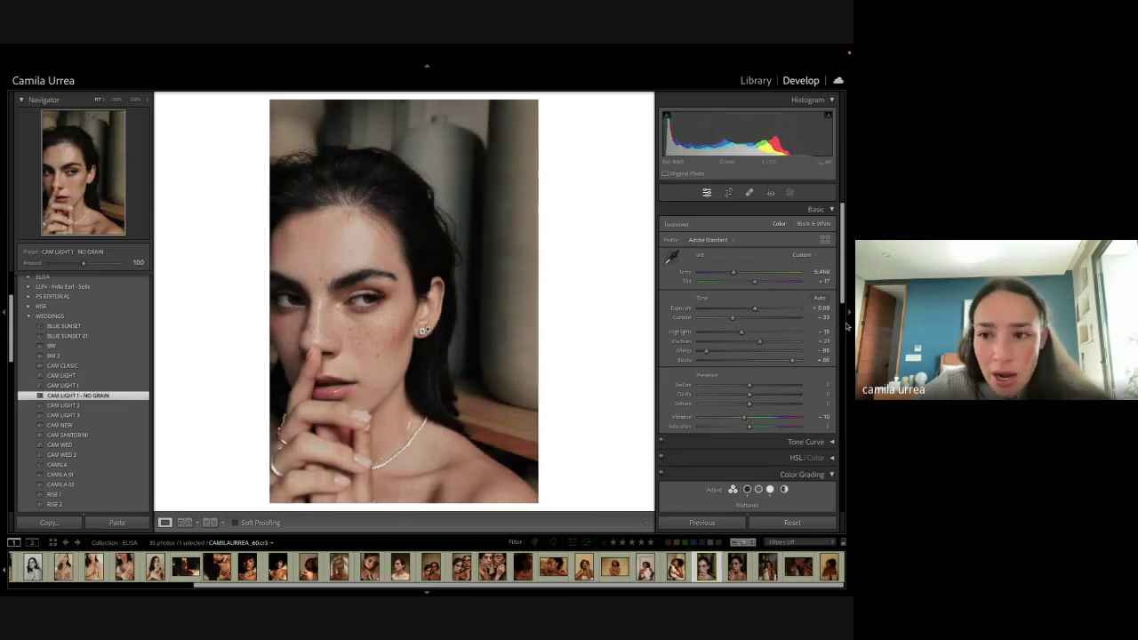
click(767, 342)
Step: Set luminance noise reduction to 17, and inspect the noise in the dark hair and background at 200% magnification
scroll(813, 359, down, 10)
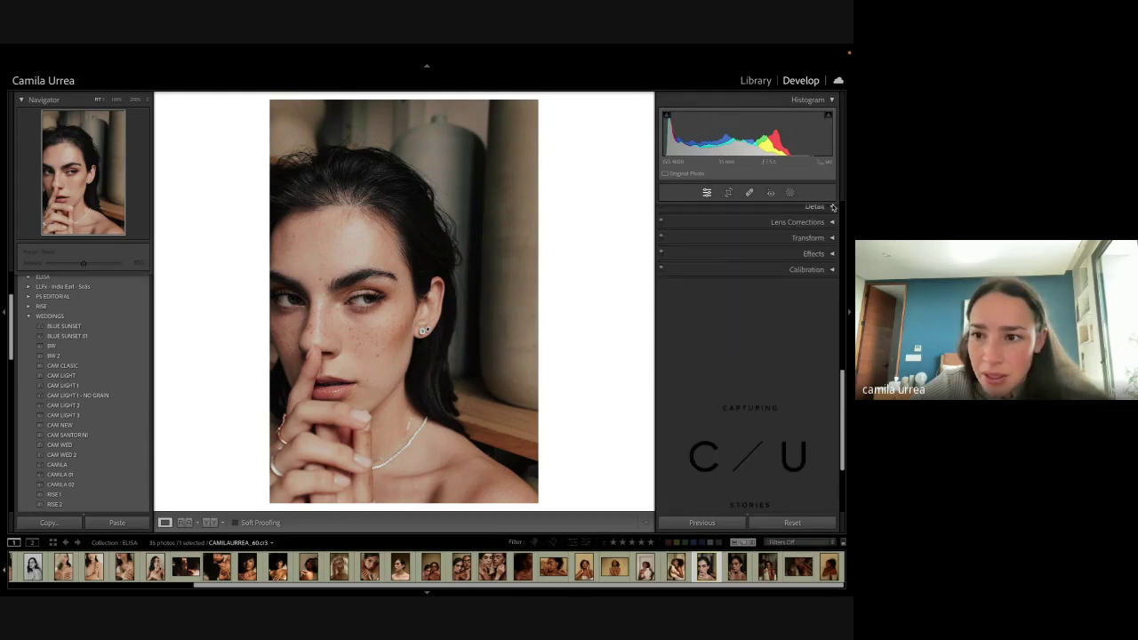
click(814, 206)
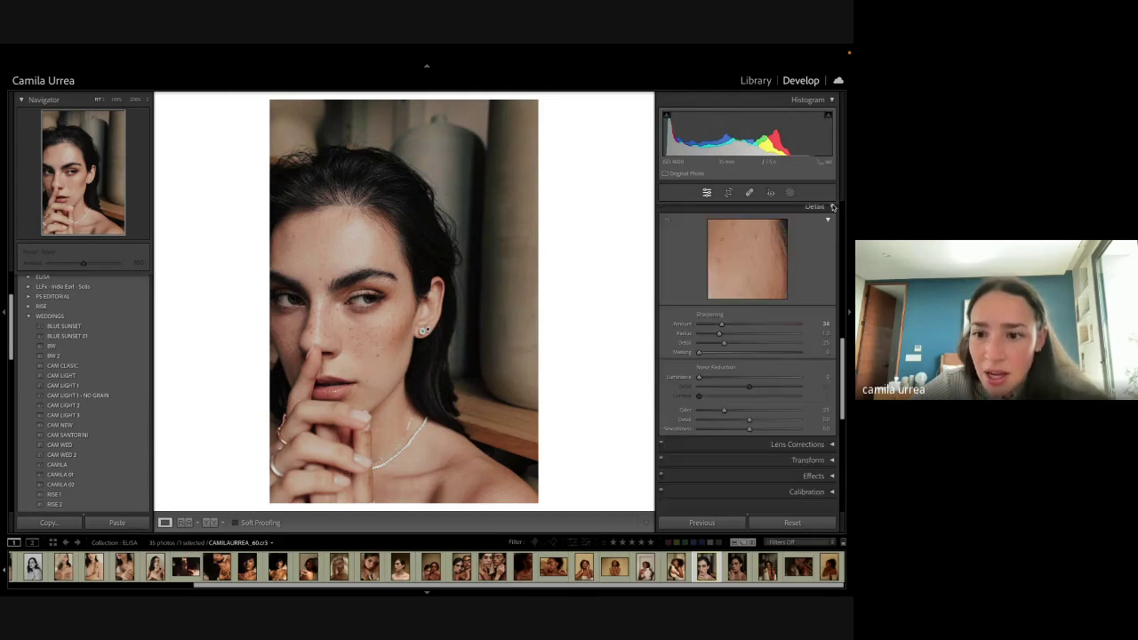
click(716, 377)
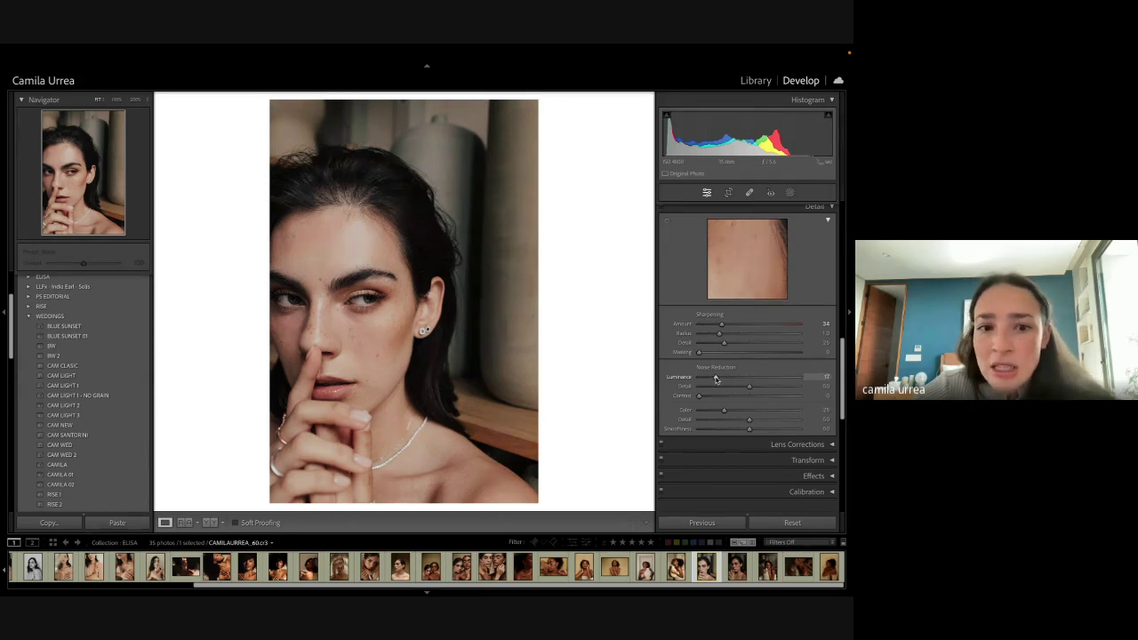
click(367, 235)
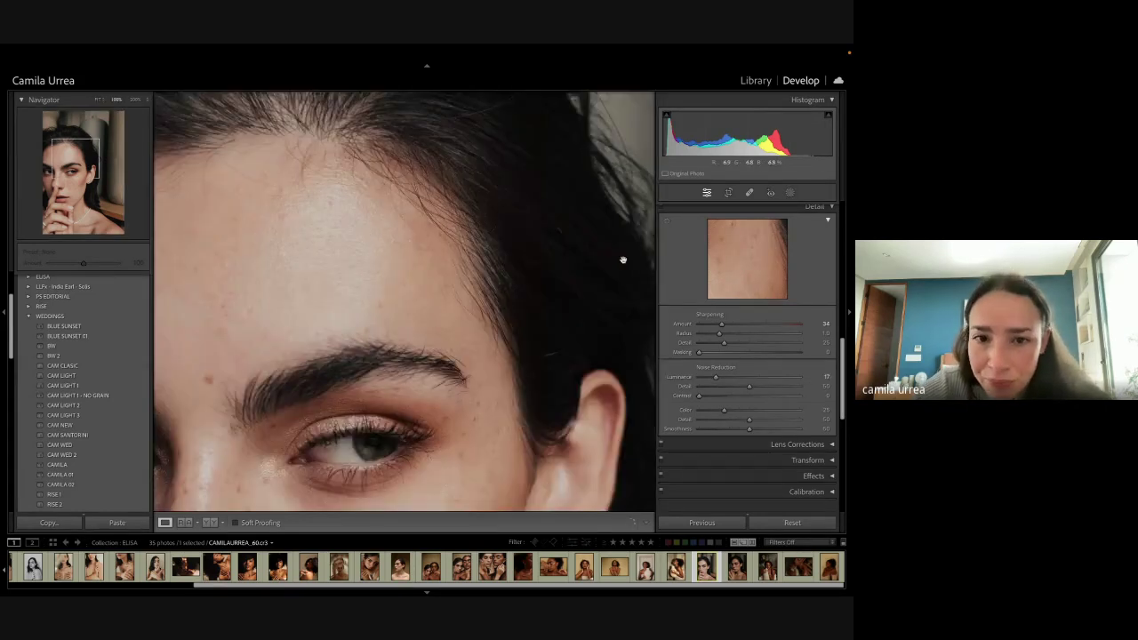
key(super+=)
drag(491, 249, 214, 353)
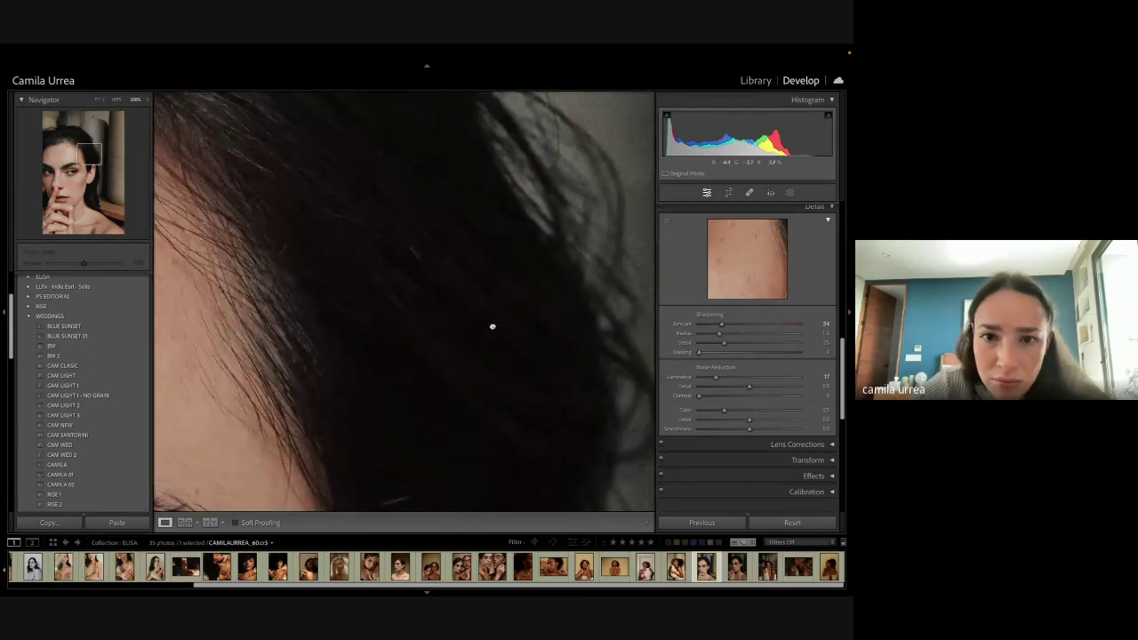
drag(492, 326, 276, 371)
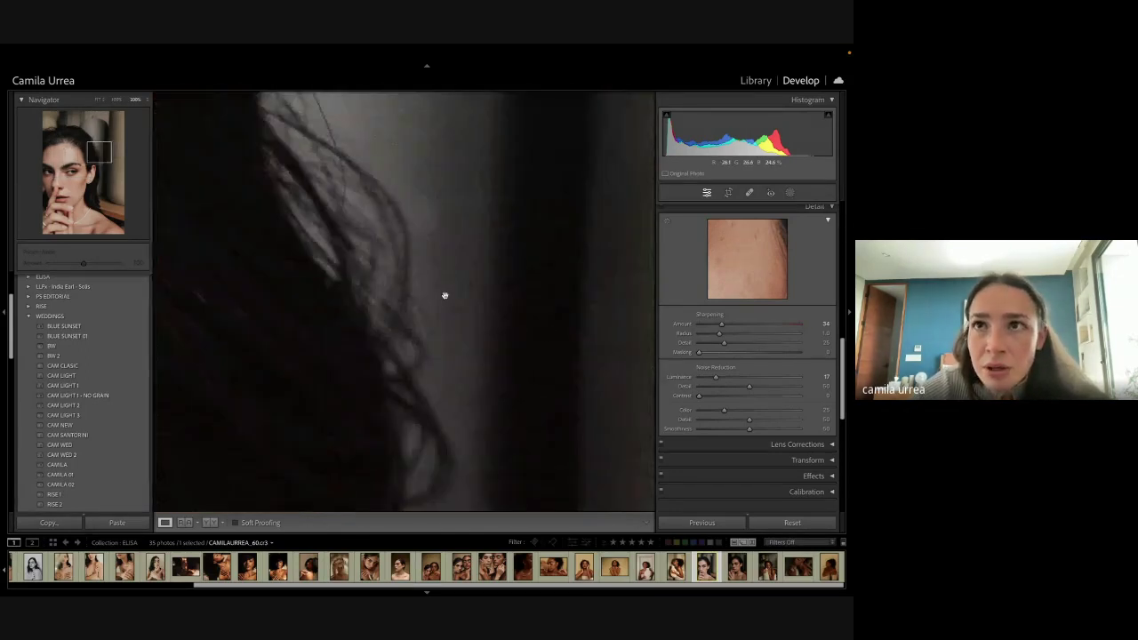
Step: Compare luminance noise reduction at 0, 31 and 100 on the dark background and the facial skin
drag(718, 374, 698, 379)
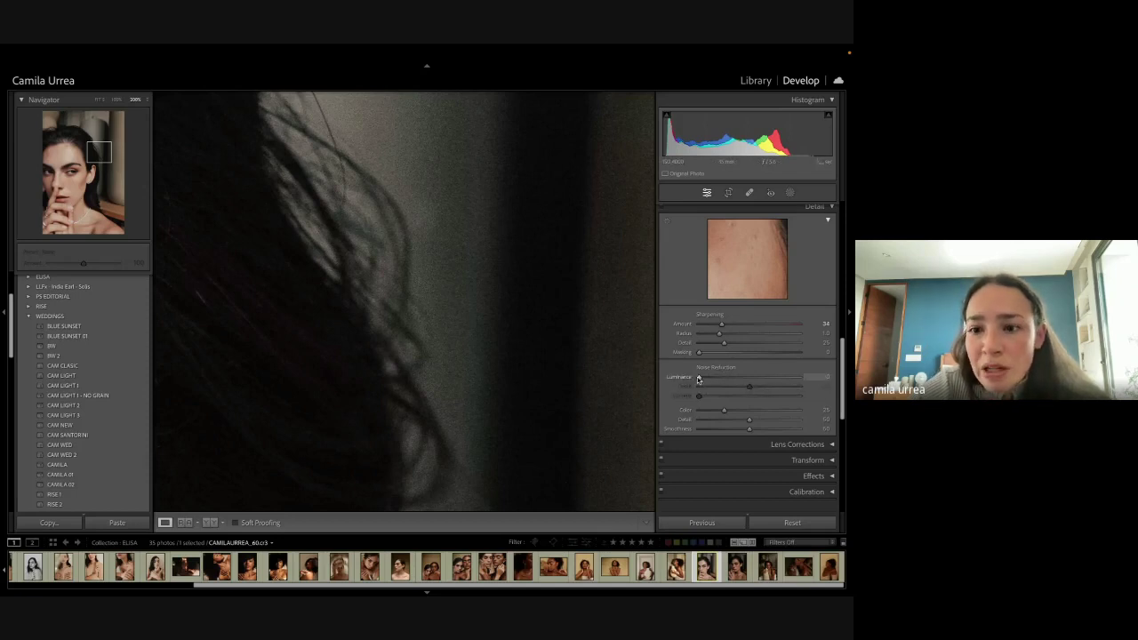
drag(699, 379, 728, 377)
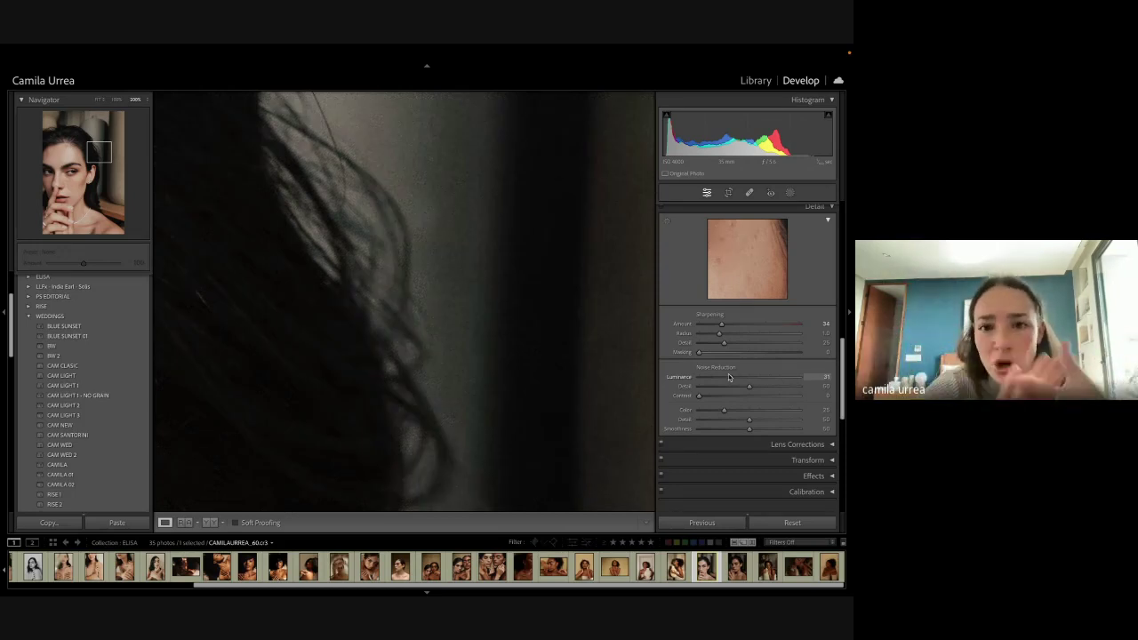
click(307, 247)
drag(759, 375, 799, 376)
click(345, 329)
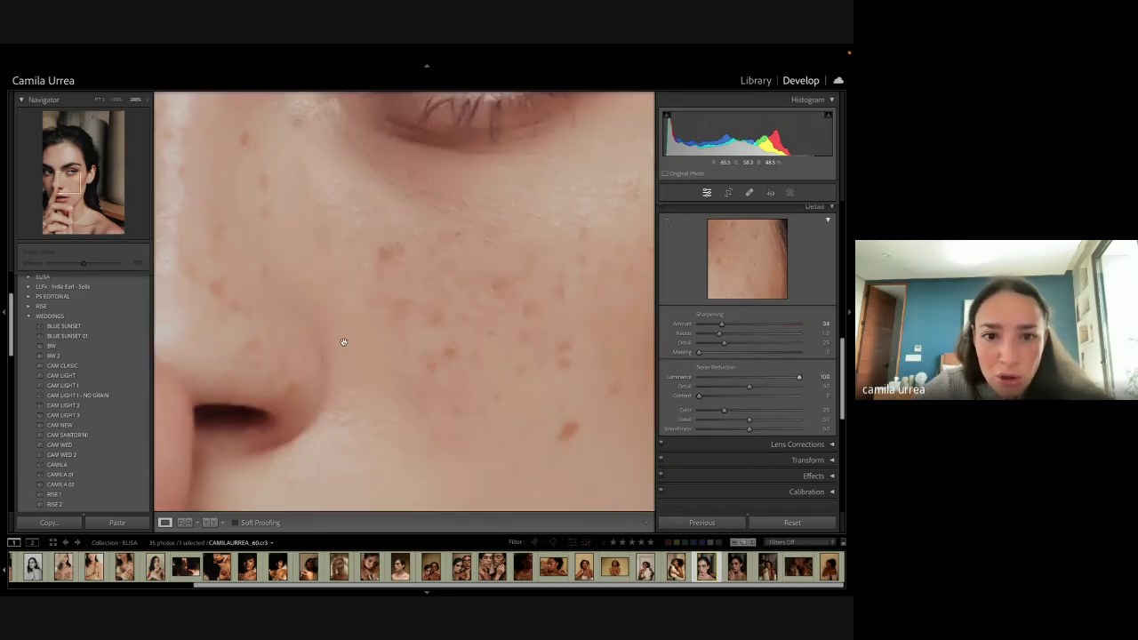
click(511, 309)
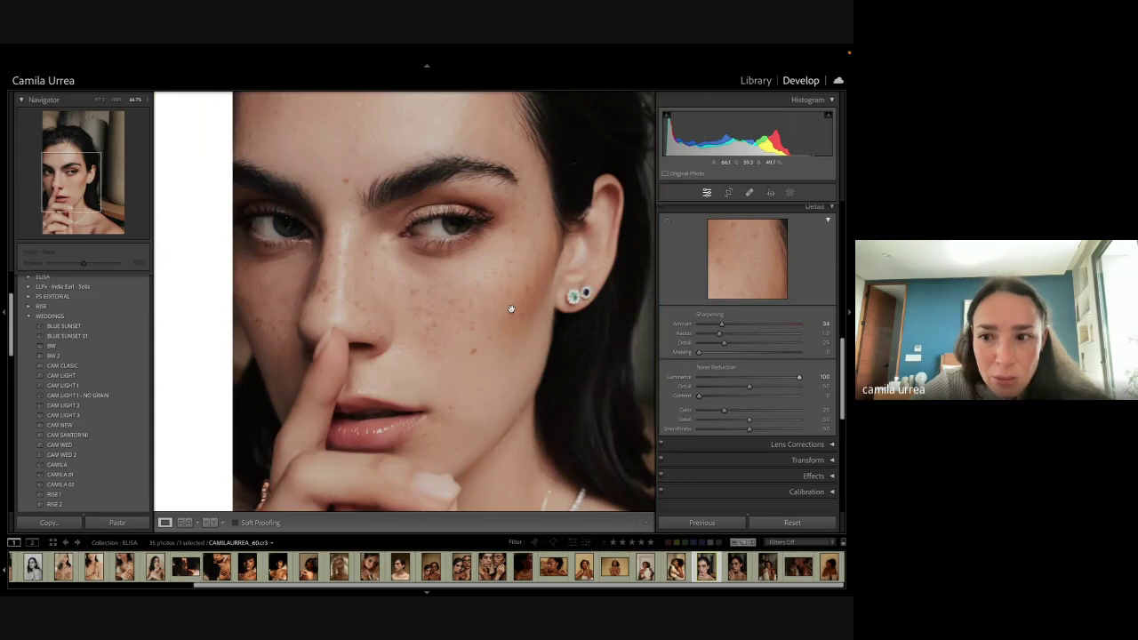
Step: Set luminance noise reduction to 21, check the whole photo, and collapse the detail settings
drag(799, 376, 719, 379)
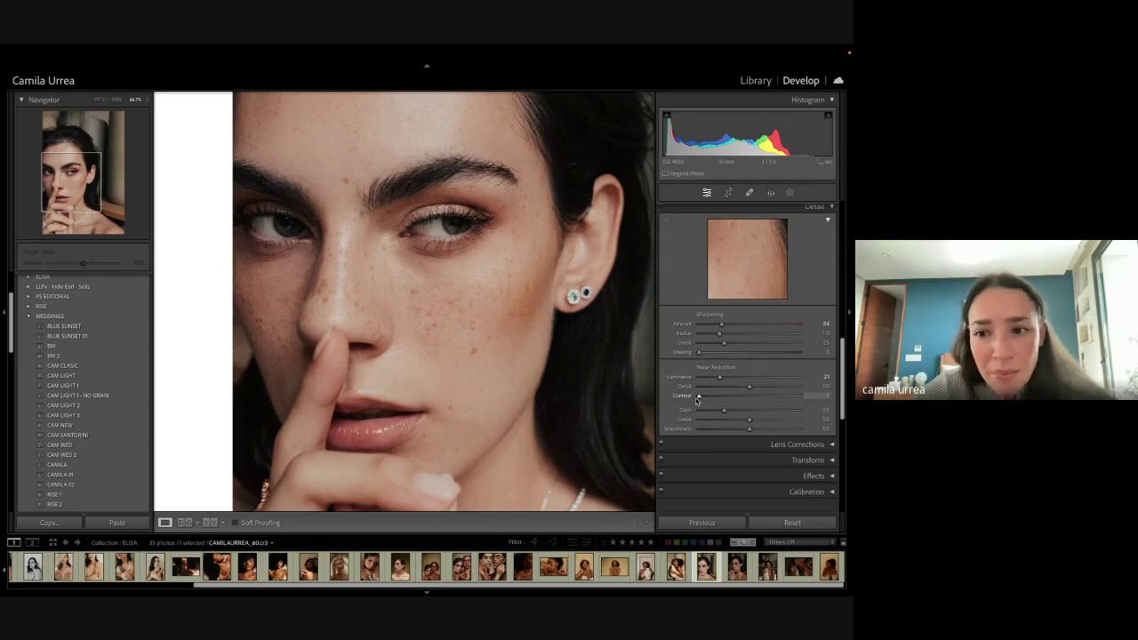
click(504, 248)
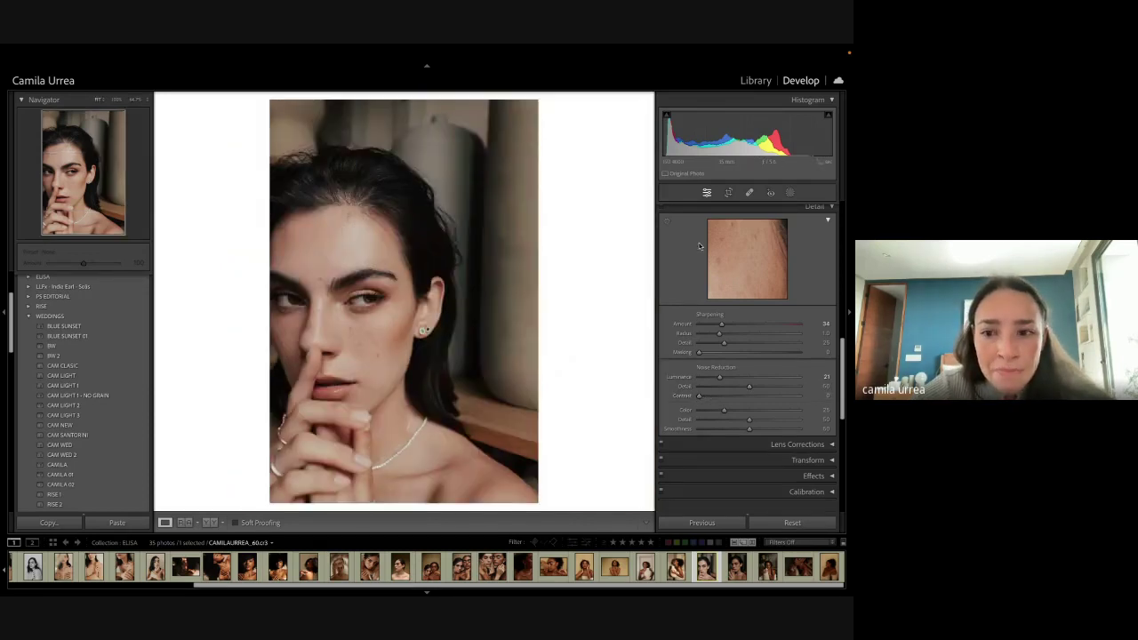
scroll(739, 383, up, 2)
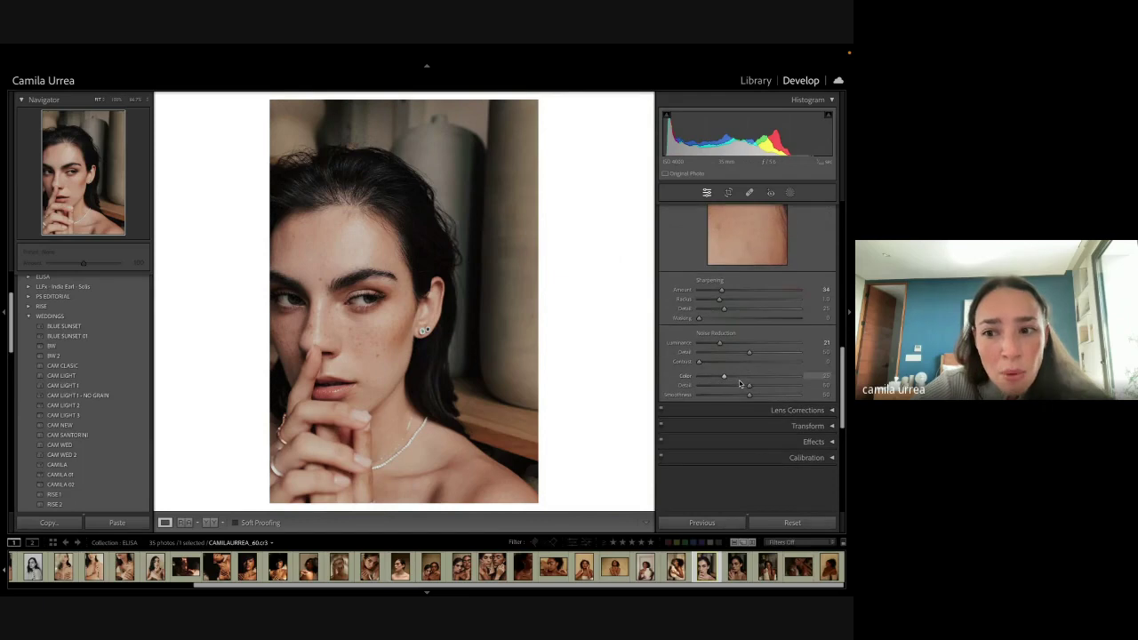
scroll(773, 316, up, 4)
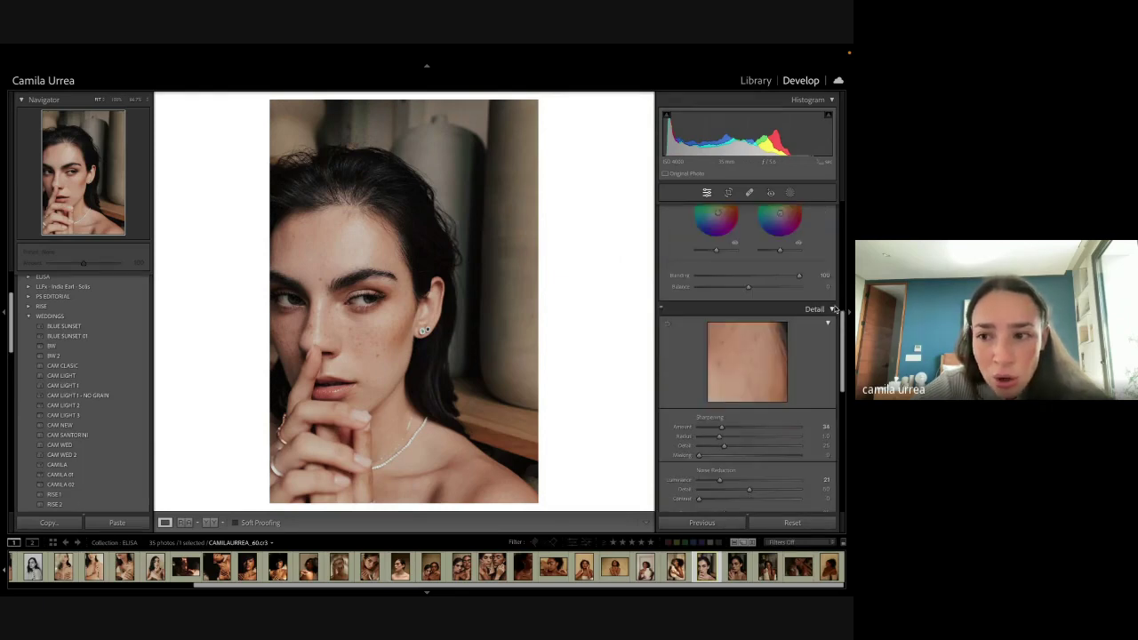
click(834, 308)
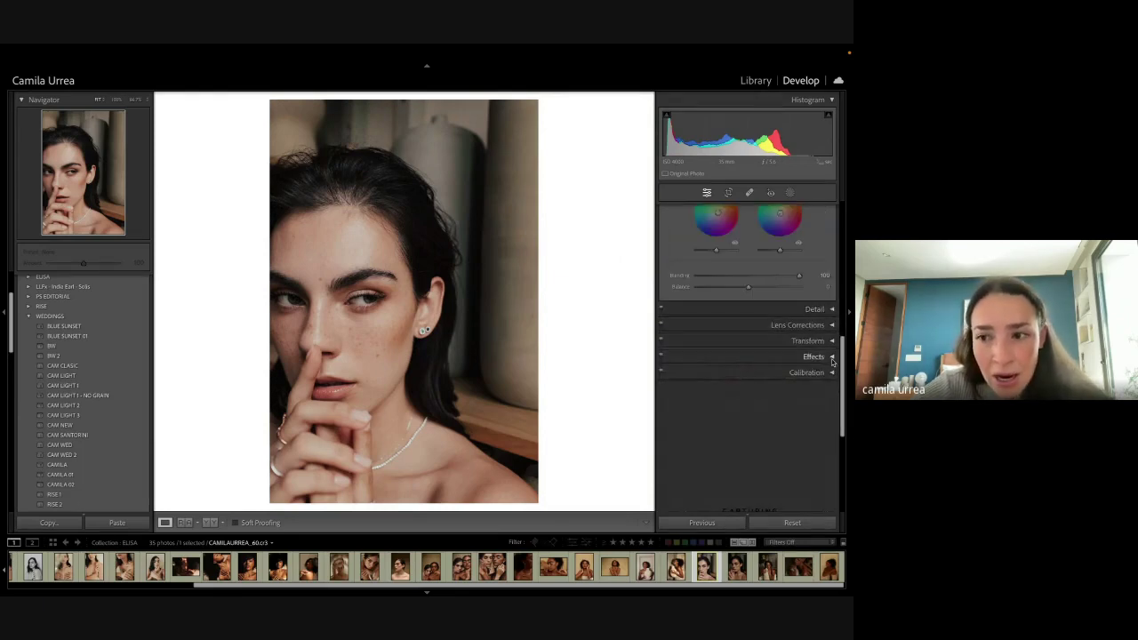
Step: Set the grain amount to 17, and check the texture around the hair up close
click(832, 358)
scroll(764, 400, down, 1)
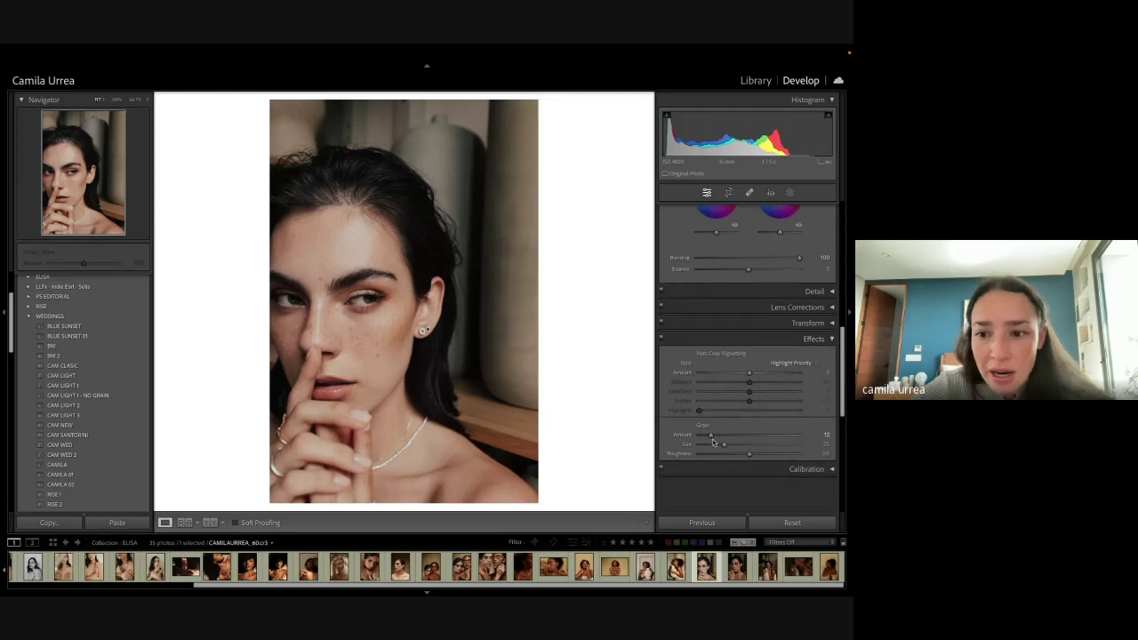
drag(710, 436, 715, 436)
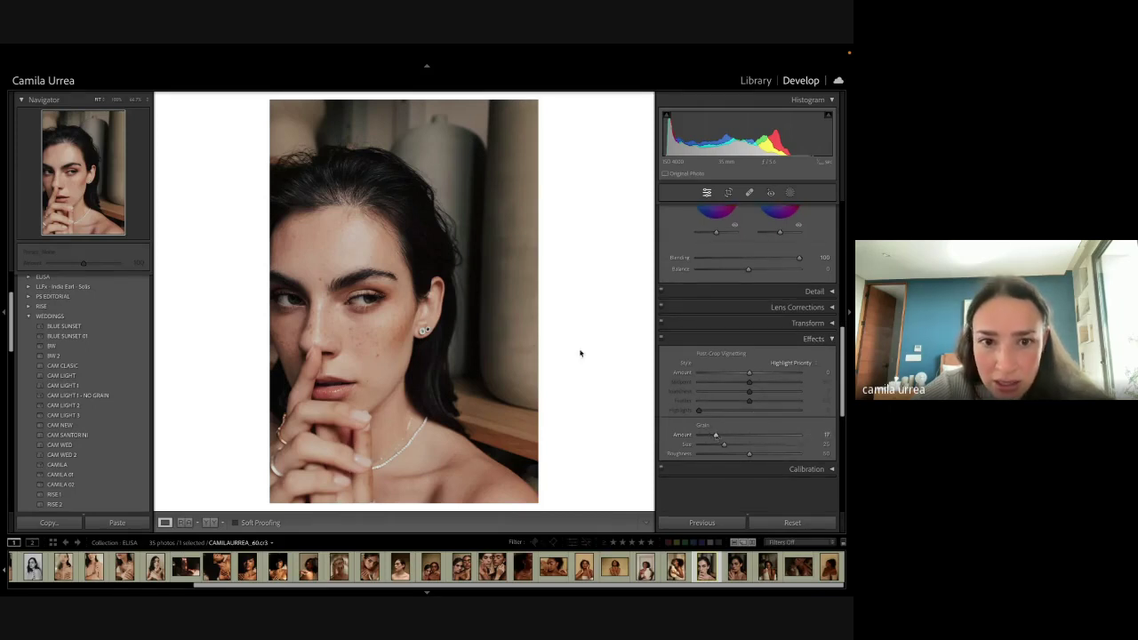
click(388, 158)
click(411, 169)
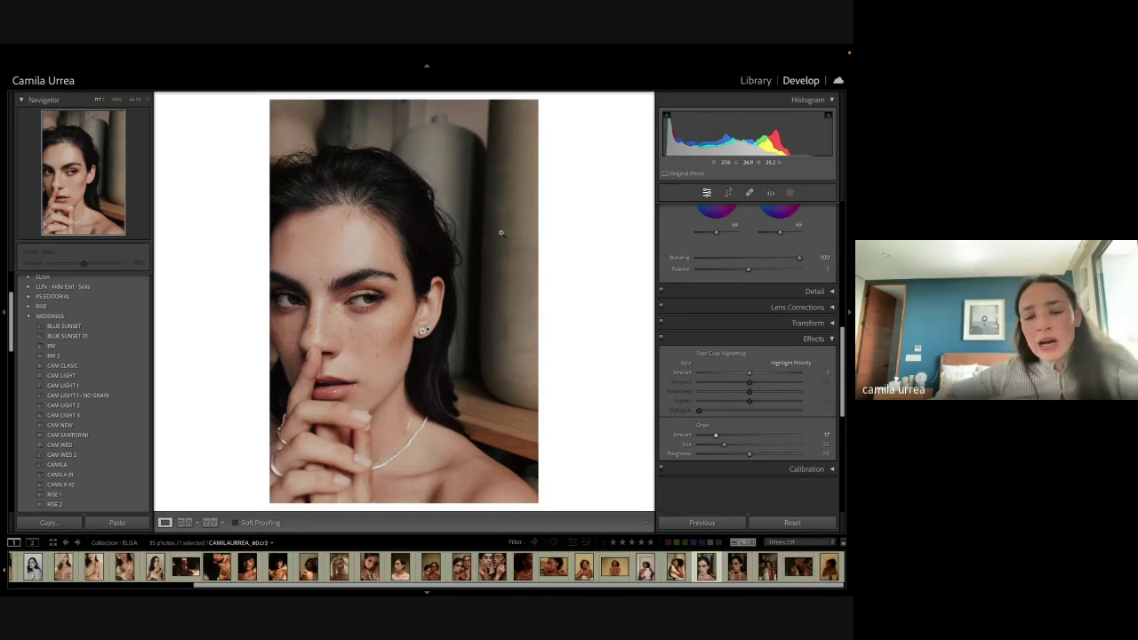
Step: Rotate the portrait slightly with the crop tool to straighten it
key(r)
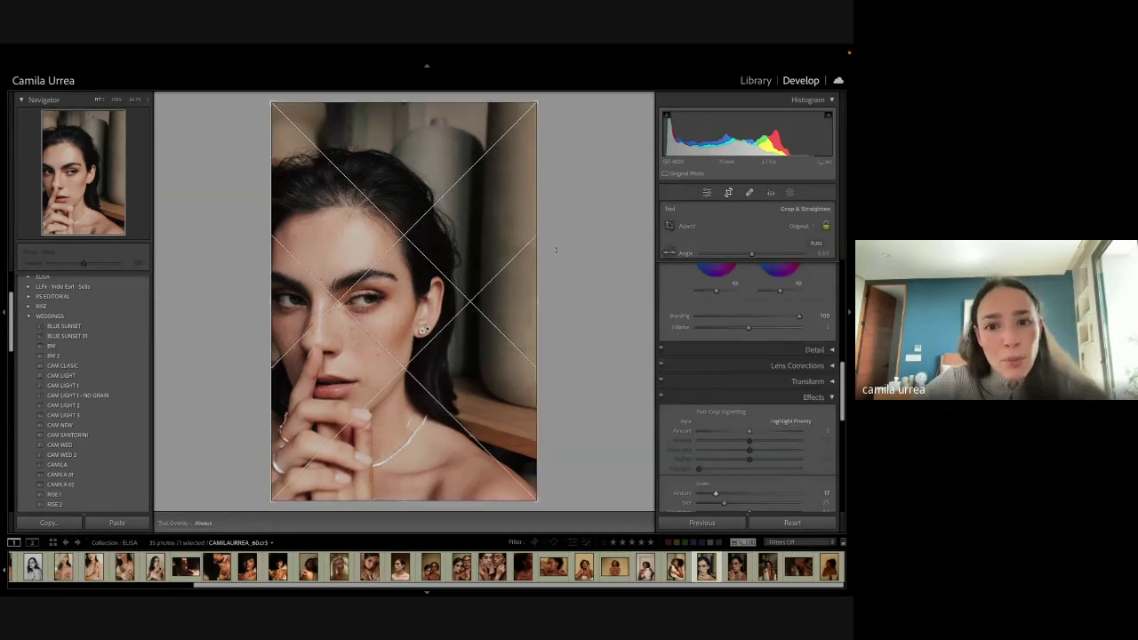
drag(558, 259, 560, 252)
key(Return)
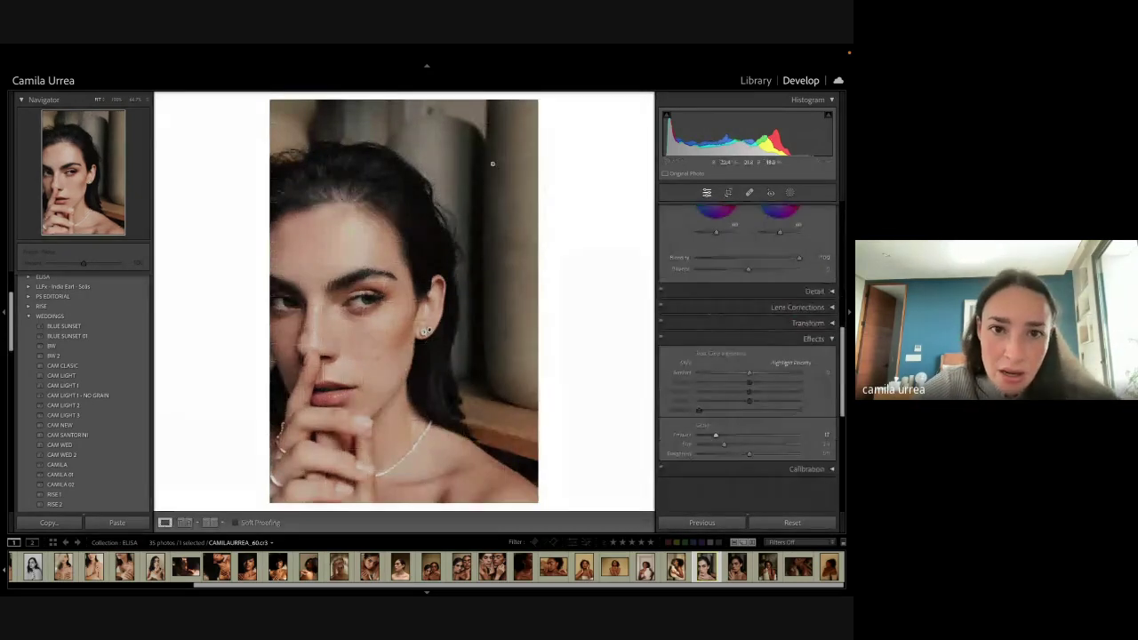
Step: Crop the portrait tightly around the face and hands, and fine-tune the rotation and framing
key(r)
drag(418, 103, 417, 159)
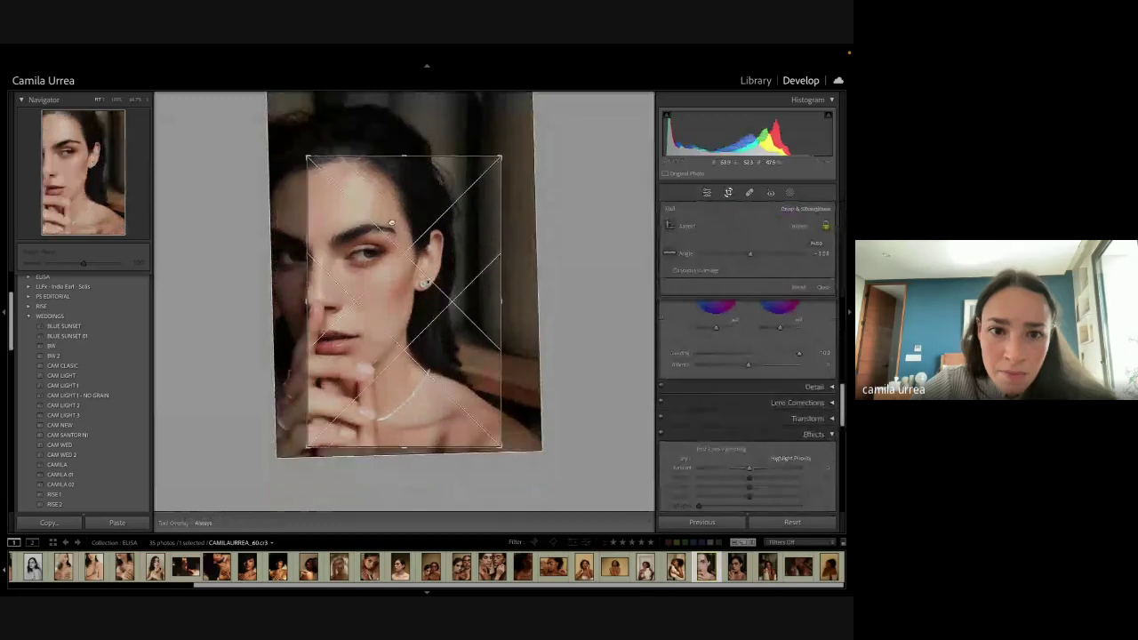
key(Return)
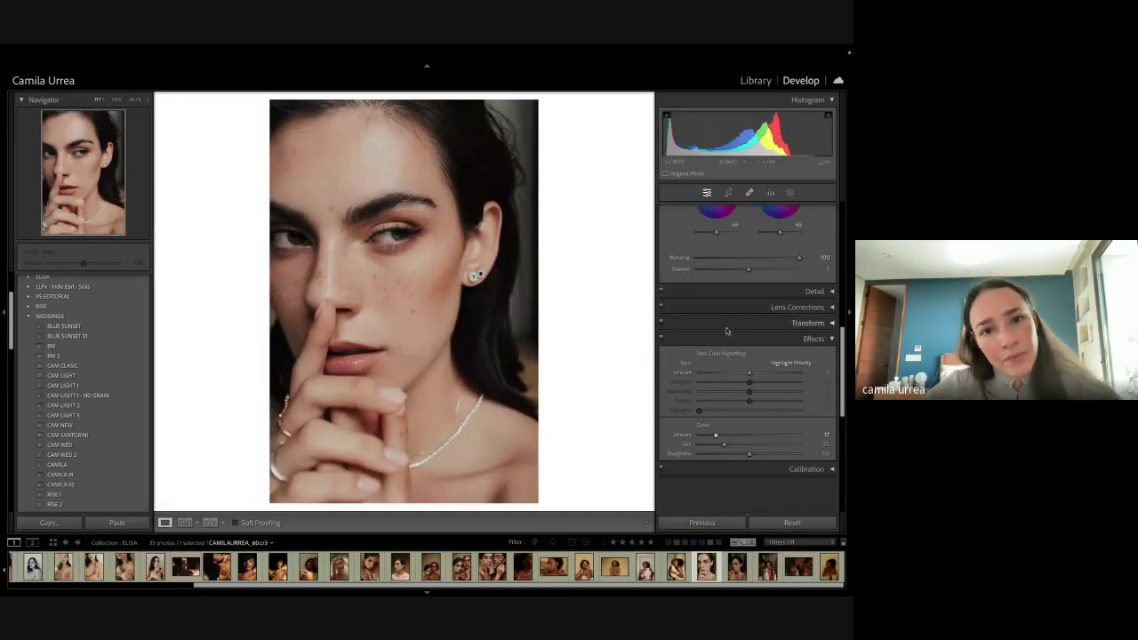
key(r)
key(Return)
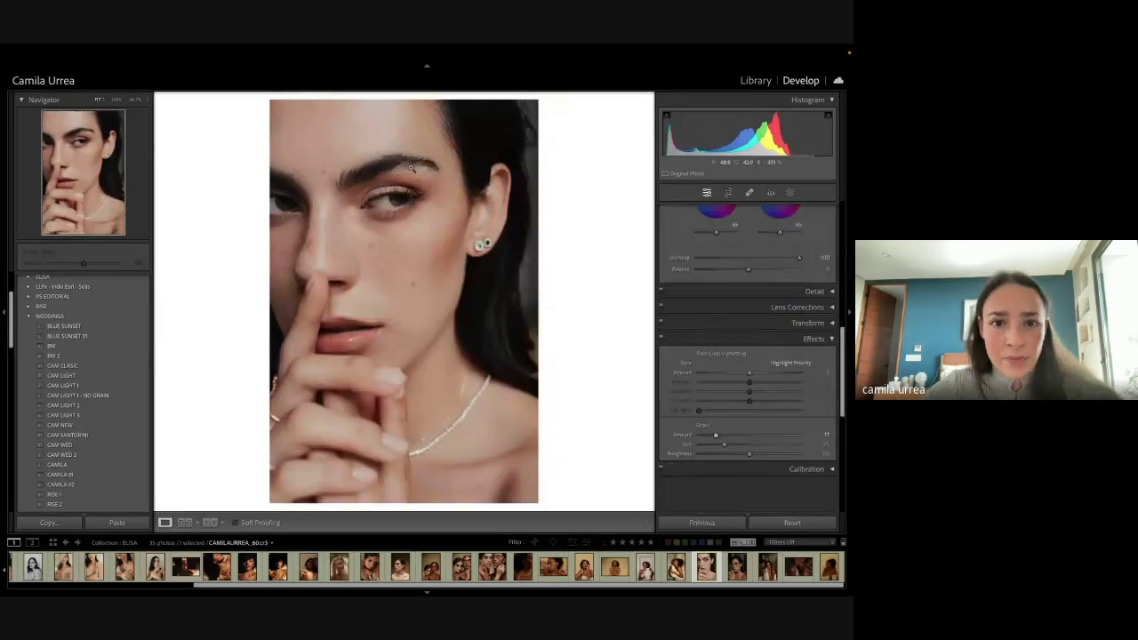
Step: Shift the portrait's framing within the crop so the face and hands sit well, and apply the crop
key(r)
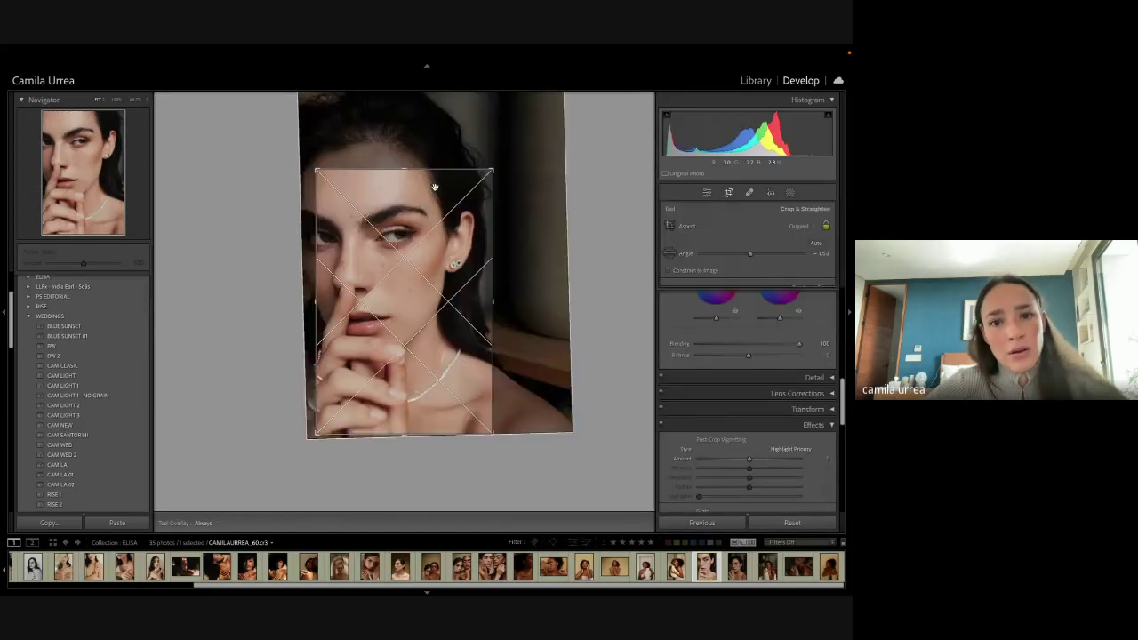
key(Return)
key(r)
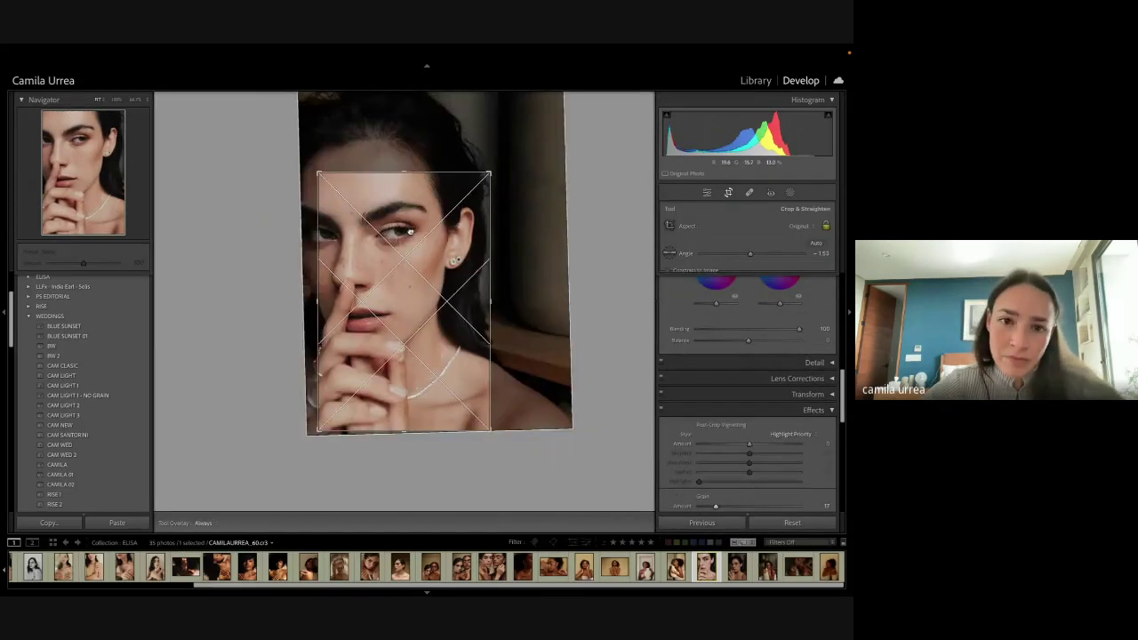
drag(421, 233, 434, 234)
key(Return)
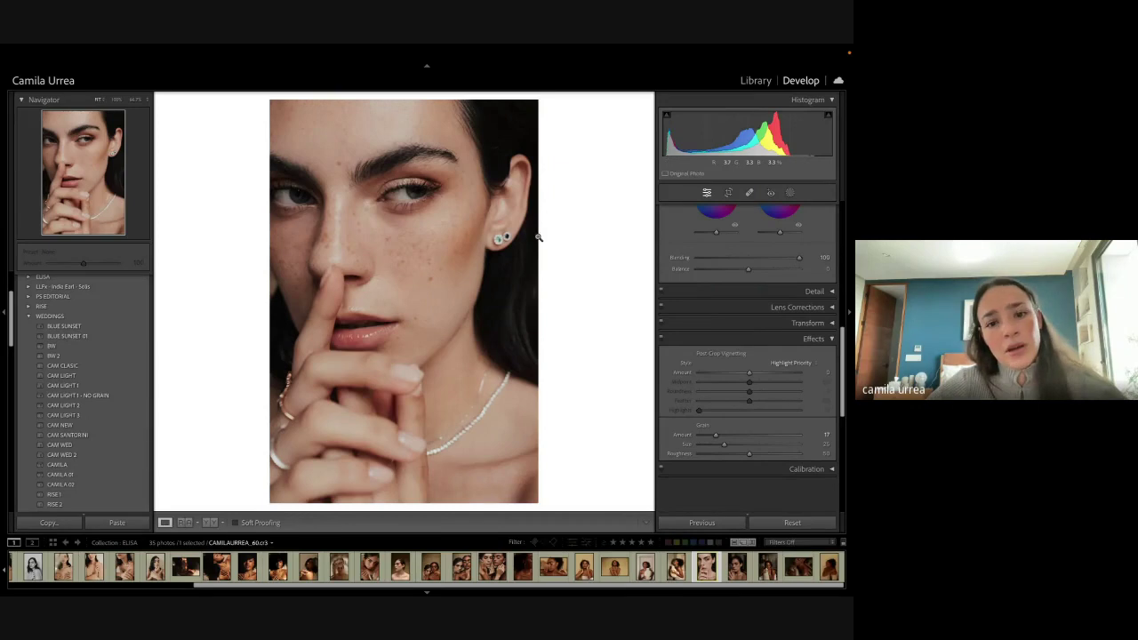
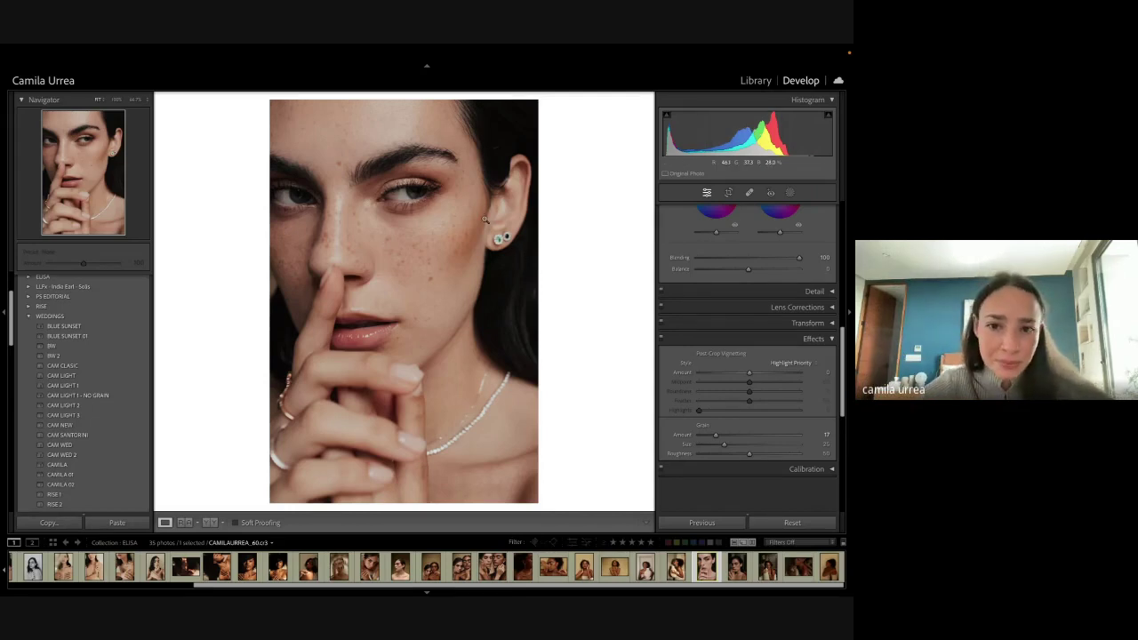
click(540, 270)
click(540, 270)
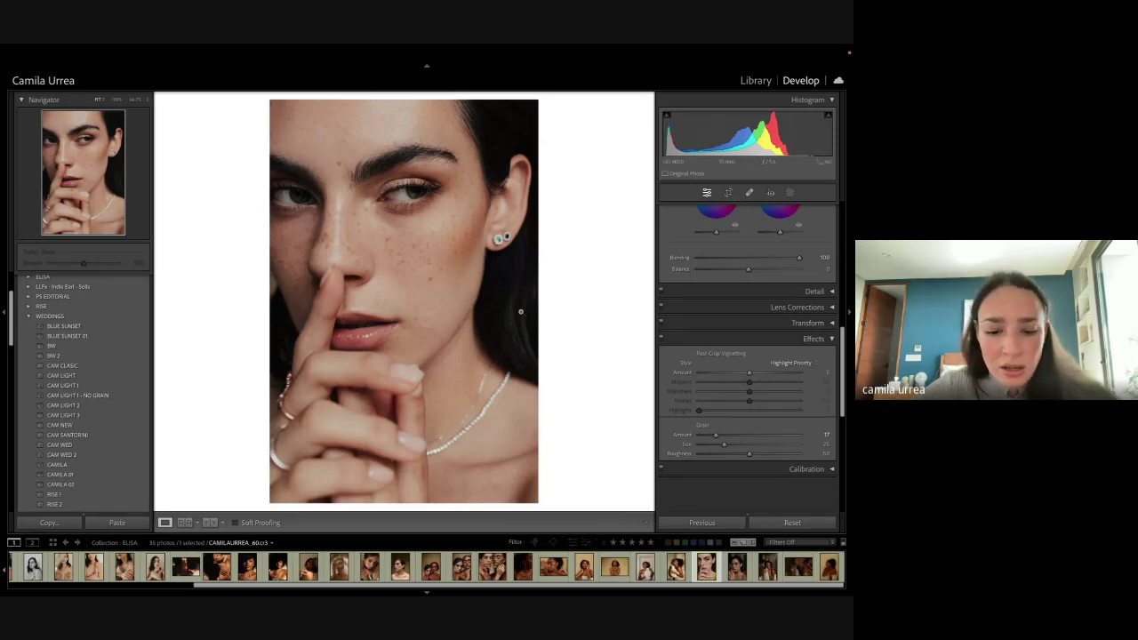
Step: Switch to the family photo collection in the library and open its first photo for developing
key(g)
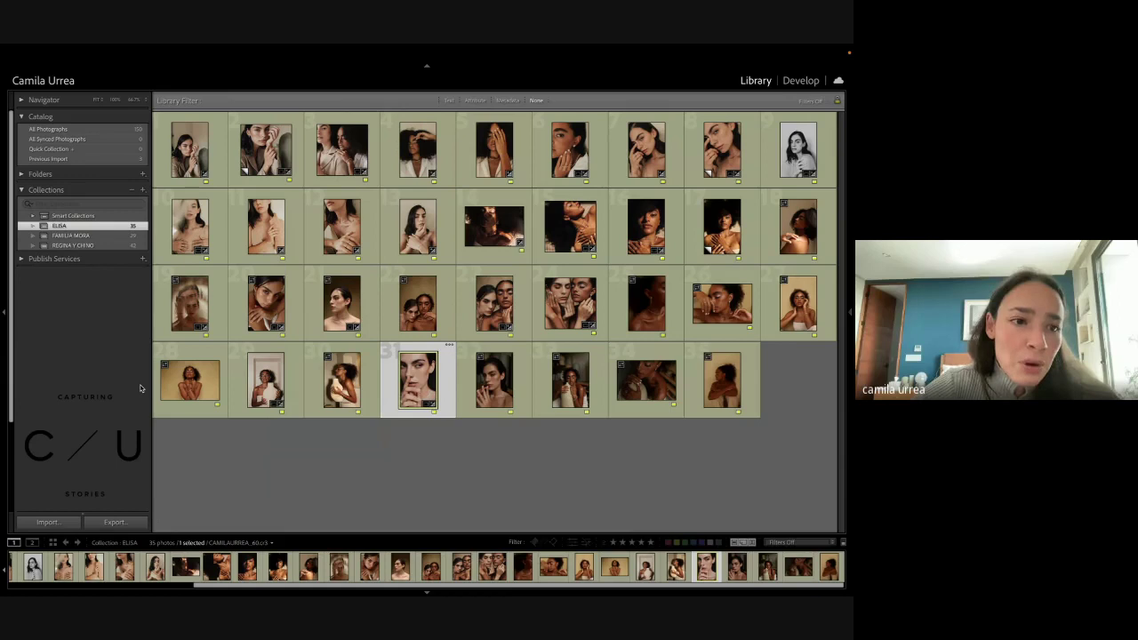
click(97, 234)
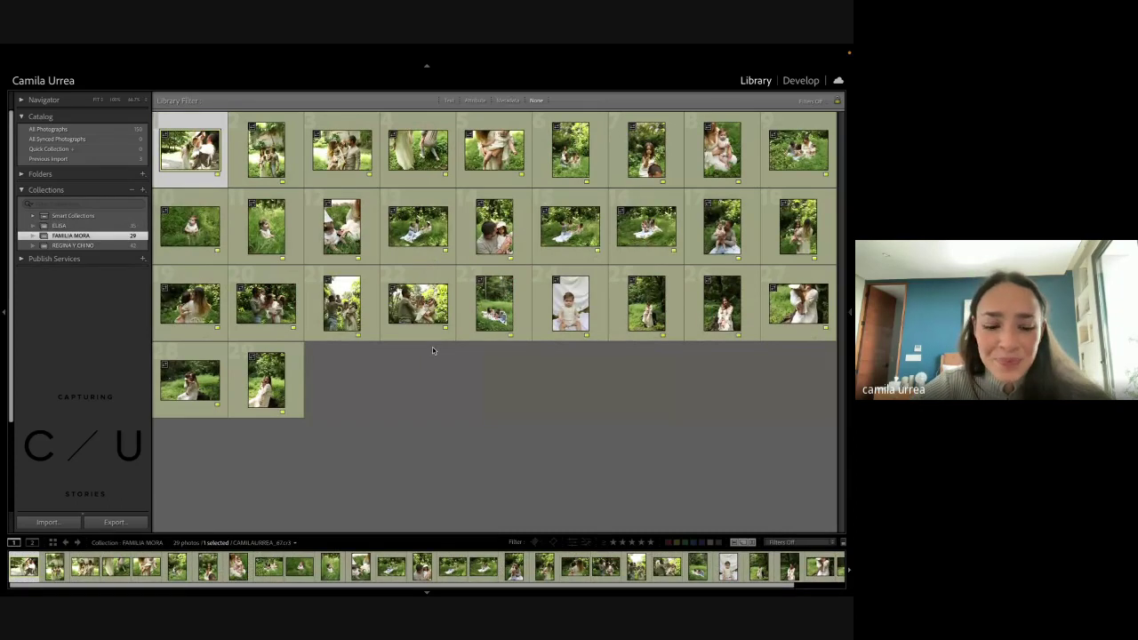
key(d)
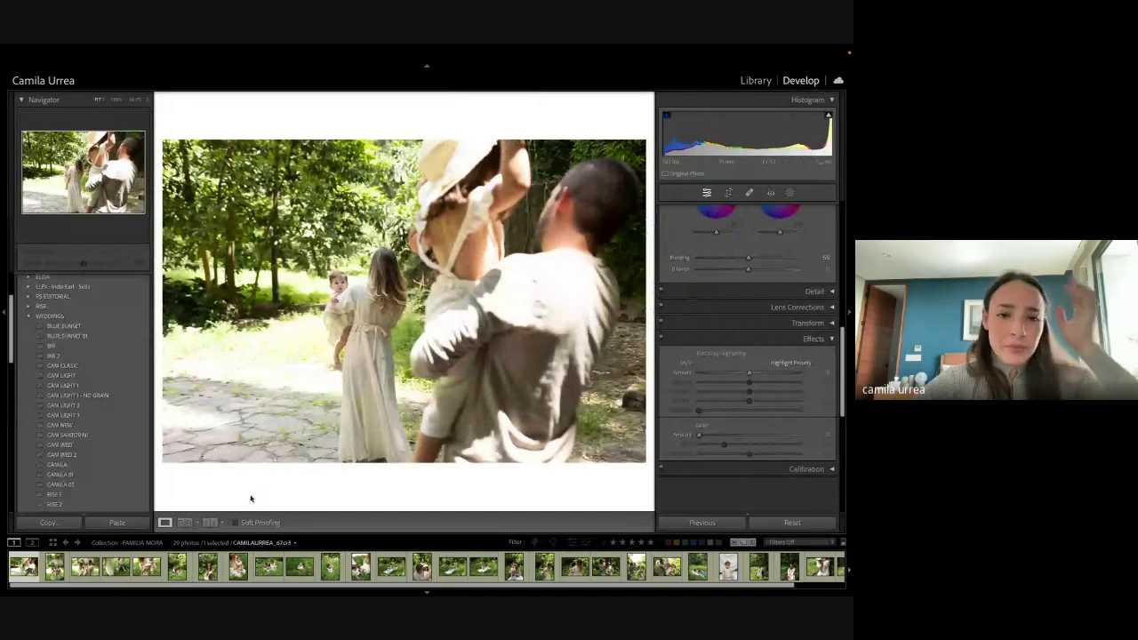
Step: Try the BLUE SUNSET 01 preset on the first photo, replace it with BW, and set exposure to -0.73
click(67, 336)
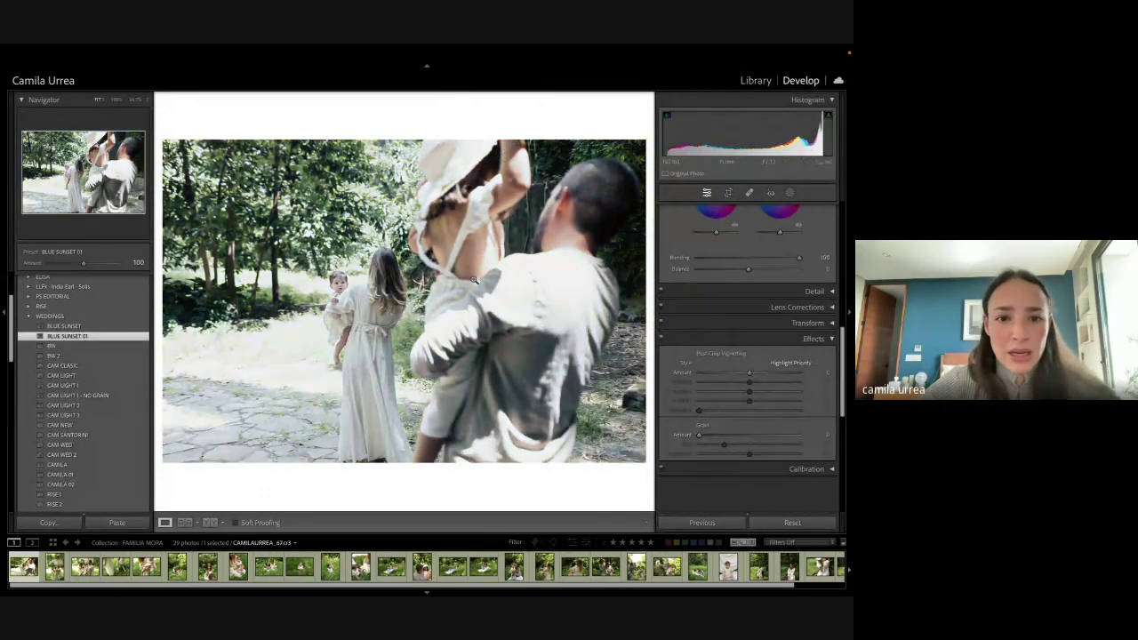
click(52, 346)
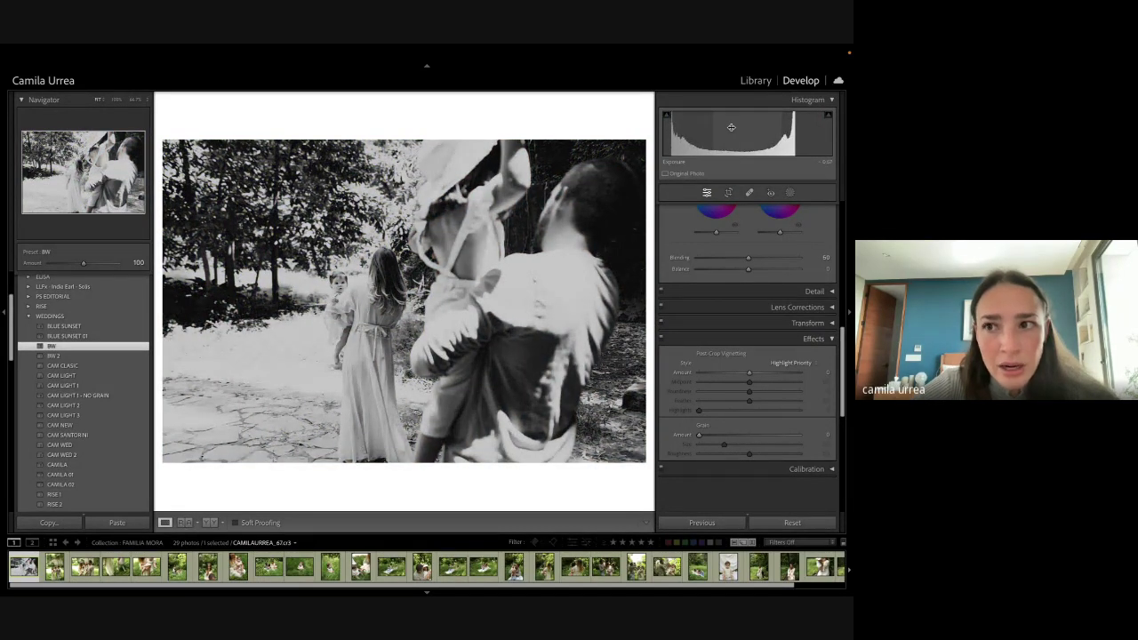
scroll(750, 292, up, 10)
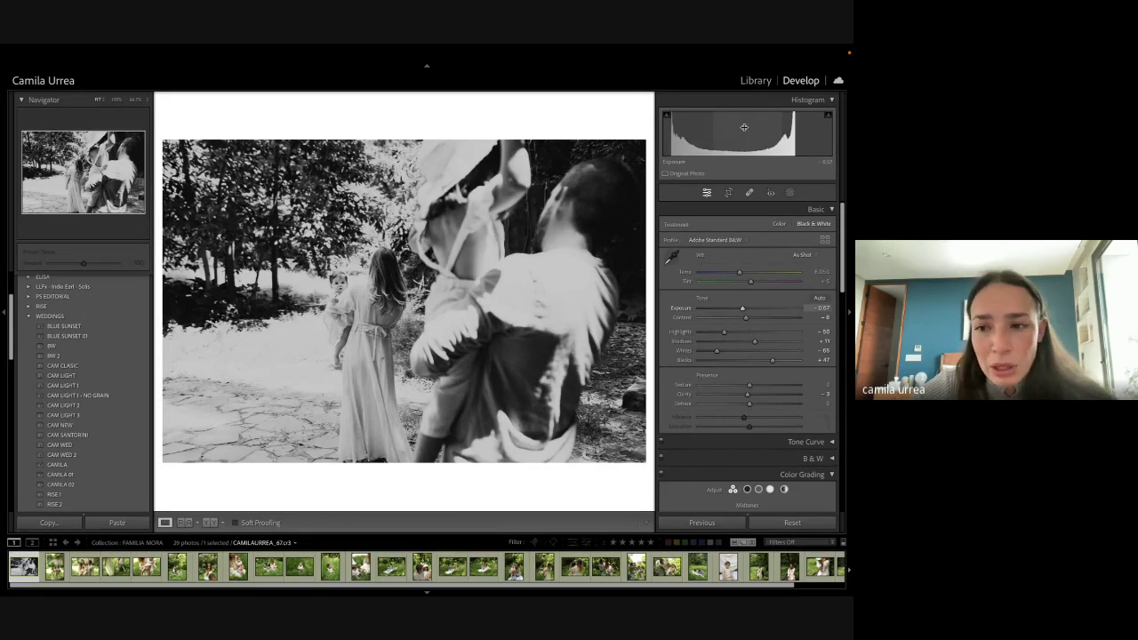
mouse_move(818, 308)
mouse_down()
mouse_move(801, 308)
mouse_move(832, 308)
mouse_up()
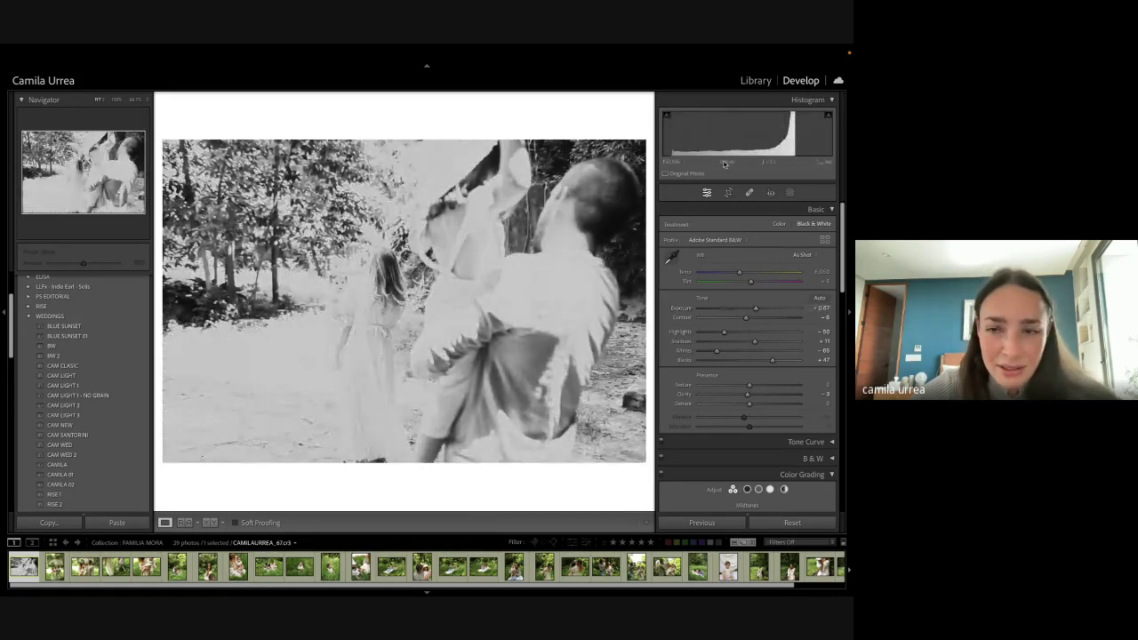
drag(742, 140, 738, 141)
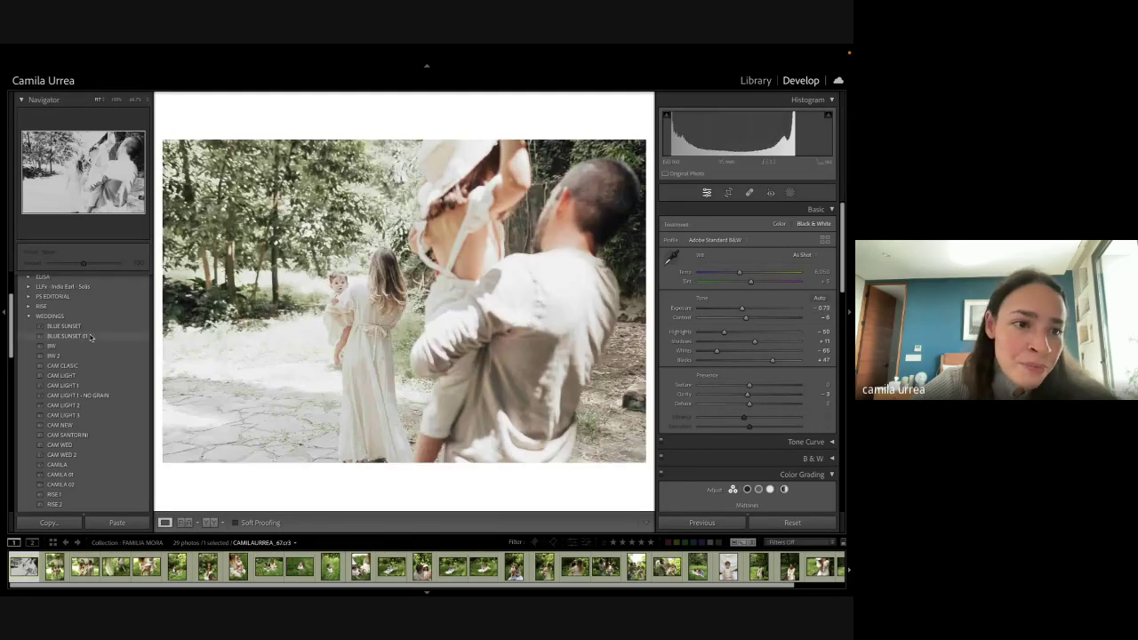
Step: Add the GRAIN preset to the black-and-white photo and lower the exposure to -0.83
scroll(76, 338, up, 2)
click(73, 326)
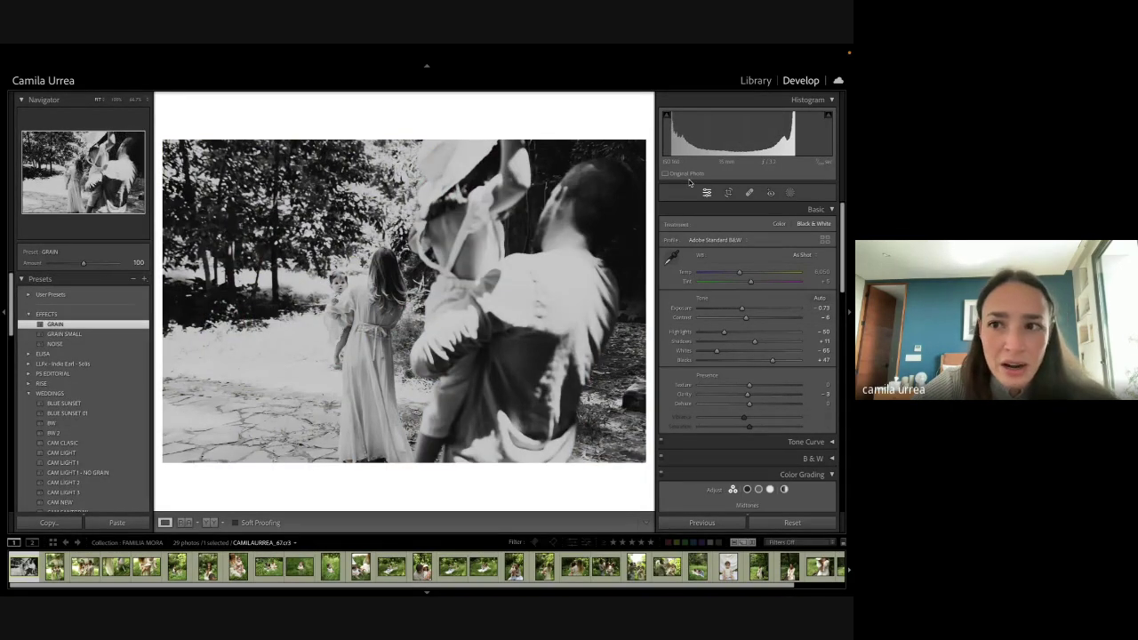
drag(736, 138, 731, 138)
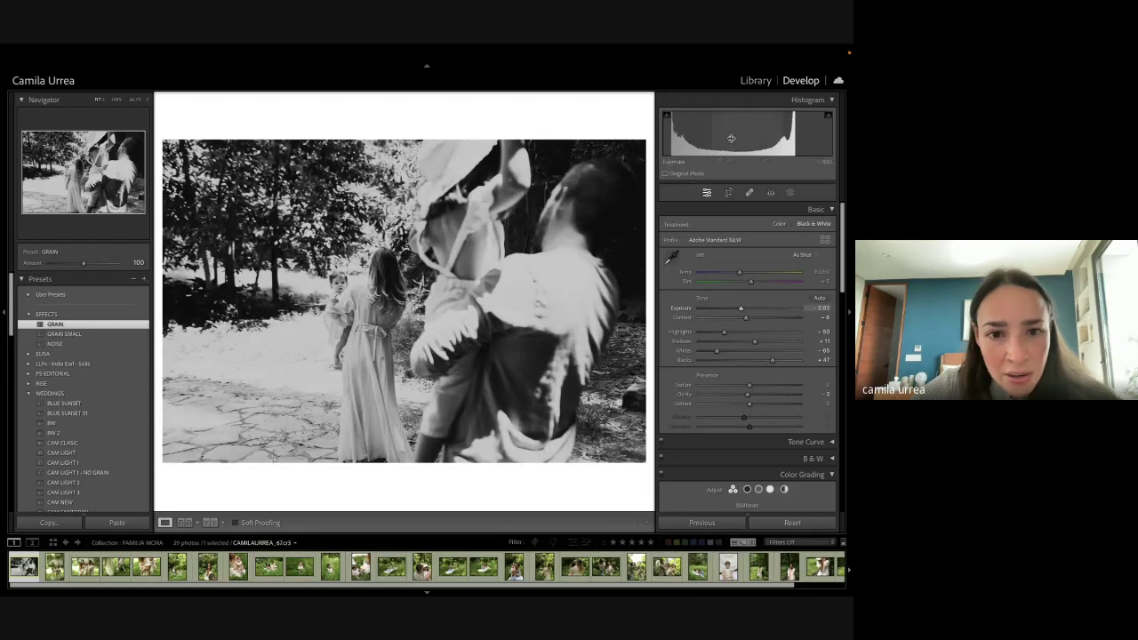
Step: Go to the next photo, the vertical family portrait, and examine the family and bright background up close
key(Right)
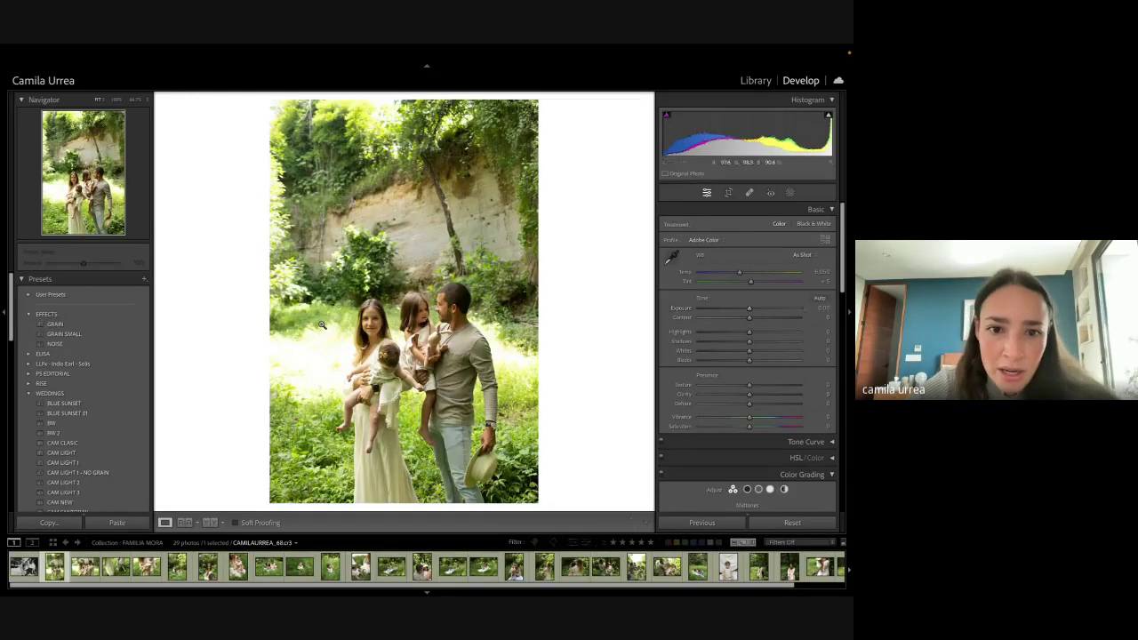
click(274, 304)
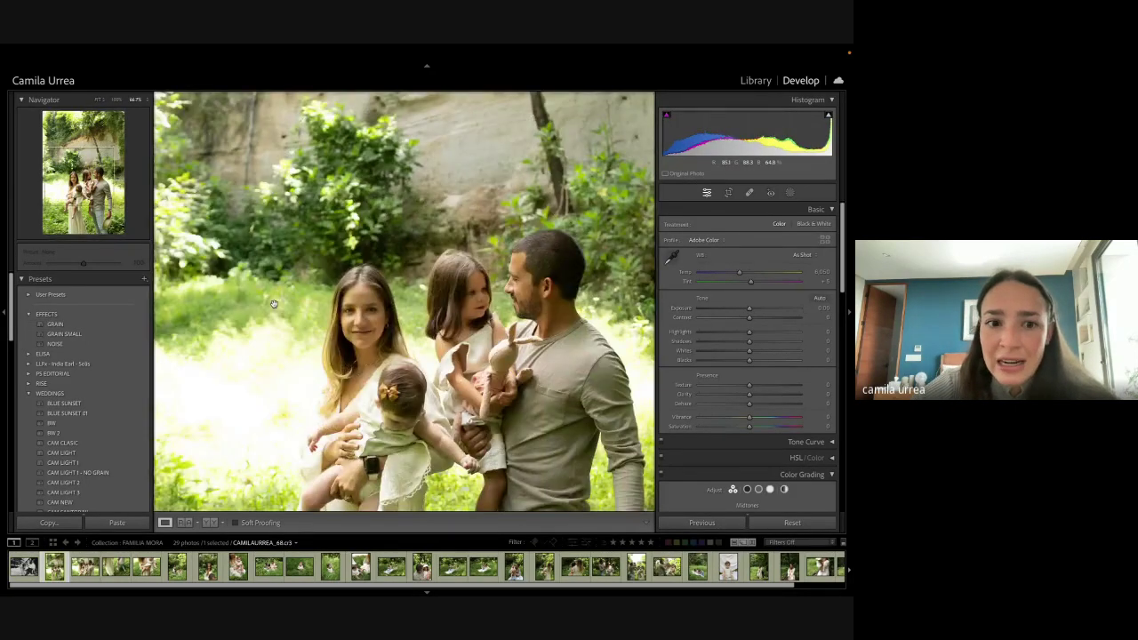
scroll(438, 240, down, 3)
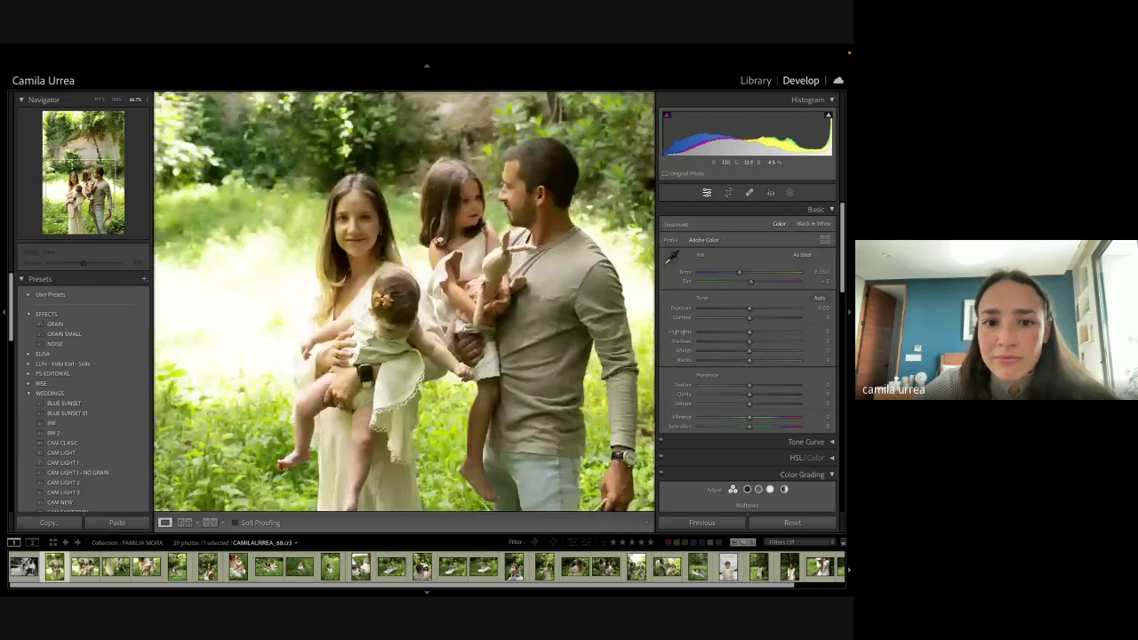
click(463, 241)
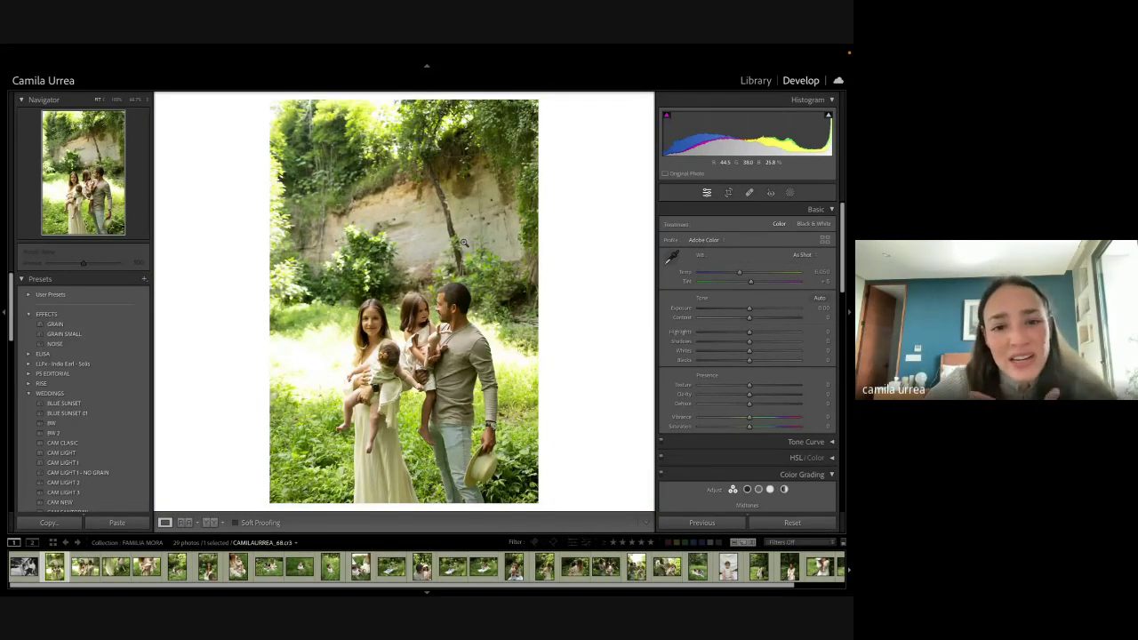
Step: Straighten the family portrait with the crop tool to an angle of about 2.07 degrees
key(r)
drag(559, 305, 562, 318)
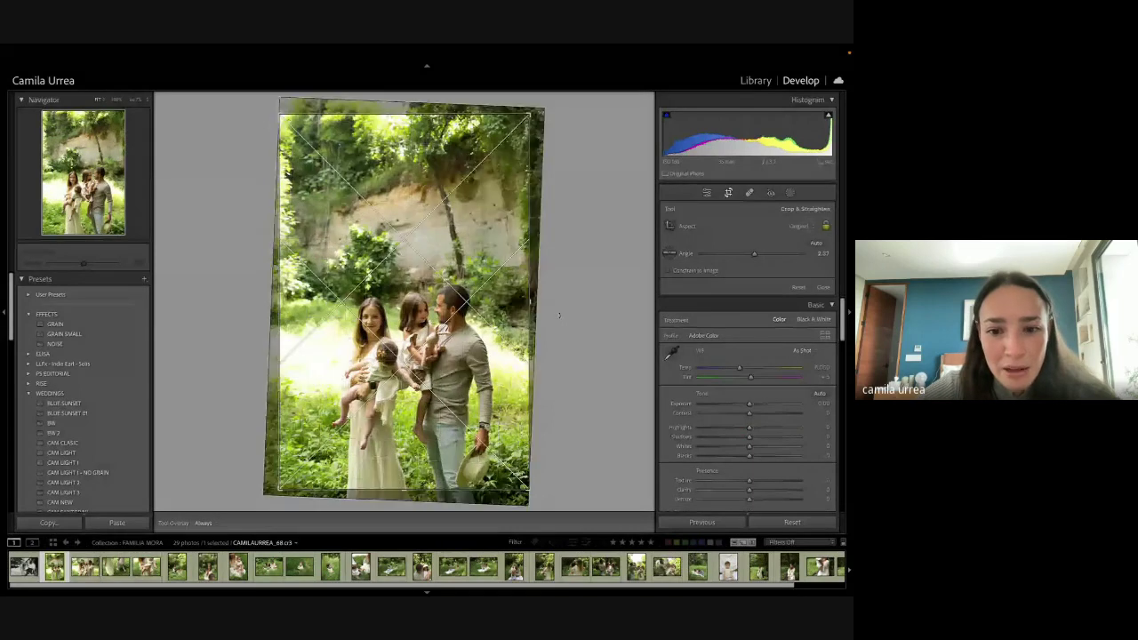
key(Return)
key(r)
key(r)
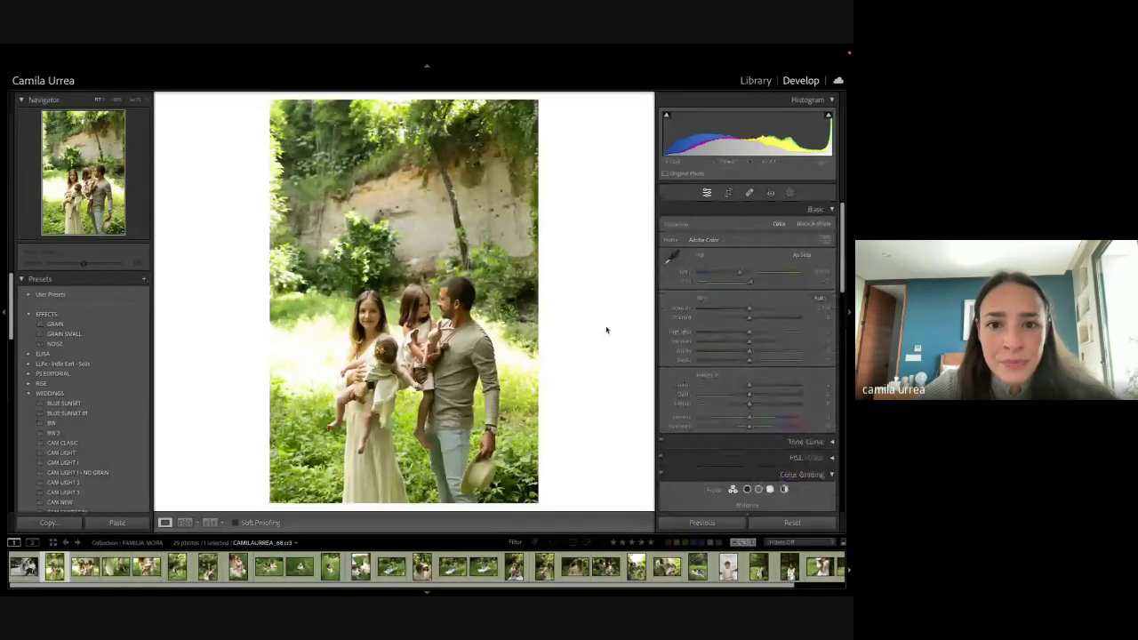
Step: Crop the family portrait slightly tighter from its upper edge and apply the crop
key(r)
drag(463, 110, 462, 120)
key(r)
key(r)
key(r)
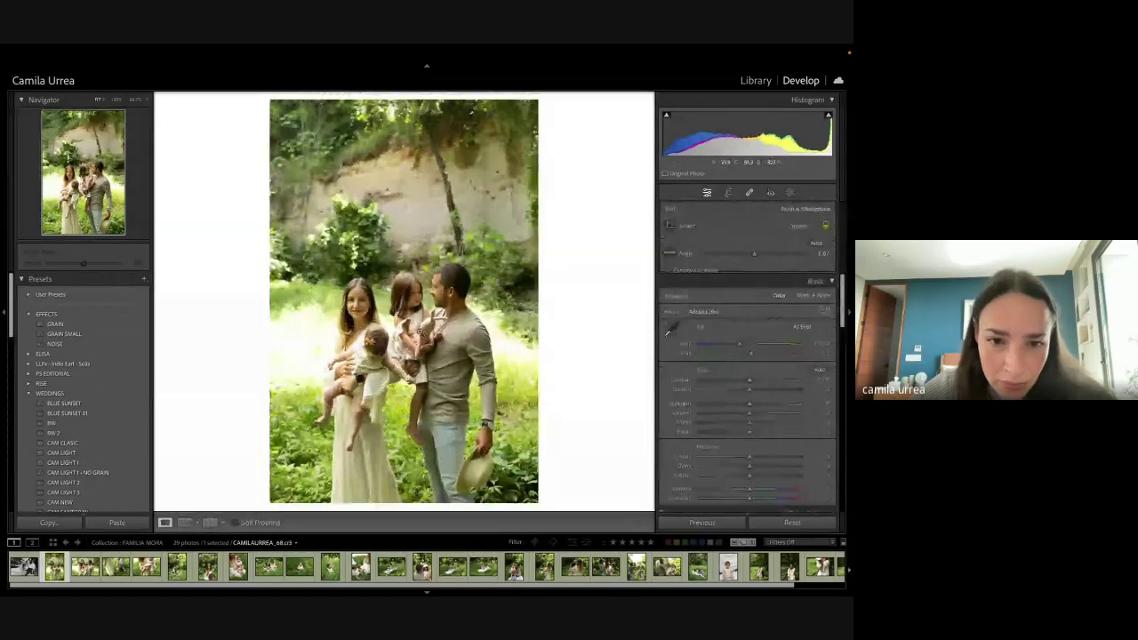
Step: Apply the CAM LIGHT 1 - NO GRAIN preset to the family portrait, and set exposure to +0.09 and tint to +13
click(76, 472)
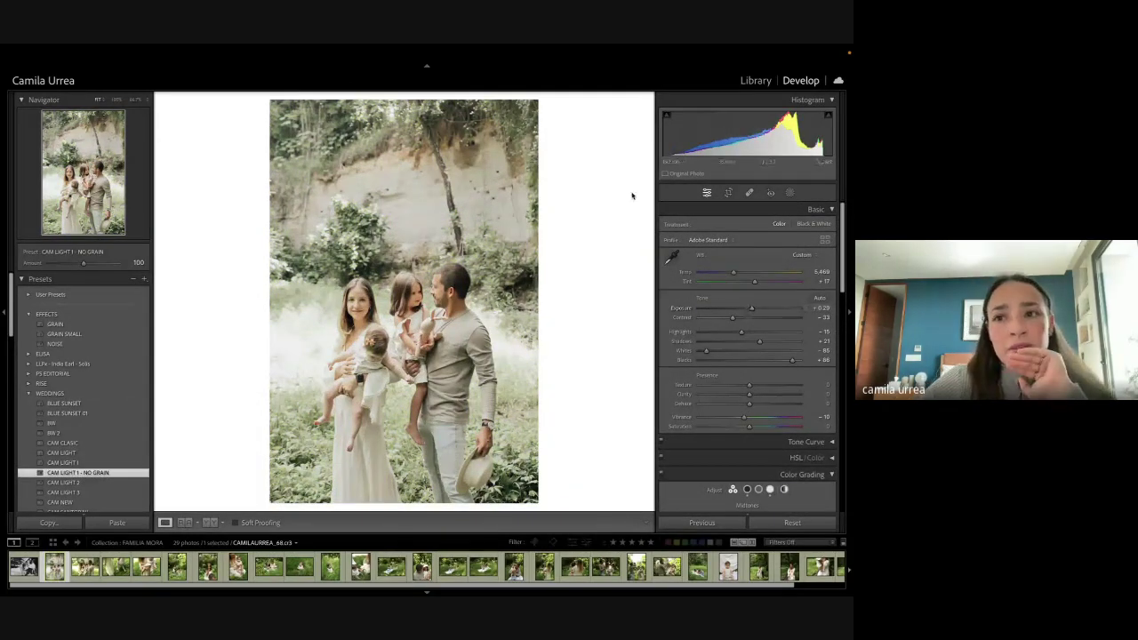
key(minus)
key(minus)
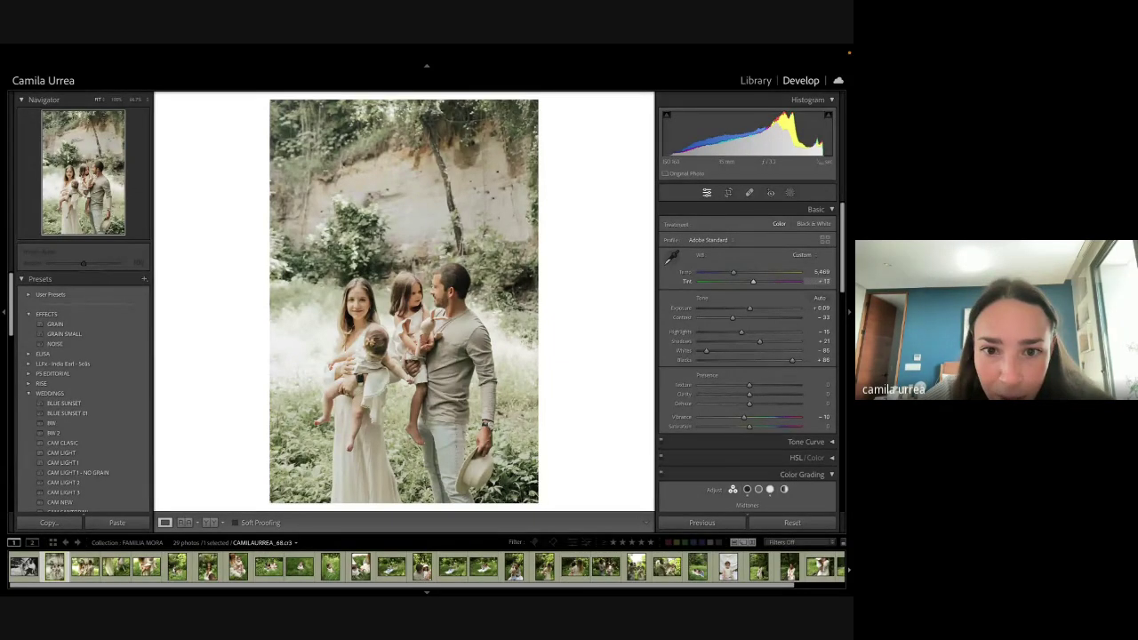
Step: Set the family portrait's temperature to 5,718, highlights to -37 and shadows to +25
drag(810, 272, 816, 272)
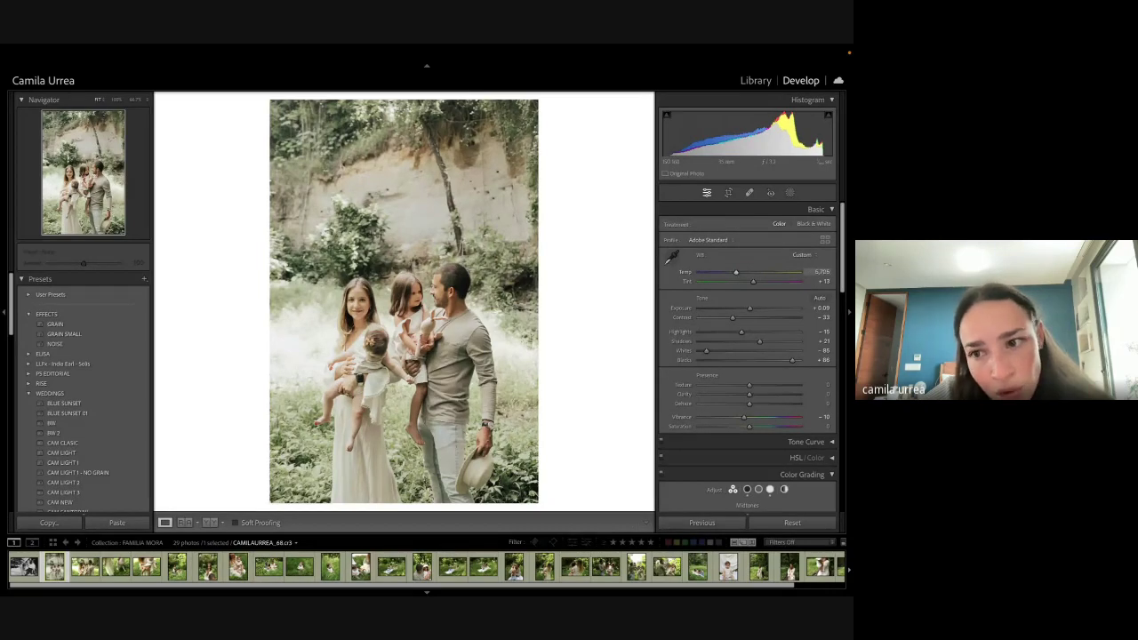
drag(815, 272, 817, 272)
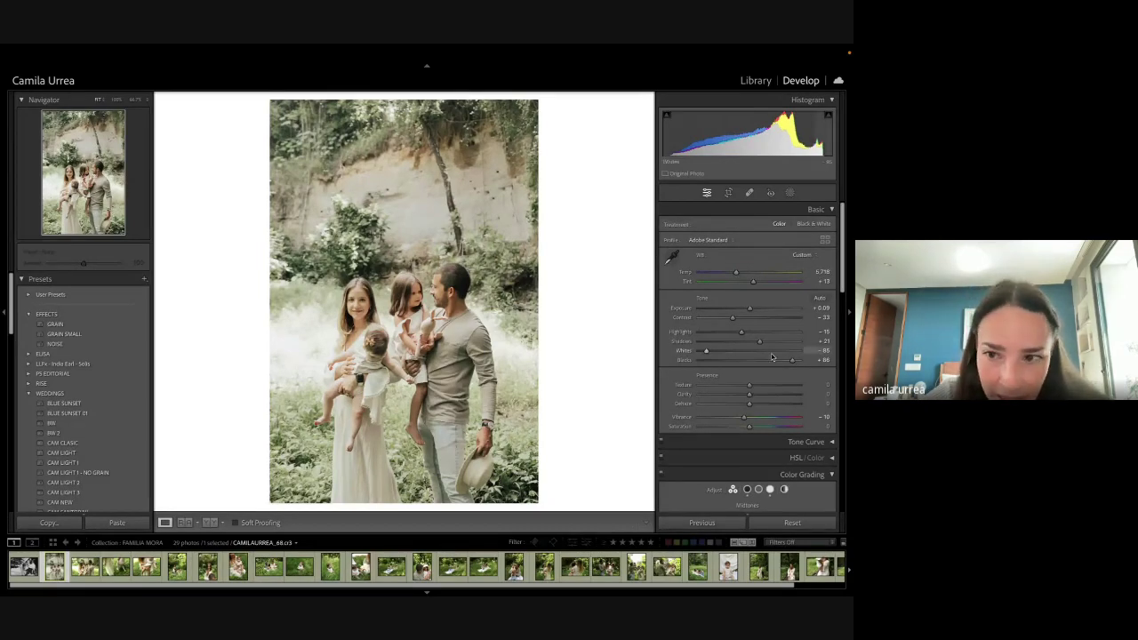
drag(741, 332, 730, 331)
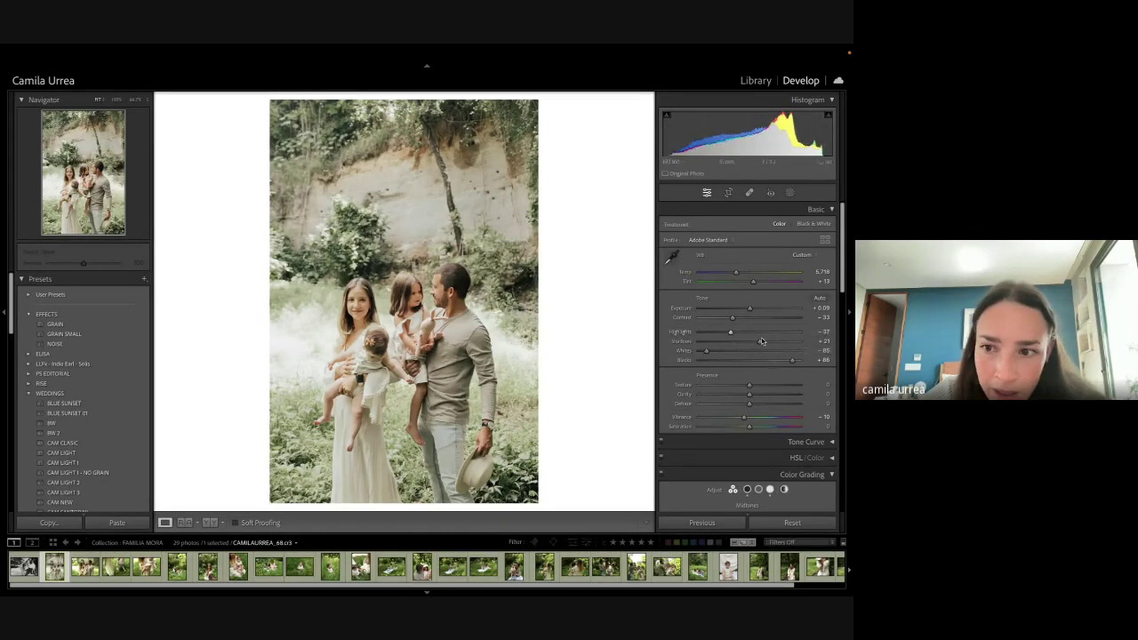
Step: Collapse the color grading settings and compare the family portrait before and after the edits
scroll(761, 340, down, 5)
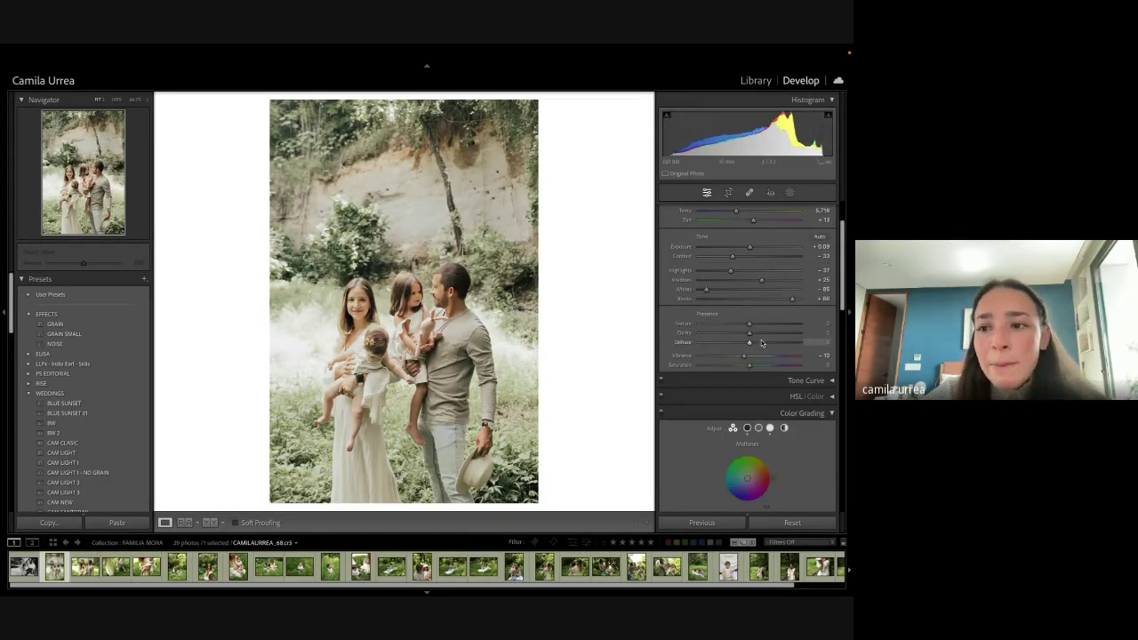
scroll(833, 237, down, 2)
click(833, 238)
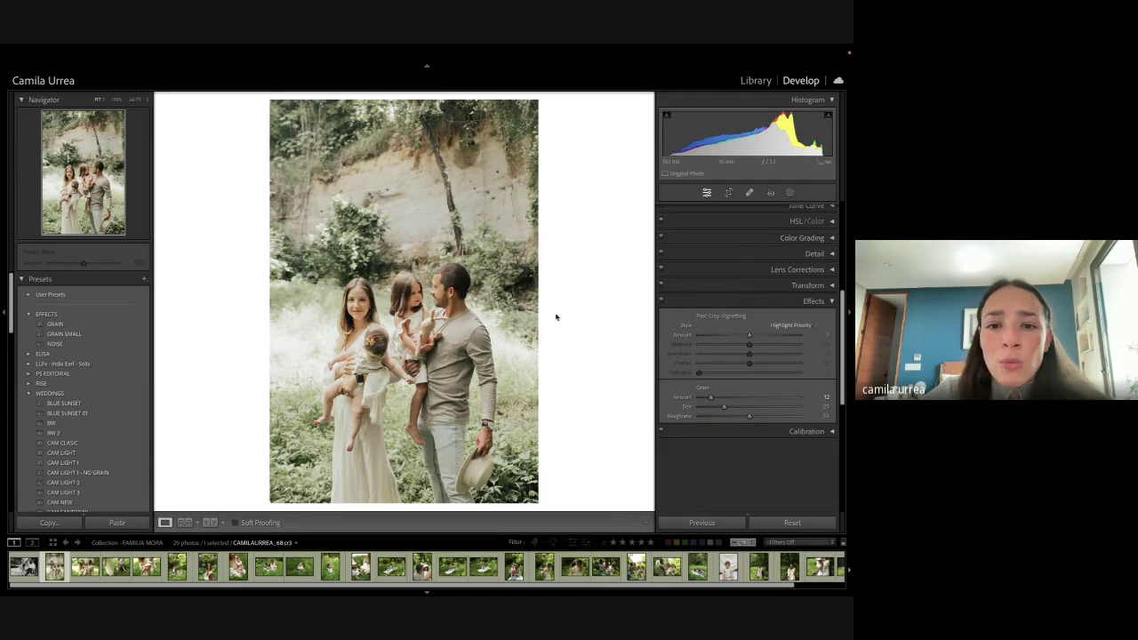
key(backslash)
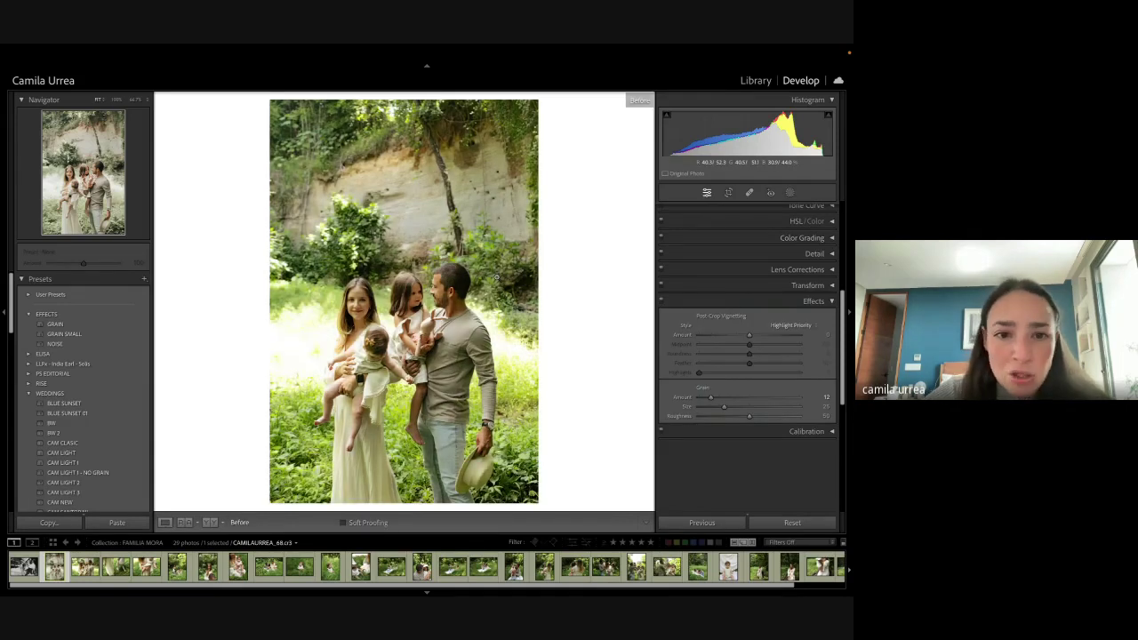
key(backslash)
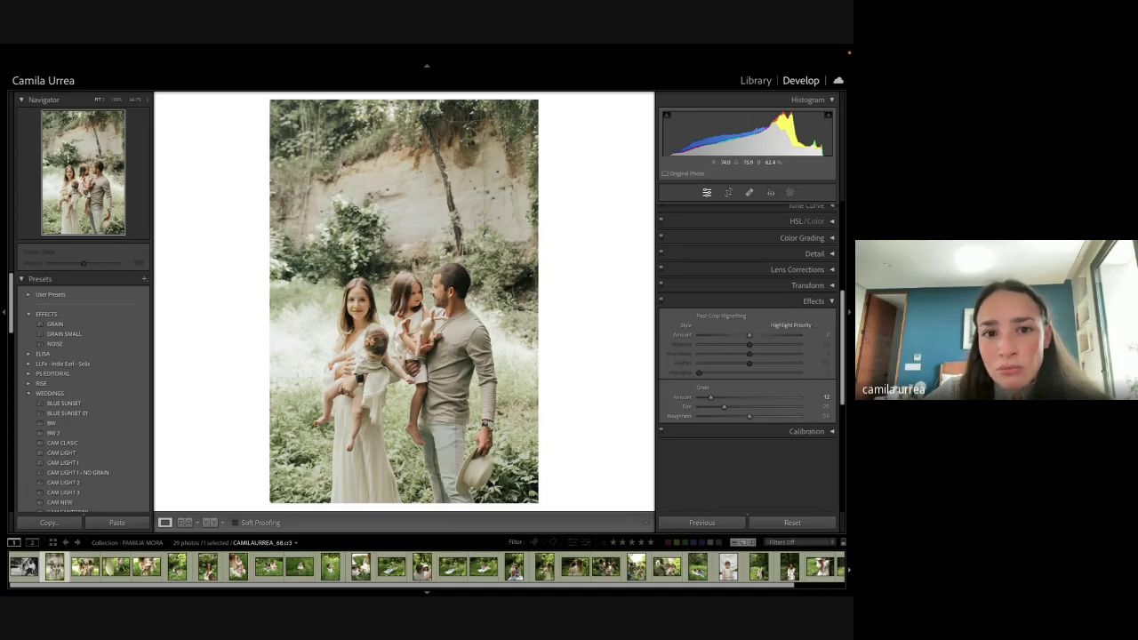
Step: Show the HSL saturation settings for the family portrait and set the green saturation to -45
scroll(747, 356, up, 2)
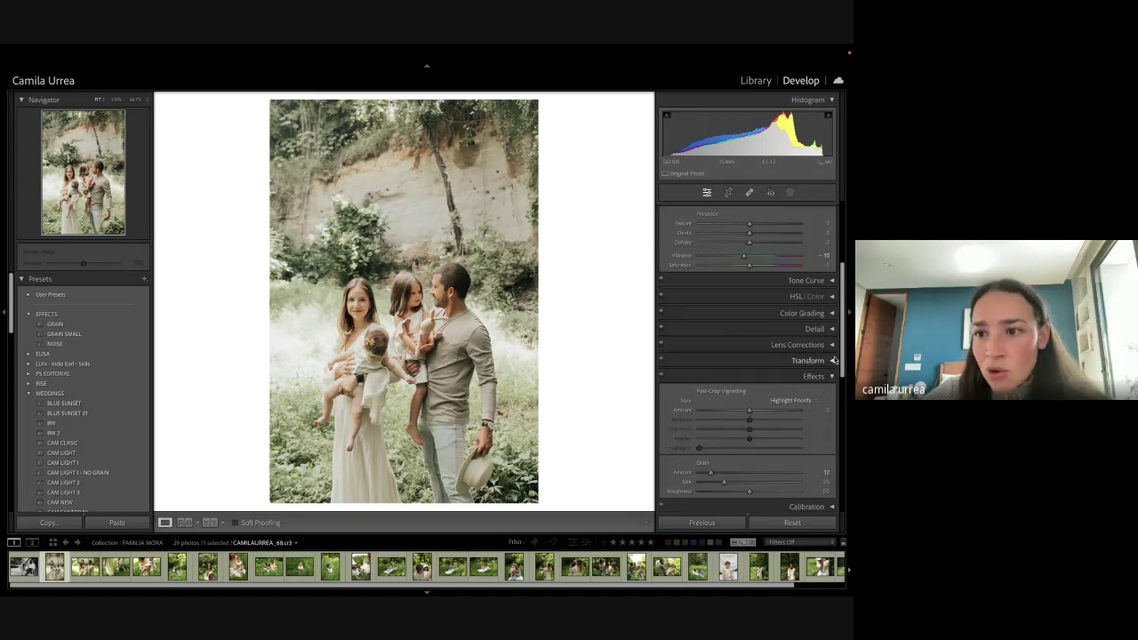
click(835, 298)
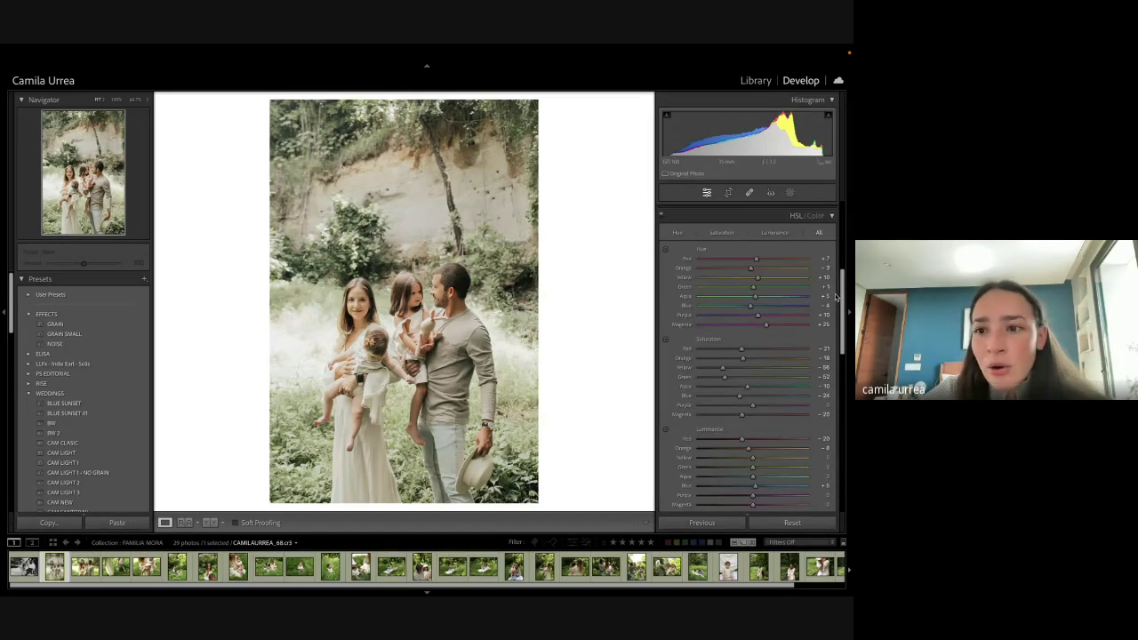
click(736, 234)
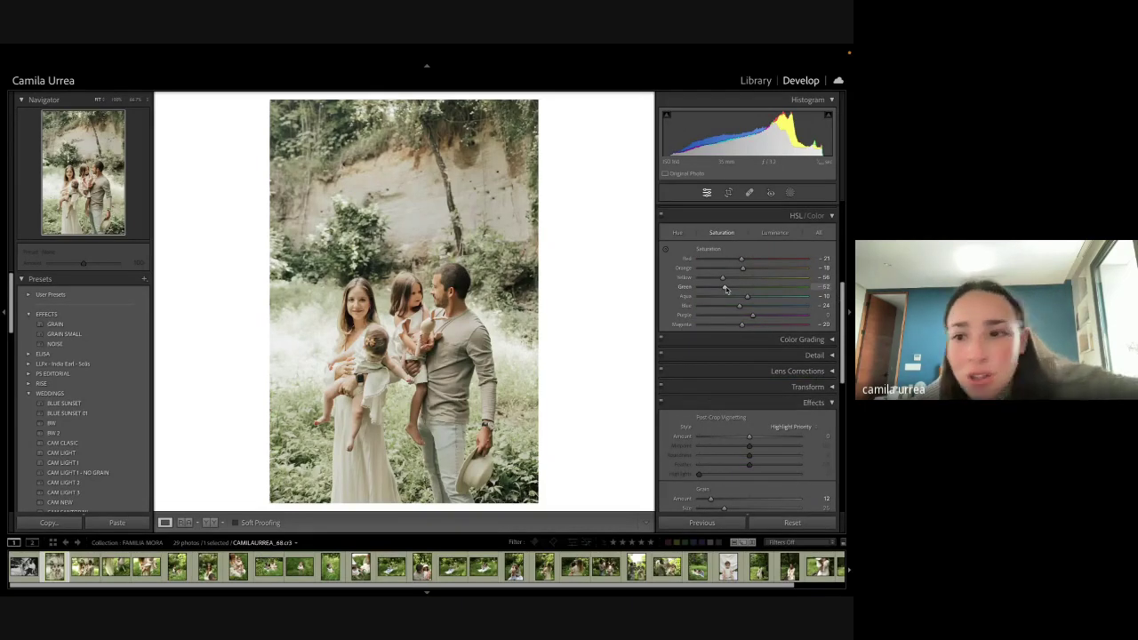
mouse_move(725, 289)
mouse_down()
mouse_move(692, 286)
mouse_move(808, 287)
mouse_move(728, 289)
mouse_up()
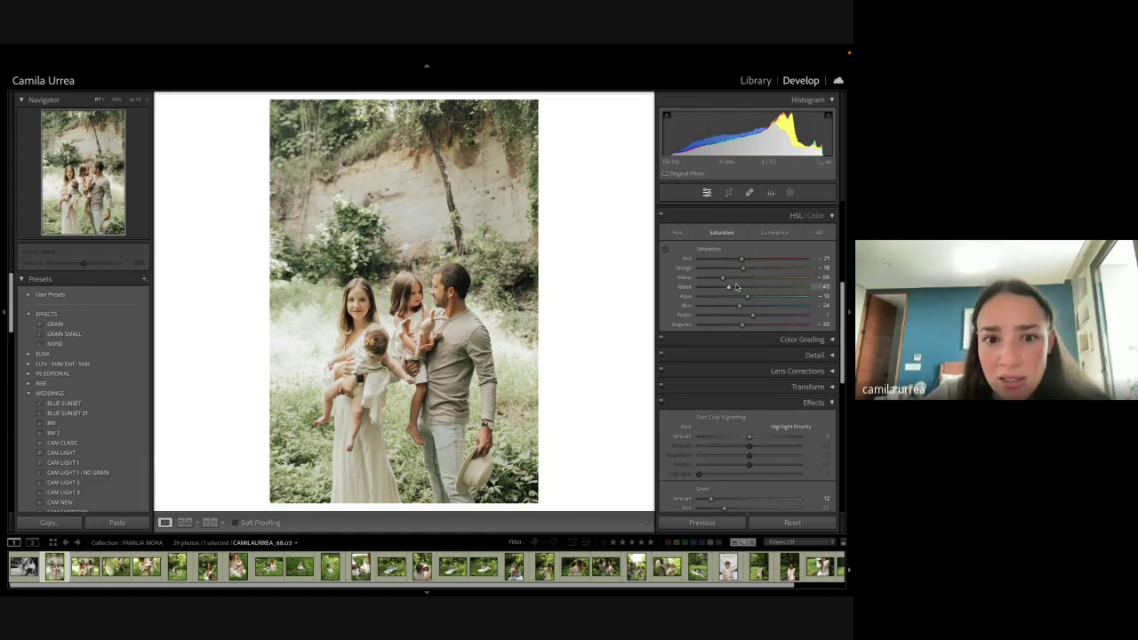
Step: Set the family portrait's green saturation to -53 and its overall saturation to -2
drag(729, 287, 723, 288)
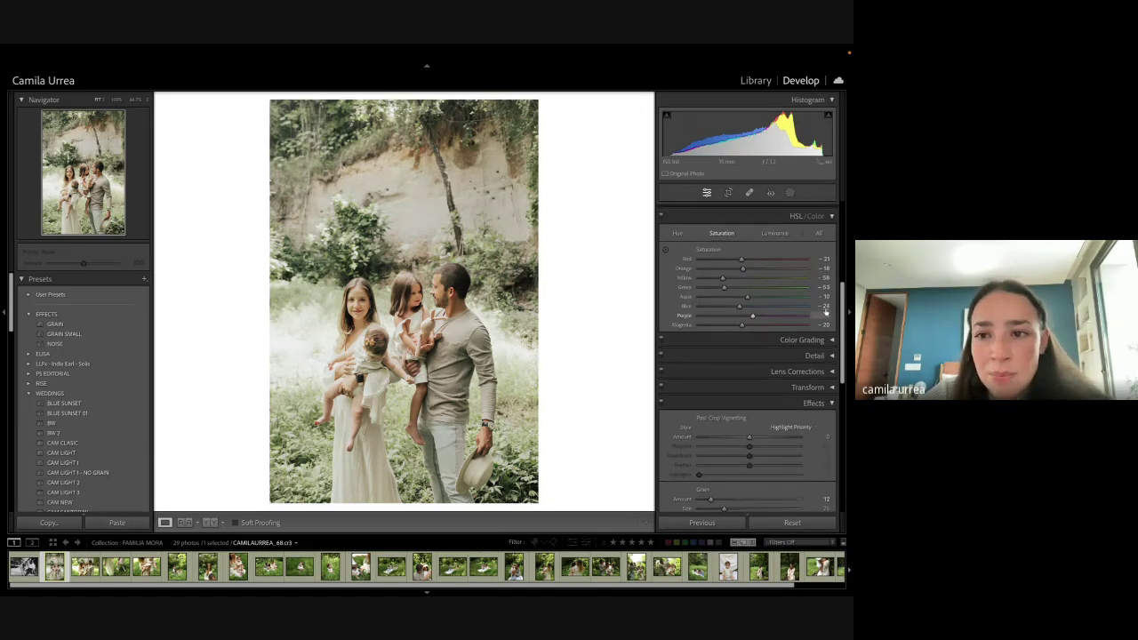
scroll(825, 311, up, 3)
scroll(826, 312, up, 3)
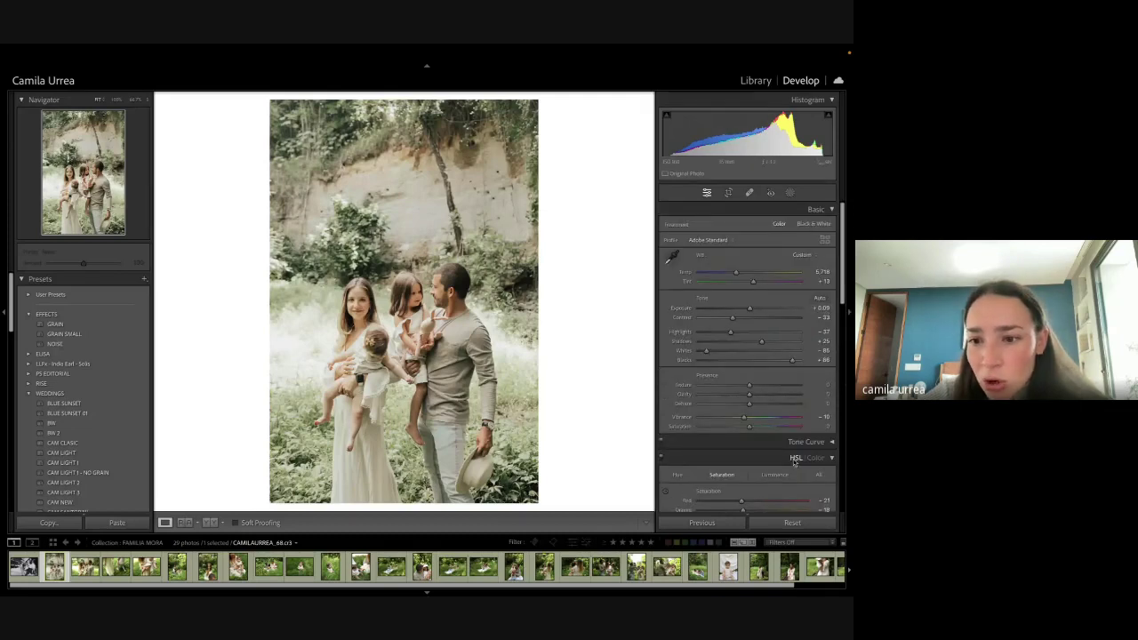
scroll(794, 460, down, 1)
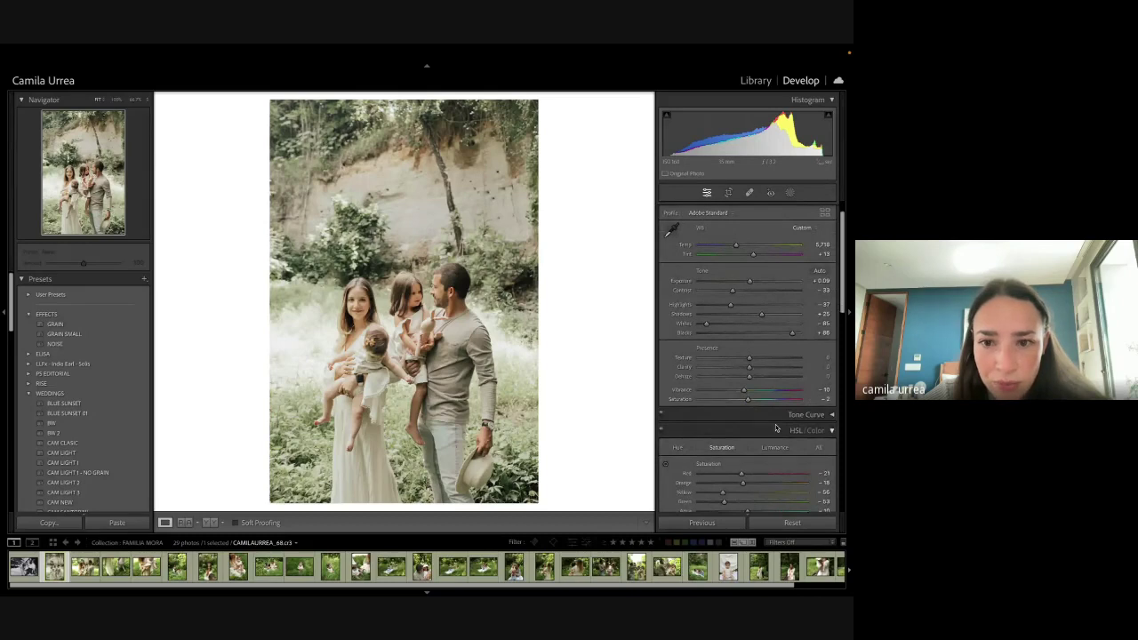
Step: Fine-tune the green saturation in the HSL settings and lower the yellow saturation slightly
scroll(776, 428, down, 4)
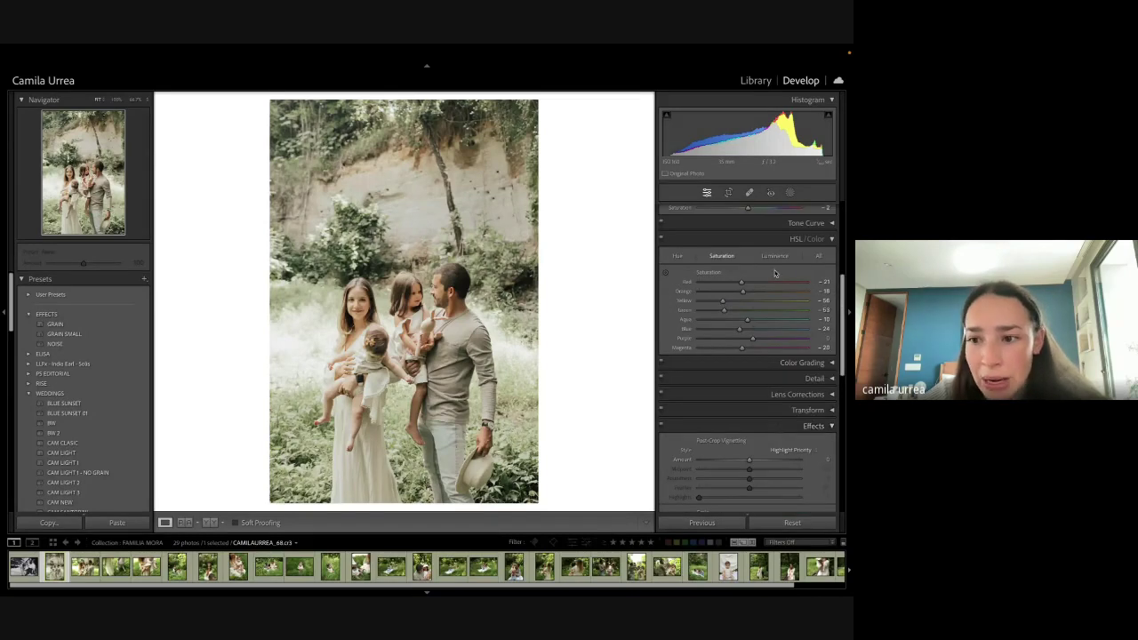
scroll(810, 381, down, 1)
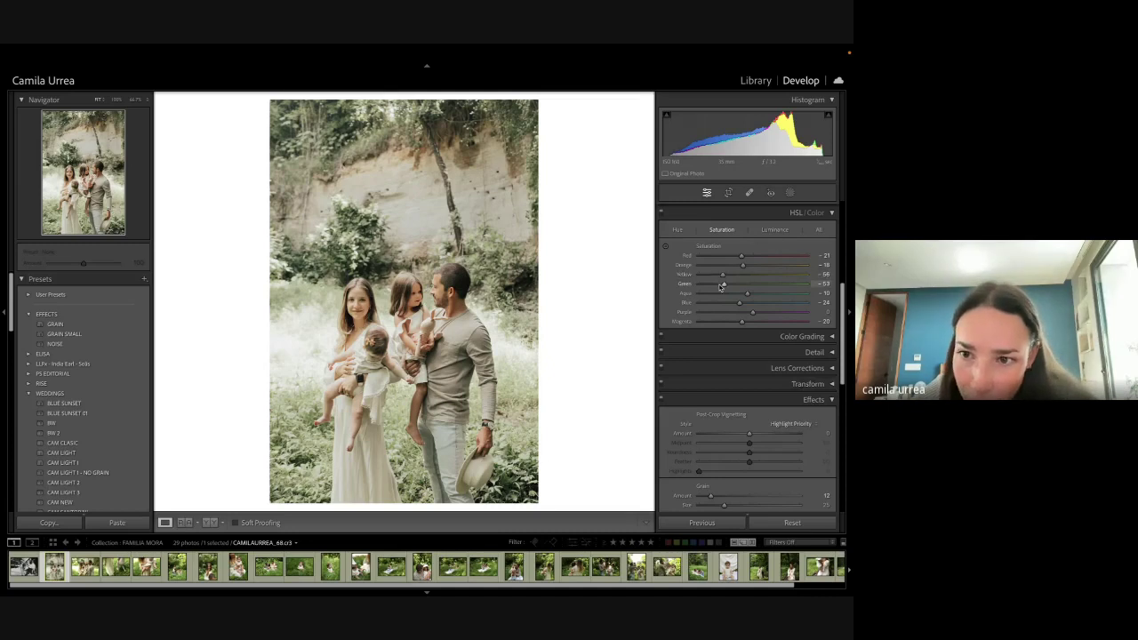
drag(719, 287, 721, 287)
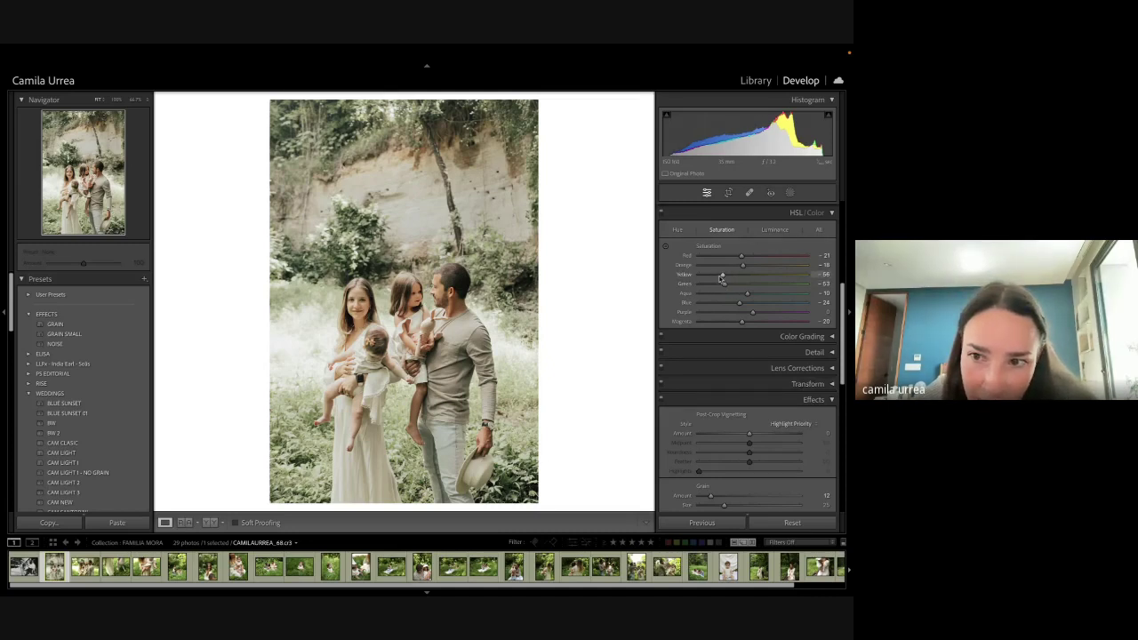
drag(722, 276, 719, 276)
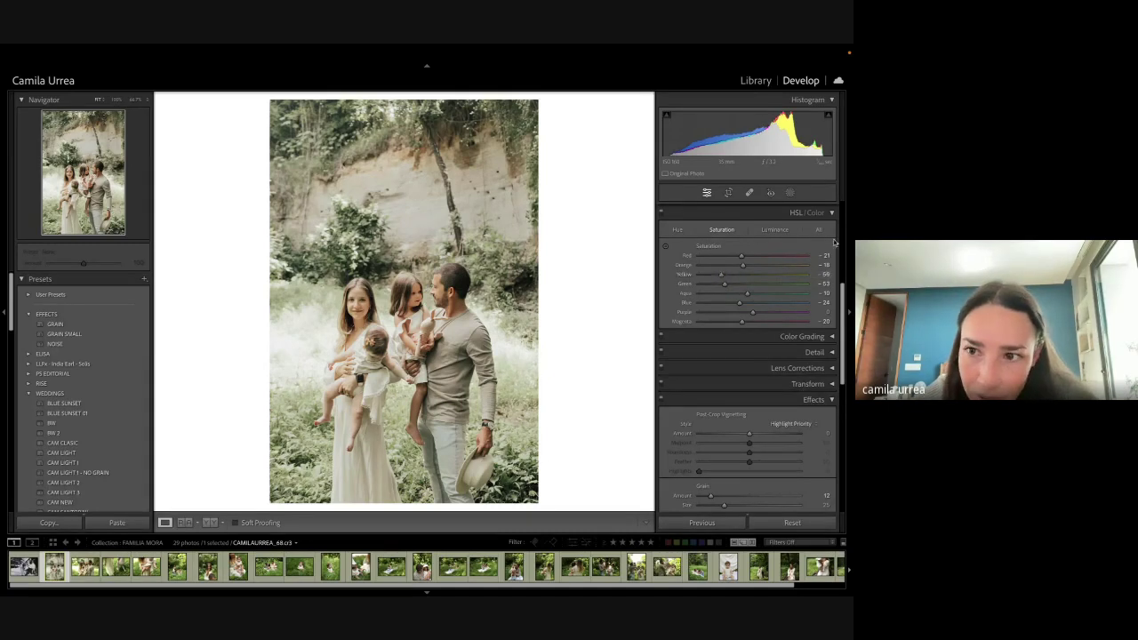
Step: Adjust the HSL hues by sampling the grass for yellow +15 and green +12, set blue to -1 and lower aqua
click(680, 229)
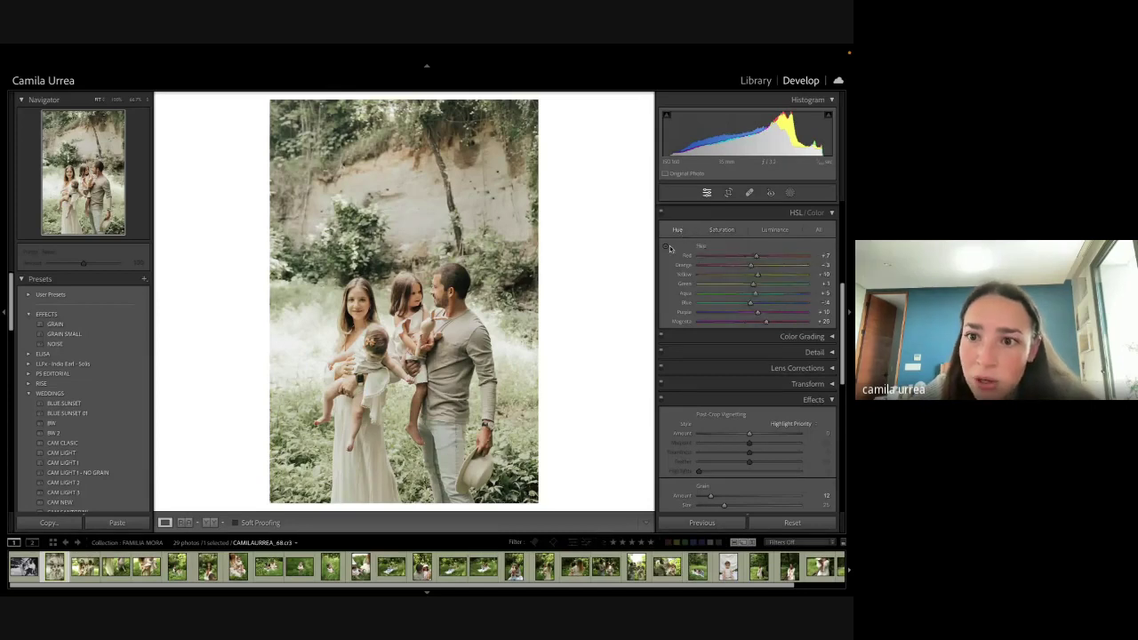
click(668, 247)
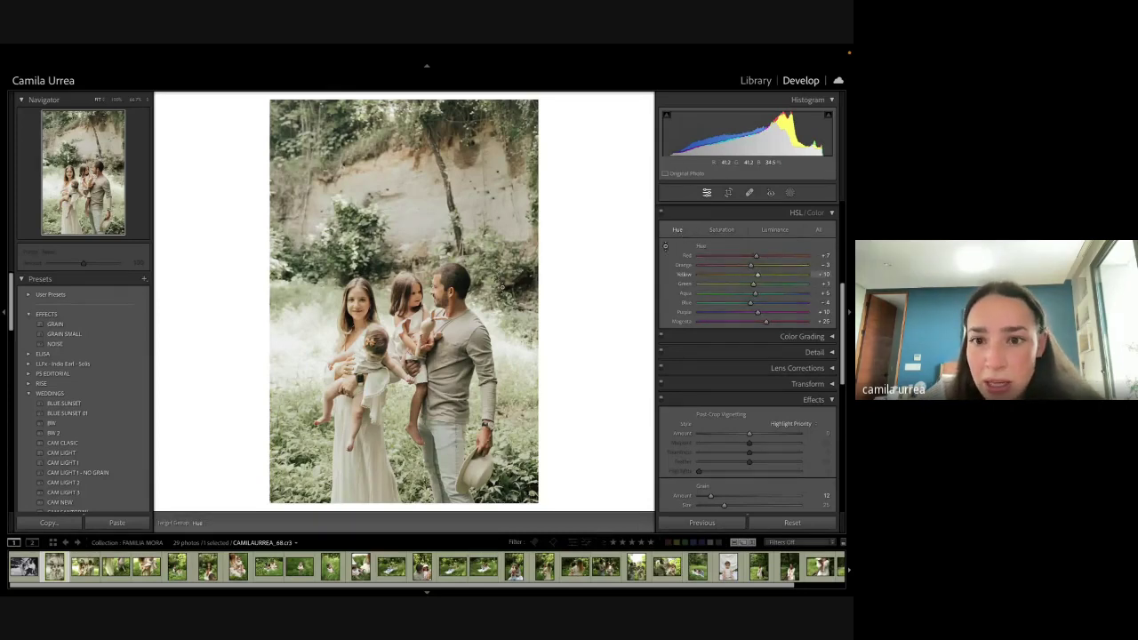
mouse_move(311, 427)
mouse_down()
mouse_move(311, 400)
mouse_move(311, 414)
mouse_up()
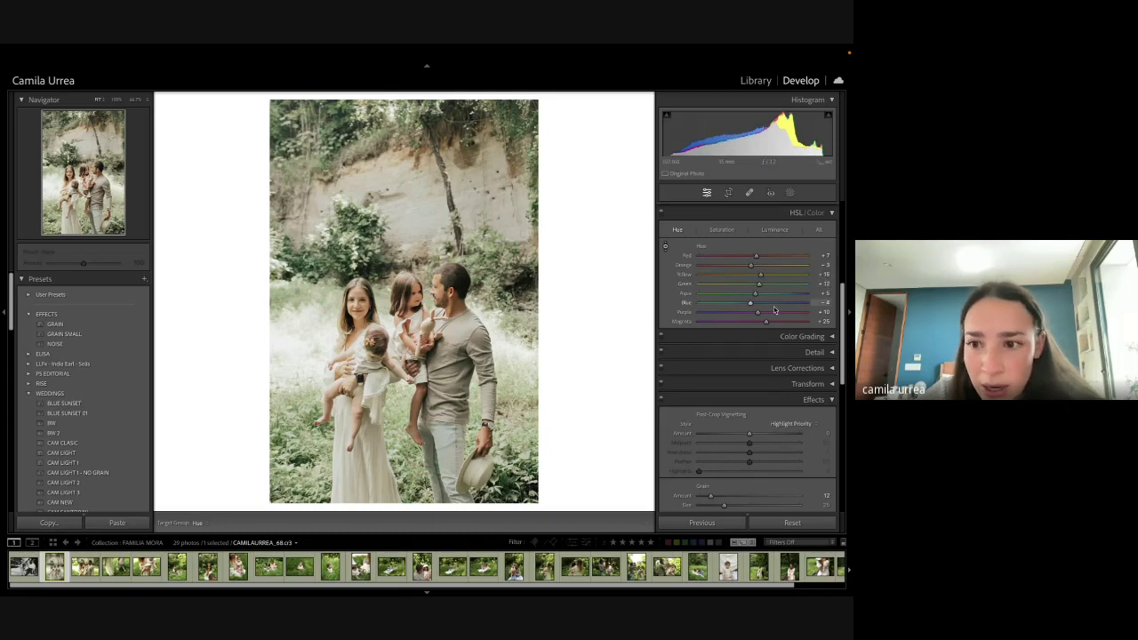
mouse_move(750, 305)
mouse_down()
mouse_move(761, 307)
mouse_move(751, 299)
mouse_up()
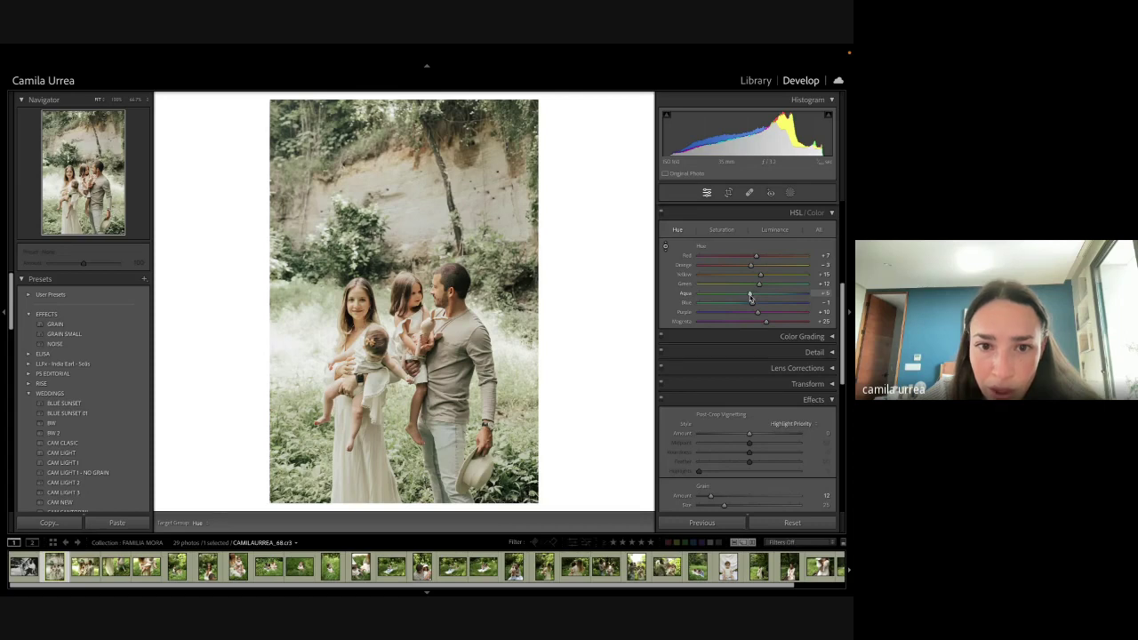
Step: Set the family portrait's color grading shadows to hue 25 with saturation 12
scroll(771, 374, down, 1)
scroll(771, 377, down, 3)
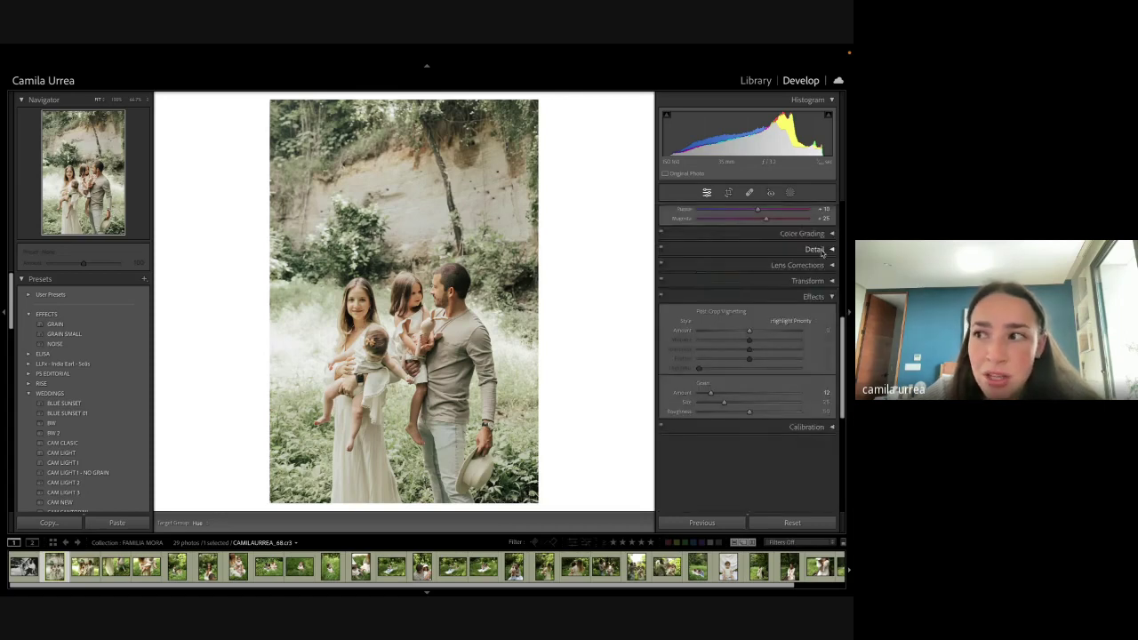
click(831, 234)
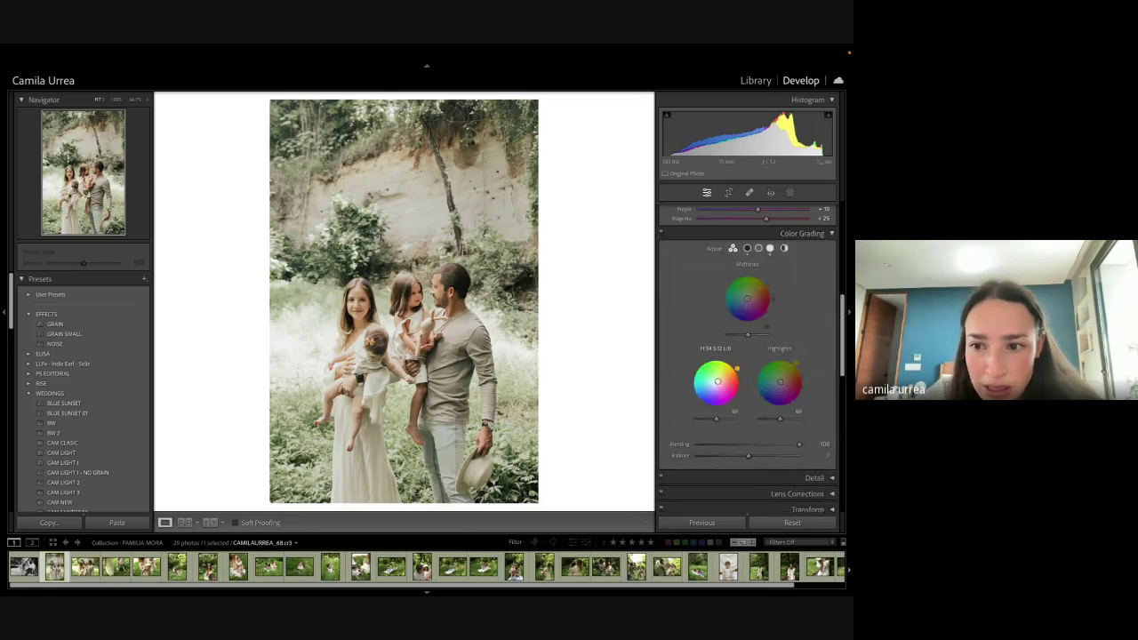
drag(737, 368, 738, 372)
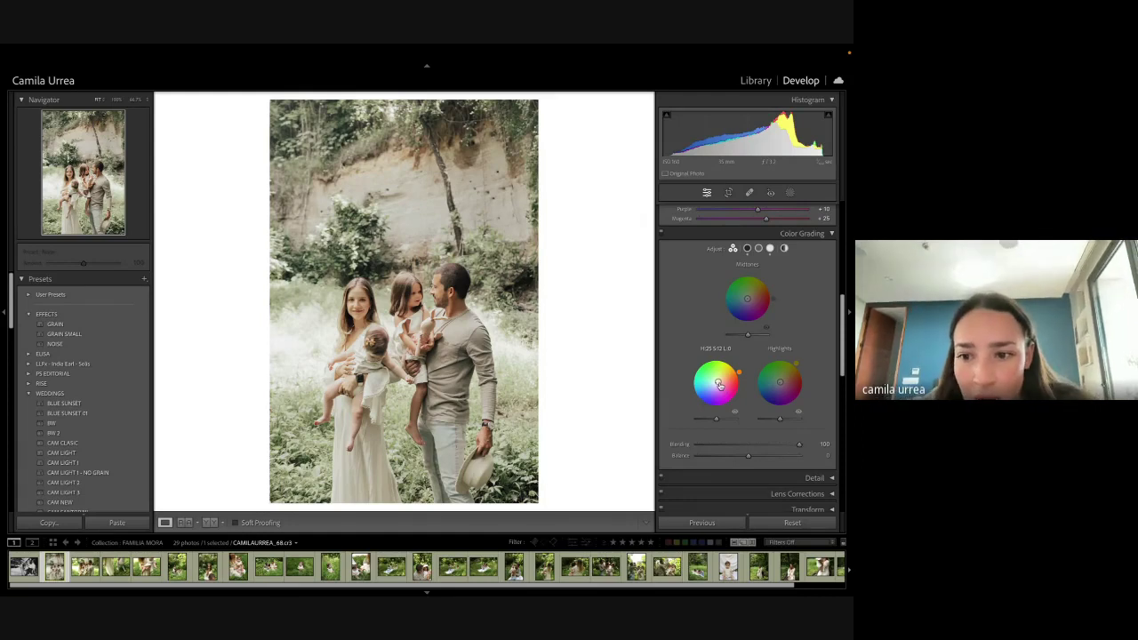
drag(720, 384, 779, 382)
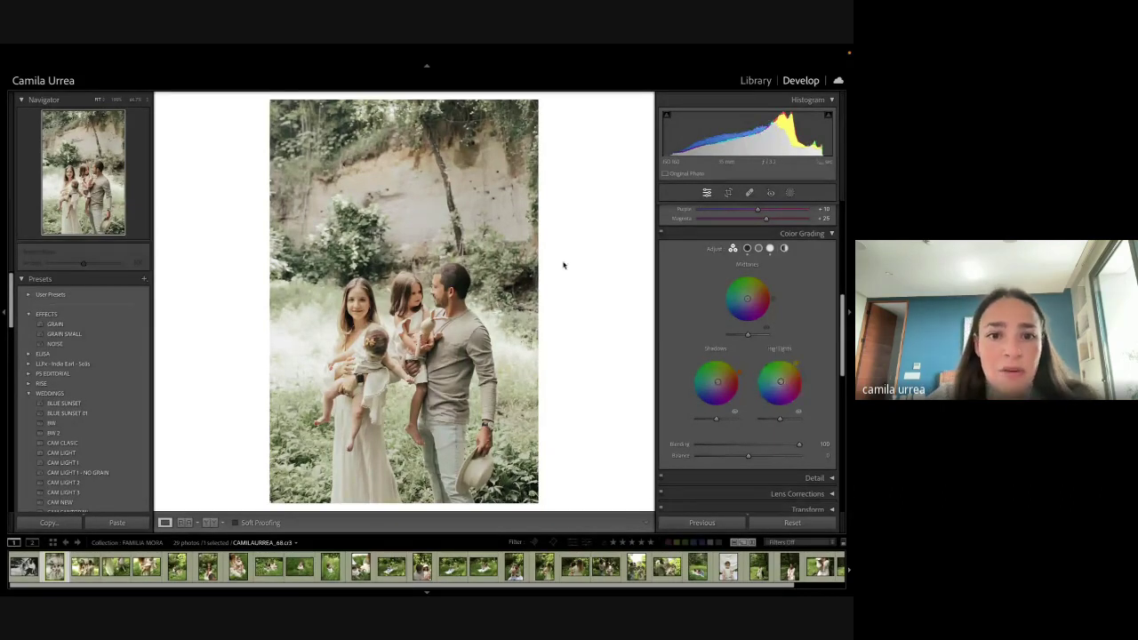
Step: Paste the portrait's settings onto the next family photo and straighten it with a slight counterclockwise crop rotation
key(Right)
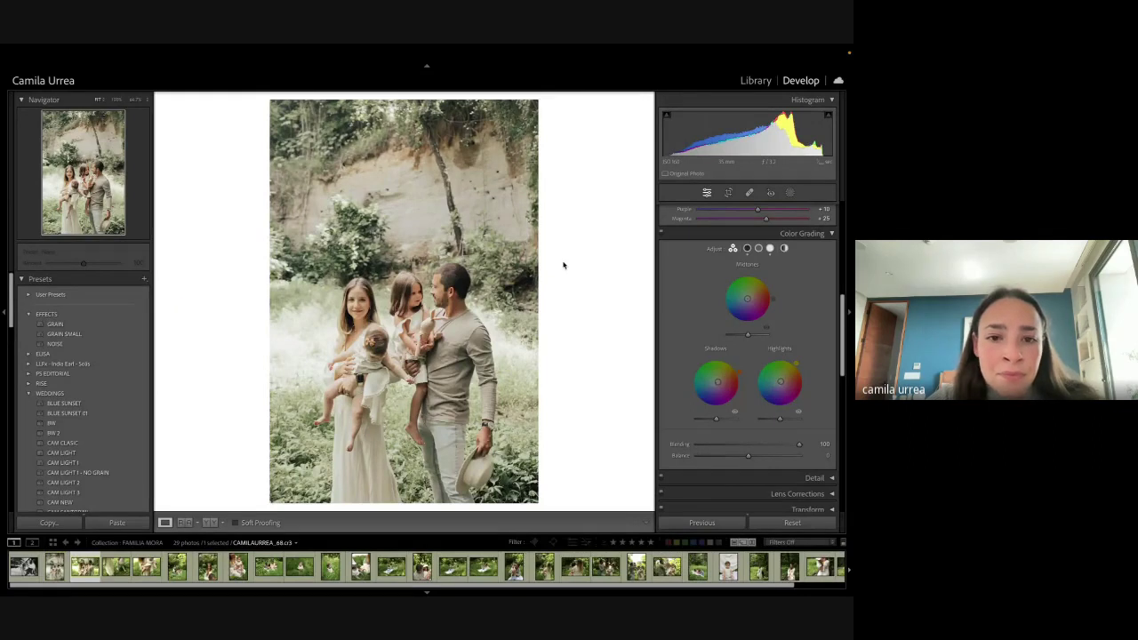
key(ctrl+shift+v)
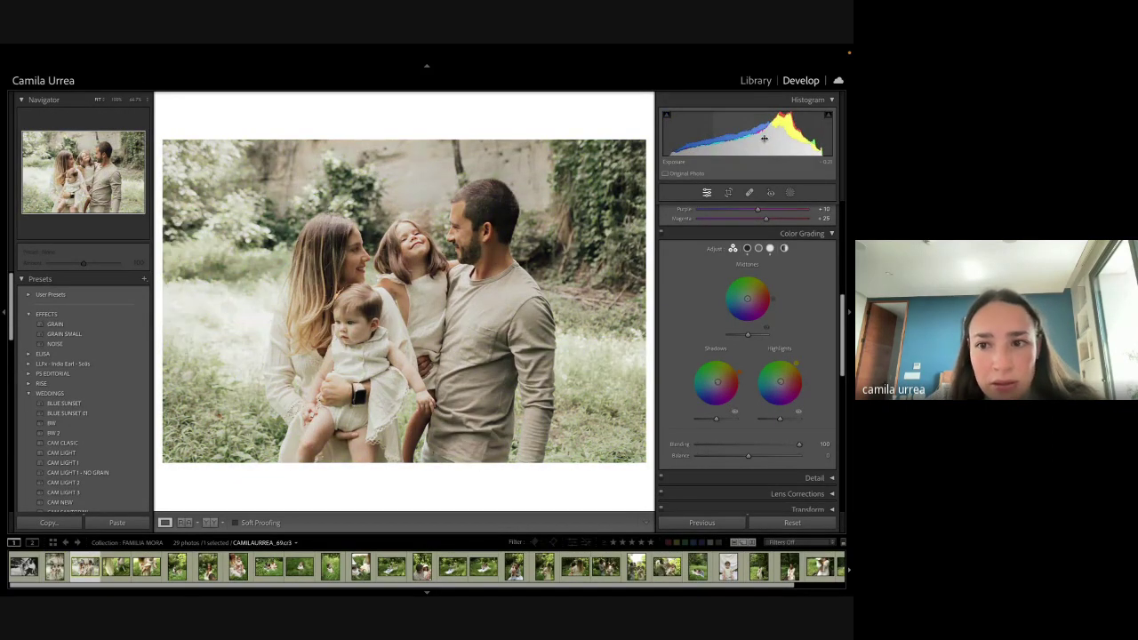
key(r)
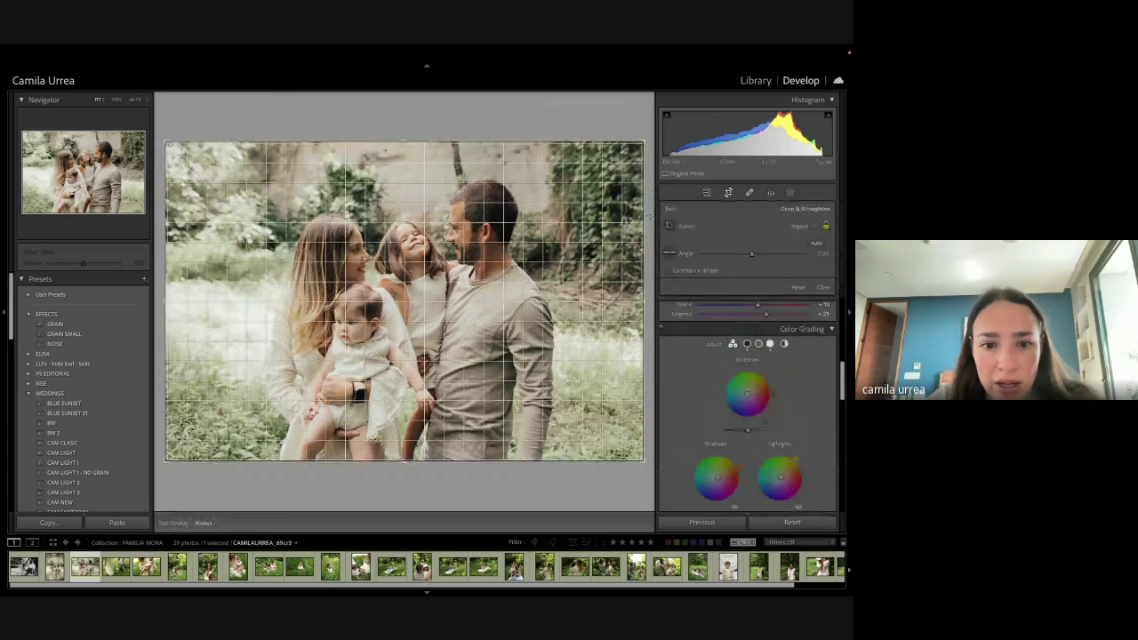
drag(649, 215, 646, 206)
key(r)
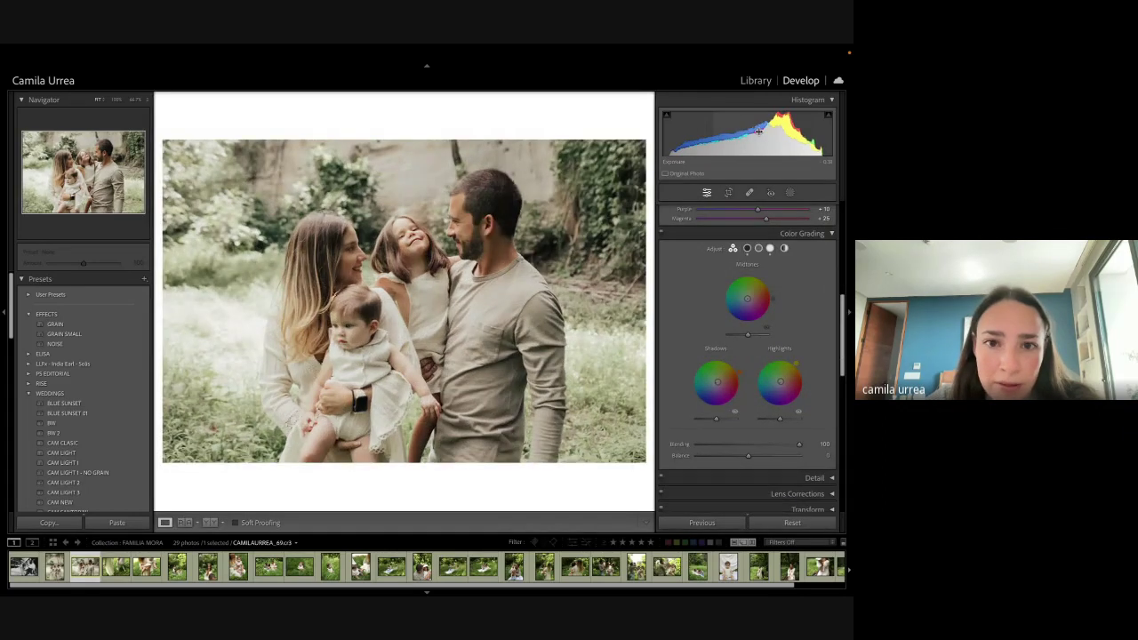
Step: Paste the settings onto the next two photos and remove the dress-and-legs shot from the collection
key(Right)
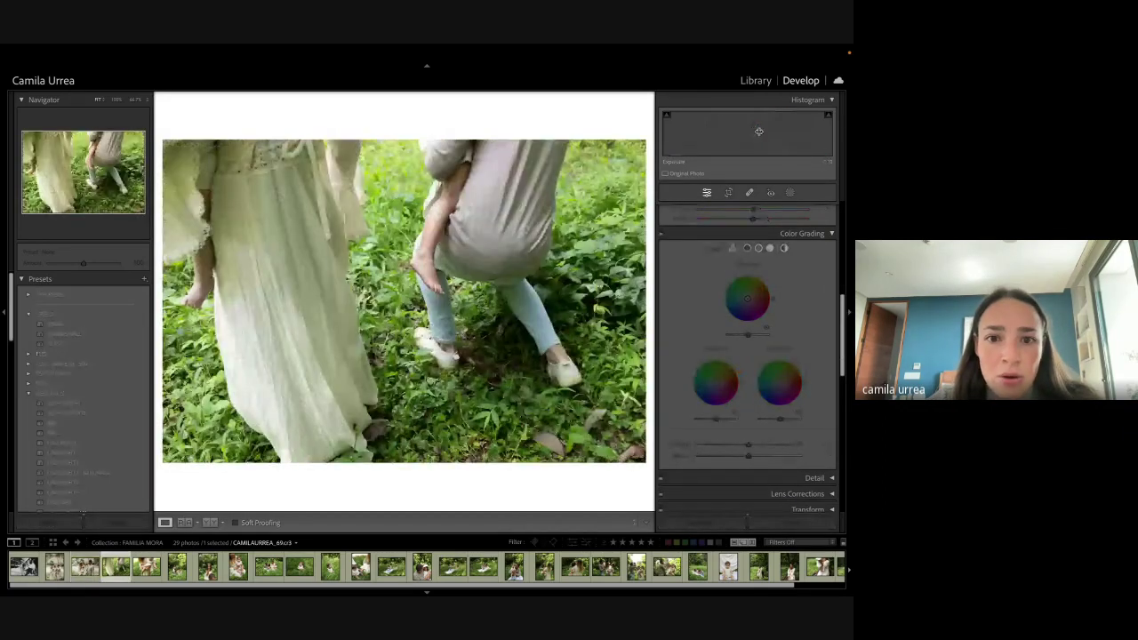
key(ctrl+shift+v)
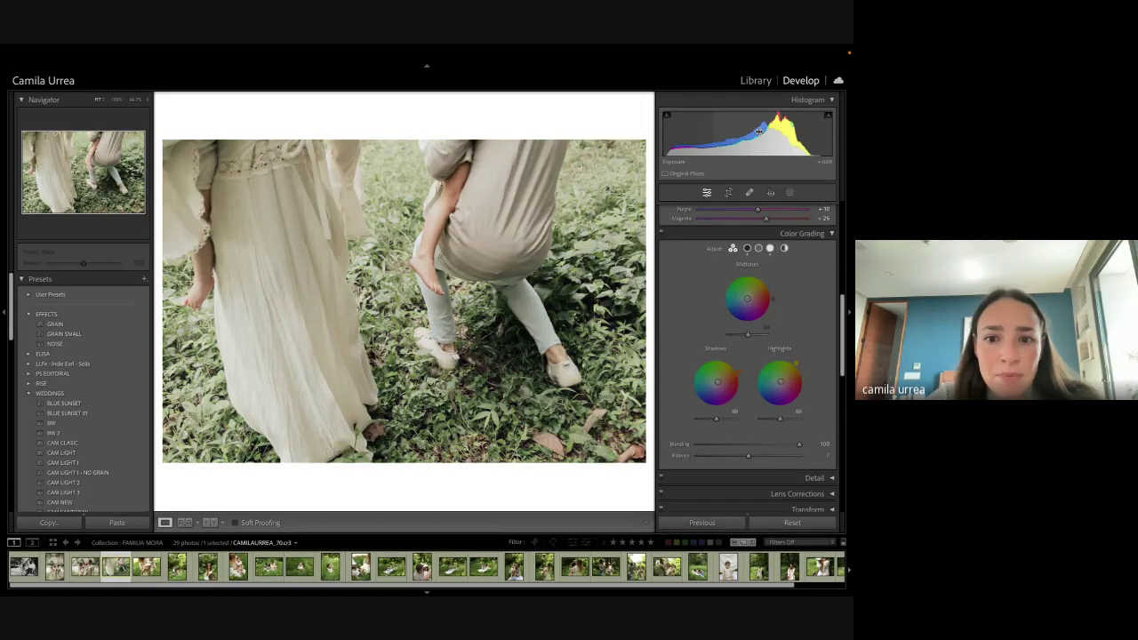
key(Right)
key(ctrl+shift+v)
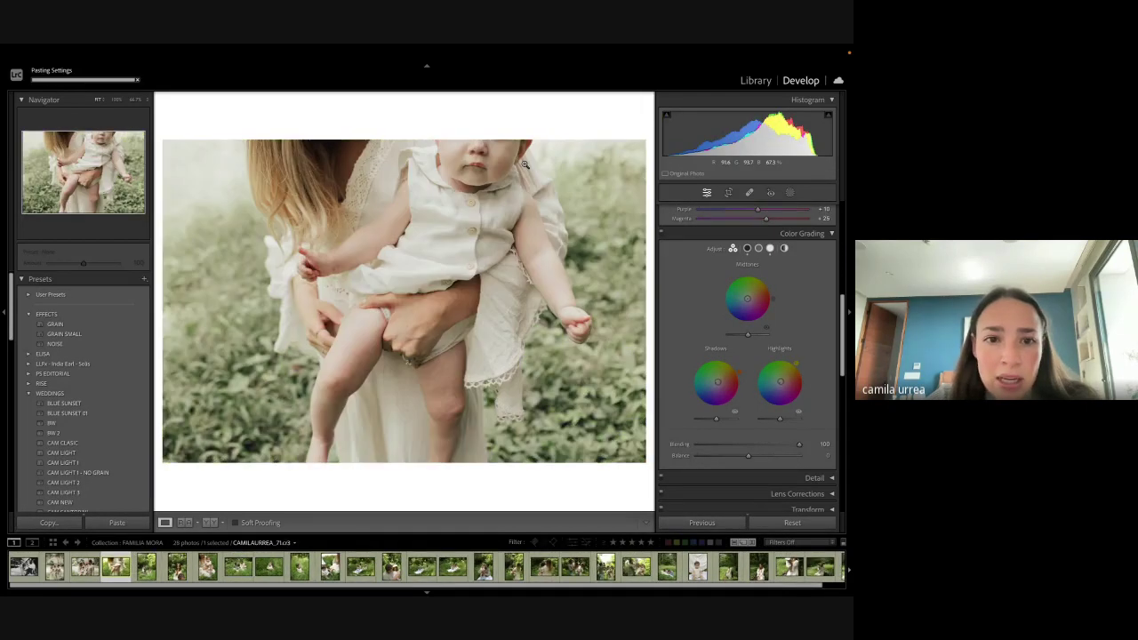
Step: Crop the baby close-up to a 1 x 1 aspect ratio and tighten the frame slightly
click(728, 193)
click(799, 225)
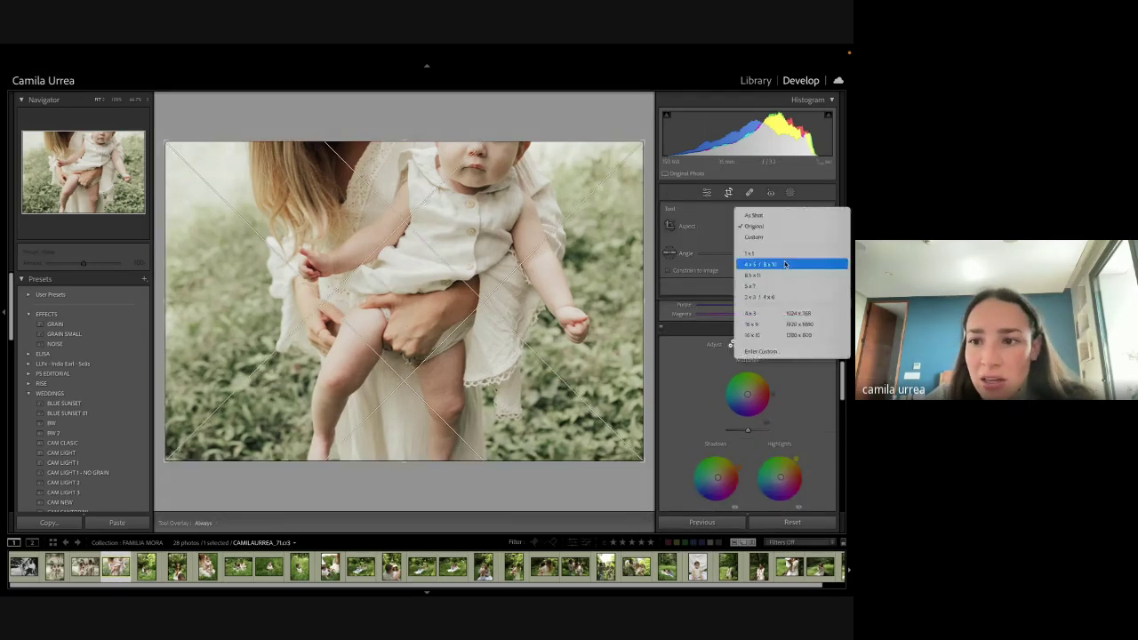
click(765, 249)
key(Return)
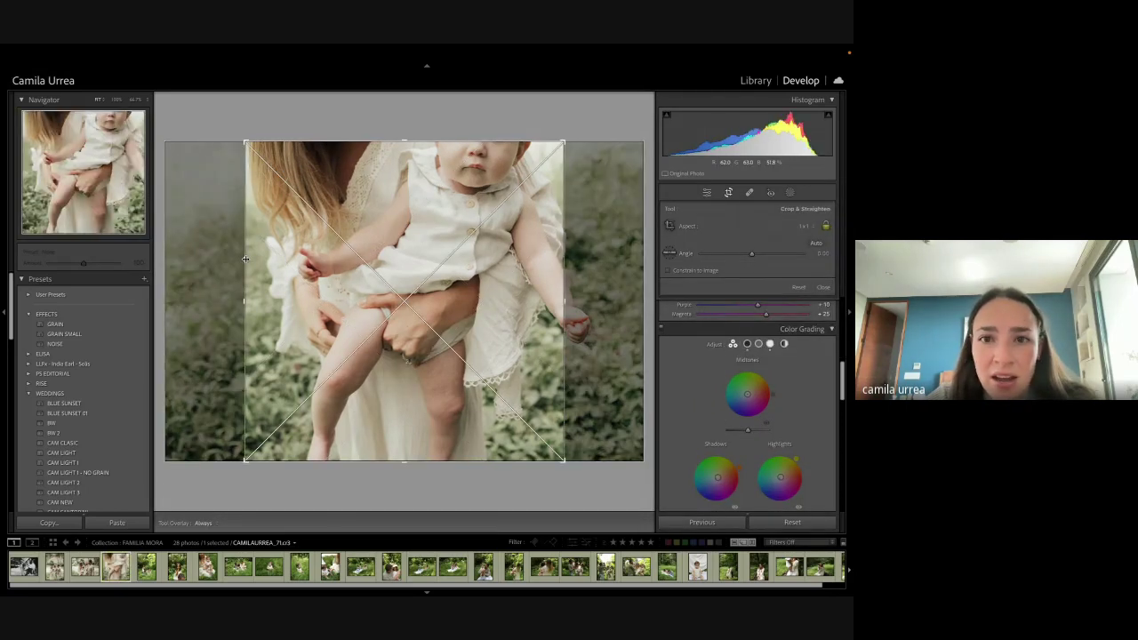
key(r)
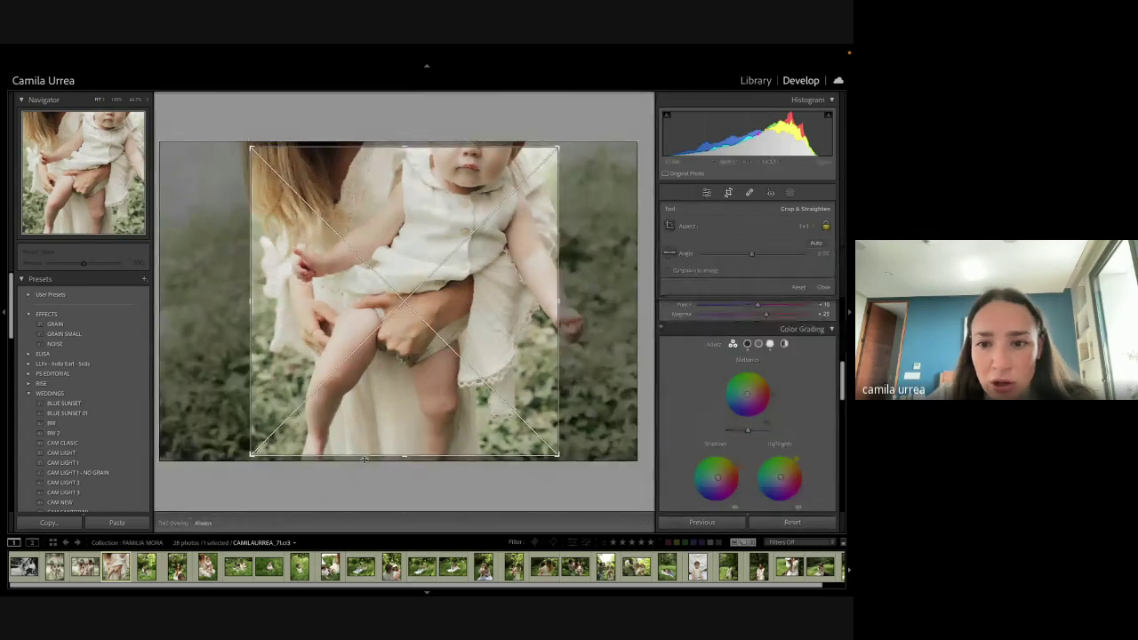
drag(363, 461, 363, 450)
key(Return)
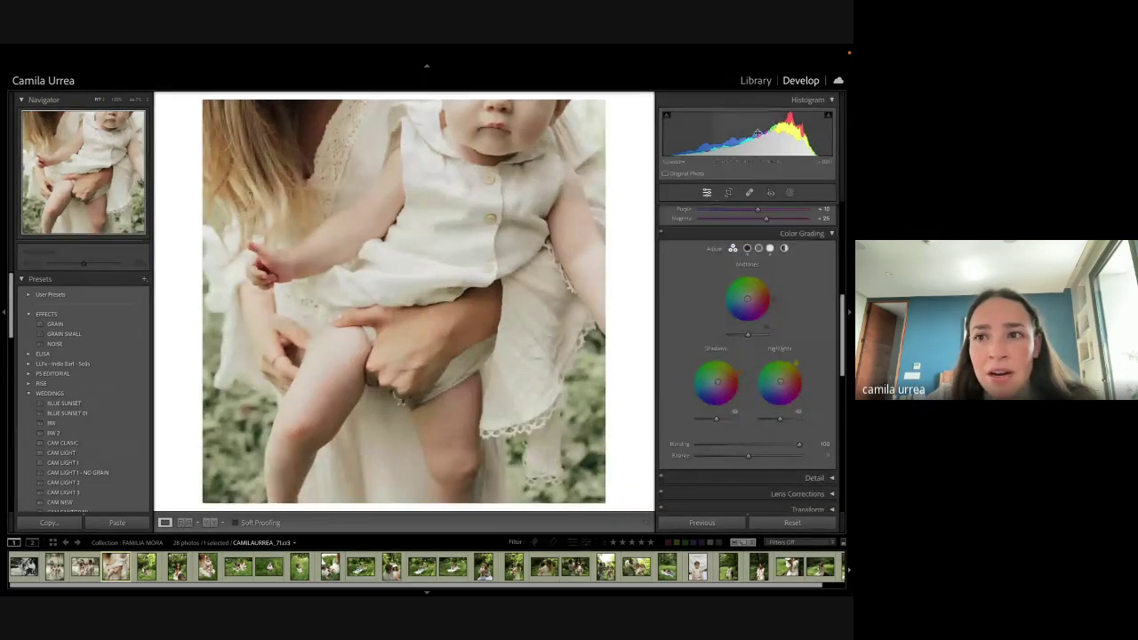
Step: Apply the GRAIN preset to the square baby close-up and set the grain amount to 12
key(Right)
key(Left)
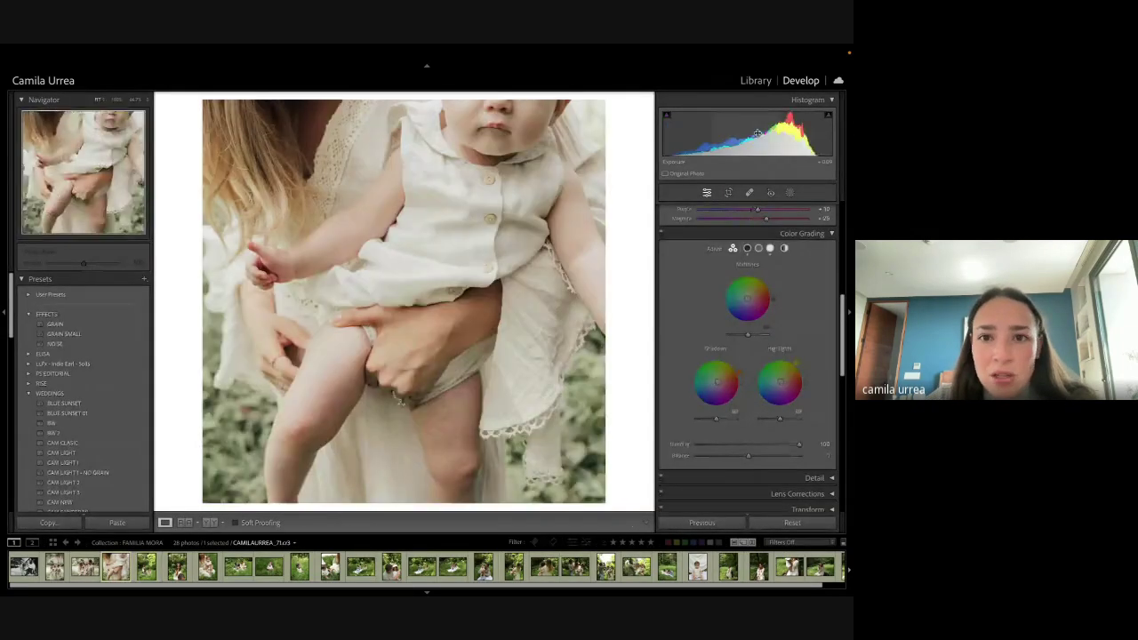
click(53, 324)
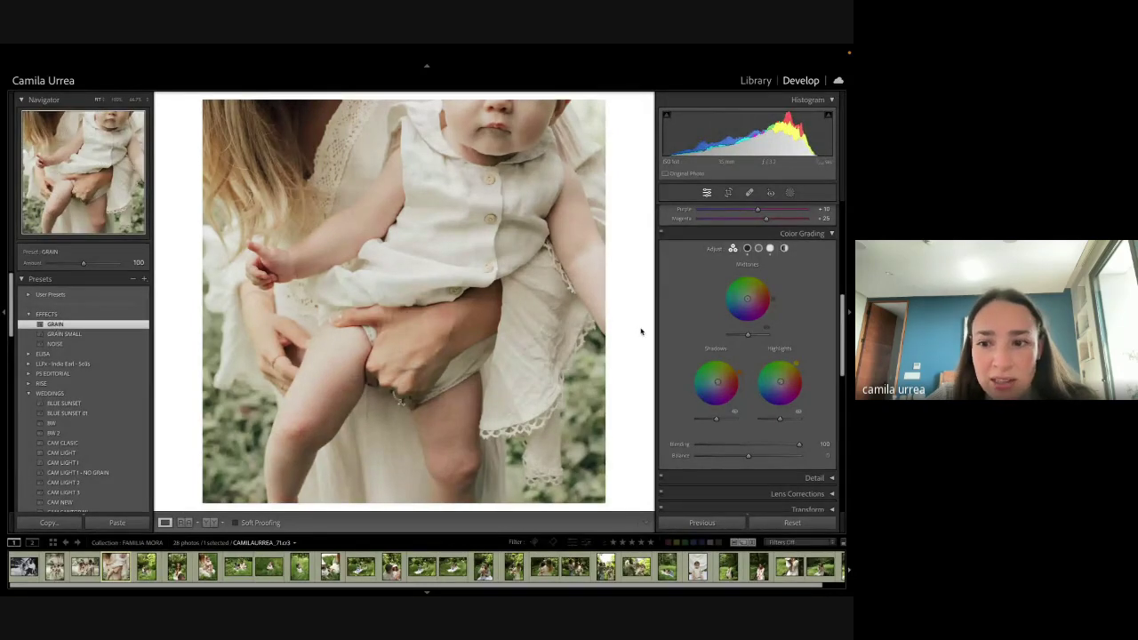
scroll(699, 472, down, 5)
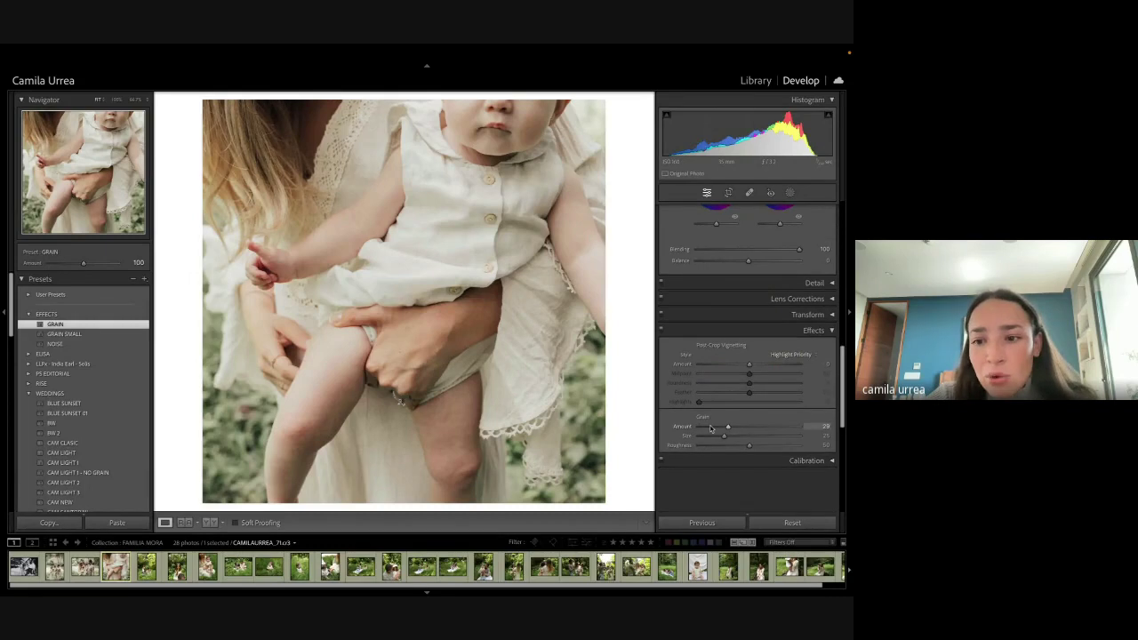
drag(712, 427, 714, 428)
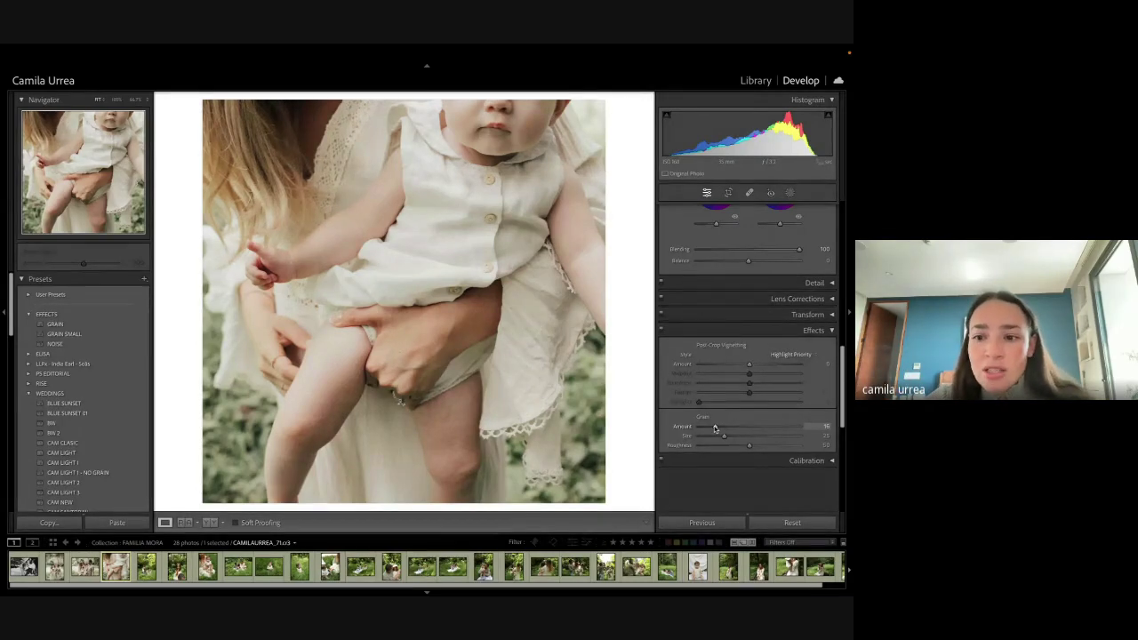
drag(715, 429, 710, 428)
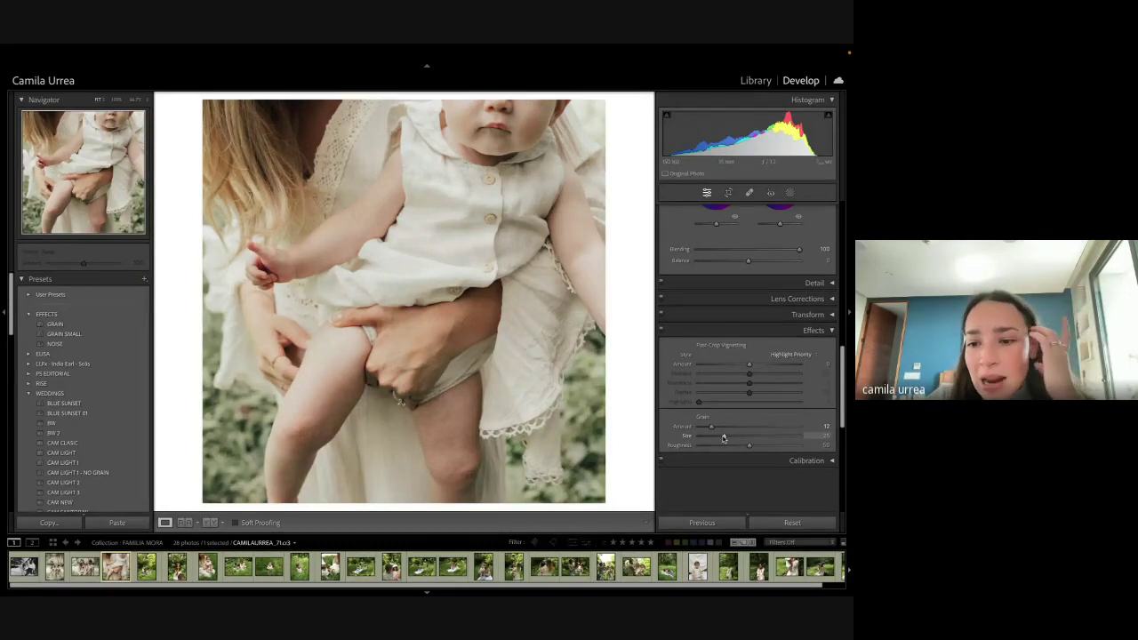
Step: Set the grain amount to 11 and warm the white balance temperature to 6,042 on the baby close-up
drag(711, 429, 710, 429)
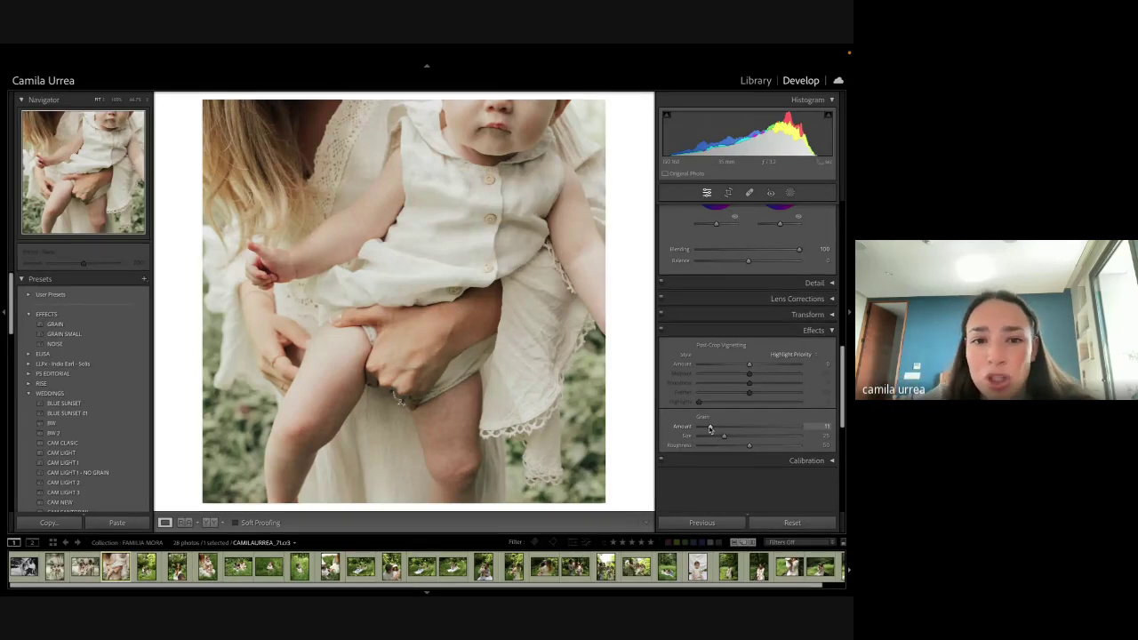
click(463, 250)
click(462, 248)
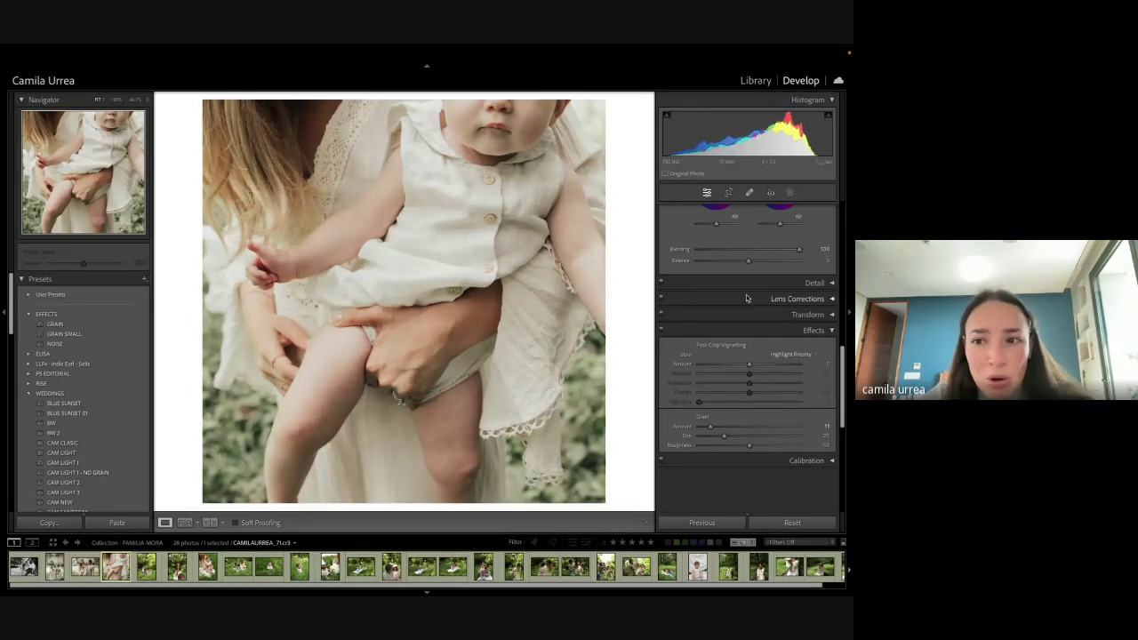
scroll(747, 297, up, 10)
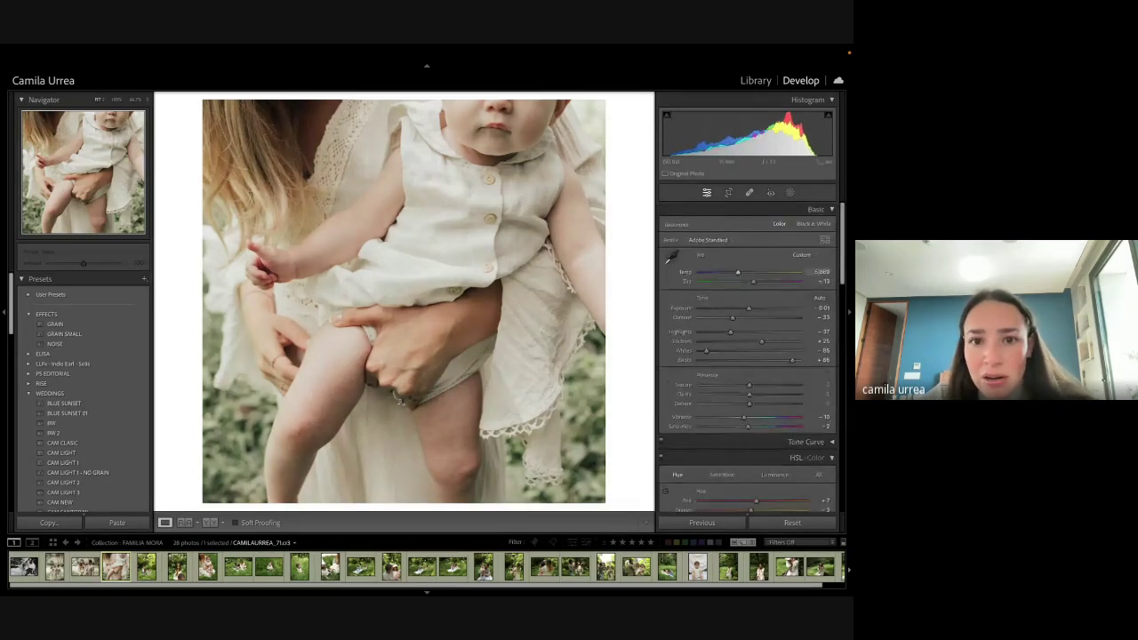
drag(810, 272, 817, 272)
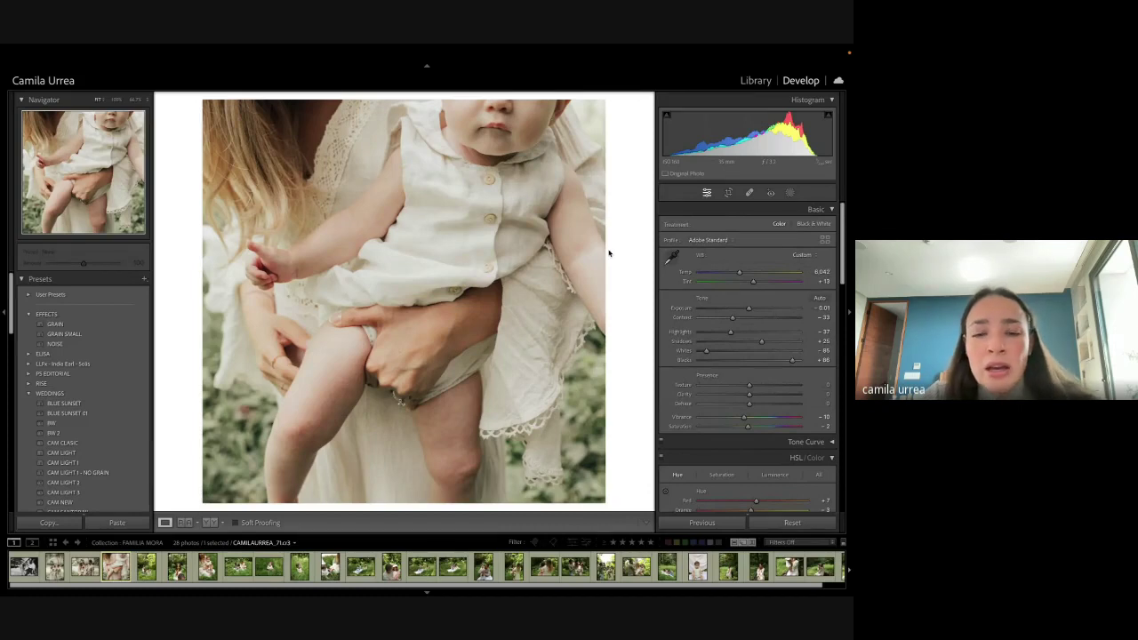
Step: Sync the develop settings of the family garden photo to all following photos in the collection, and reselect only that photo
key(Right)
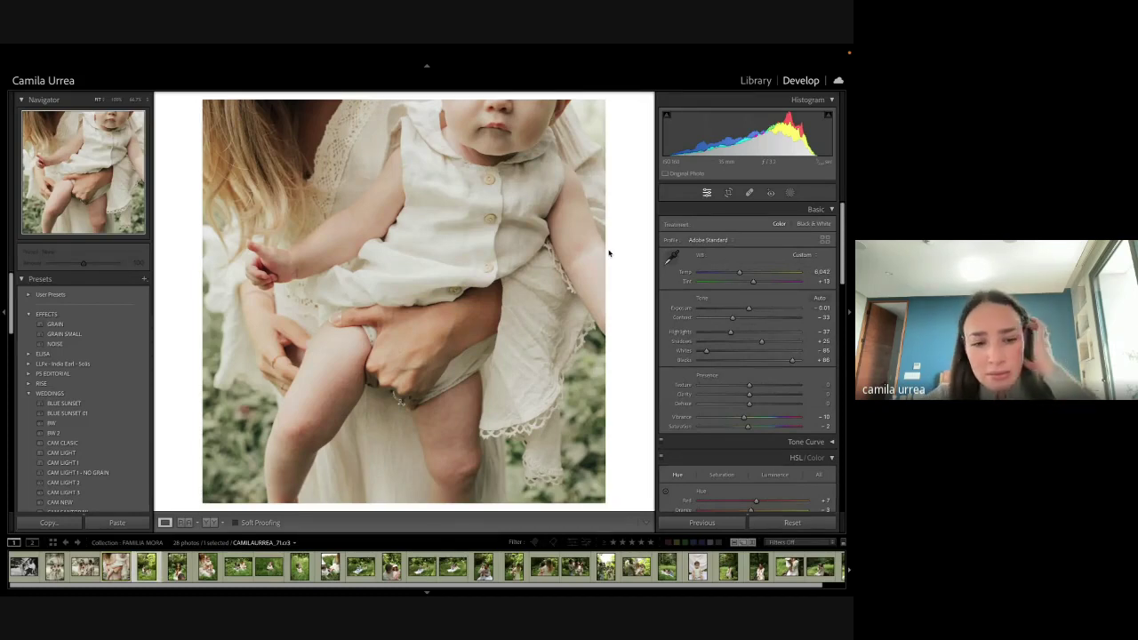
key(Right)
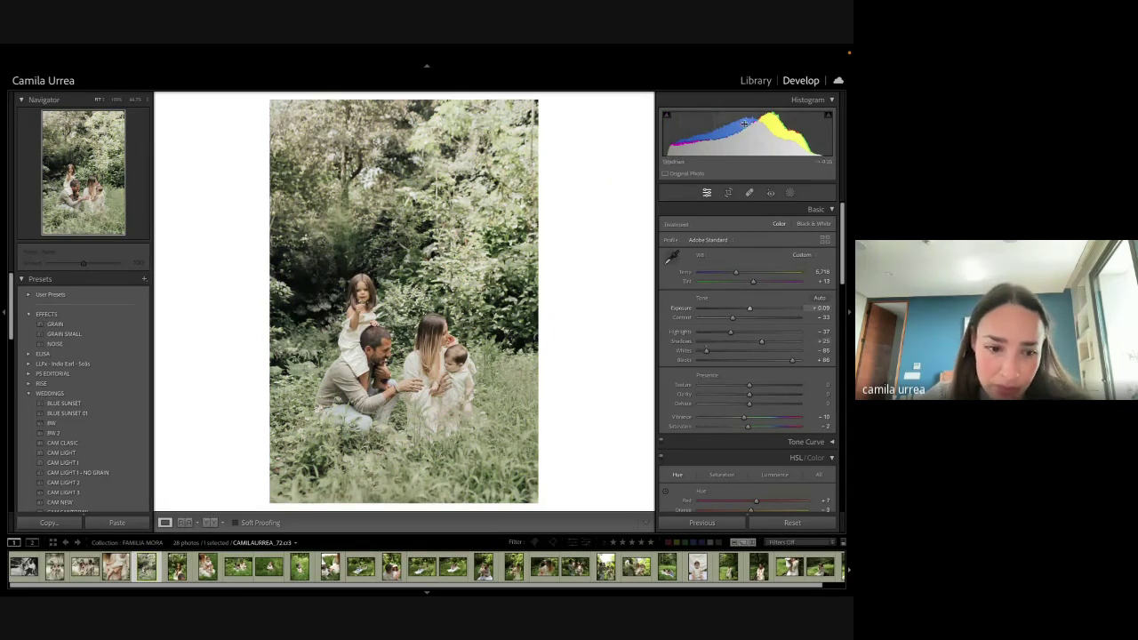
scroll(838, 567, right, 1)
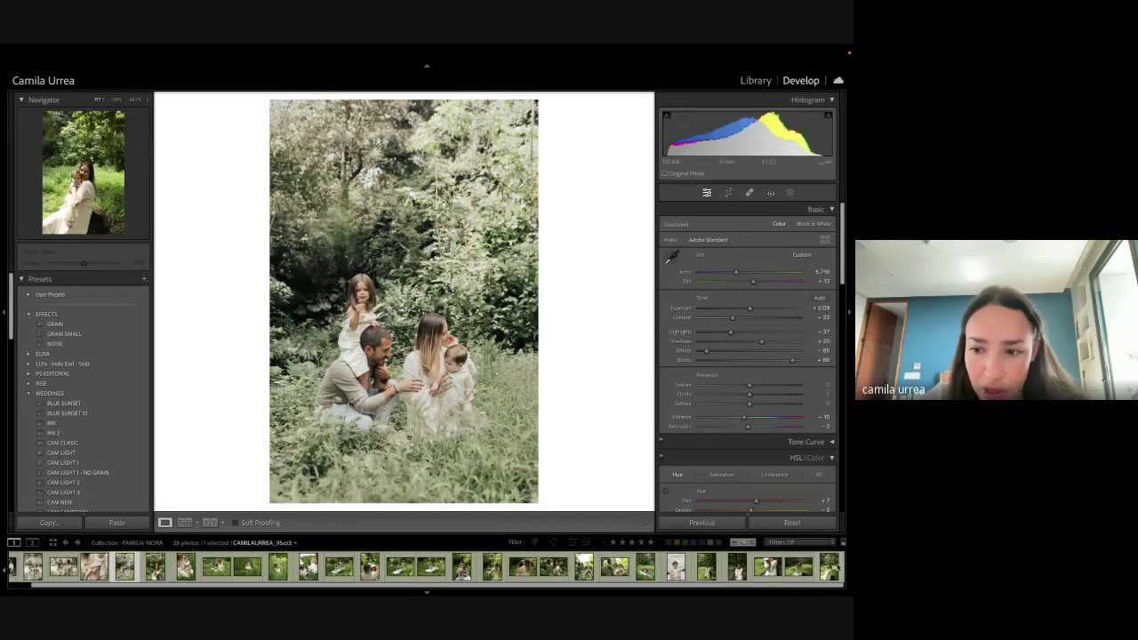
shift+click(836, 567)
click(705, 523)
click(537, 407)
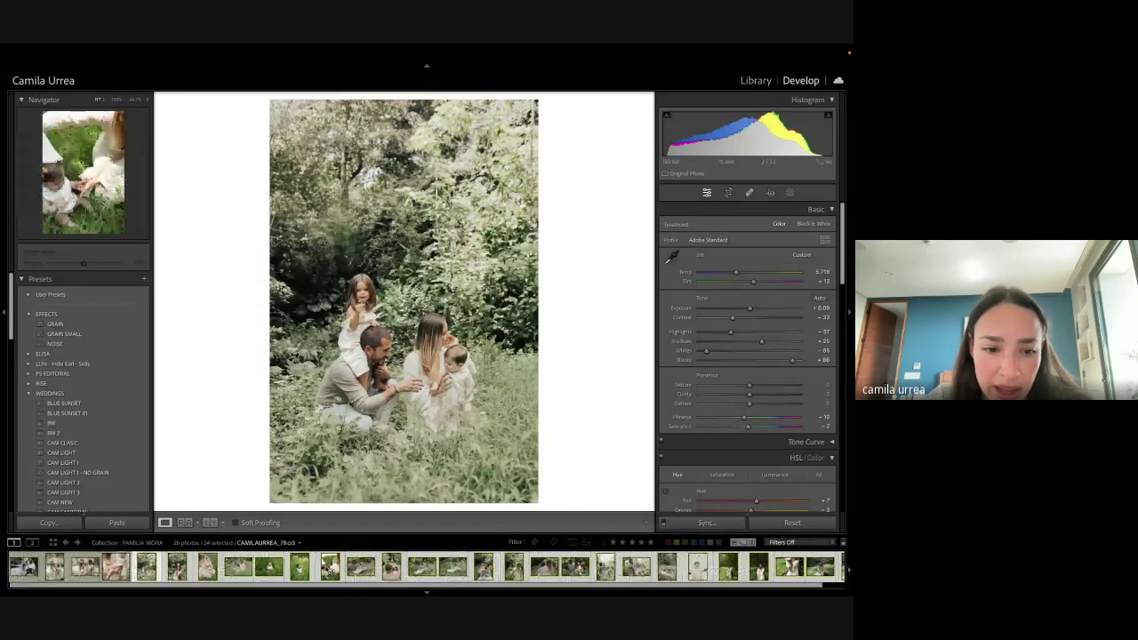
click(152, 566)
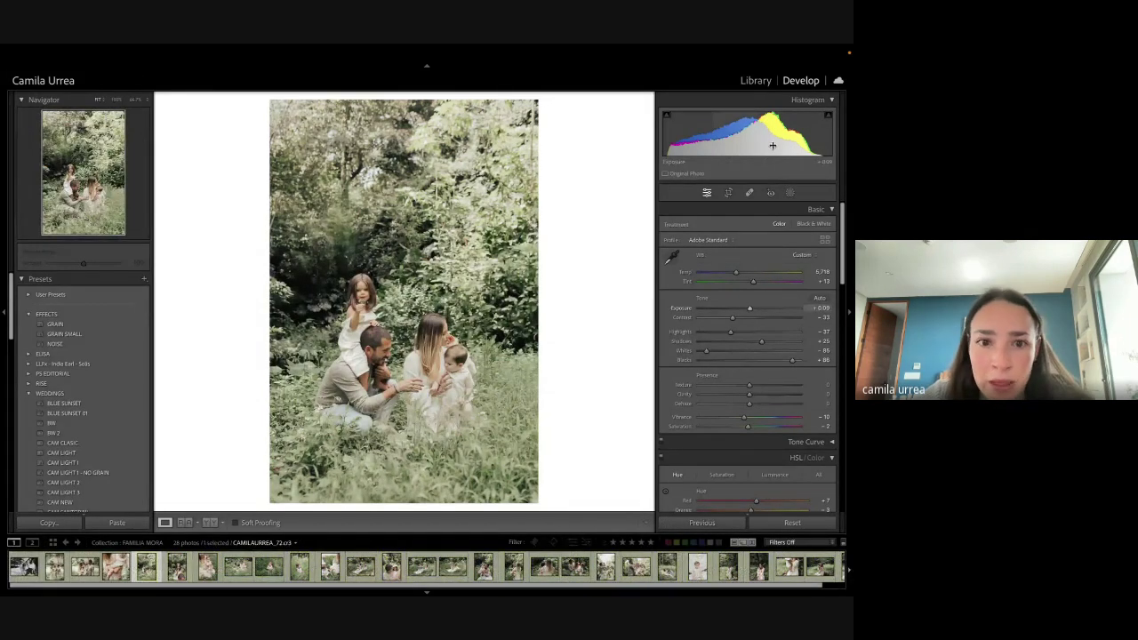
Step: Check the family photo's crop, and lower its exposure to −0.01 and highlights to −49
key(r)
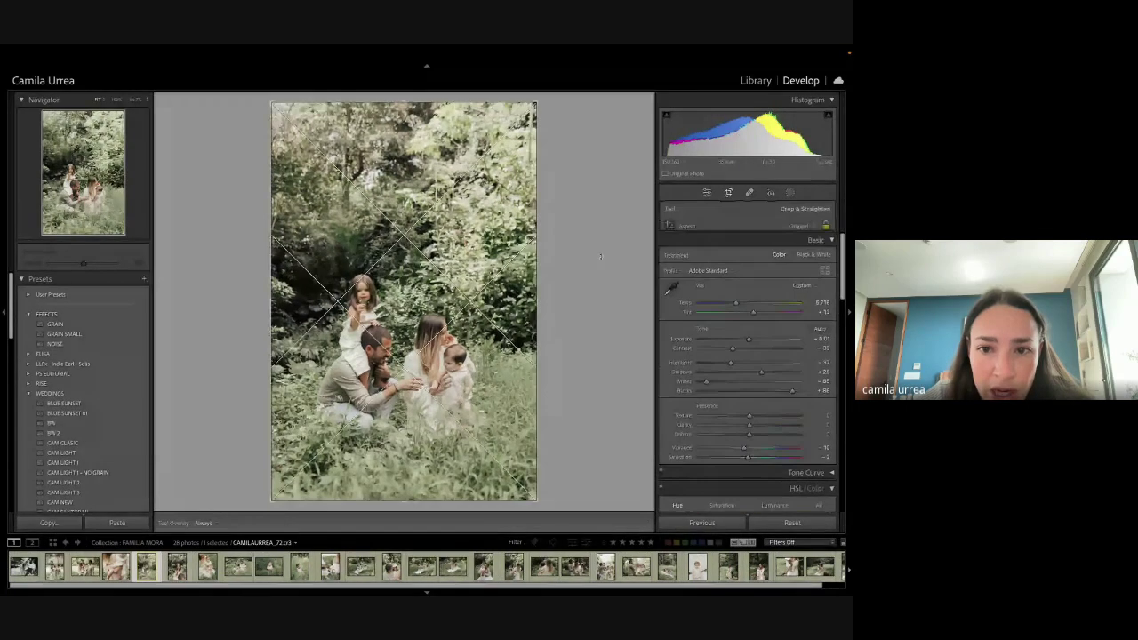
key(r)
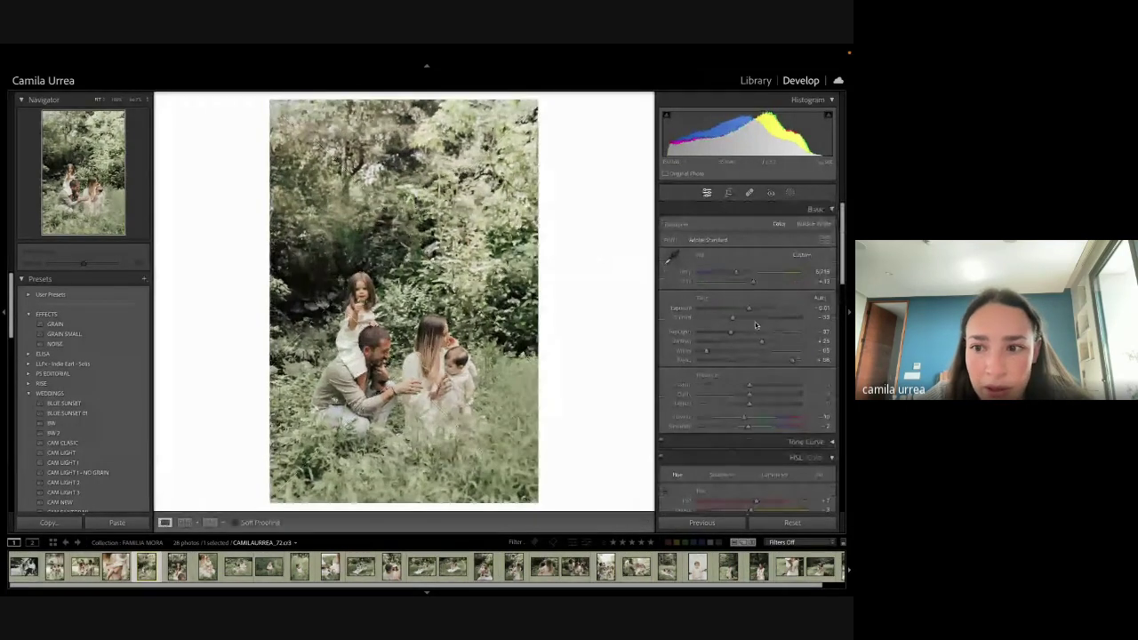
click(724, 332)
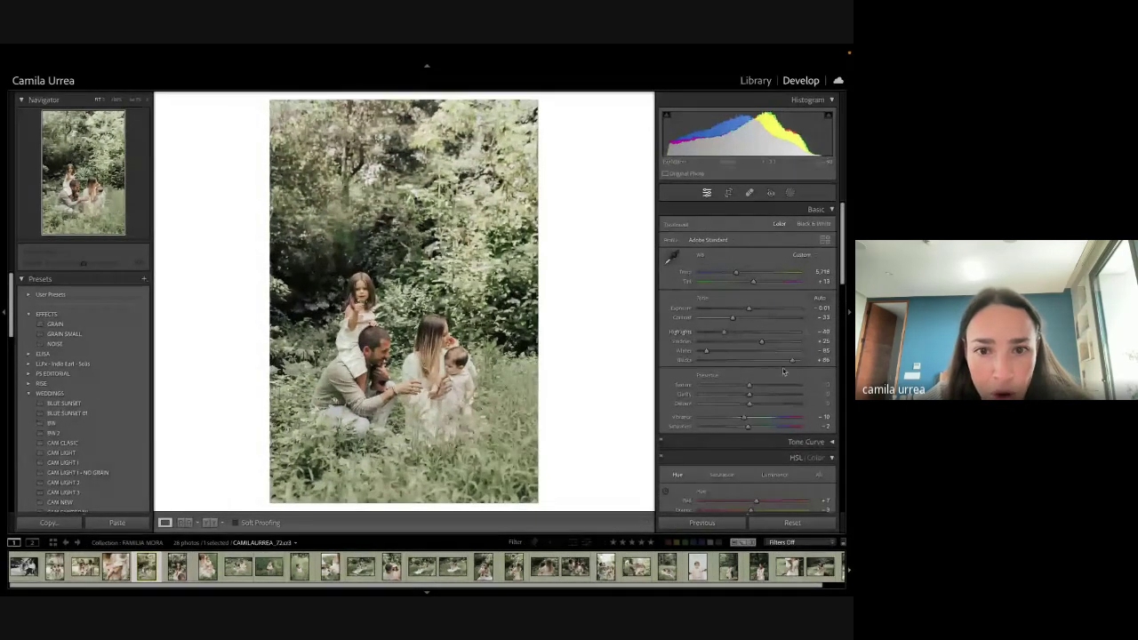
key(r)
key(r)
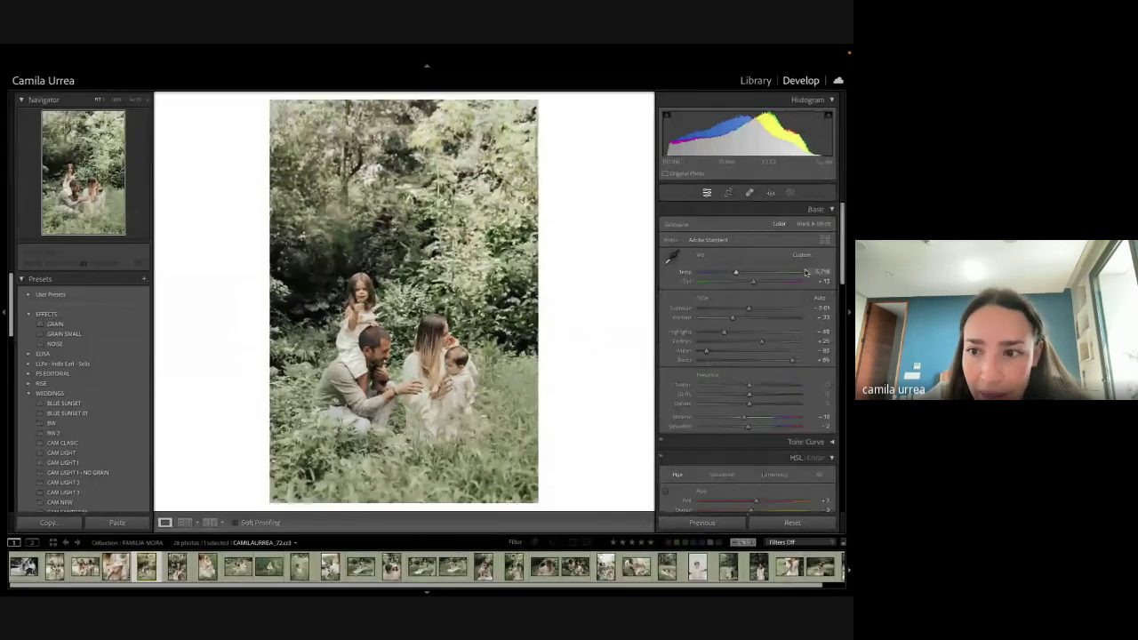
Step: Set the family photo's temperature to 6,012 and tint to +15, and copy its develop settings
mouse_move(817, 272)
mouse_down()
mouse_move(827, 272)
mouse_move(818, 281)
mouse_up()
key(super+shift+c)
key(Return)
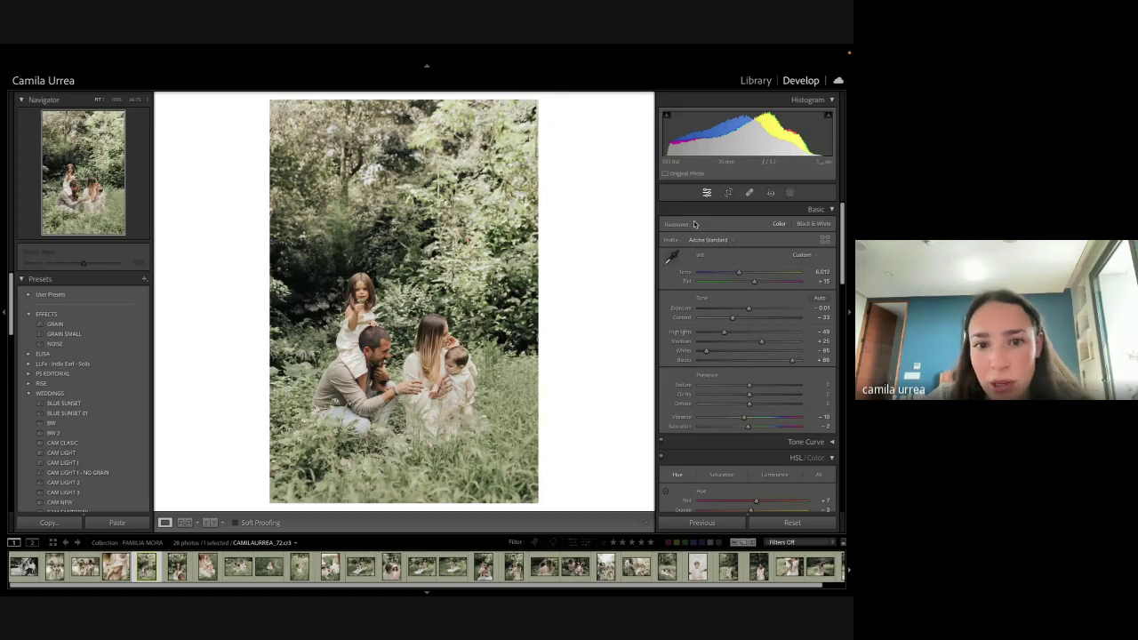
Step: Set the HSL saturation to −59 for yellow and −54 for green, and the green luminance to −15
scroll(701, 415, down, 5)
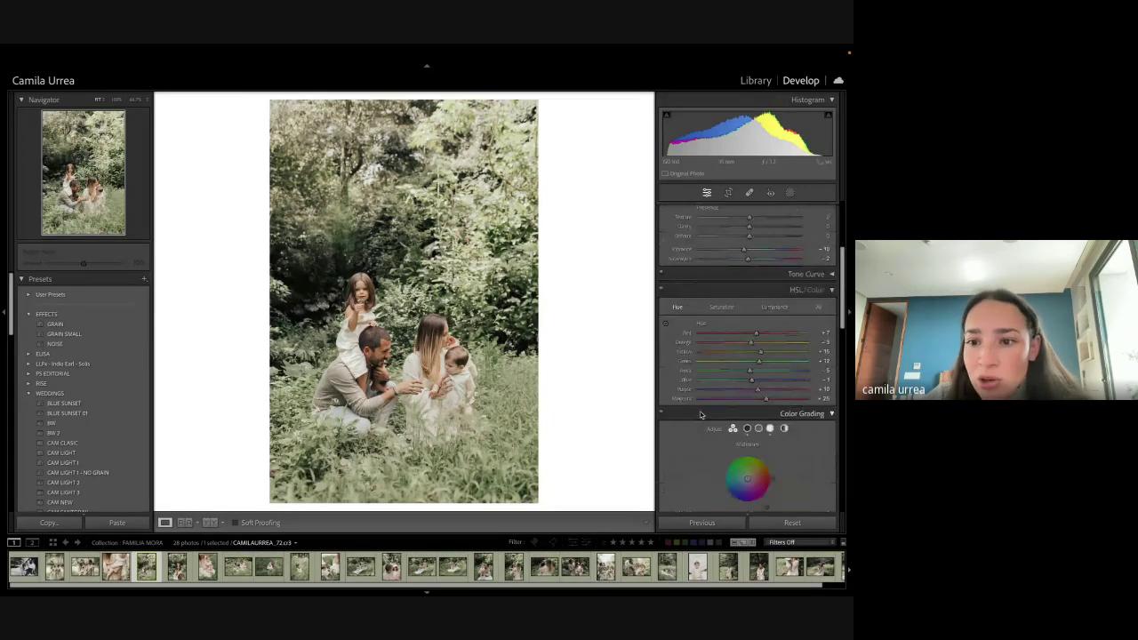
click(725, 298)
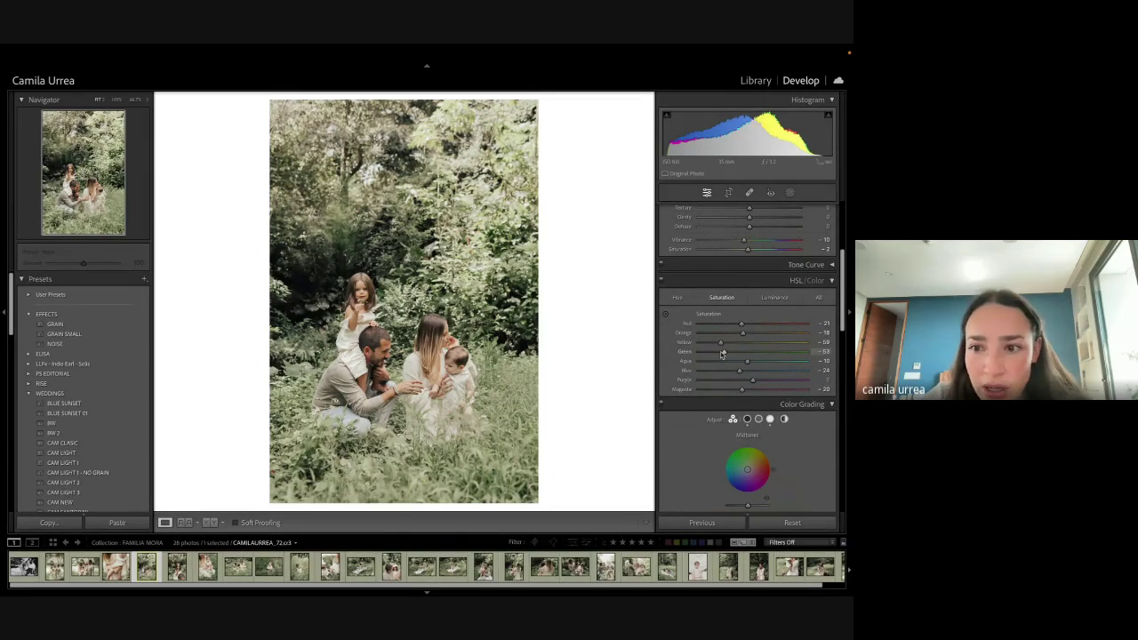
drag(722, 353, 722, 354)
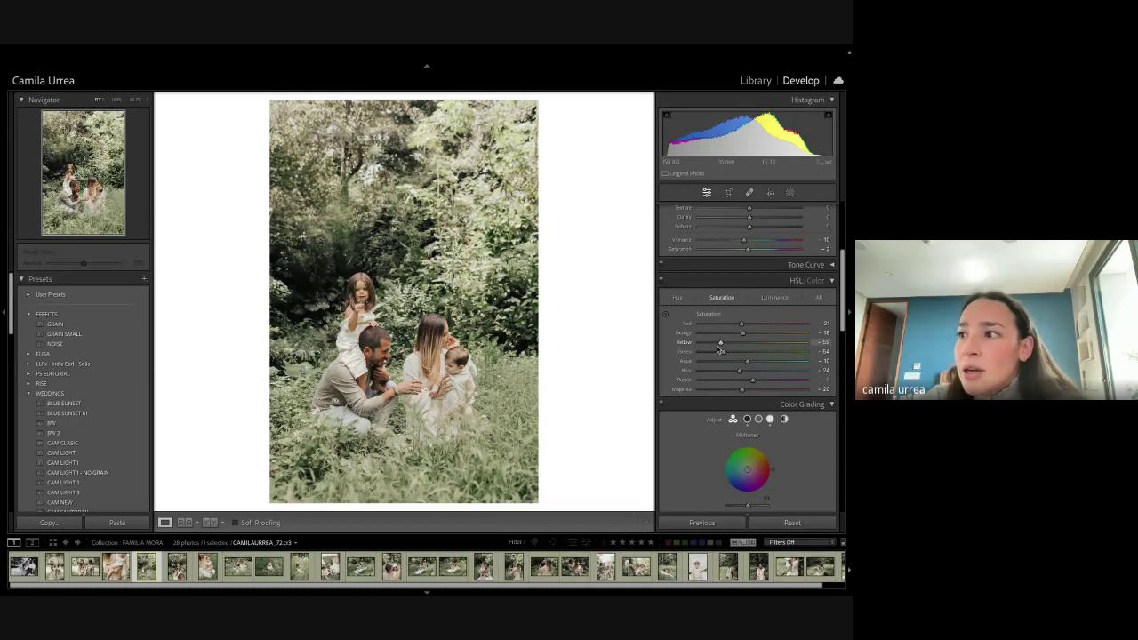
click(774, 297)
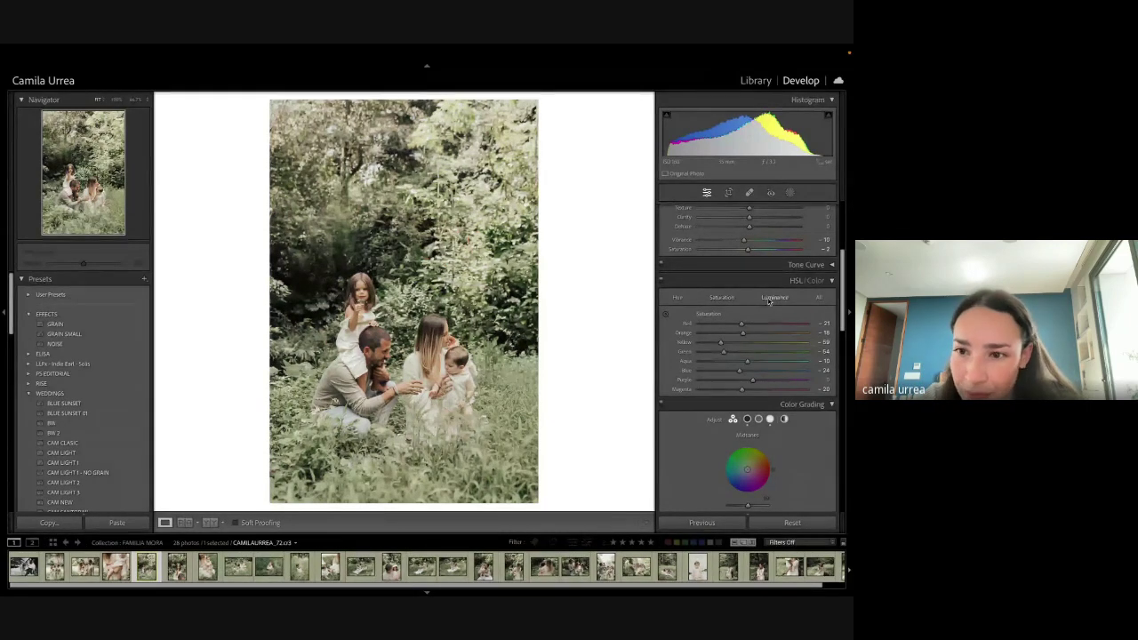
mouse_move(753, 352)
mouse_down()
mouse_move(811, 352)
mouse_move(746, 343)
mouse_up()
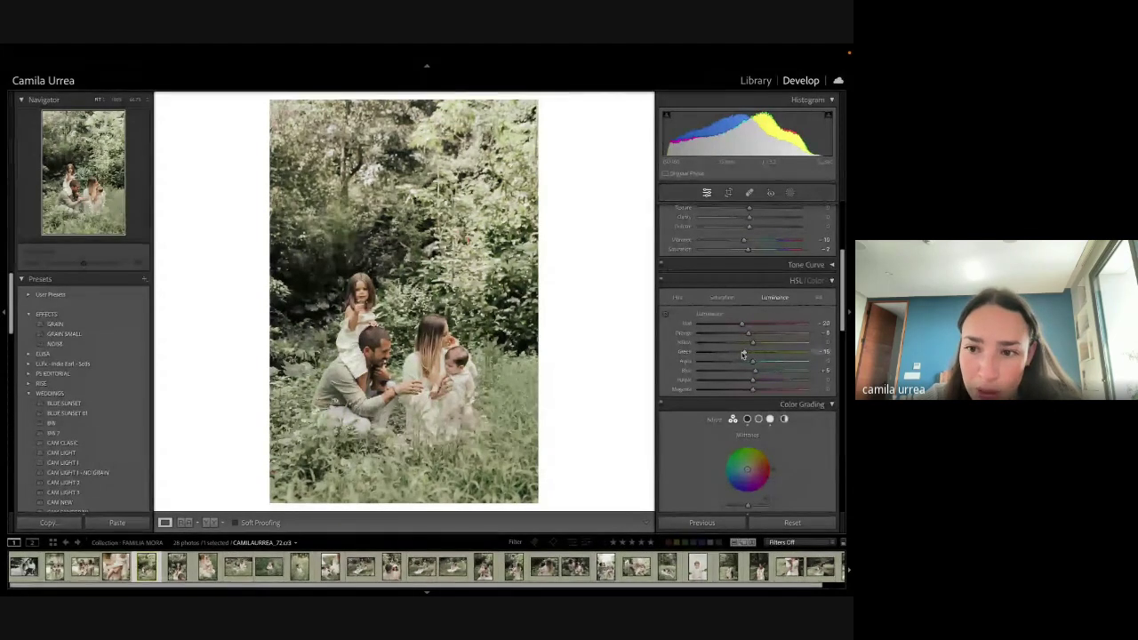
drag(745, 352, 742, 352)
Step: Shift the color grading midtones slightly toward warm orange-red, and copy the photo's develop settings
scroll(745, 355, down, 4)
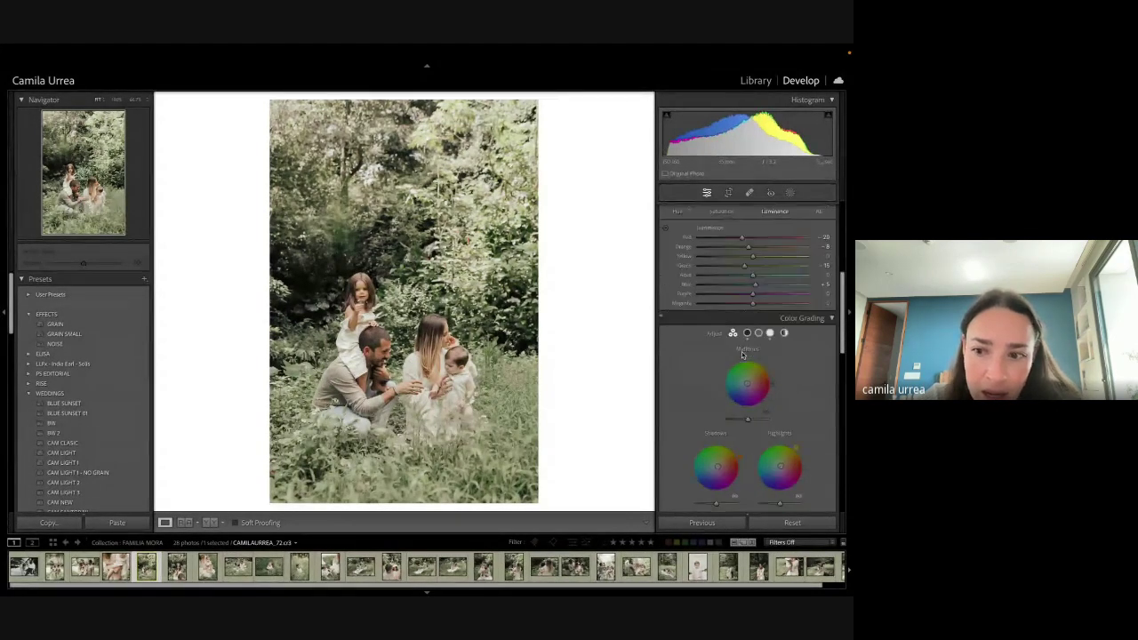
drag(747, 359, 749, 358)
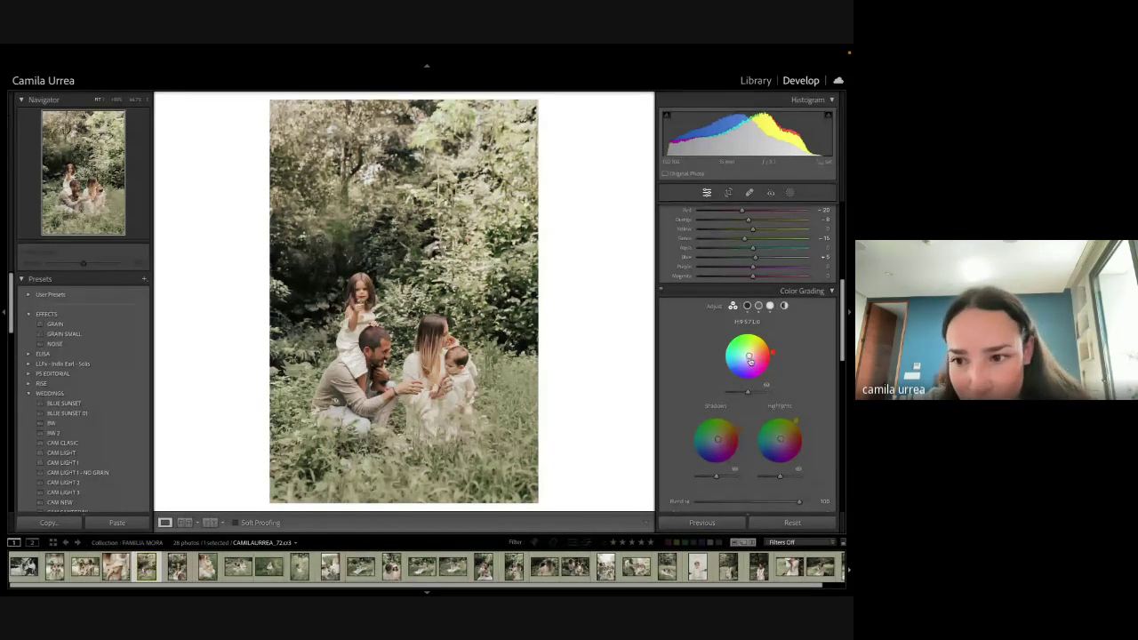
drag(749, 358, 748, 356)
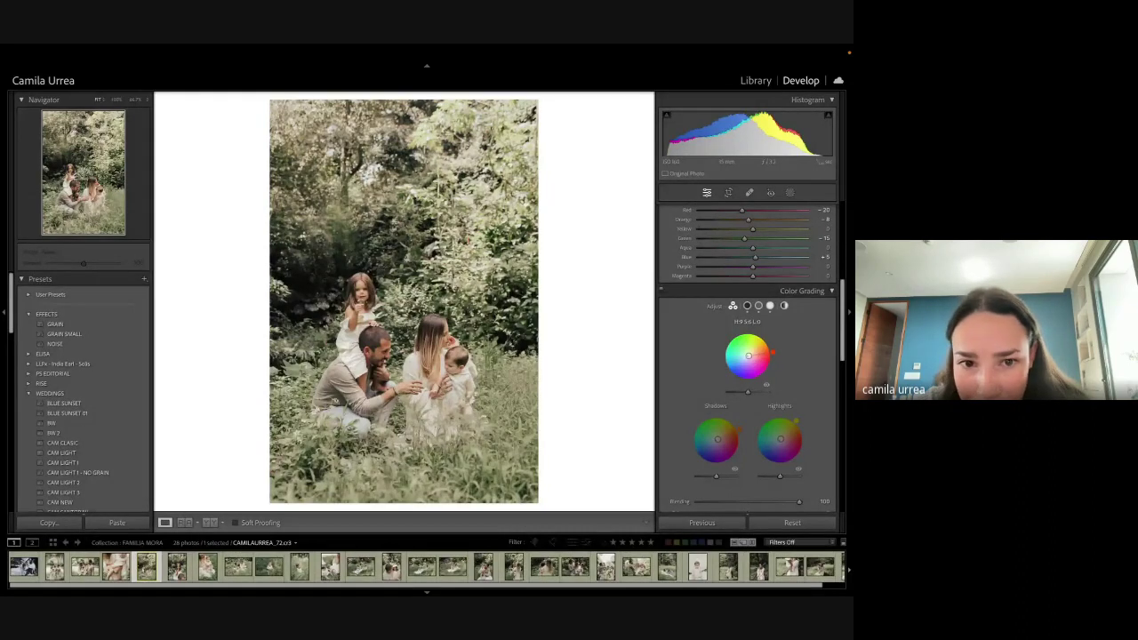
key(super+shift+c)
key(Return)
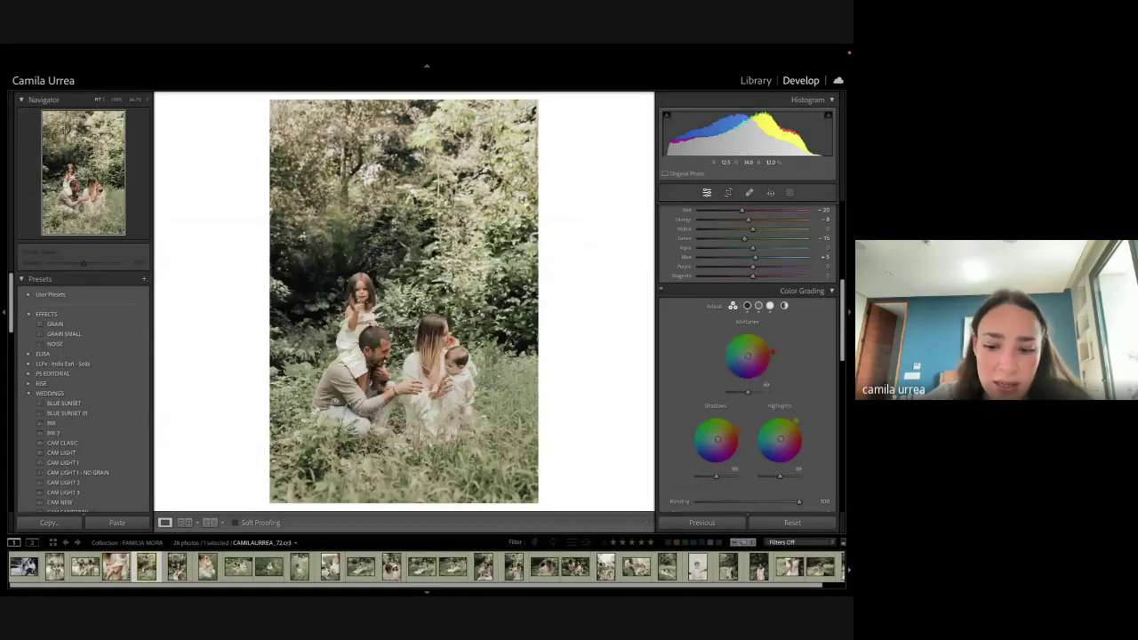
Step: Compare the whole family photo before and after the edits
key(bracketright)
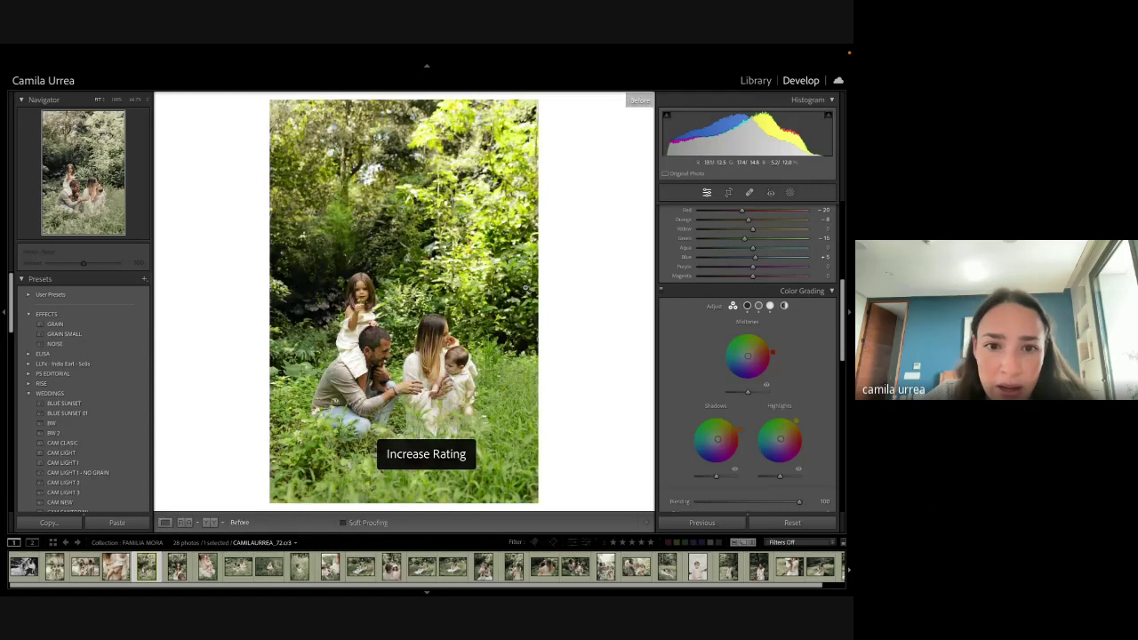
key(backslash)
key(backslash)
key(backslash)
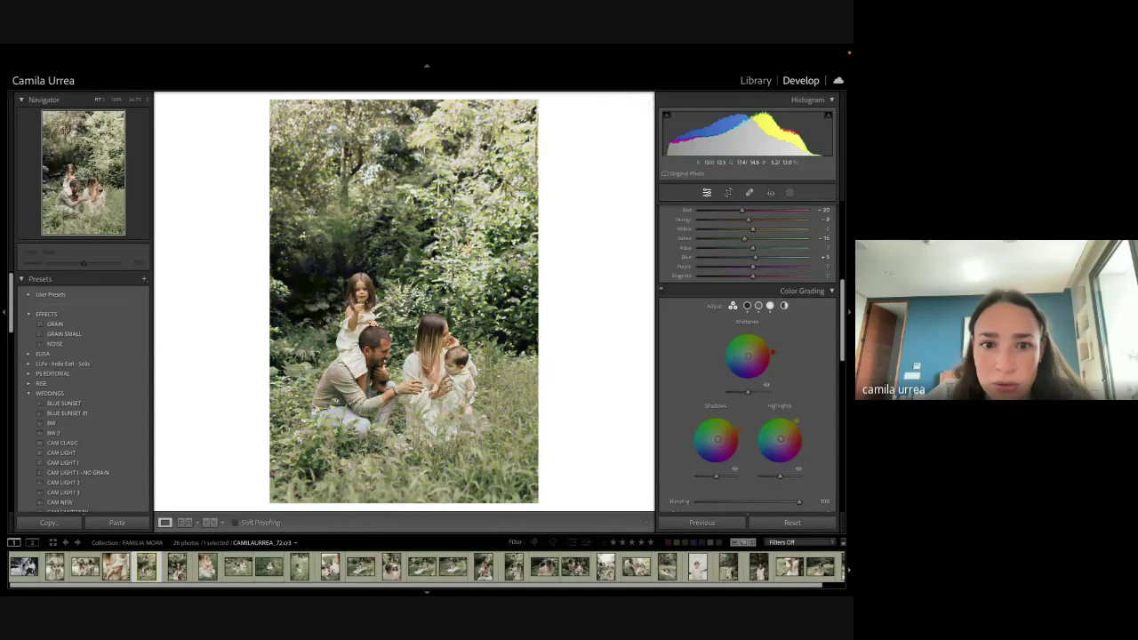
key(backslash)
key(backslash)
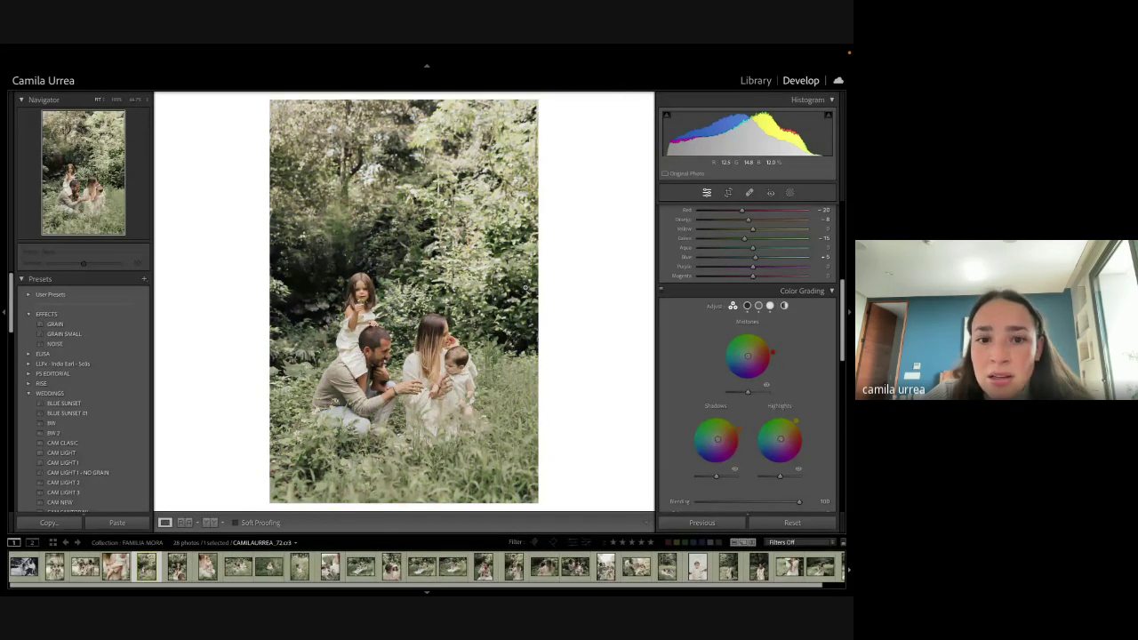
key(backslash)
key(backslash)
Step: Inspect the family's skin tones and the greens up close by comparing the before and after versions
click(353, 298)
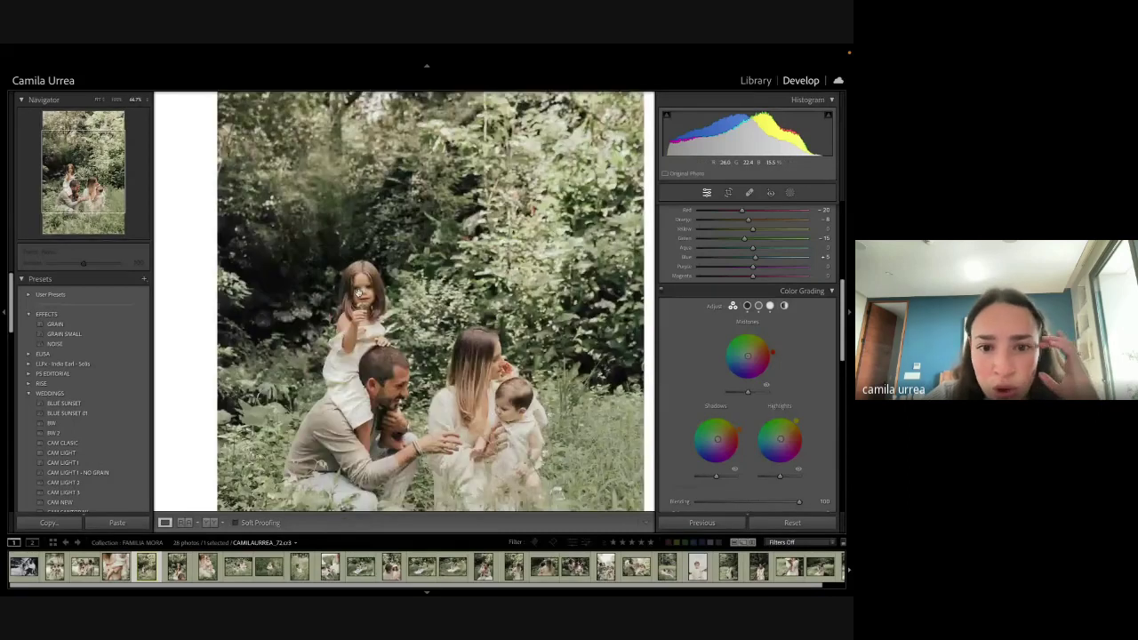
drag(421, 374, 417, 350)
key(backslash)
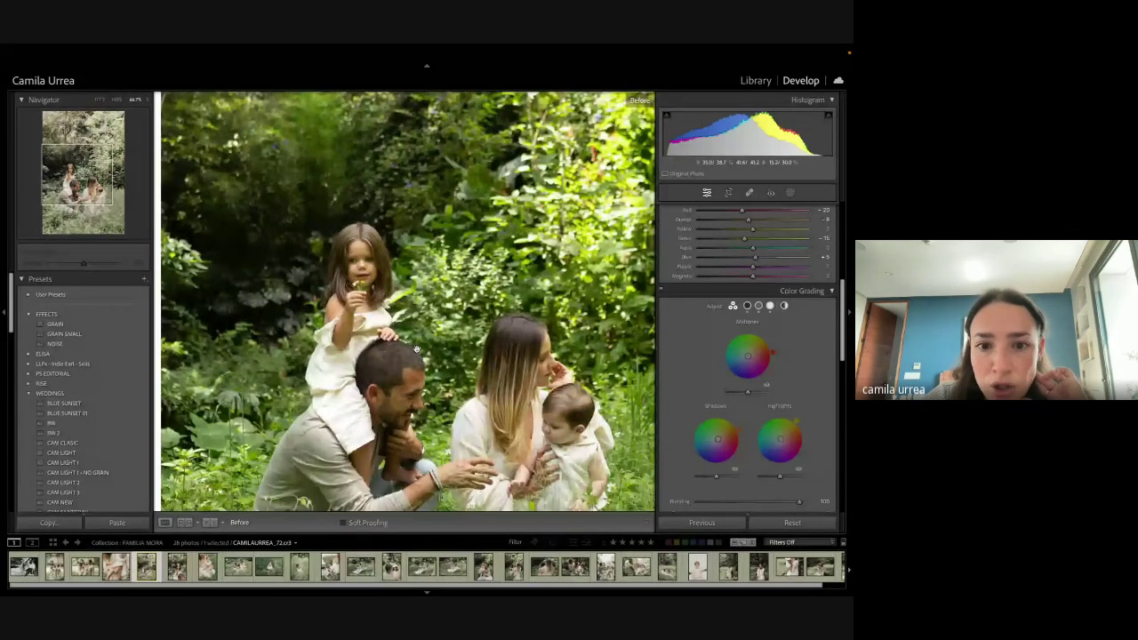
key(backslash)
key(backslash)
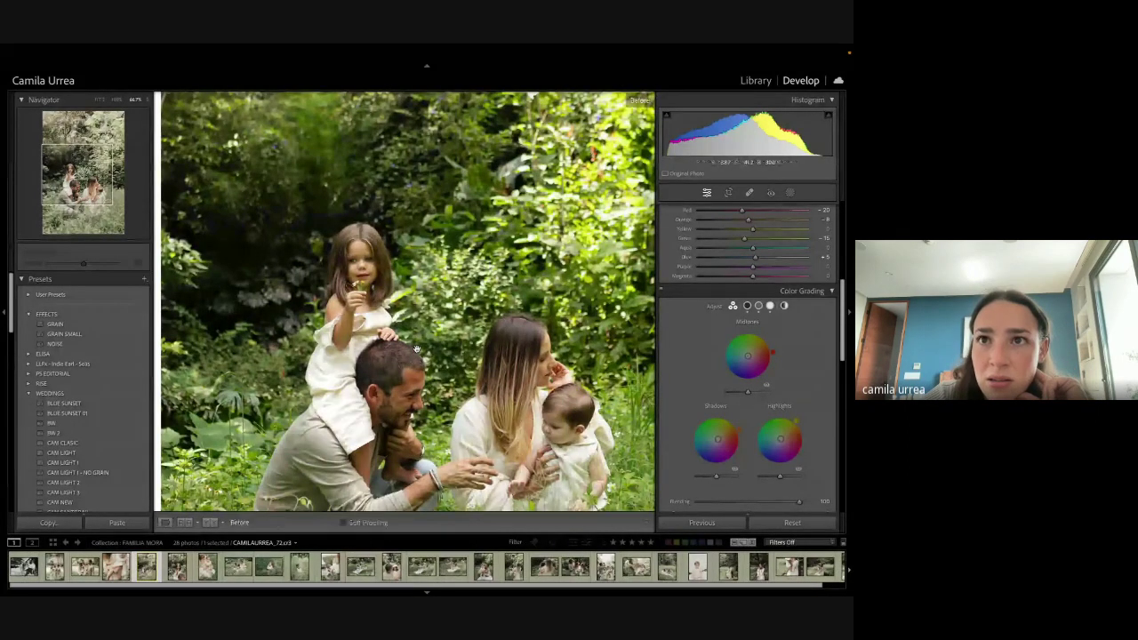
key(backslash)
key(ctrl+minus)
key(backslash)
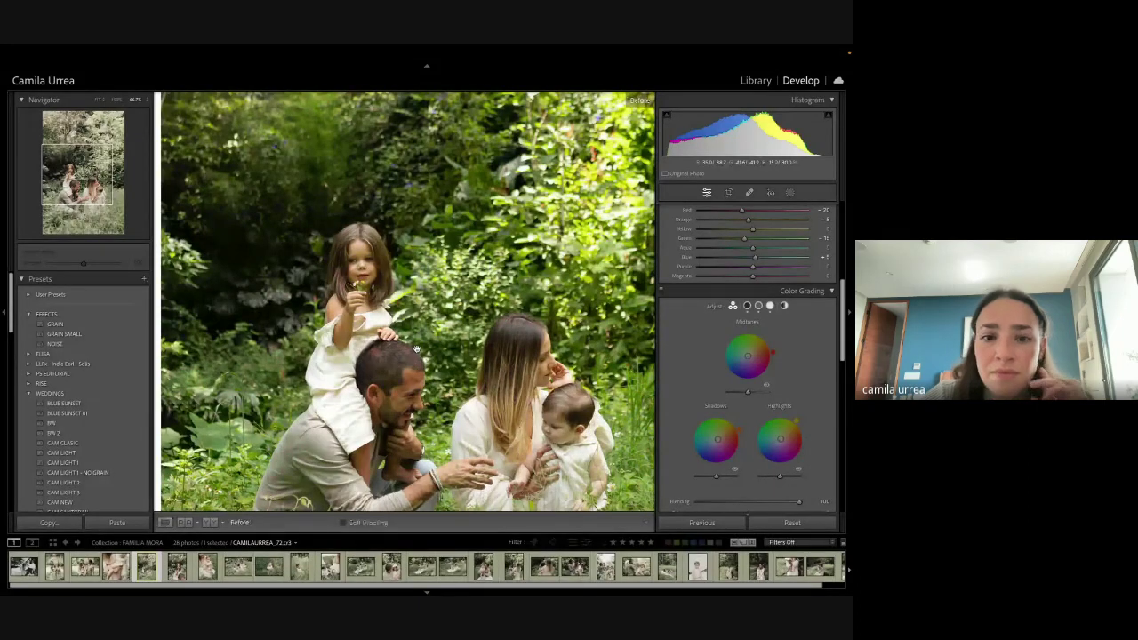
key(ctrl+minus)
Step: Create a virtual copy of the next photo, showing the girl holding flowers
key(Right)
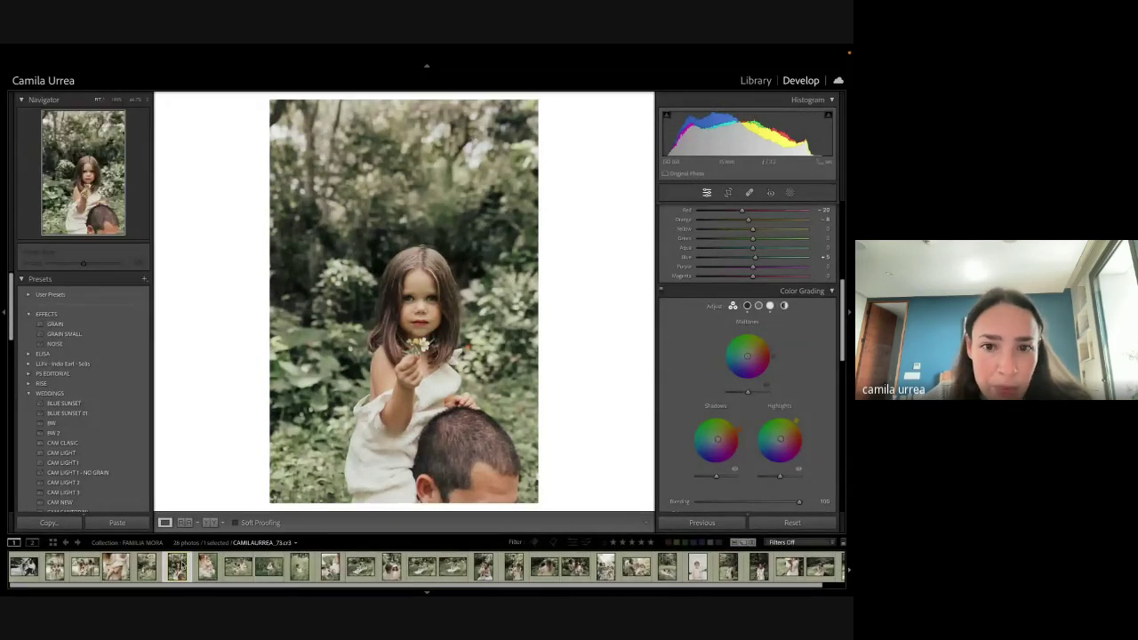
right_click(185, 565)
click(230, 455)
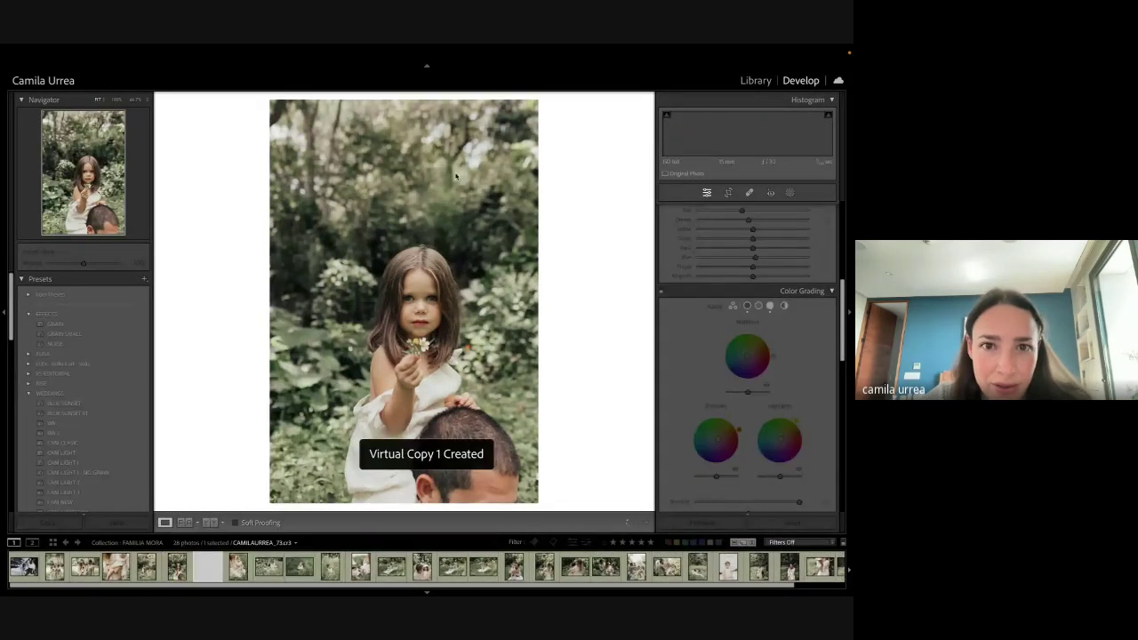
Step: Crop the virtual copy tightly around the girl and her flowers at the original aspect ratio, and compare it with the uncropped photo
key(r)
drag(398, 103, 412, 254)
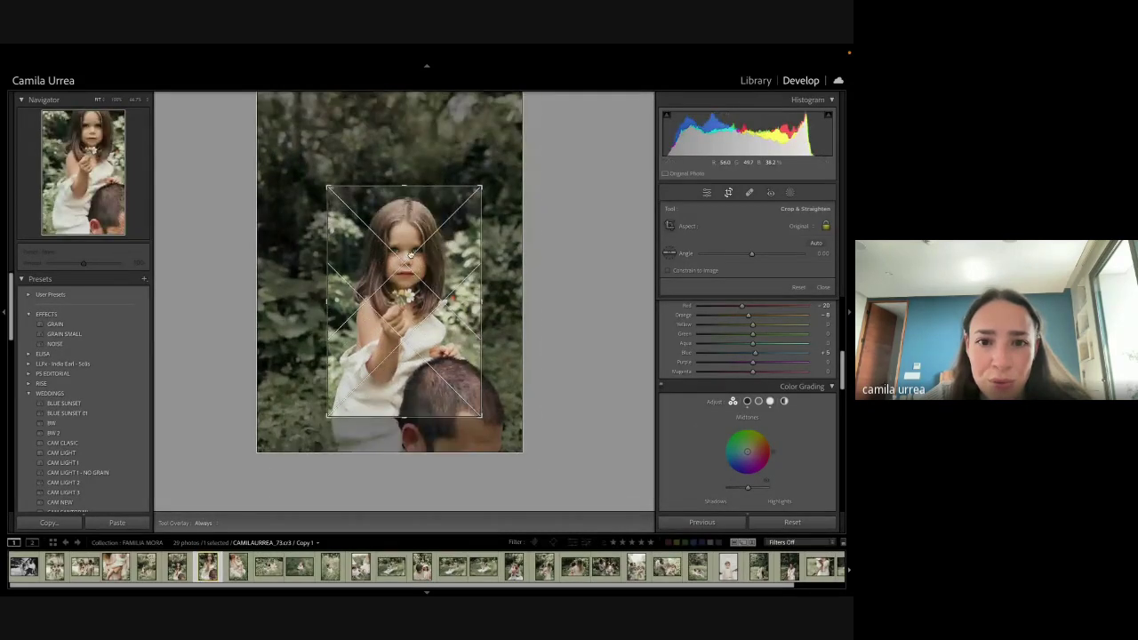
key(Return)
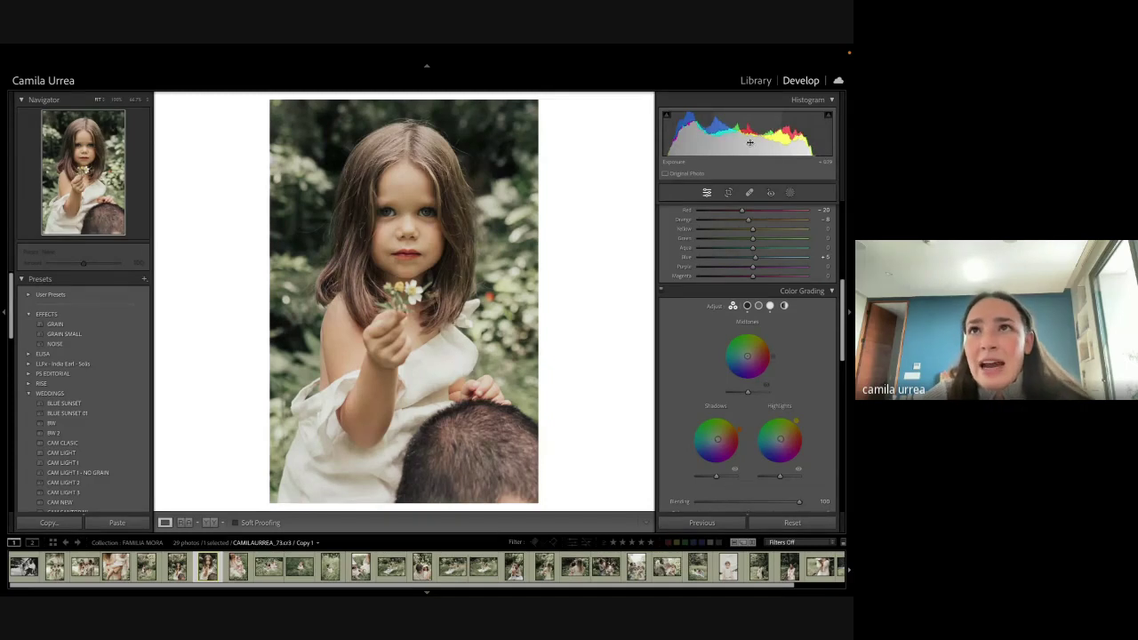
key(Left)
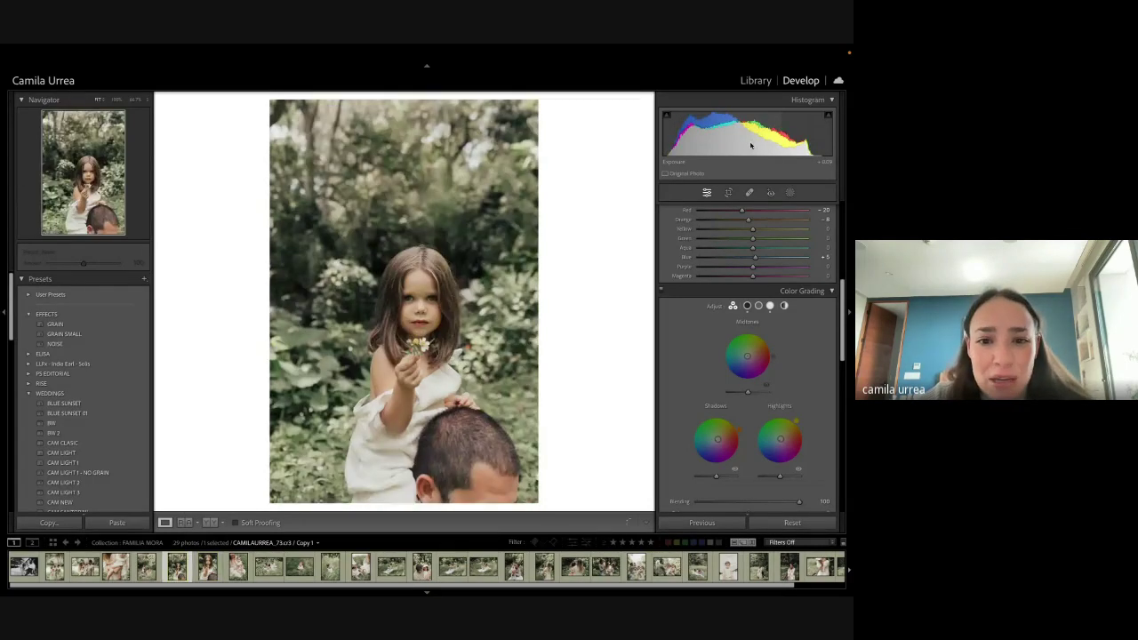
Step: Compare the full photo of the girl holding flowers with its tightly cropped virtual copy
key(Right)
key(Left)
key(Right)
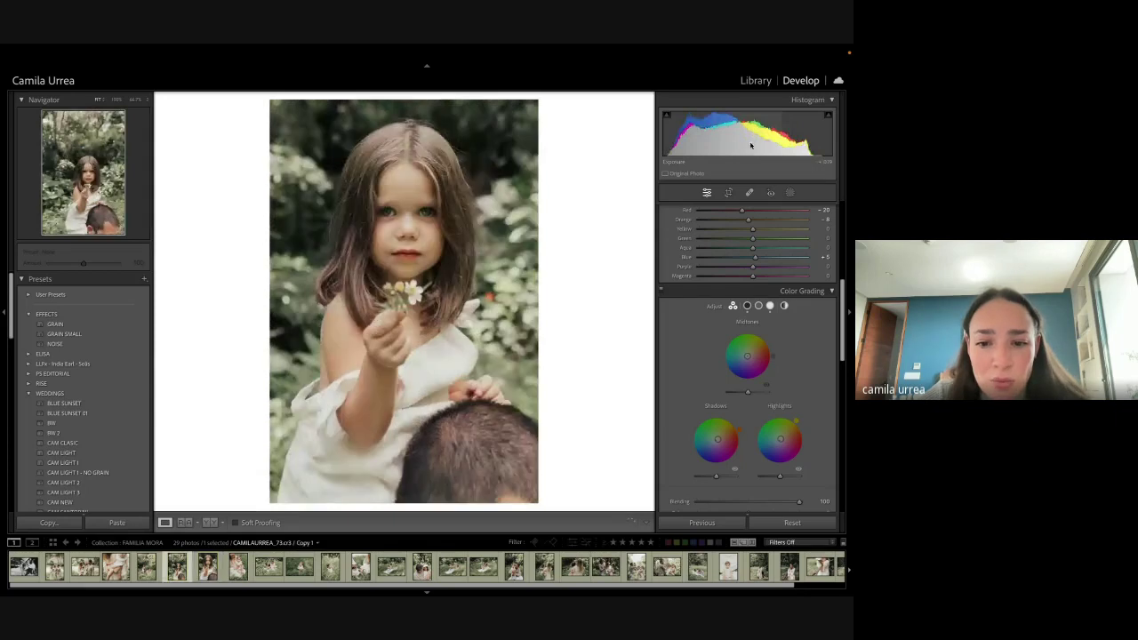
key(Left)
key(Right)
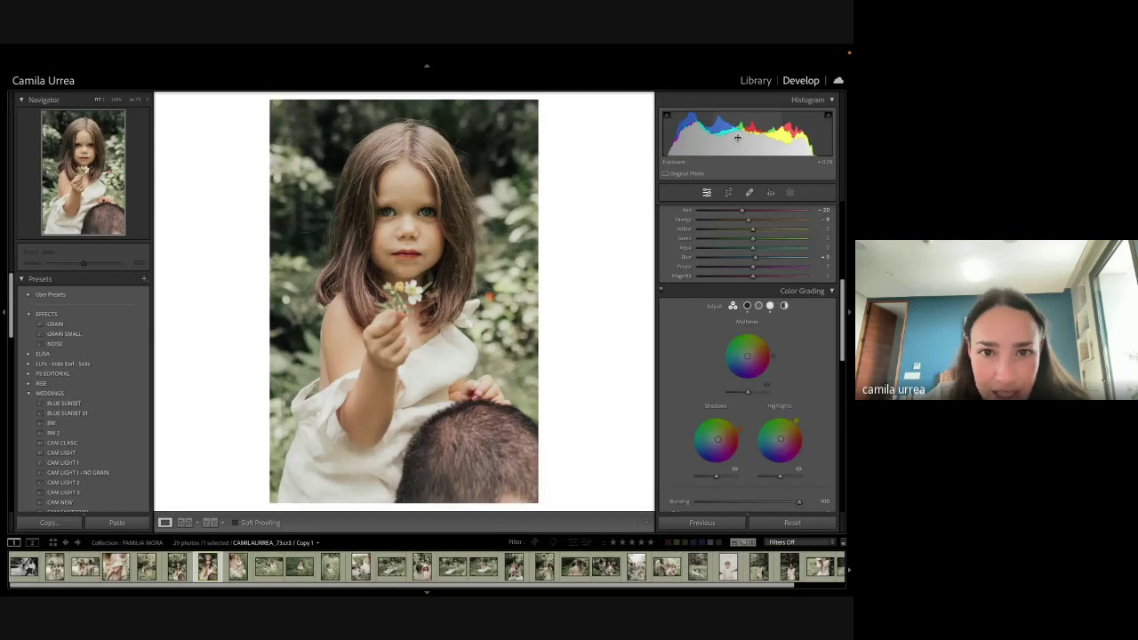
Step: Crop the next photo, showing the mother holding the baby, tightly around the baby at the original aspect ratio
key(Right)
key(r)
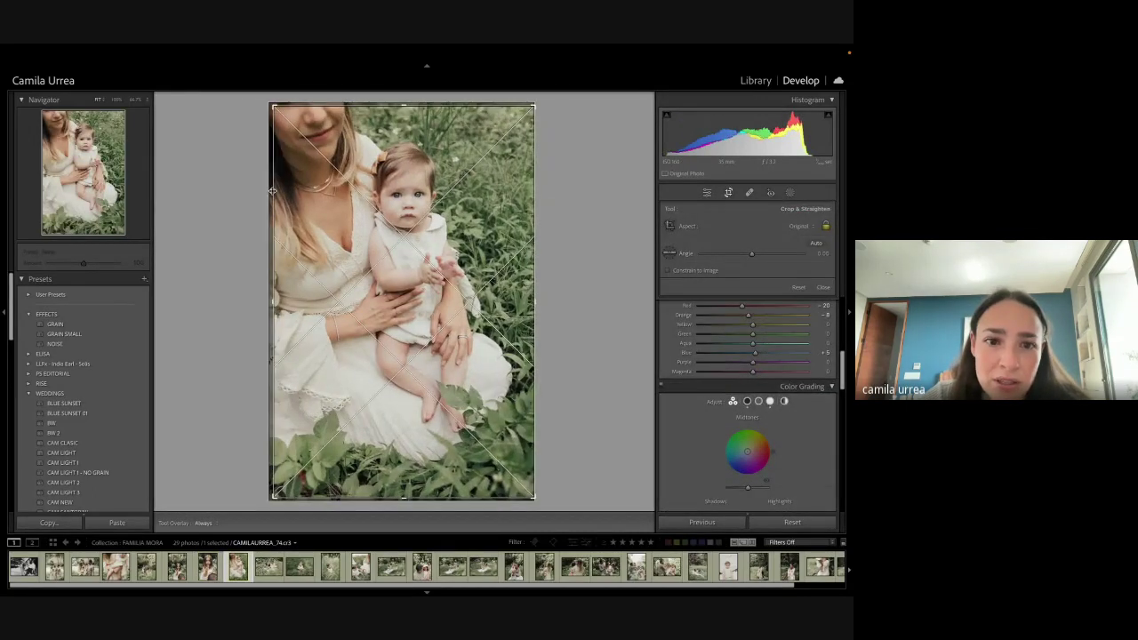
drag(273, 192, 307, 207)
key(Return)
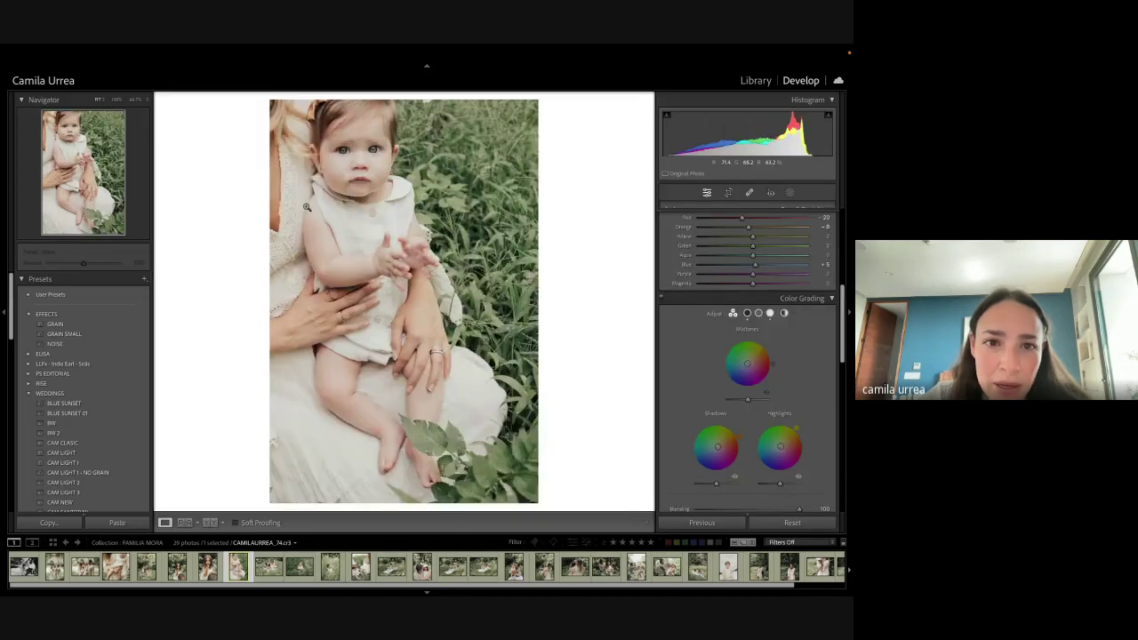
key(r)
drag(497, 250, 475, 254)
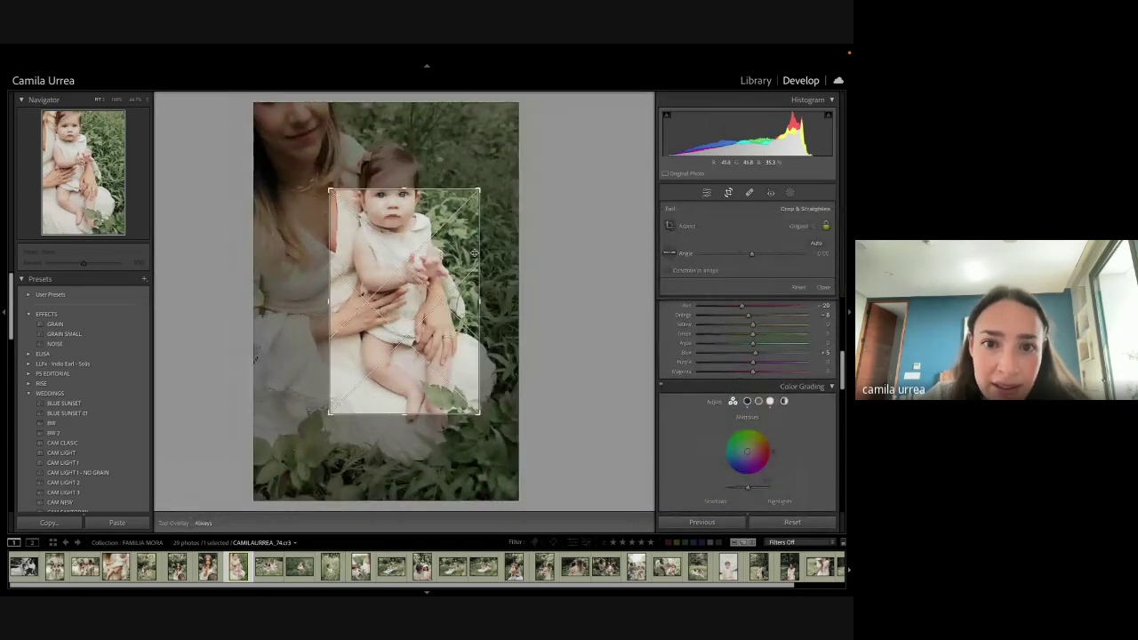
key(Return)
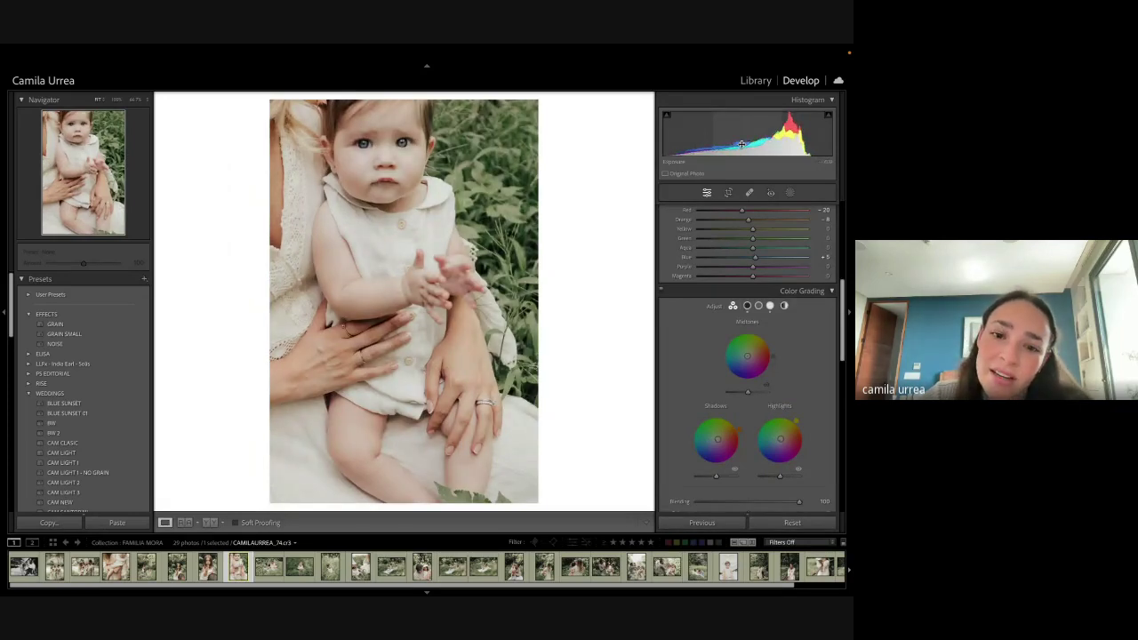
Step: Inspect the baby's face up close at 100% and 200%, and return to the full view of the photo
click(372, 151)
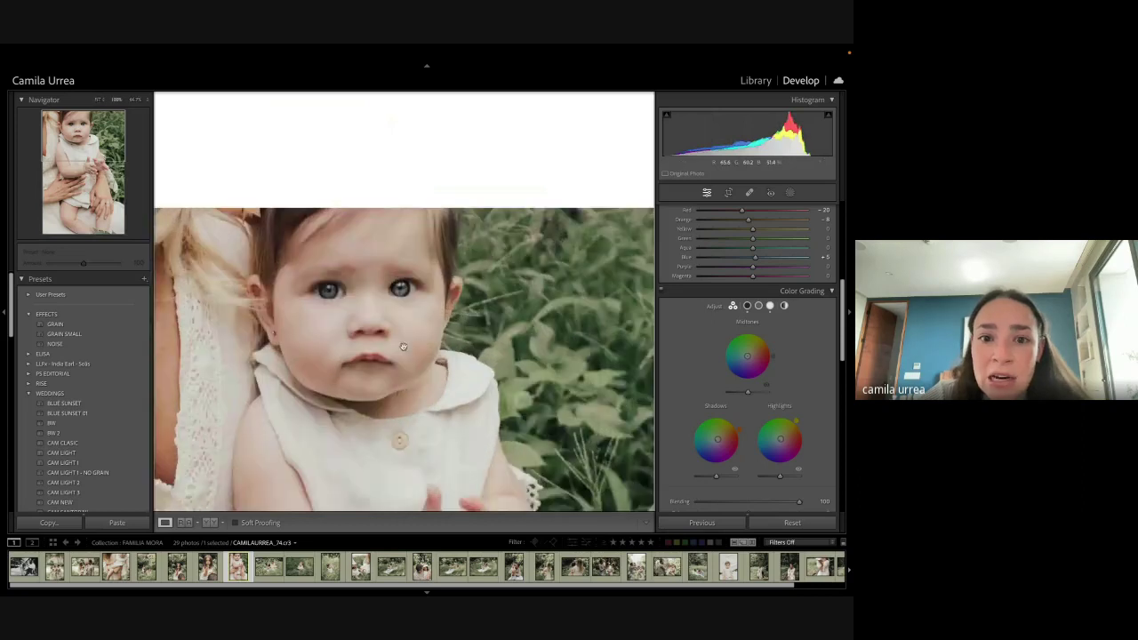
key(super+=)
drag(508, 376, 476, 302)
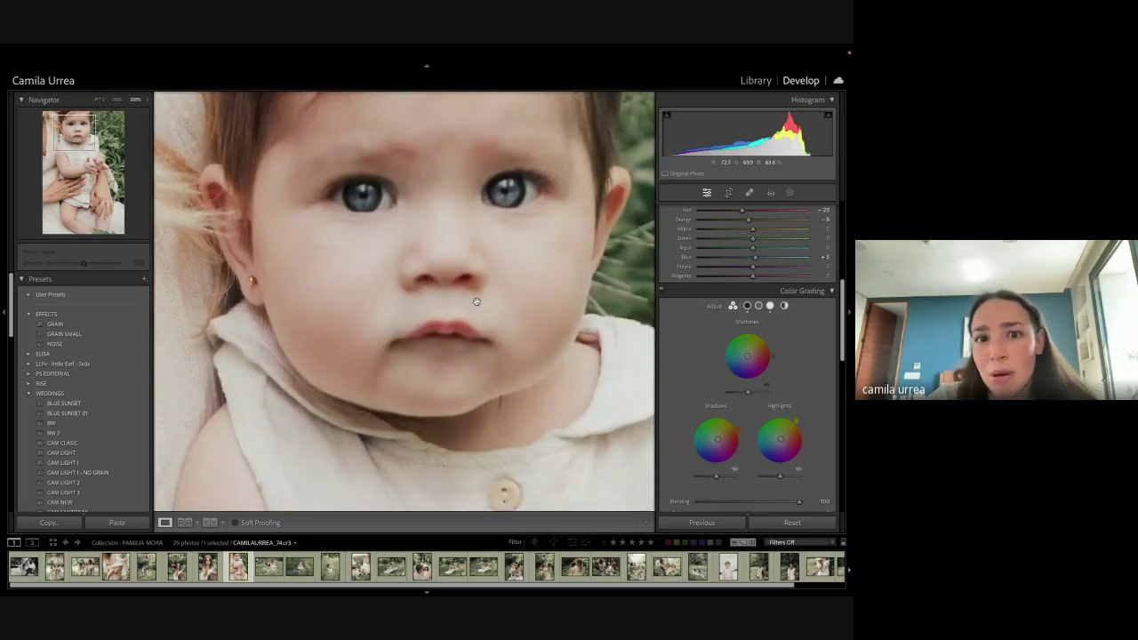
click(477, 302)
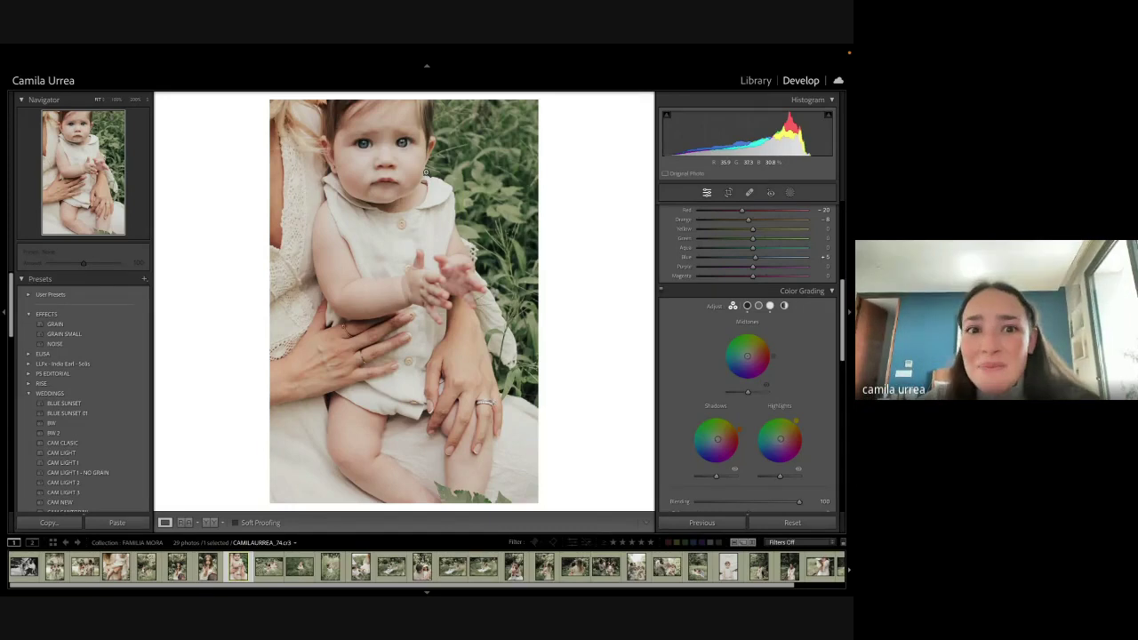
Step: Collapse the Color Grading and Effects settings, and take a brief look at the Transform options
click(831, 290)
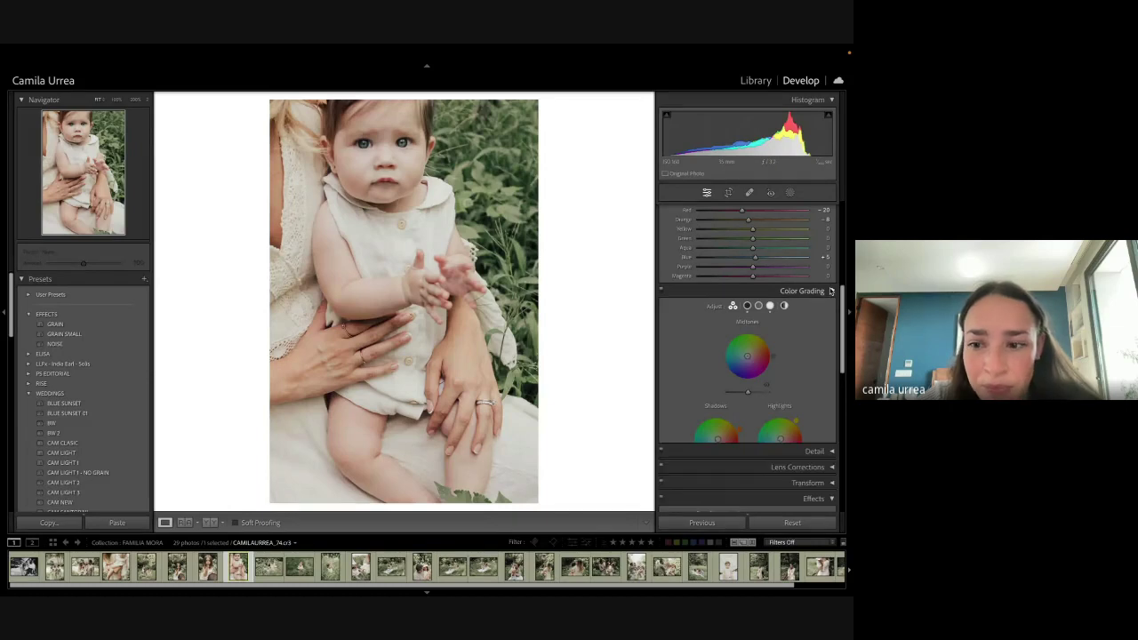
click(831, 340)
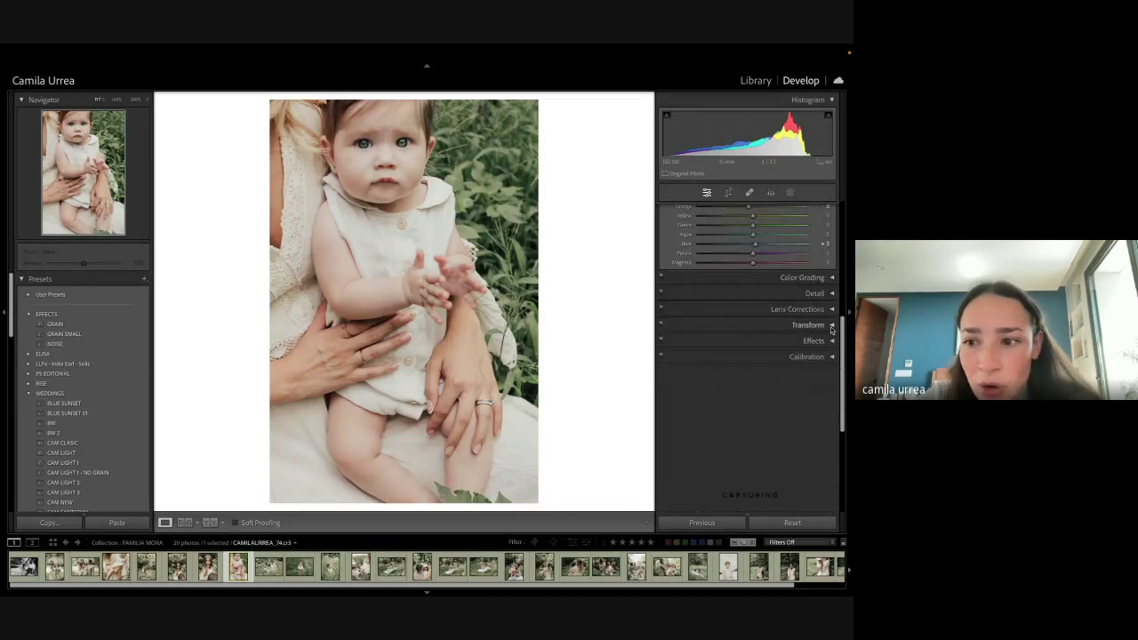
click(831, 325)
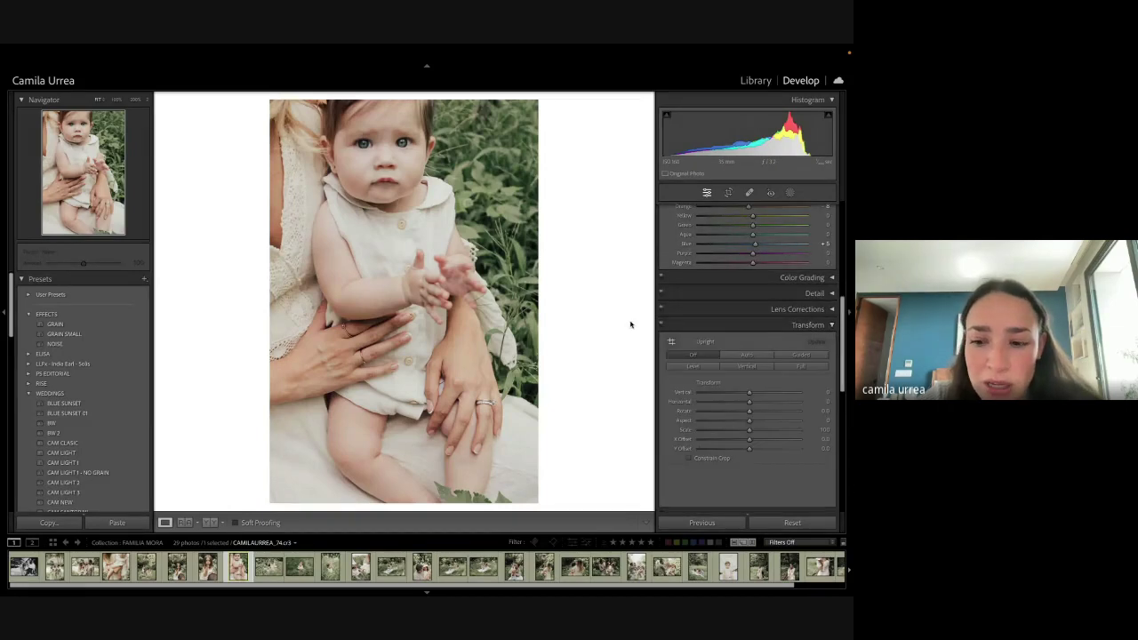
click(832, 326)
Step: Crop the next photo, showing the family sitting in the grass, slightly tighter around them
key(Right)
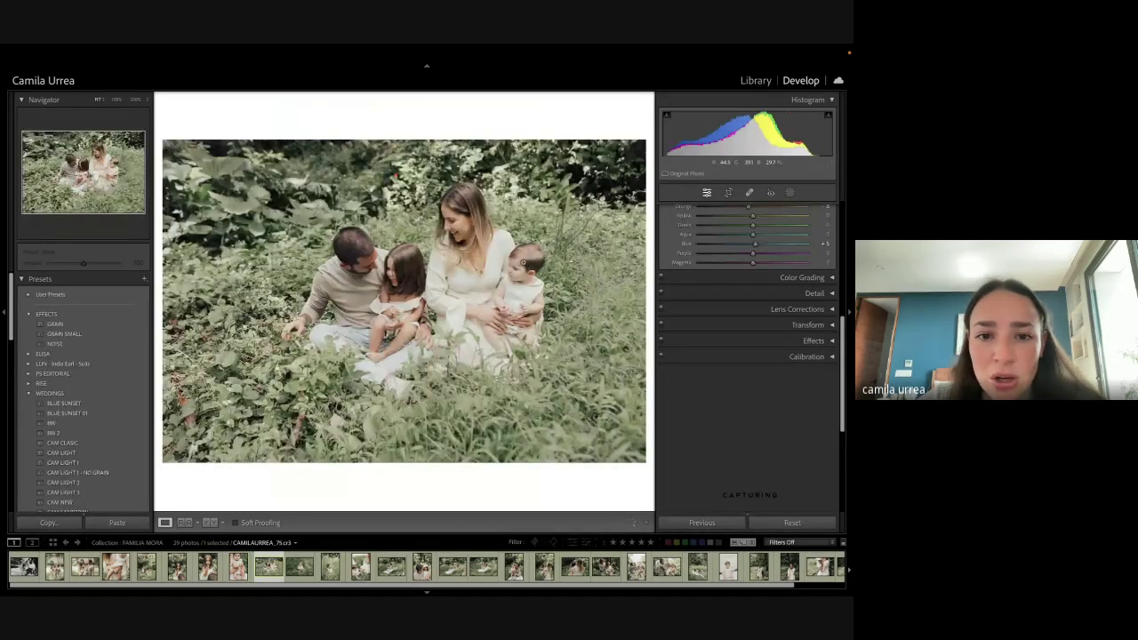
click(728, 193)
drag(646, 199, 646, 212)
key(Return)
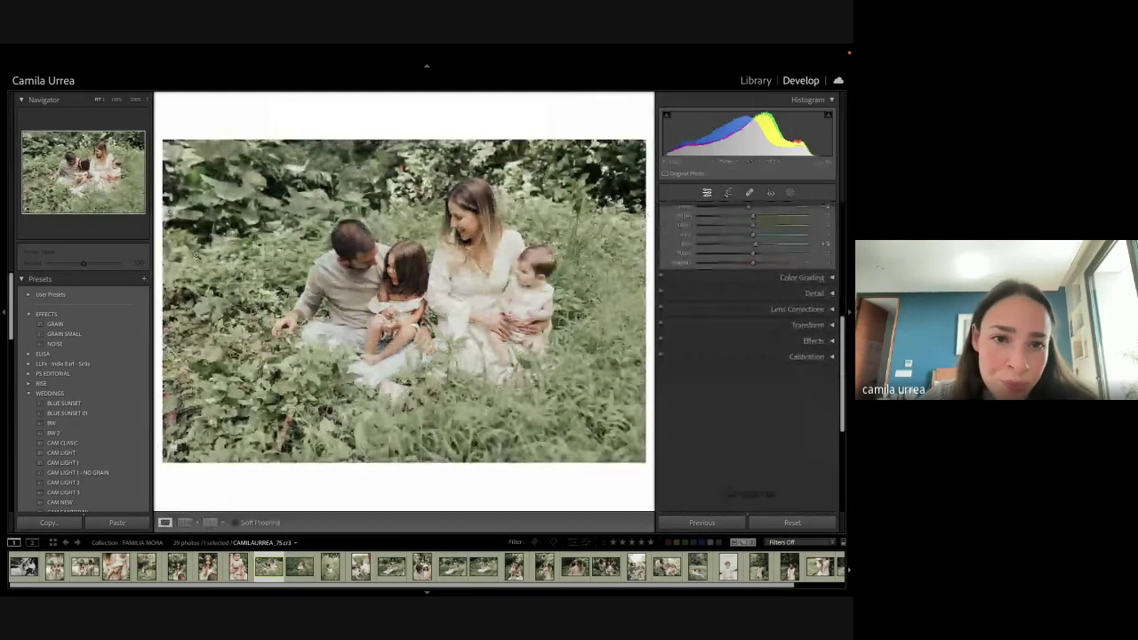
Step: Try the BW preset on the photo of the family in the grass and undo it
click(85, 426)
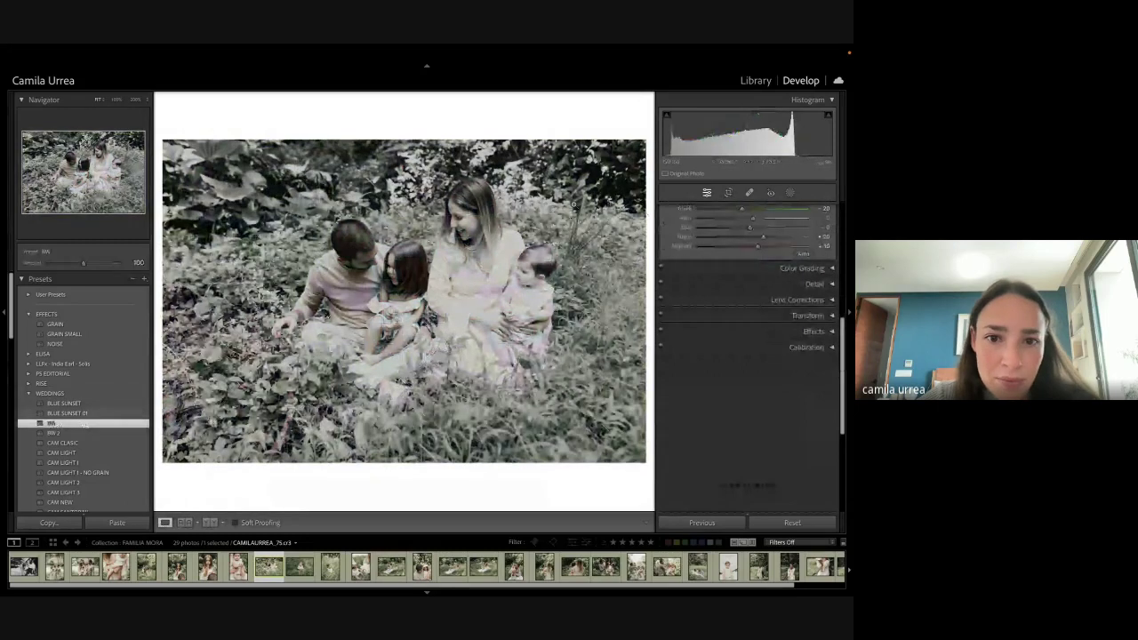
key(super+z)
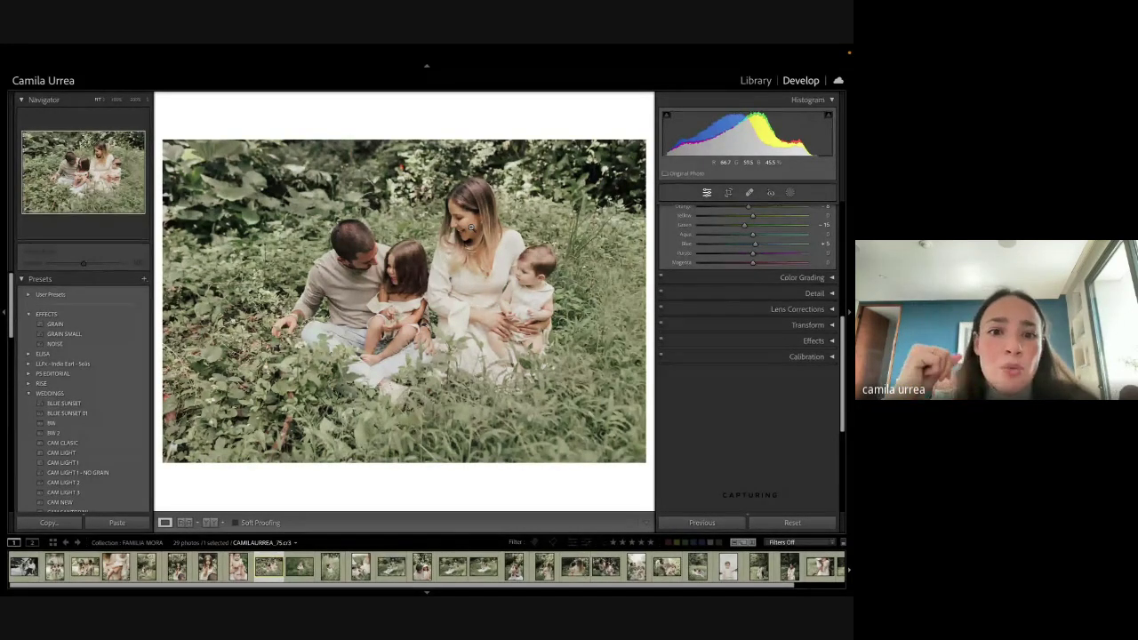
Step: Compare the photo of the family in the grass before and after the edits
scroll(684, 299, up, 2)
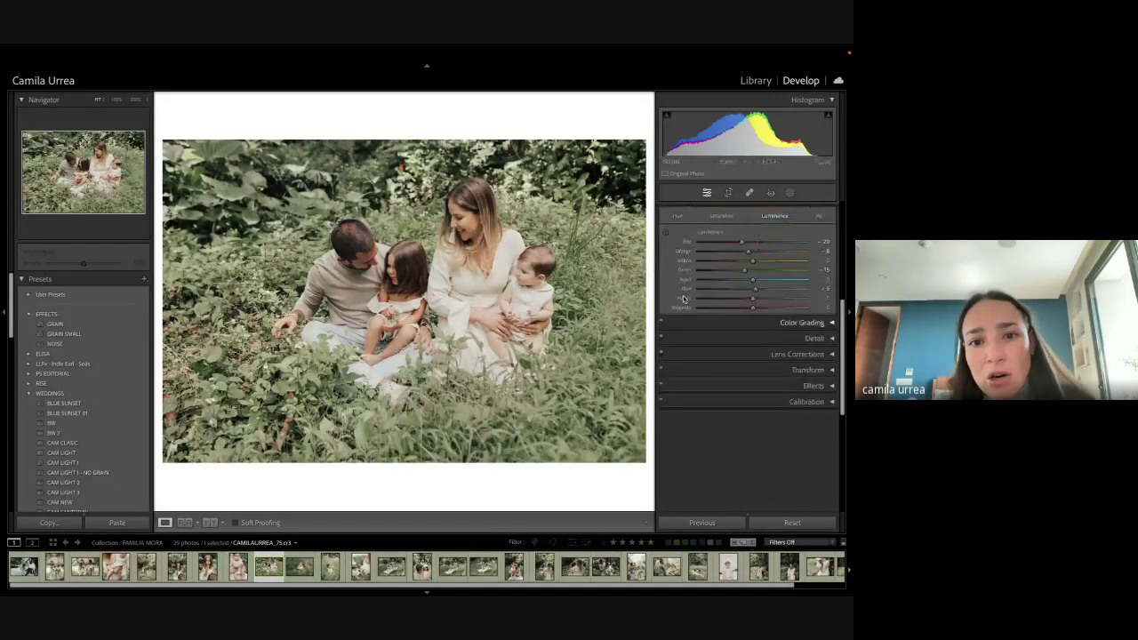
scroll(684, 299, up, 5)
key(backslash)
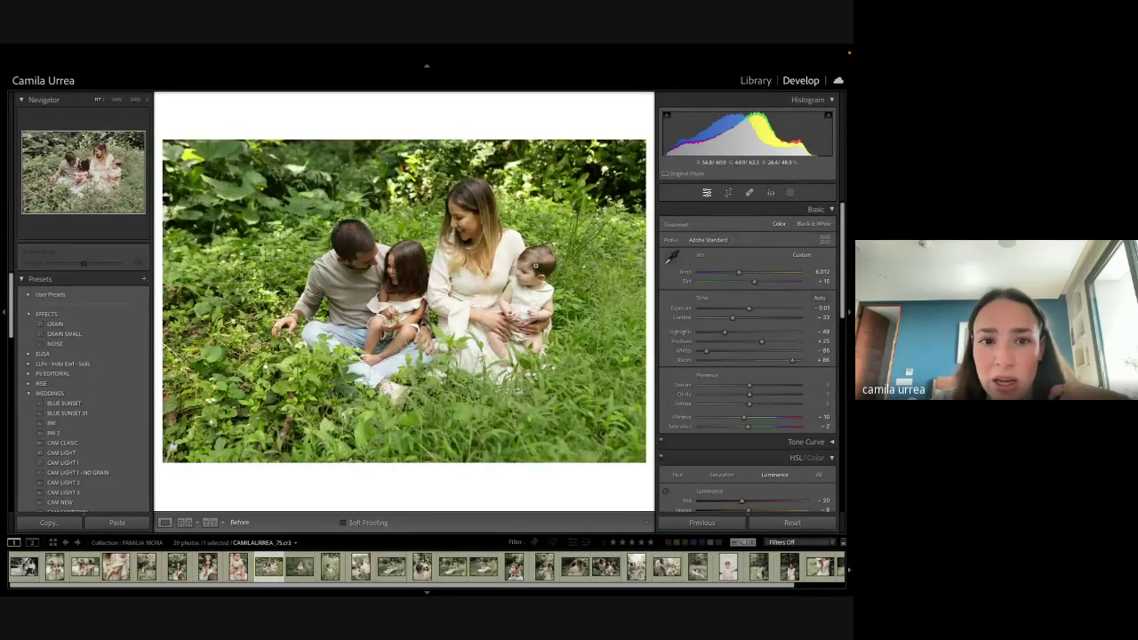
key(backslash)
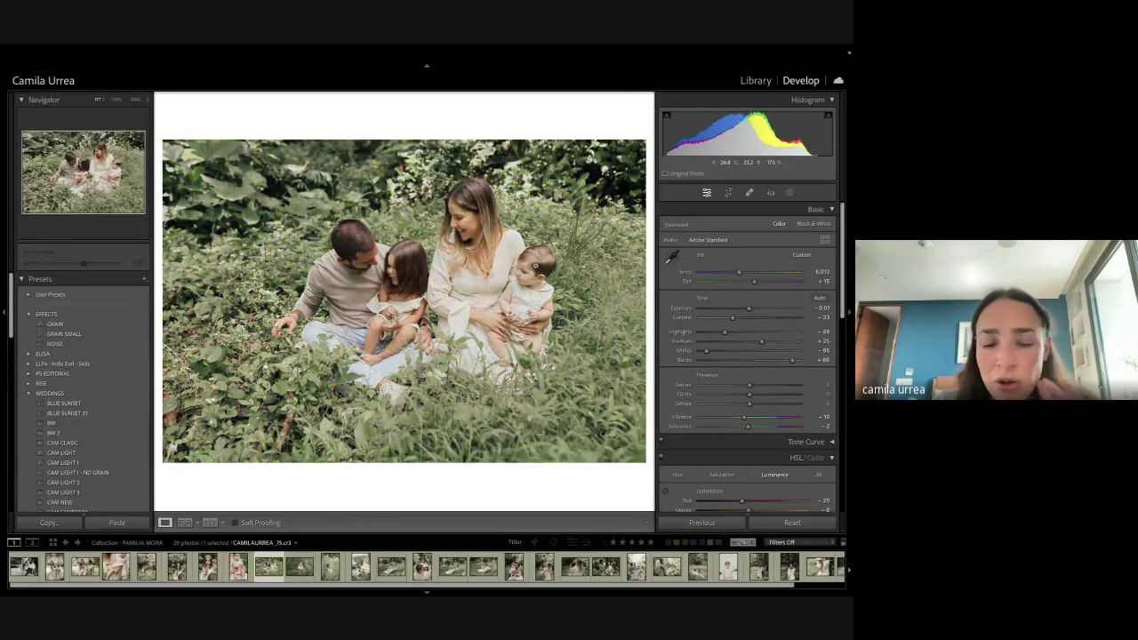
Step: Try an exposure change and undo it, then set temperature to 5,816, tint to +8, shadows to +27 and highlights to -53
drag(746, 151, 743, 154)
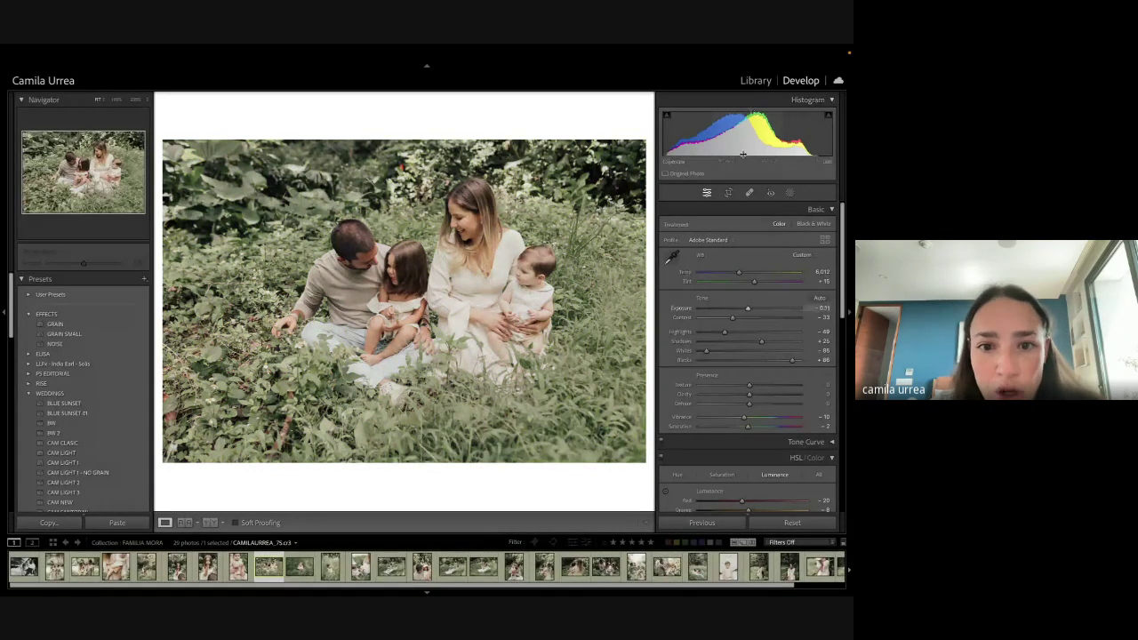
key(super+z)
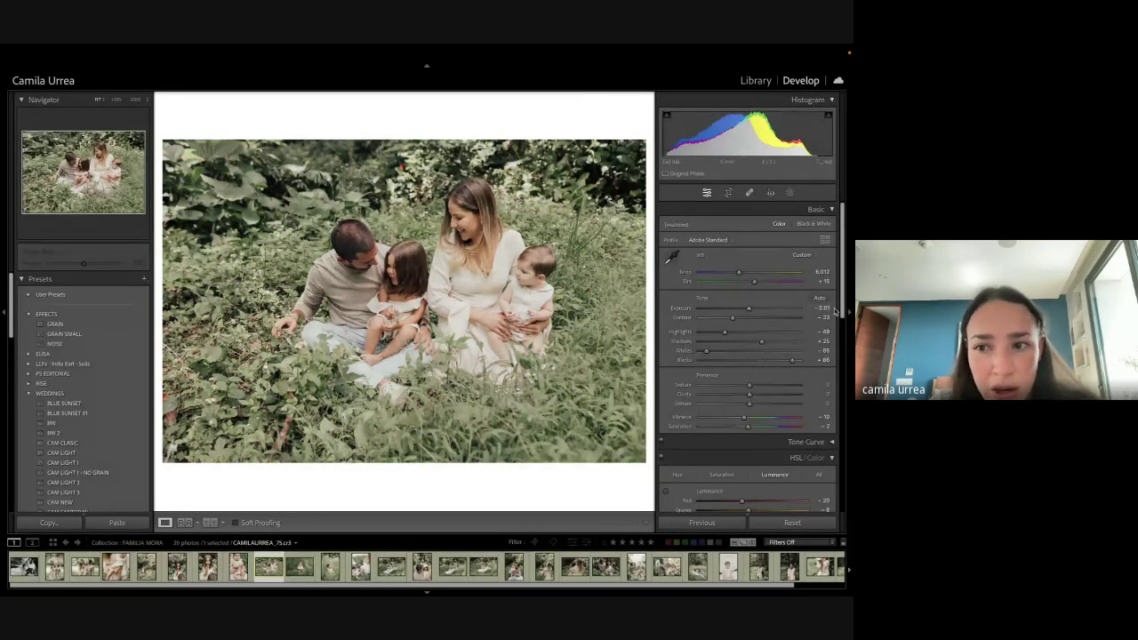
drag(813, 273, 819, 282)
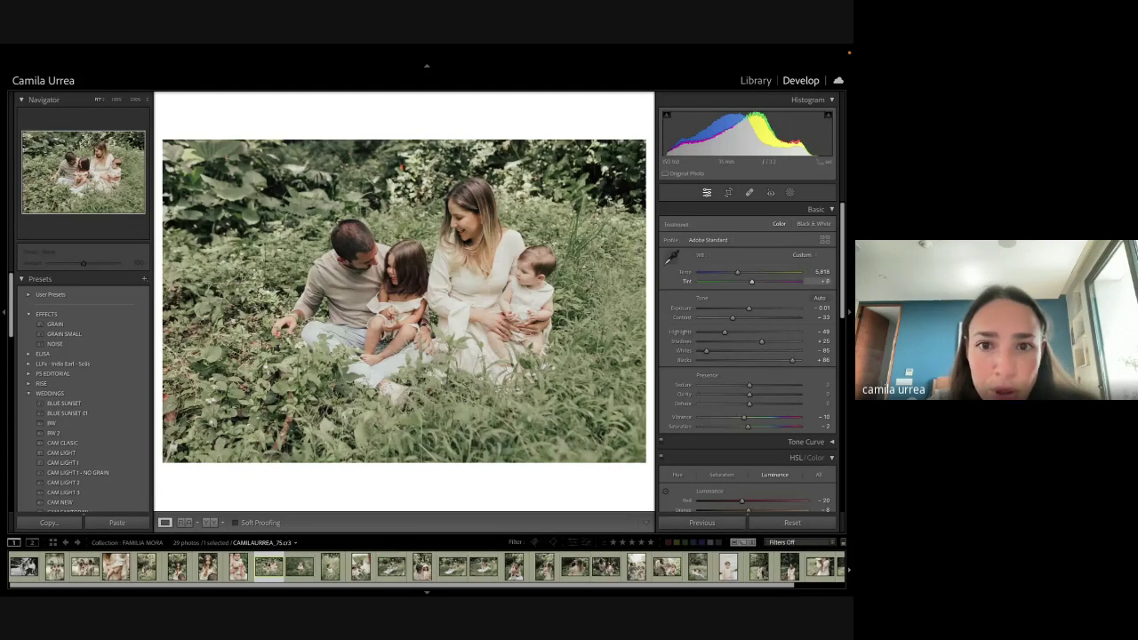
key(super+shift+c)
key(Return)
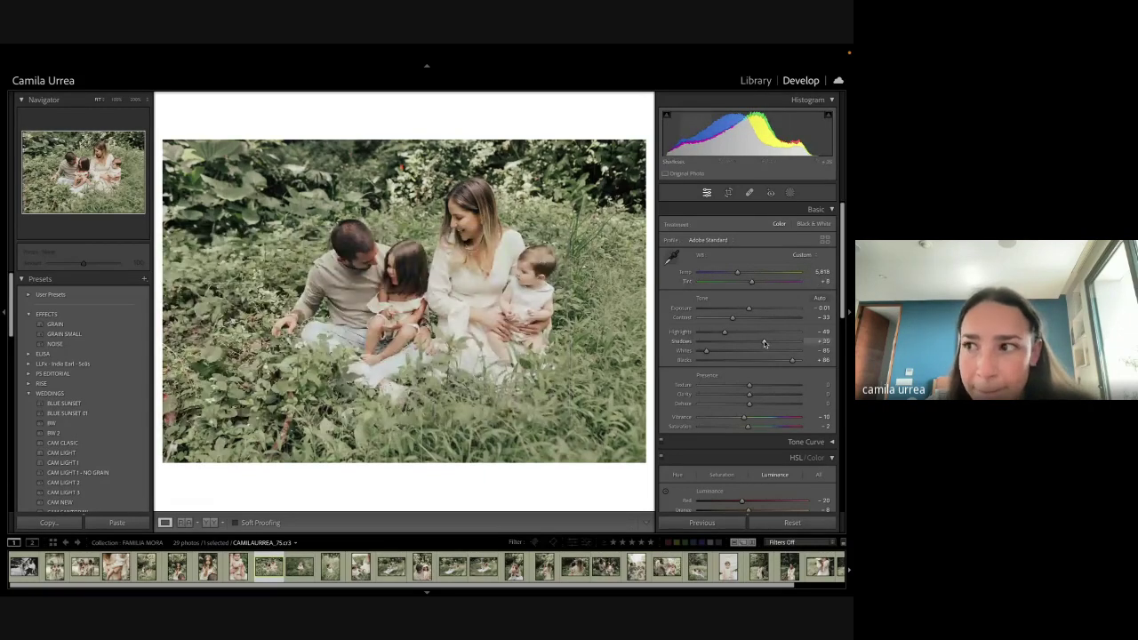
drag(765, 341, 725, 333)
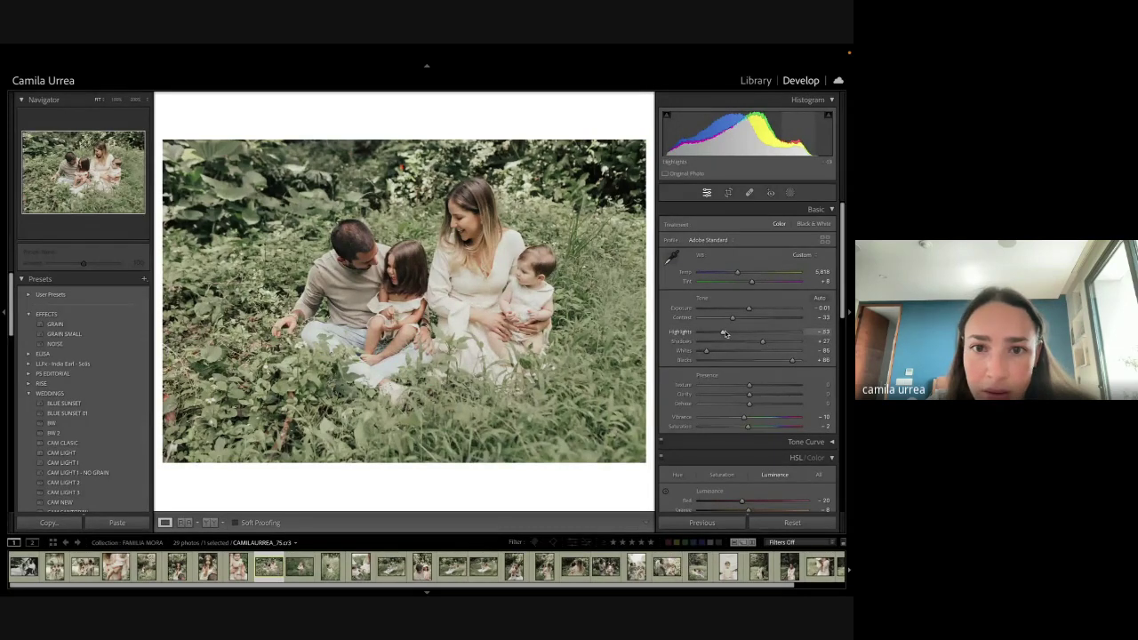
Step: Collapse the Basic and HSL settings and examine the photo's tone curves for the overall, green, red and blue channels
click(815, 209)
click(829, 242)
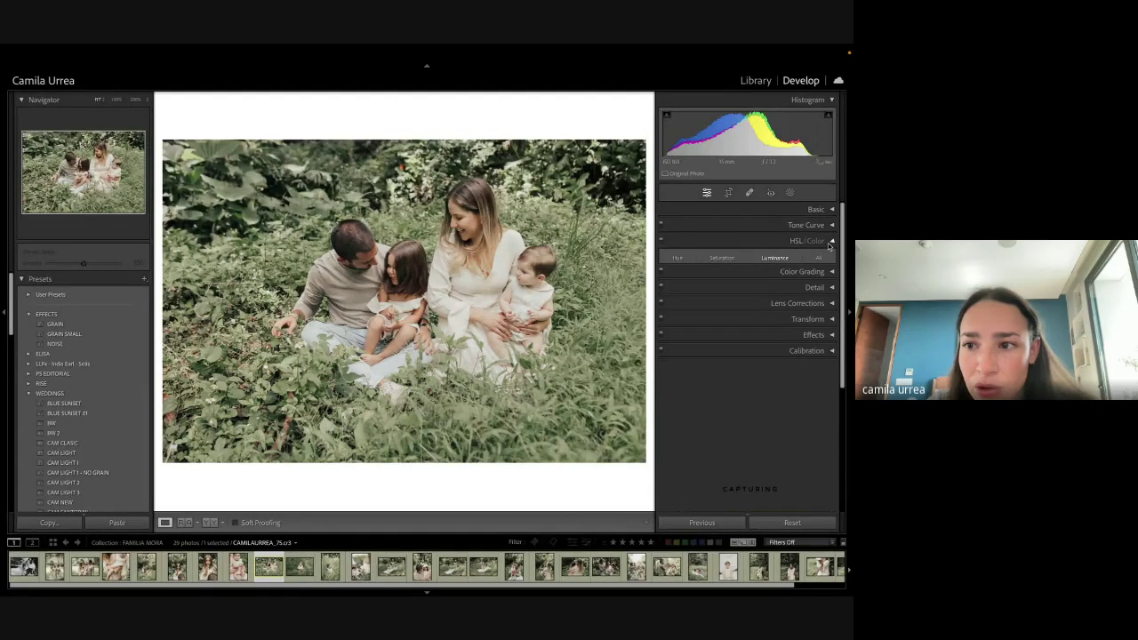
click(833, 227)
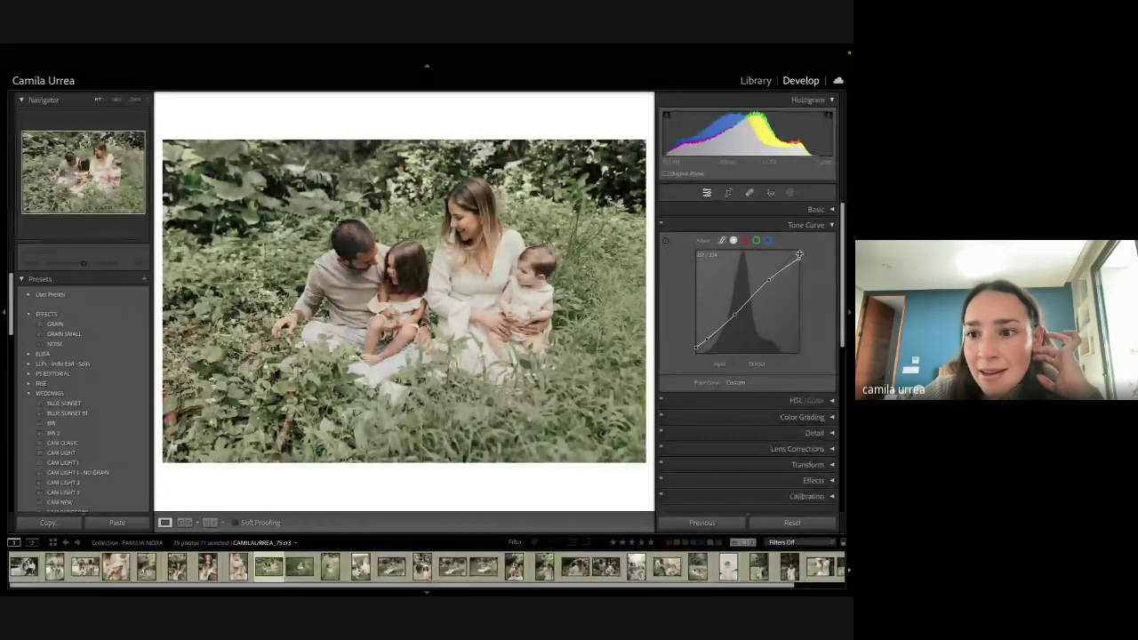
click(755, 241)
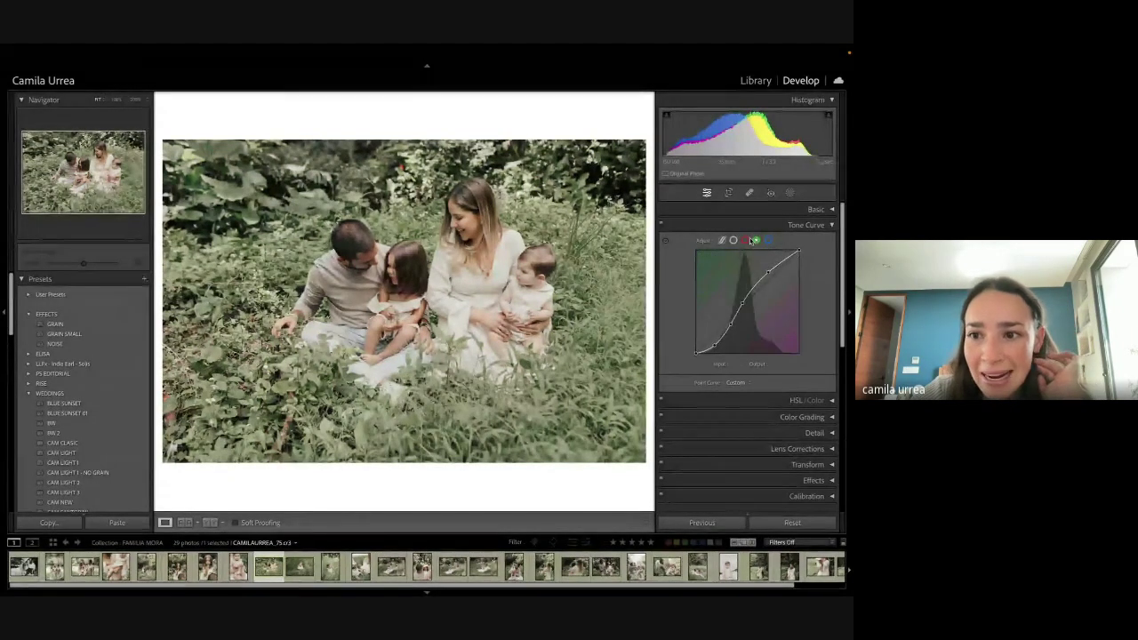
click(745, 240)
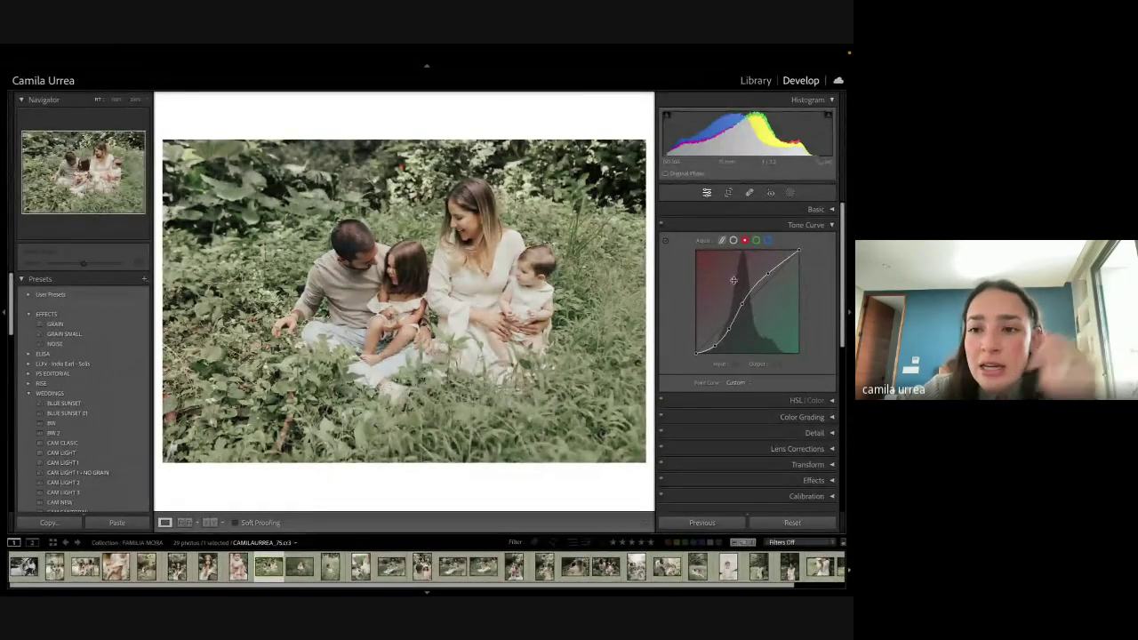
click(755, 241)
click(765, 241)
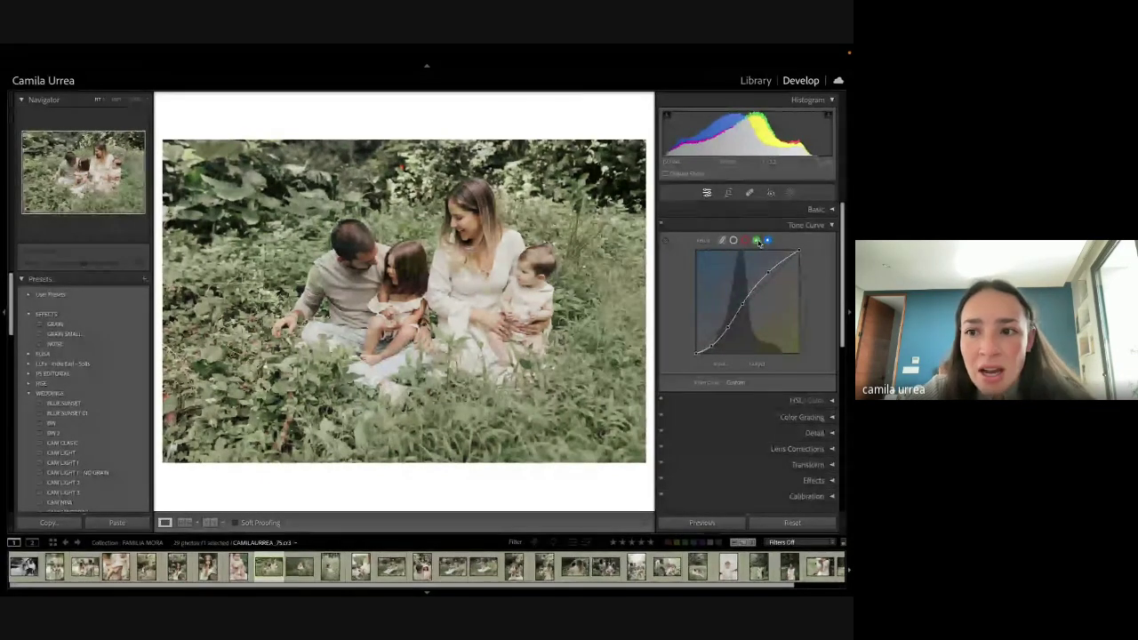
click(756, 241)
click(745, 241)
click(755, 241)
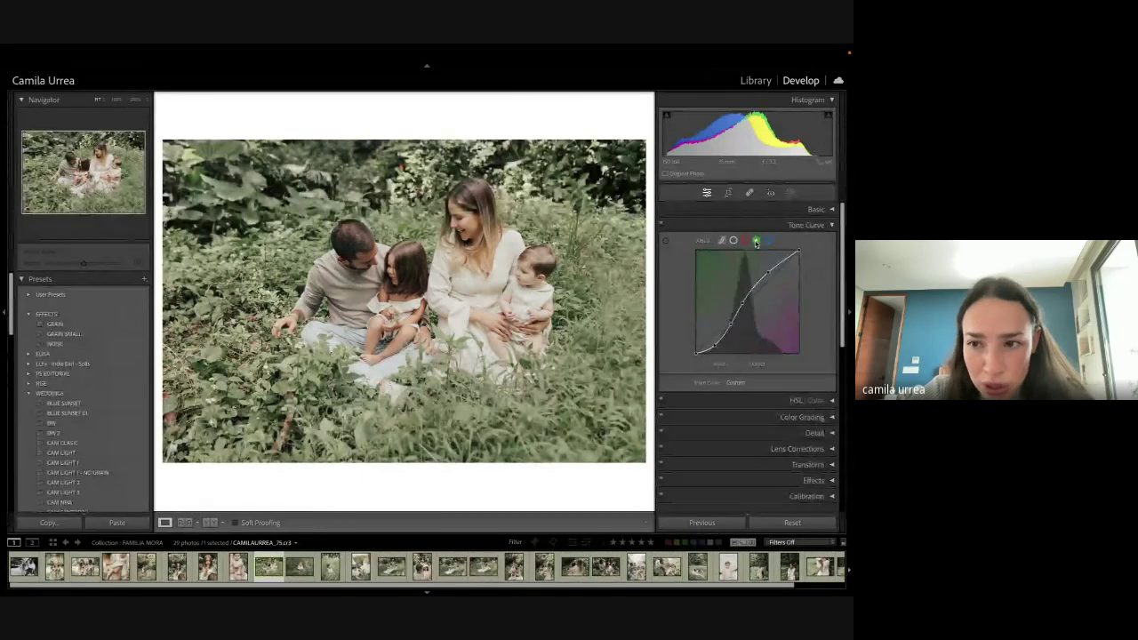
click(766, 241)
click(745, 241)
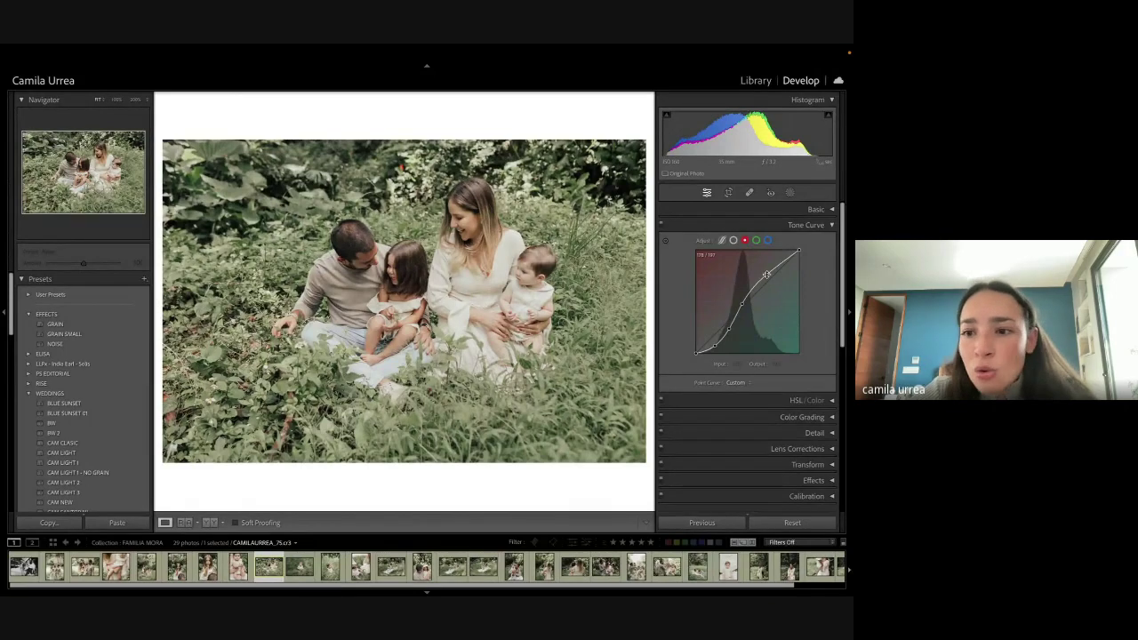
Step: Try moving the upper point of the red channel curve to input 177, output 194, and undo the change
drag(767, 275, 767, 274)
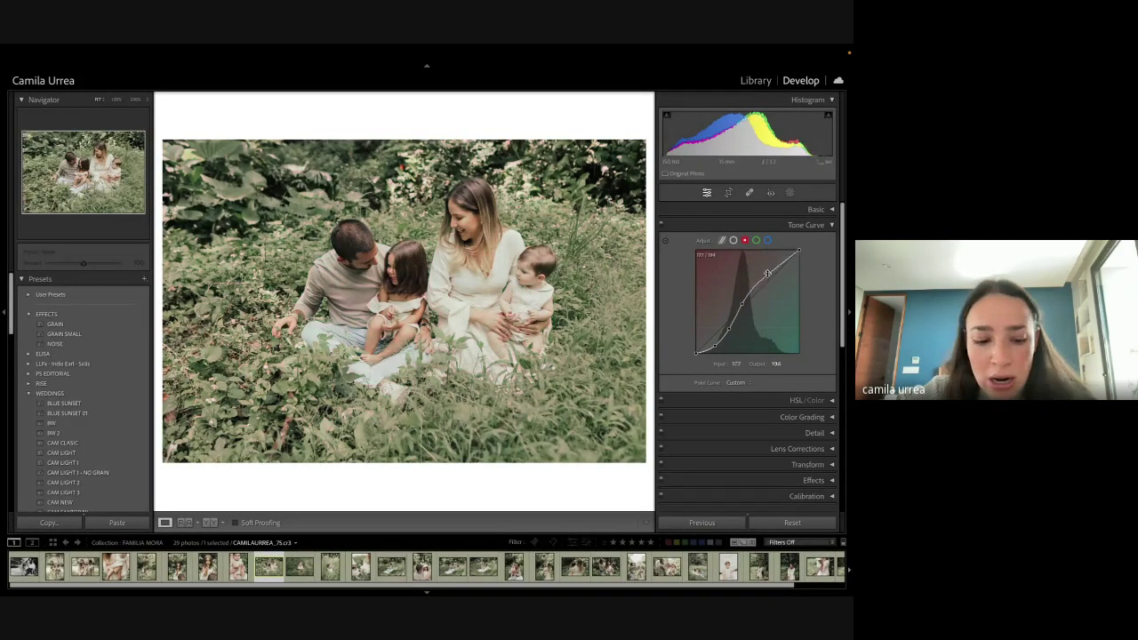
key(ctrl+z)
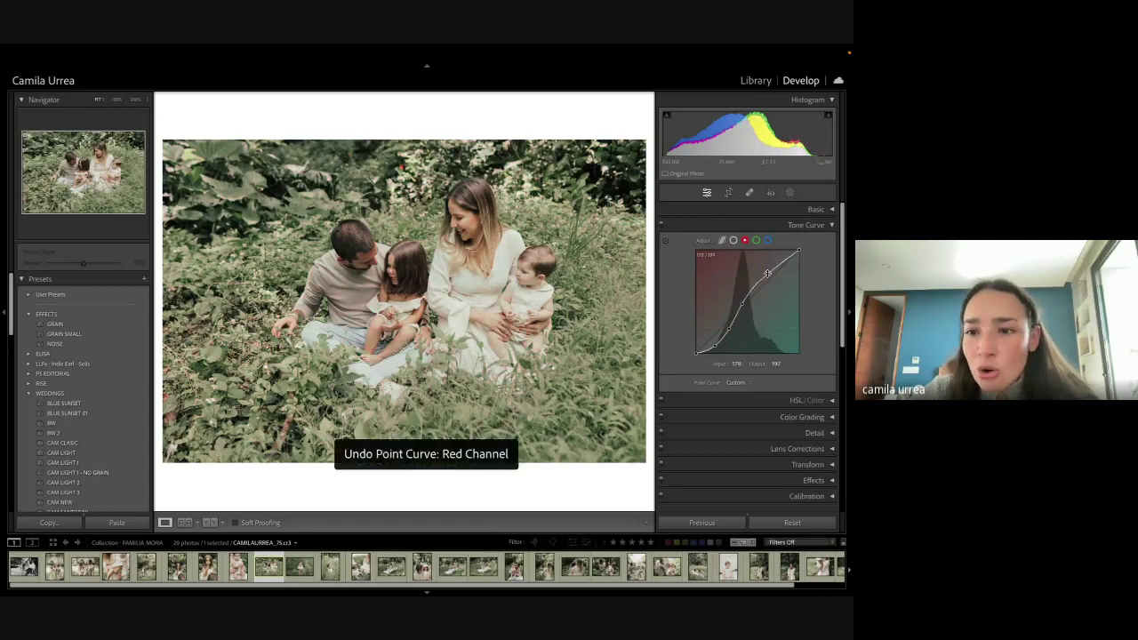
Step: On the overall tone curve, undo an extra point, move the upper point to input 174, output 185, and slightly adjust the lower point
click(733, 241)
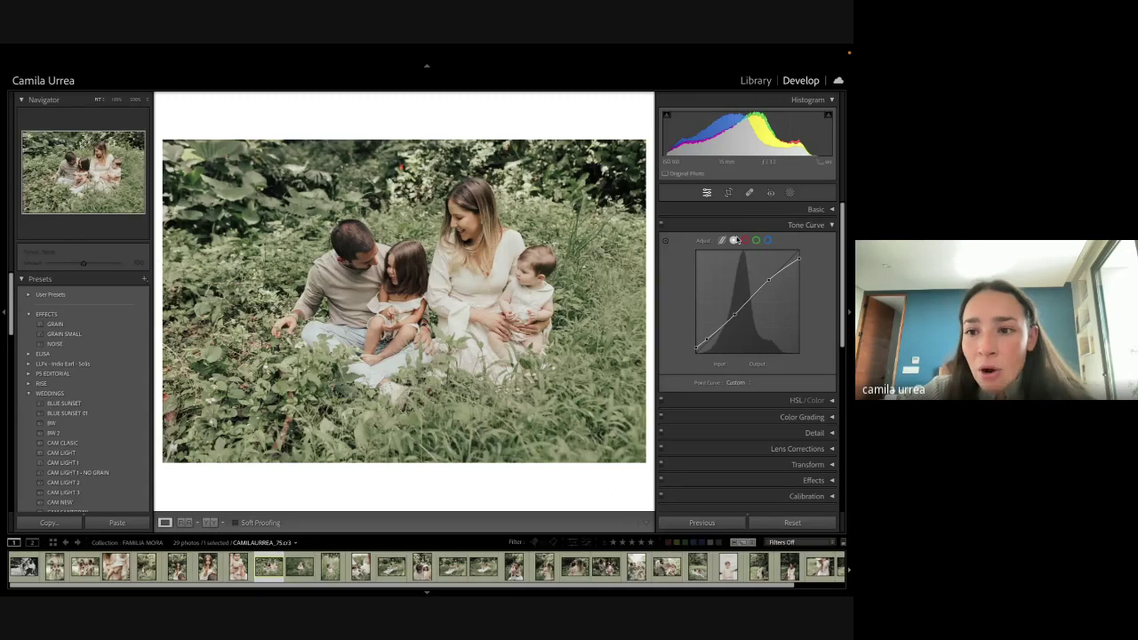
click(764, 283)
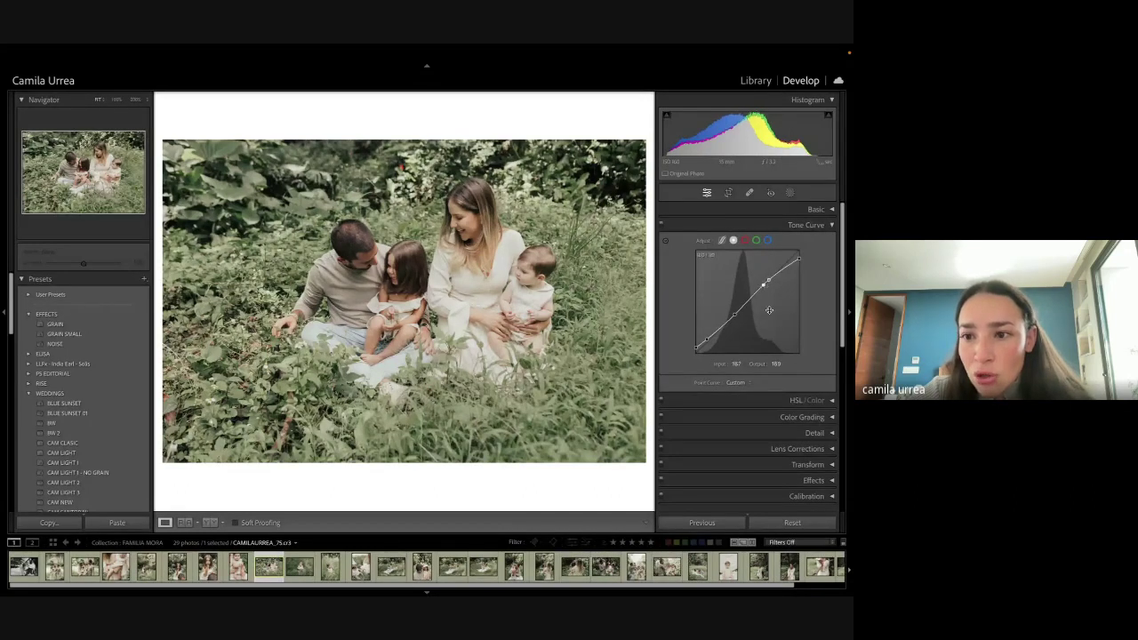
key(ctrl+z)
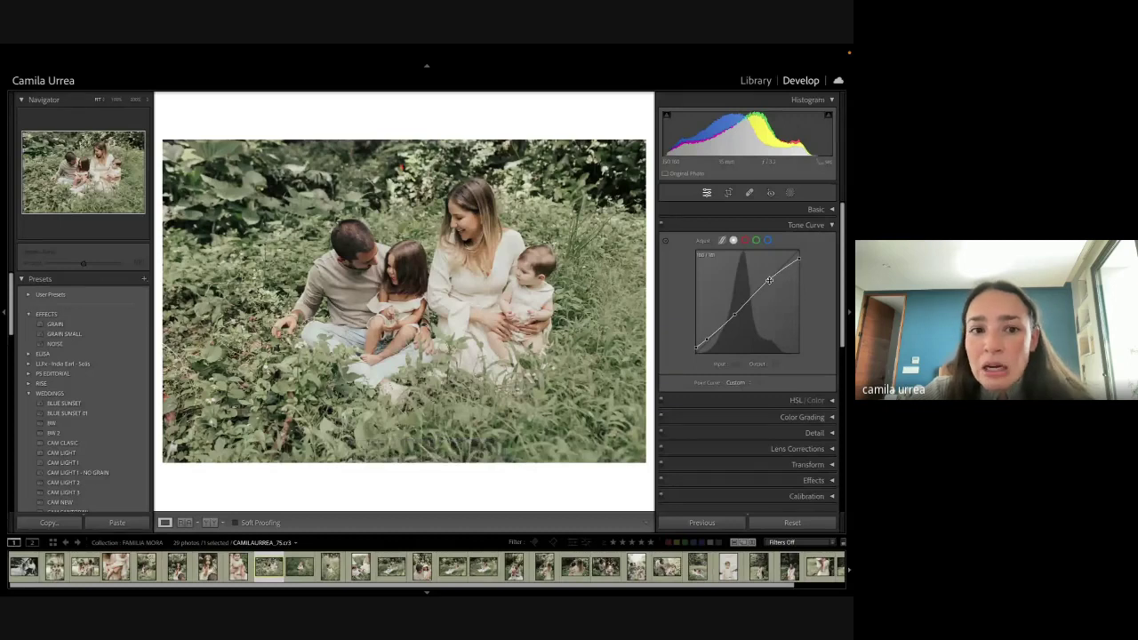
drag(769, 280, 767, 281)
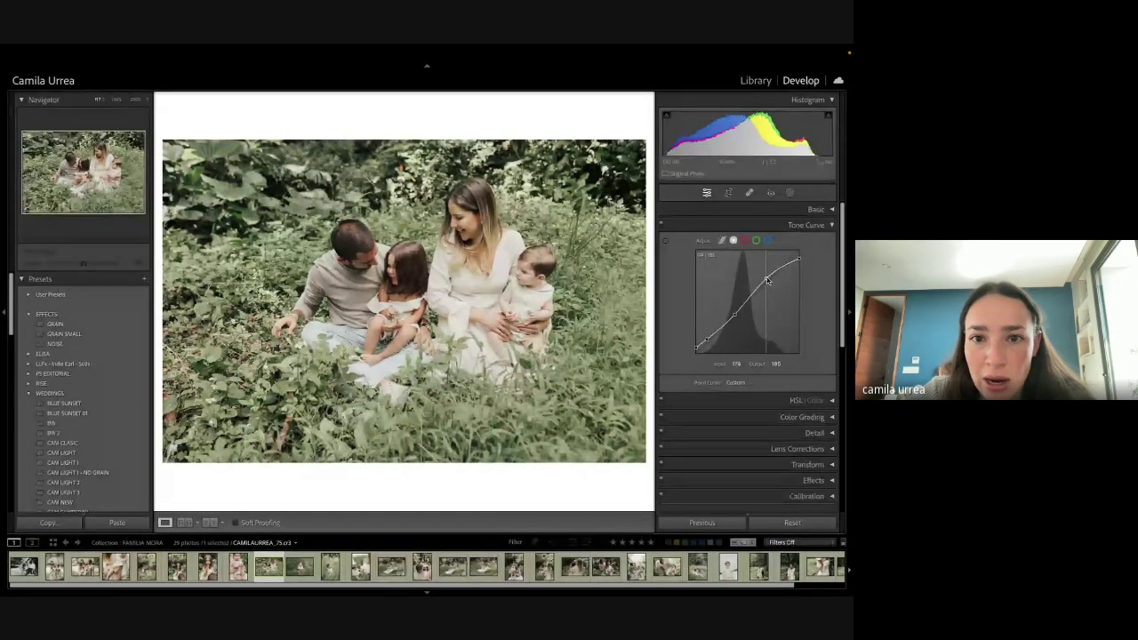
drag(706, 341, 707, 339)
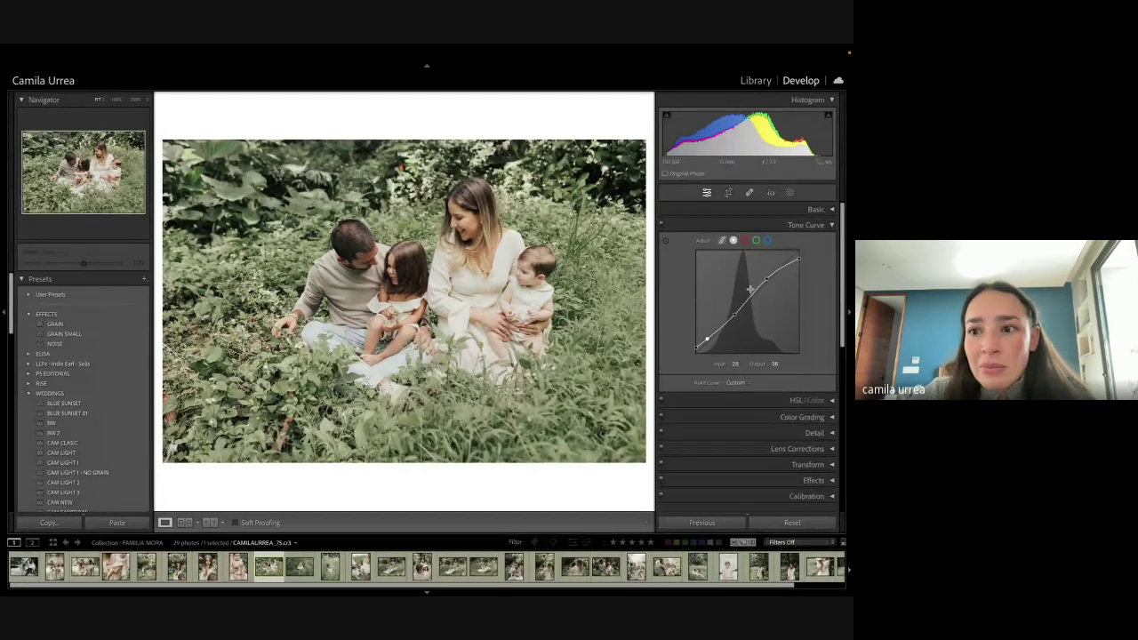
Step: Examine the Basic settings and the tone curves of the overall, red, green and blue channels
click(832, 210)
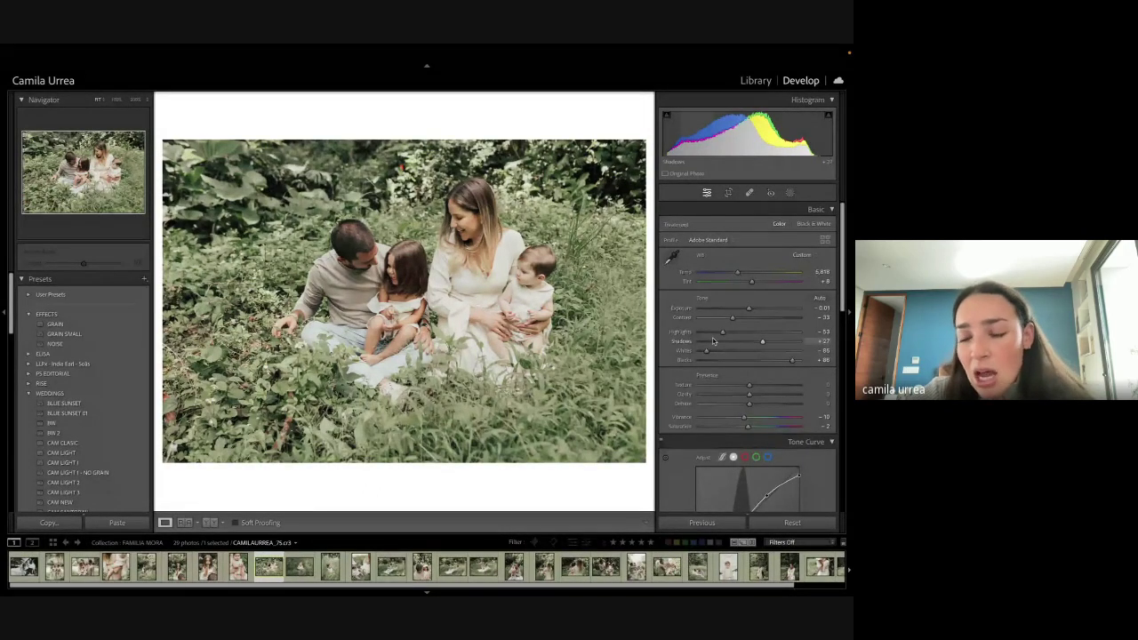
scroll(713, 341, down, 4)
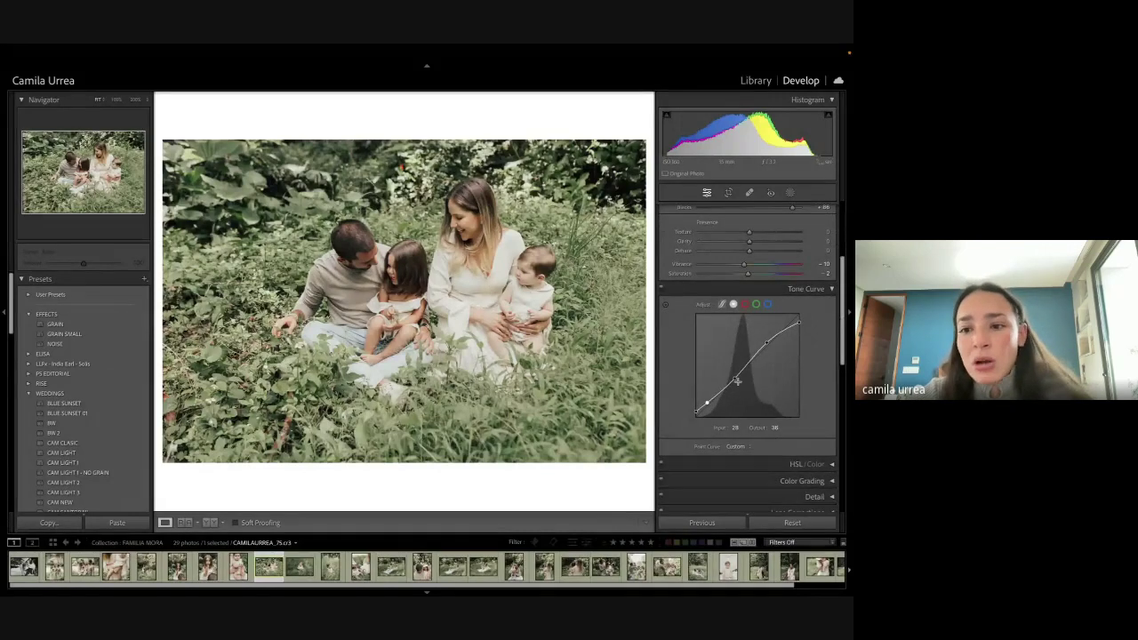
click(736, 380)
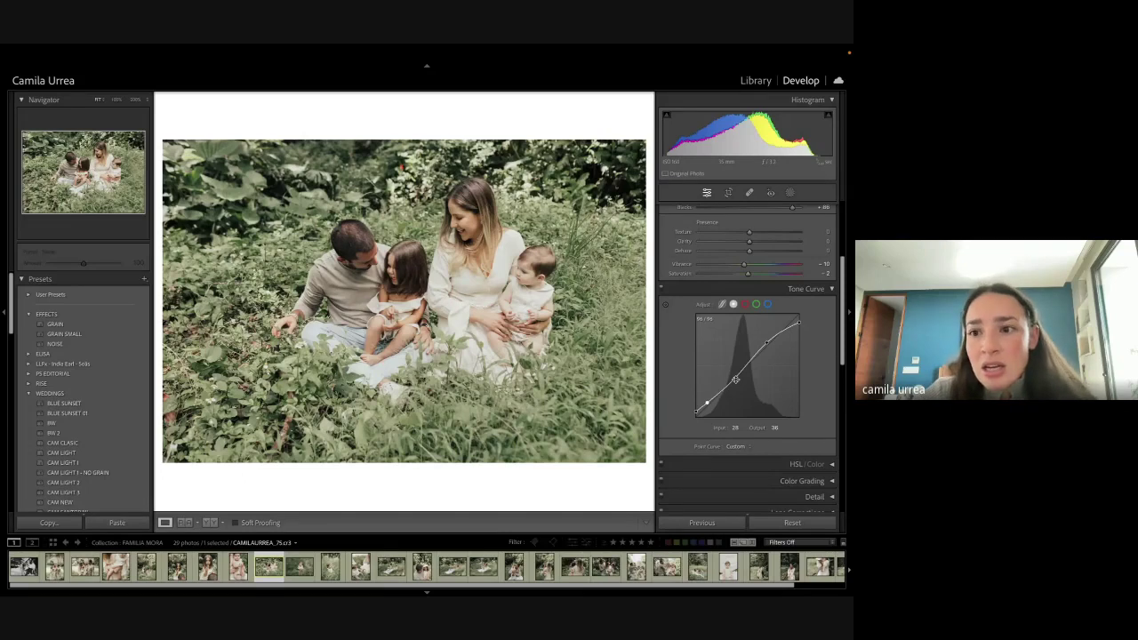
scroll(735, 379, up, 2)
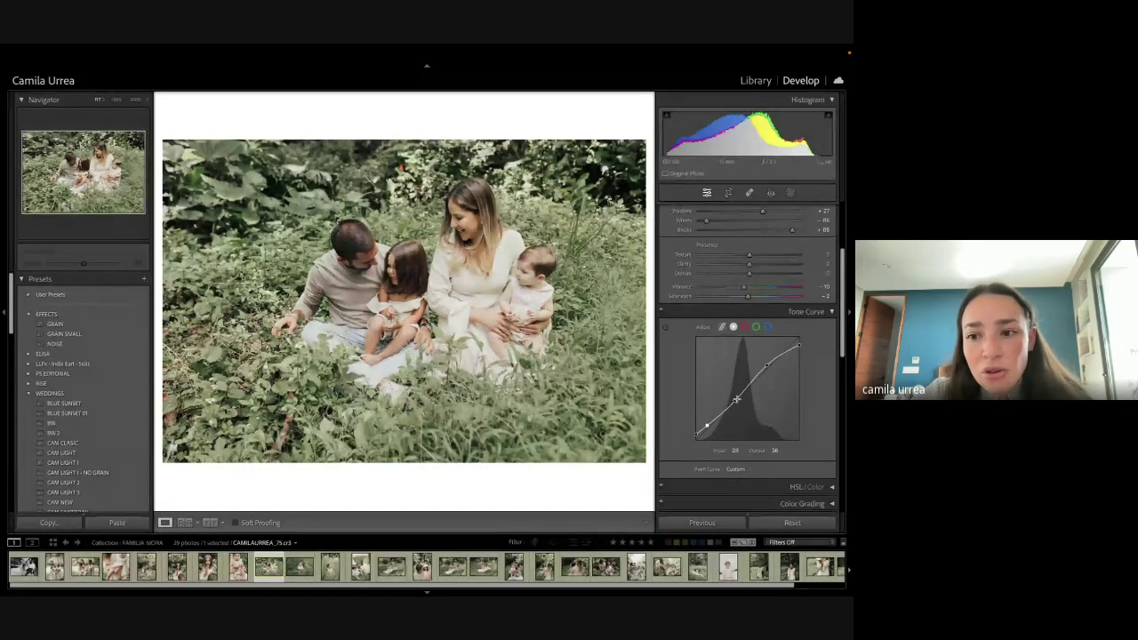
scroll(768, 353, up, 5)
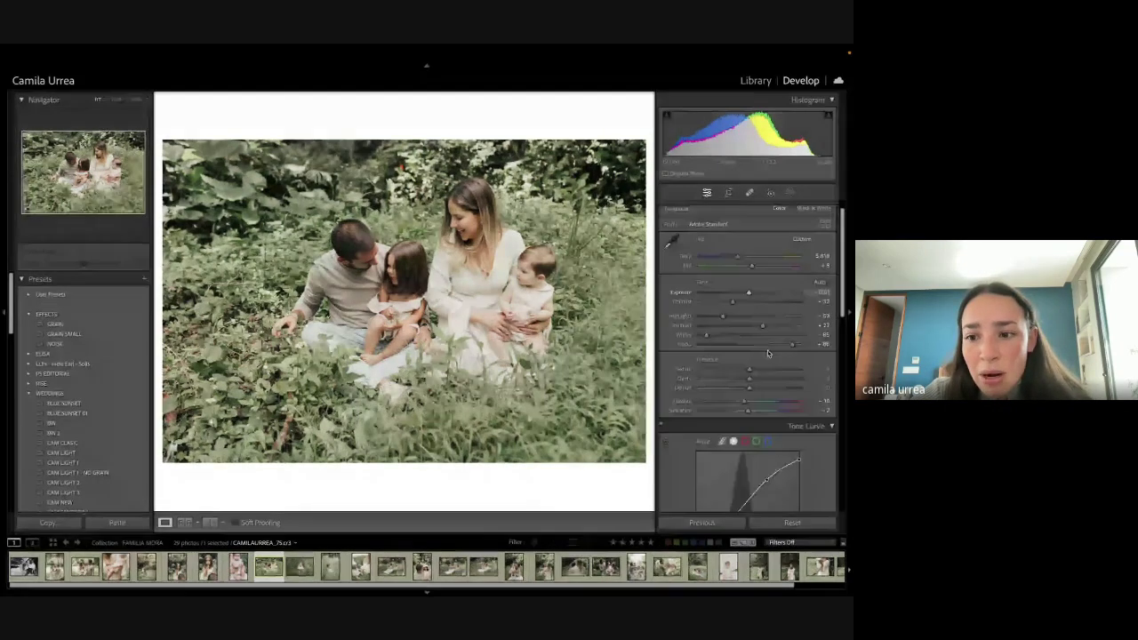
click(745, 441)
scroll(745, 439, down, 5)
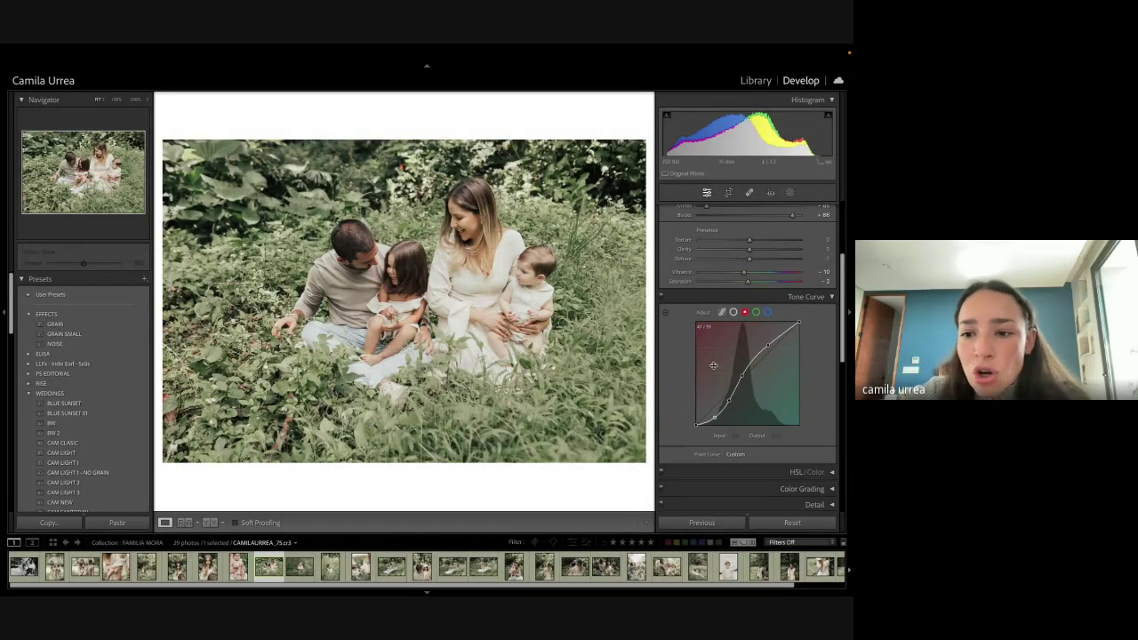
click(756, 313)
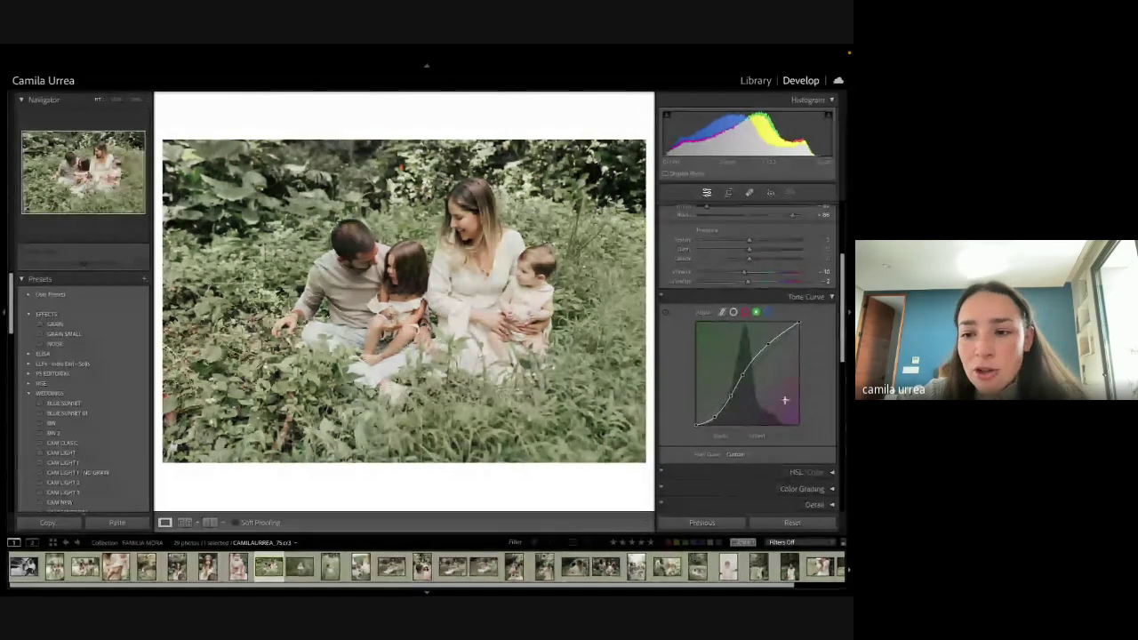
click(768, 312)
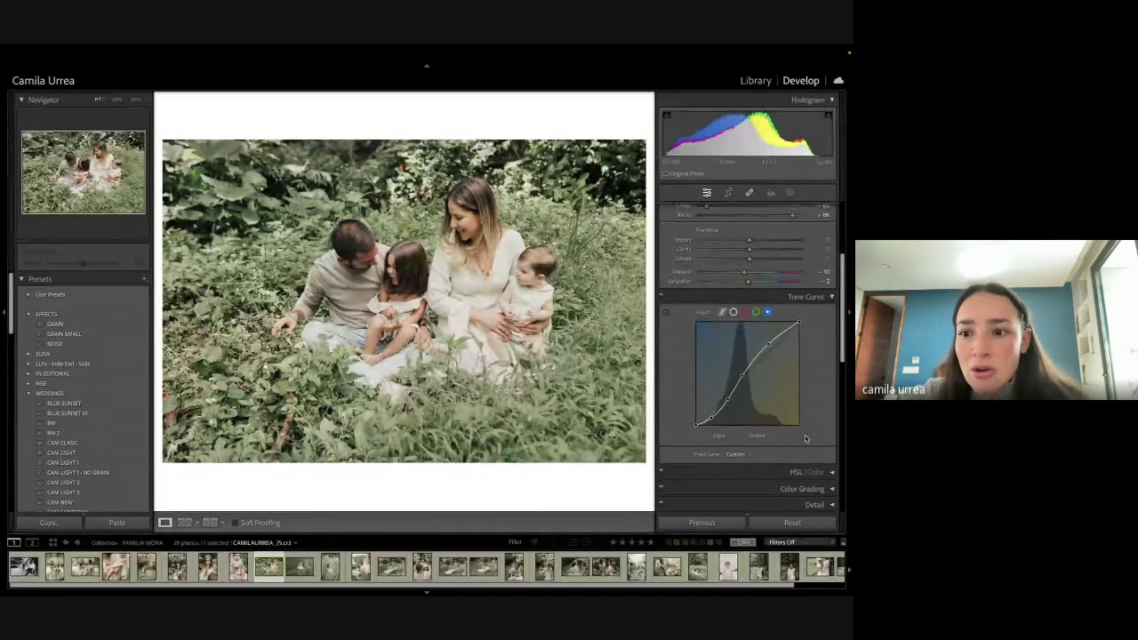
Step: Try lowering the upper point and raising the lower point of the green channel curve, undoing each change
click(755, 312)
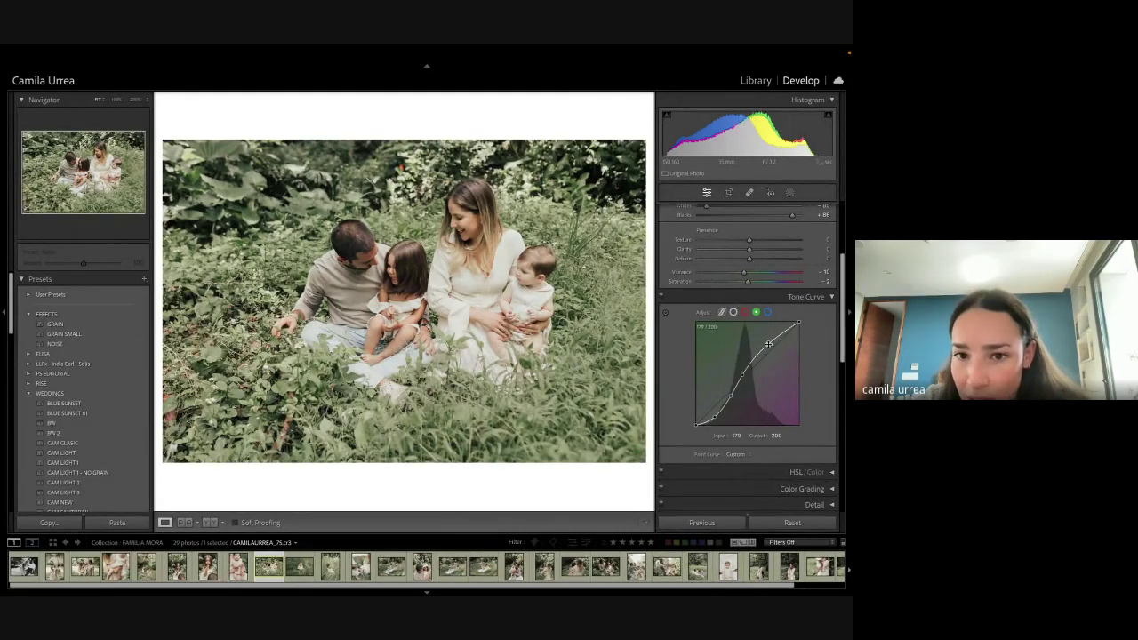
drag(768, 344, 776, 355)
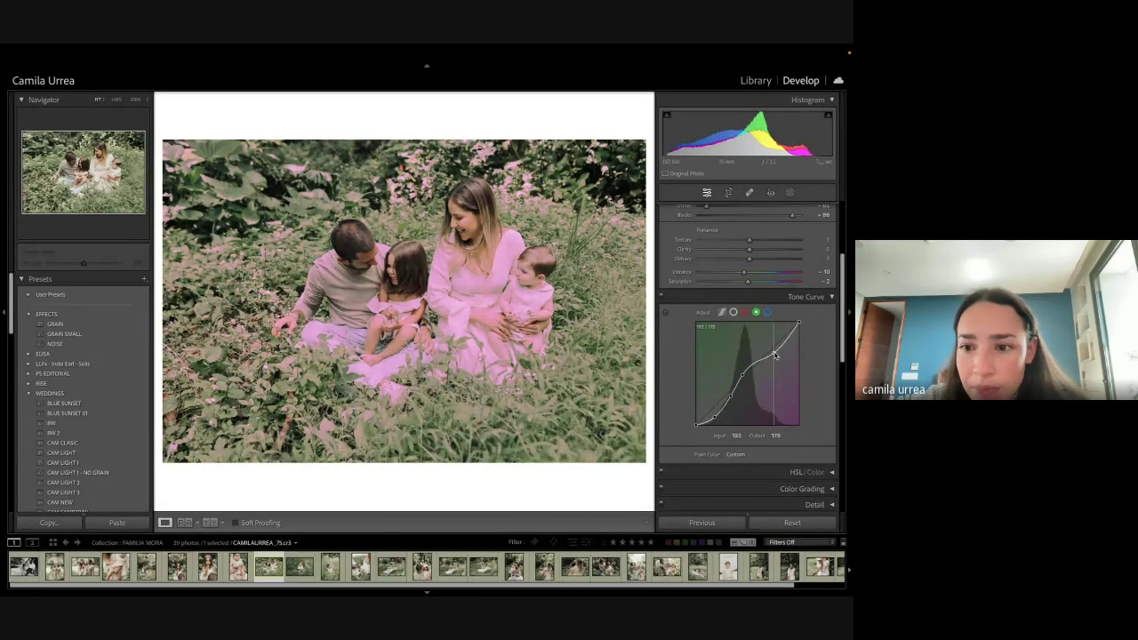
key(ctrl+z)
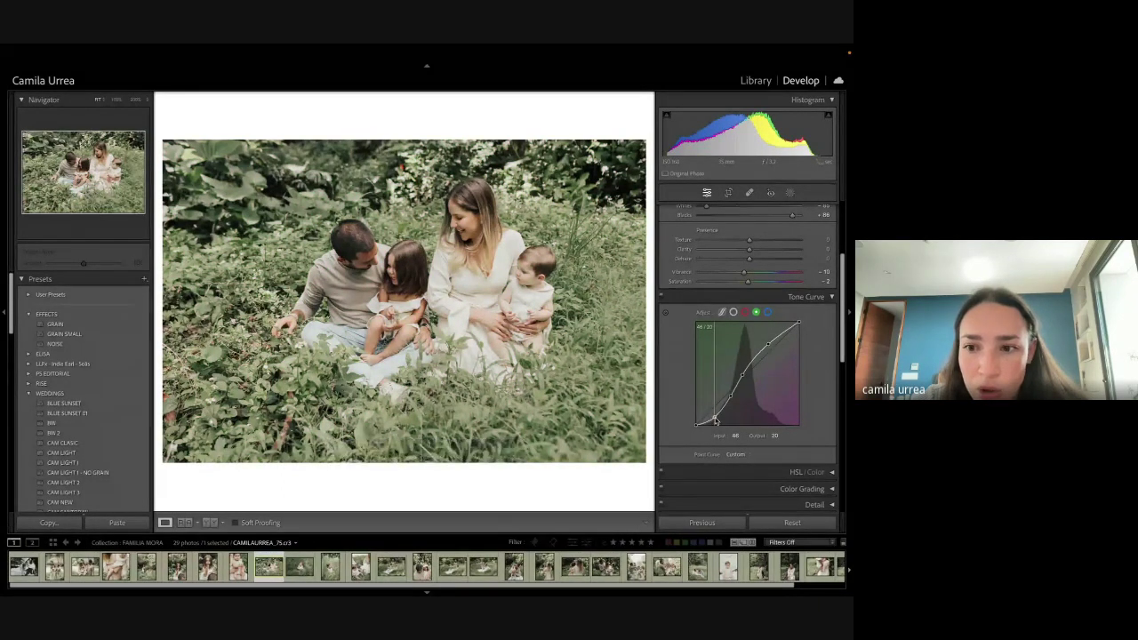
drag(715, 419, 709, 410)
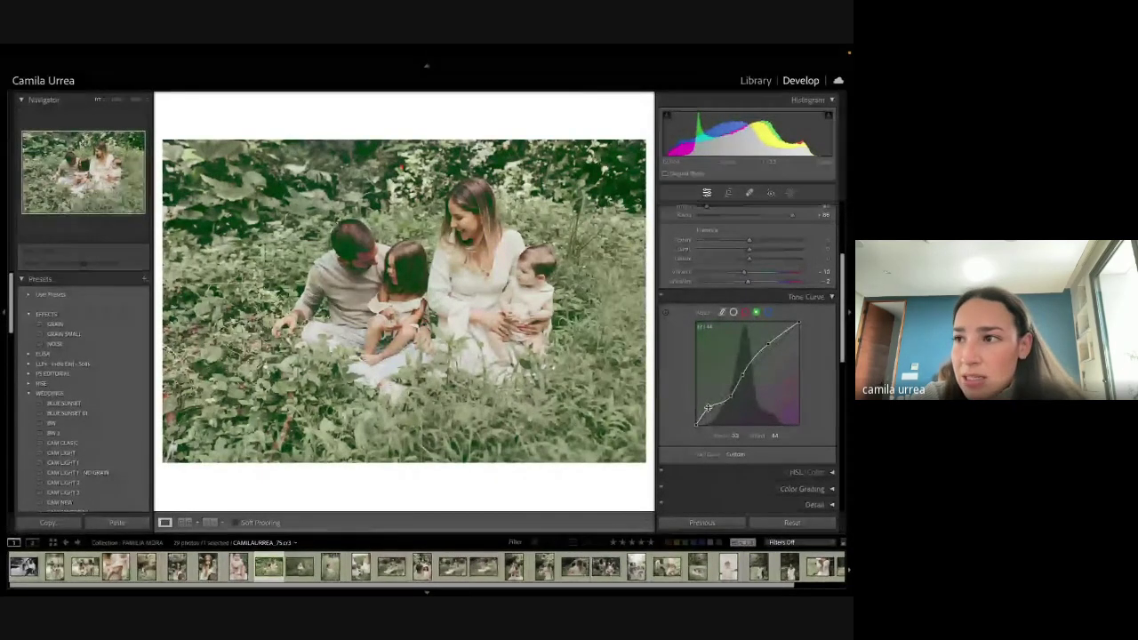
key(ctrl+z)
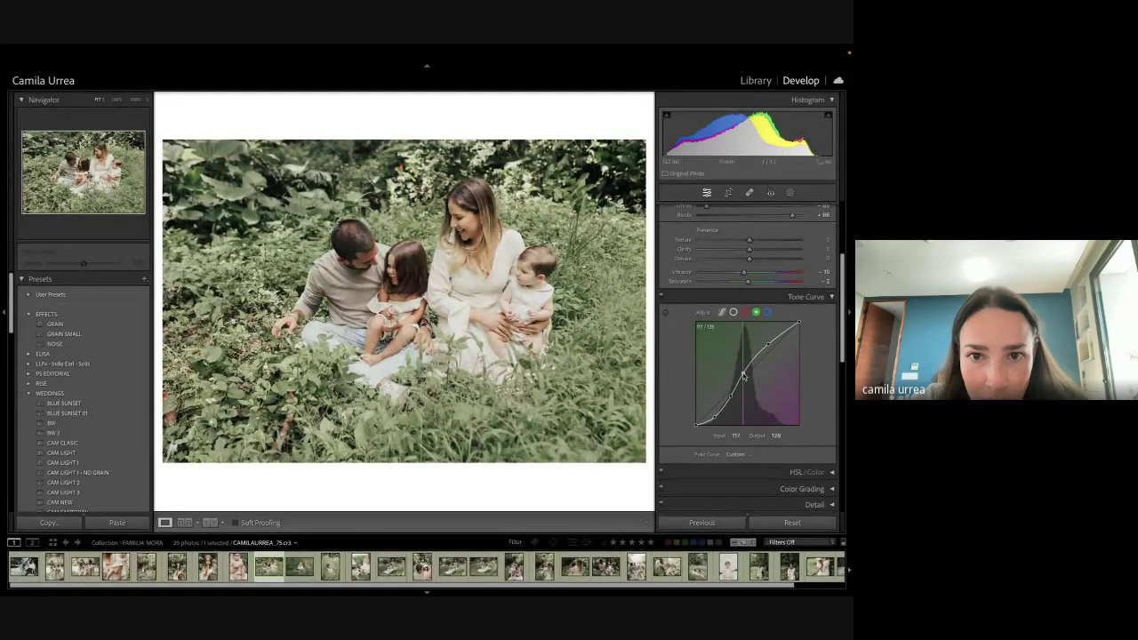
Step: Examine the red channel curve, the HSL luminance settings and the color grading wheels
click(746, 313)
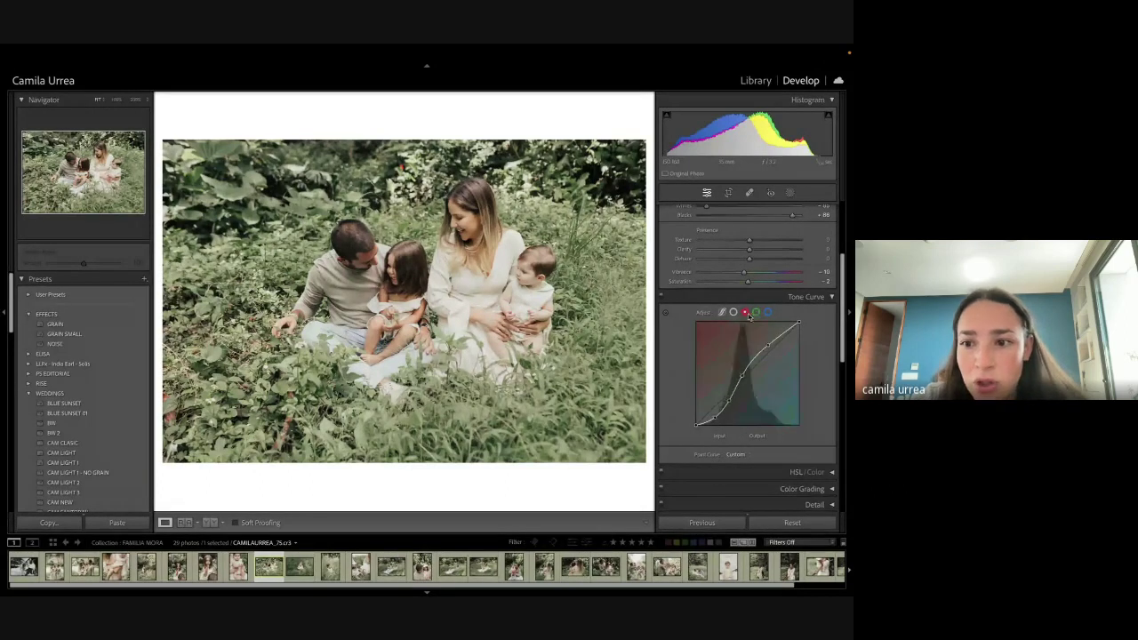
click(742, 376)
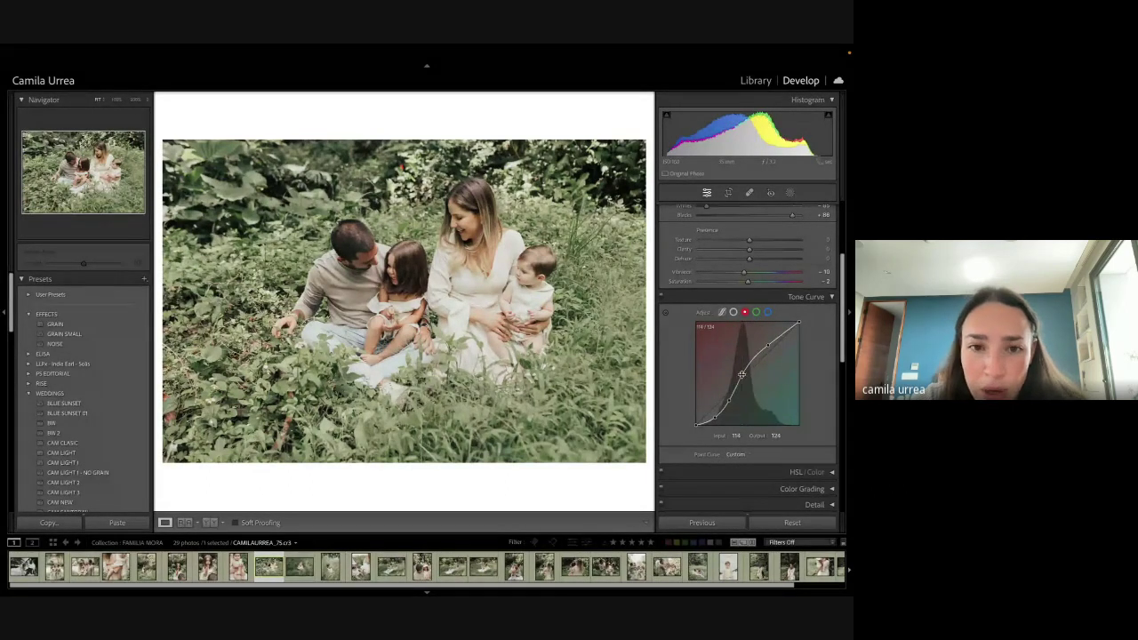
click(833, 297)
click(831, 313)
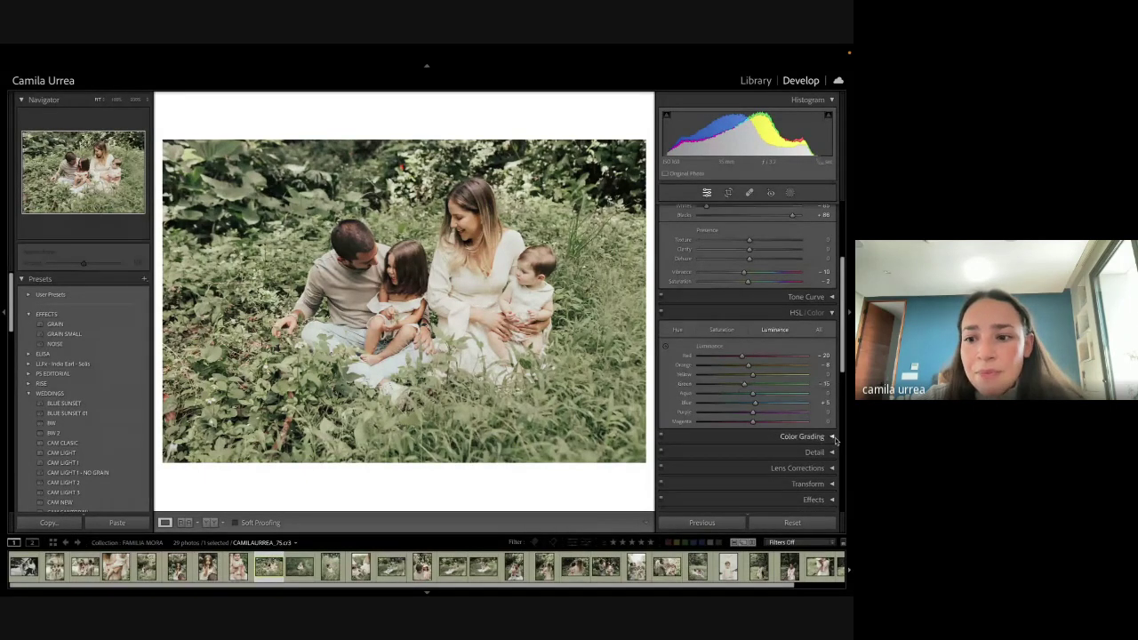
click(832, 437)
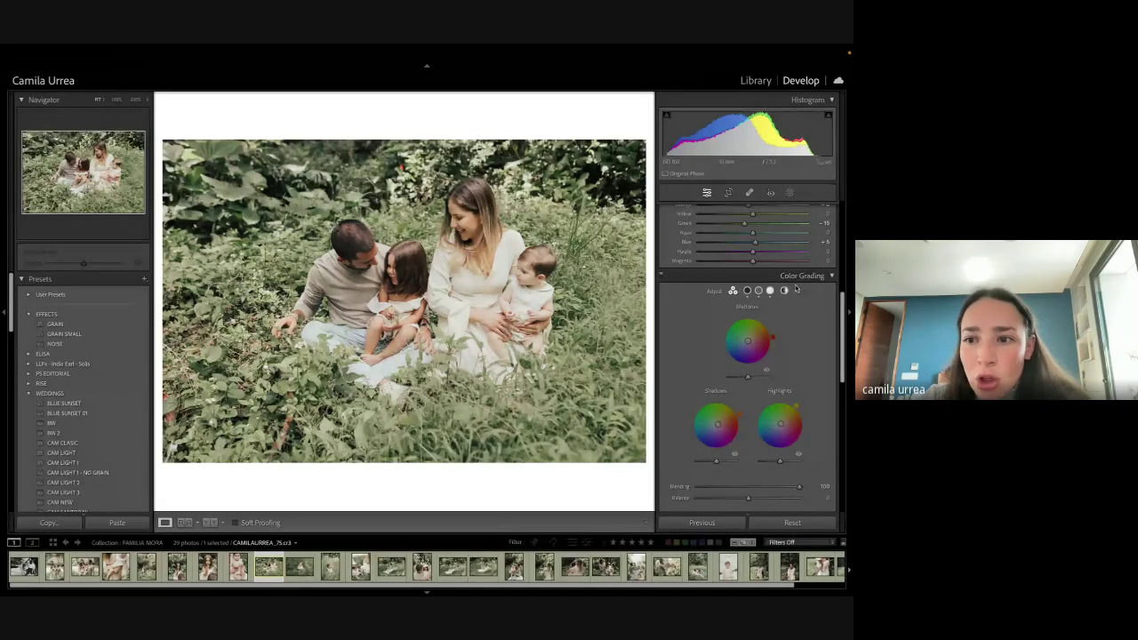
click(831, 277)
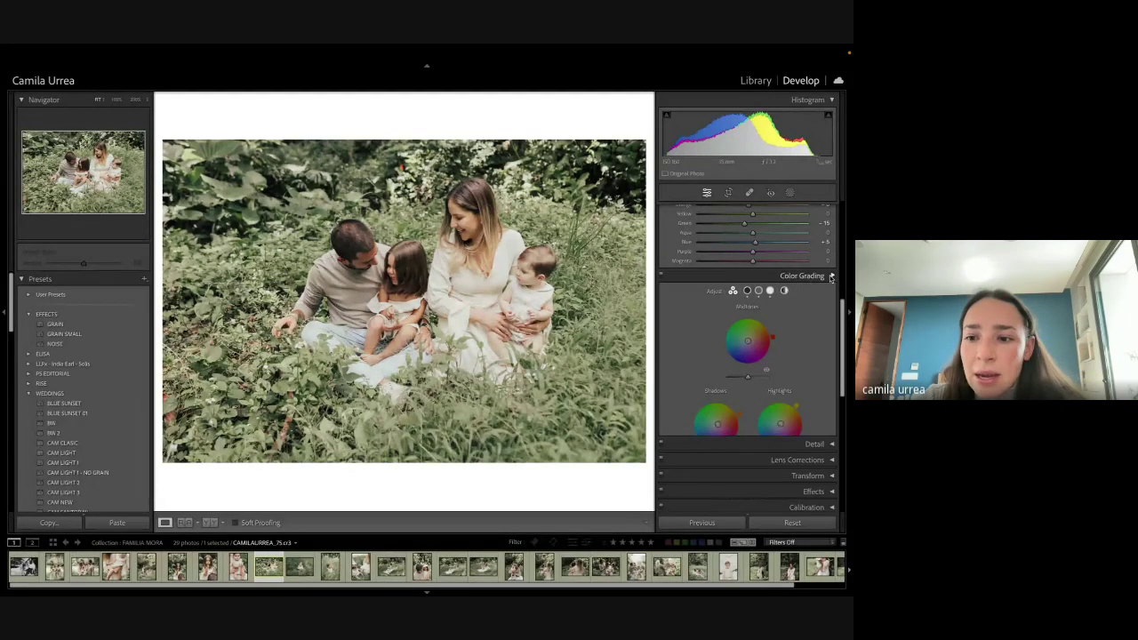
Step: In Calibration, set the shadows tint to -17, red primary hue to +6, green primary hue to +43 and green primary saturation to -22
click(831, 355)
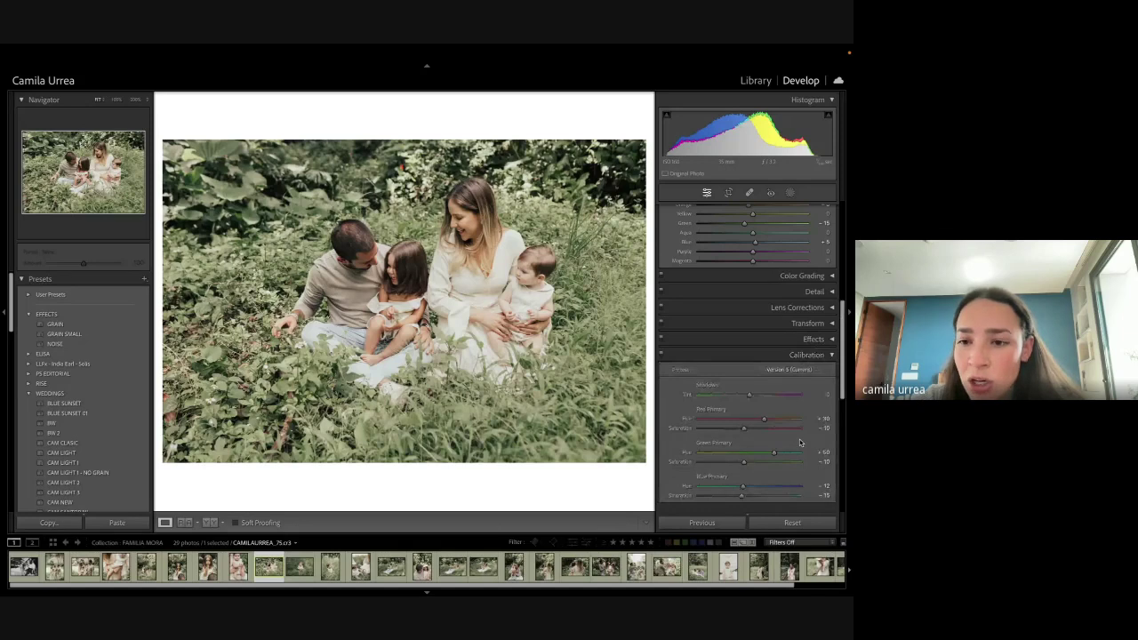
scroll(799, 442, down, 1)
mouse_move(756, 366)
mouse_down()
mouse_move(743, 368)
mouse_move(781, 366)
mouse_move(738, 368)
mouse_up()
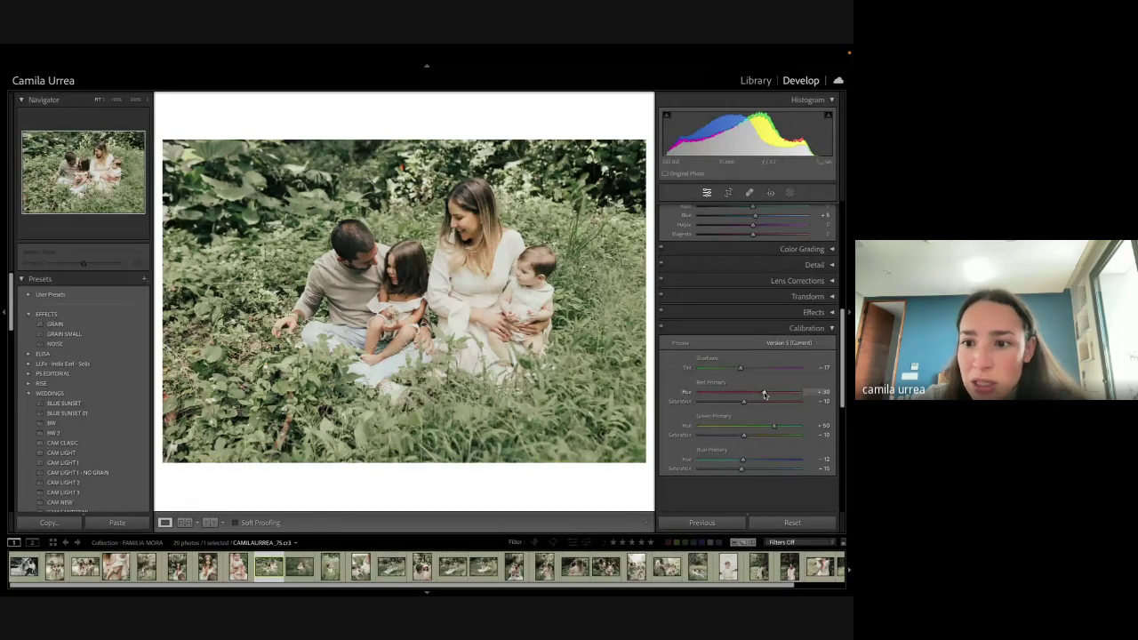
drag(764, 394, 751, 393)
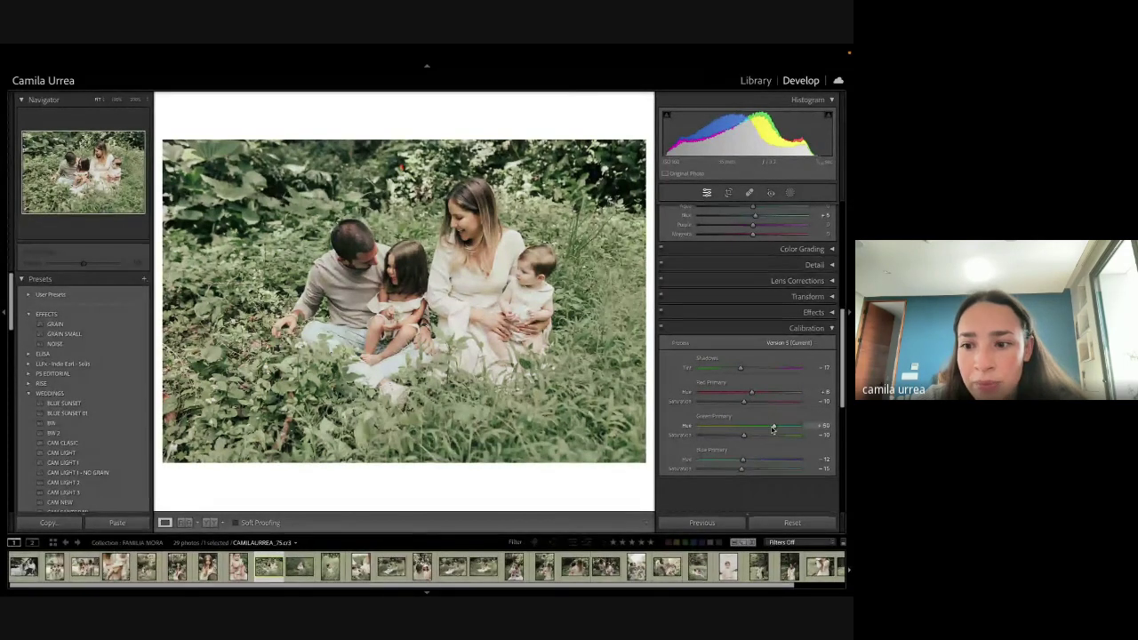
drag(774, 430, 737, 436)
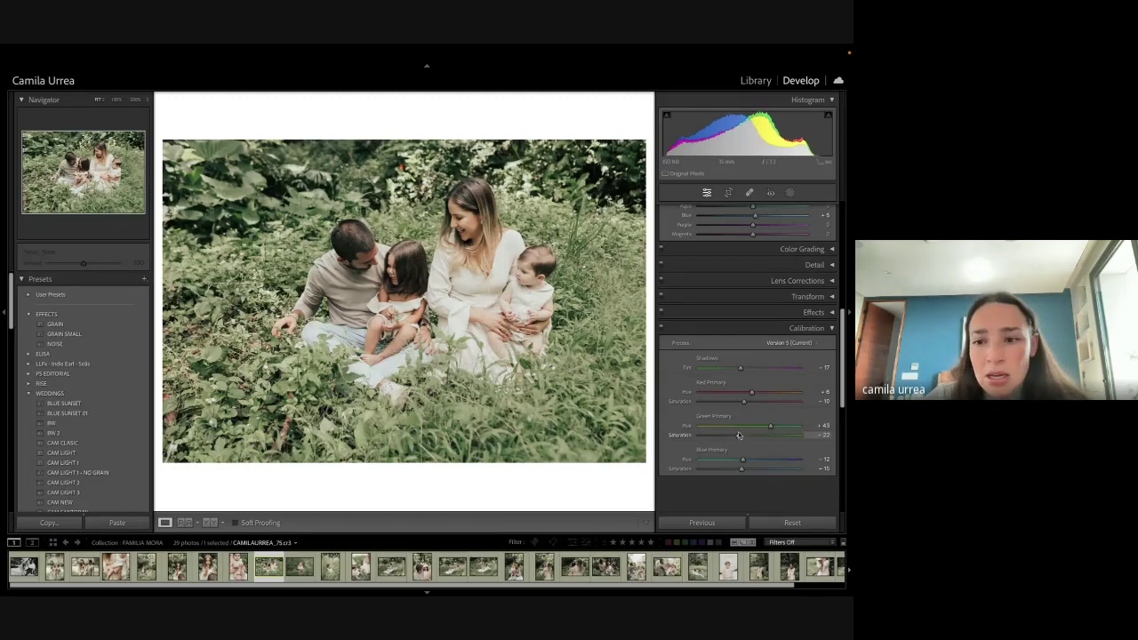
Step: Review the calibration values alongside the color grading wheels
scroll(753, 468, up, 1)
scroll(752, 469, down, 3)
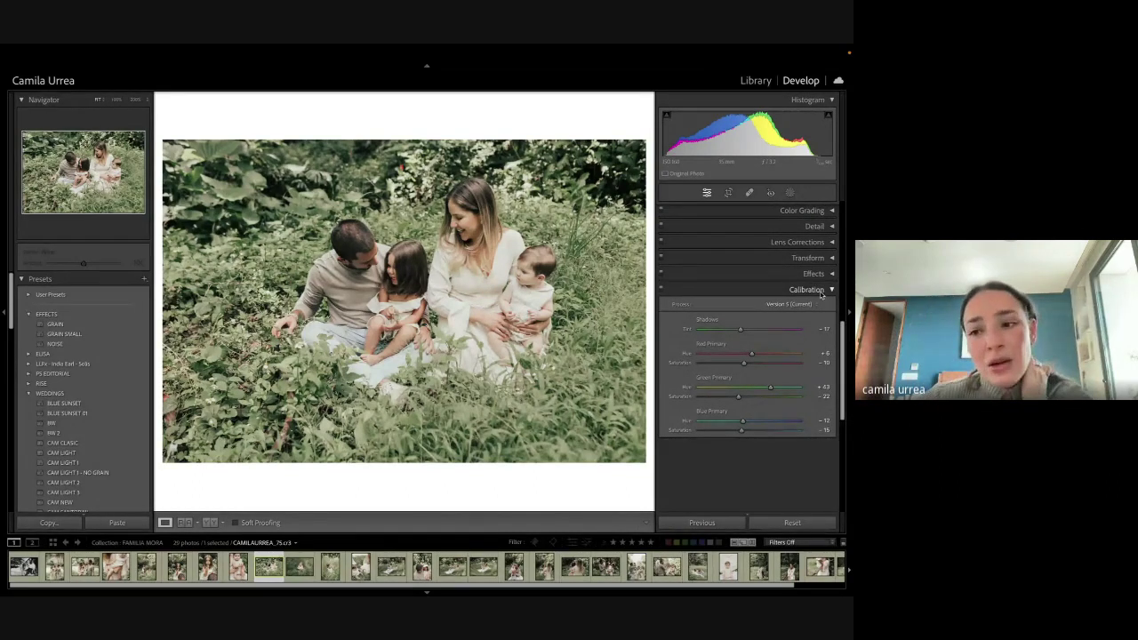
scroll(813, 286, up, 2)
scroll(811, 285, up, 1)
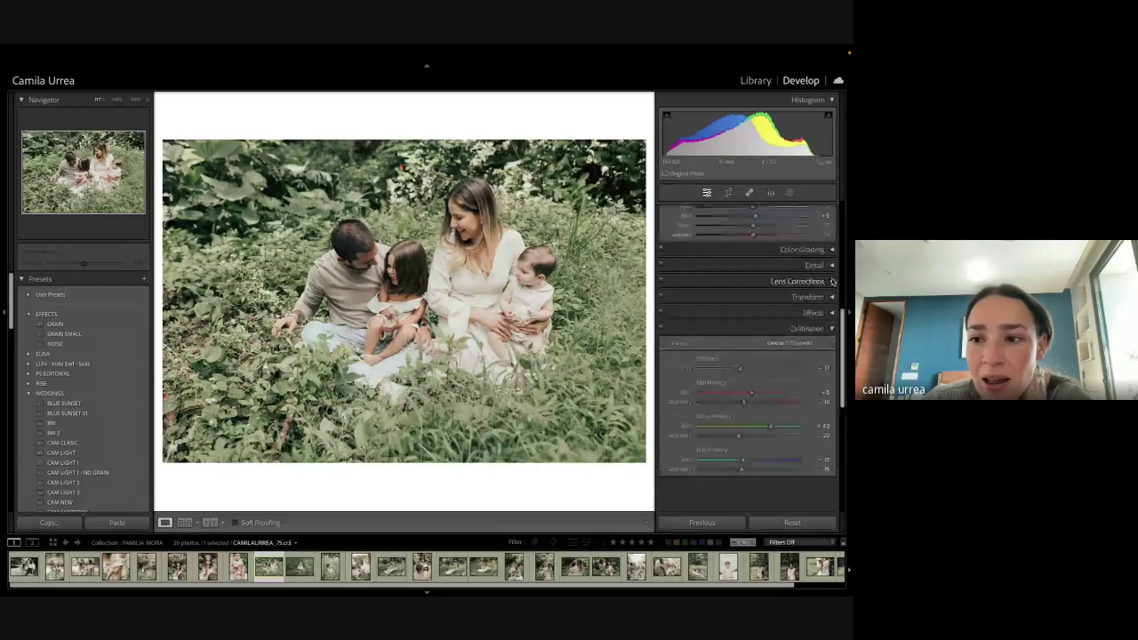
click(831, 252)
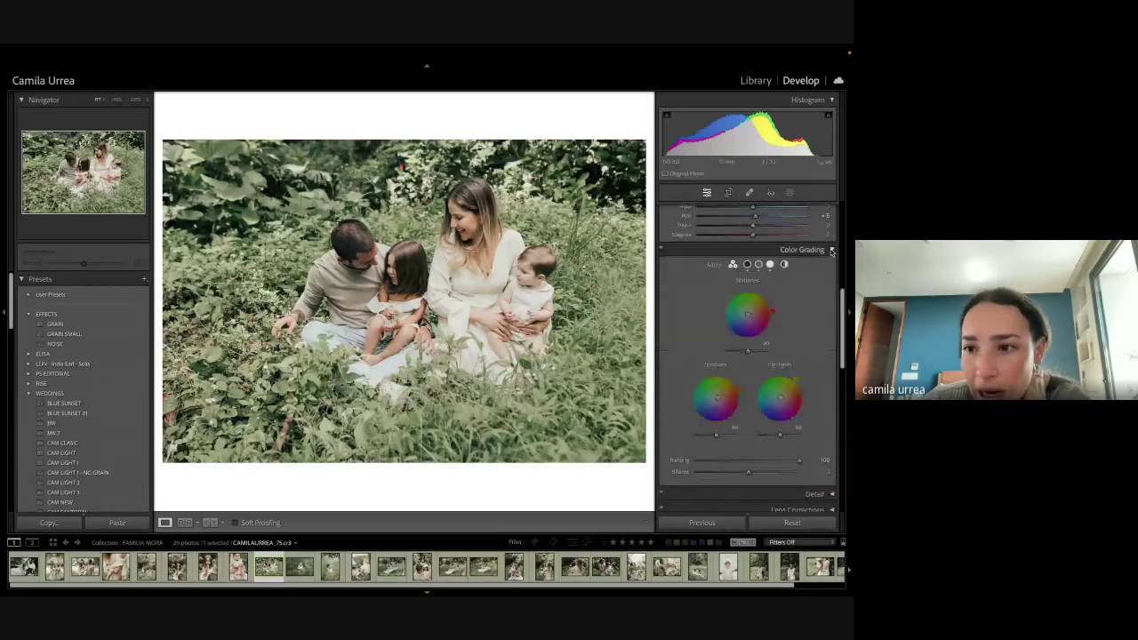
click(831, 252)
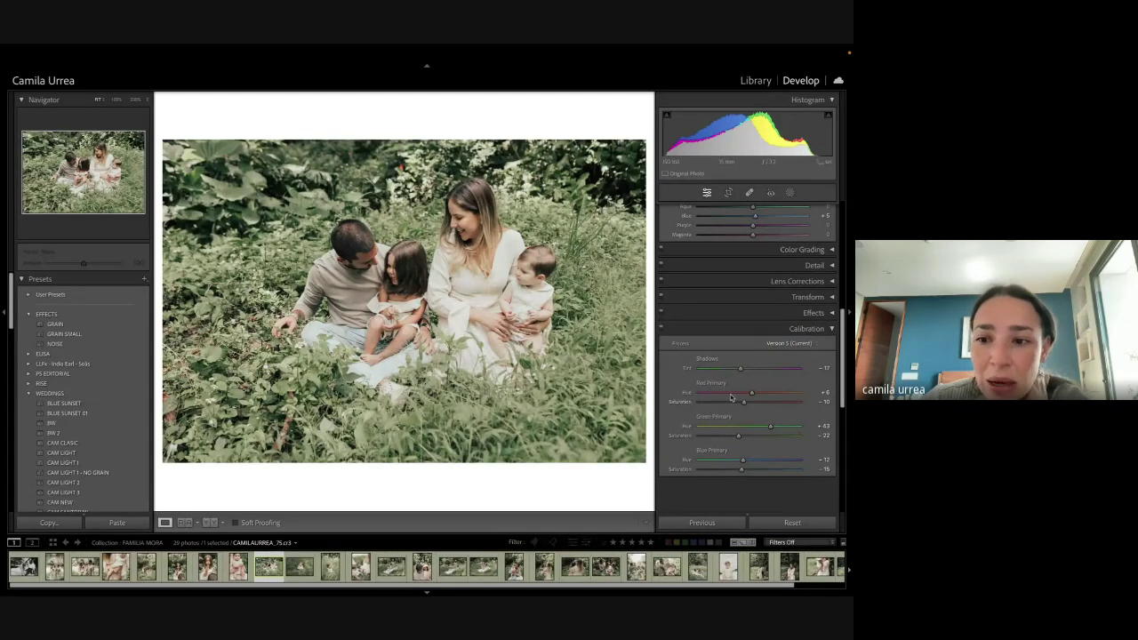
Step: Try shifting the midtones toward green and changing the shadows' color grading, then reset all of the photo's develop settings
click(813, 250)
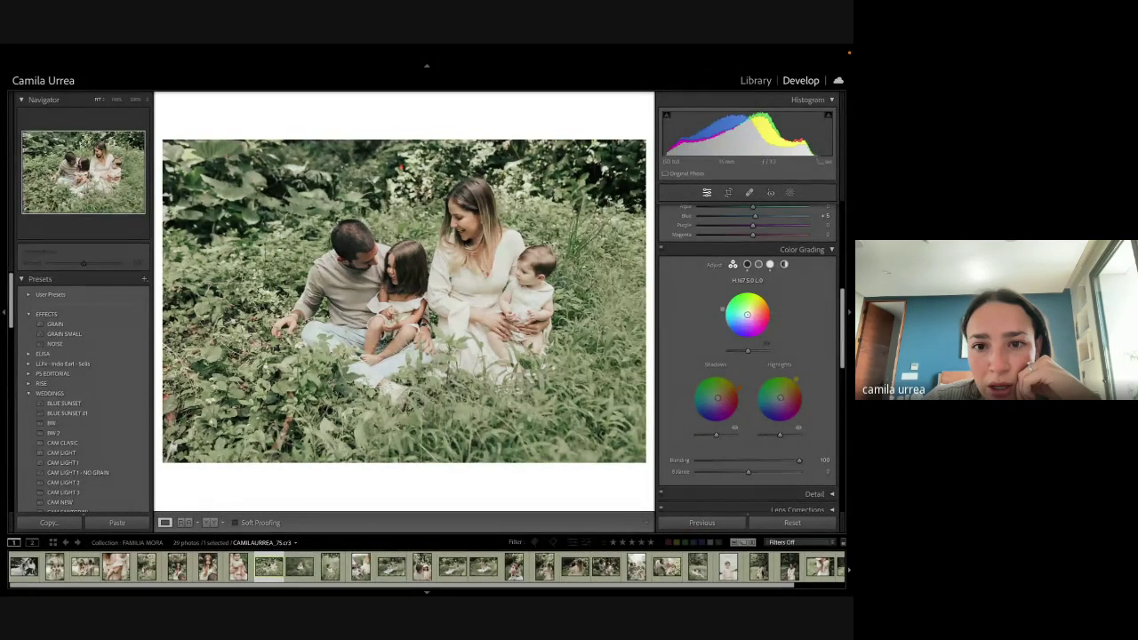
drag(748, 315, 745, 309)
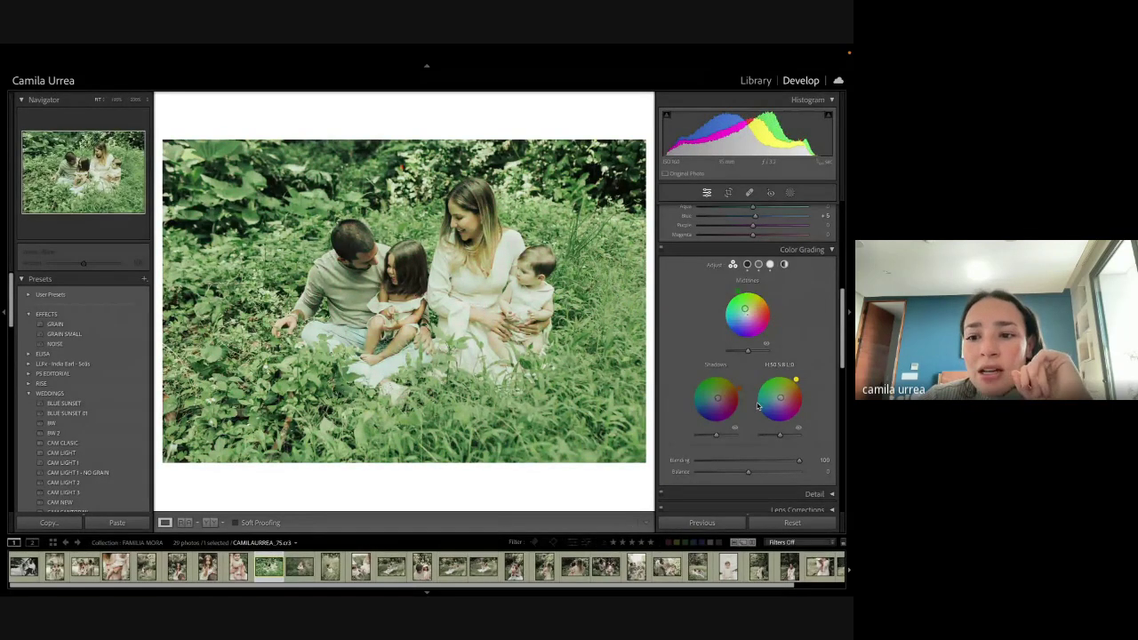
drag(738, 387, 692, 409)
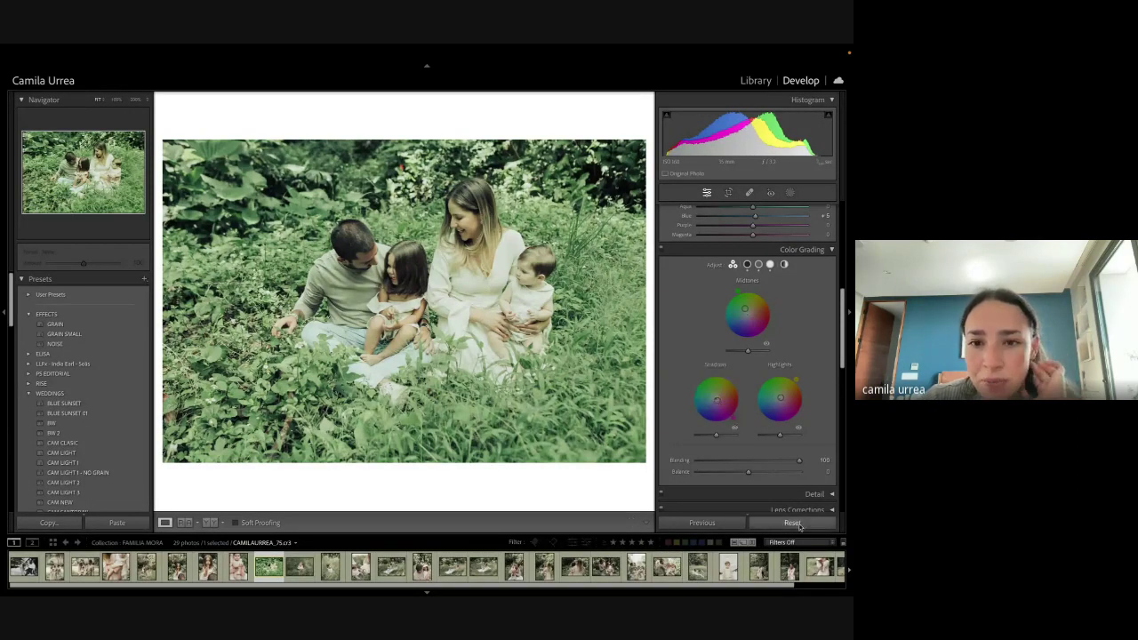
click(792, 522)
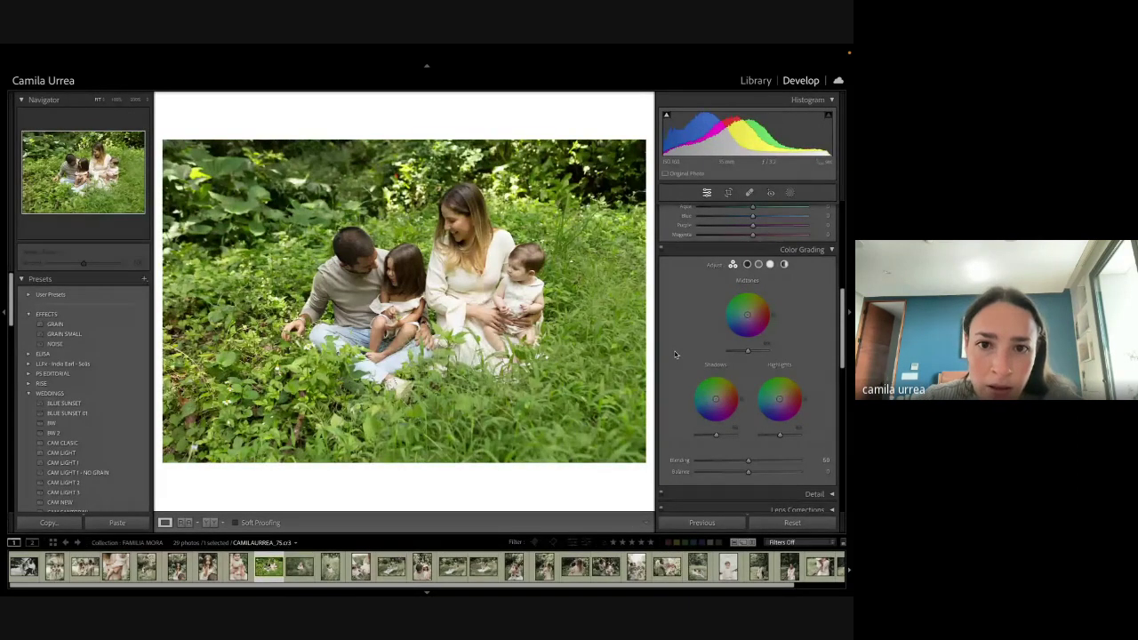
Step: On the photo of the baby facing forward, examine the calibration, HSL and per-channel tone curve settings, then collapse those sections
key(Right)
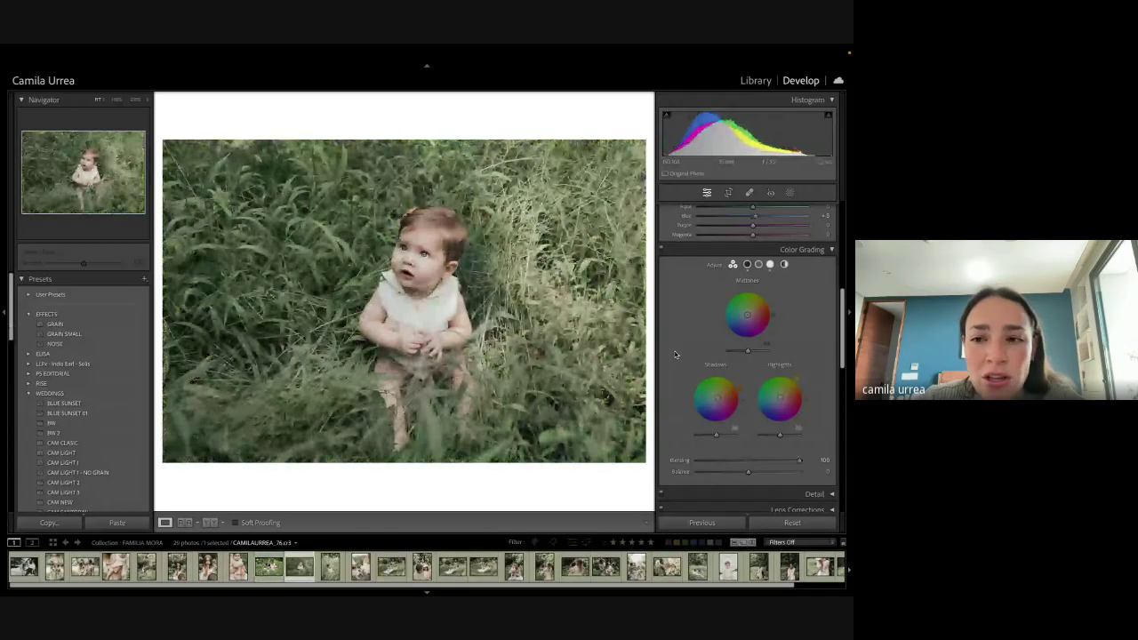
click(832, 250)
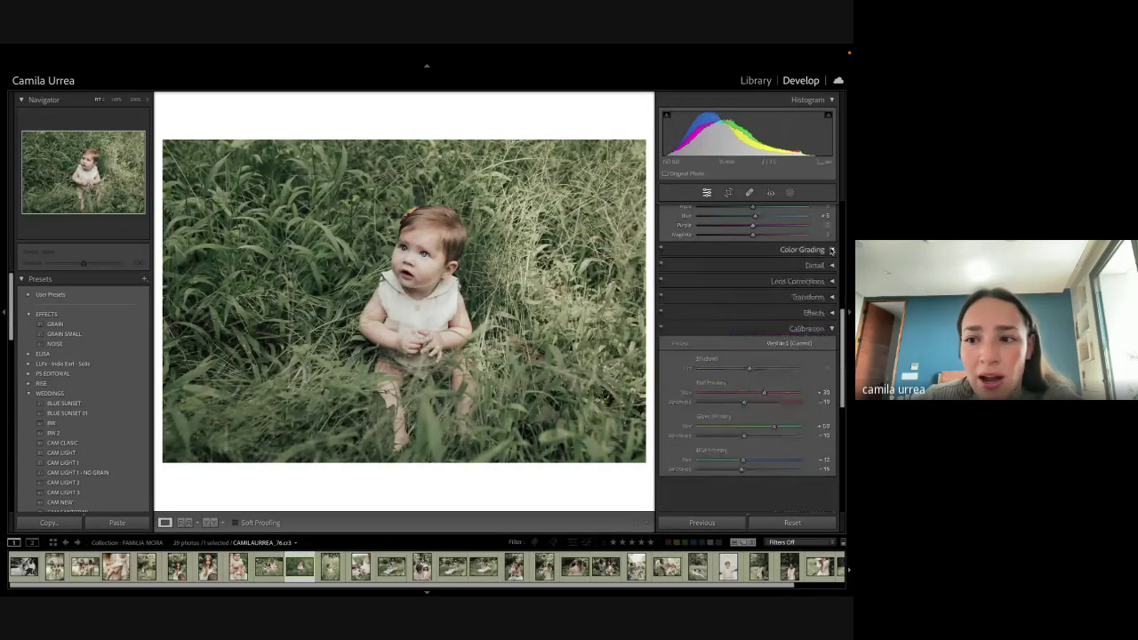
click(834, 329)
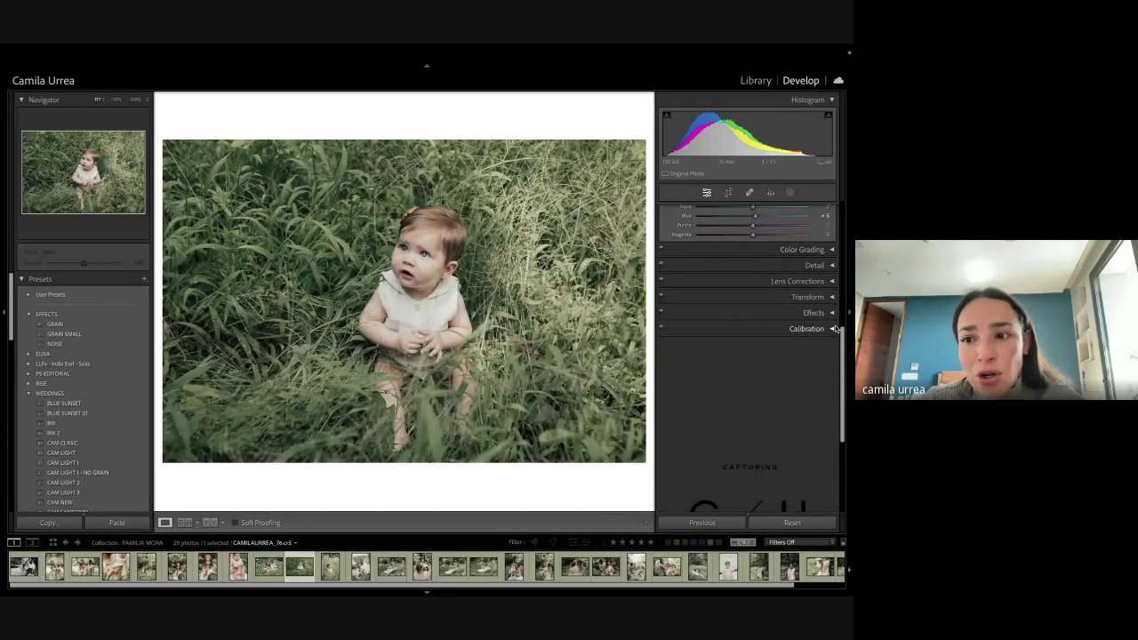
scroll(834, 334, up, 5)
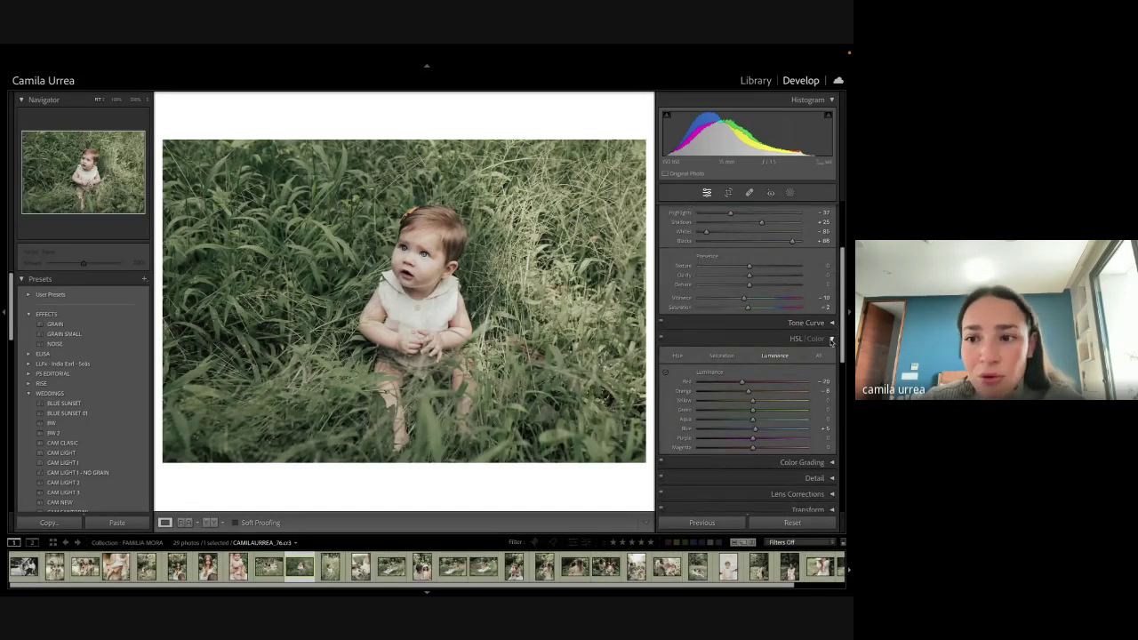
click(832, 340)
click(831, 323)
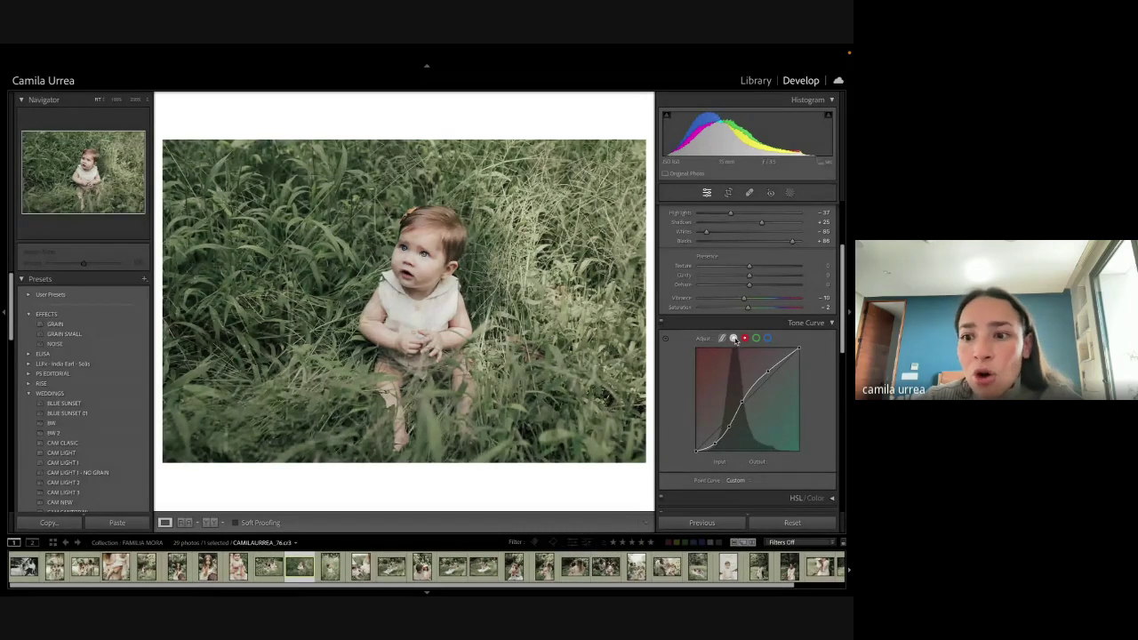
click(768, 339)
click(756, 339)
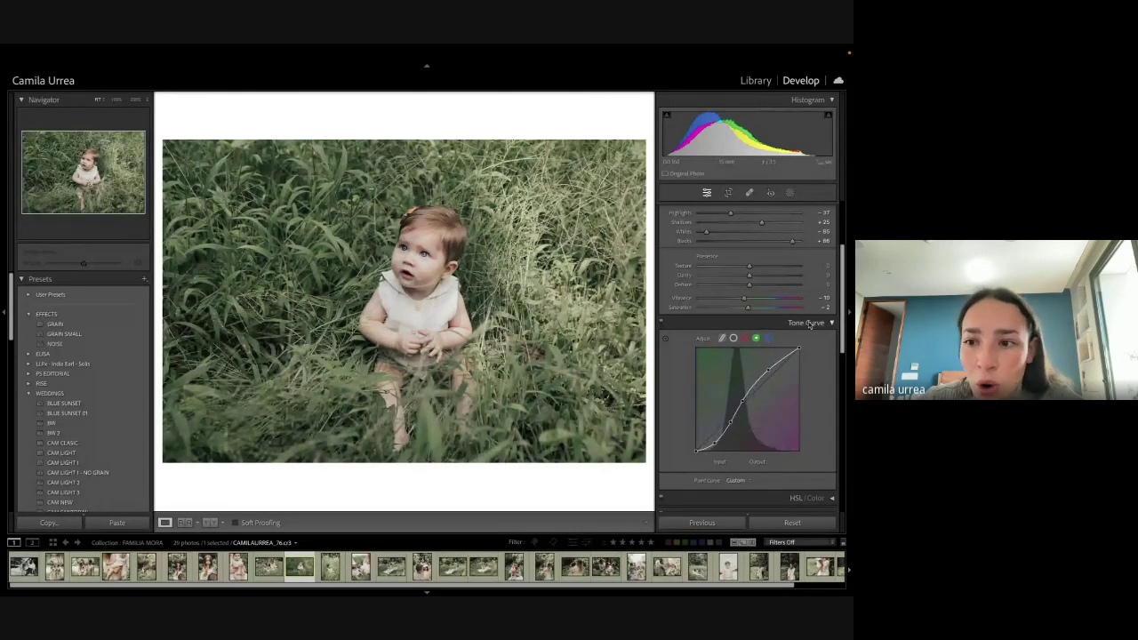
click(830, 324)
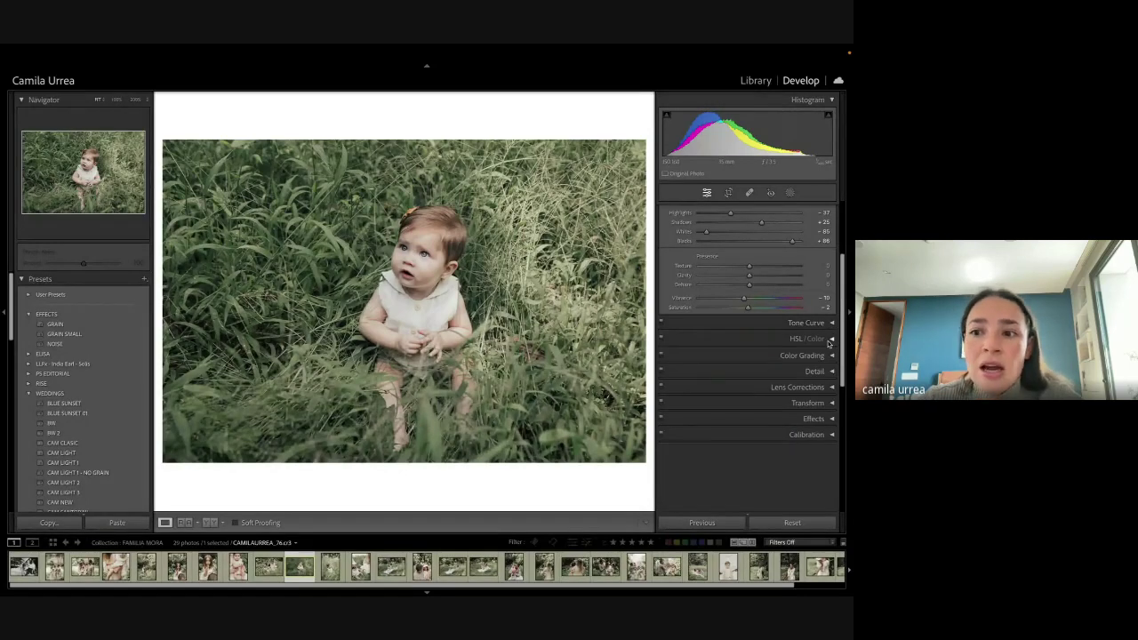
click(832, 340)
click(833, 340)
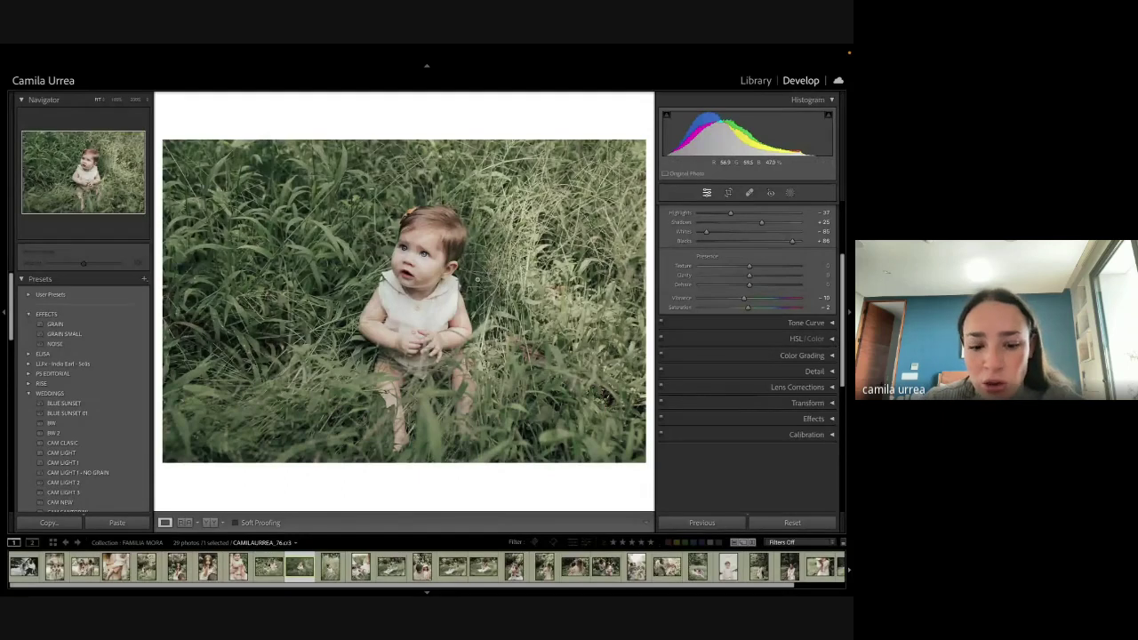
Step: Warm the temperature of the forward-facing baby photo and set its exposure to -0.01
scroll(776, 296, up, 4)
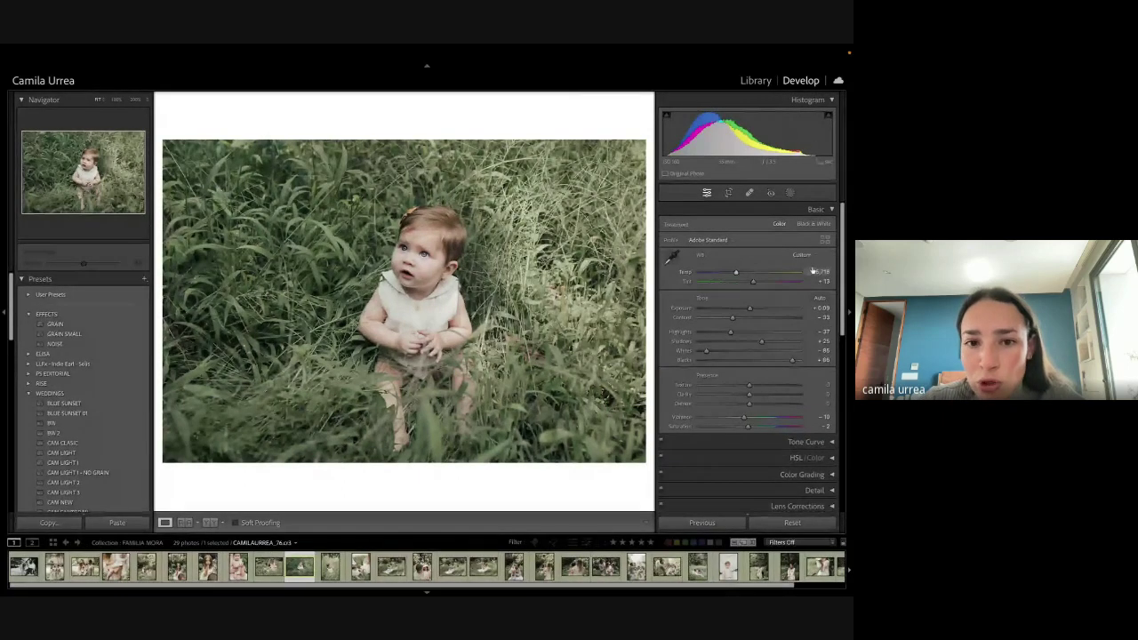
drag(814, 271, 824, 271)
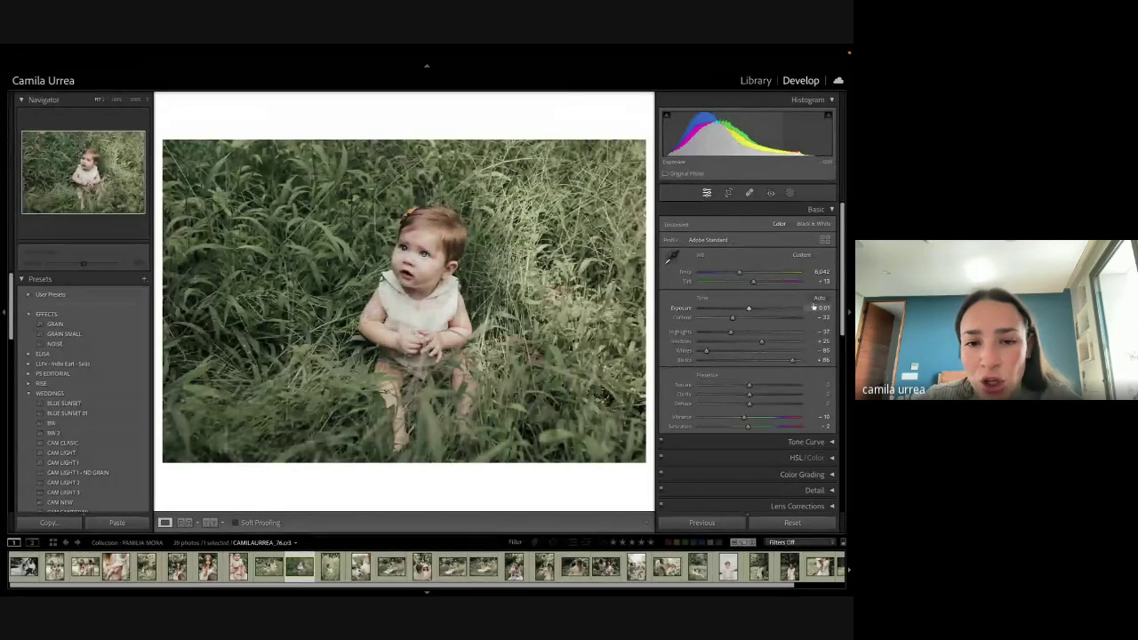
drag(814, 272, 820, 271)
Step: On the next photo, the baby in profile, set the exposure to -0.31 and warm the temperature to match
key(Right)
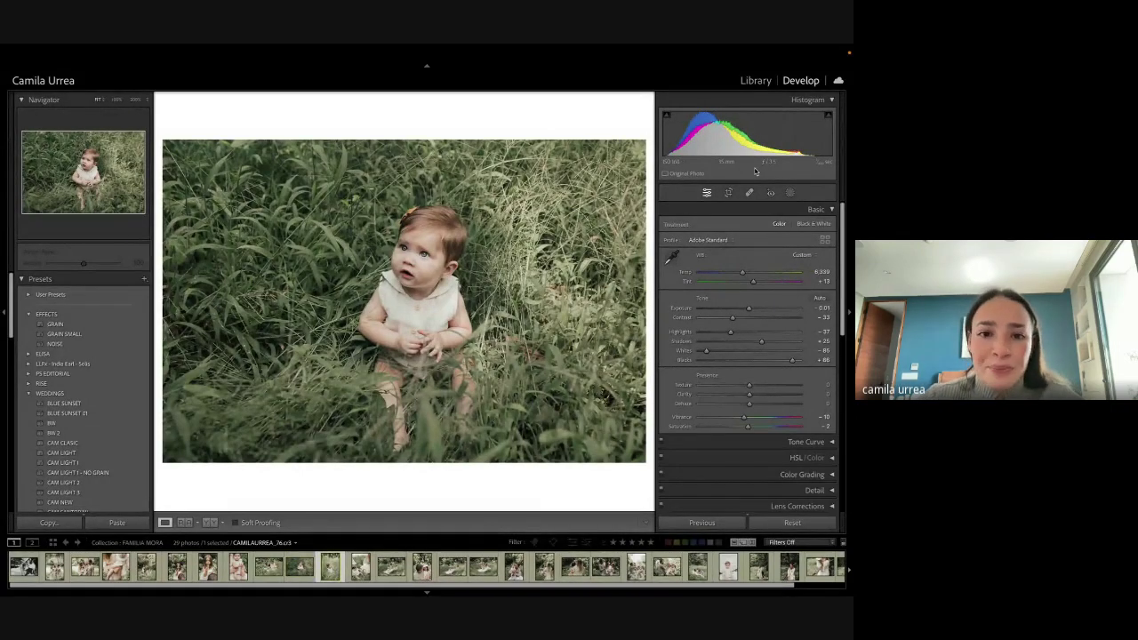
key(Right)
drag(822, 308, 822, 273)
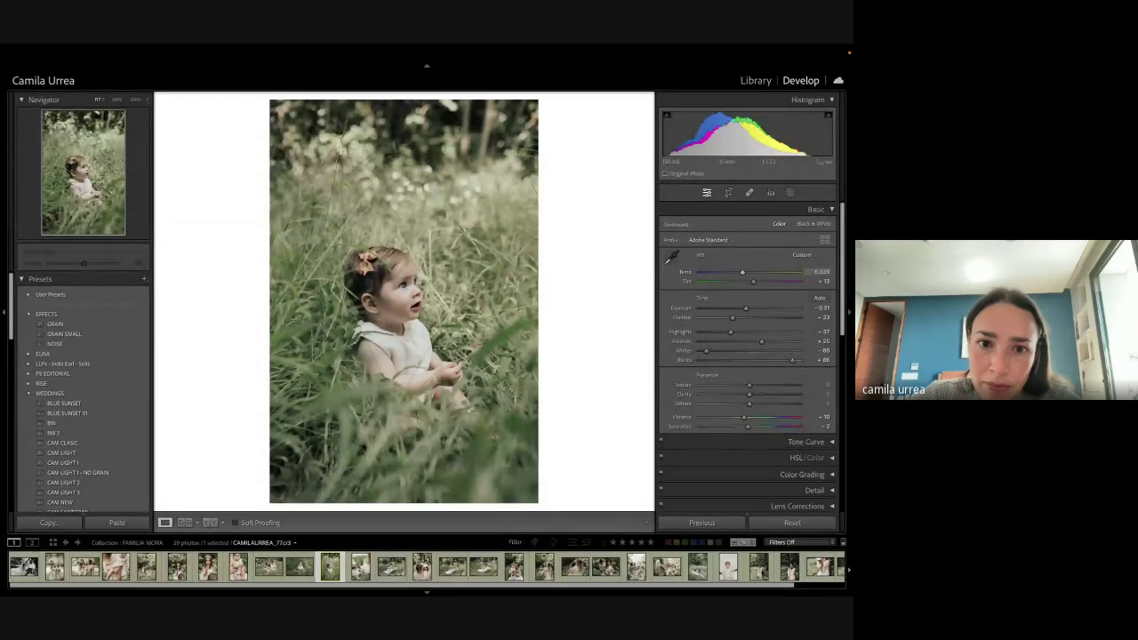
Step: Set the exposure of the mother-and-baby hands photo to -0.31 and crop it to a tight 1 x 1 square around the hands
key(Right)
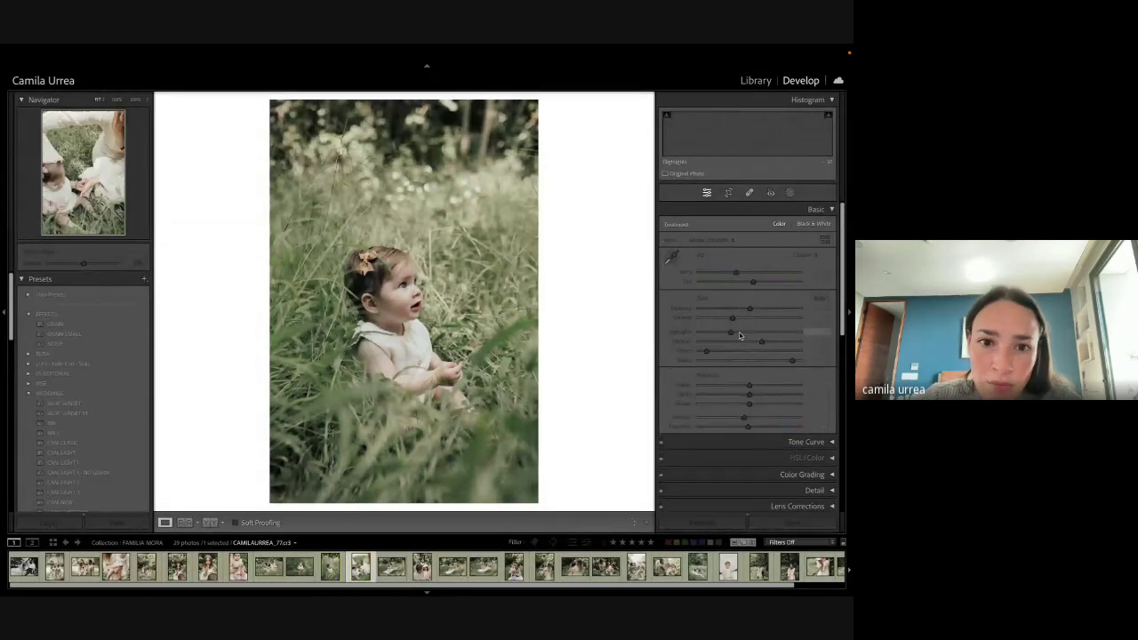
drag(754, 140, 740, 140)
key(r)
click(788, 225)
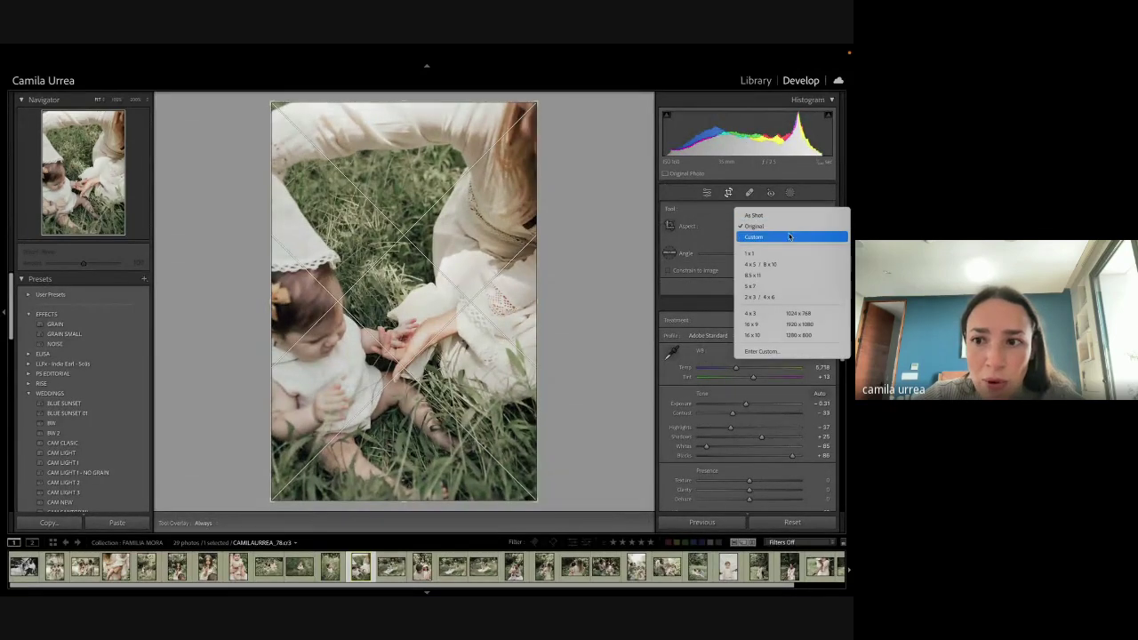
click(756, 253)
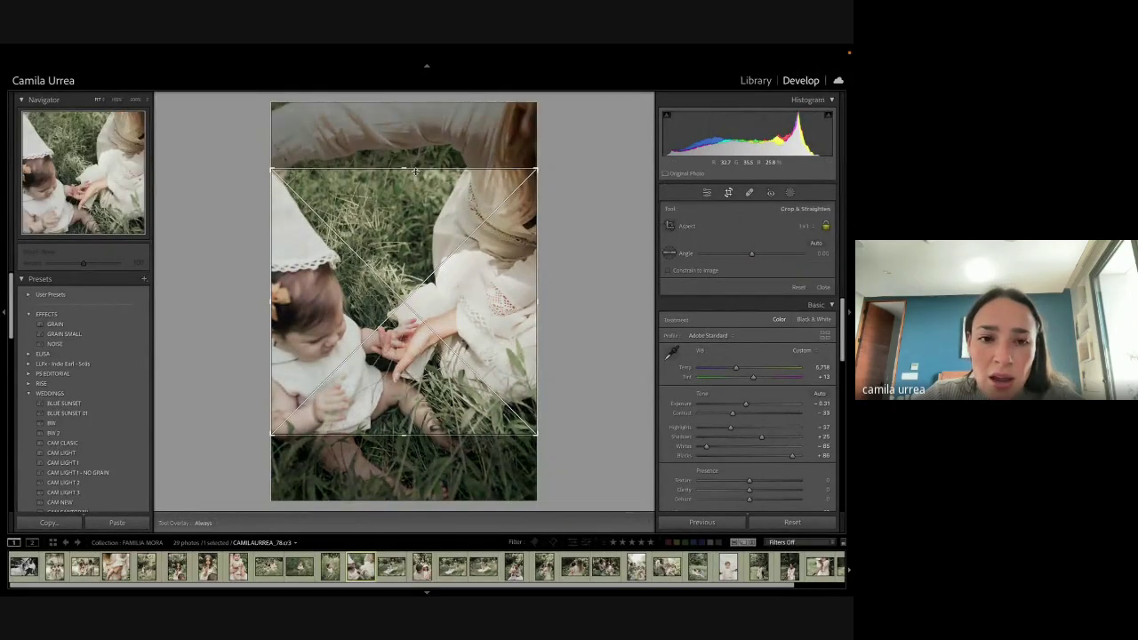
drag(415, 172, 417, 218)
key(Return)
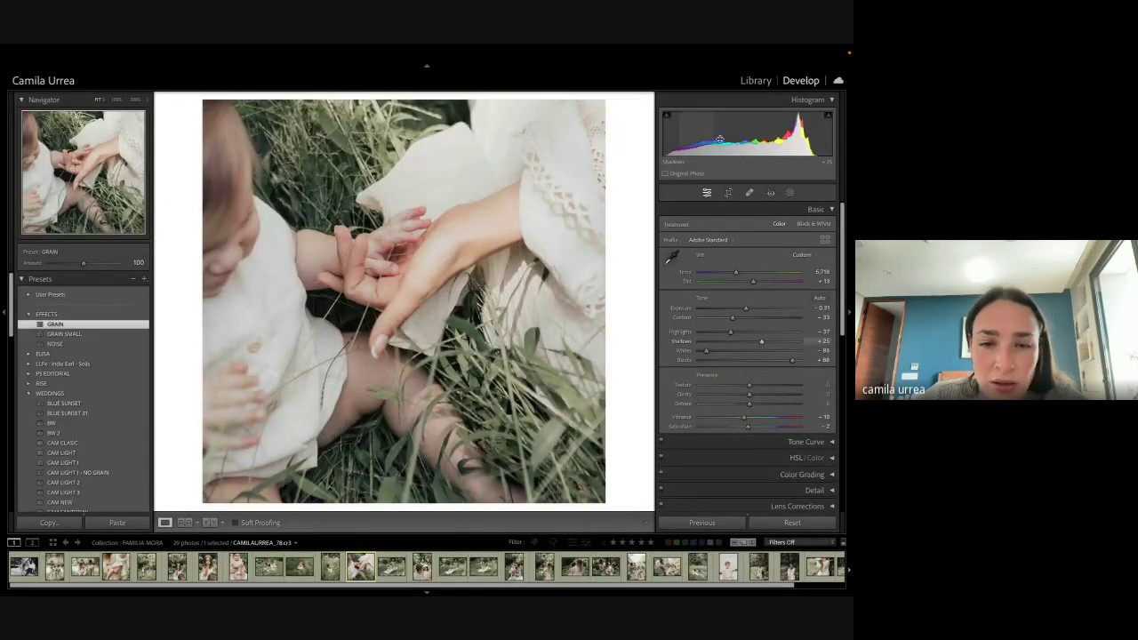
Step: On the following family picnic photo, set exposure to +0.69, shadows to +3 and highlights to -55
drag(719, 140, 767, 127)
key(Right)
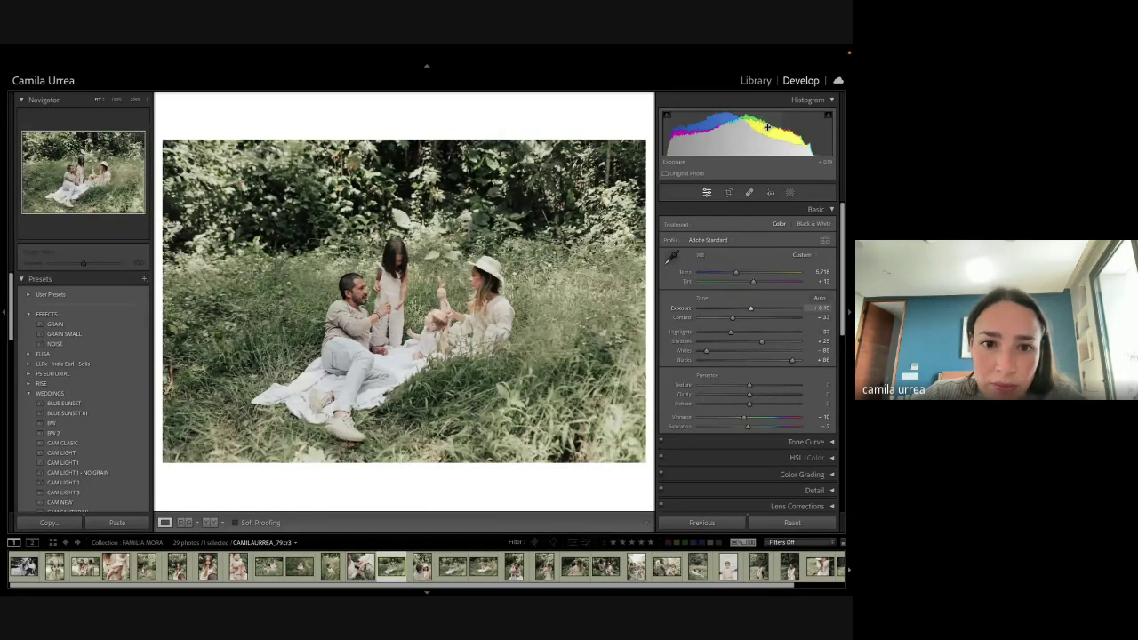
key(=)
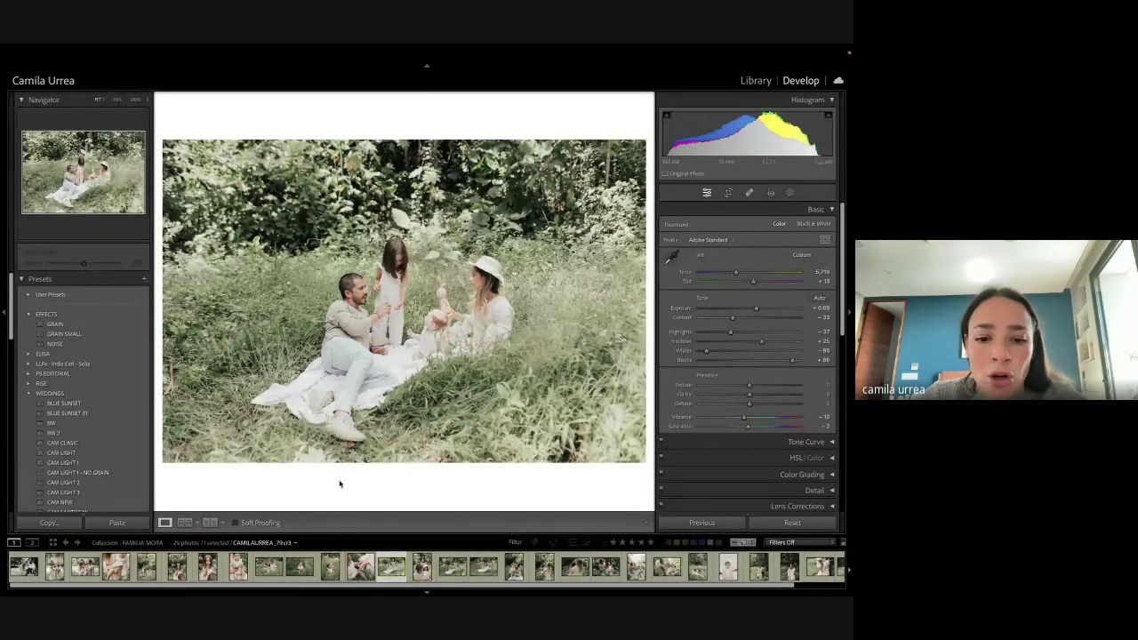
key(ctrl+shift+c)
click(541, 407)
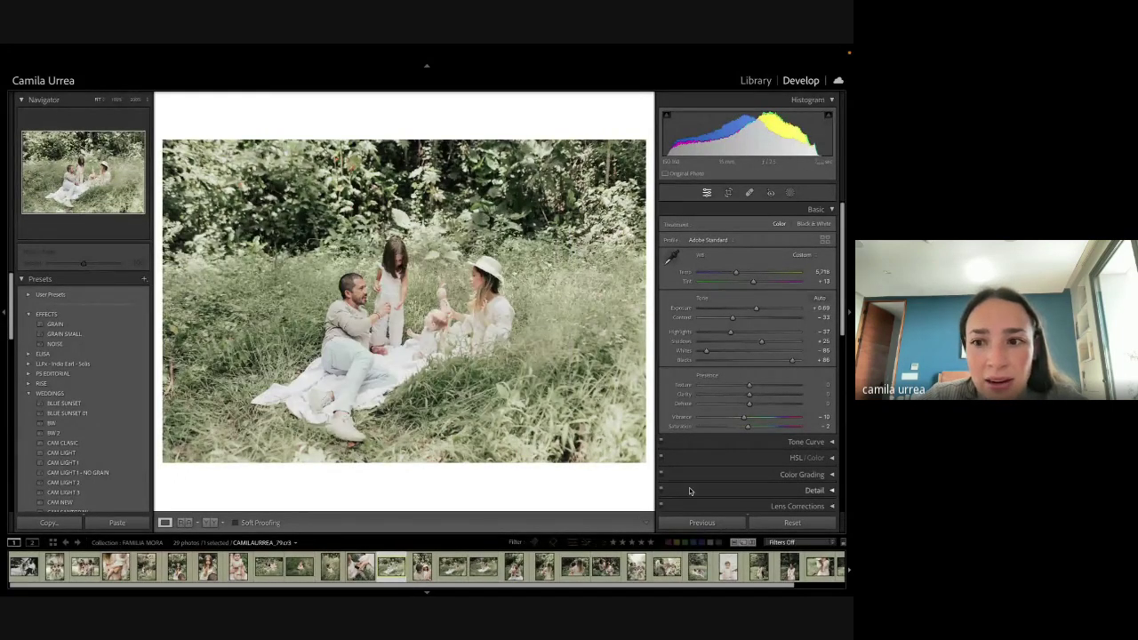
drag(743, 343, 750, 343)
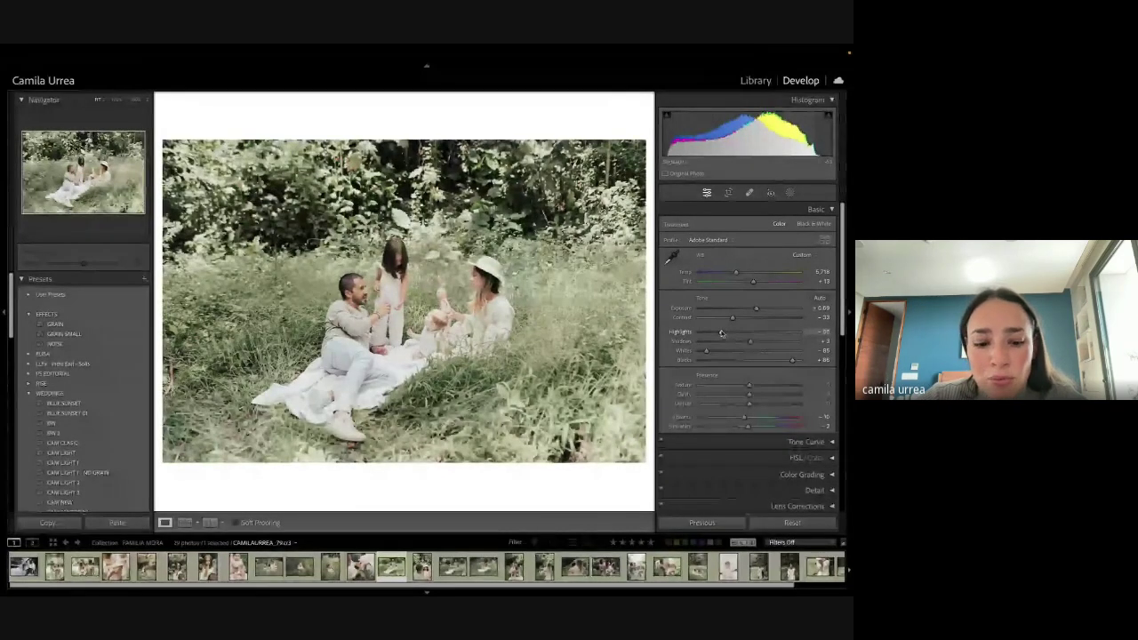
Step: Copy the picnic photo's develop settings and paste them onto the next photo of the father and daughter
key(ctrl+shift+c)
key(Return)
key(Right)
key(ctrl+shift+v)
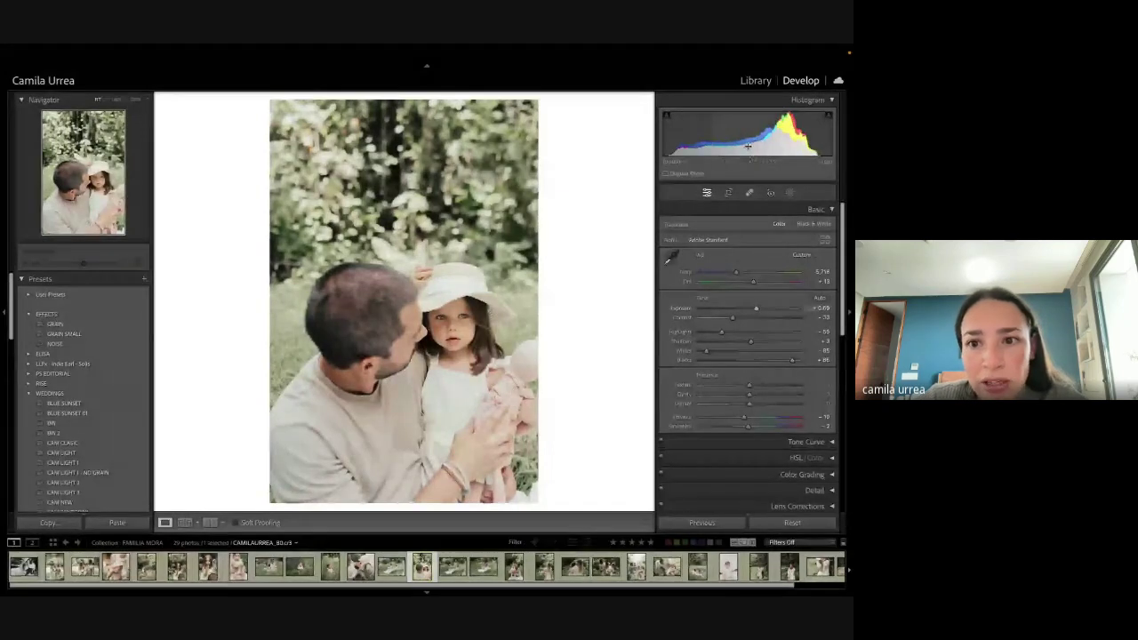
Step: Set the father-and-daughter photo's exposure to +0.49 and crop it tighter around the two subjects
drag(751, 146, 747, 146)
key(r)
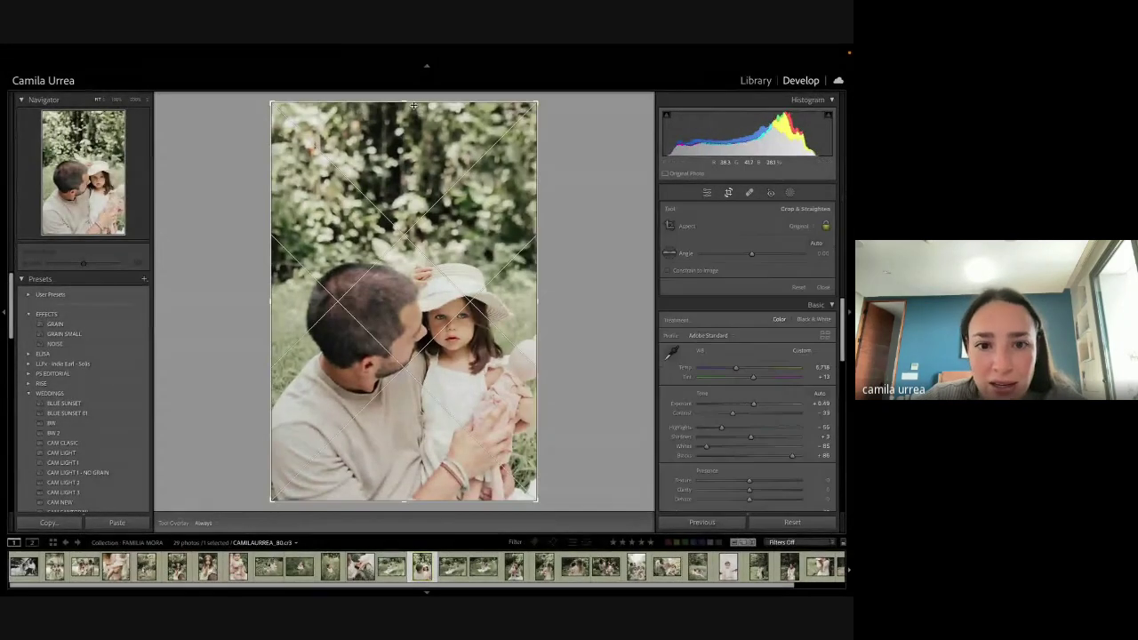
key(Return)
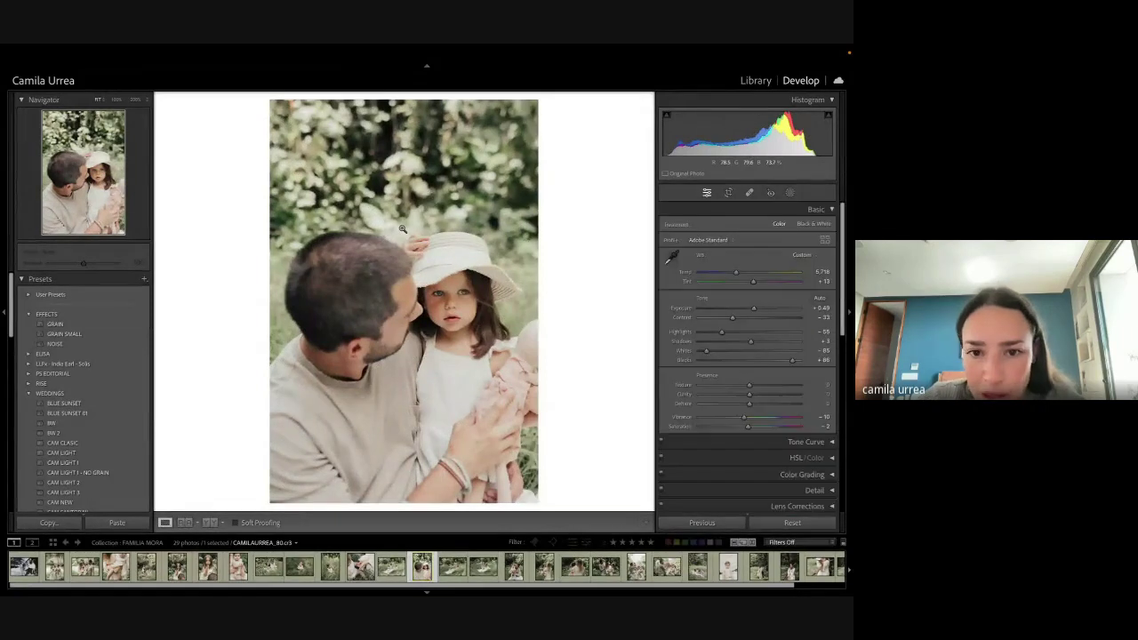
Step: Raise the exposure of the next picnic photo, with the girl lifted up, to +0.39 and straighten it with a slight clockwise rotation
key(Right)
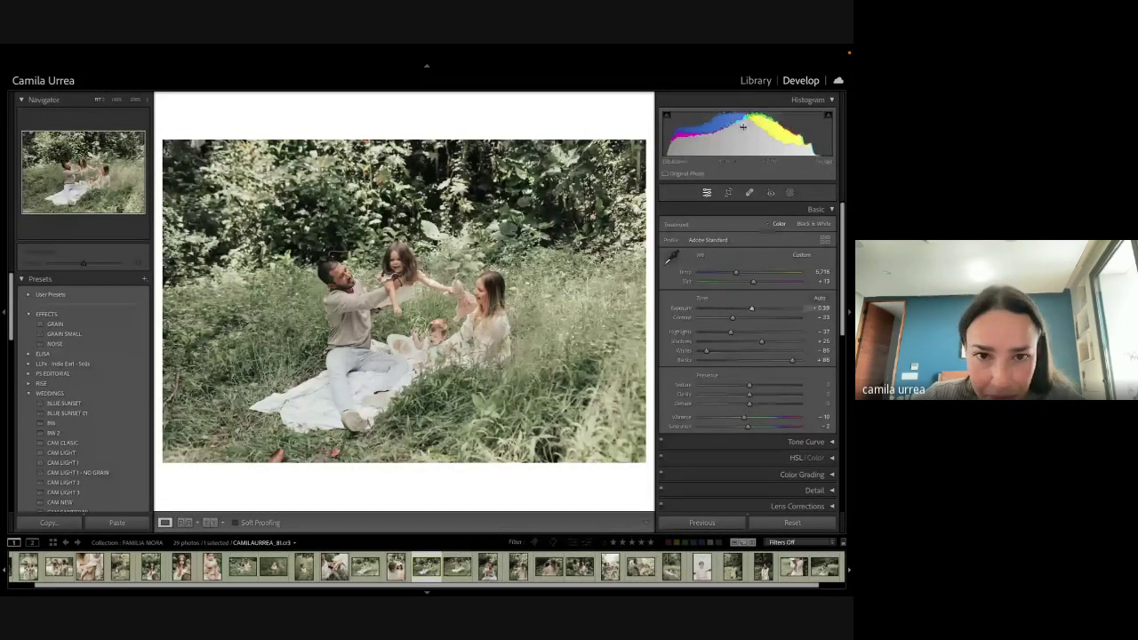
key(r)
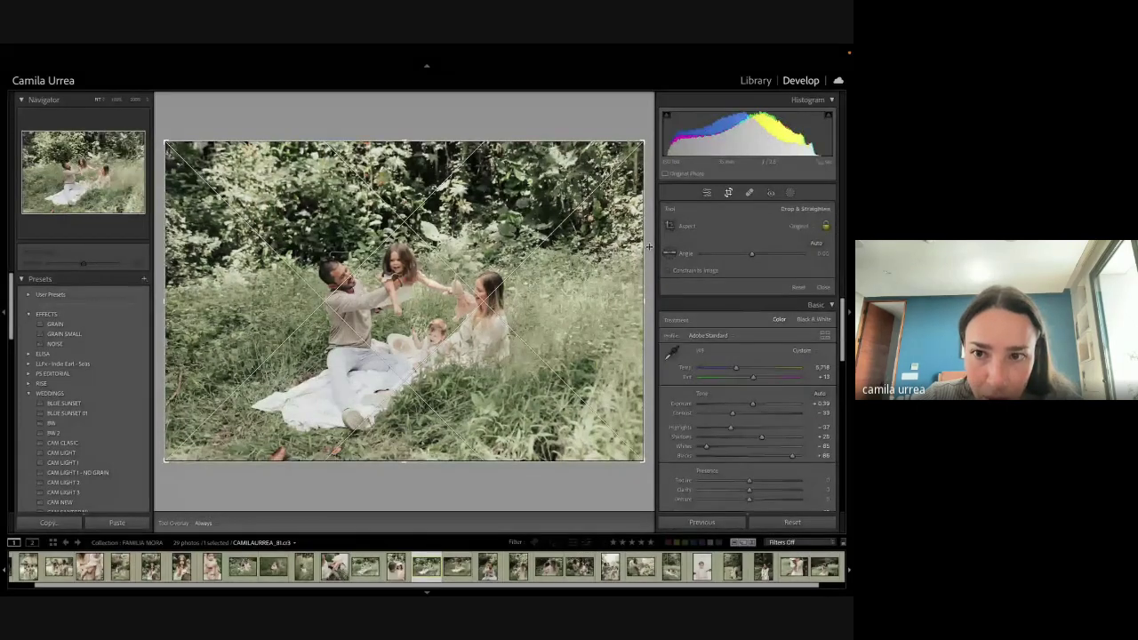
drag(649, 247, 650, 252)
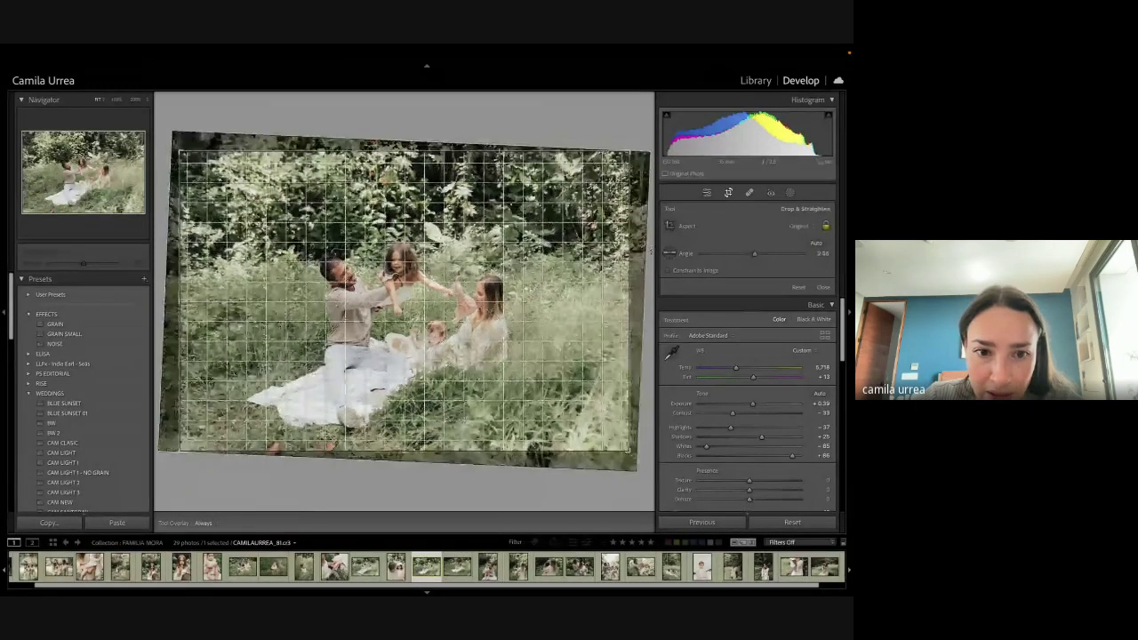
key(Return)
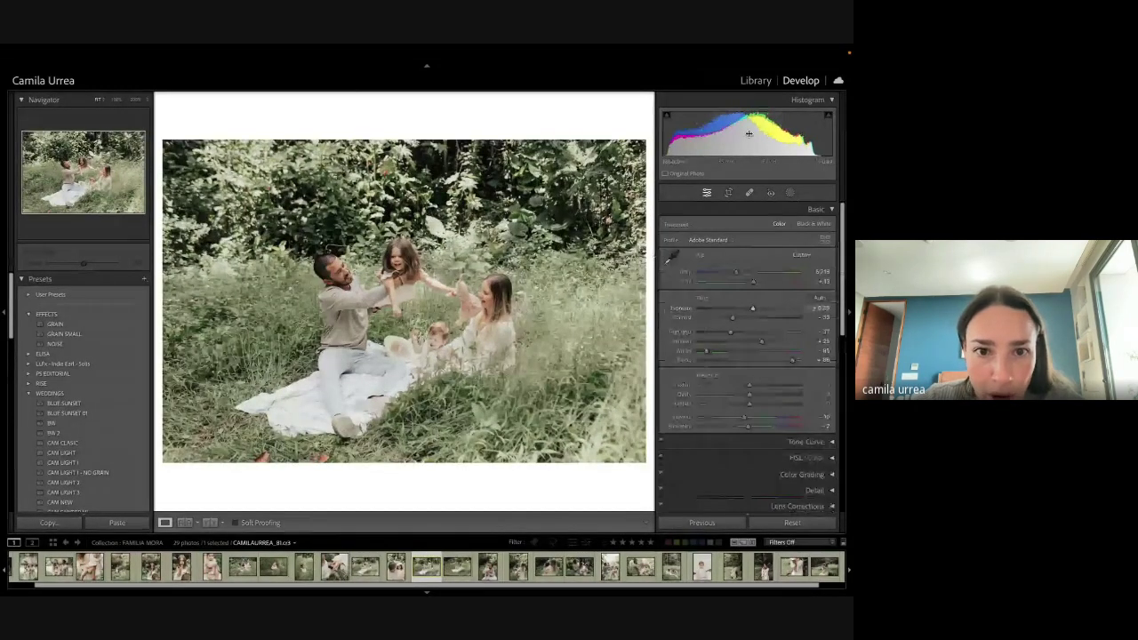
Step: Adjust the exposure of the next photo, with the family seated close together on the blanket
key(Right)
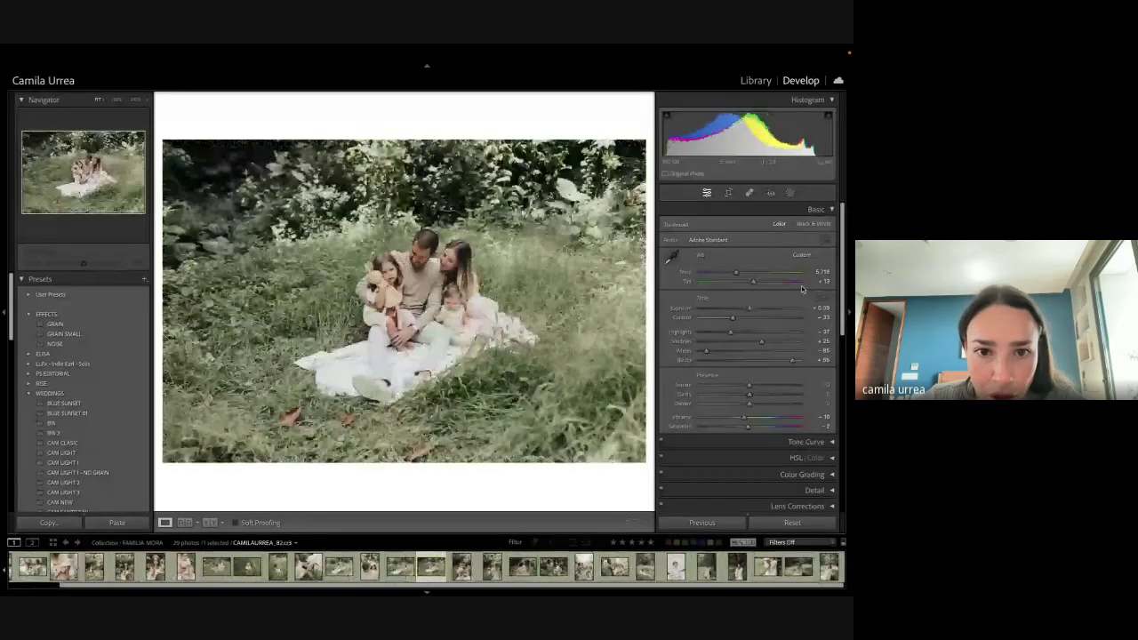
drag(735, 138, 736, 139)
Step: Set the father-and-baby portrait's exposure to +0.49, then straighten and crop it, repositioning the pair in the frame
key(Right)
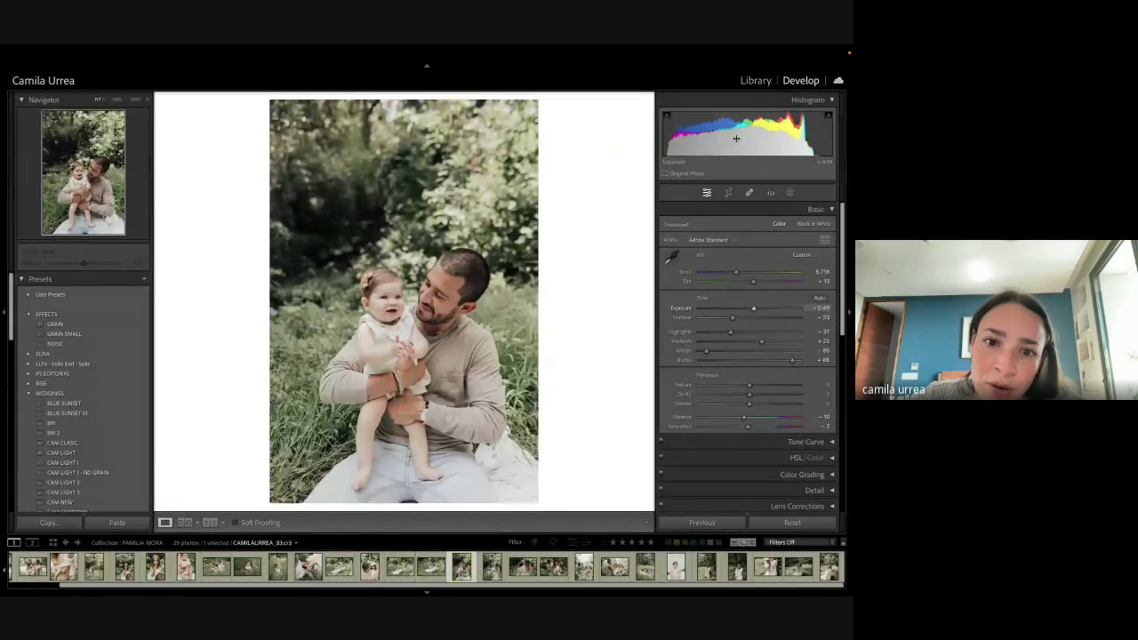
key(r)
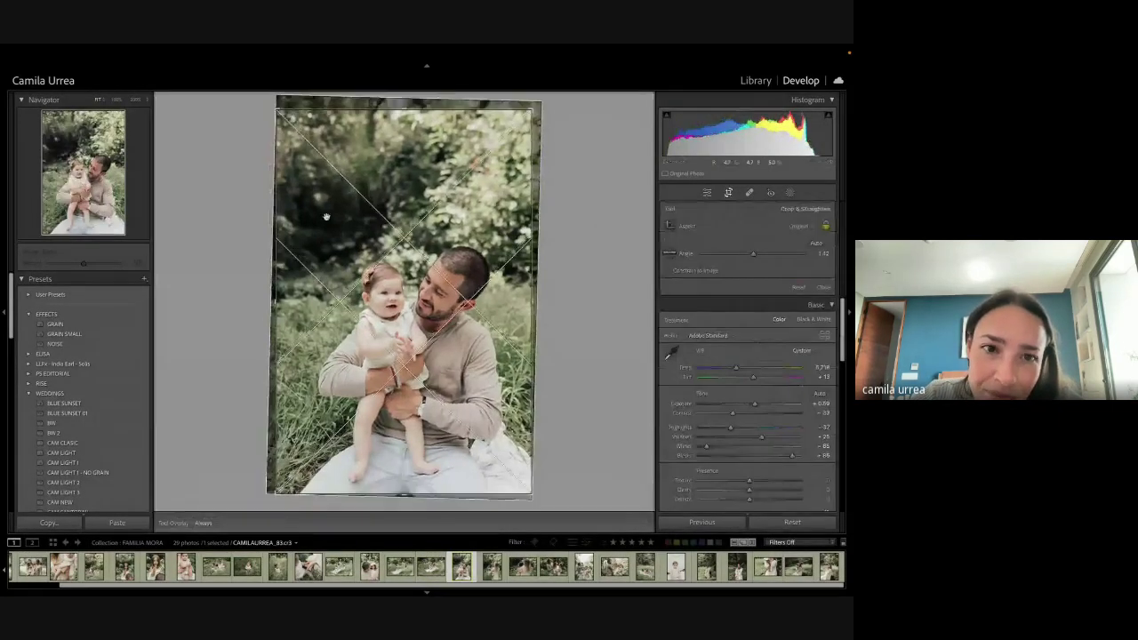
key(r)
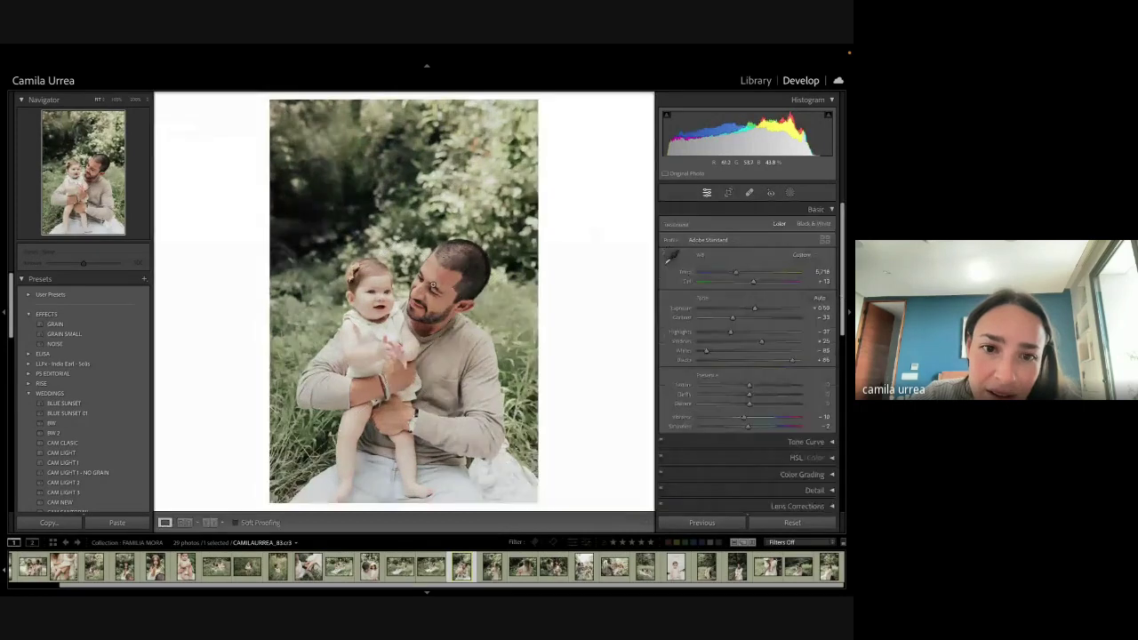
key(r)
drag(433, 285, 433, 278)
key(r)
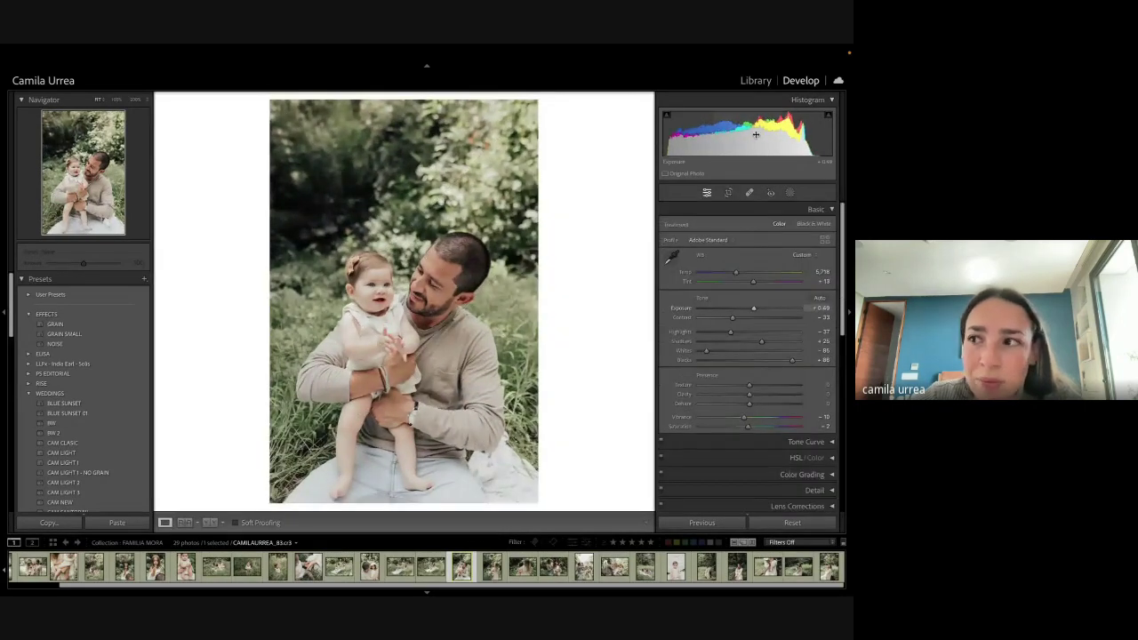
Step: Raise the exposure of the photo of the mother seen from behind holding her daughter to +0.59
key(Right)
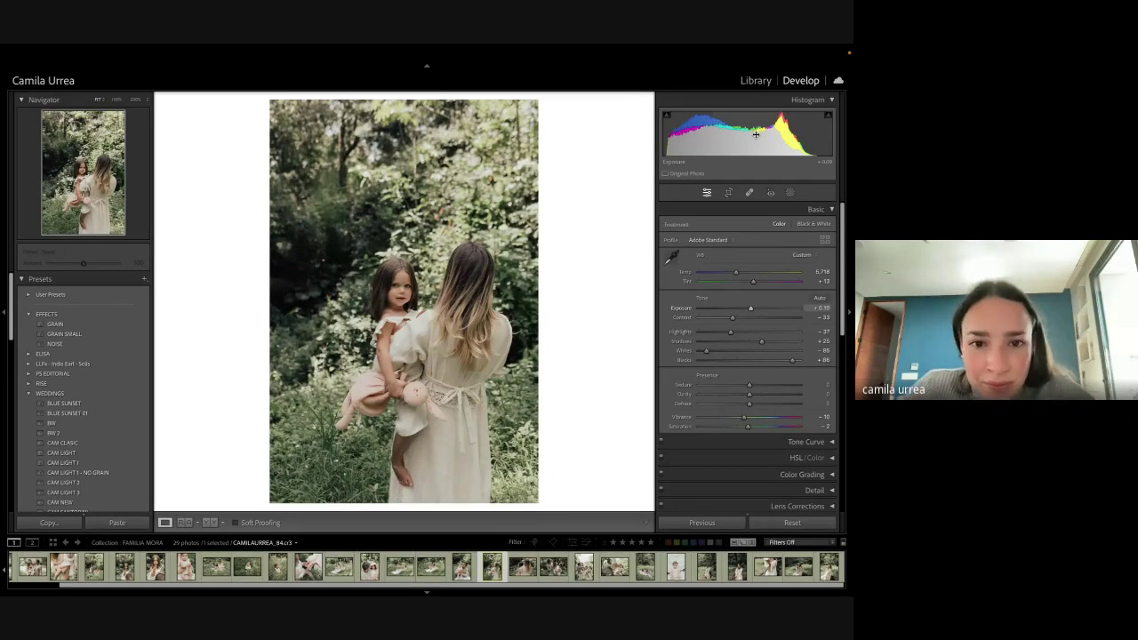
key(plus)
key(plus)
key(plus)
key(plus)
key(plus)
key(plus)
drag(756, 133, 756, 133)
Step: Crop the photo of the mother seen from behind tighter around her and the daughter, then fine-tune its highlights and shadows
key(r)
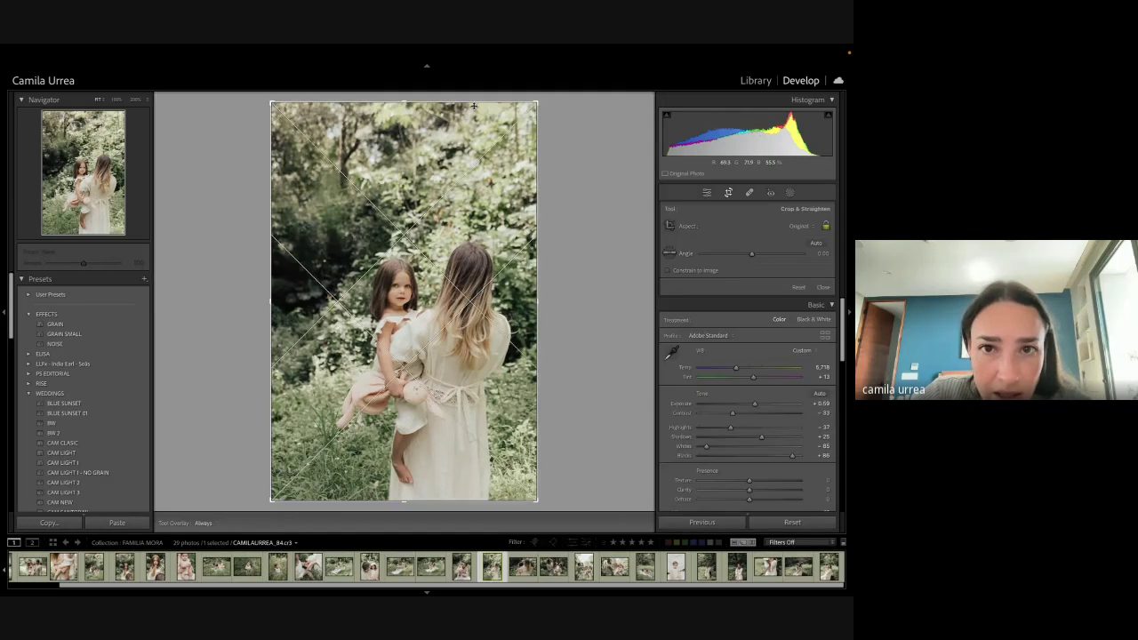
drag(474, 106, 474, 141)
drag(461, 216, 435, 216)
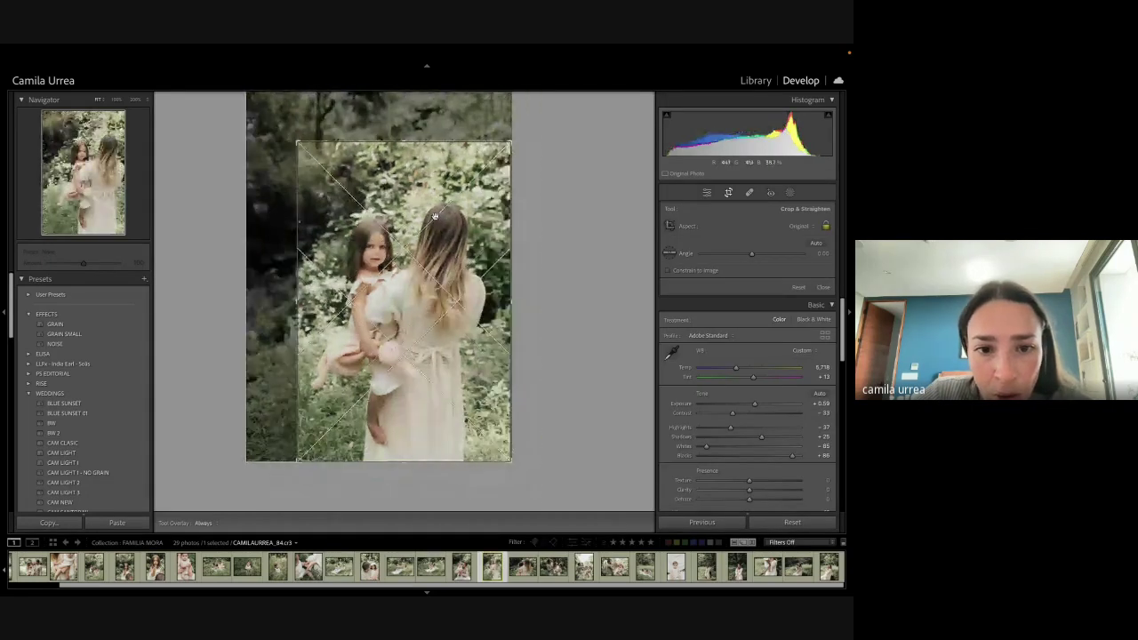
key(r)
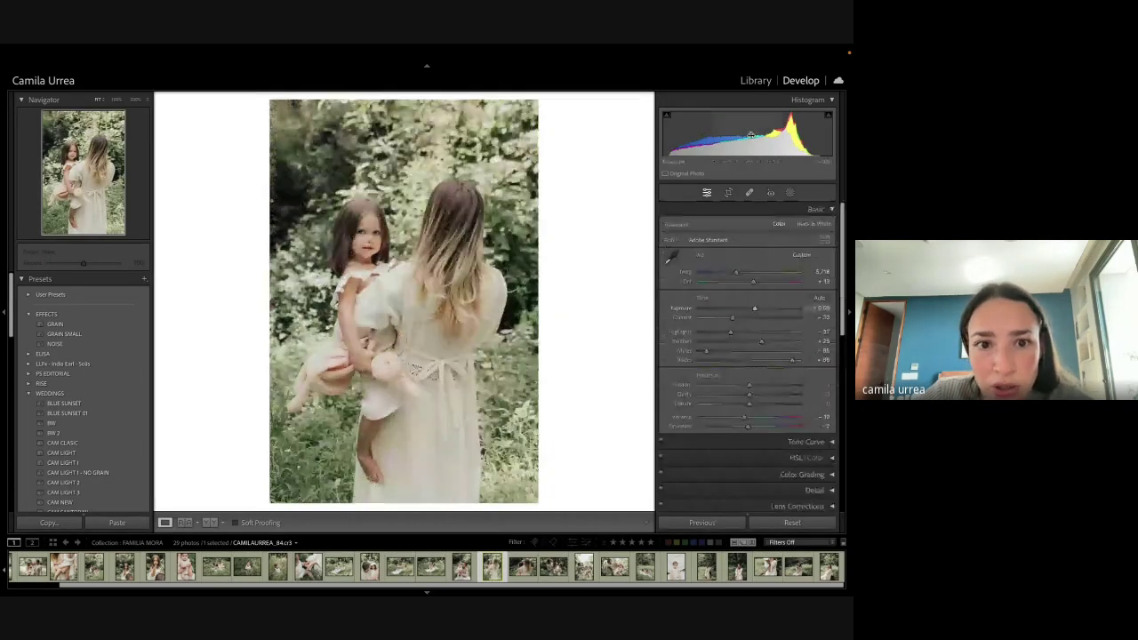
drag(752, 135, 754, 136)
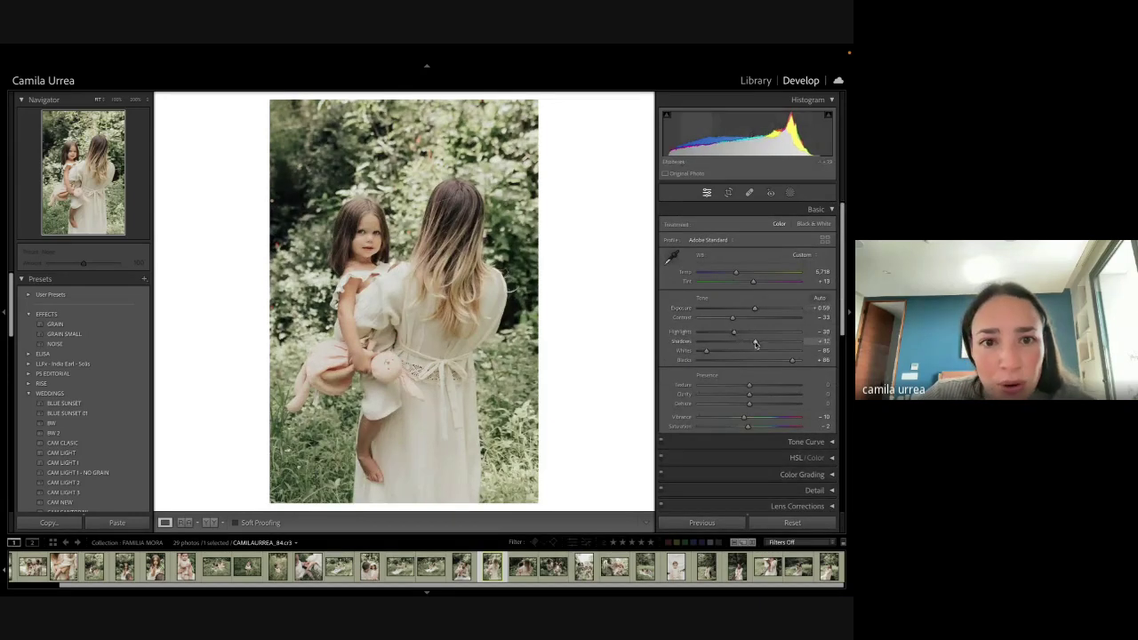
drag(761, 342, 760, 344)
Step: Convert the next photo, with the girl kissing her mother, using the BW preset and raise its exposure to +0.43
key(Right)
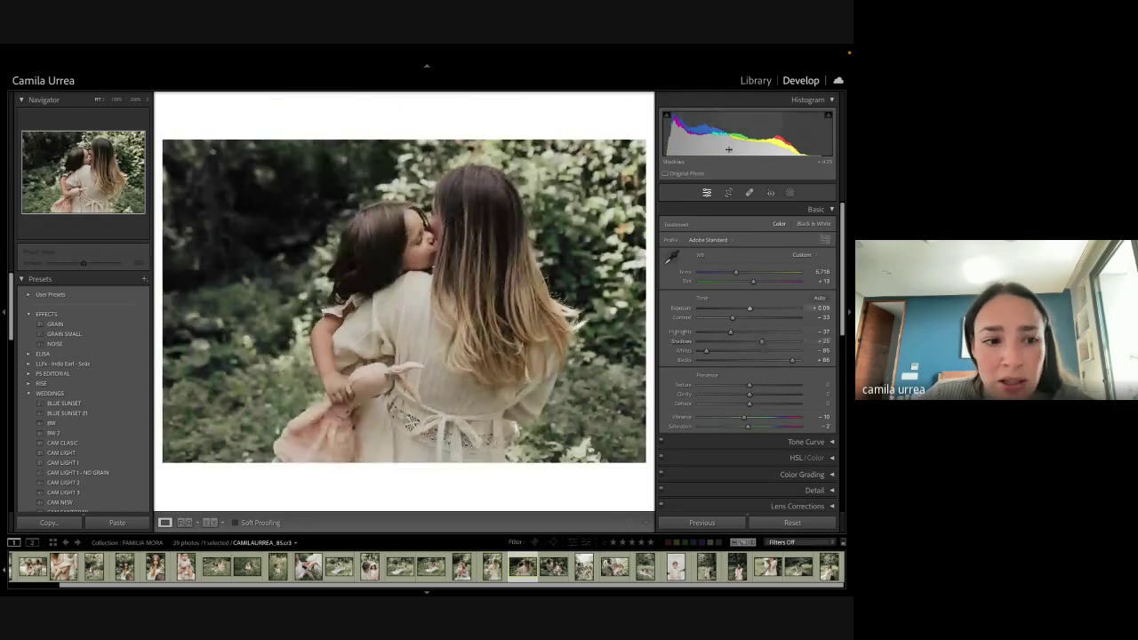
click(83, 423)
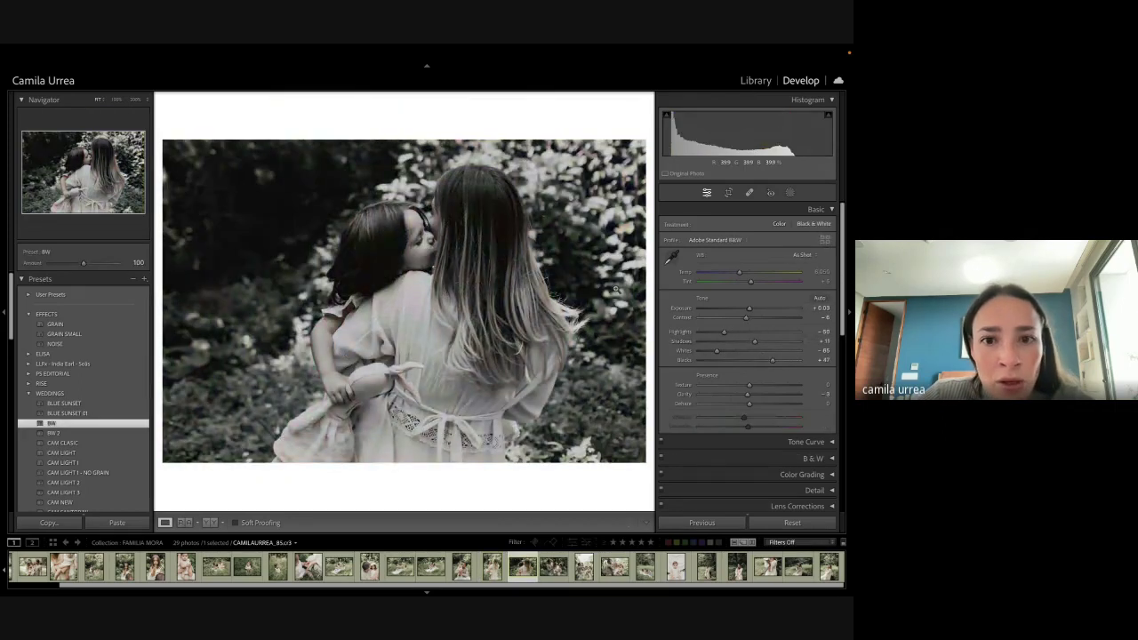
drag(757, 144, 769, 147)
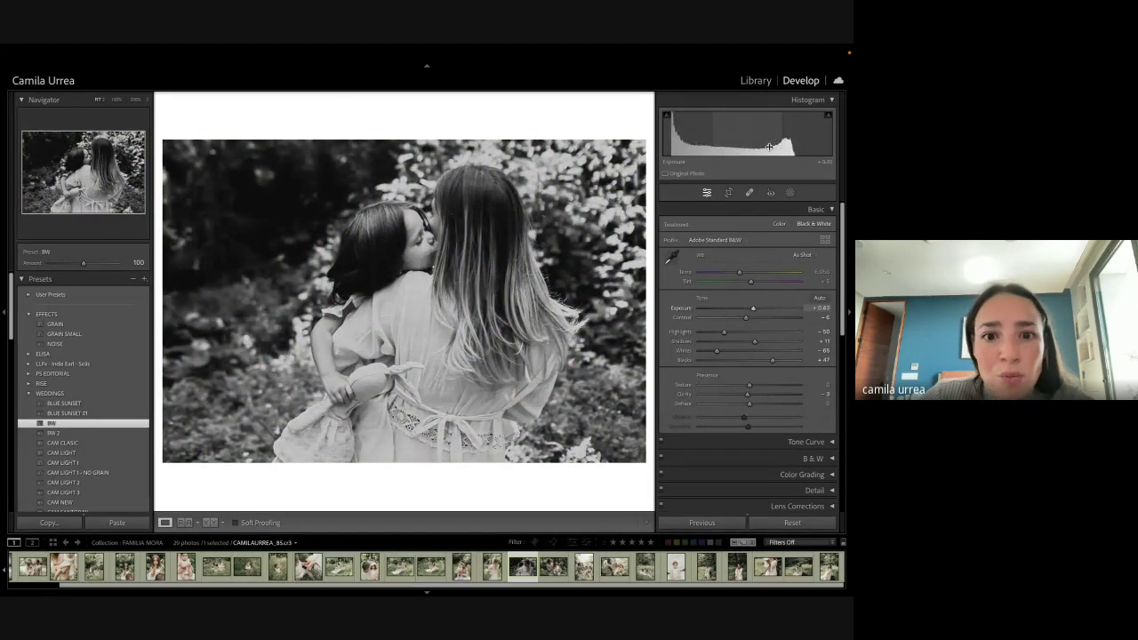
Step: Straighten the black-and-white kiss photo with a slight counter-clockwise rotation and crop it a little closer around the pair
key(r)
drag(165, 230, 188, 261)
key(Return)
key(Return)
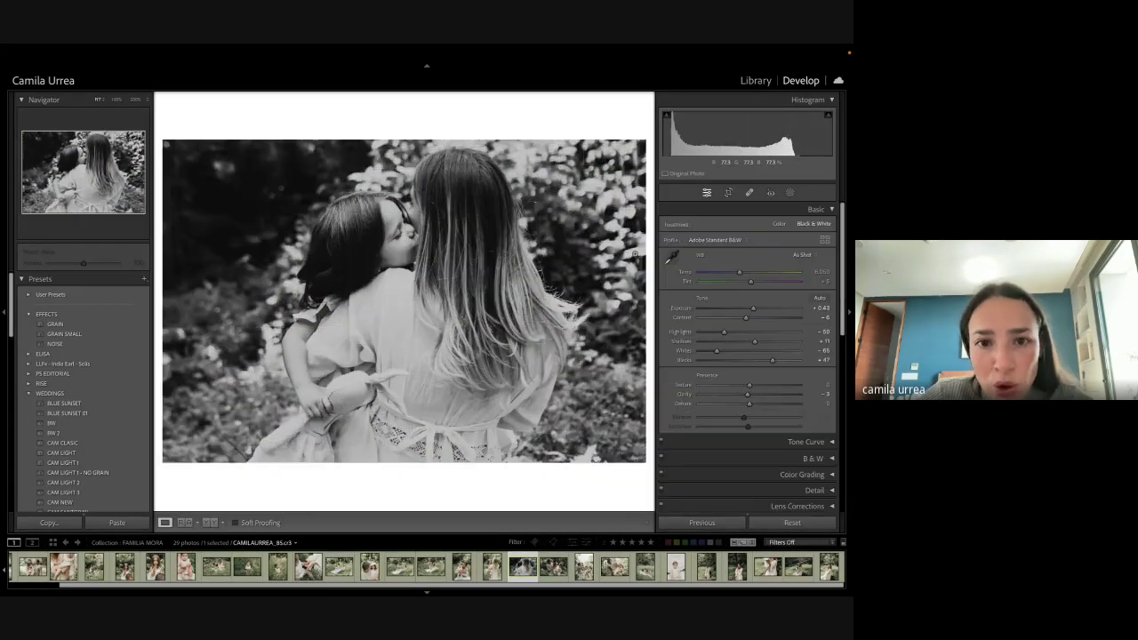
Step: Retouch the small spot on the mother's cheek with the Heal tool, moving the sampling source to nearby skin
click(414, 231)
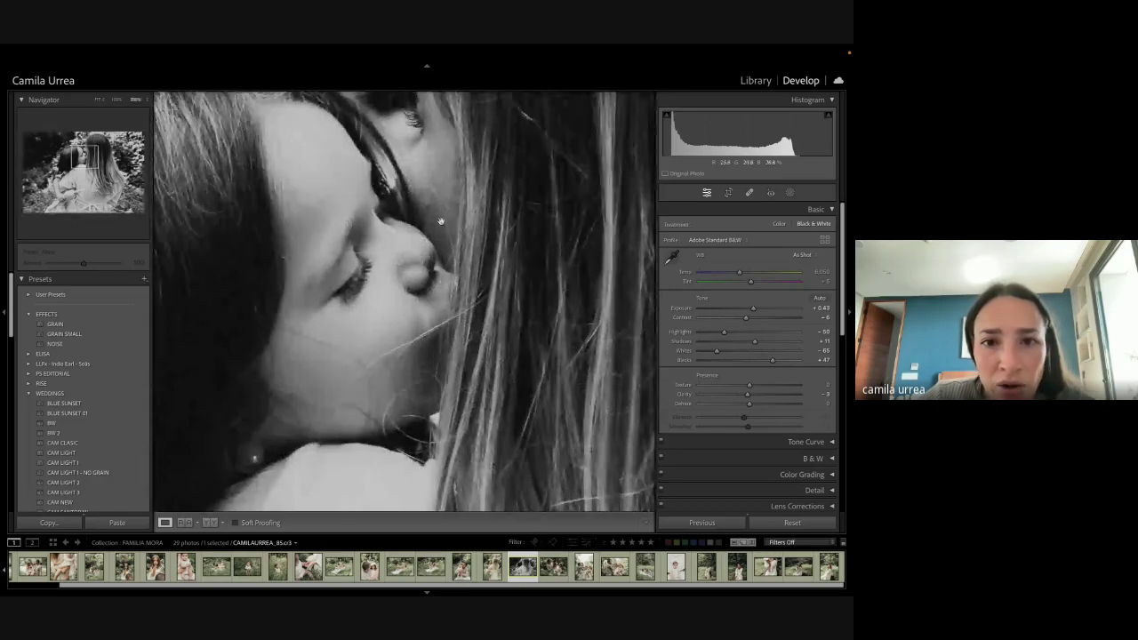
key(q)
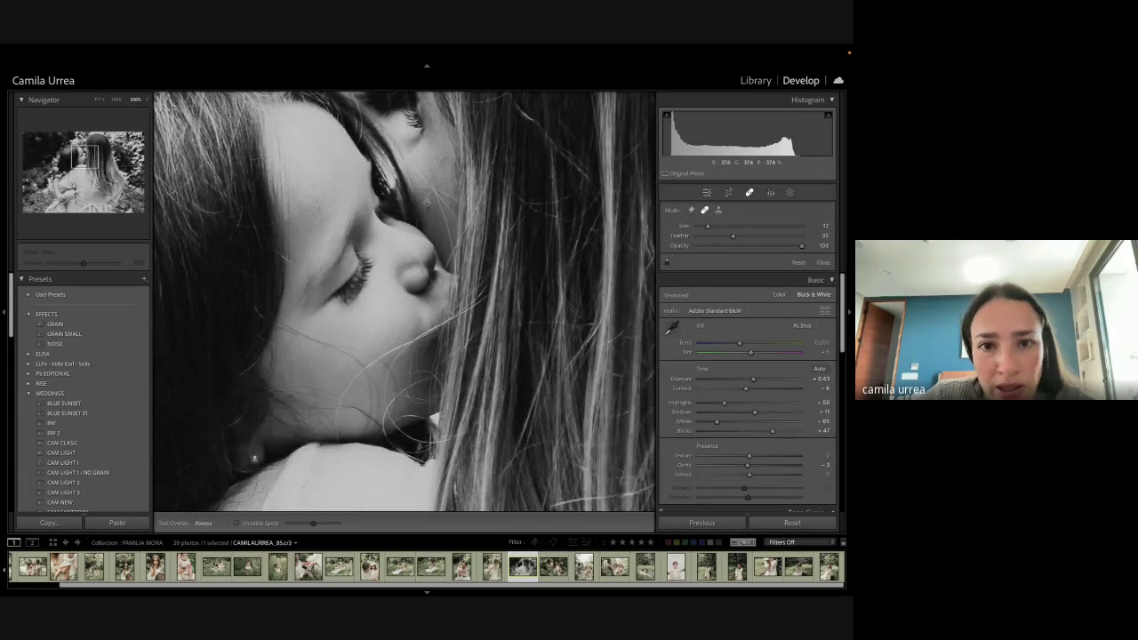
scroll(427, 204, up, 2)
click(428, 204)
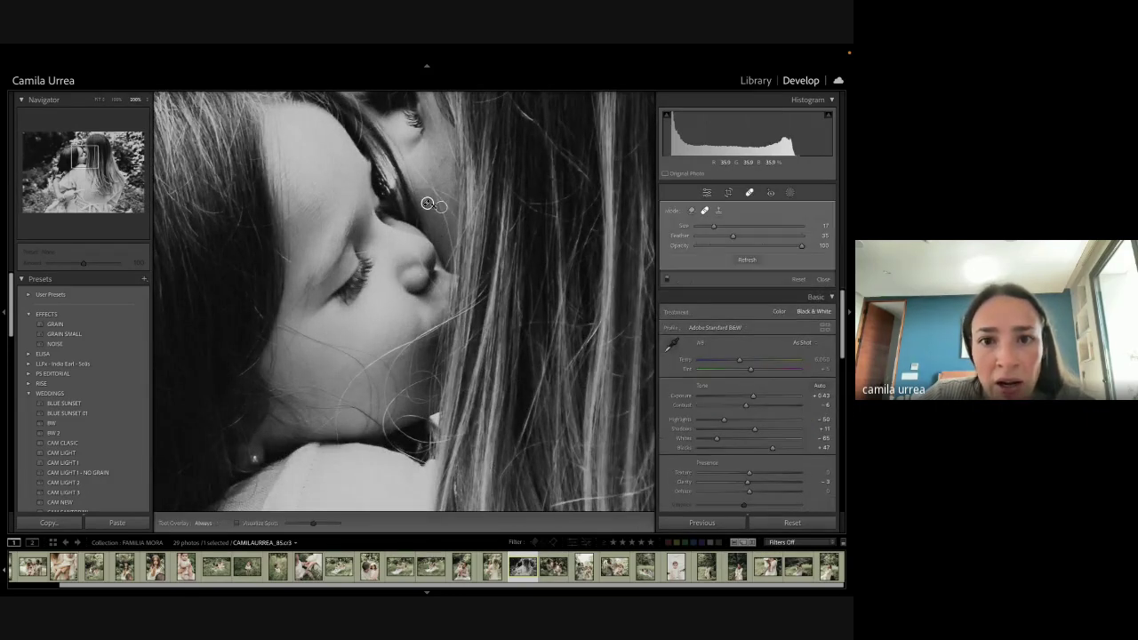
click(440, 215)
key(q)
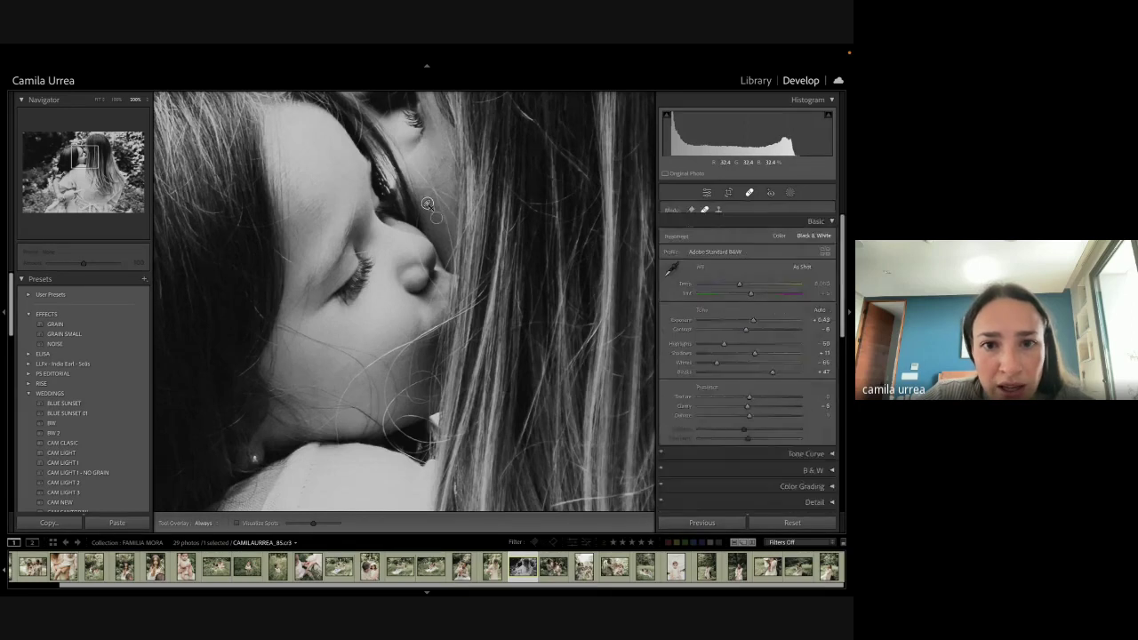
click(474, 214)
Step: Set the black-and-white photo's highlights to -70, whites to -90 and blacks to +59, and apply the GRAIN preset
drag(753, 308, 704, 351)
drag(772, 360, 778, 360)
click(89, 324)
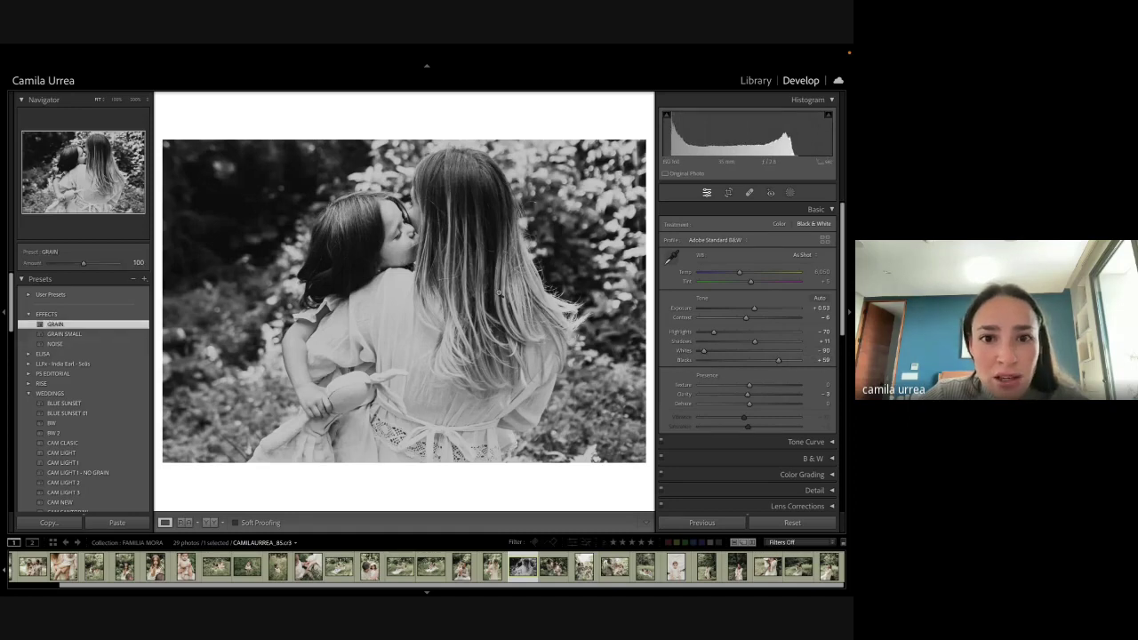
key(minus)
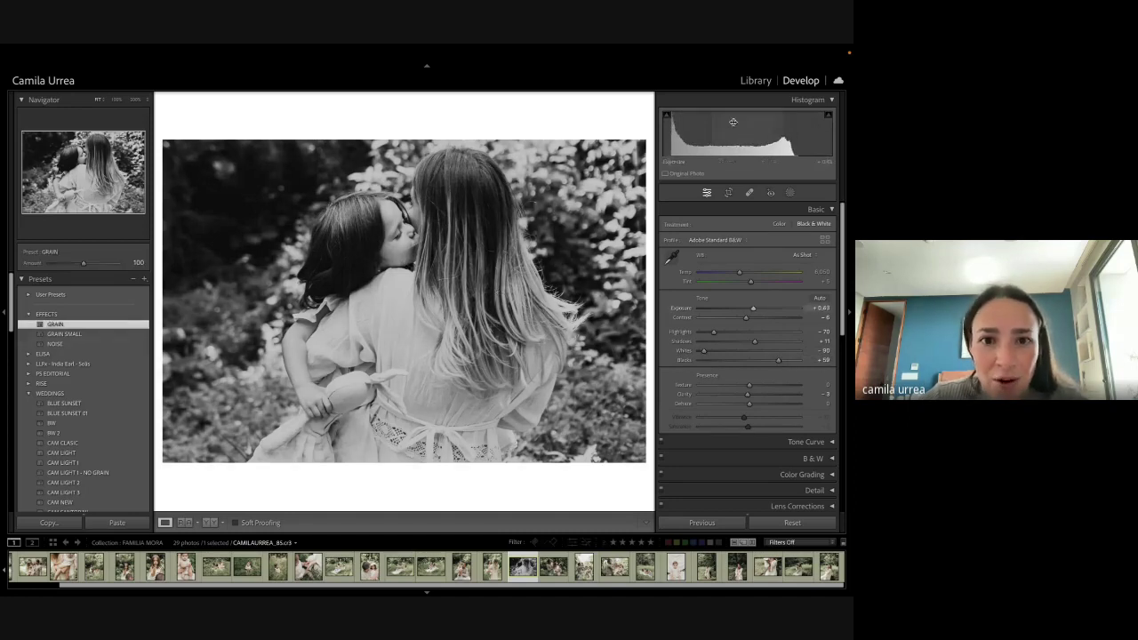
Step: Create a virtual copy of the black-and-white photo of the girl kissing her mother
key(Right)
key(Left)
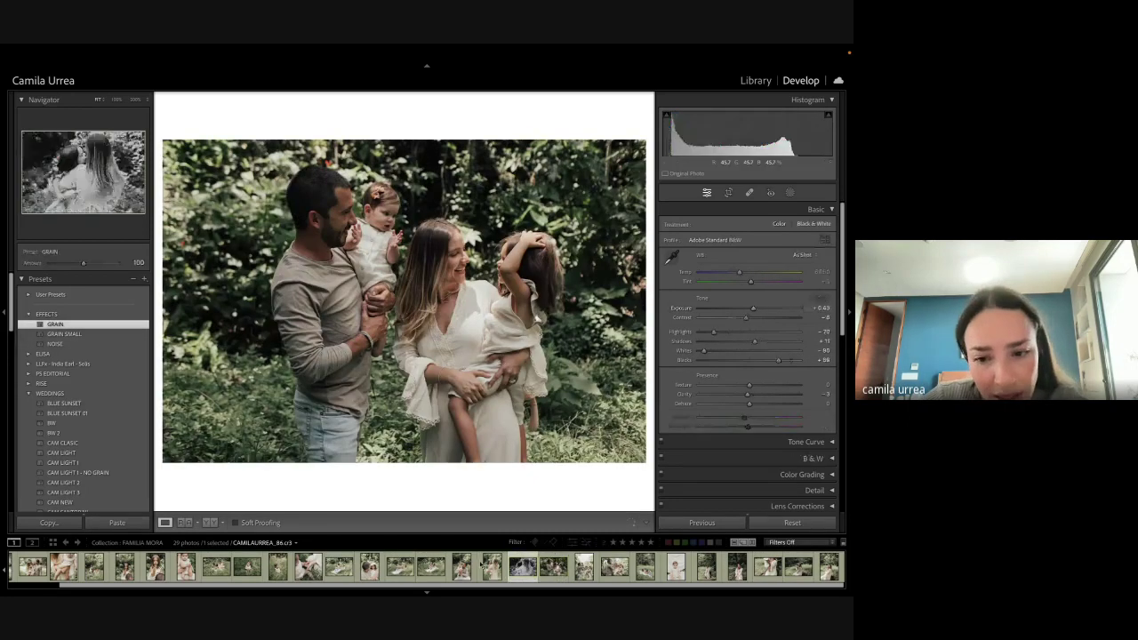
click(521, 575)
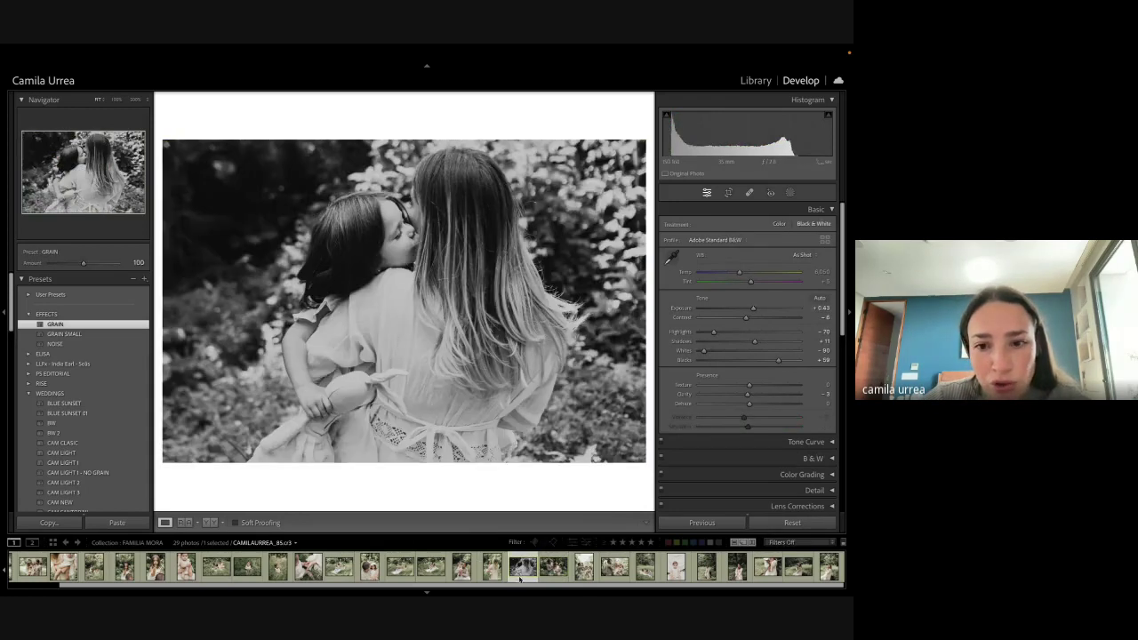
right_click(520, 576)
click(555, 455)
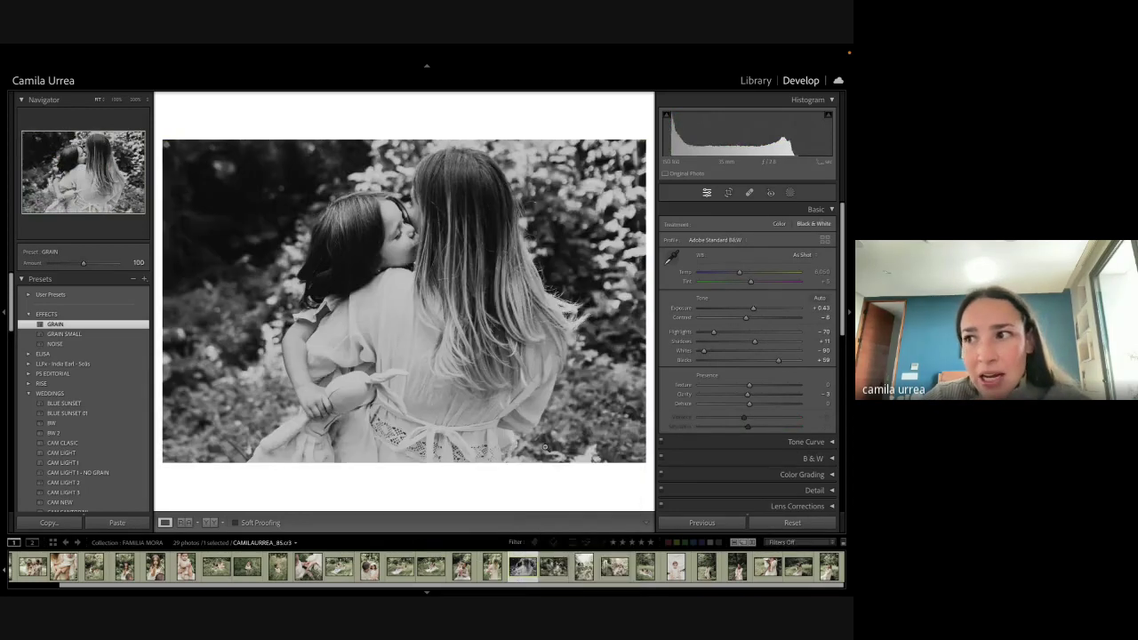
Step: Crop the virtual copy to a 1 x 1 aspect ratio, framing the mother and daughter closely
key(r)
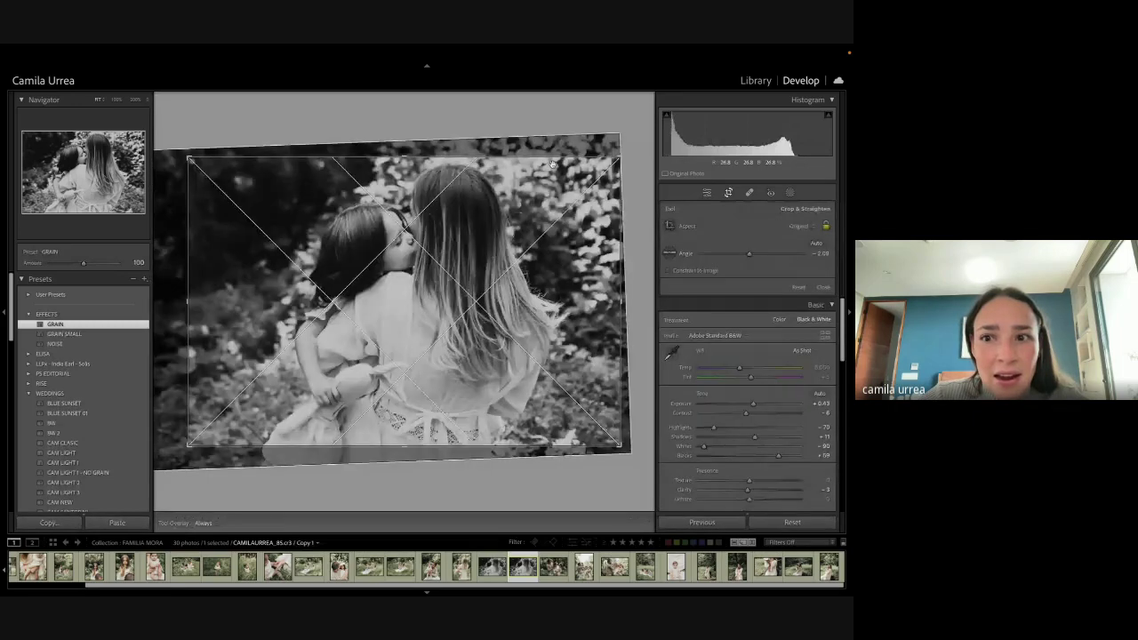
click(795, 220)
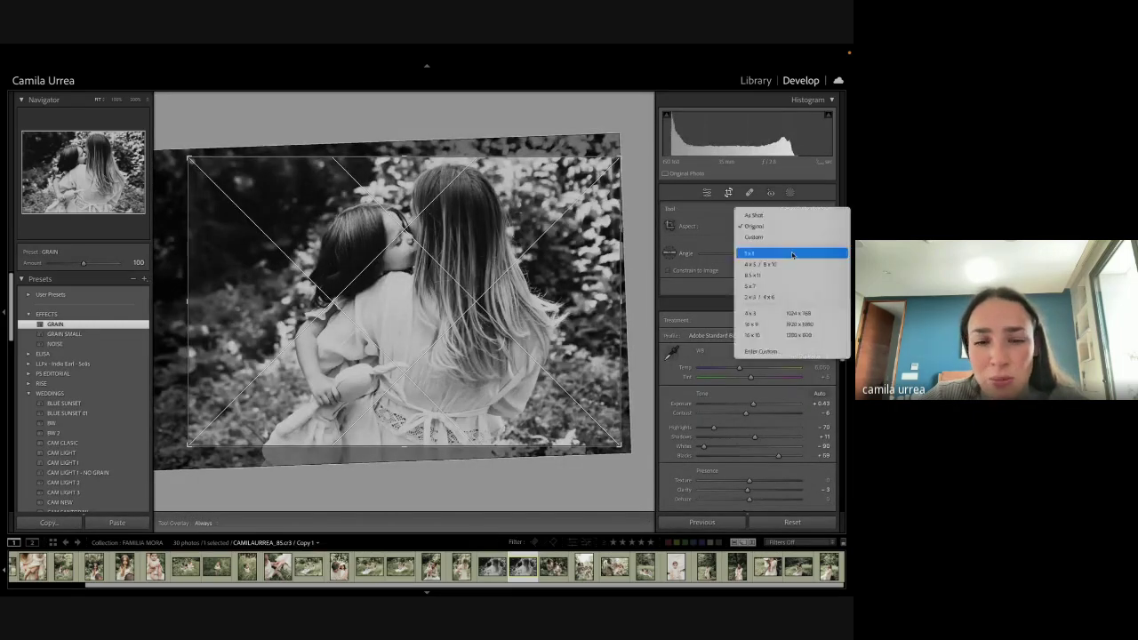
click(762, 252)
drag(476, 154, 445, 231)
key(r)
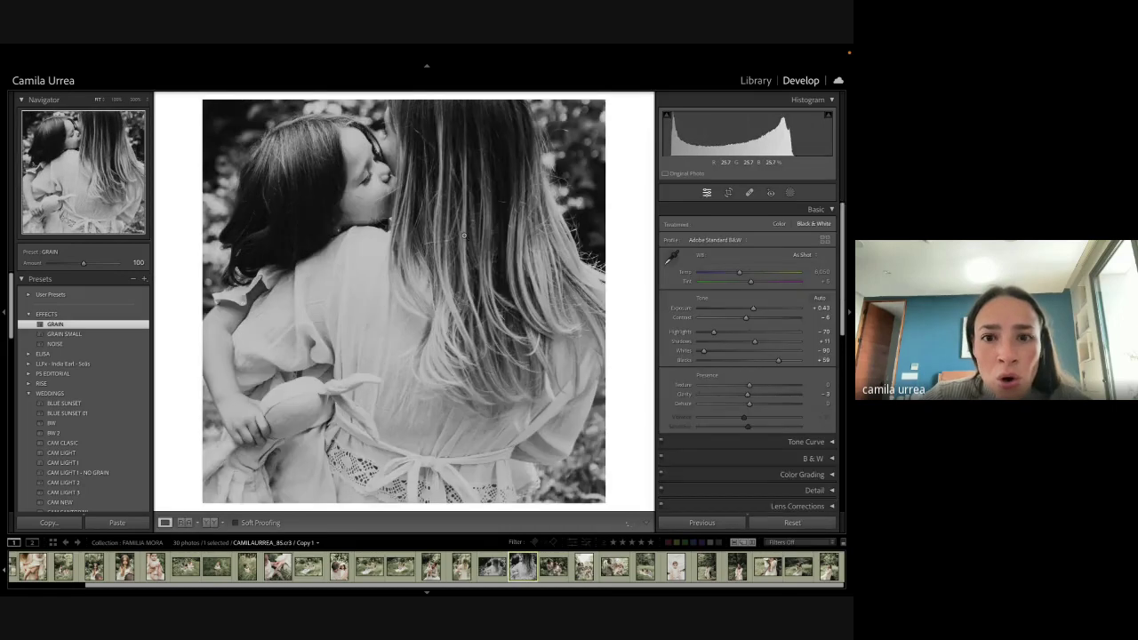
Step: Tighten the copy's square crop and reposition it around the girl's face and her mother's hair
key(r)
key(Return)
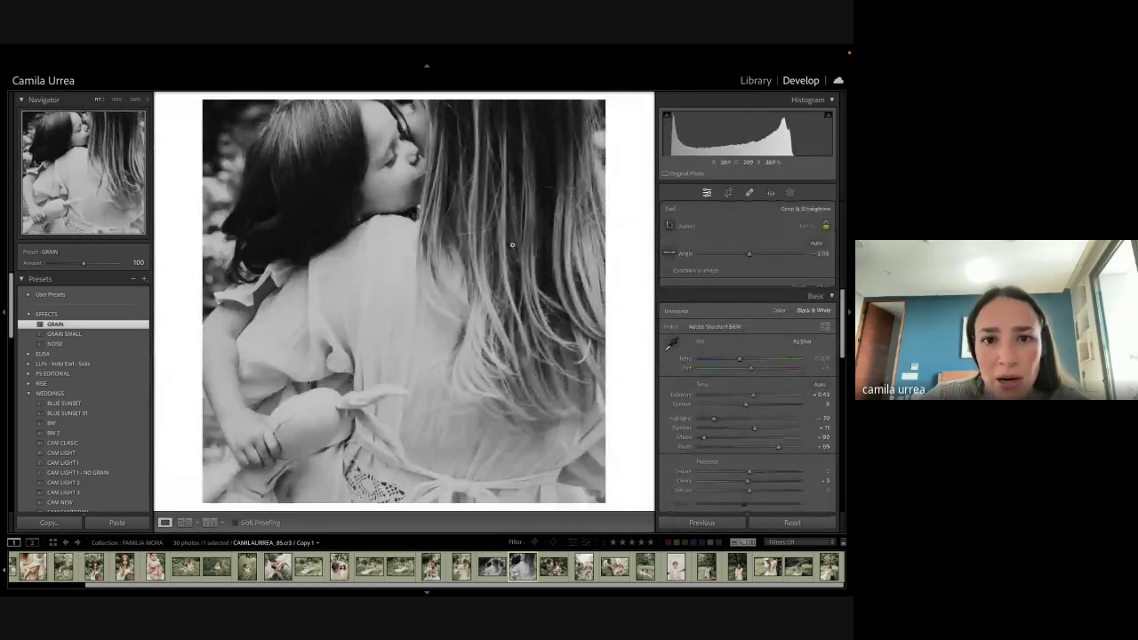
key(r)
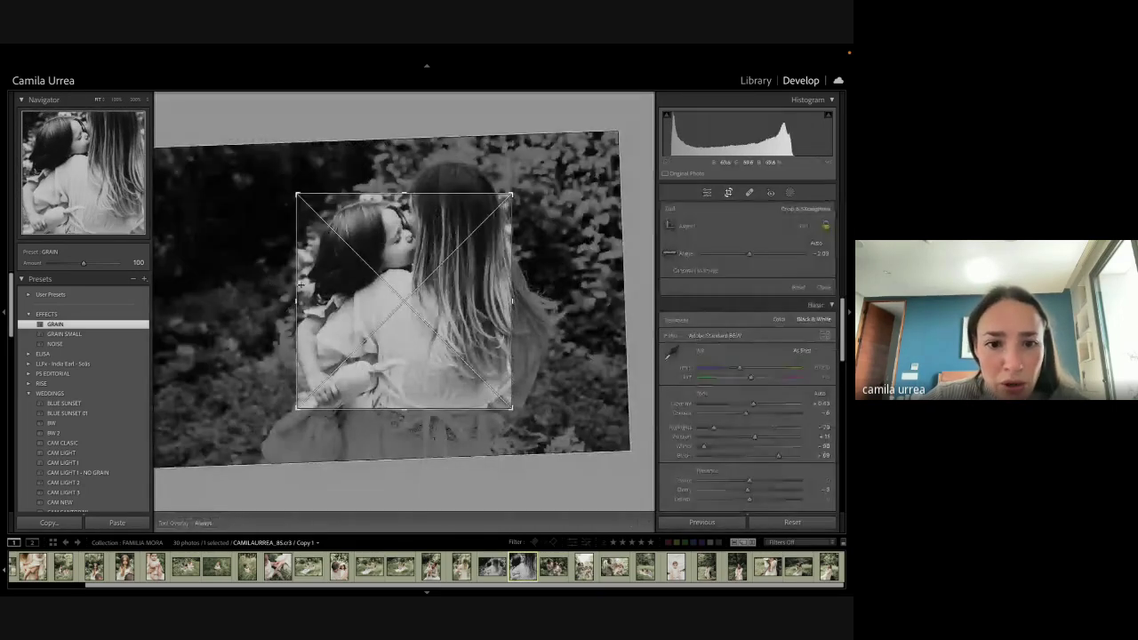
drag(301, 284, 316, 285)
key(r)
key(r)
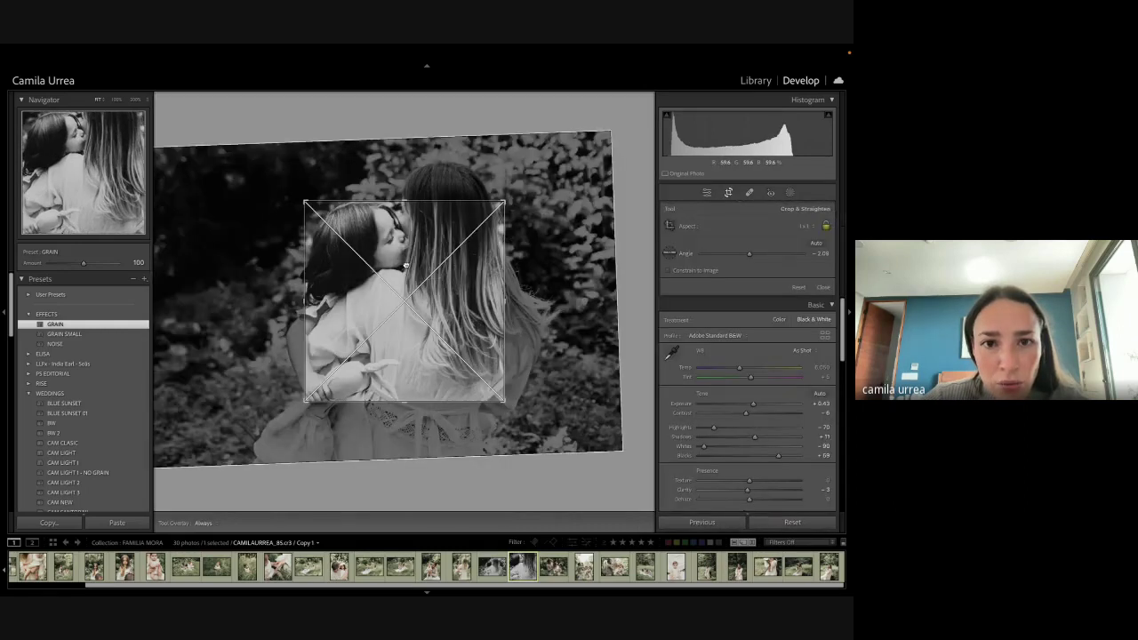
drag(406, 265, 407, 272)
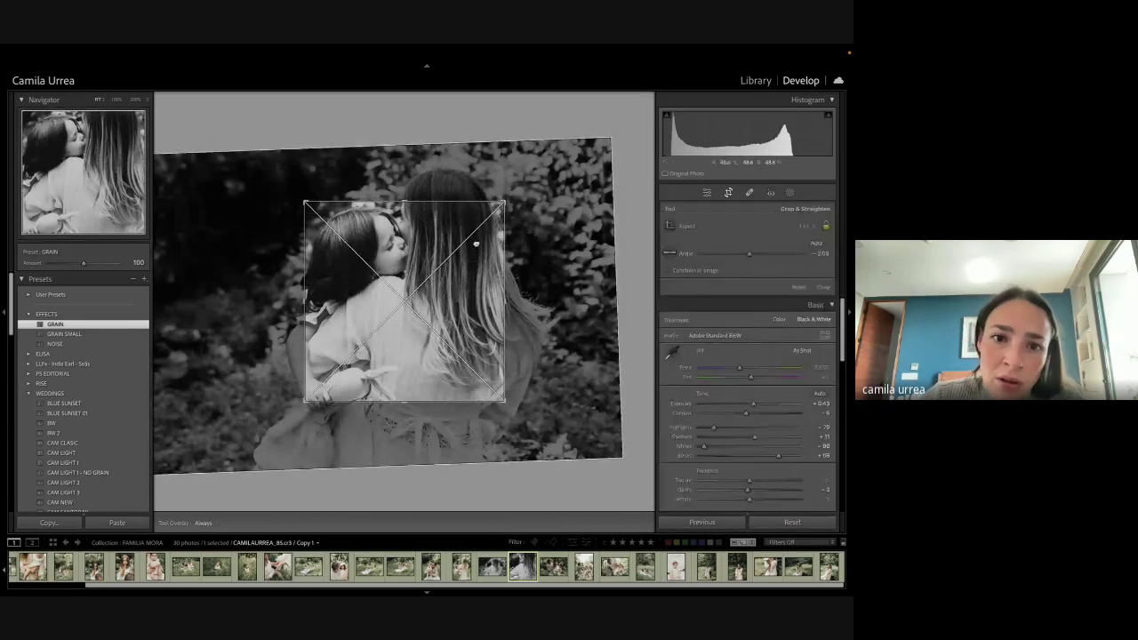
key(r)
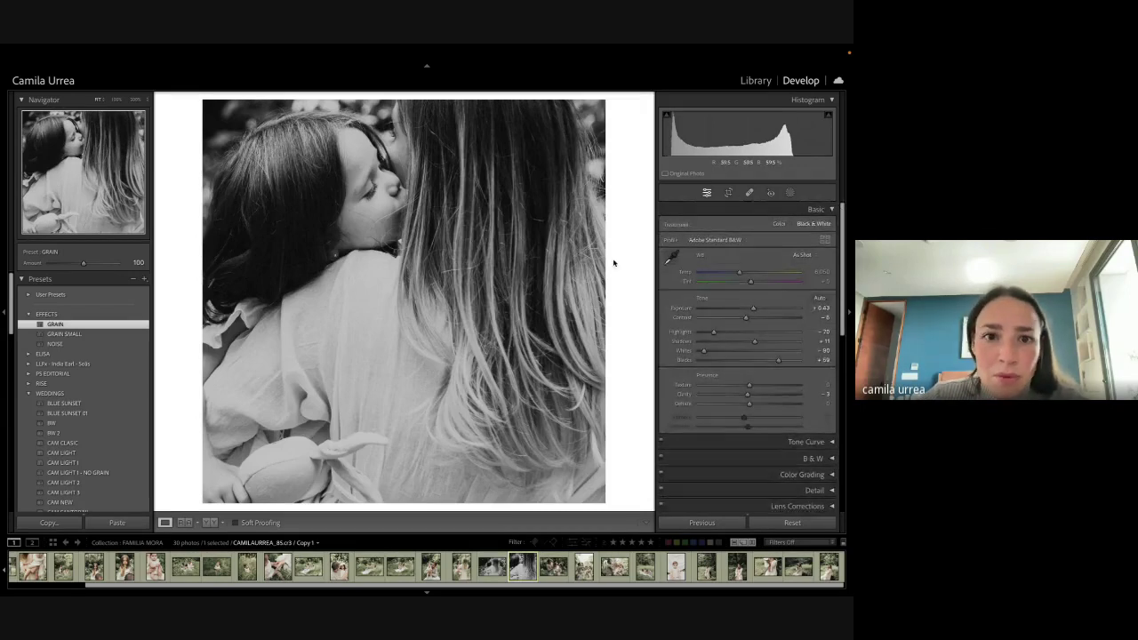
Step: Compare the horizontal black-and-white photo with its square-cropped copy in full-screen view
key(ctrl+z)
key(f)
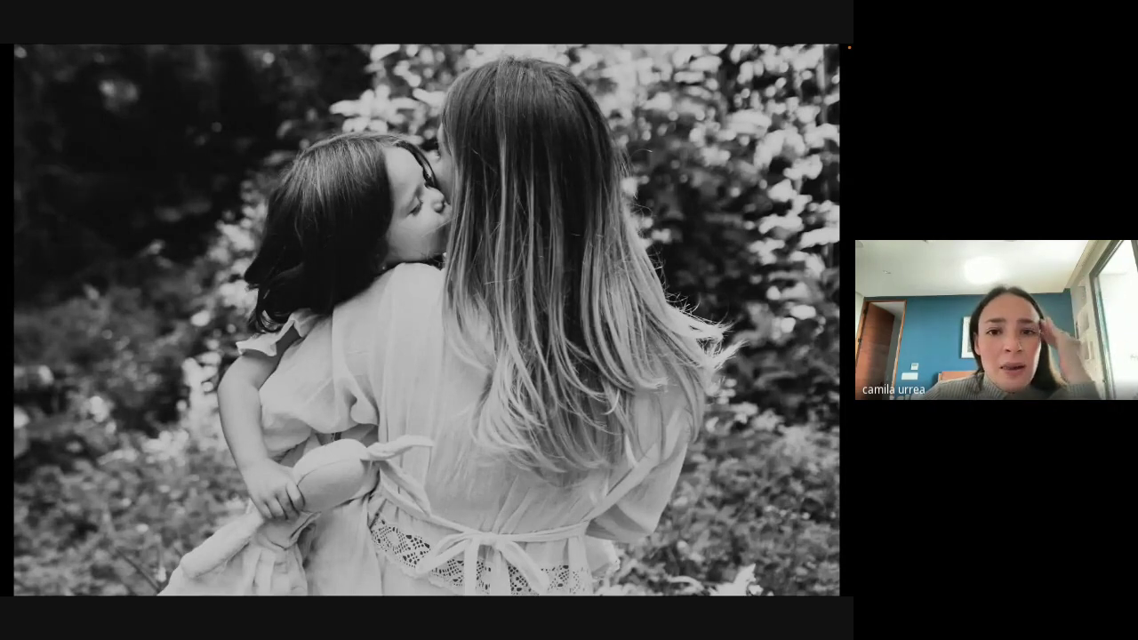
key(Right)
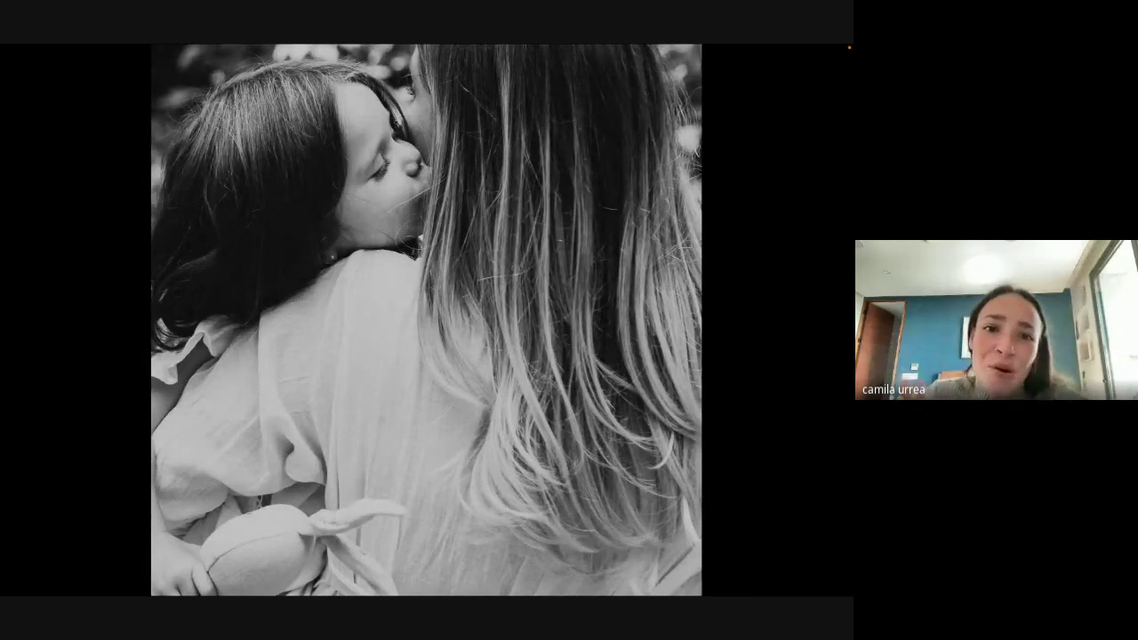
key(Escape)
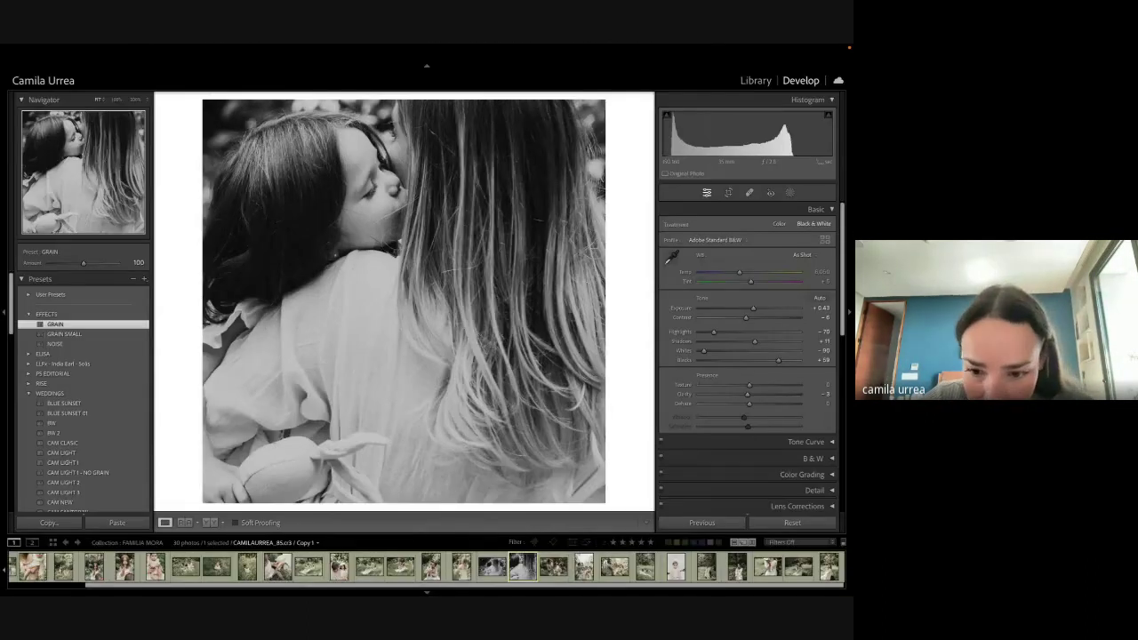
Step: Open the vertical photo of the father lifting the baby beside the mother and reset all its develop settings
click(583, 566)
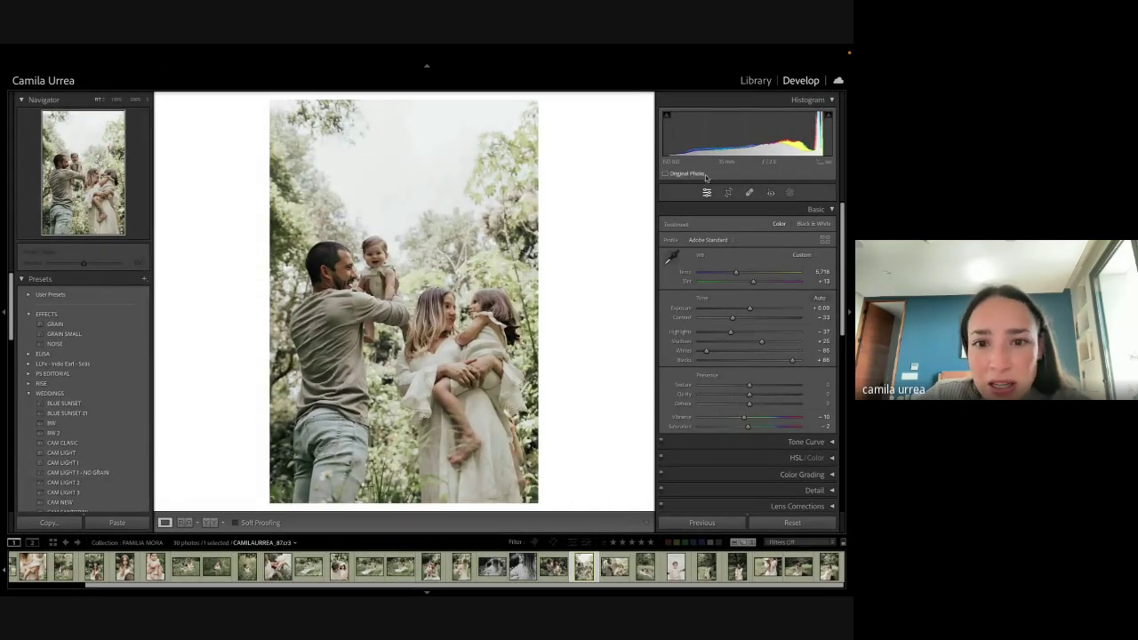
drag(755, 129, 757, 129)
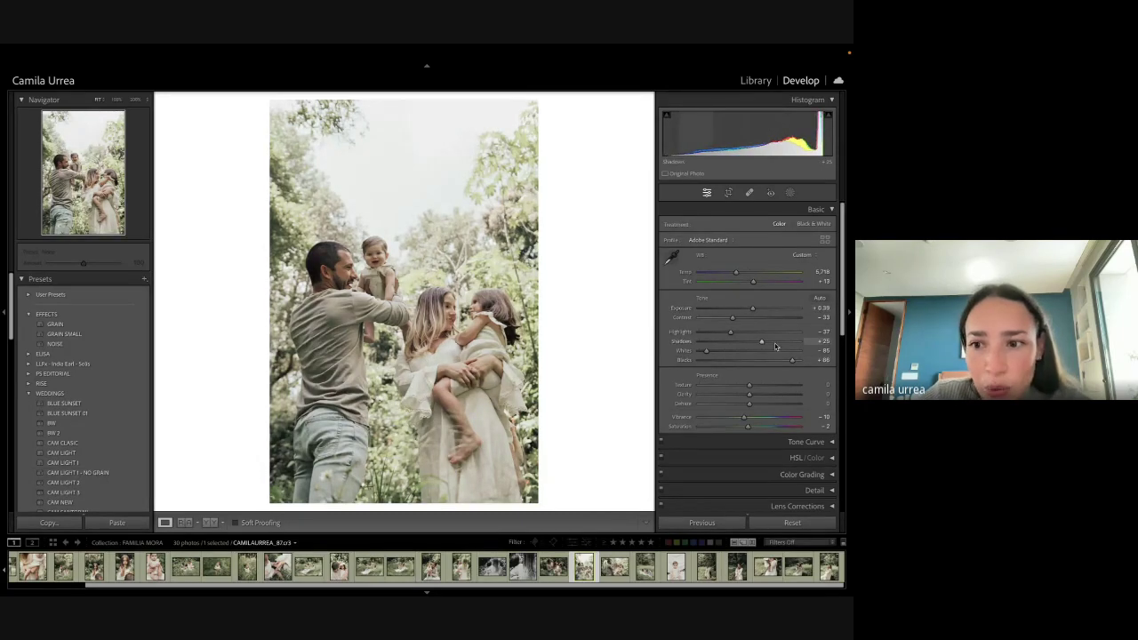
mouse_move(762, 341)
mouse_down()
mouse_move(777, 345)
mouse_move(750, 344)
mouse_up()
click(788, 523)
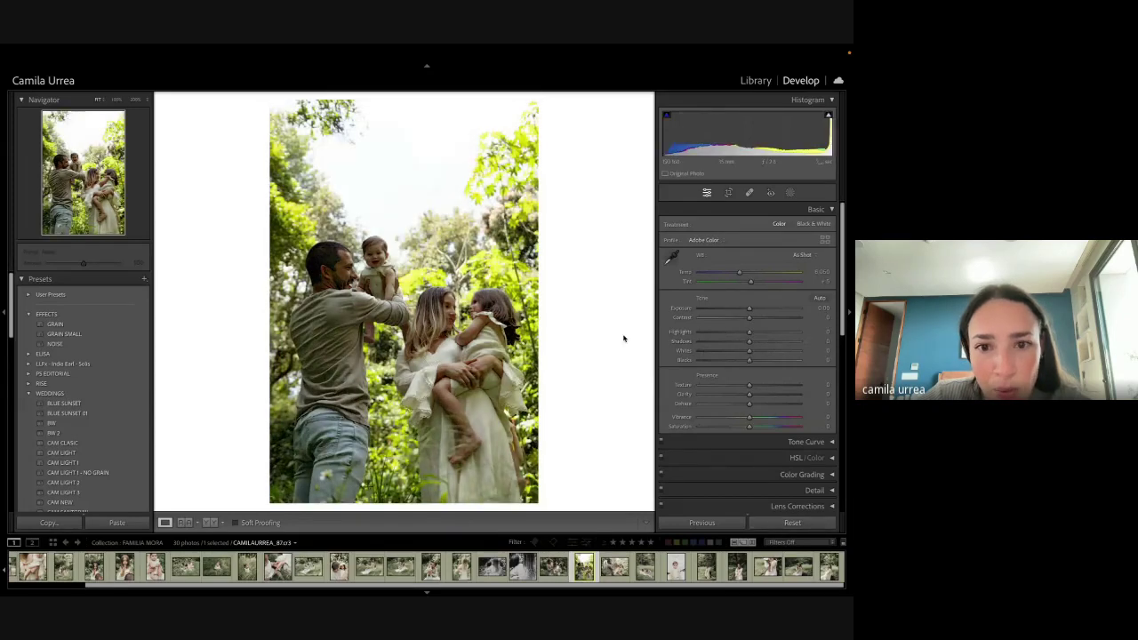
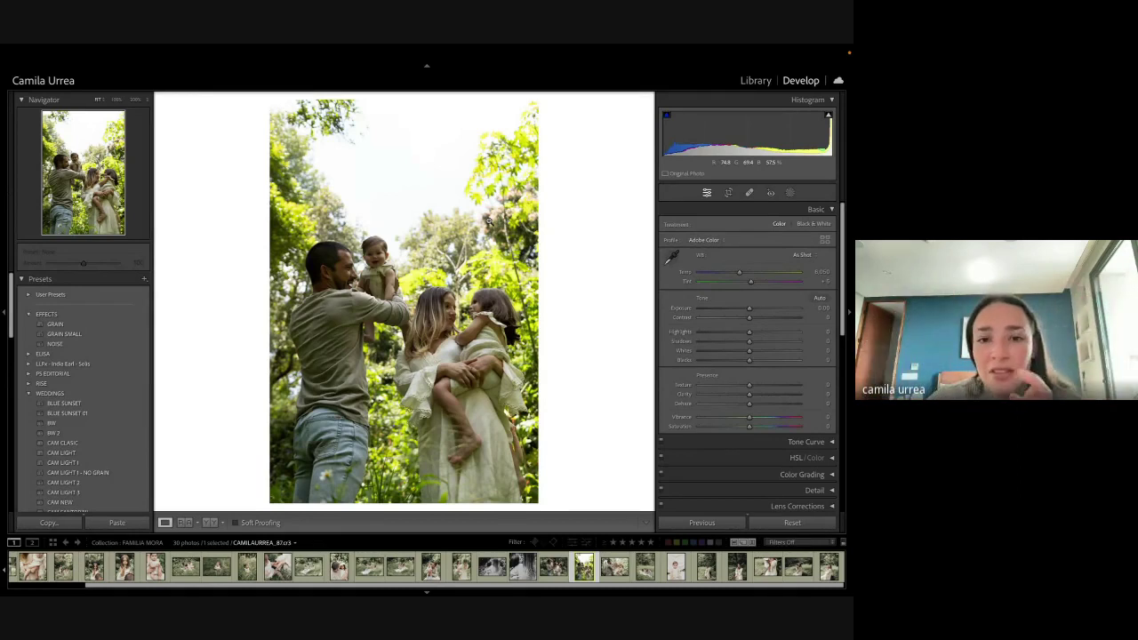
Step: Apply the CAM LIGHT 1 - NO GRAIN preset to the photo, raise the exposure to +0.39 and inspect the baby's face up close
key(ctrl+shift+v)
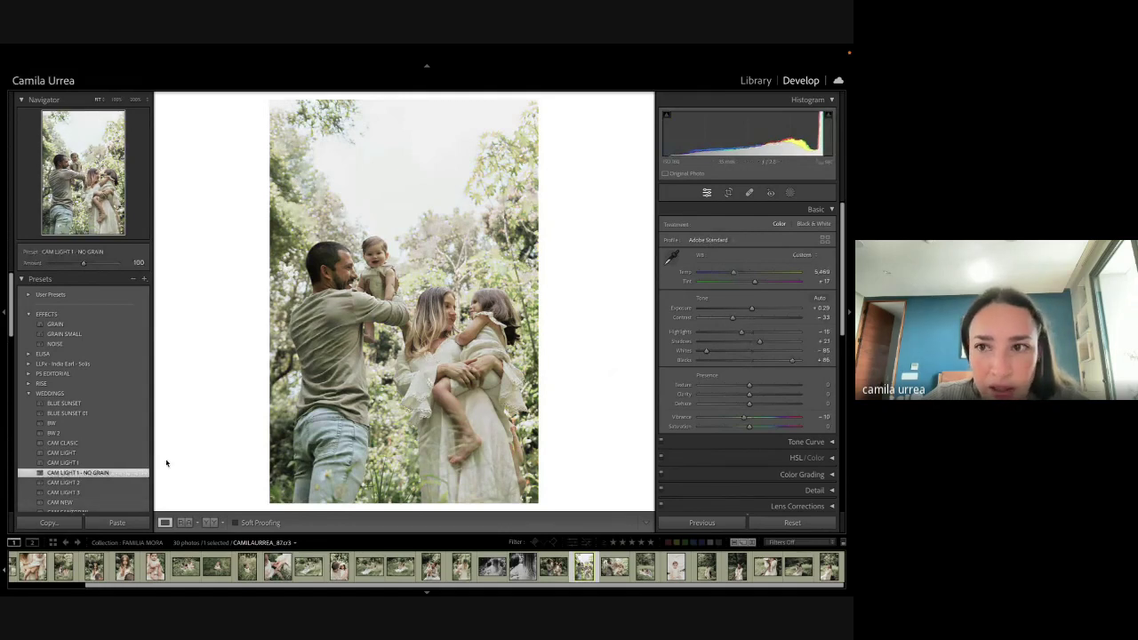
drag(751, 131, 758, 130)
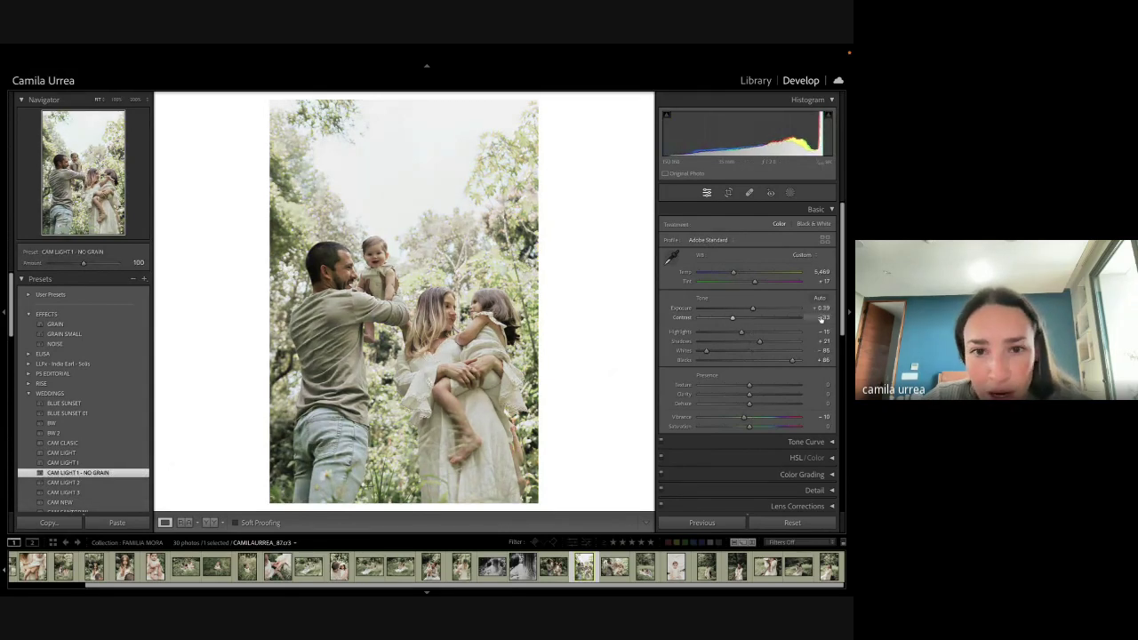
click(377, 261)
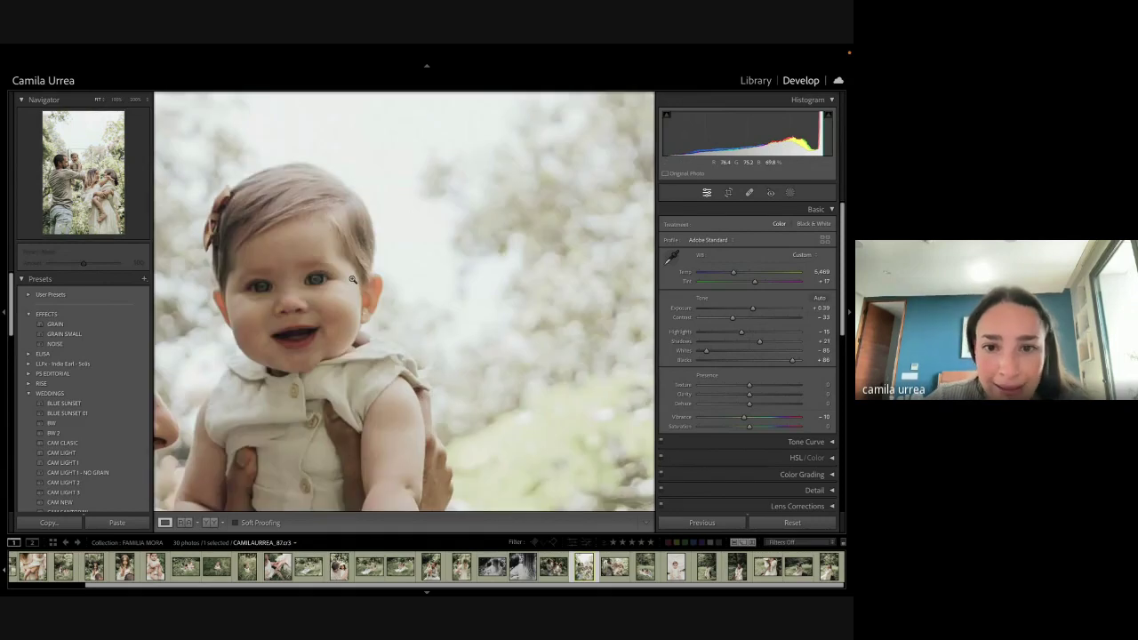
Step: Set the photo's shadows to +42, the exposure to +0.29, the highlights to -75 and the blacks to about +89
click(353, 279)
drag(759, 340, 771, 342)
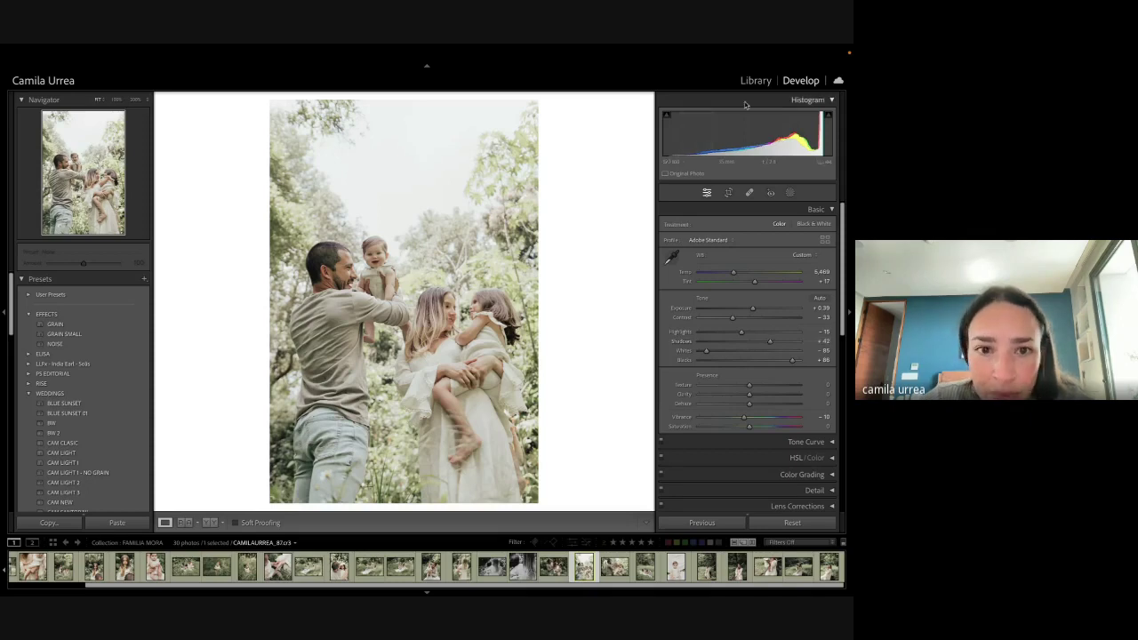
drag(747, 124, 745, 124)
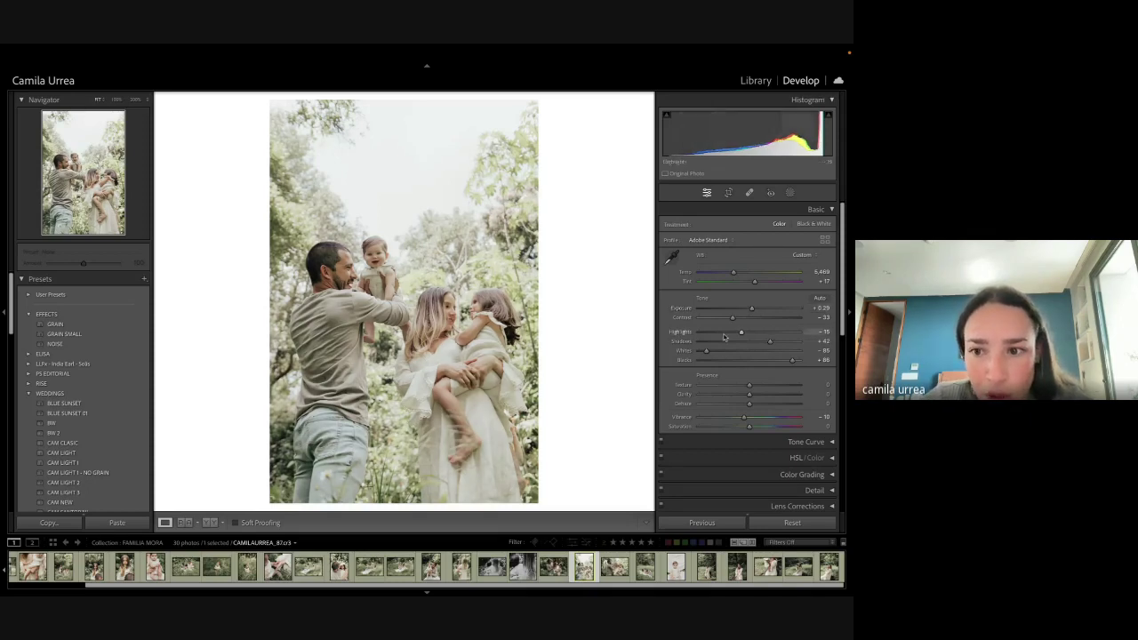
drag(741, 331, 716, 332)
drag(792, 360, 794, 360)
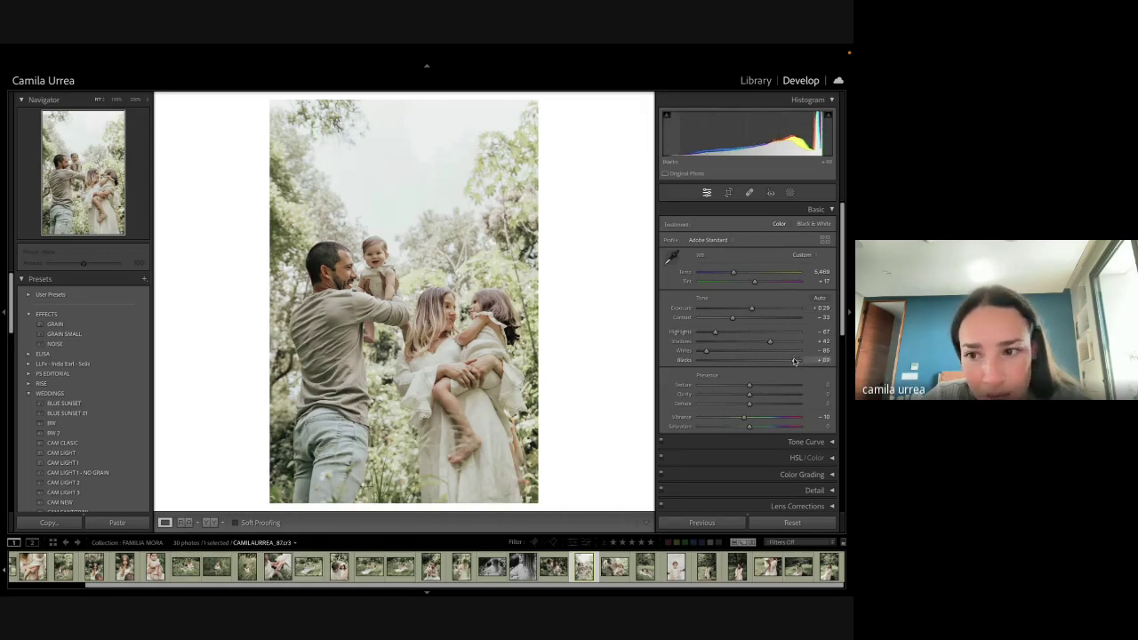
mouse_move(715, 332)
mouse_down()
mouse_move(750, 332)
mouse_move(711, 332)
mouse_up()
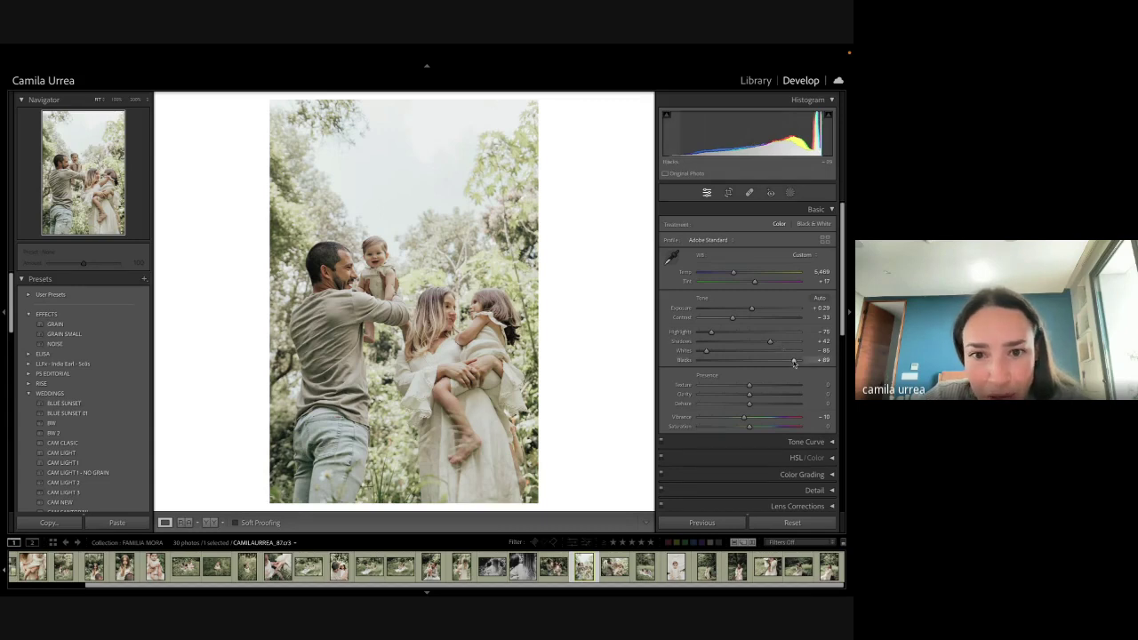
Step: Test darker blacks, settle them at +96, and set the shadows to +45 and the exposure to +0.19
drag(794, 361, 769, 361)
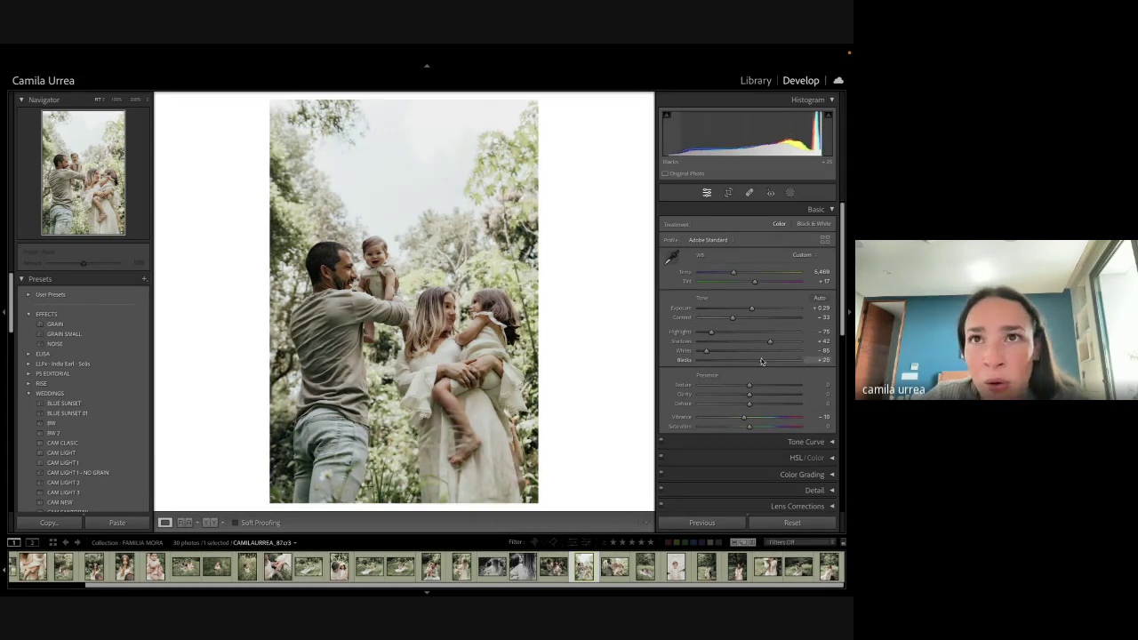
mouse_move(758, 362)
mouse_down()
mouse_move(798, 361)
mouse_move(771, 344)
mouse_up()
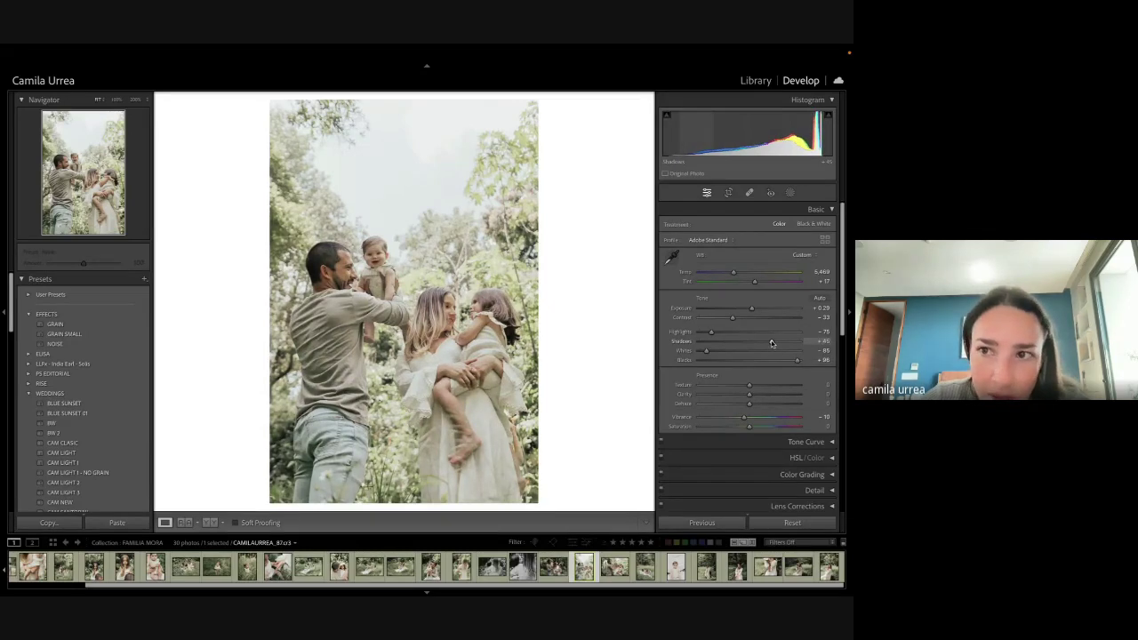
drag(733, 143, 736, 143)
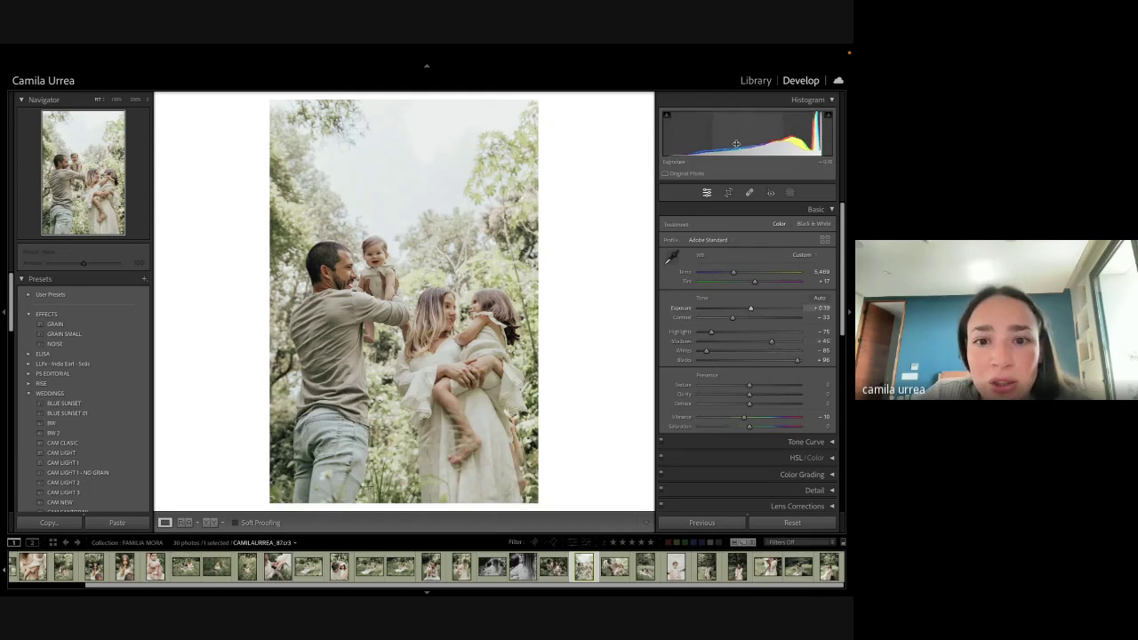
Step: Heal the mark beside the father's nose, replacing the first healing spot with one made with a smaller brush
click(381, 259)
drag(381, 260, 463, 270)
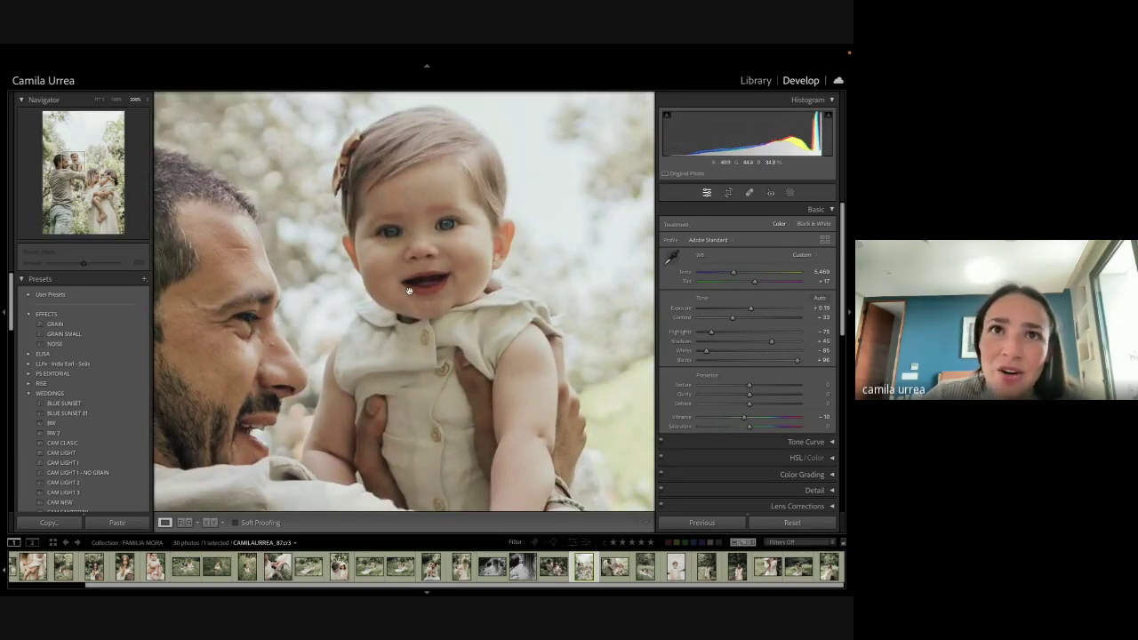
drag(409, 291, 451, 305)
key(q)
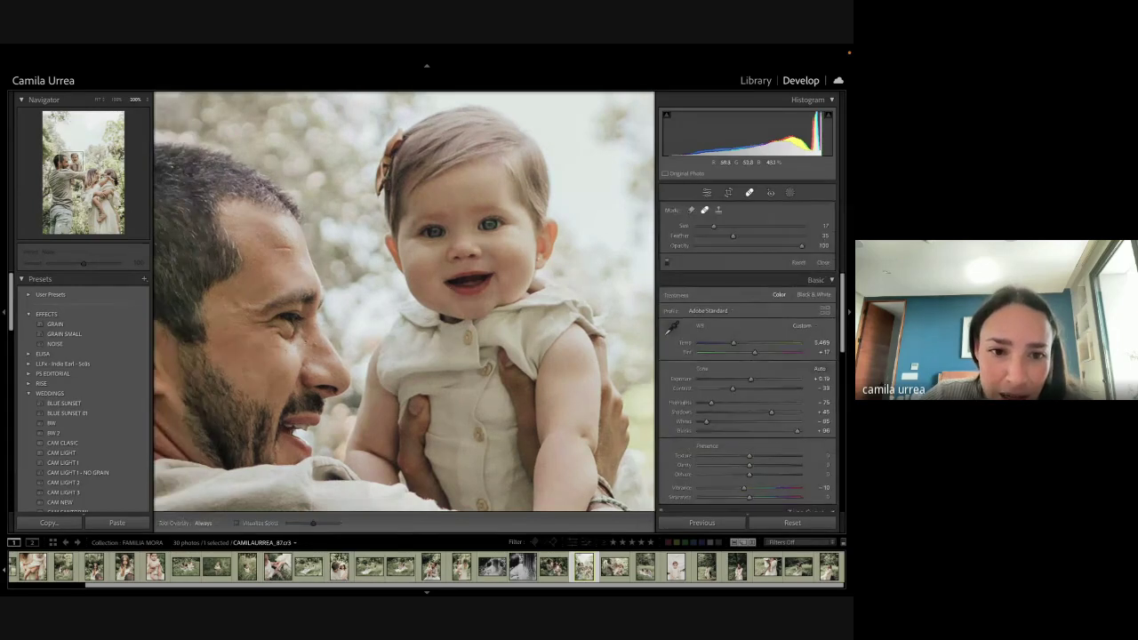
click(314, 343)
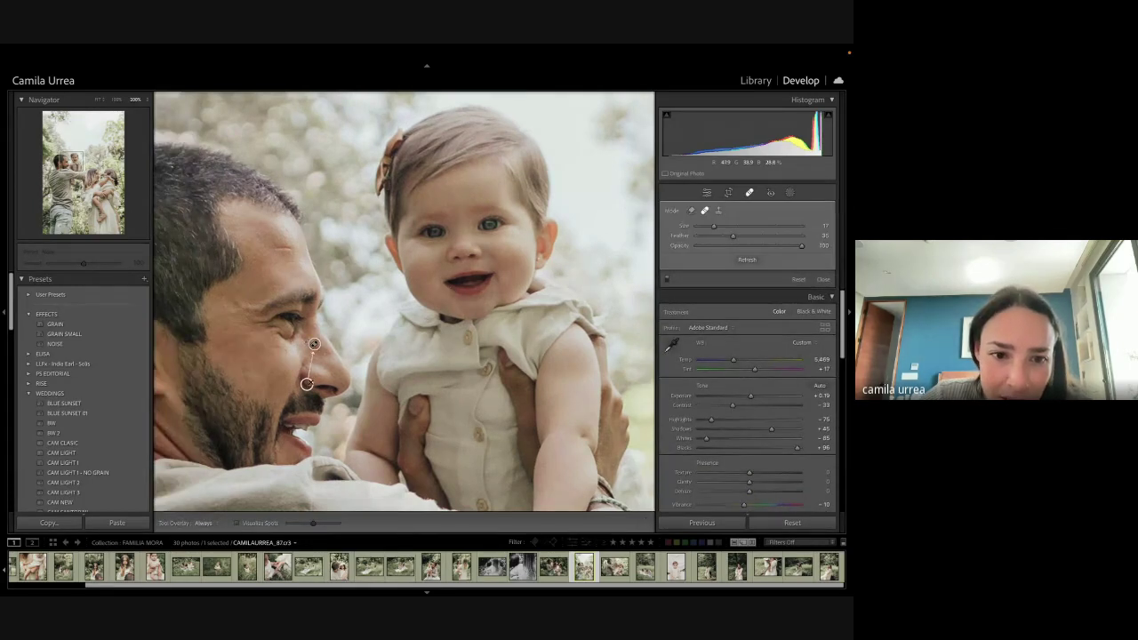
drag(307, 384, 321, 368)
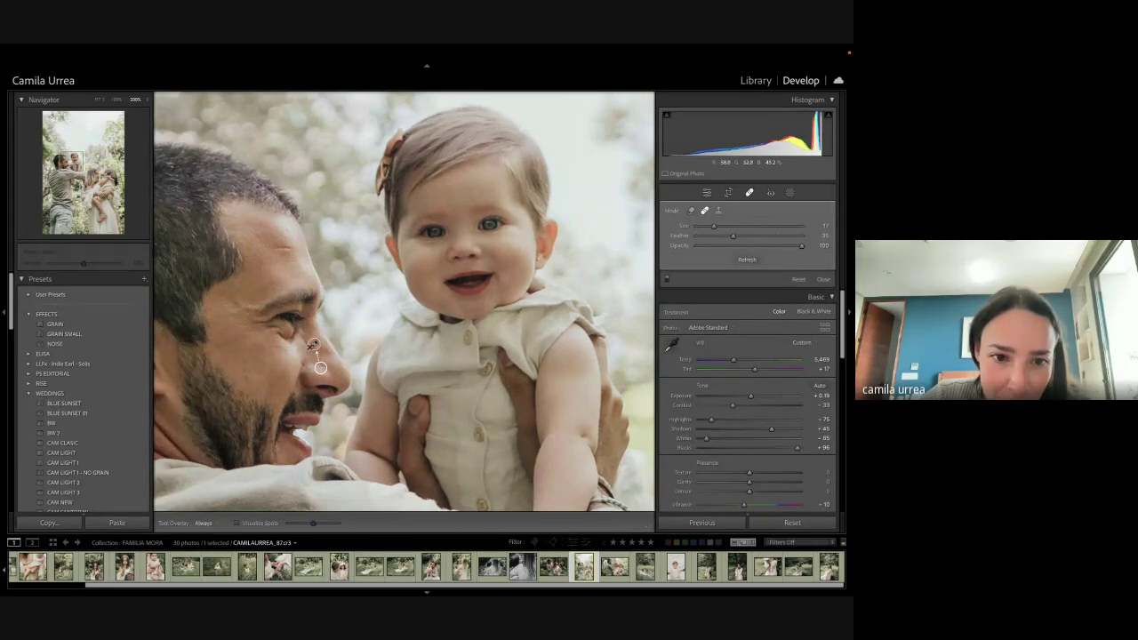
key(Delete)
key(bracketleft)
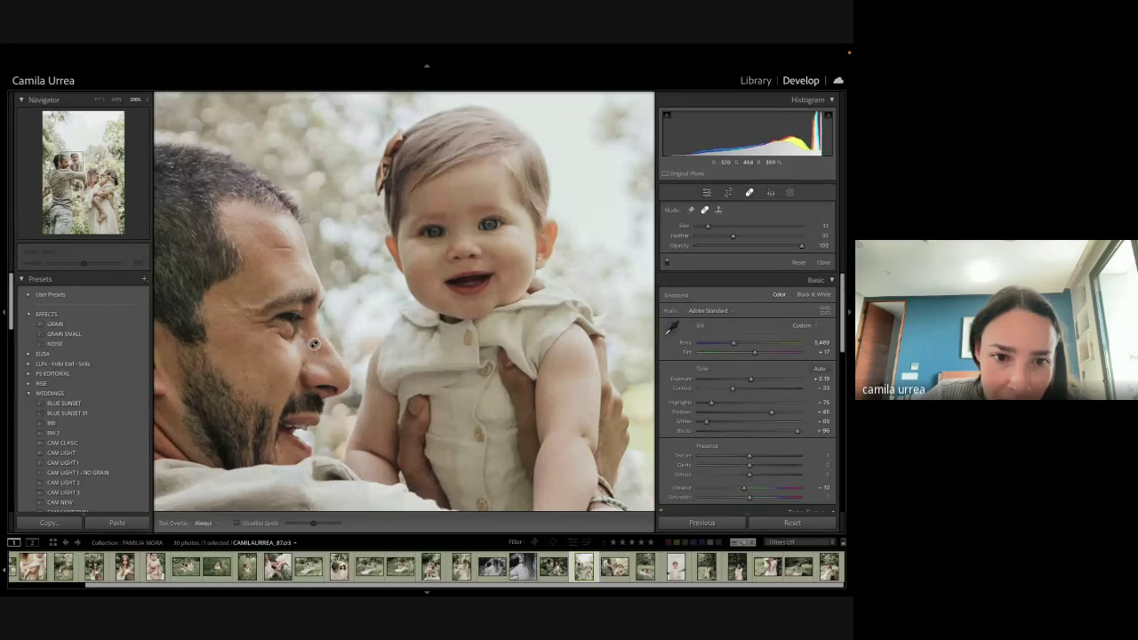
click(314, 343)
scroll(314, 344, up, 5)
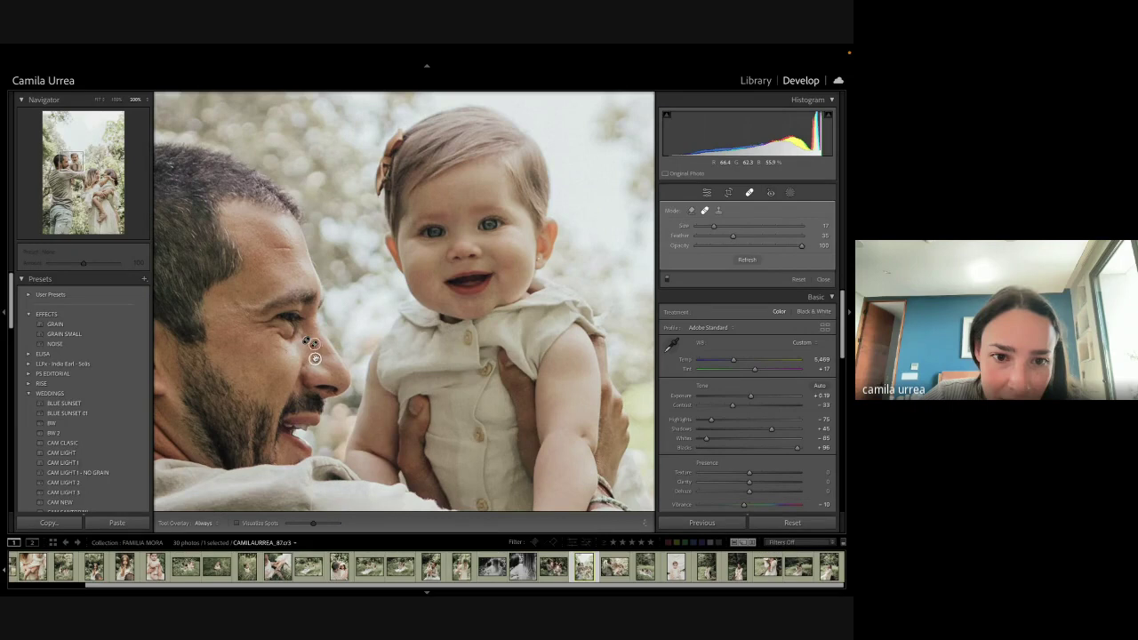
key(q)
Step: Heal the crease on the father's forehead and return to the full view of the photo
click(334, 334)
click(346, 257)
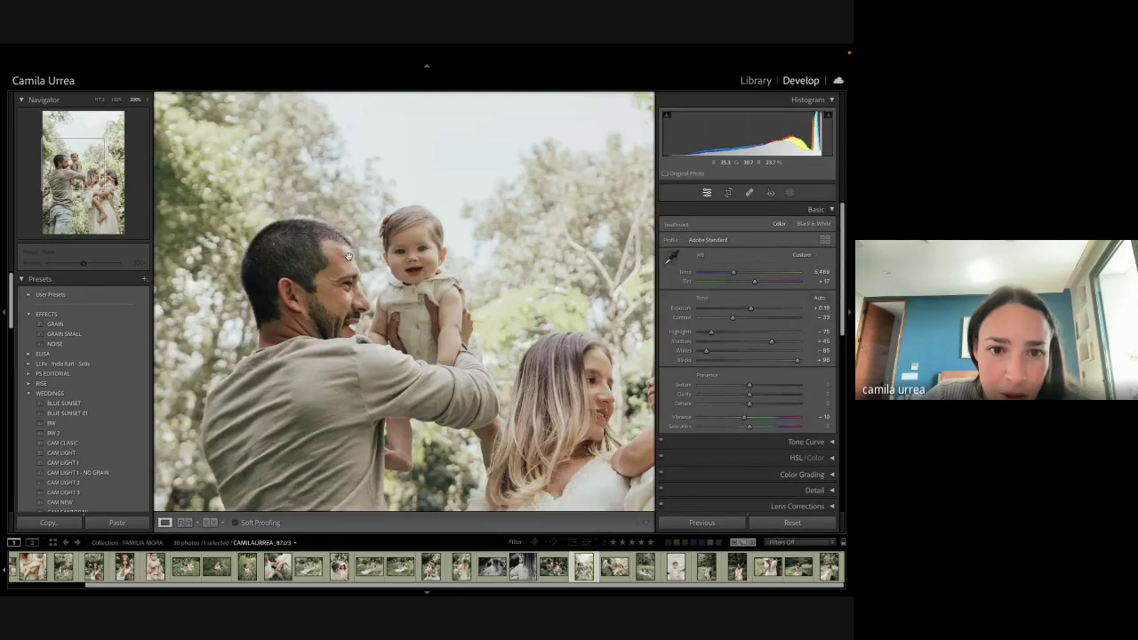
key(q)
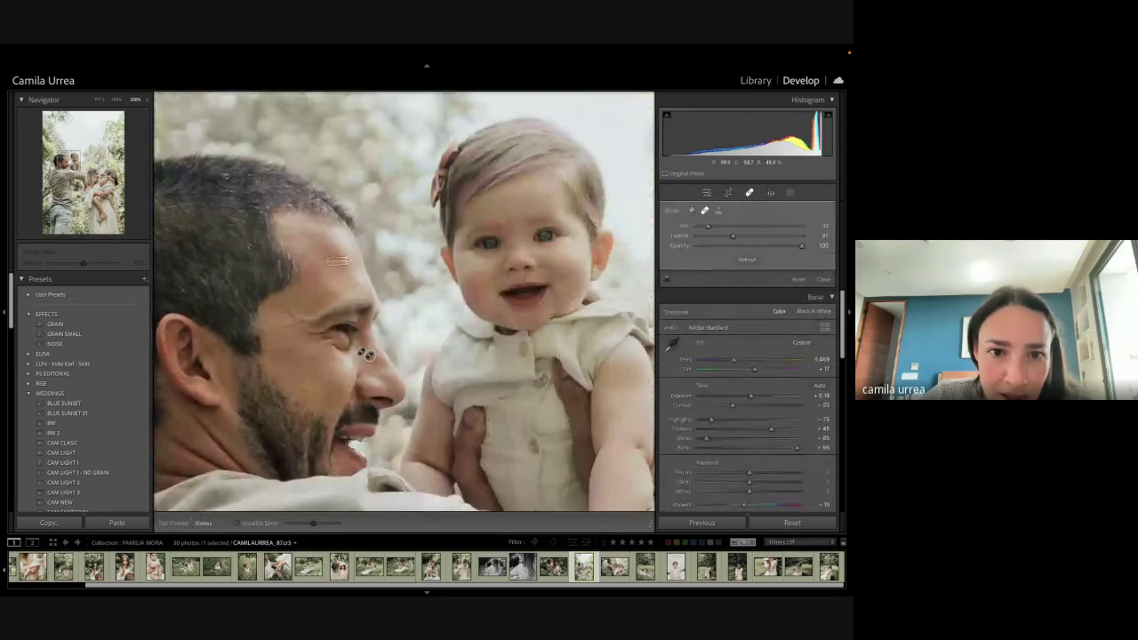
click(340, 259)
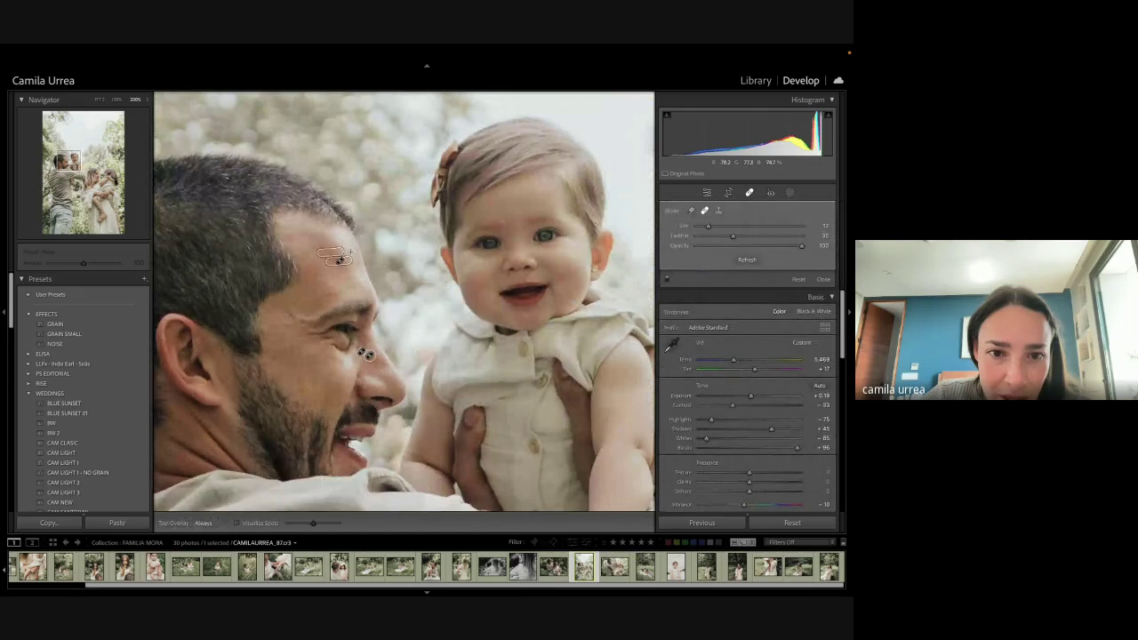
drag(341, 259, 346, 302)
key(q)
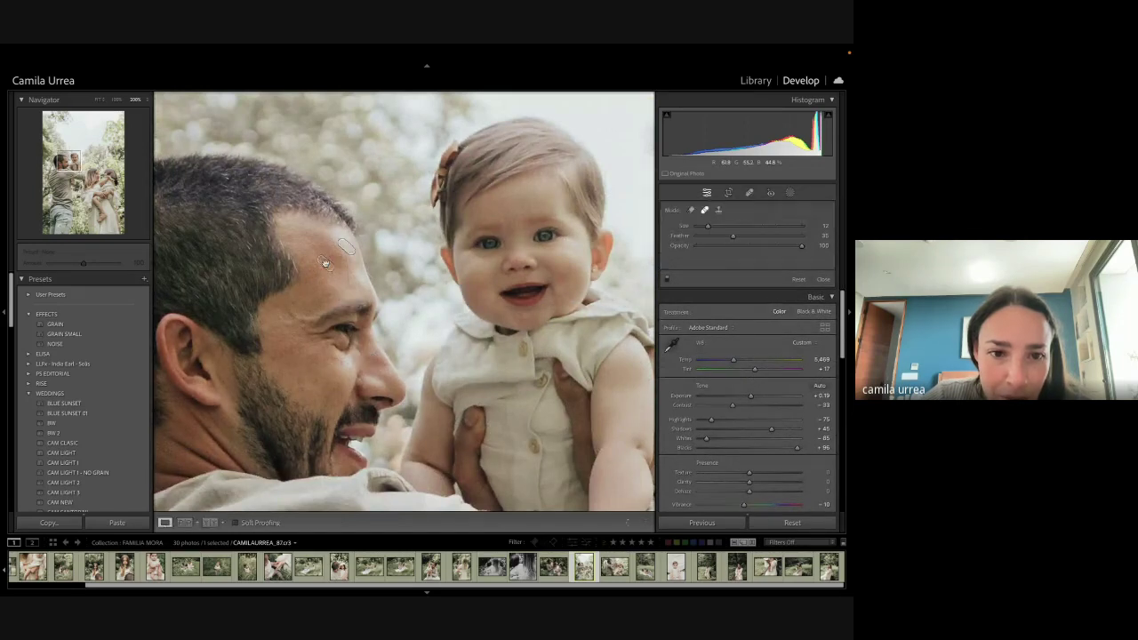
click(401, 307)
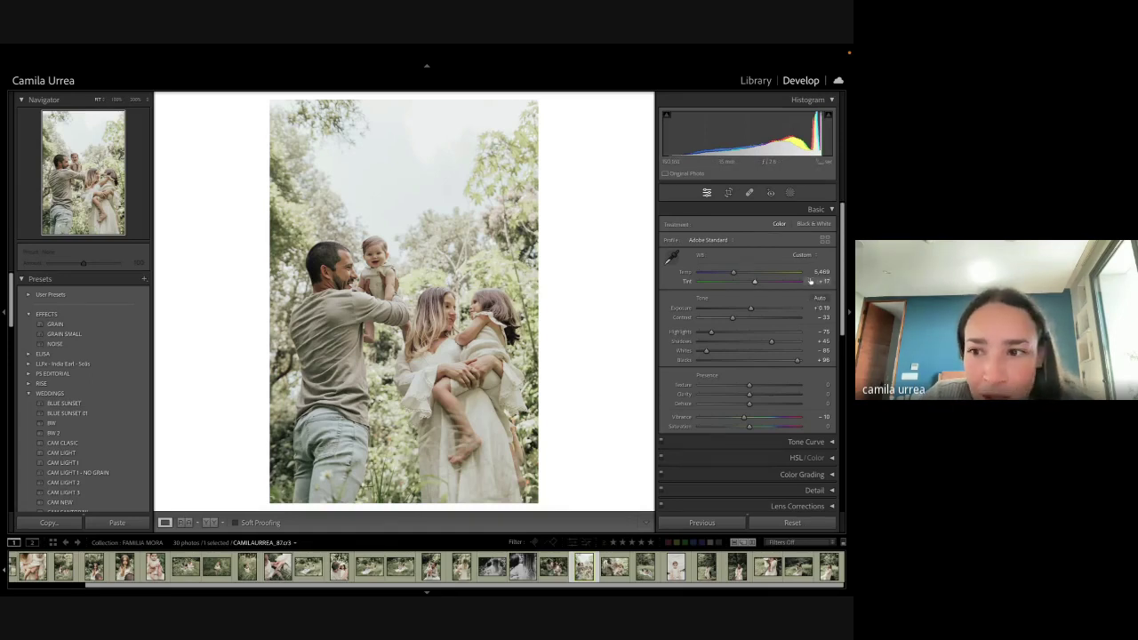
Step: Set the temperature to 5,797 and the tint to +14, fine-tune the warm highlights in Color Grading, and compare with the original
drag(815, 282, 818, 272)
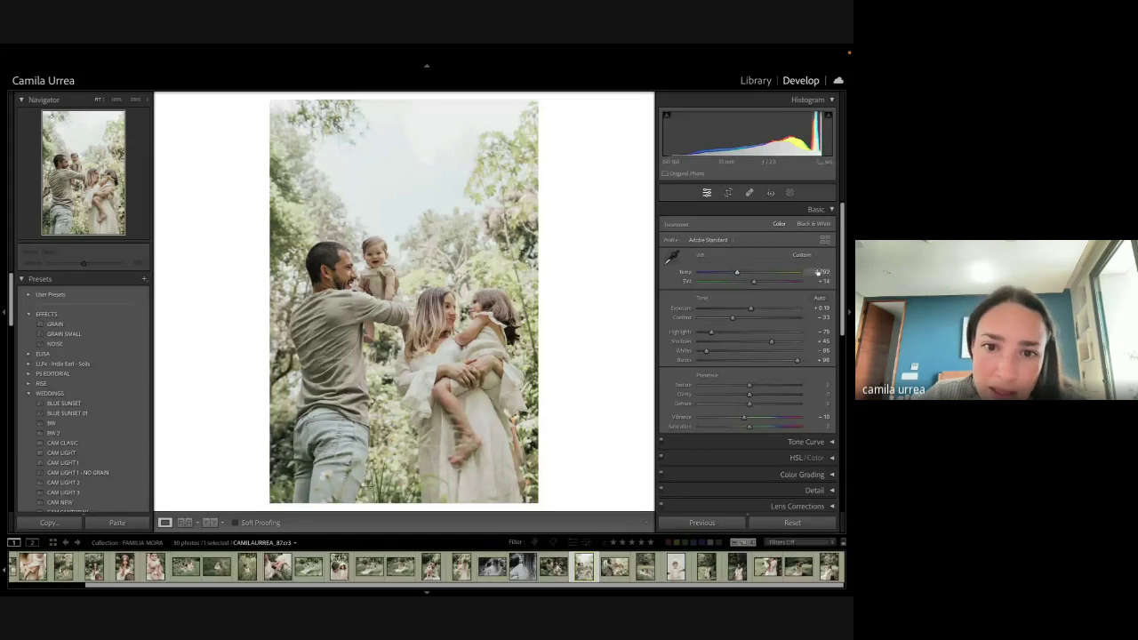
scroll(824, 356, down, 3)
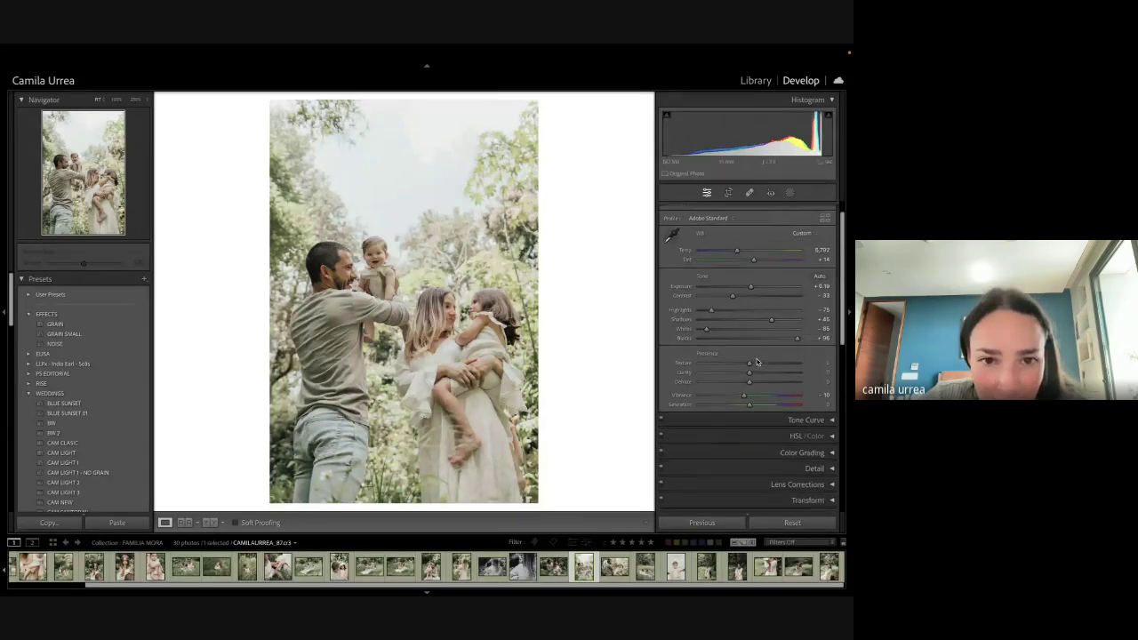
click(801, 409)
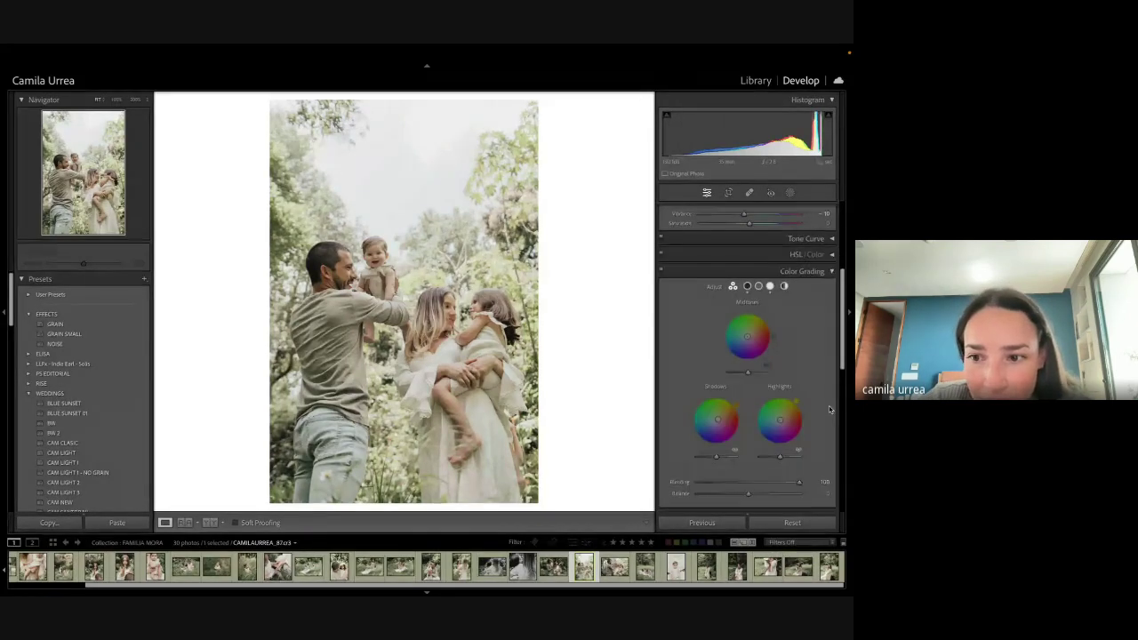
scroll(787, 360, down, 3)
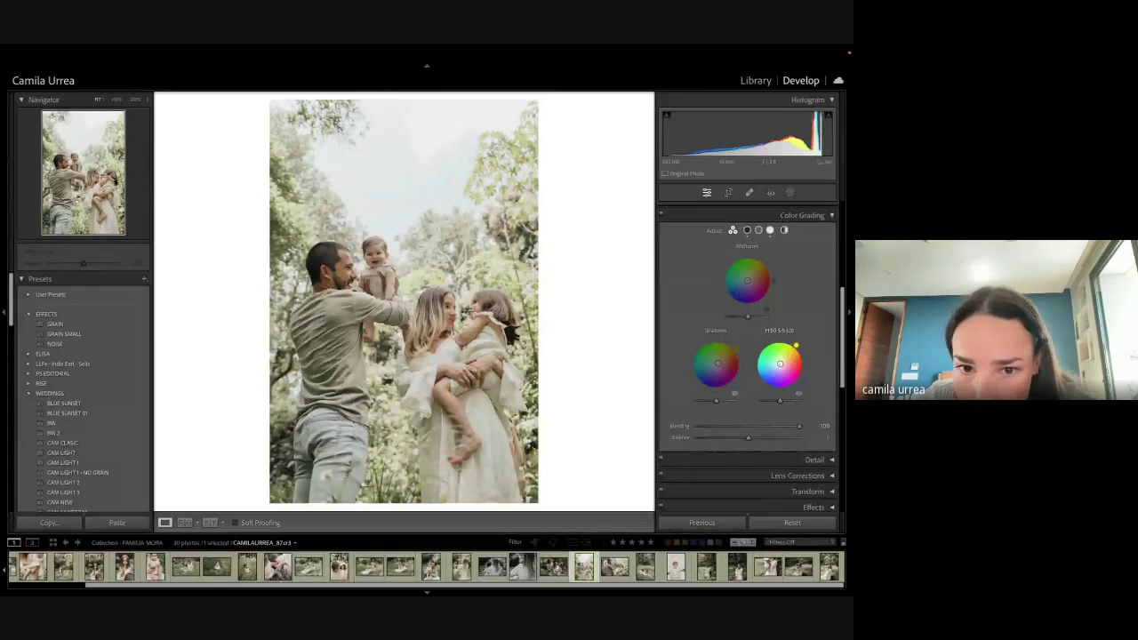
drag(796, 345, 797, 346)
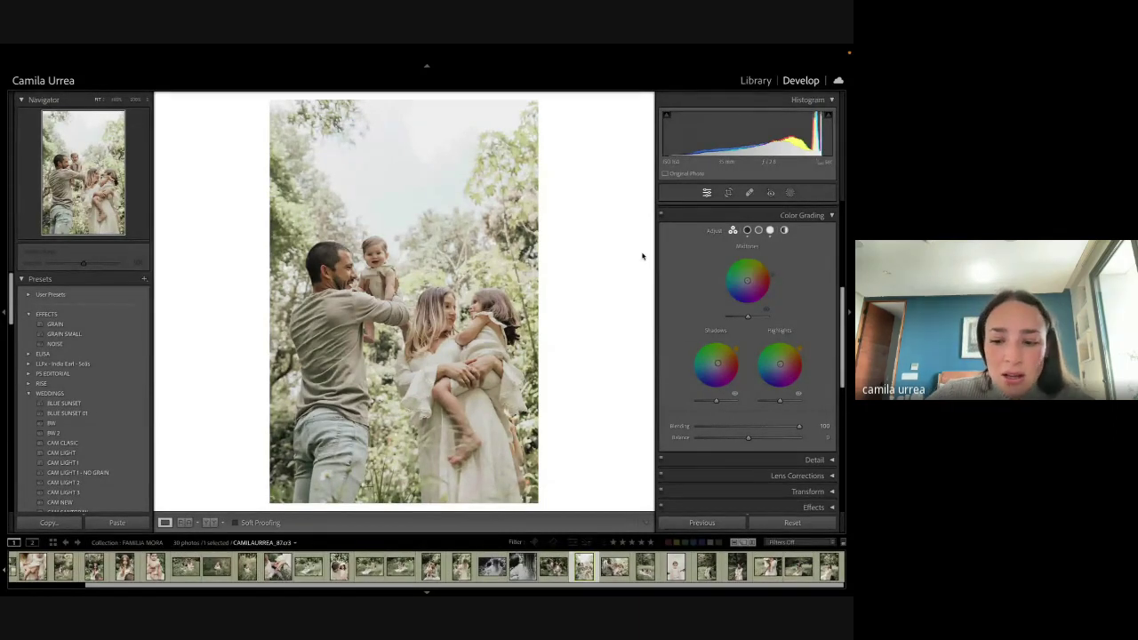
key(backslash)
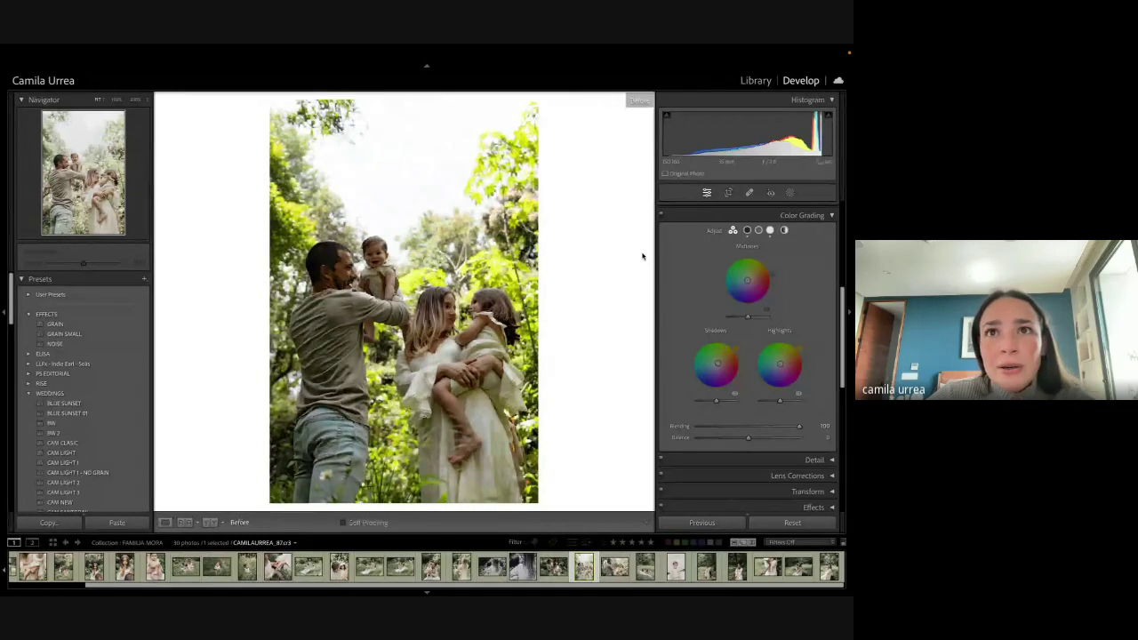
key(backslash)
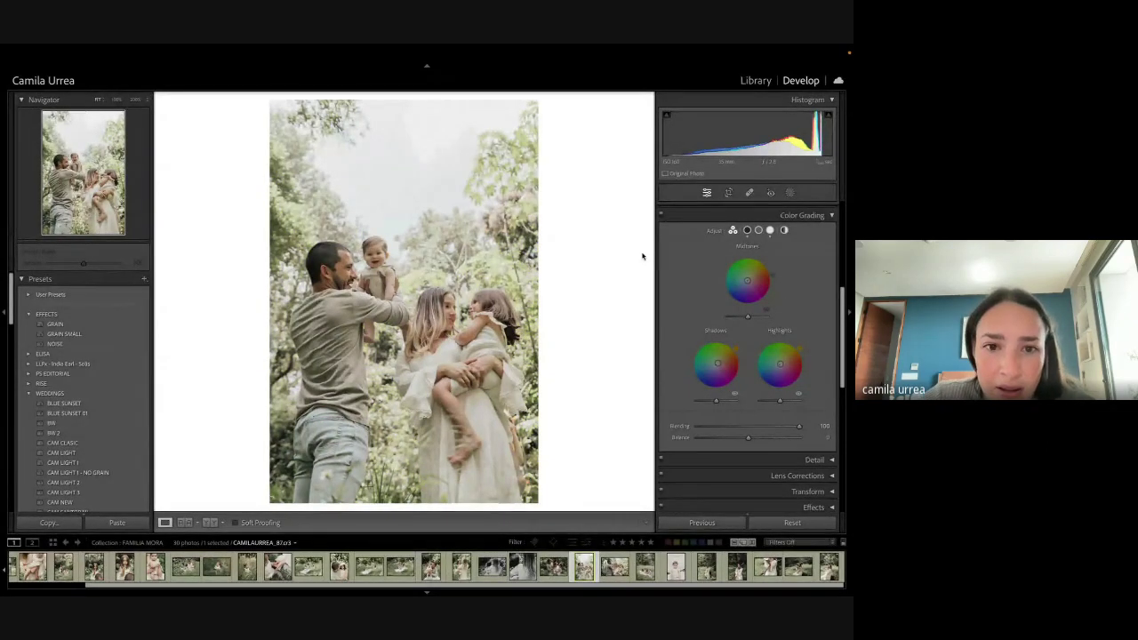
Step: Open the following horizontal photo of the laughing family and apply the BW preset
key(Right)
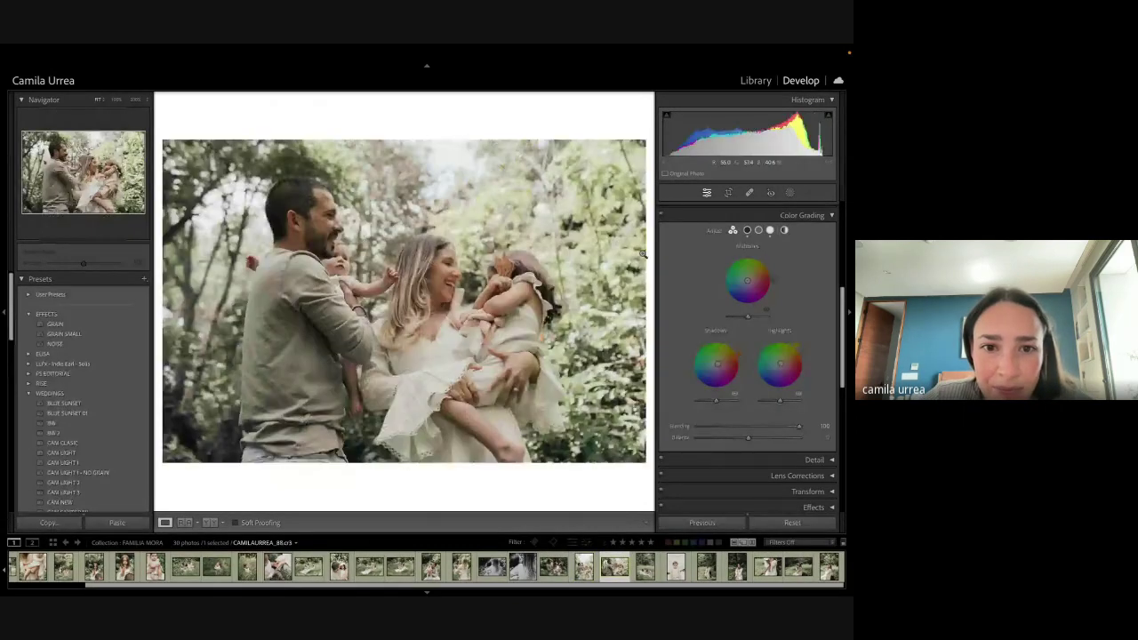
click(51, 424)
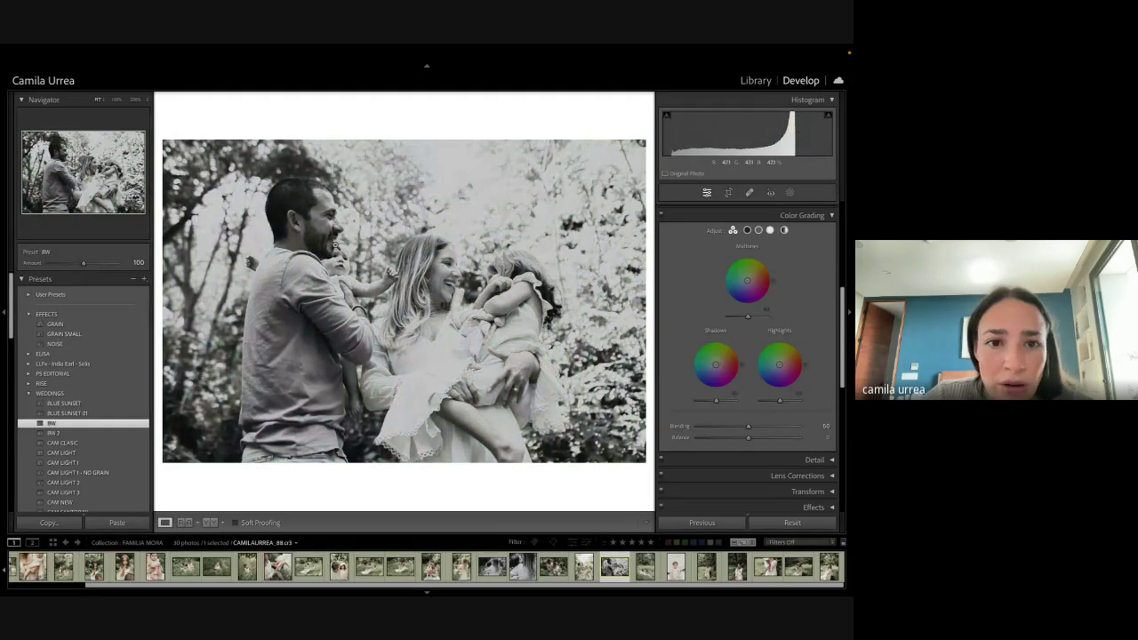
Step: Heal the lines on the father's forehead with a size 25 brush and reposition the source of the lower correction
click(335, 246)
key(q)
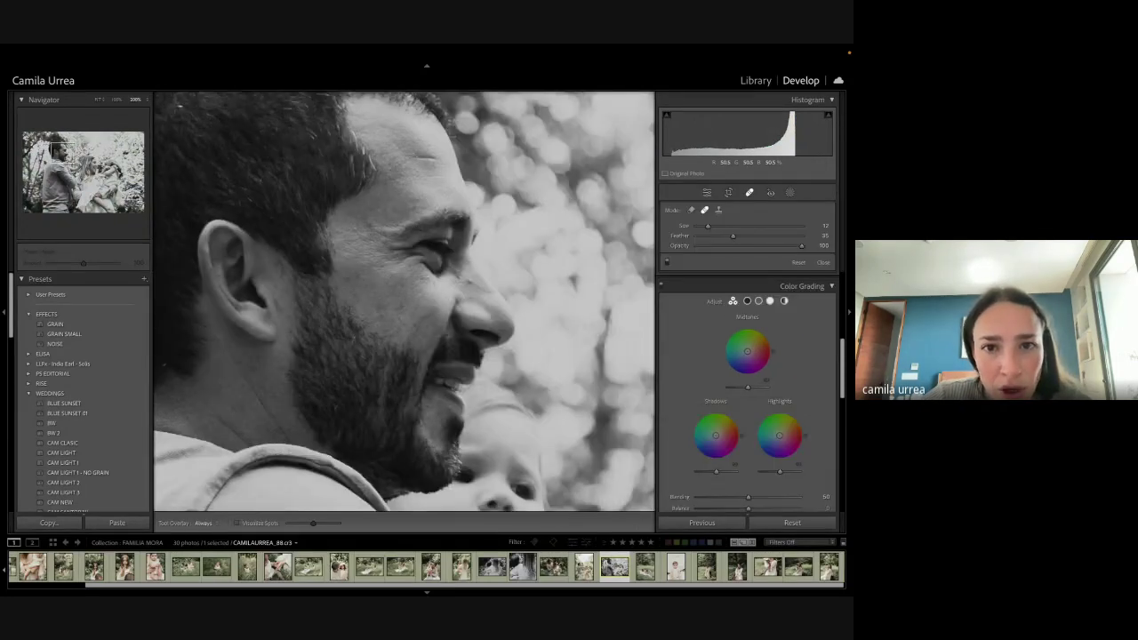
click(423, 158)
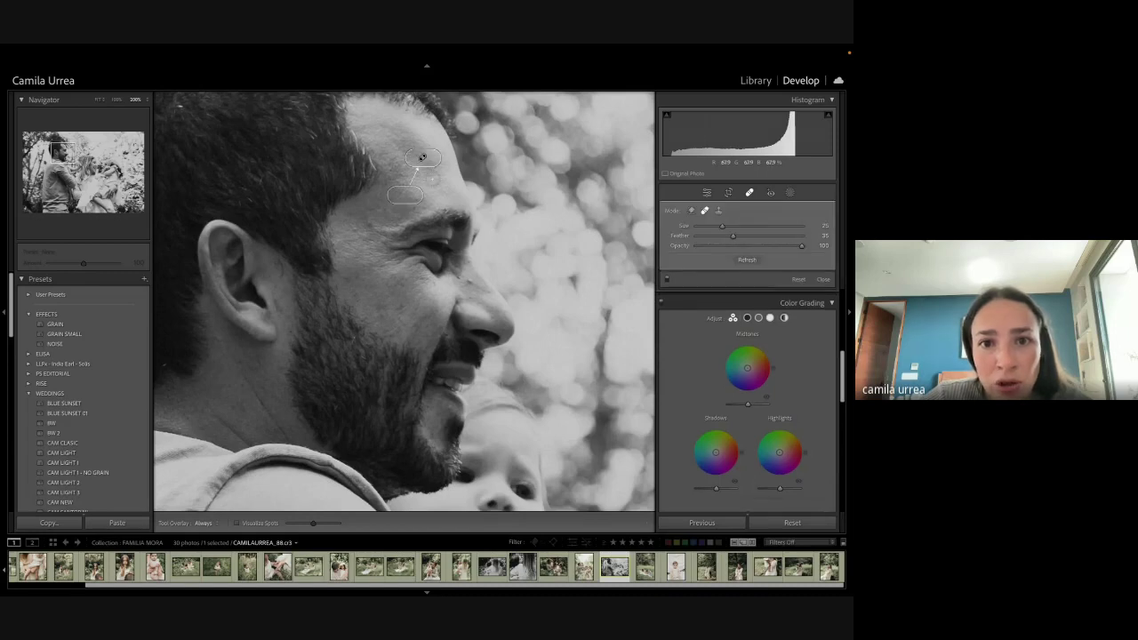
drag(432, 178, 442, 178)
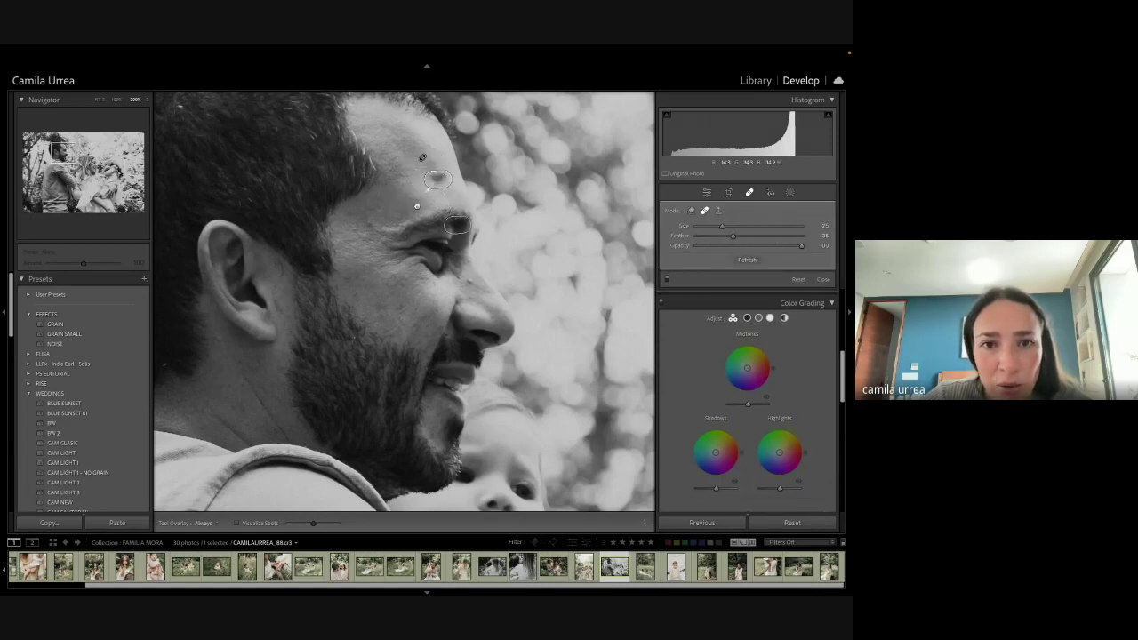
click(437, 179)
Step: Heal the lines beside the father's eyebrow and on his cheek below the eye, and return to the full photo
click(368, 226)
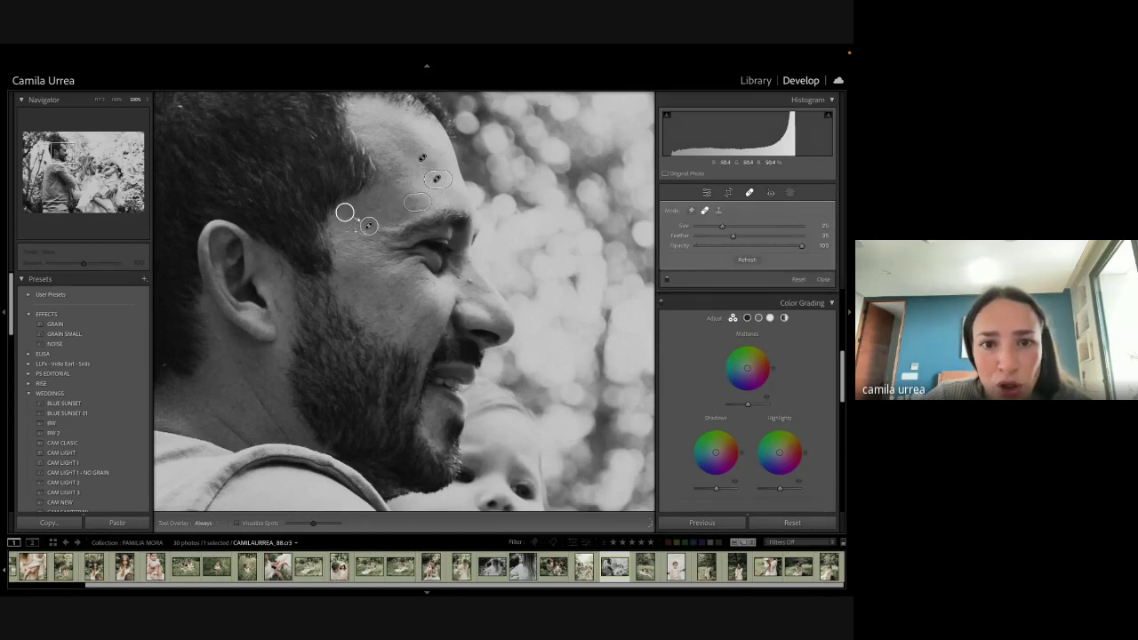
click(356, 232)
click(401, 309)
click(399, 282)
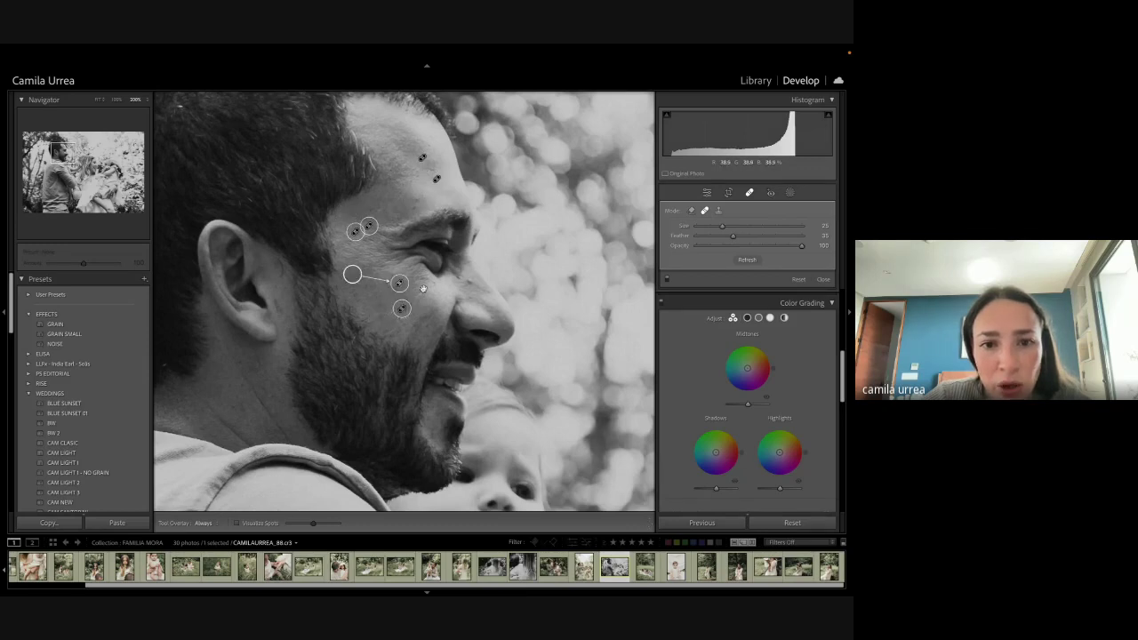
key([)
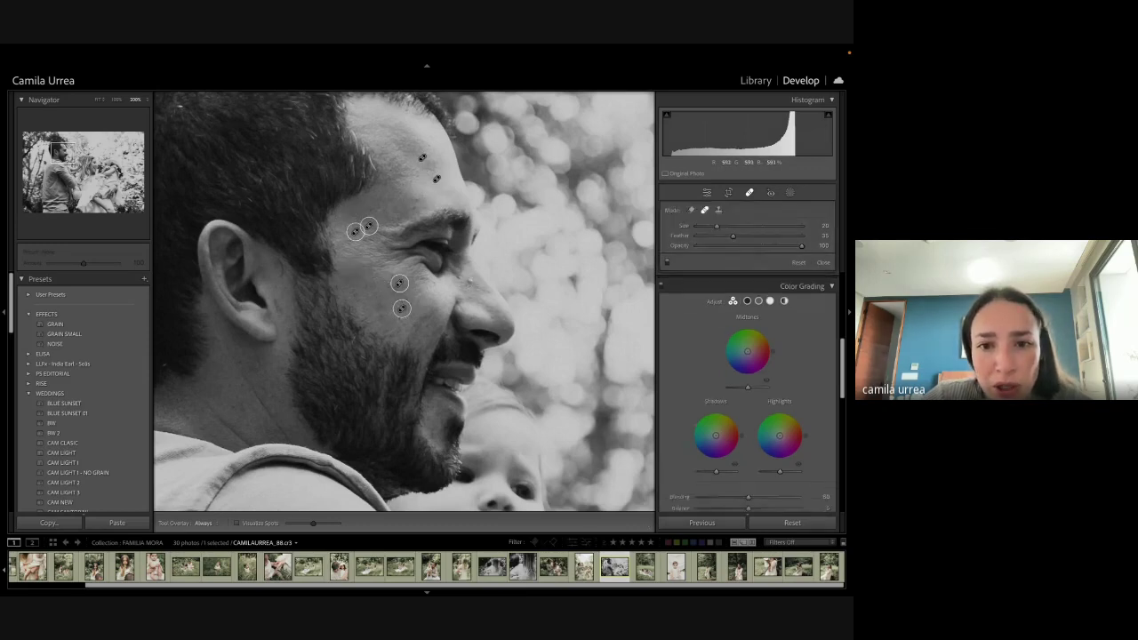
key(q)
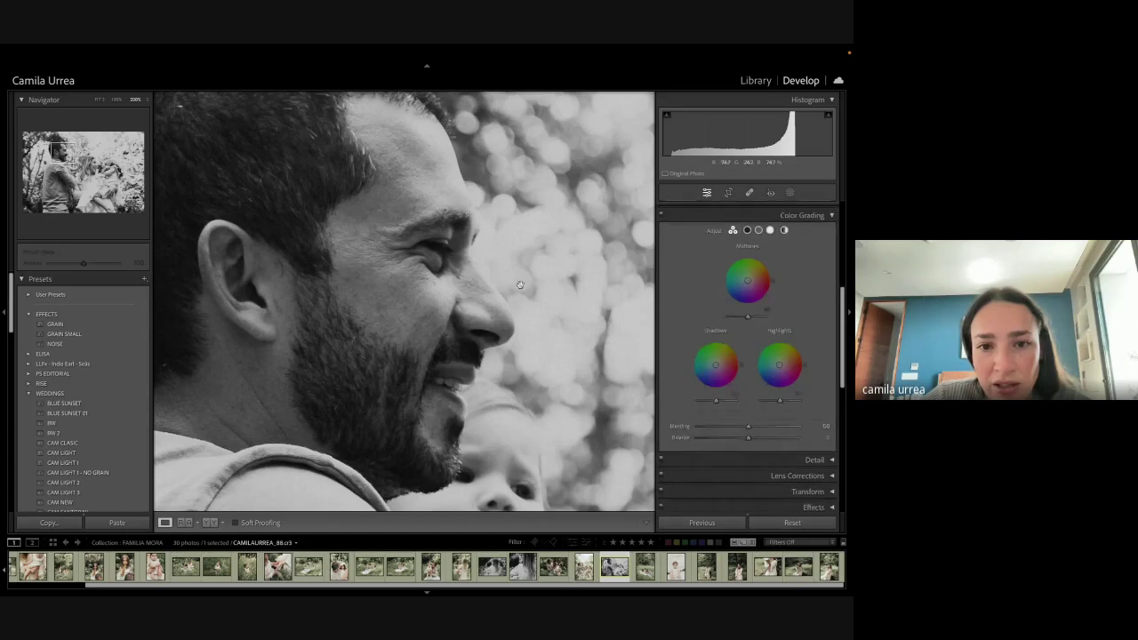
click(519, 284)
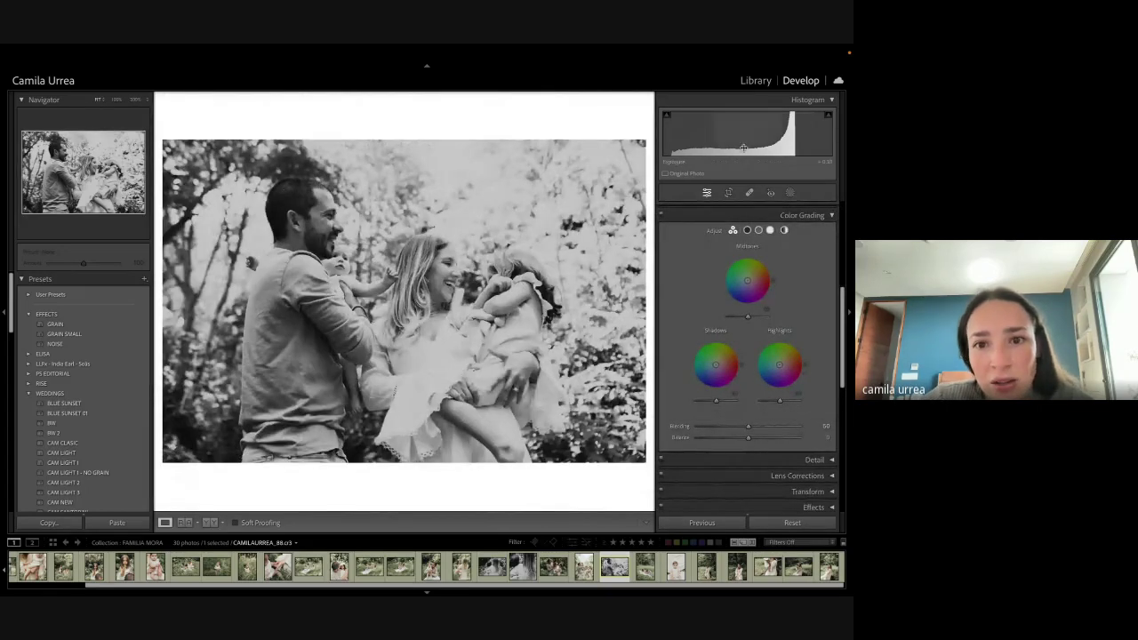
Step: Straighten the black-and-white photo of the laughing family by rotating it slightly counterclockwise in the crop, and close the crop
key(r)
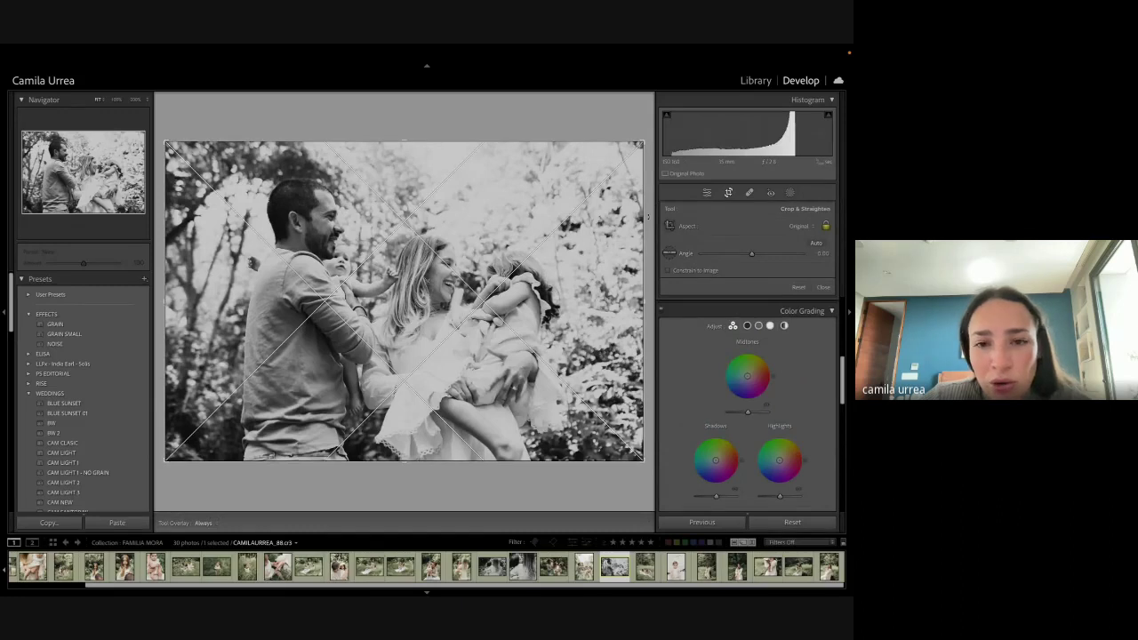
key(r)
key(r)
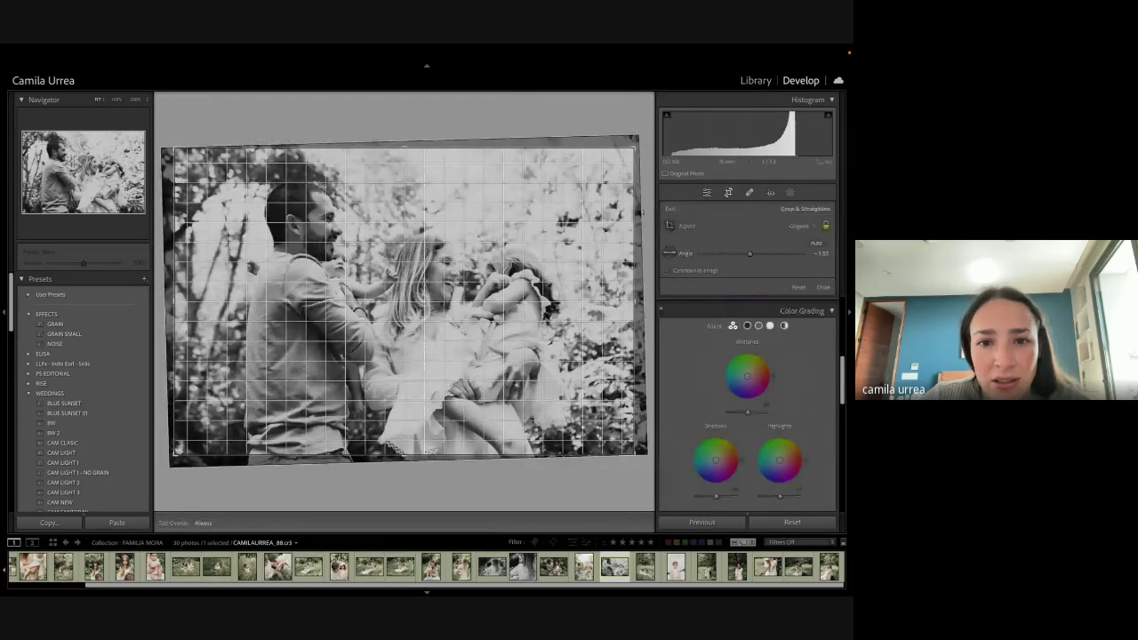
key(r)
key(Right)
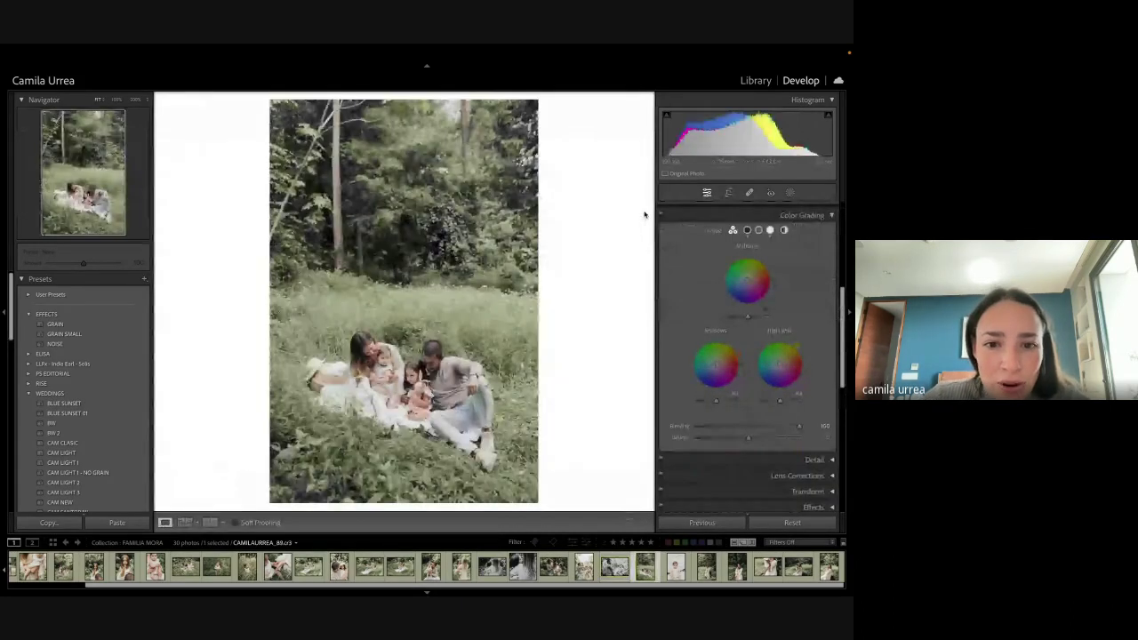
key(Right)
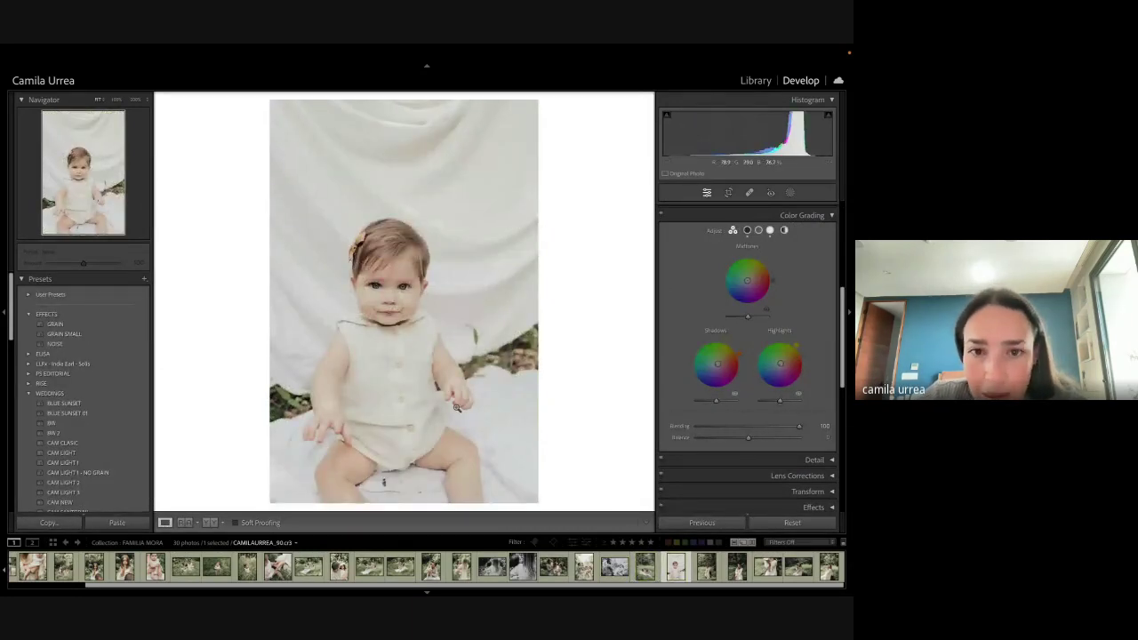
click(740, 570)
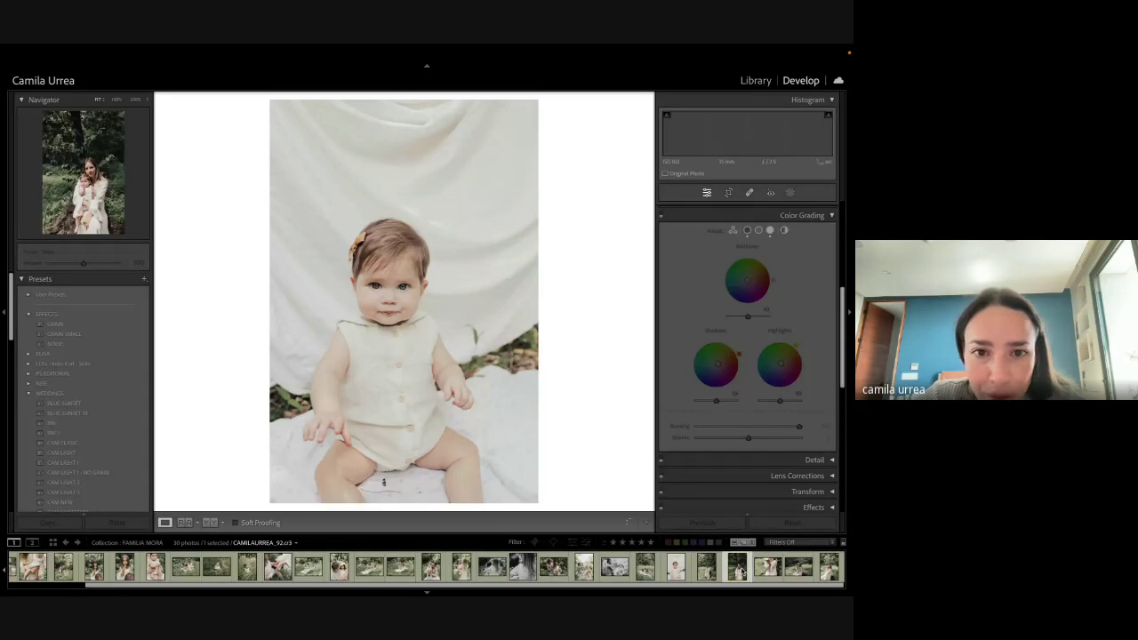
key(Left)
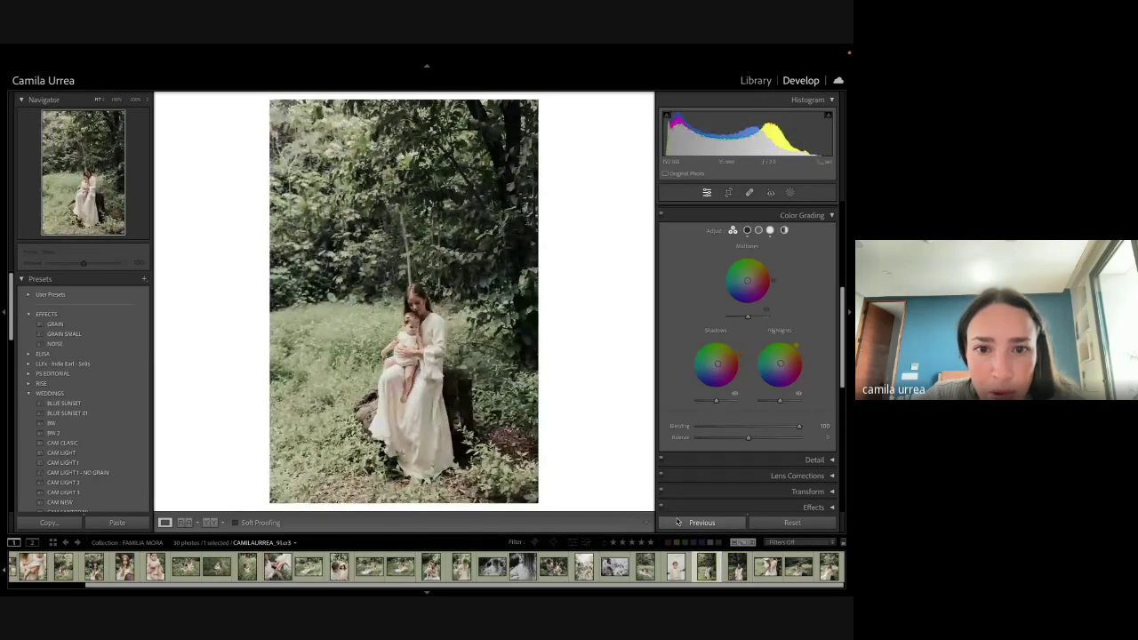
key(backslash)
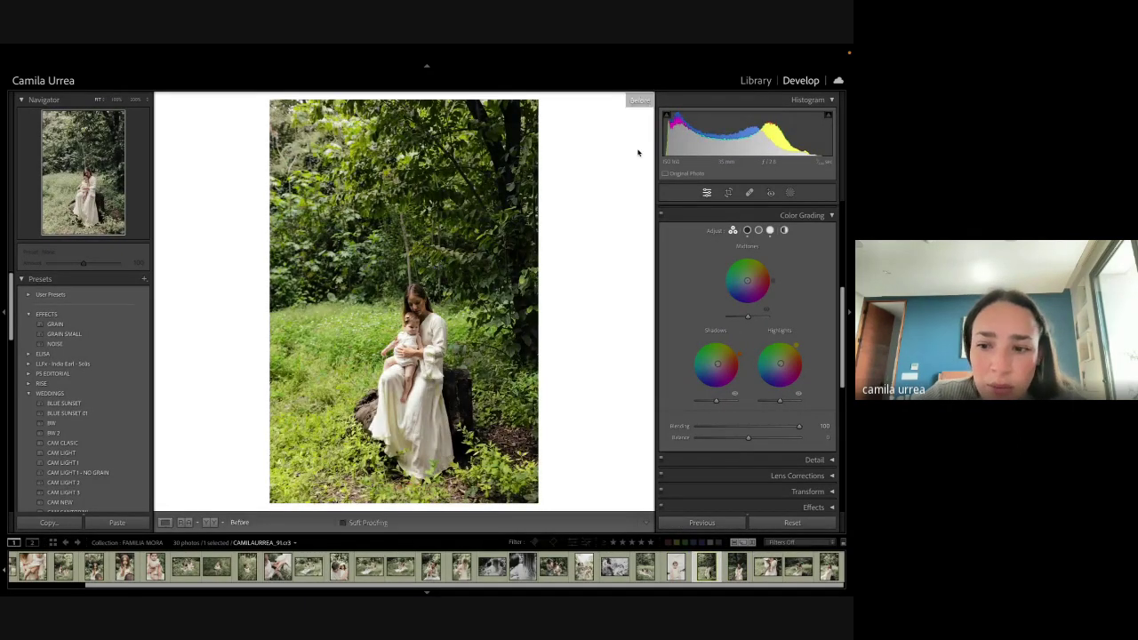
Step: Reset the stump photo's edits and apply the CAM LIGHT 1 - NO GRAIN preset
click(777, 521)
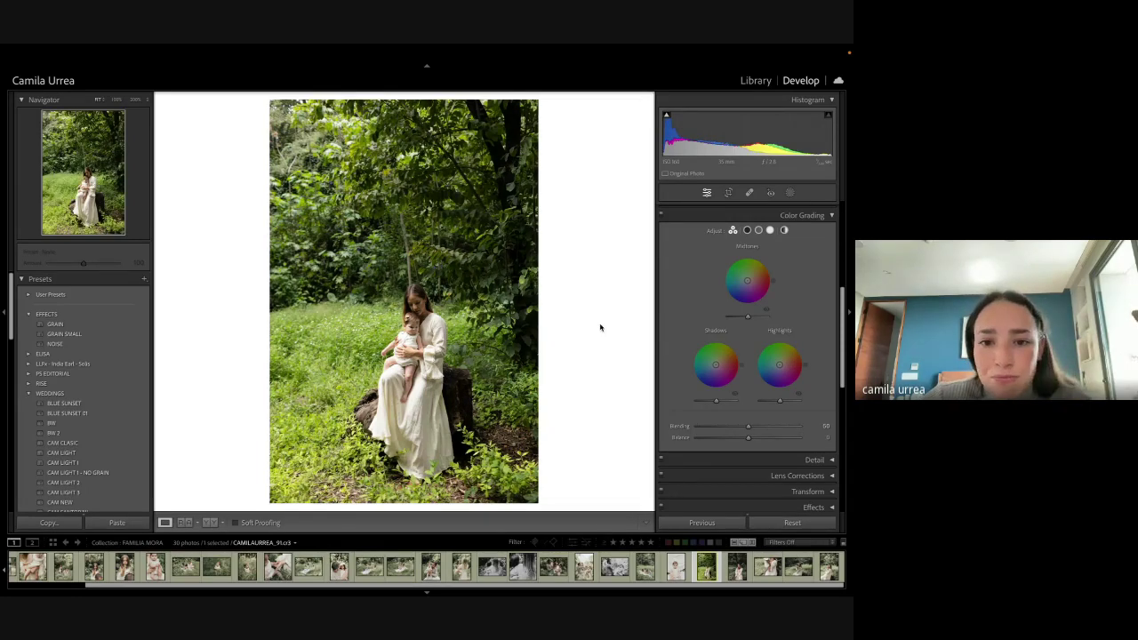
key(backslash)
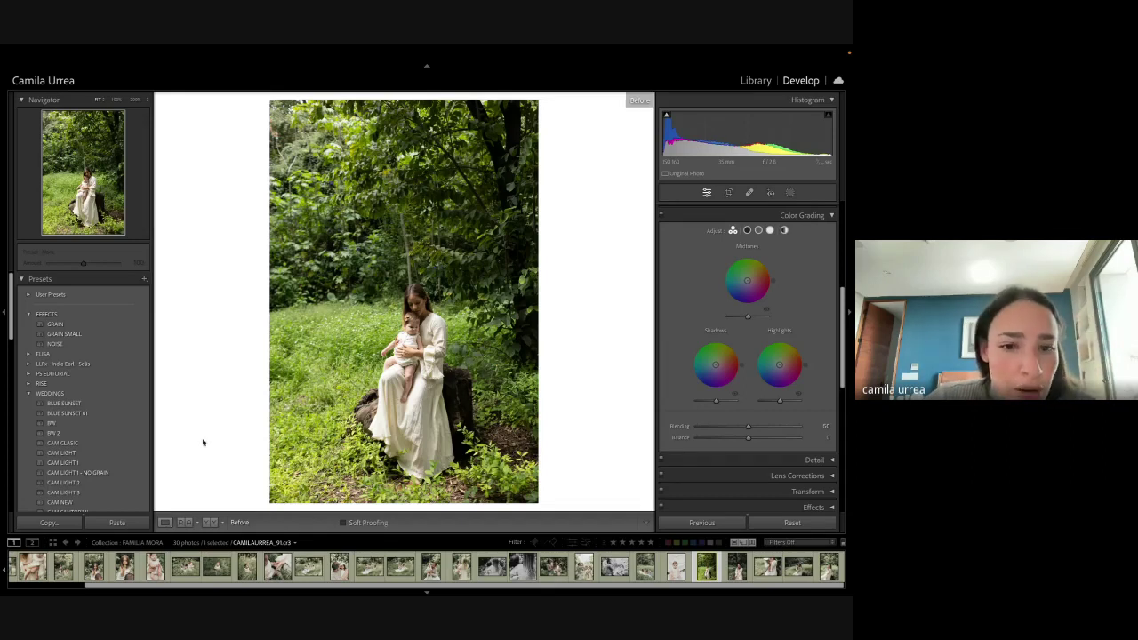
click(106, 473)
key(backslash)
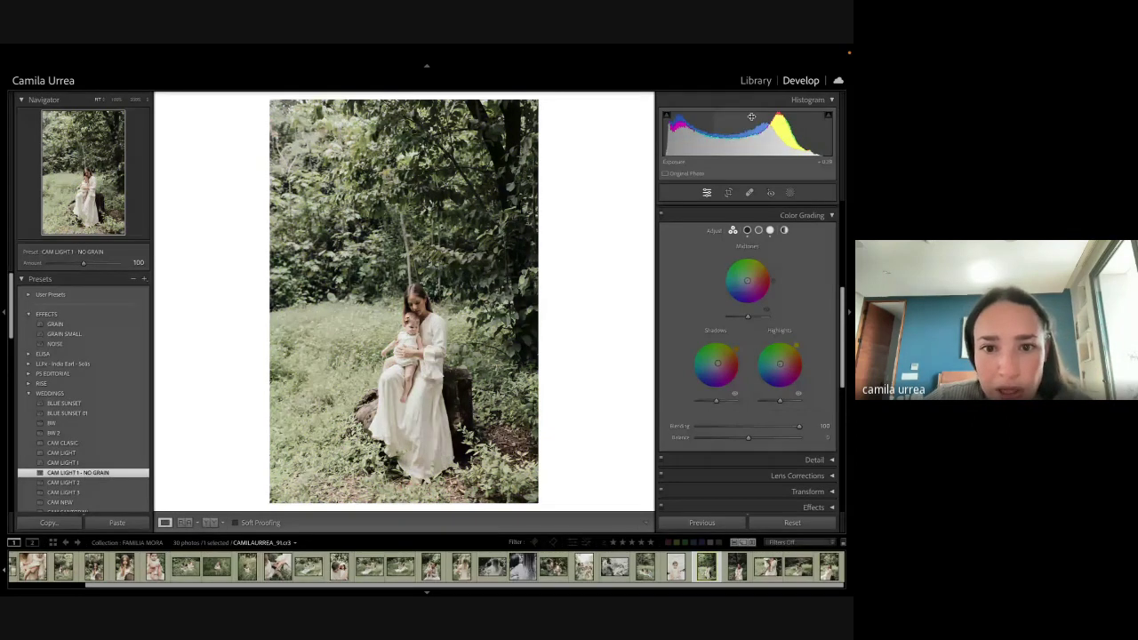
Step: Set the shadows to +63, the exposure to +0.69 and the highlights to -41
scroll(747, 356, up, 5)
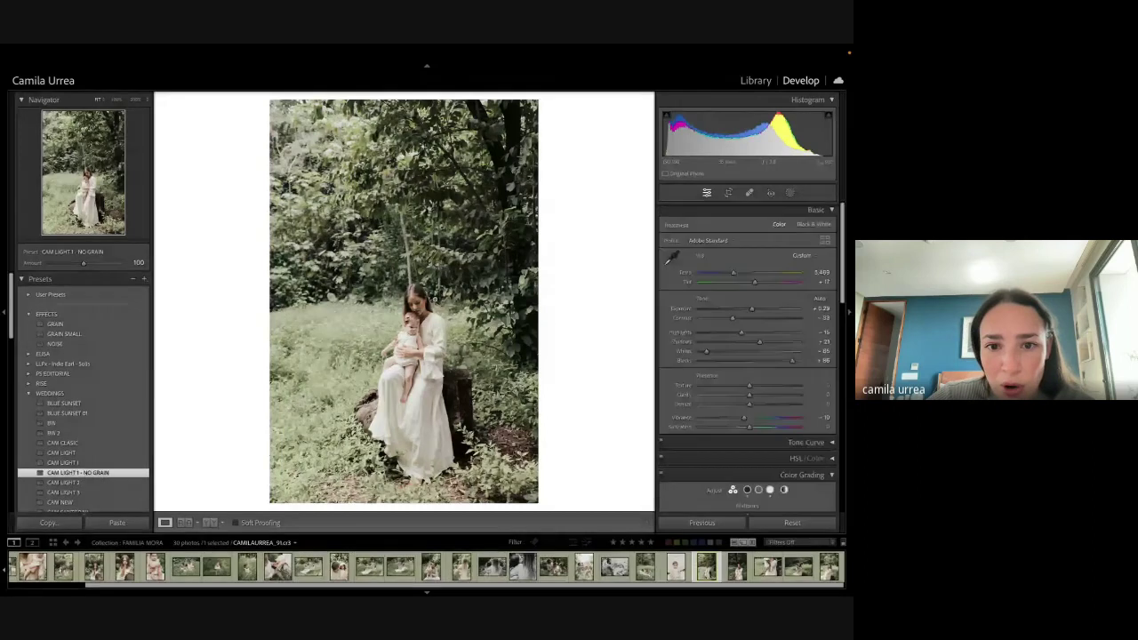
click(784, 343)
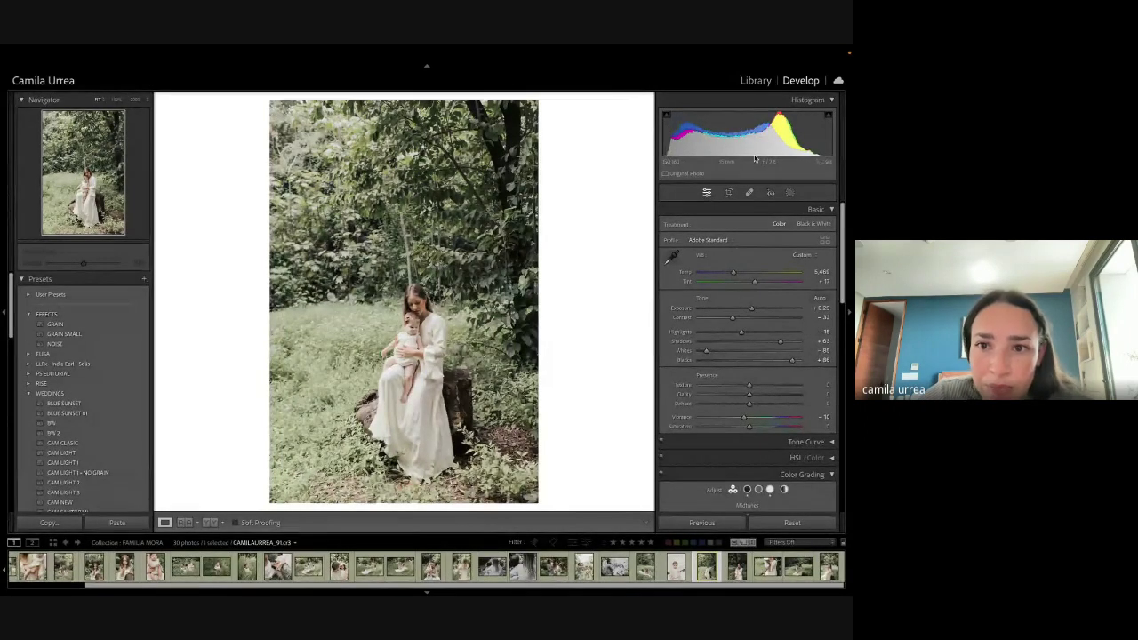
drag(736, 139, 748, 139)
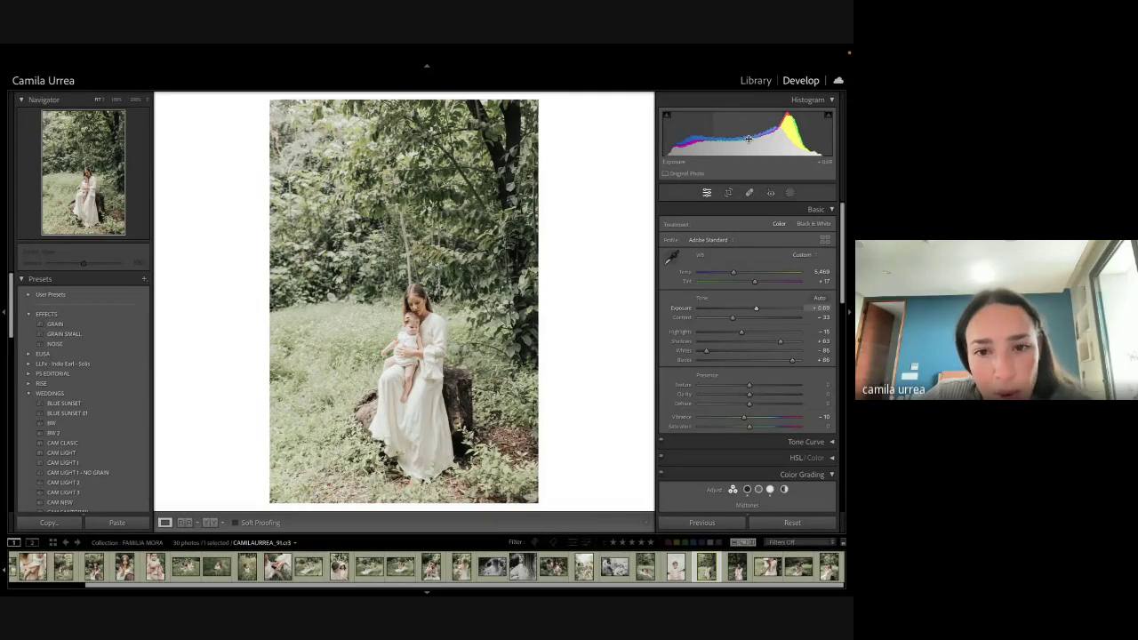
click(728, 332)
Step: Add a diagonal linear gradient mask covering the meadow and the left foliage, including the mother and baby
click(416, 327)
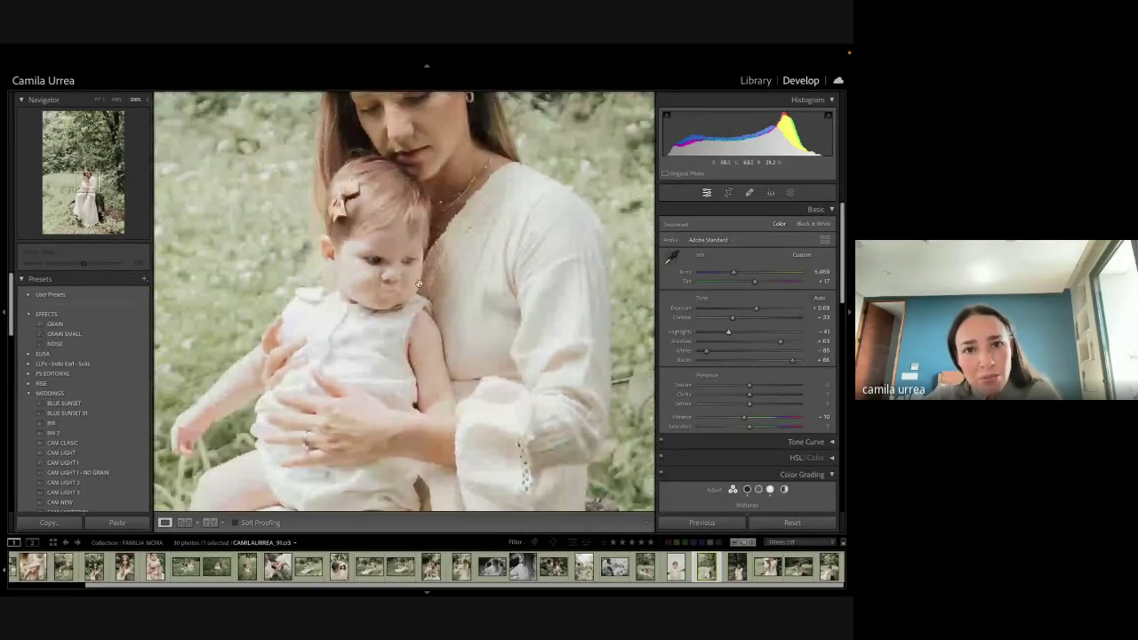
key(shift+w)
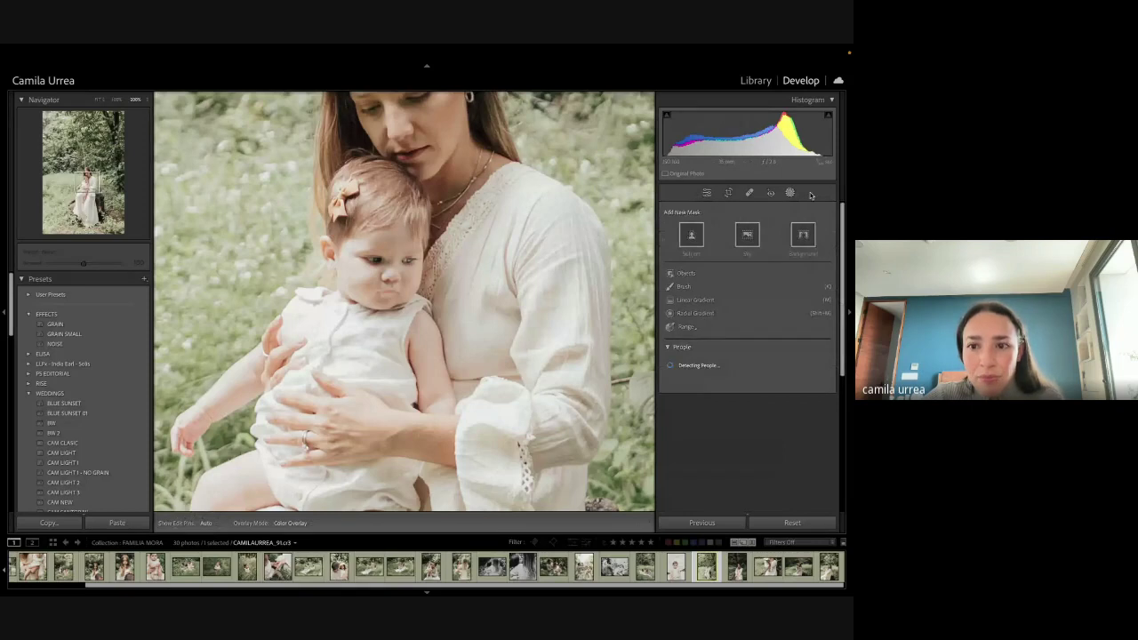
key(m)
key(super+minus)
key(super+minus)
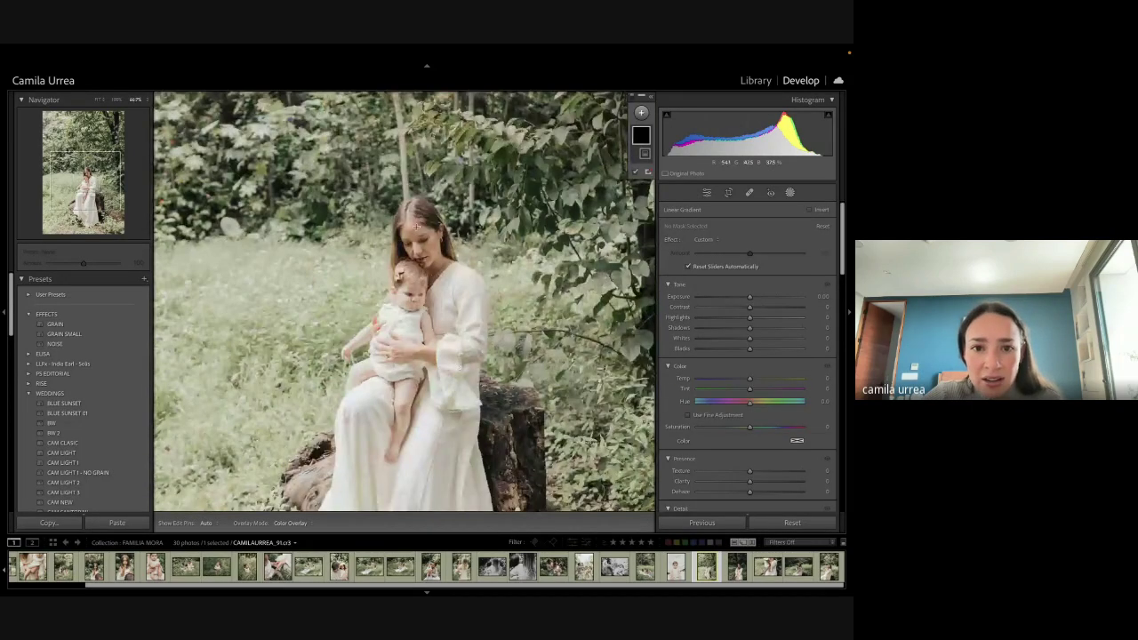
key(super+minus)
drag(383, 258, 458, 253)
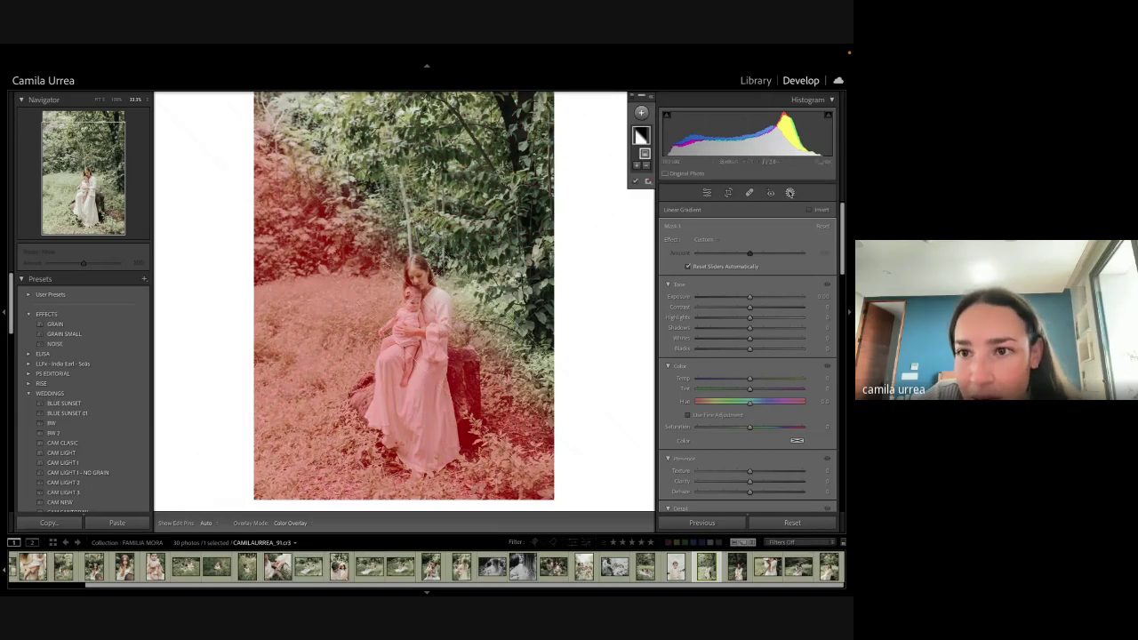
click(641, 112)
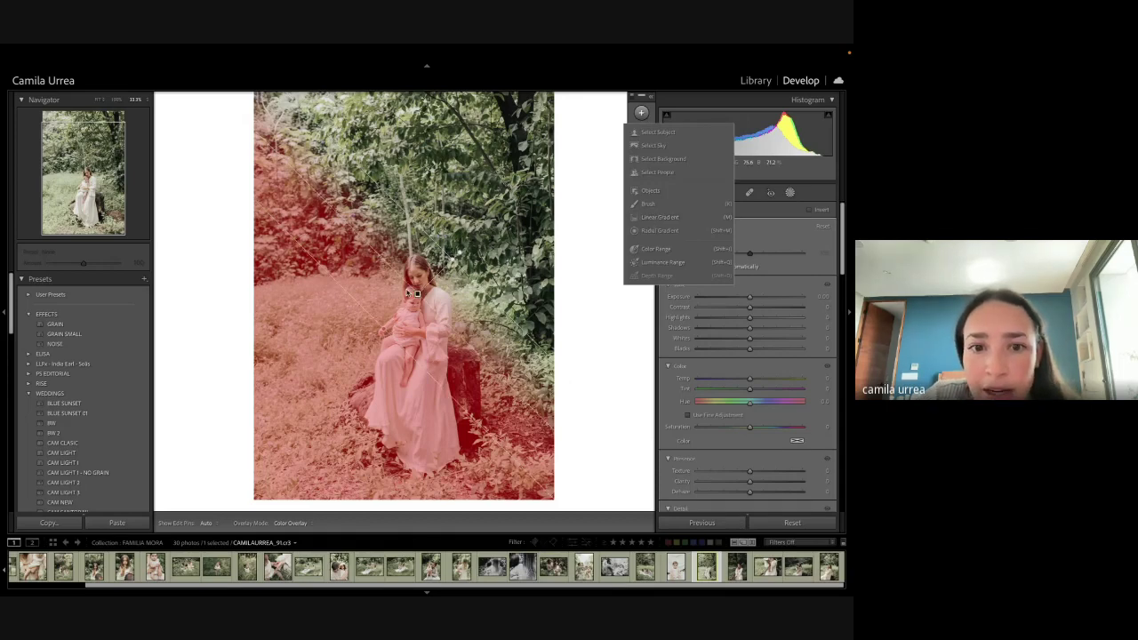
click(641, 323)
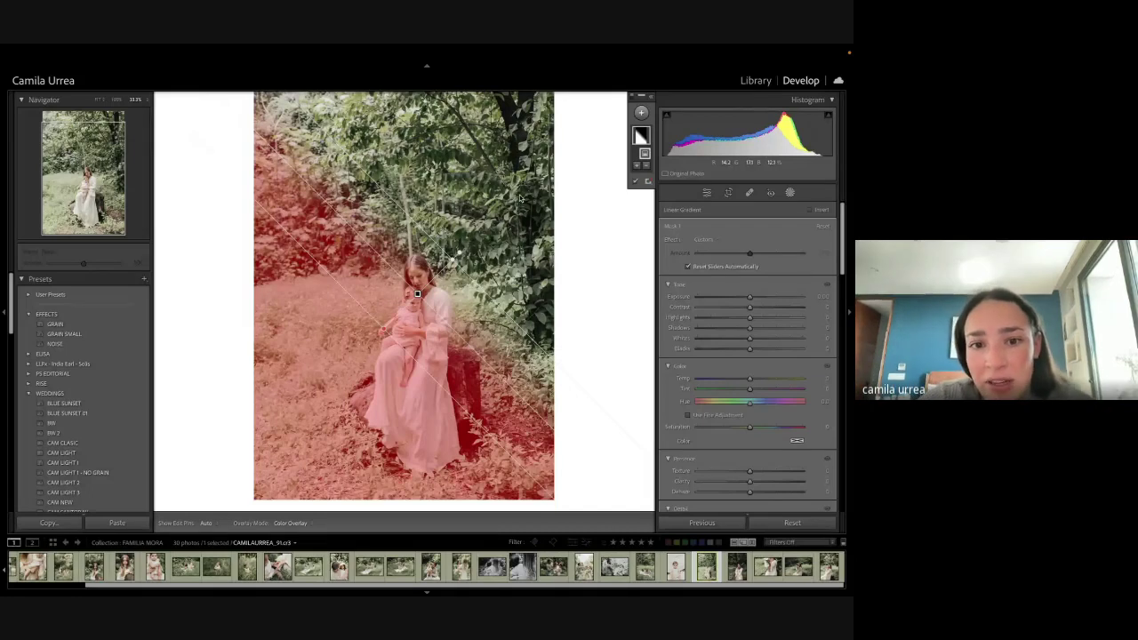
Step: Try darker and brighter exposures on the gradient mask, leave its area moderately darkened, and close masking
drag(820, 300, 765, 300)
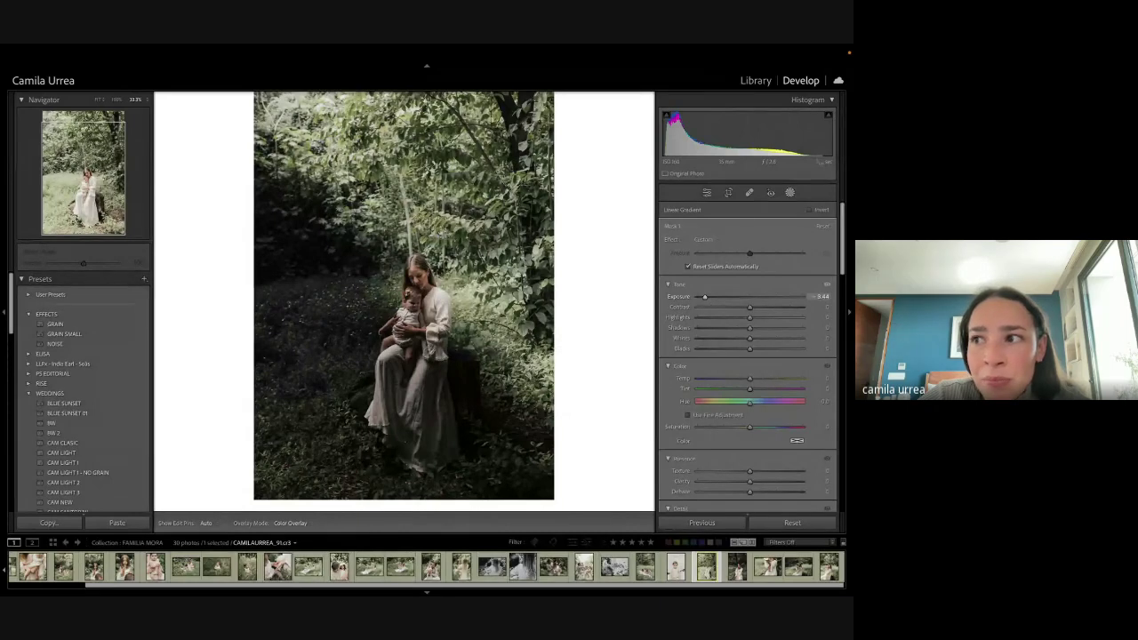
drag(705, 297, 769, 296)
drag(871, 296, 855, 296)
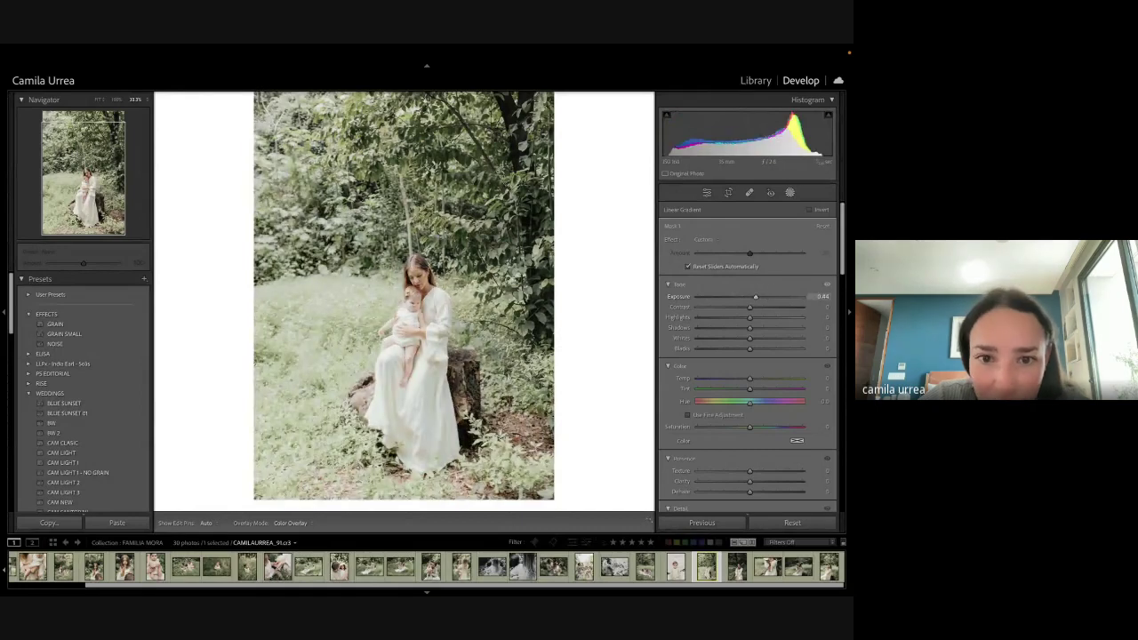
drag(756, 296, 734, 296)
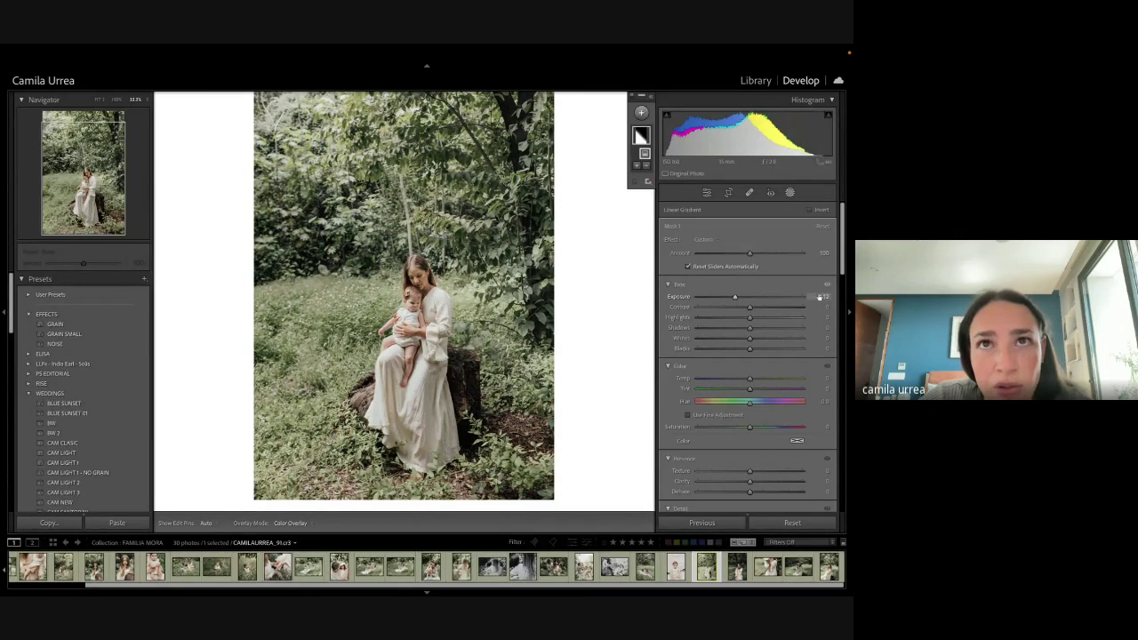
click(790, 195)
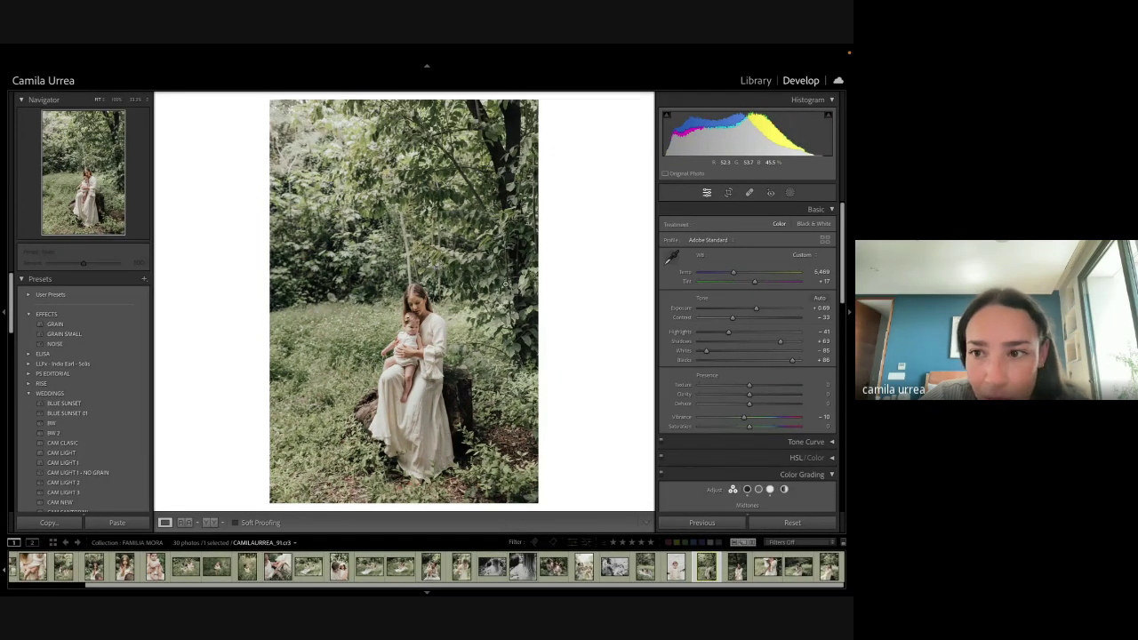
Step: Raise the overall exposure to +0.99 and rotate the photo slightly clockwise in the crop
click(789, 194)
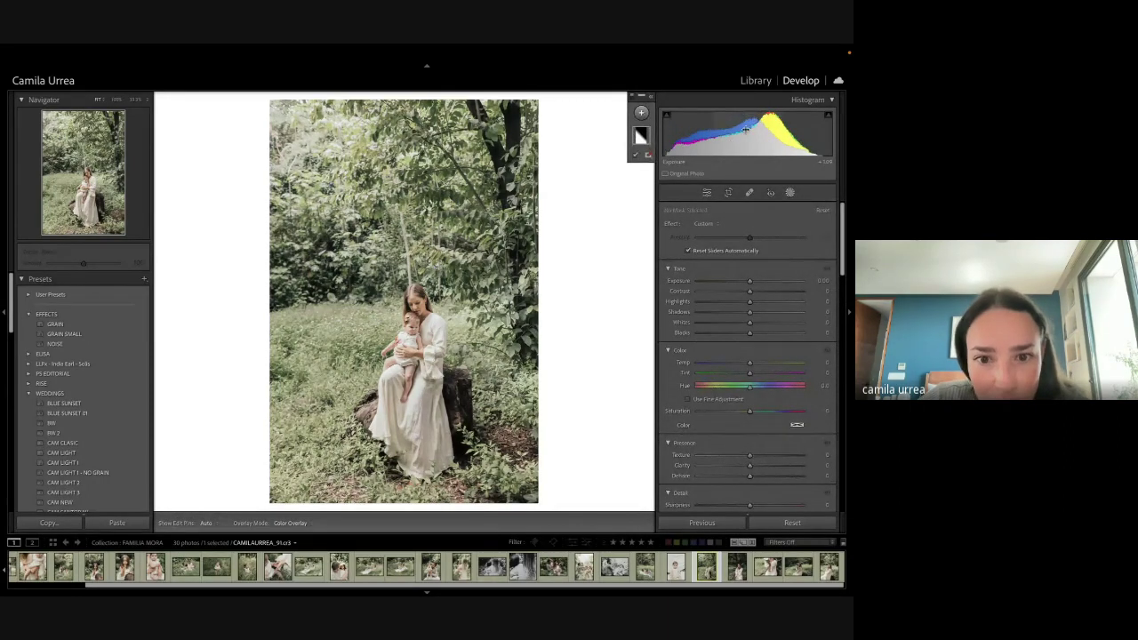
key(r)
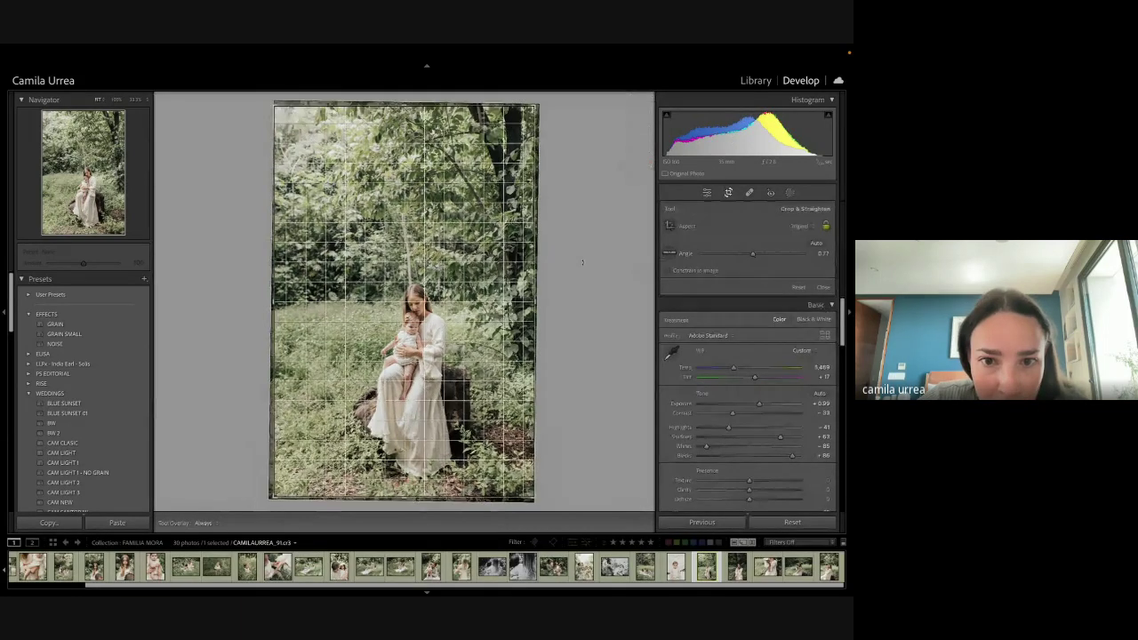
drag(582, 262, 584, 269)
key(Return)
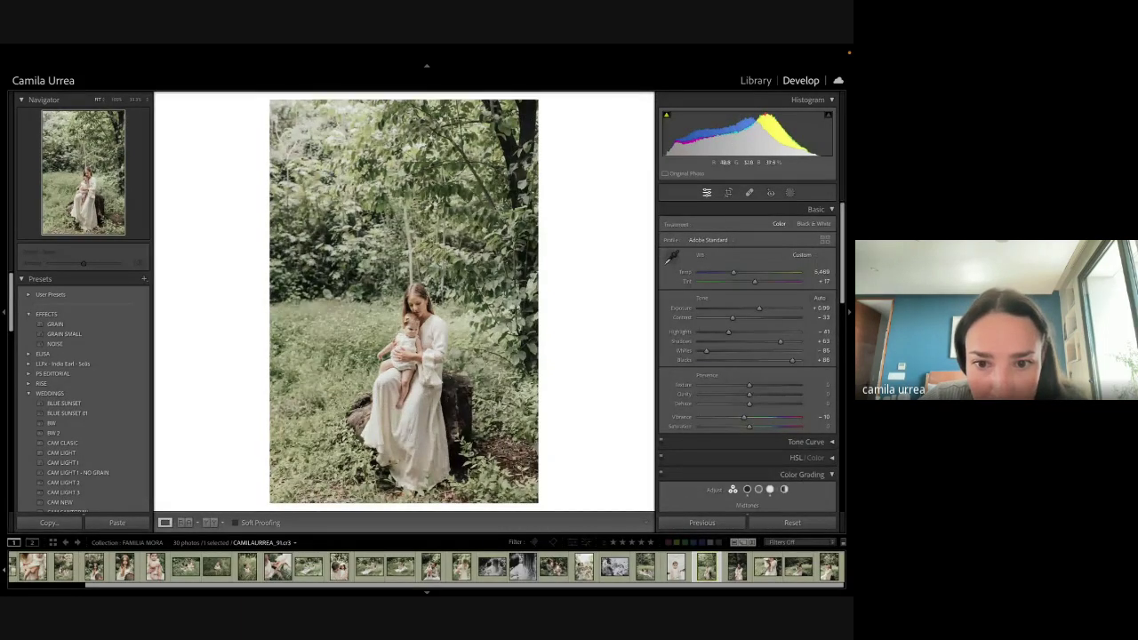
Step: Refine the straightening to an angle of about 2.31 and shift the photo upward inside the crop frame
key(r)
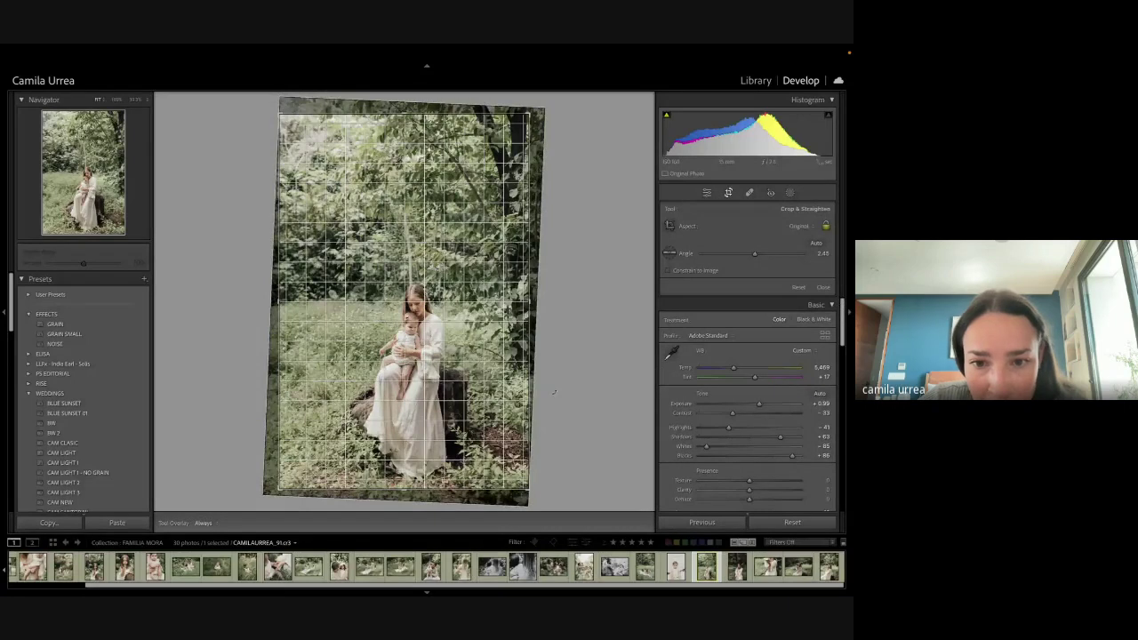
drag(552, 392, 553, 391)
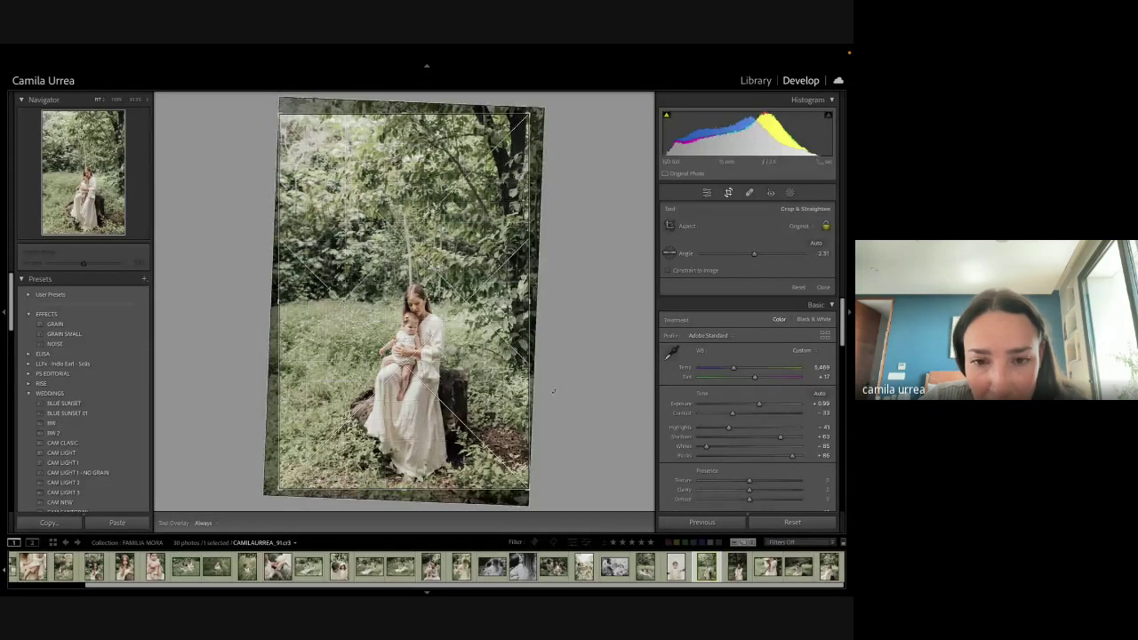
drag(332, 293, 332, 285)
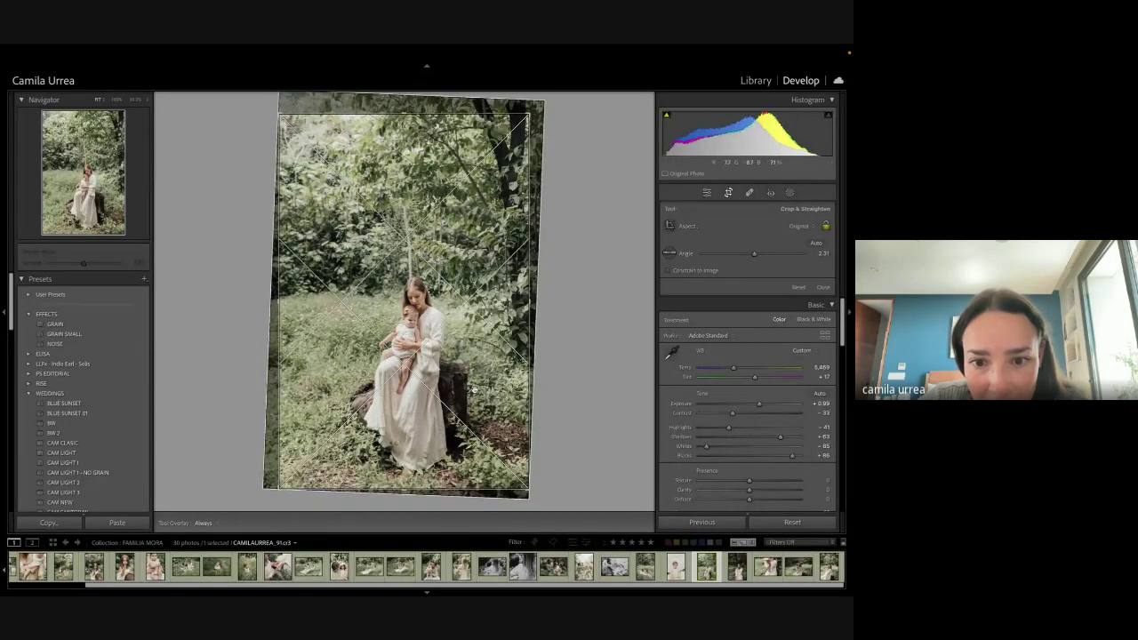
key(Return)
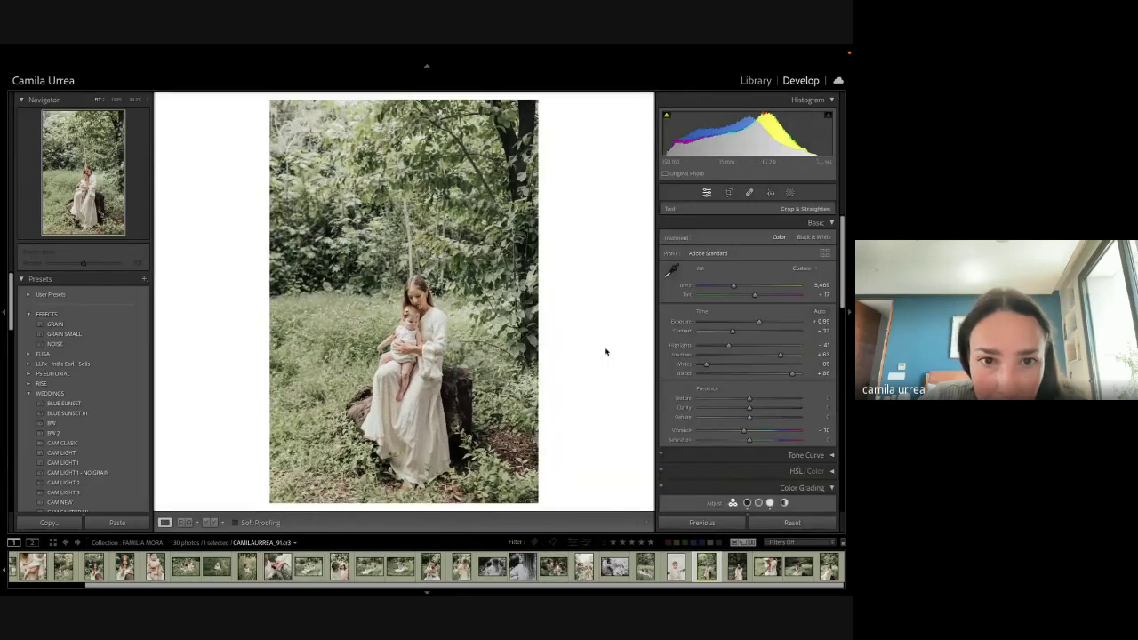
key(r)
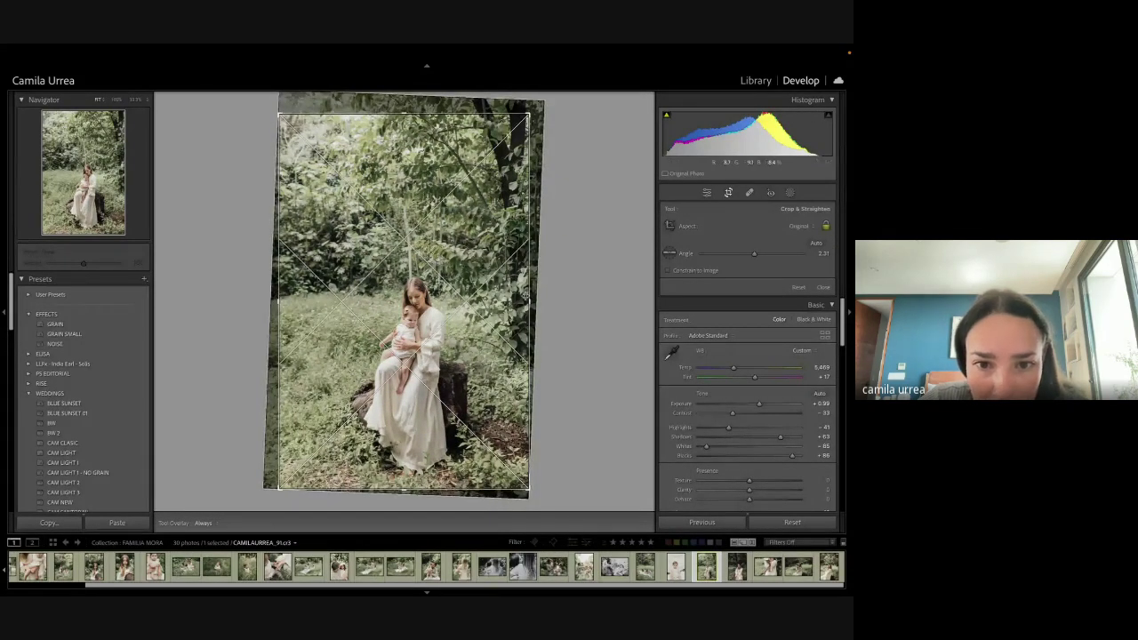
drag(587, 282, 587, 281)
key(Return)
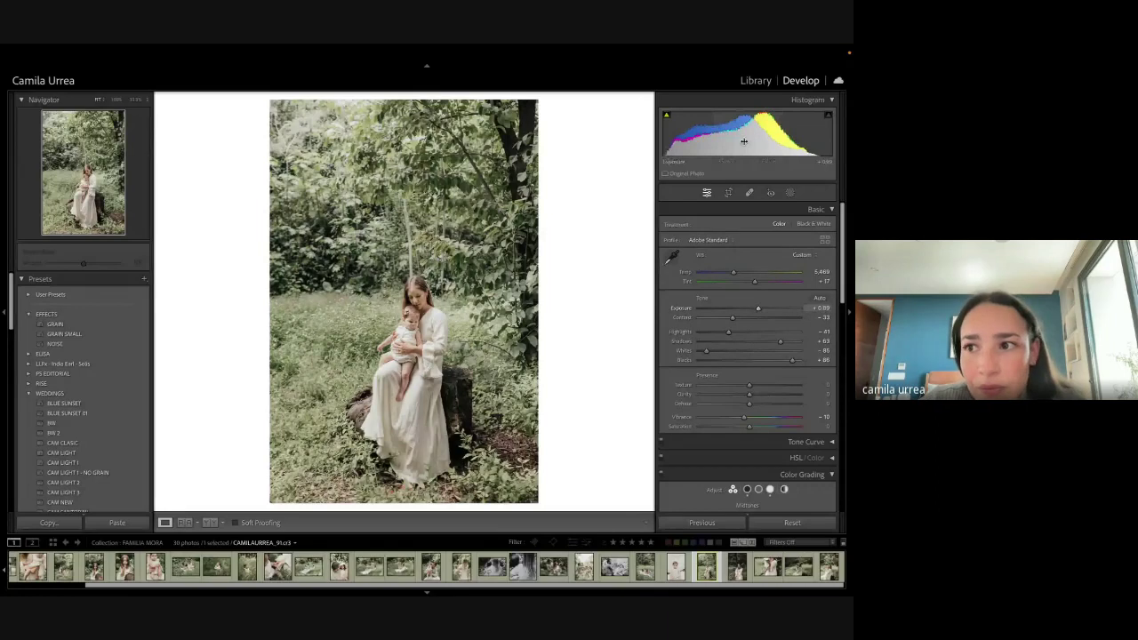
Step: Set the exposure to +0.89, the highlights to -8, the temperature to 5,298 and the tint to +14
drag(728, 332, 735, 331)
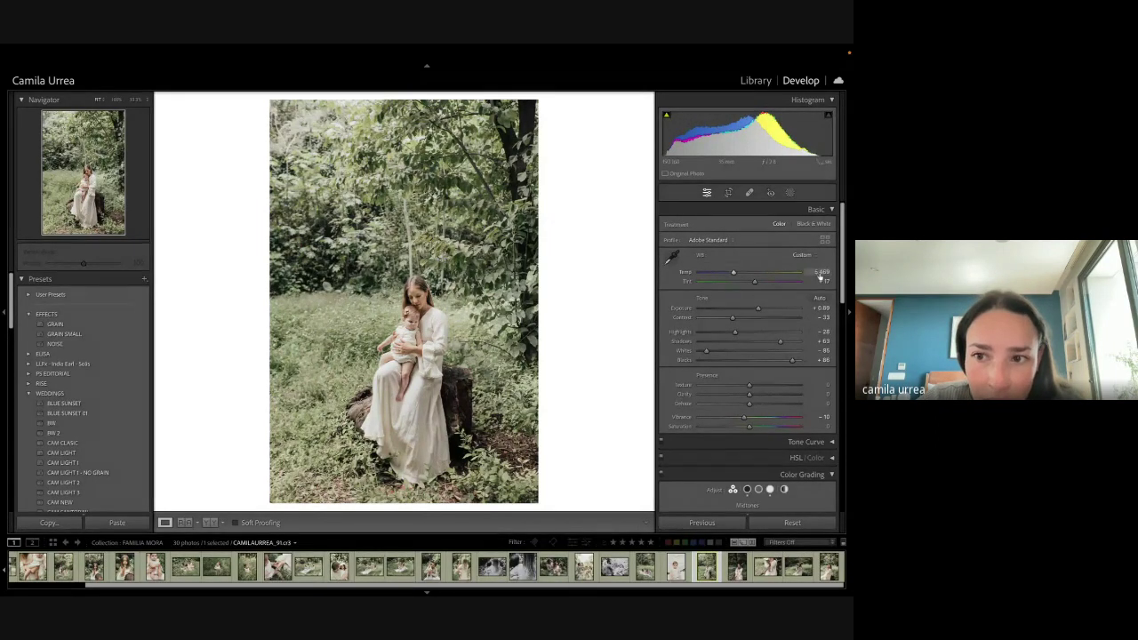
drag(819, 282, 808, 273)
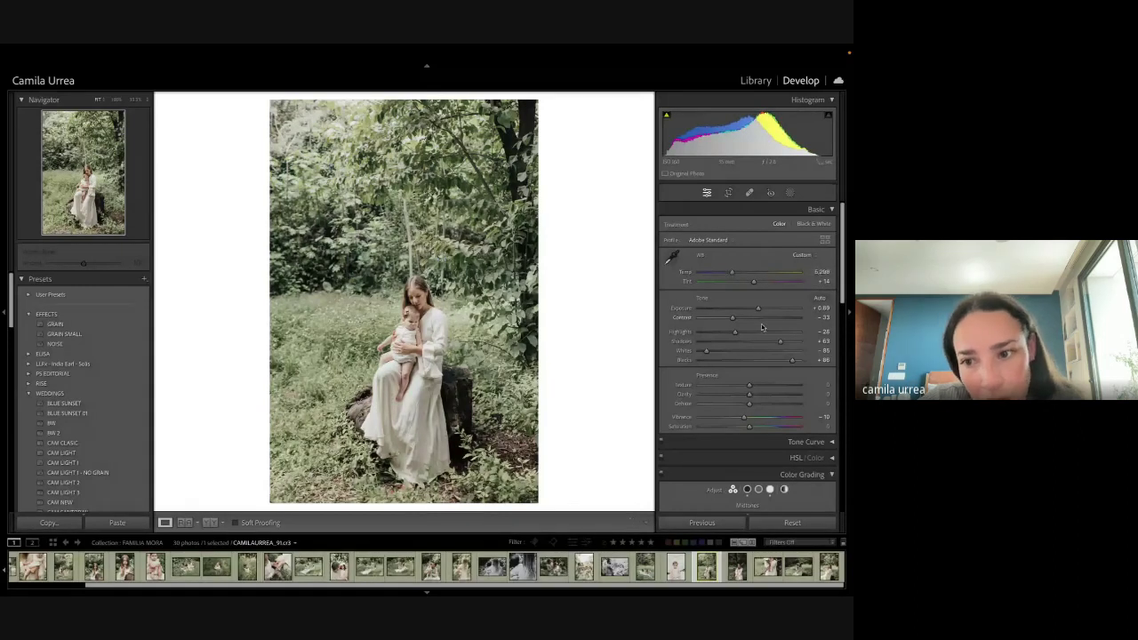
drag(735, 332, 745, 332)
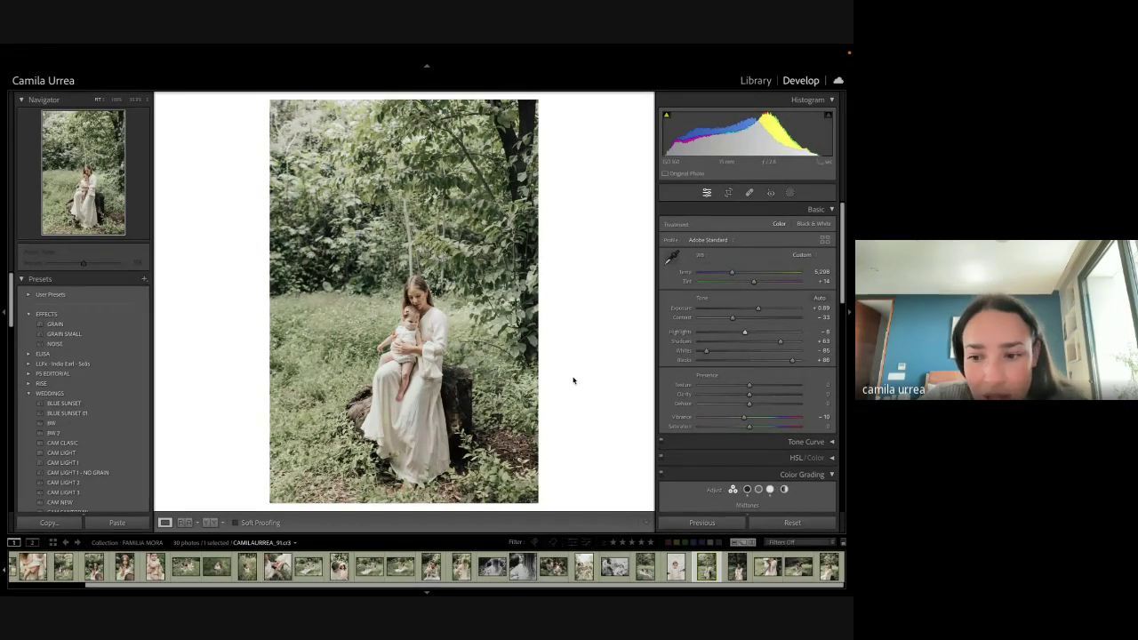
Step: Open the photo of the baby sitting in tall grass and create an automatic subject mask on the baby
click(400, 569)
click(216, 566)
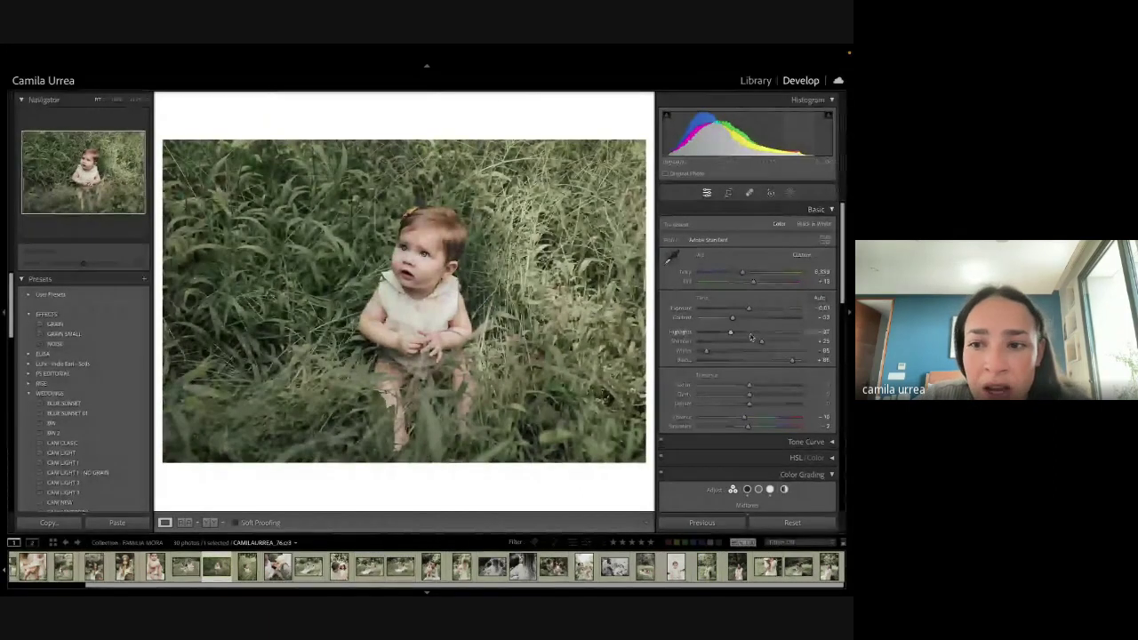
click(790, 193)
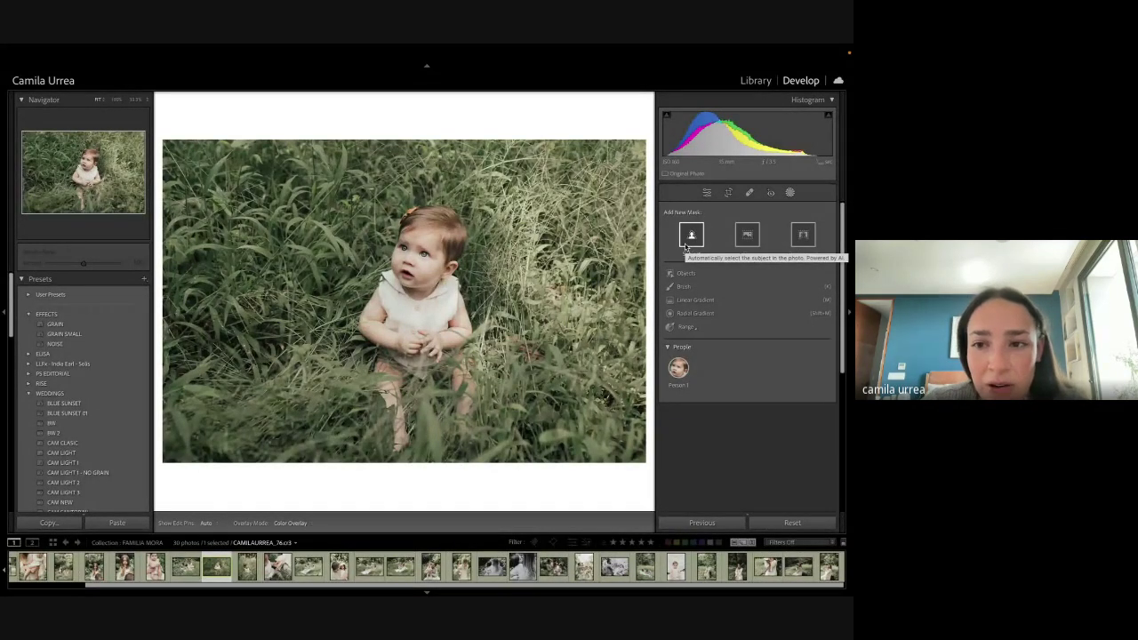
click(686, 245)
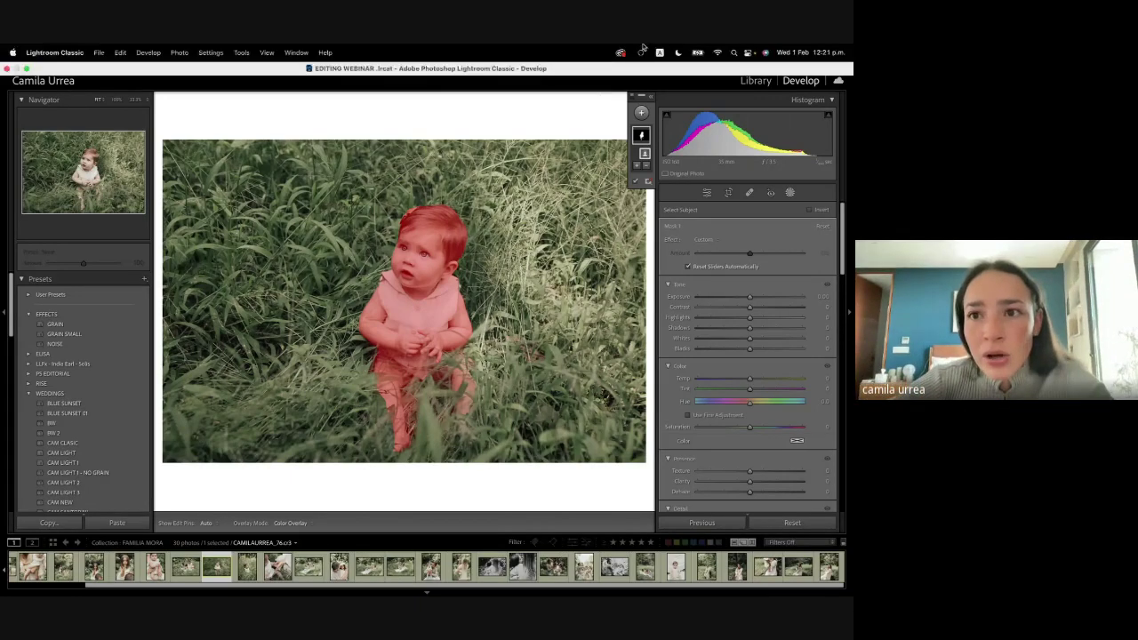
Step: Switch to Creative Cloud, check the update status of the installed apps, and return to Lightroom Classic
click(621, 52)
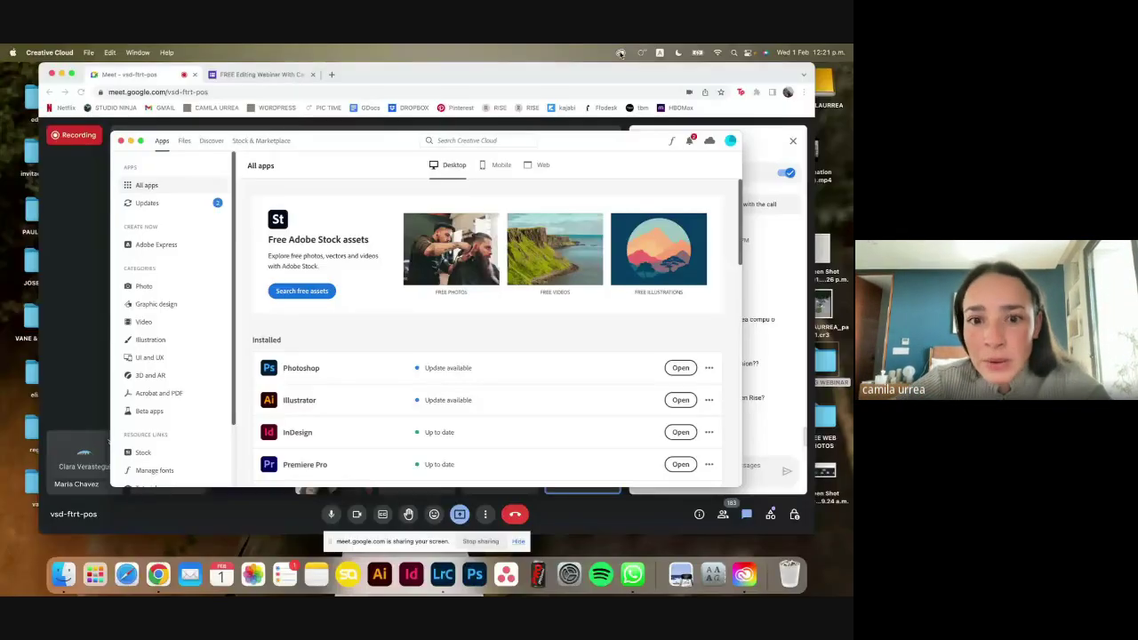
scroll(498, 371, down, 5)
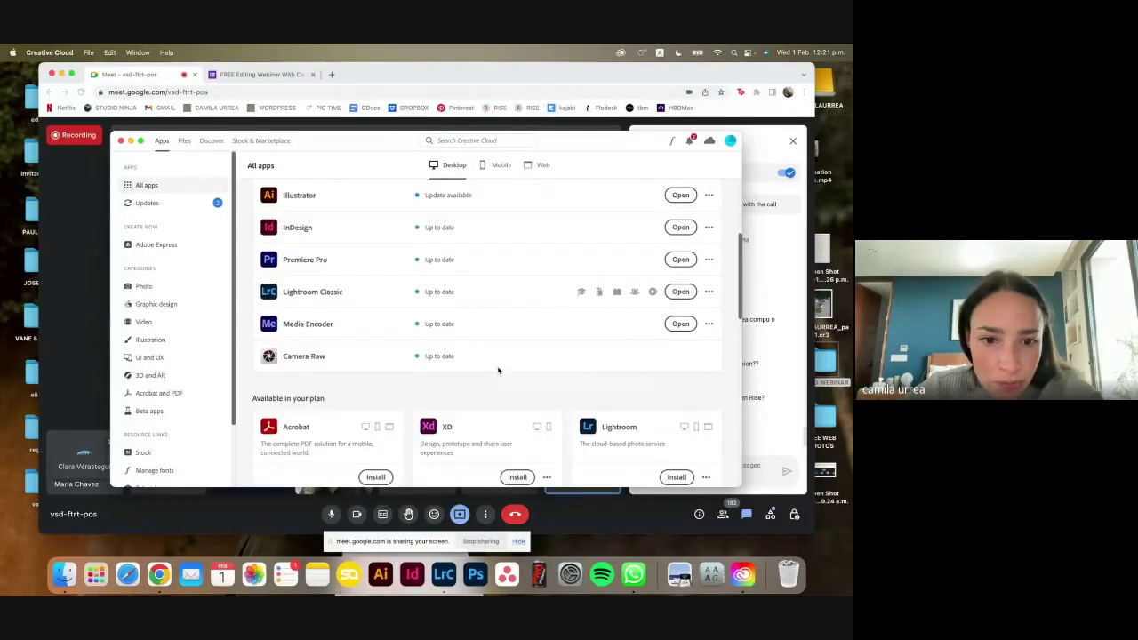
scroll(498, 371, down, 3)
scroll(498, 369, up, 10)
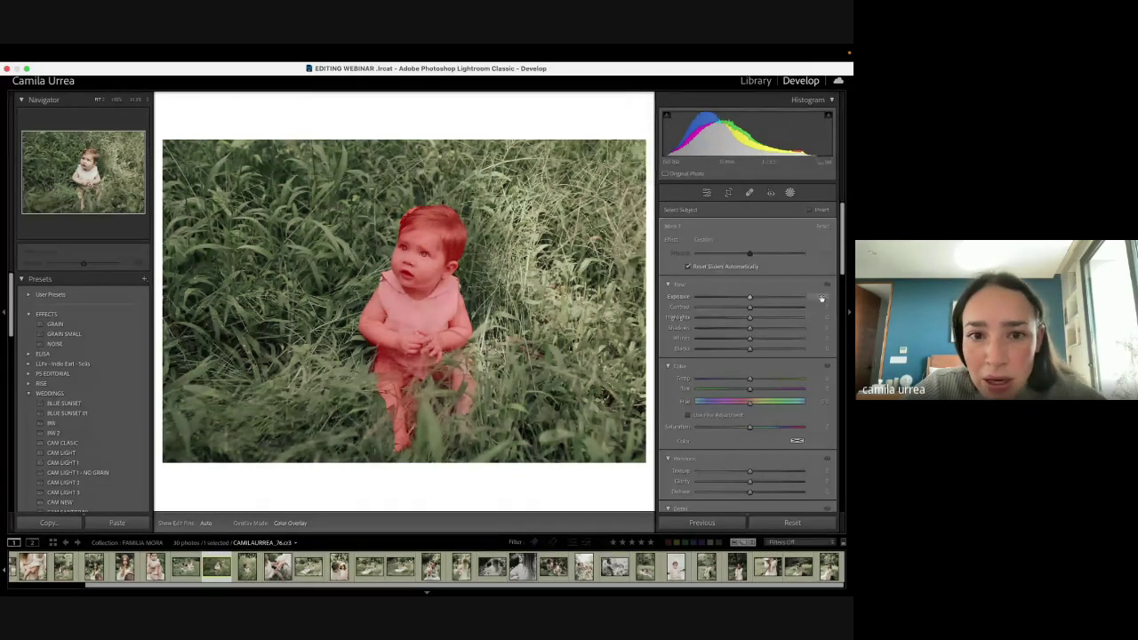
Step: Try a brighter exposure on the baby's subject mask and undo it
mouse_move(822, 298)
mouse_down()
mouse_move(811, 298)
mouse_move(840, 298)
mouse_up()
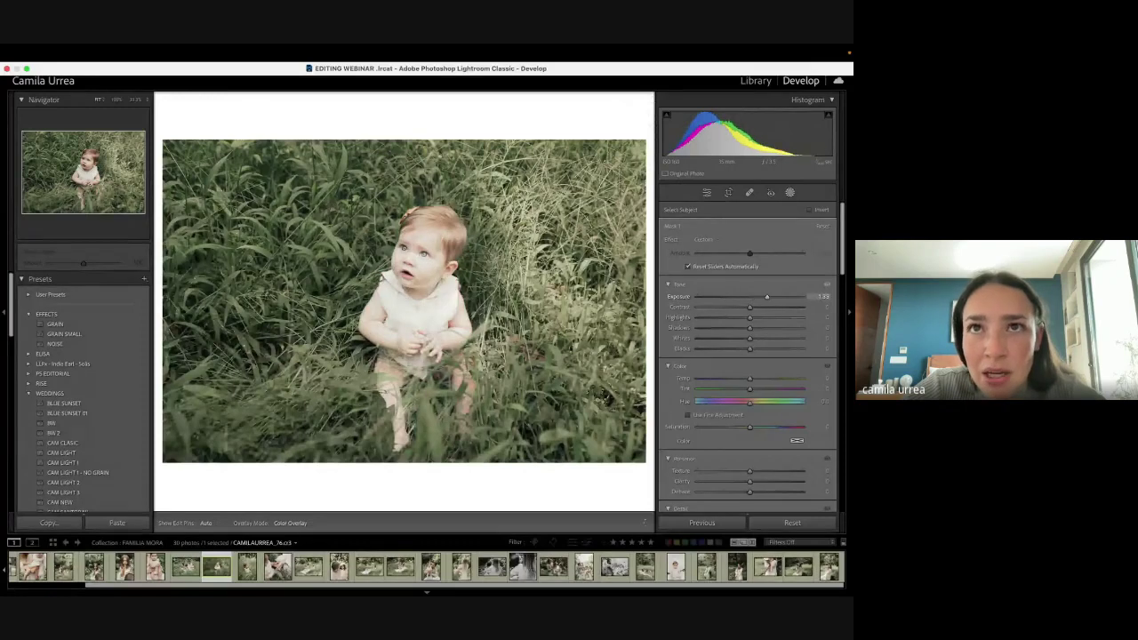
key(super+z)
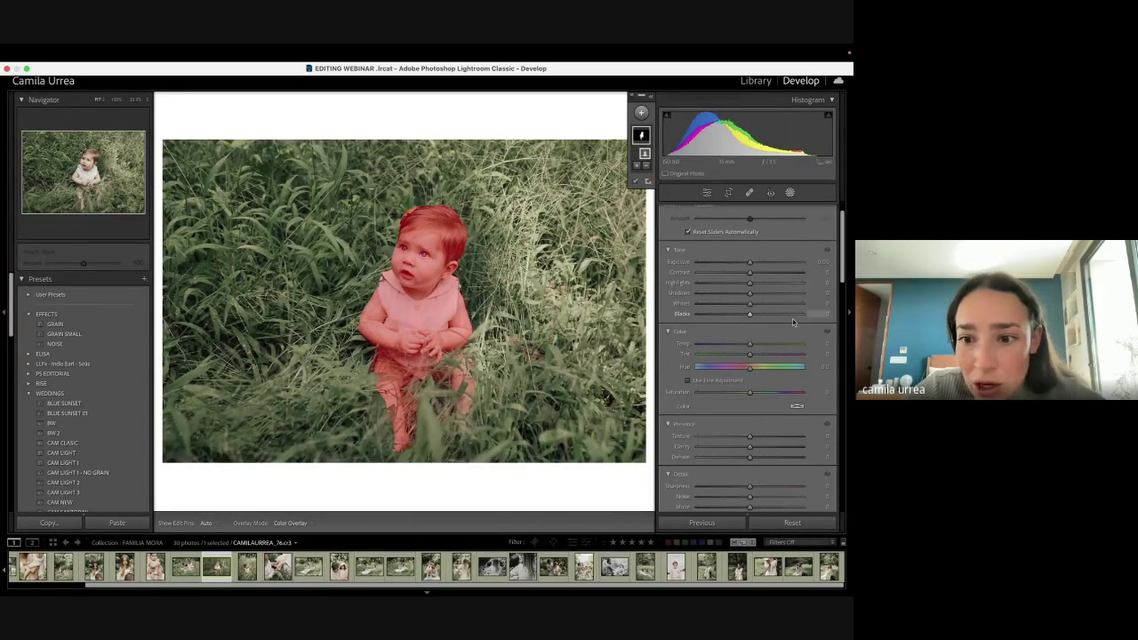
scroll(792, 318, down, 3)
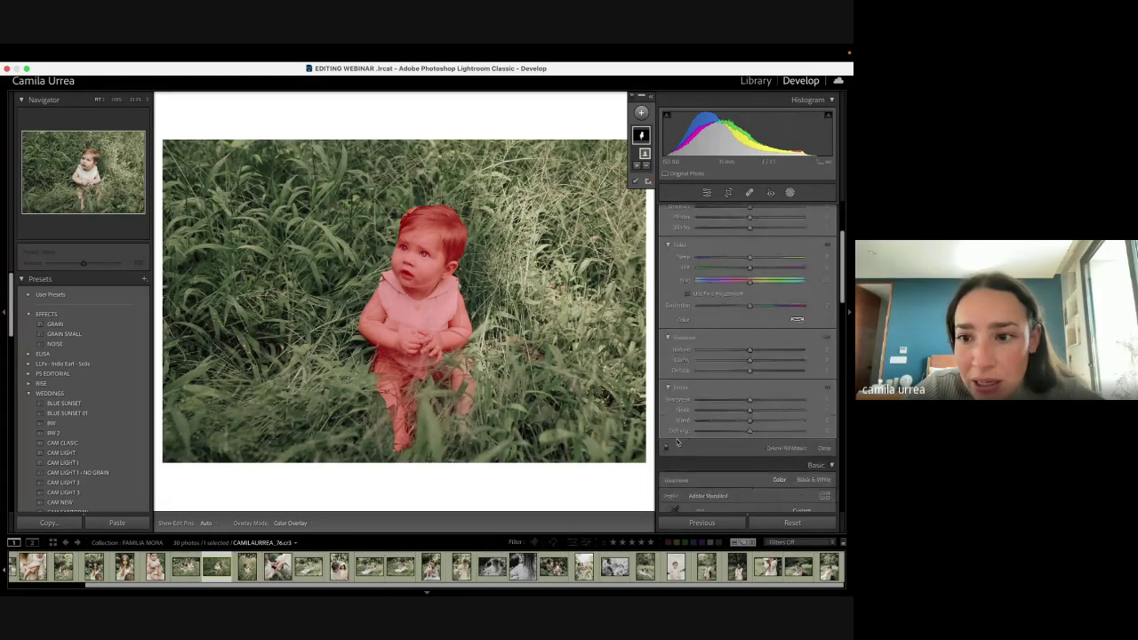
scroll(706, 319, up, 3)
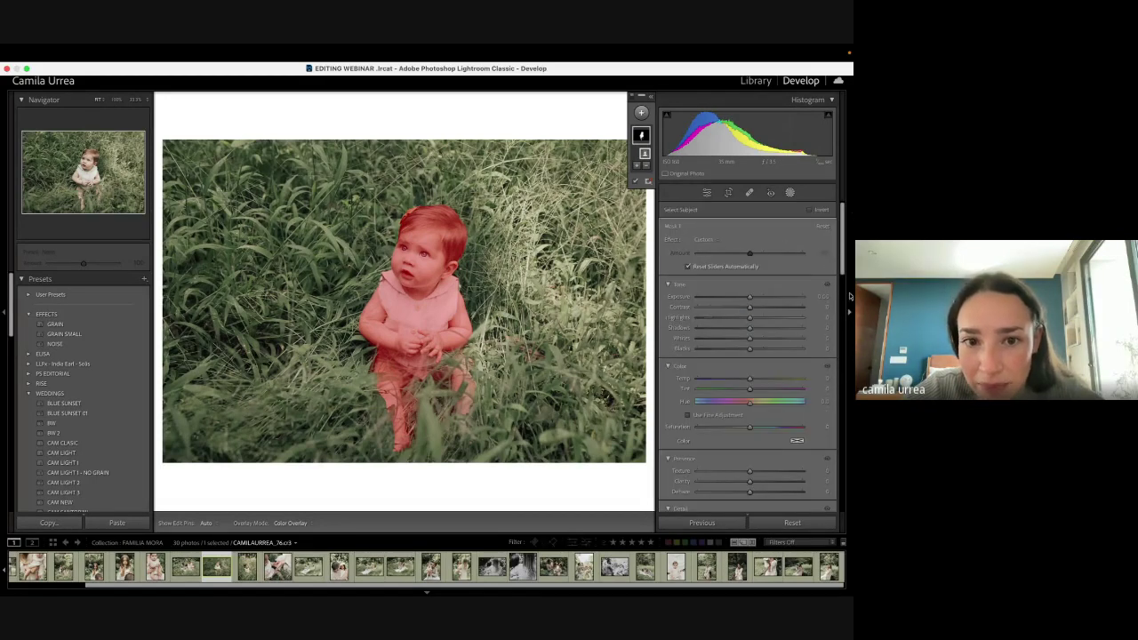
Step: Invert the subject mask, set exposure -0.33, highlights 11, whites 7 and blacks -4, and warm the background's temperature
click(810, 211)
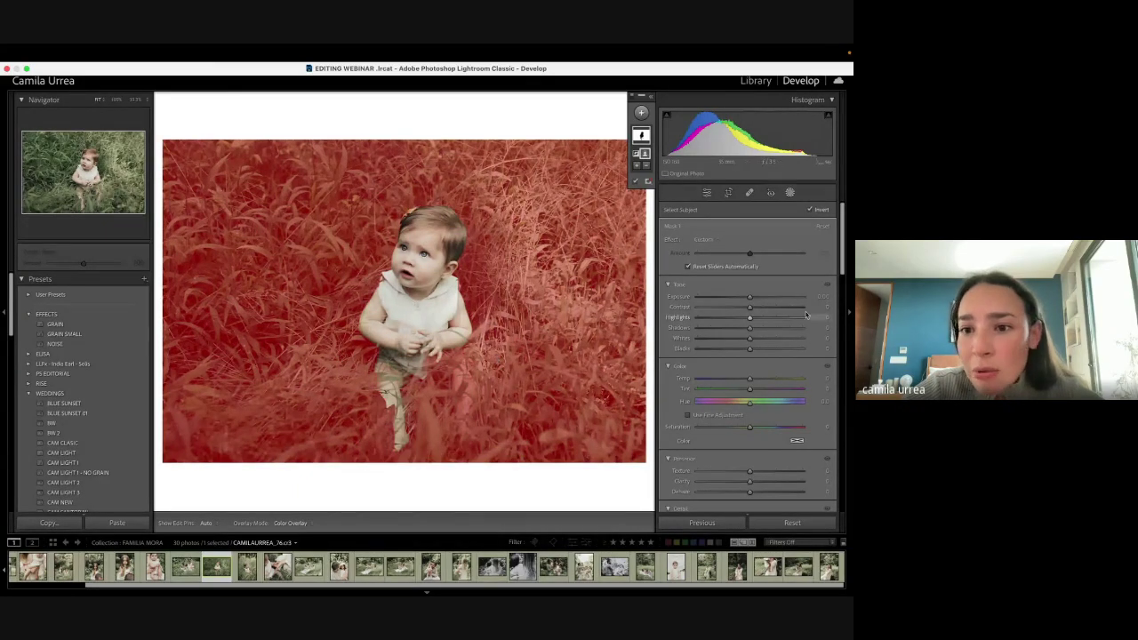
drag(818, 300, 805, 300)
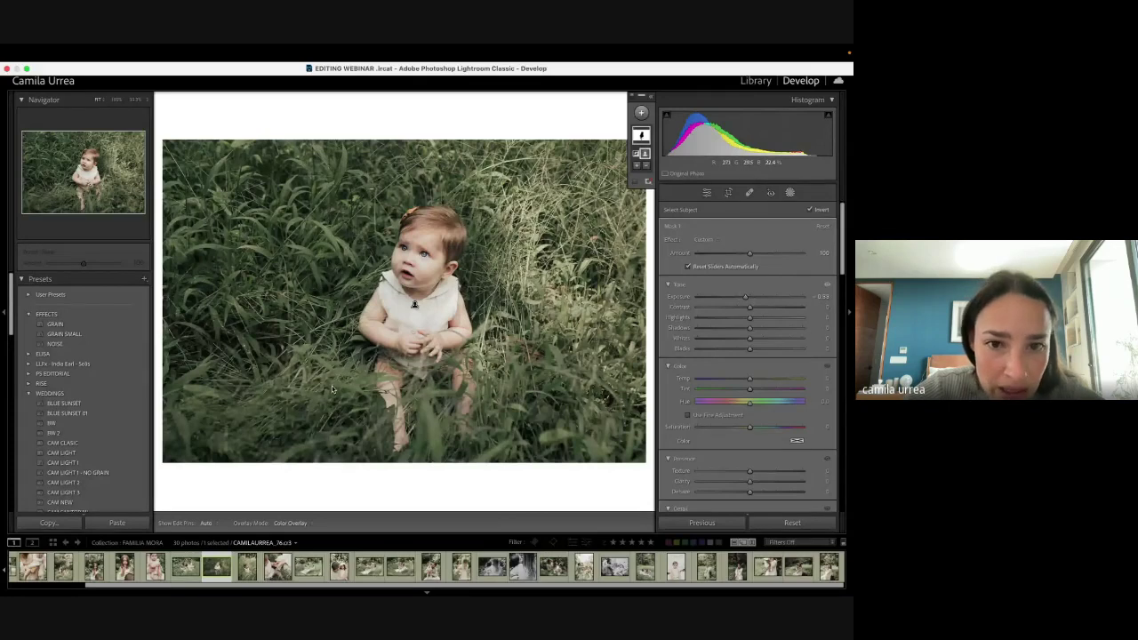
drag(749, 350, 759, 318)
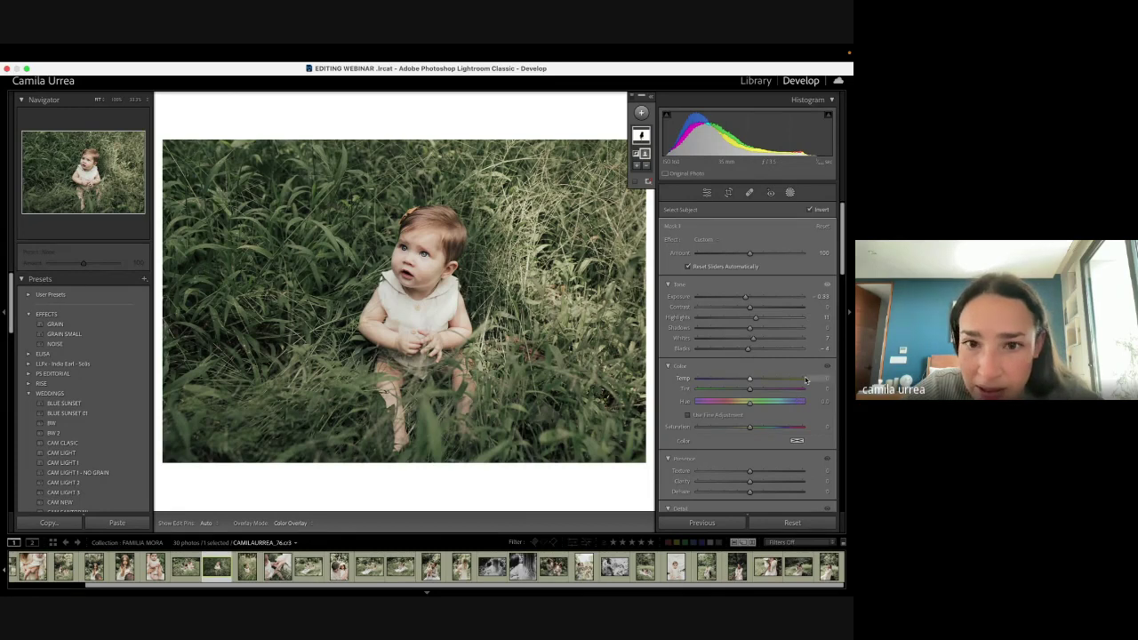
drag(805, 380, 765, 379)
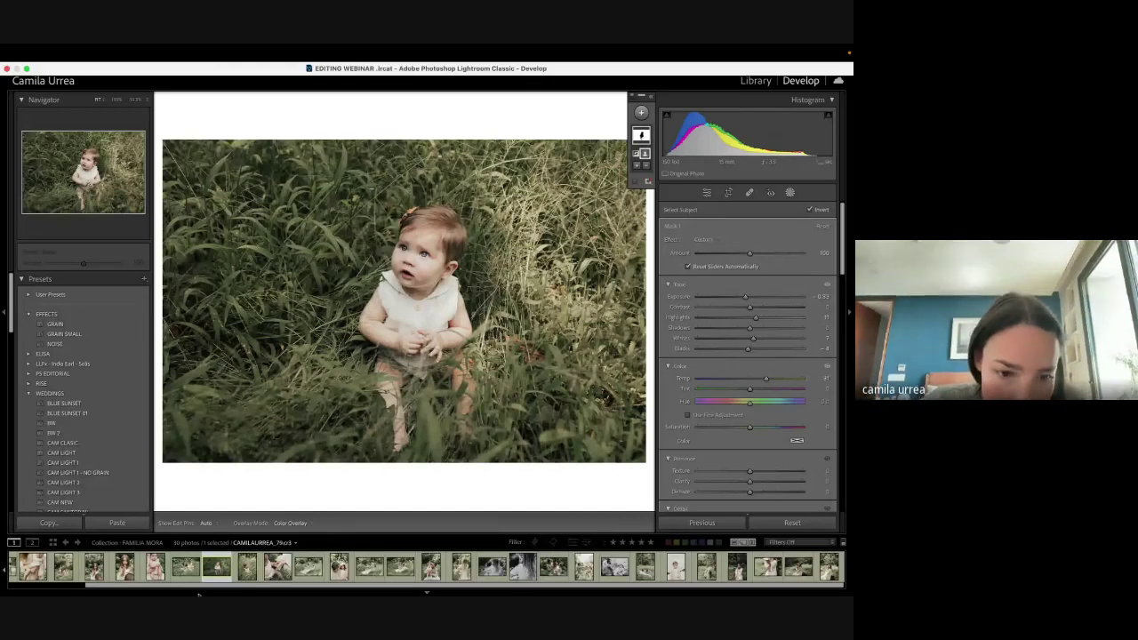
Step: Create a virtual copy of the baby photo and reset all edits on the copy
right_click(210, 566)
click(247, 454)
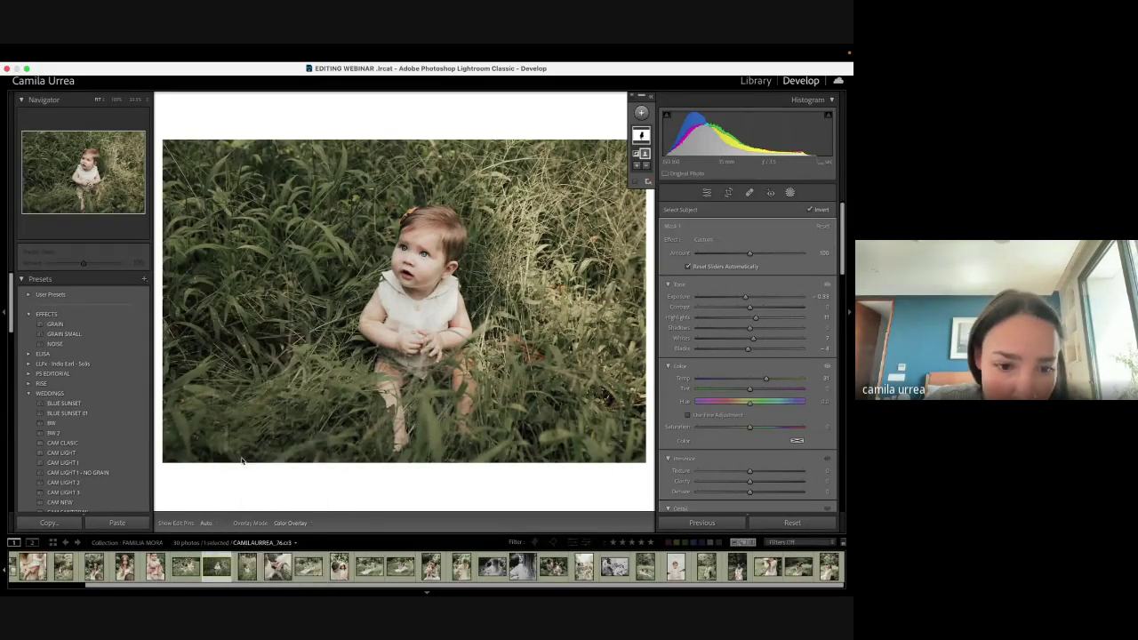
click(789, 523)
Step: Compare the edited baby photo with its unedited copy in full screen, and reopen the edited version for developing
key(f)
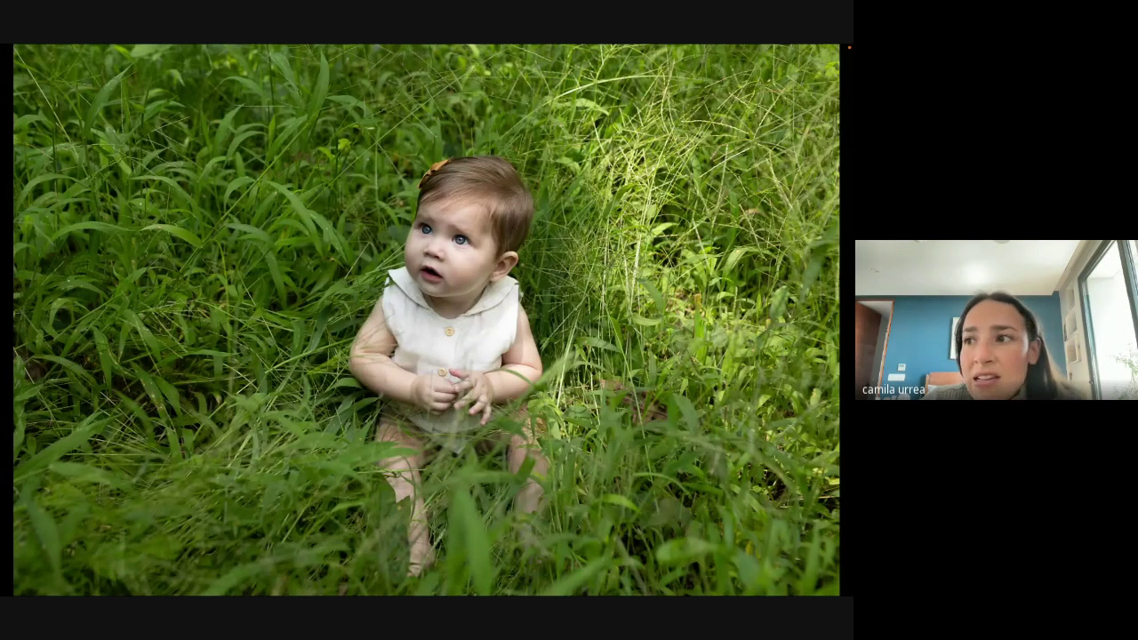
key(super+z)
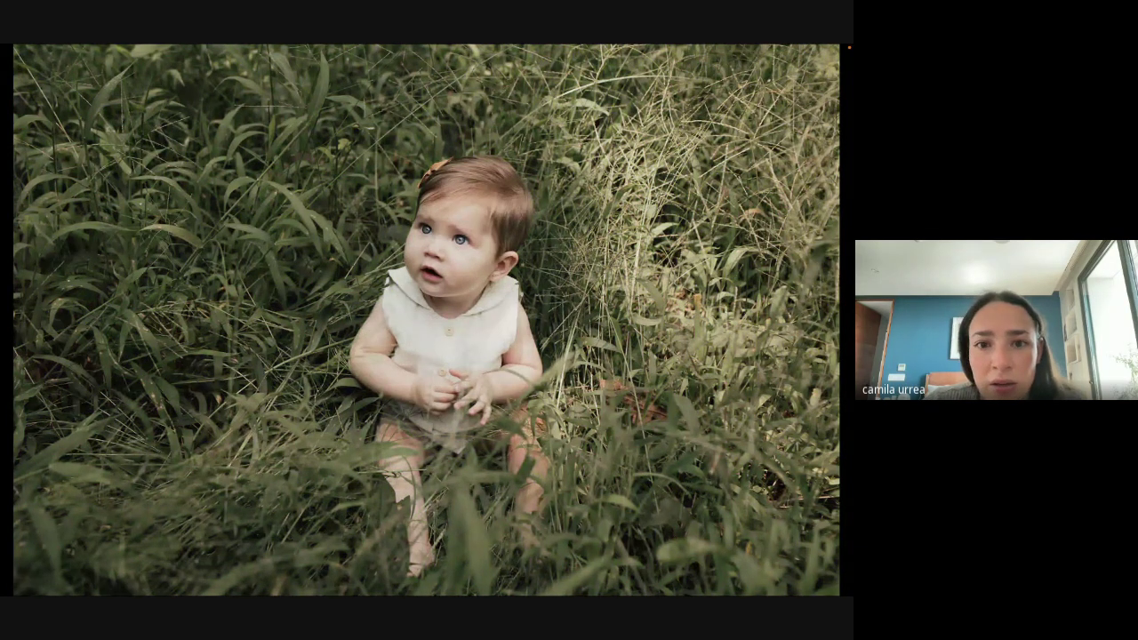
key(backslash)
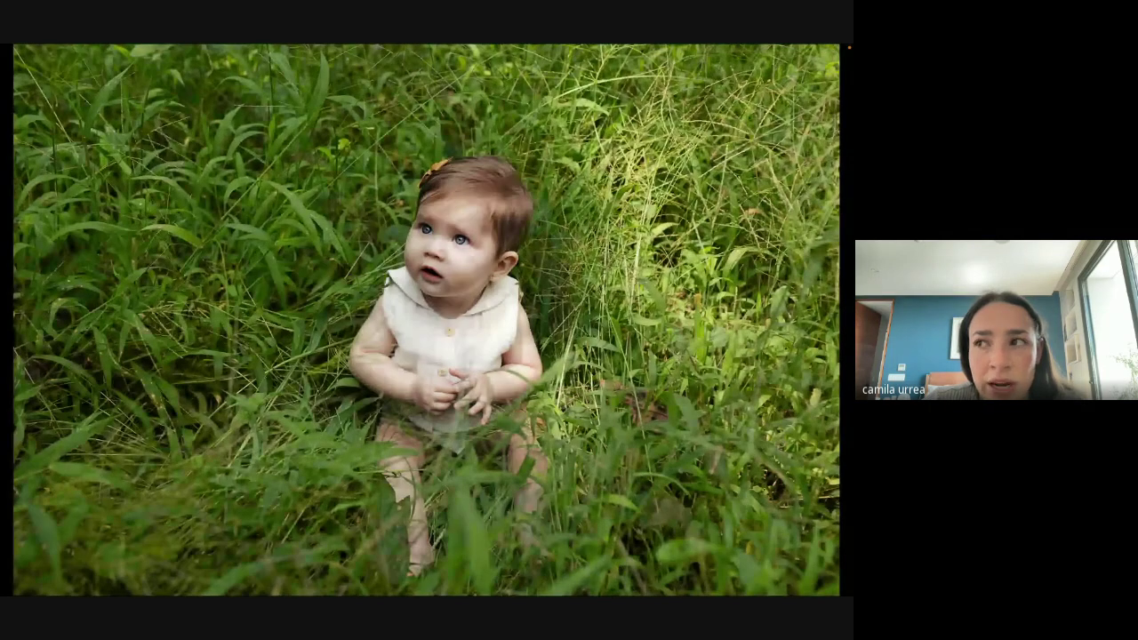
key(backslash)
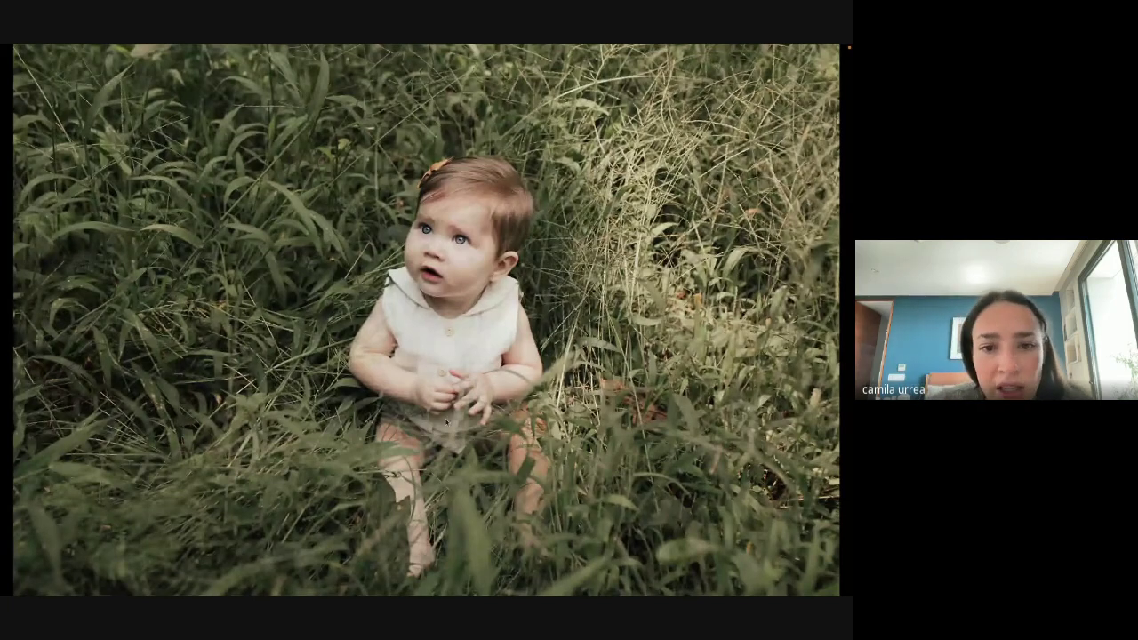
key(g)
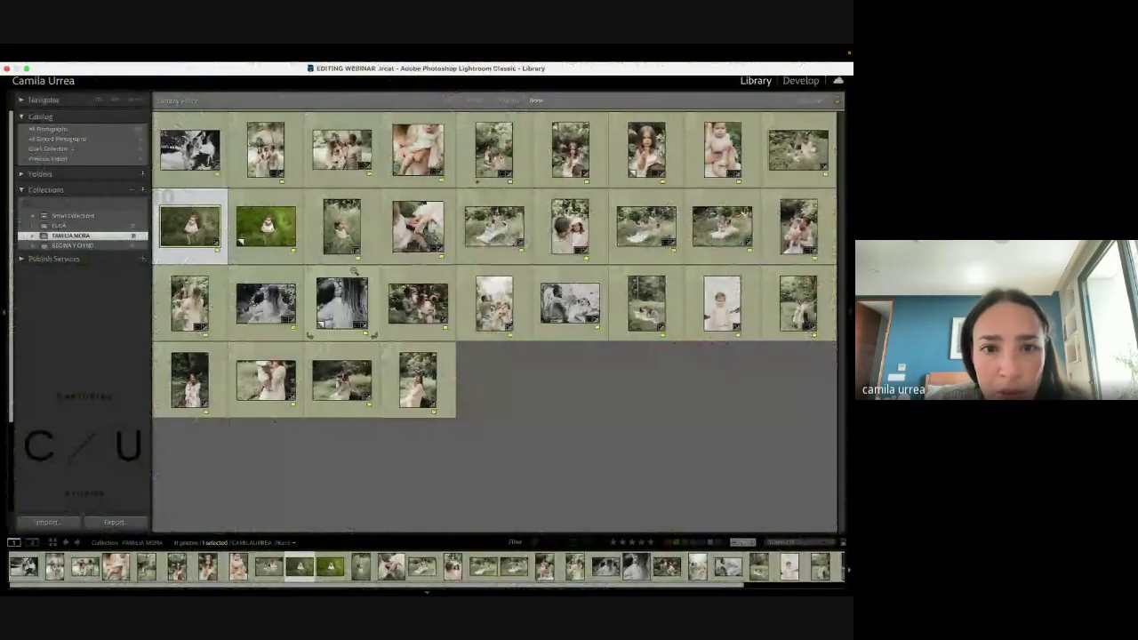
key(d)
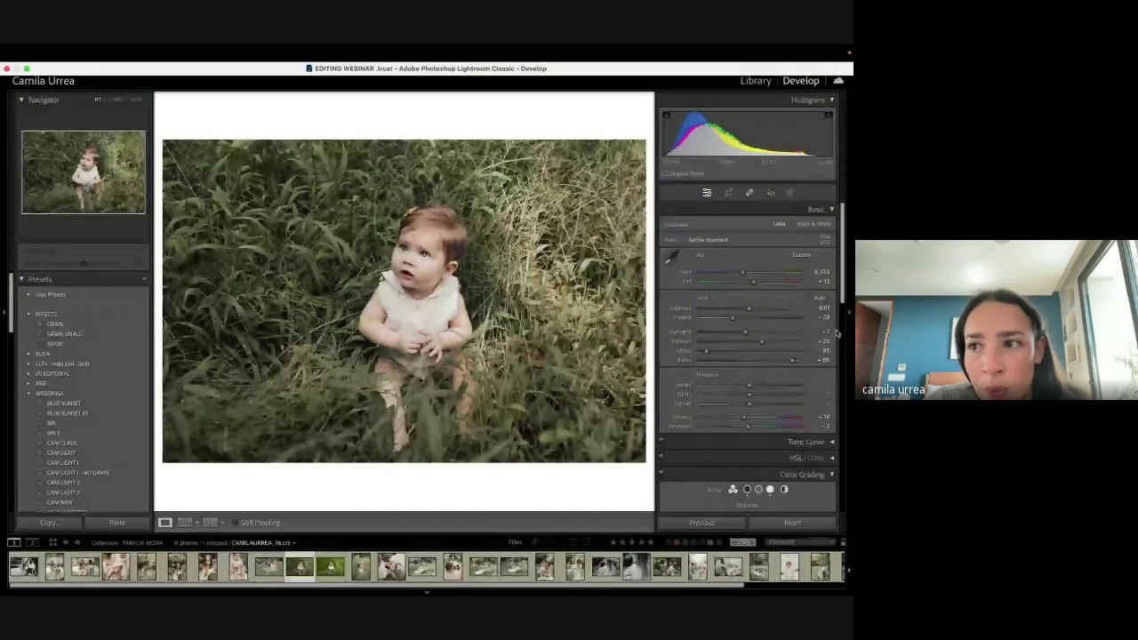
Step: Refine the inverted background mask to temperature 26, hue 1.6 and tint 8, and close masking
click(818, 271)
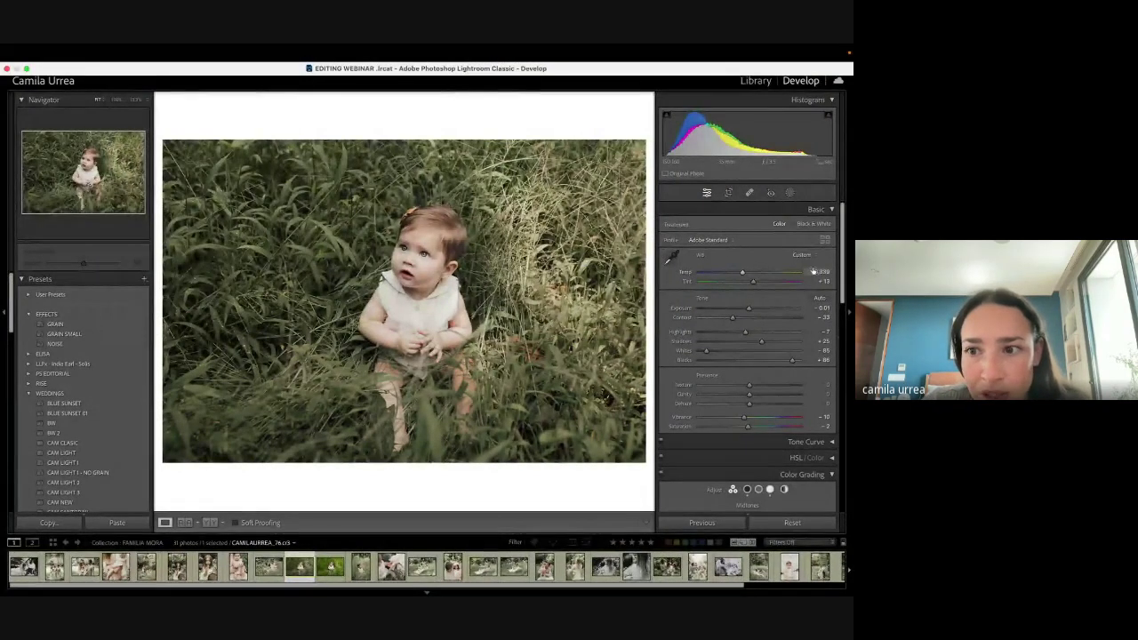
click(790, 192)
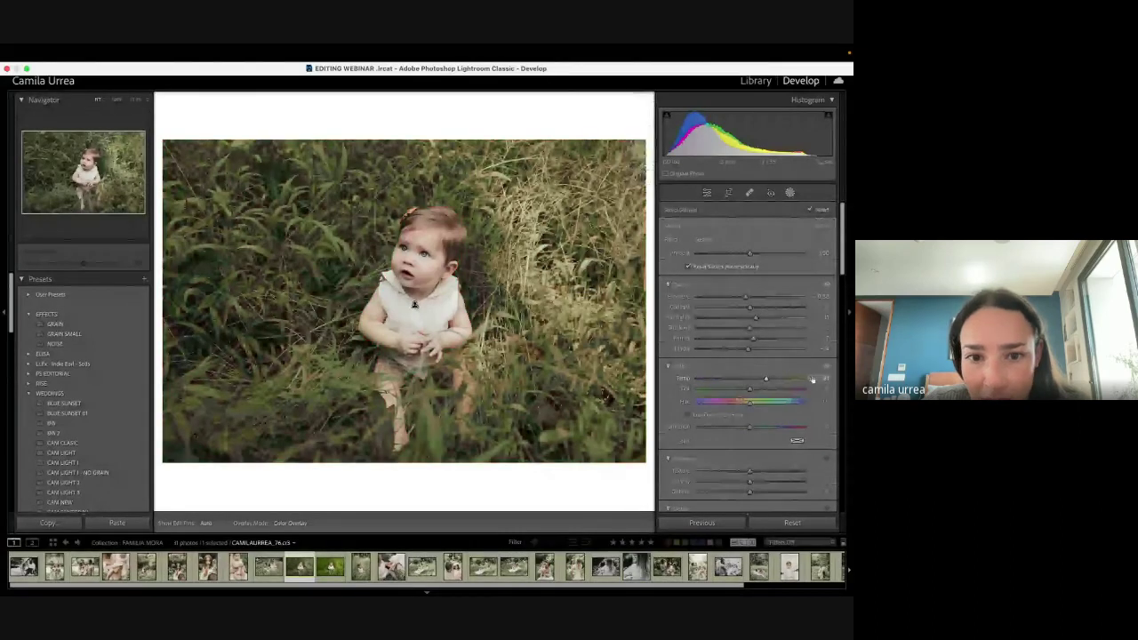
drag(812, 380, 807, 380)
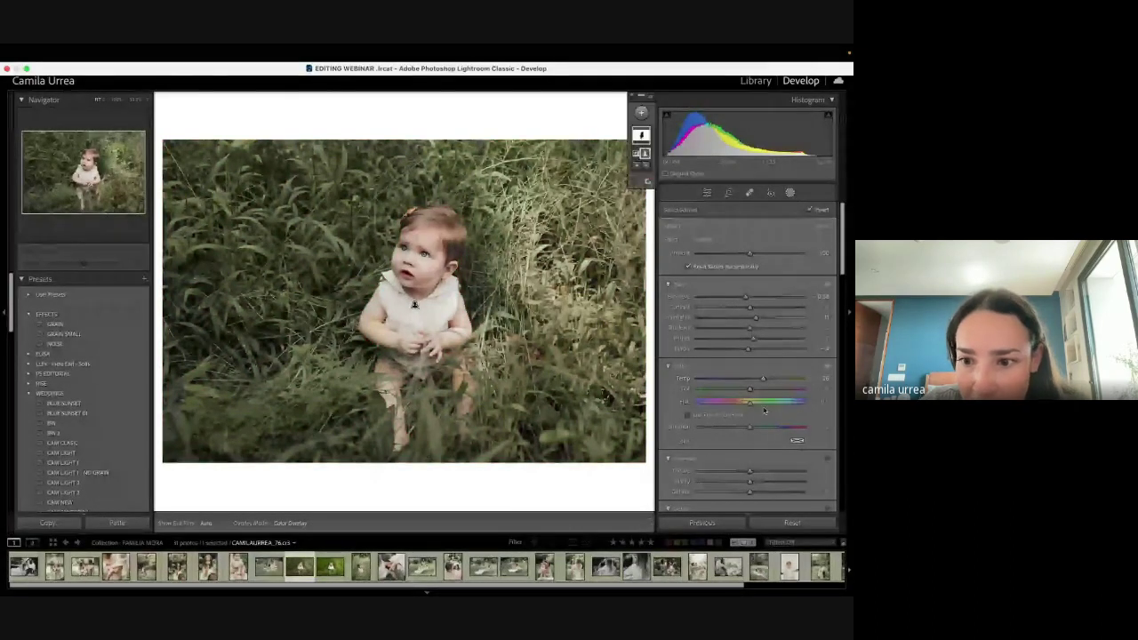
mouse_move(750, 406)
mouse_down()
mouse_move(780, 406)
mouse_move(755, 403)
mouse_up()
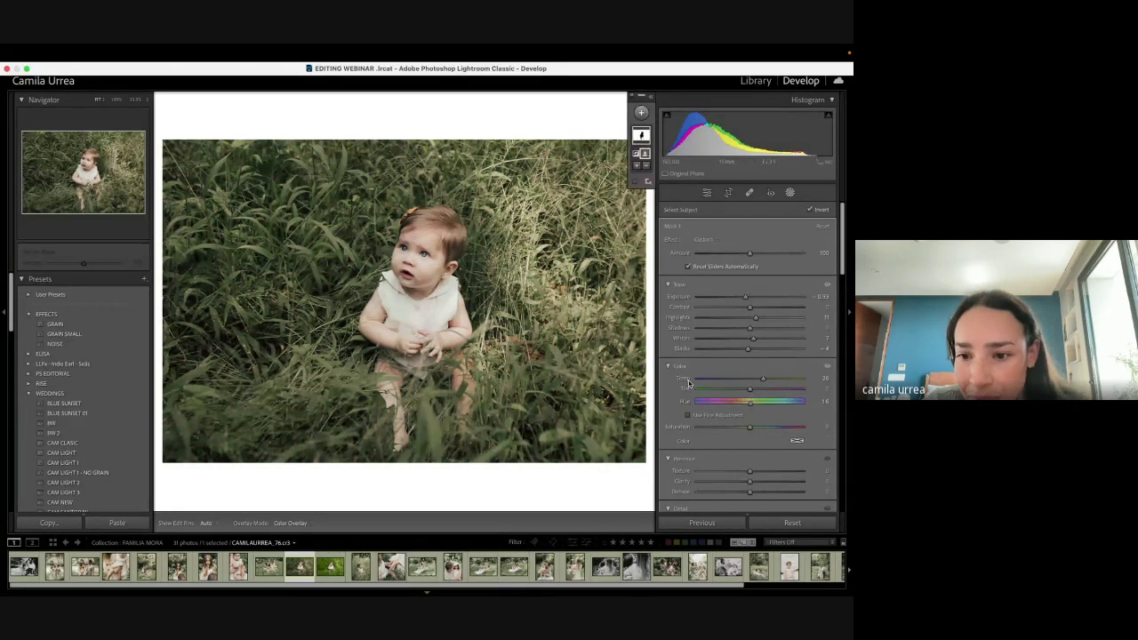
scroll(711, 387, down, 2)
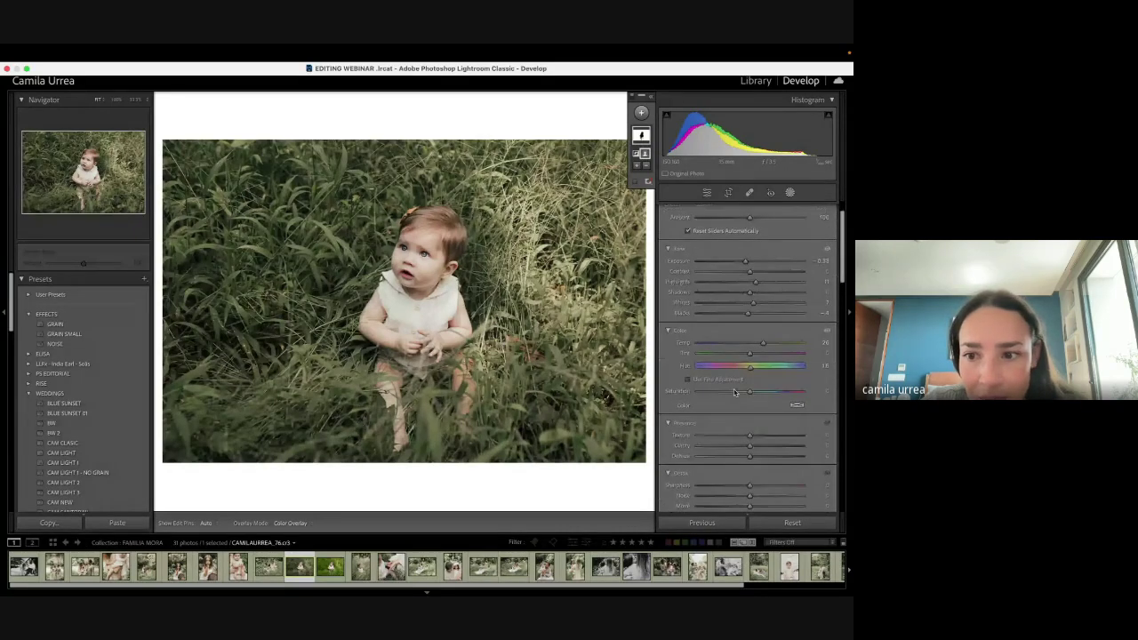
scroll(734, 392, up, 2)
drag(815, 392, 822, 392)
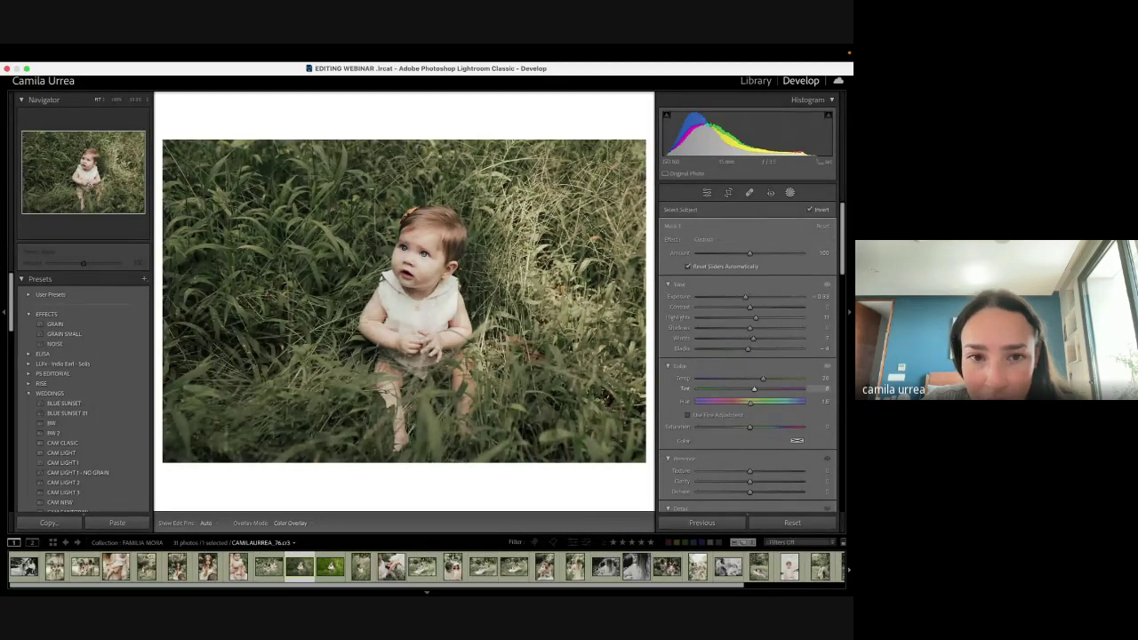
key(Return)
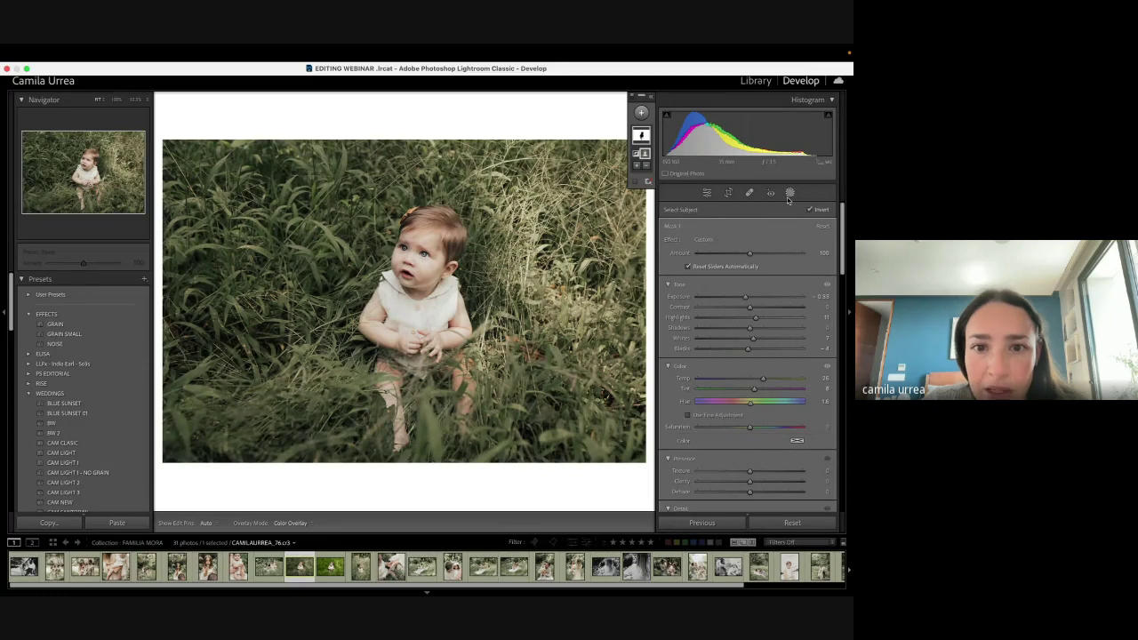
click(789, 195)
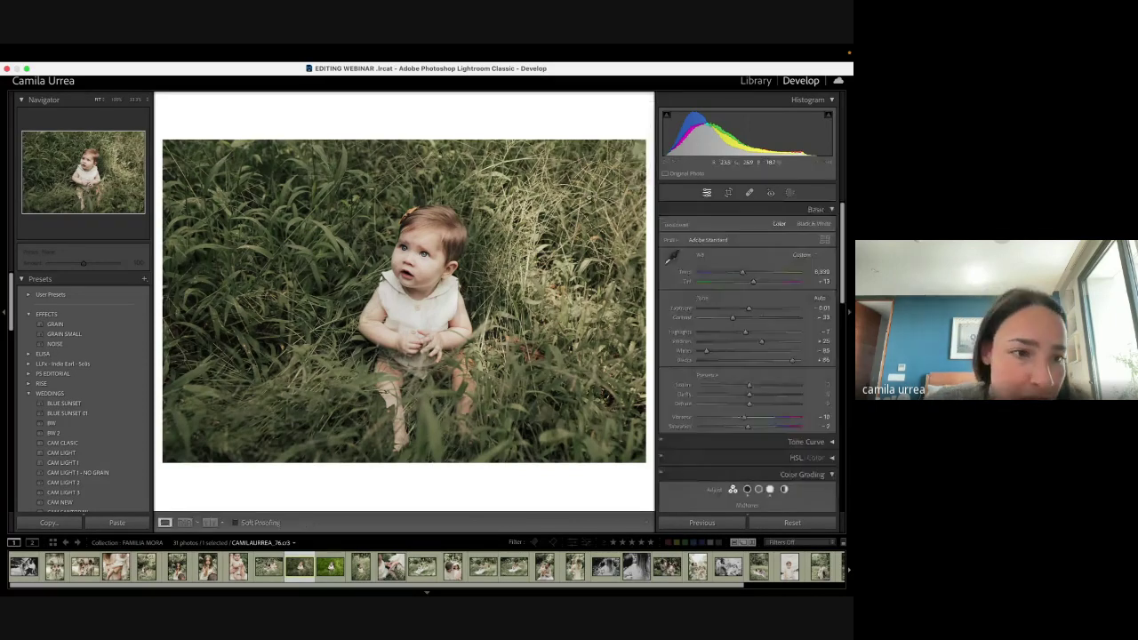
Step: Compare the photo's earlier temperature state in the edit history with the latest tint adjustment, ending on the latest state
click(97, 278)
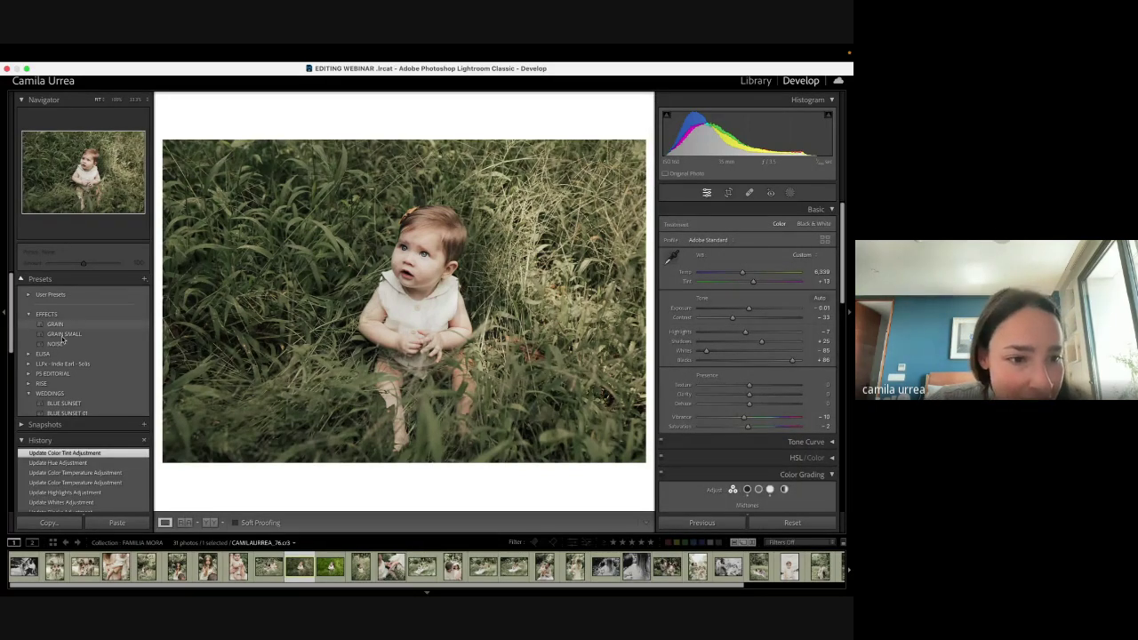
click(61, 431)
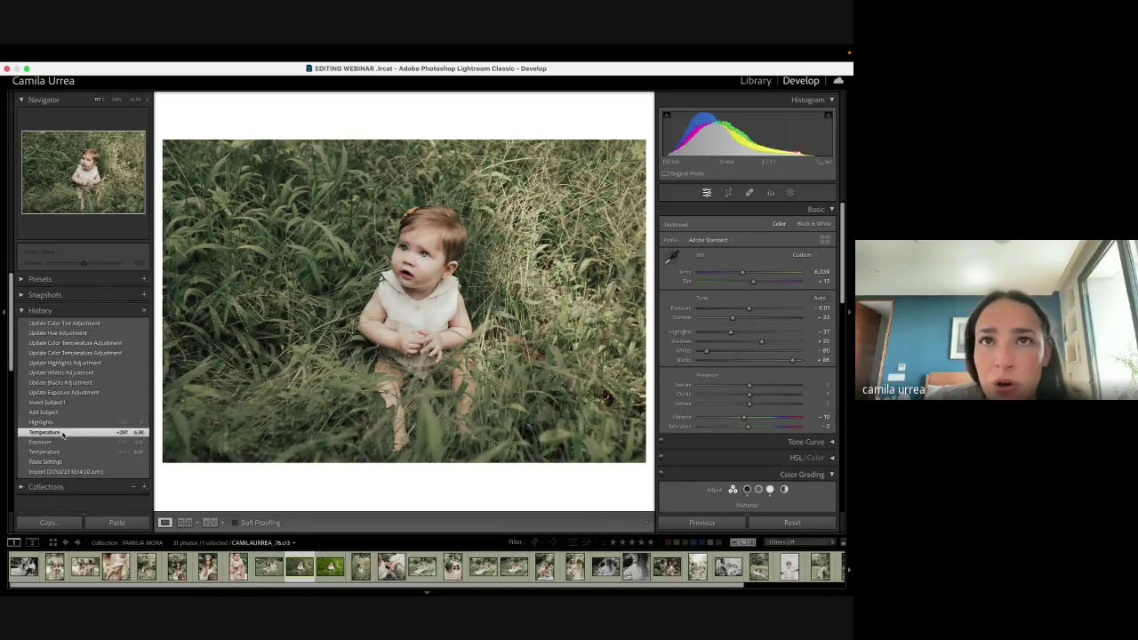
click(81, 324)
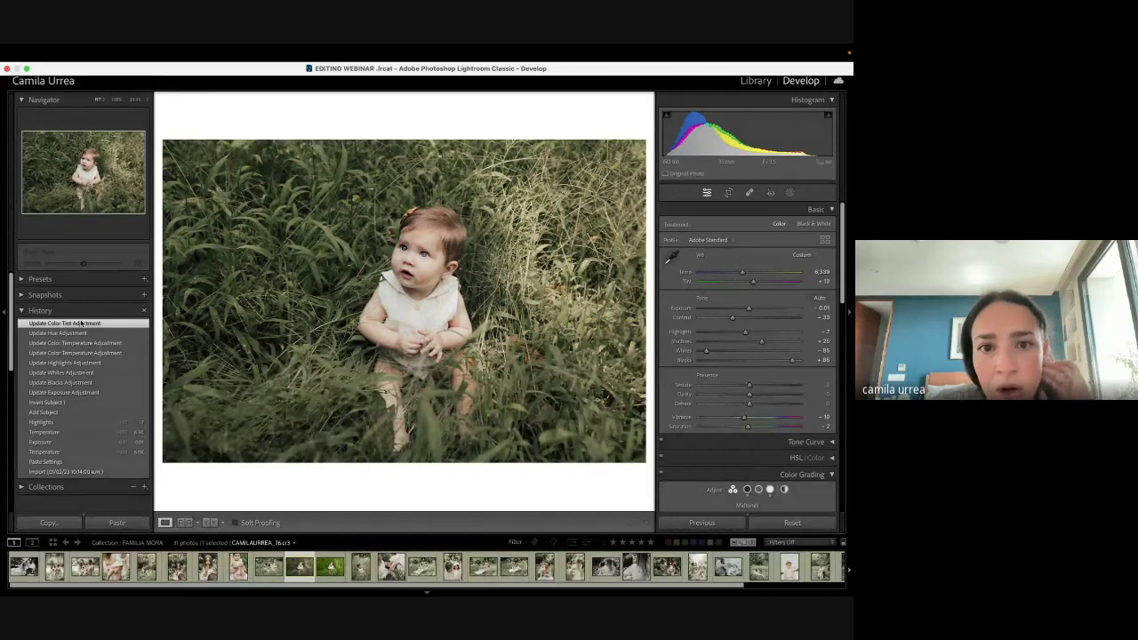
Step: Add a brush mask on the baby photo and paint over the sunlit grass behind the baby with a slightly larger brush
click(791, 193)
click(641, 112)
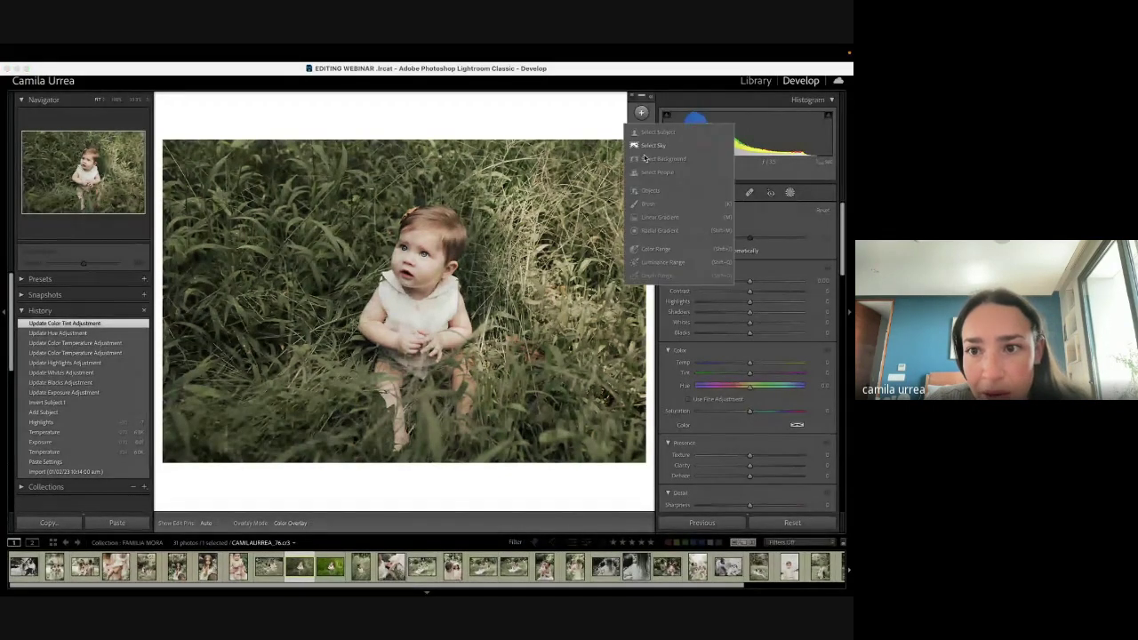
click(647, 205)
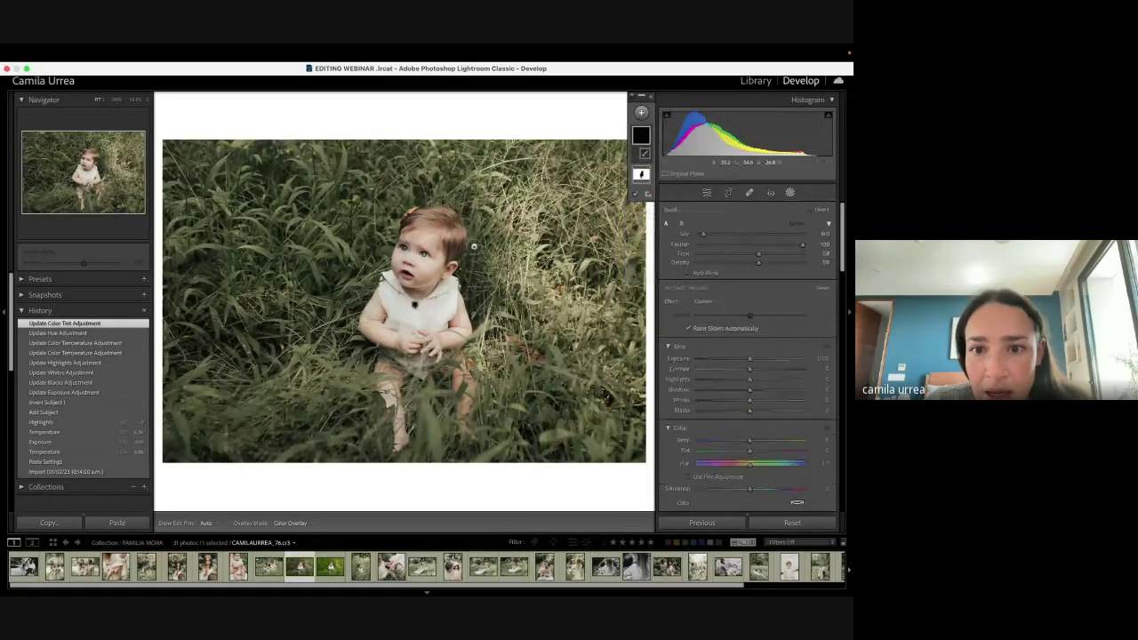
drag(526, 257, 544, 159)
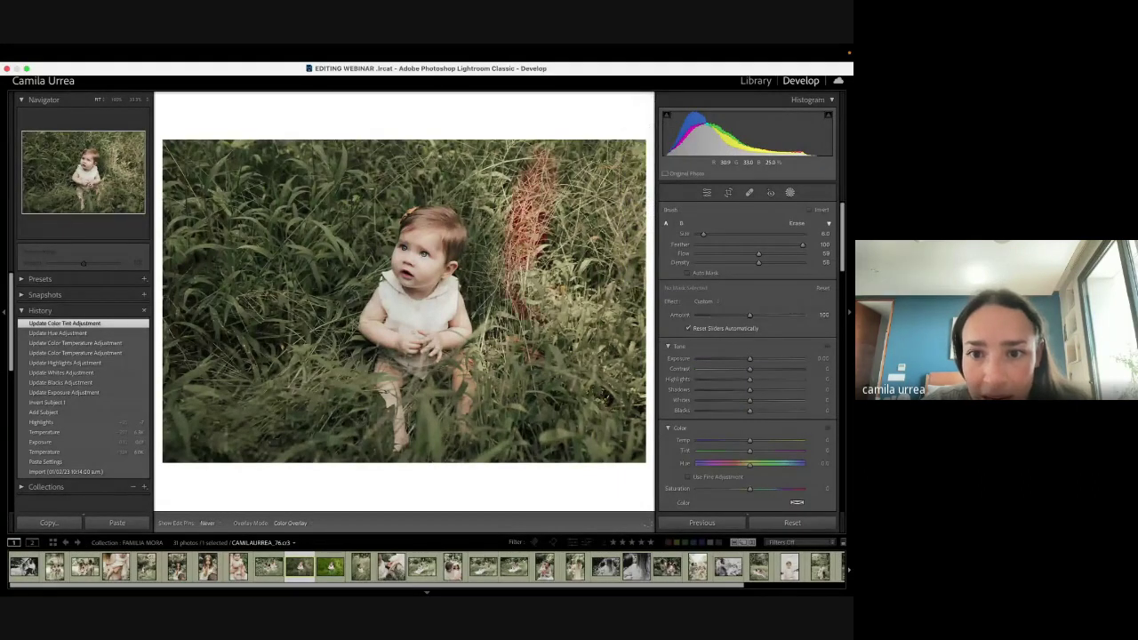
key(])
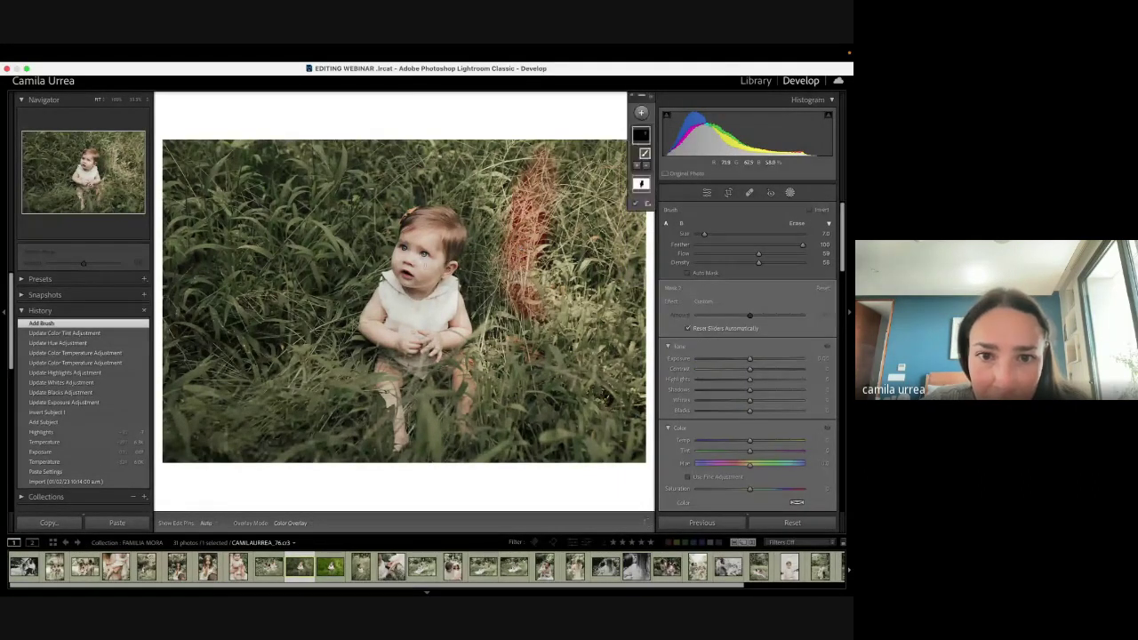
click(425, 265)
click(425, 265)
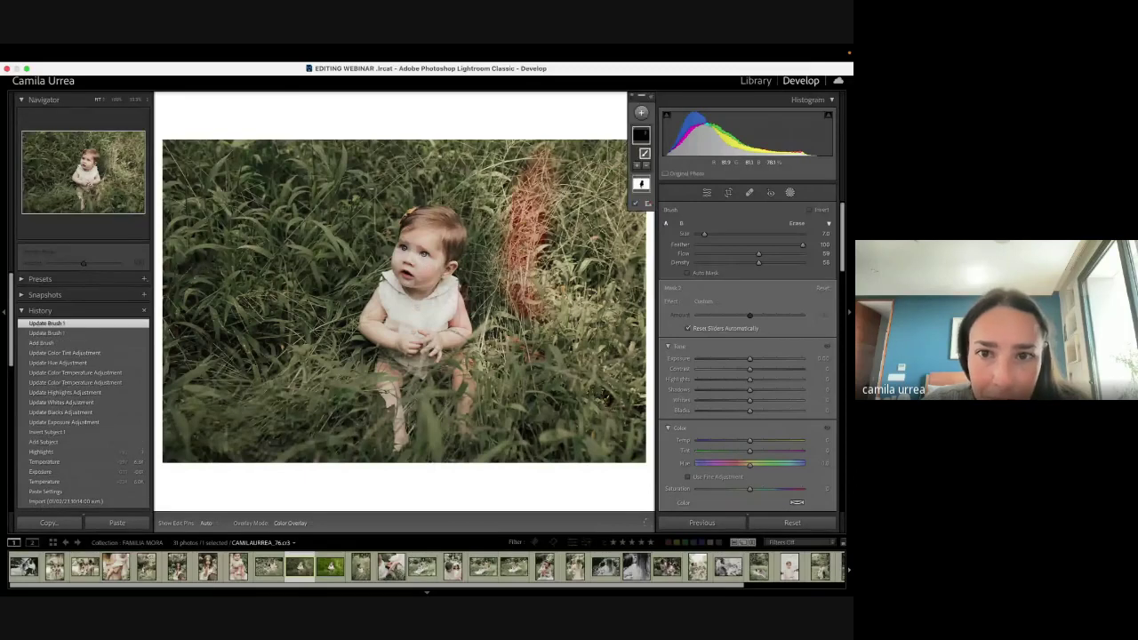
drag(467, 153, 497, 198)
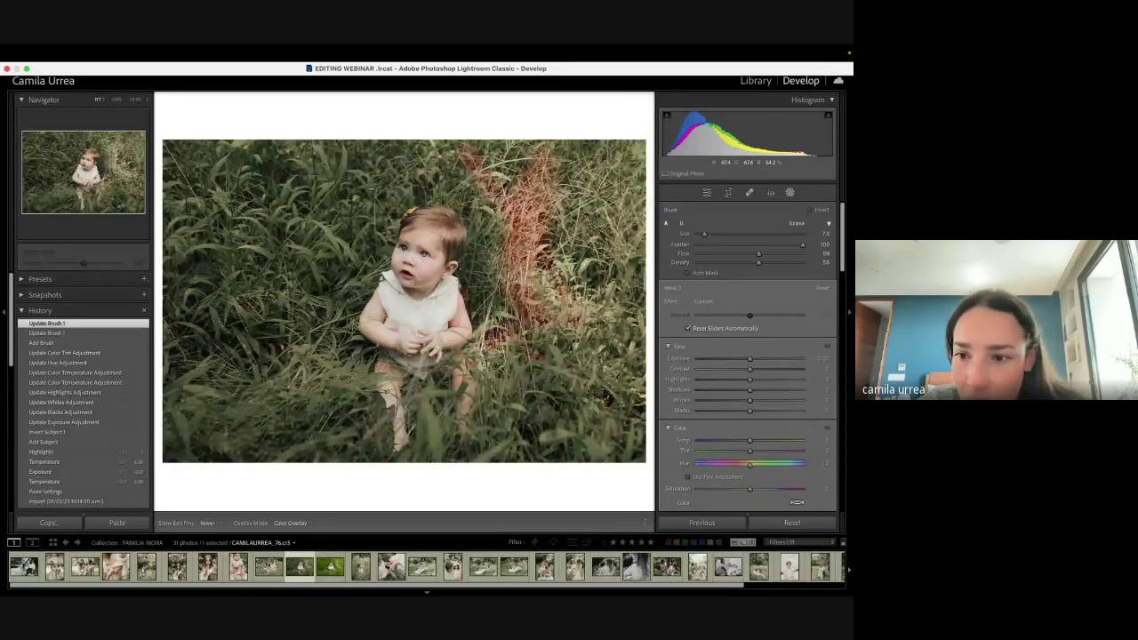
Step: Raise the exposure of the brushed grass mask to strengthen the light behind the baby, and close masking
key(h)
drag(751, 358, 758, 358)
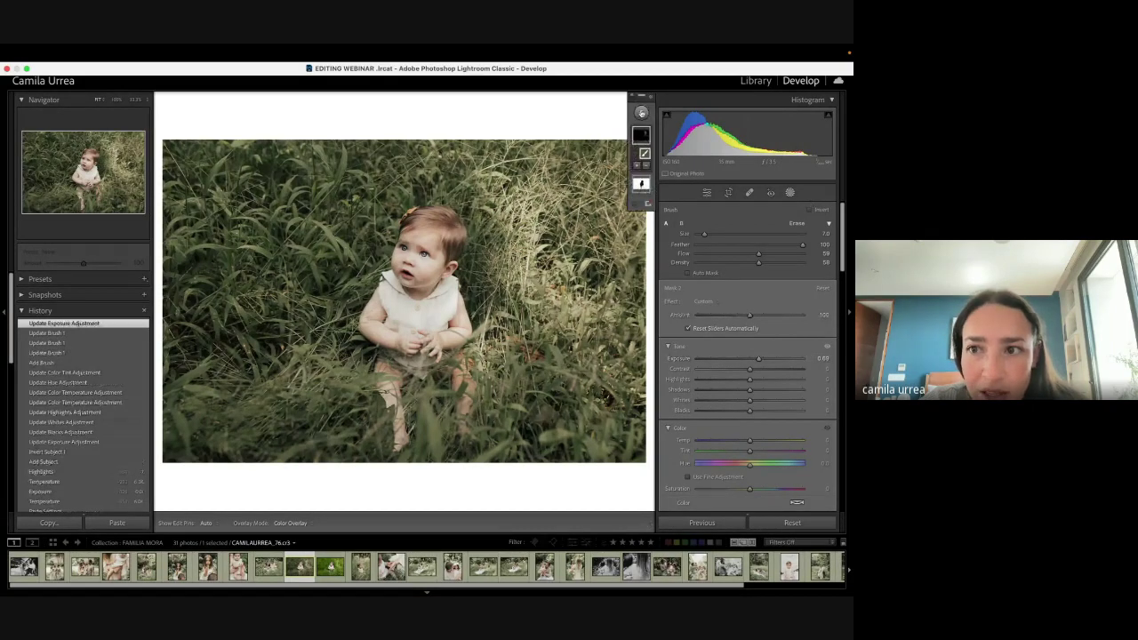
click(789, 192)
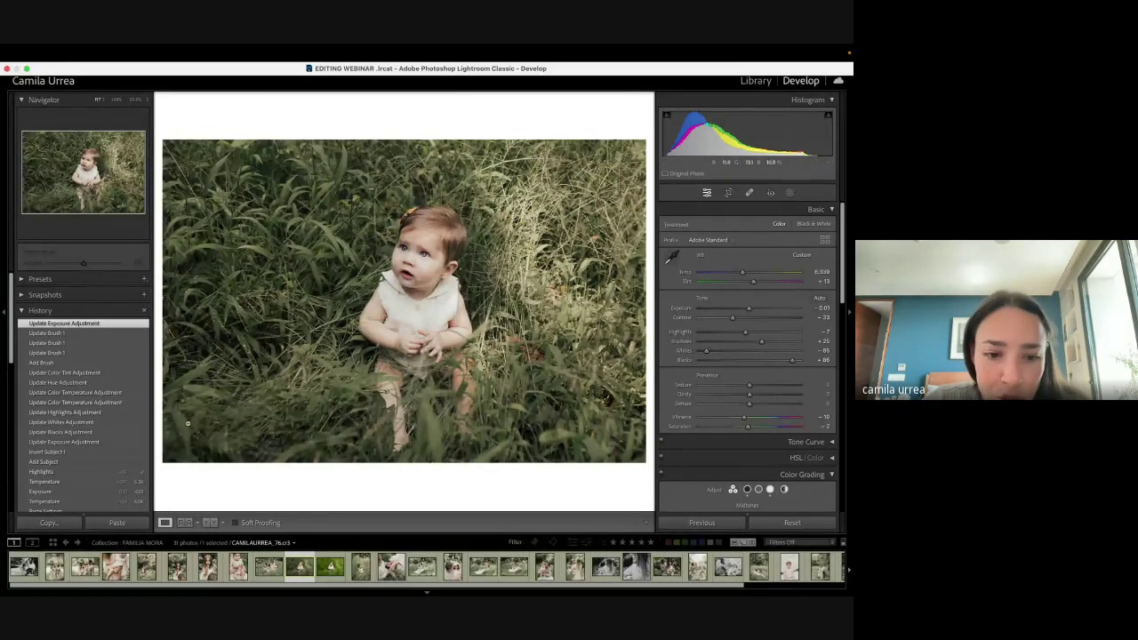
Step: Switch to the family photo in the grass and add a mask selecting its background
key(Left)
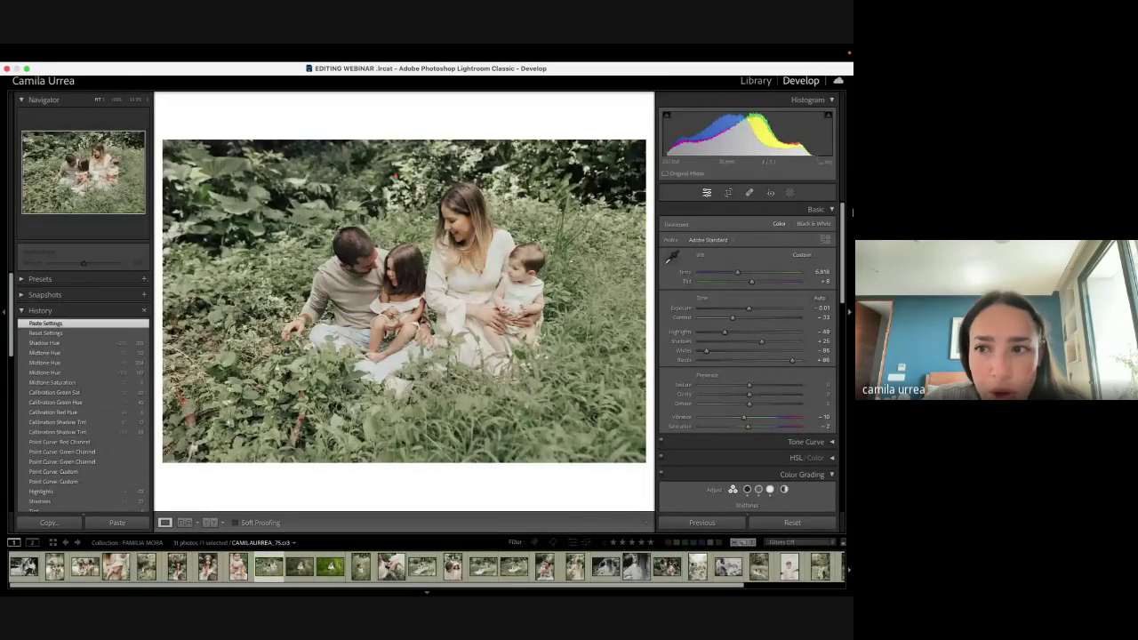
click(789, 192)
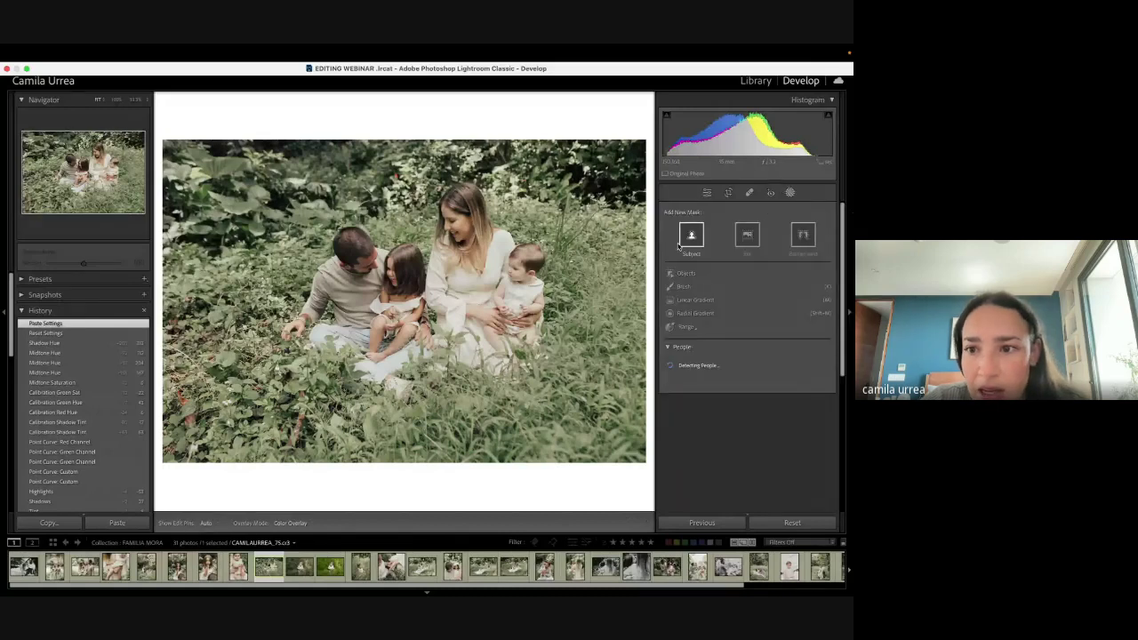
click(803, 235)
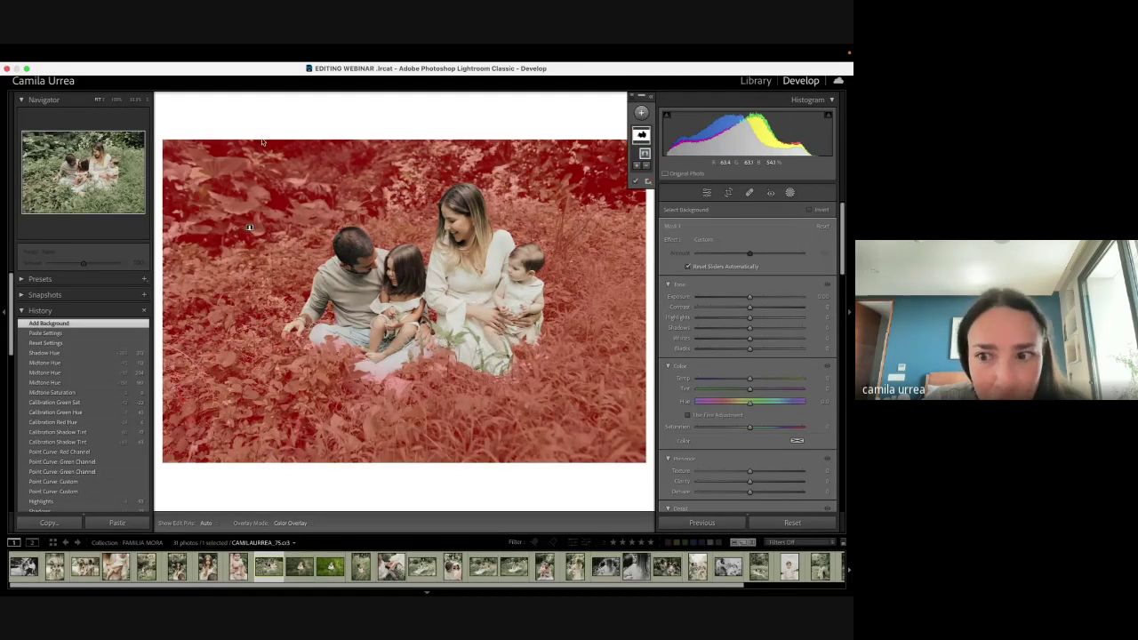
Step: Set the background mask's exposure to -0.30 and temperature to 10, shift its hue negative, adjust whites and blacks, and close masking
click(818, 299)
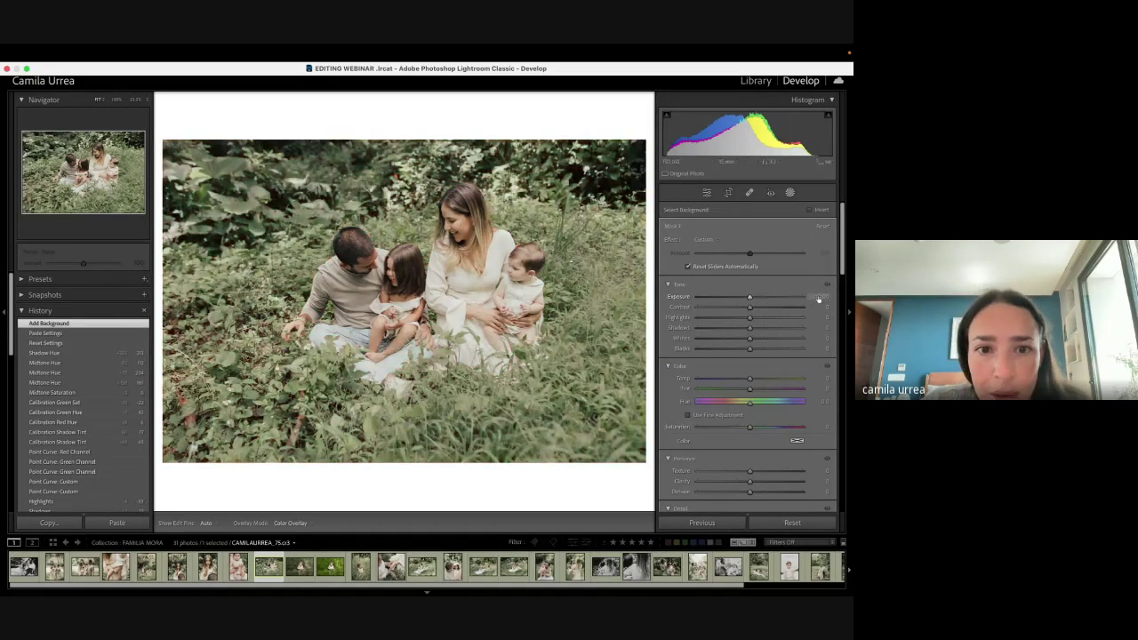
drag(818, 299, 805, 298)
drag(818, 378, 830, 380)
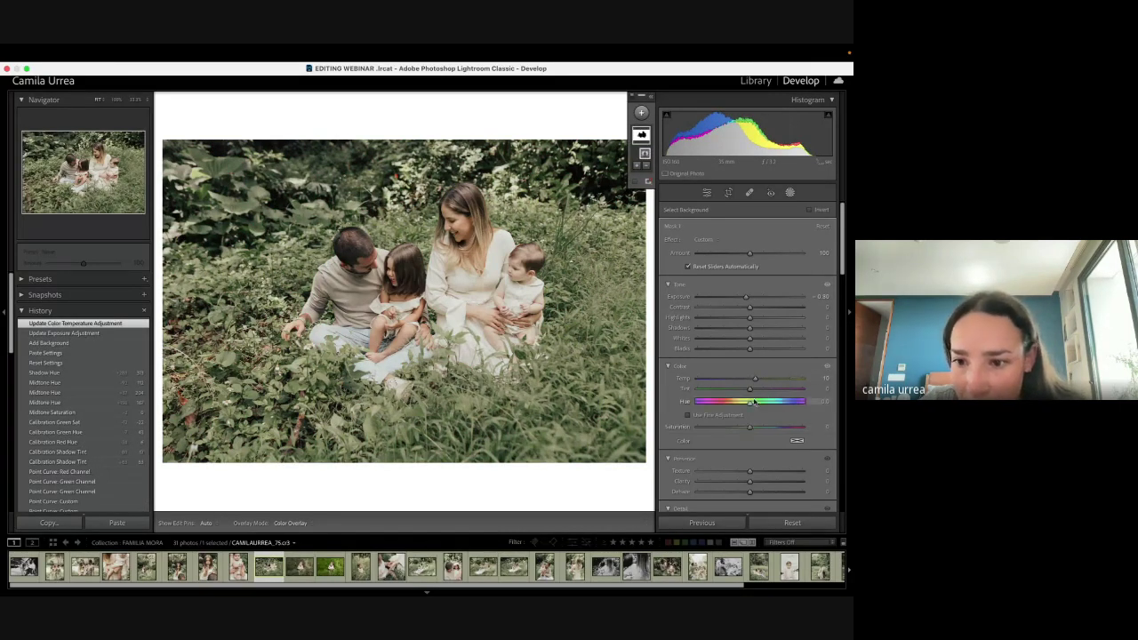
drag(749, 403, 746, 403)
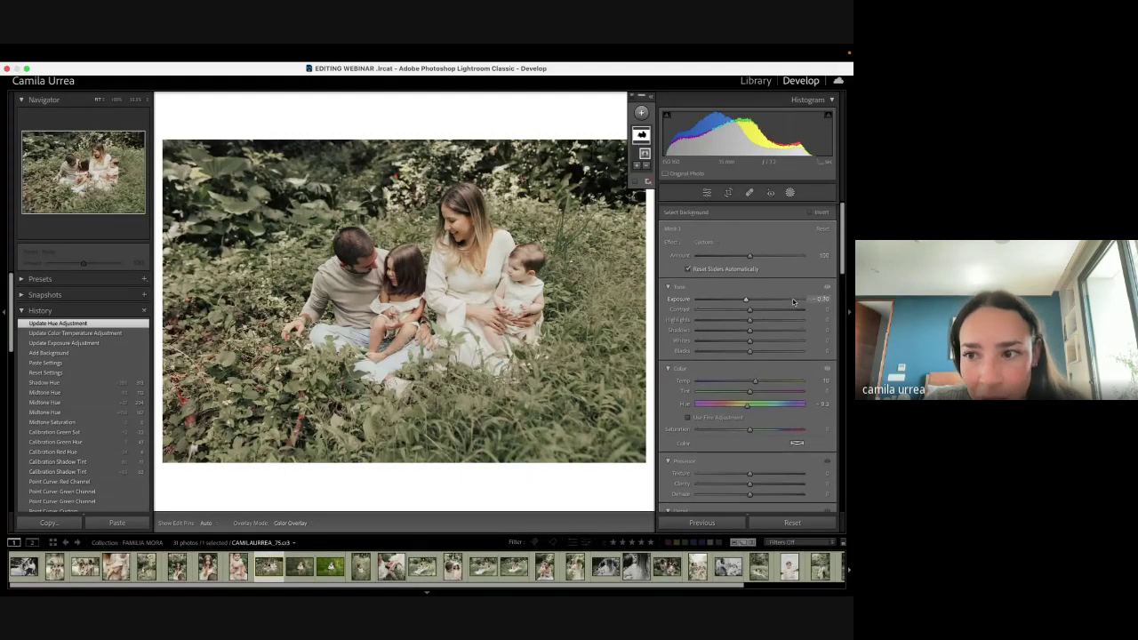
drag(750, 338, 743, 349)
click(790, 193)
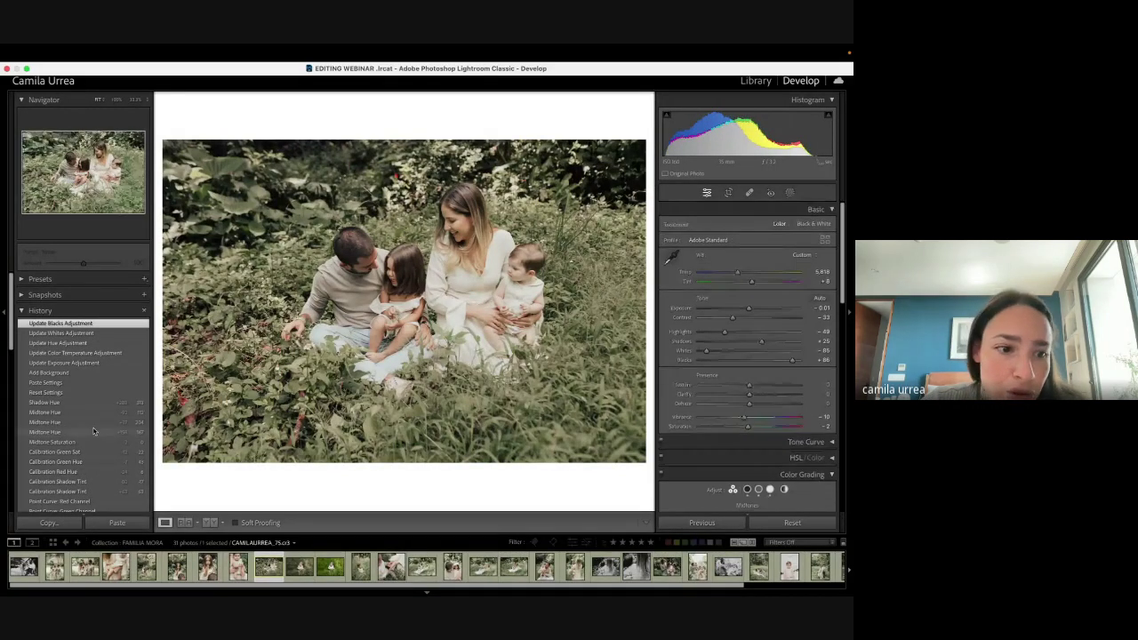
Step: Compare the family photo's earlier red-channel curve and pasted-settings history states with the latest blacks adjustment, ending on the latest state
scroll(78, 473, down, 2)
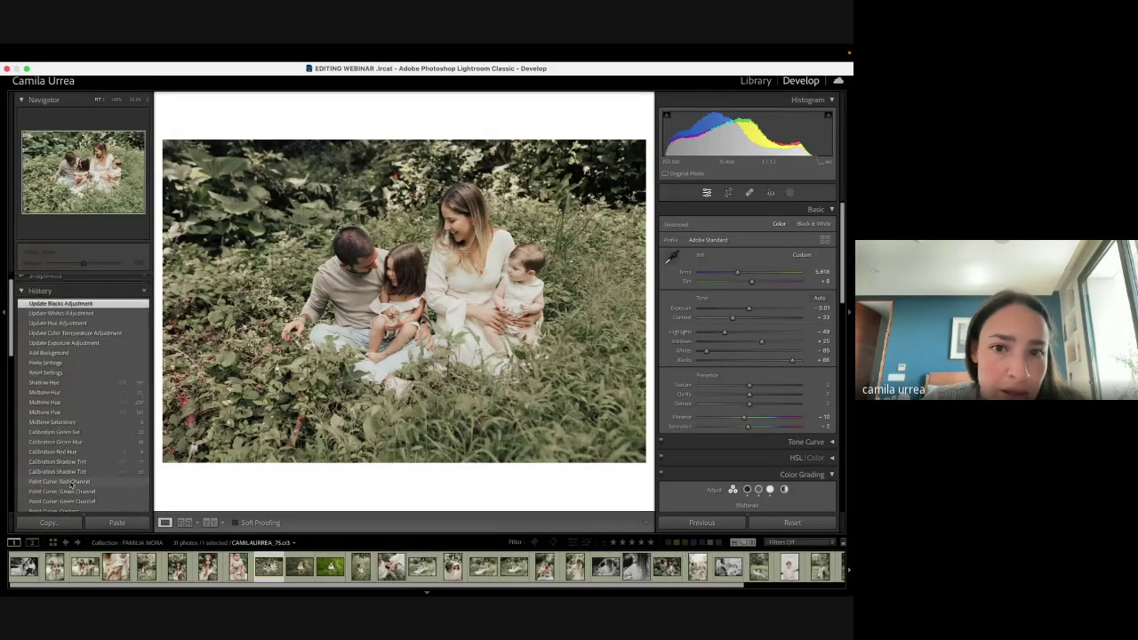
click(62, 481)
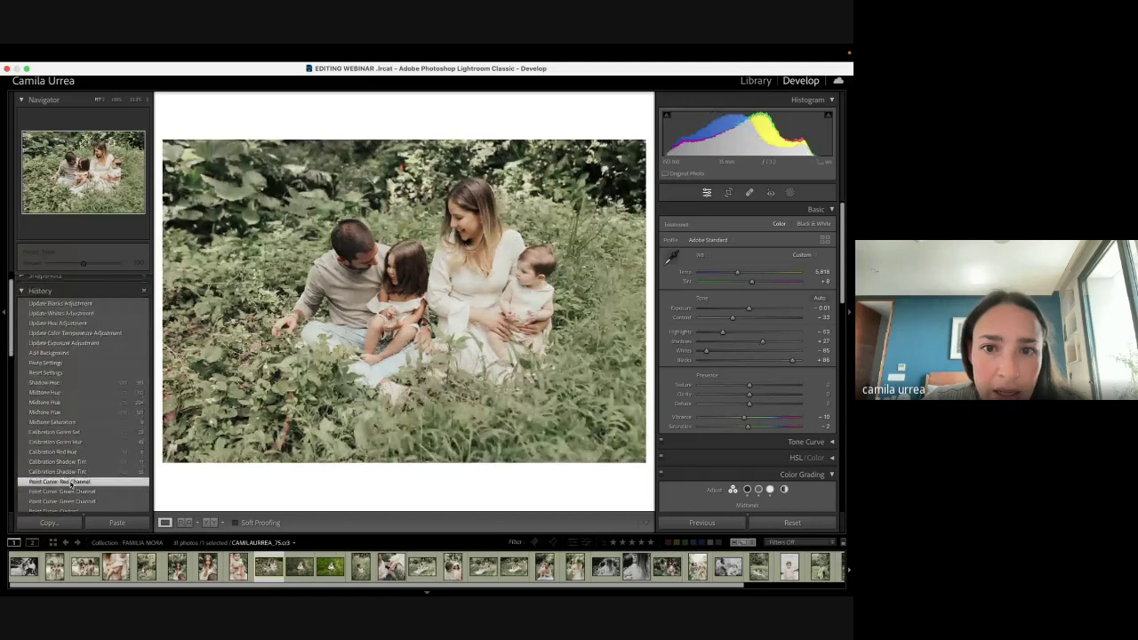
click(52, 305)
click(59, 363)
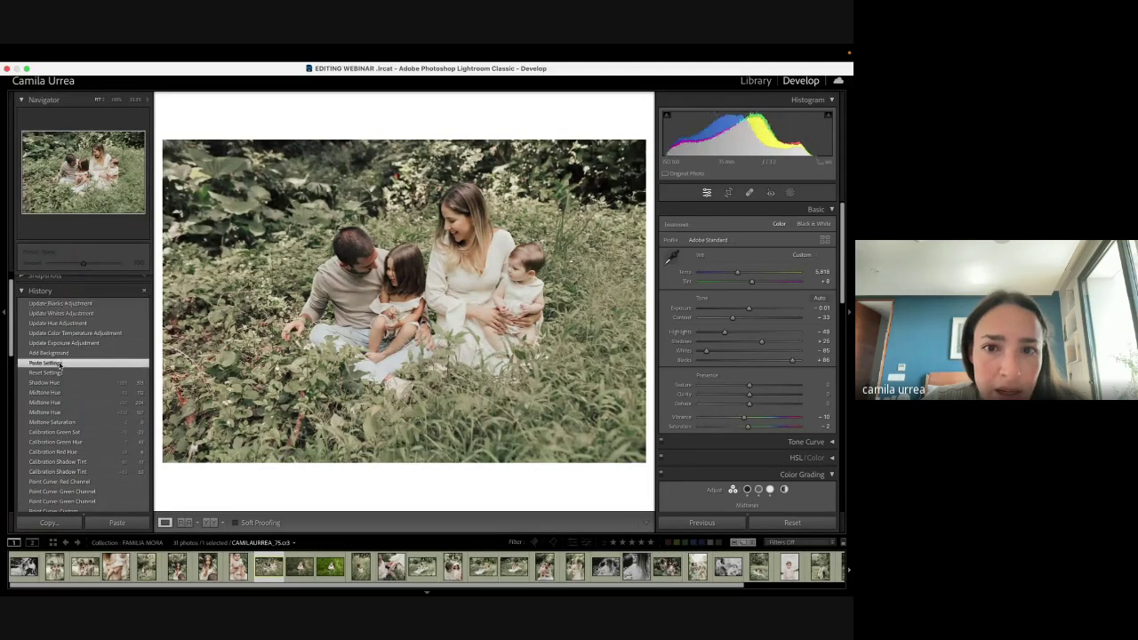
click(52, 305)
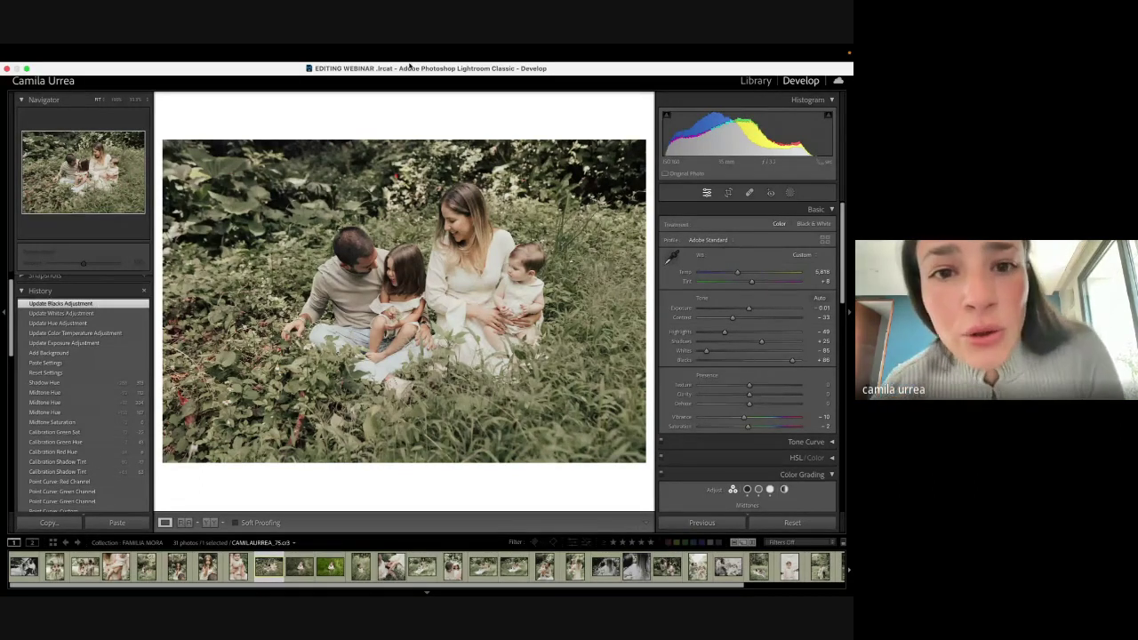
Step: Heal a spot in the foliage above the family, and close the healing tool
key(q)
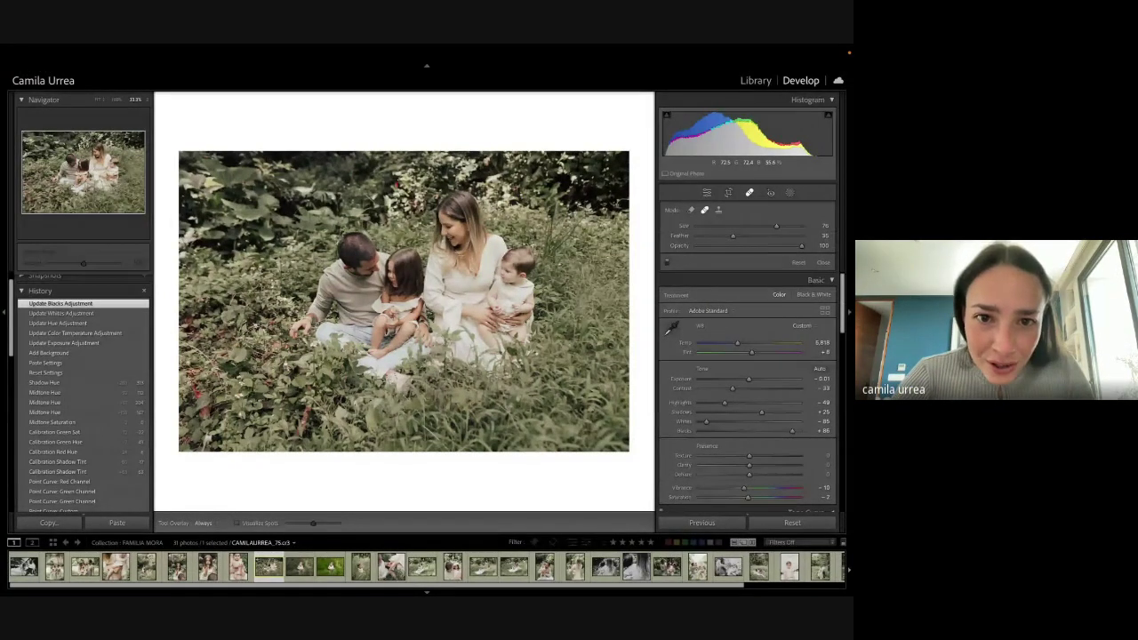
click(397, 185)
key(q)
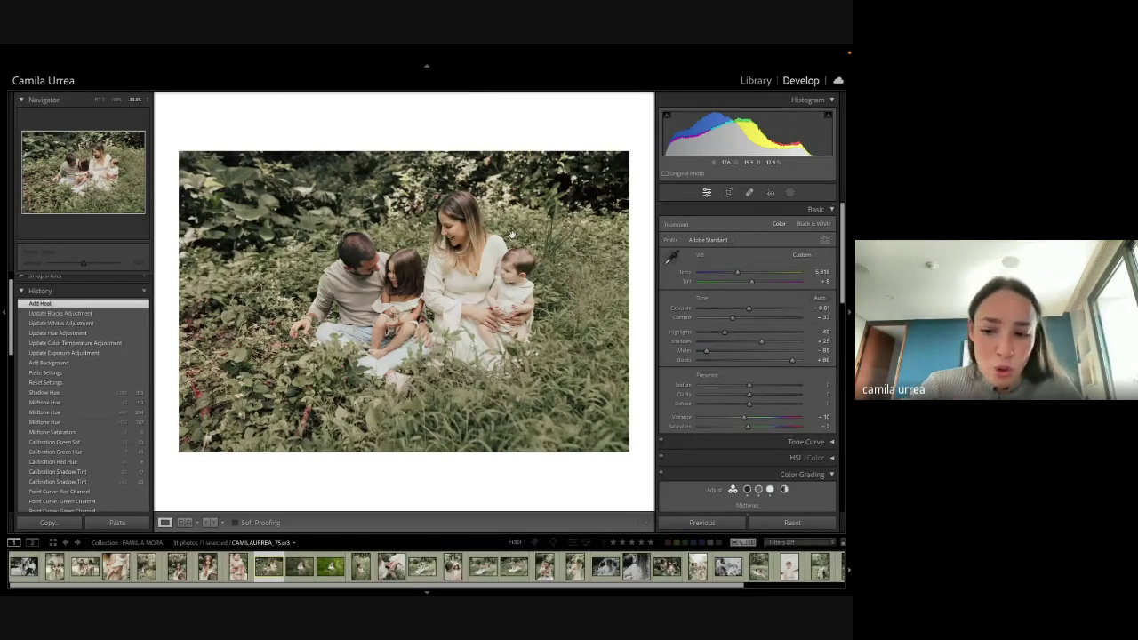
Step: View the last mother-and-baby photo of the family collection enlarged, and return to the grid
key(g)
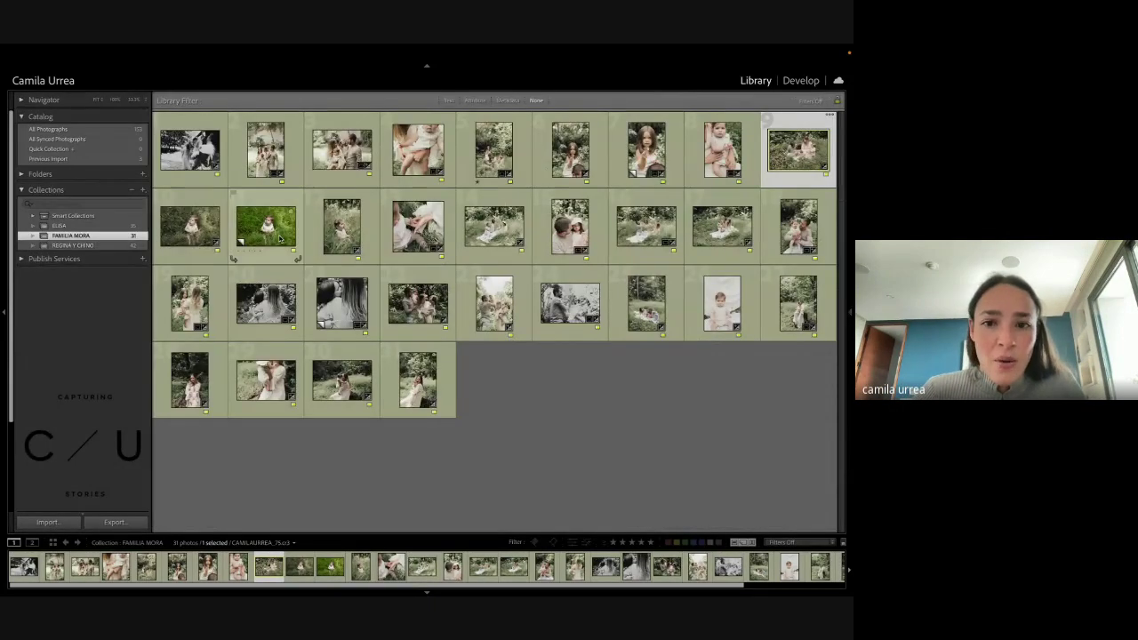
double_click(416, 385)
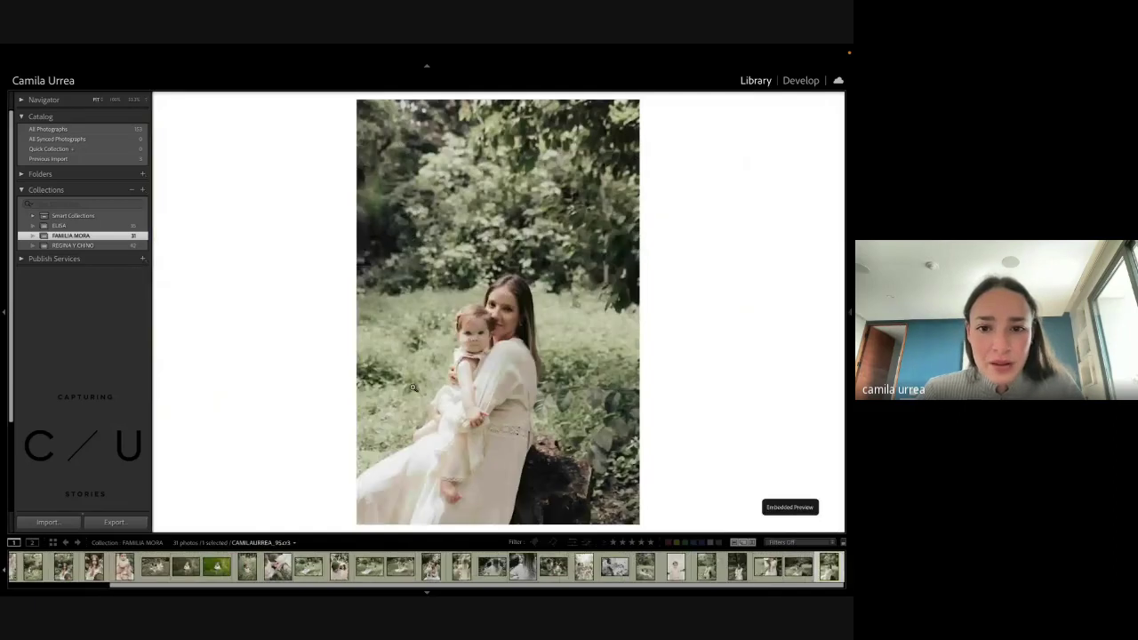
key(g)
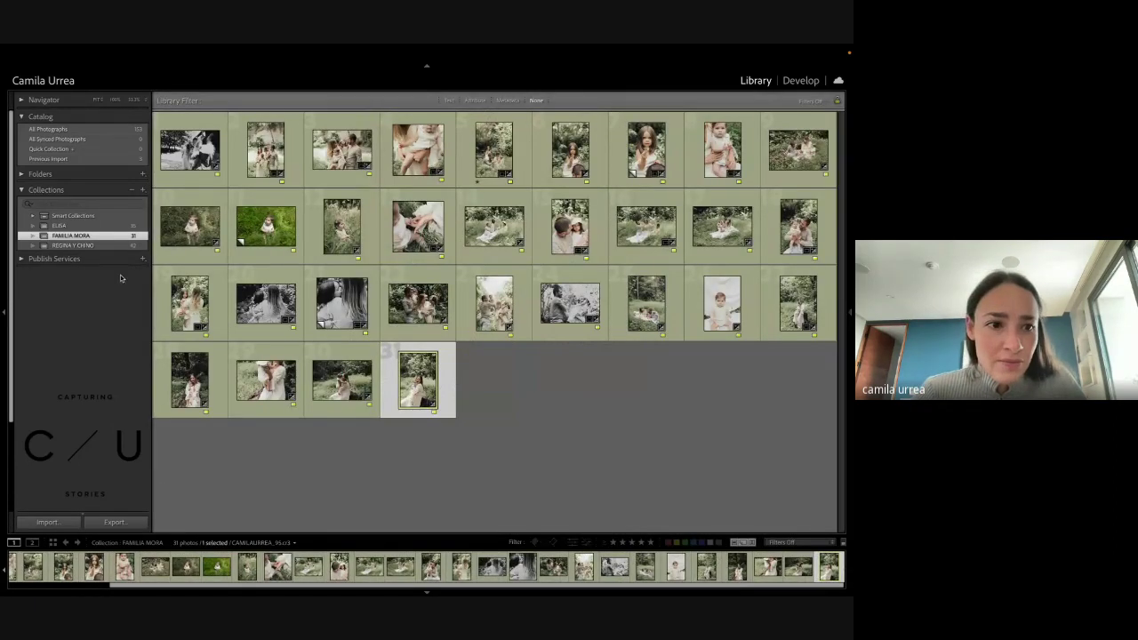
Step: Open the first photo of the wedding collection, showing the shoes, for developing, collapse its history and reset all its edits
click(73, 246)
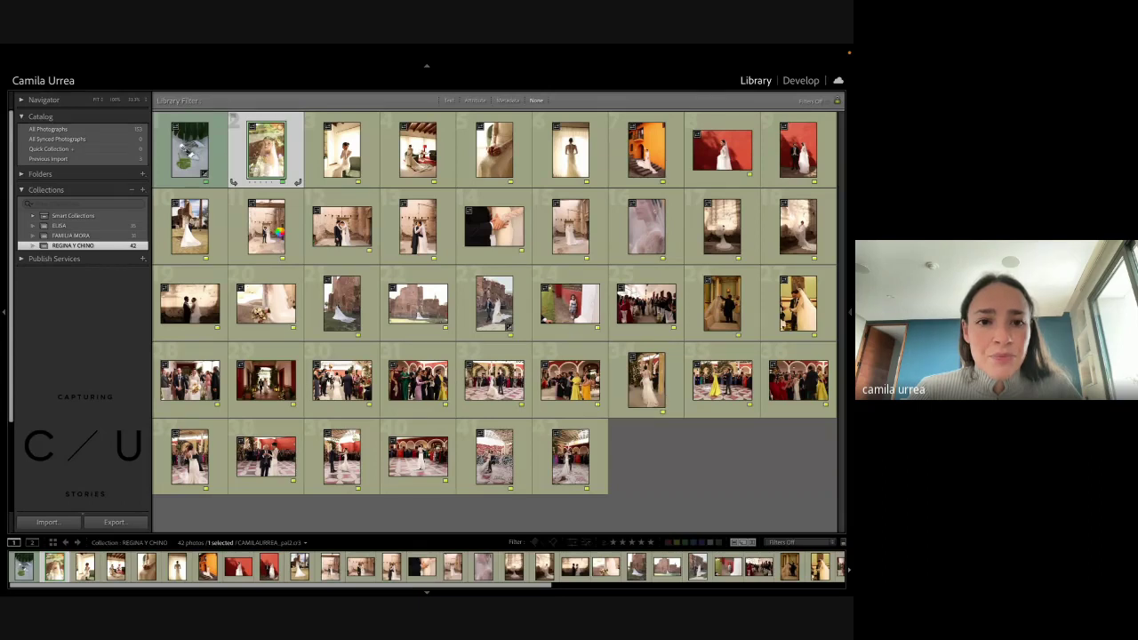
key(Left)
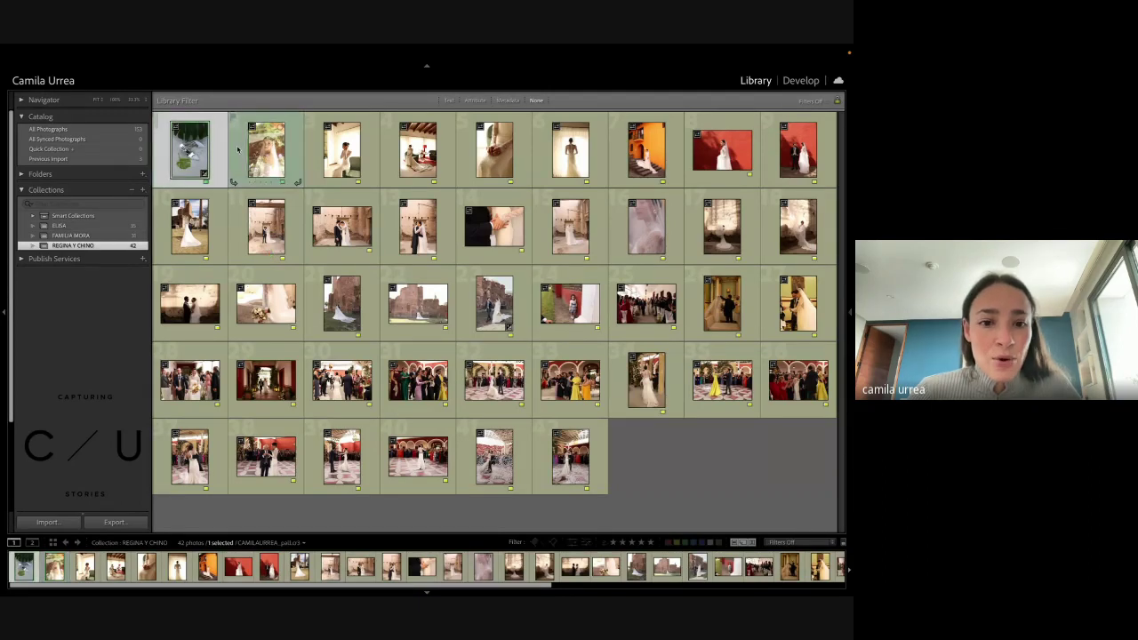
key(d)
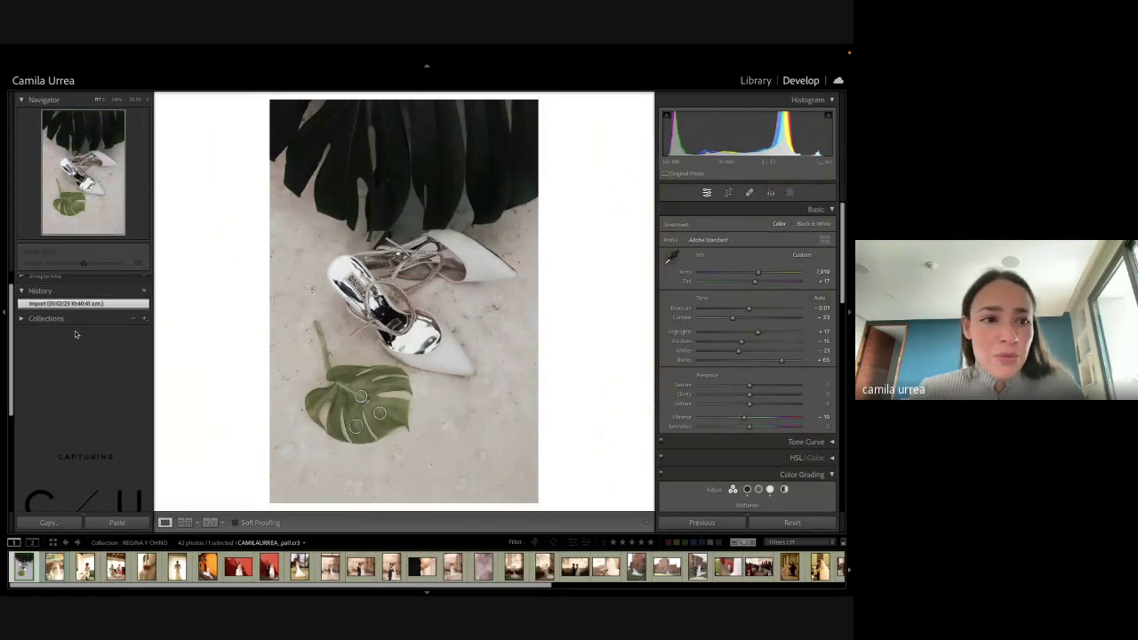
scroll(54, 338, up, 1)
click(27, 311)
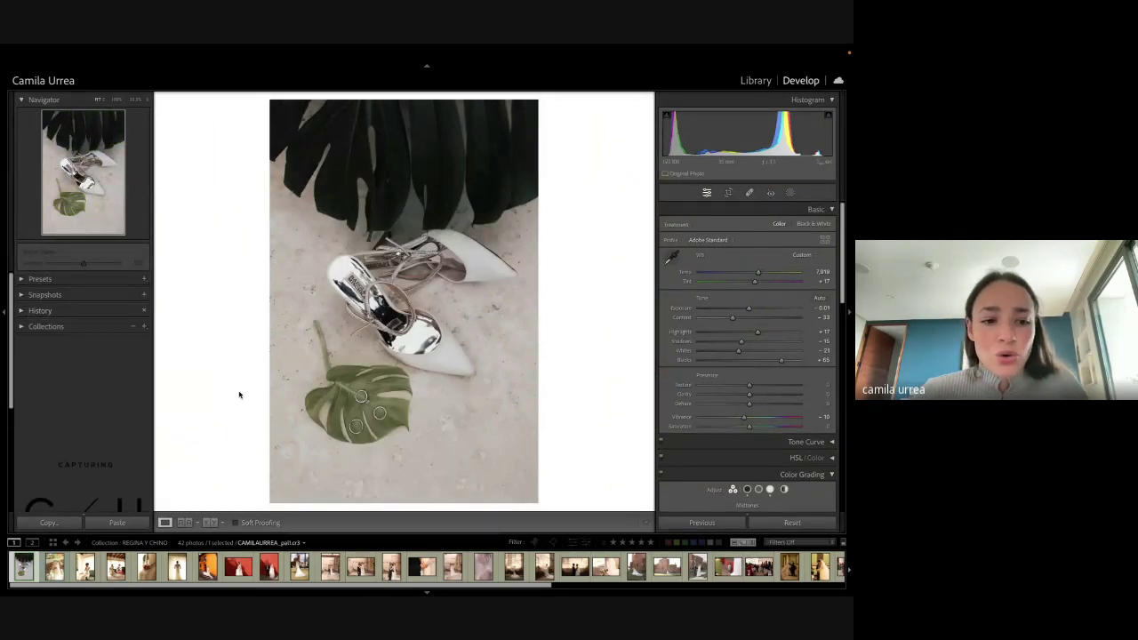
click(793, 523)
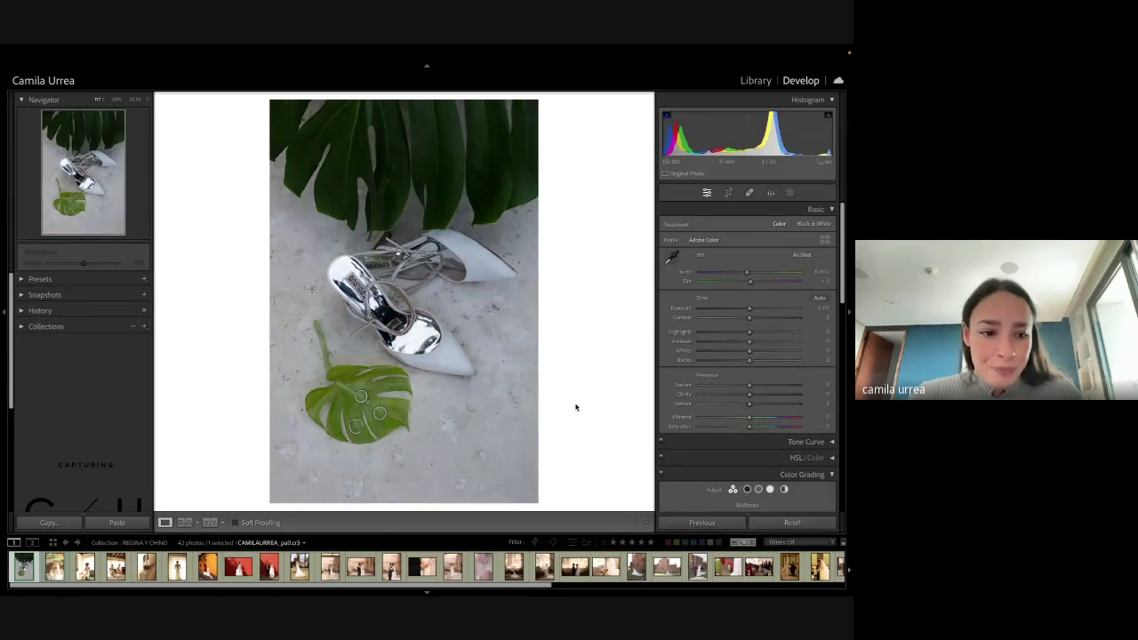
Step: Move to the veiled bride portrait and apply the CAM LIGHT 1 - NO GRAIN preset from the WEDDINGS group
key(Right)
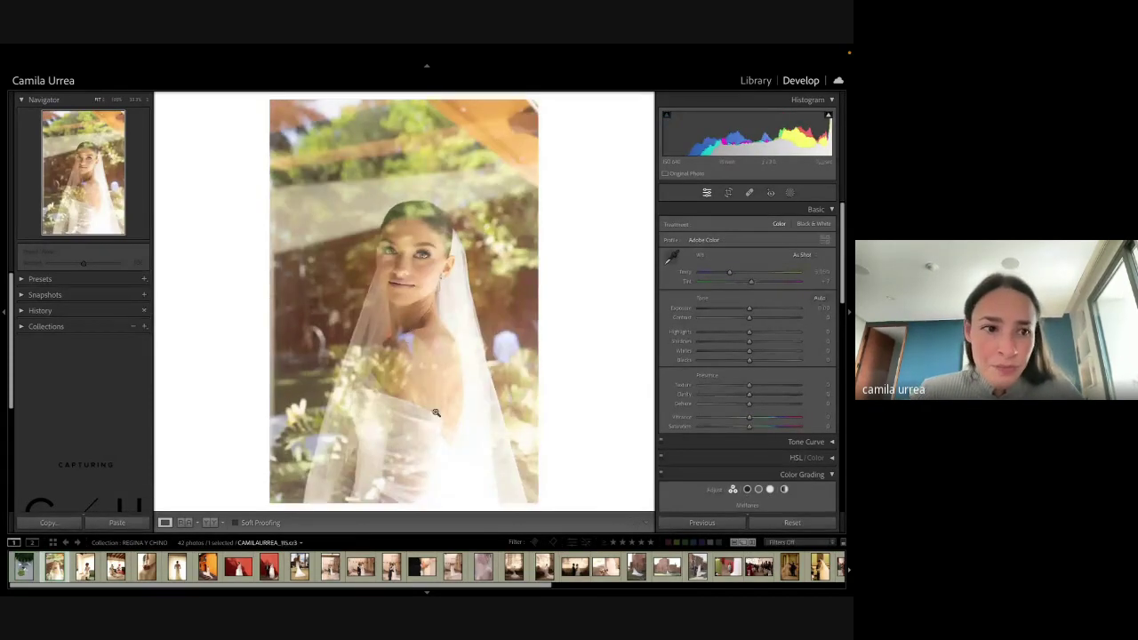
click(22, 281)
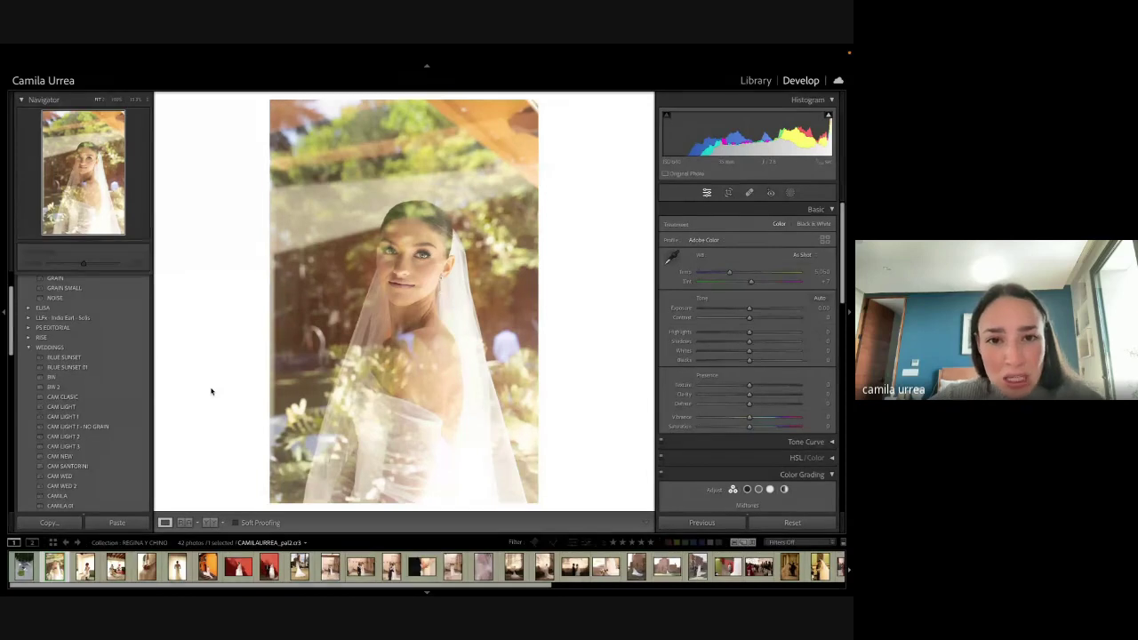
click(119, 427)
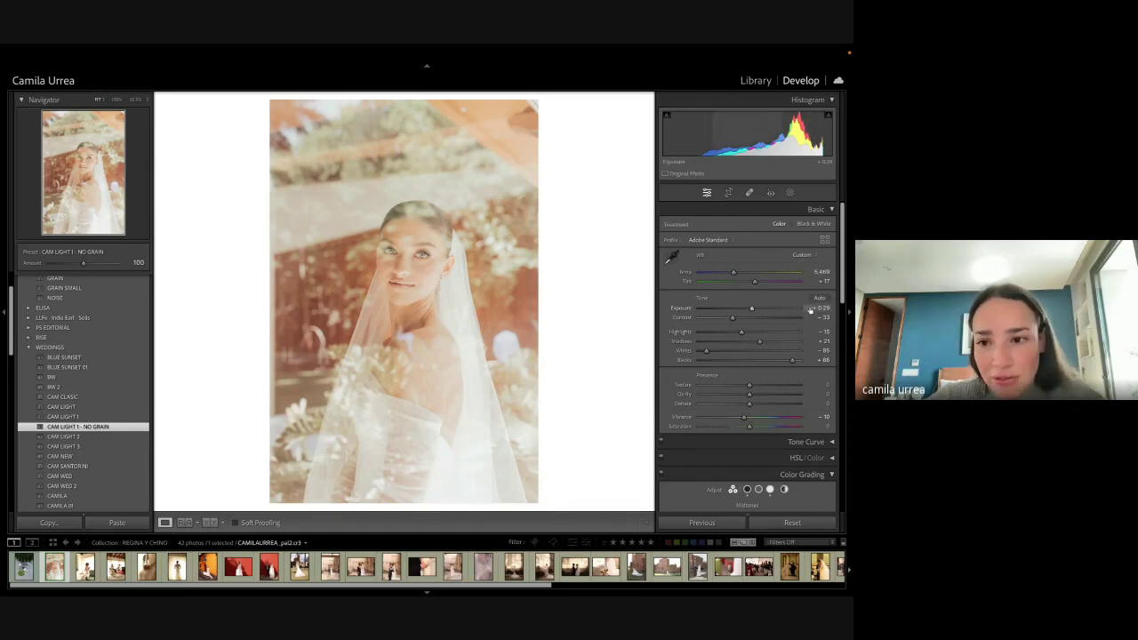
Step: Set the bride portrait's exposure to -0.37, tint to +11, whites to -37 and blacks to +70, and cool its temperature
drag(810, 311, 803, 310)
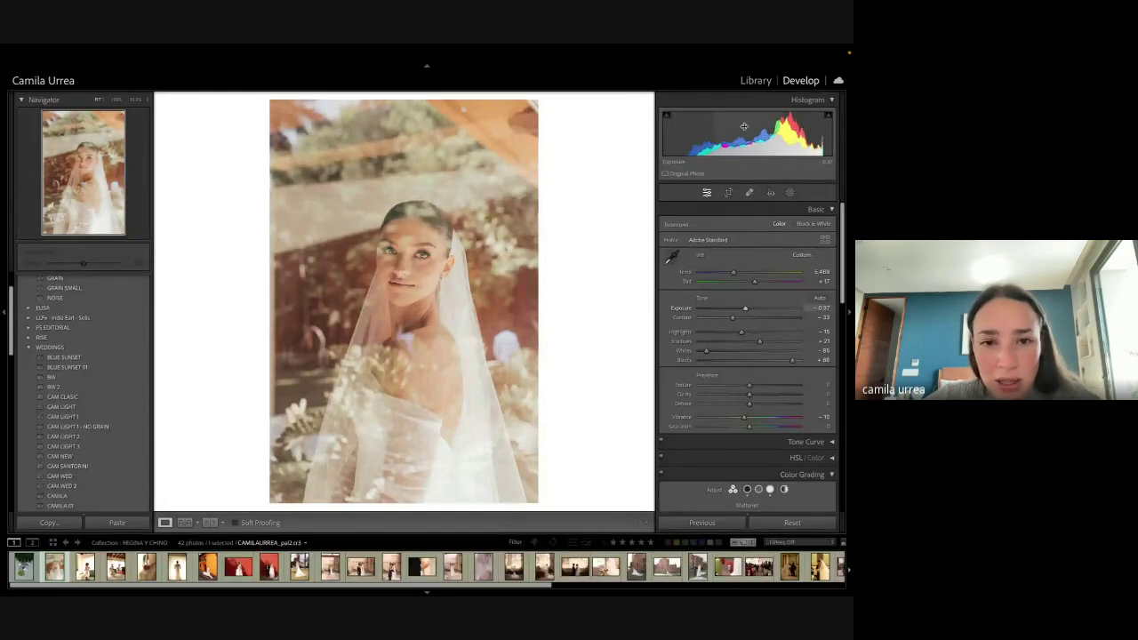
drag(745, 127, 742, 127)
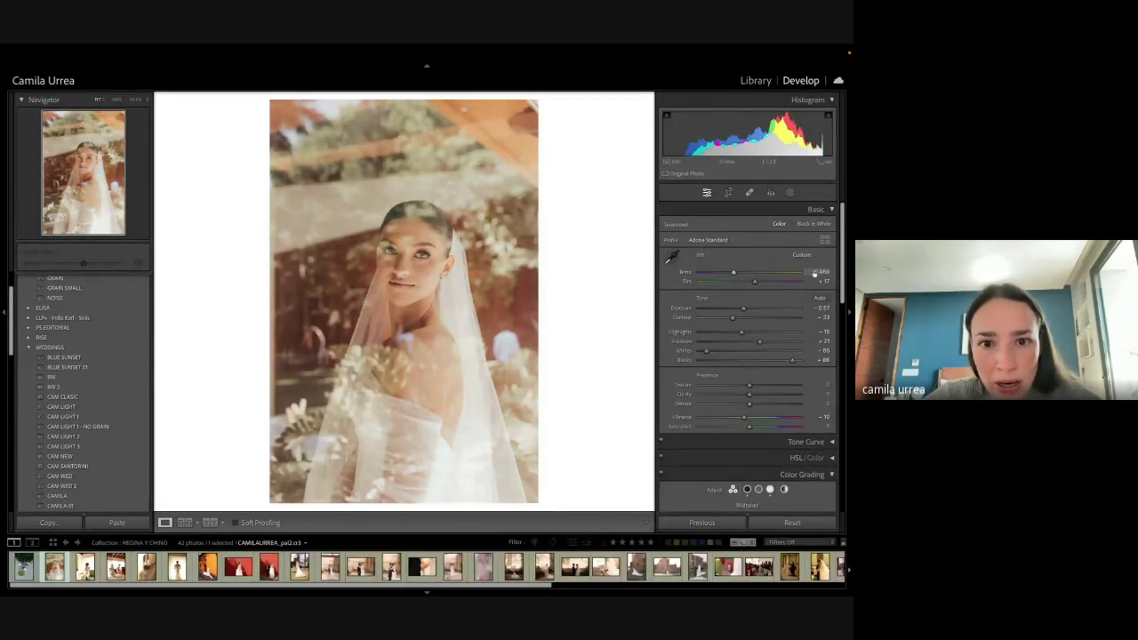
drag(814, 273, 803, 273)
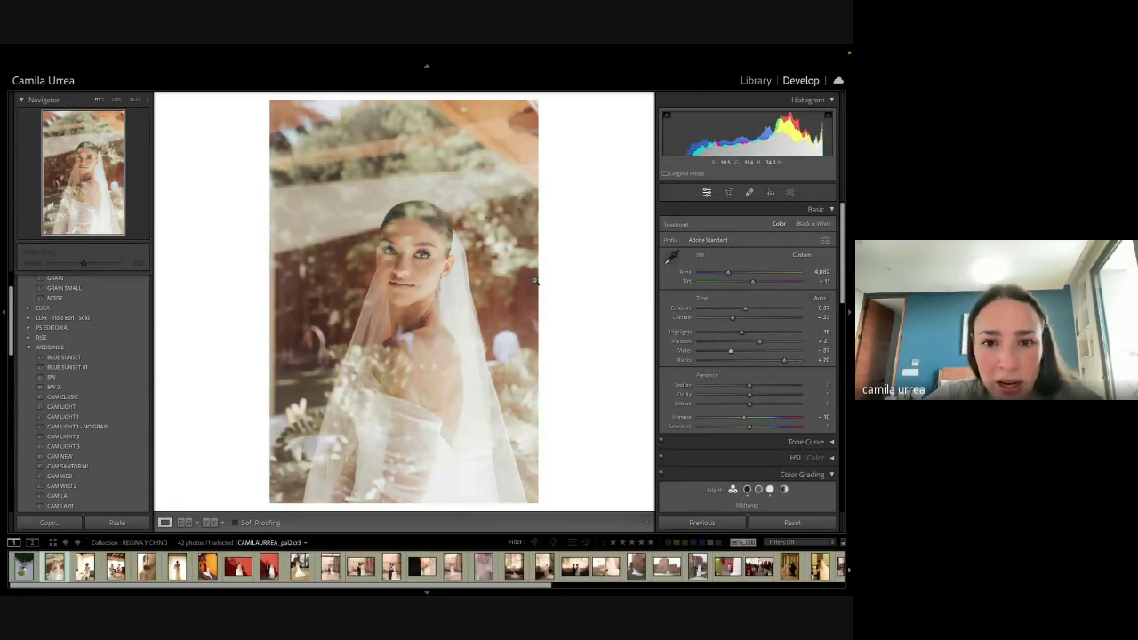
Step: Rotate the bride portrait's crop slightly and set highlights to -23, shadows to +24, whites to -19 and blacks to +60
key(r)
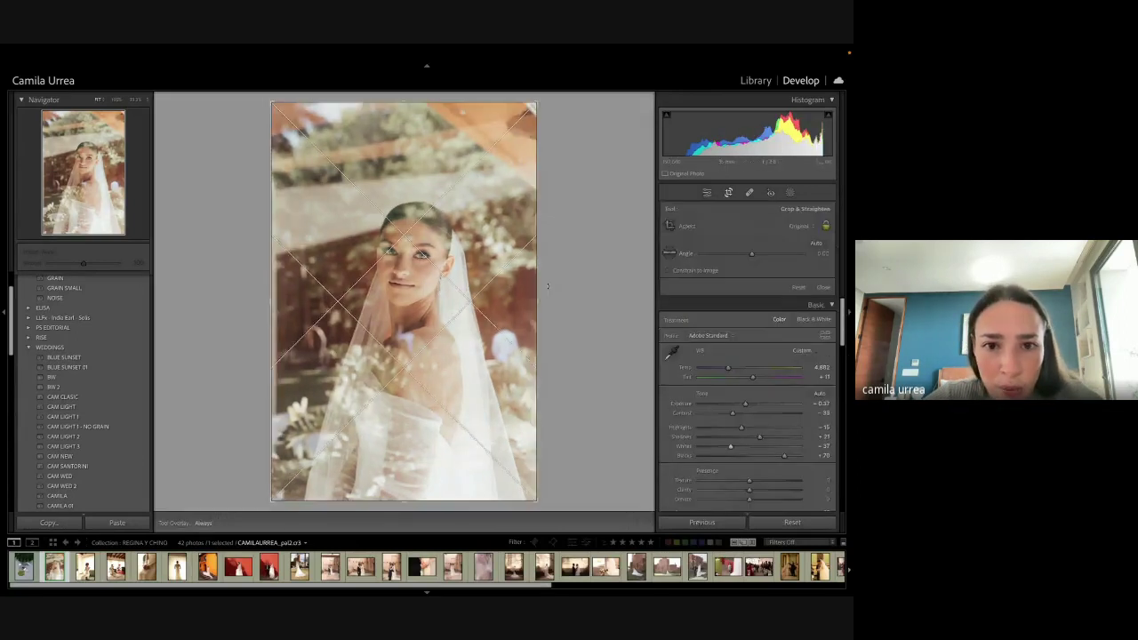
drag(551, 290, 551, 284)
key(r)
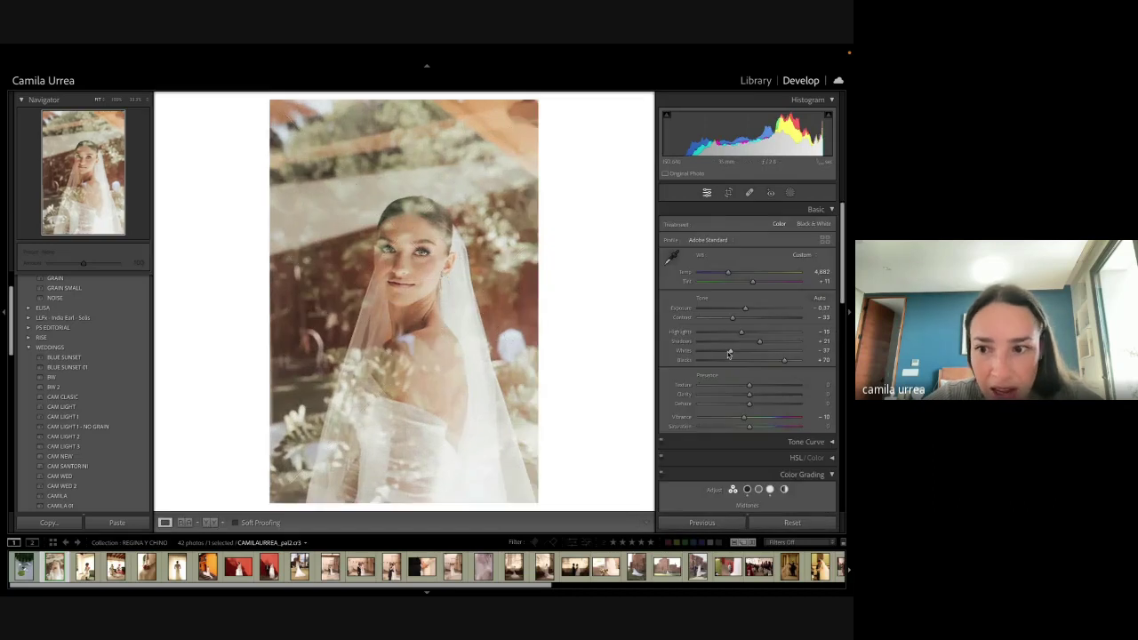
drag(785, 360, 737, 336)
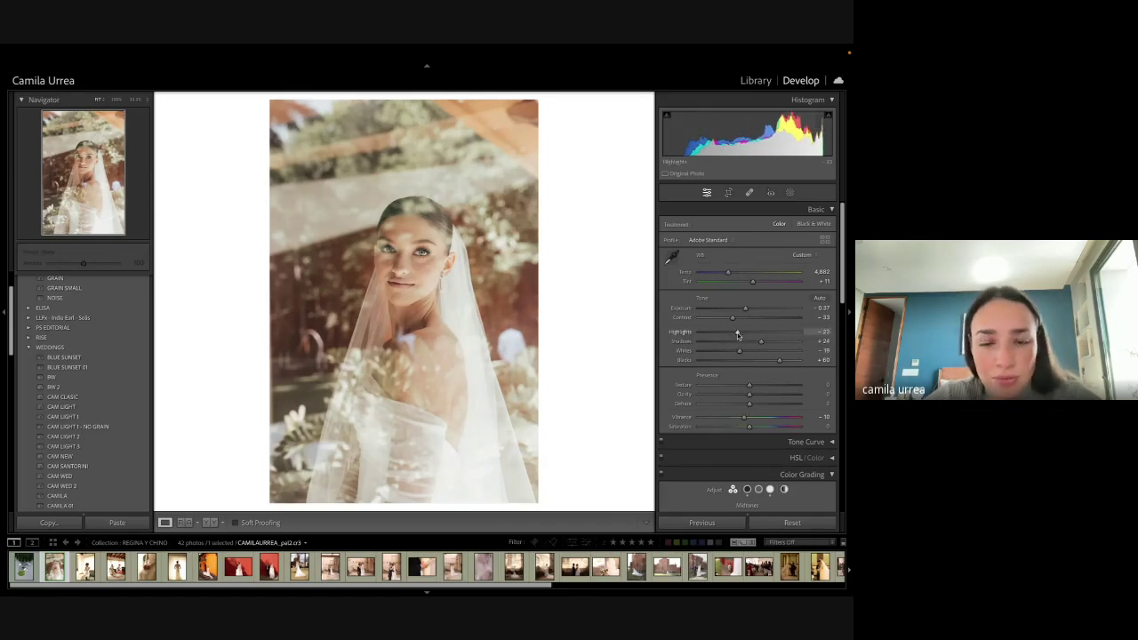
Step: Straighten the bride portrait to a crop angle of -0.79
key(r)
drag(590, 237, 592, 244)
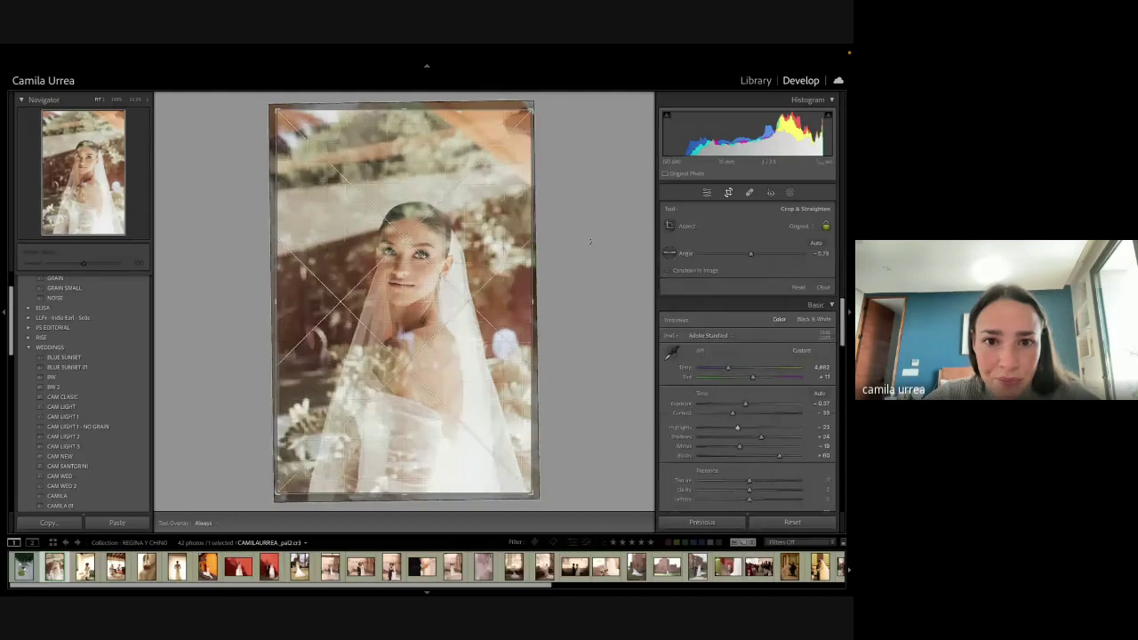
key(Return)
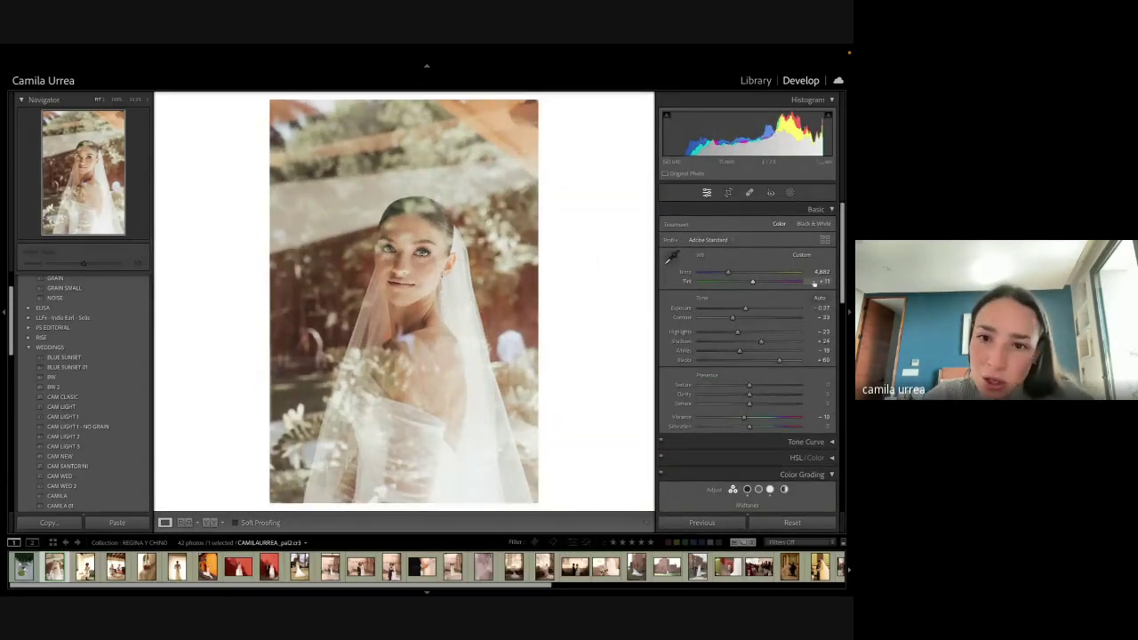
Step: Fine-tune the portrait's color grading hues for shadows and midtones, and shift the highlights hue toward orange
drag(815, 283, 818, 281)
scroll(817, 281, down, 4)
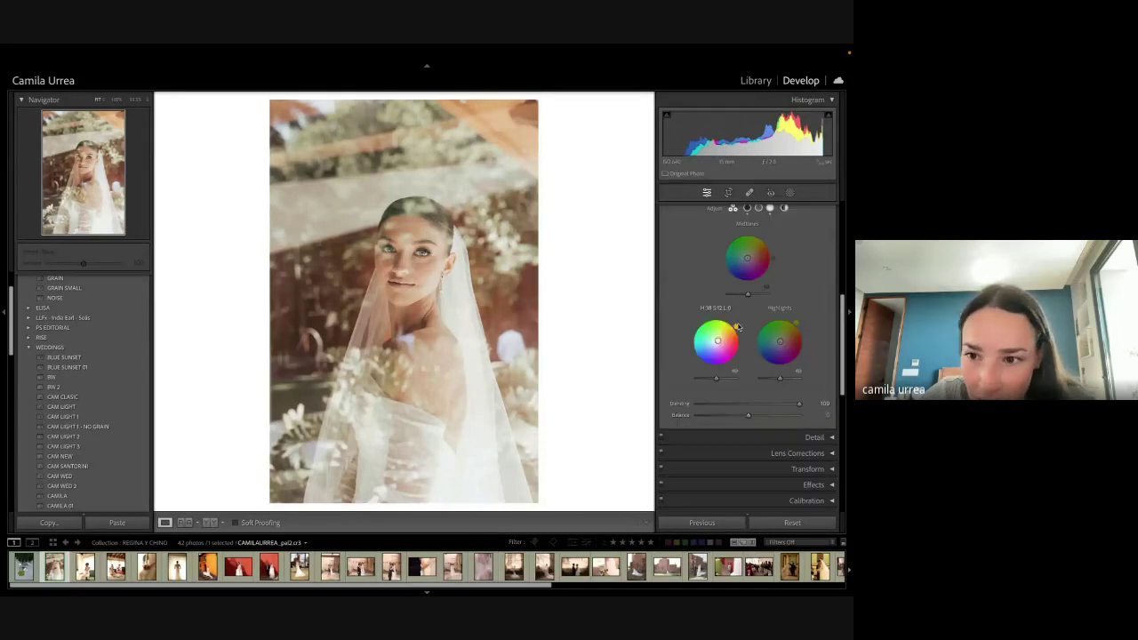
drag(735, 327, 734, 326)
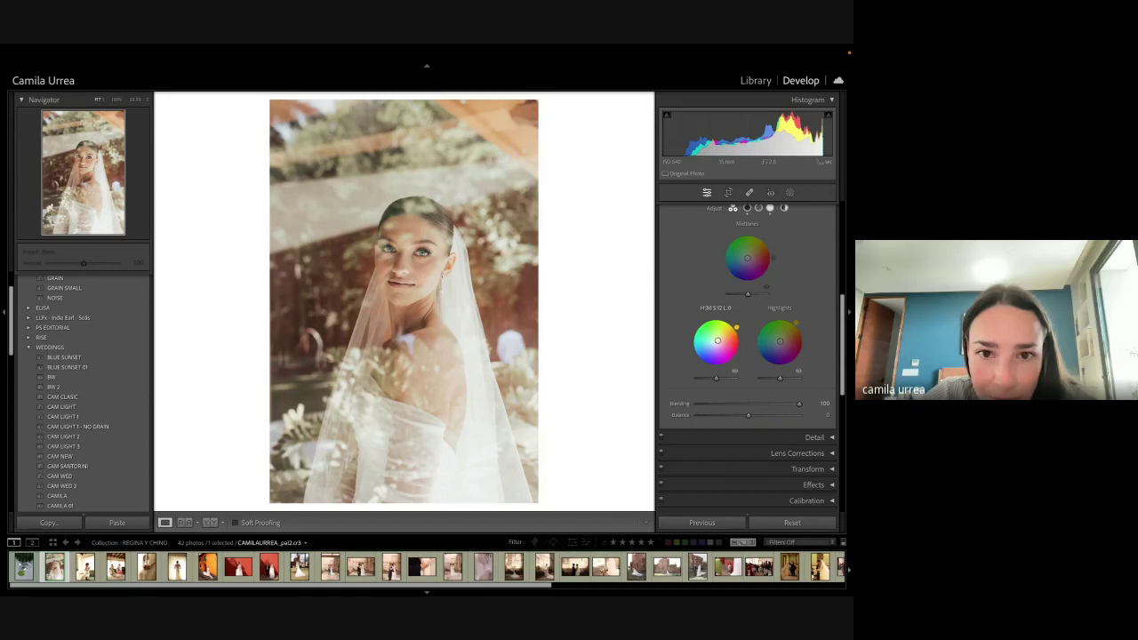
drag(736, 327, 737, 327)
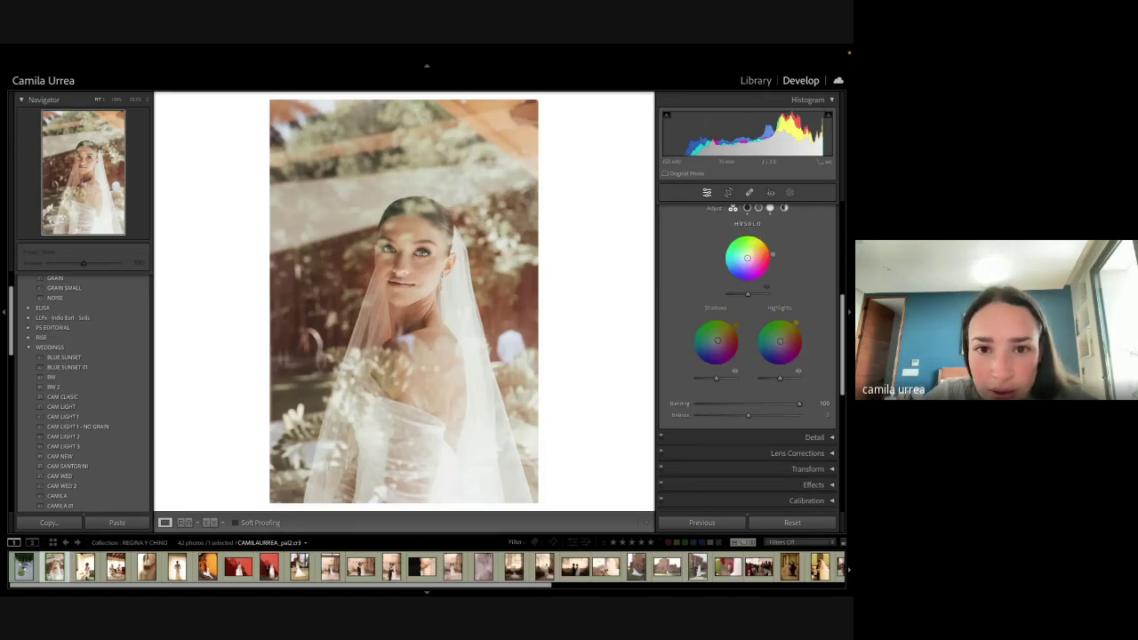
drag(773, 254, 772, 253)
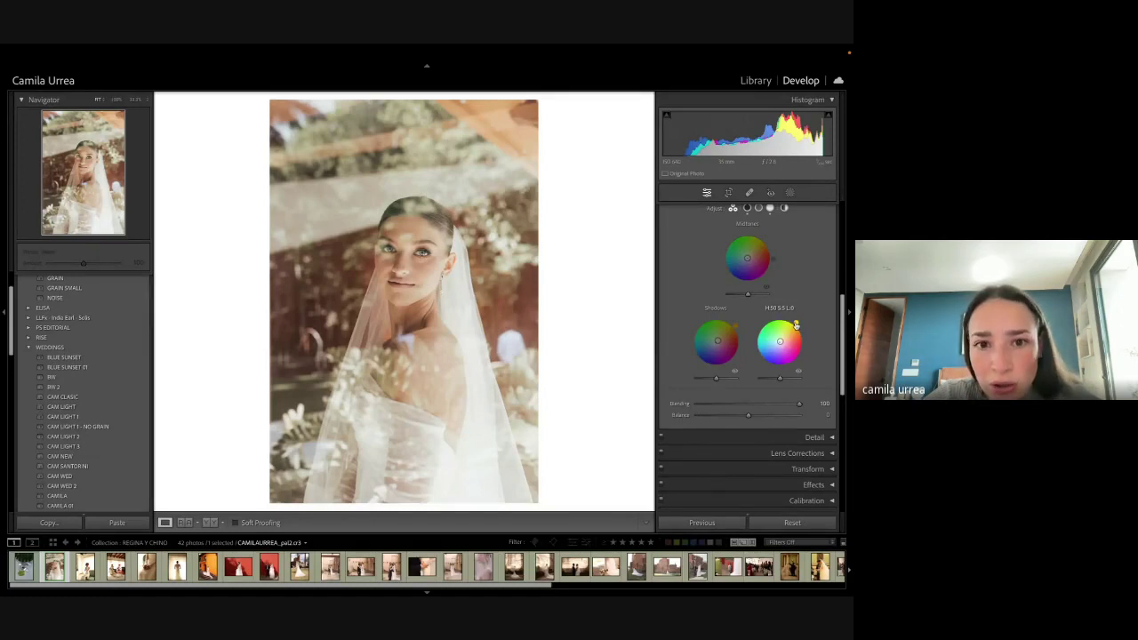
click(430, 163)
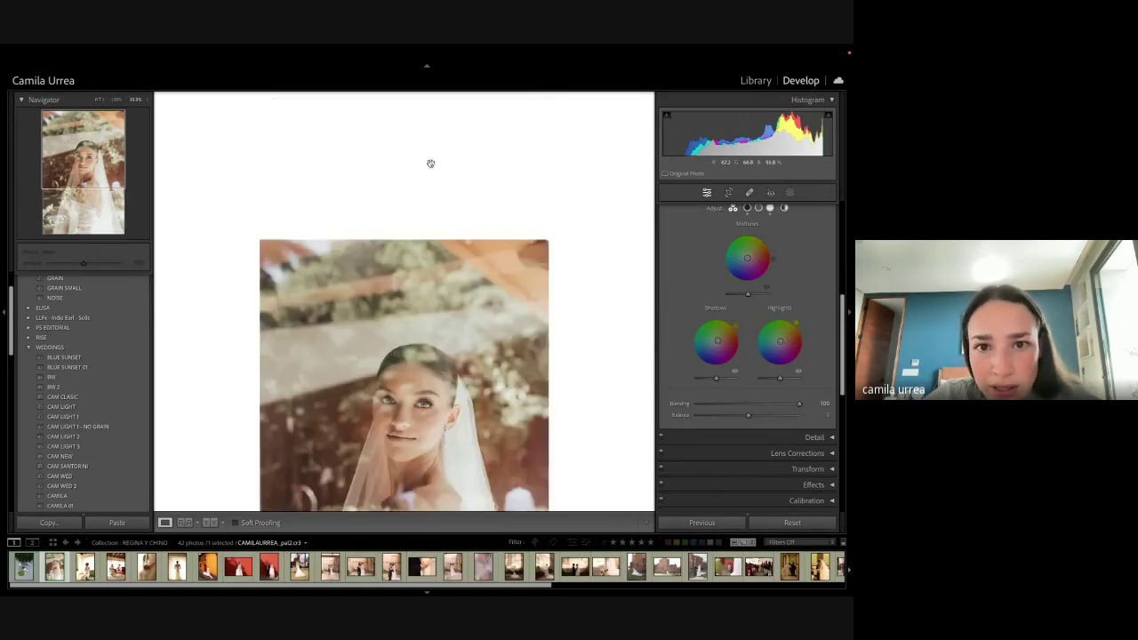
click(456, 331)
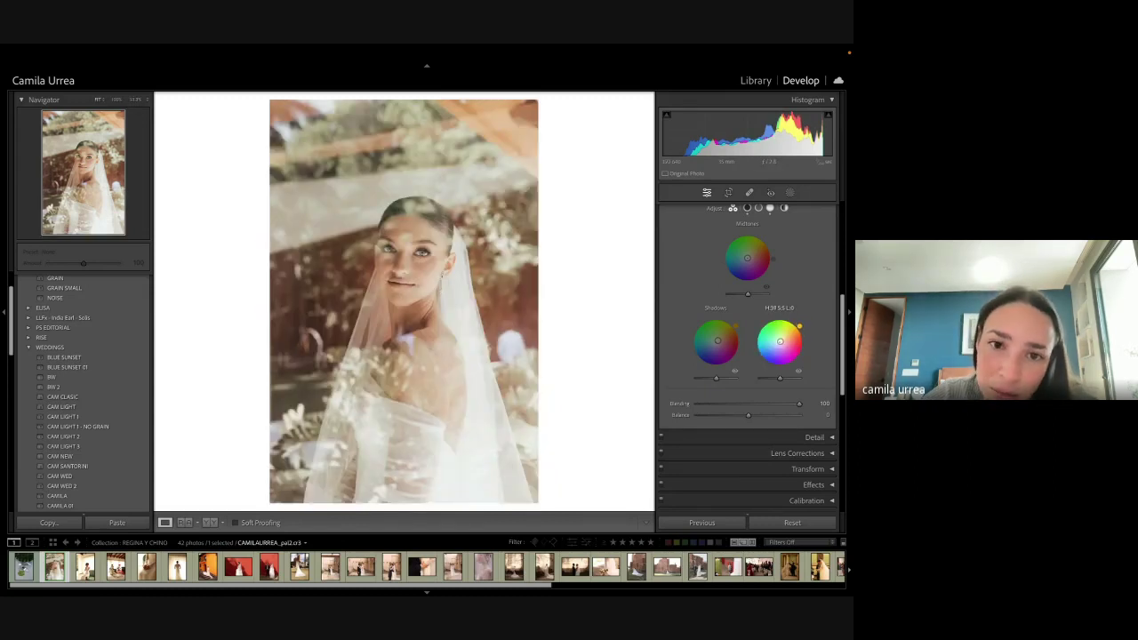
Step: Adjust the rotation of the bride portrait's crop a little further
key(r)
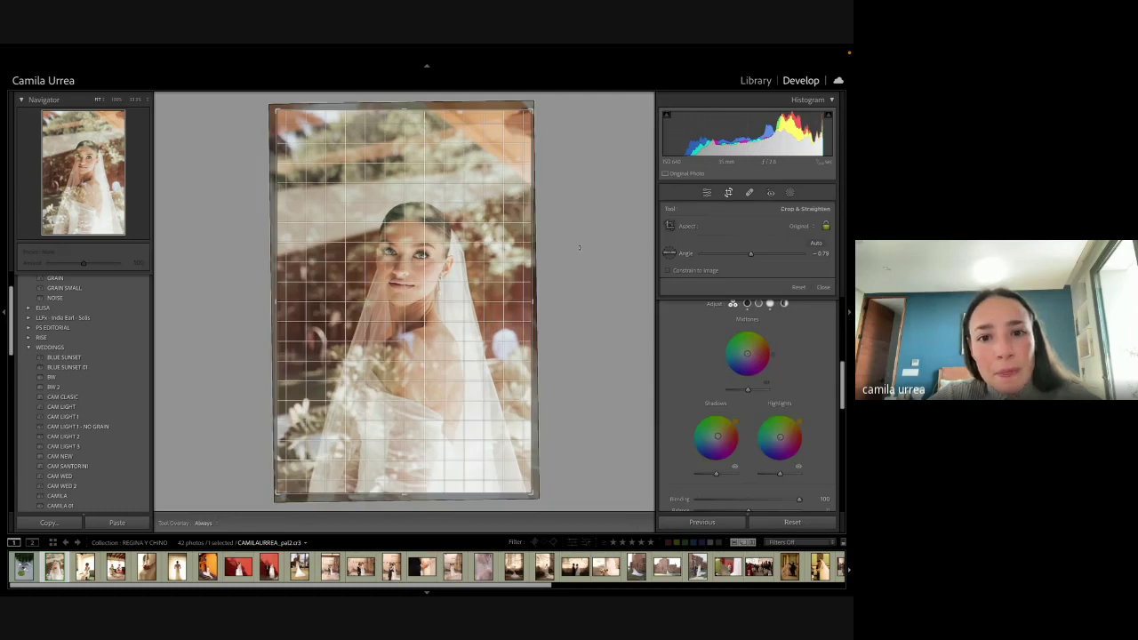
scroll(673, 317, down, 2)
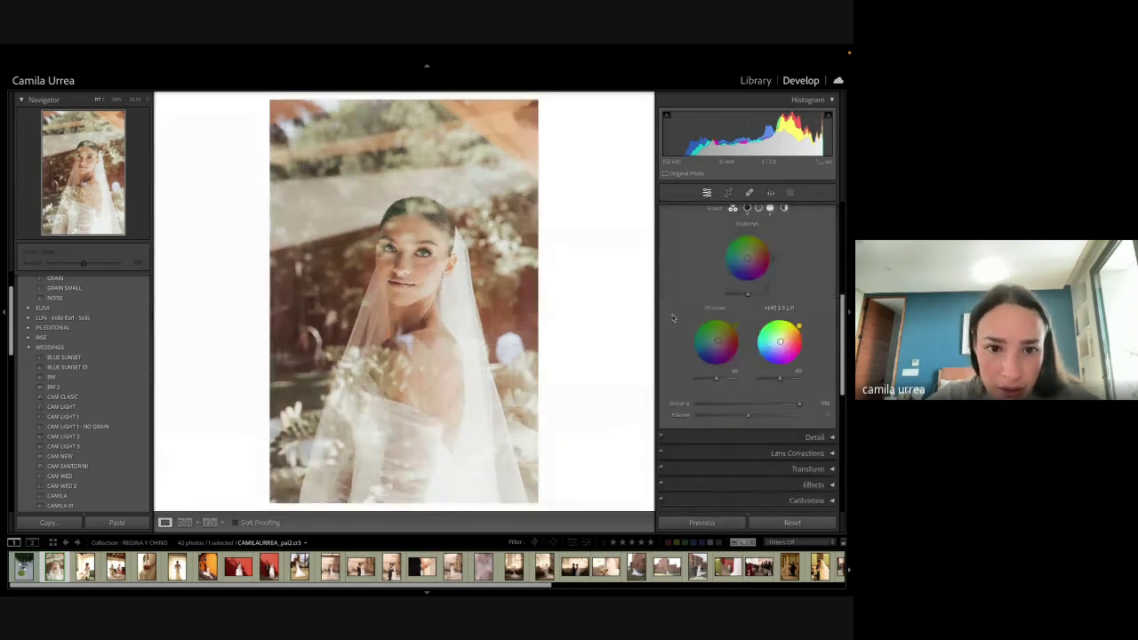
key(r)
key(r)
Step: Heal the pale blurred figure in the background to the right of the bride's veil with several spots of size 79
key(q)
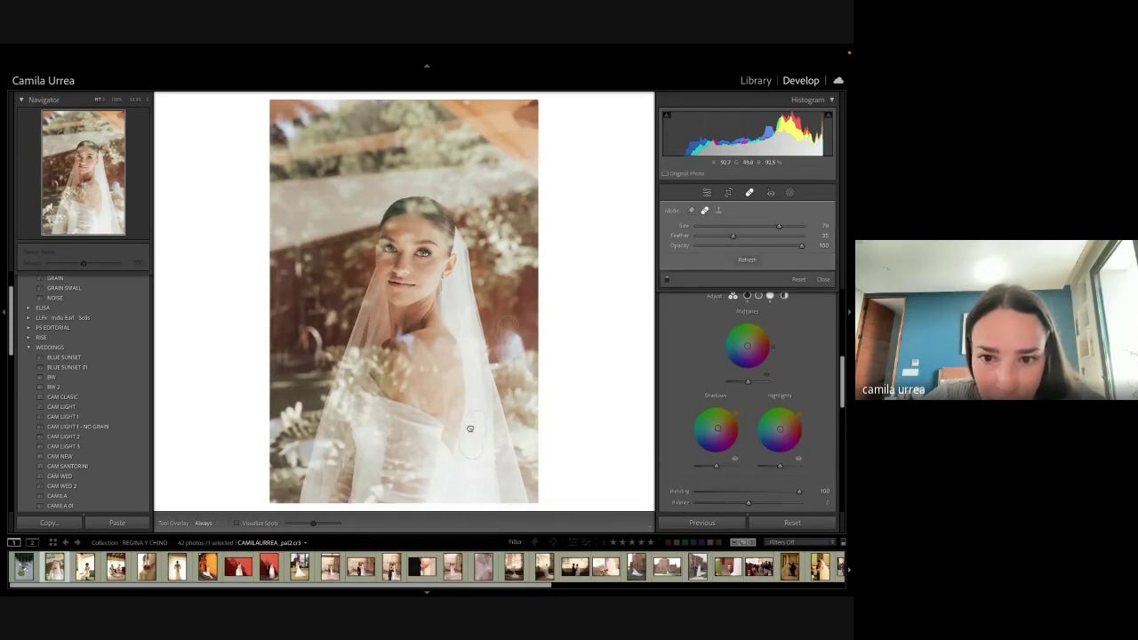
click(516, 351)
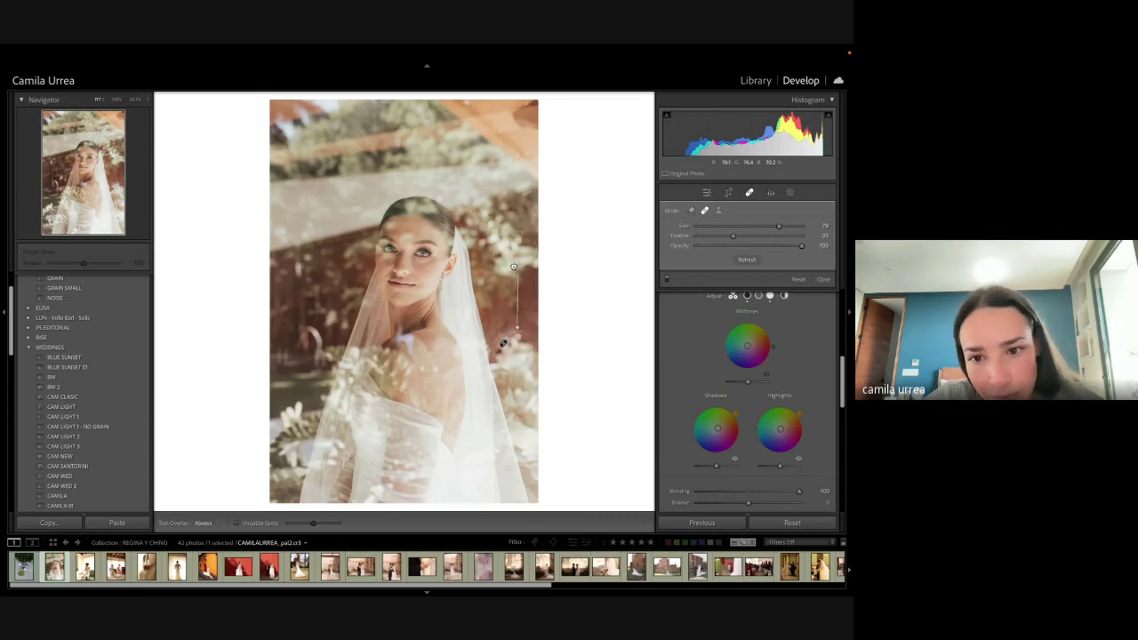
key(q)
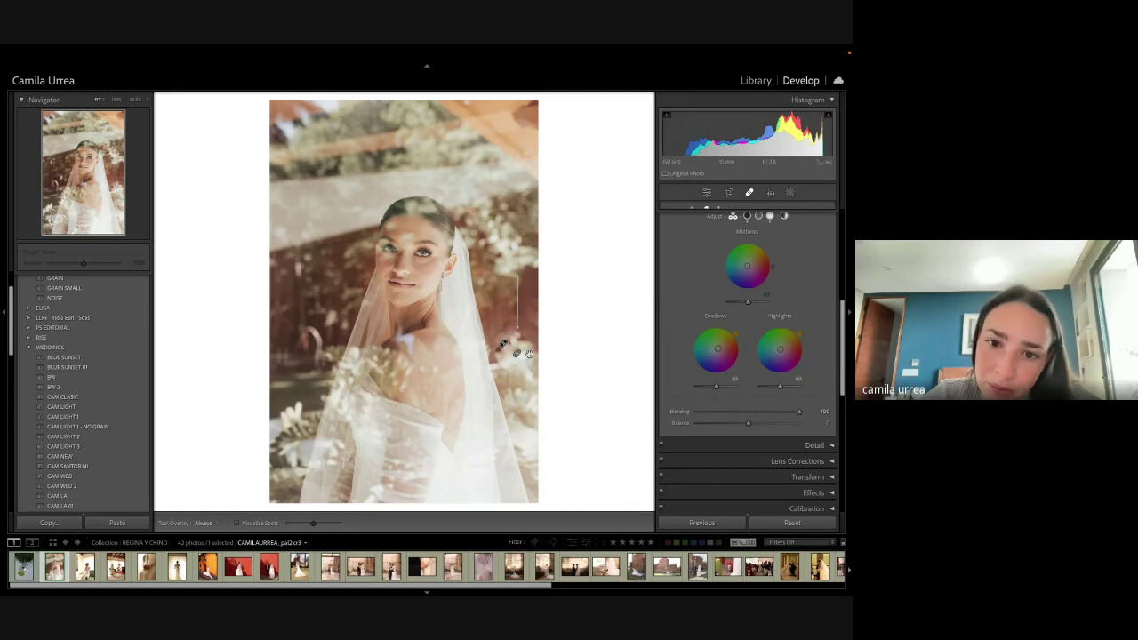
key(q)
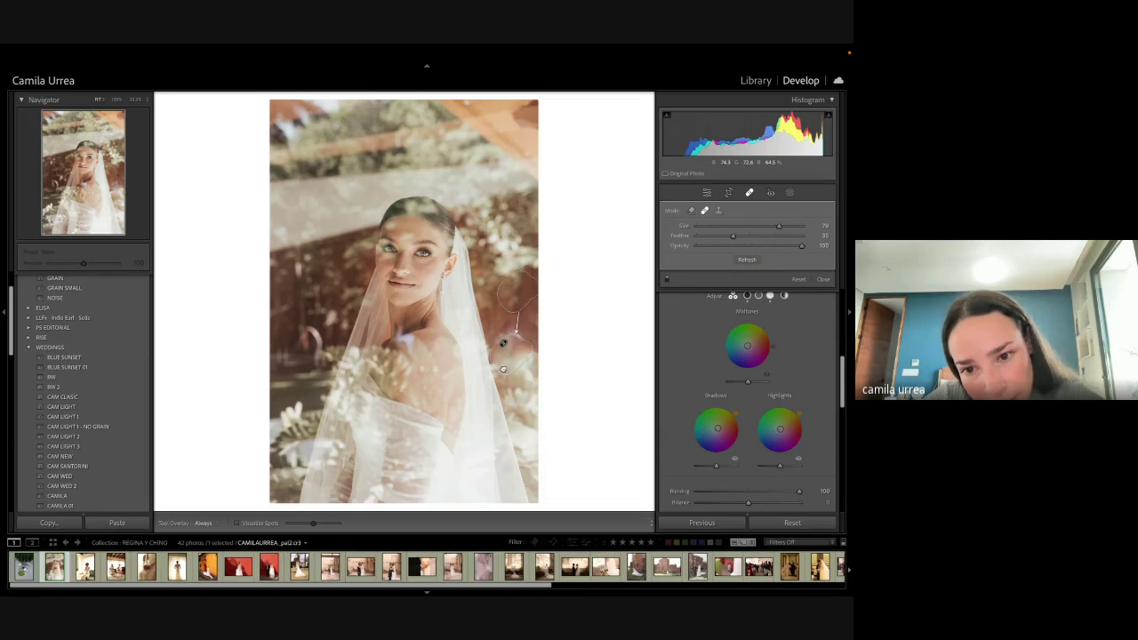
drag(501, 374, 504, 371)
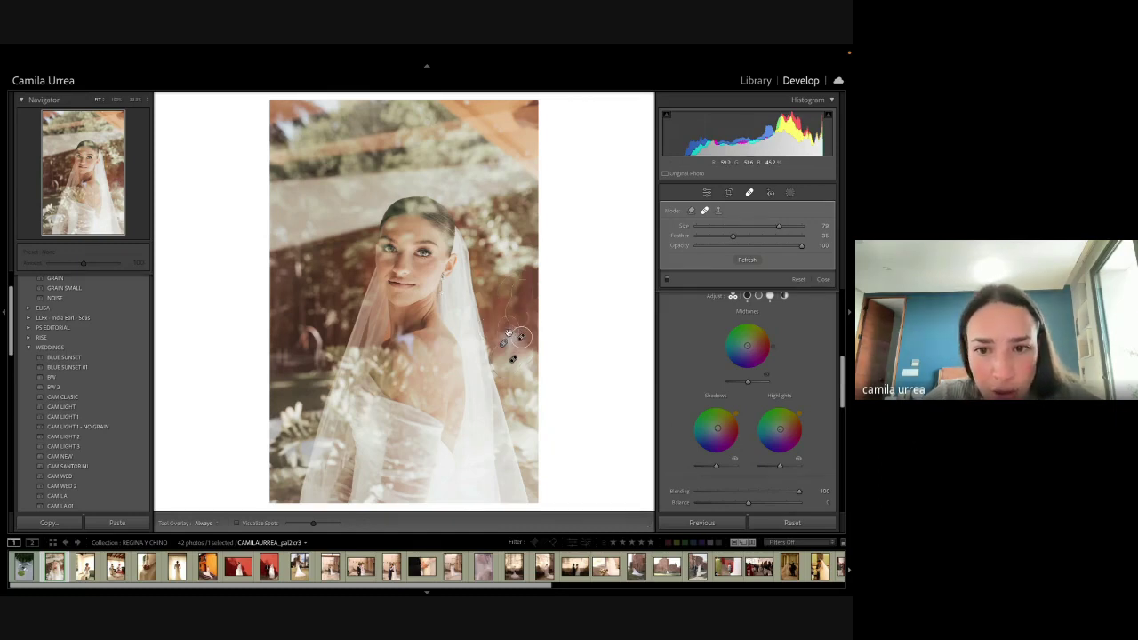
click(519, 336)
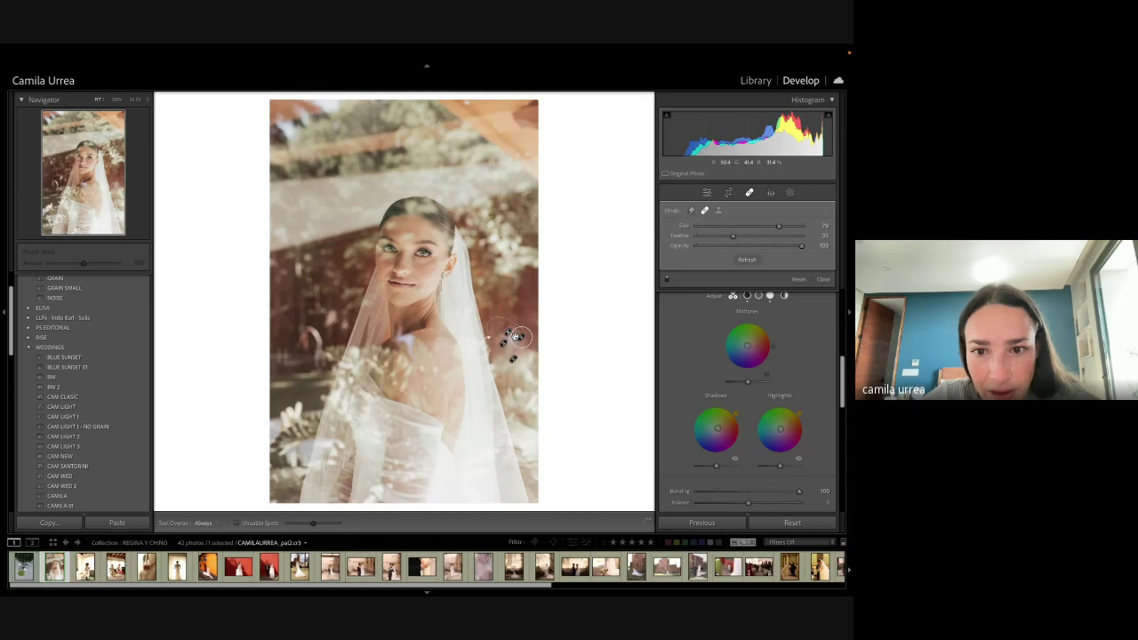
key(q)
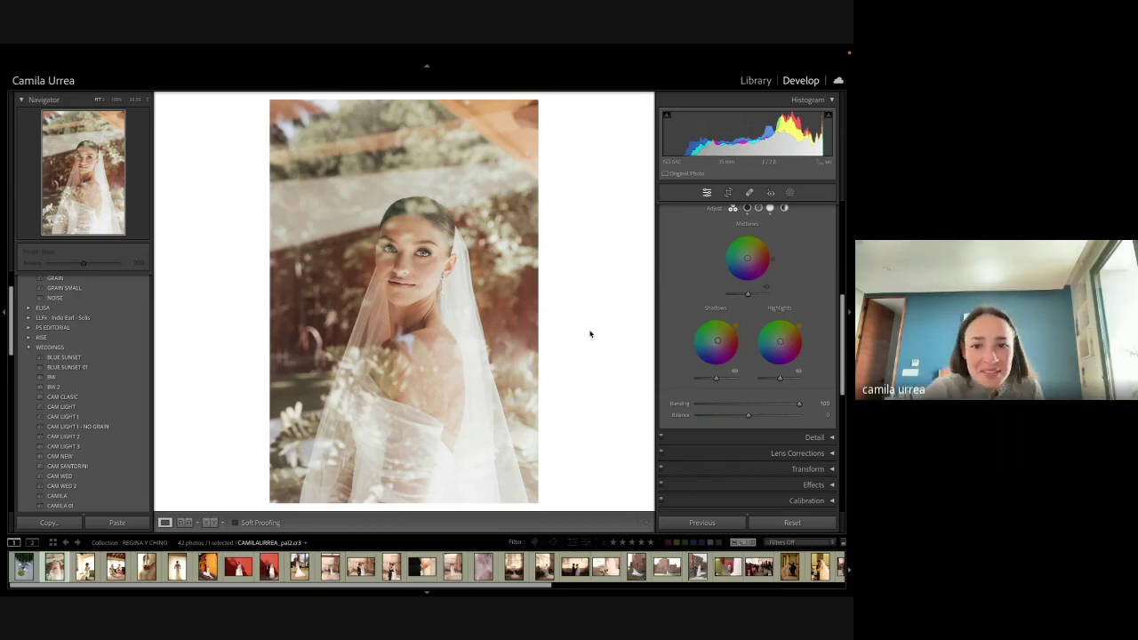
Step: Heal the distracting shape in the dark background to the left of the bride's veil with healing spots of size 79
click(303, 321)
key(q)
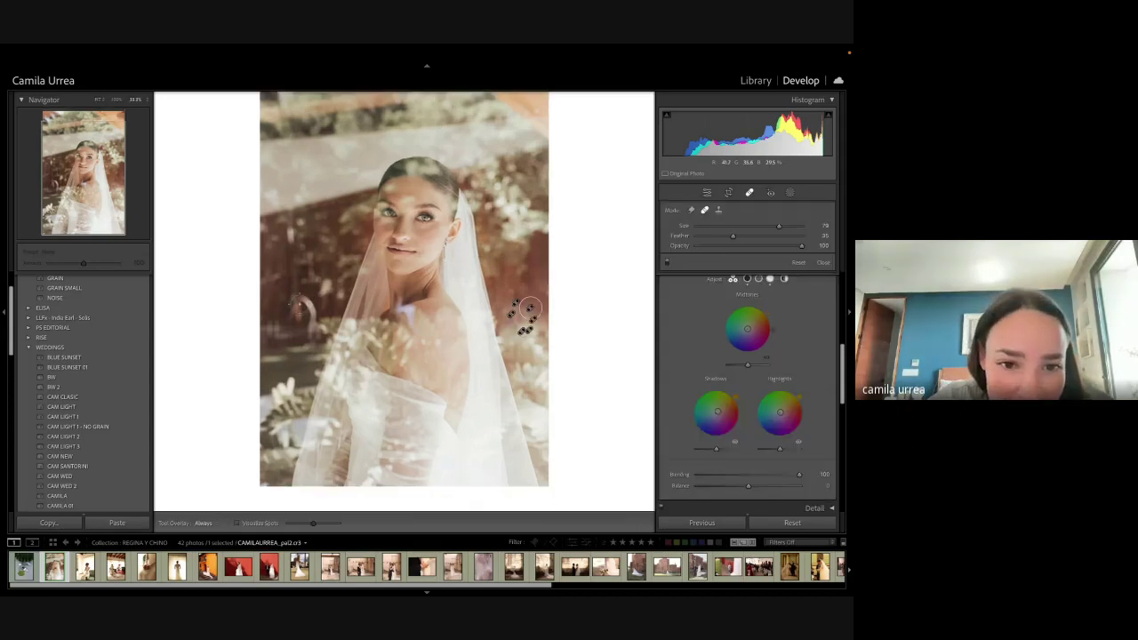
click(300, 310)
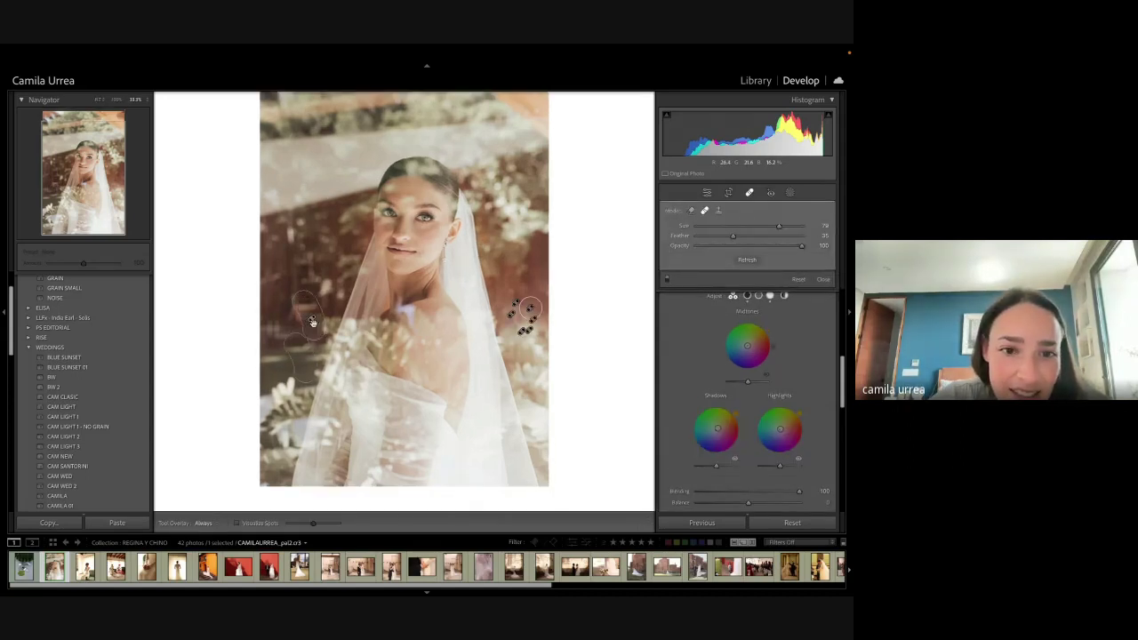
drag(312, 320, 318, 286)
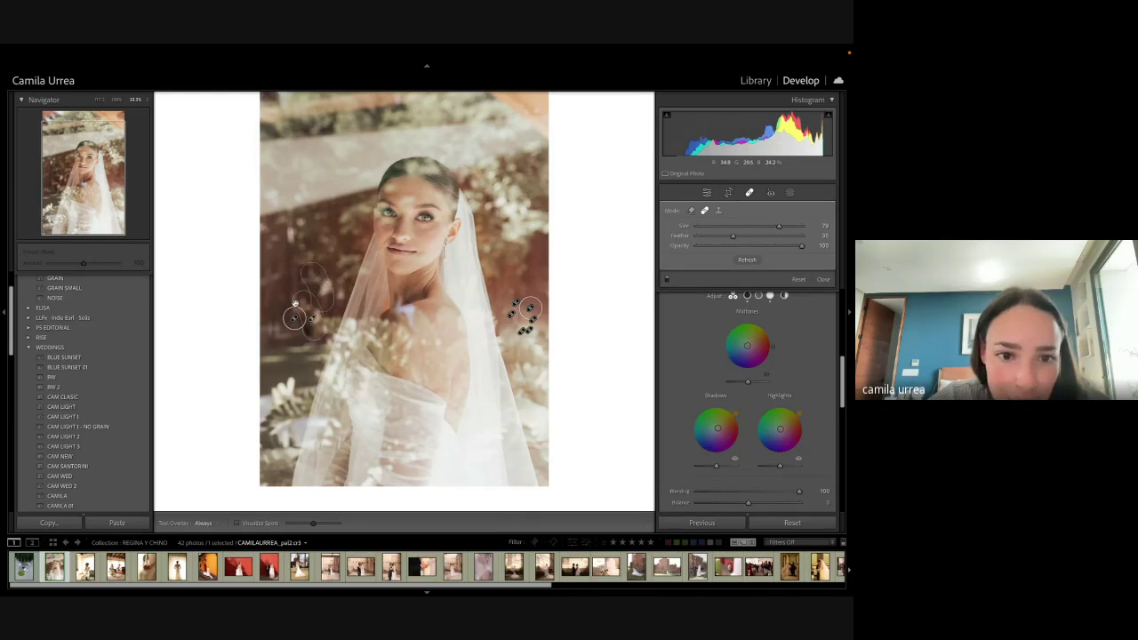
key(q)
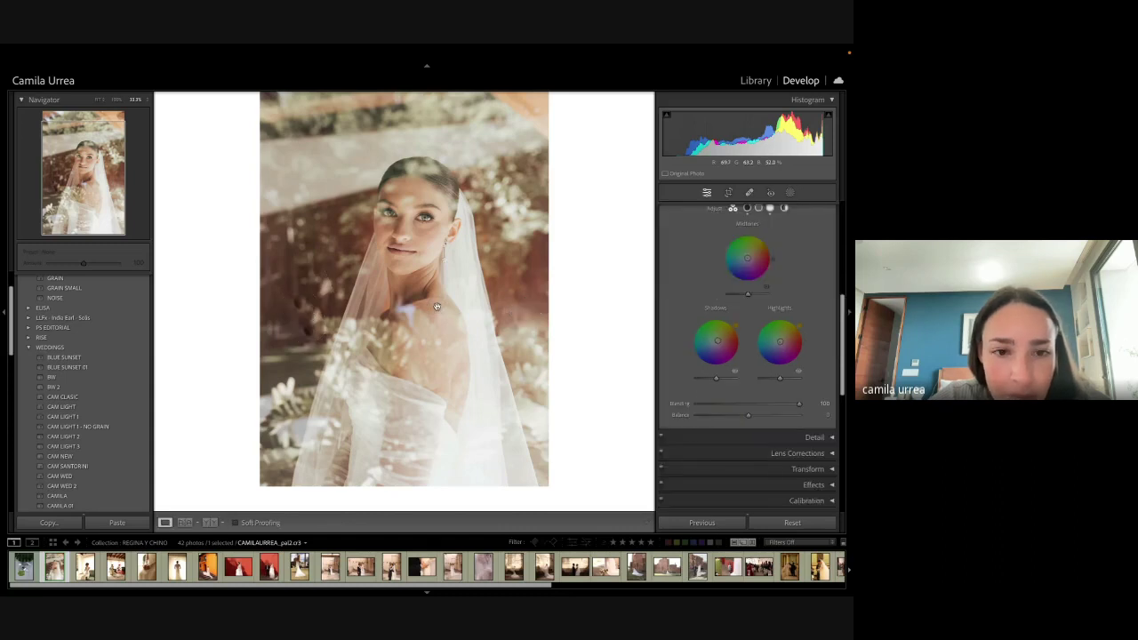
key(q)
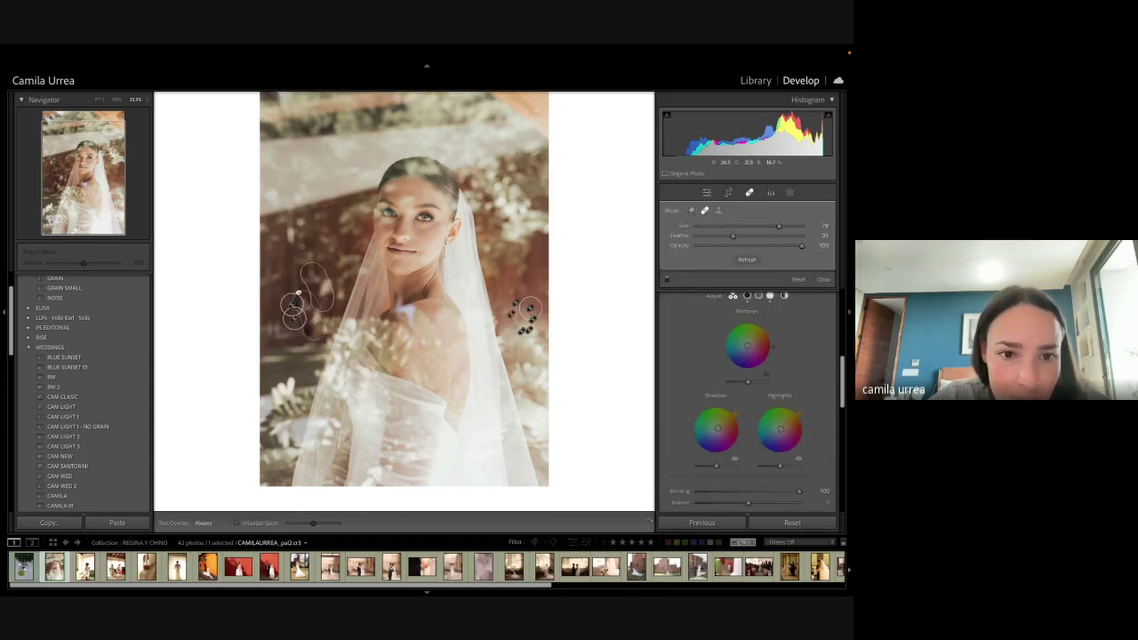
key(q)
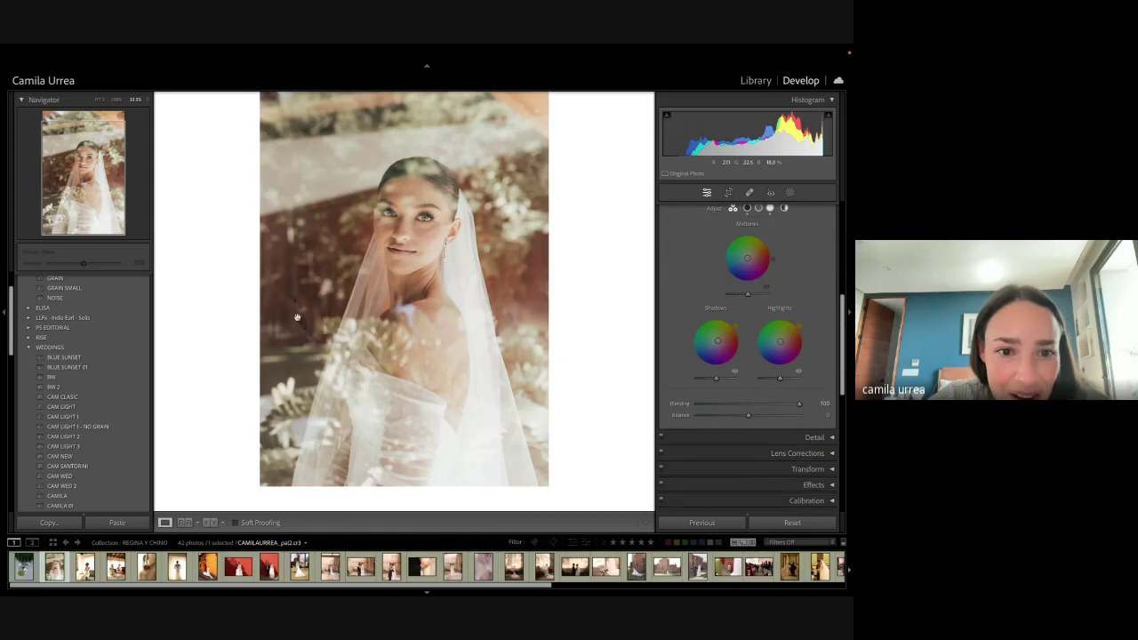
Step: Refine the healing left of the bride by repositioning its spots and covering the leftover traces
key(q)
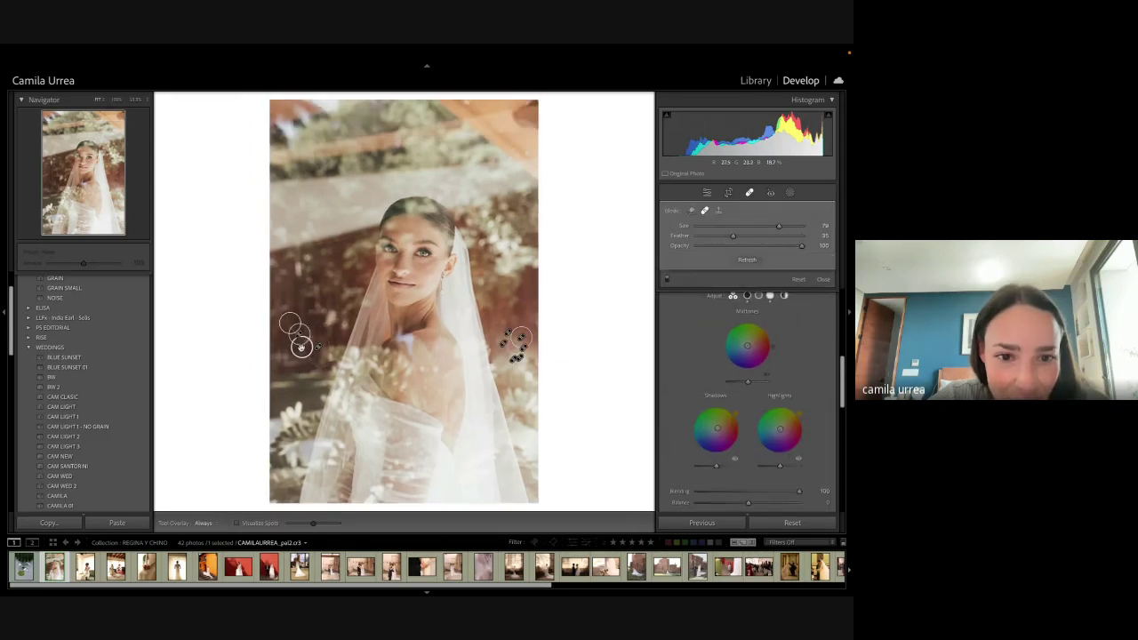
click(303, 333)
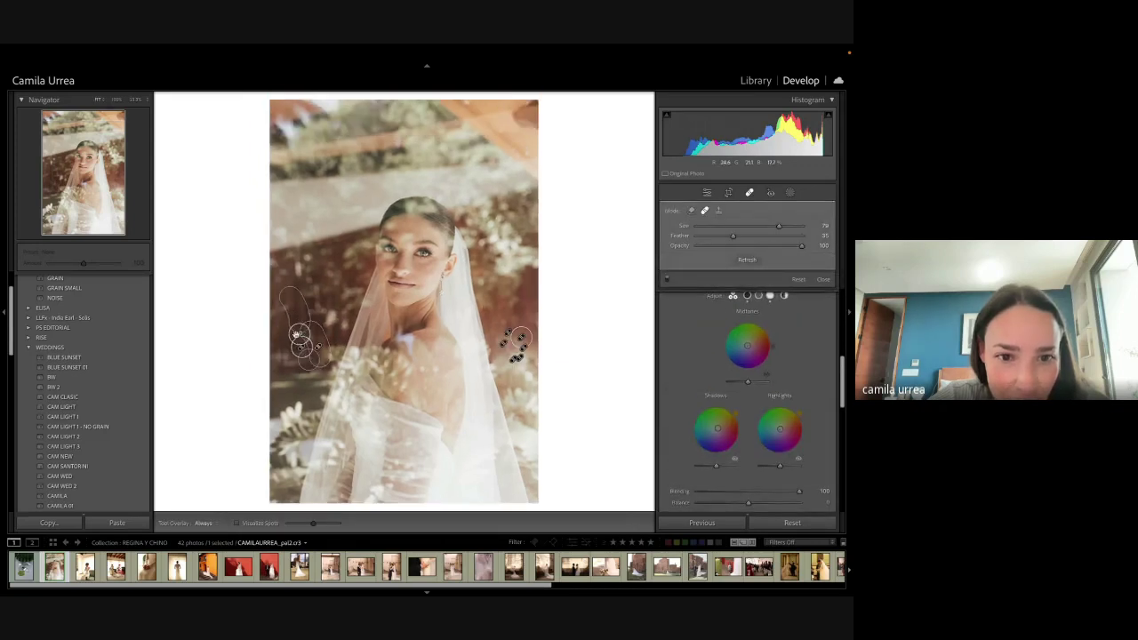
key(q)
key(q)
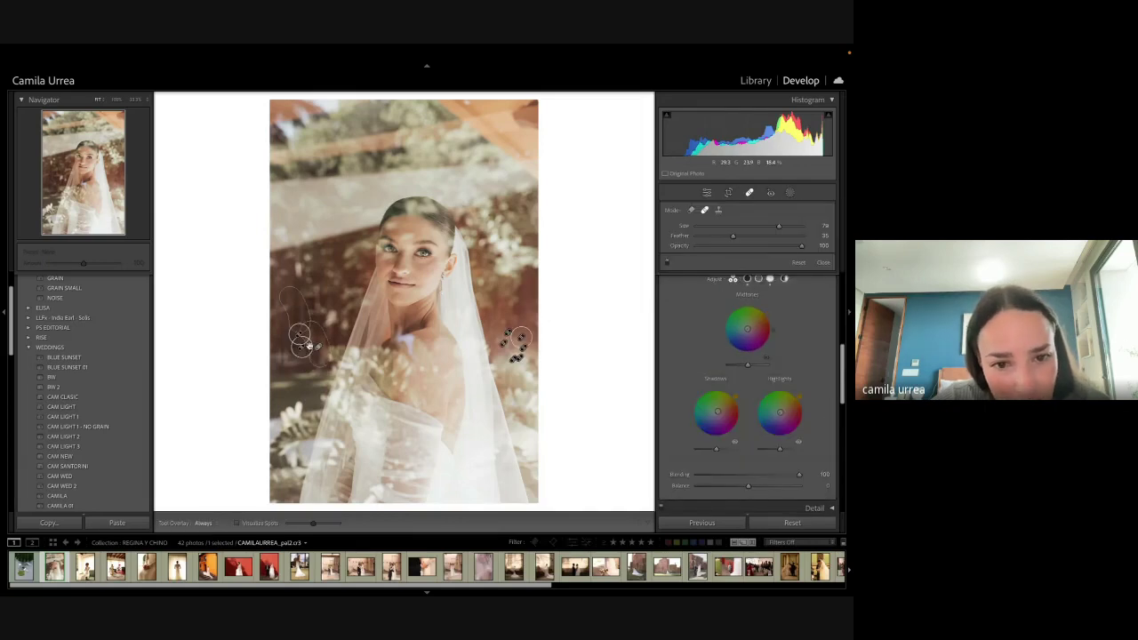
drag(309, 345, 304, 352)
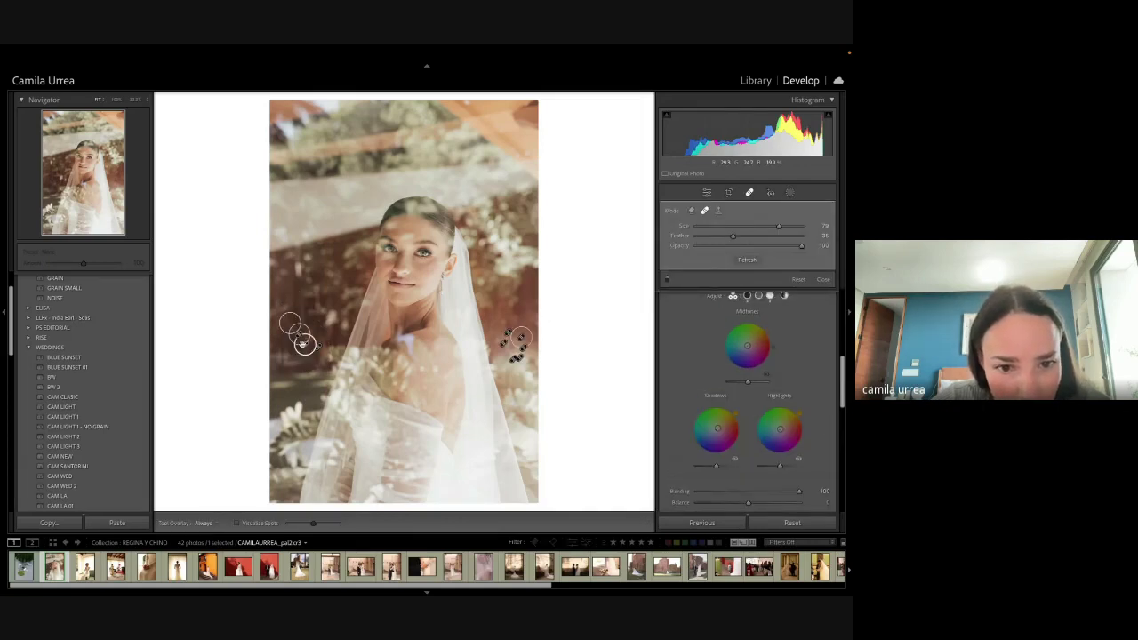
click(303, 346)
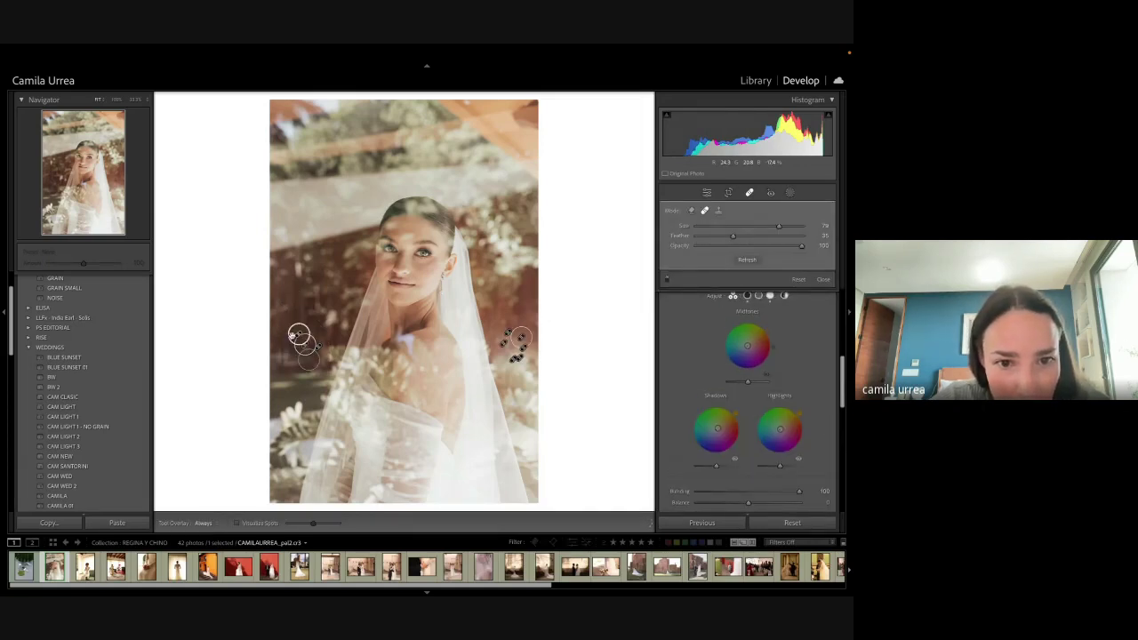
key(q)
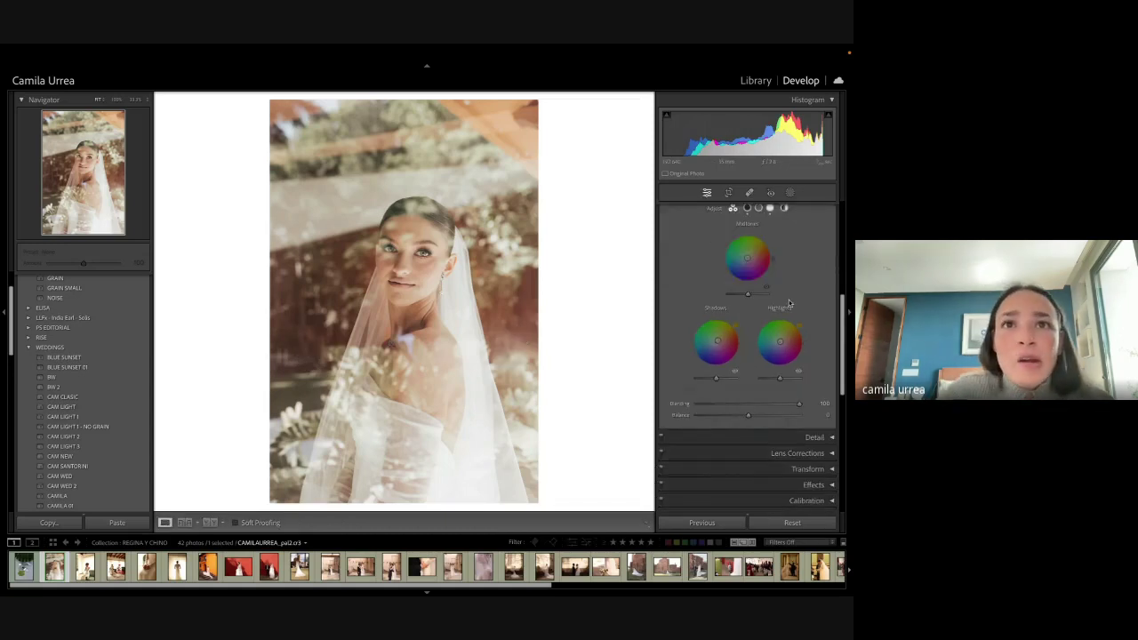
Step: Reposition the upper healing spot in the dark background beside the bride's veil, near the bench area, and check the retouched result
key(q)
click(301, 335)
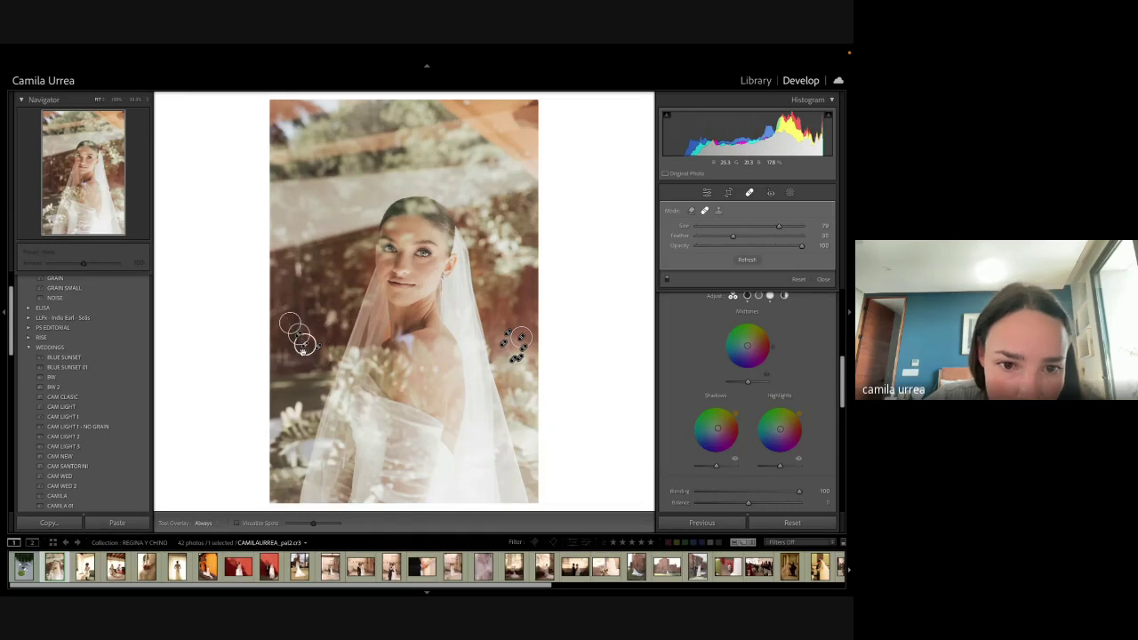
key(q)
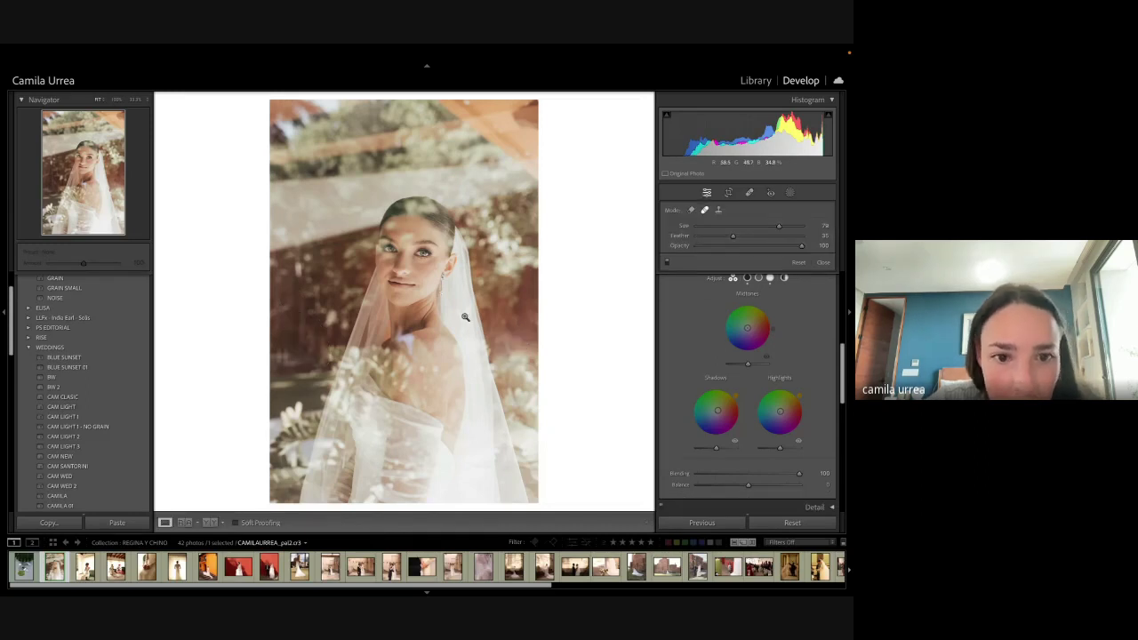
key(q)
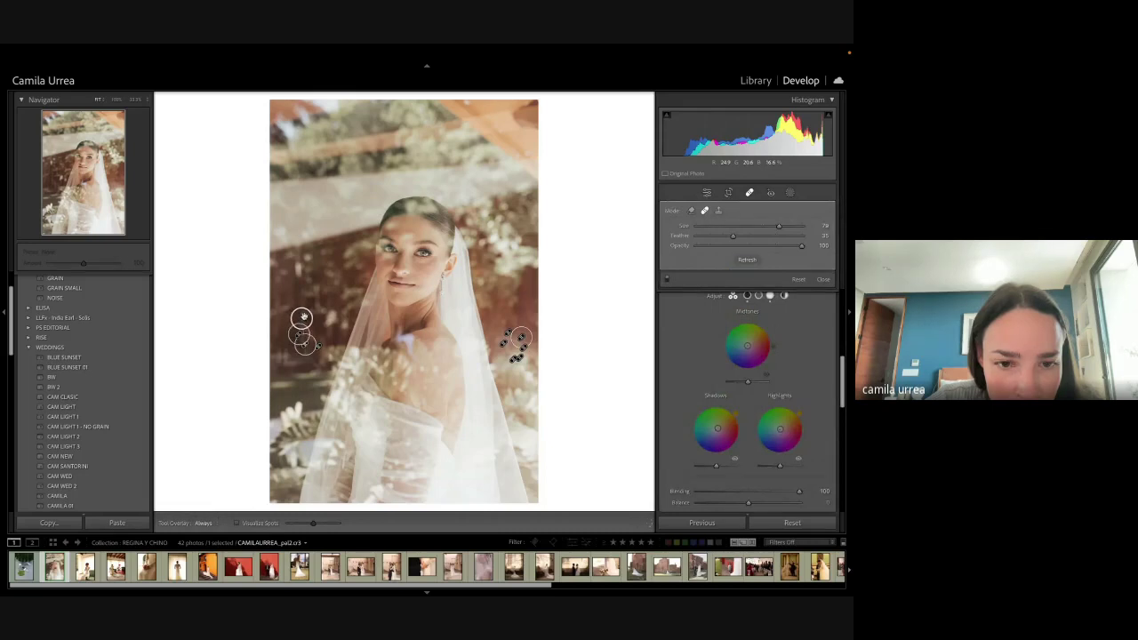
key(q)
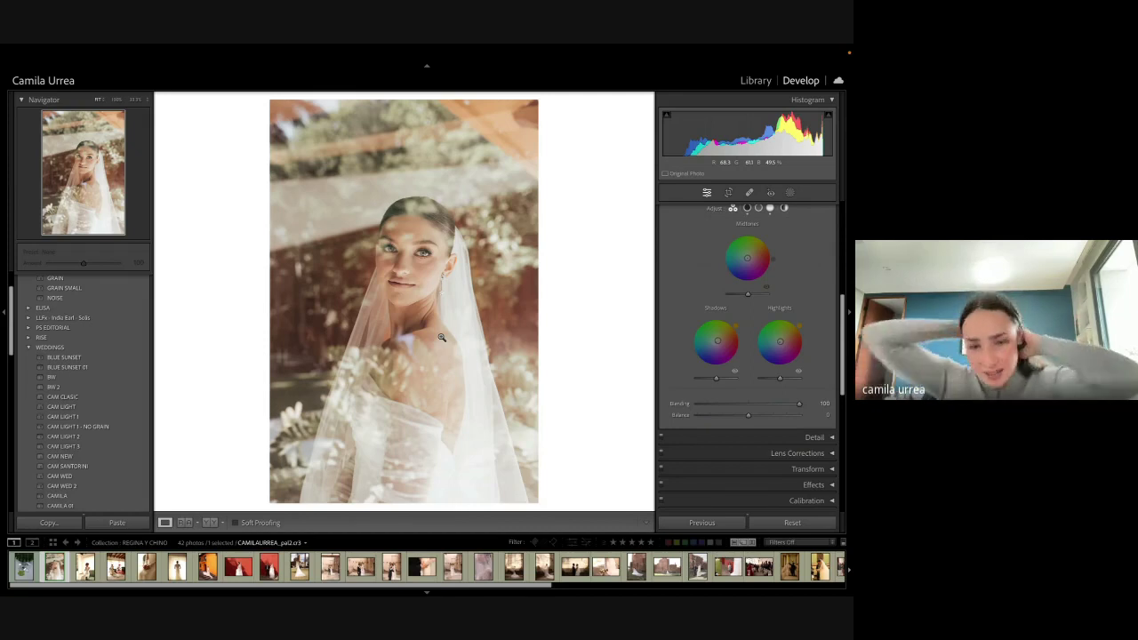
Step: Set the bride portrait's white balance to a temperature of 5,100 and a tint of +17
scroll(686, 314, up, 2)
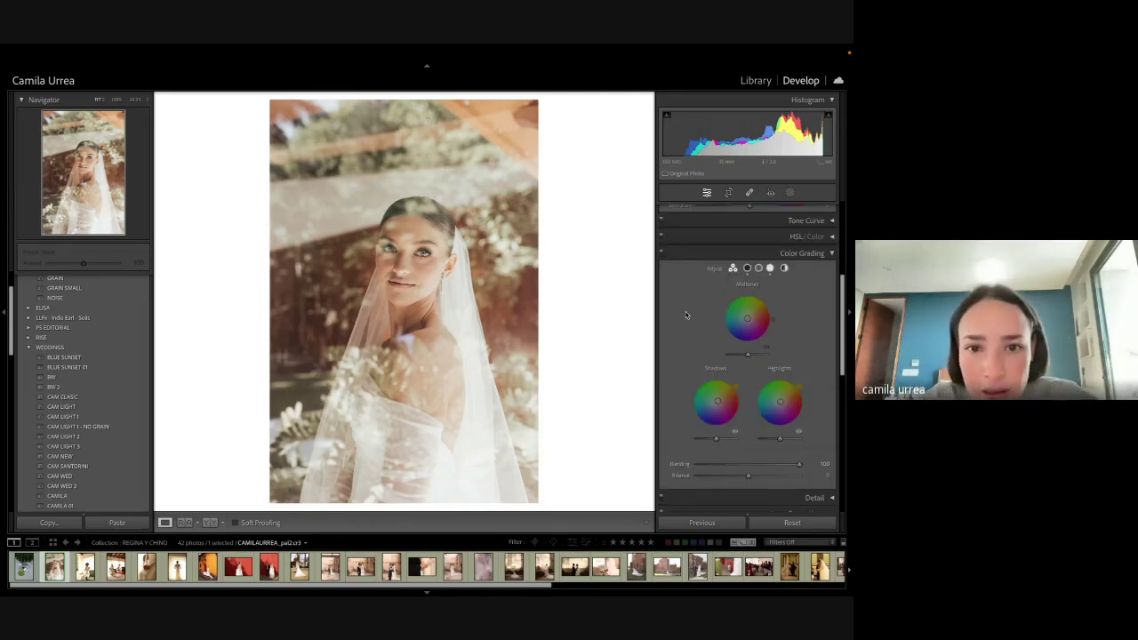
scroll(685, 315, up, 7)
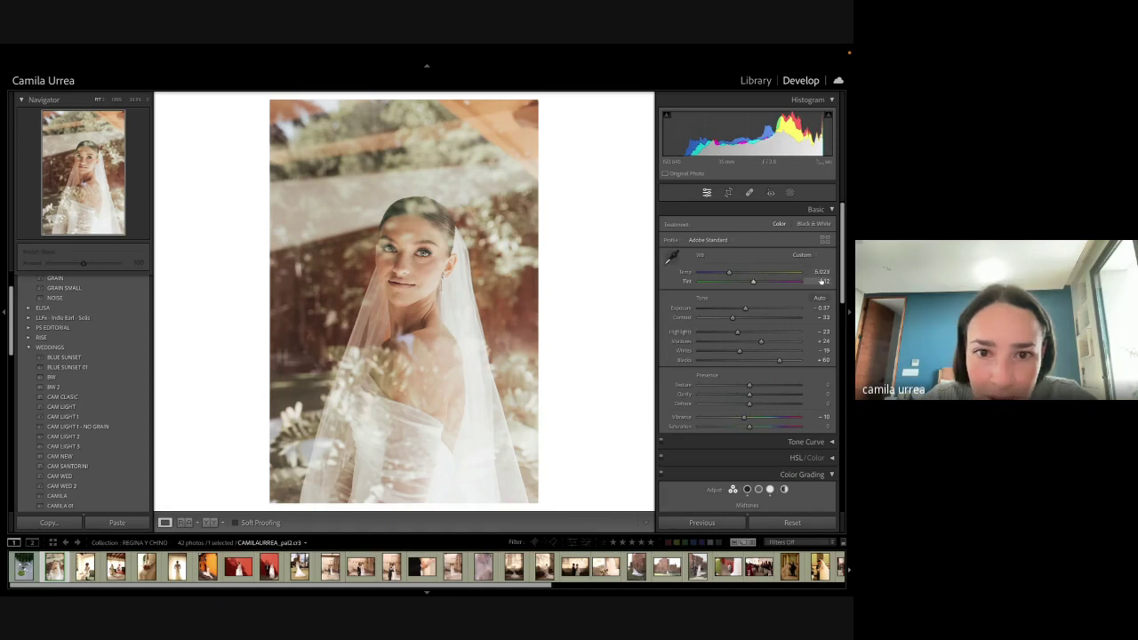
drag(811, 272, 819, 273)
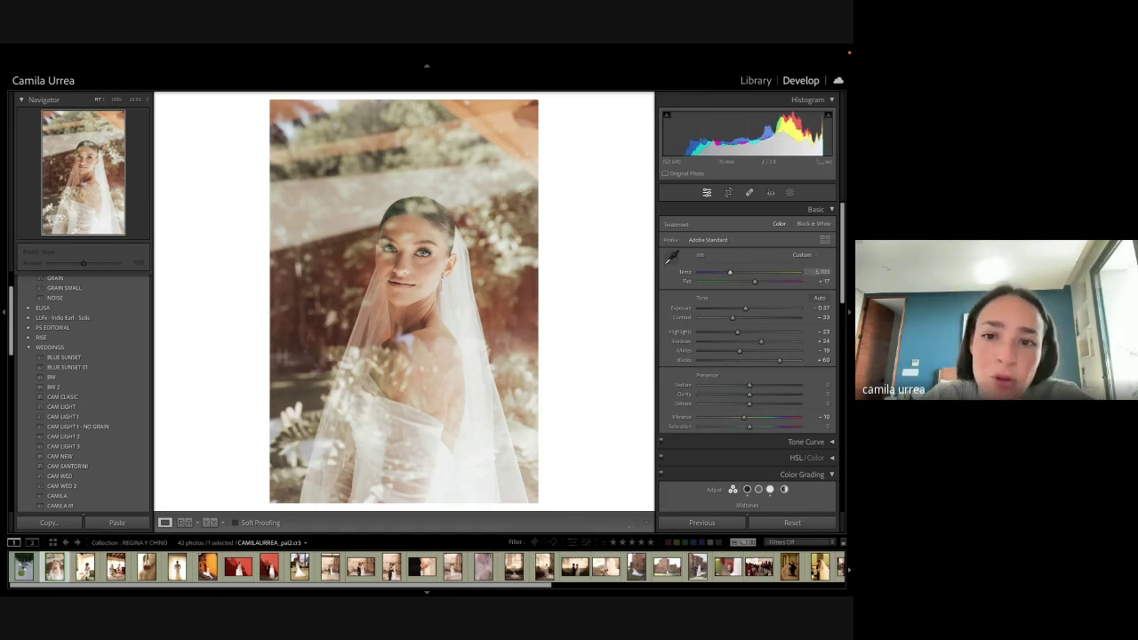
Step: Rotate the crop of the veiled bride portrait very slightly and apply it
key(r)
drag(612, 314, 612, 311)
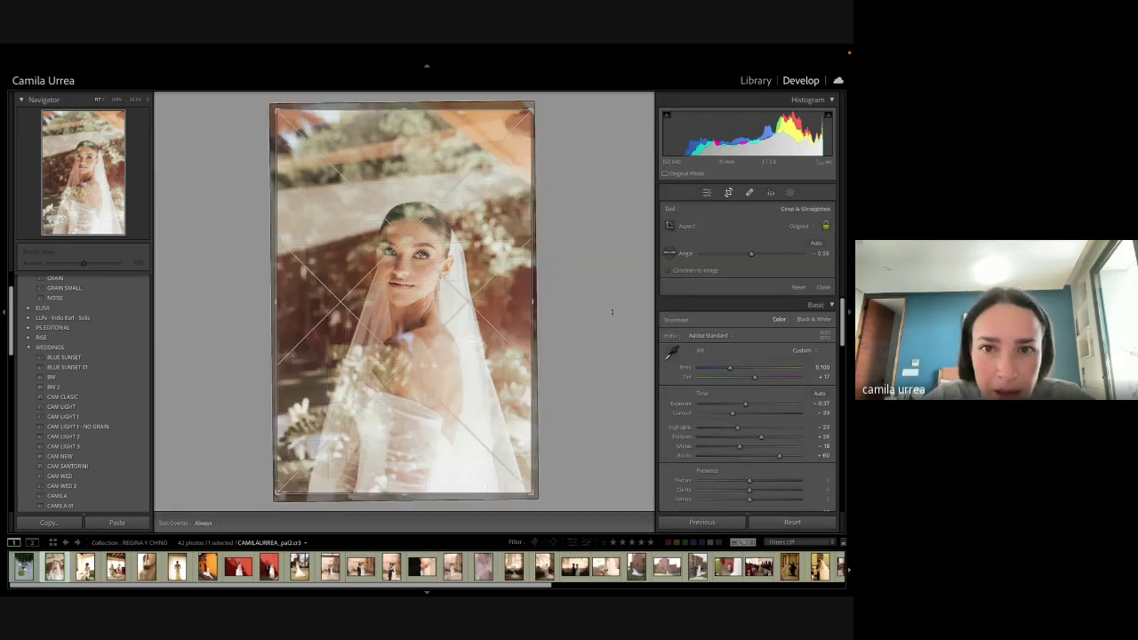
key(Return)
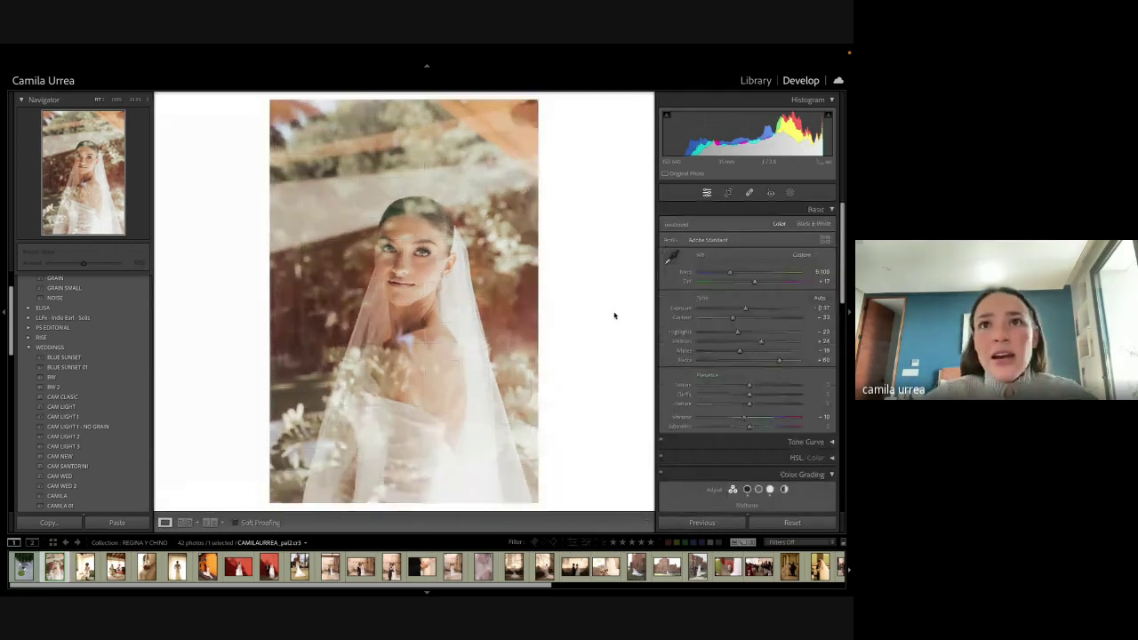
Step: Fine-tune the portrait's point tone curve, lowering the shadow point slightly and placing the lower midtone point at input 96, output 96
scroll(763, 503, down, 10)
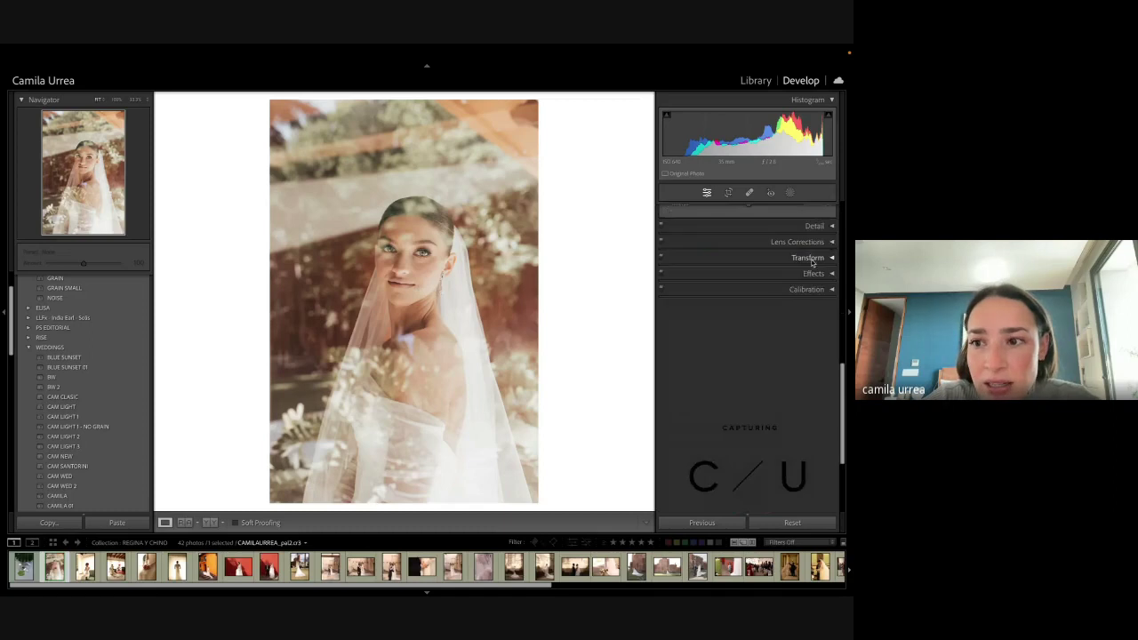
scroll(833, 244, up, 5)
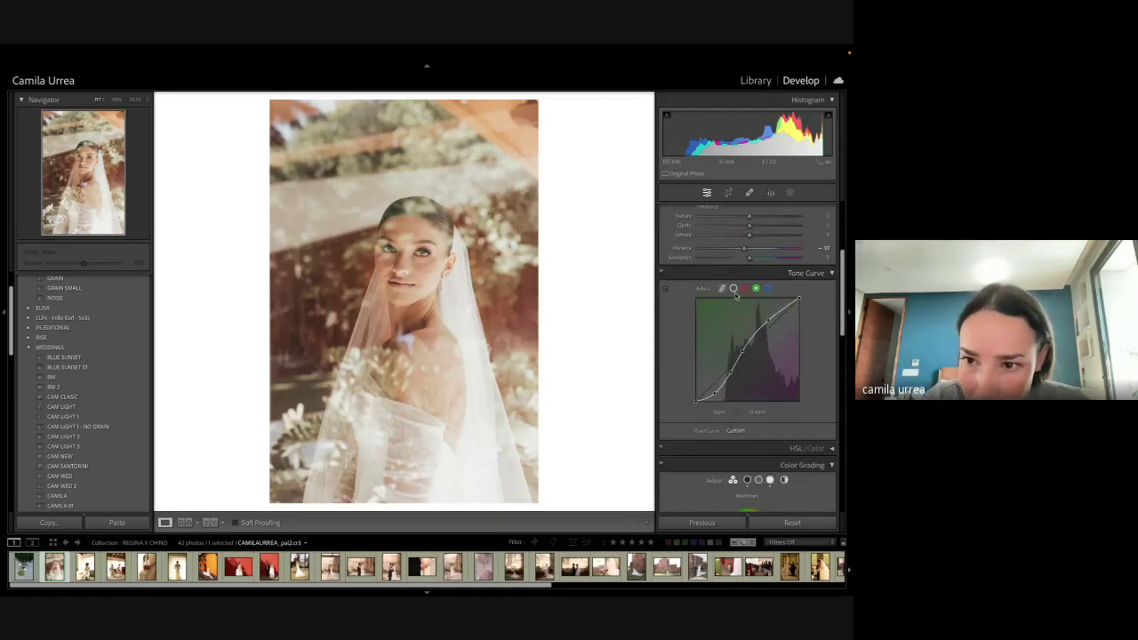
click(734, 289)
click(722, 288)
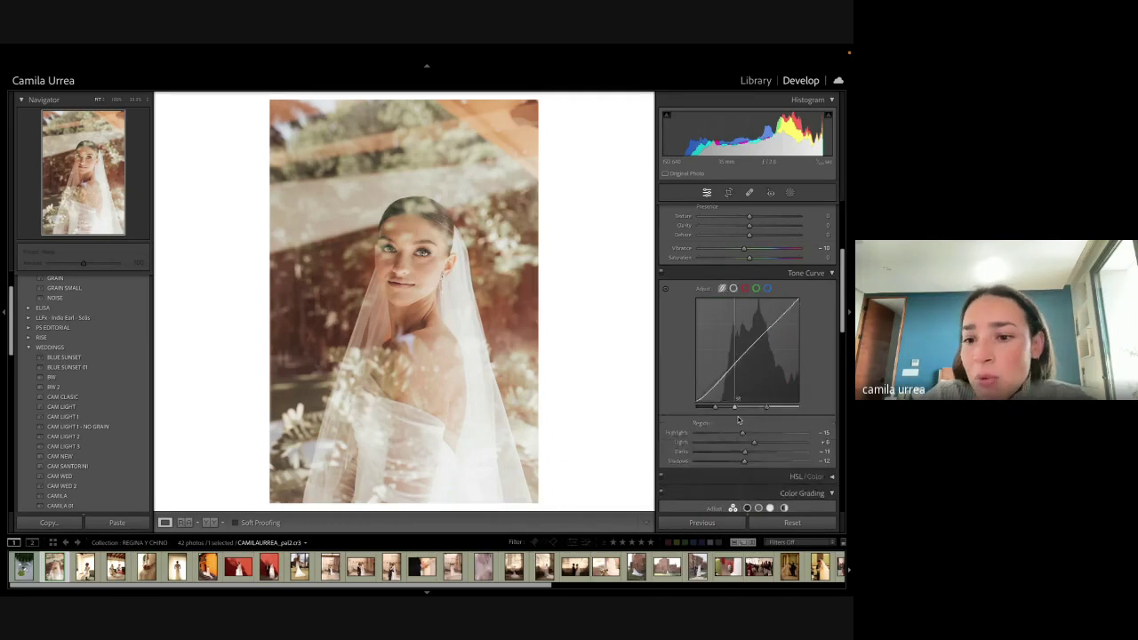
click(734, 289)
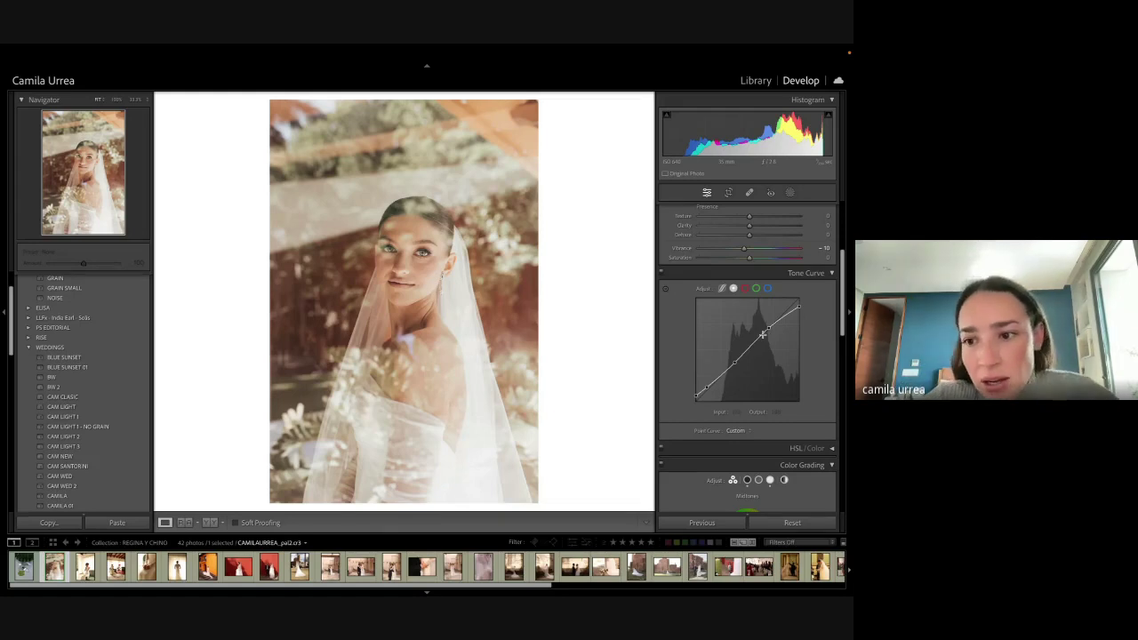
drag(768, 329, 768, 329)
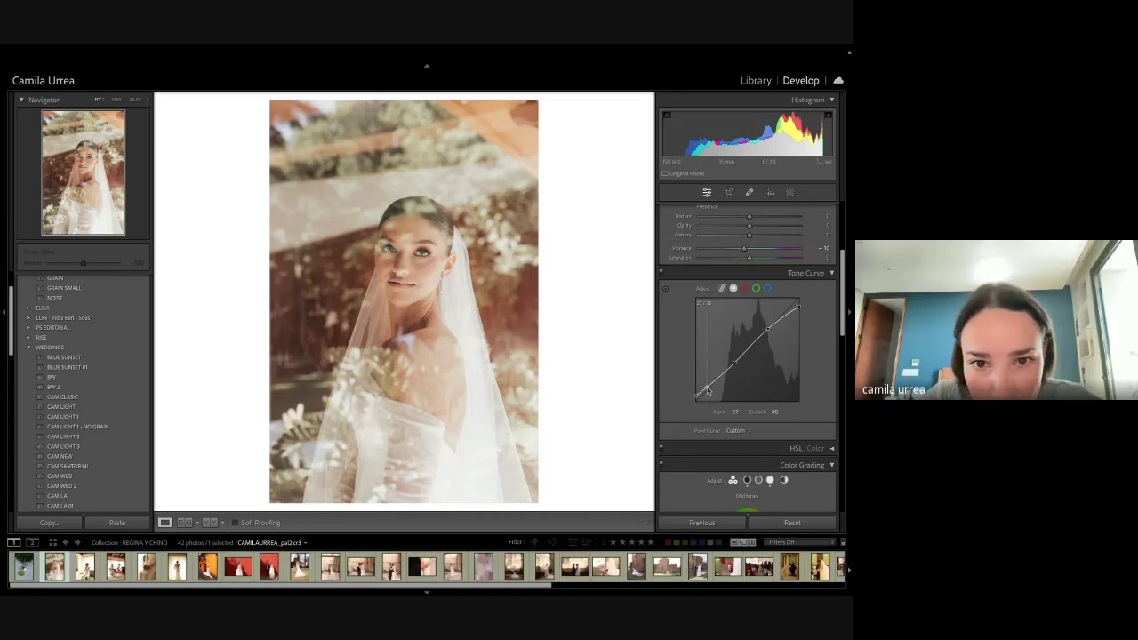
drag(708, 390, 735, 367)
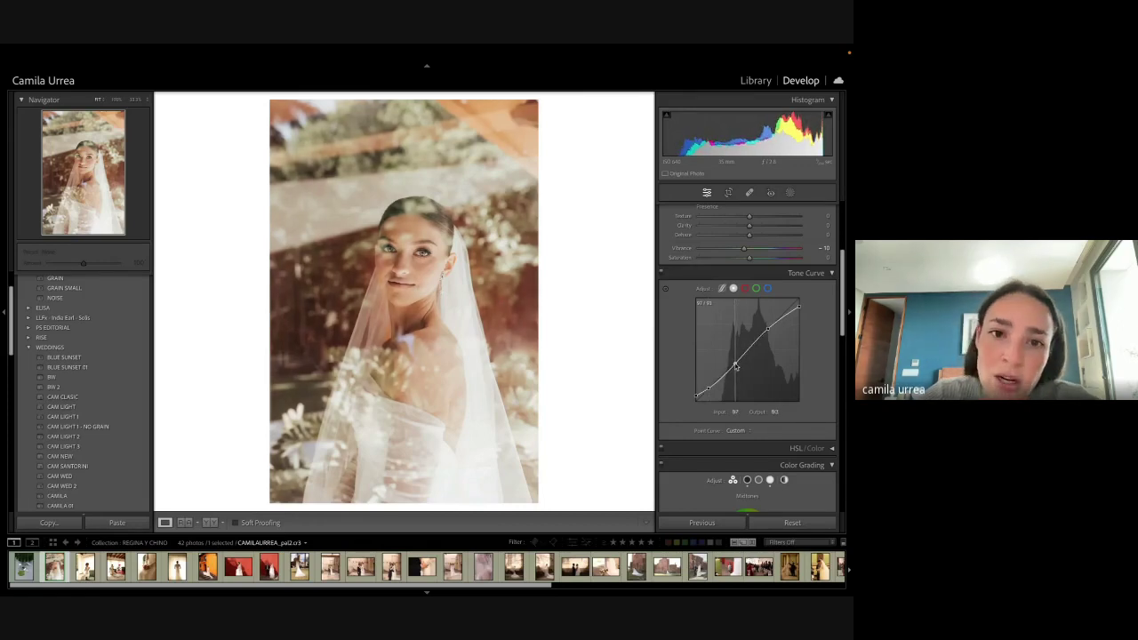
drag(735, 367, 734, 362)
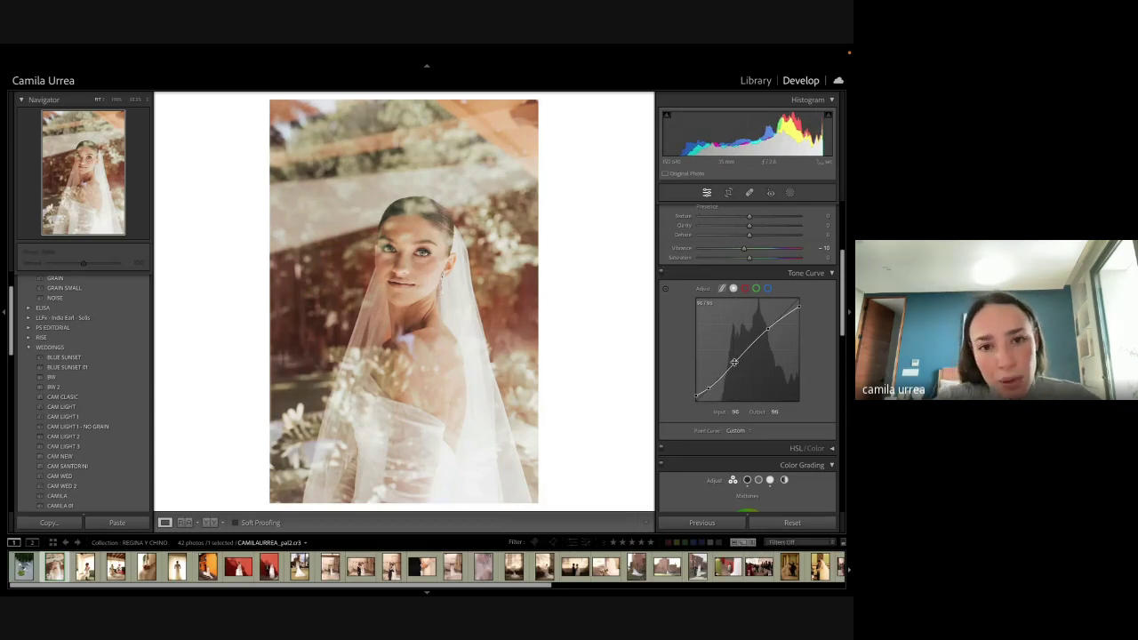
Step: Compare the edited bride portrait with its before version several times and check its crop
key(backslash)
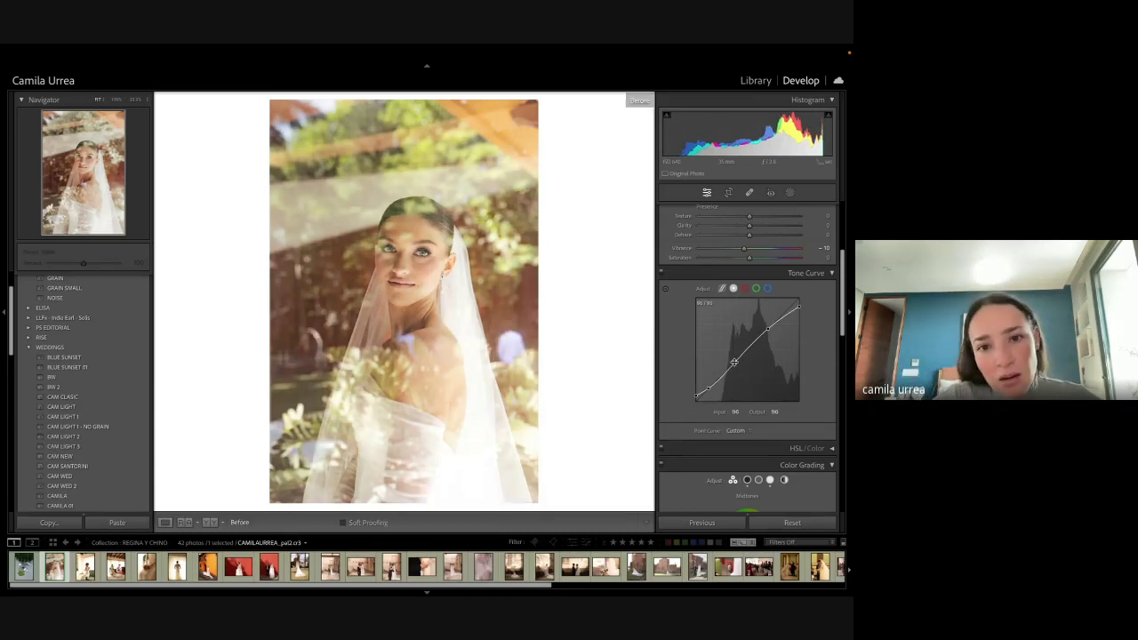
key(backslash)
key(backslash)
key(backslash)
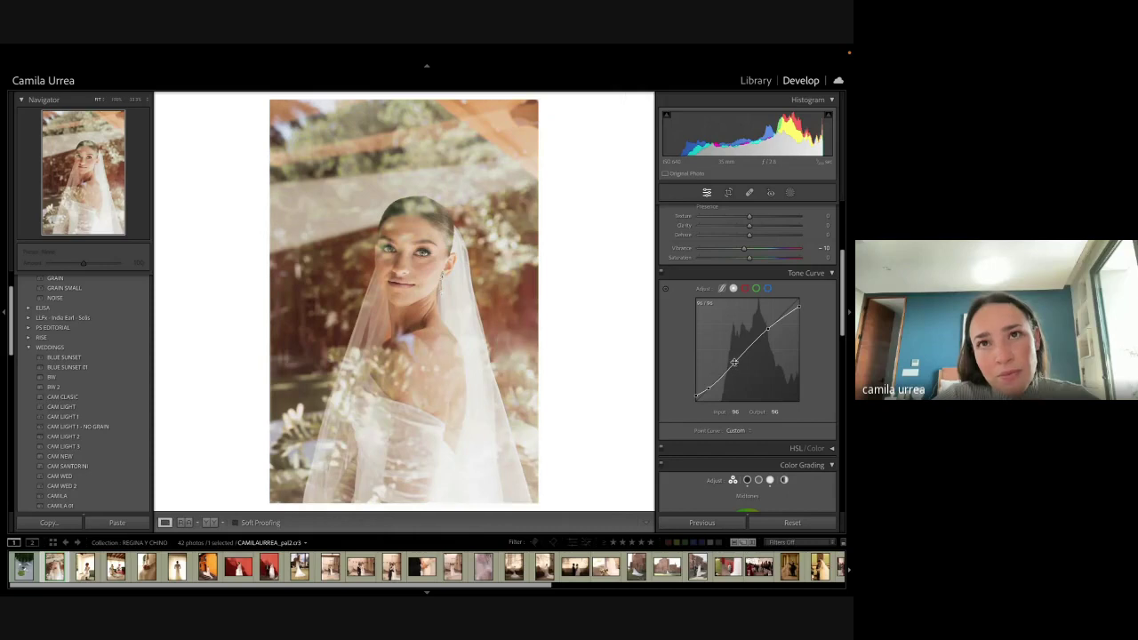
key(backslash)
key(backslash)
key(backslash)
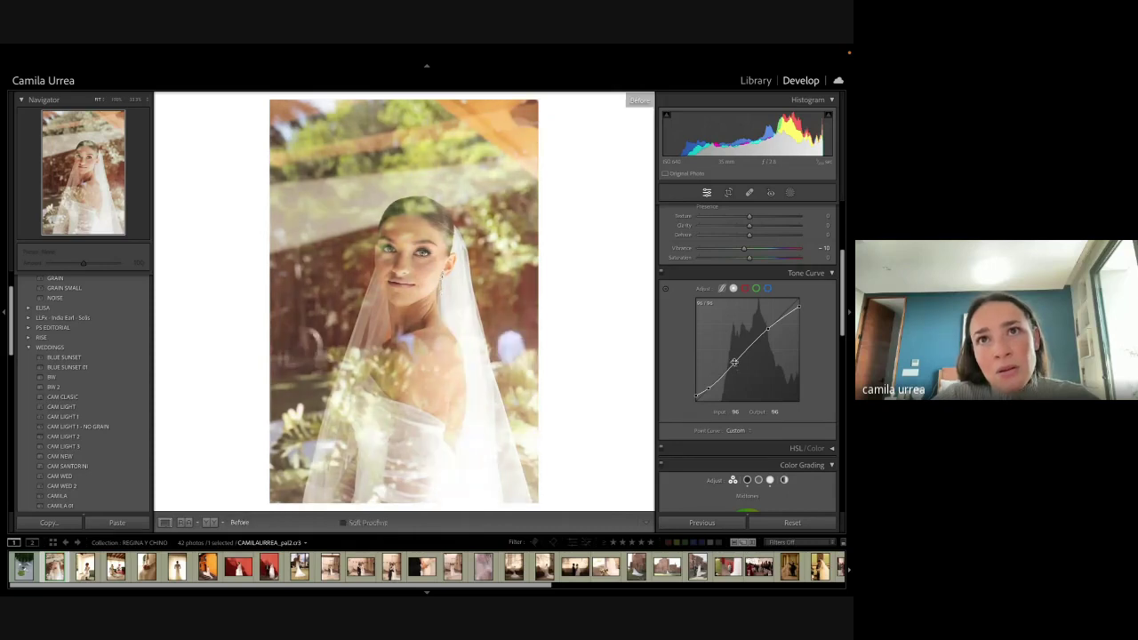
key(backslash)
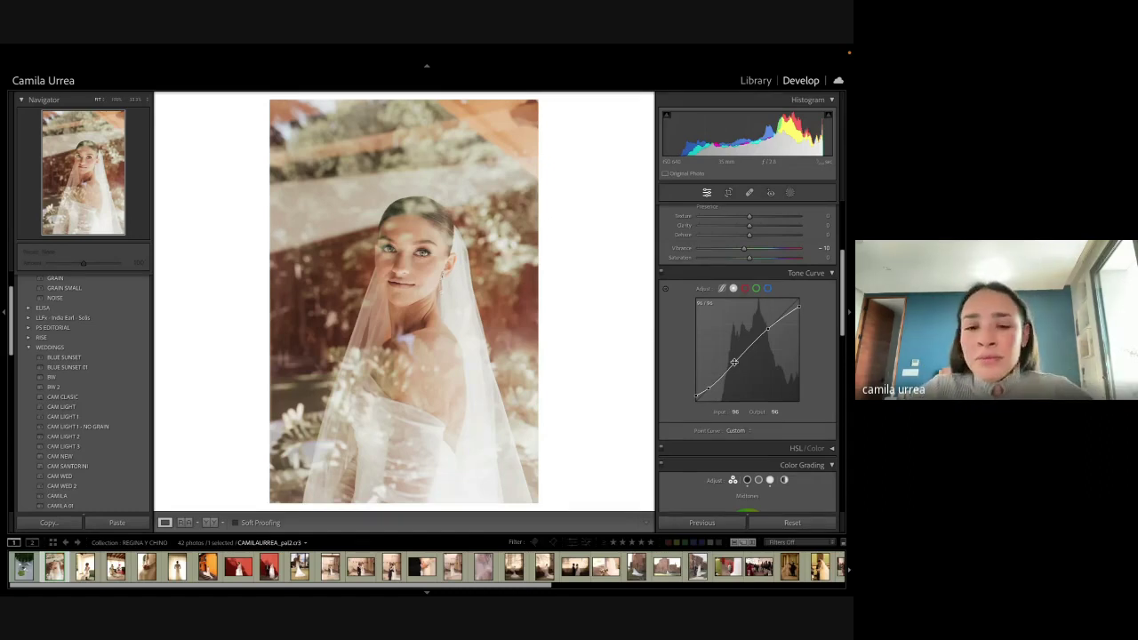
key(r)
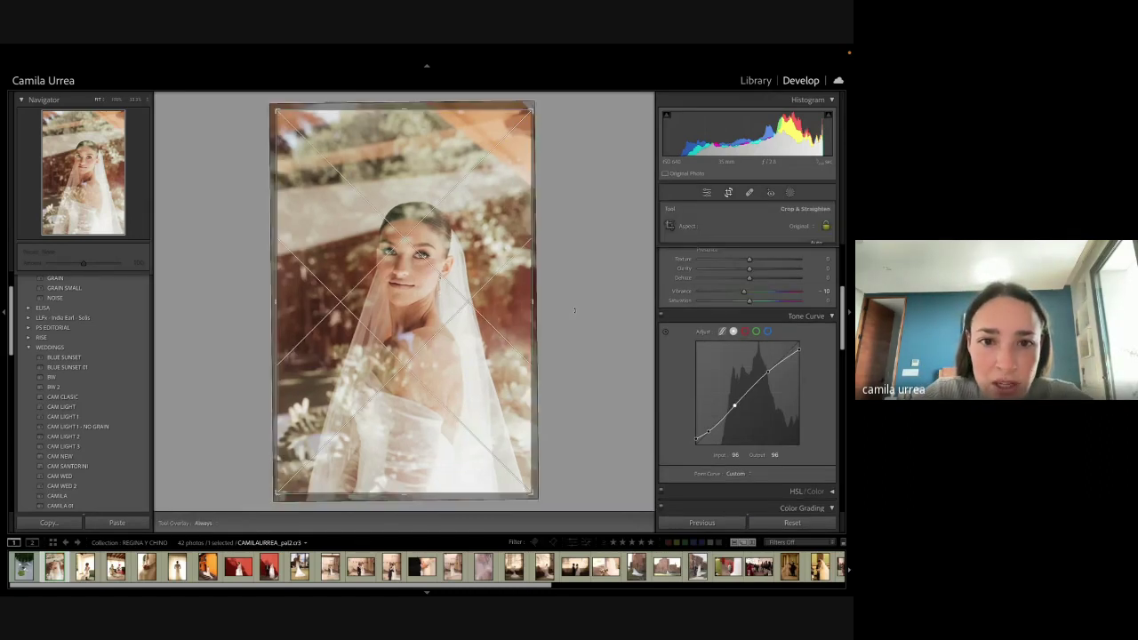
key(r)
Step: Set the portrait's tint to +13 and its temperature to 5,062, and undo a trial exposure change
scroll(810, 296, up, 4)
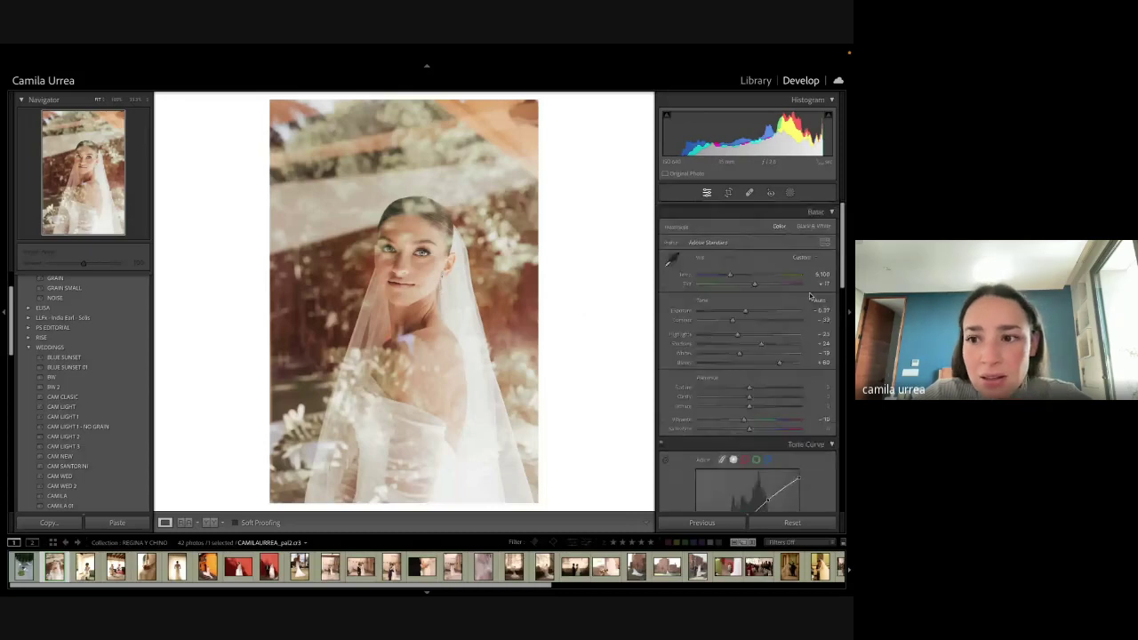
scroll(814, 289, down, 1)
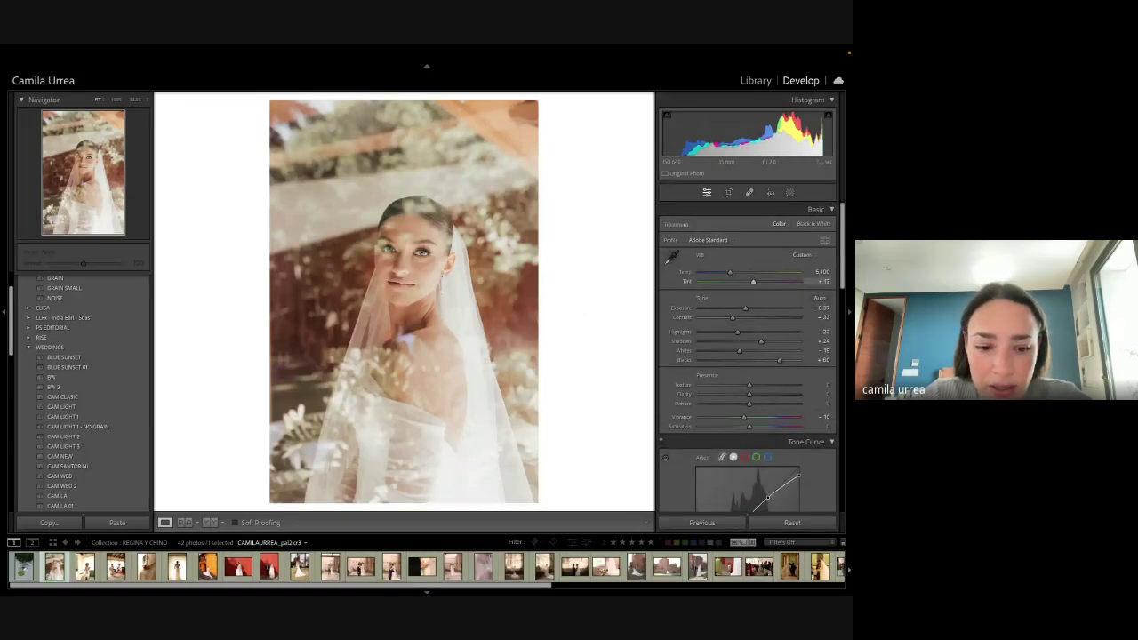
key(F2)
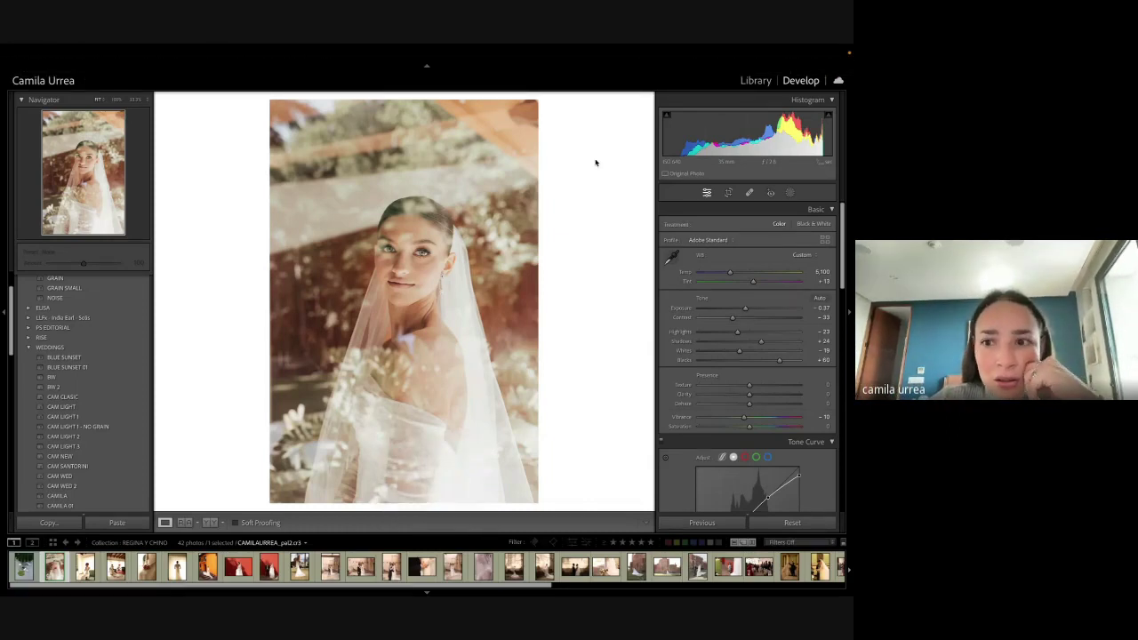
click(812, 273)
text(4920)
key(Return)
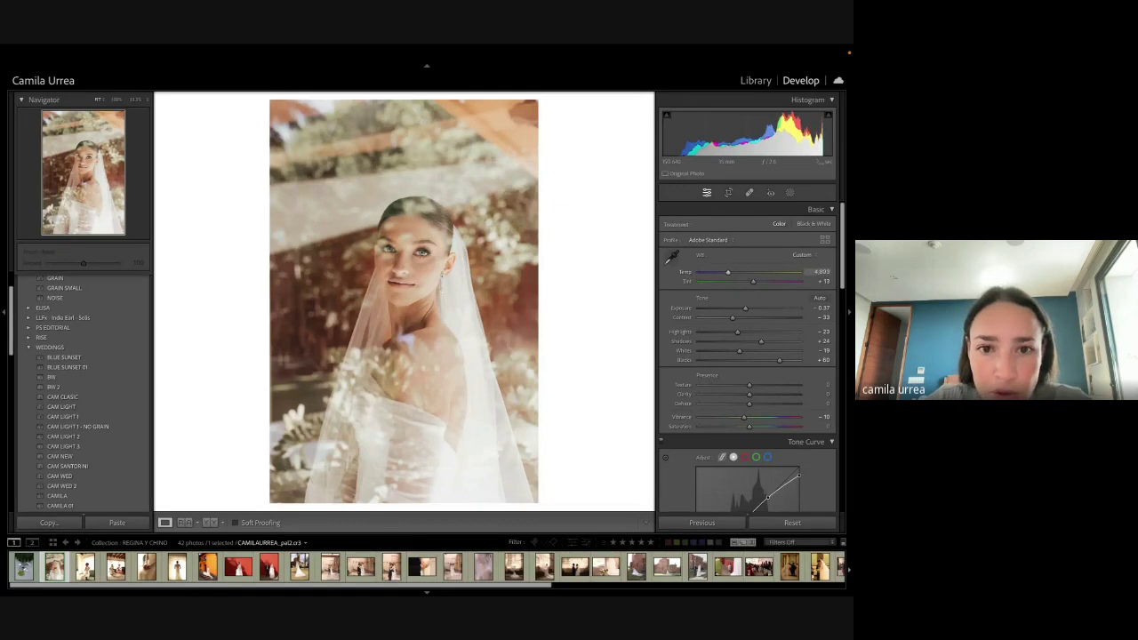
drag(812, 272, 819, 272)
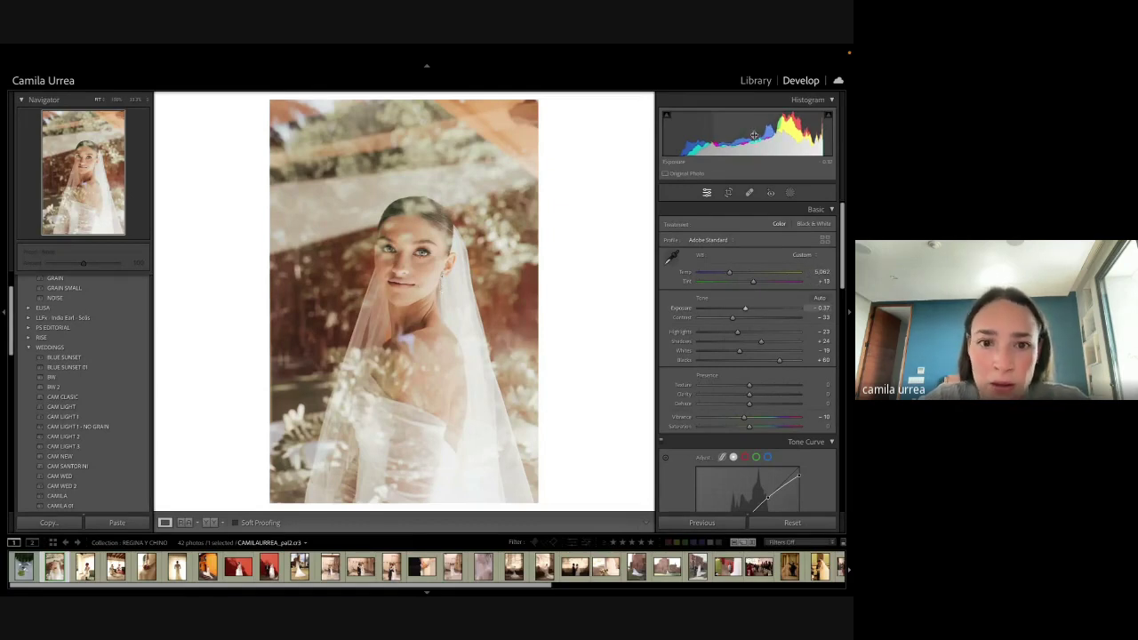
drag(757, 135, 754, 135)
key(ctrl+z)
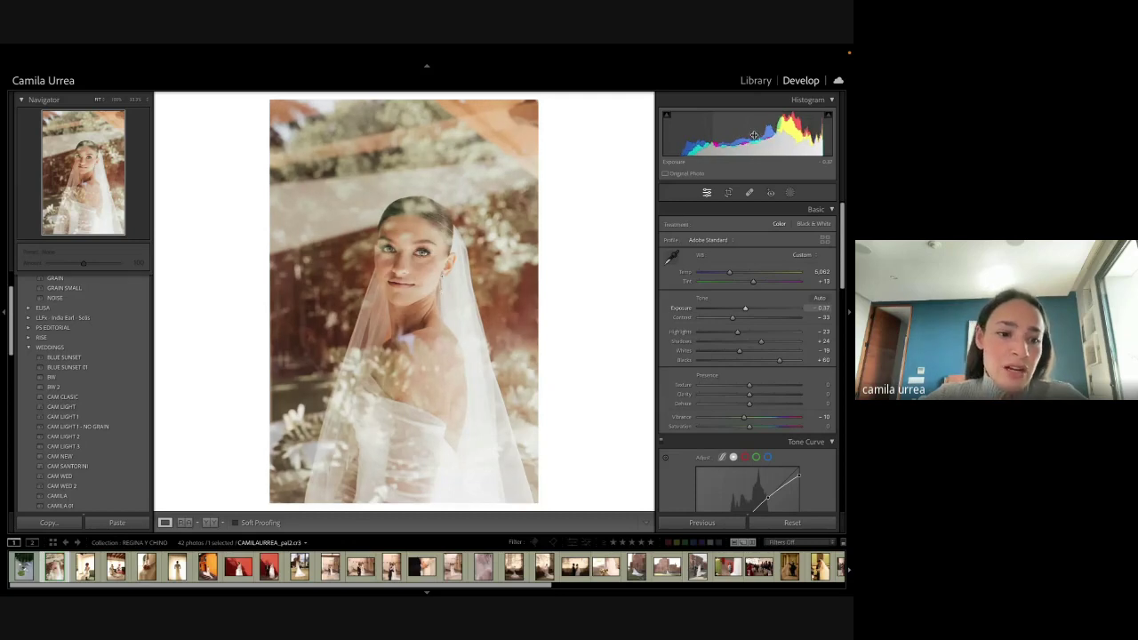
Step: Go to the following photo, the bride seated on the green armchair, and straighten it with a slight clockwise rotation
key(Right)
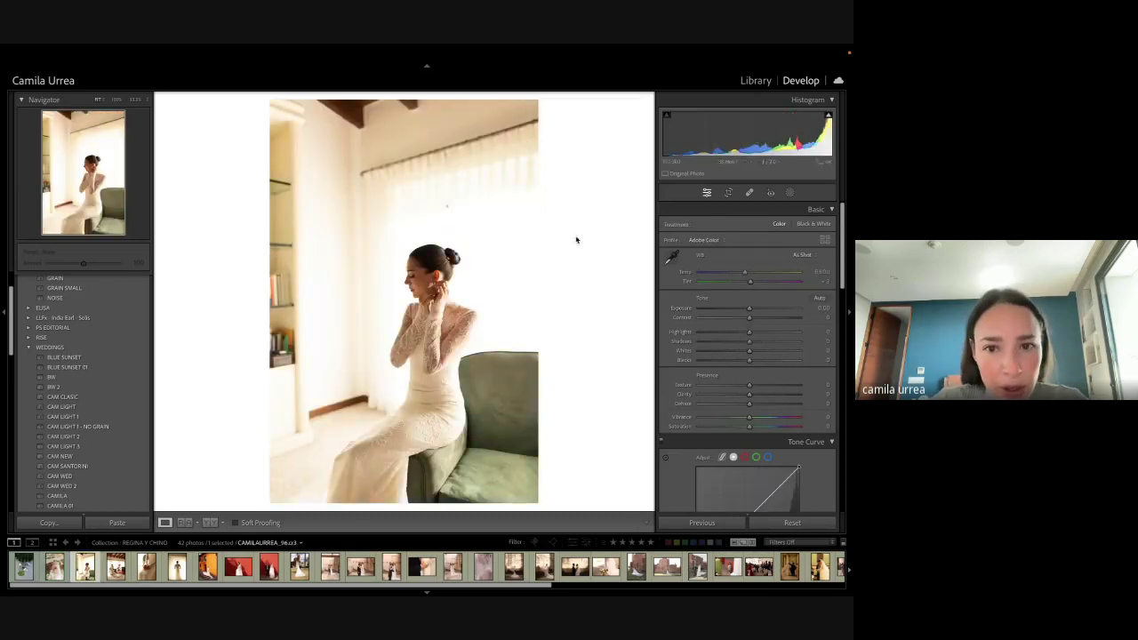
key(r)
drag(574, 236, 573, 240)
key(Return)
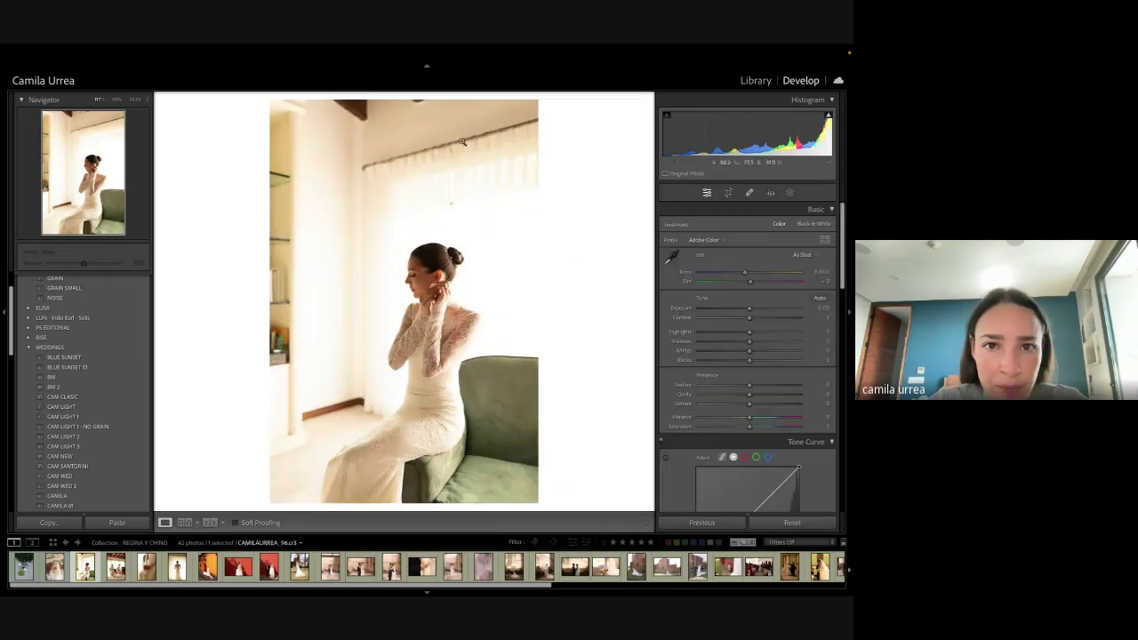
Step: Crop the seated bride photo tighter from above to cut out the dark ceiling beams
key(r)
drag(433, 104, 432, 117)
key(Return)
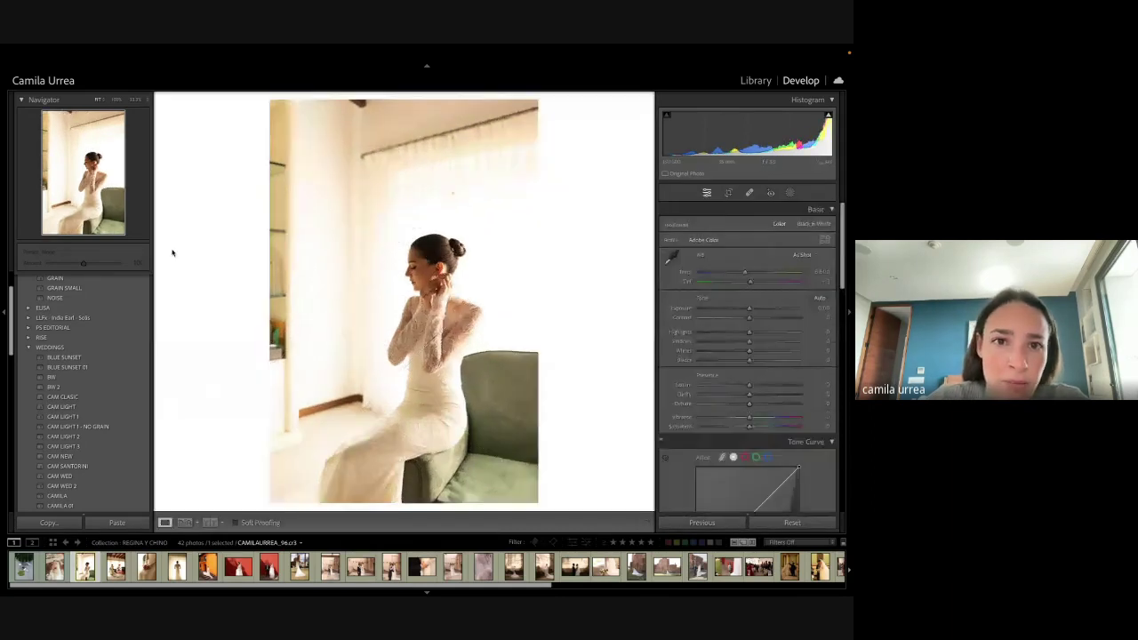
key(r)
drag(378, 114, 379, 124)
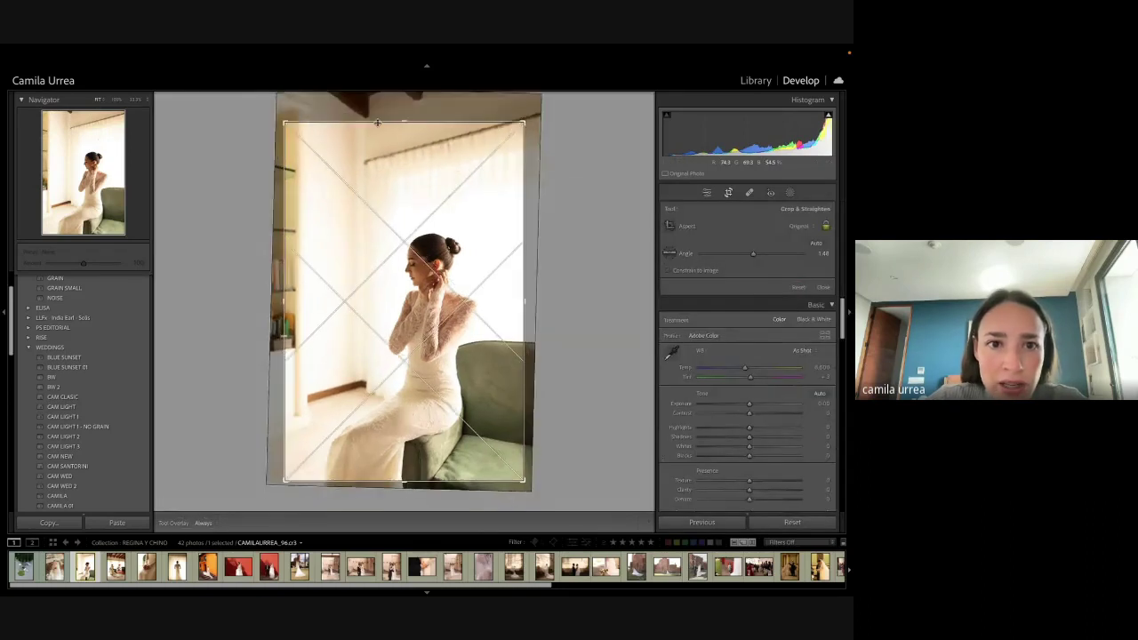
key(Return)
Step: Tighten and reframe the seated bride's crop to exclude the bookshelf and keep more of the armchair in the frame
key(r)
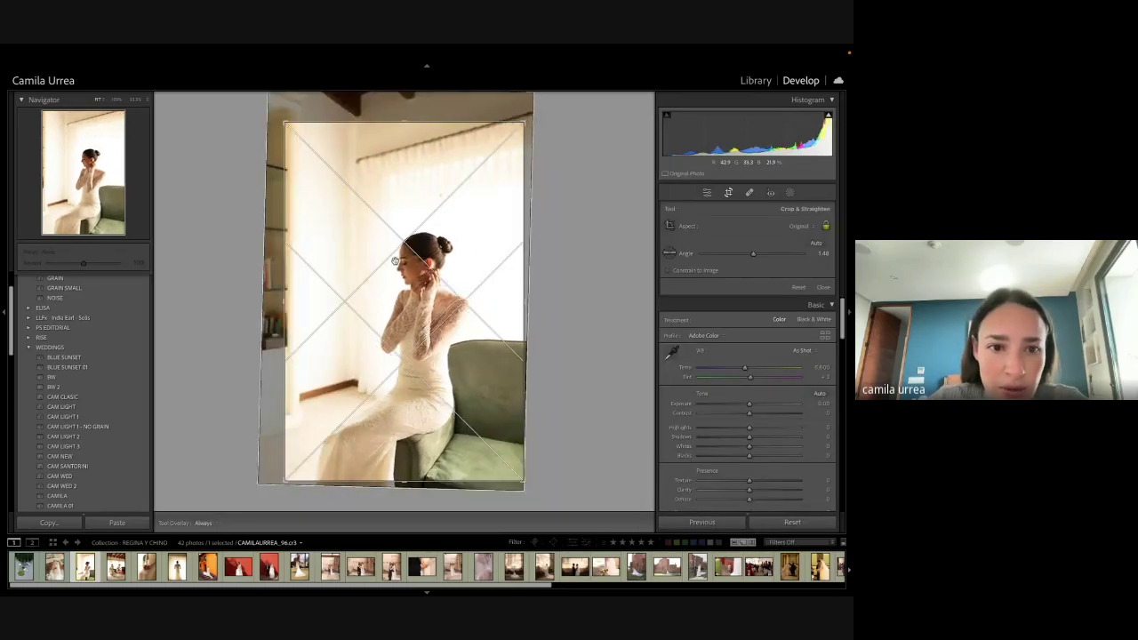
key(r)
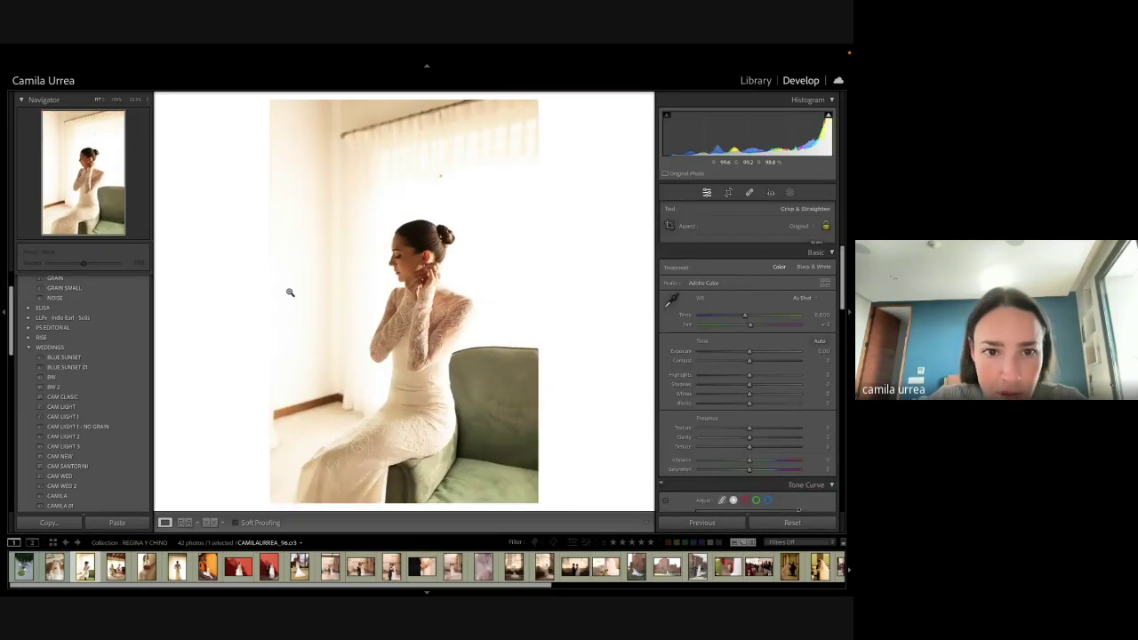
key(r)
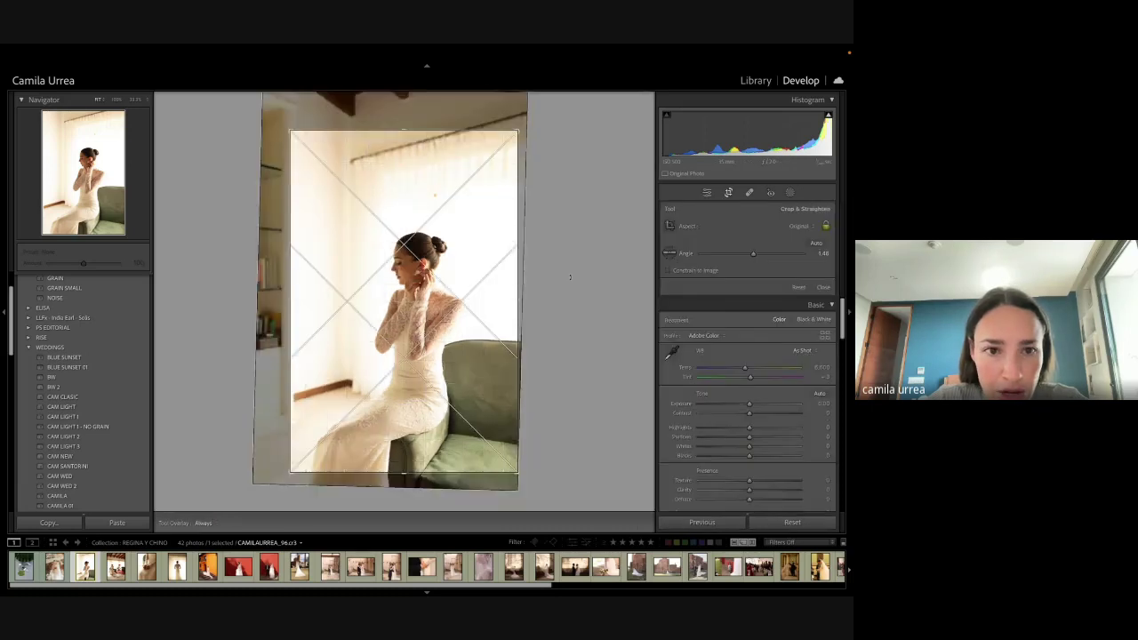
drag(290, 261, 295, 262)
key(r)
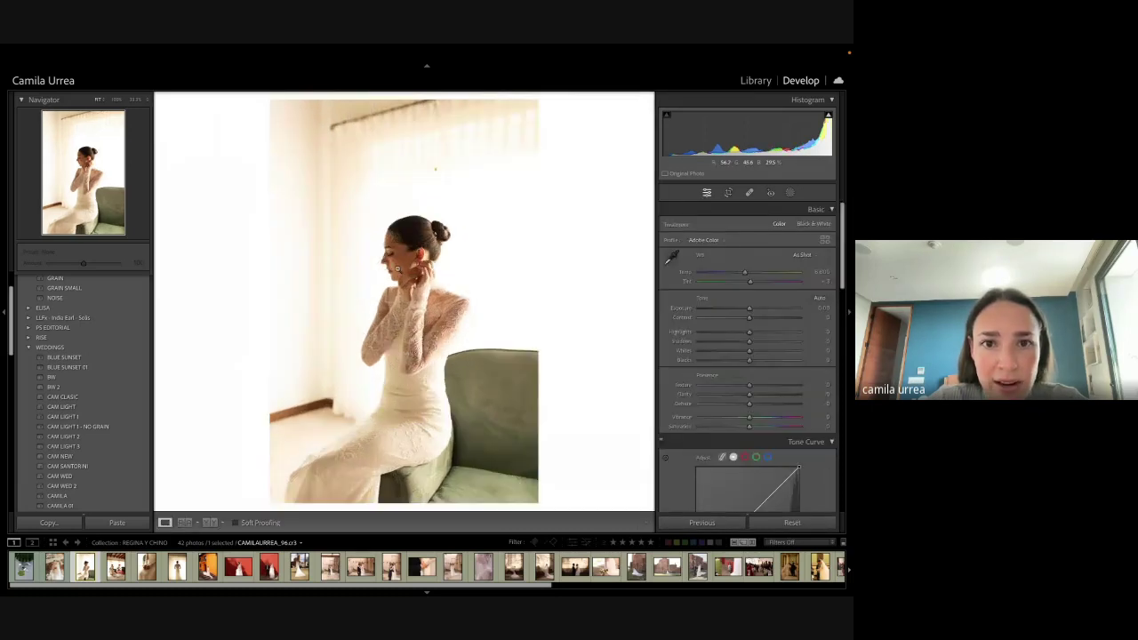
key(r)
key(r)
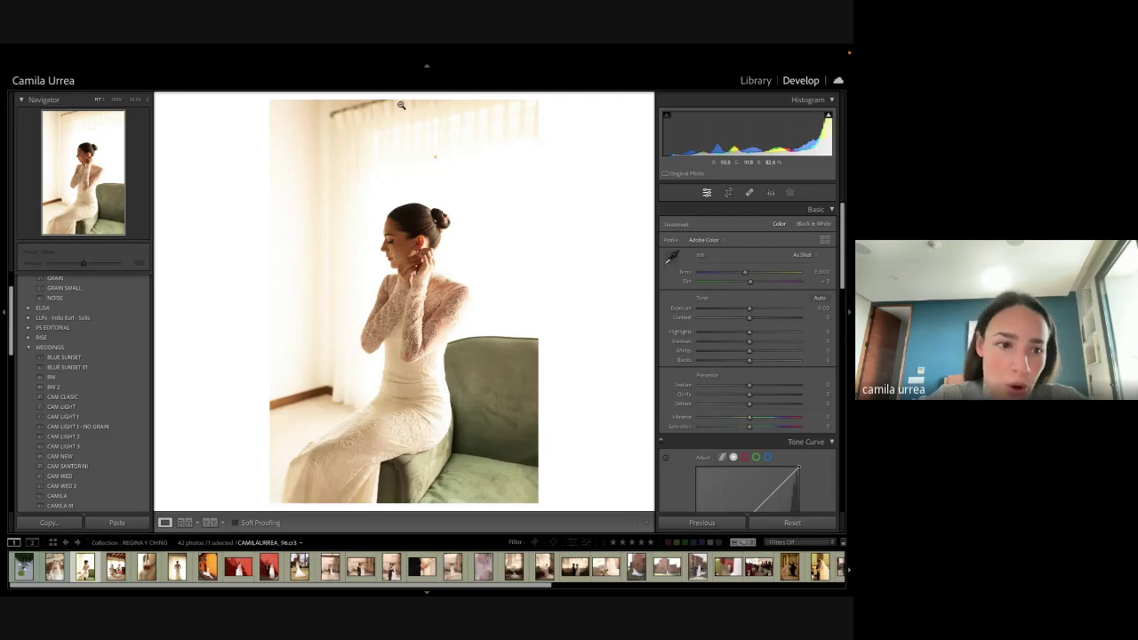
Step: Apply the BW preset from the WEDDINGS group to the seated bride photo and set its exposure to +0.23
click(62, 377)
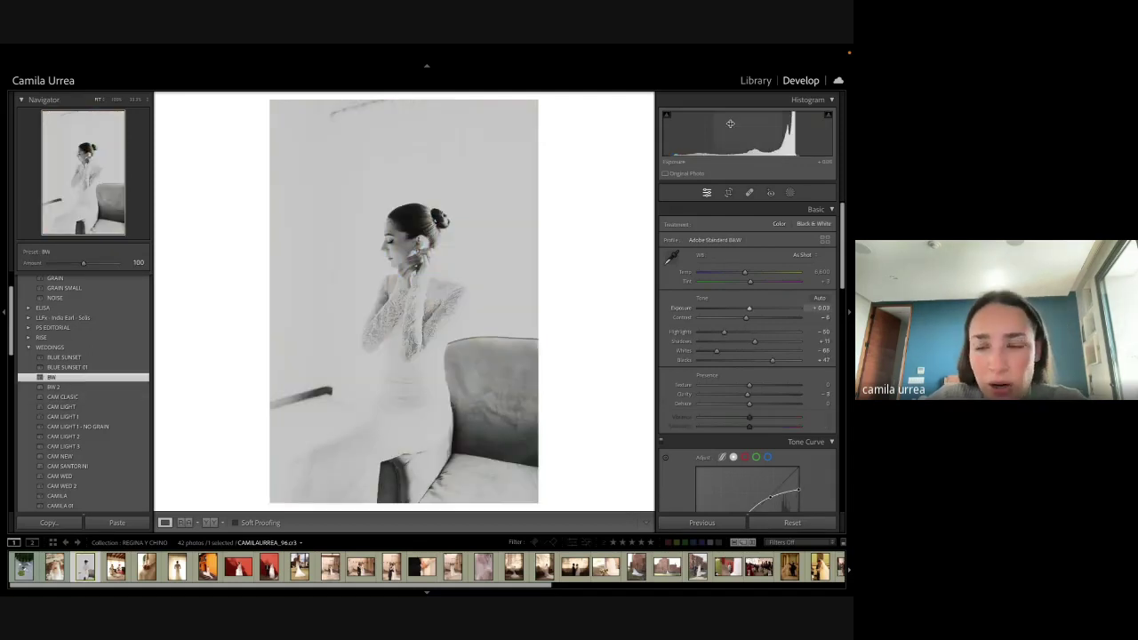
drag(730, 124, 733, 124)
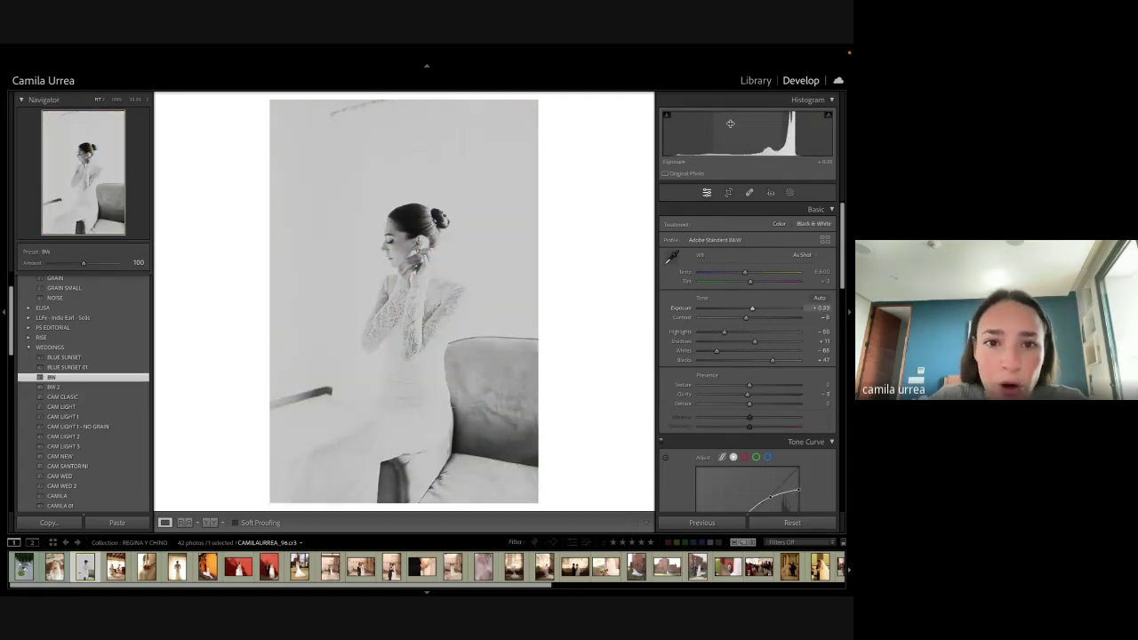
Step: Heal the remaining piece of curtain rod above the seated bride with a size 79 healing stroke
key(q)
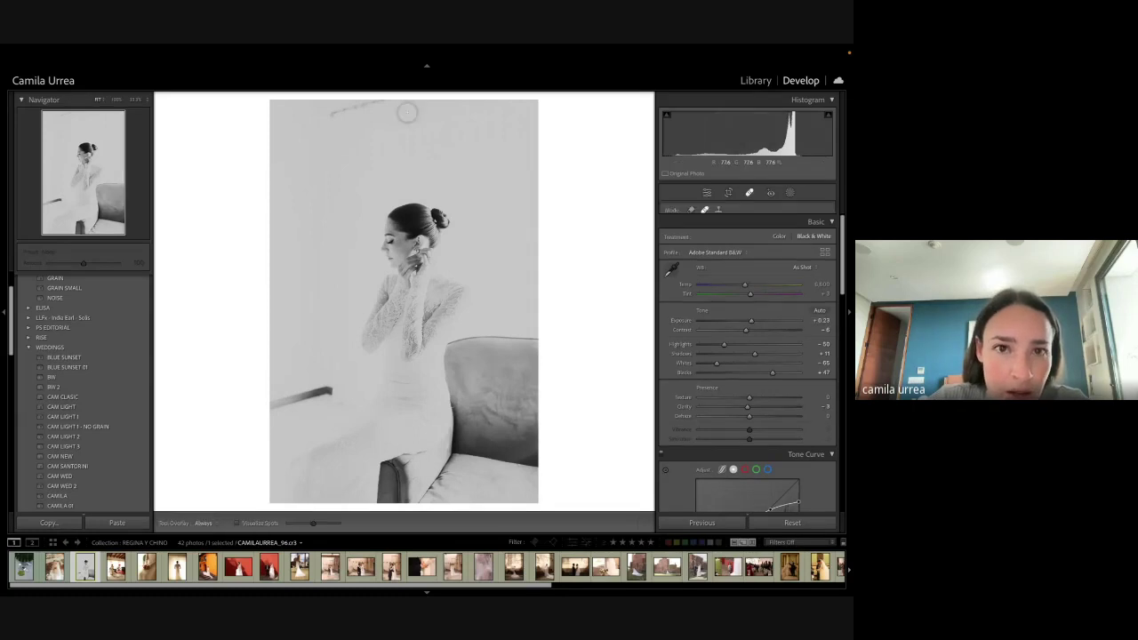
drag(336, 115, 399, 96)
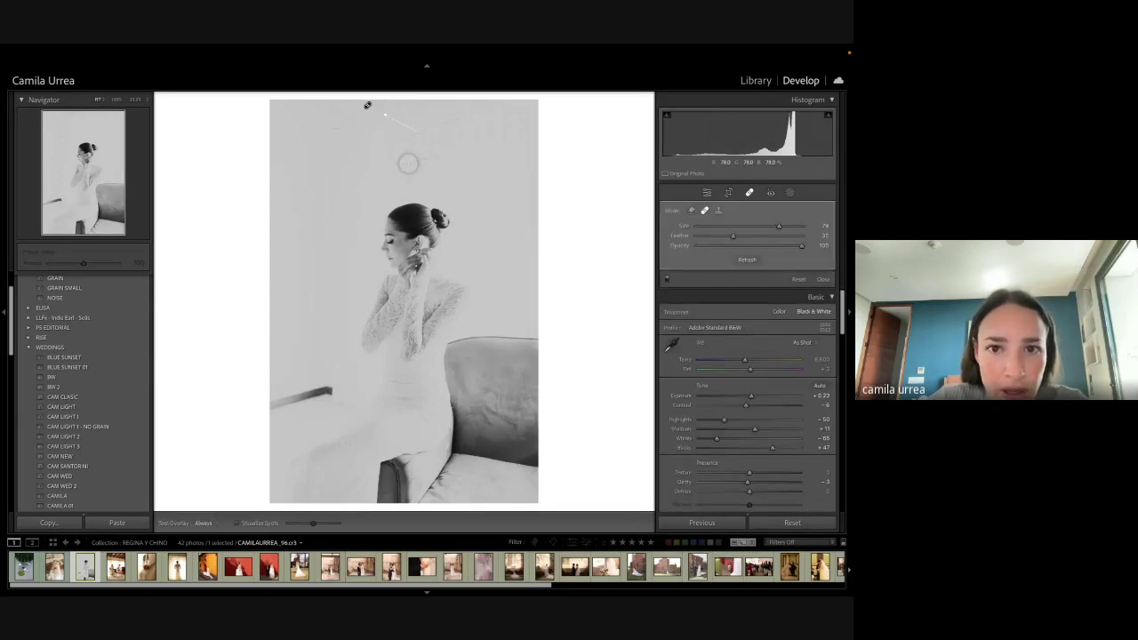
Step: Finish the healing work and set the photo's Shadows to +4 and Blacks to +51
key(q)
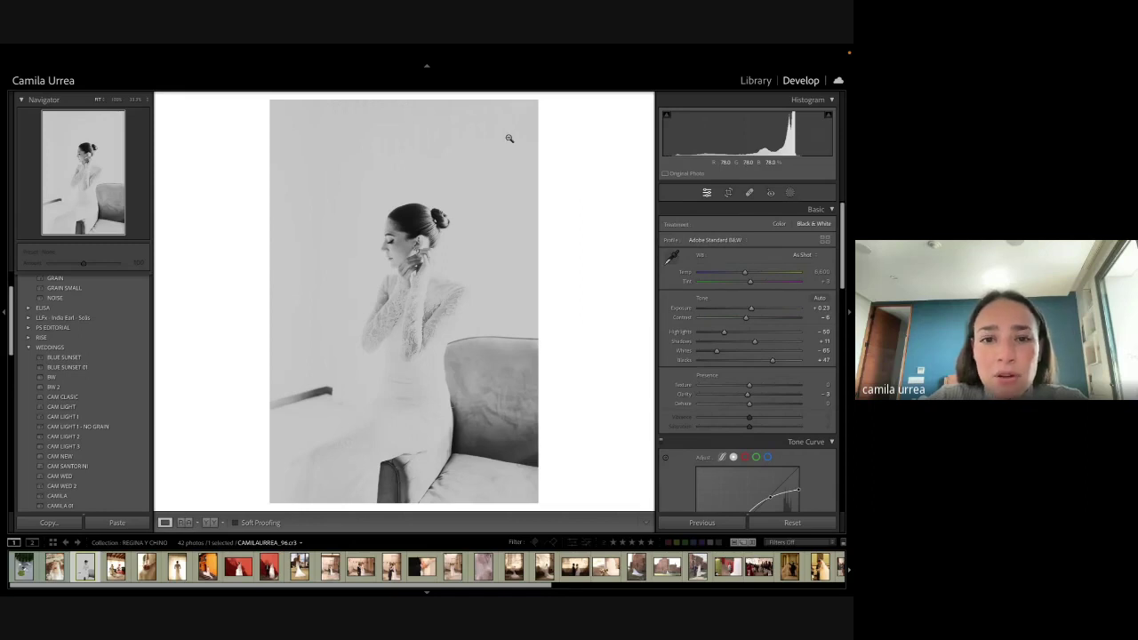
drag(771, 360, 752, 344)
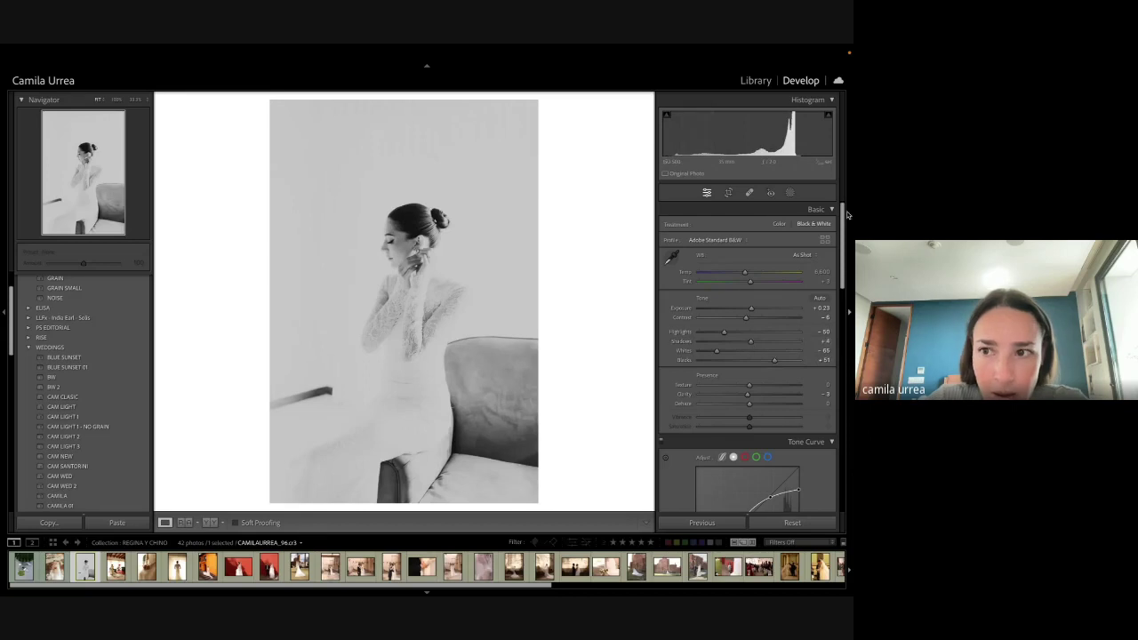
Step: Brush a new mask over the bride's hair, her lace sleeves and the dark chair leg in the foreground
key(k)
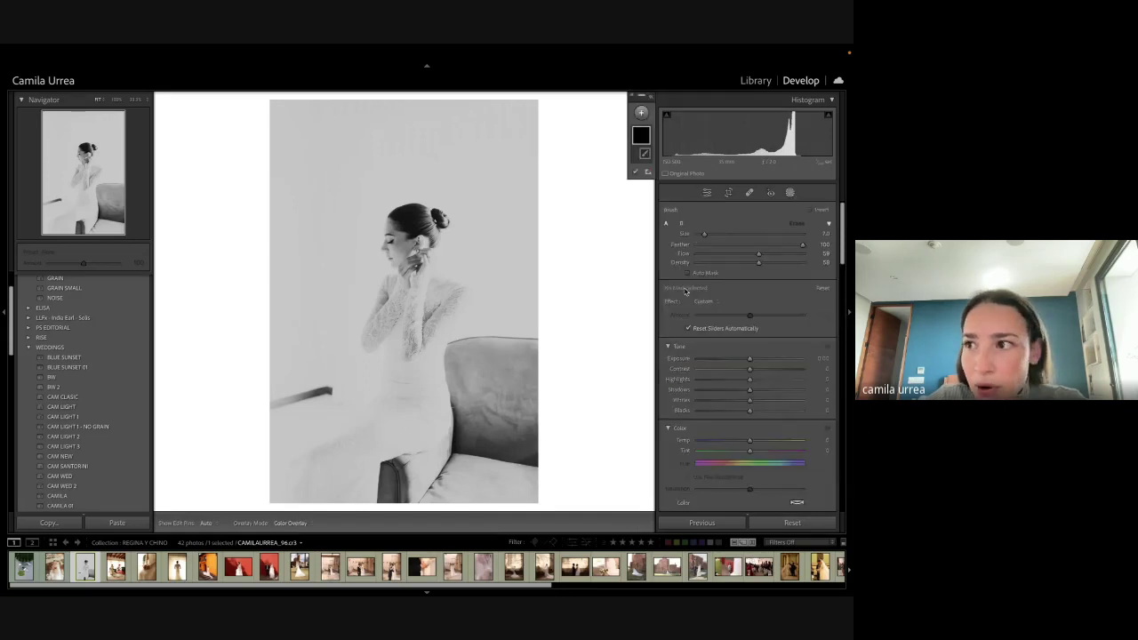
click(415, 225)
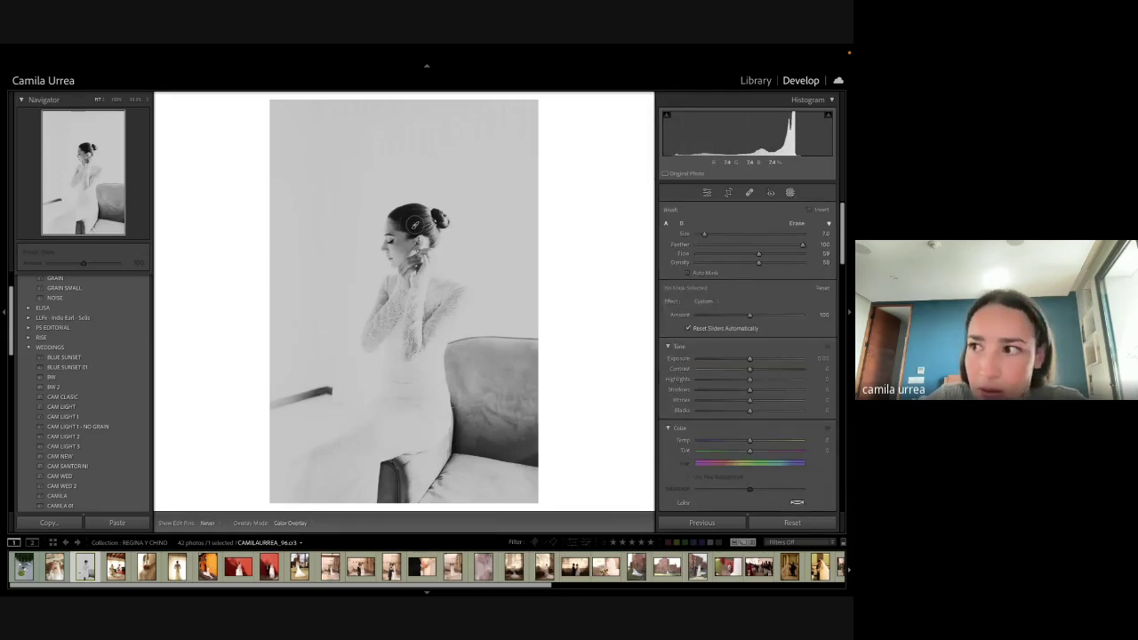
drag(414, 225, 414, 225)
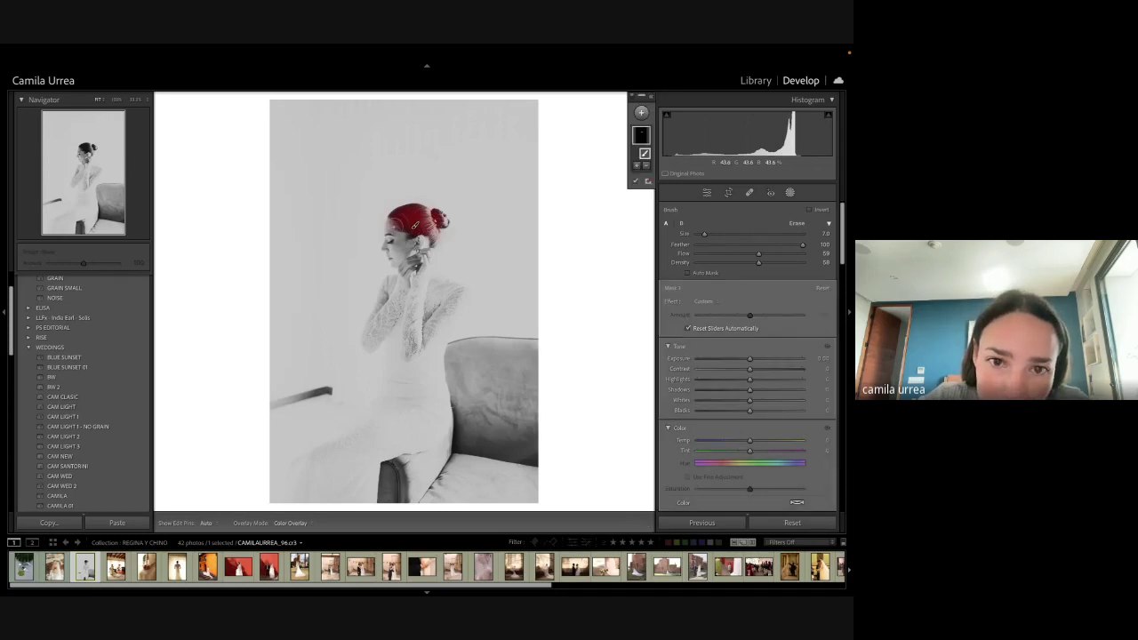
key(h)
key(h)
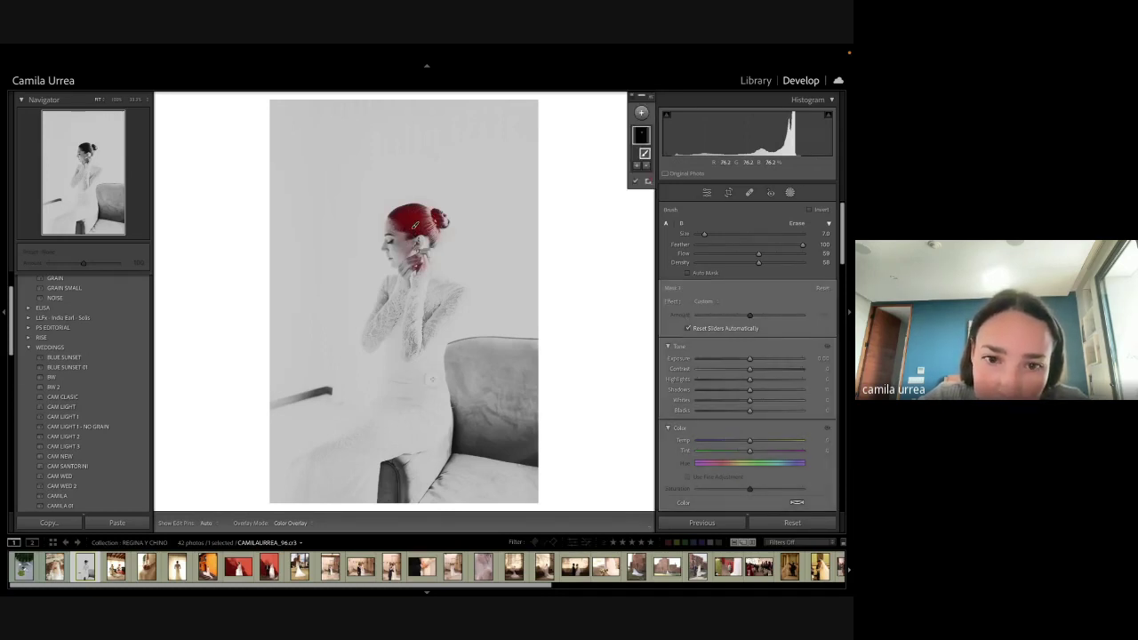
mouse_move(425, 330)
mouse_down()
mouse_move(427, 299)
mouse_move(380, 303)
mouse_move(388, 288)
mouse_up()
key(h)
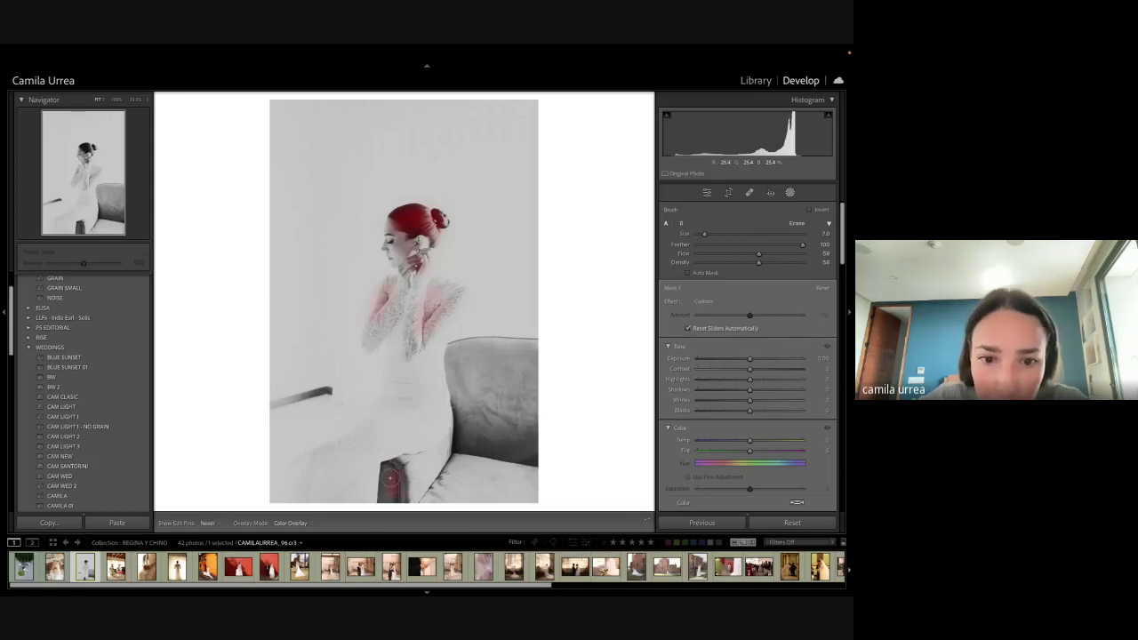
drag(391, 478, 393, 492)
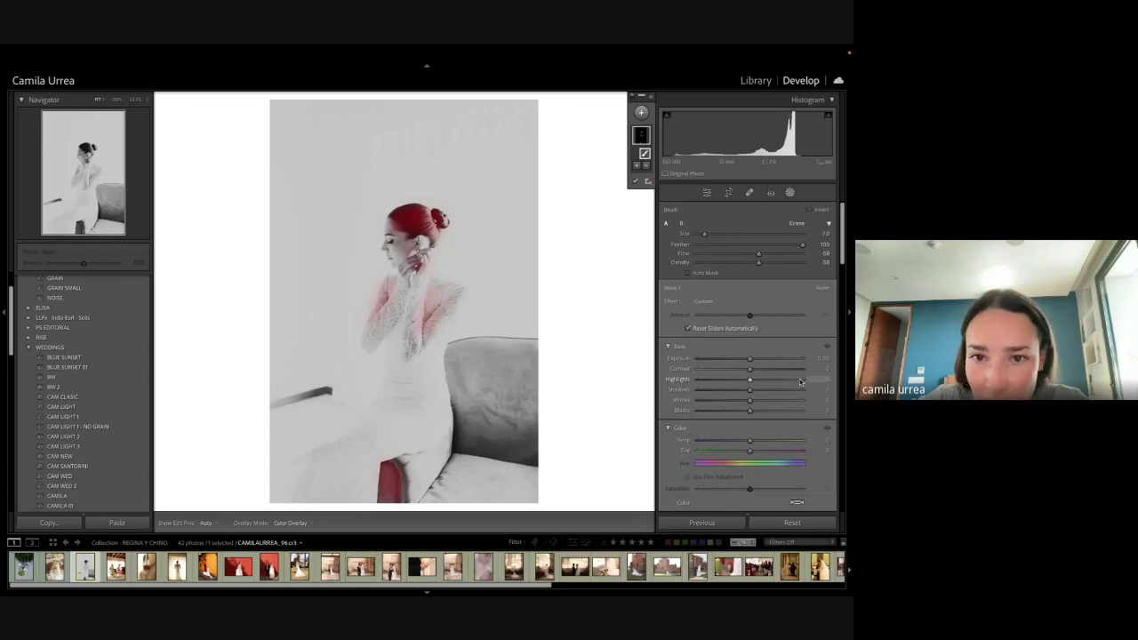
Step: Darken the brushed areas by lowering the mask's exposure, and check the result without the edit pins
drag(822, 359, 809, 360)
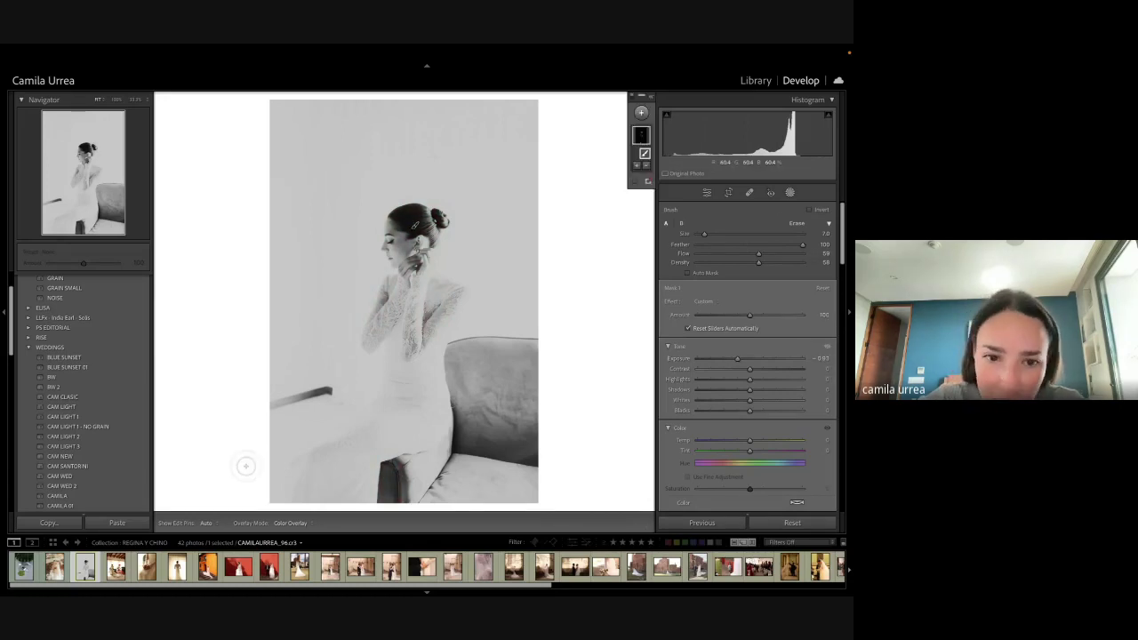
key(h)
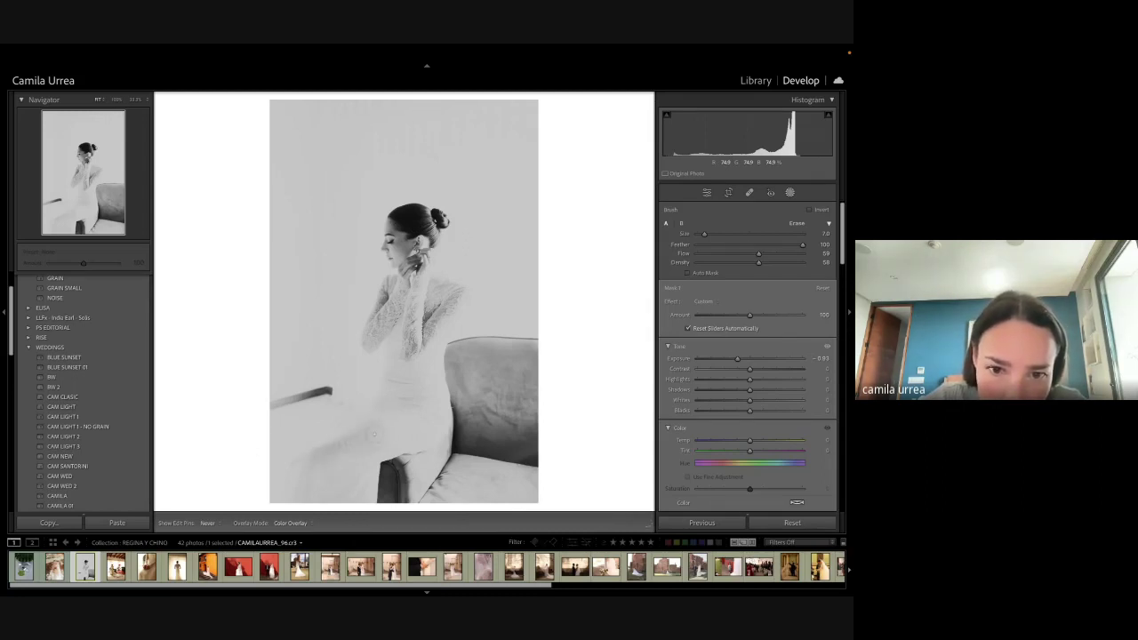
key(h)
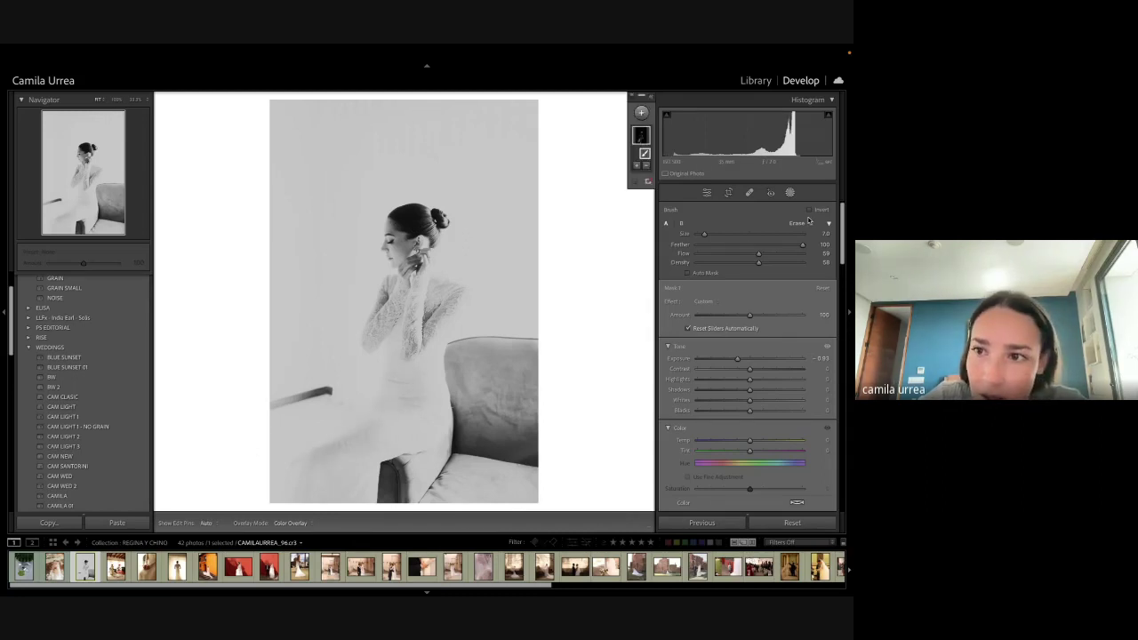
Step: Leave masking and set the photo's global Highlights to -67 and Whites to -90
click(789, 192)
drag(724, 332, 704, 352)
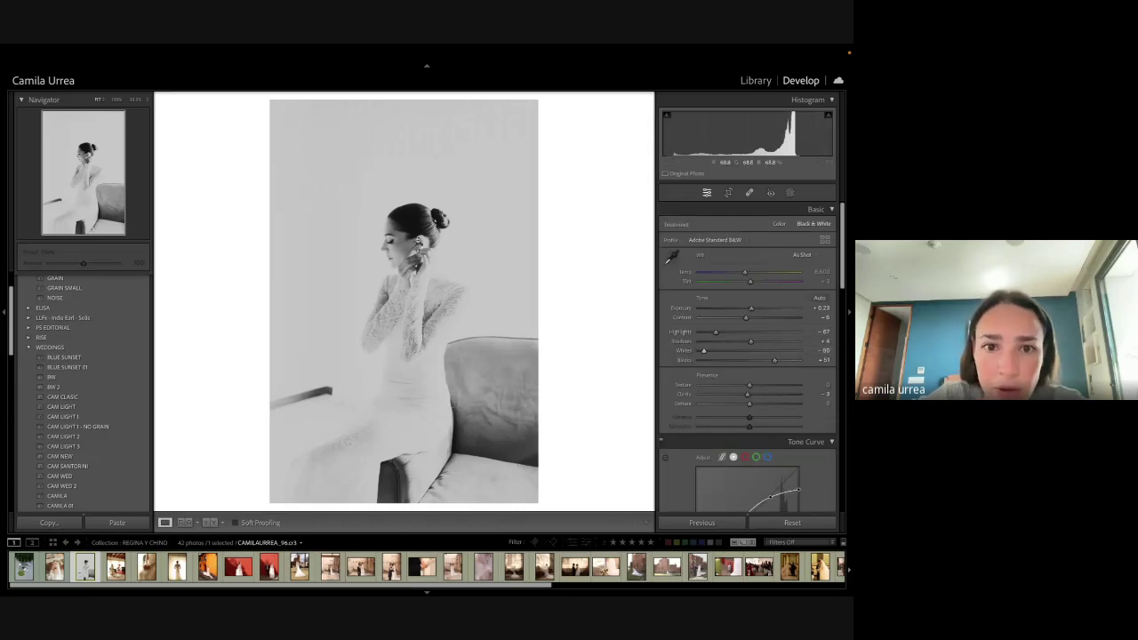
Step: Heal the small blemishes on the bride's cheek at close range with a small healing brush
click(418, 249)
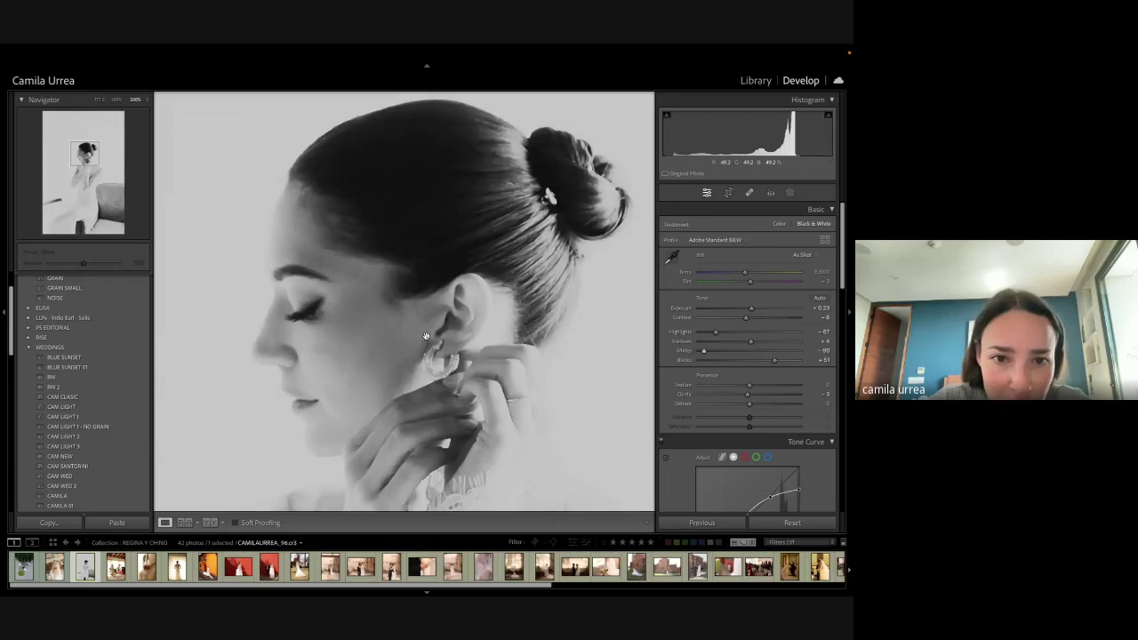
drag(426, 336, 431, 308)
key(q)
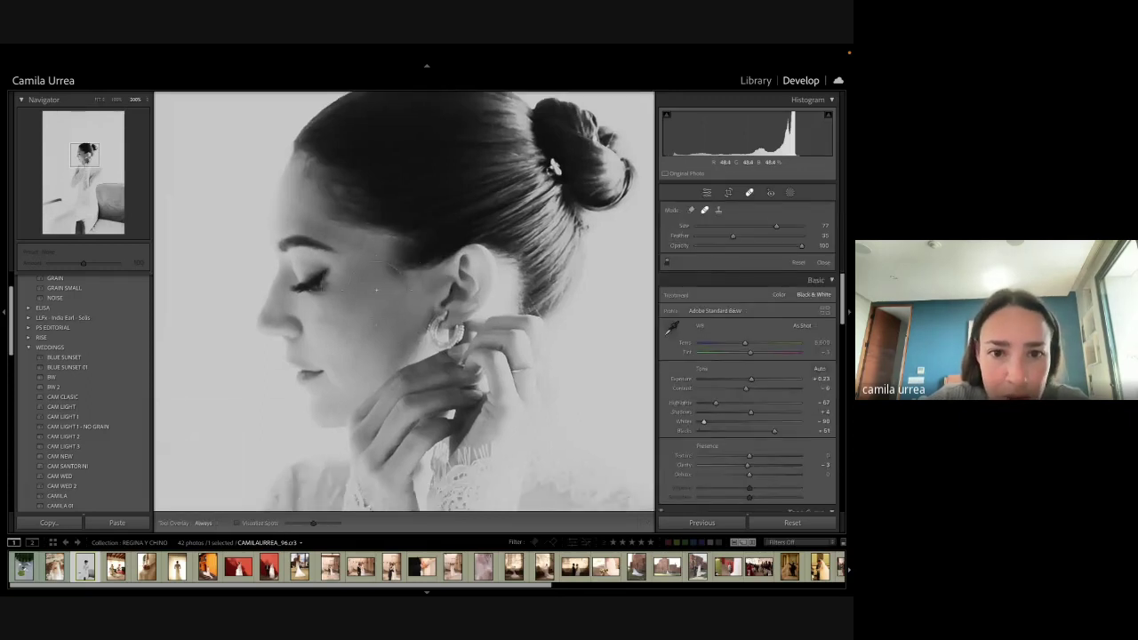
click(365, 280)
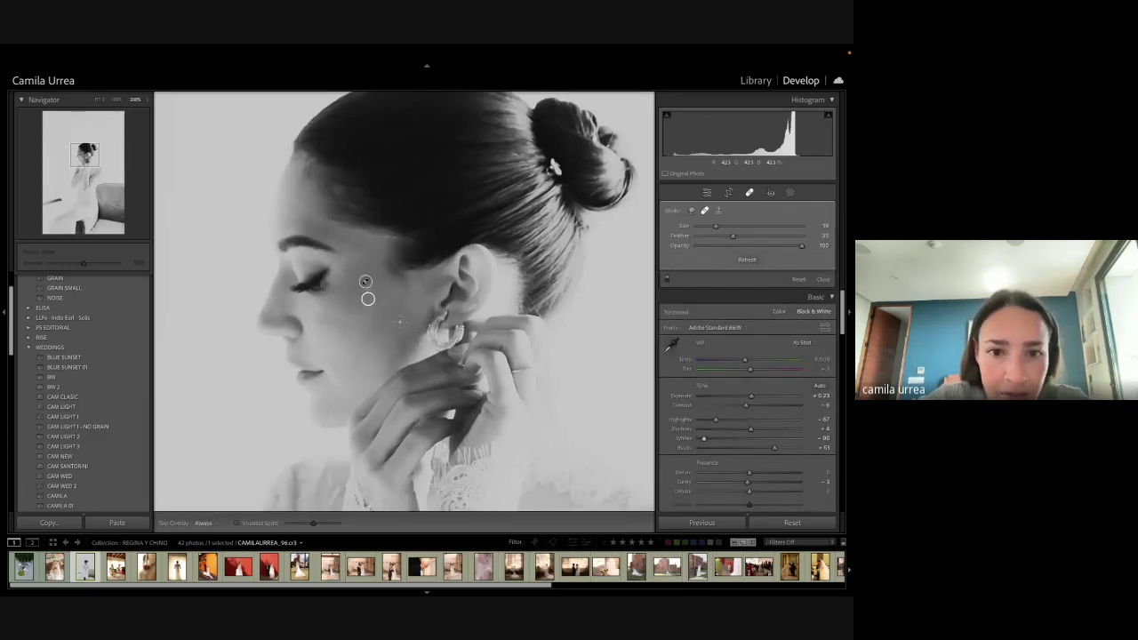
click(387, 312)
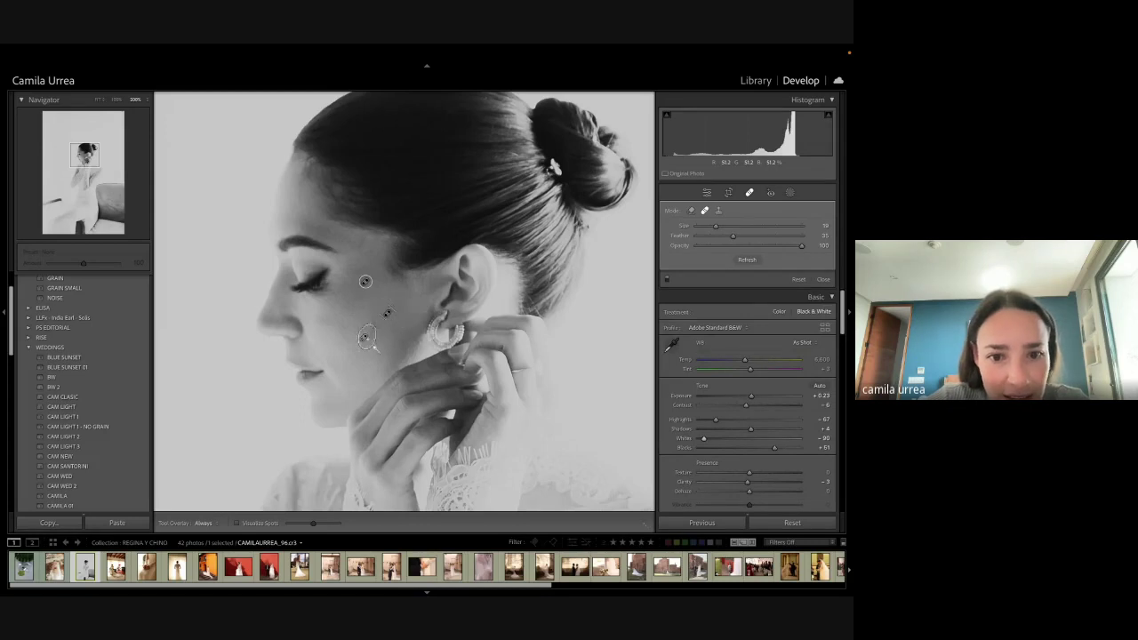
click(365, 337)
key(q)
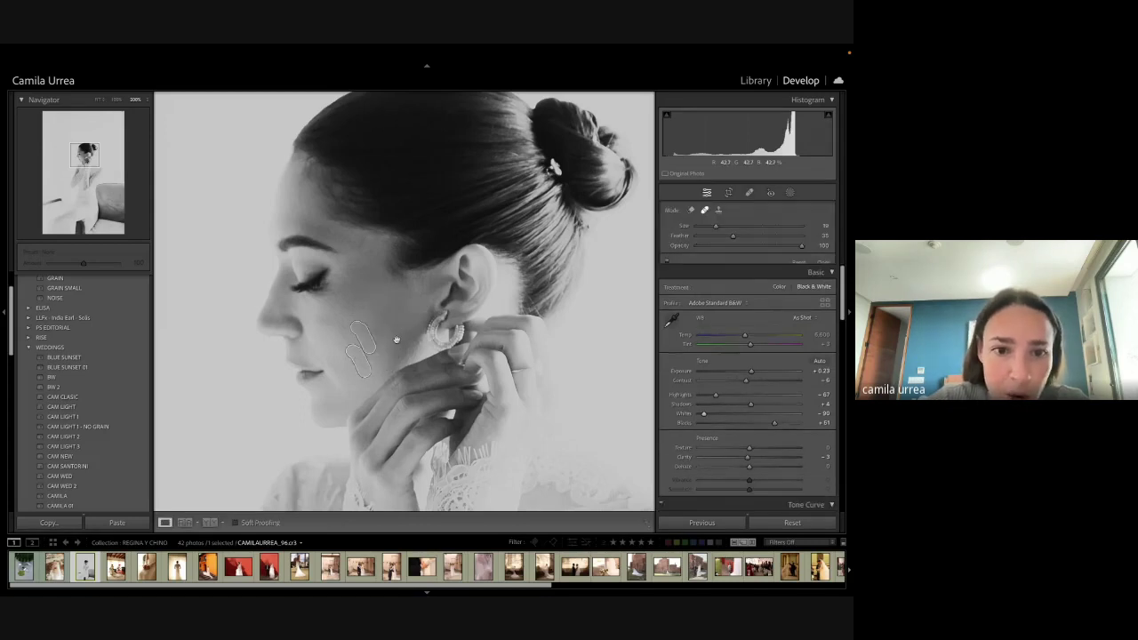
Step: Heal the spot beside the bride's earring, moving its sampling source onto nearby skin along the jaw
key(q)
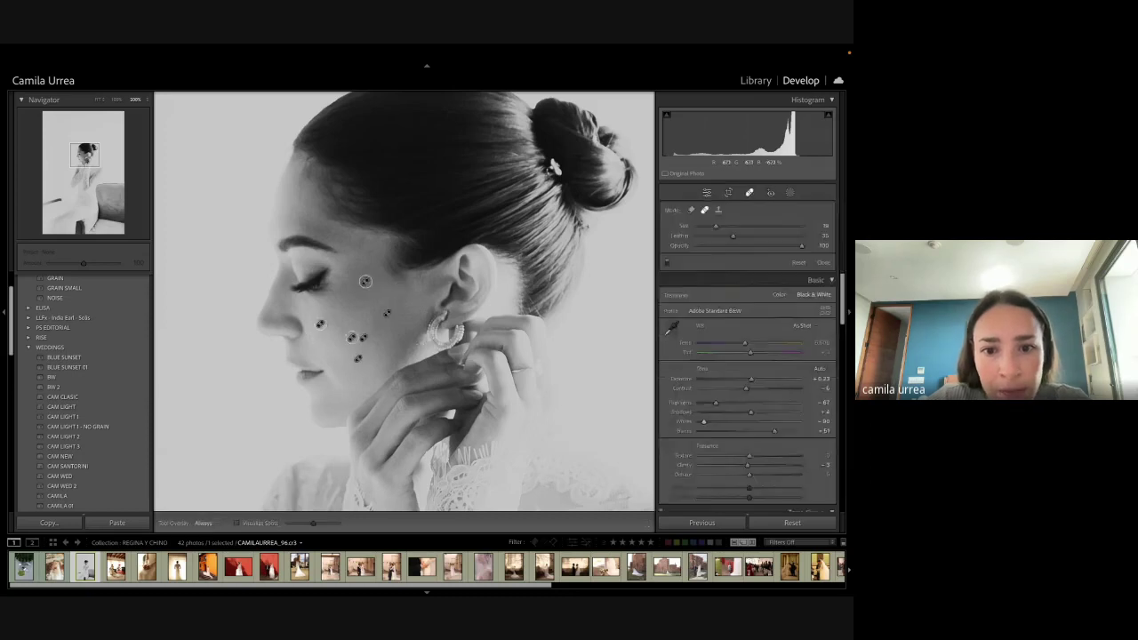
click(419, 342)
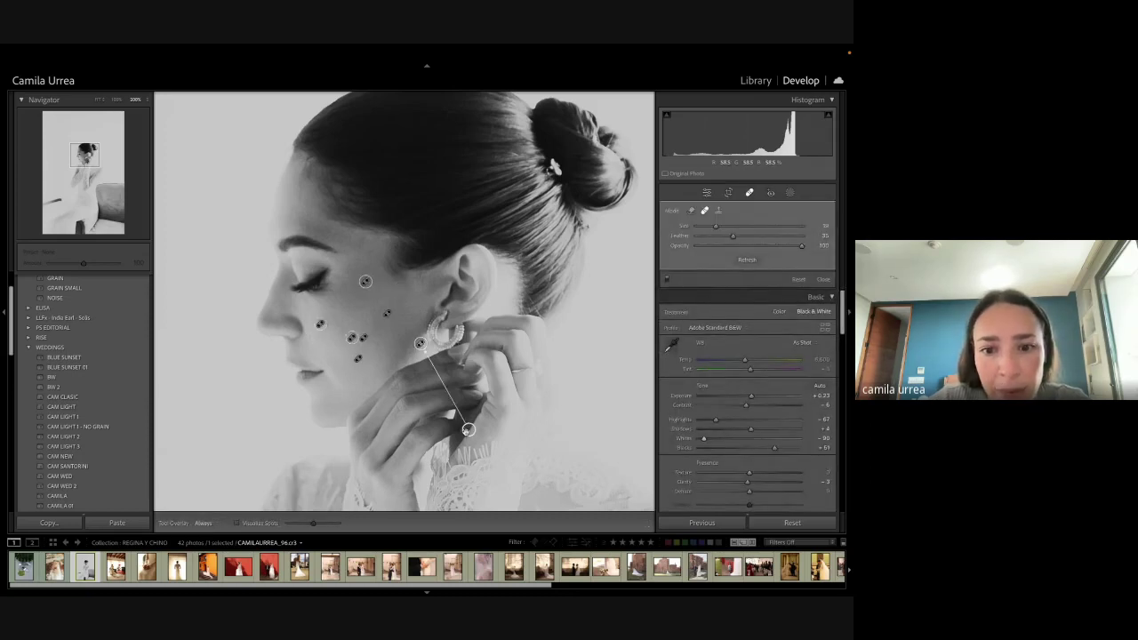
drag(468, 429, 405, 355)
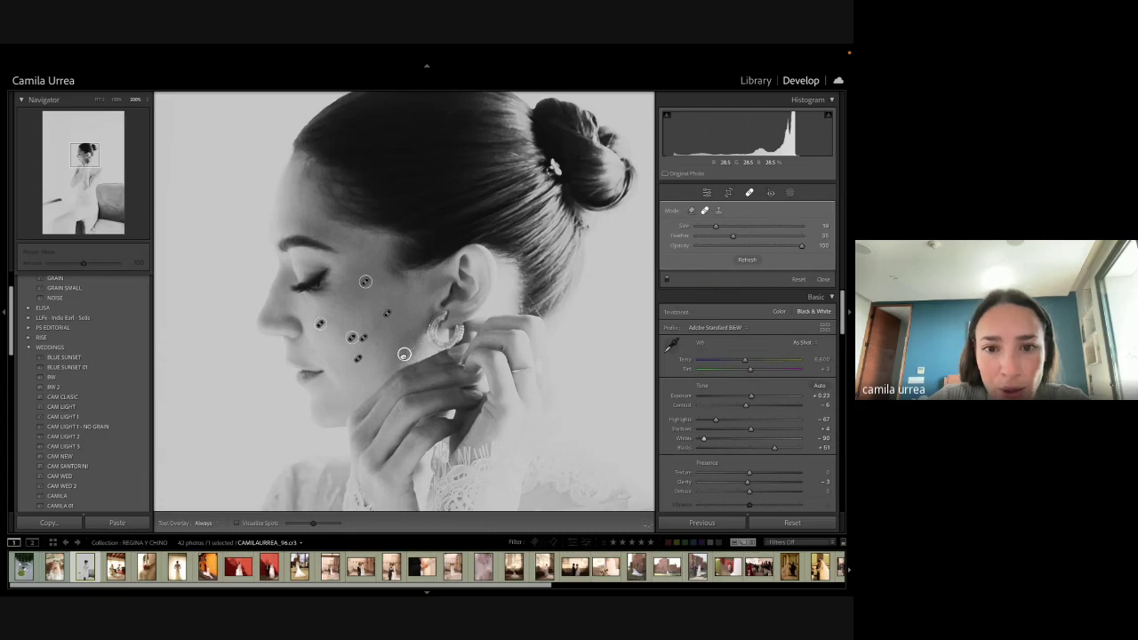
key(q)
Step: View the whole portrait and compare the edited version with its before state
click(530, 267)
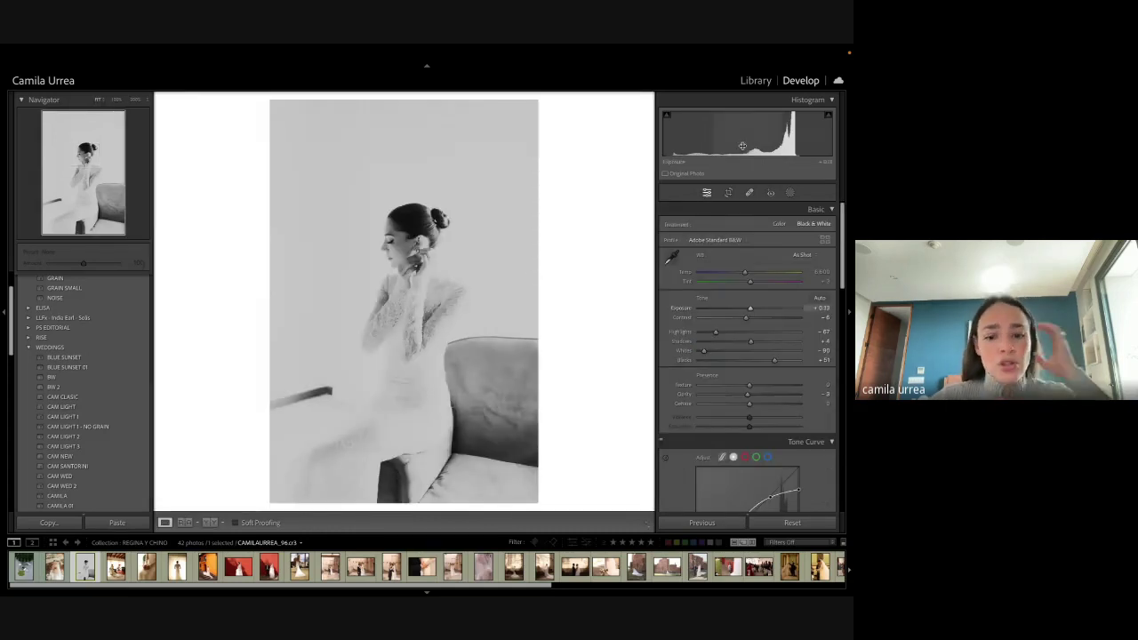
key(backslash)
key(backslash)
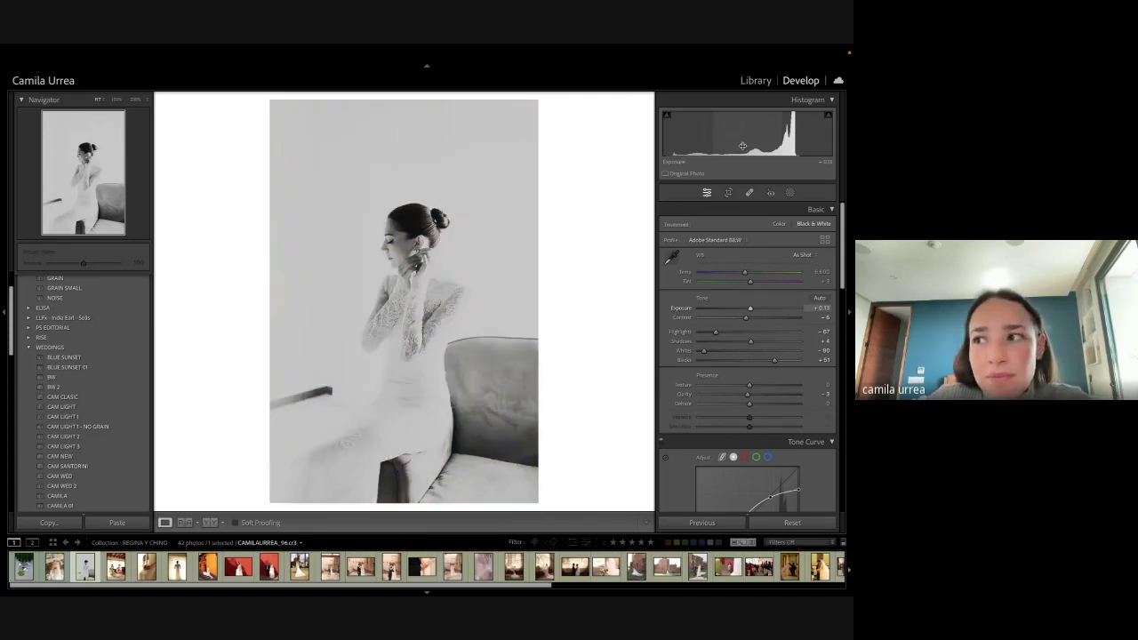
Step: Go to the next photo in the collection and apply the CAM LIGHT 1 - NO GRAIN preset
key(Right)
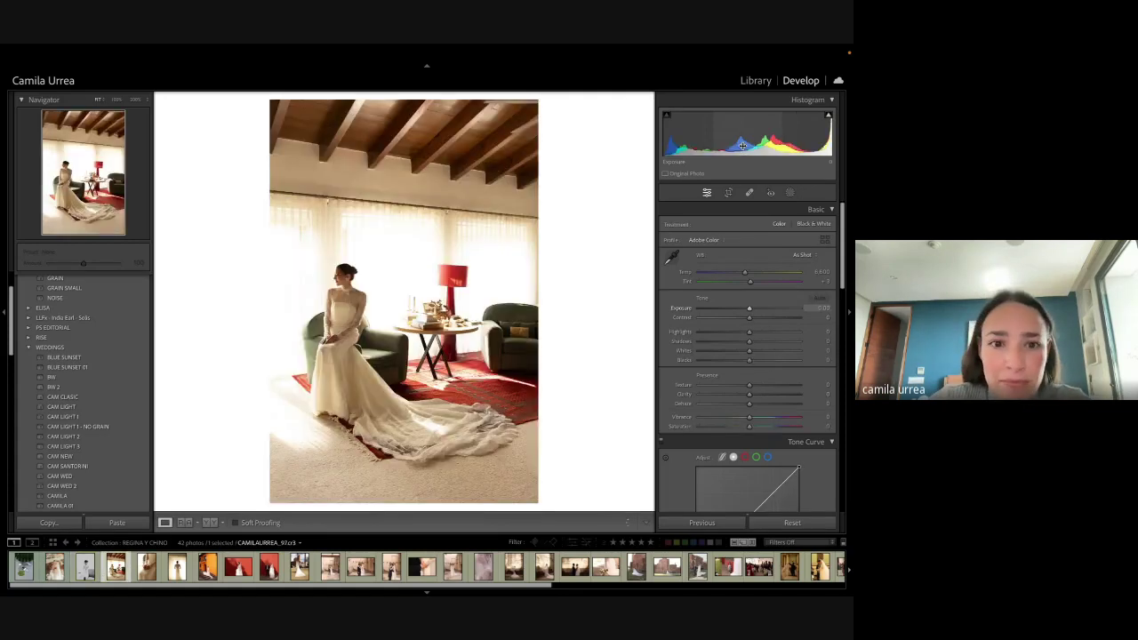
click(91, 427)
Step: Crop the seated bride photo slightly tighter, straighten it with a small rotation, and reposition the image within the crop
key(r)
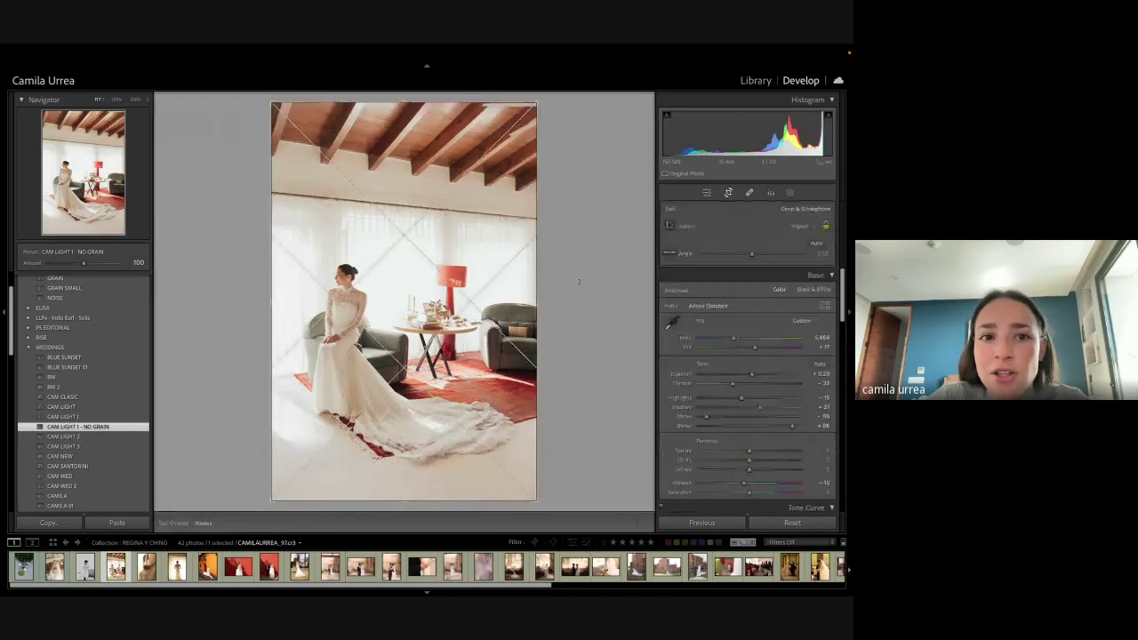
drag(448, 104, 448, 115)
key(r)
key(r)
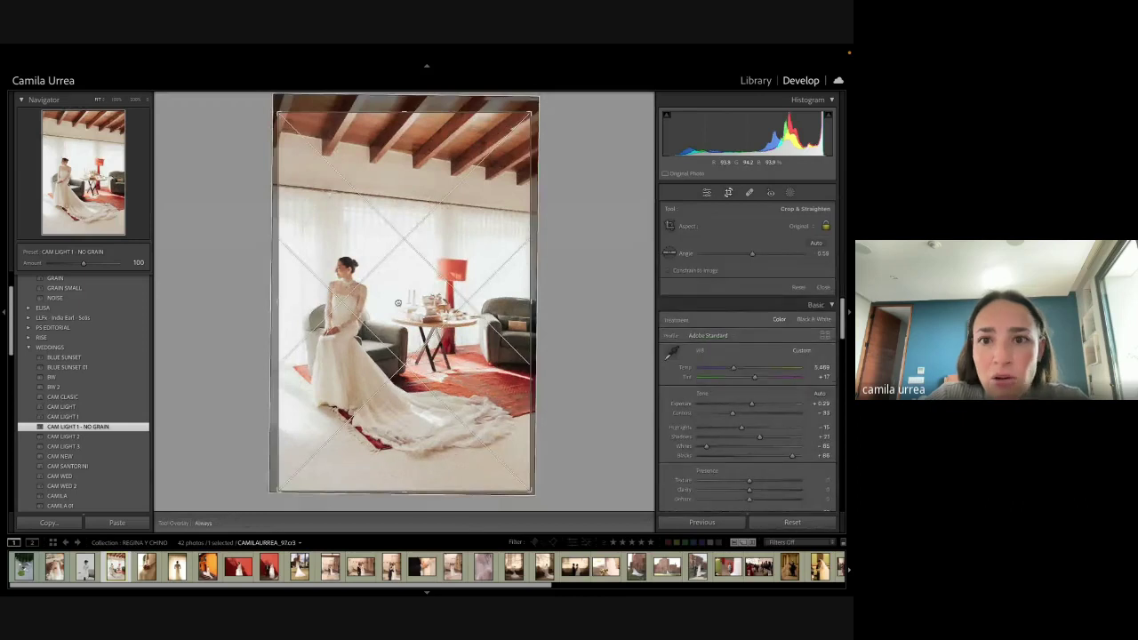
drag(389, 301, 385, 303)
key(r)
key(r)
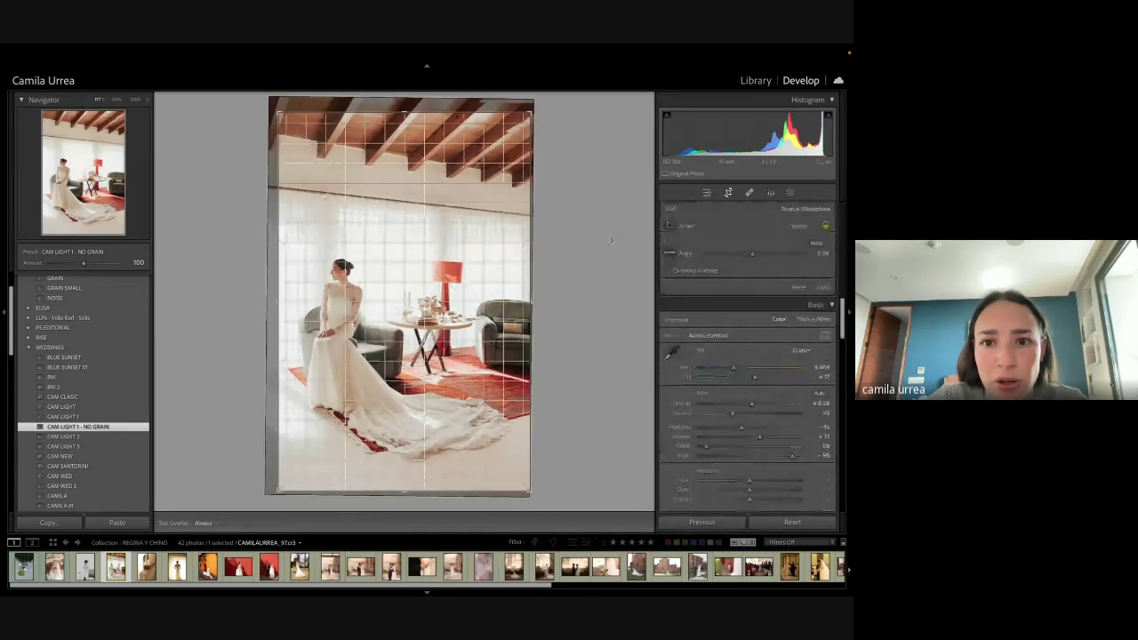
key(r)
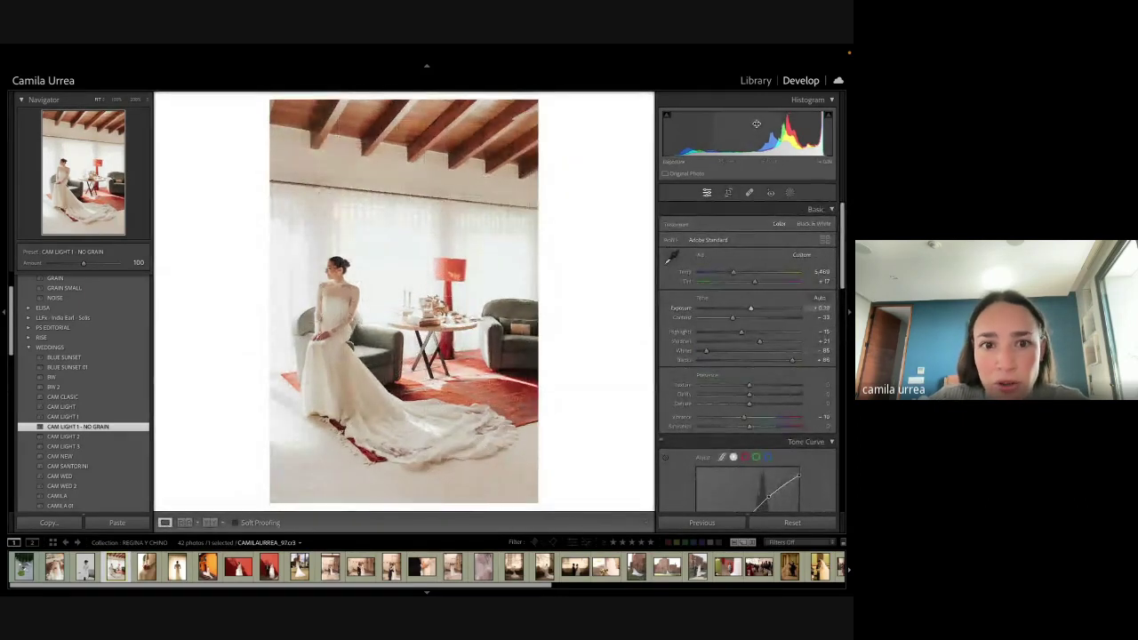
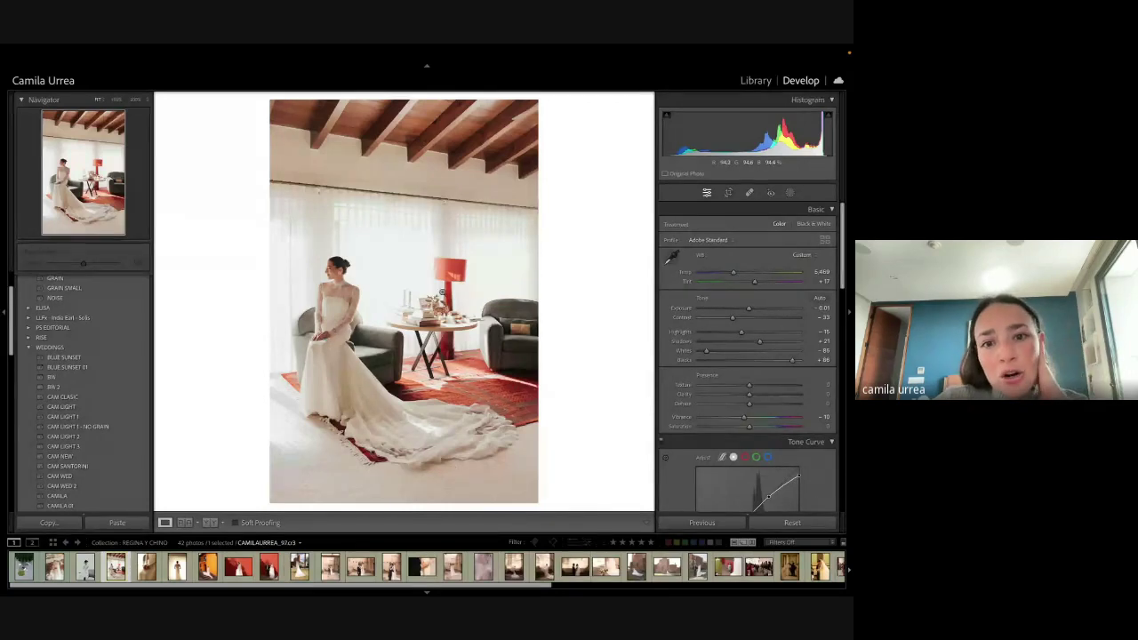
Step: Examine the color tones in the skirt of the wedding dress at close range
click(438, 392)
click(427, 389)
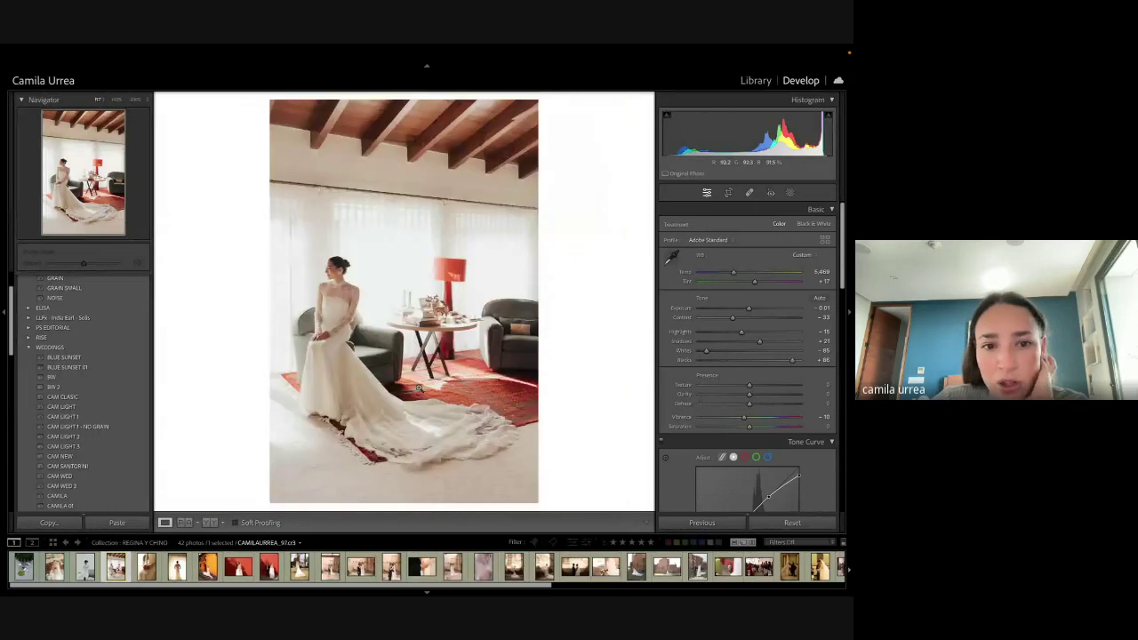
click(333, 283)
drag(398, 384, 267, 107)
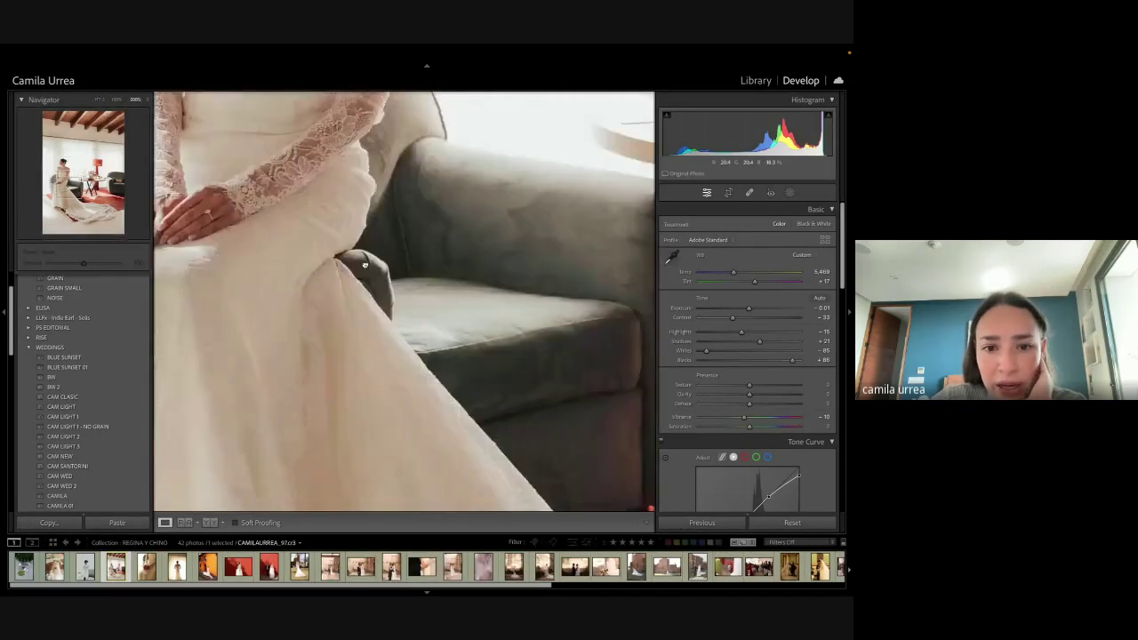
drag(480, 409, 445, 293)
drag(517, 454, 491, 296)
scroll(330, 228, down, 3)
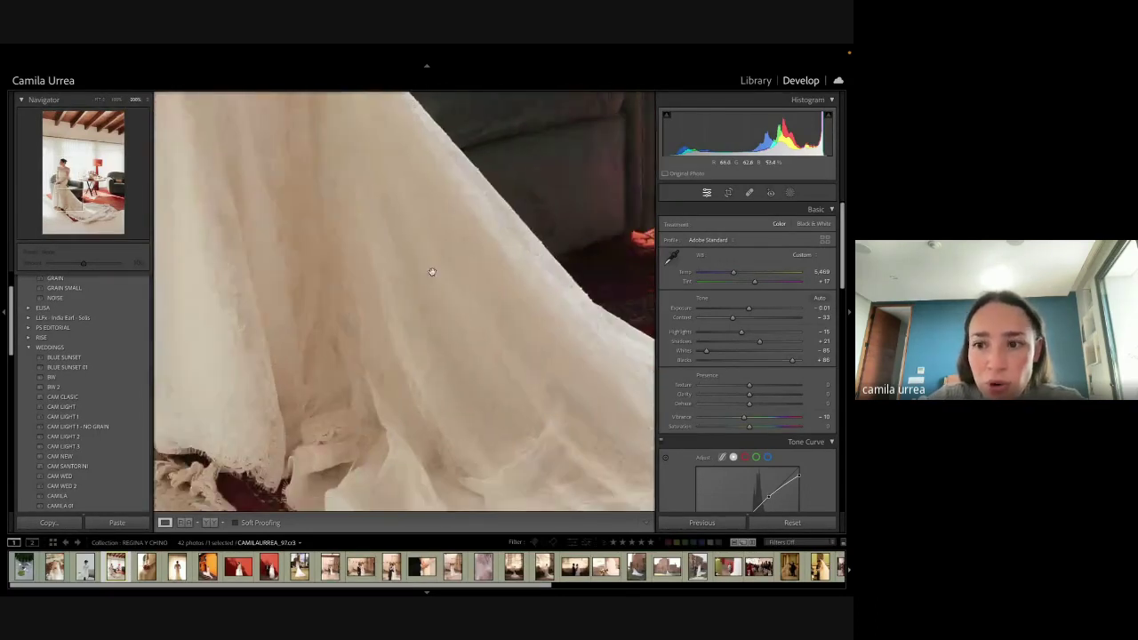
Step: Adjust the dress tones in HSL: orange luminance +22, yellow luminance +14, red hue +7, orange hue -11 and yellow hue +7
scroll(794, 390, down, 5)
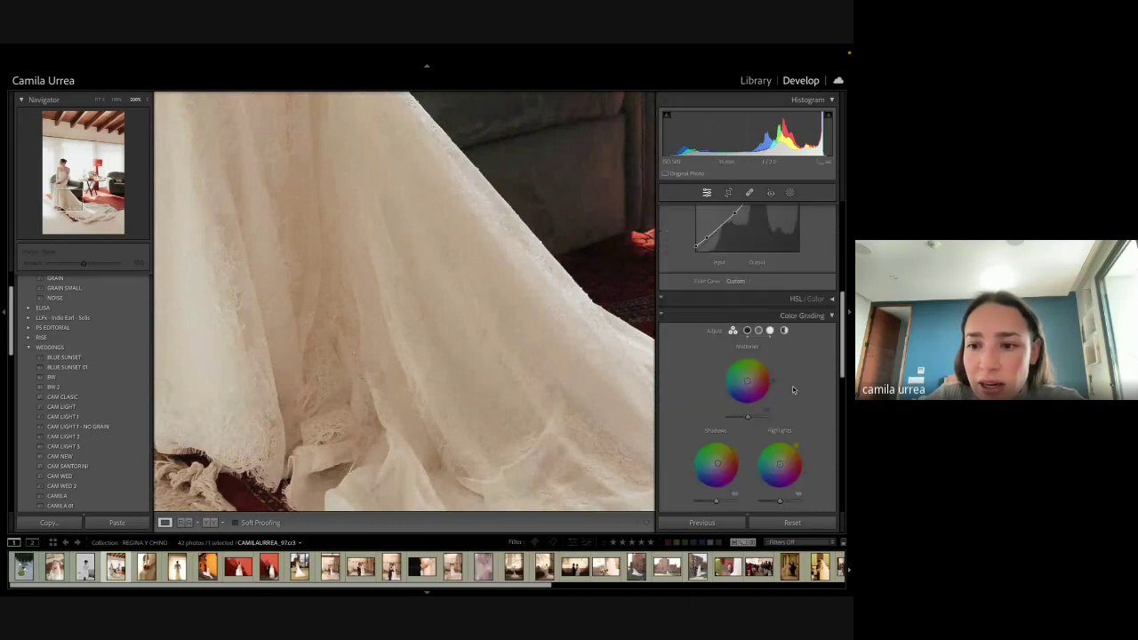
scroll(793, 389, down, 2)
click(829, 212)
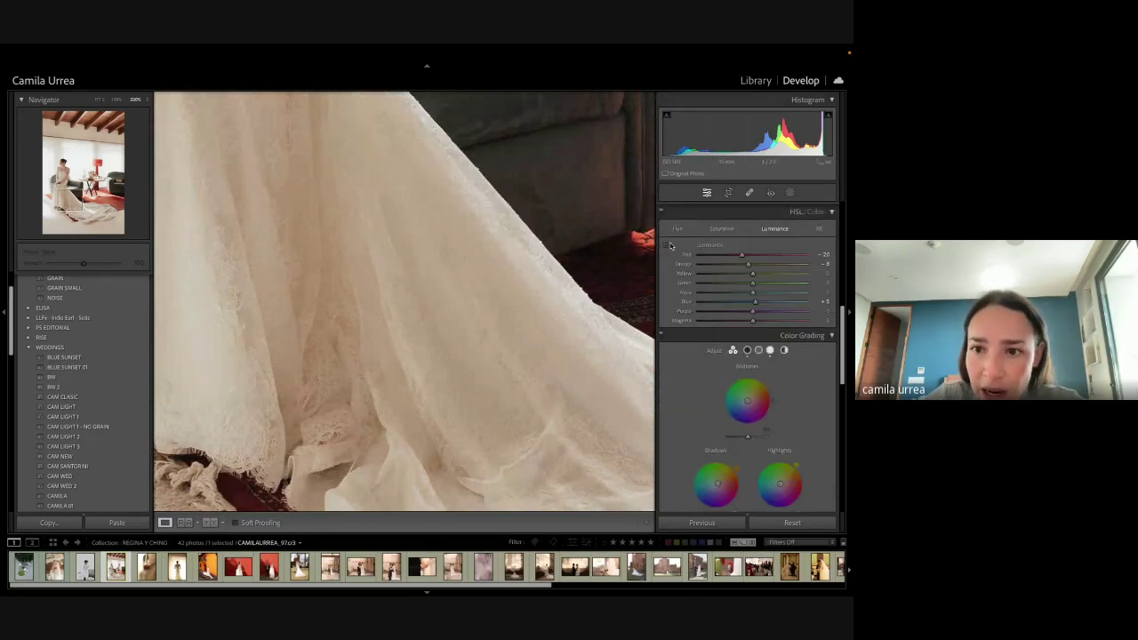
click(666, 245)
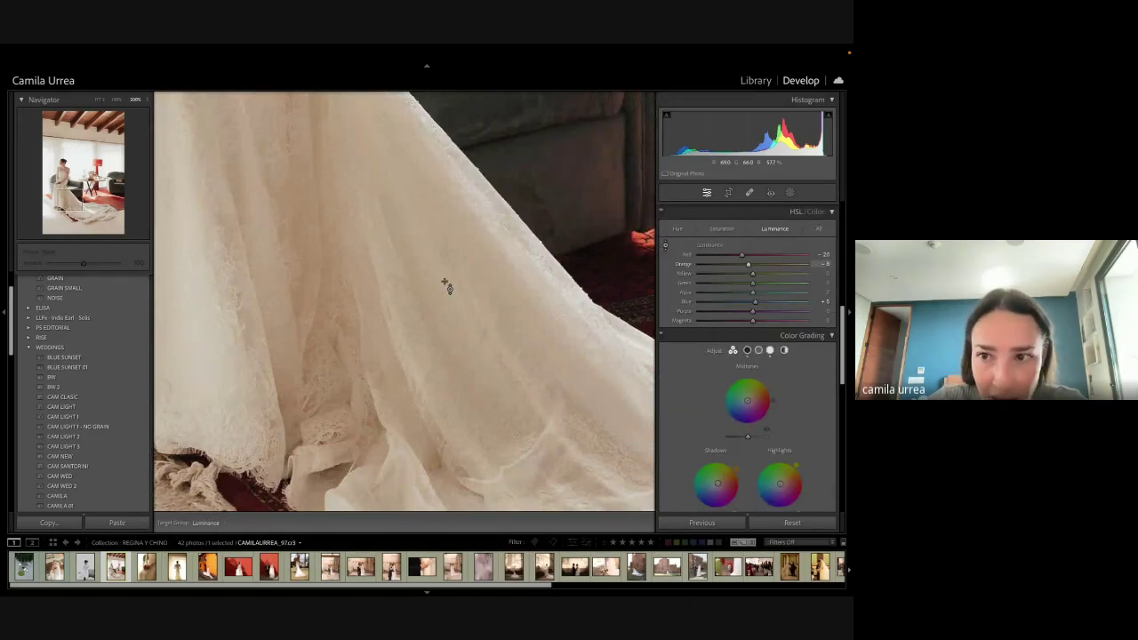
click(819, 230)
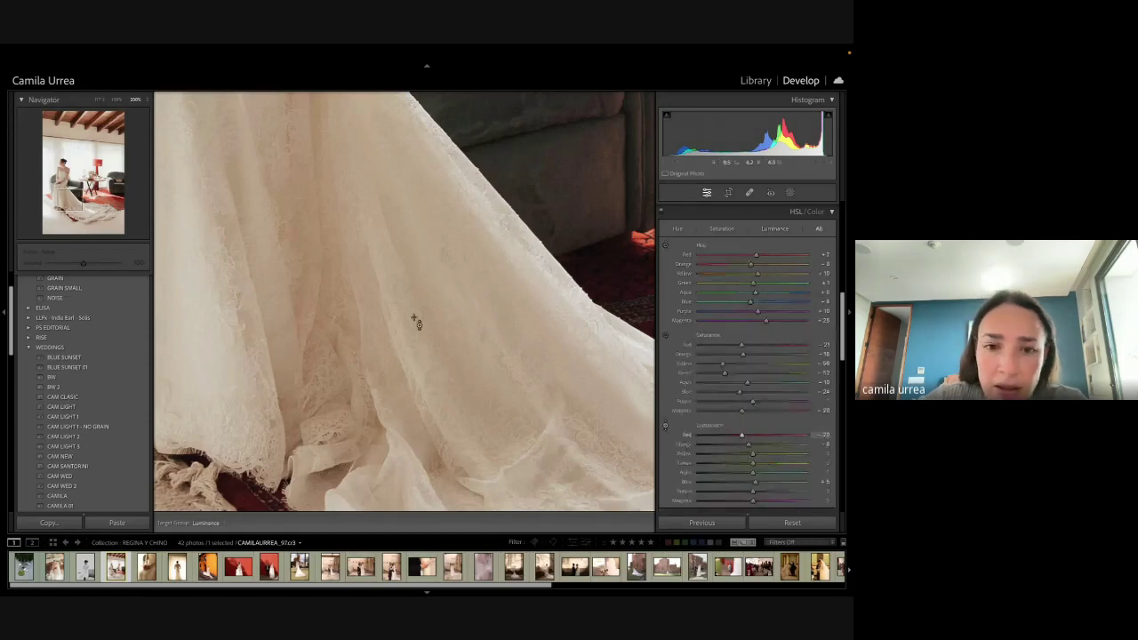
drag(439, 302, 500, 328)
click(665, 245)
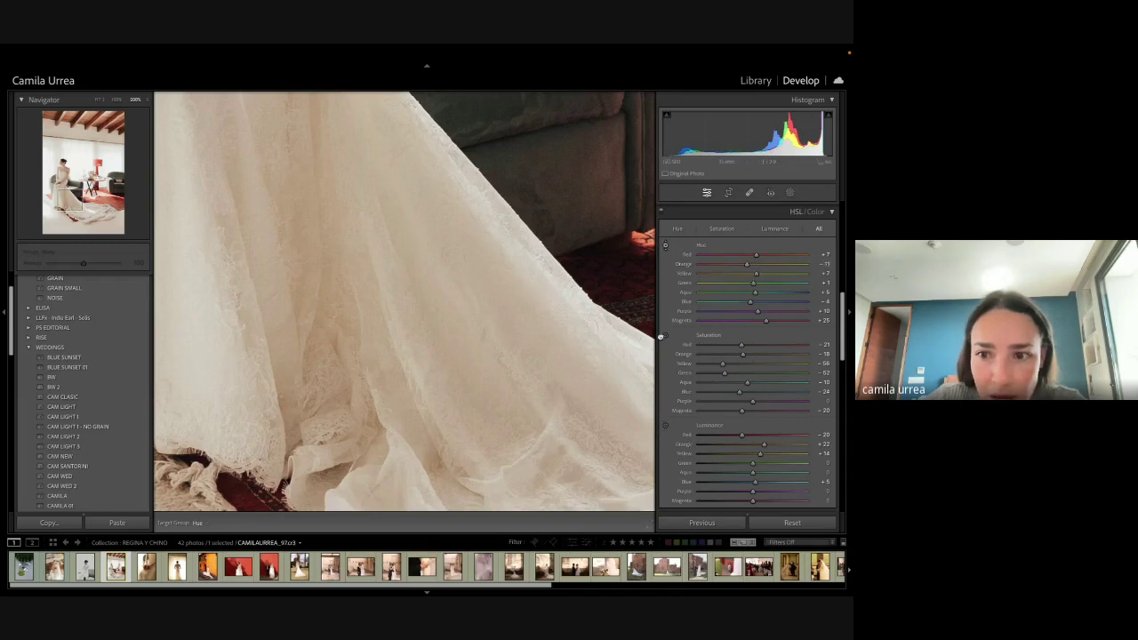
Step: Reduce the dress's orange saturation to -24 and yellow to -58, and raise orange luminance to +31 and yellow to +17
click(660, 336)
drag(560, 337, 529, 361)
click(664, 427)
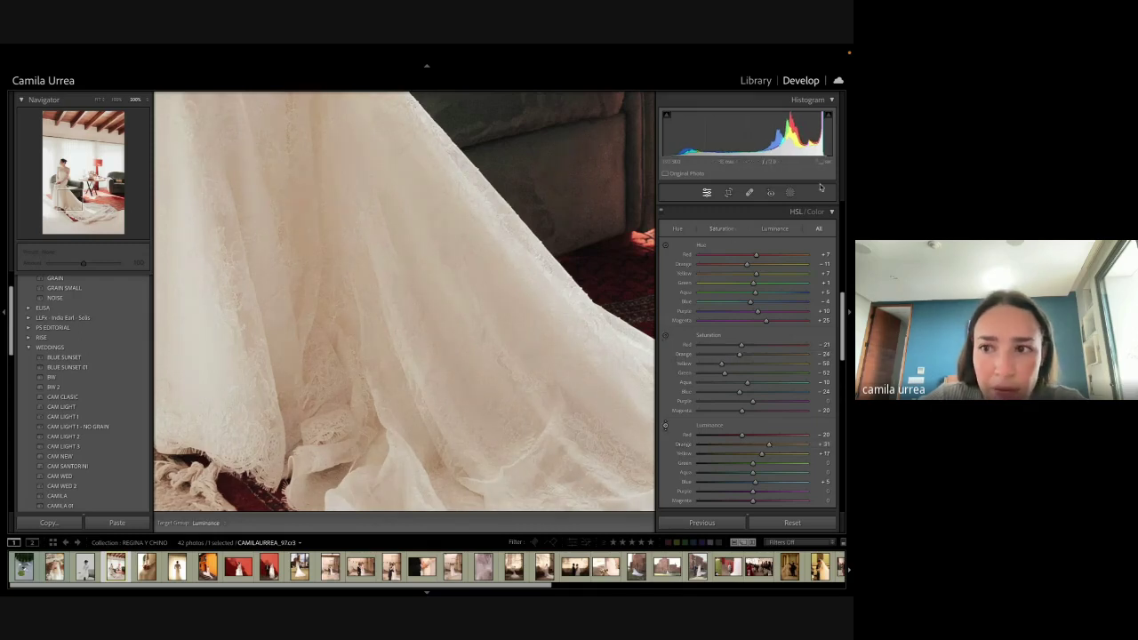
click(707, 192)
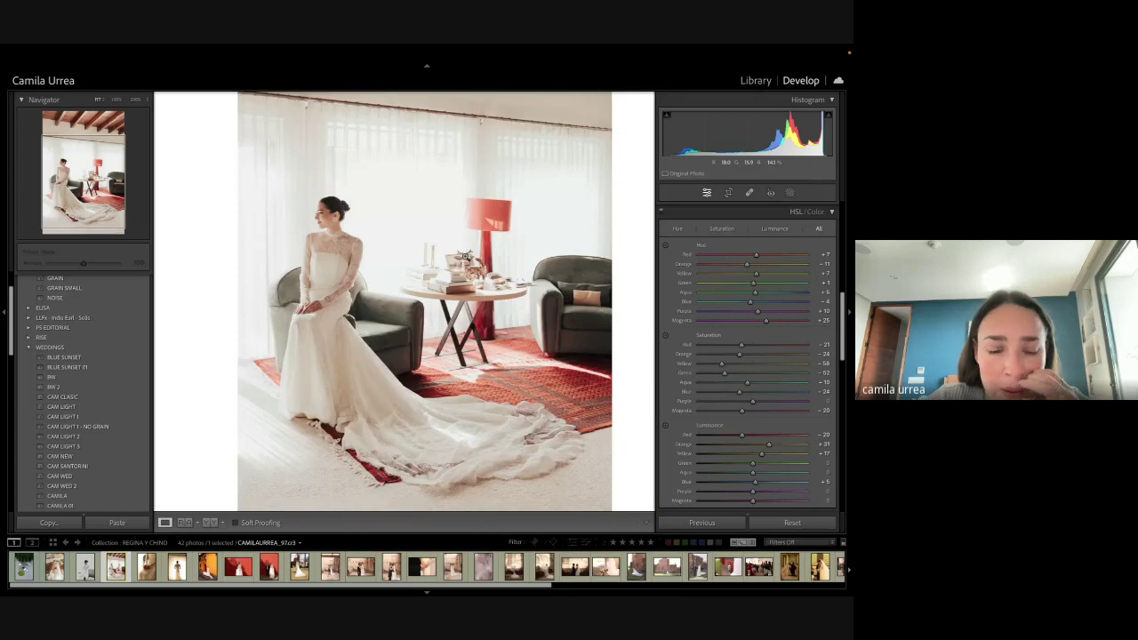
Step: Correct the bride's skin tones in HSL: orange hue -1, orange luminance +24, orange saturation -29 and red saturation -22
click(326, 275)
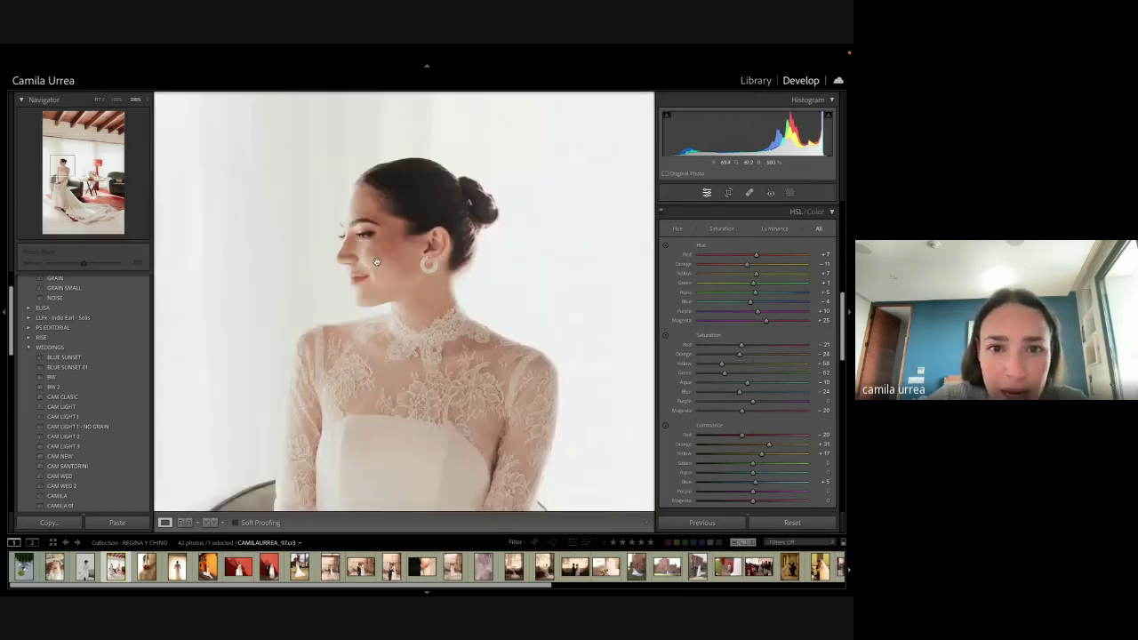
click(665, 245)
mouse_move(377, 281)
mouse_down()
mouse_move(377, 294)
mouse_move(378, 267)
mouse_up()
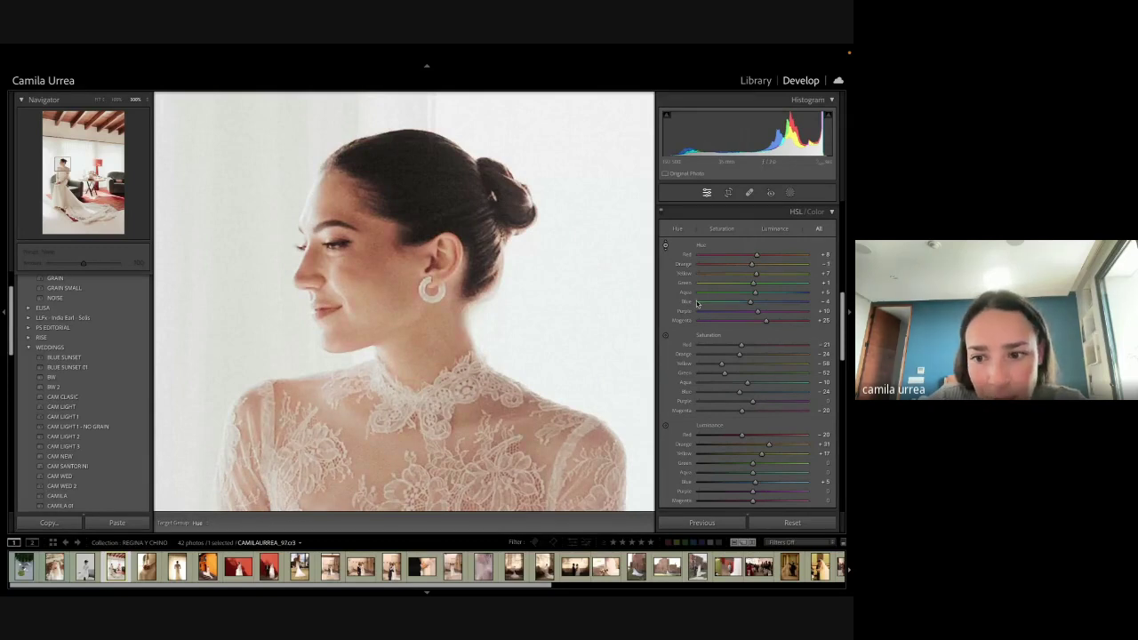
click(666, 425)
drag(413, 293, 414, 303)
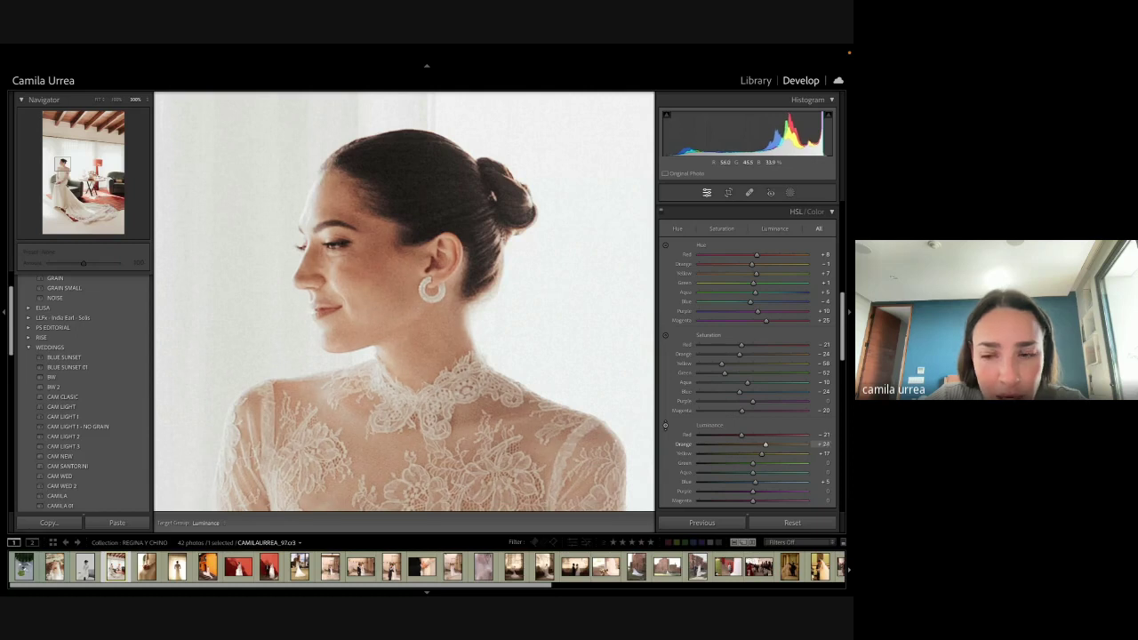
click(665, 334)
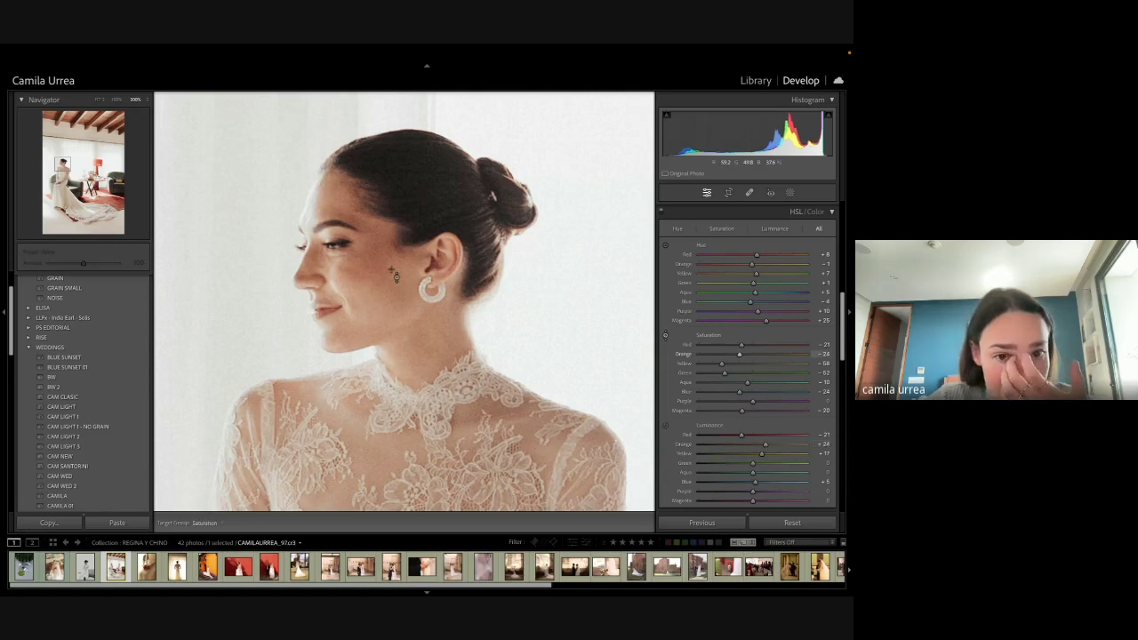
drag(396, 276, 396, 308)
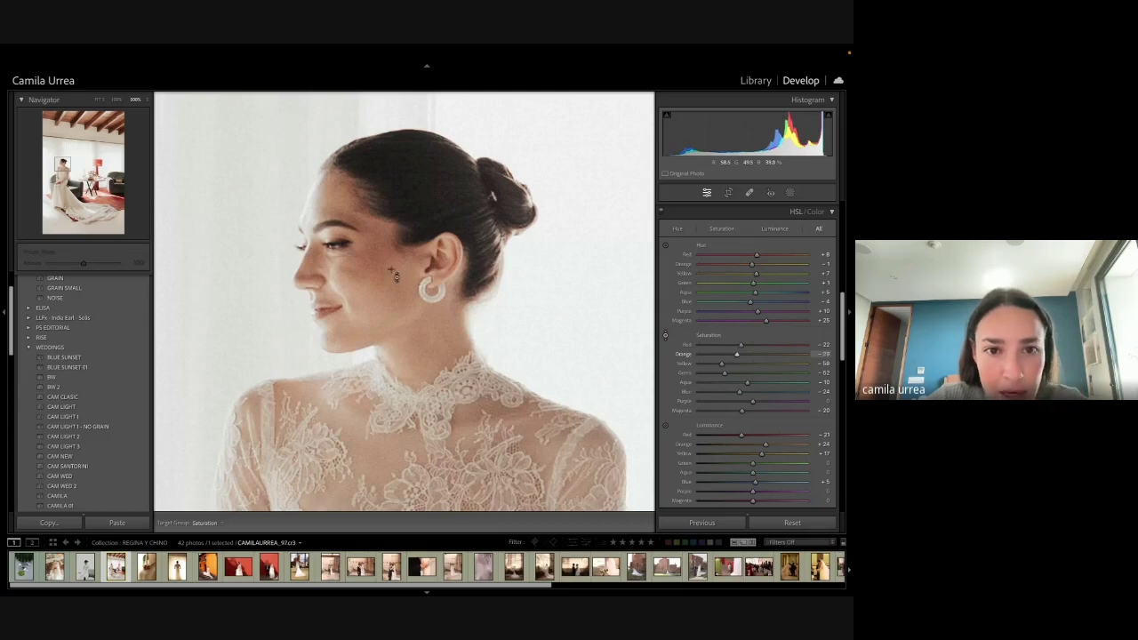
Step: Collapse the tone curve settings and cool the photo's white balance temperature to 5,107
scroll(831, 252, up, 3)
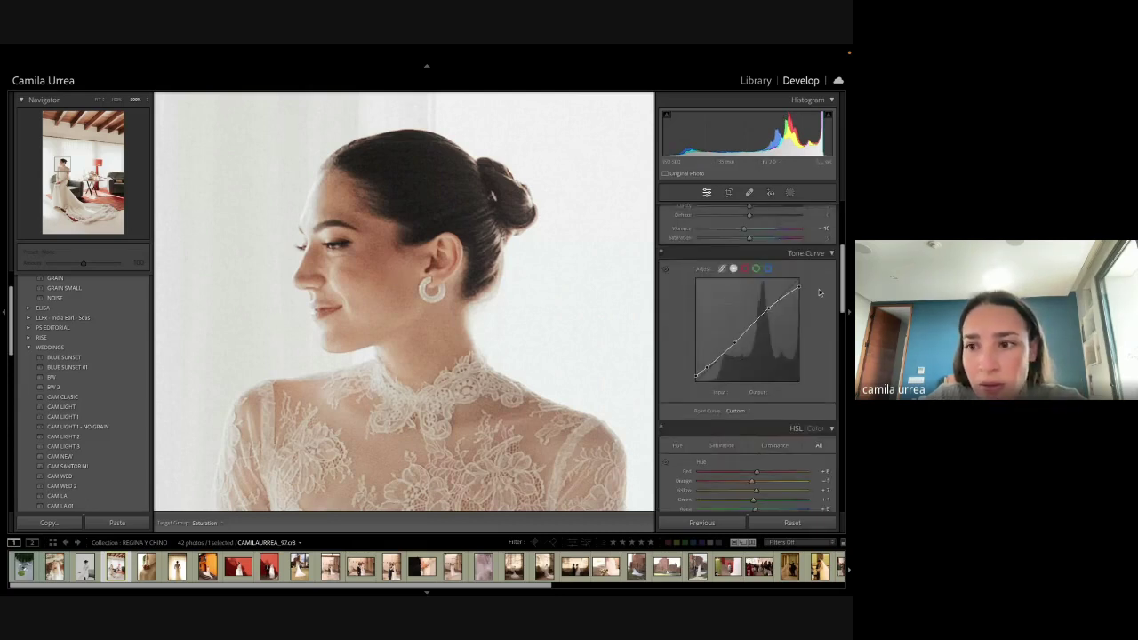
click(831, 252)
scroll(827, 267, up, 4)
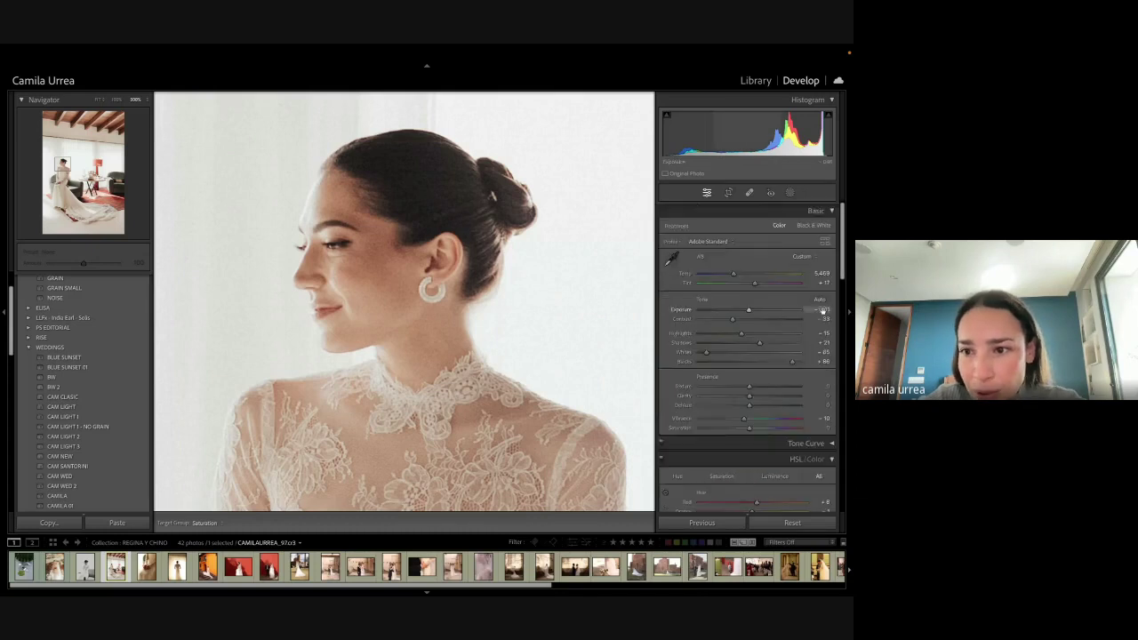
drag(823, 273, 815, 272)
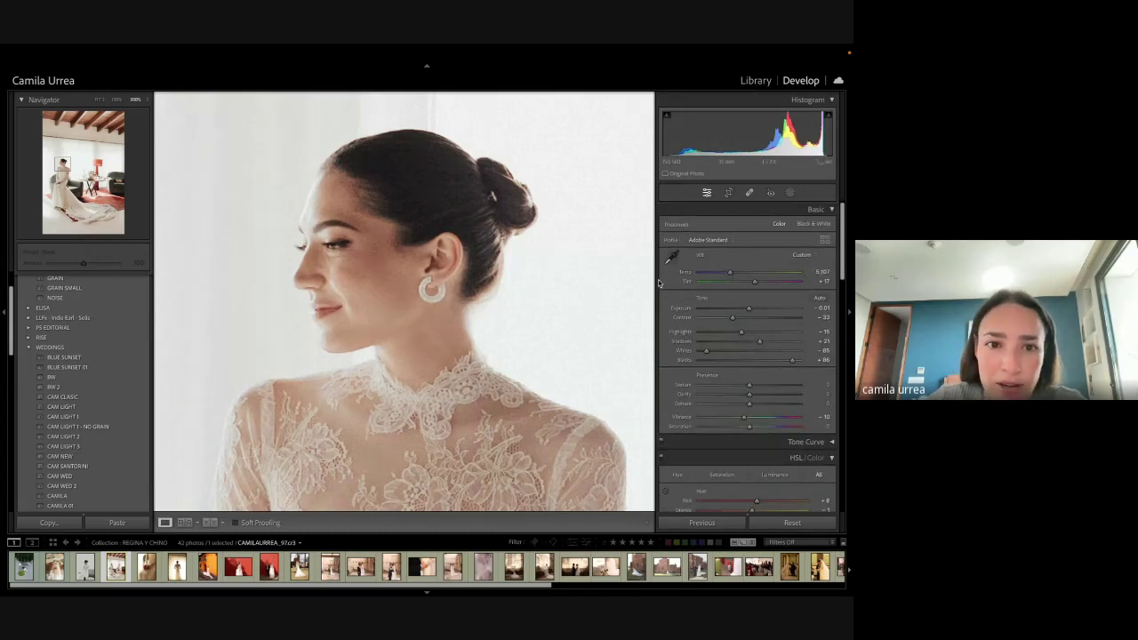
Step: Examine the whole photo and the bride's face up close, comparing the edit with its before state
click(532, 256)
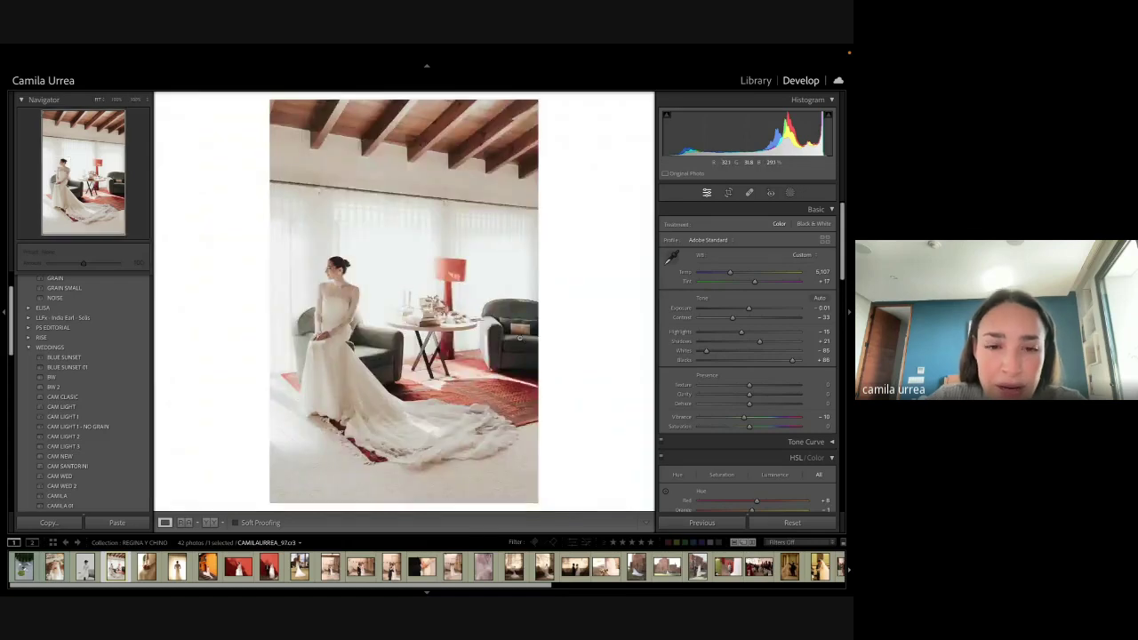
click(327, 272)
click(327, 272)
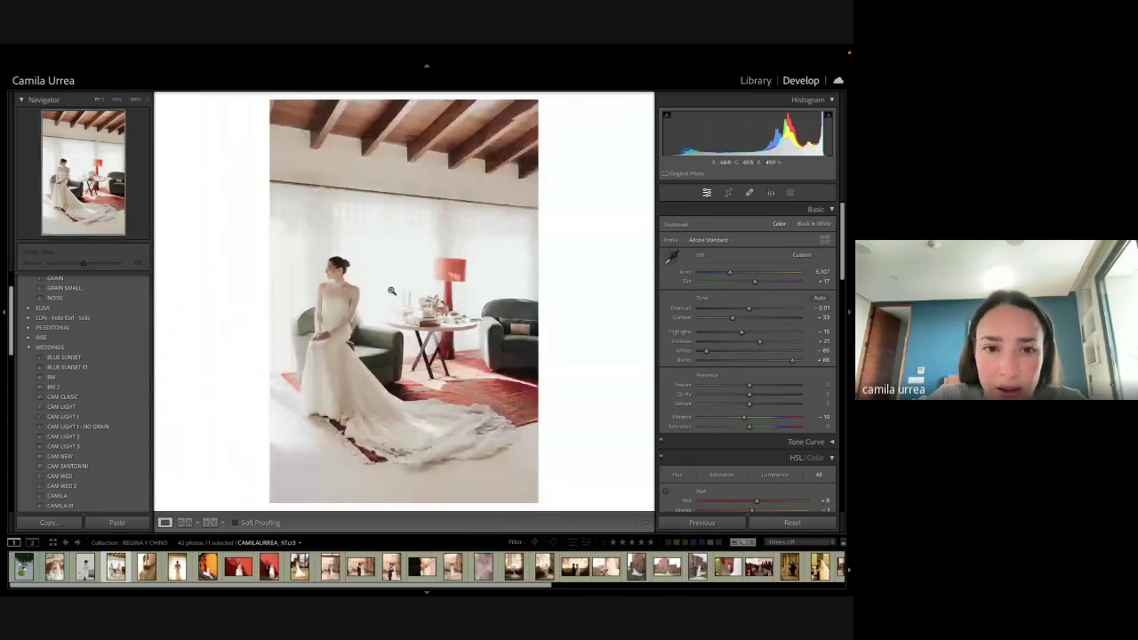
key(r)
key(Return)
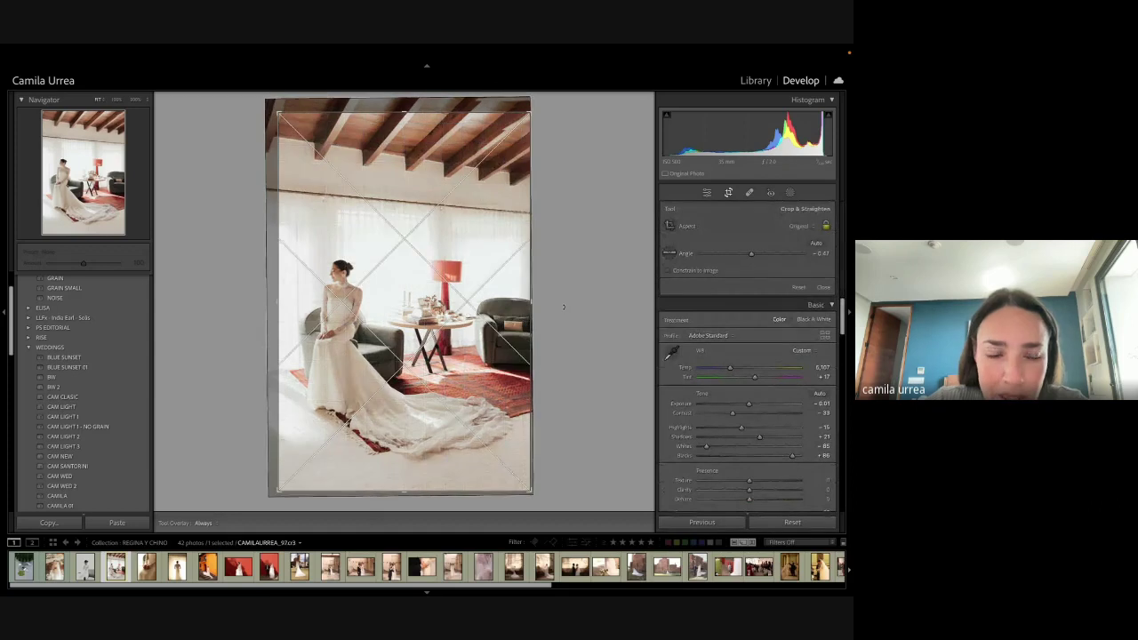
click(322, 284)
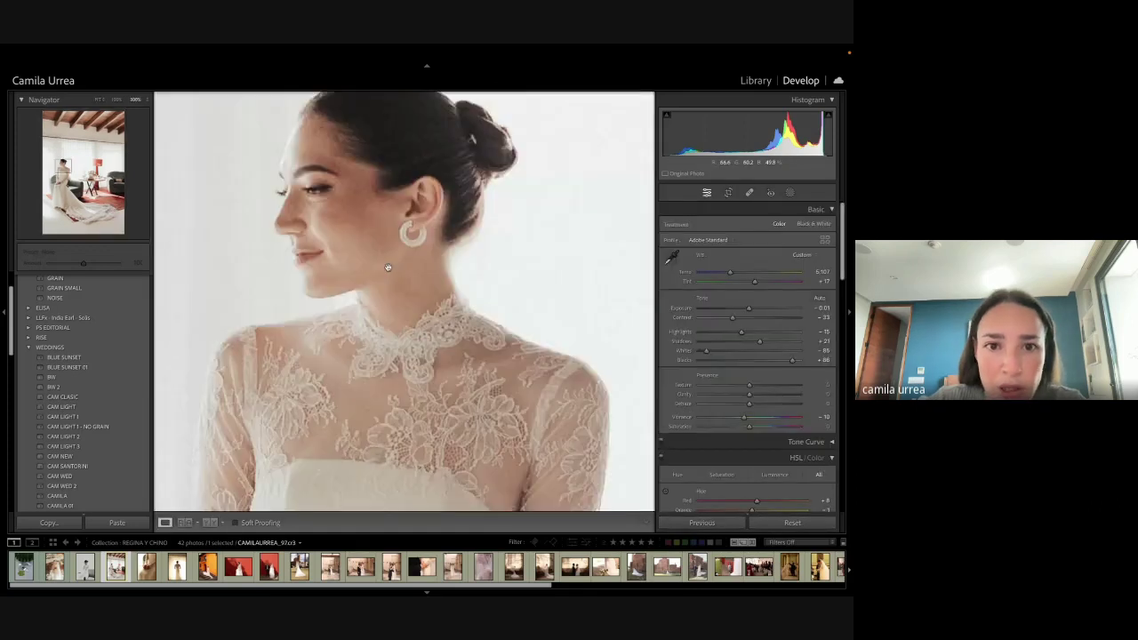
key(backslash)
click(452, 278)
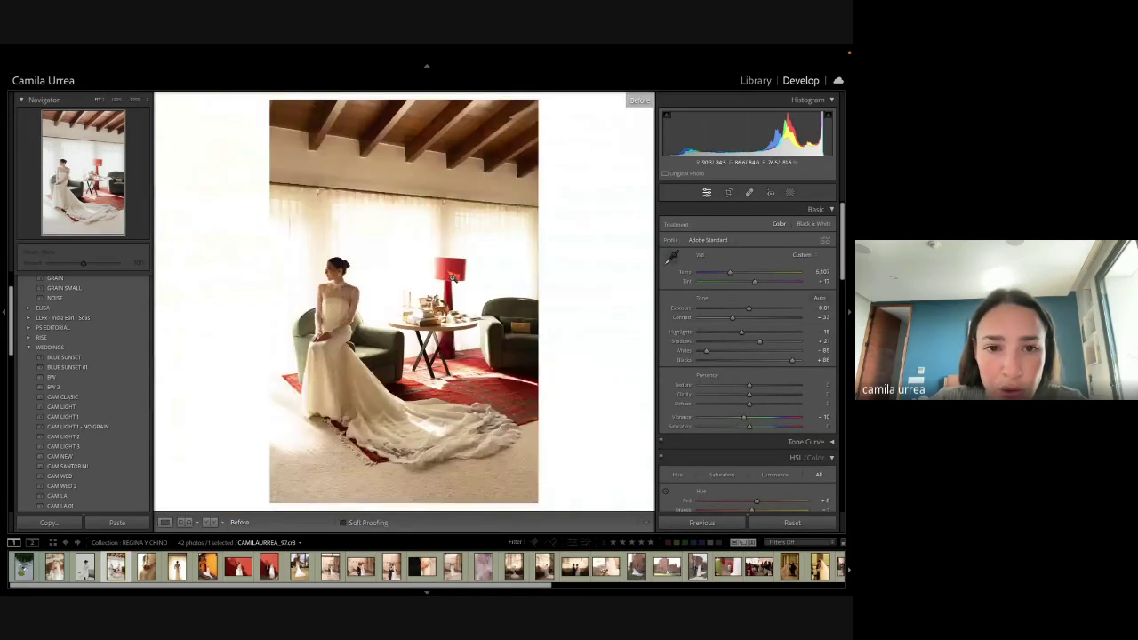
click(427, 277)
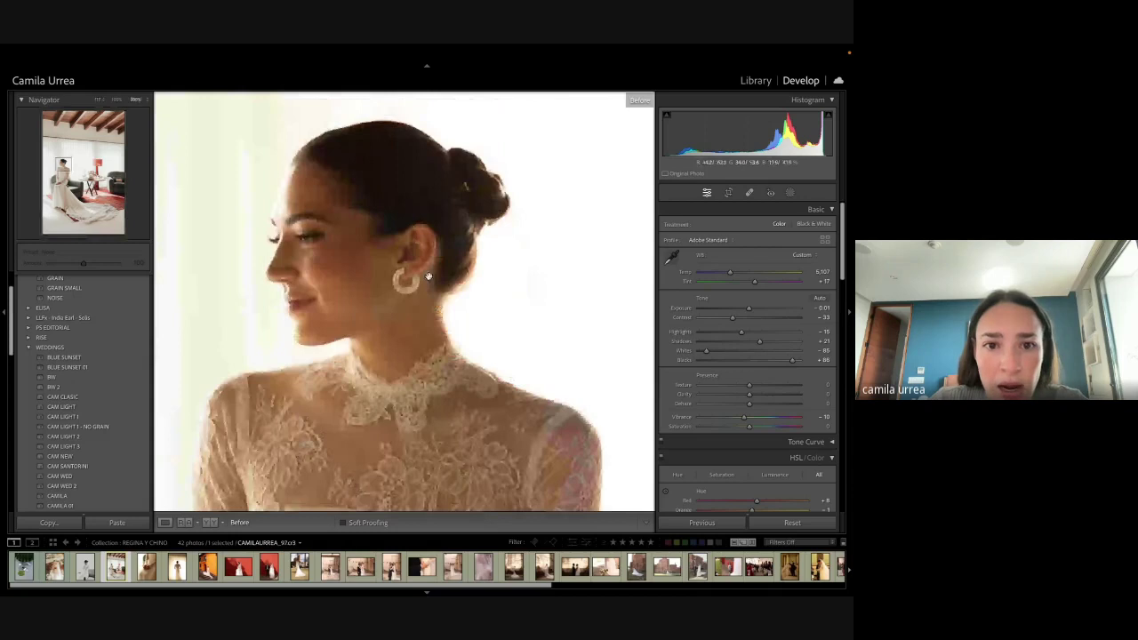
click(481, 324)
key(backslash)
Step: Lower the seated bride photo's highlights to -64 and set its exposure to -0.02
drag(740, 332, 717, 334)
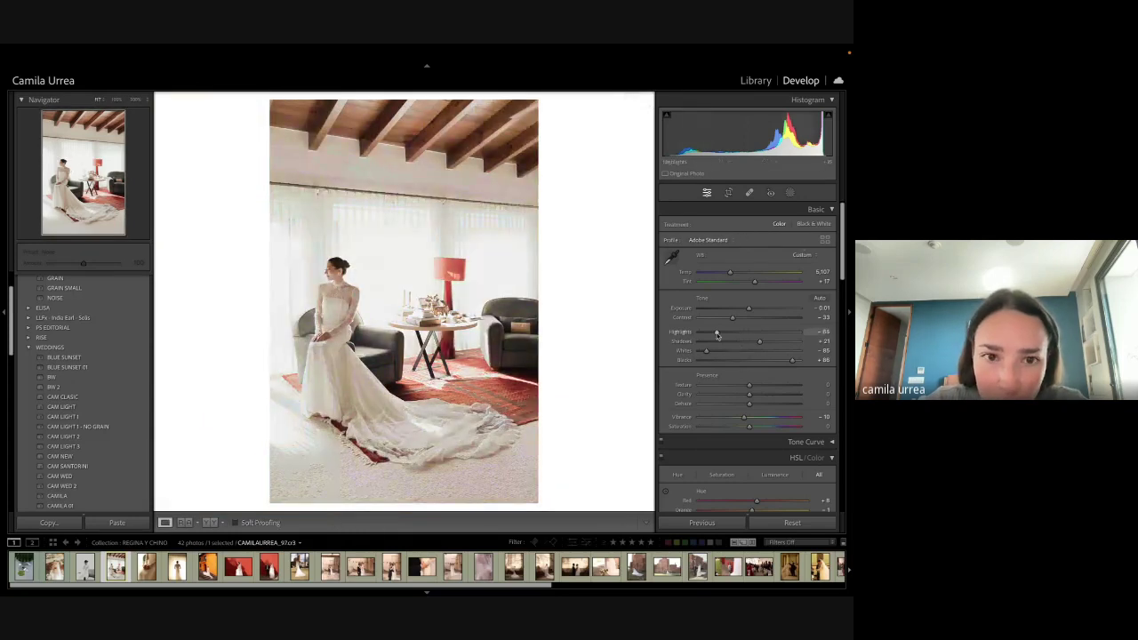
drag(819, 307, 814, 308)
key(r)
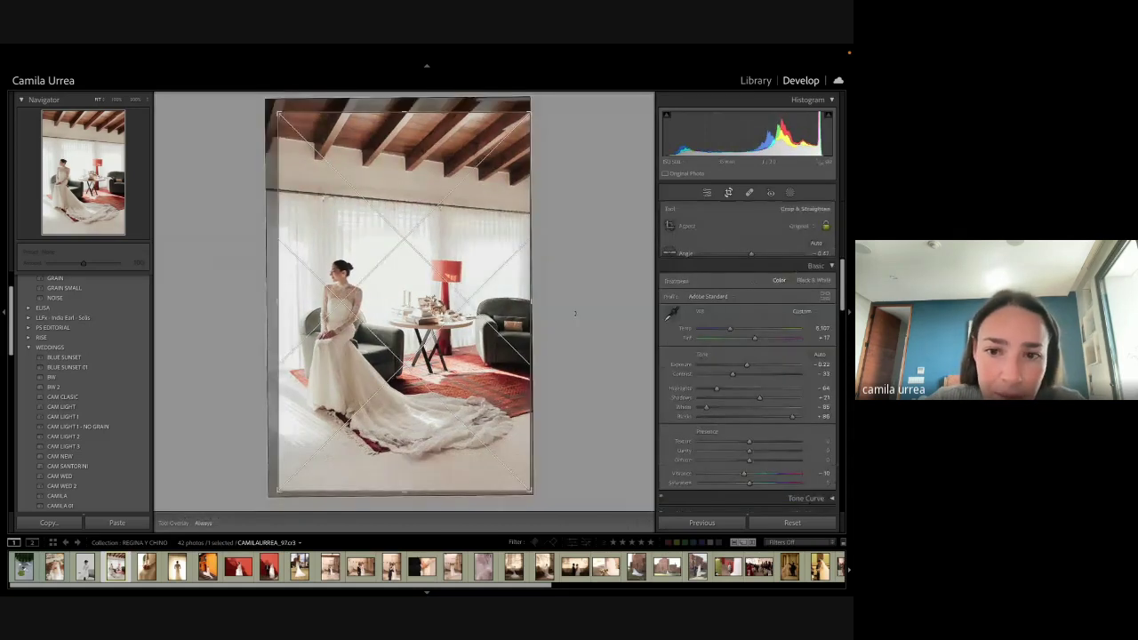
key(r)
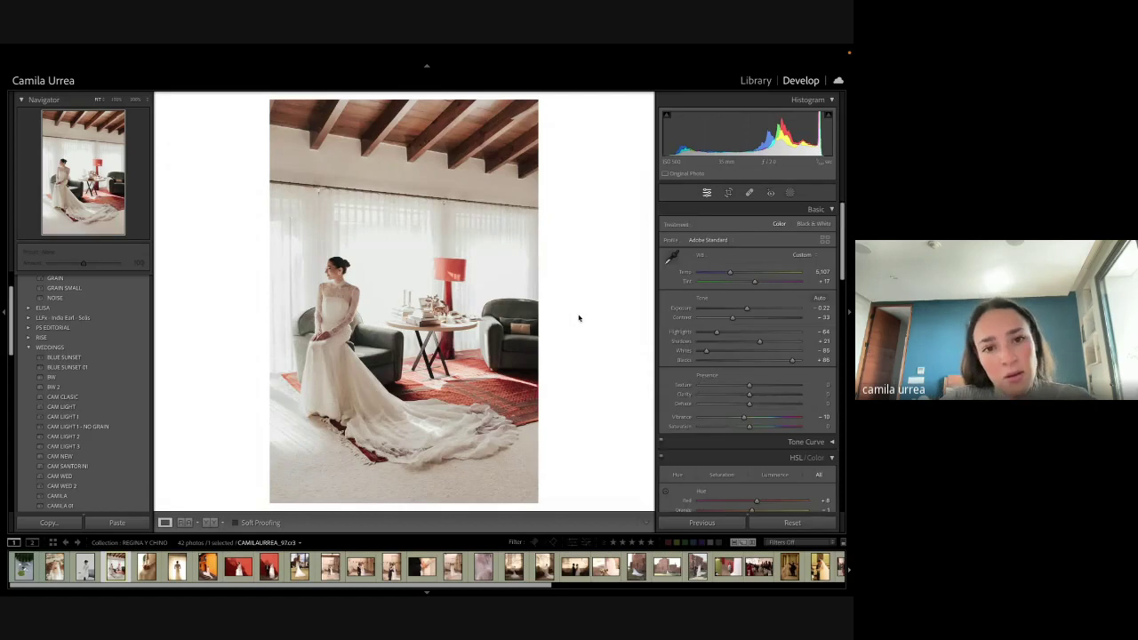
drag(737, 134, 744, 133)
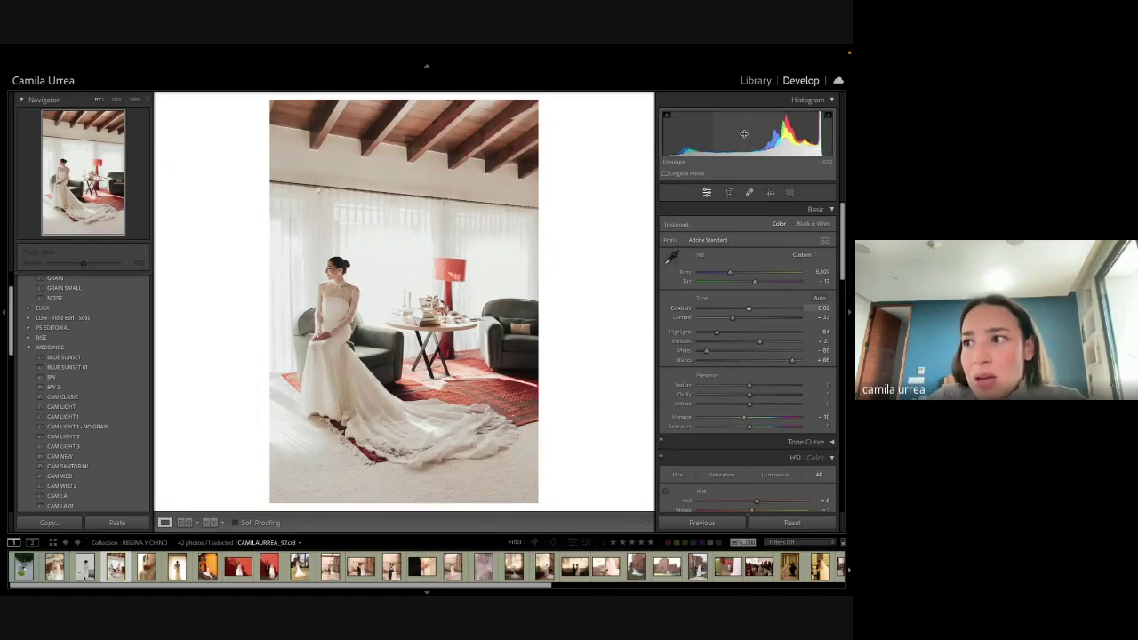
Step: Try a targeted HSL hue adjustment on the red lamp and undo it
scroll(676, 338, down, 5)
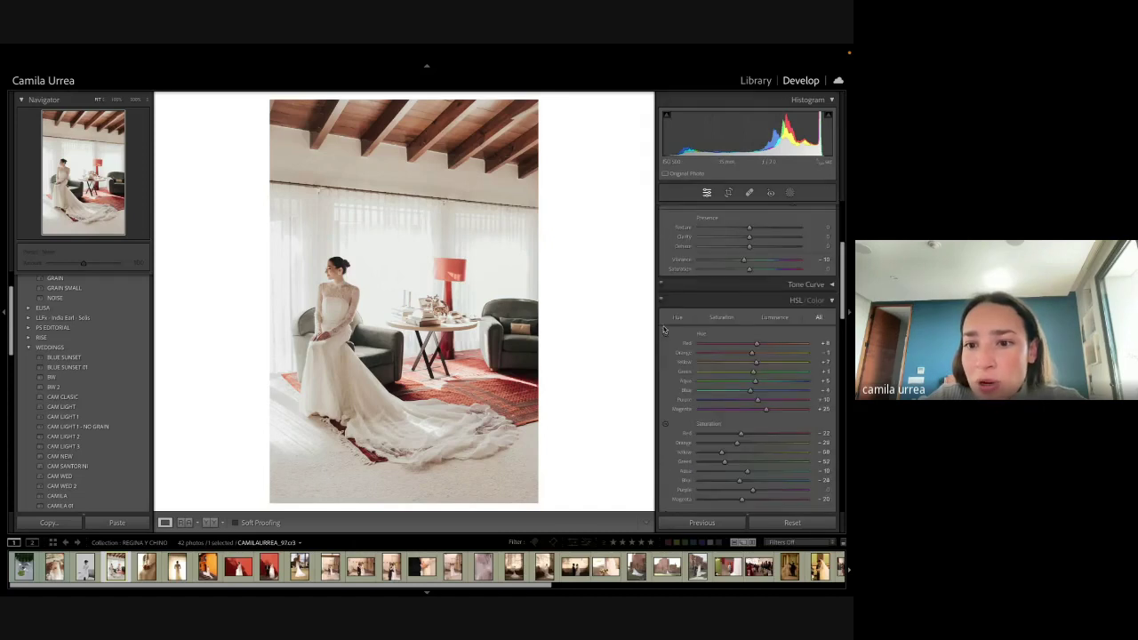
scroll(665, 345, down, 2)
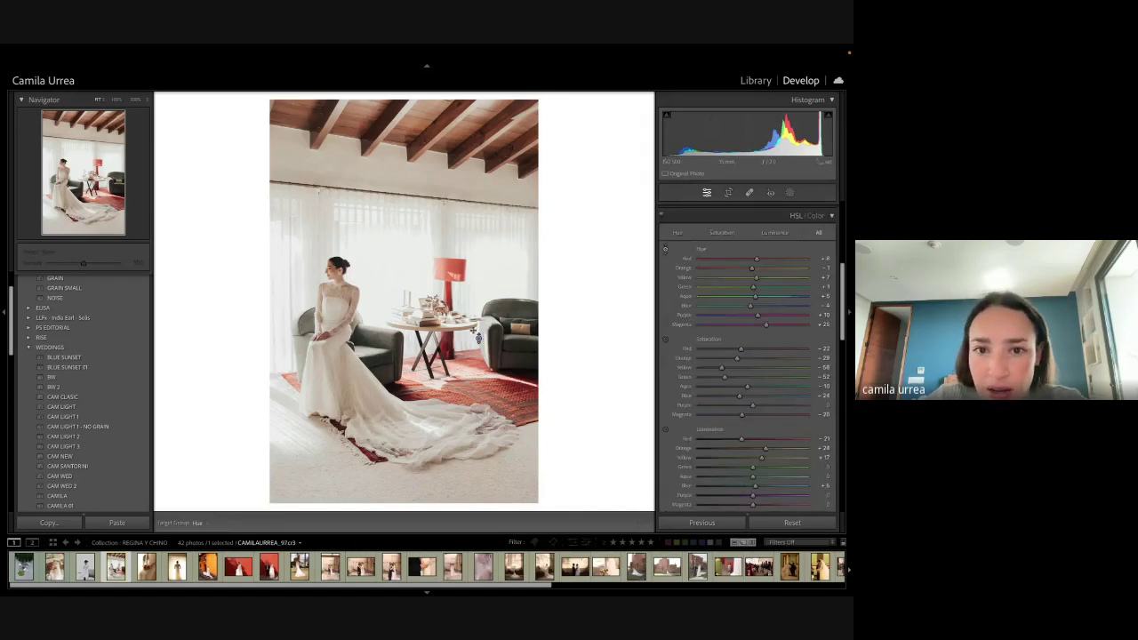
drag(457, 276, 451, 259)
key(ctrl+z)
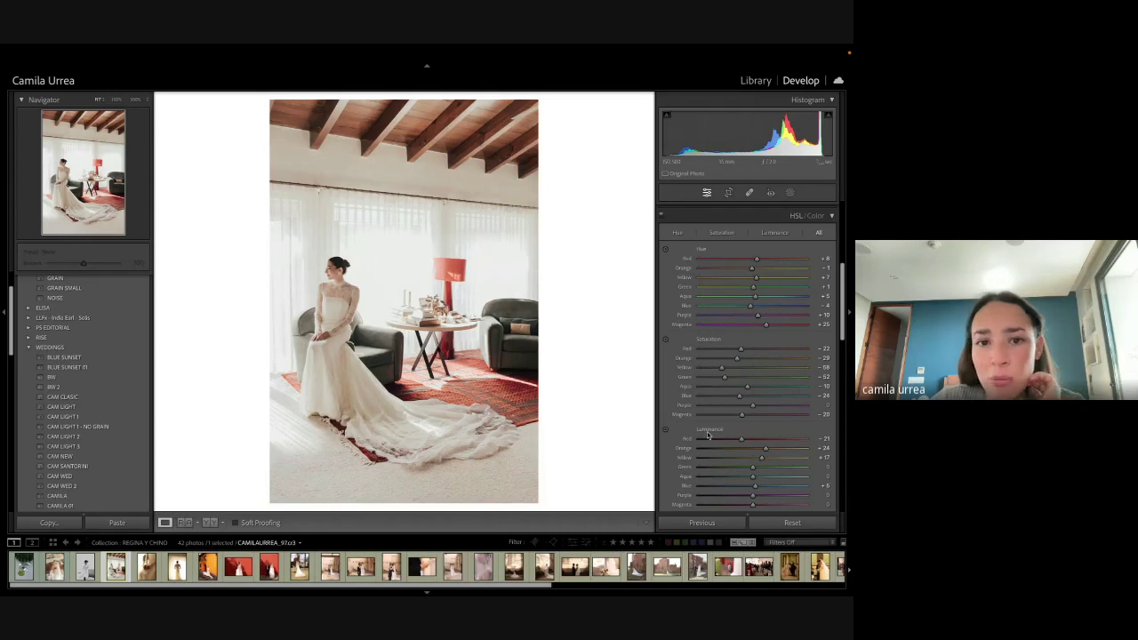
Step: Go to the next photo, the close-up of the bride's hands, apply the BW preset and raise the exposure
key(Right)
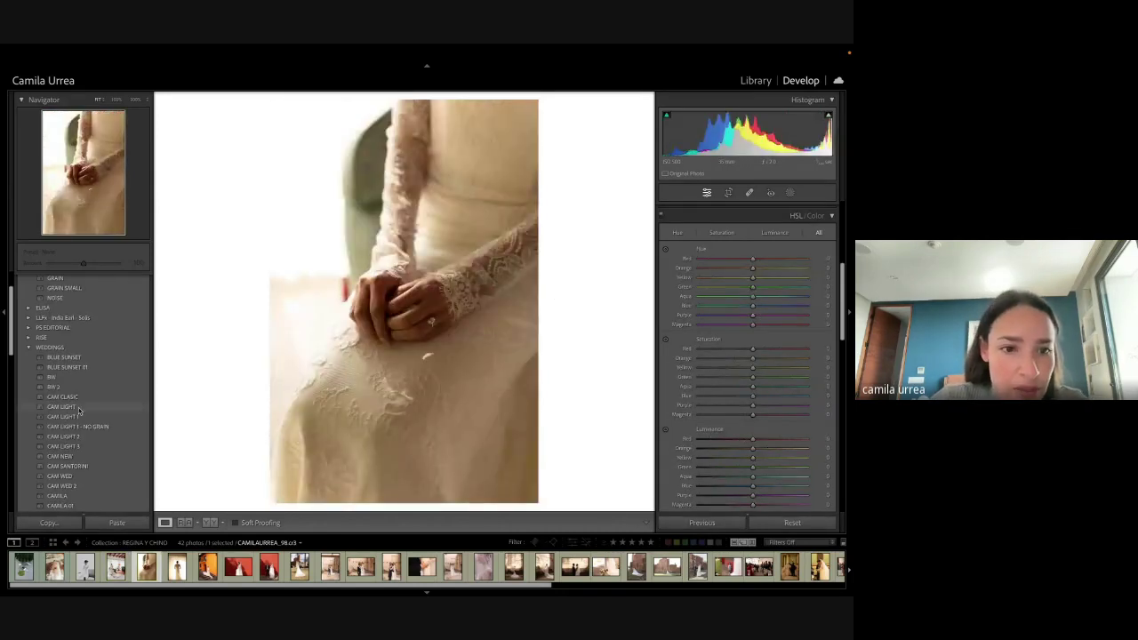
click(65, 381)
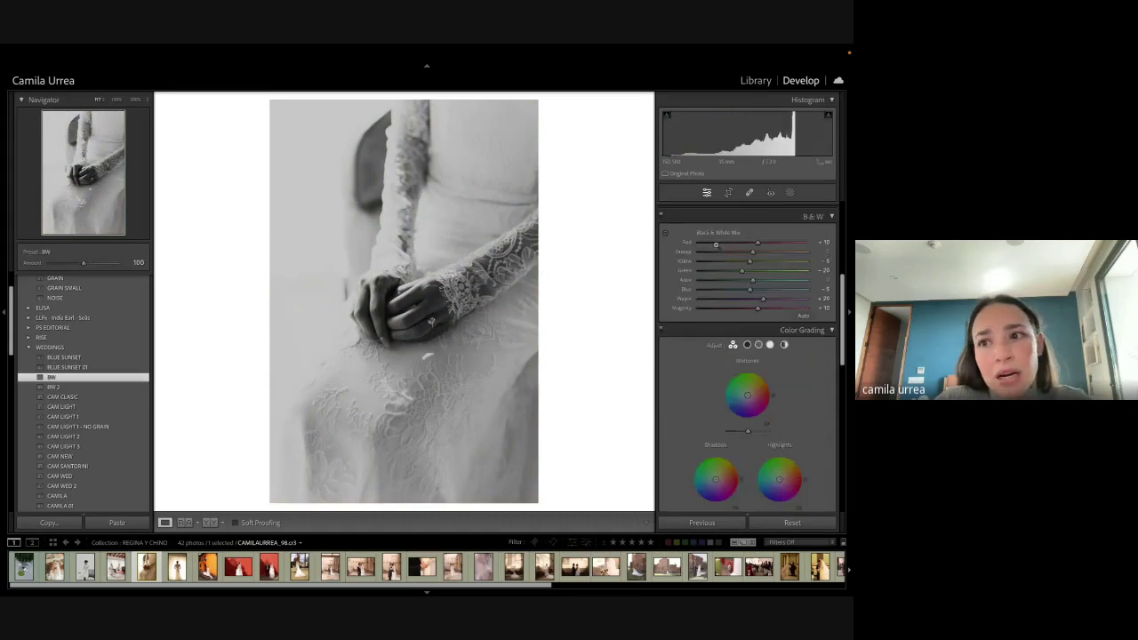
drag(725, 128, 735, 128)
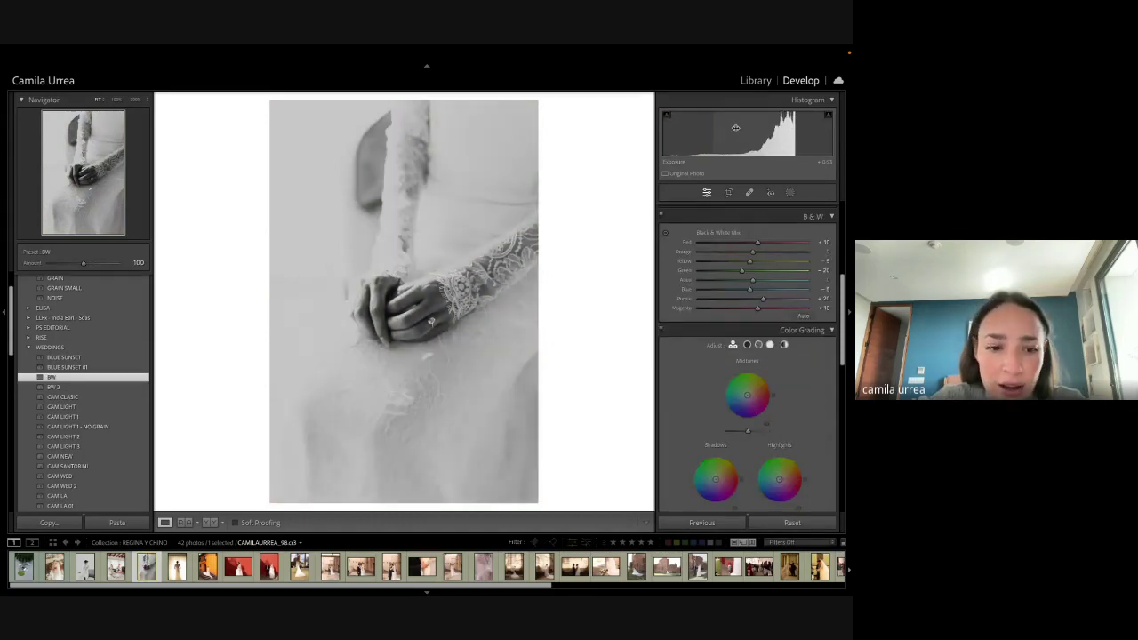
Step: Create a virtual copy of the black-and-white hands photo and apply the CAM LIGHT 1 - NO GRAIN preset to it
right_click(146, 574)
click(167, 455)
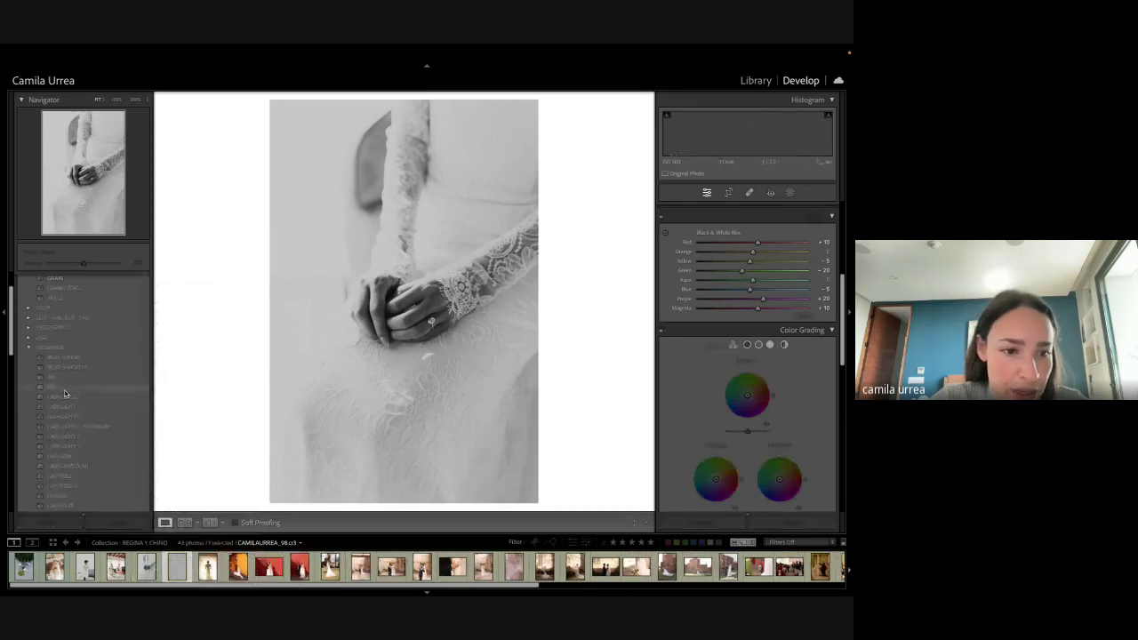
click(77, 426)
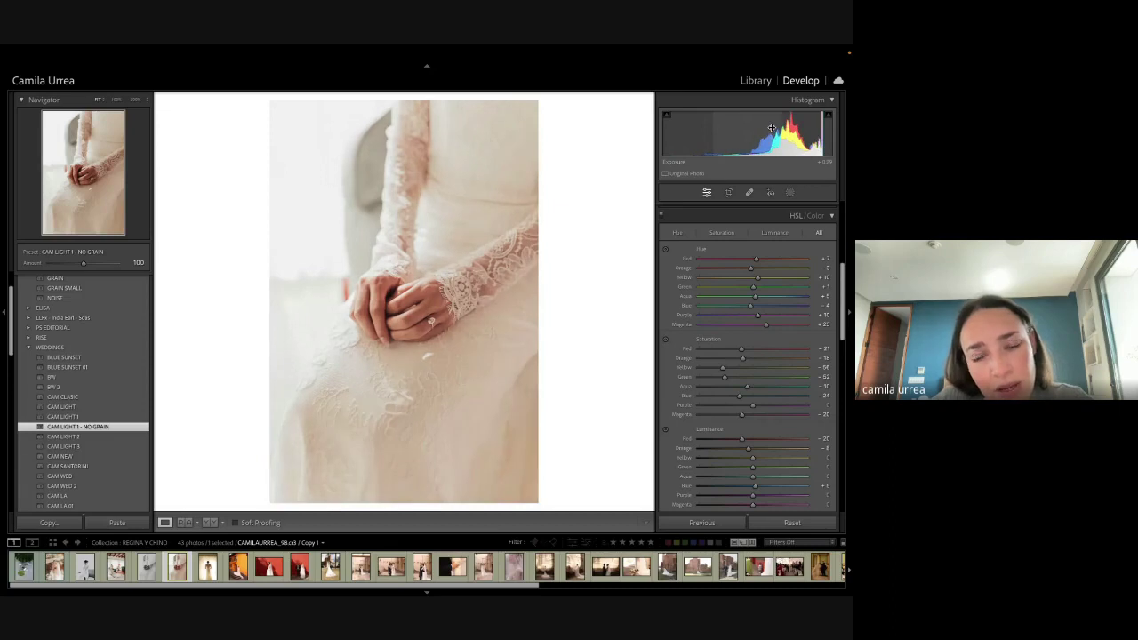
Step: Heal the red streak in the background beside the bride's hands, sampling from the pale background next to it
click(351, 294)
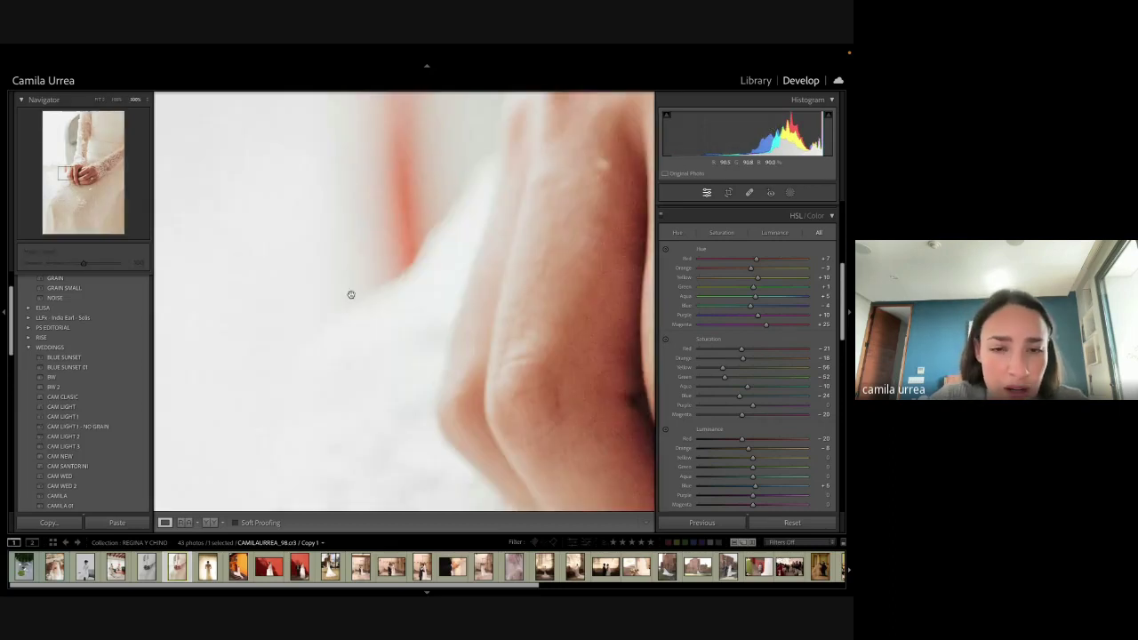
key(super+minus)
key(super+minus)
key(q)
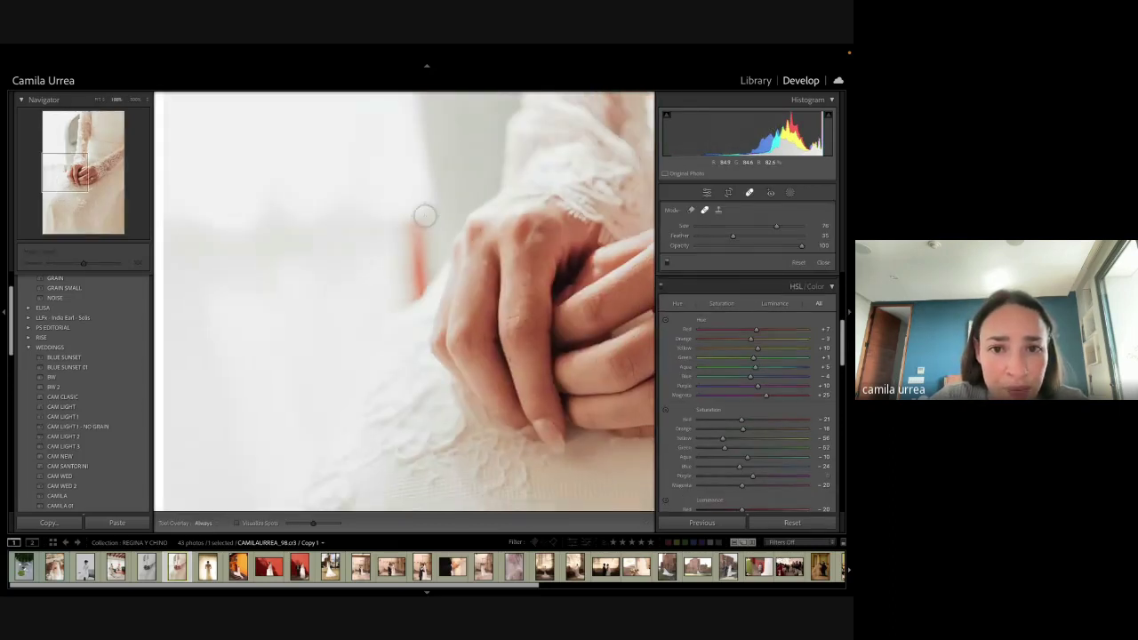
drag(424, 215, 419, 292)
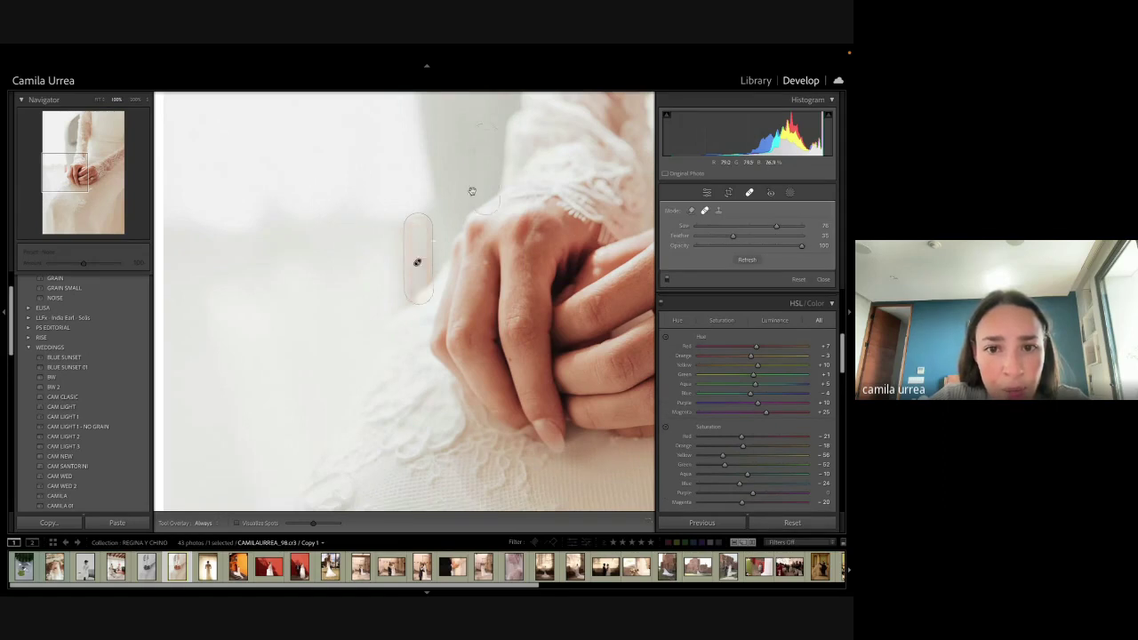
drag(391, 292, 385, 293)
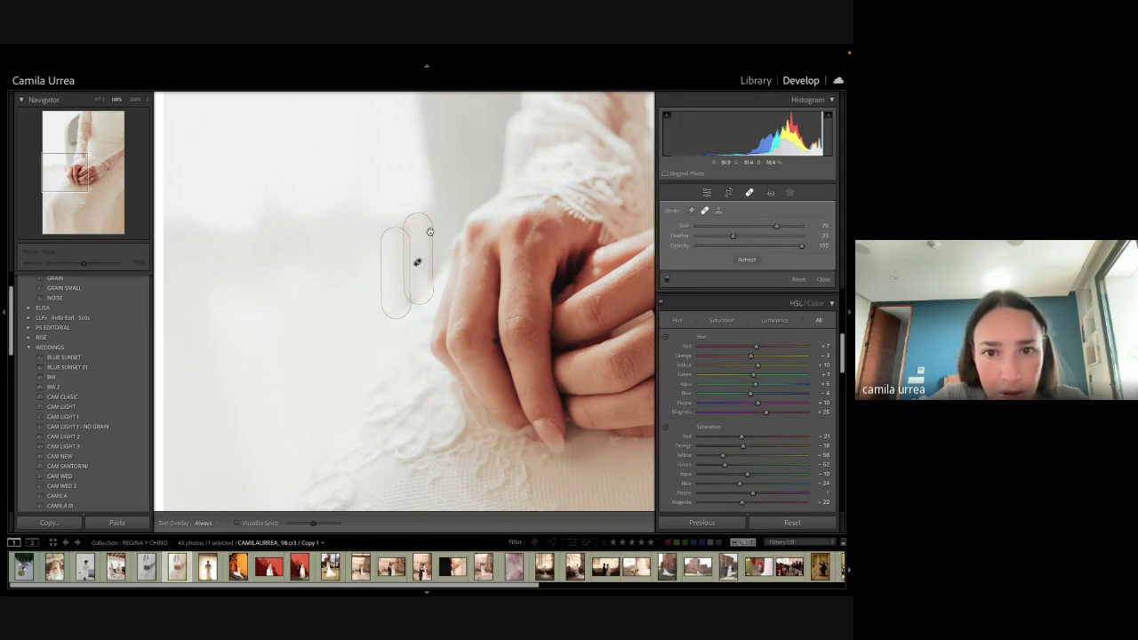
Step: Heal both edges of the repaired background strip beside the hands, sampling from matching pale areas, and finish healing
drag(433, 218, 431, 275)
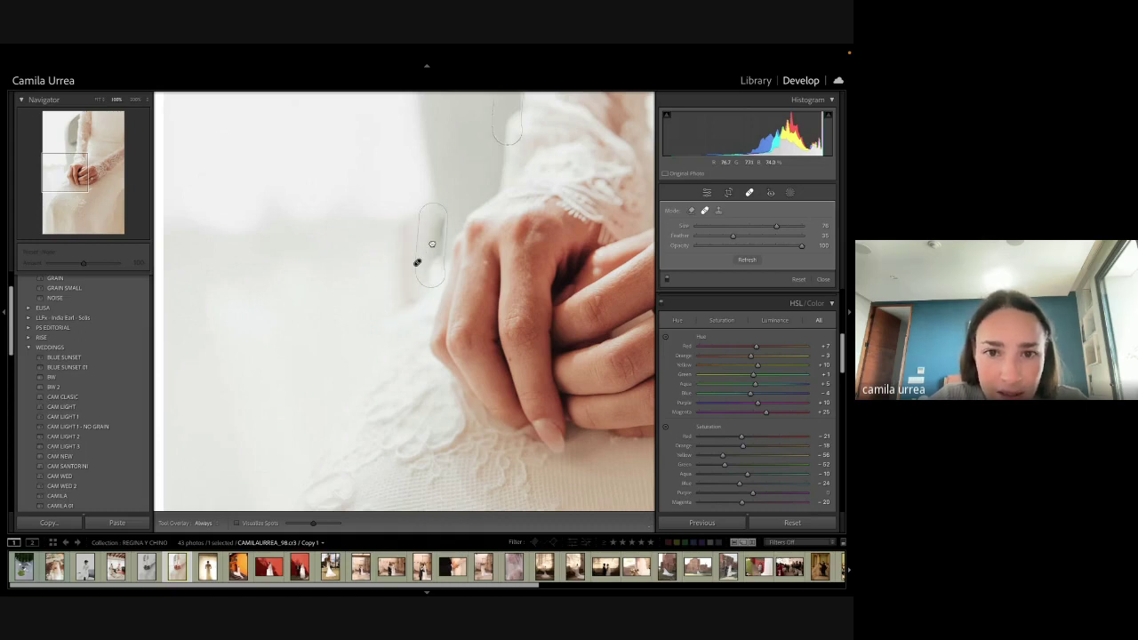
key(slash)
drag(402, 223, 407, 297)
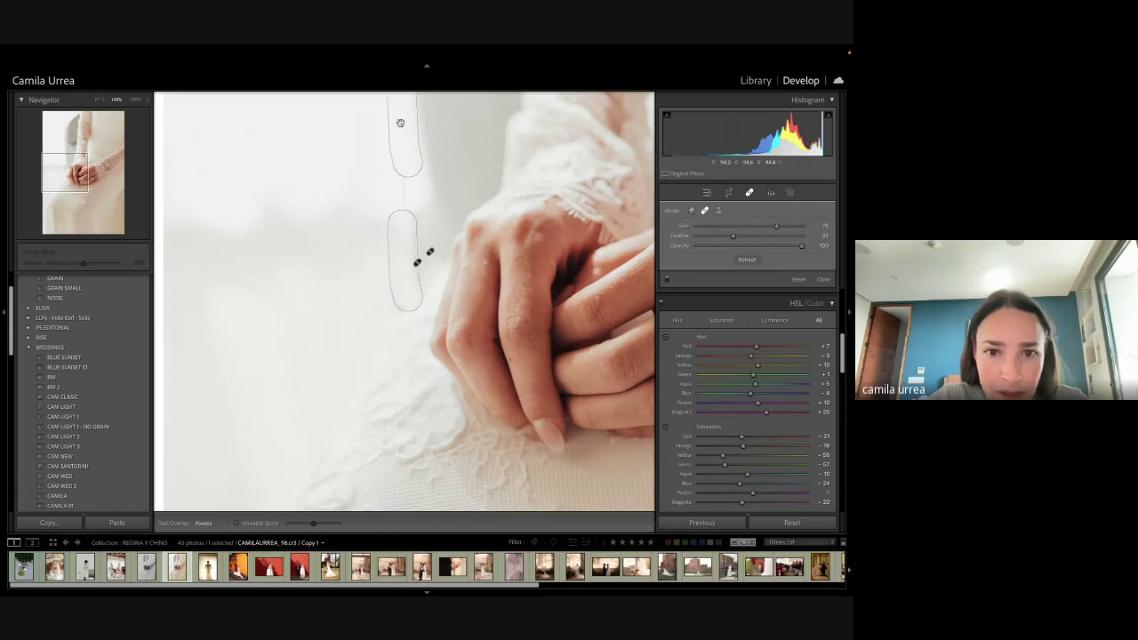
drag(400, 123, 373, 287)
key(q)
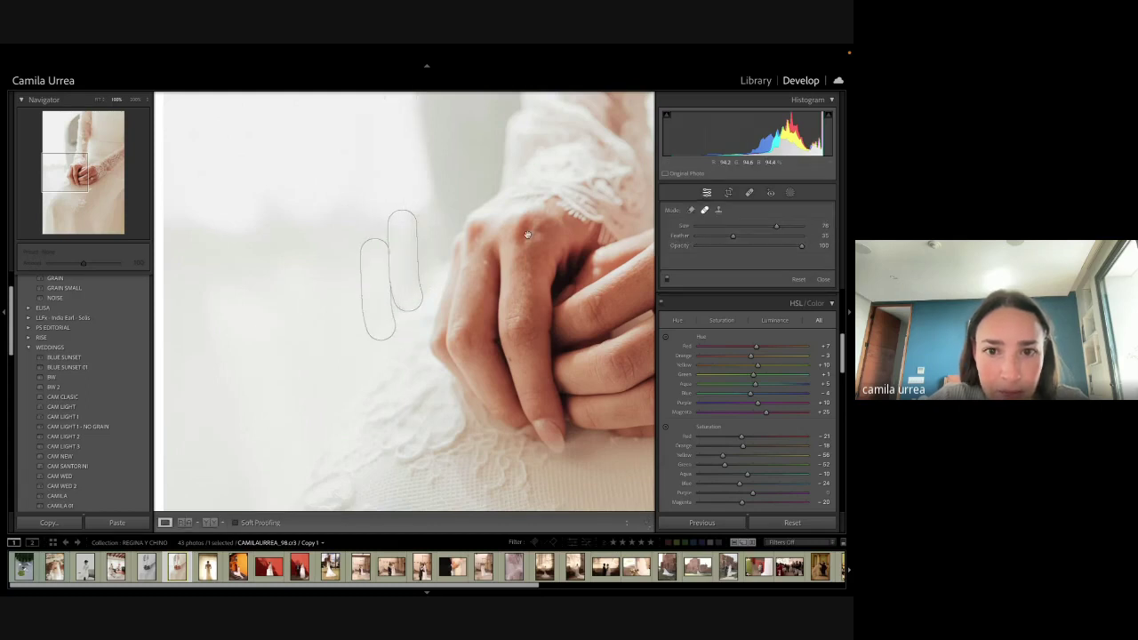
click(582, 183)
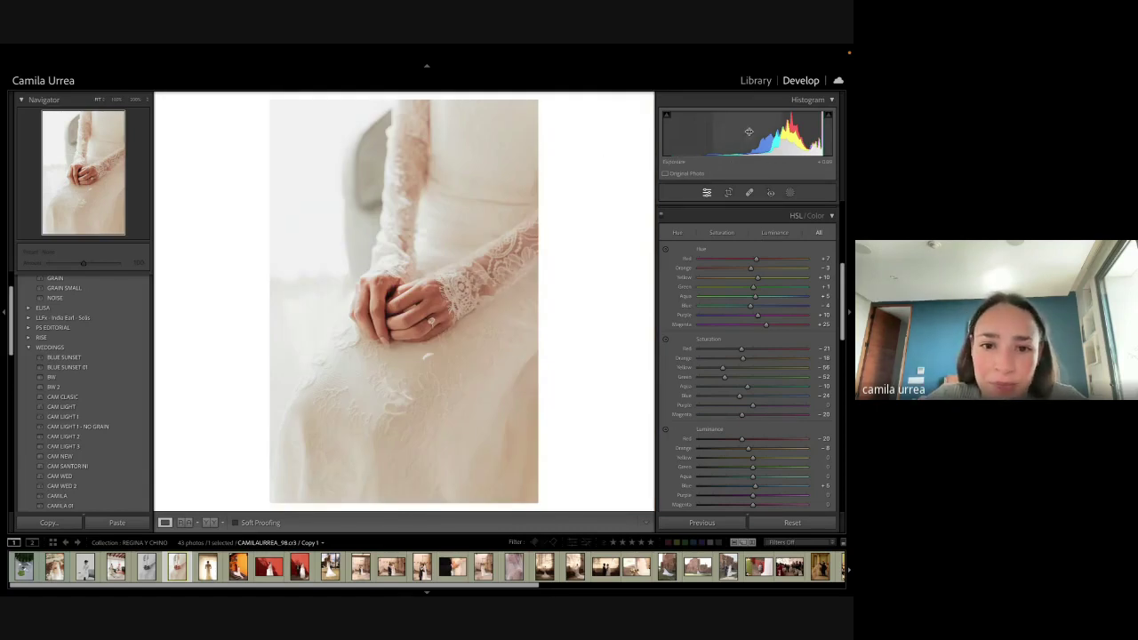
Step: Create another virtual copy of the color hands photo and crop it to a 1 x 1 square around the hands
right_click(177, 578)
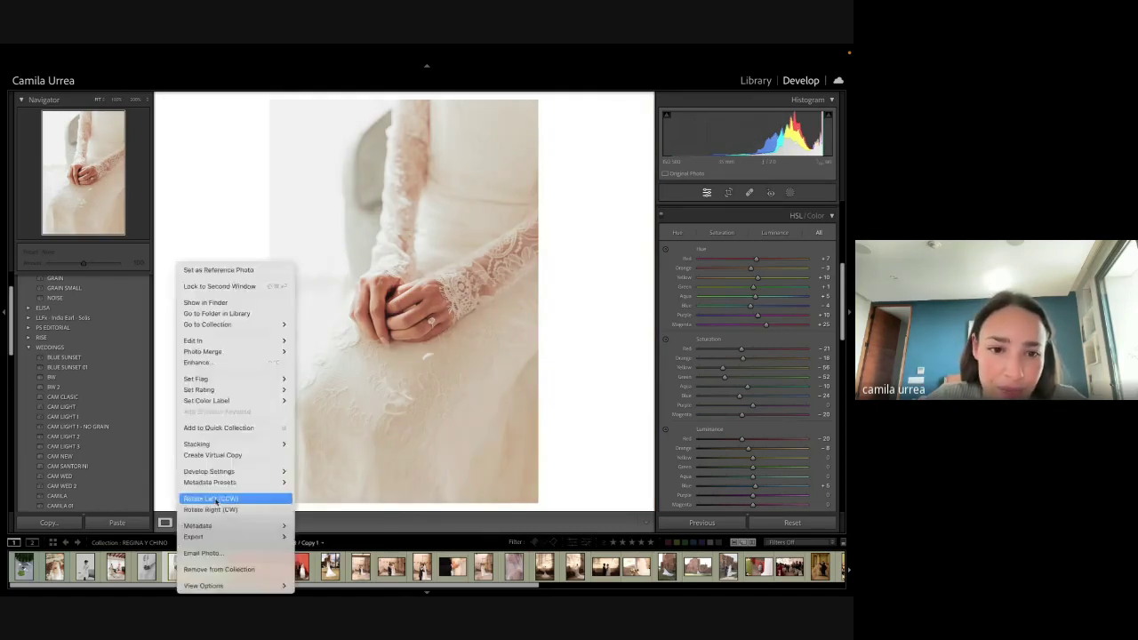
click(224, 454)
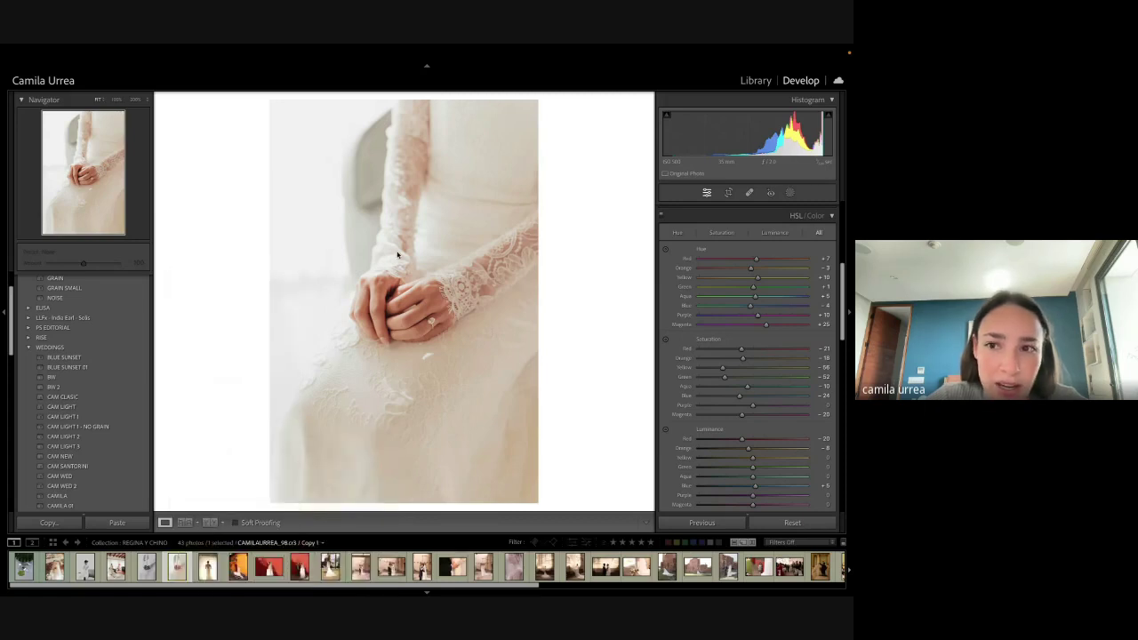
click(728, 192)
click(800, 226)
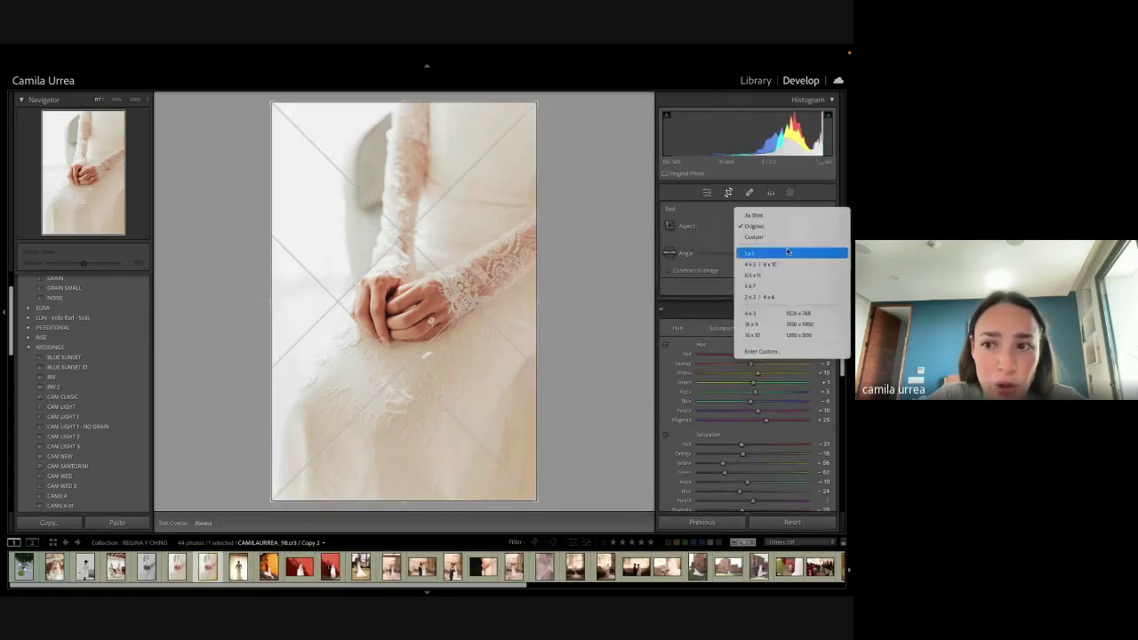
click(762, 251)
drag(441, 169, 445, 199)
key(Return)
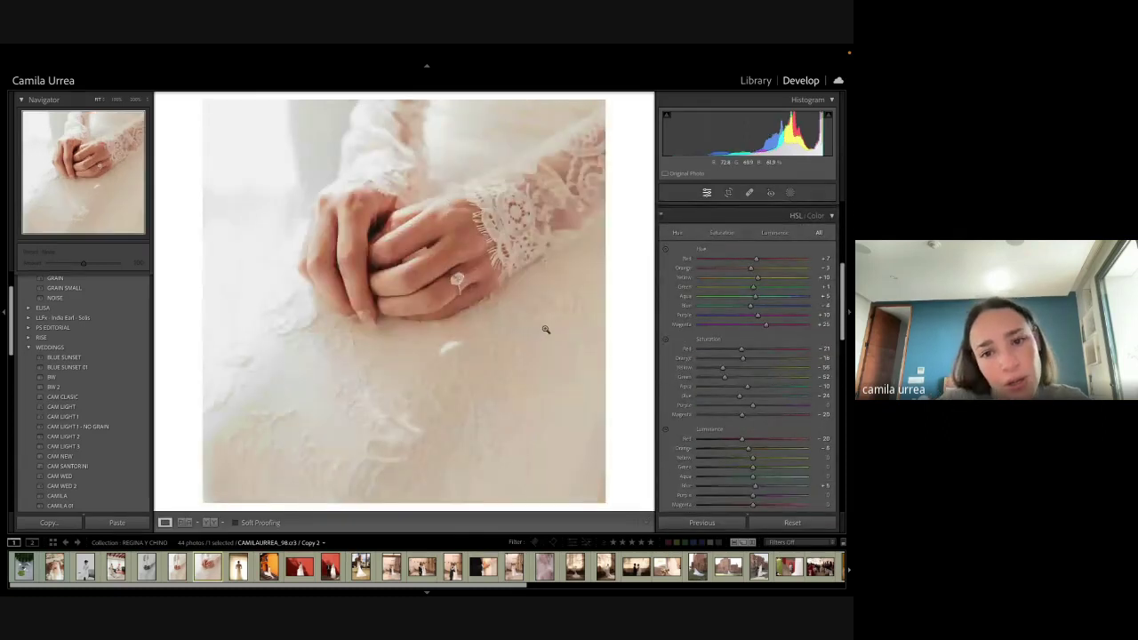
Step: Reposition the square crop so the hands sit off-center with more of the lace sleeves in frame
key(r)
key(r)
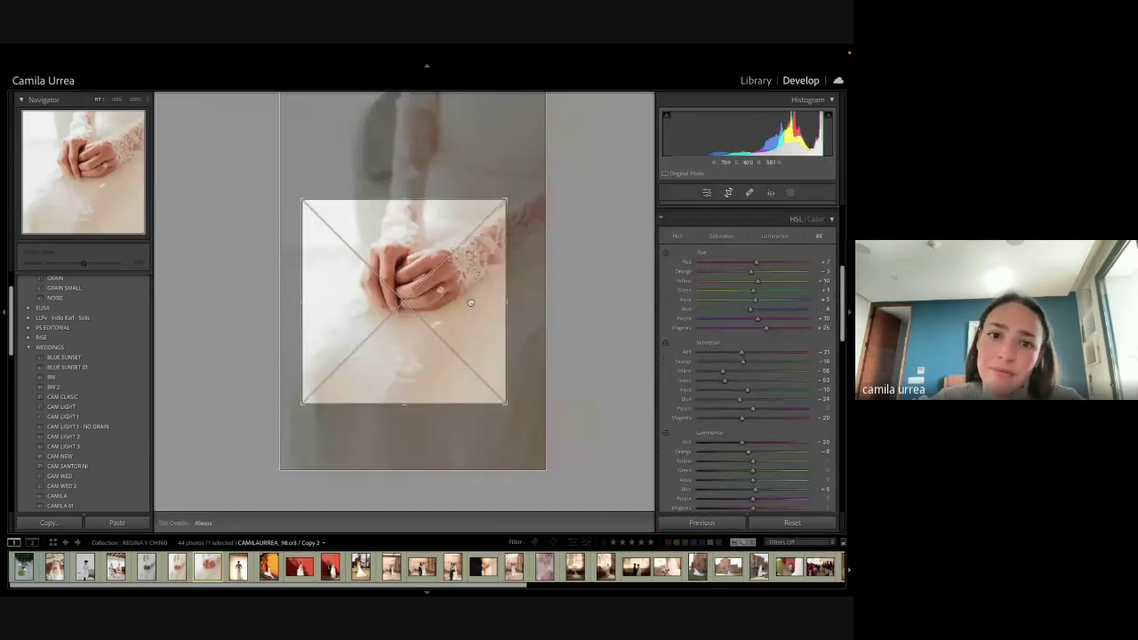
drag(447, 298, 419, 297)
key(Return)
key(r)
key(Return)
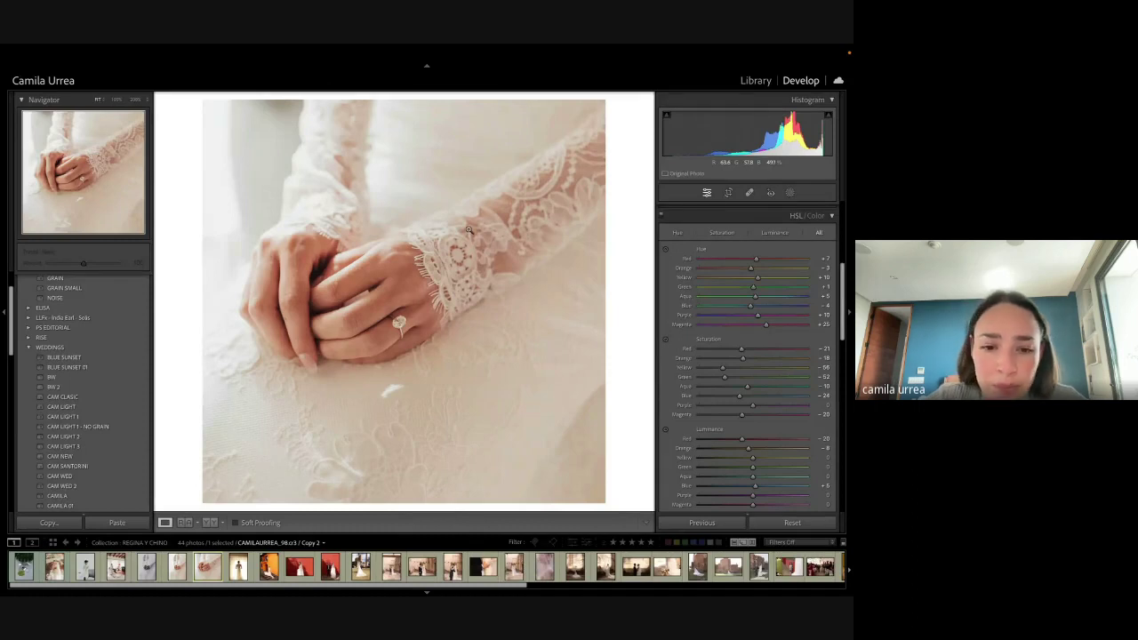
Step: Go to the next photo, the bride seen from behind, apply the BW preset and crop out the curtain rail
key(Right)
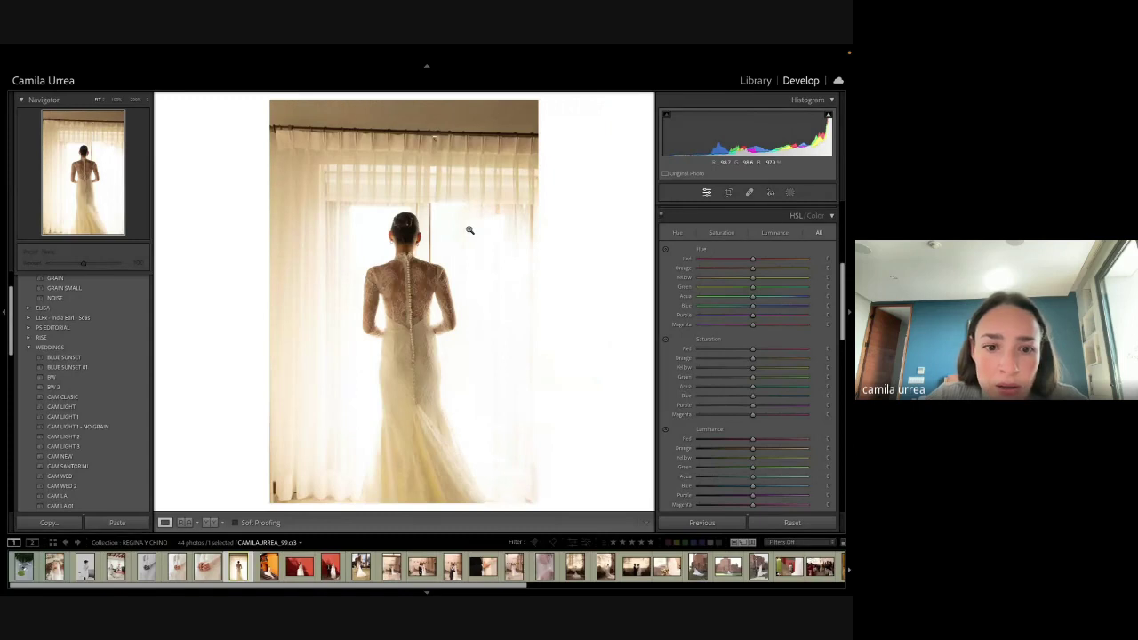
click(125, 376)
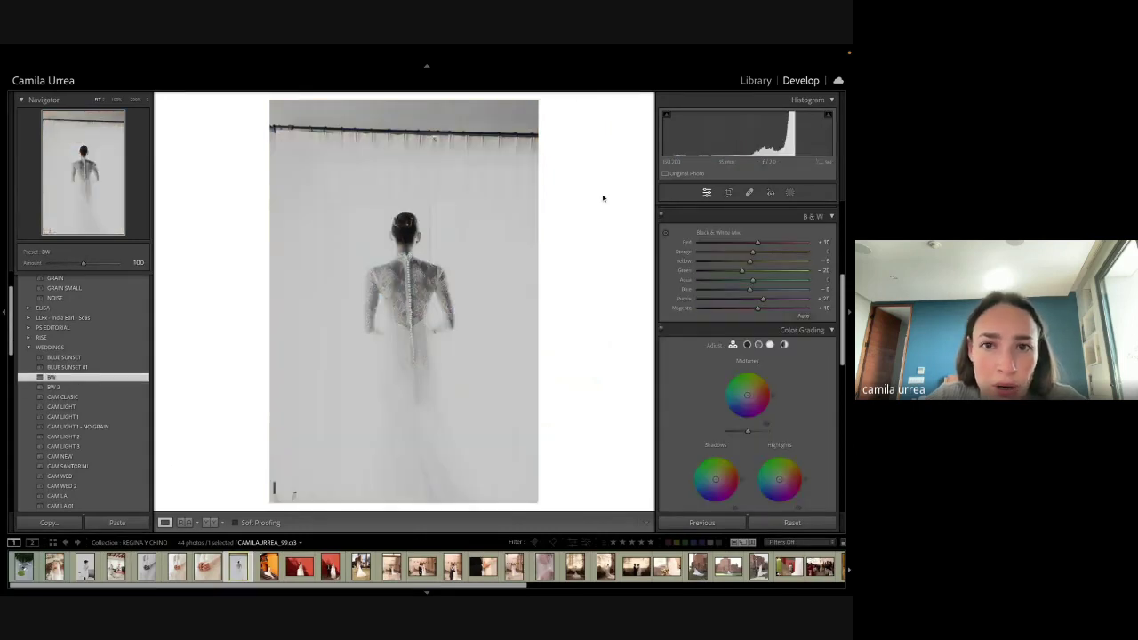
key(r)
drag(485, 94, 485, 125)
key(Return)
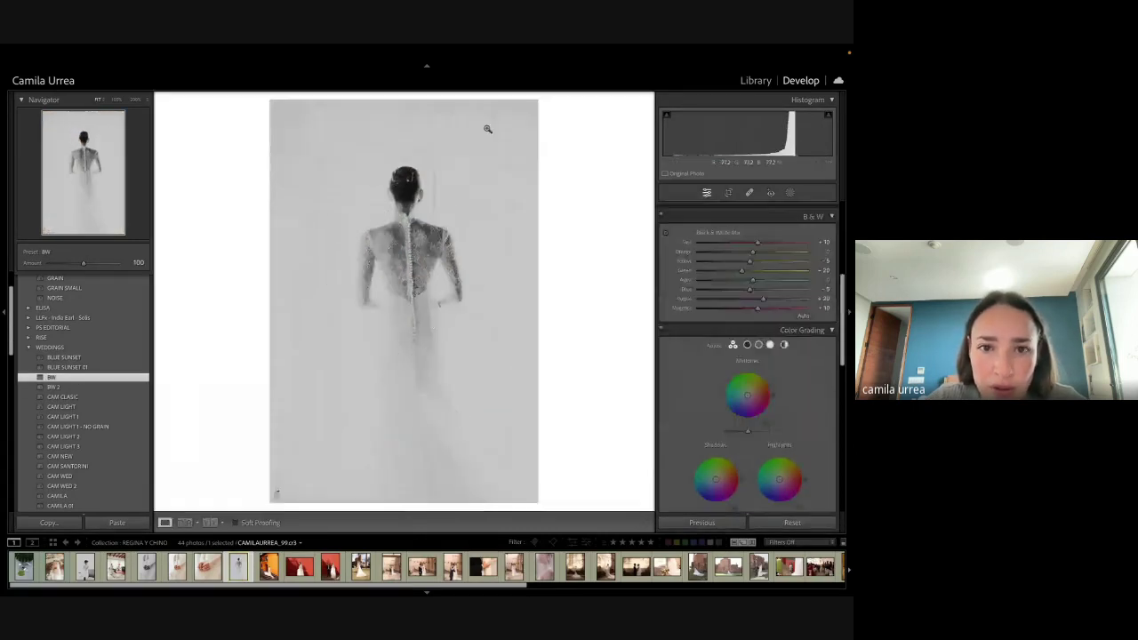
Step: Straighten the bride-from-behind photo to an angle of -0.75 and lower its exposure slightly
key(r)
drag(575, 238, 573, 246)
key(Return)
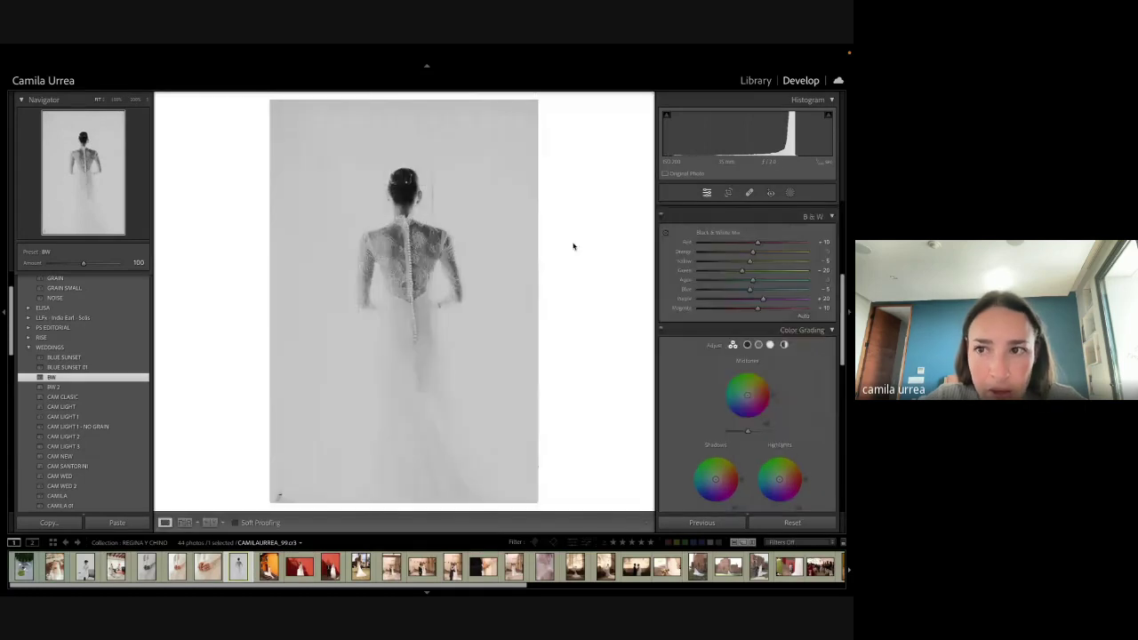
drag(770, 129, 768, 129)
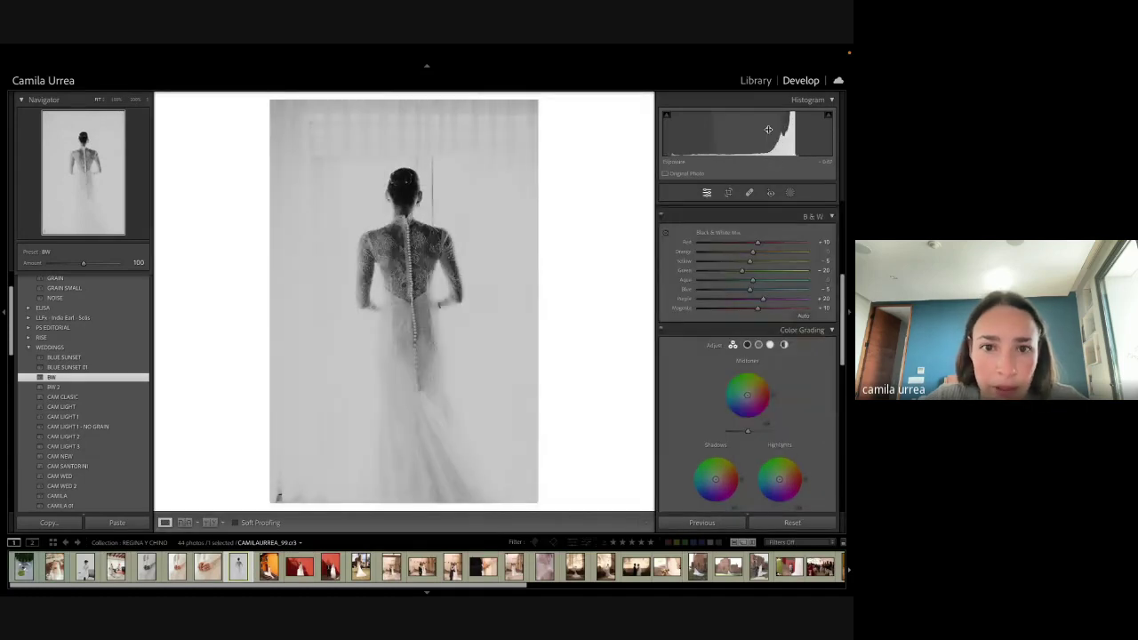
key(r)
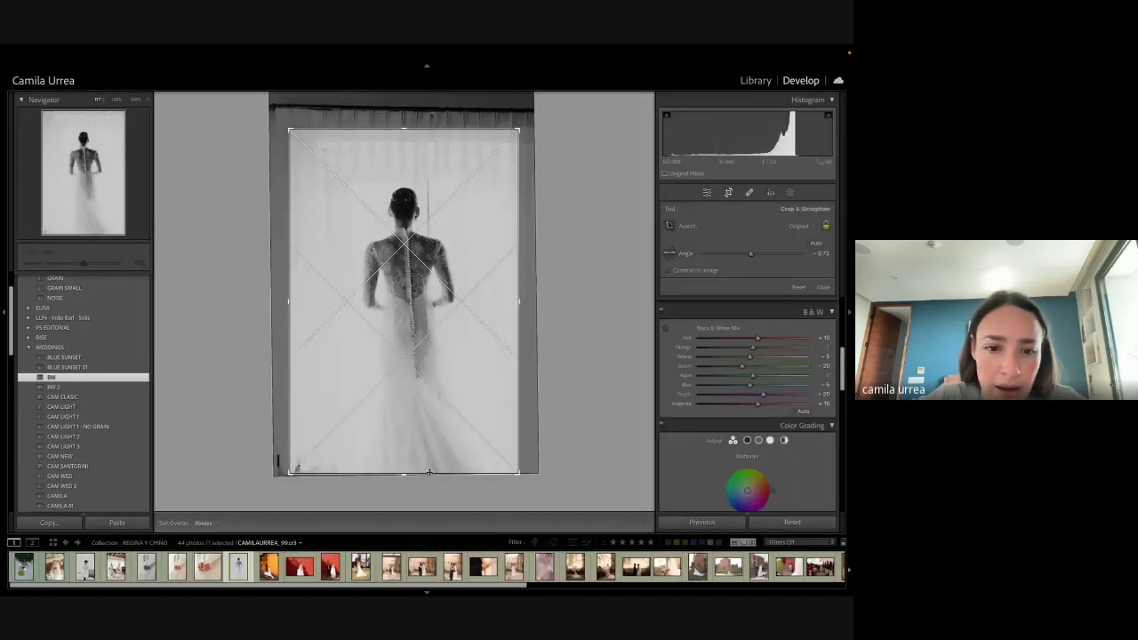
key(r)
Step: Heal the vertical window line beside the bride's head, sampling from the plain curtain area farther out
click(438, 176)
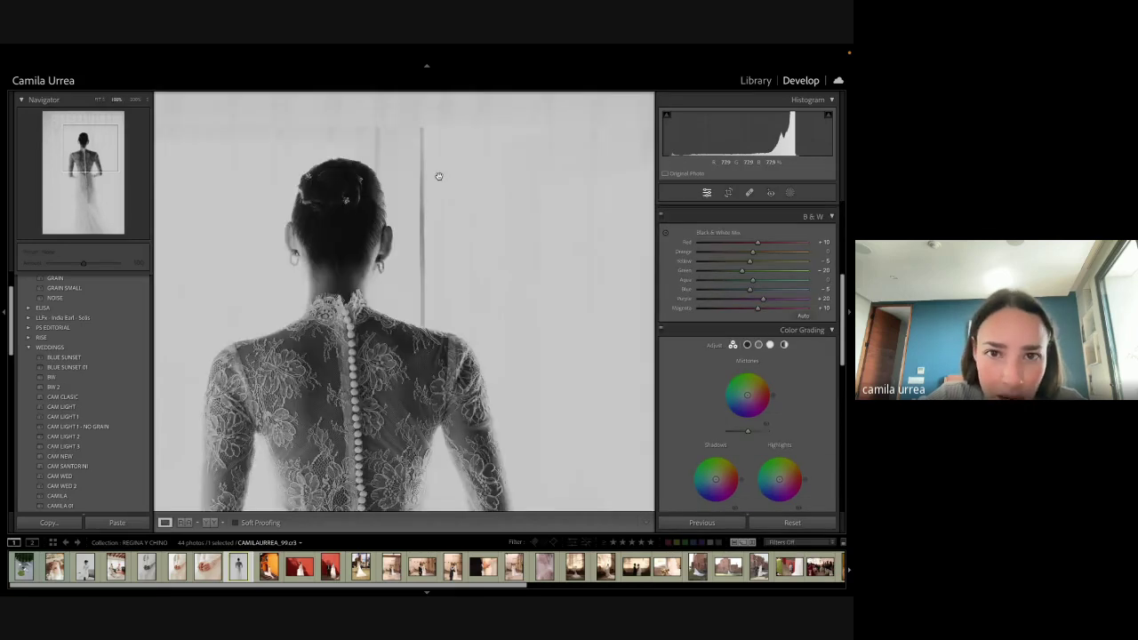
key(q)
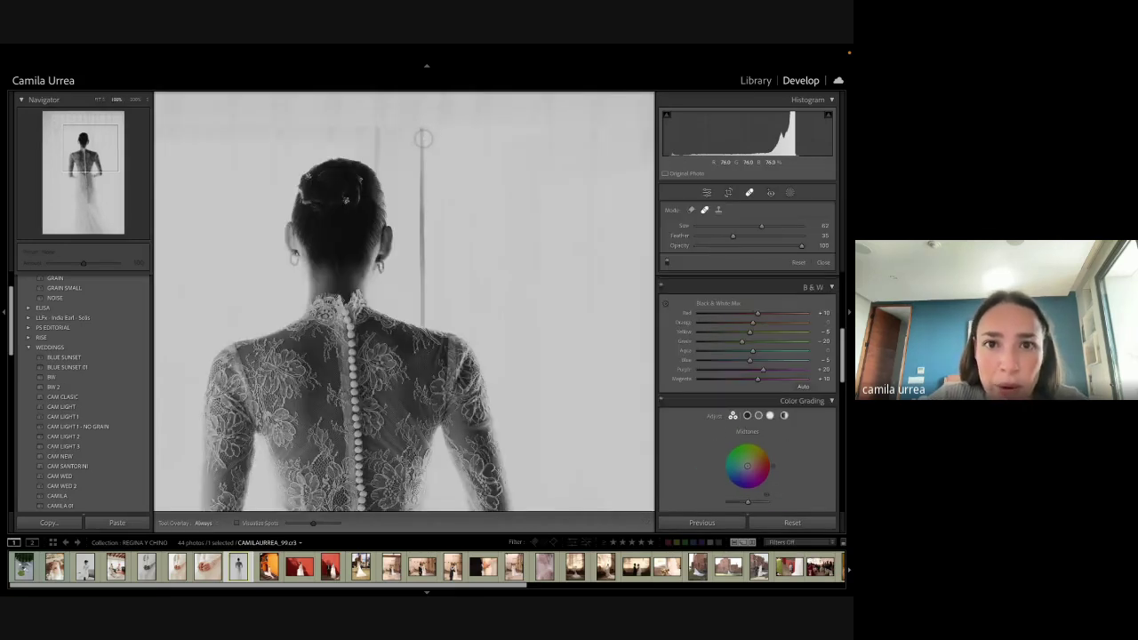
scroll(423, 136, down, 2)
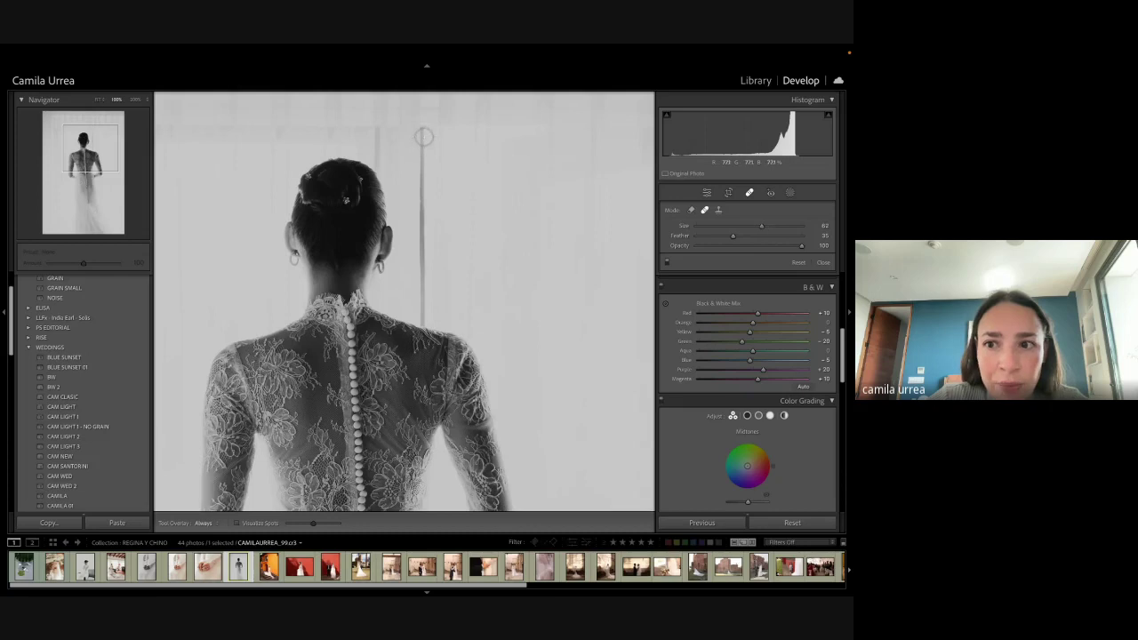
drag(423, 135, 424, 181)
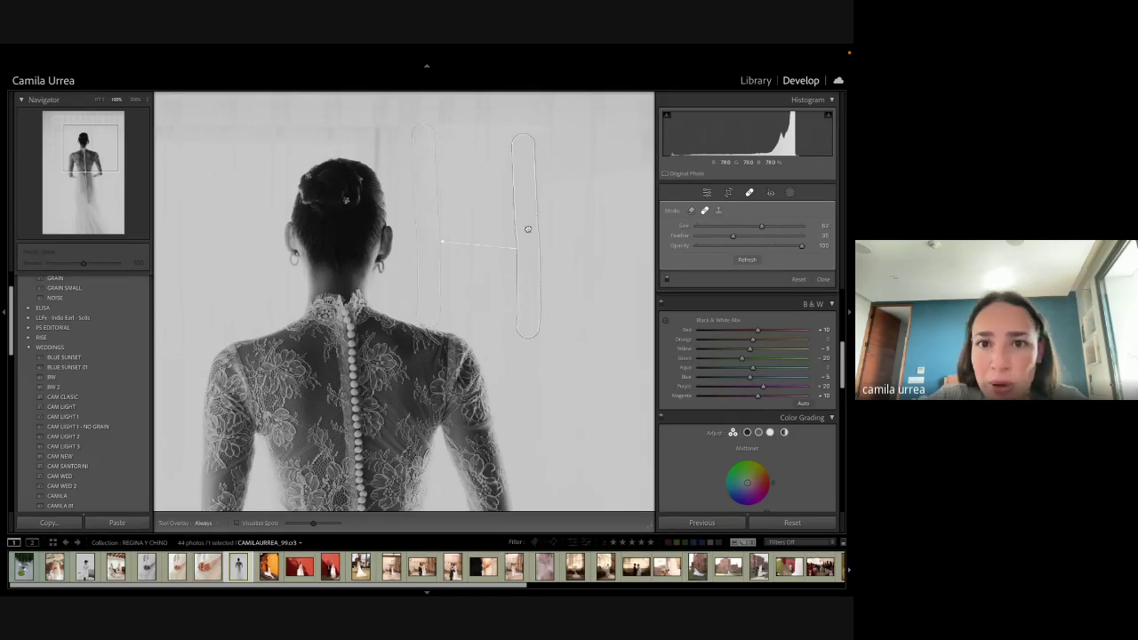
drag(515, 228, 515, 215)
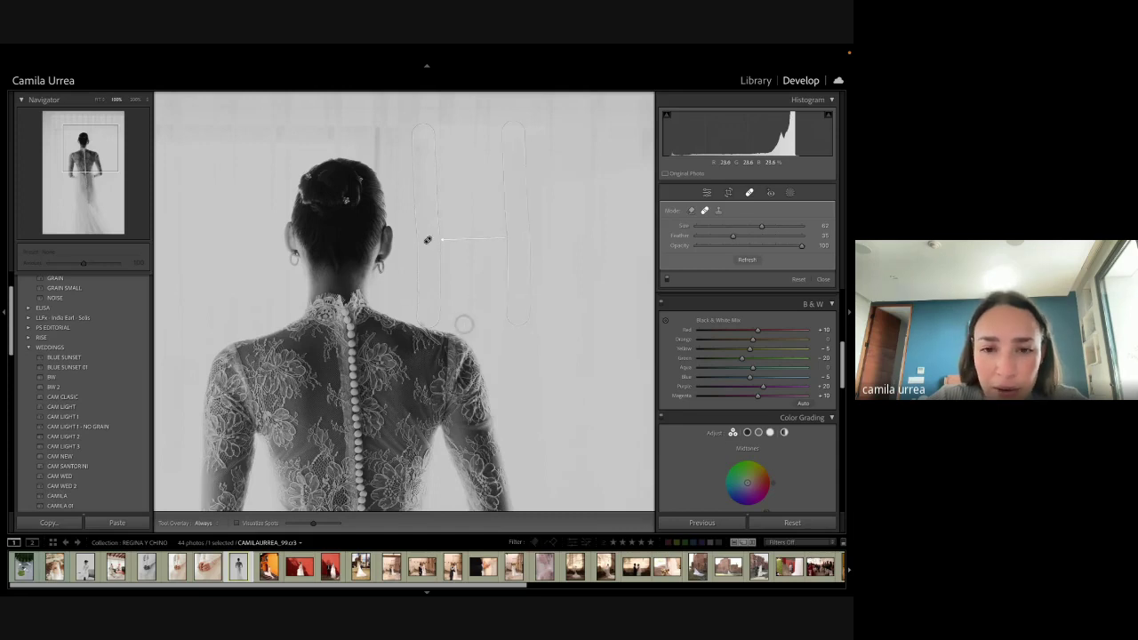
key(q)
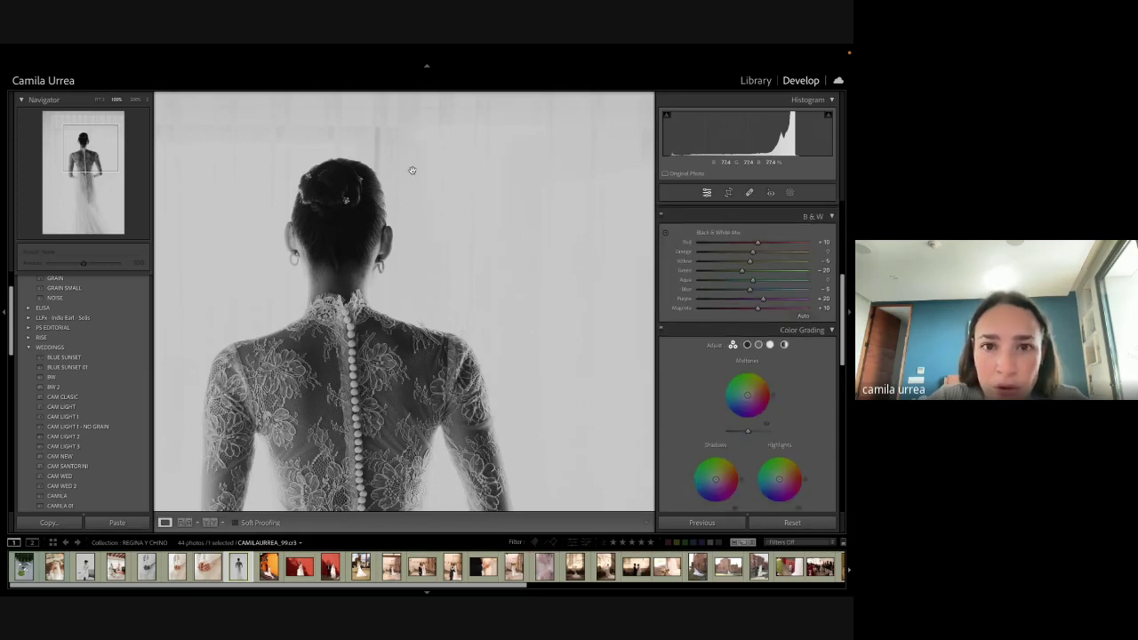
Step: Heal the leftover mark where the window line met the bride's shoulder, sampling from farther along the lace shoulder edge
click(427, 333)
click(444, 235)
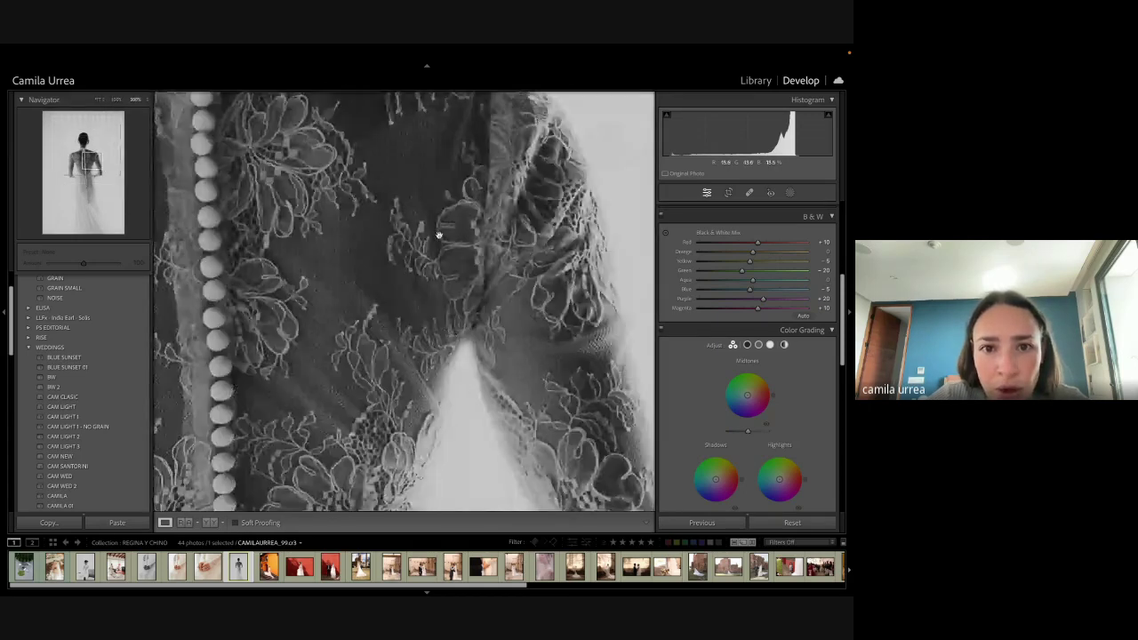
drag(439, 234, 445, 400)
key(ctrl+=)
drag(445, 275, 441, 310)
key(q)
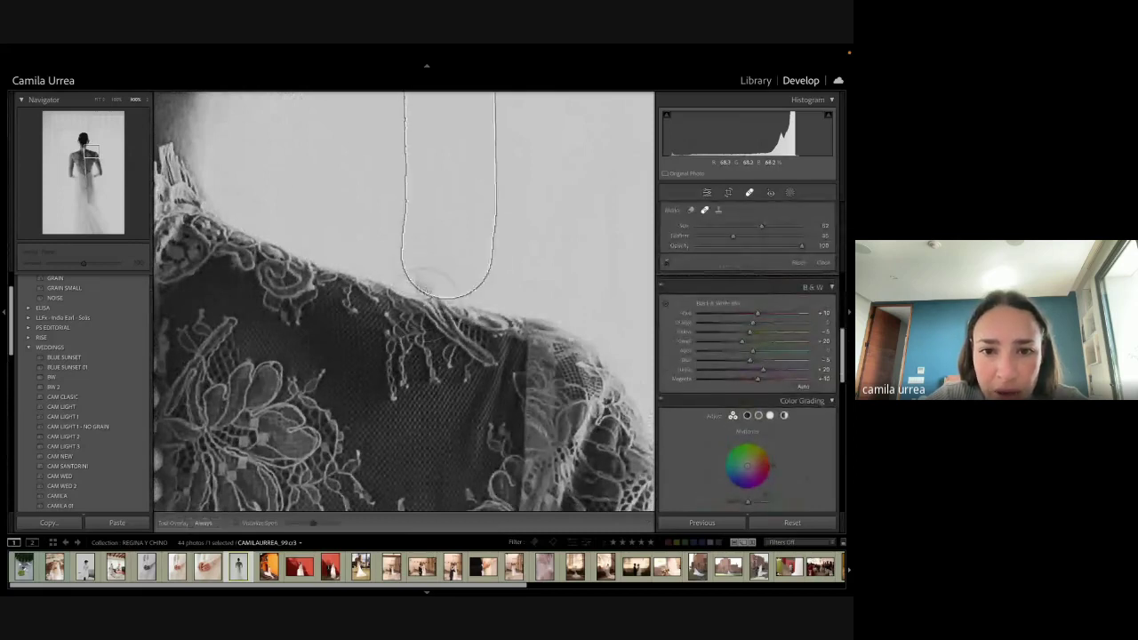
click(424, 306)
drag(424, 306, 423, 287)
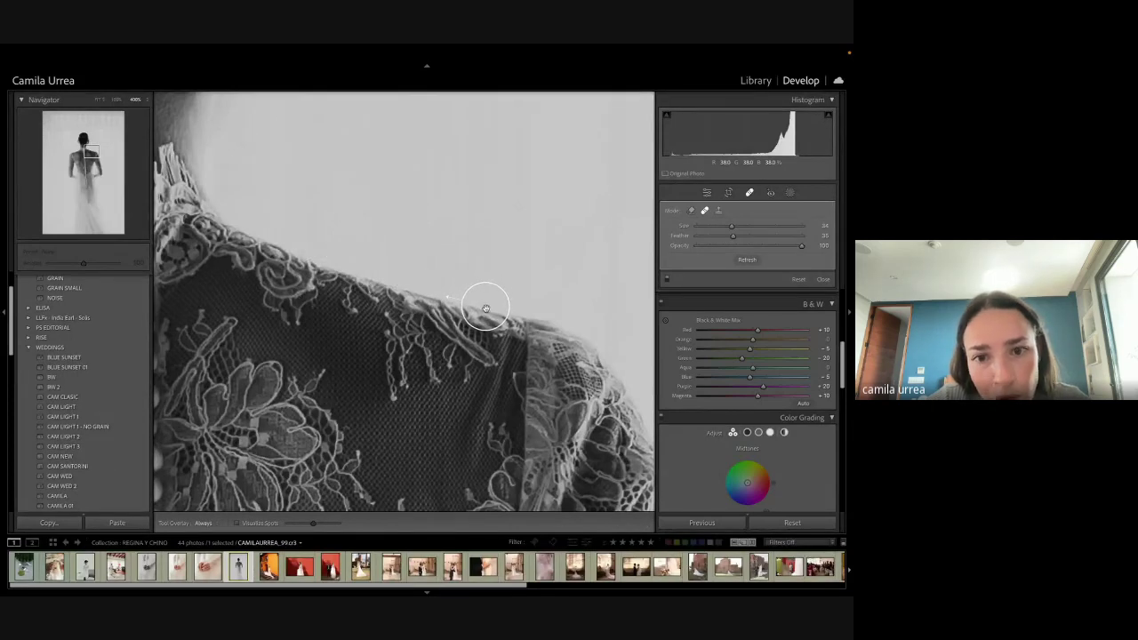
click(485, 309)
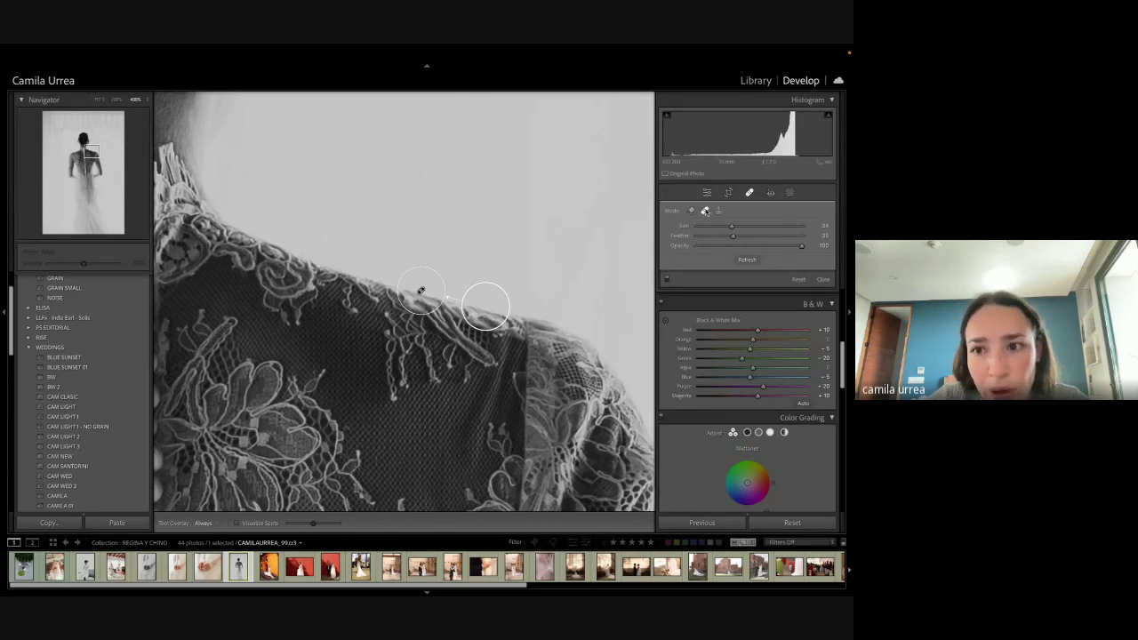
Step: Switch the shoulder-edge repair to Clone mode and close the healing tool to check the result
click(719, 211)
click(750, 193)
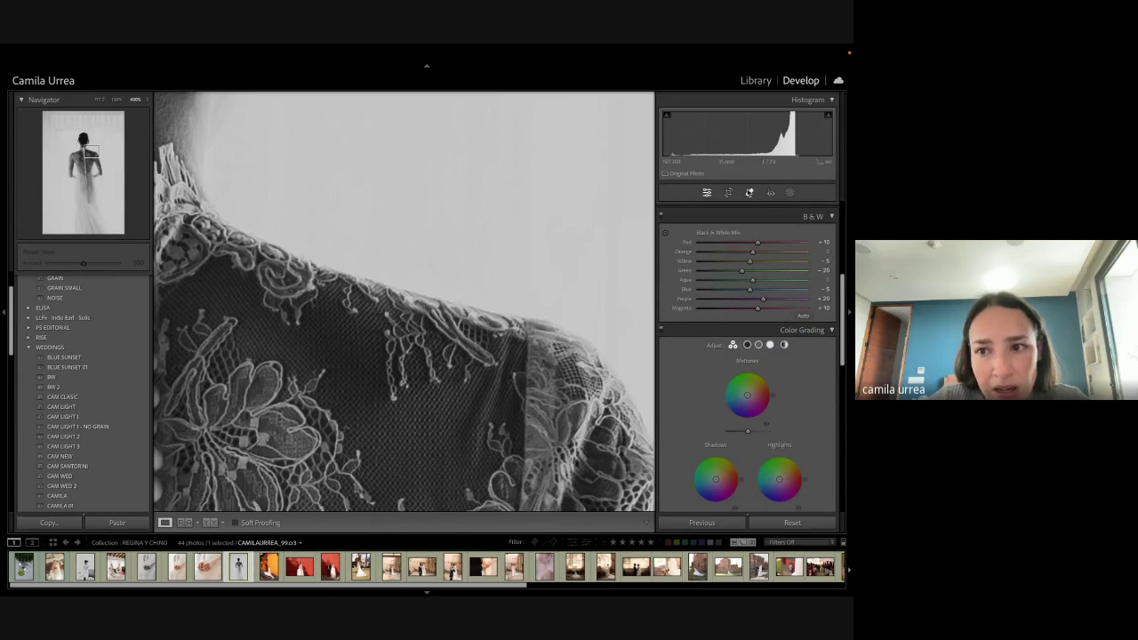
click(749, 193)
click(420, 290)
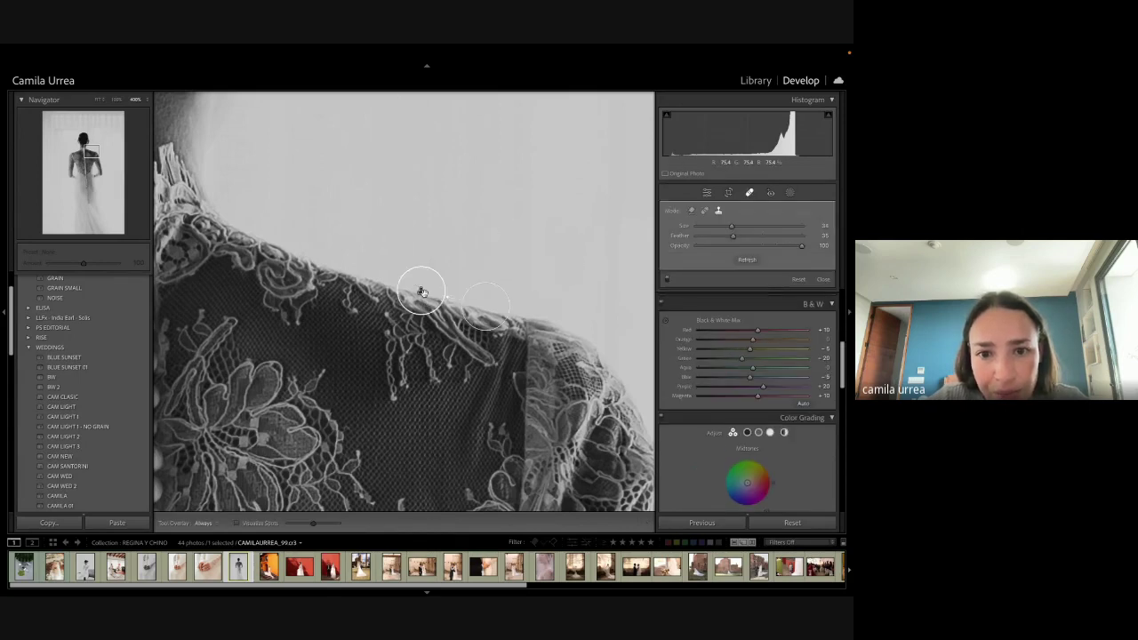
click(749, 193)
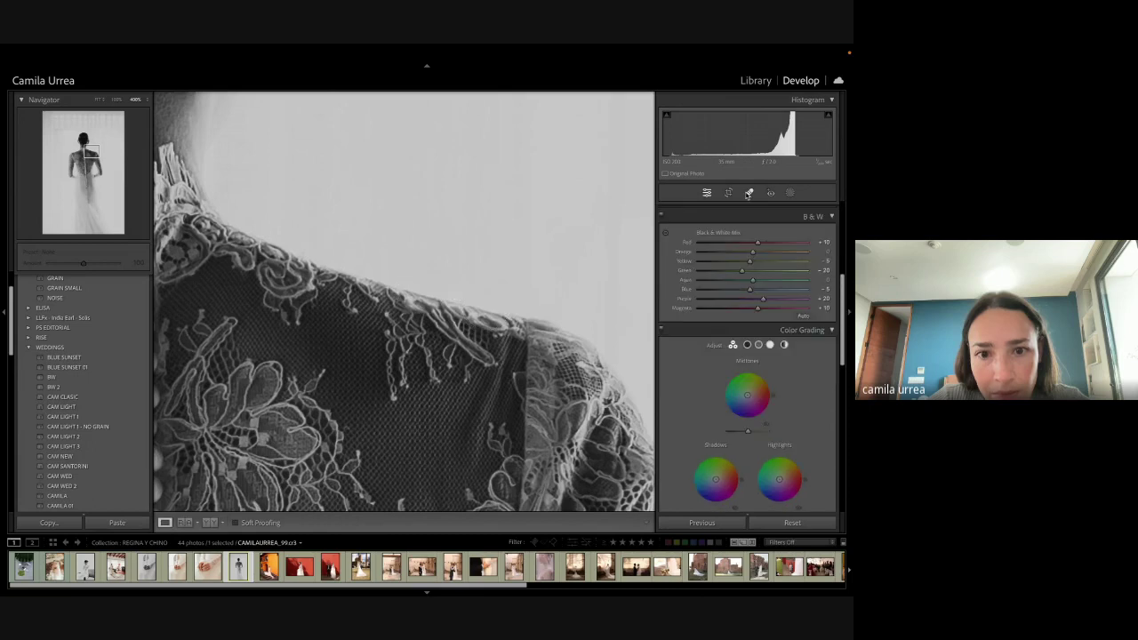
Step: Tighten the crop of the bride-from-behind photo to exclude the dark object in its lower corner
click(549, 316)
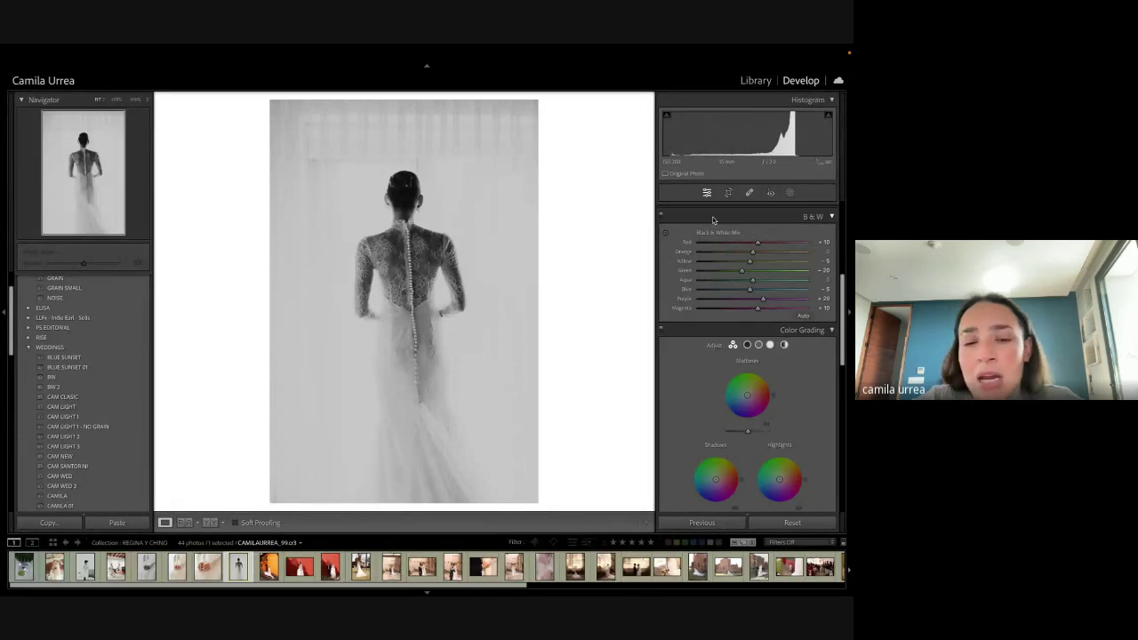
key(r)
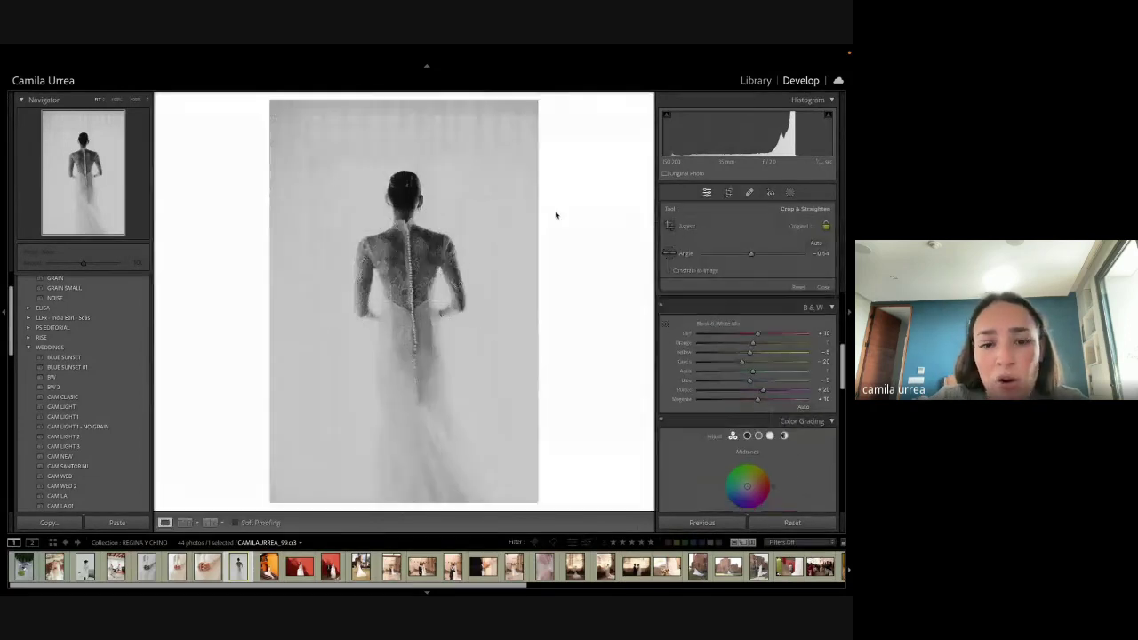
Step: Refine the straightening of the black-and-white photo of the bride from behind so the curtain sits level
key(r)
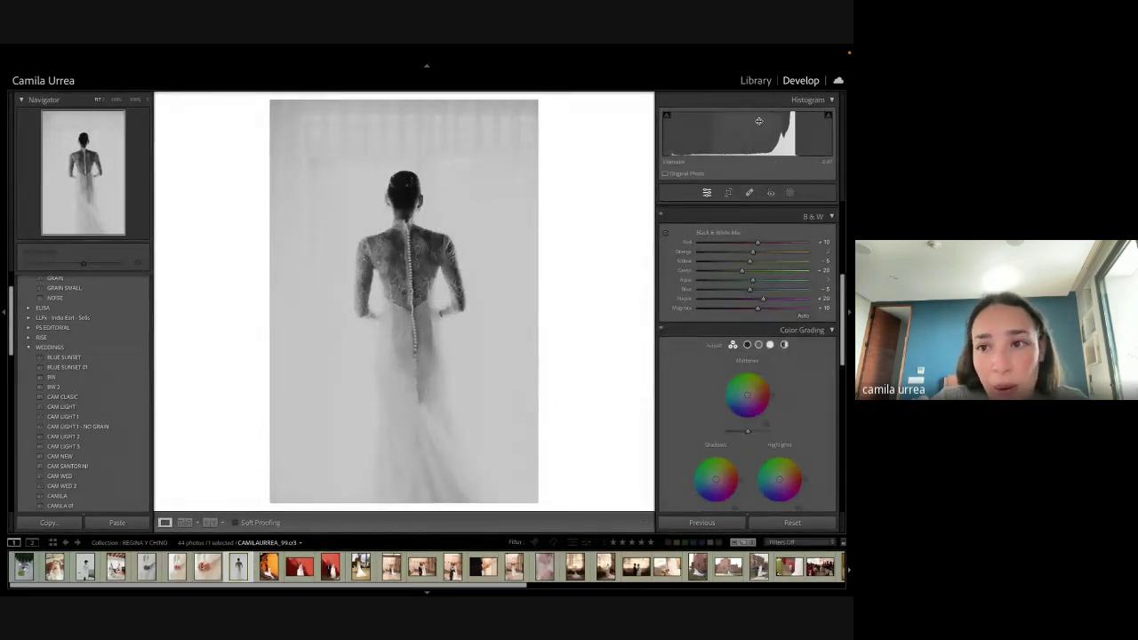
key(r)
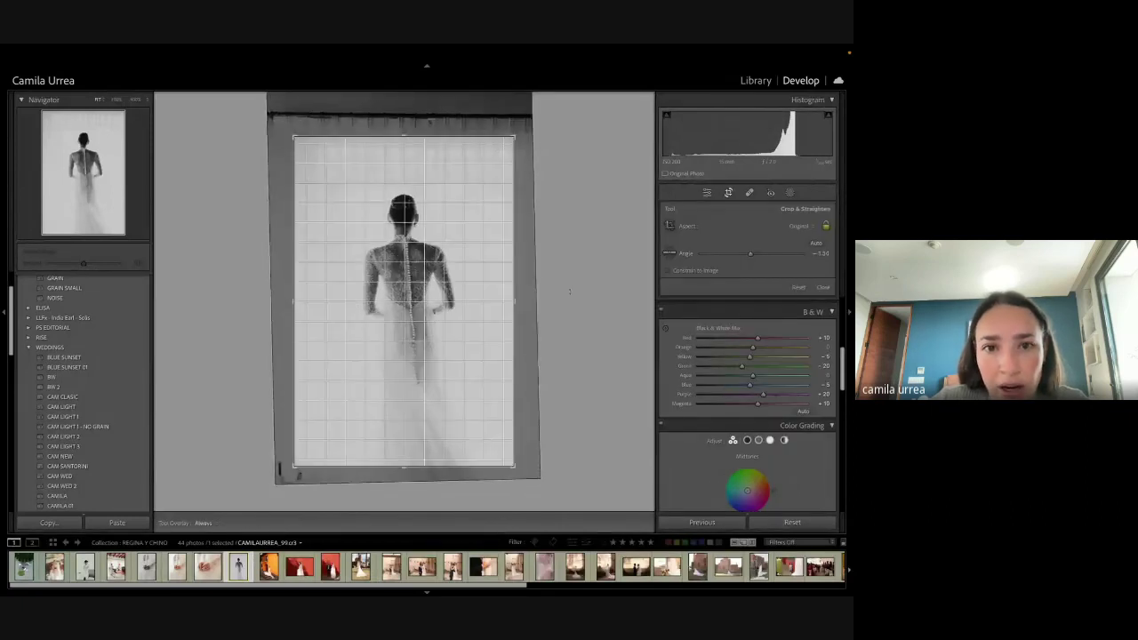
key(r)
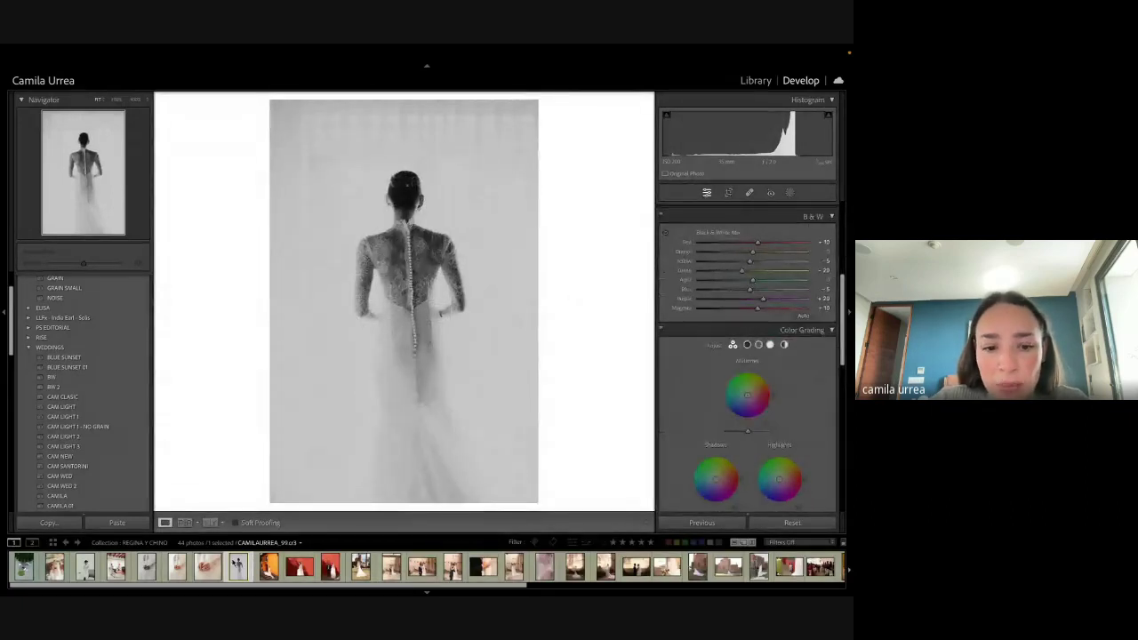
Step: Create a virtual copy of the black-and-white bride photo and apply the CAM LIGHT 1 - NO GRAIN preset to it
right_click(237, 571)
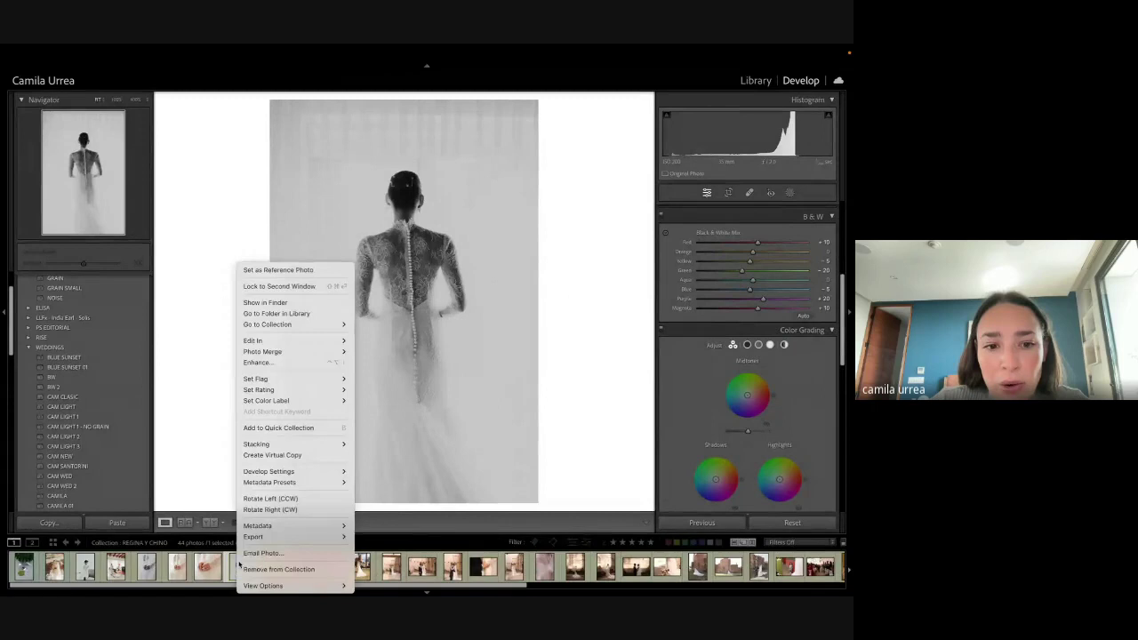
click(273, 456)
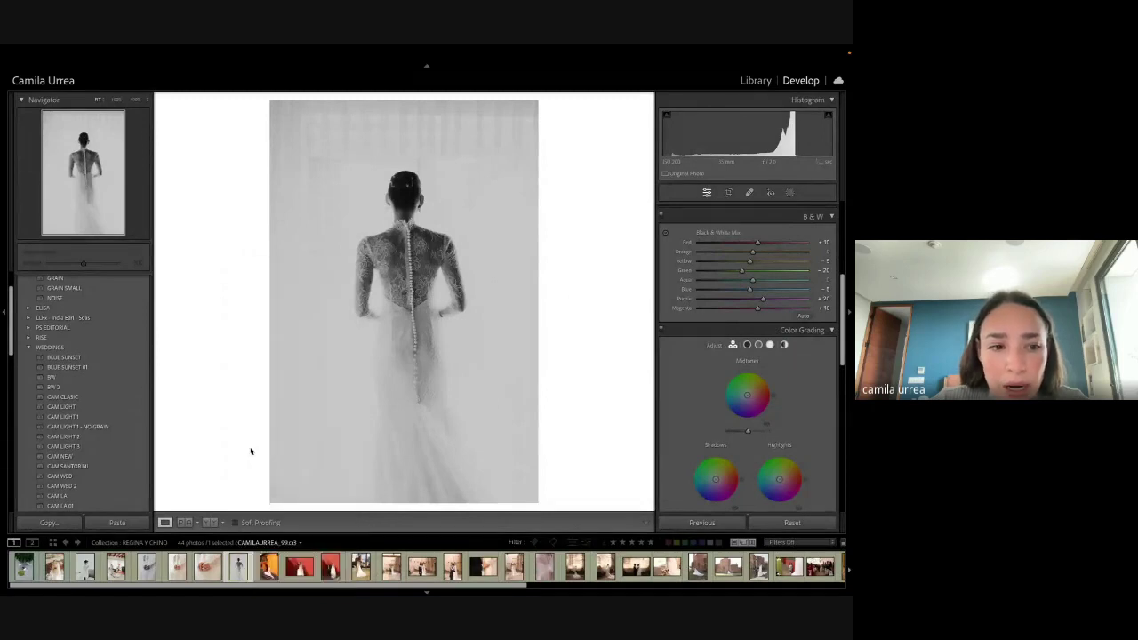
click(82, 428)
Step: Set the color copy's exposure to -0.86, highlights to +100 and whites to -18
scroll(771, 298, up, 5)
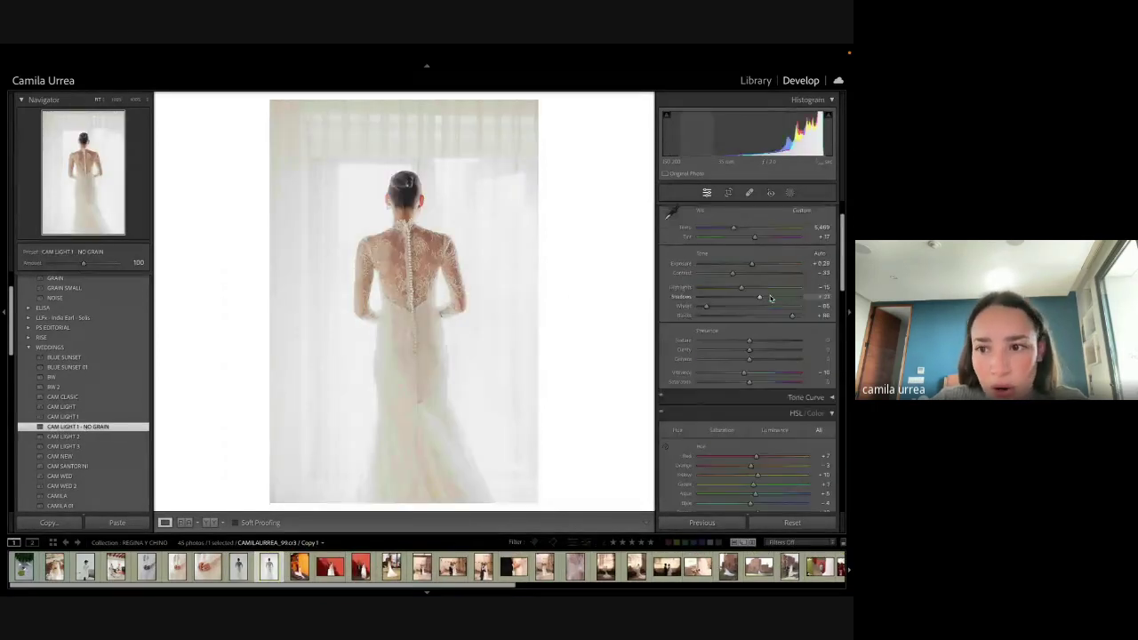
scroll(771, 298, up, 2)
drag(819, 308, 808, 307)
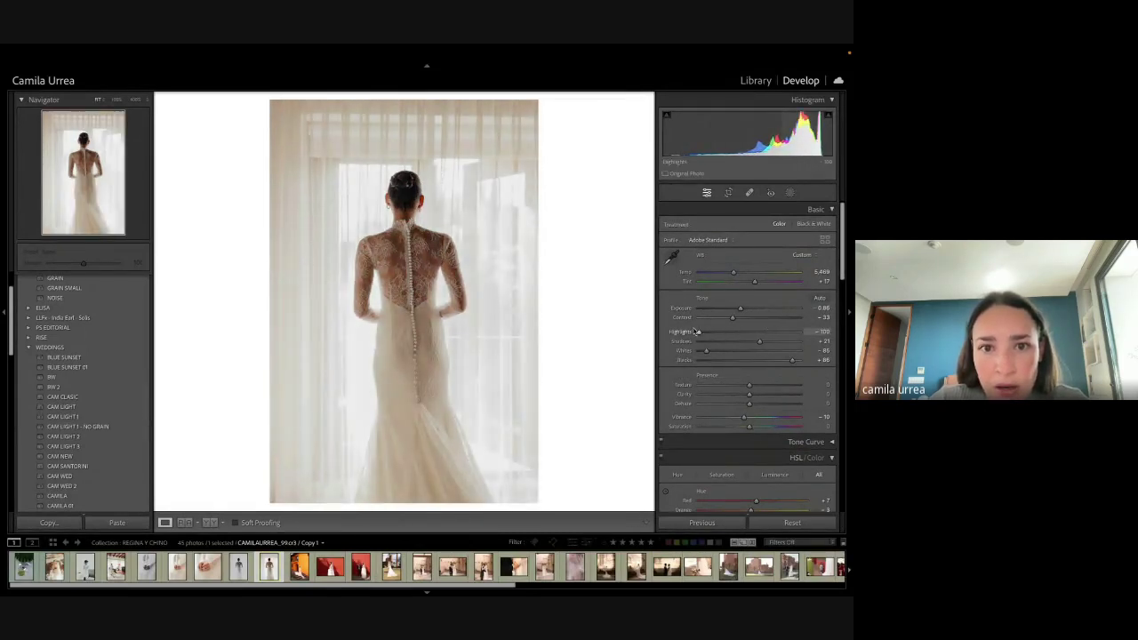
drag(741, 333, 810, 335)
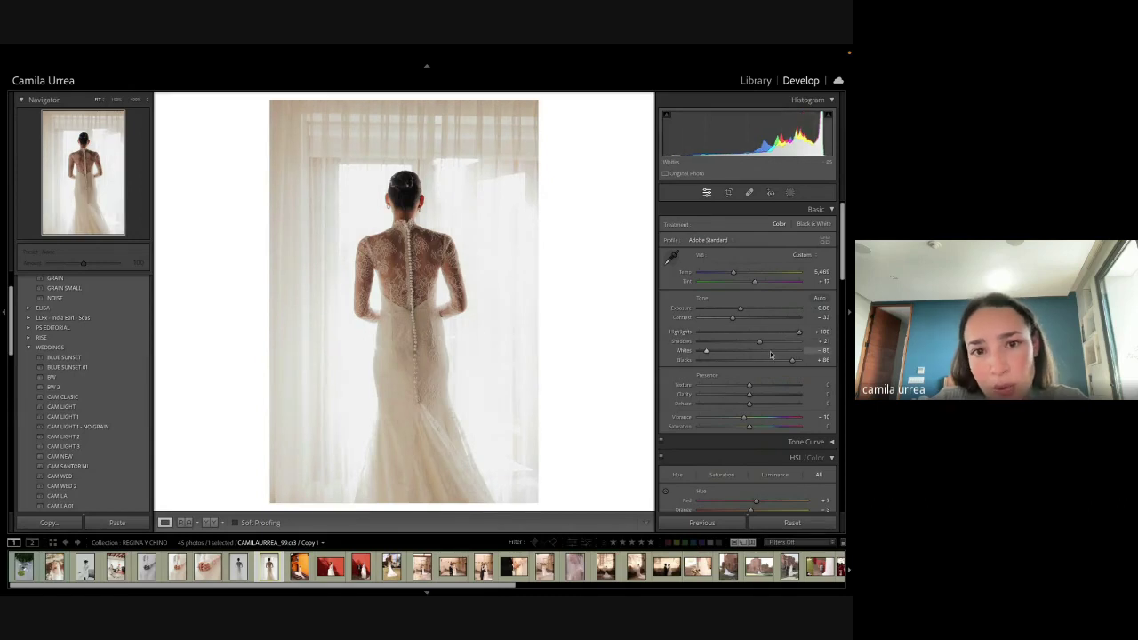
click(796, 351)
drag(796, 353, 740, 349)
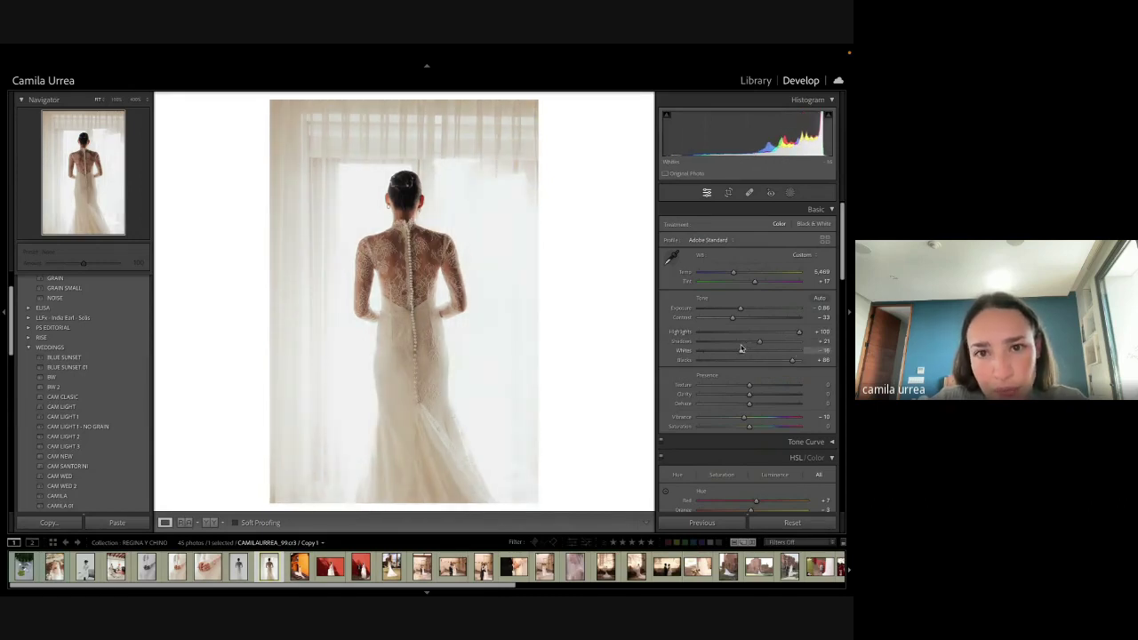
Step: Straighten the color copy of the bride-from-behind photo to an angle of about -0.93
key(r)
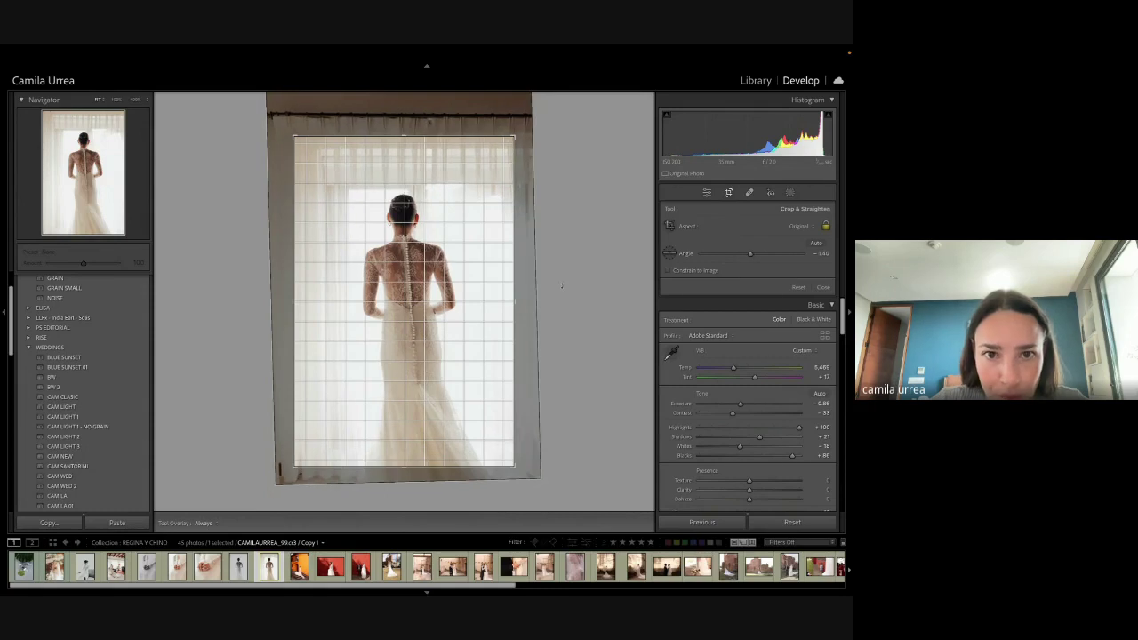
key(r)
key(r)
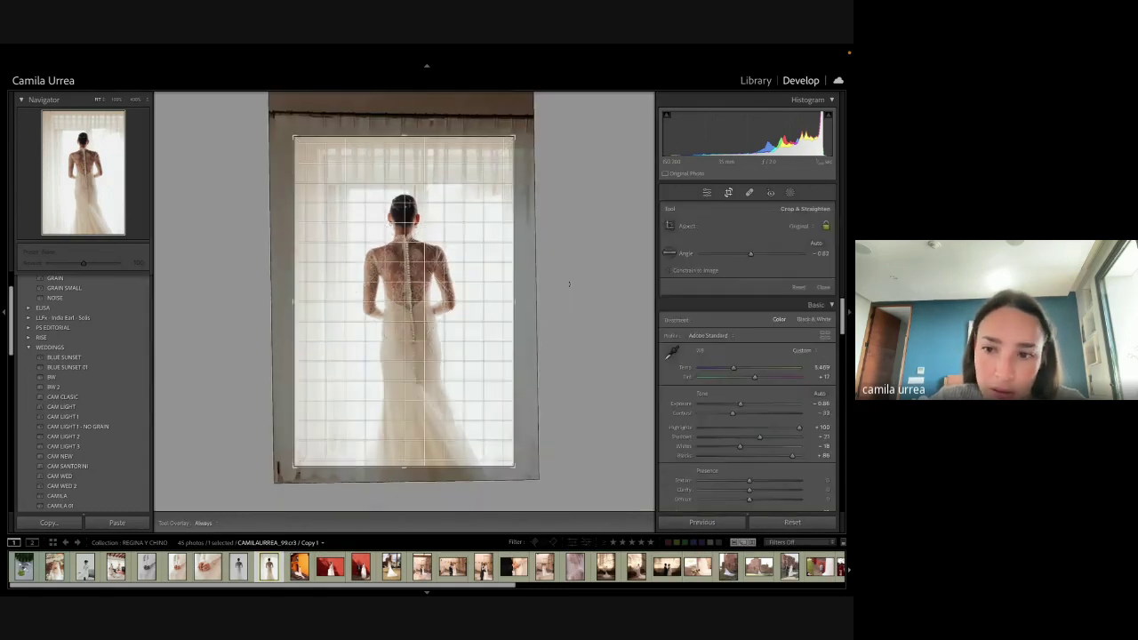
key(r)
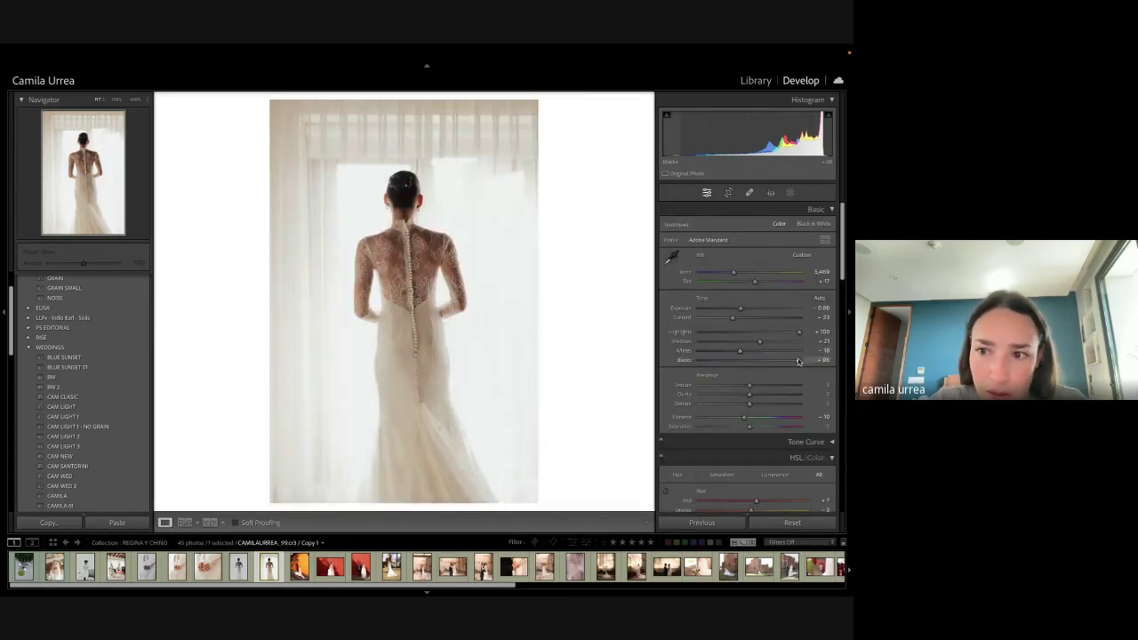
Step: Set the color copy's blacks to +98, whites to -48 and shadows to +25, and refine its straightening angle to about -0.43
drag(740, 350, 724, 350)
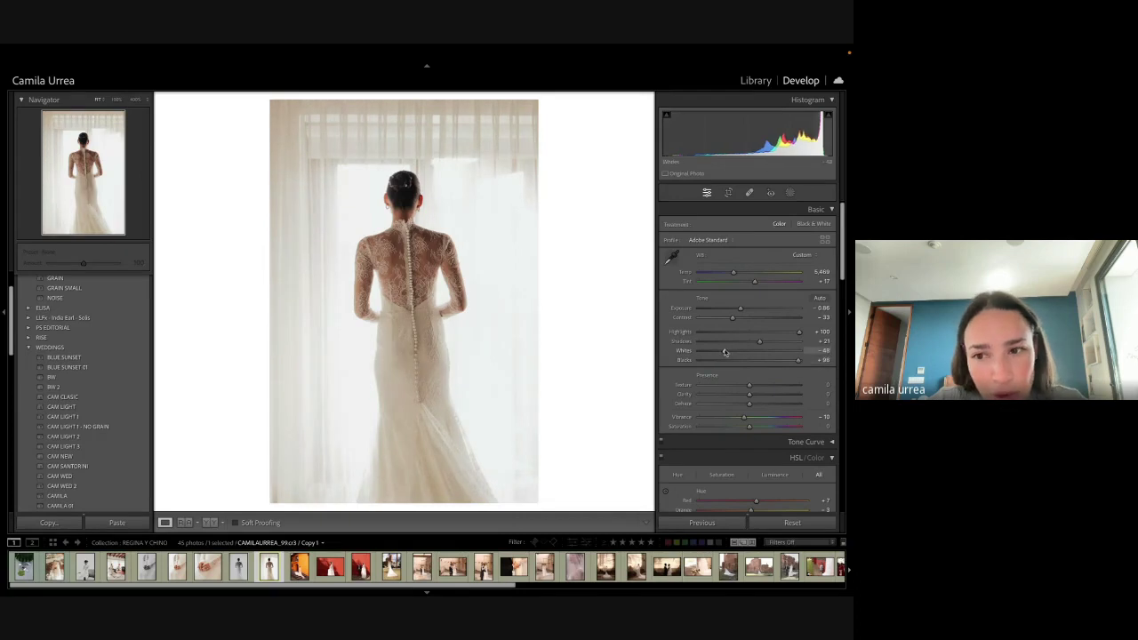
drag(769, 343, 761, 343)
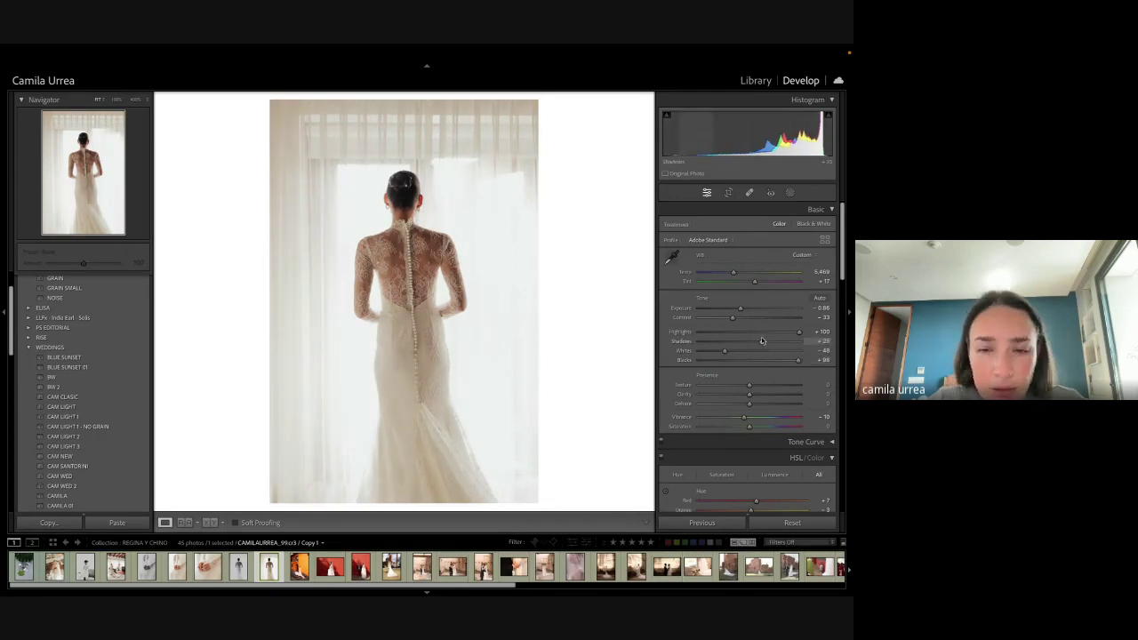
key(r)
key(r)
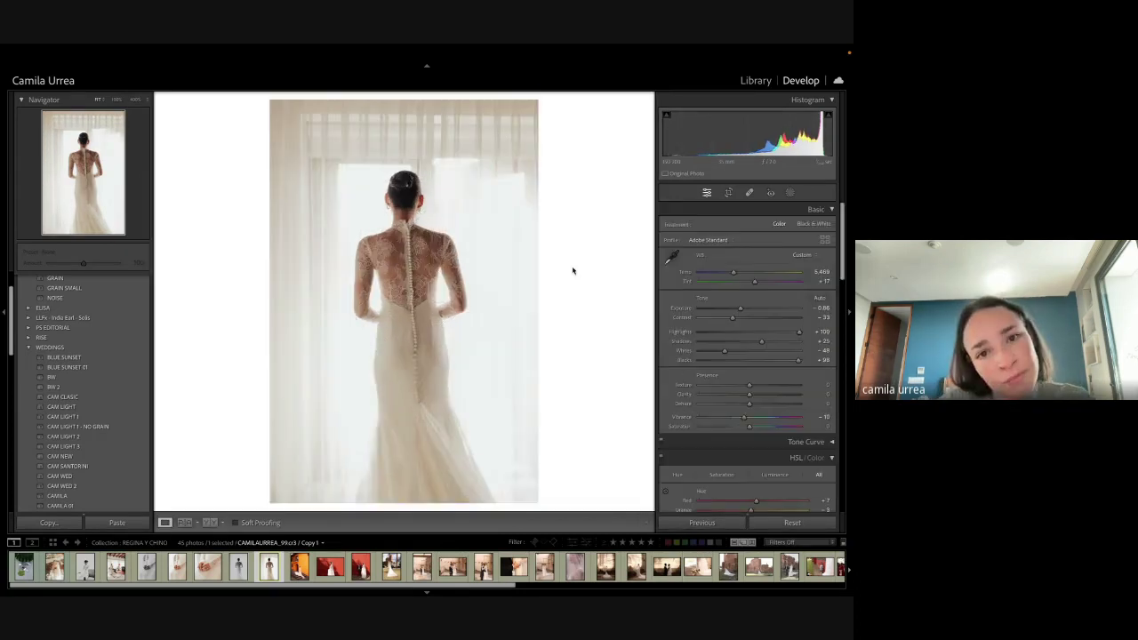
key(f)
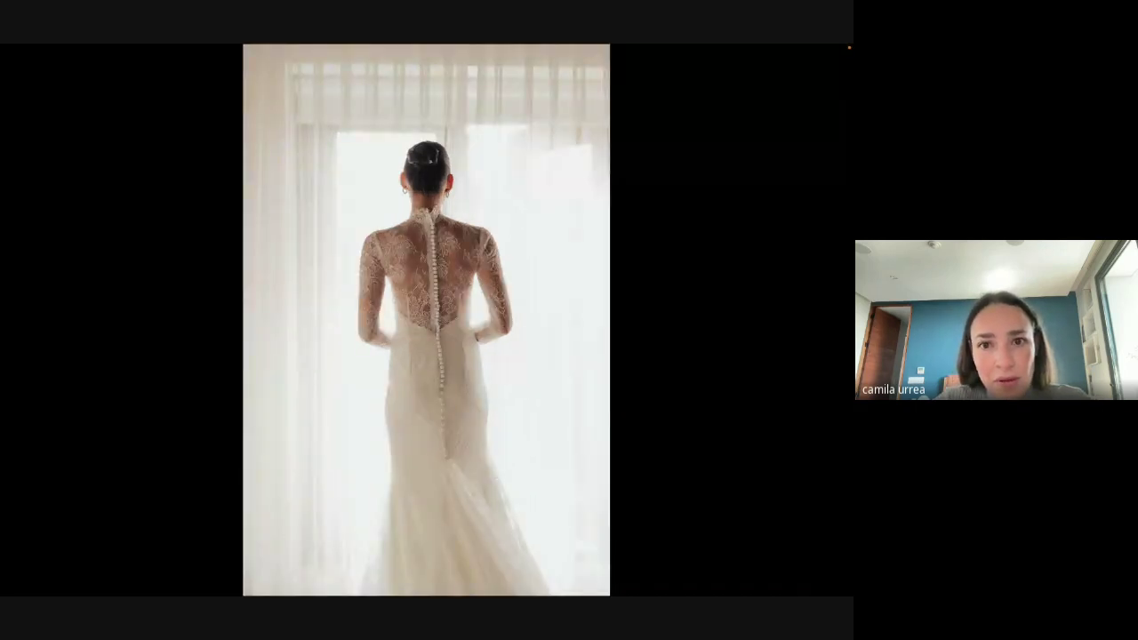
key(f)
key(r)
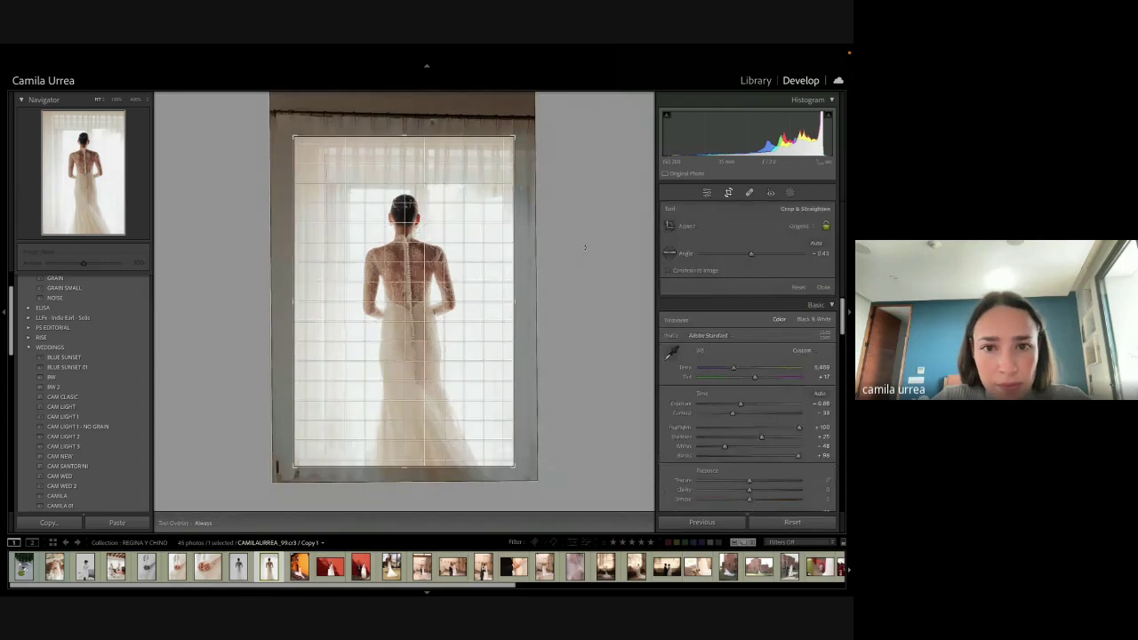
Step: Mask the bride with Select Subject, invert the mask to cover the background, and raise its exposure to brighten the curtains
click(792, 192)
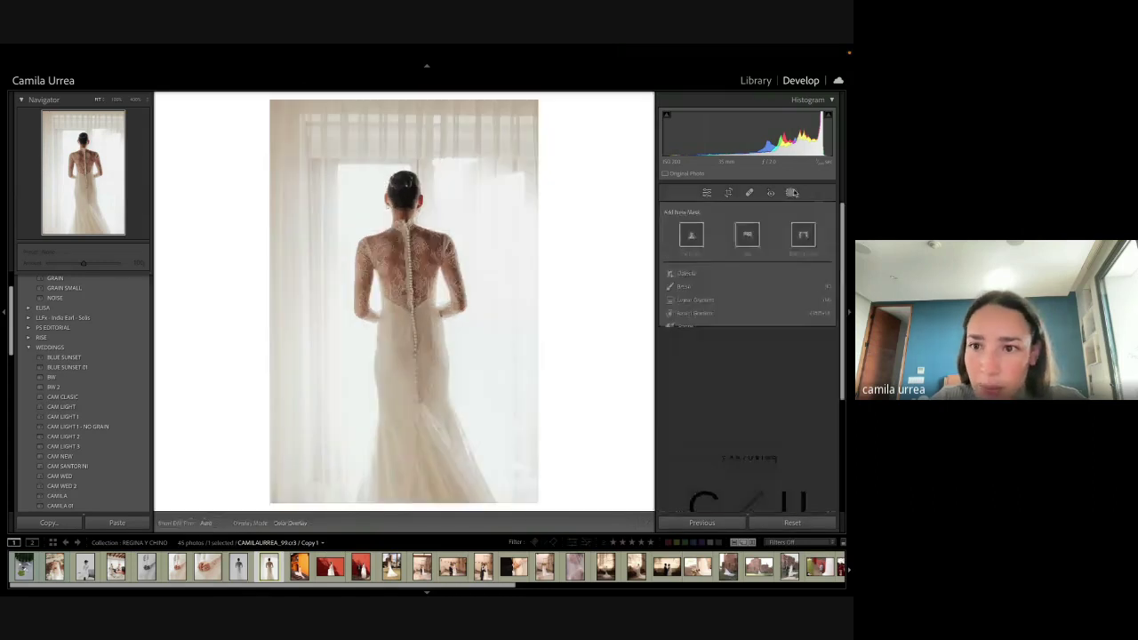
click(691, 233)
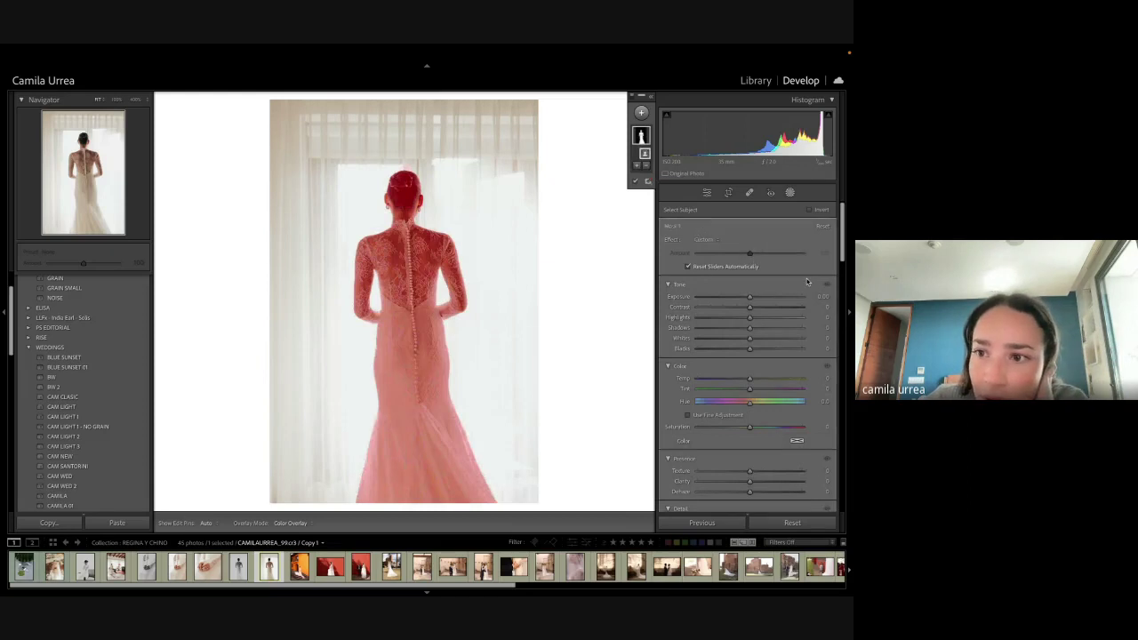
click(811, 210)
drag(749, 296, 765, 296)
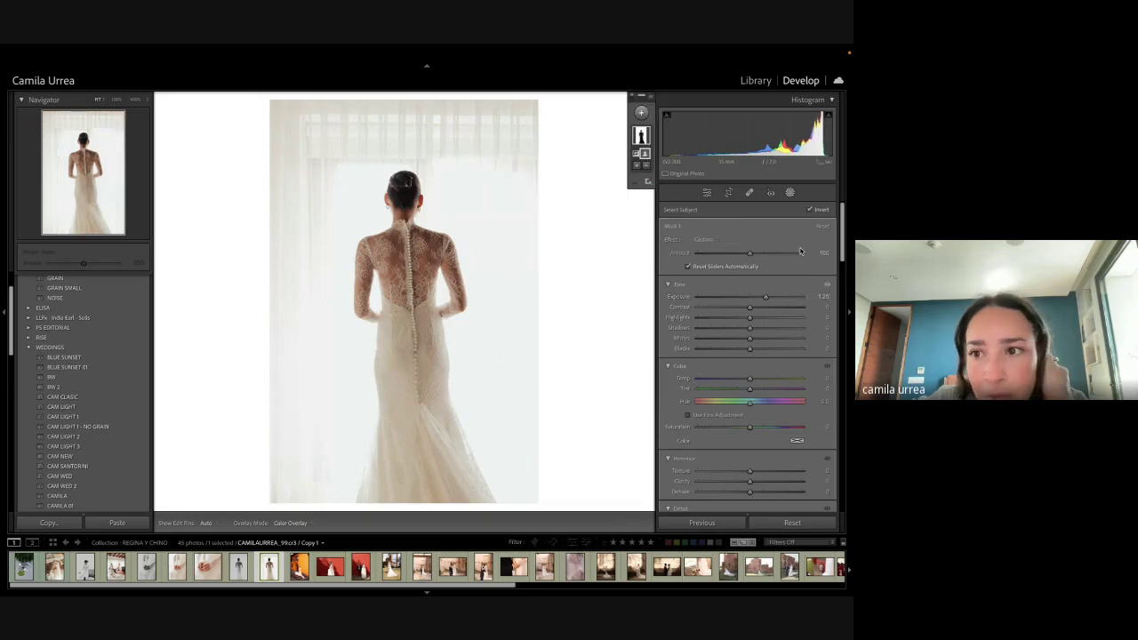
click(790, 193)
Step: Compare the color copy full screen with a temporary black-and-white treatment and return it to color
key(f)
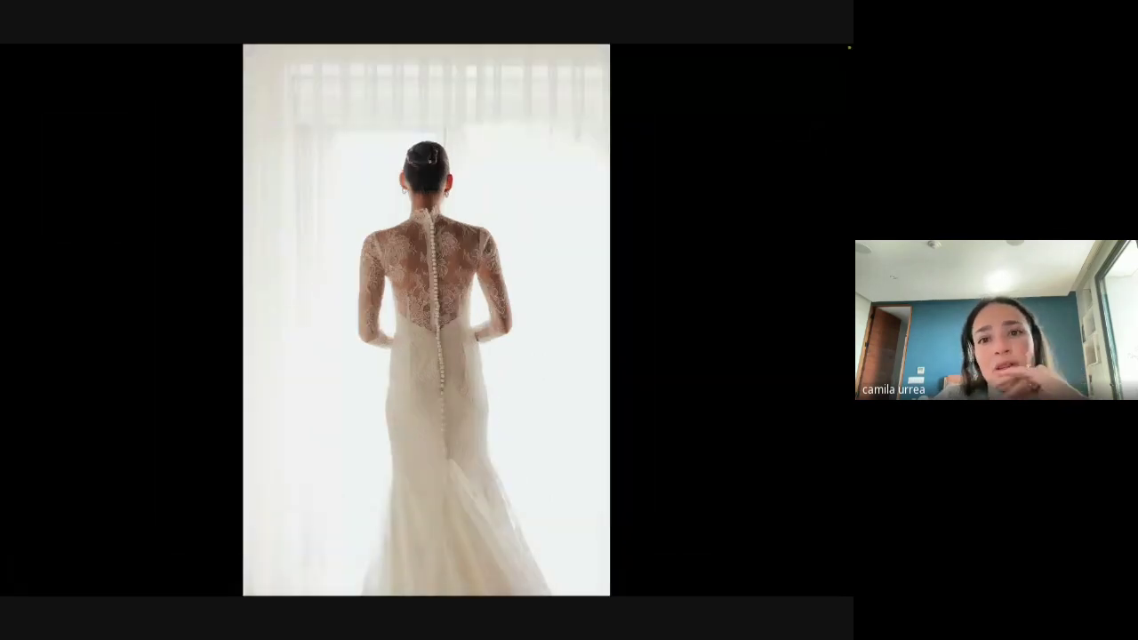
key(f)
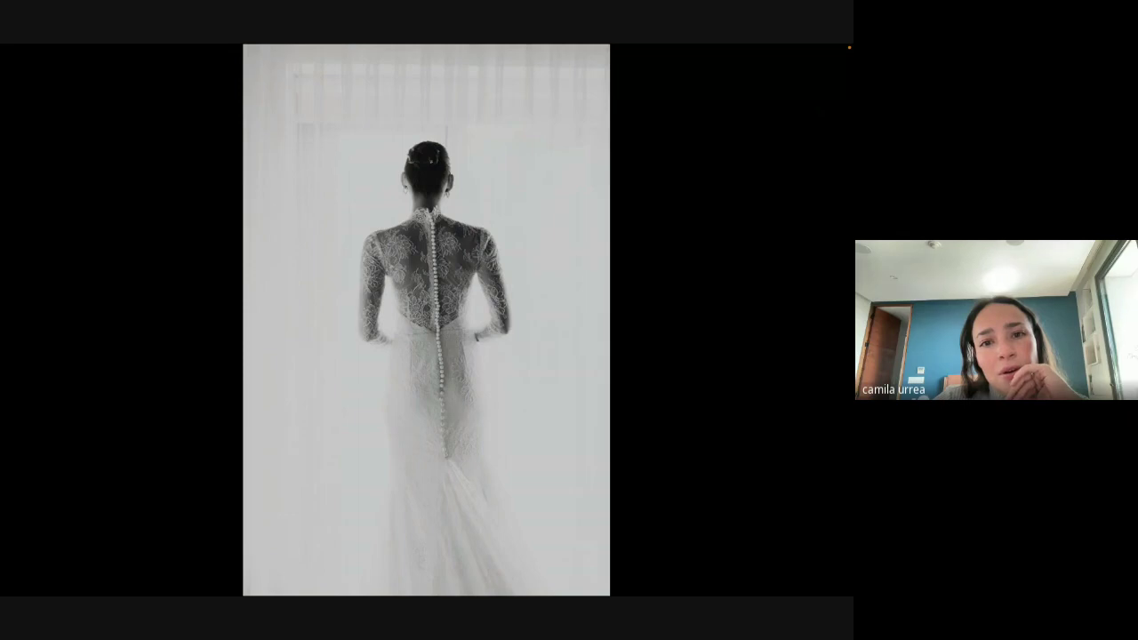
key(v)
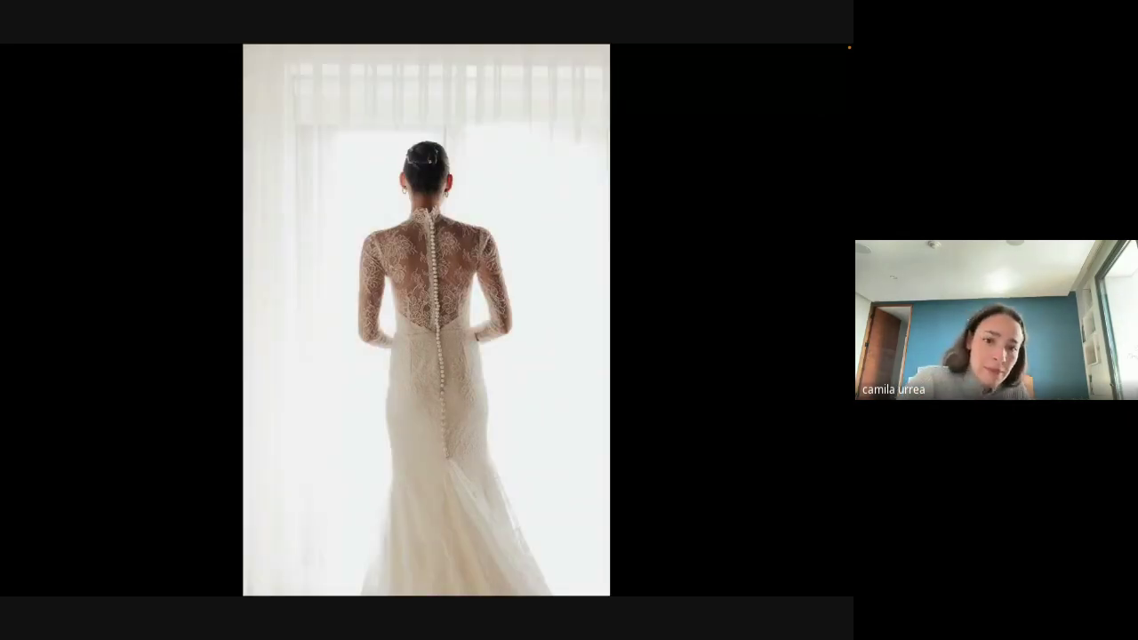
Step: Go to the photo of the bride on the steps of the orange house, inspect her up close, and straighten it slightly
key(Right)
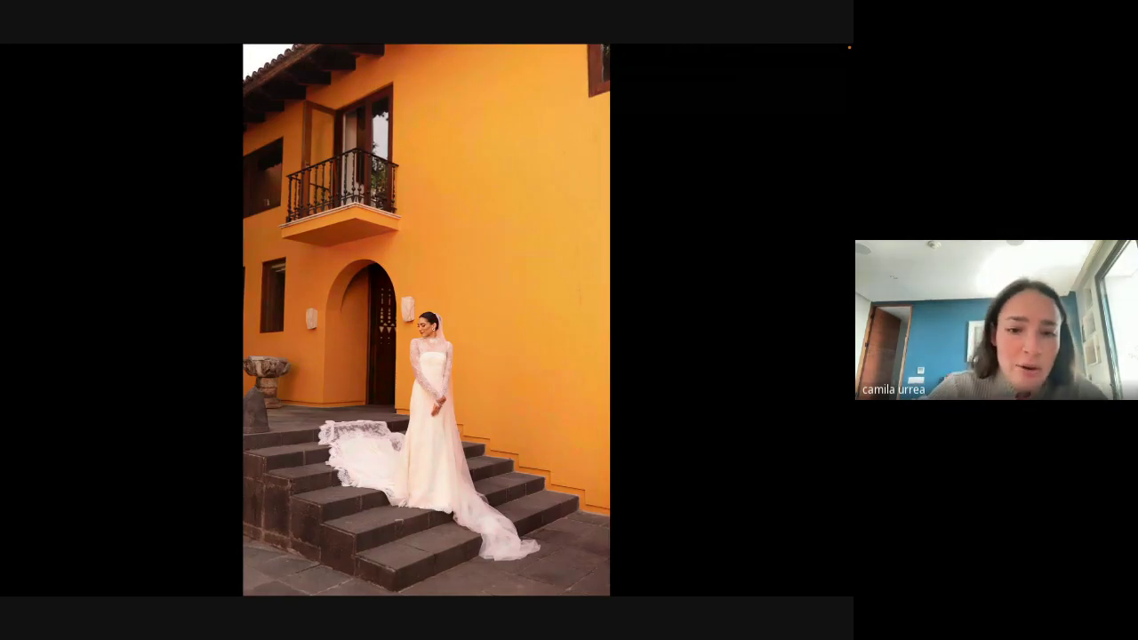
key(Escape)
key(d)
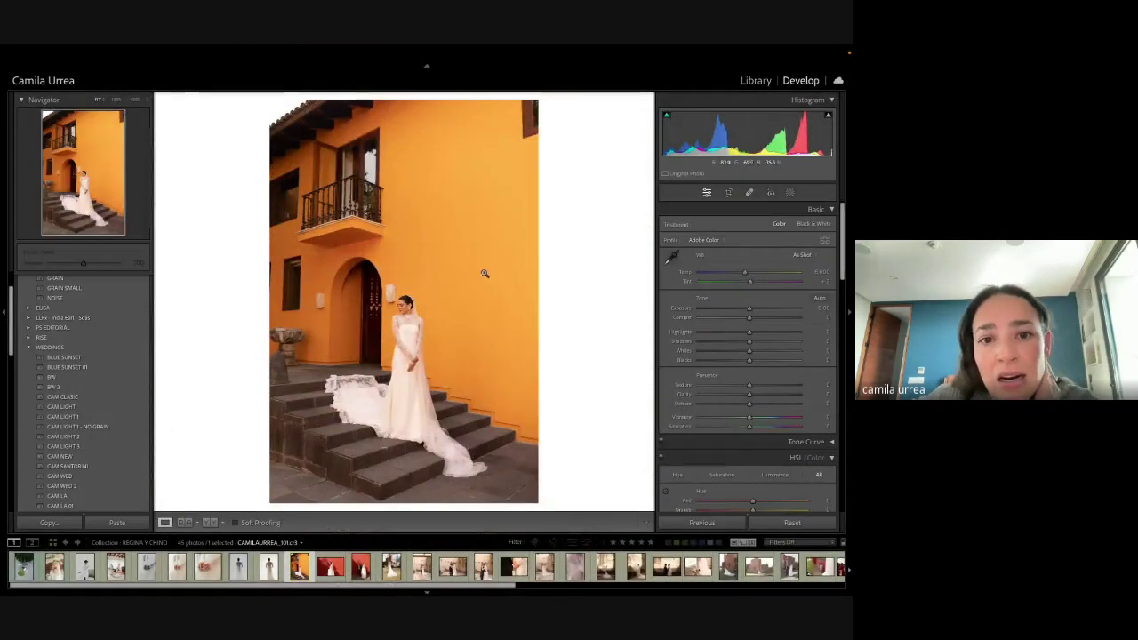
click(403, 310)
click(403, 310)
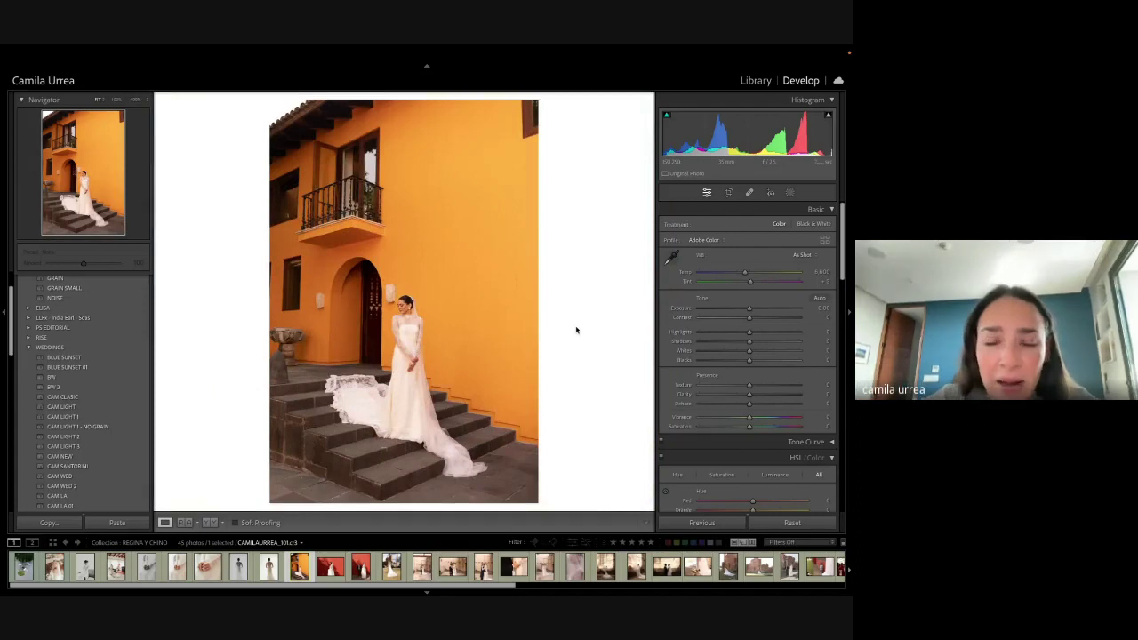
key(r)
key(r)
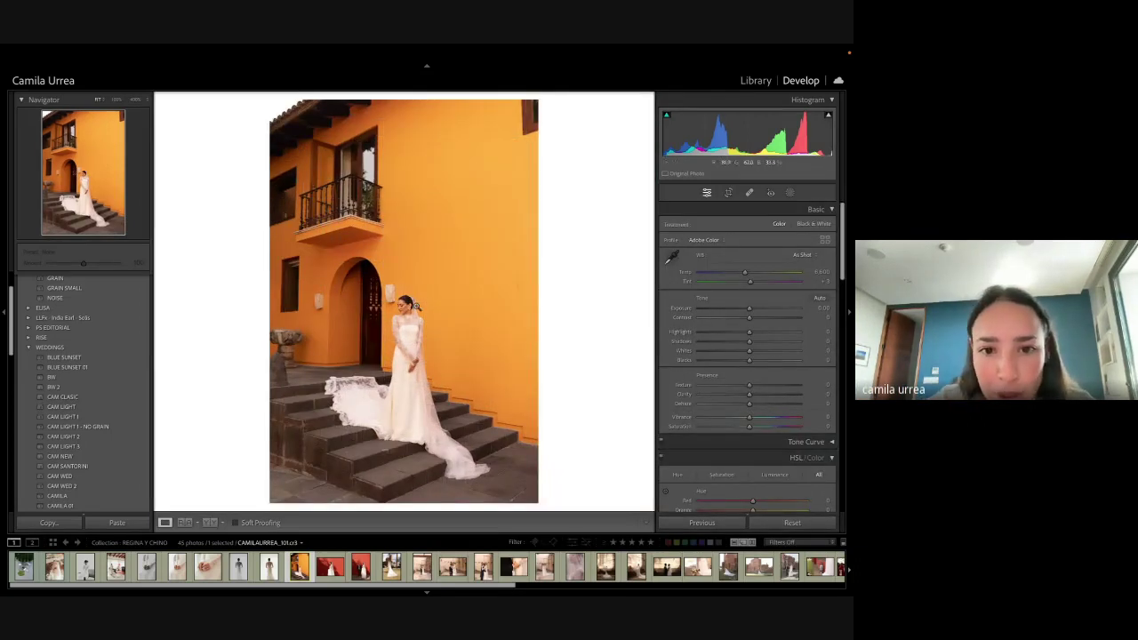
Step: Apply the CAM LIGHT 1 - NO GRAIN preset to the orange-house photo, set exposure to -0.11, and check the bride's face up close
click(415, 306)
click(503, 411)
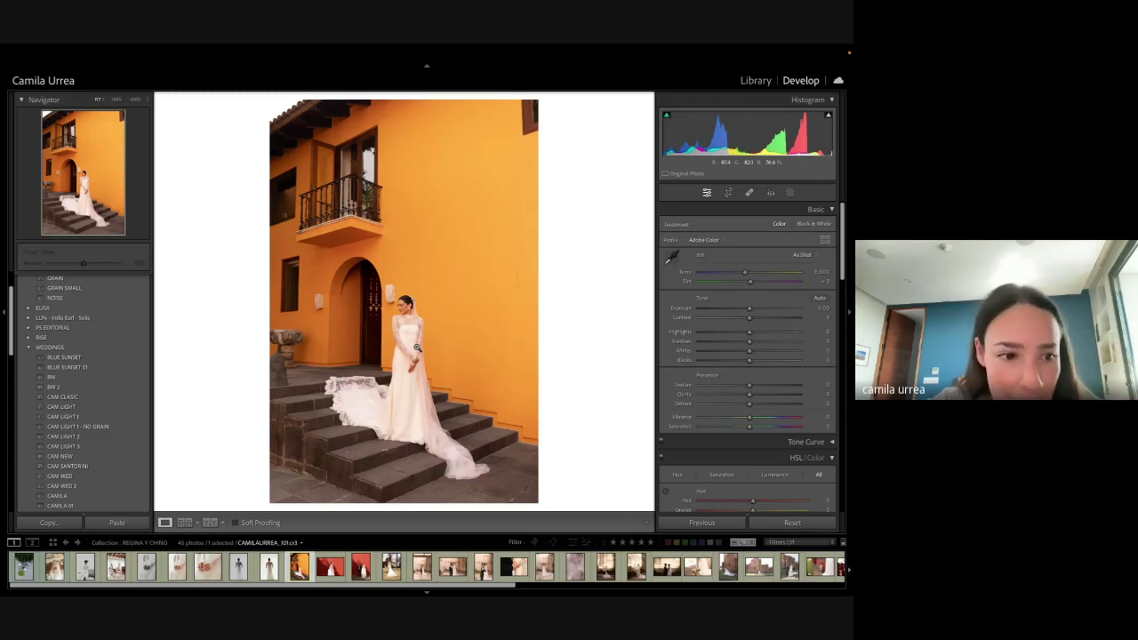
click(77, 427)
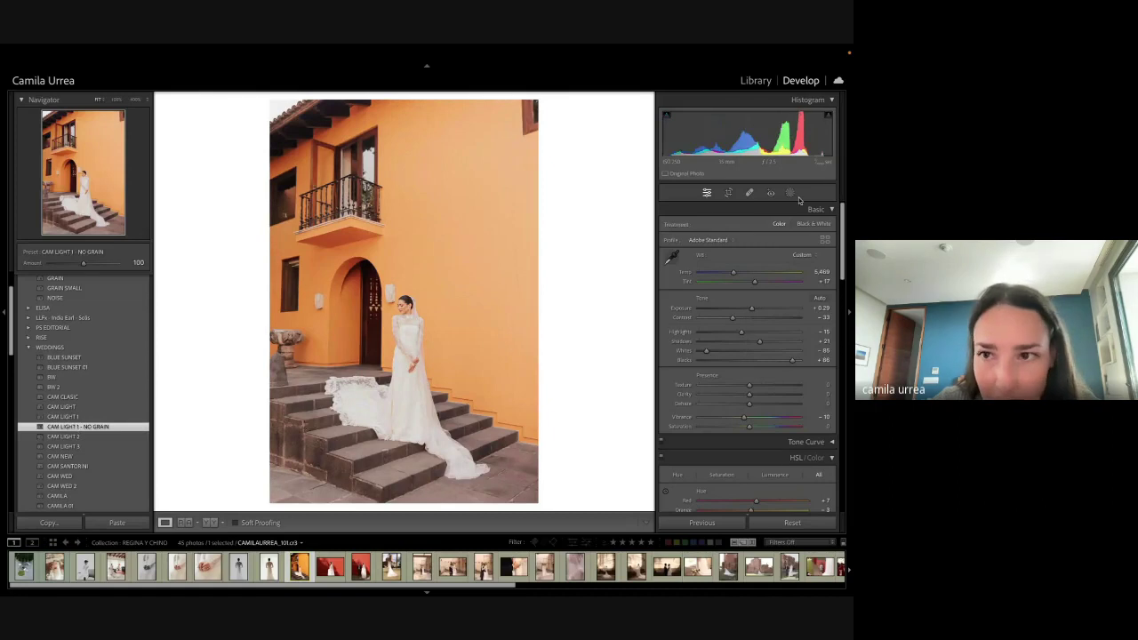
drag(766, 129, 760, 129)
click(401, 307)
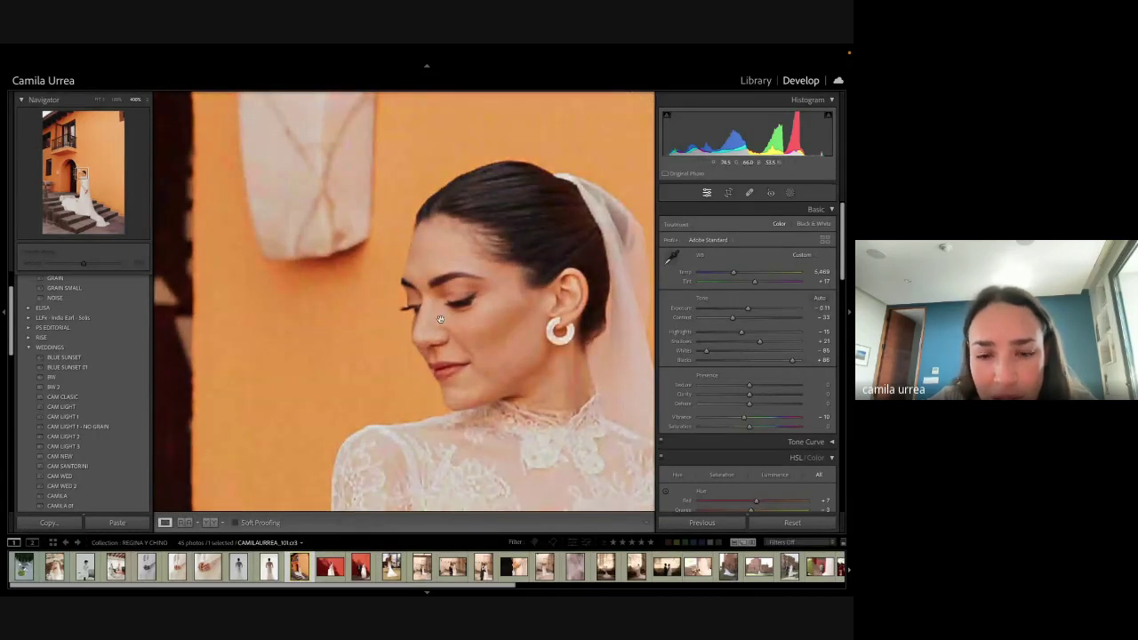
click(441, 320)
Step: Shift the bride's skin tones with HSL targeted adjustment: hue red +9 and orange +4, saturation red -23 and orange -22
scroll(711, 356, down, 5)
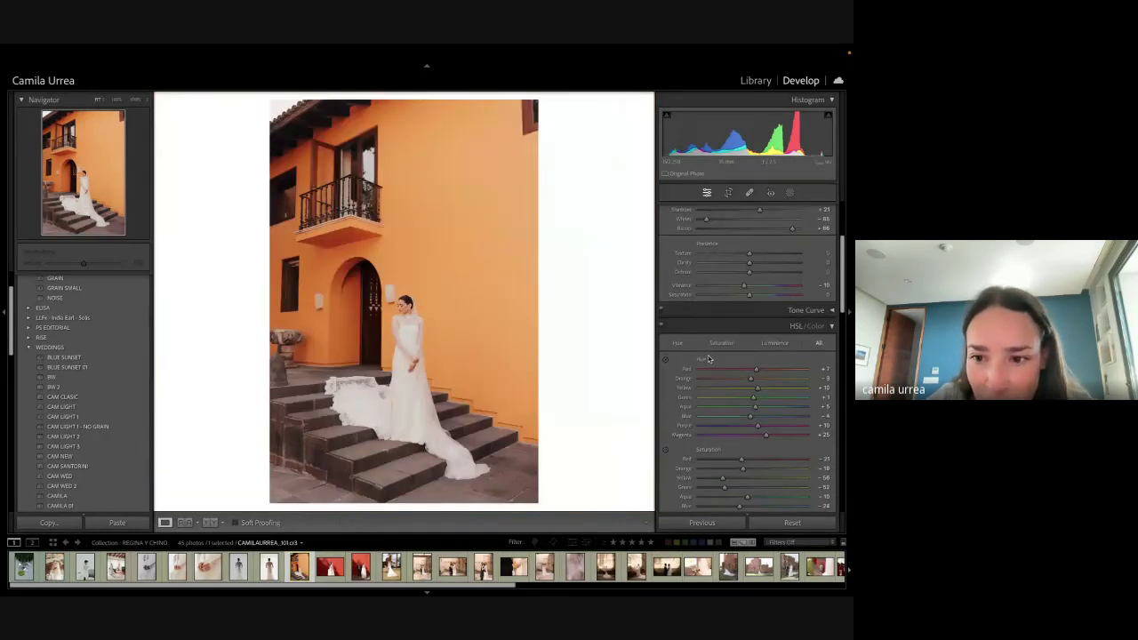
click(666, 360)
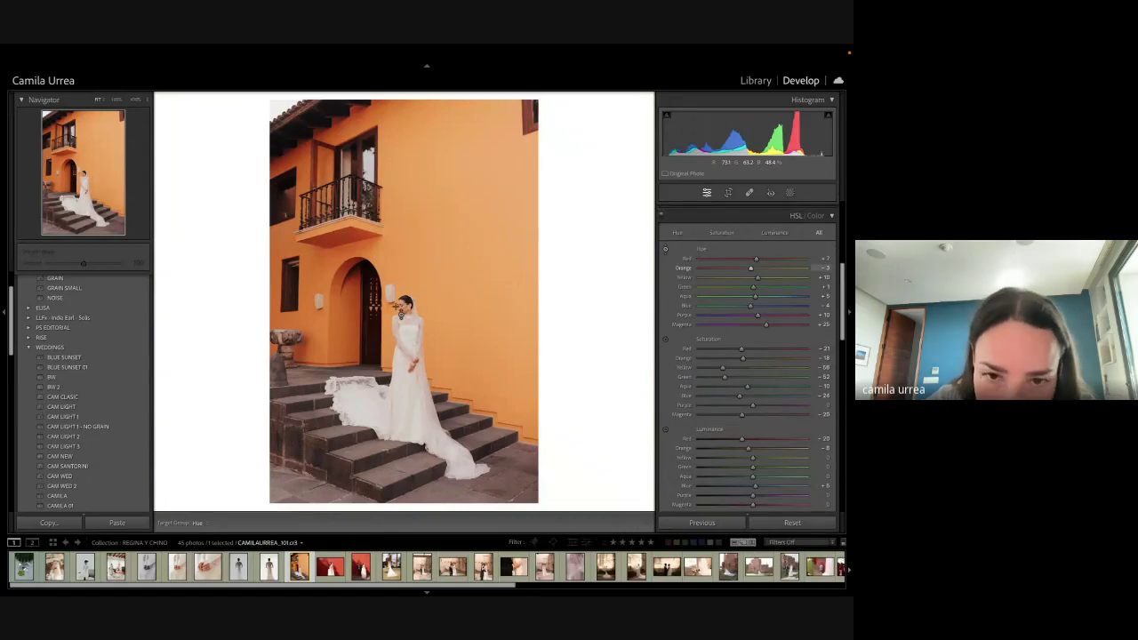
drag(409, 317, 409, 300)
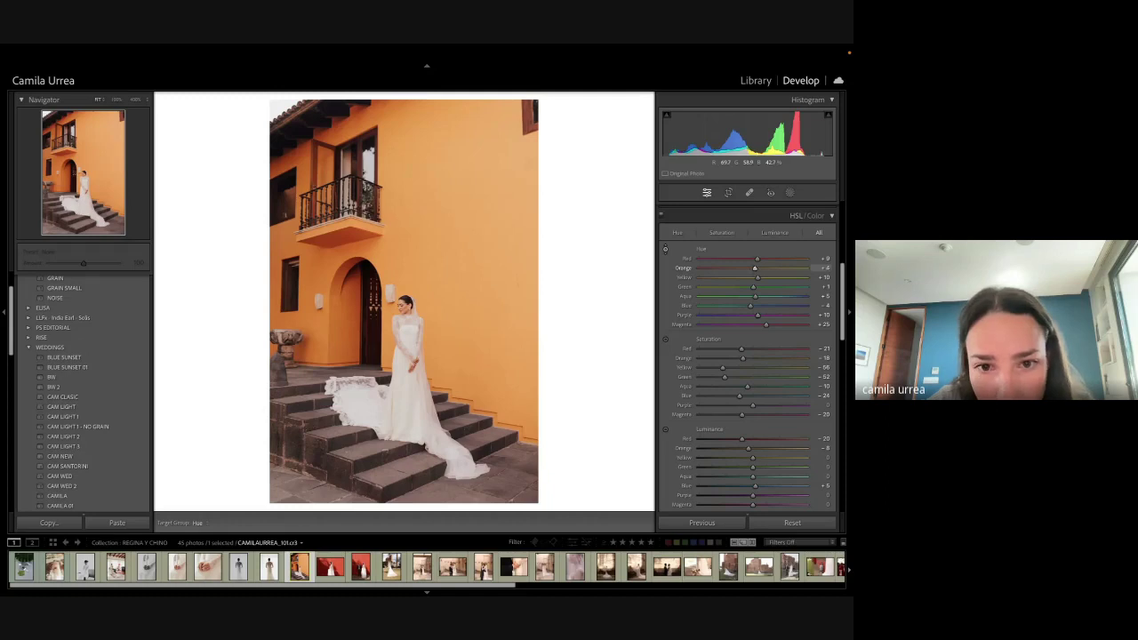
click(666, 340)
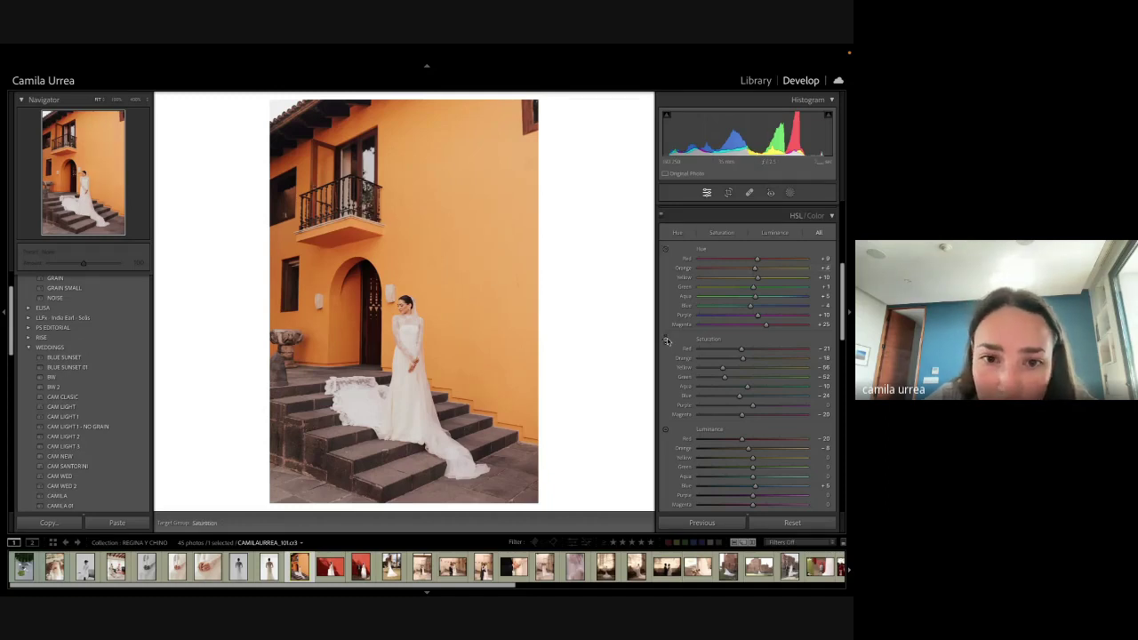
drag(409, 312, 410, 313)
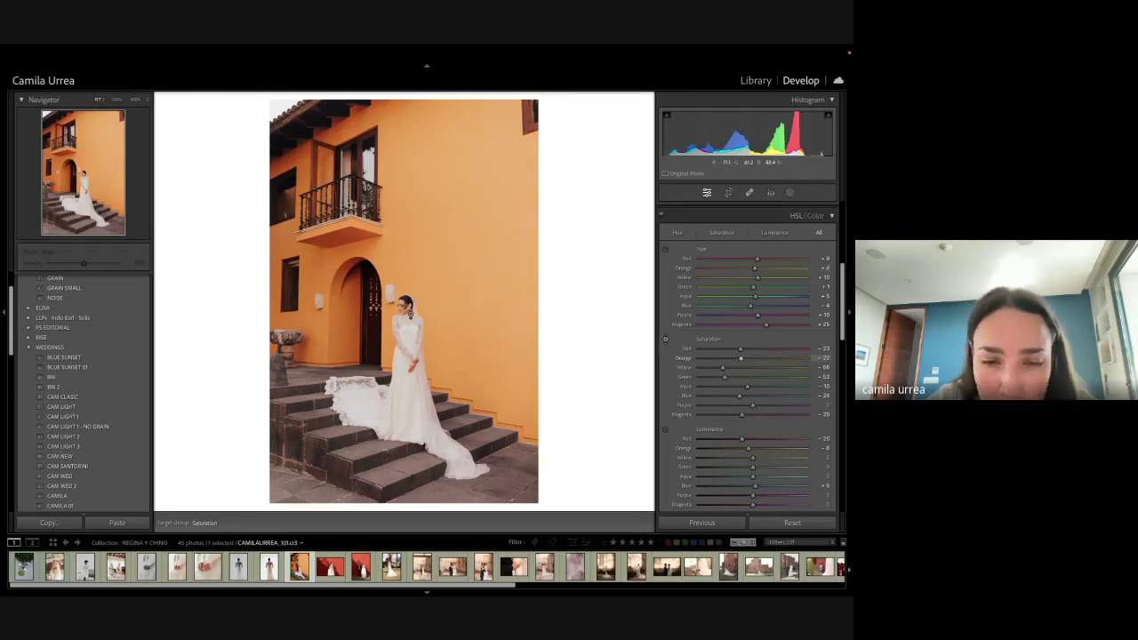
Step: Set the orange-house photo's overall saturation to -2, compare it with the original version, and check its existing crop
scroll(729, 343, up, 3)
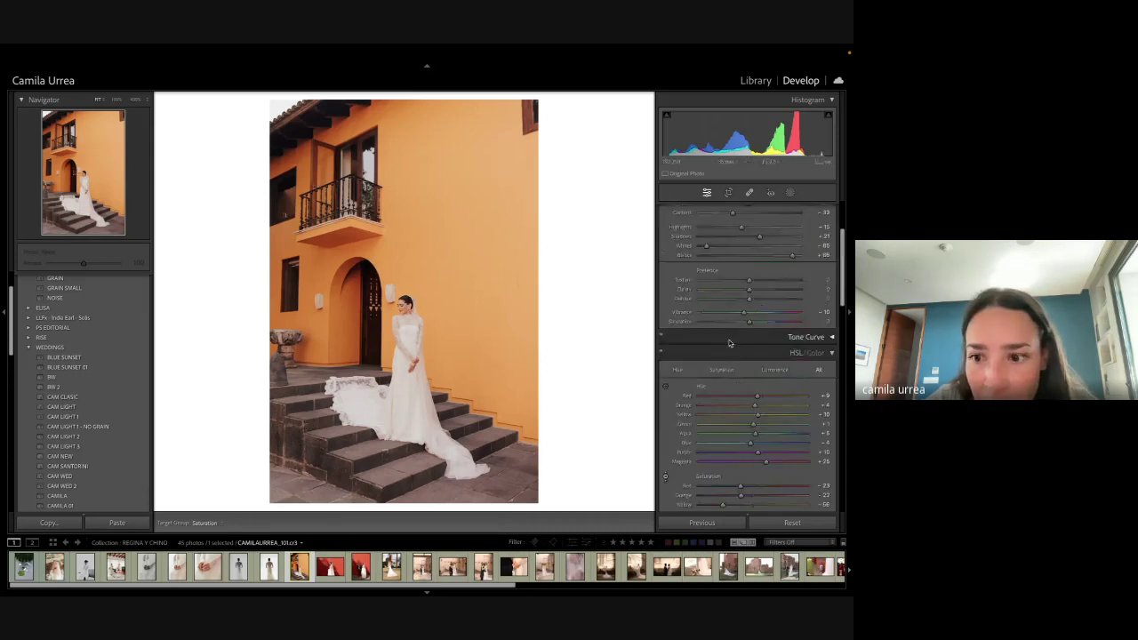
scroll(729, 344, up, 3)
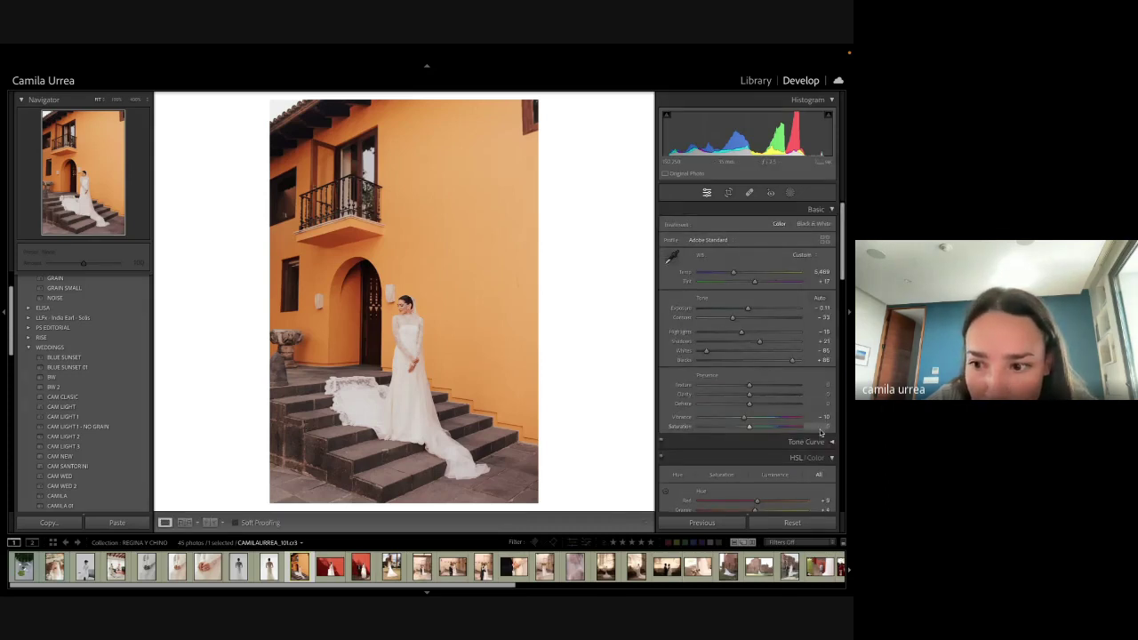
drag(819, 428, 817, 428)
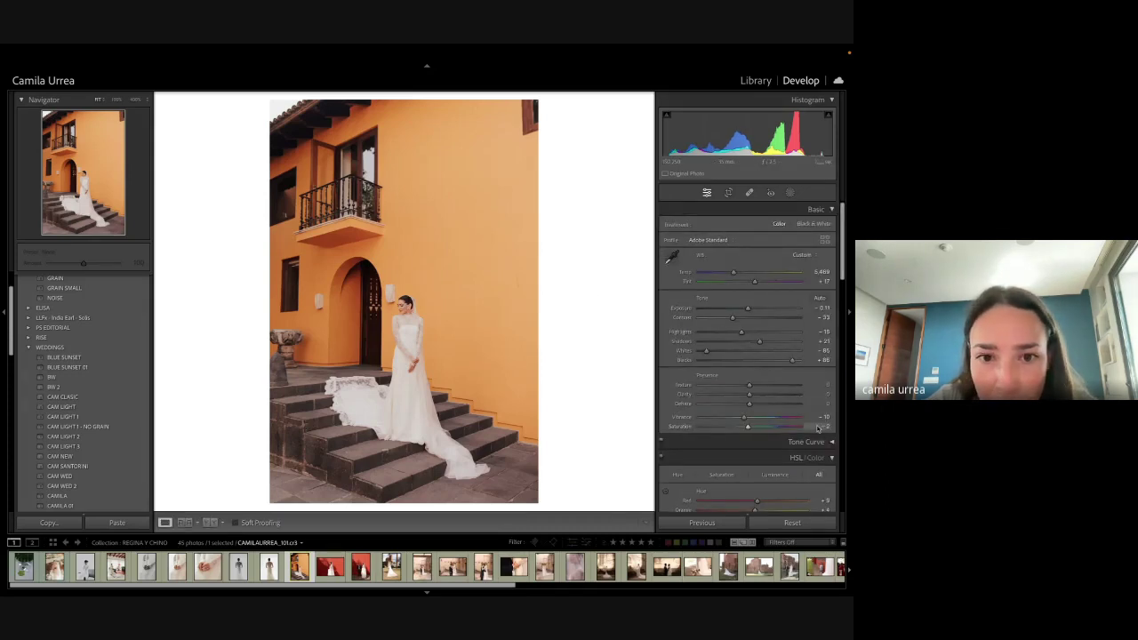
key(backslash)
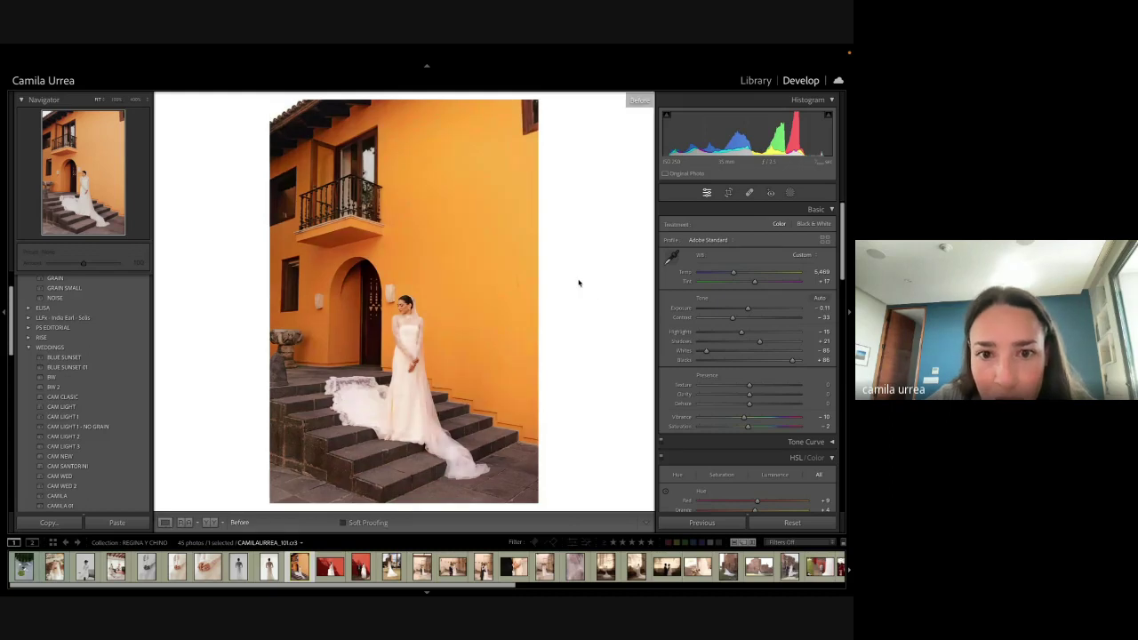
key(backslash)
key(backslash)
key(backslash)
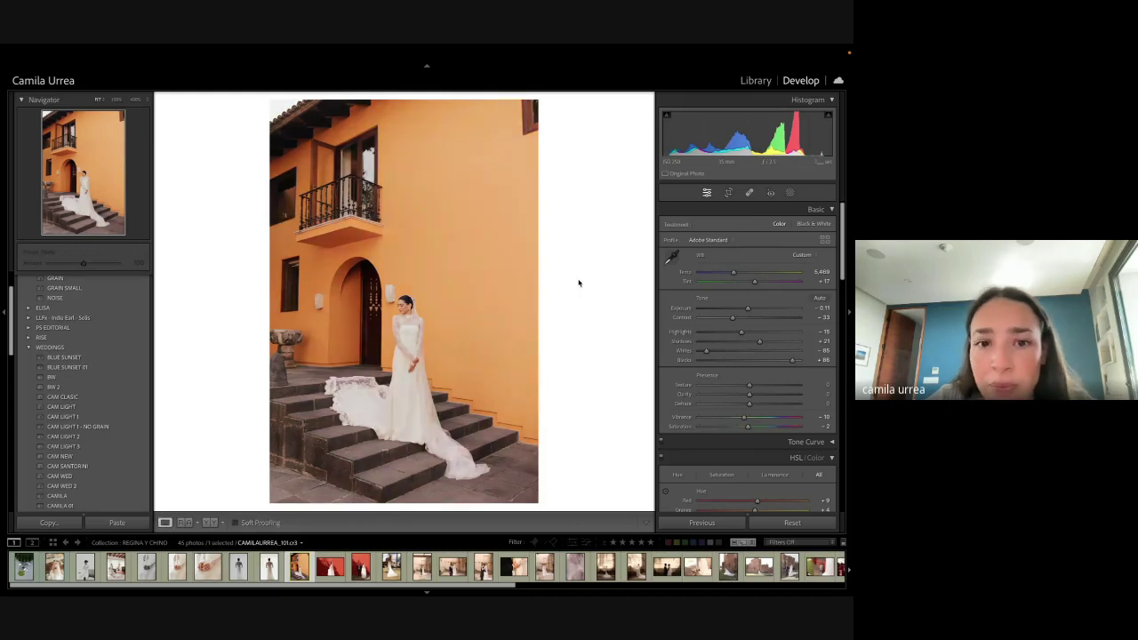
key(r)
key(r)
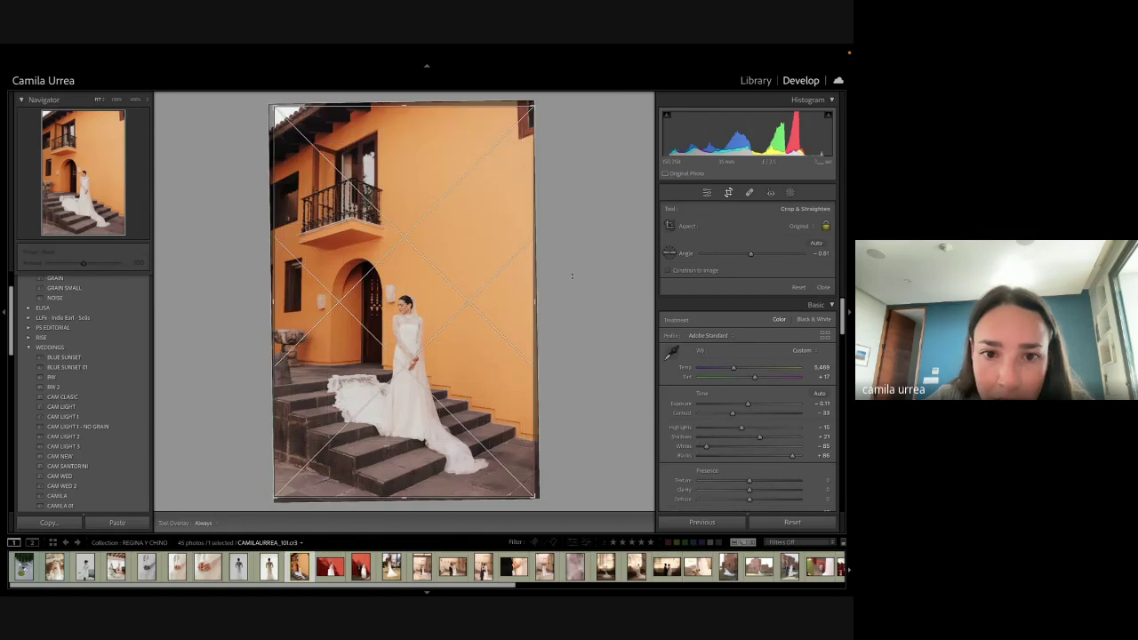
Step: Adjust the Color Grading tints of the shadows and highlights on the orange-house photo and compare the result with the original
click(832, 333)
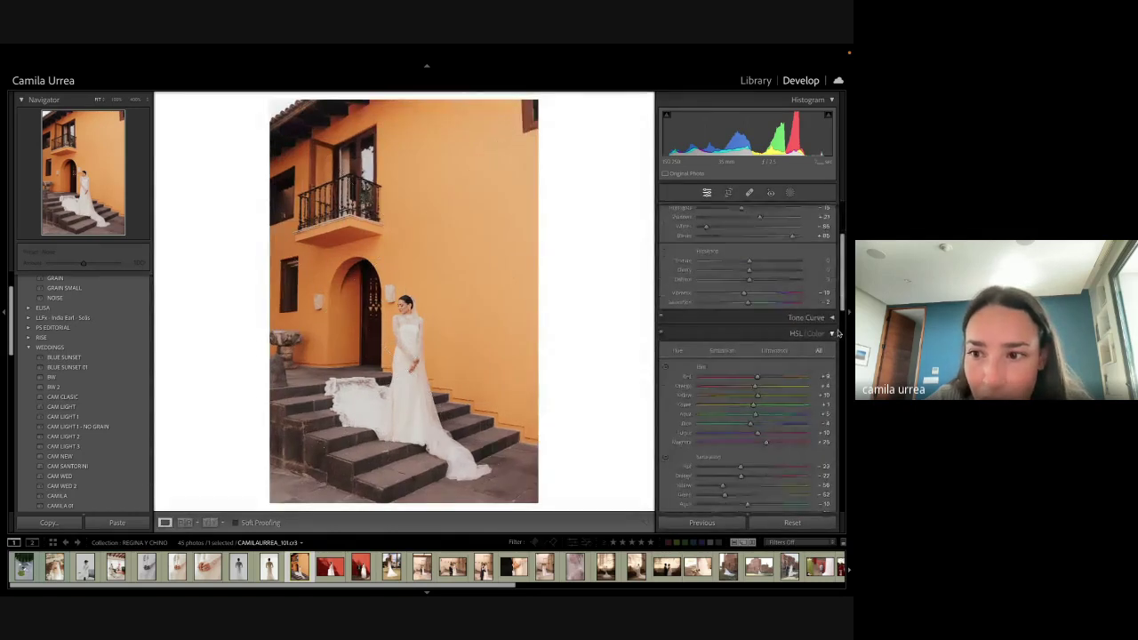
click(834, 333)
scroll(740, 410, down, 2)
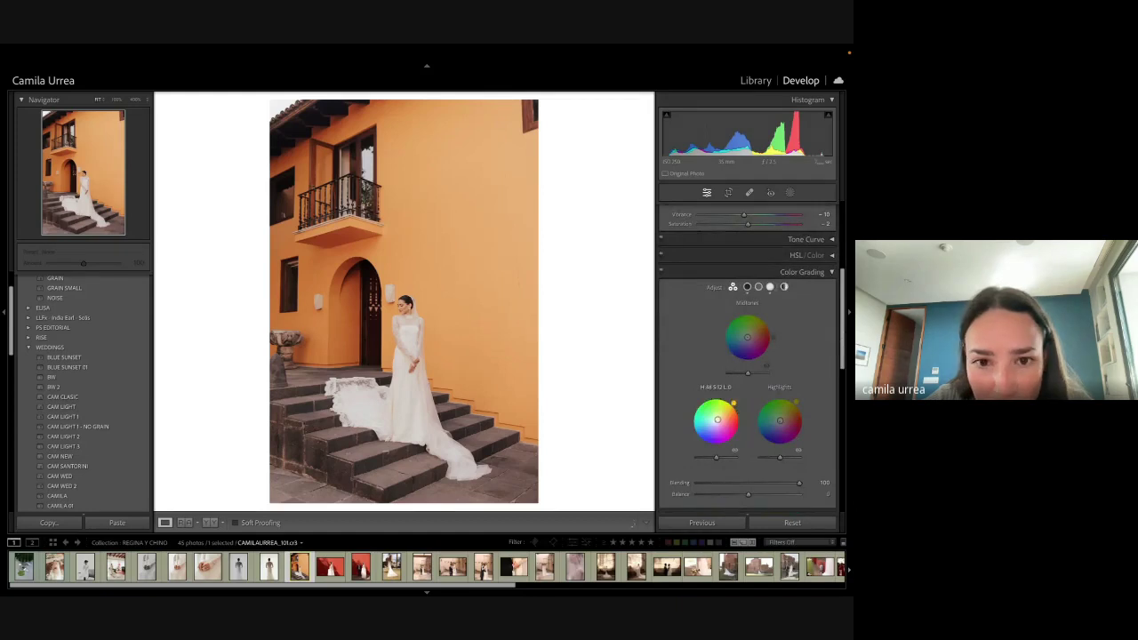
drag(733, 403, 797, 404)
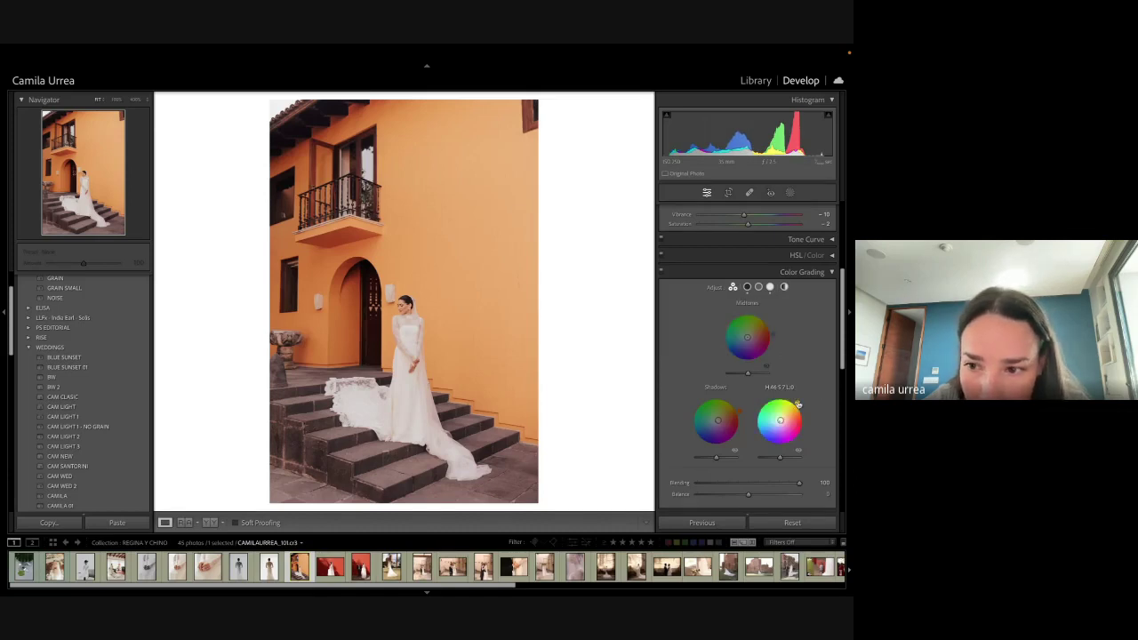
drag(797, 405, 799, 404)
key(backslash)
key(backslash)
key(backslash)
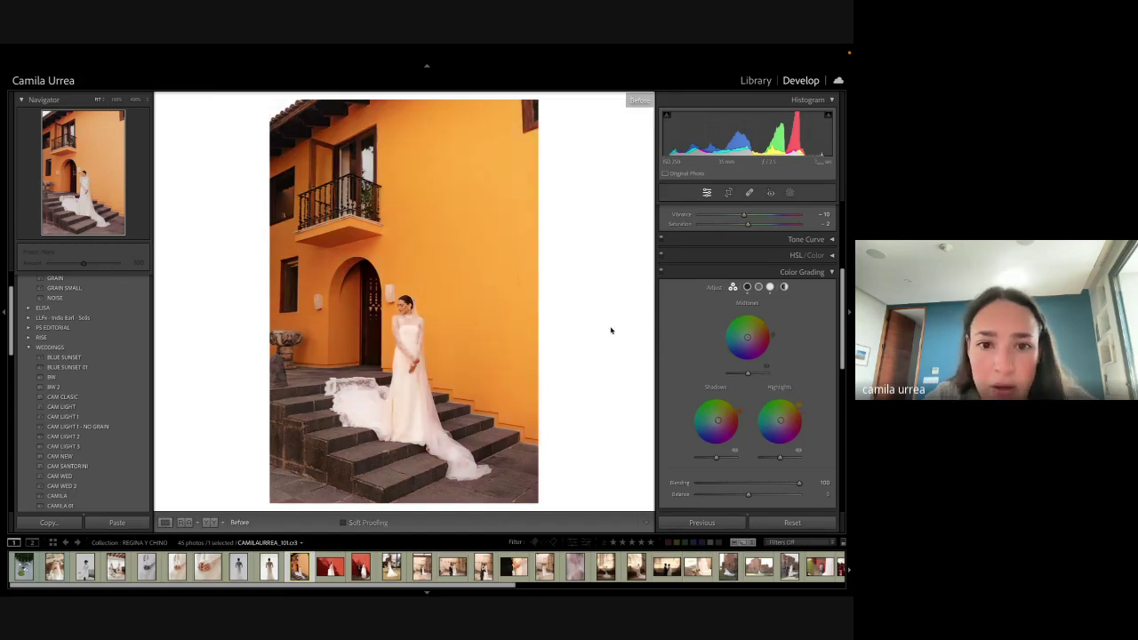
key(backslash)
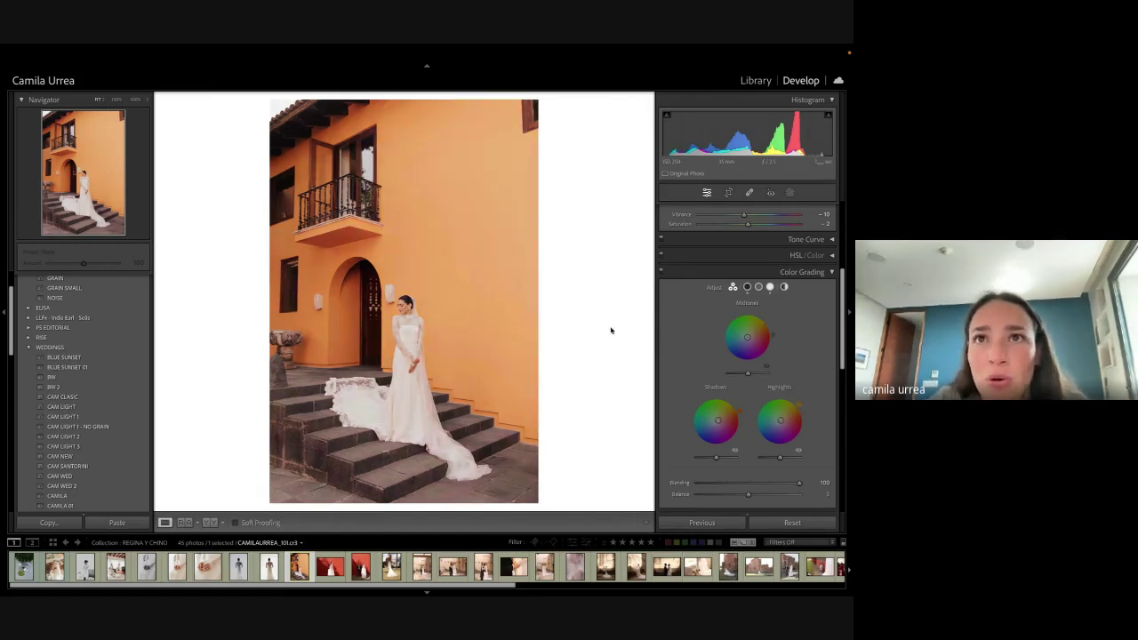
Step: Inspect the bride's face up close, set tint to +10, refine the shadow and highlight color grading, and compare the full photo with the original
scroll(663, 369, up, 5)
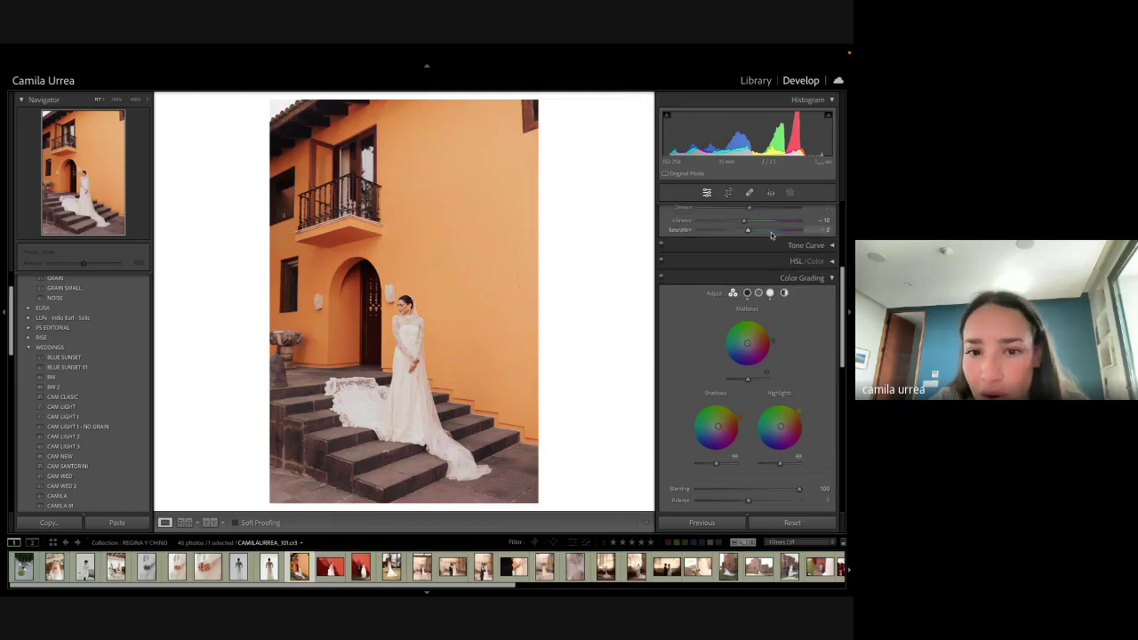
click(414, 325)
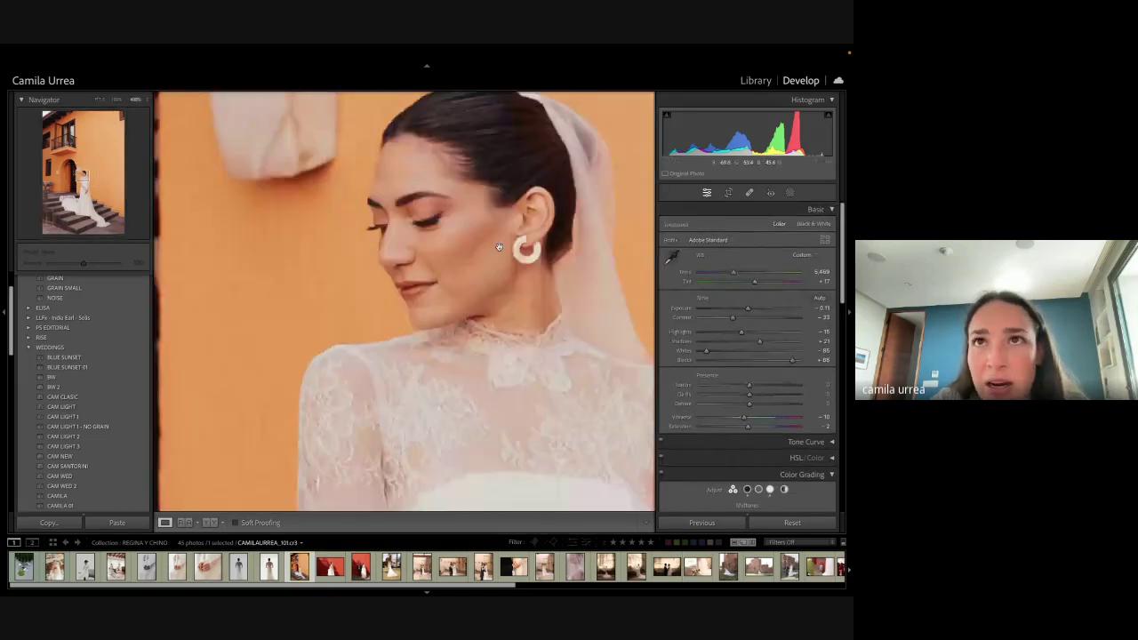
drag(498, 246, 437, 273)
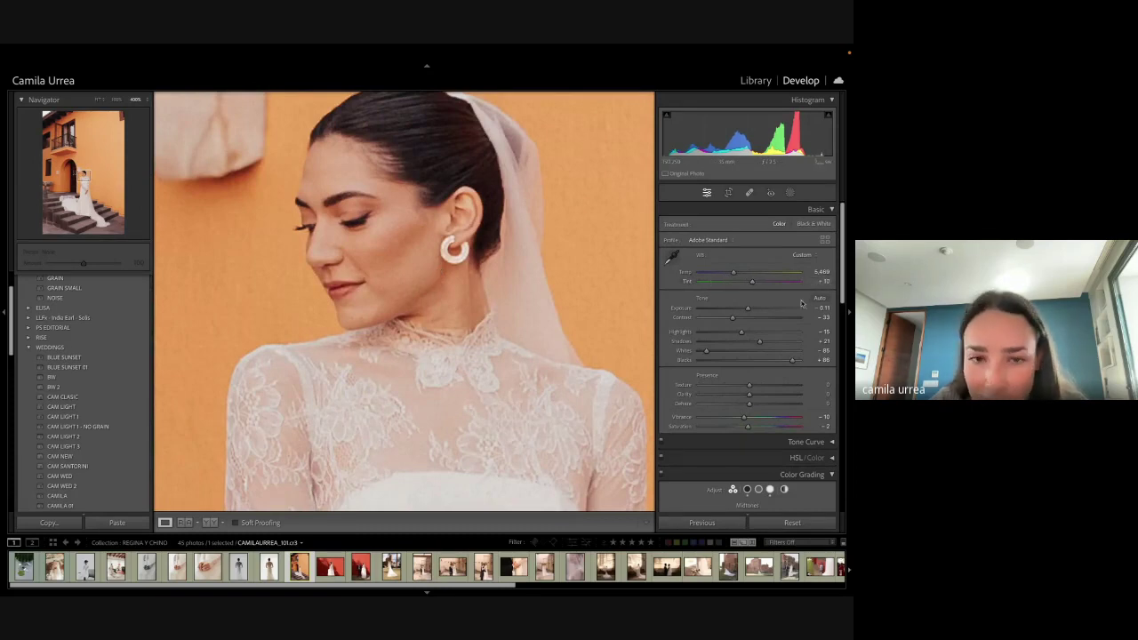
scroll(753, 439, down, 5)
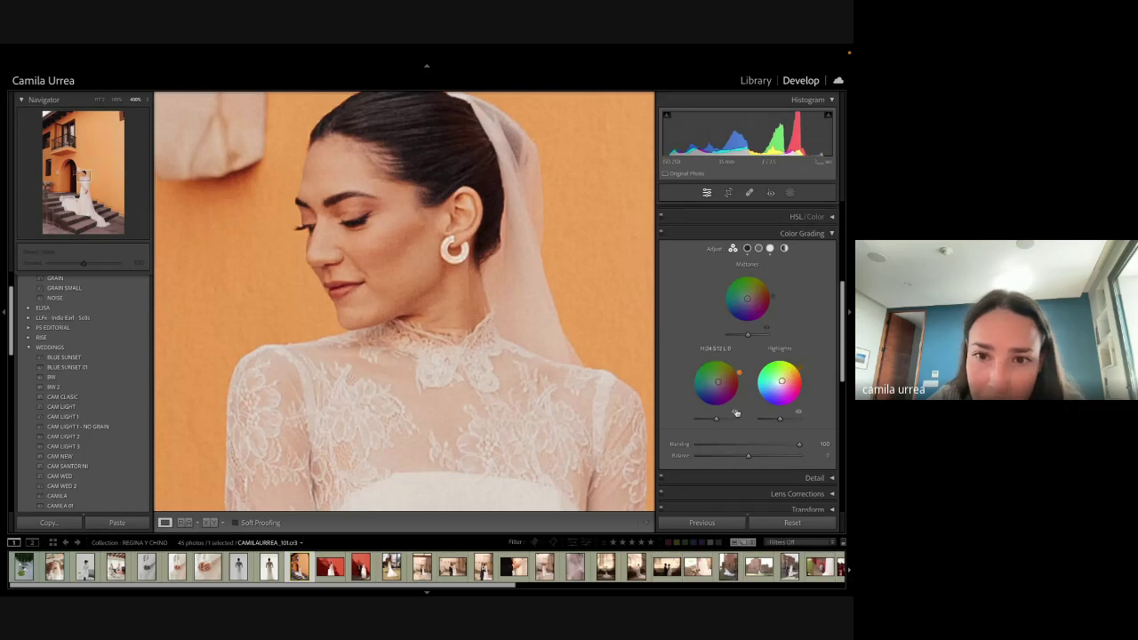
click(629, 307)
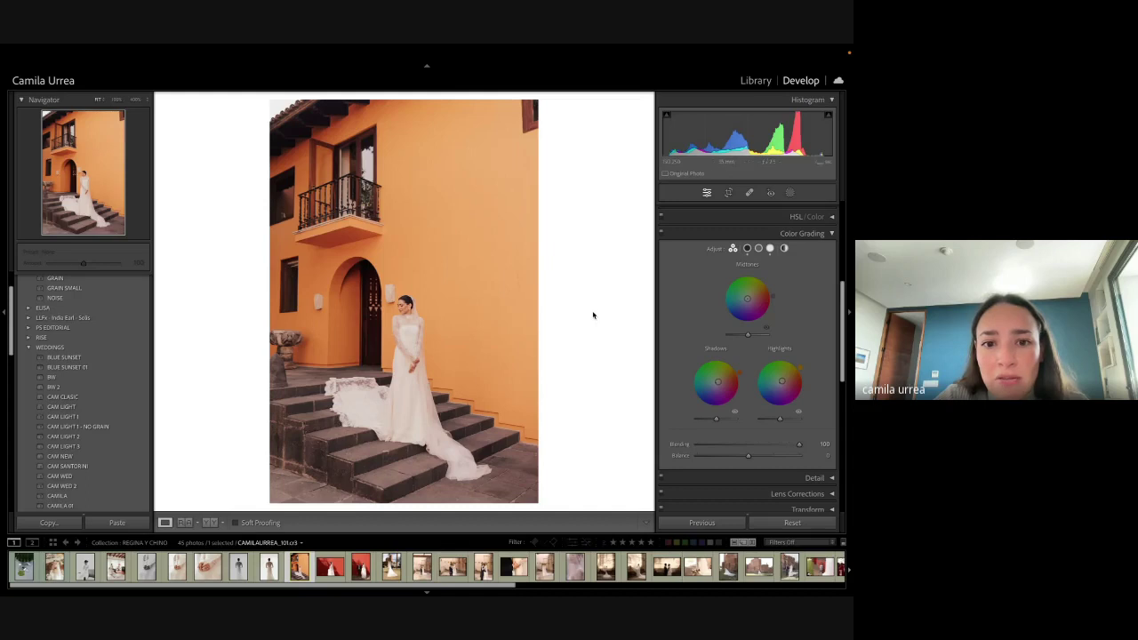
key(backslash)
key(backslash)
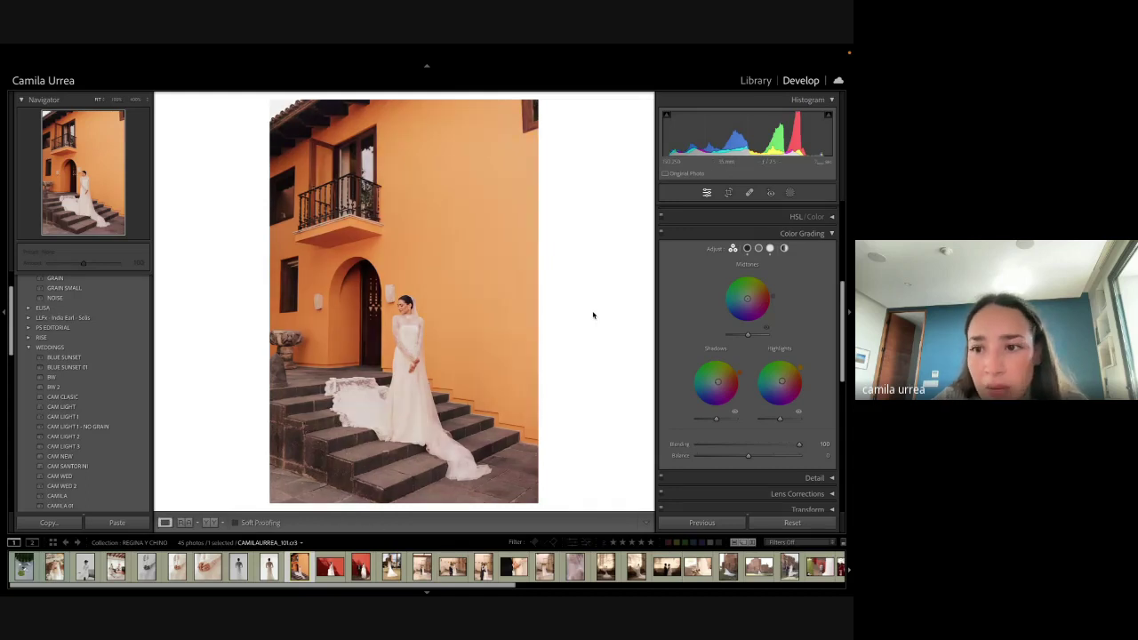
Step: Set highlights to -40 and shadows to +10, and crop the orange-house photo tighter to cut away part of the roof
scroll(734, 379, up, 5)
mouse_move(740, 333)
mouse_down()
mouse_move(729, 332)
mouse_move(755, 342)
mouse_up()
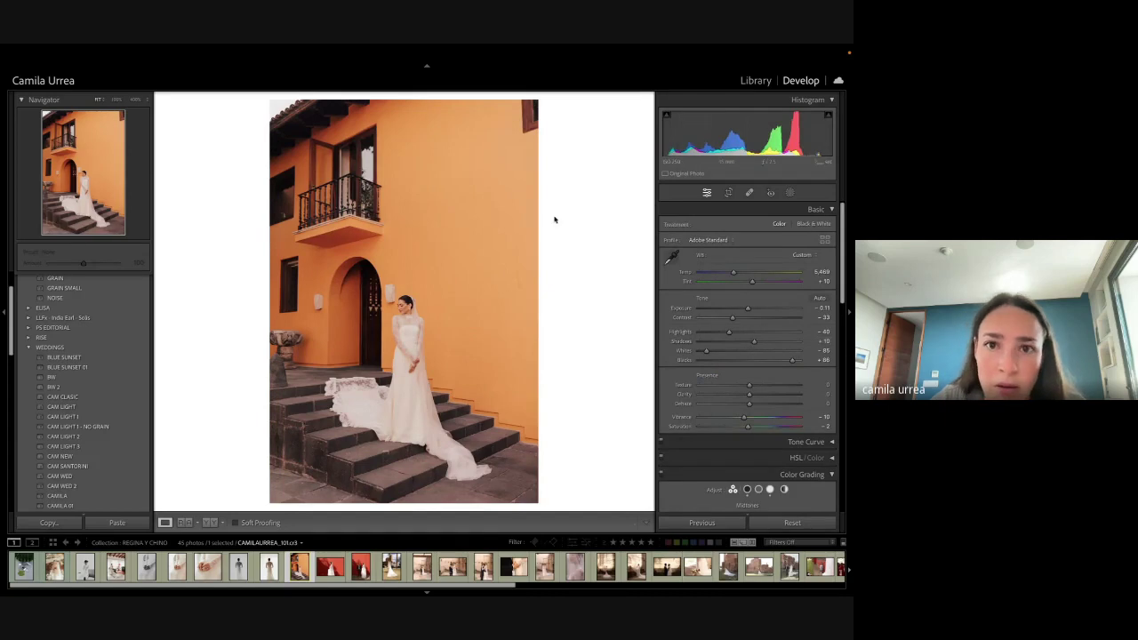
key(r)
drag(536, 101, 526, 120)
key(Return)
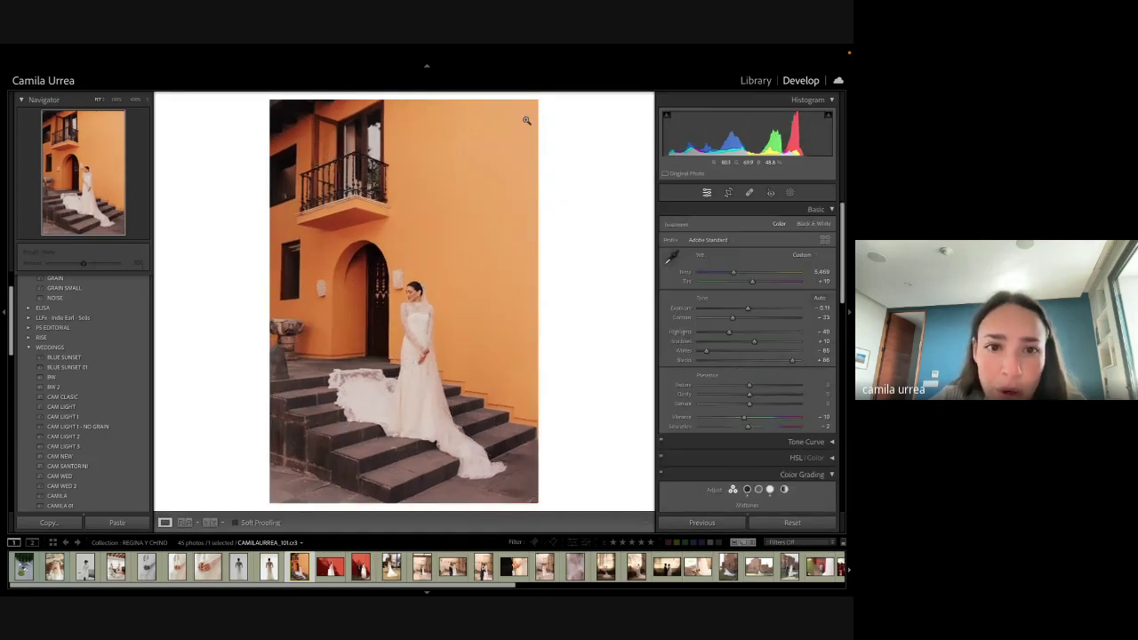
key(r)
key(r)
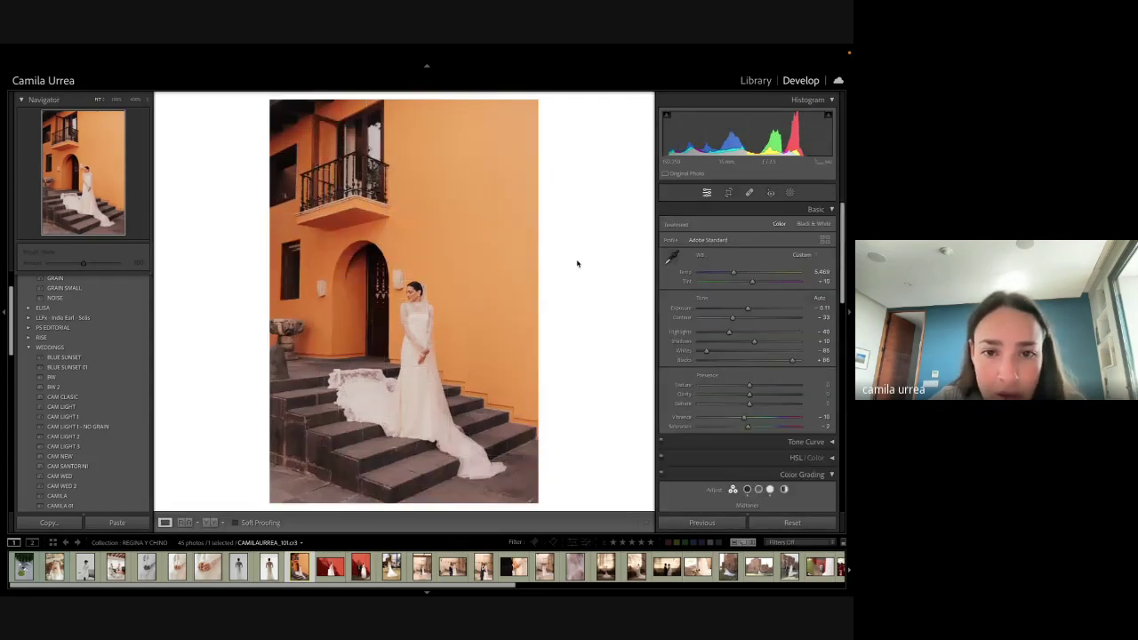
Step: Correct the building's perspective with Transform, setting vertical to -10 and horizontal to +3
scroll(745, 445, down, 10)
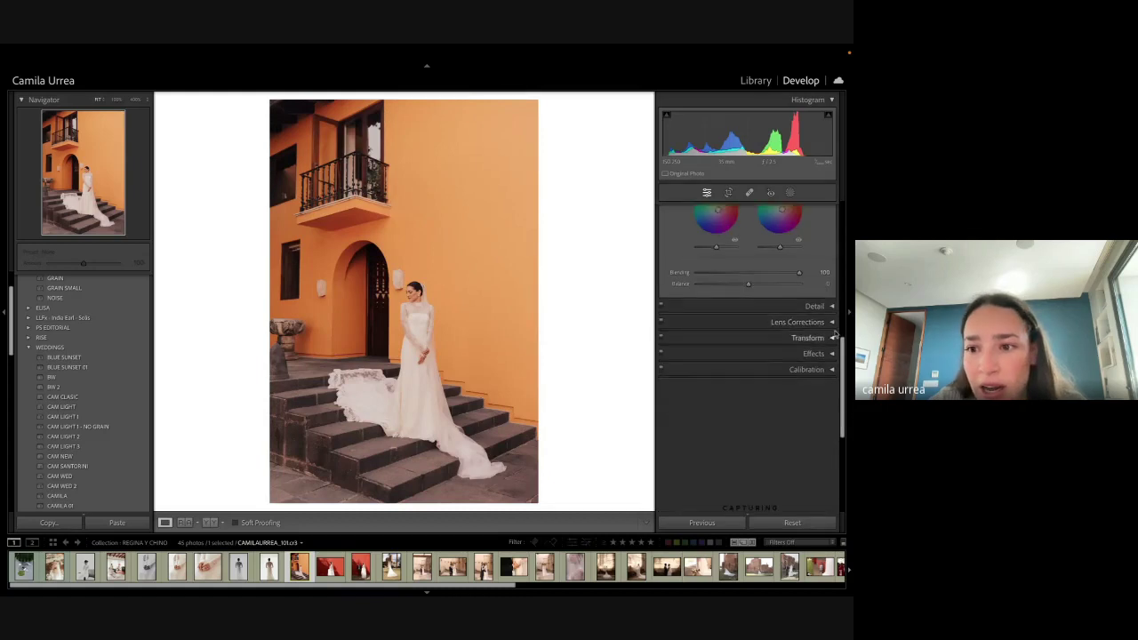
click(832, 338)
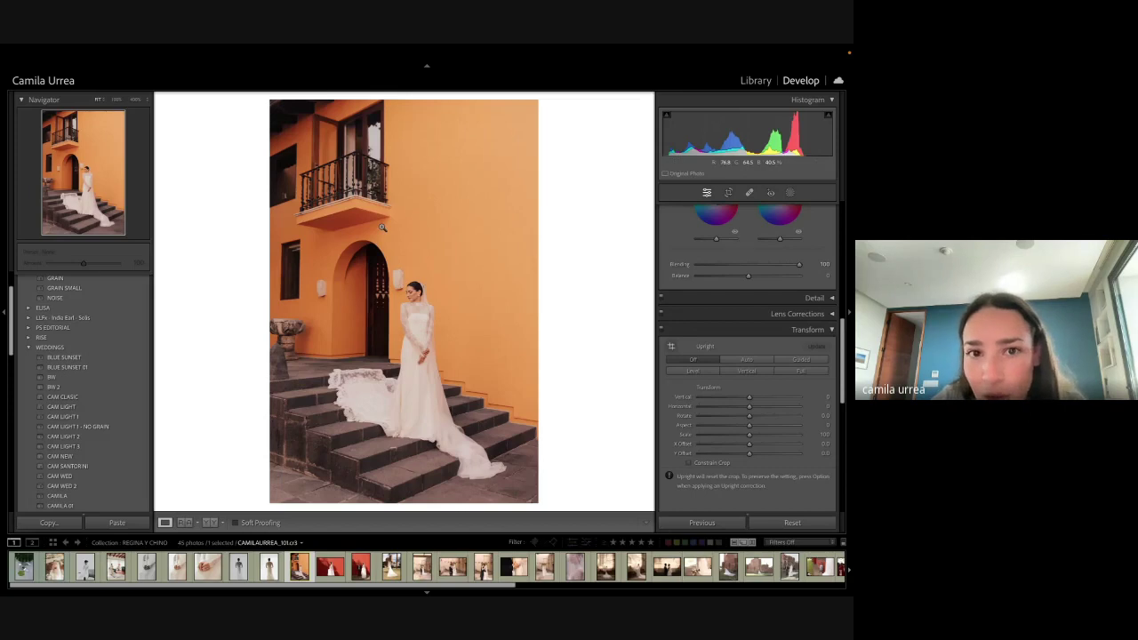
drag(750, 396, 744, 396)
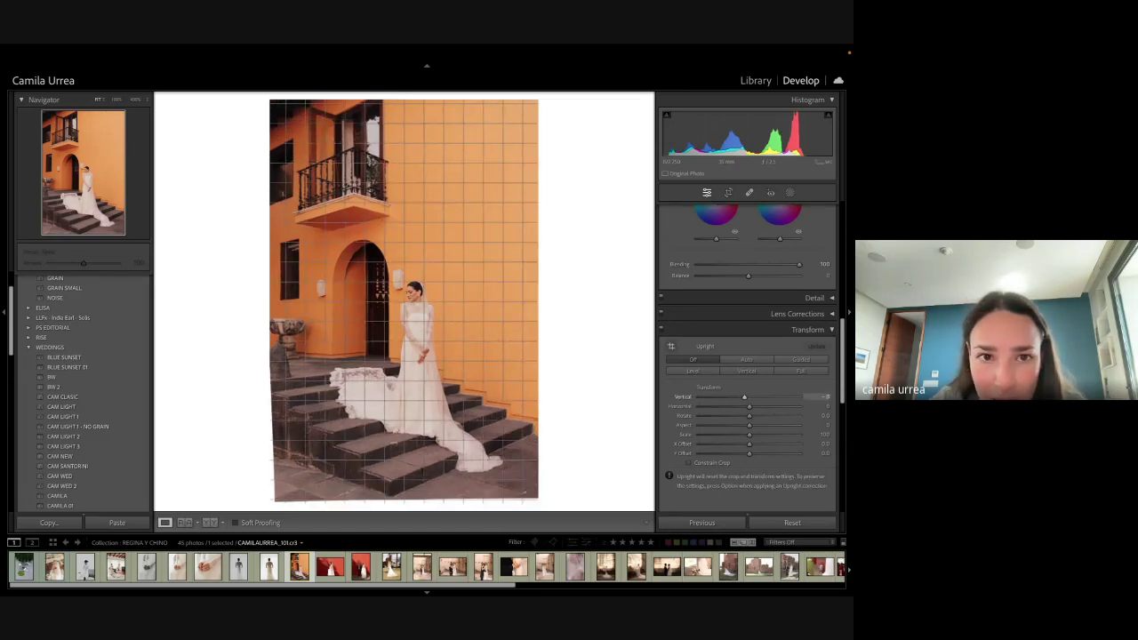
mouse_move(820, 397)
mouse_down()
mouse_move(808, 408)
mouse_move(819, 408)
mouse_up()
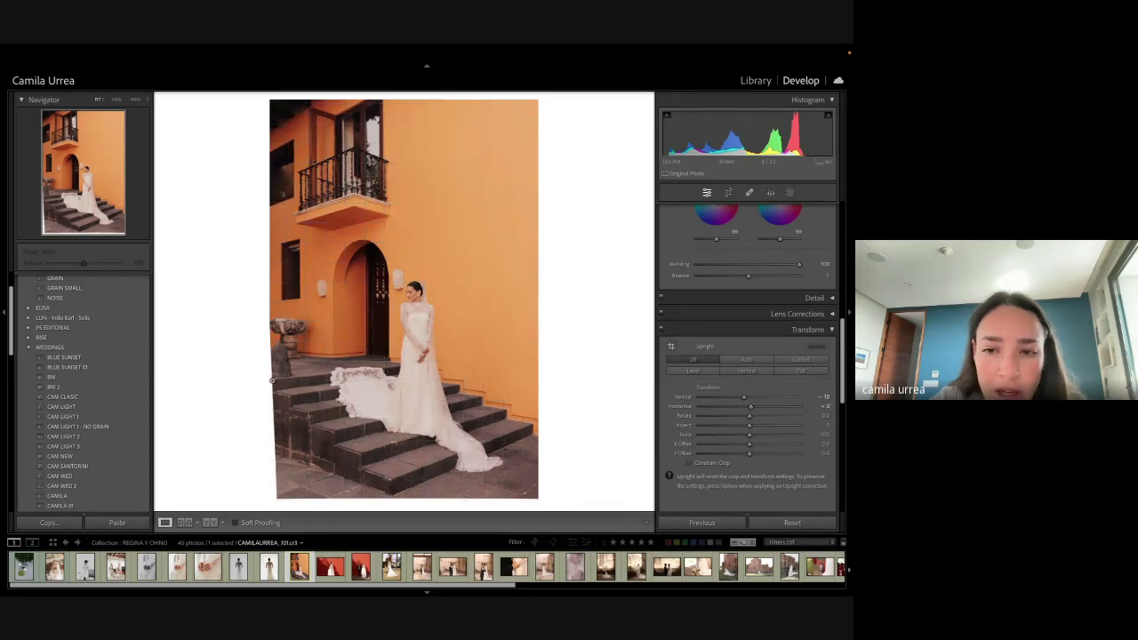
Step: Change the workspace background to medium gray, crop away the blank edges left by the perspective correction, and view the photo full screen
right_click(573, 331)
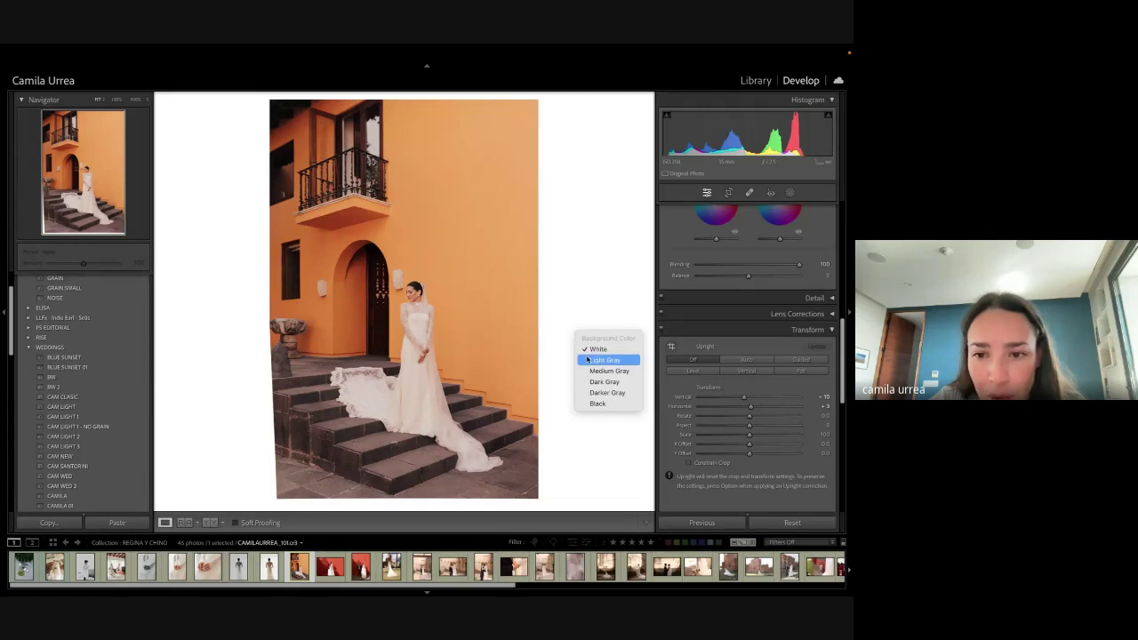
click(594, 372)
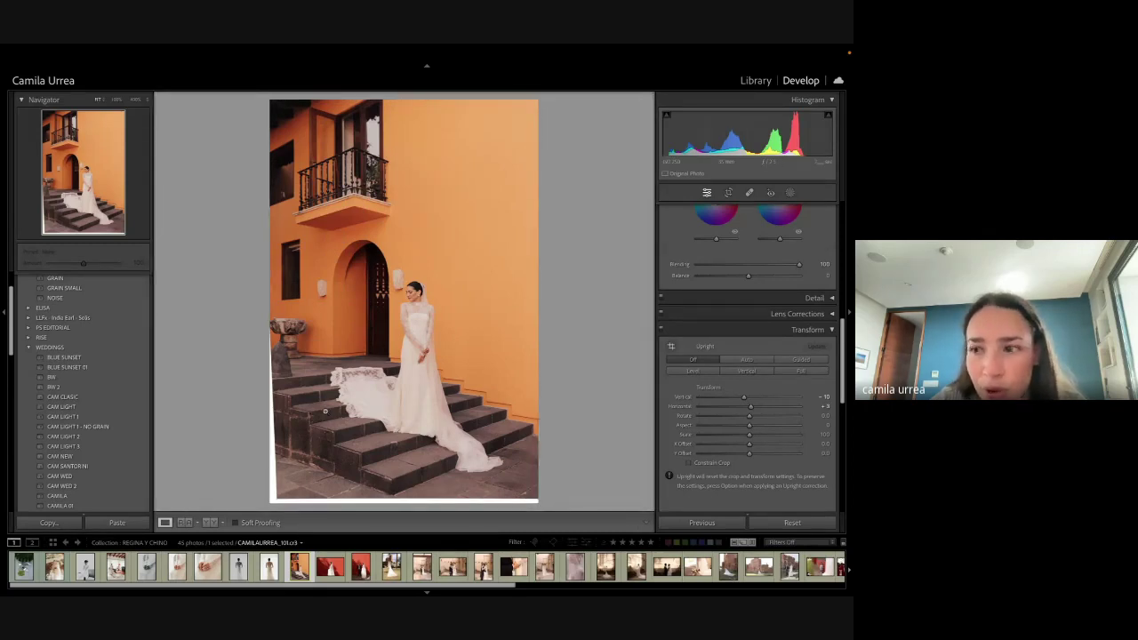
key(r)
drag(278, 347, 291, 348)
key(Return)
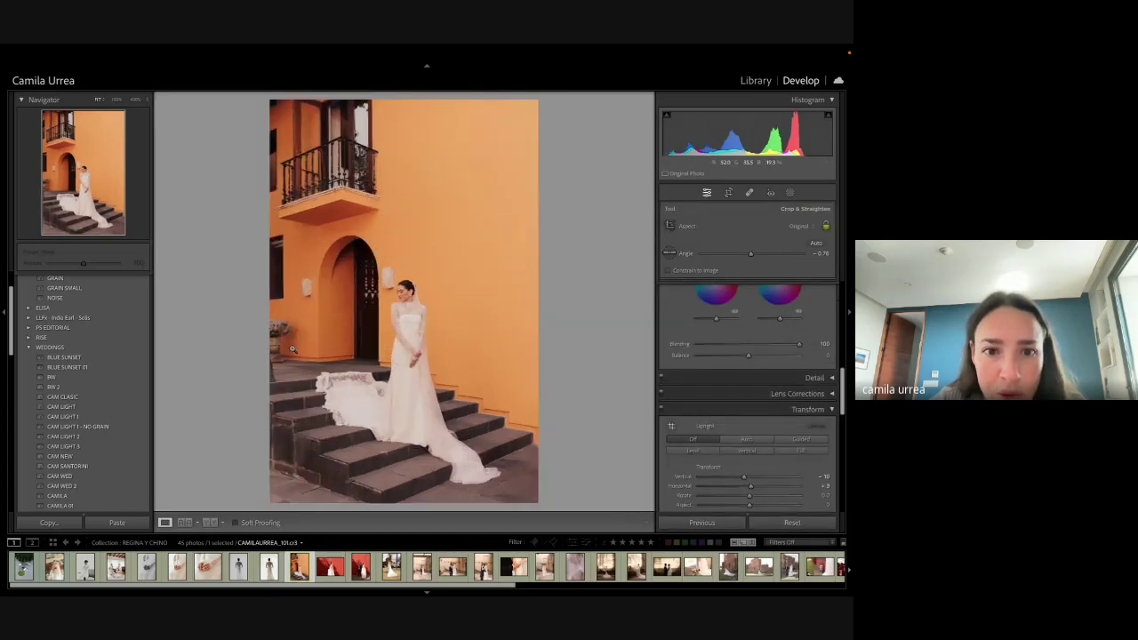
key(r)
key(Return)
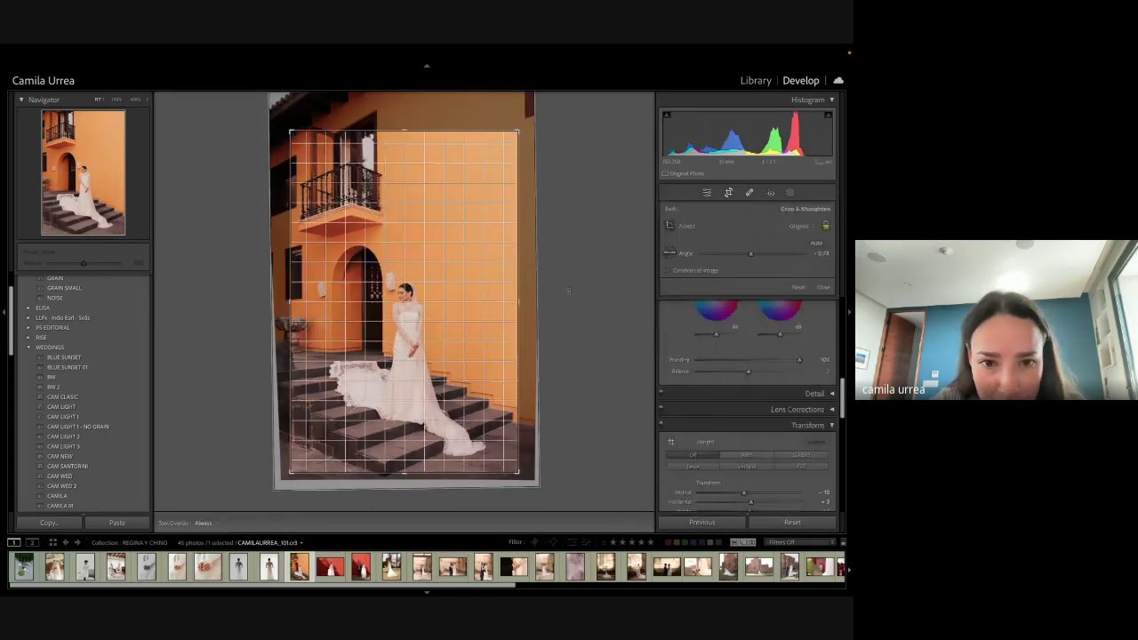
key(f)
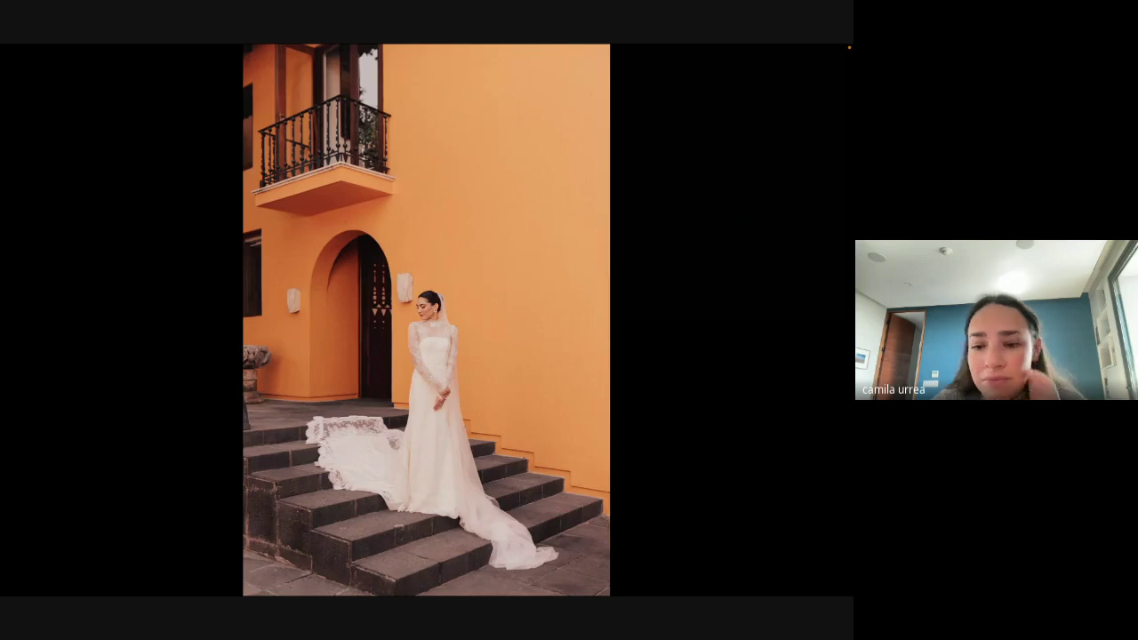
Step: Open the horizontal photo of the bride against the red wall for editing and apply the CAM LIGHT 1 - NO GRAIN preset
key(g)
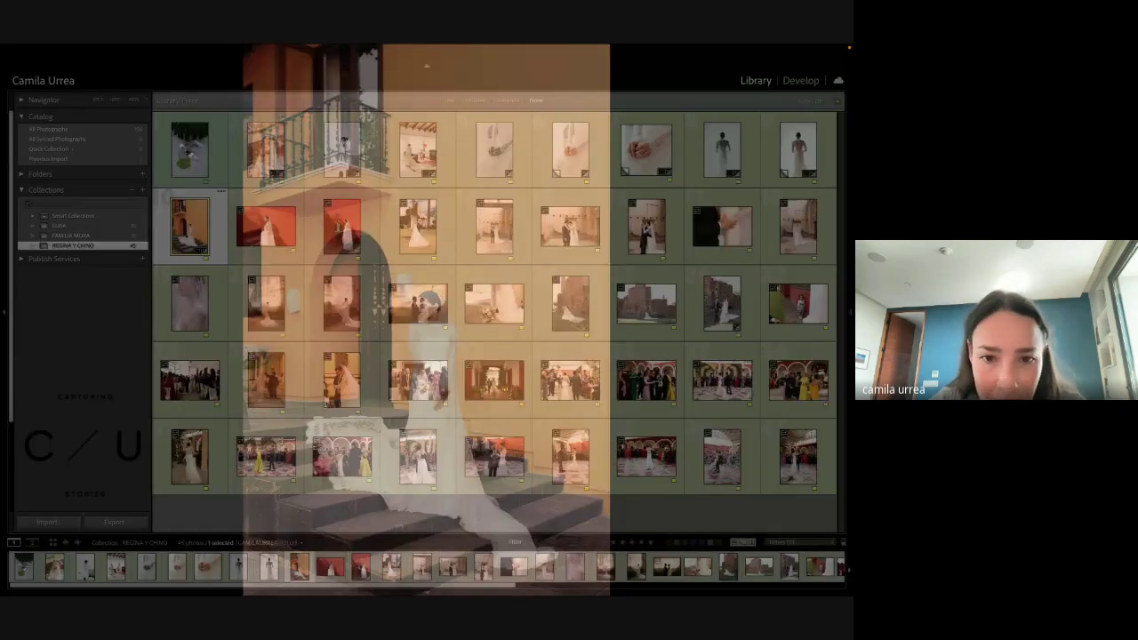
double_click(272, 226)
key(d)
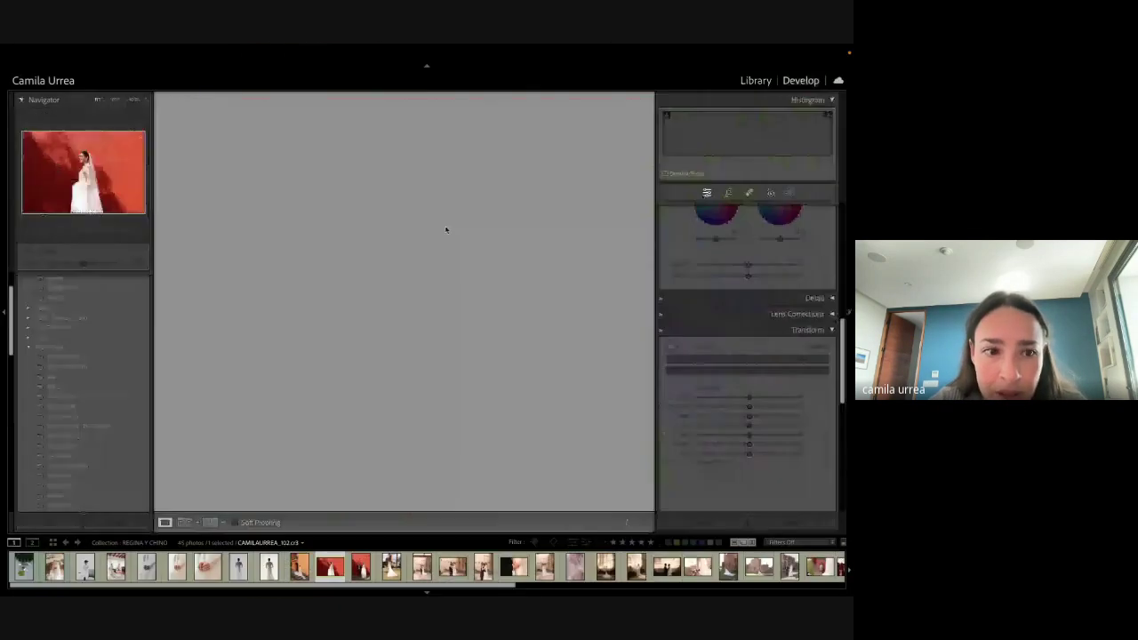
click(58, 427)
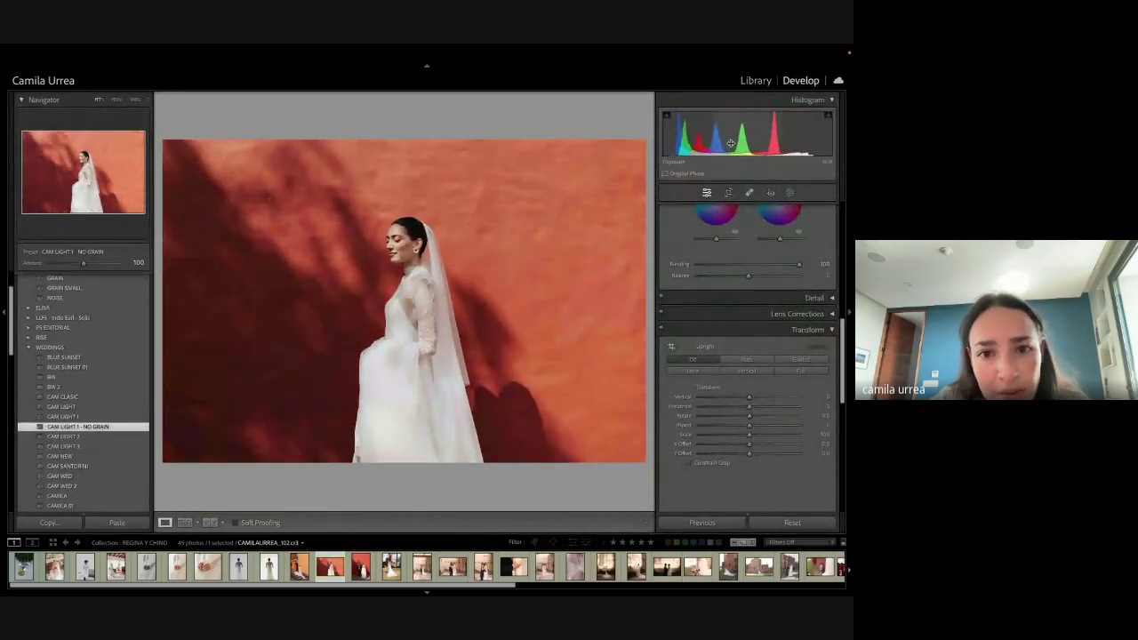
Step: Warm the red-wall photo to a temperature of 5,880 and compare the edit with the original
scroll(744, 311, up, 10)
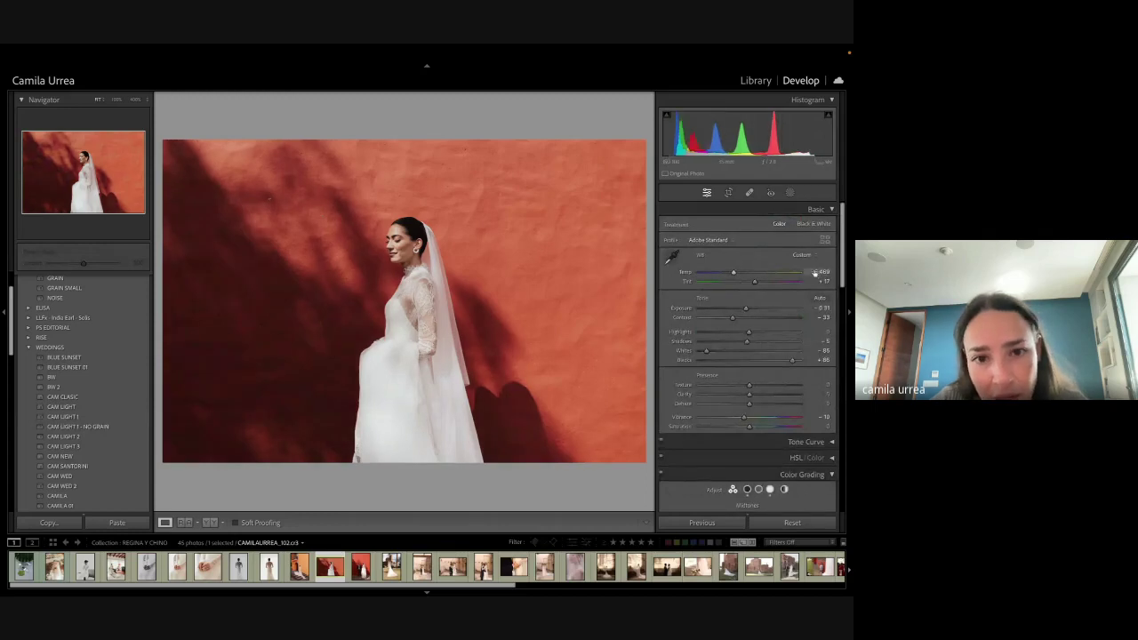
drag(814, 273, 826, 273)
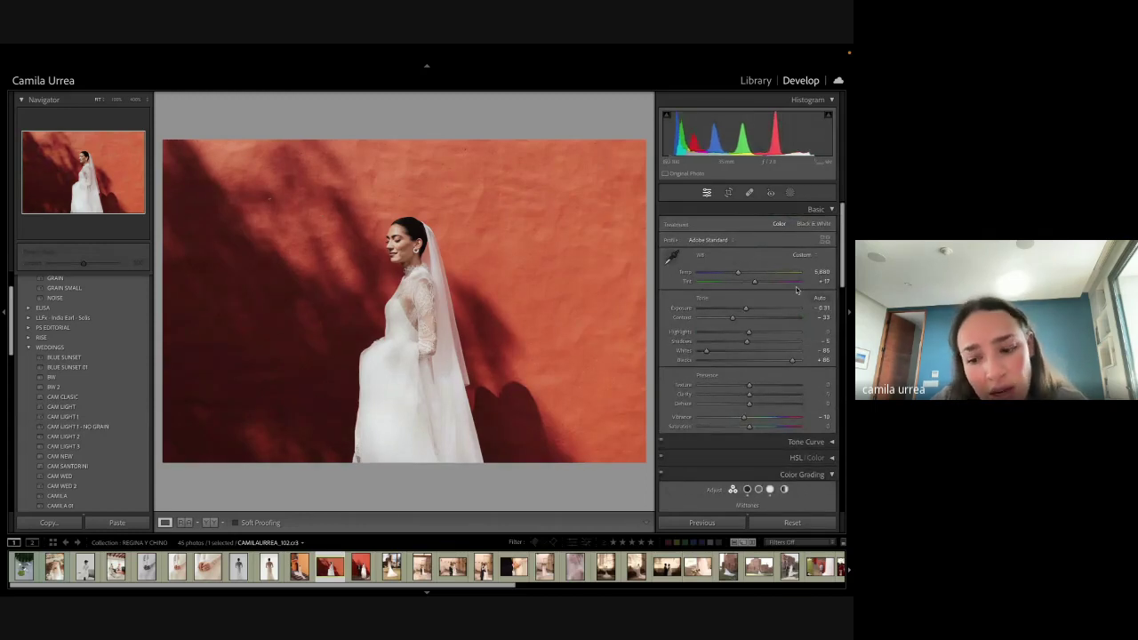
key(backslash)
key(backslash)
key(backslash)
key(backslash)
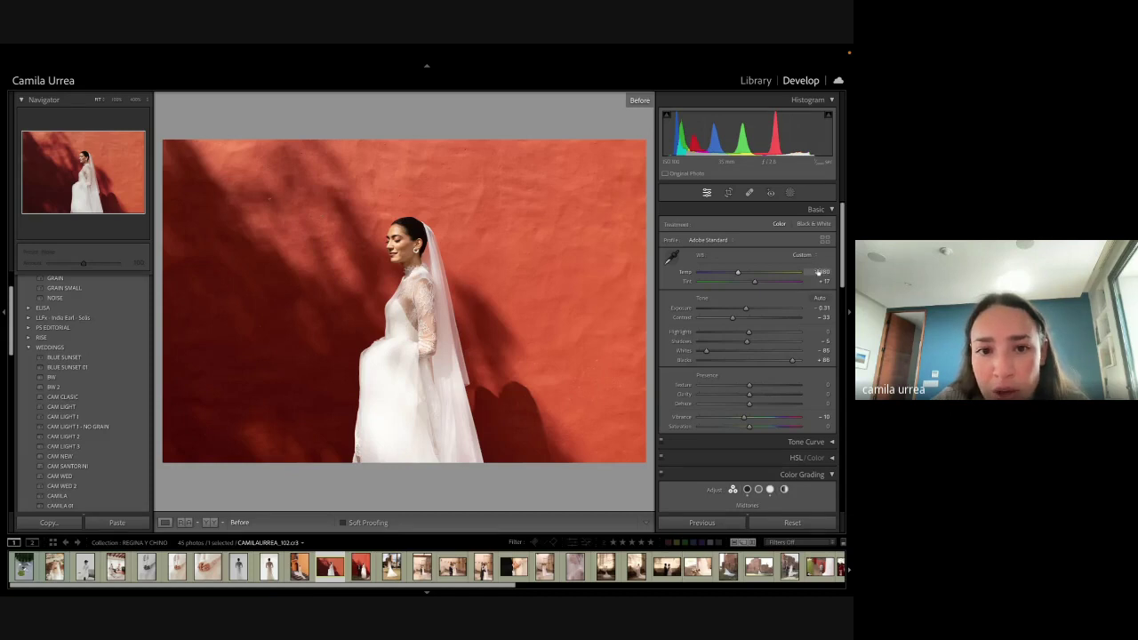
Step: Warm the red-wall bride photo further to a temperature of about 6,669, comparing it with the original while adjusting
drag(818, 272, 828, 272)
key(backslash)
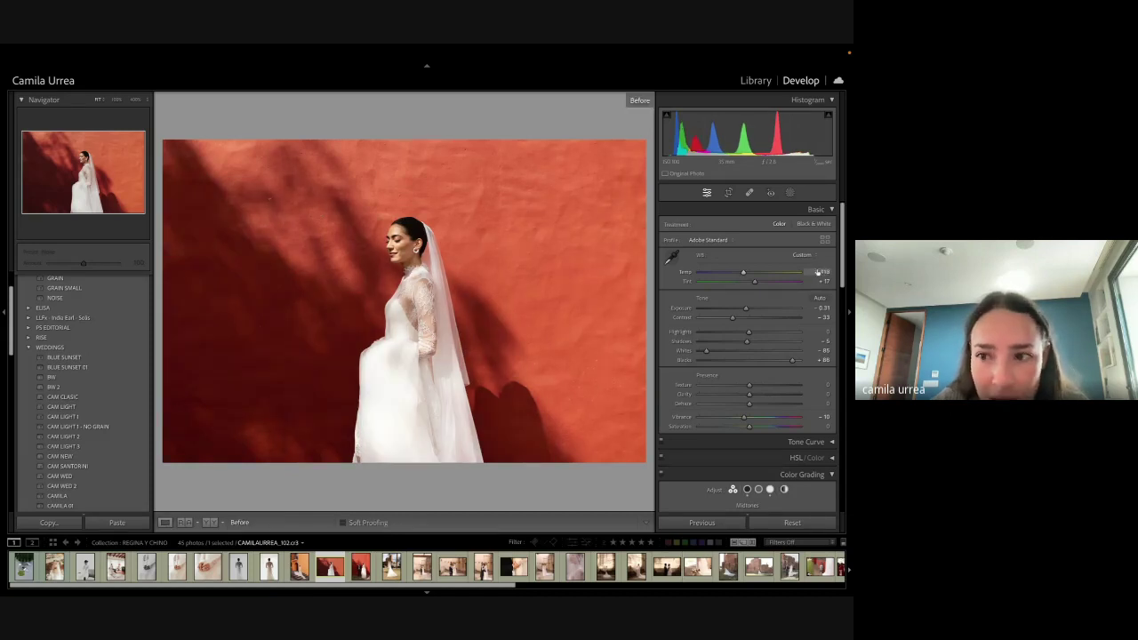
key(backslash)
key(backslash)
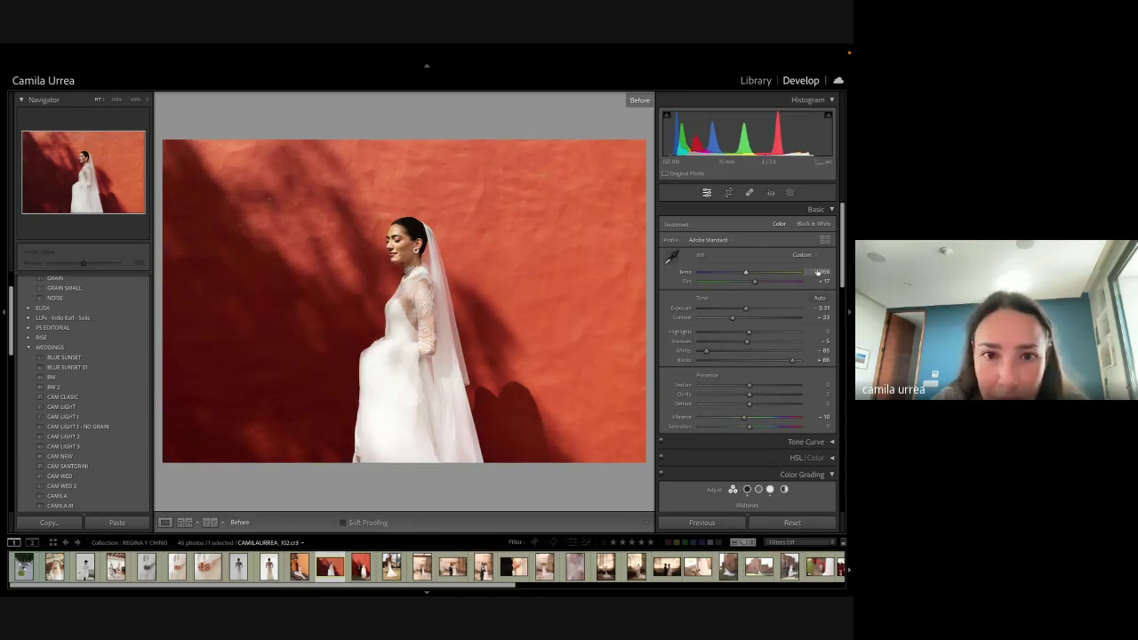
key(backslash)
Step: Set highlights to -22 and shadows to +3, and copy the photo's develop settings with the preselected options
drag(748, 331, 737, 332)
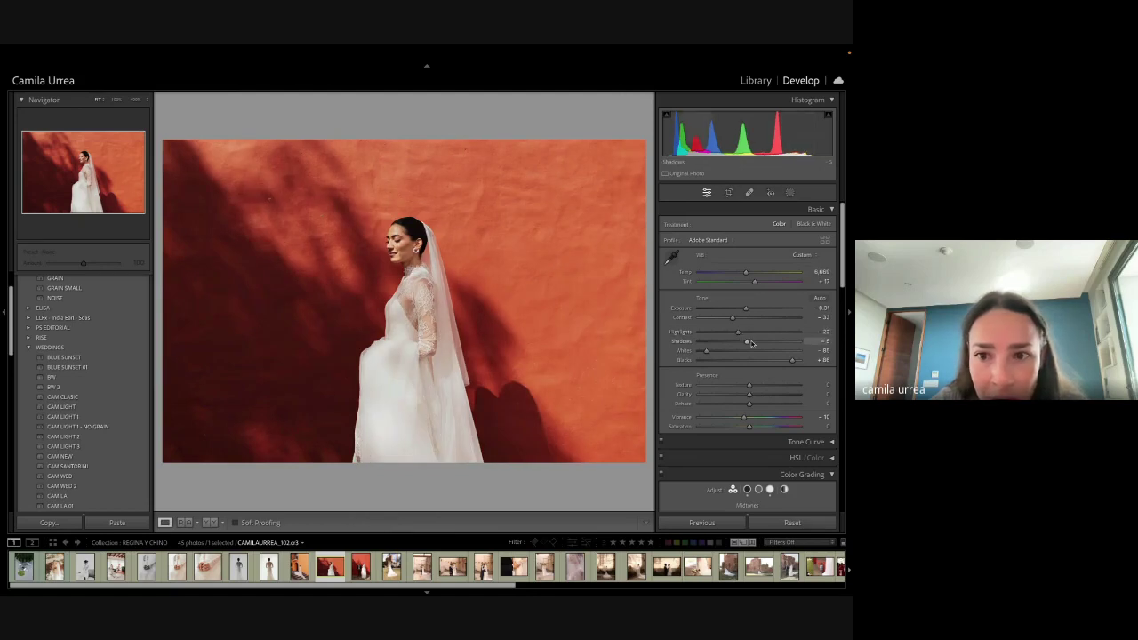
key(super+shift+c)
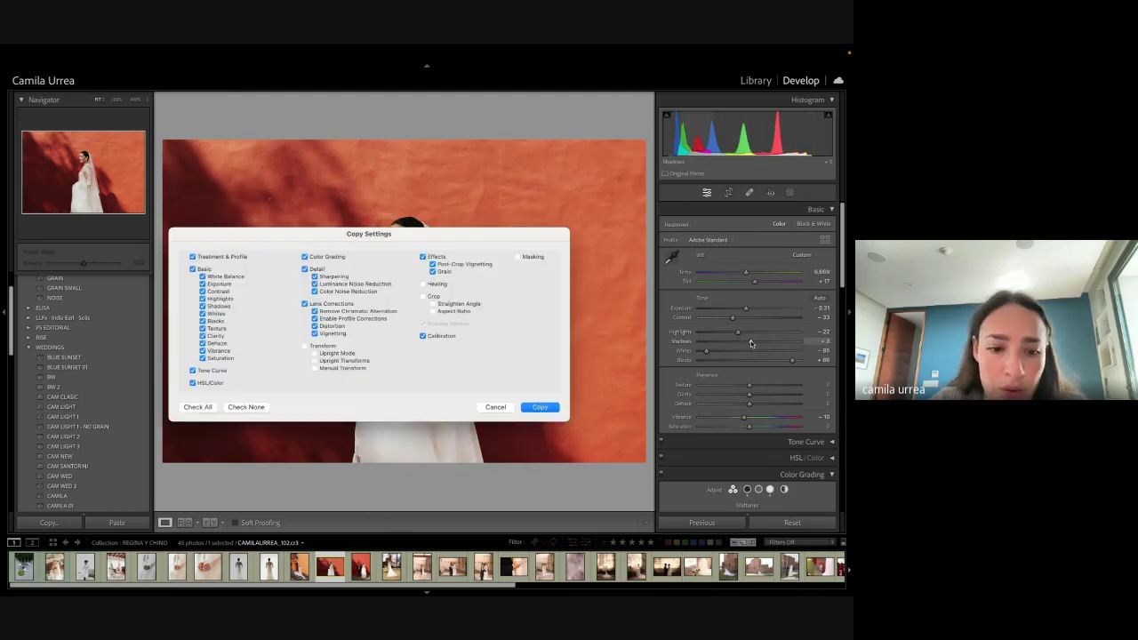
key(Return)
key(Right)
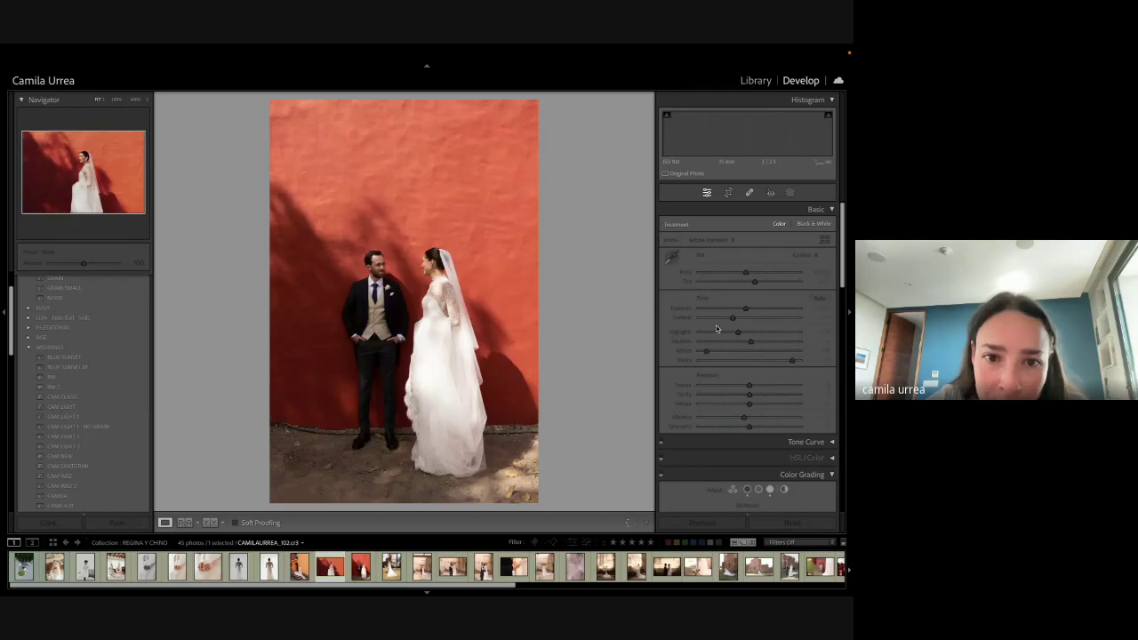
Step: Zoom in on the bride's face and heal the skin blemishes on her temple, cheek, jaw and chin
click(400, 245)
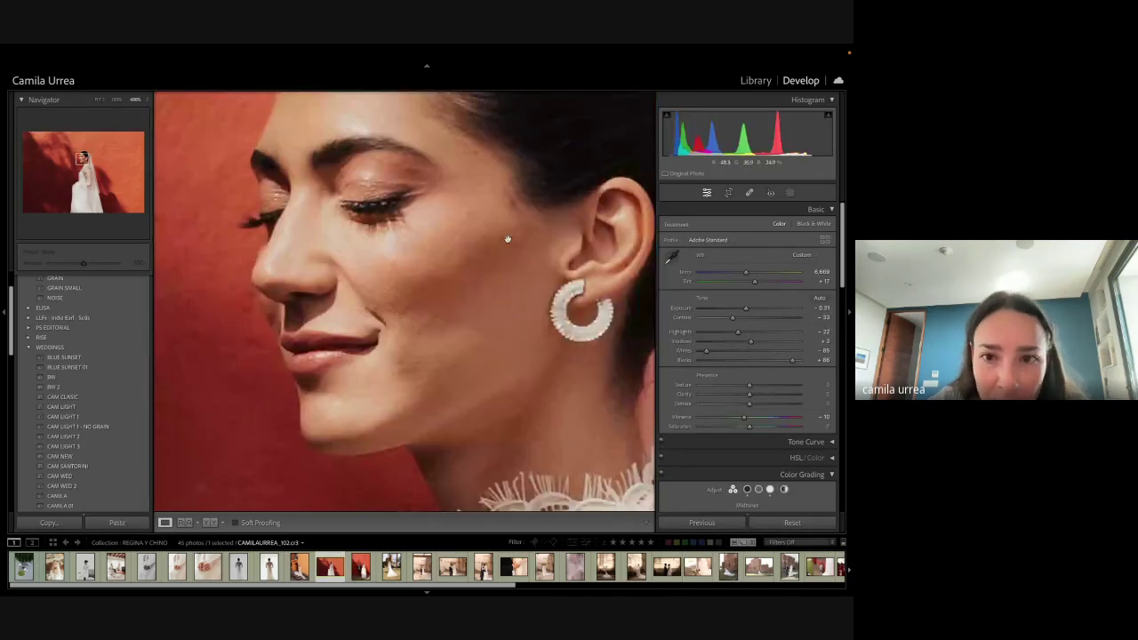
key(q)
click(518, 242)
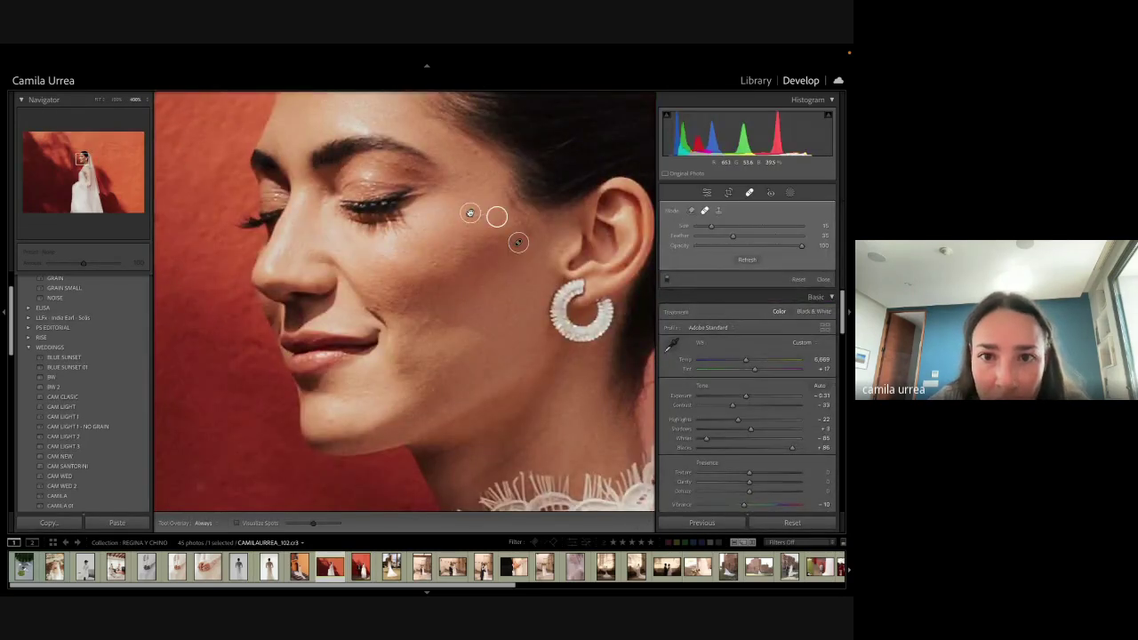
click(427, 326)
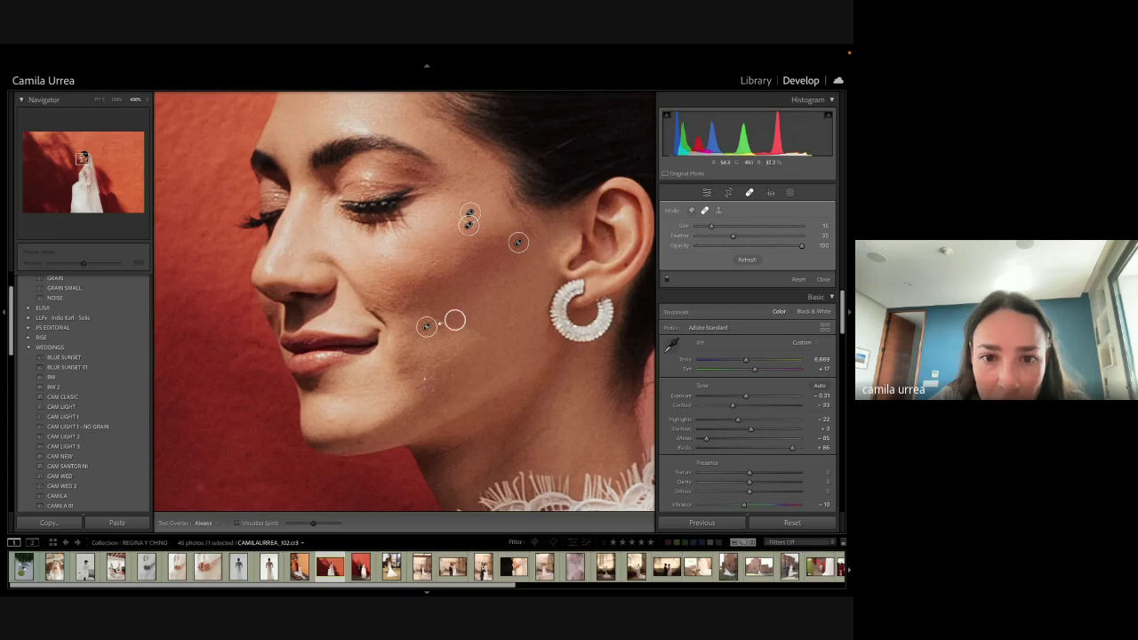
click(428, 389)
drag(407, 378, 407, 350)
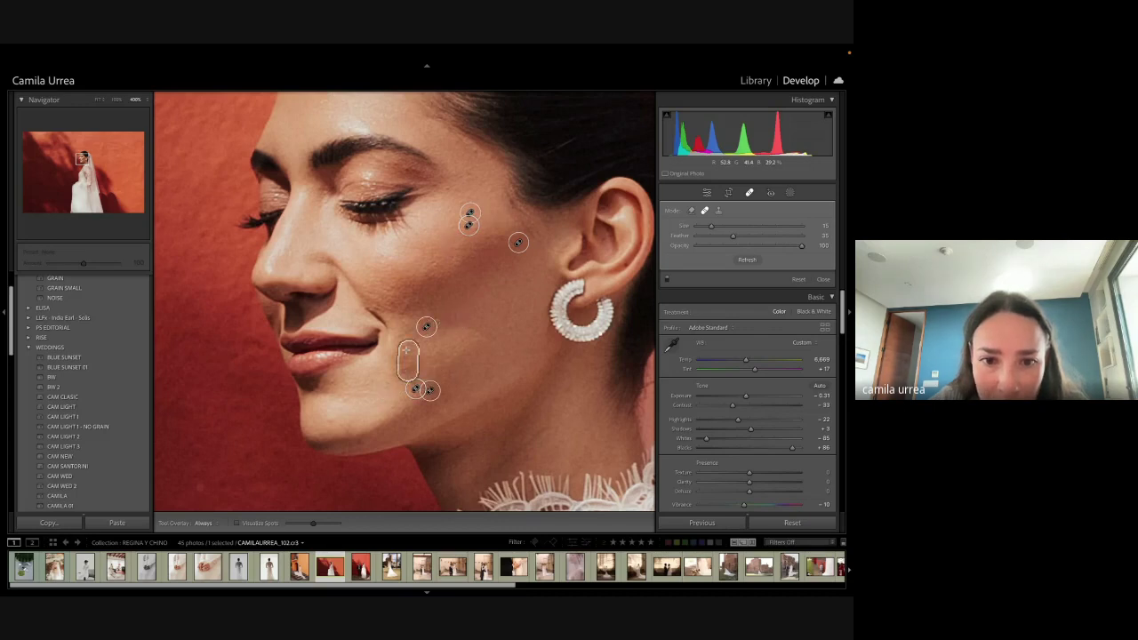
click(331, 419)
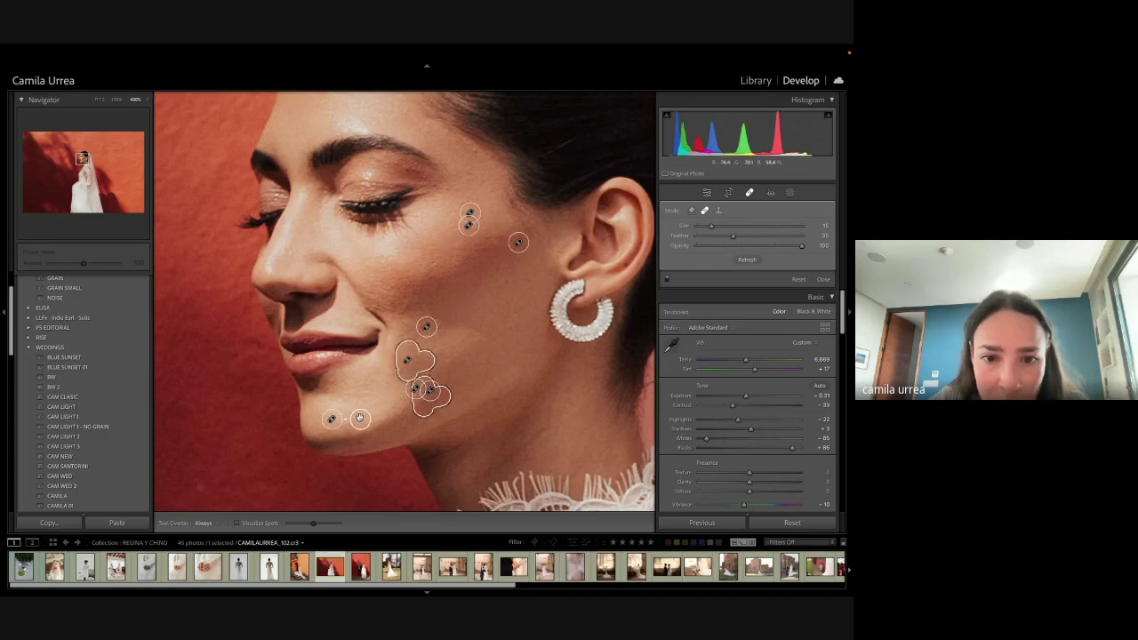
click(407, 361)
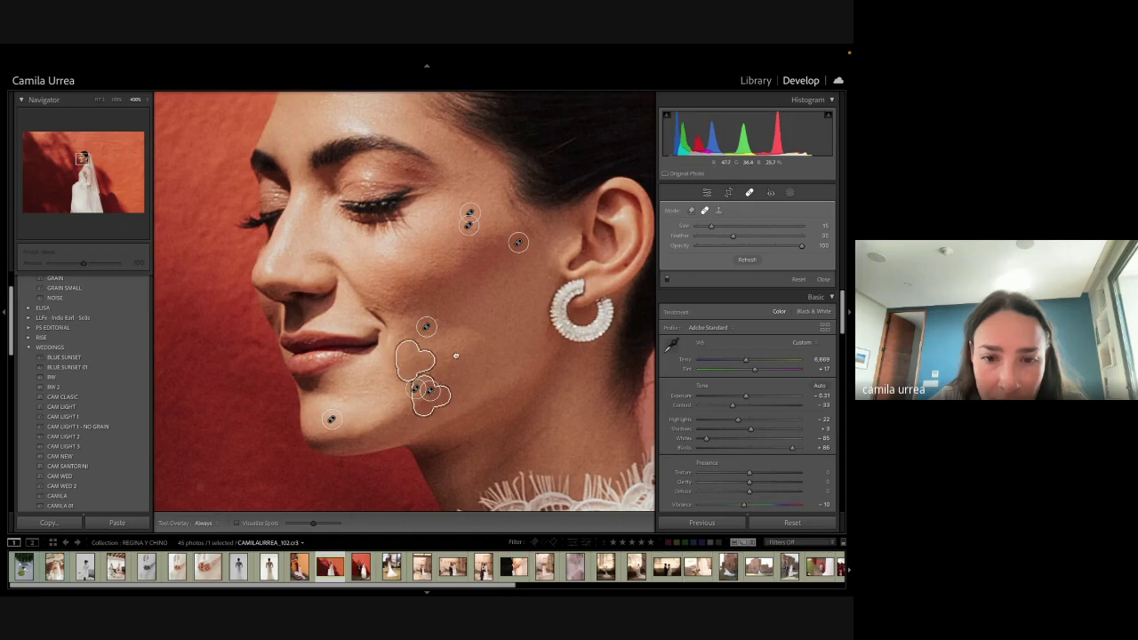
drag(456, 355, 455, 345)
key(q)
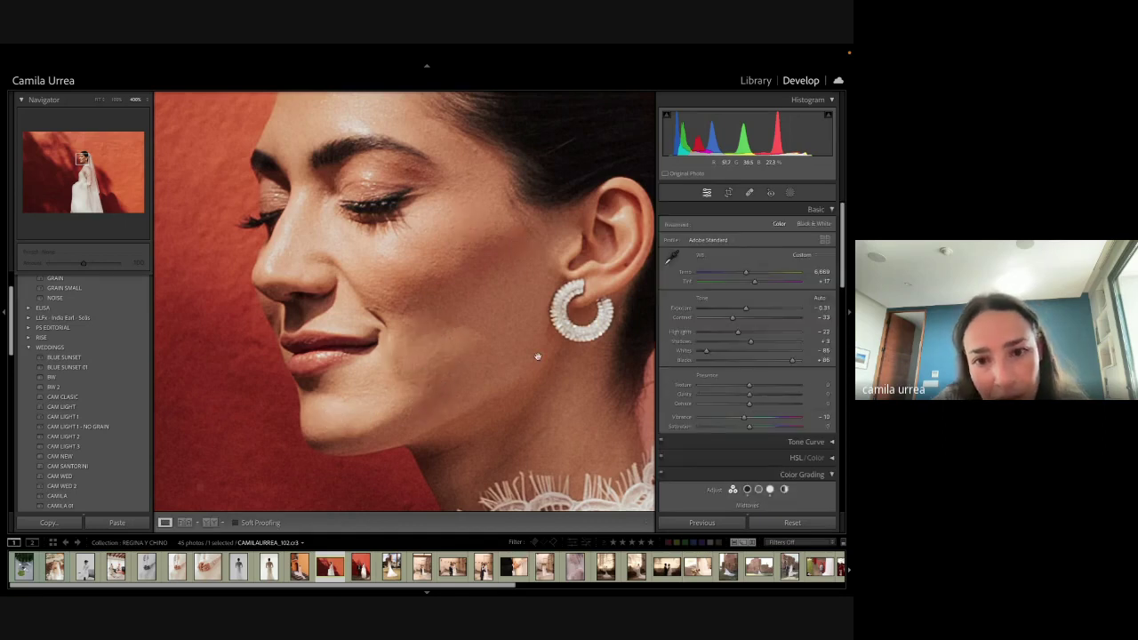
Step: Heal the remaining spots and uneven skin beside the bride's eye, across her cheek and near her mouth
key(q)
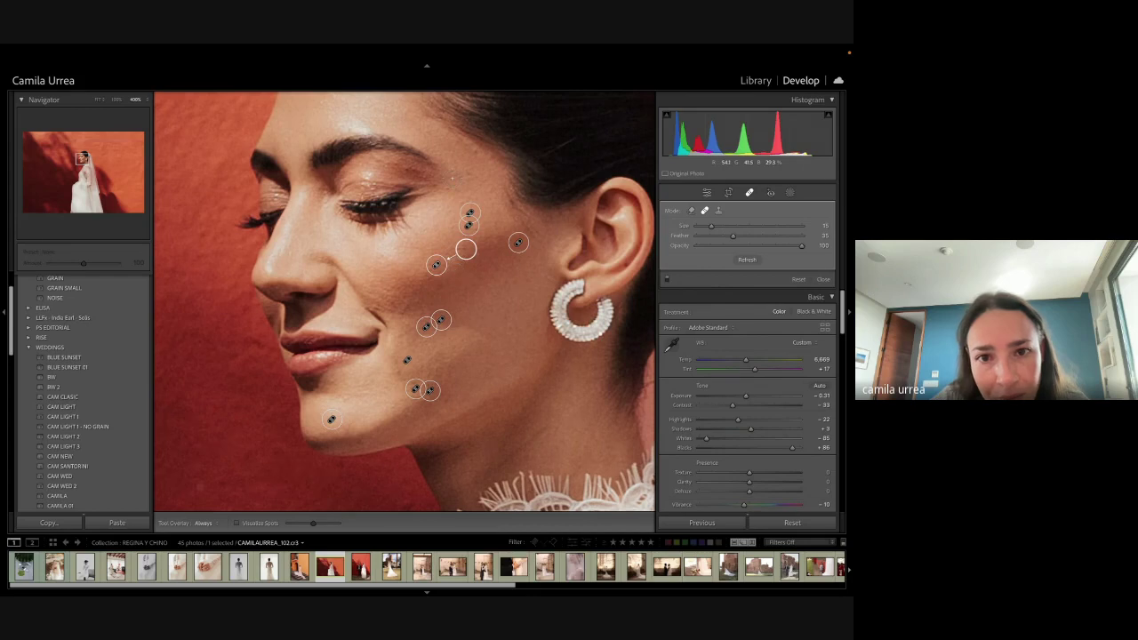
click(463, 201)
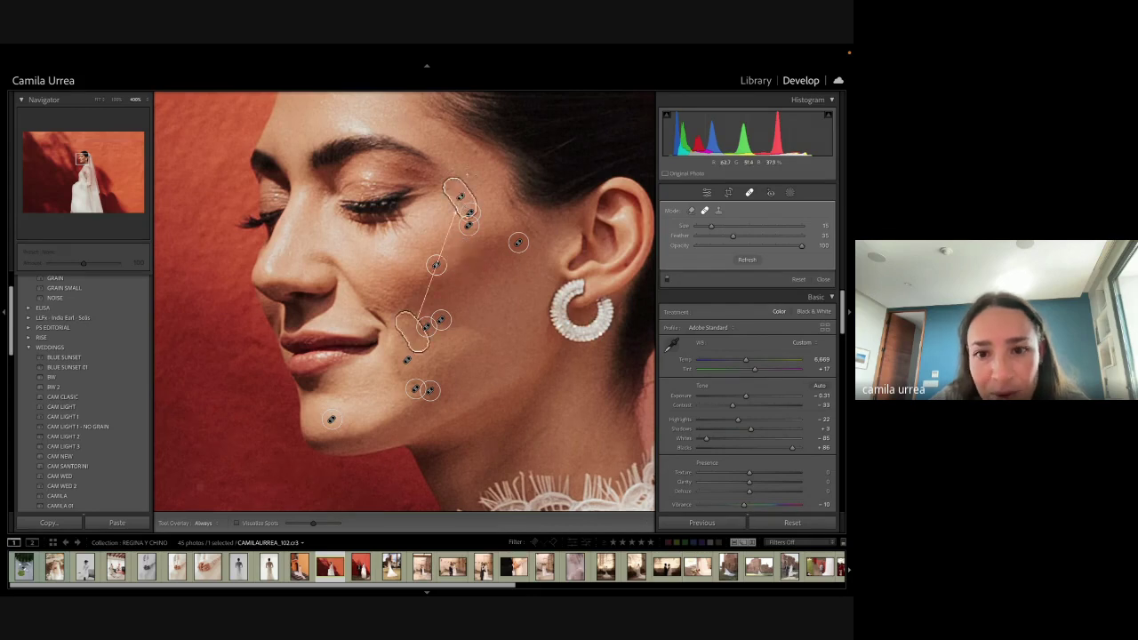
key(q)
key(q)
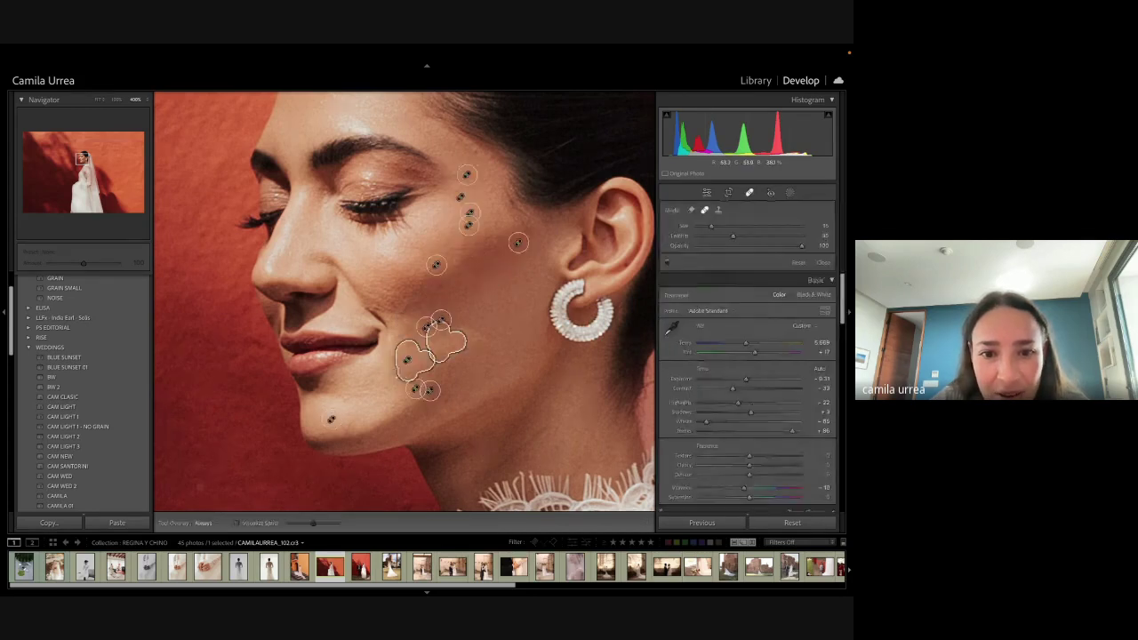
mouse_move(503, 206)
mouse_down()
mouse_move(446, 285)
mouse_move(425, 355)
mouse_up()
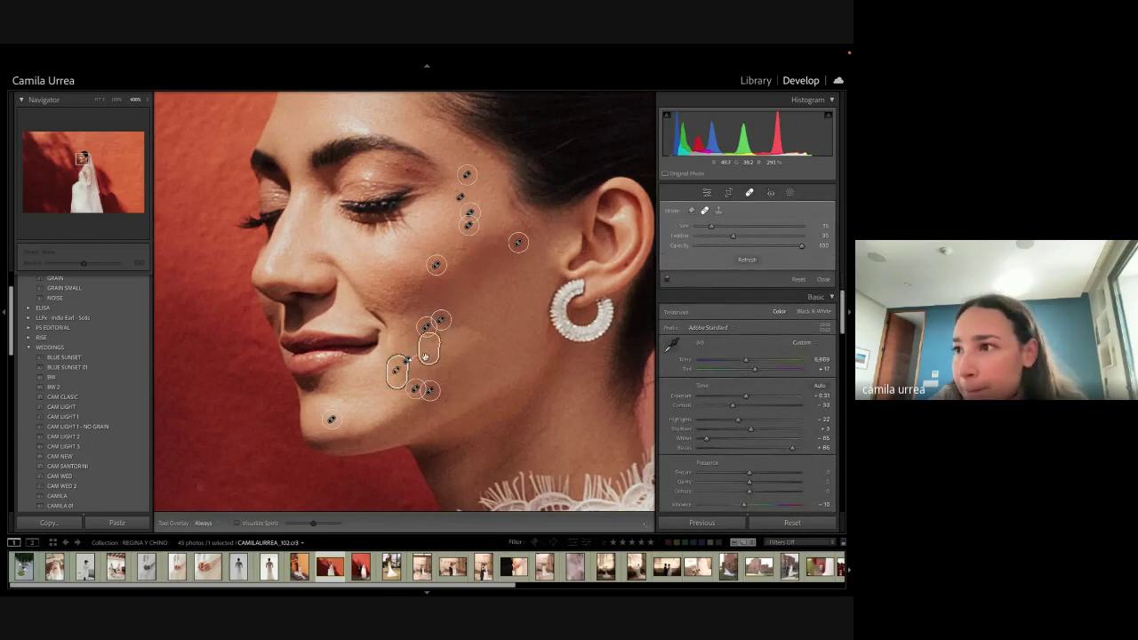
click(513, 280)
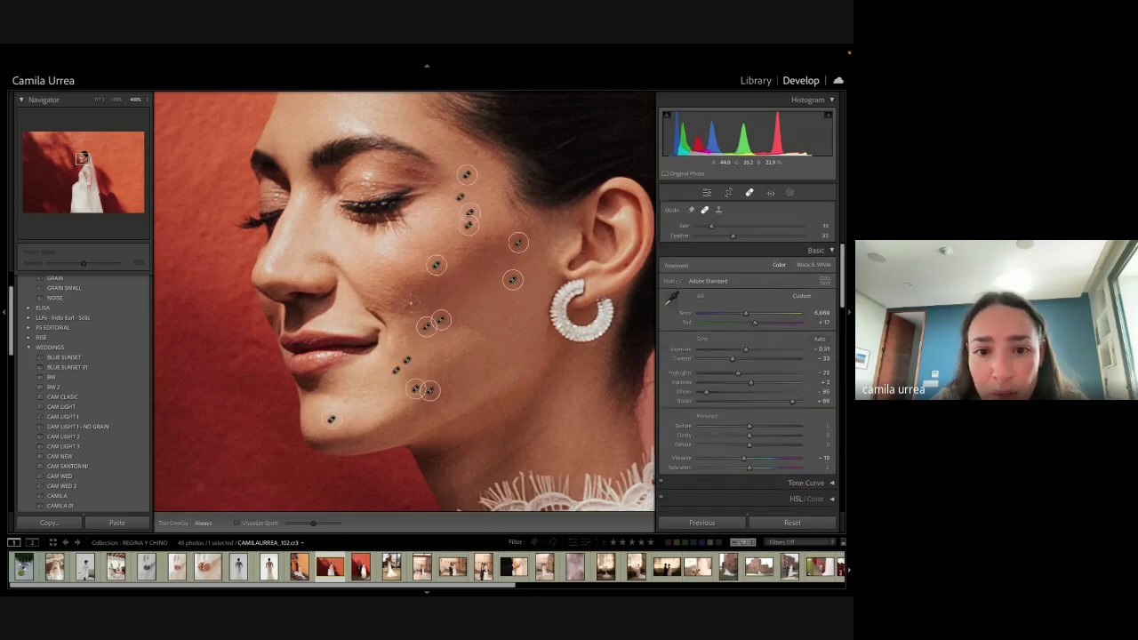
key(q)
click(500, 306)
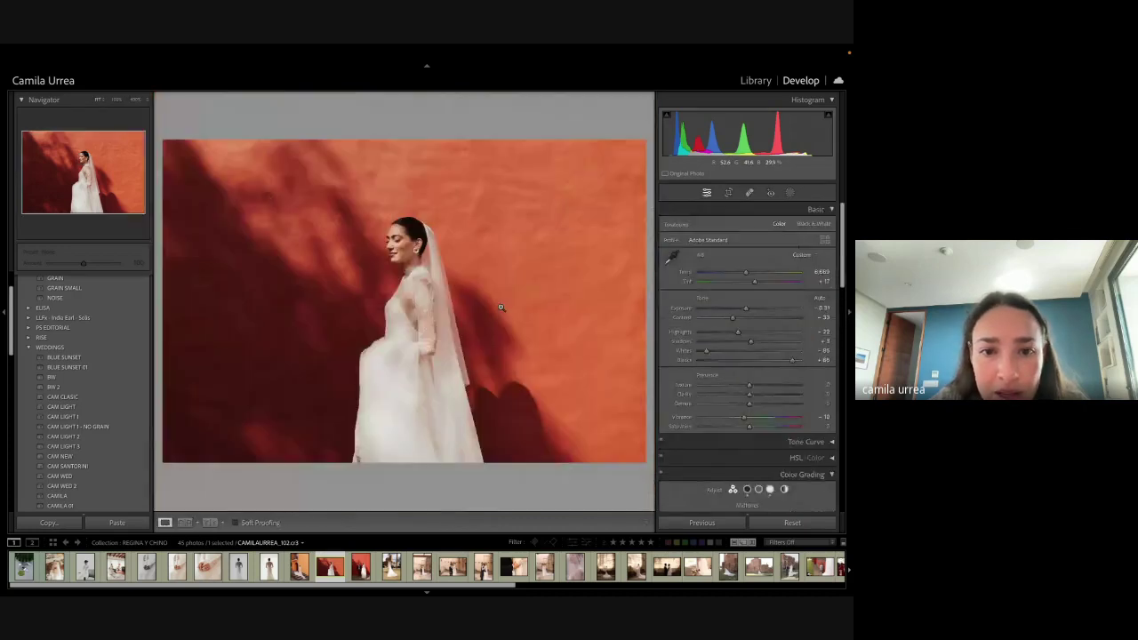
Step: Set exposure to -0.51 and straighten the red-wall photo by rotating the crop slightly
drag(758, 136, 753, 136)
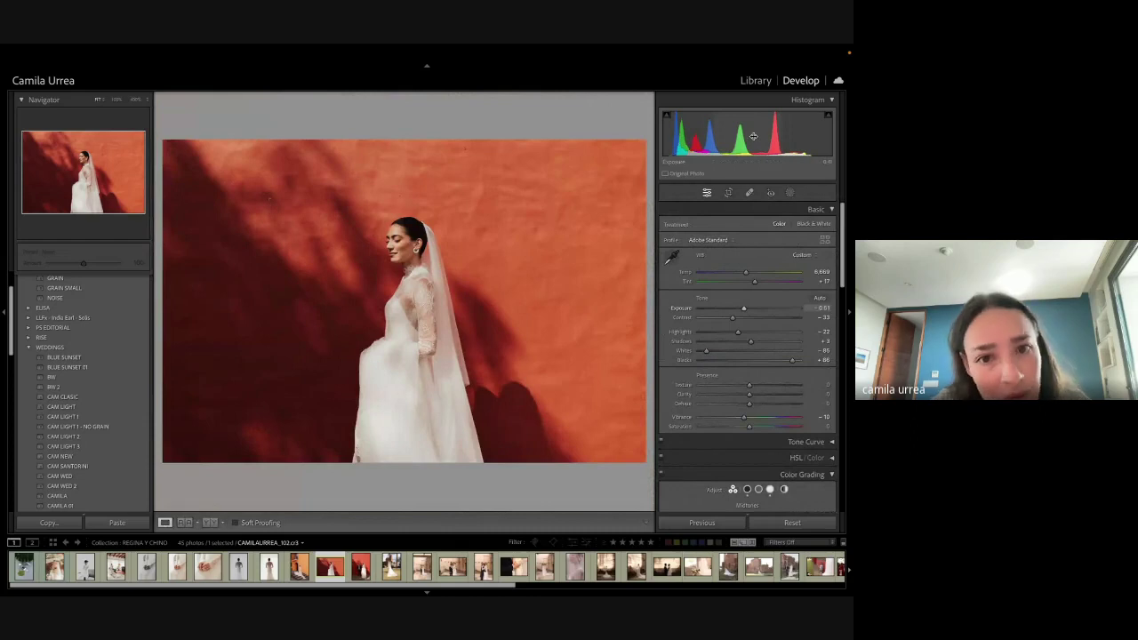
key(r)
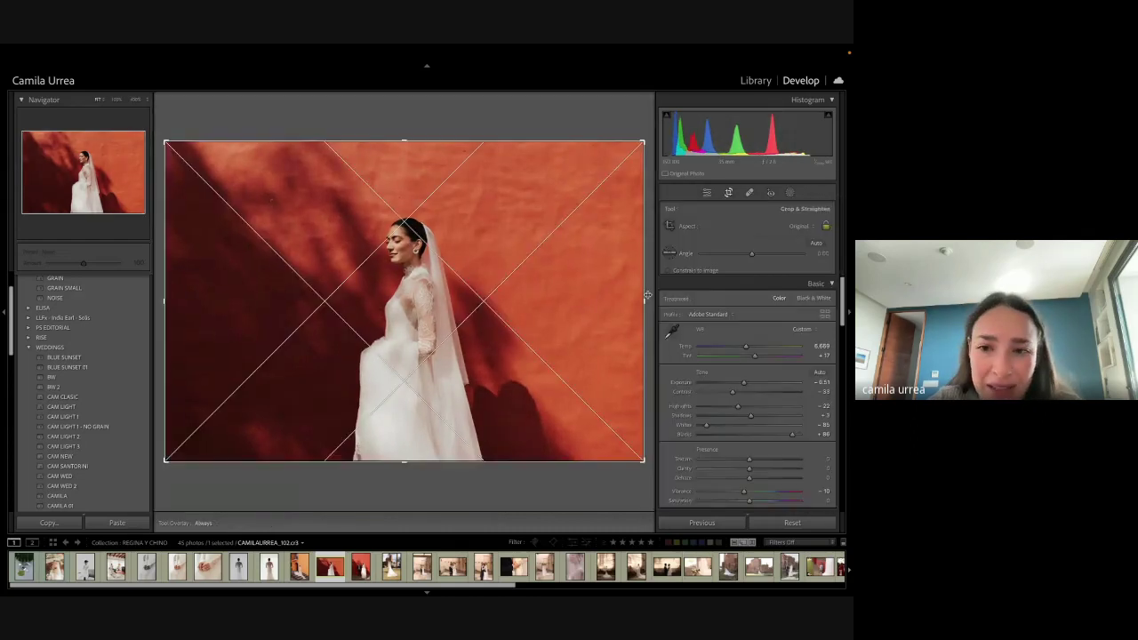
key(Return)
drag(649, 281, 650, 274)
key(r)
key(Return)
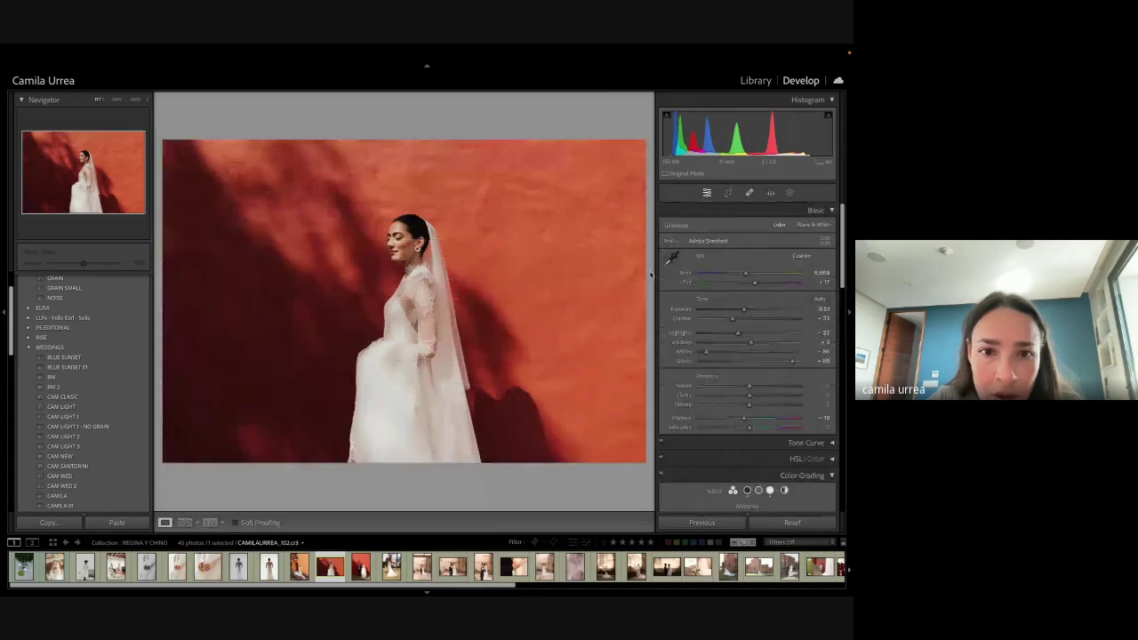
key(r)
key(r)
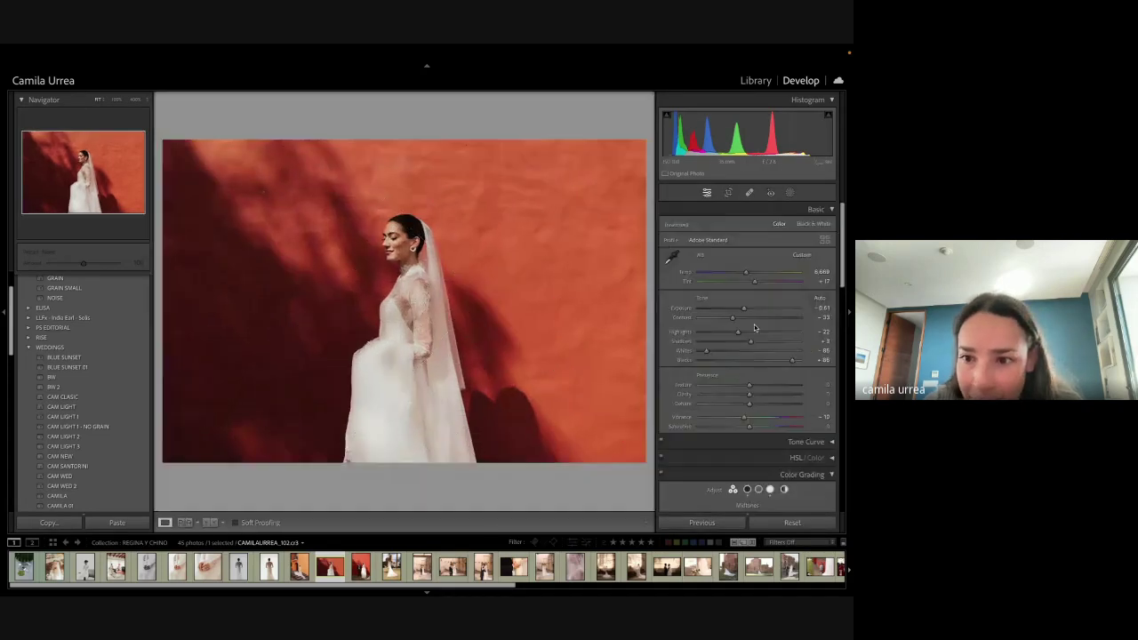
Step: Set highlights to -19 and fine-tune the hue of the shadows in Color Grading
drag(737, 331, 738, 332)
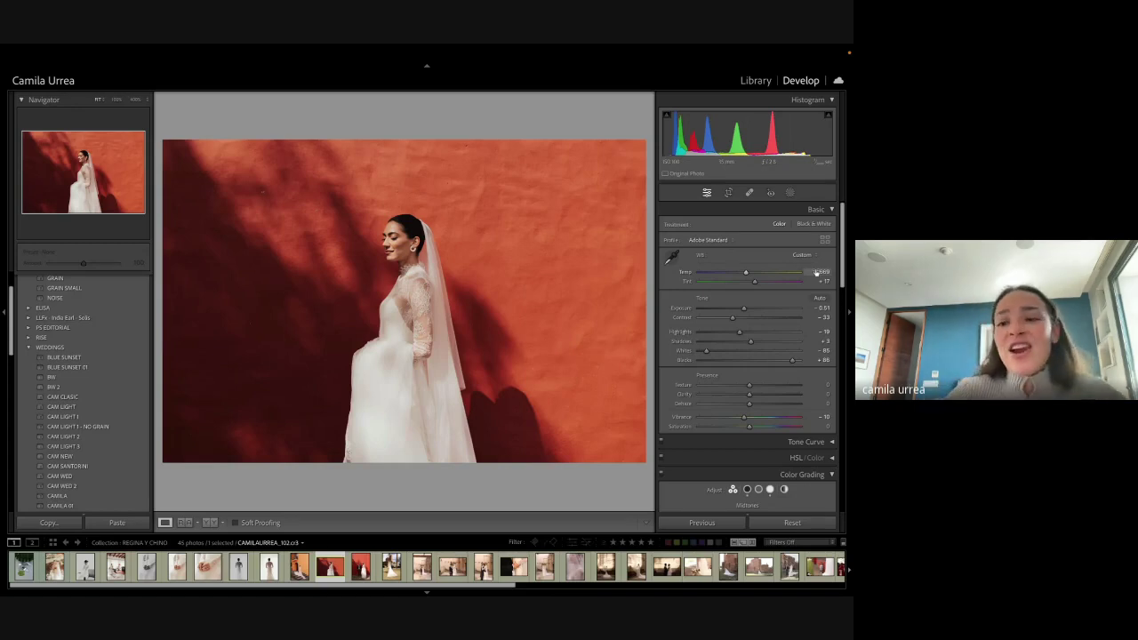
scroll(827, 417, down, 5)
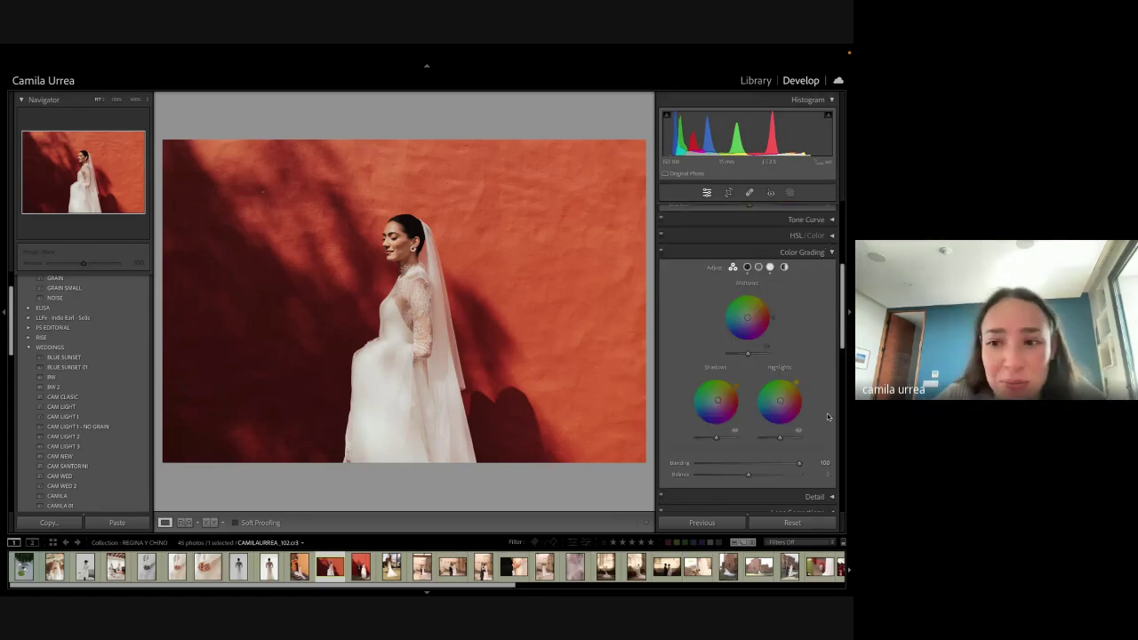
scroll(800, 356, down, 1)
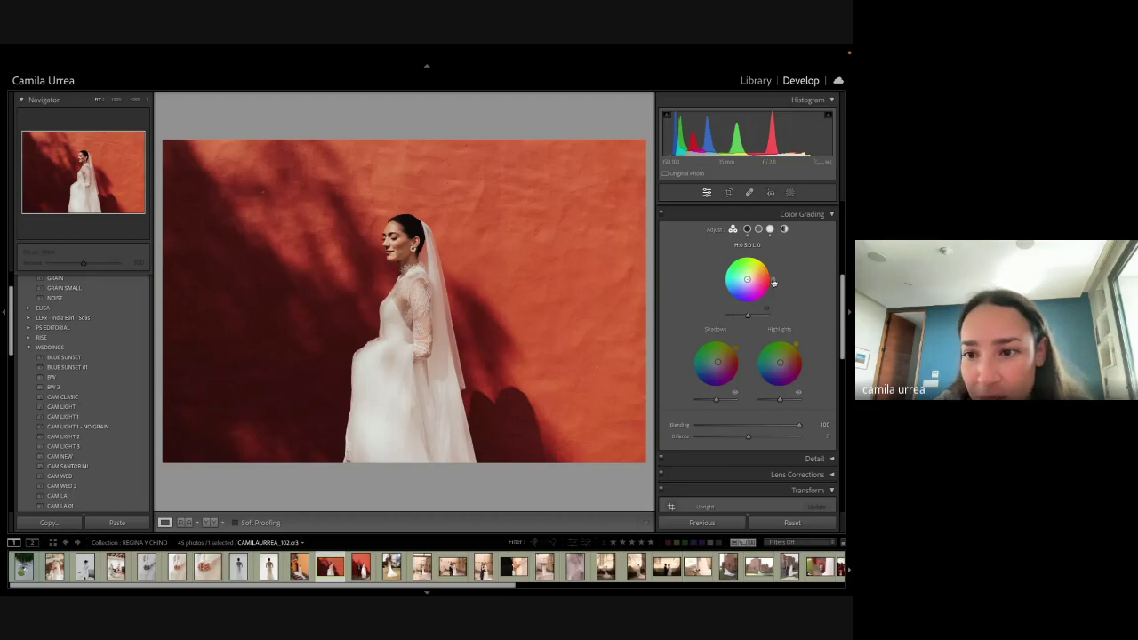
drag(773, 280, 773, 280)
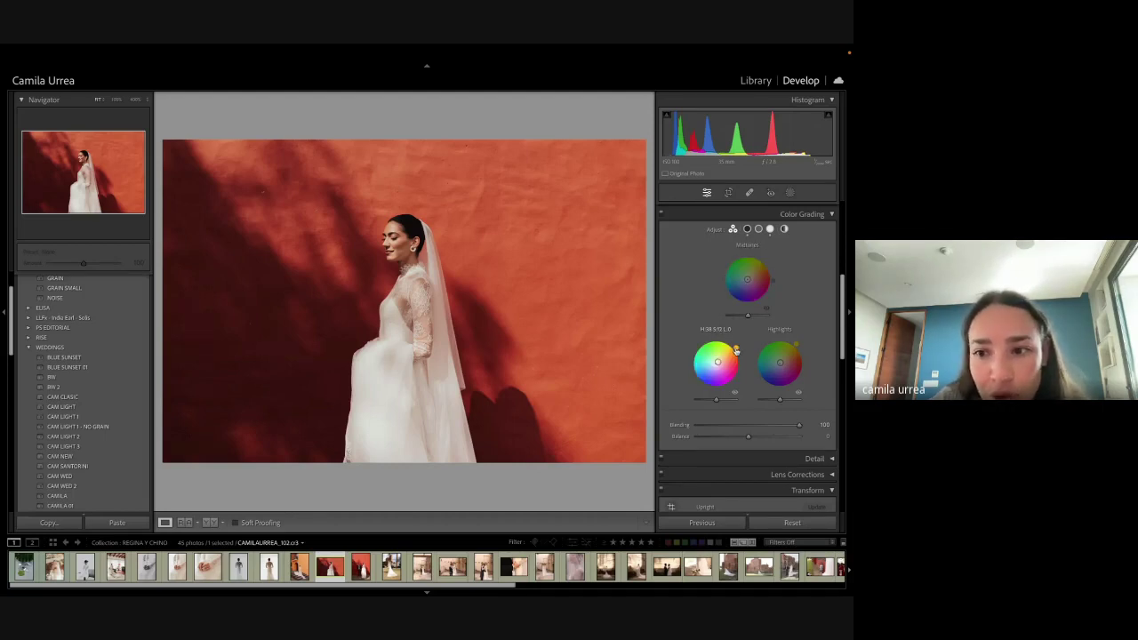
drag(736, 347, 735, 348)
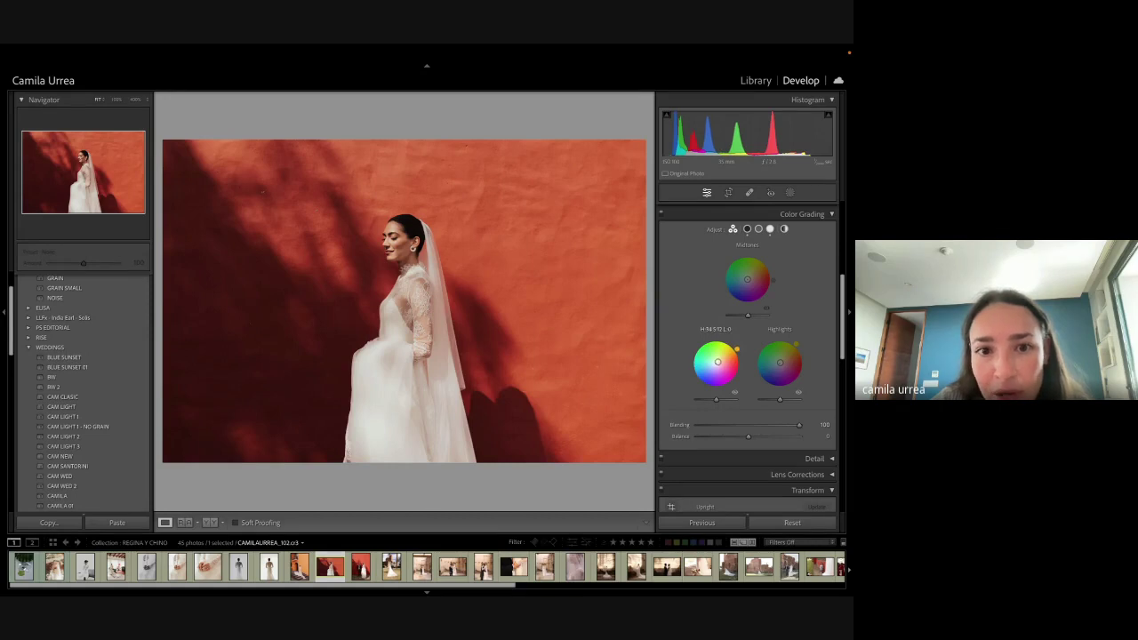
drag(737, 349, 734, 345)
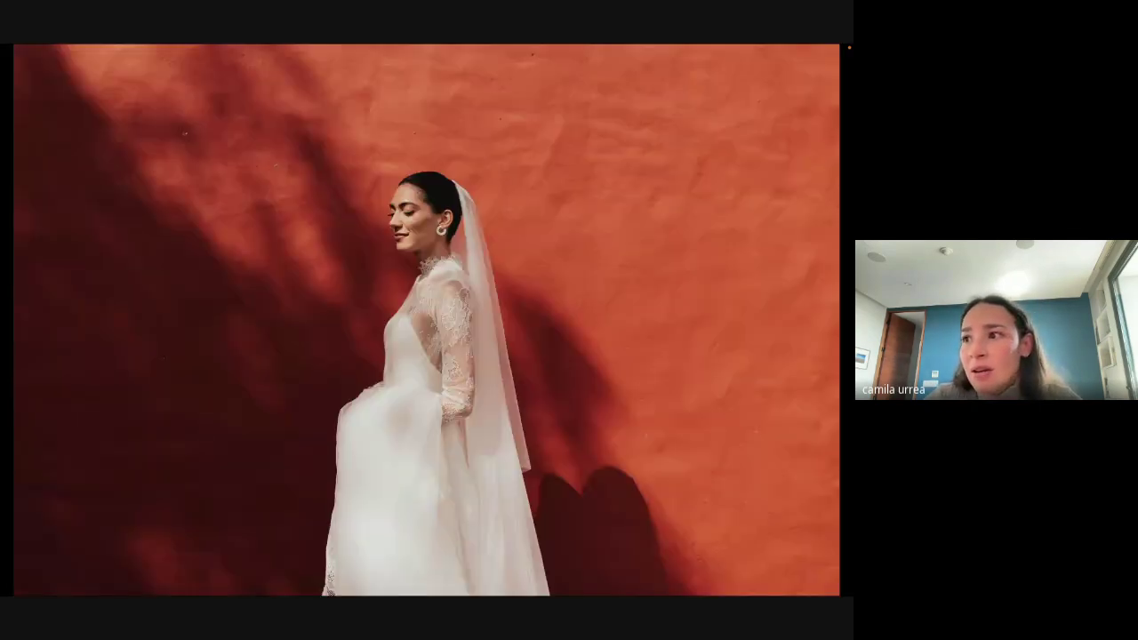
Step: Leave the full-screen view, inspect the bride's face up close, and check the red-wall photo's crop and rotation
key(f)
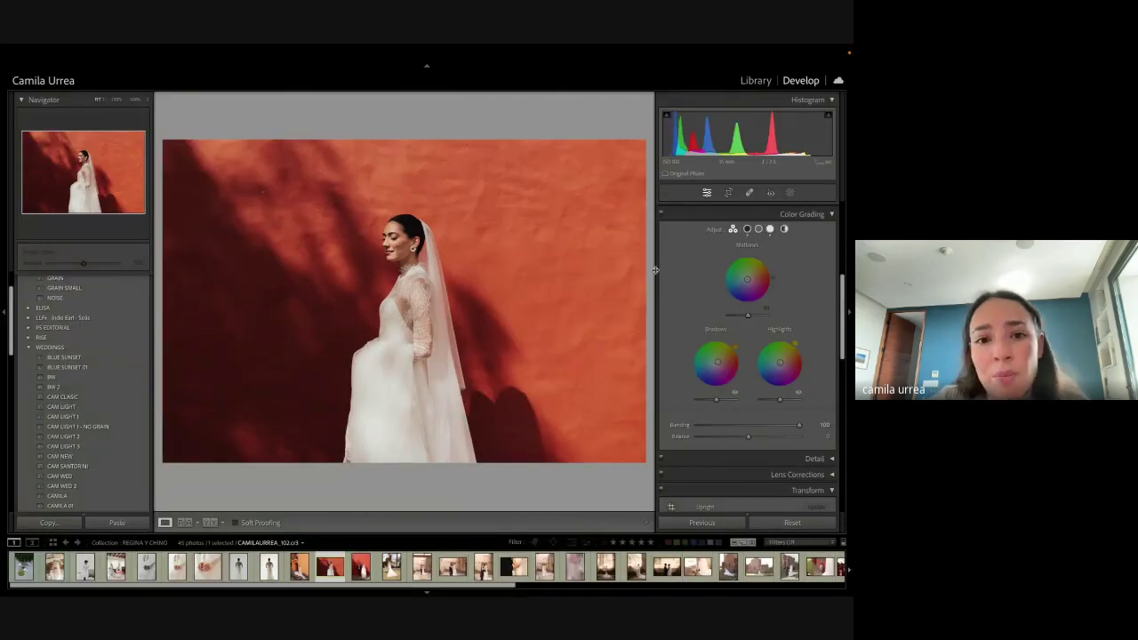
click(382, 242)
click(424, 245)
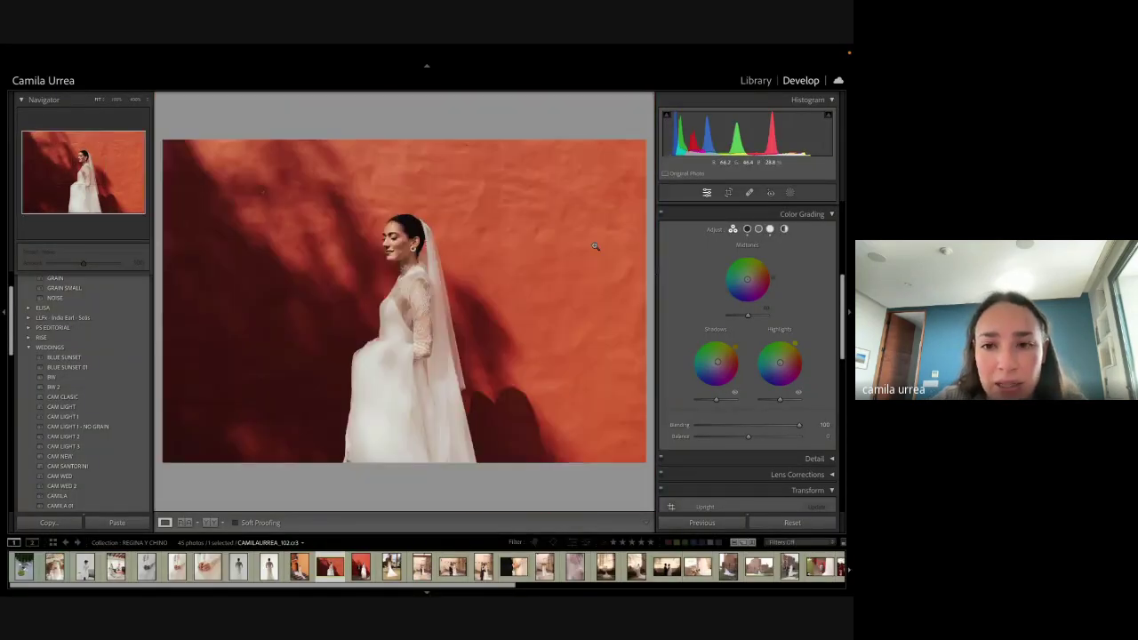
key(r)
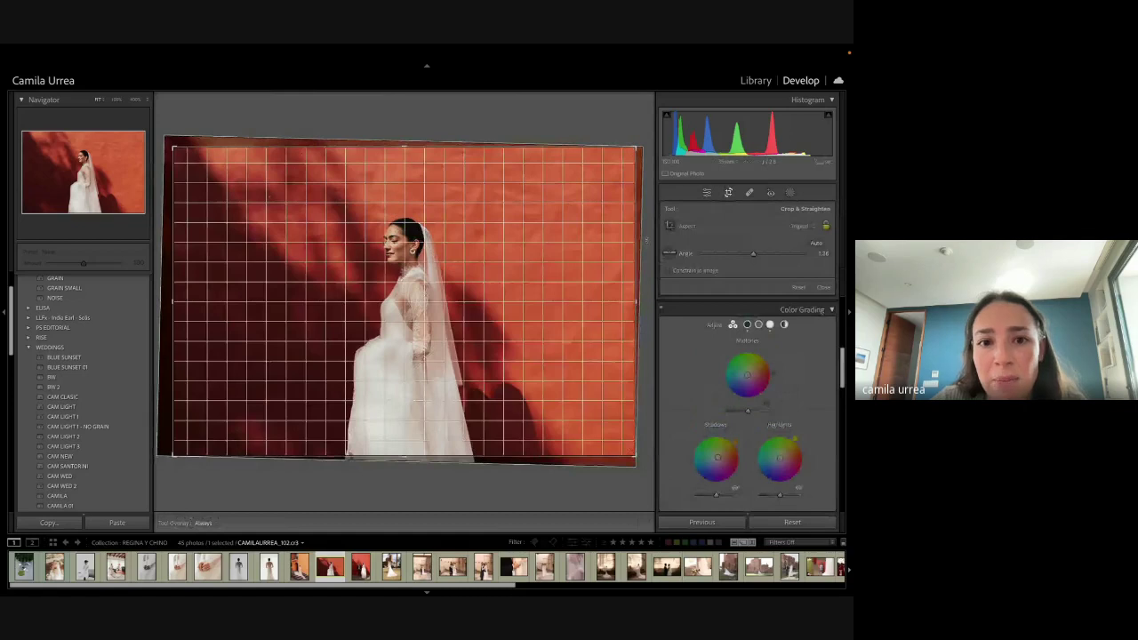
key(Return)
Step: Open the photo of the bride on the stairs by the orange wall, compare before and after, and inspect her face
click(300, 565)
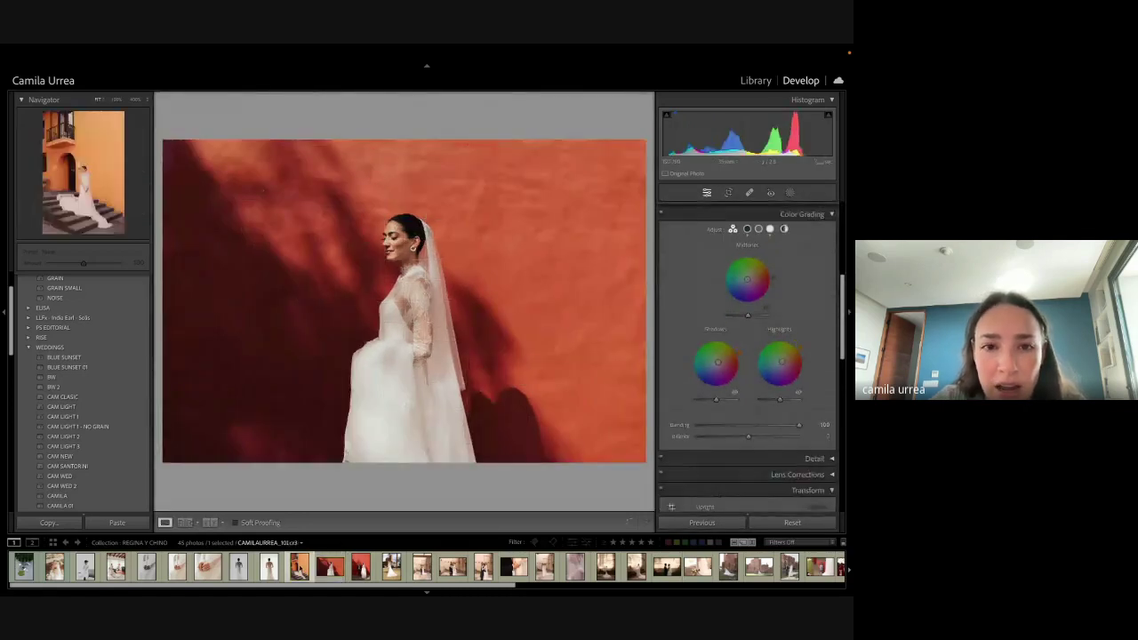
key(y)
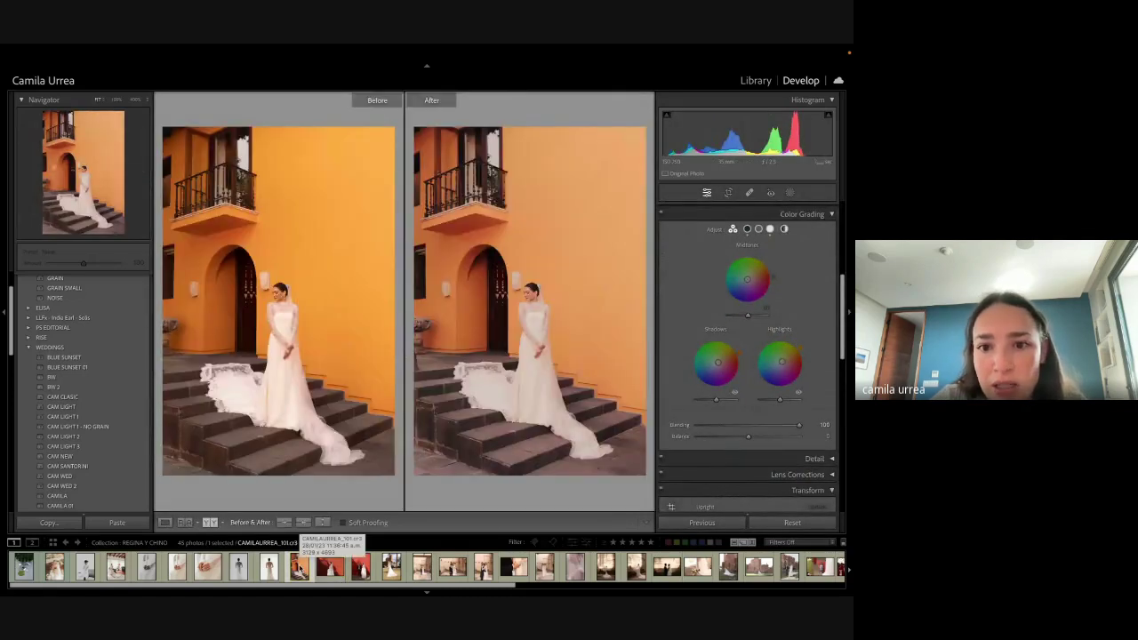
key(y)
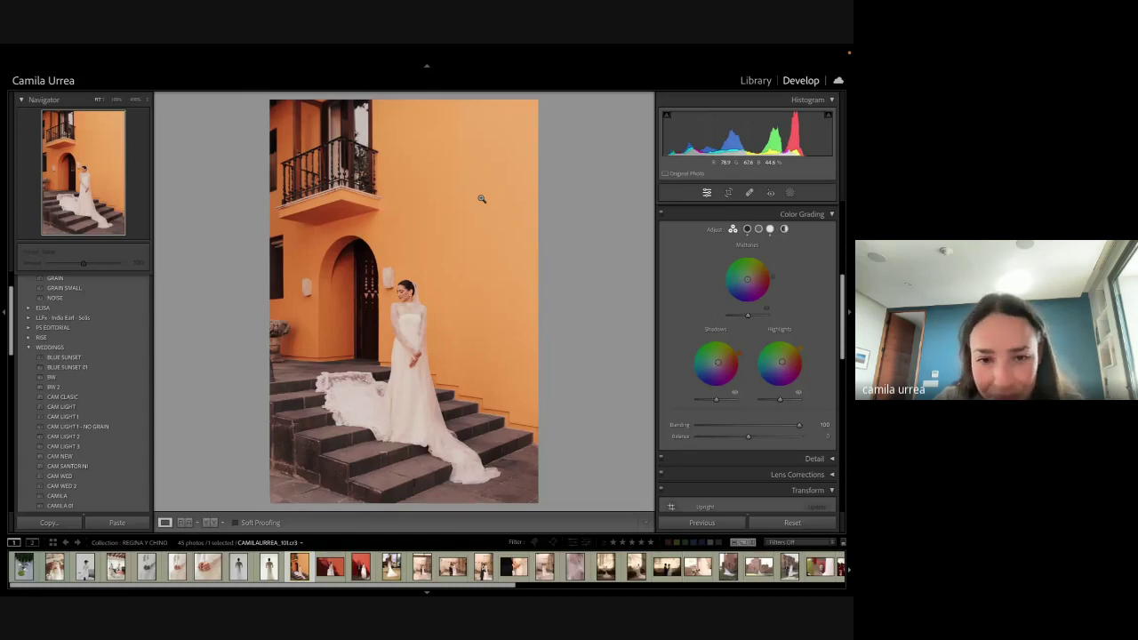
click(401, 297)
click(402, 297)
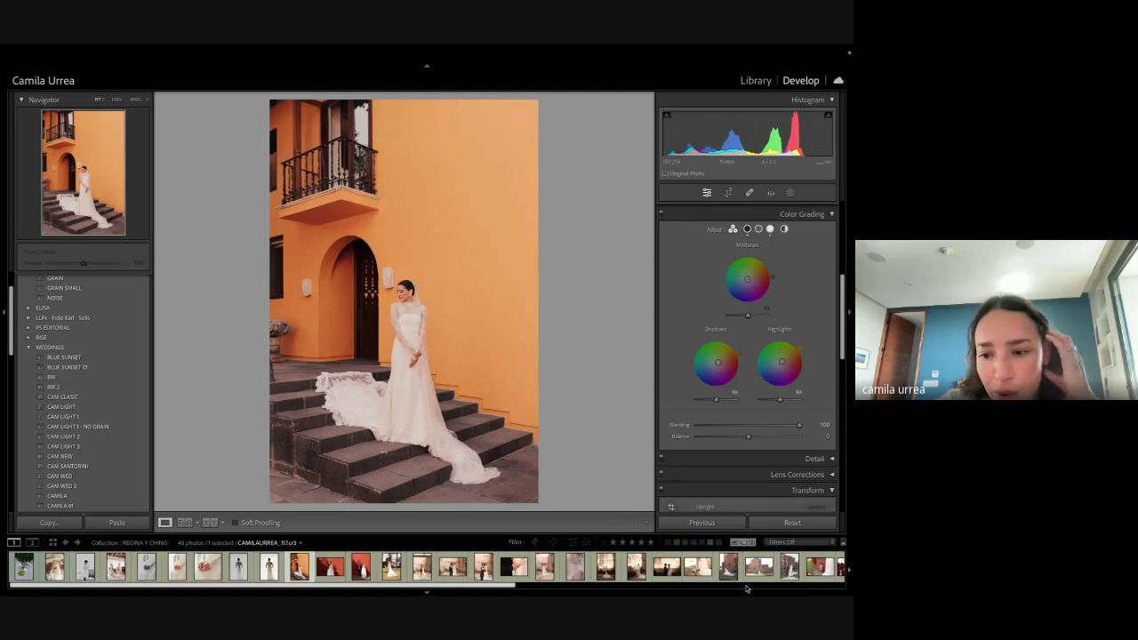
Step: Browse the collection in the grid and open the photo of the couple facing the ruins for developing
scroll(746, 587, right, 5)
click(587, 569)
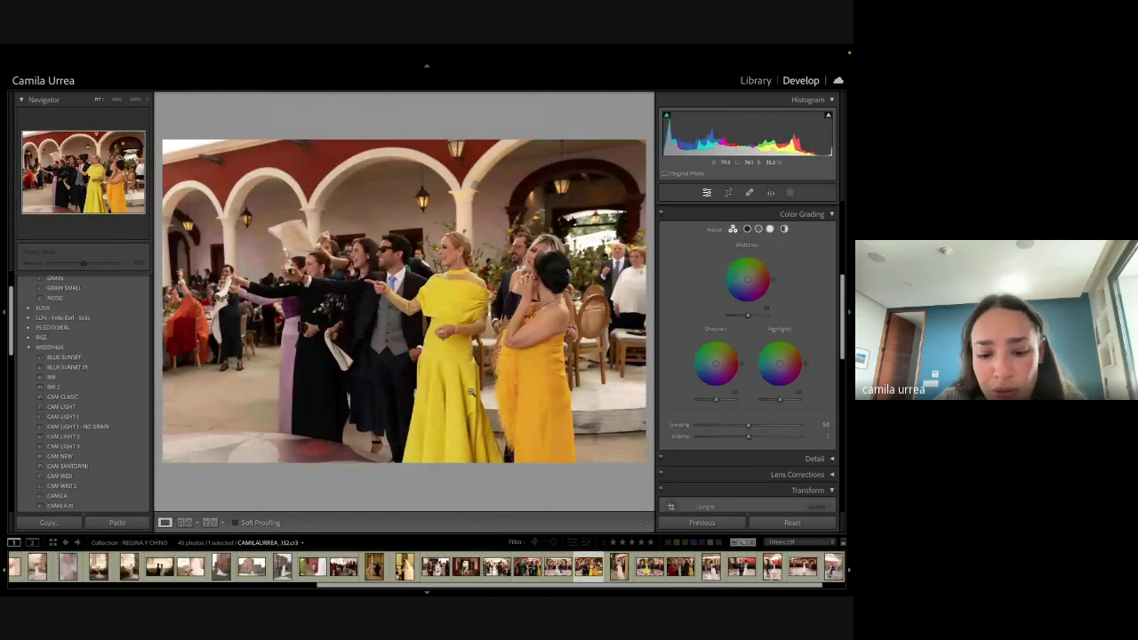
key(g)
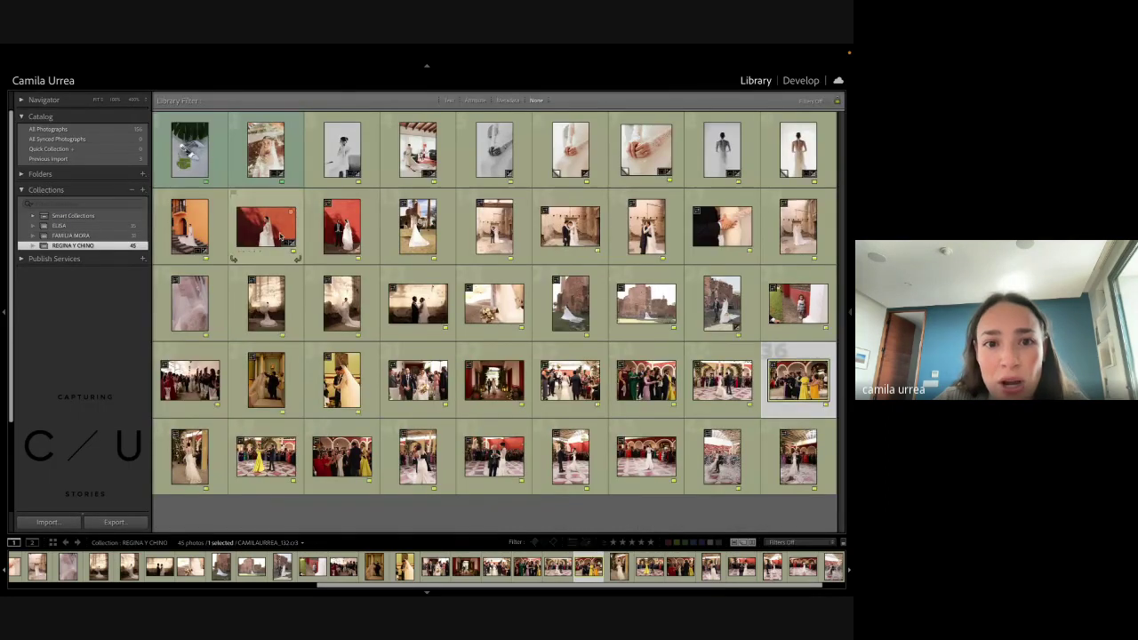
double_click(338, 231)
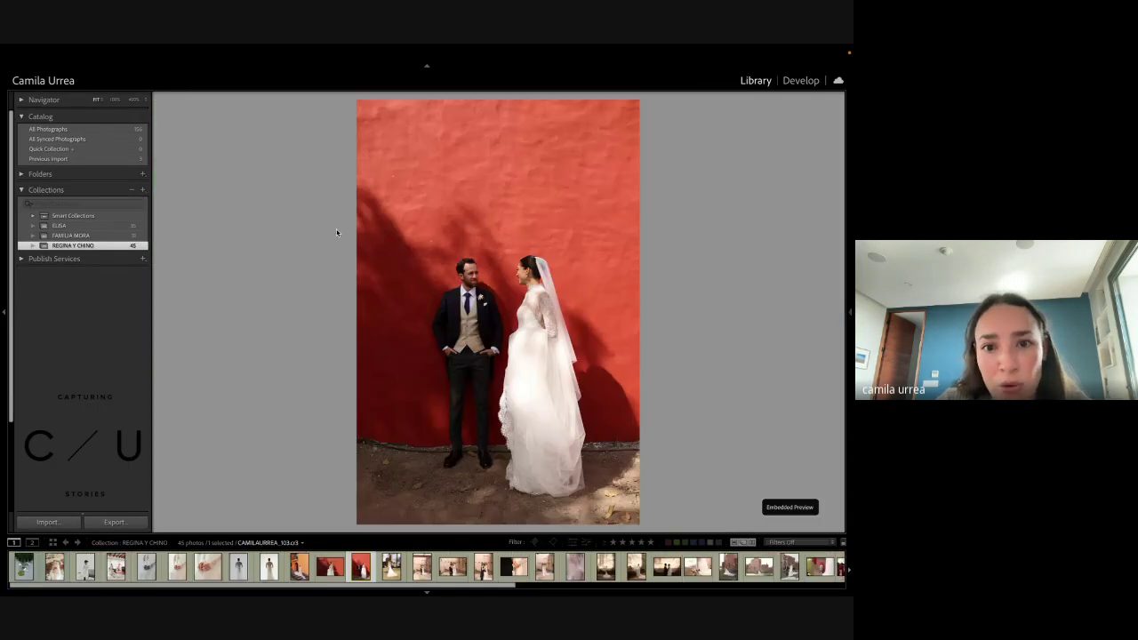
key(d)
key(Right)
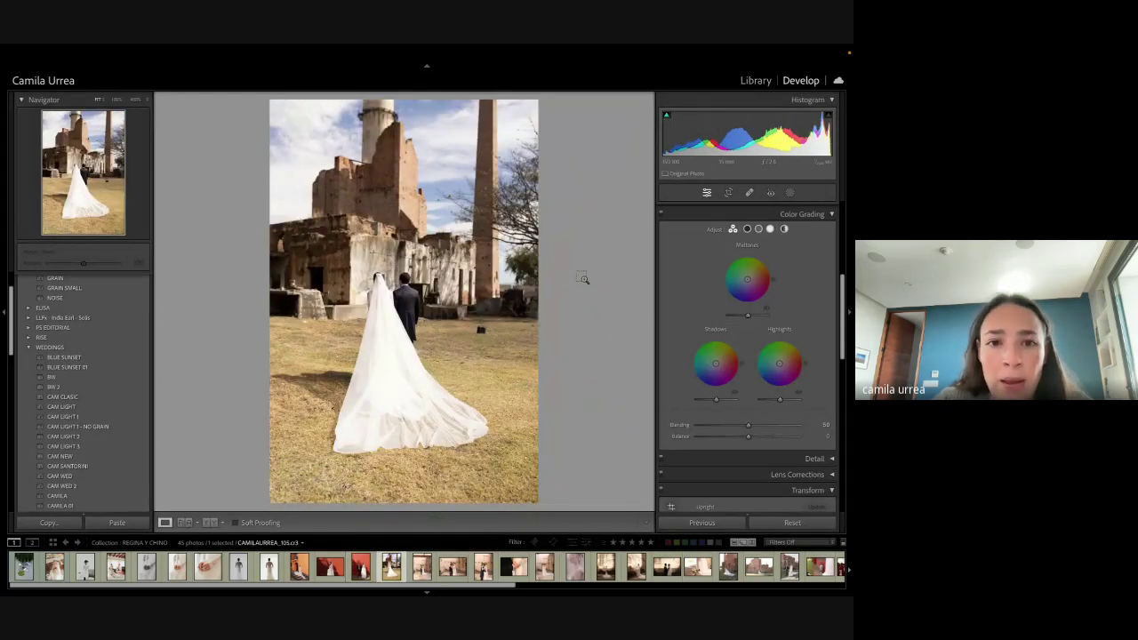
Step: Apply the CAM LIGHT 1 - NO GRAIN preset, with exposure at -0.31 and temperature at 6,544
click(77, 427)
drag(752, 136, 752, 137)
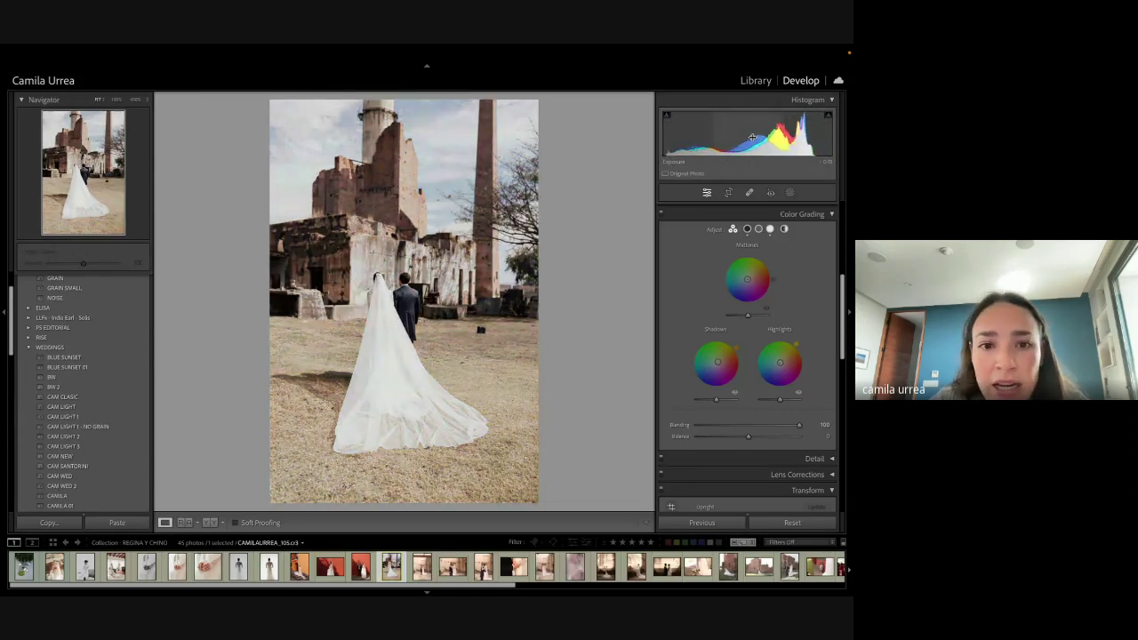
scroll(807, 272, up, 5)
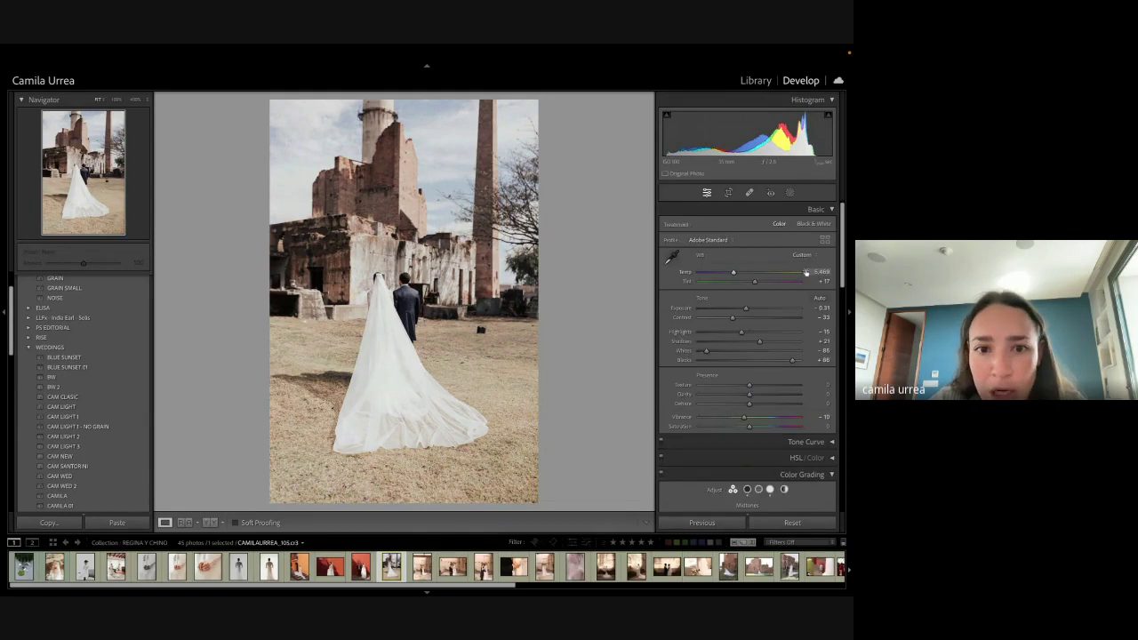
drag(806, 272, 823, 272)
Step: Straighten the ruins photo slightly with the crop rotation and heal away the dark object on the grass beside the groom
key(r)
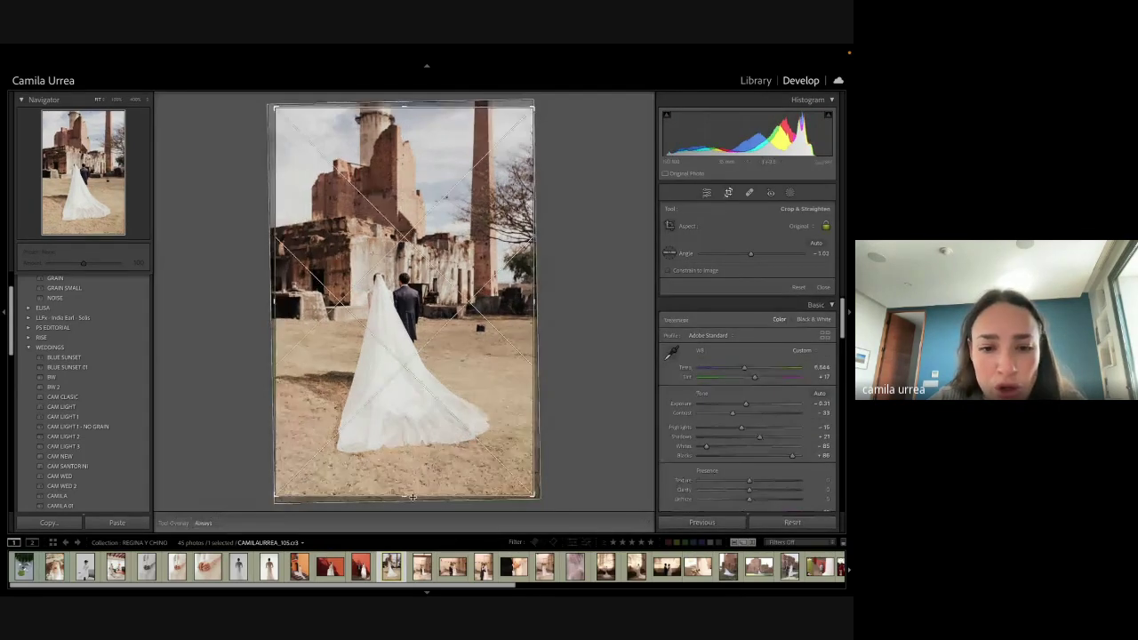
key(q)
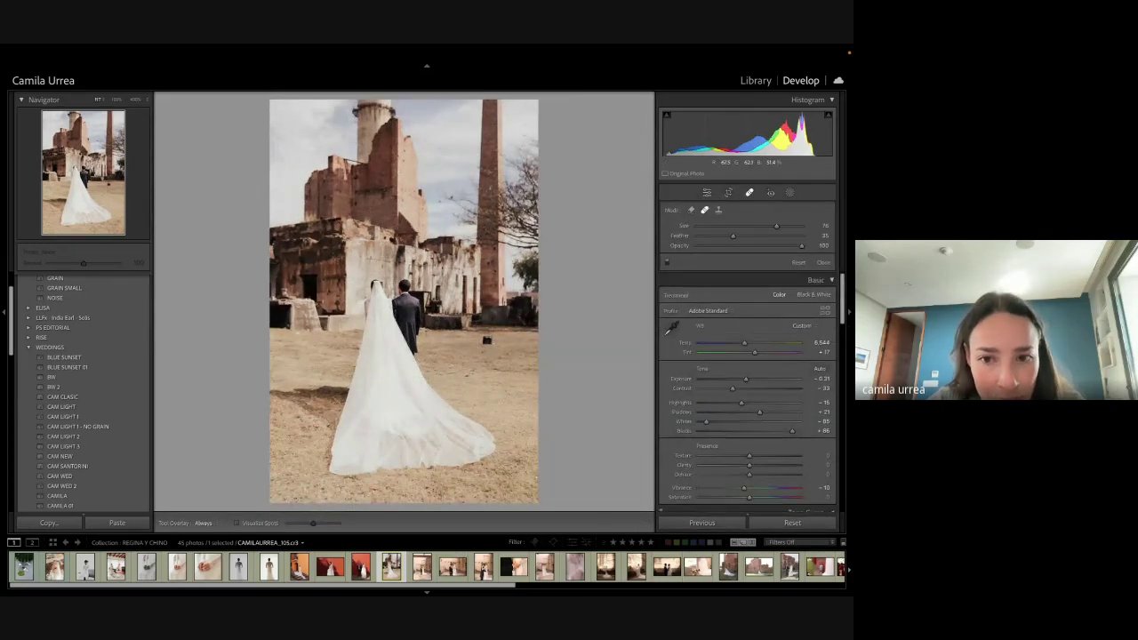
click(489, 342)
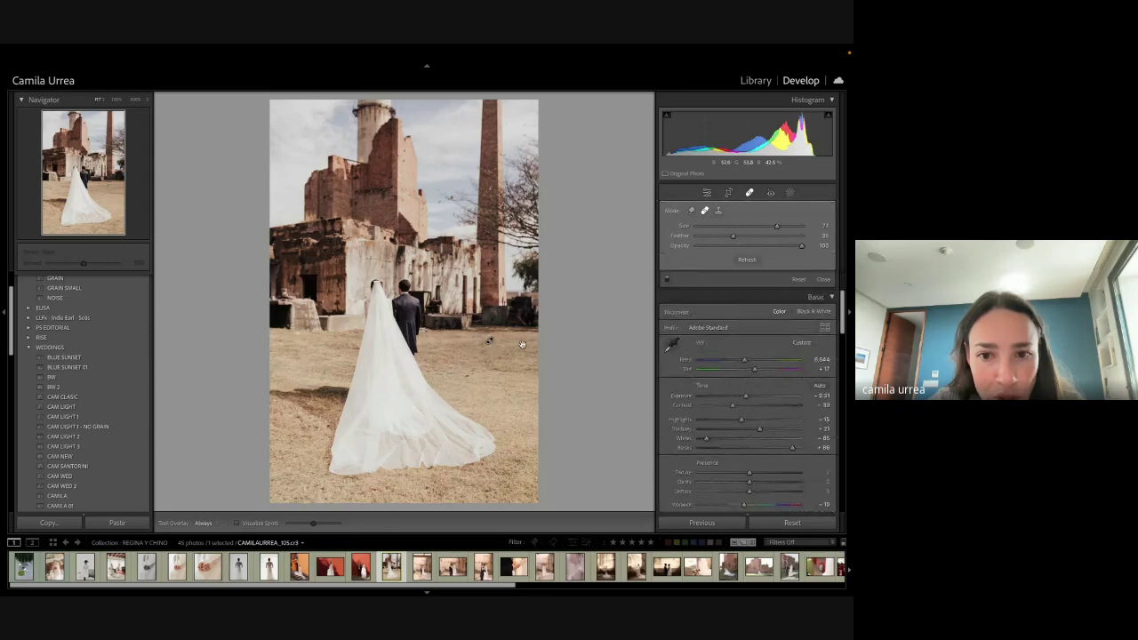
key(q)
key(q)
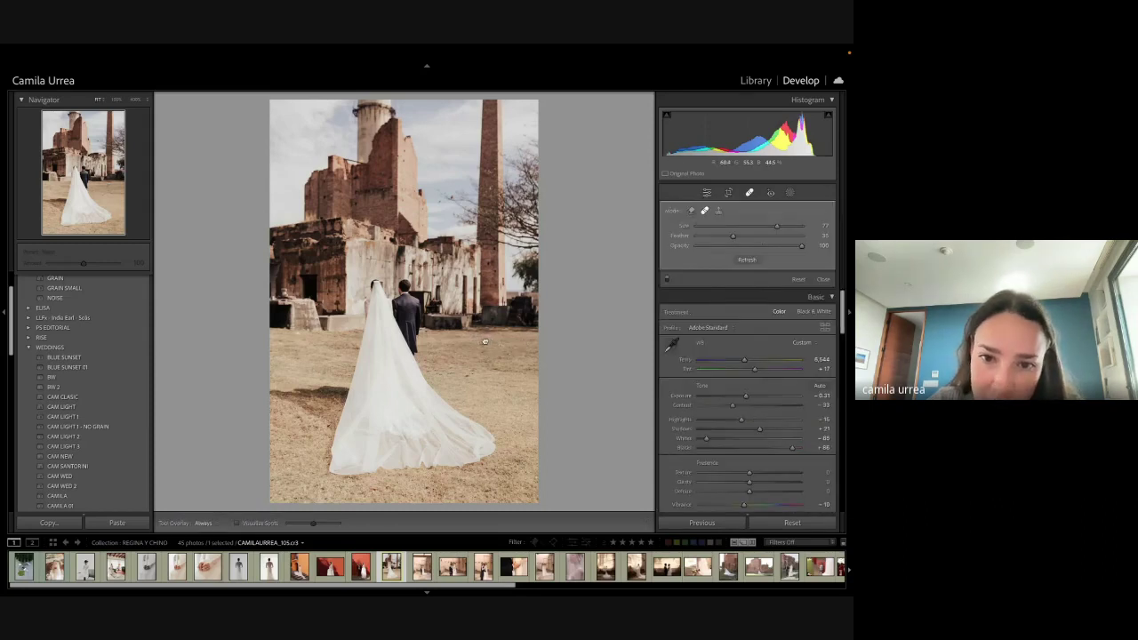
key(q)
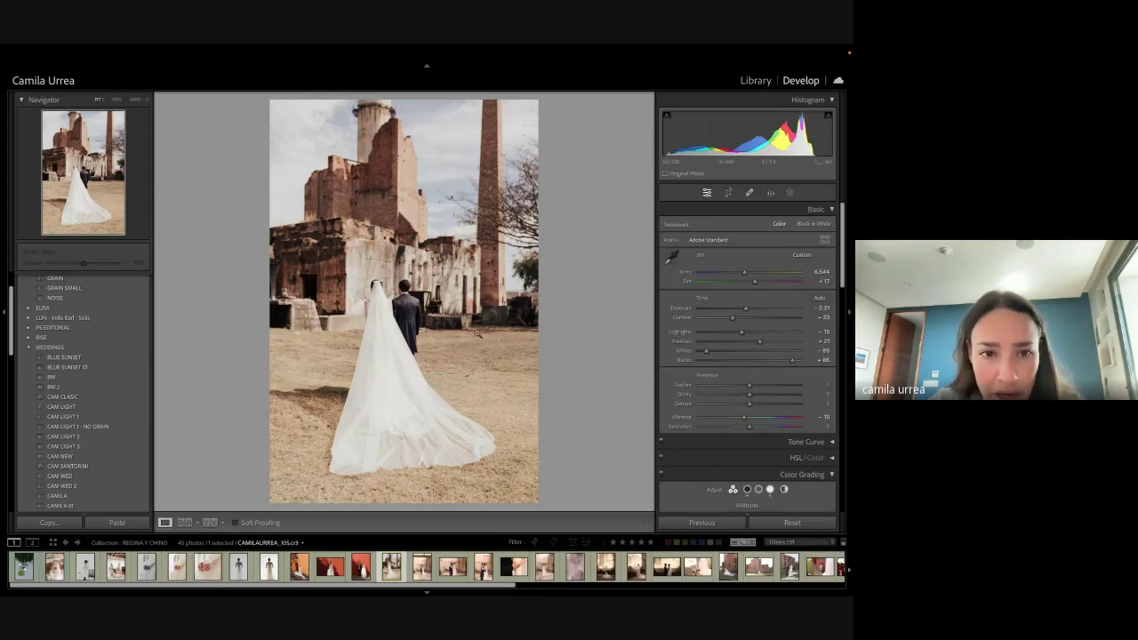
Step: Set highlights to -50 and shadows to +31 on the ruins photo
drag(741, 332, 724, 333)
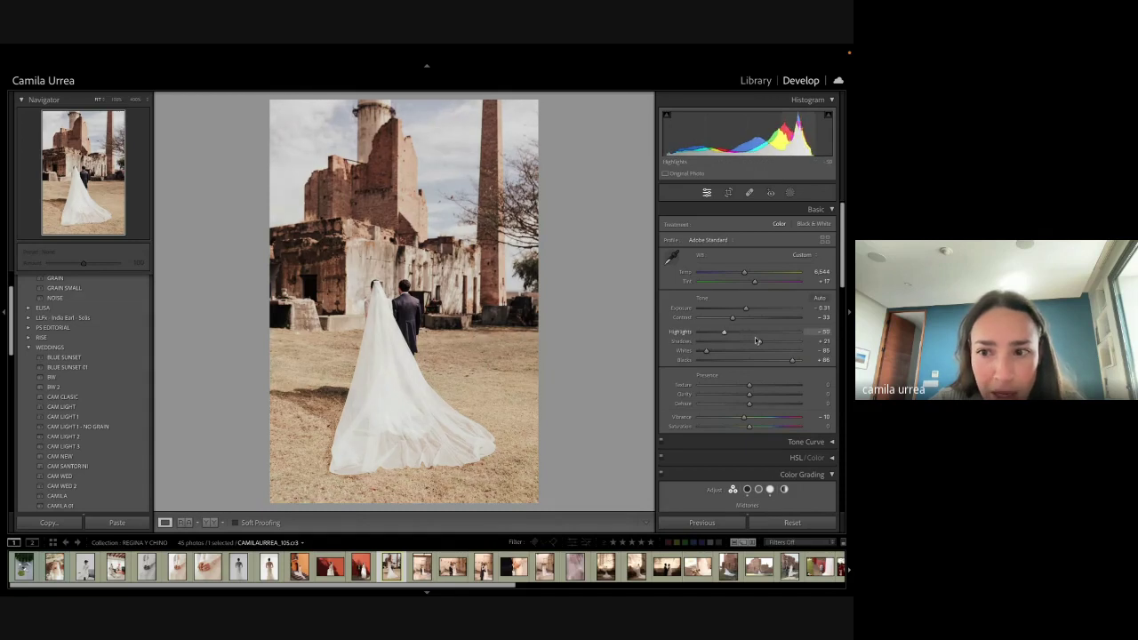
scroll(756, 341, up, 2)
scroll(738, 433, down, 1)
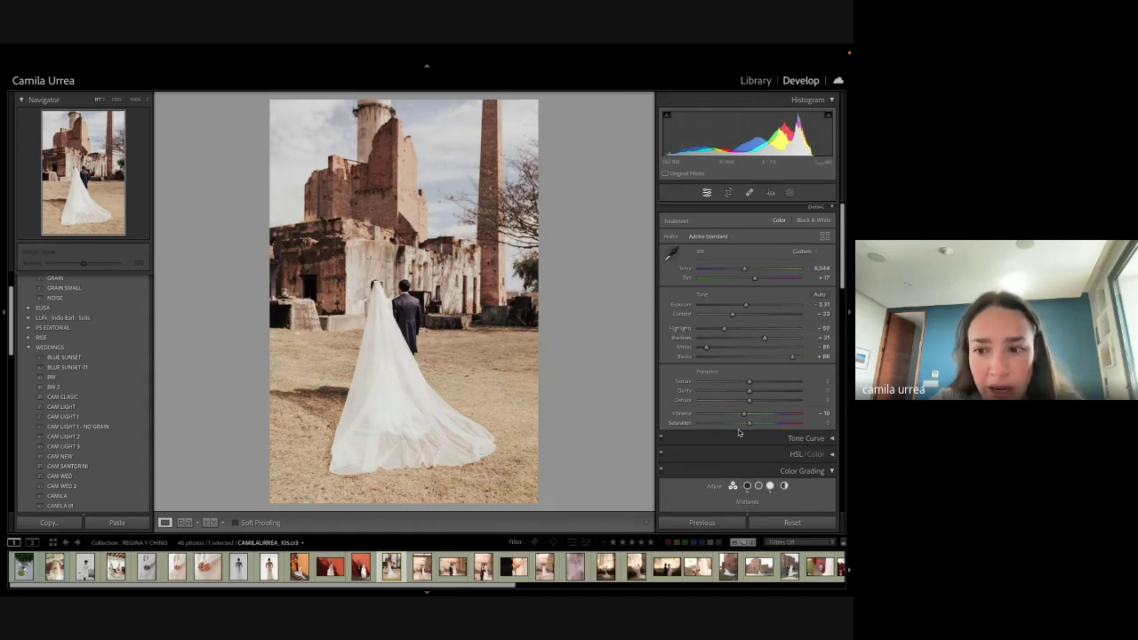
Step: Correct the vertical perspective to +11 and tighten the crop to exclude the empty edge above the chimneys
scroll(739, 433, down, 5)
click(831, 266)
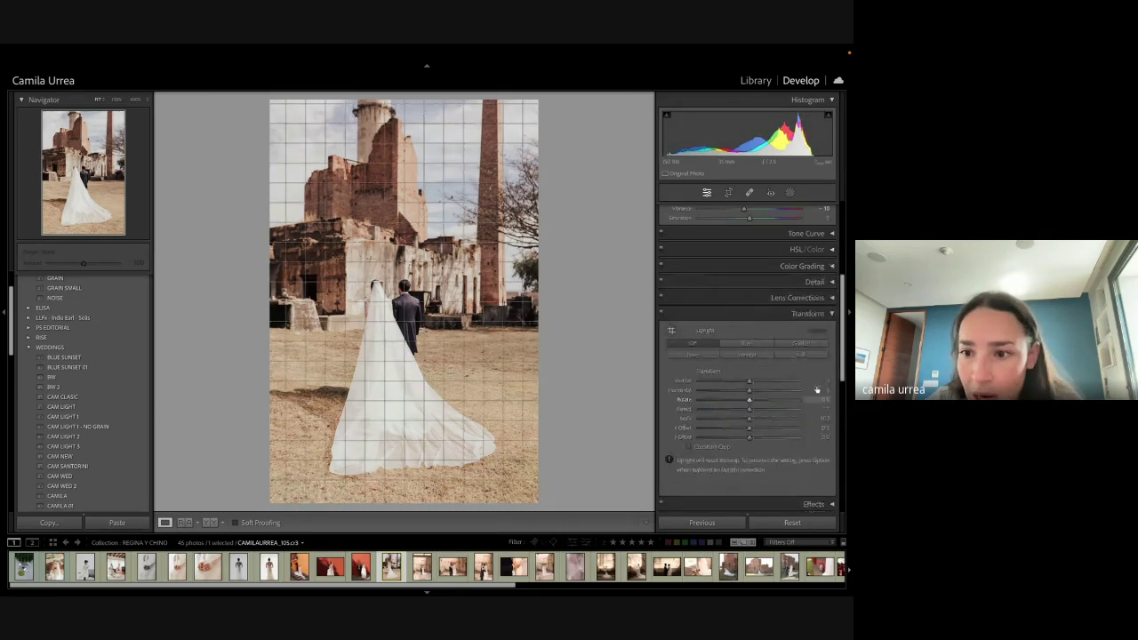
mouse_move(816, 381)
mouse_down()
mouse_move(754, 380)
mouse_move(823, 381)
mouse_up()
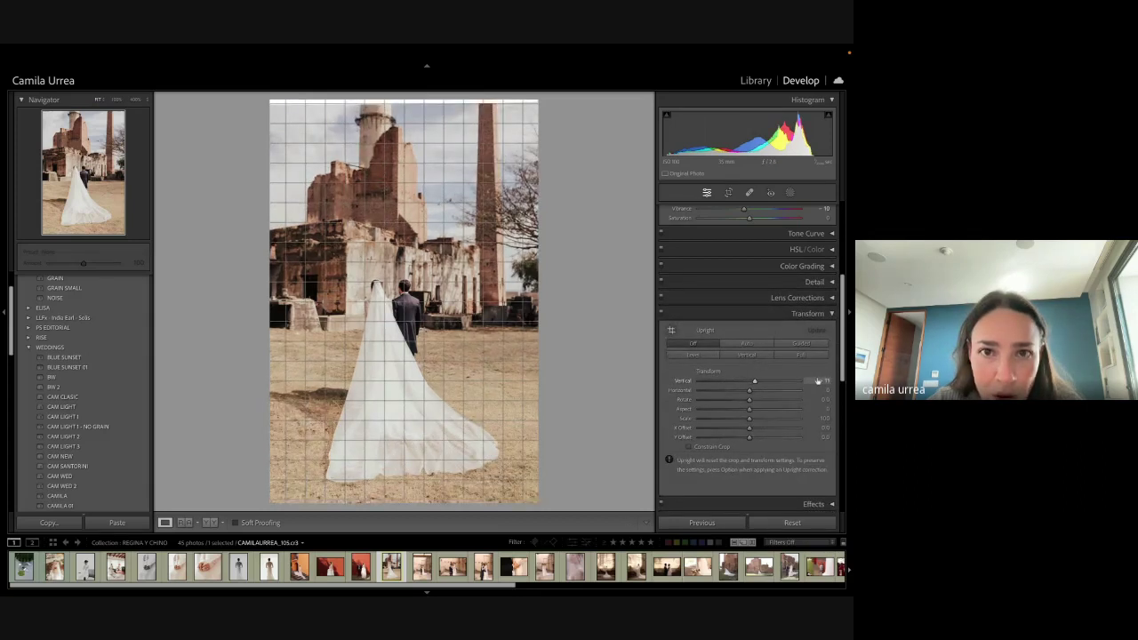
key(r)
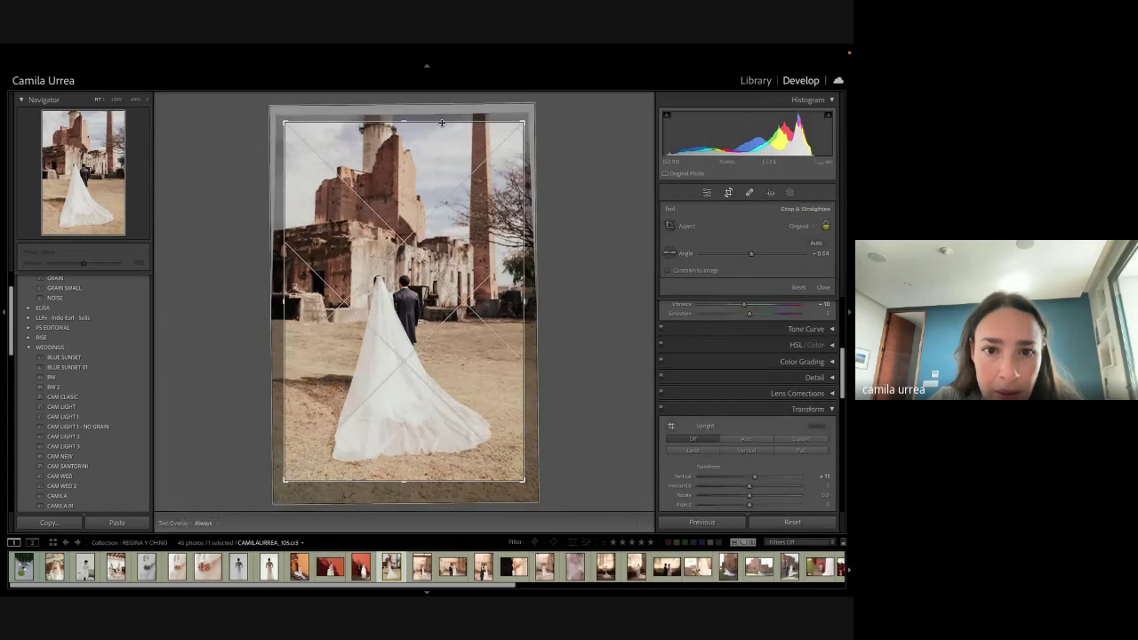
key(Return)
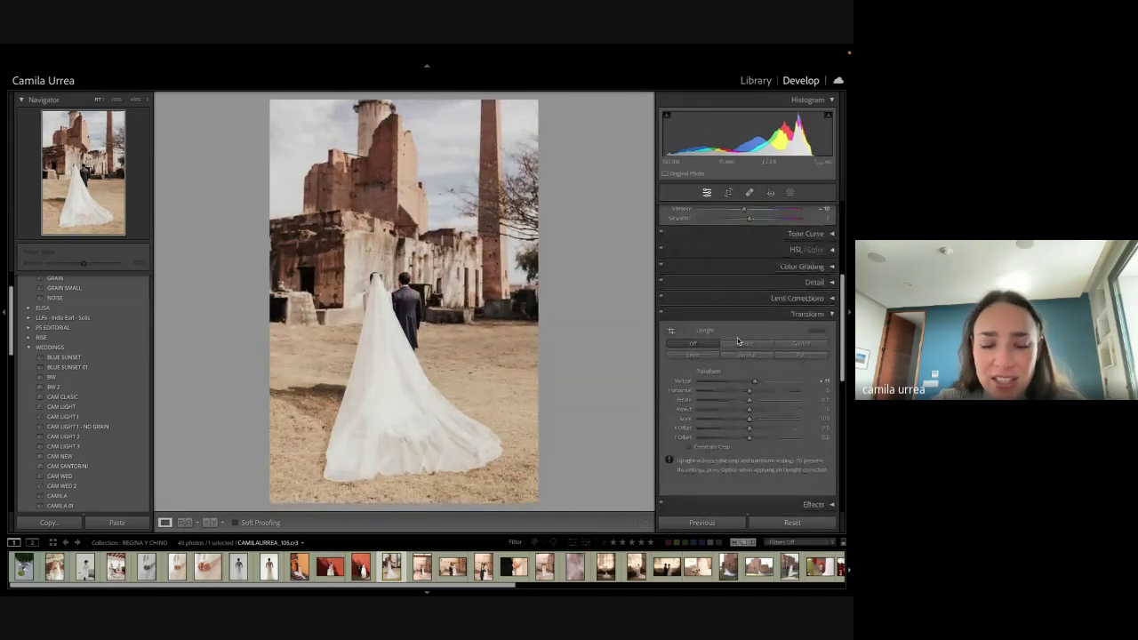
Step: Set exposure to -0.14, highlights to -72 and shadows to +33, and check the crop of the ruins photo
scroll(738, 341, up, 5)
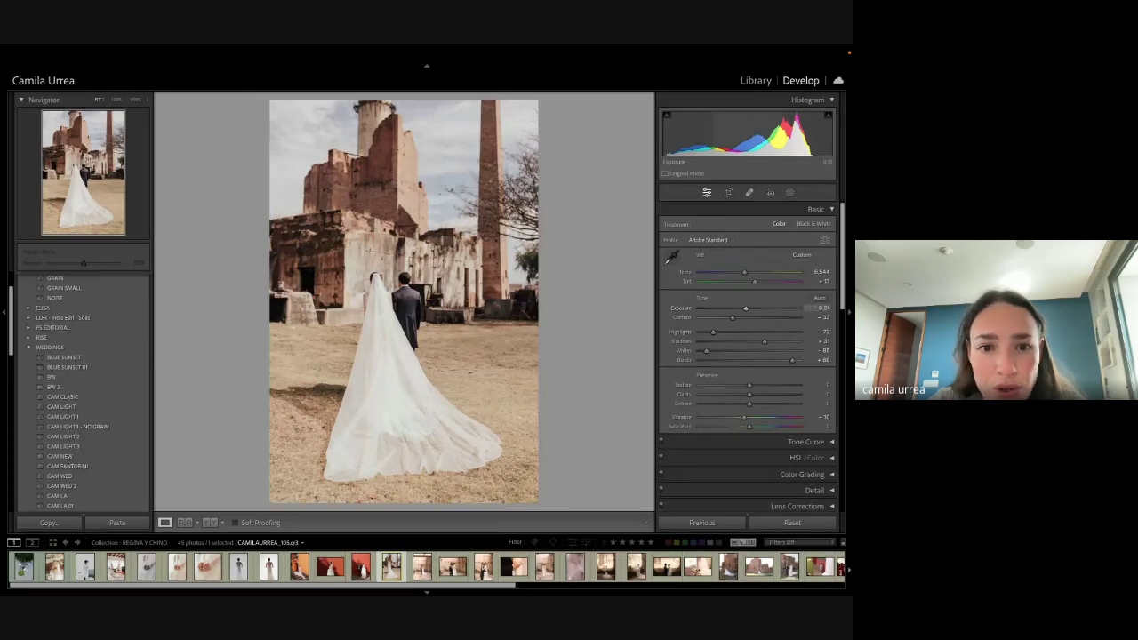
drag(746, 308, 766, 342)
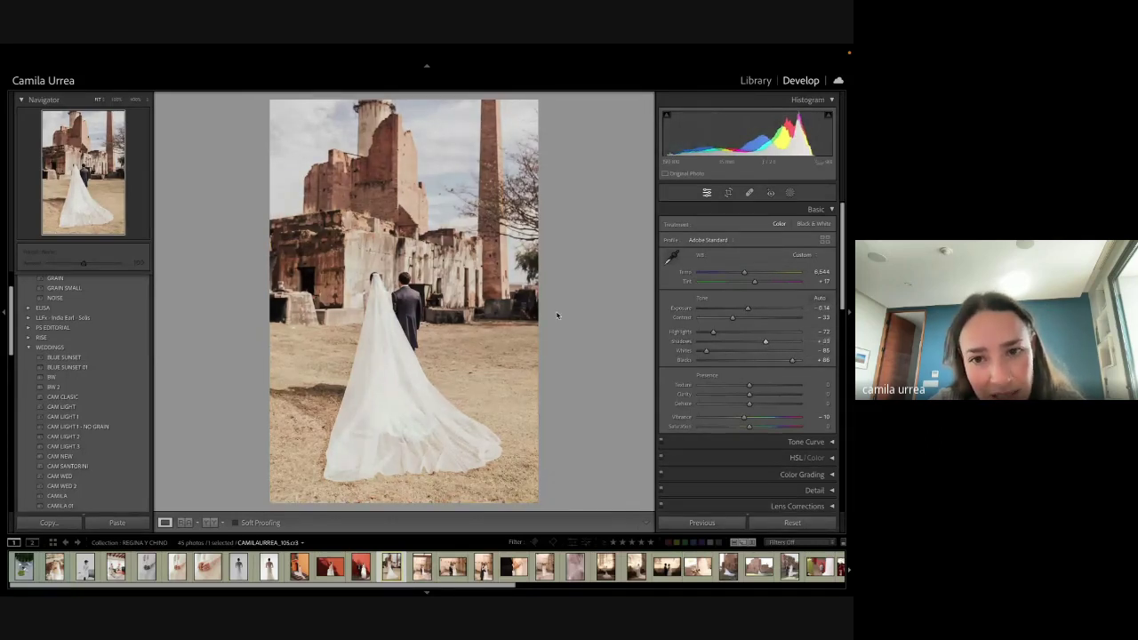
key(r)
key(r)
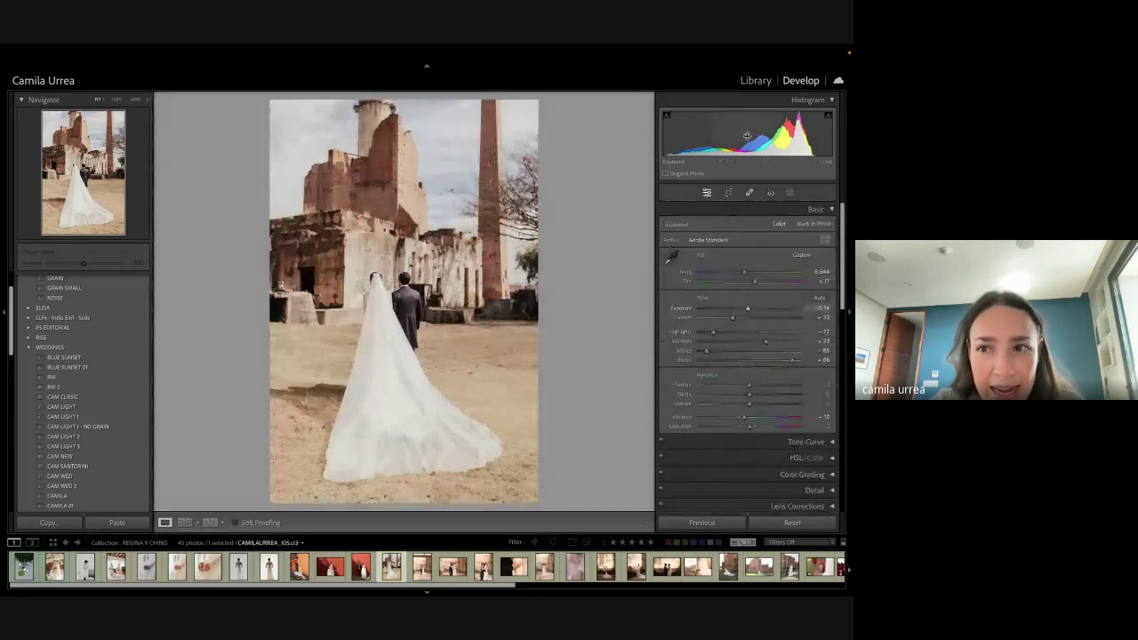
key(r)
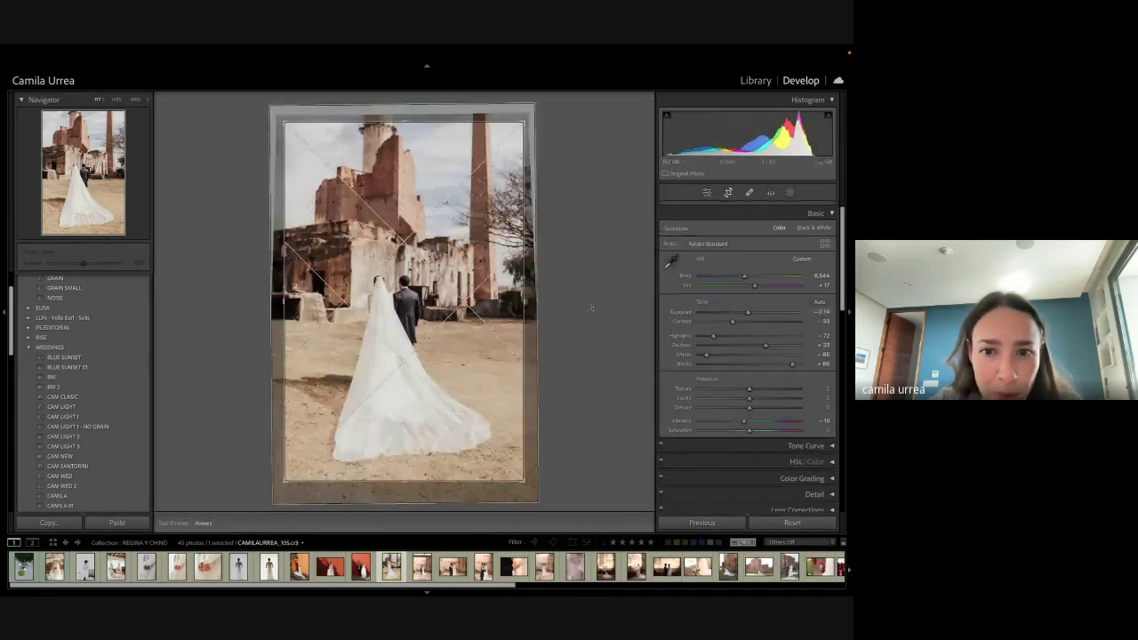
key(r)
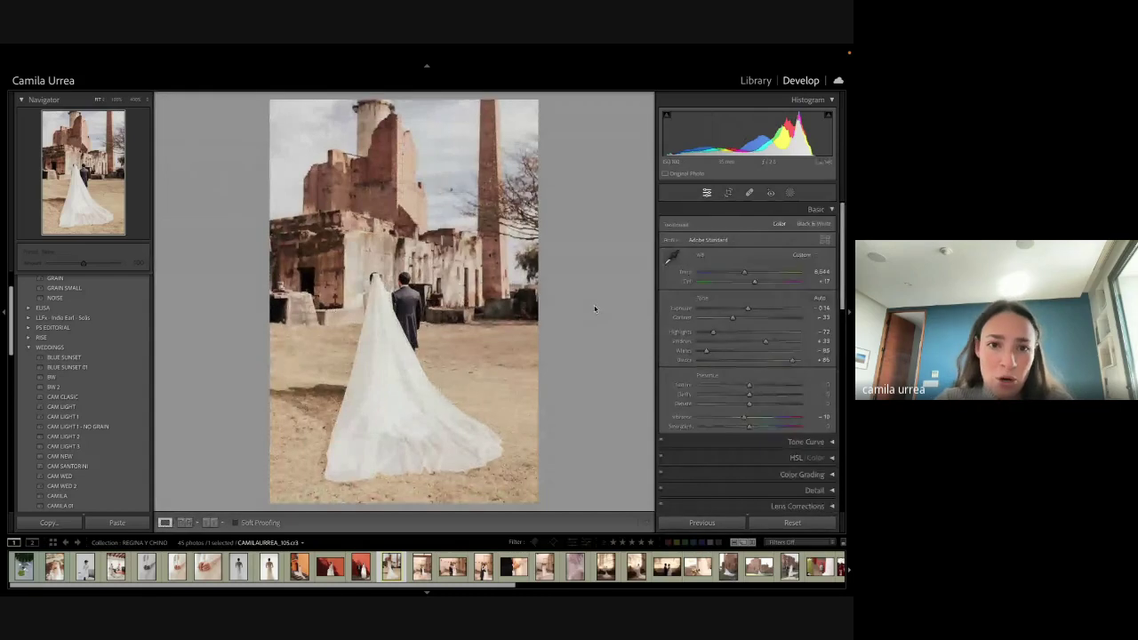
Step: Set the tint to +12 and copy the ruins photo's develop settings
key(ctrl+shift+c)
key(Escape)
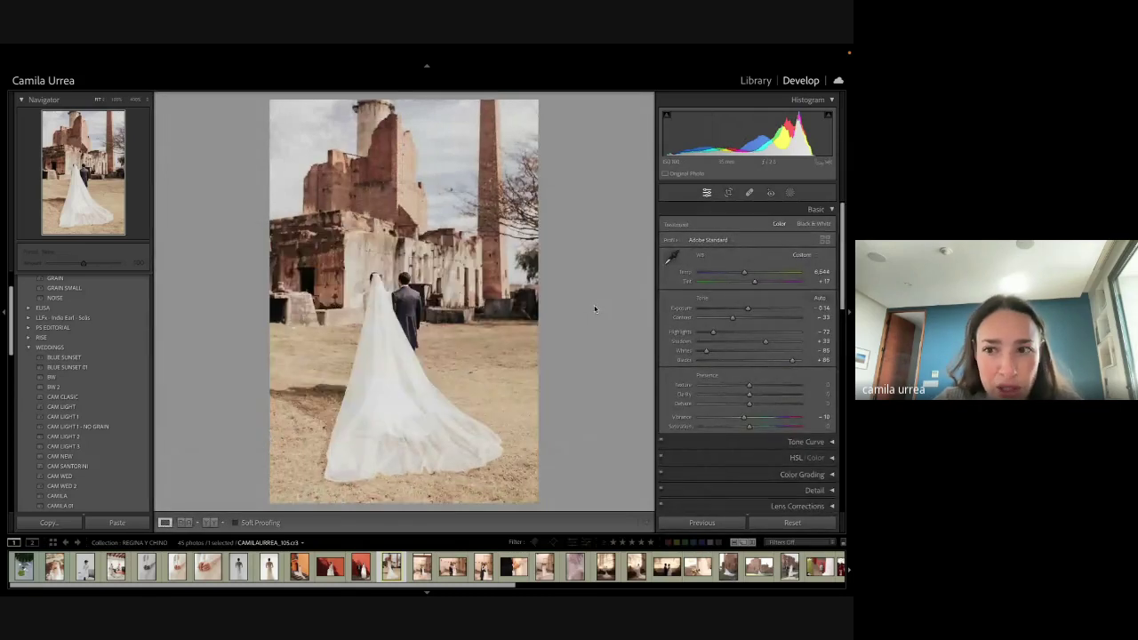
key(shift+Down)
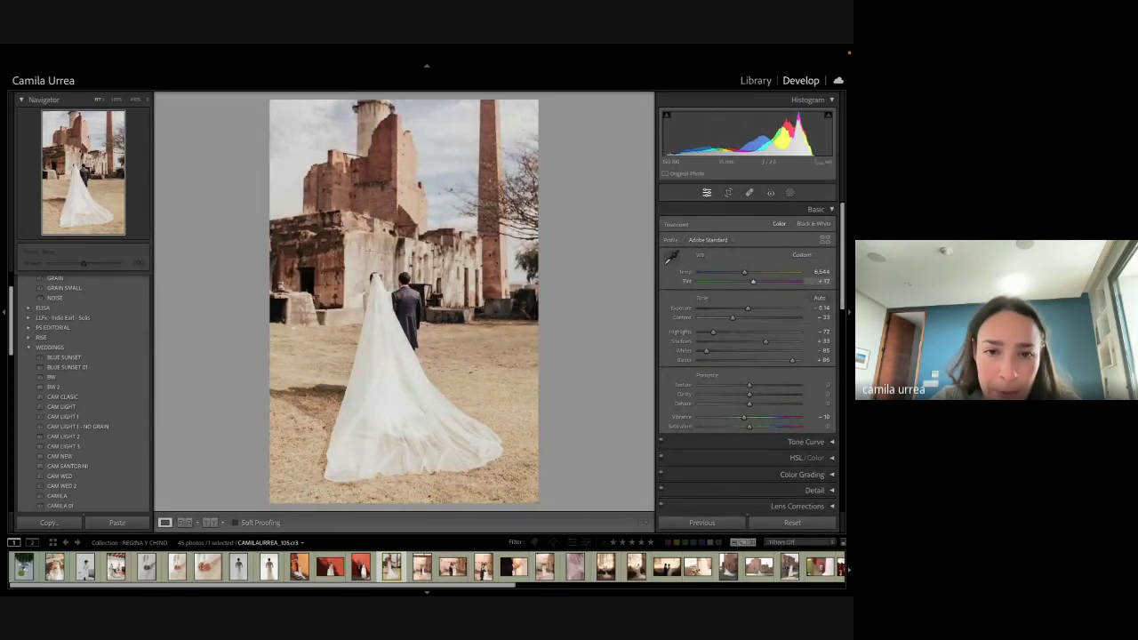
key(super+shift+c)
key(Return)
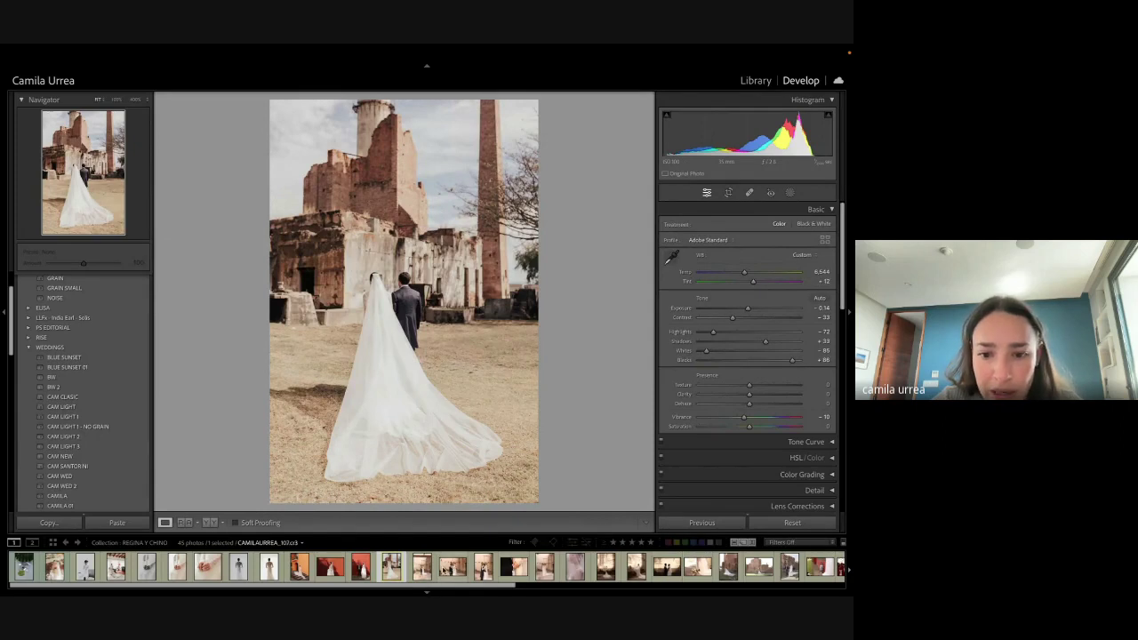
Step: Open the close-up of the veiled bride and crop it so the frame starts just above her lips
click(583, 569)
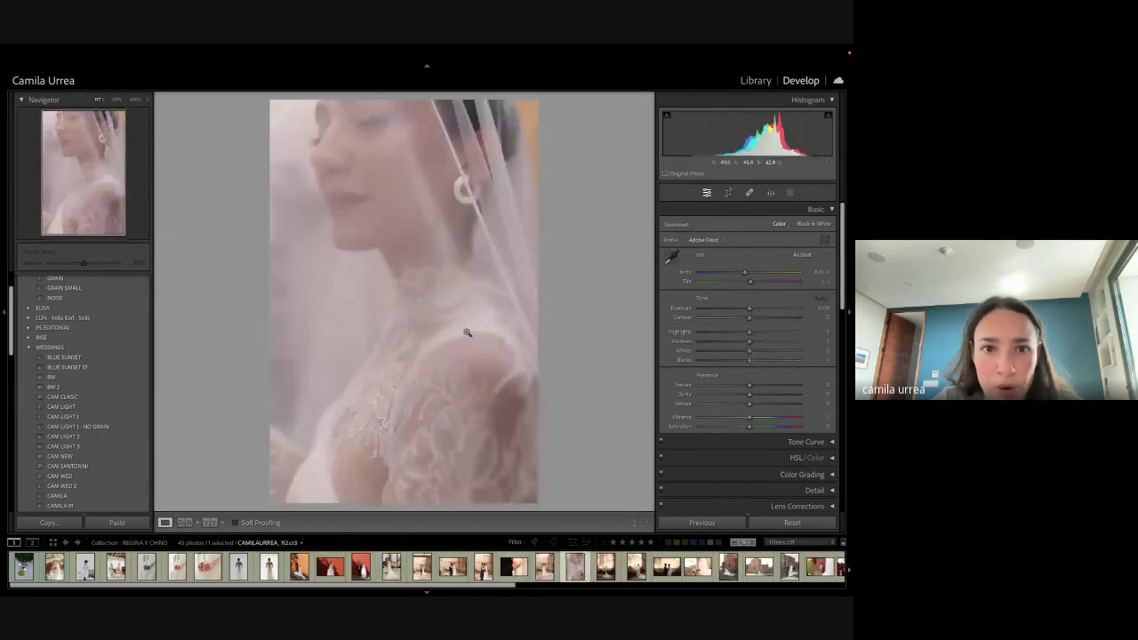
click(376, 117)
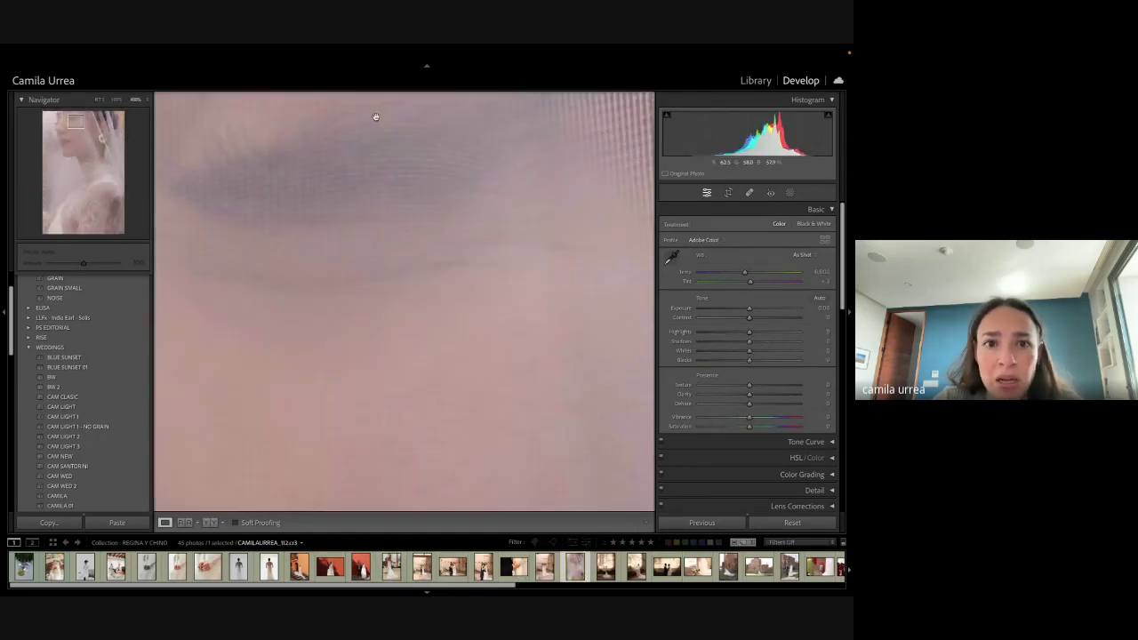
click(410, 172)
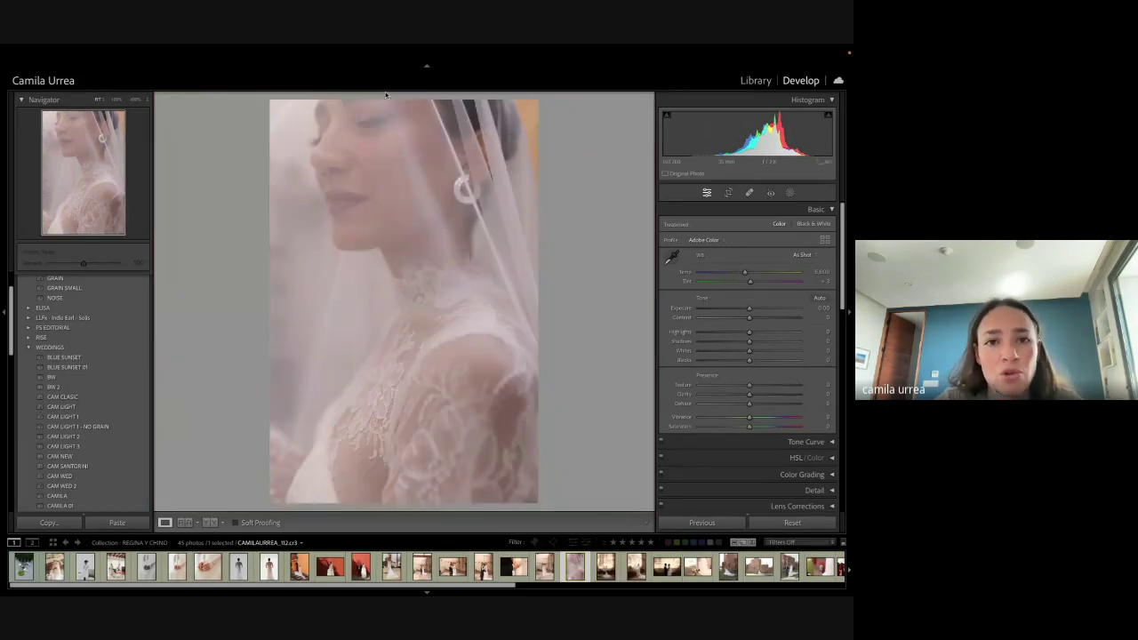
key(r)
drag(385, 105, 387, 135)
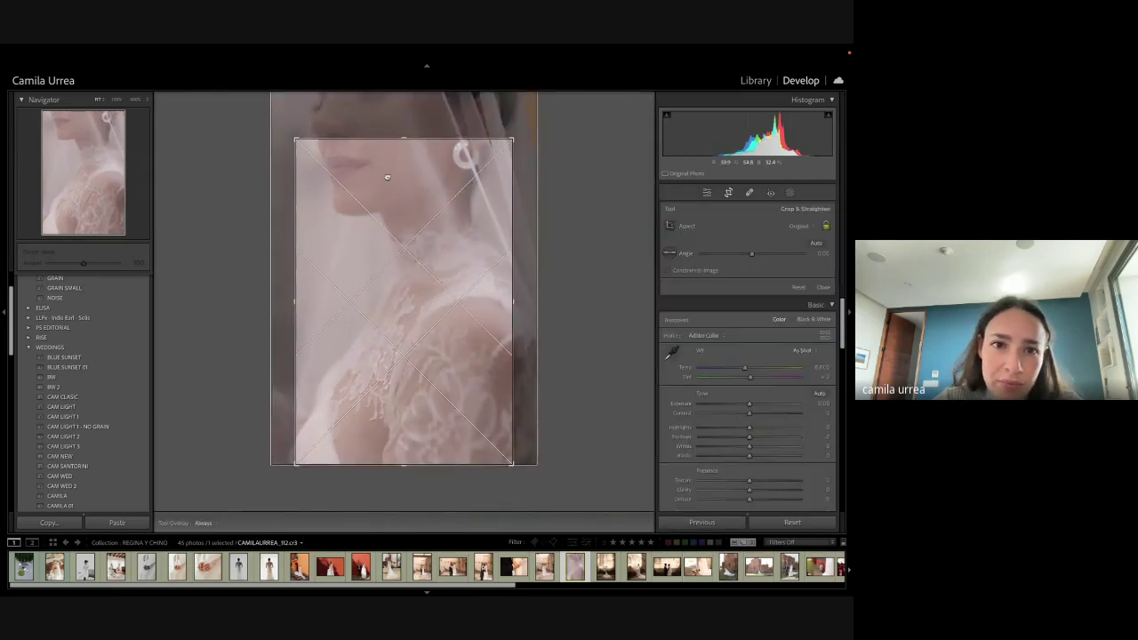
drag(386, 138, 384, 132)
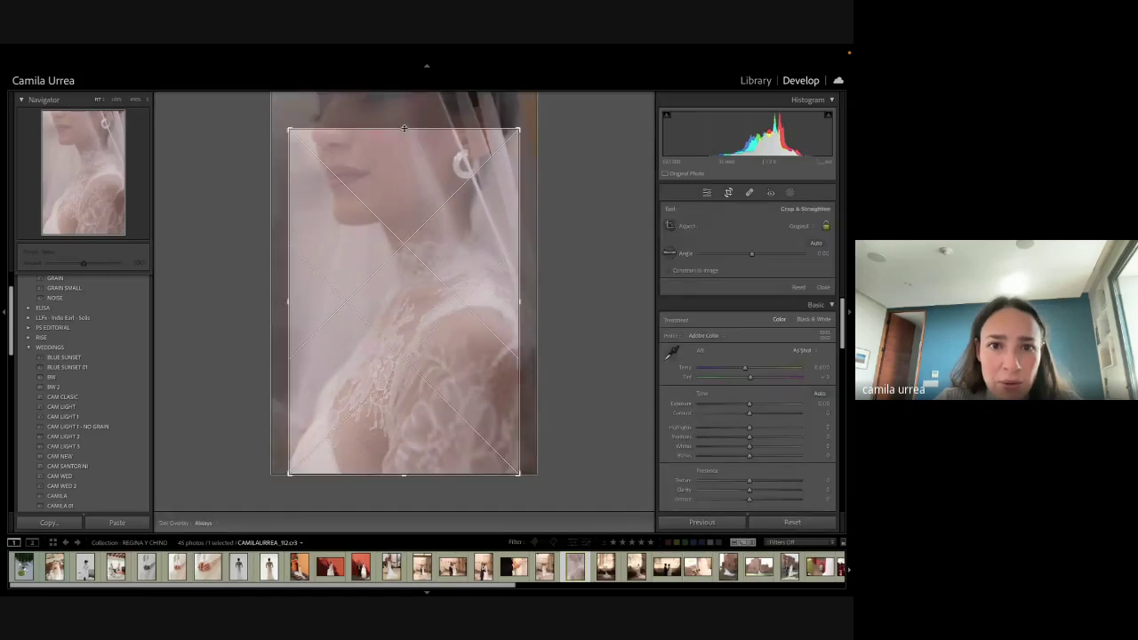
drag(404, 129, 405, 142)
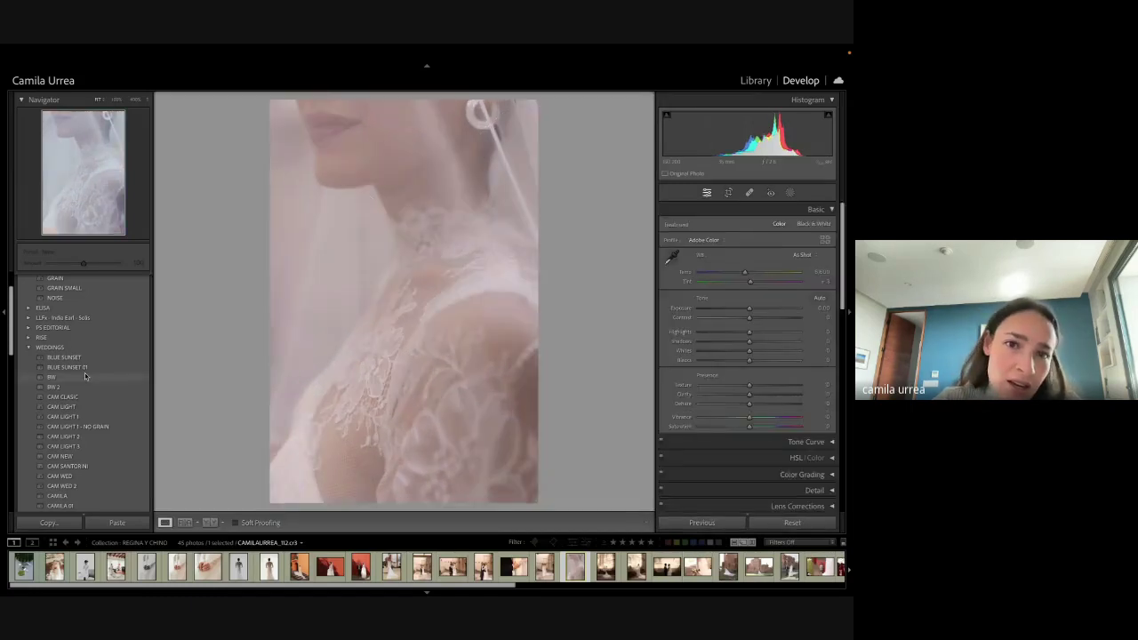
Step: Apply the BW preset and set exposure to -0.75, highlights to +5, shadows to +30, whites to -9 and blacks to +2
click(51, 377)
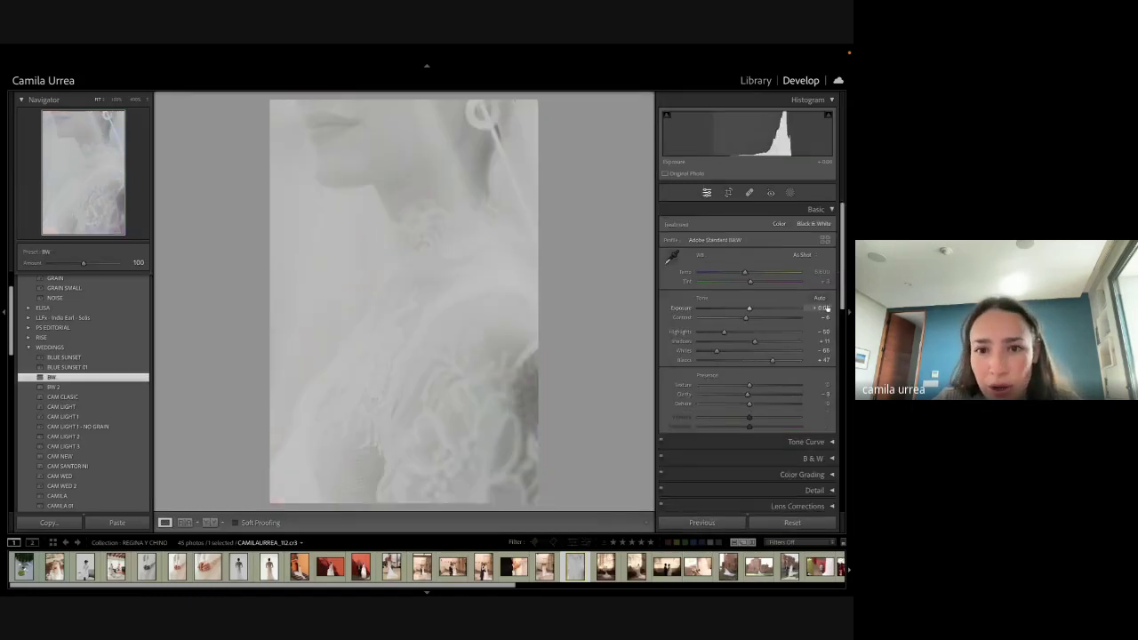
drag(827, 308, 811, 309)
drag(773, 360, 757, 360)
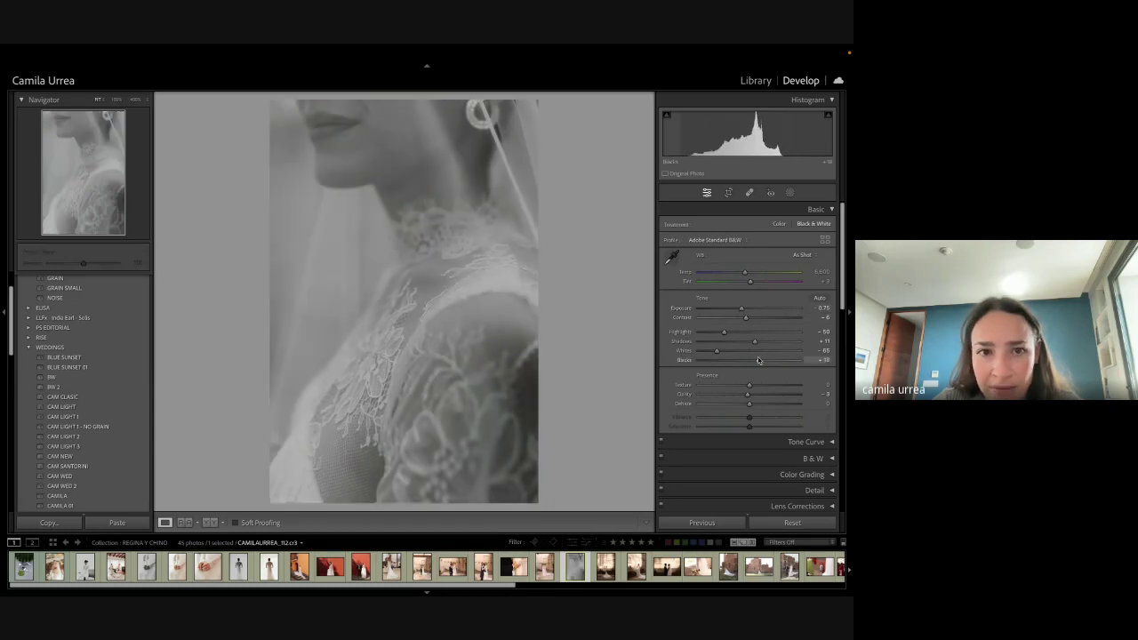
click(753, 332)
click(763, 340)
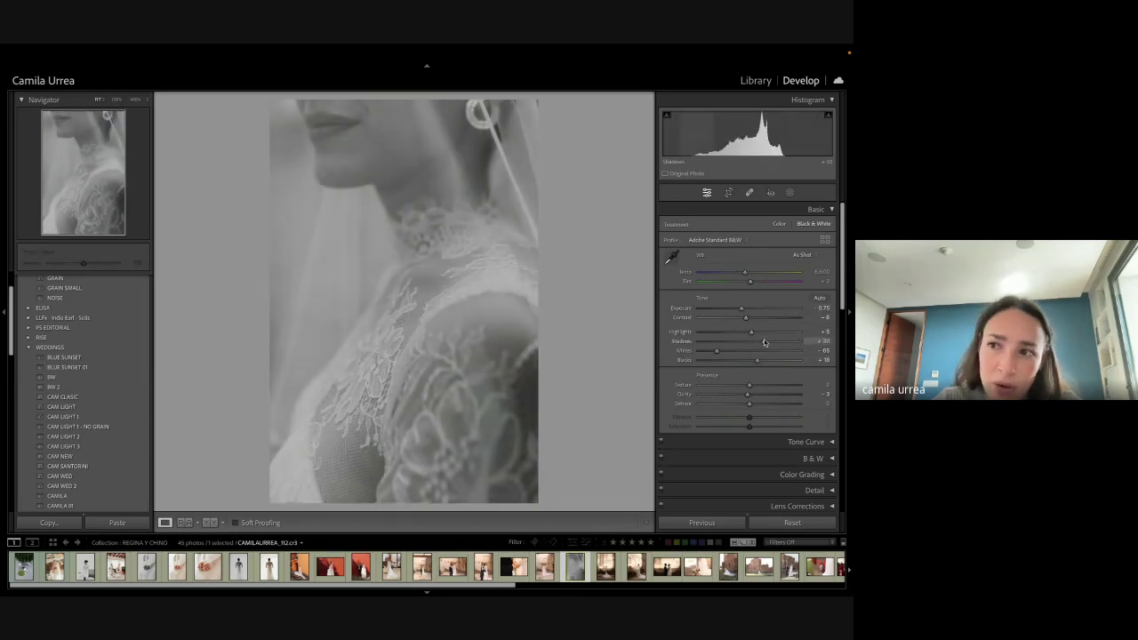
drag(748, 361, 751, 360)
click(744, 351)
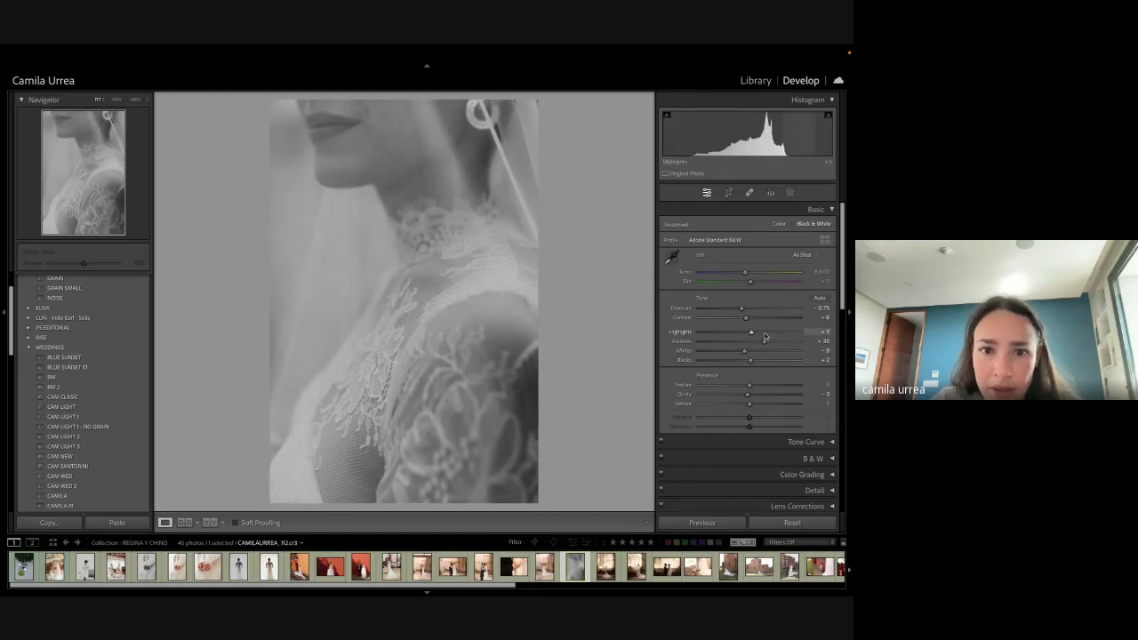
Step: Set highlights to +24 and blacks to -16, and brush a mask over the bride's sleeve, hair and chest lace
click(762, 333)
click(741, 360)
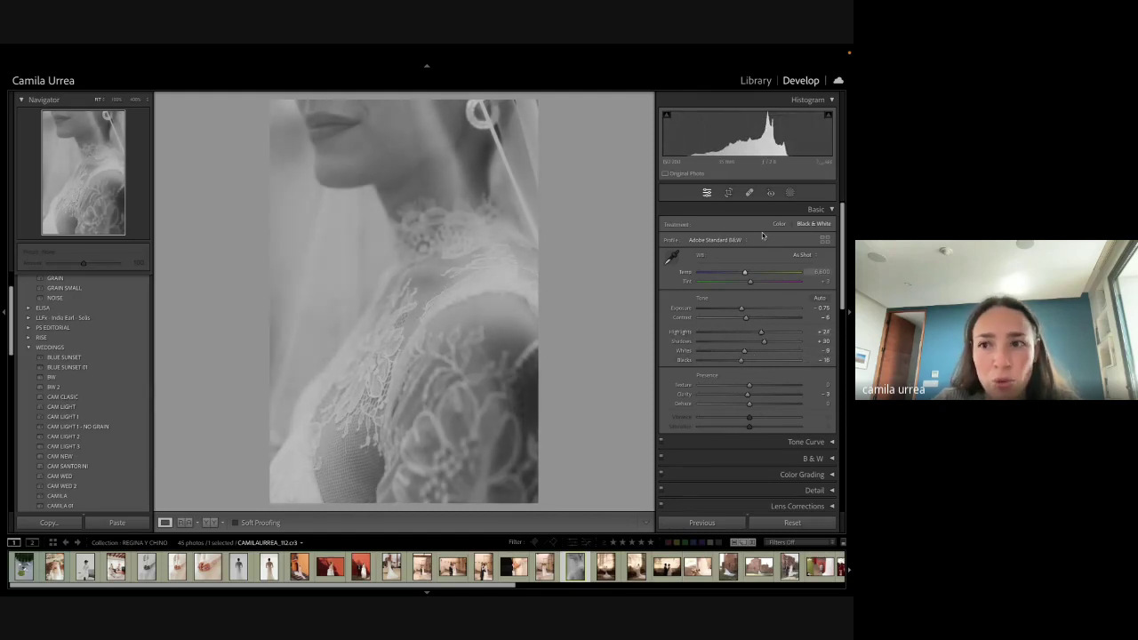
click(792, 193)
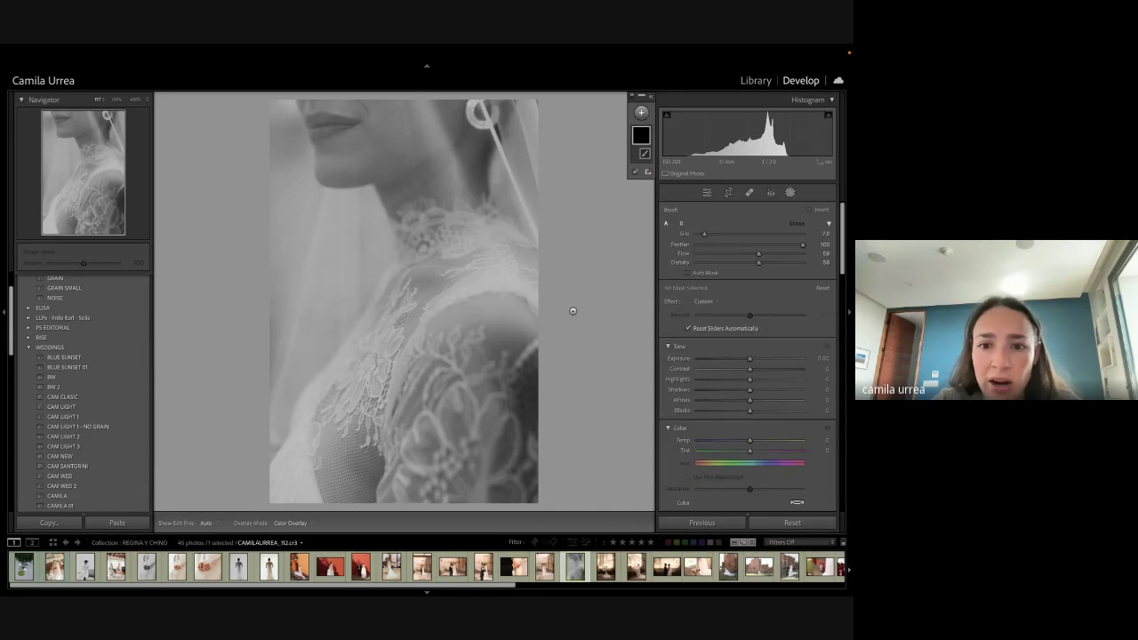
scroll(491, 335, up, 5)
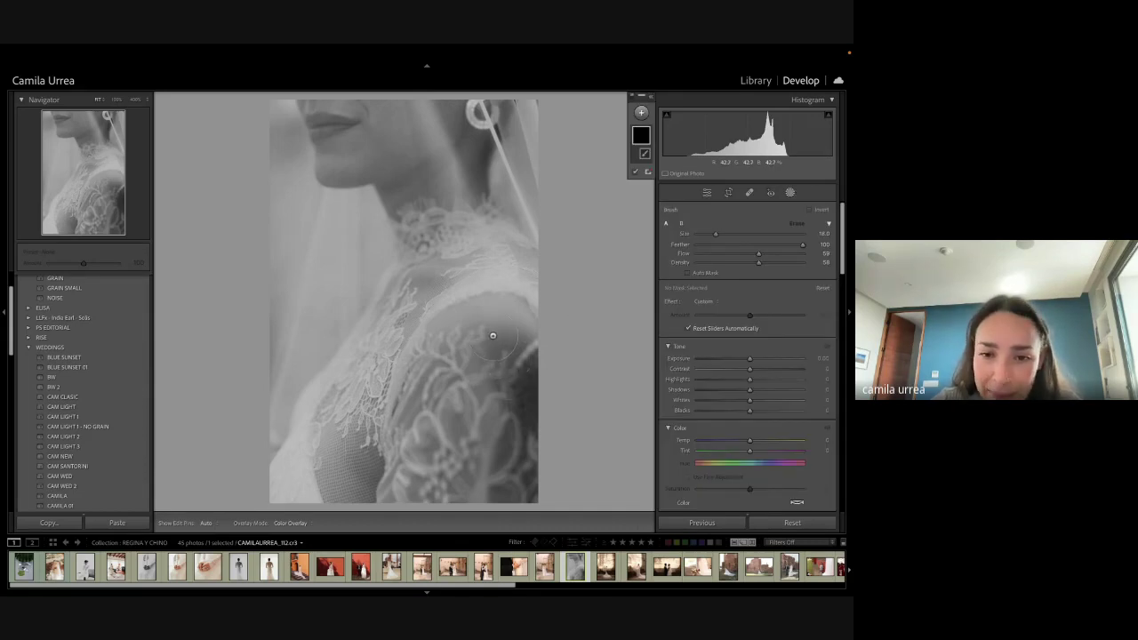
mouse_move(493, 335)
mouse_down()
mouse_move(515, 391)
mouse_move(472, 411)
mouse_move(524, 322)
mouse_up()
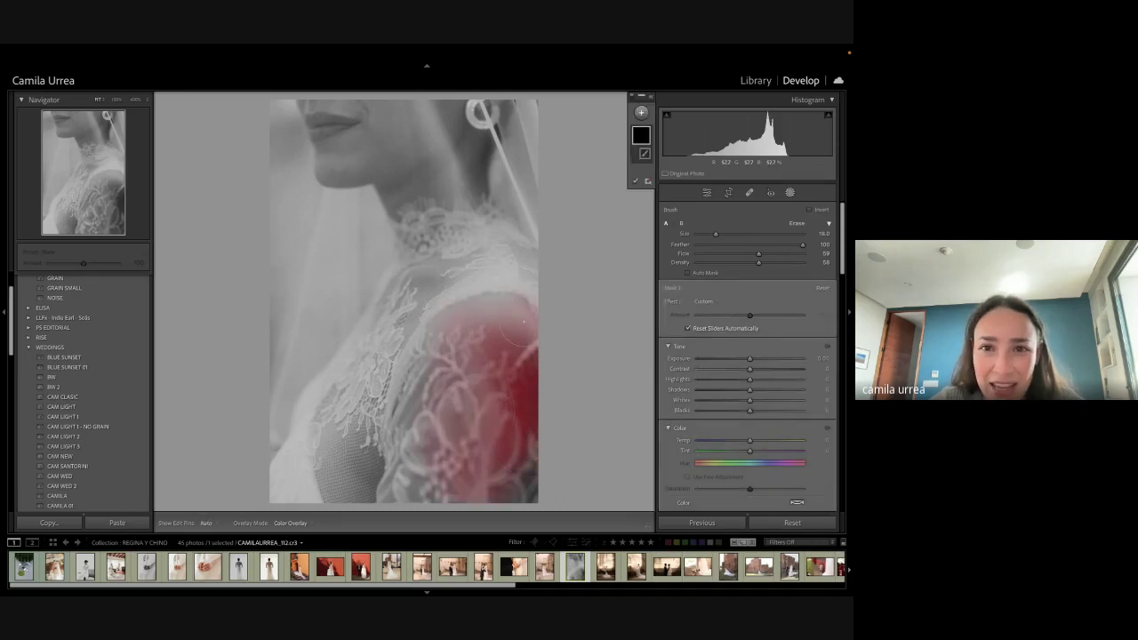
mouse_move(493, 174)
mouse_down()
mouse_move(458, 132)
mouse_move(497, 214)
mouse_up()
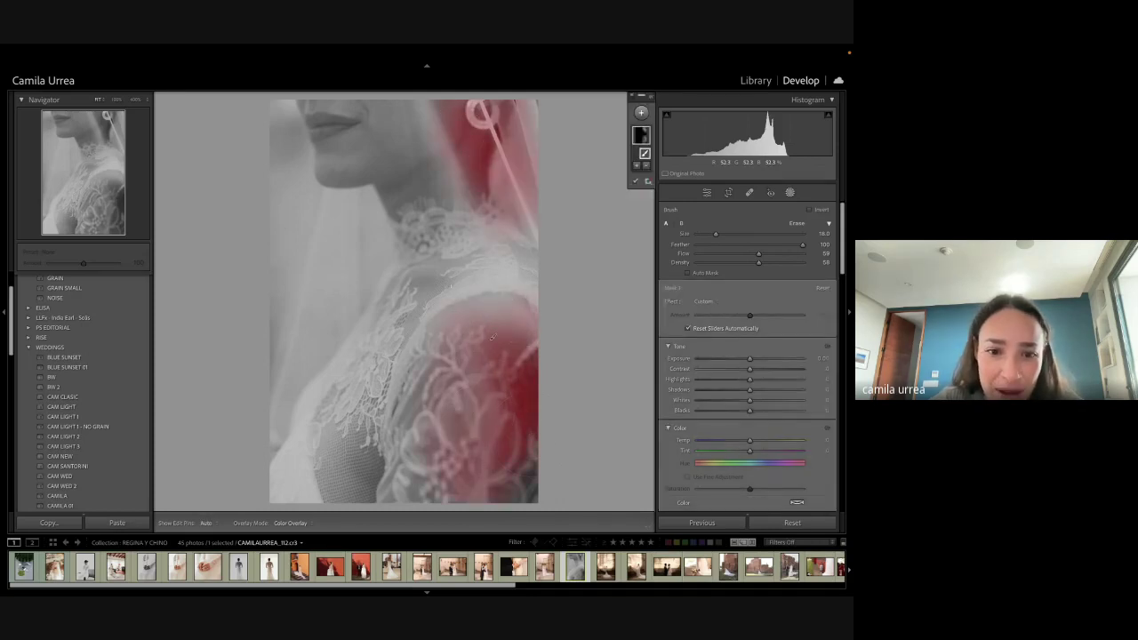
drag(416, 299, 353, 396)
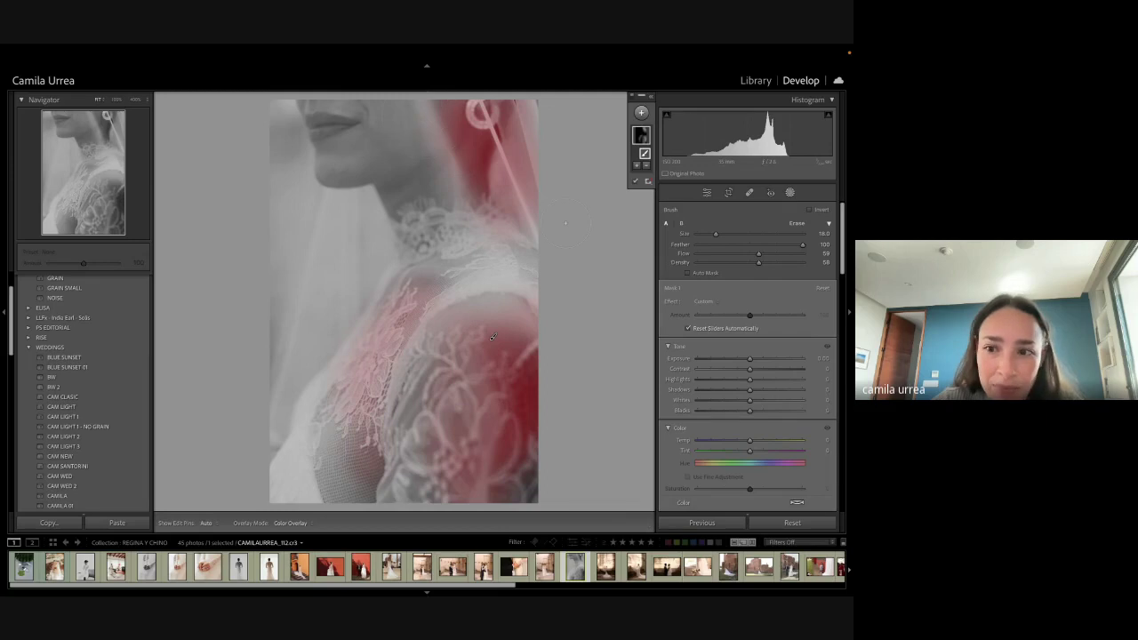
Step: Lower the brush mask's exposure to about -0.35 and toggle the edit pins to check the effect
click(820, 358)
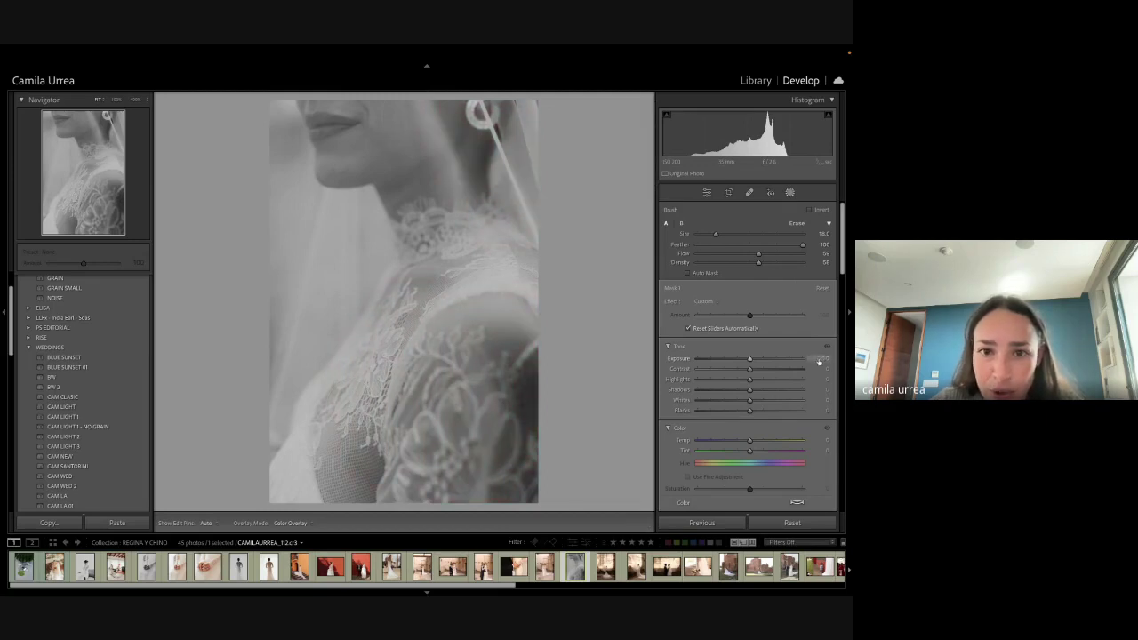
drag(818, 361, 812, 359)
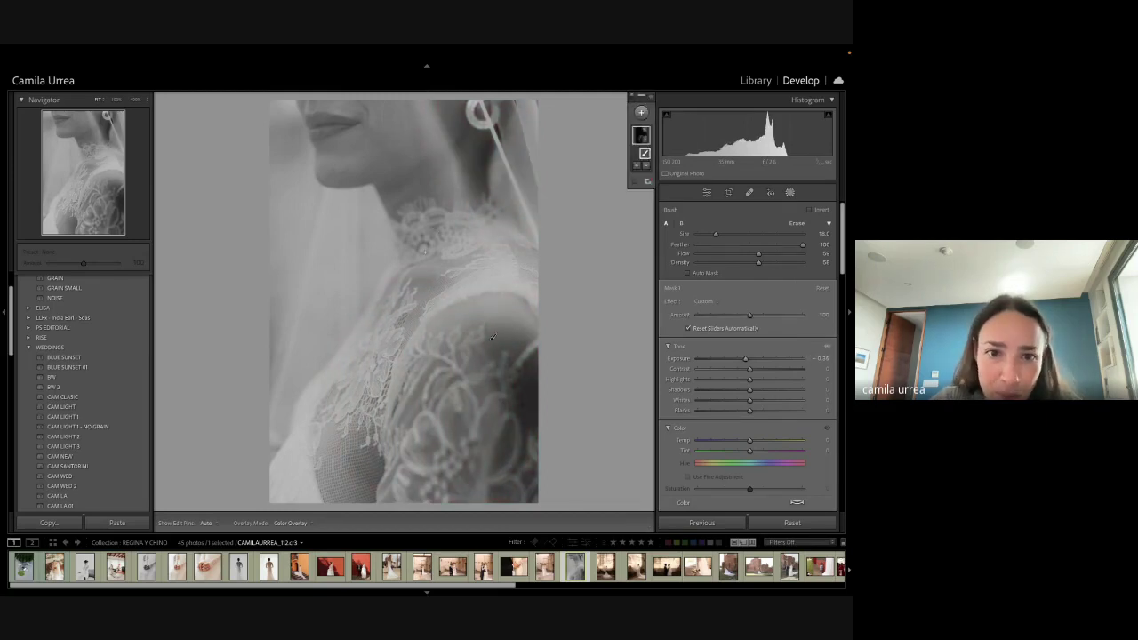
key(h)
key(h)
key(h)
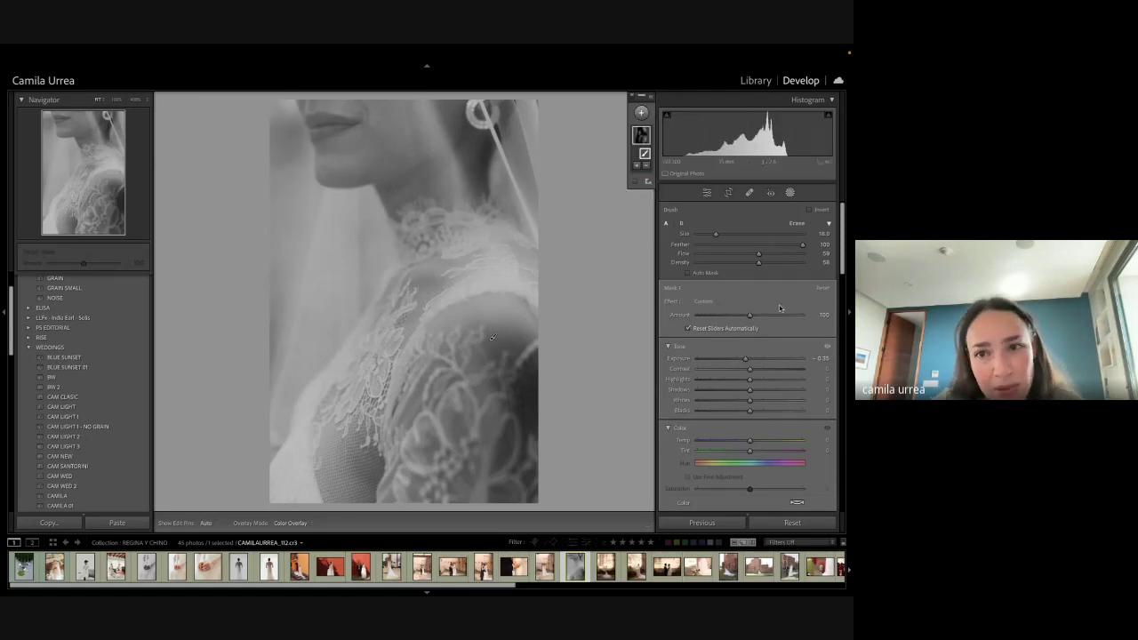
Step: Add a second brush mask over the neck, cheek, veil and dress lace, and raise its exposure to about +0.65
click(641, 113)
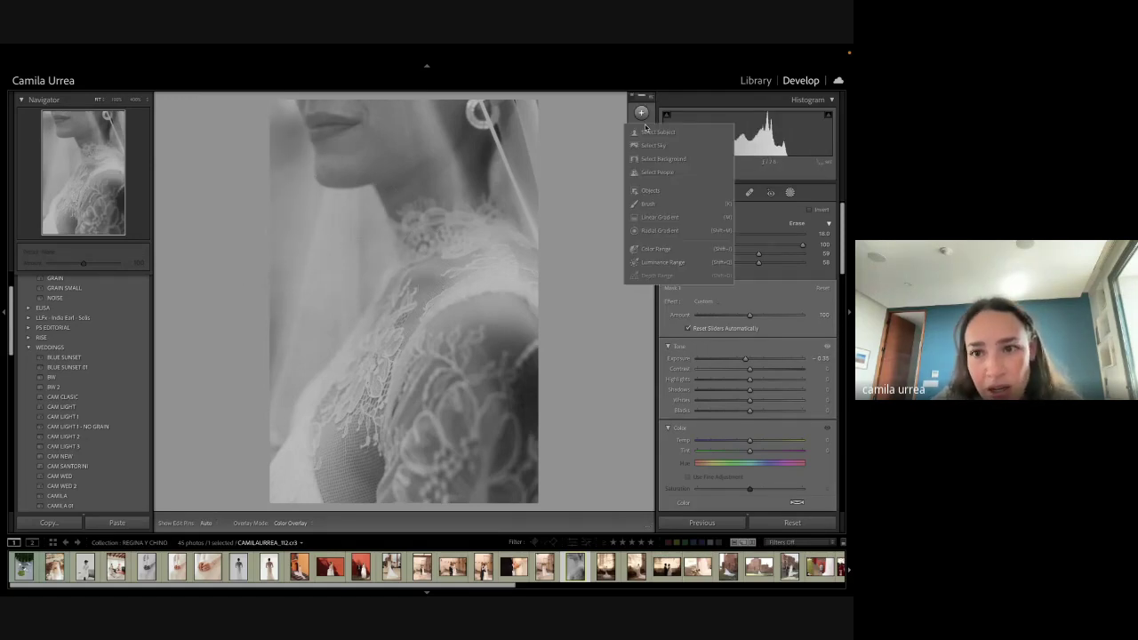
click(662, 204)
mouse_move(427, 114)
mouse_down()
mouse_move(487, 222)
mouse_move(503, 164)
mouse_move(421, 121)
mouse_up()
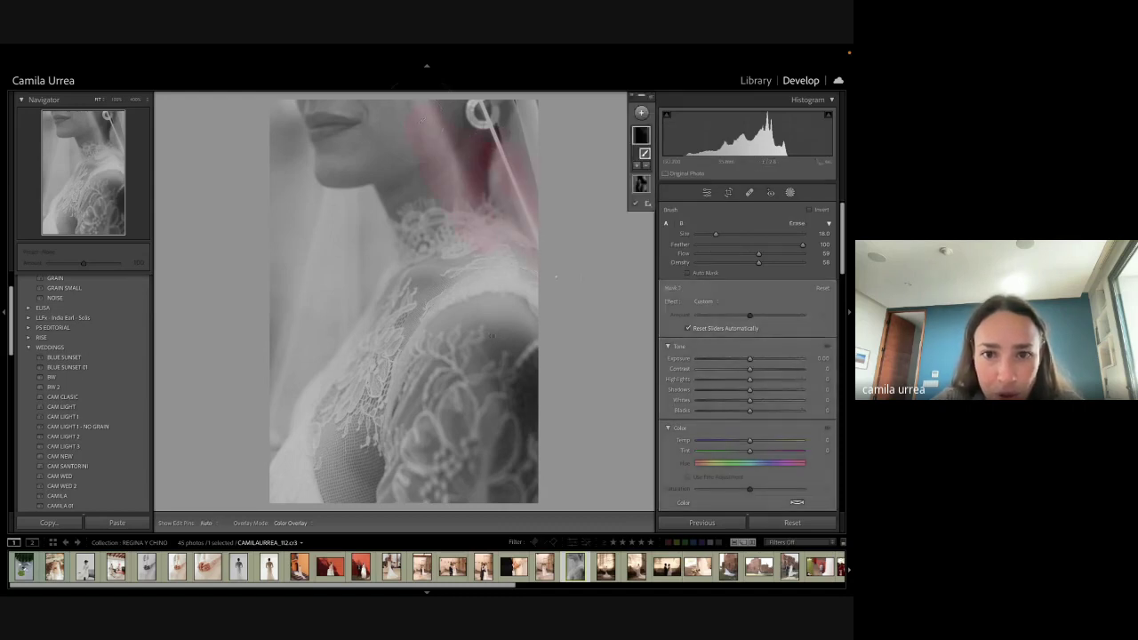
drag(556, 277, 372, 441)
drag(380, 313, 283, 481)
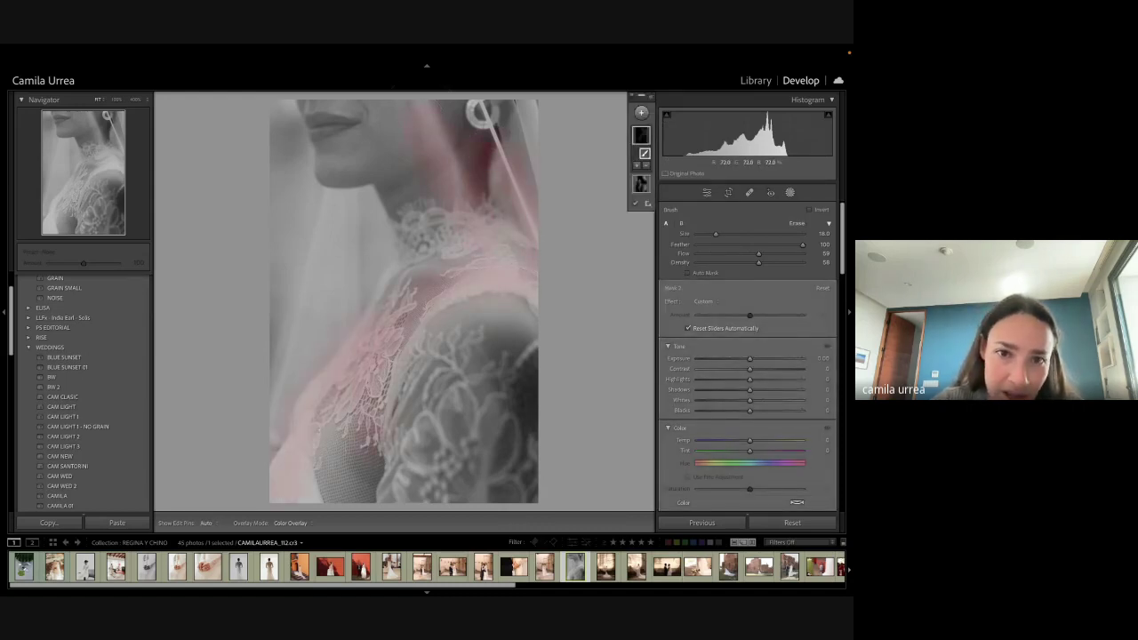
mouse_move(418, 111)
mouse_down()
mouse_move(445, 178)
mouse_move(378, 102)
mouse_up()
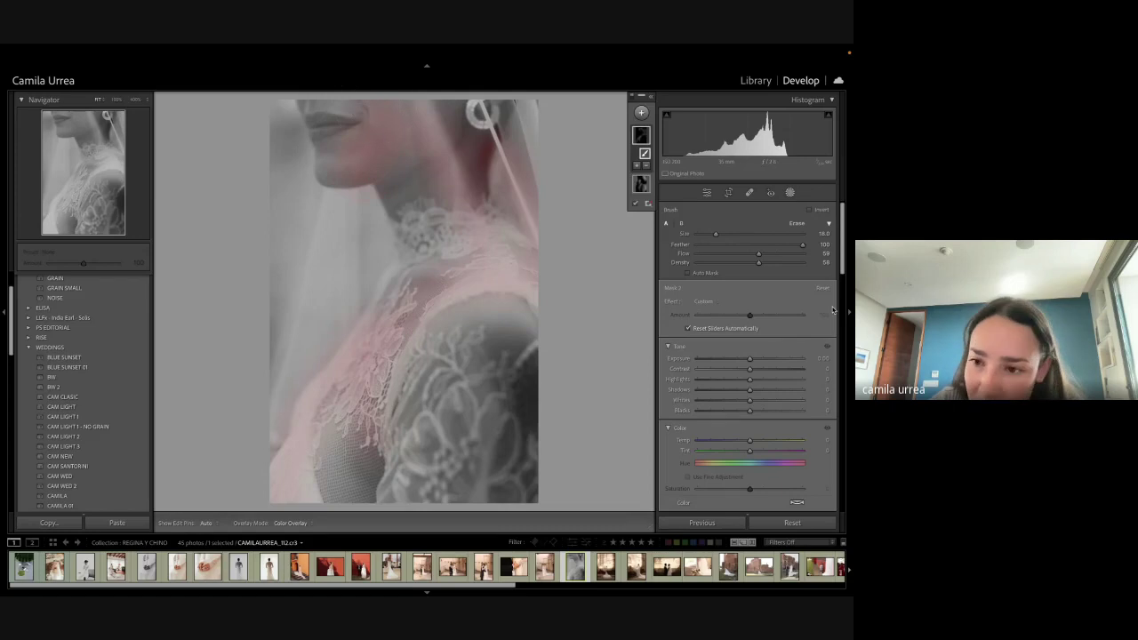
drag(827, 357, 836, 357)
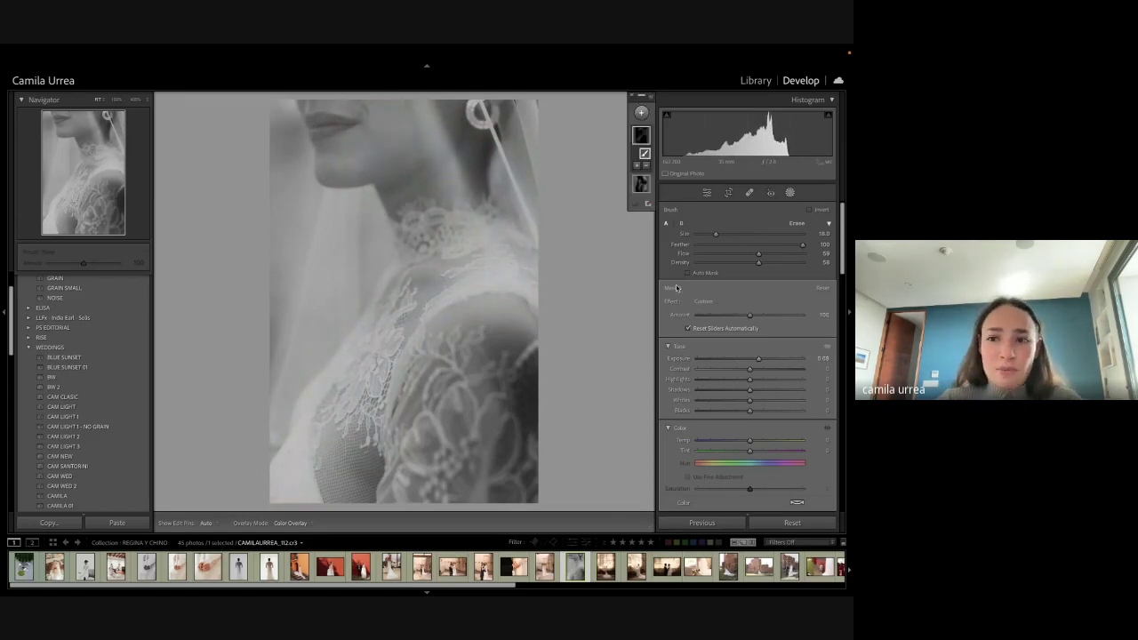
Step: Apply the GRAIN preset and shift the crop up to include part of the bride's nose
click(72, 278)
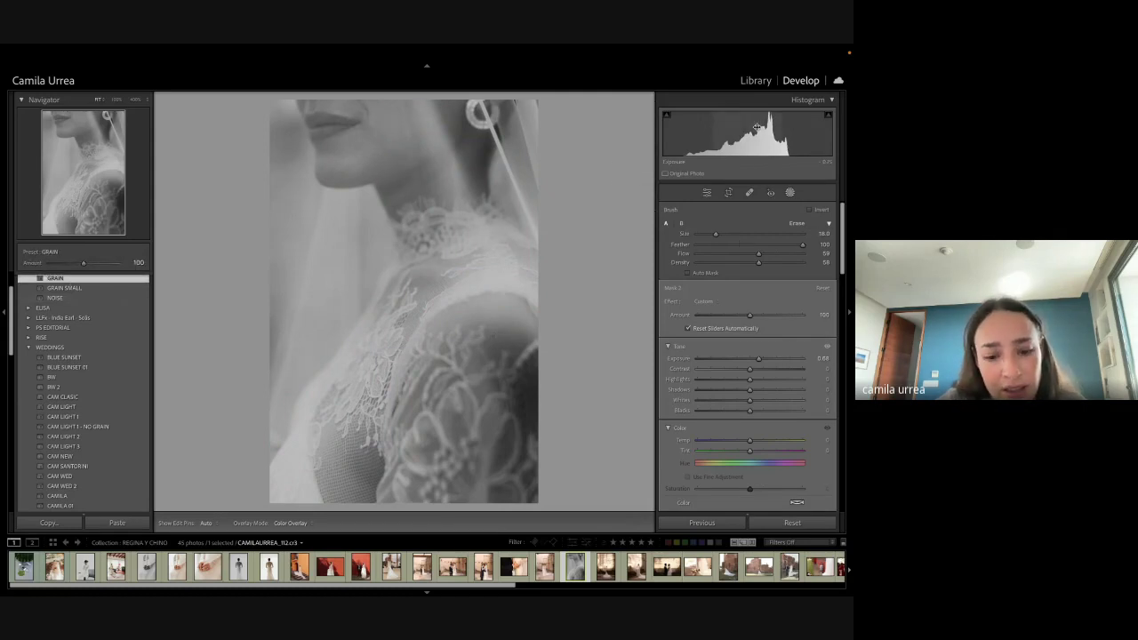
key(r)
drag(494, 152, 463, 127)
key(Return)
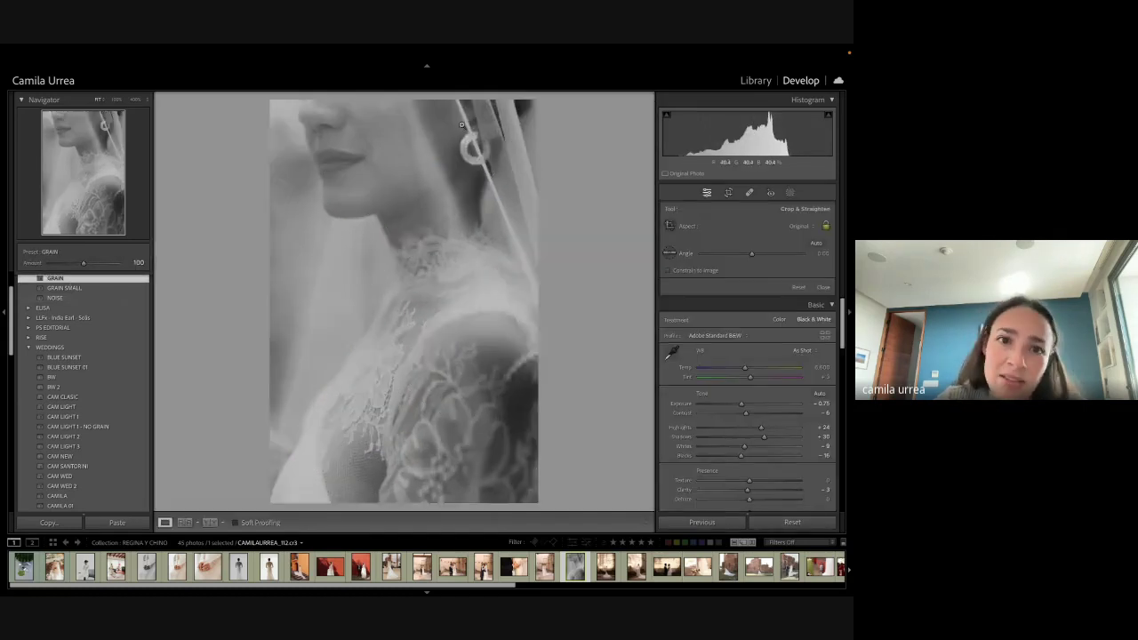
key(r)
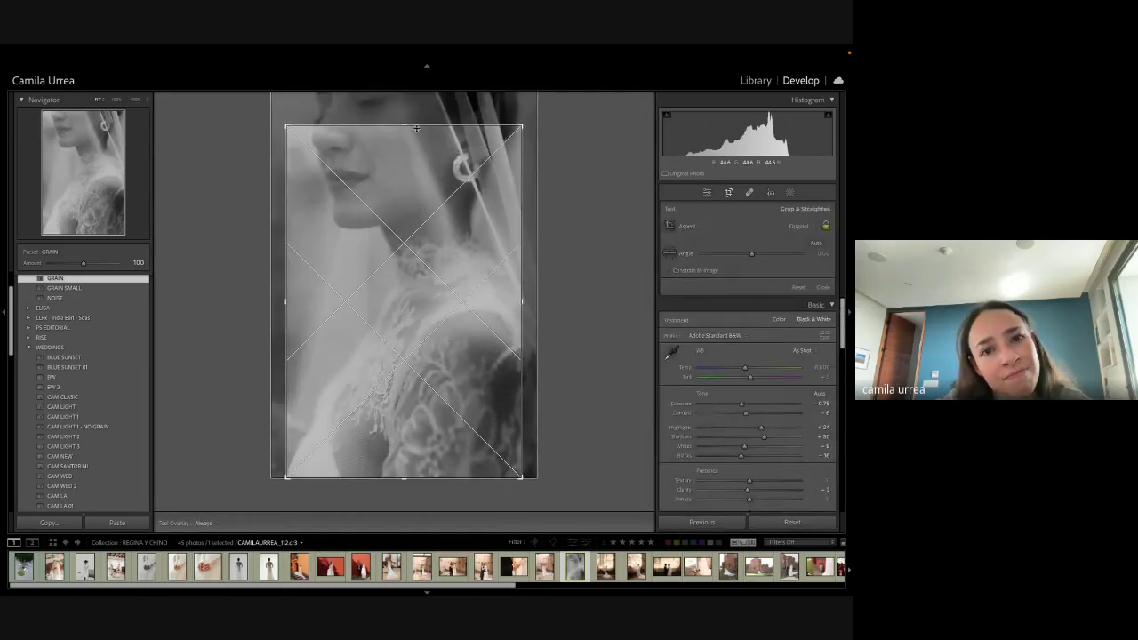
key(Return)
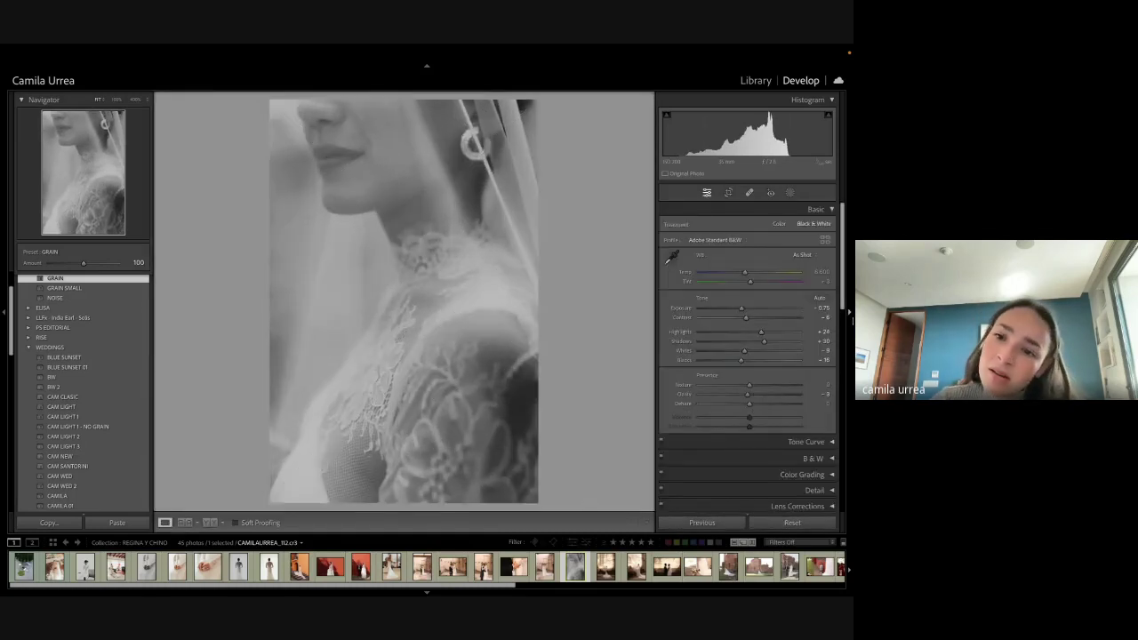
Step: Set exposure to -0.55, shadows to +47 and blacks to -12, and recrop so the frame starts just above the lips
drag(816, 310, 820, 309)
drag(764, 341, 753, 360)
key(r)
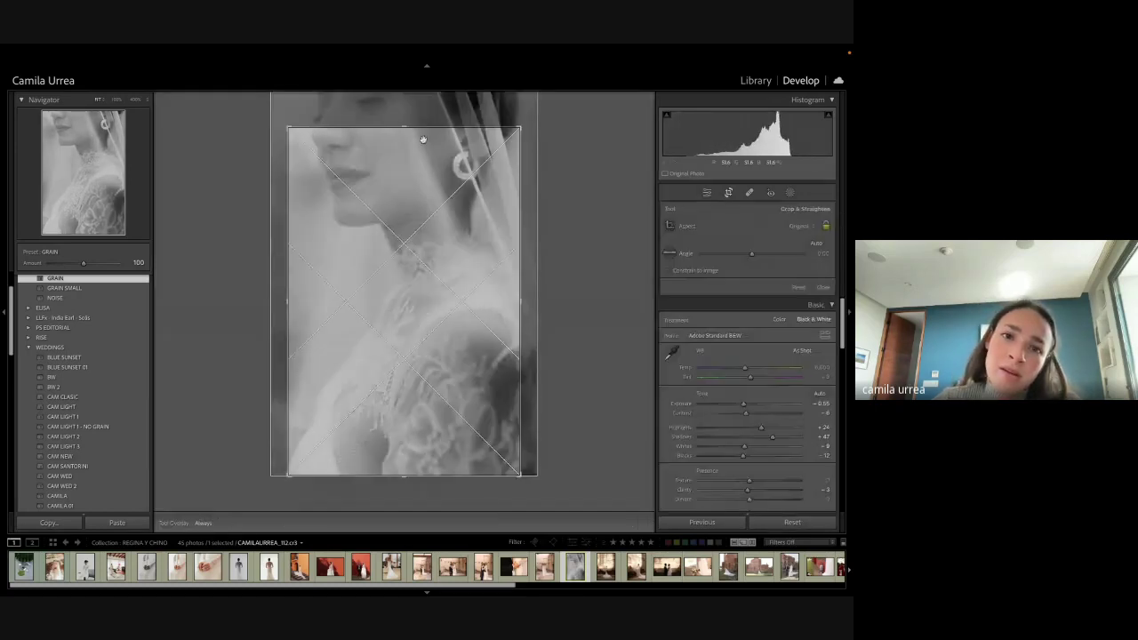
drag(405, 128, 406, 138)
key(r)
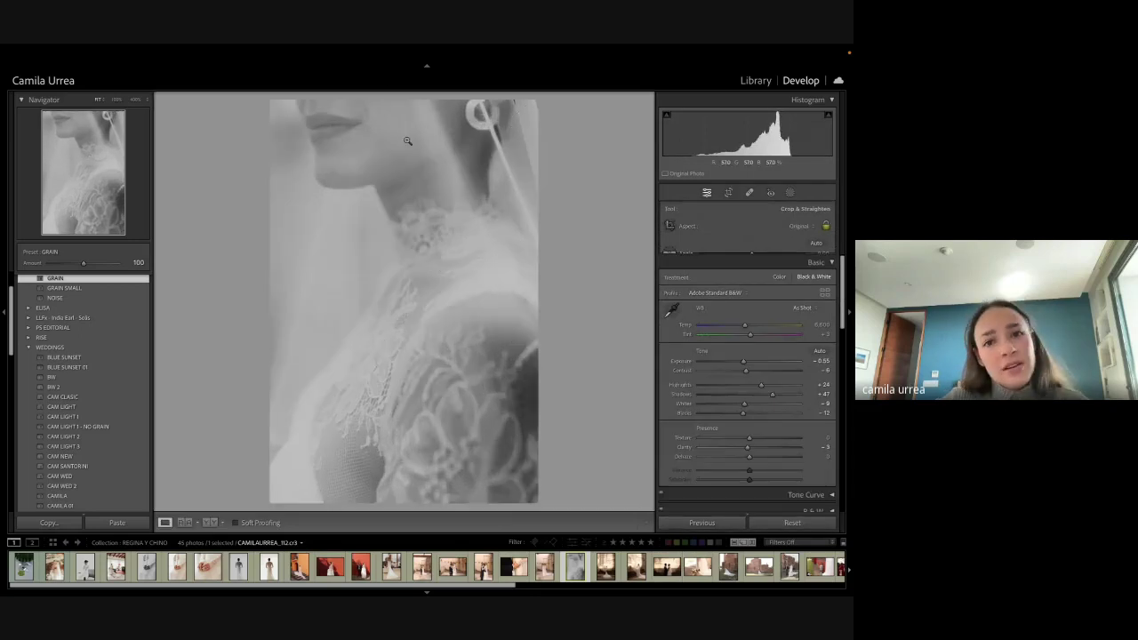
key(r)
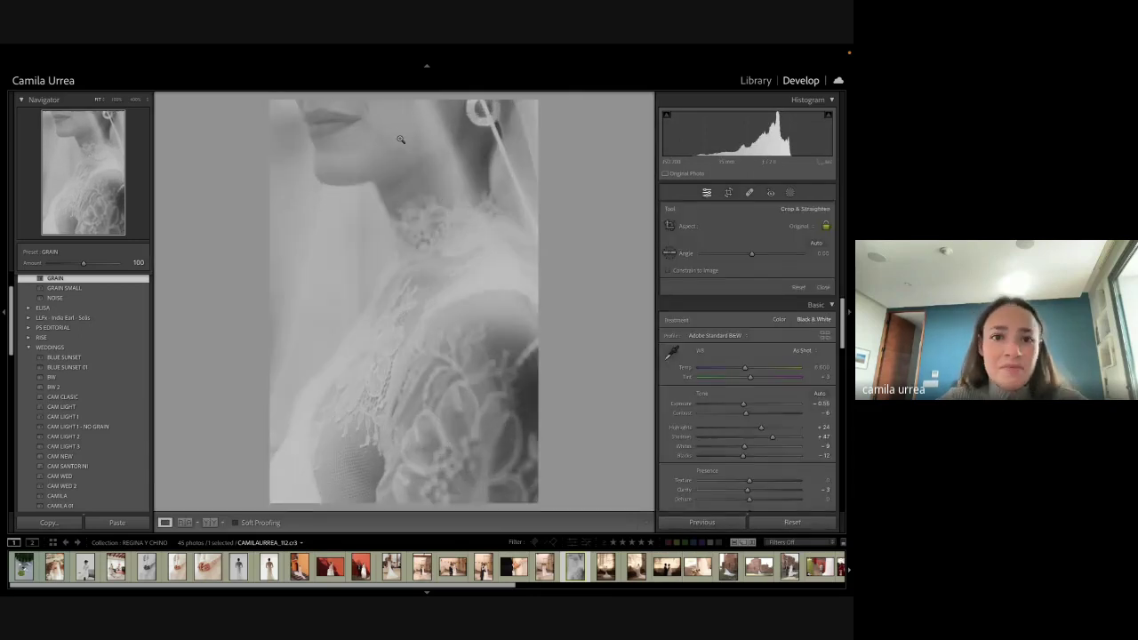
key(r)
key(Return)
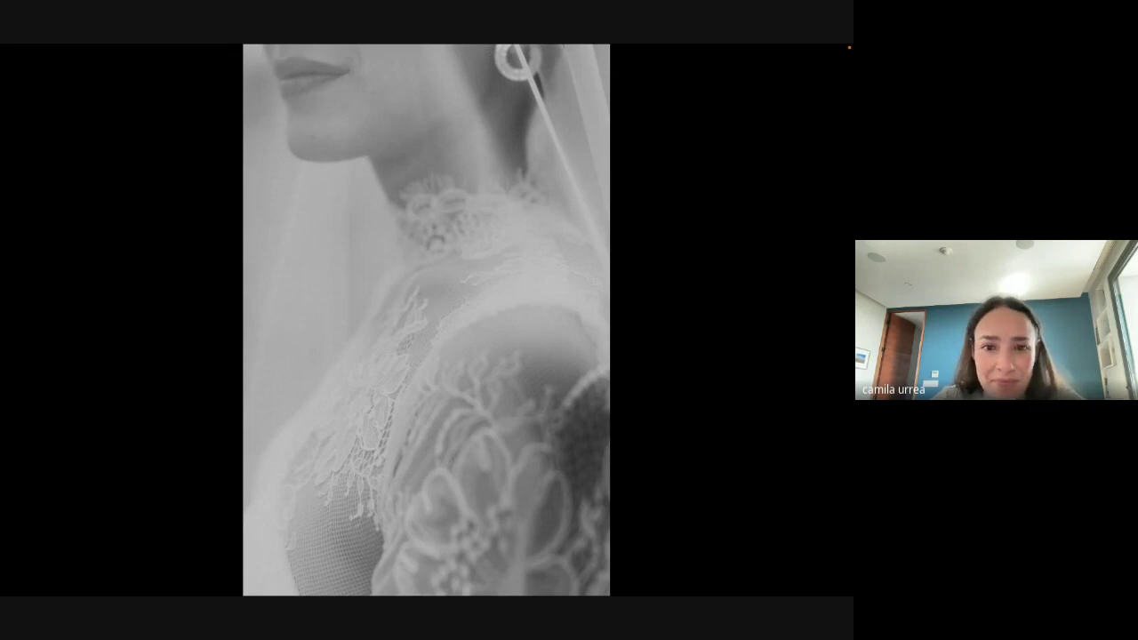
Step: Leave the full-screen preview and compare the black-and-white edit with the before version
key(Escape)
key(backslash)
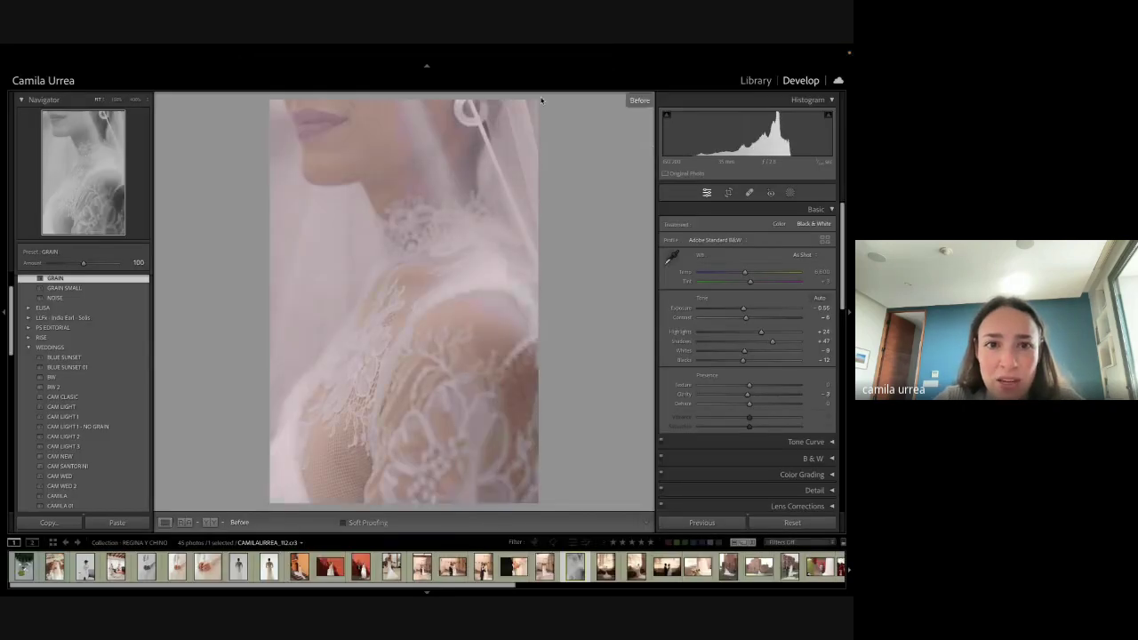
key(backslash)
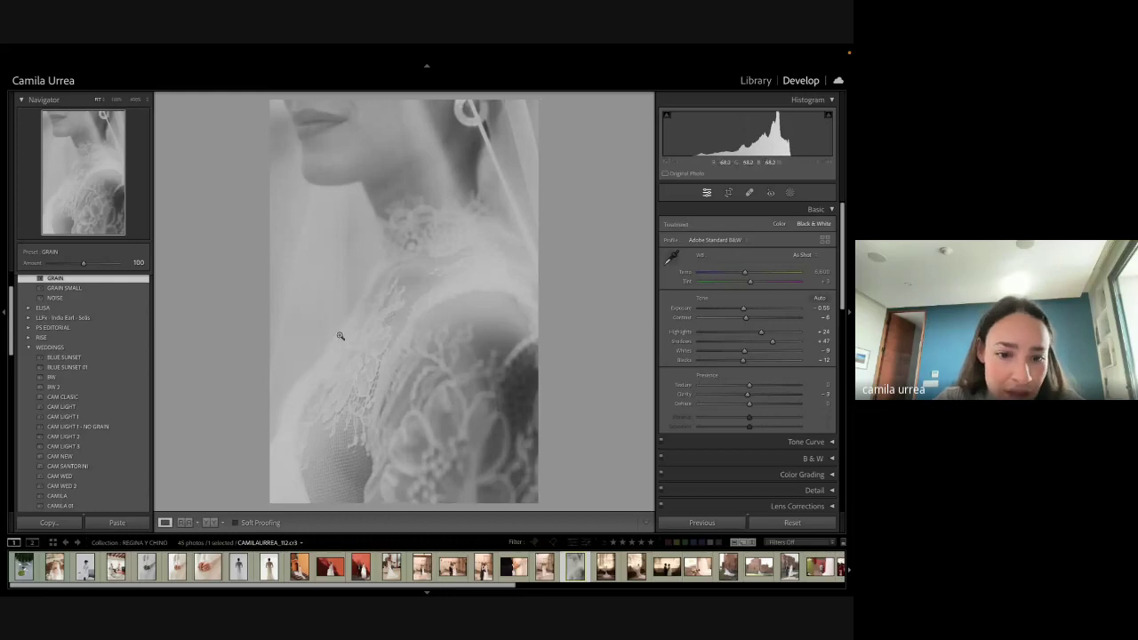
Step: Open the photo's edit history and view its first crop state and the original import state
scroll(46, 318, up, 2)
click(46, 317)
click(22, 281)
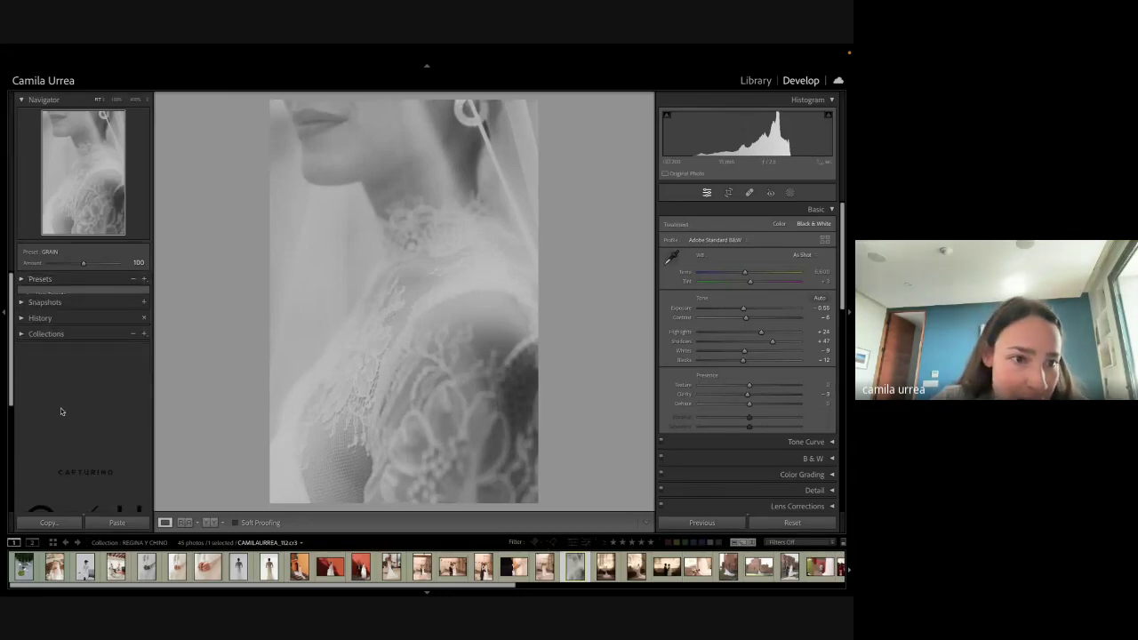
click(26, 312)
scroll(54, 405, down, 3)
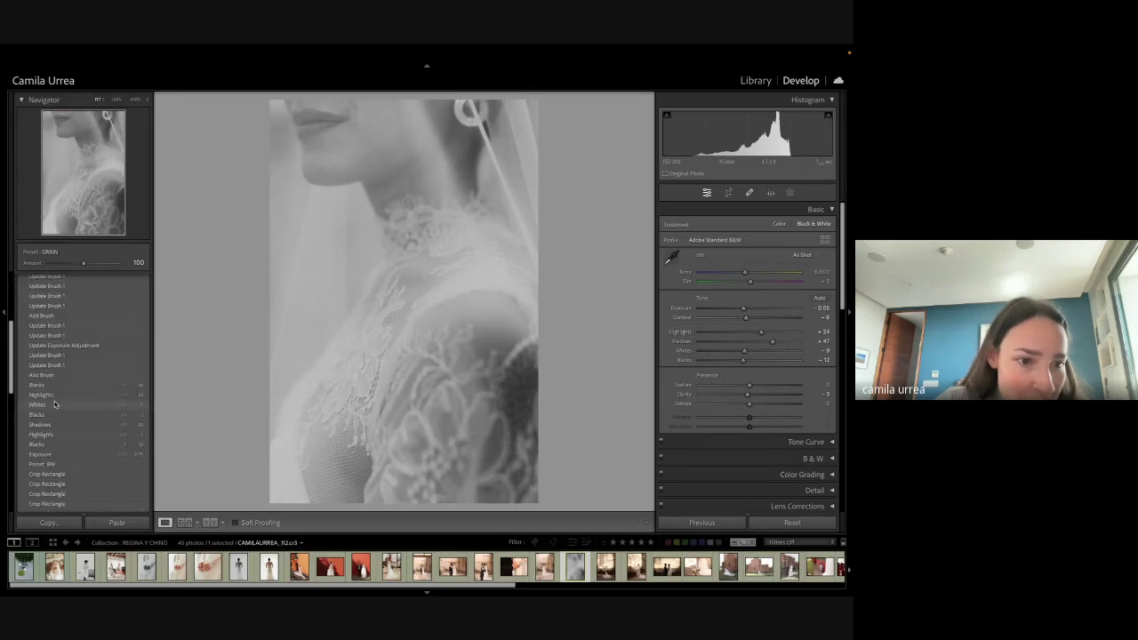
scroll(55, 404, down, 3)
click(54, 409)
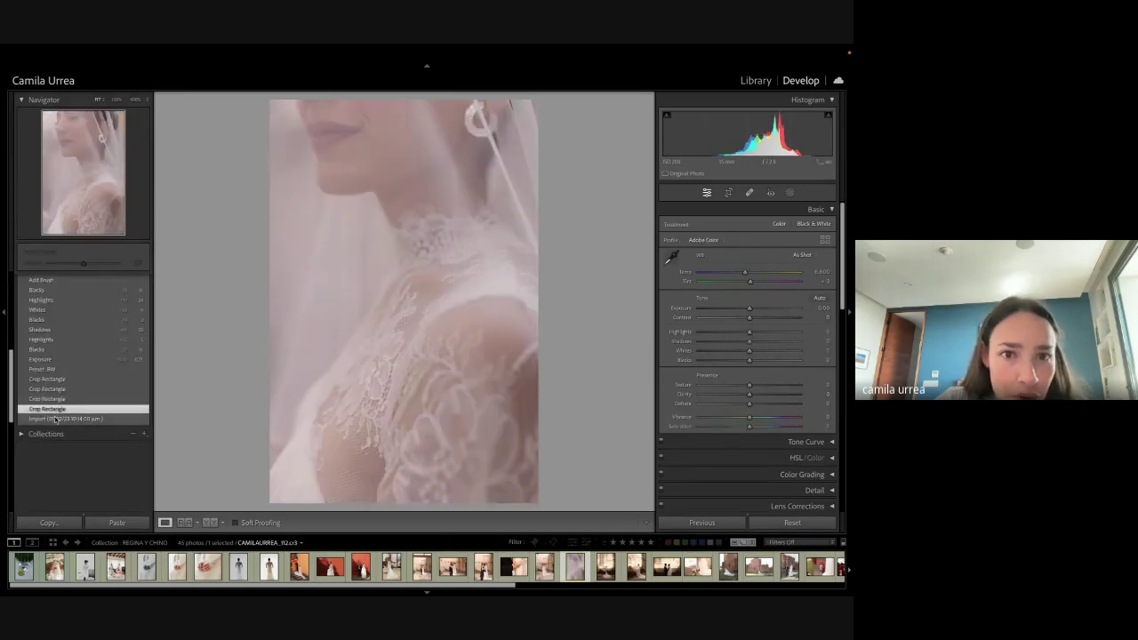
click(56, 418)
Step: View the first Add Brush and preceding Blacks history states, and return to the latest crop state
scroll(76, 338, up, 5)
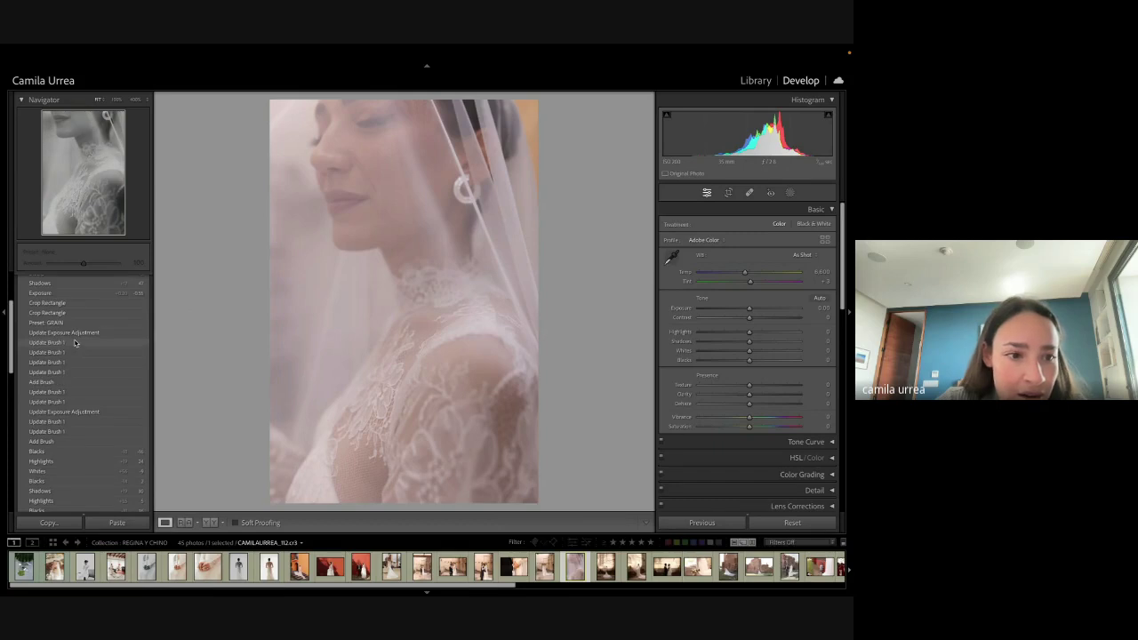
click(58, 440)
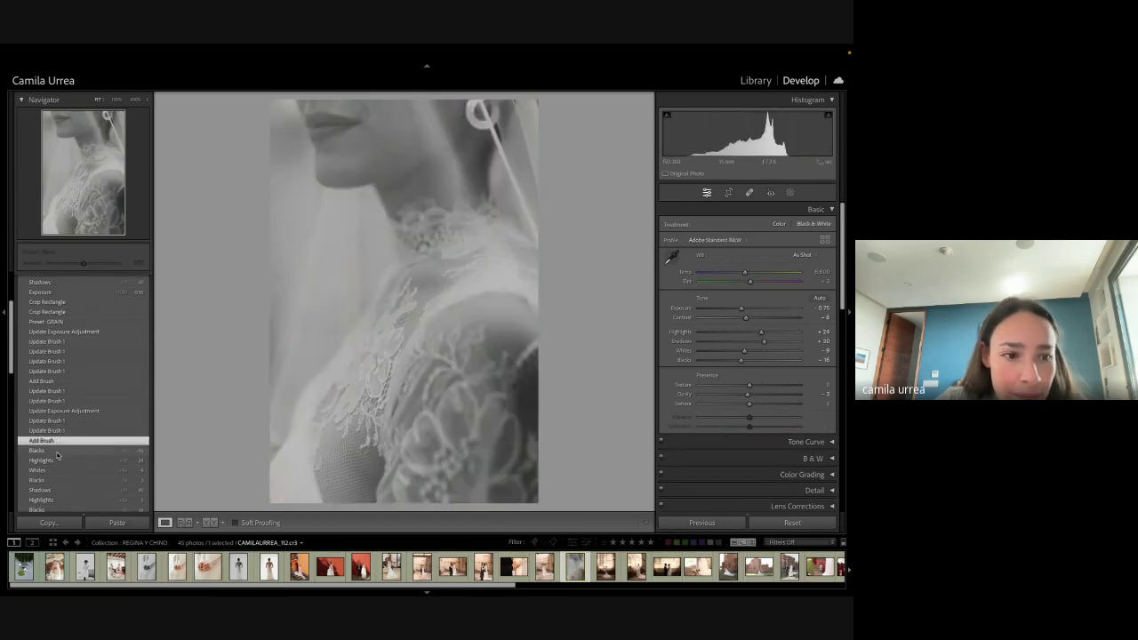
click(54, 451)
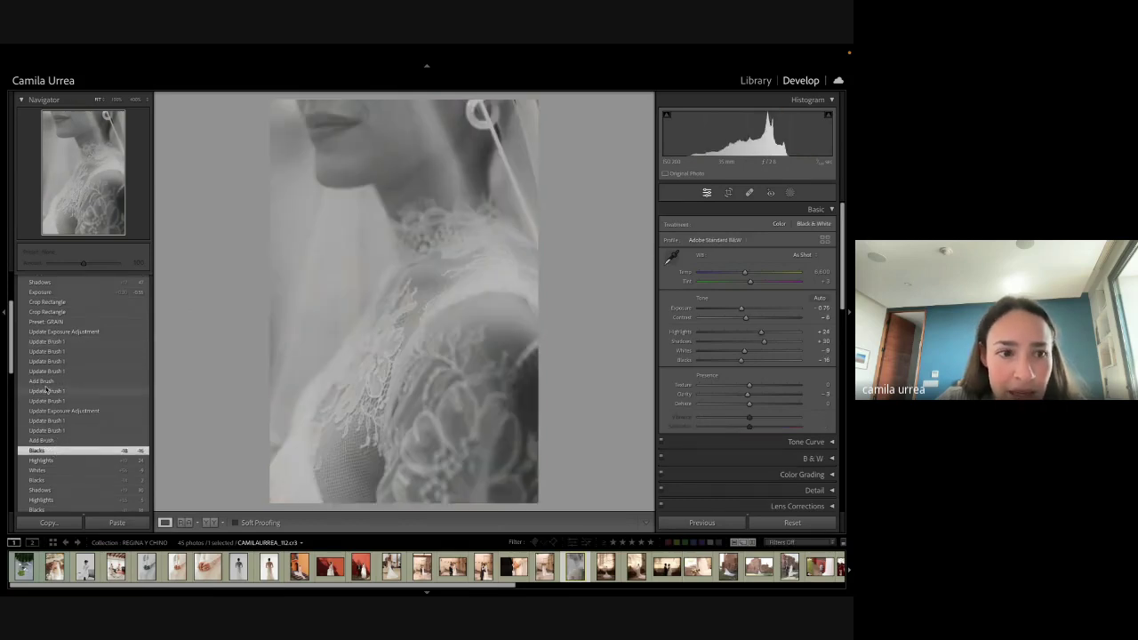
scroll(46, 389, up, 5)
click(56, 324)
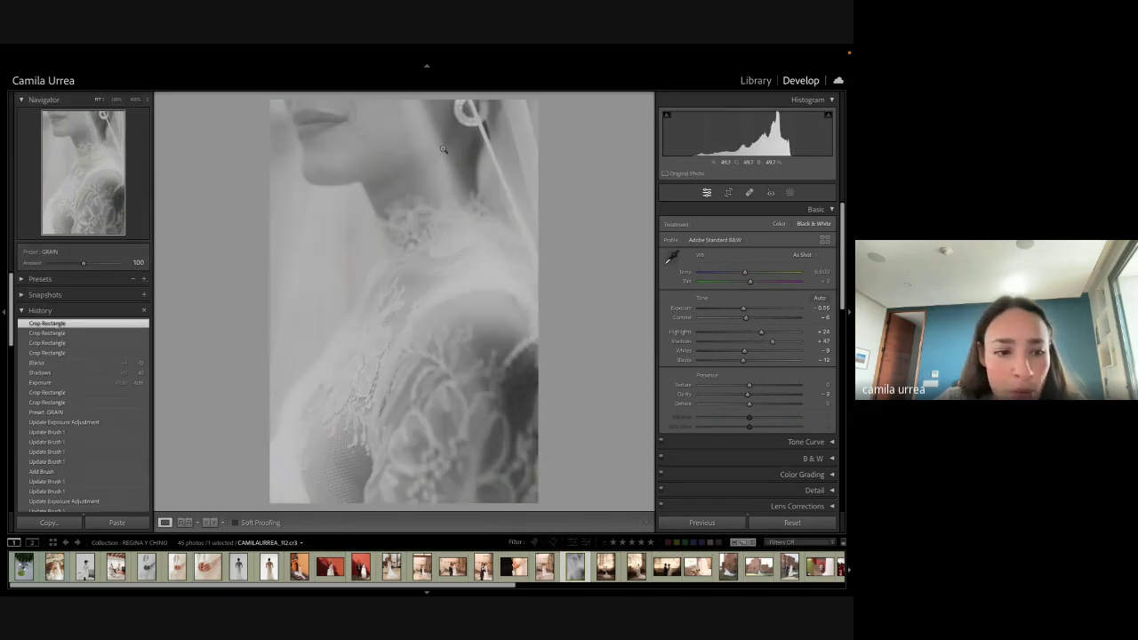
Step: Compare the pre-grain brush state with the latest crop state in the history, and open the next photo of the bride by the sunlit wall
scroll(108, 466, down, 3)
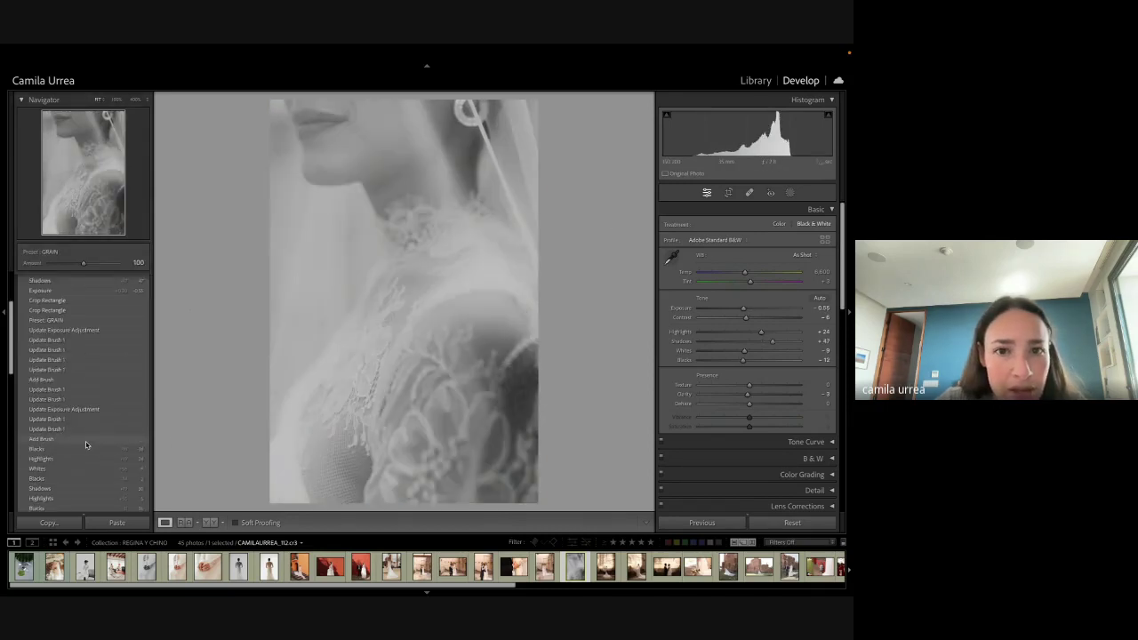
click(85, 441)
scroll(55, 347, up, 3)
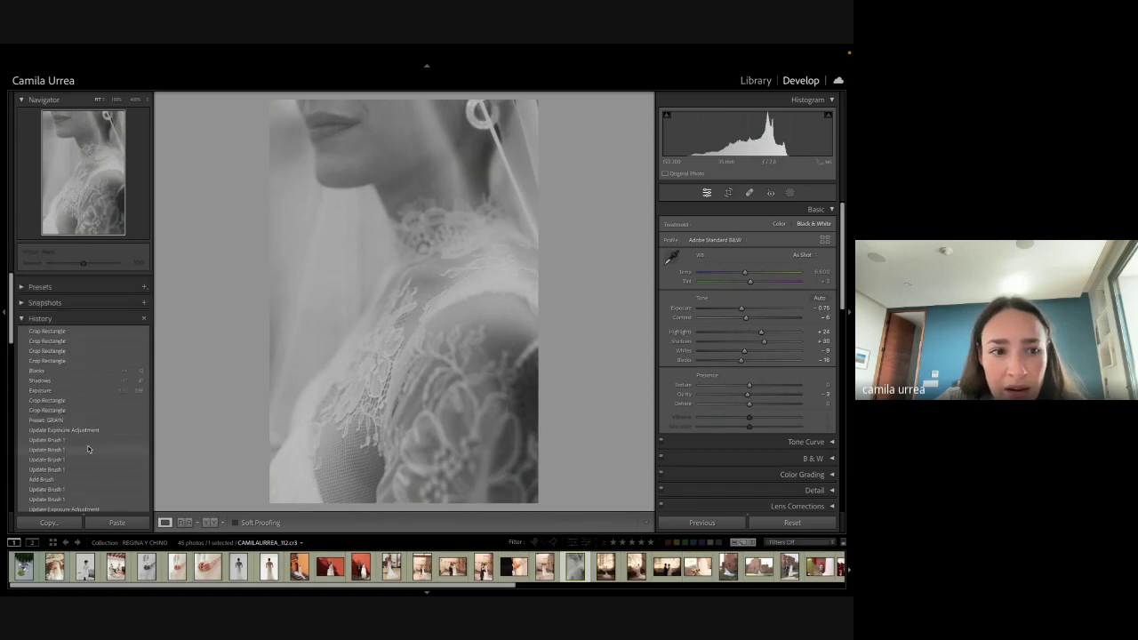
click(54, 322)
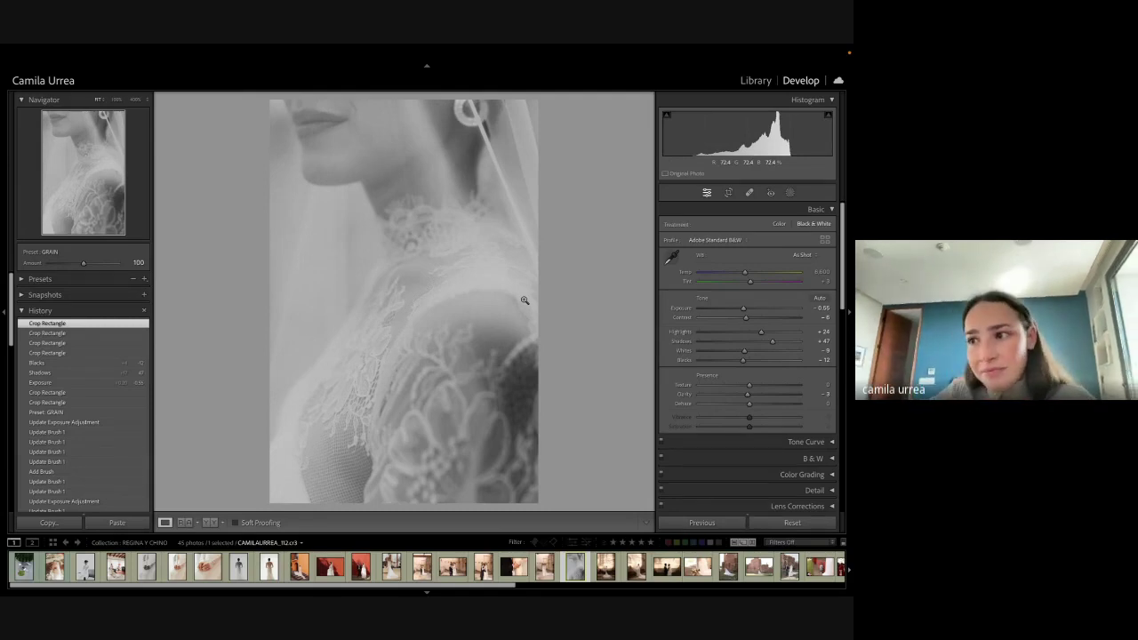
key(Right)
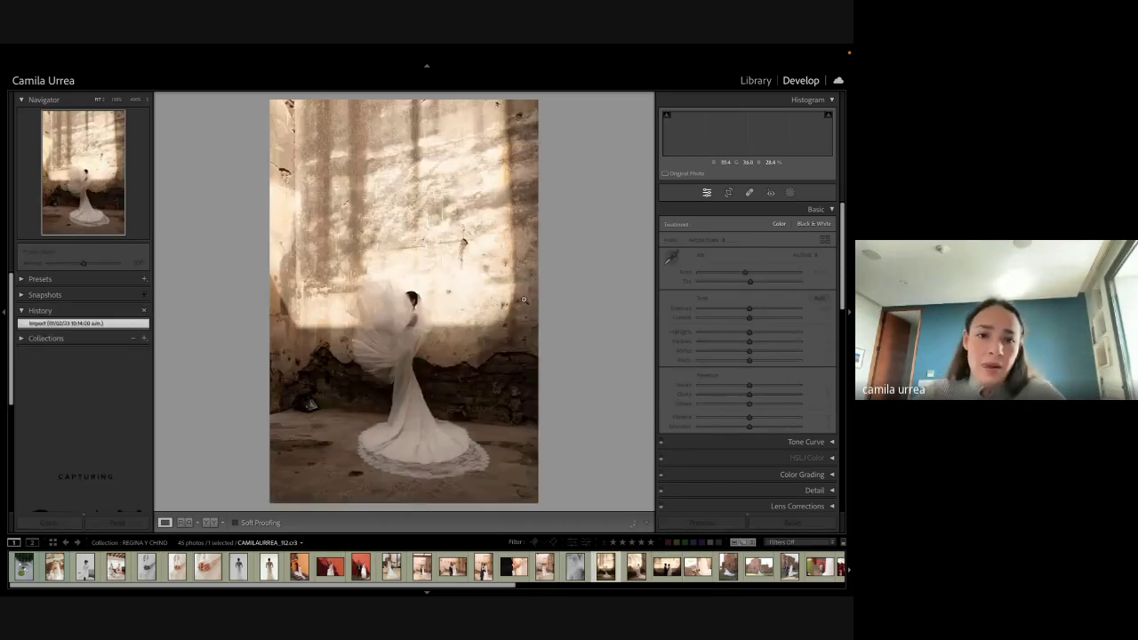
Step: Open the next photo of the bride by the sunlit wall and straighten it to an angle of 0.65
key(Right)
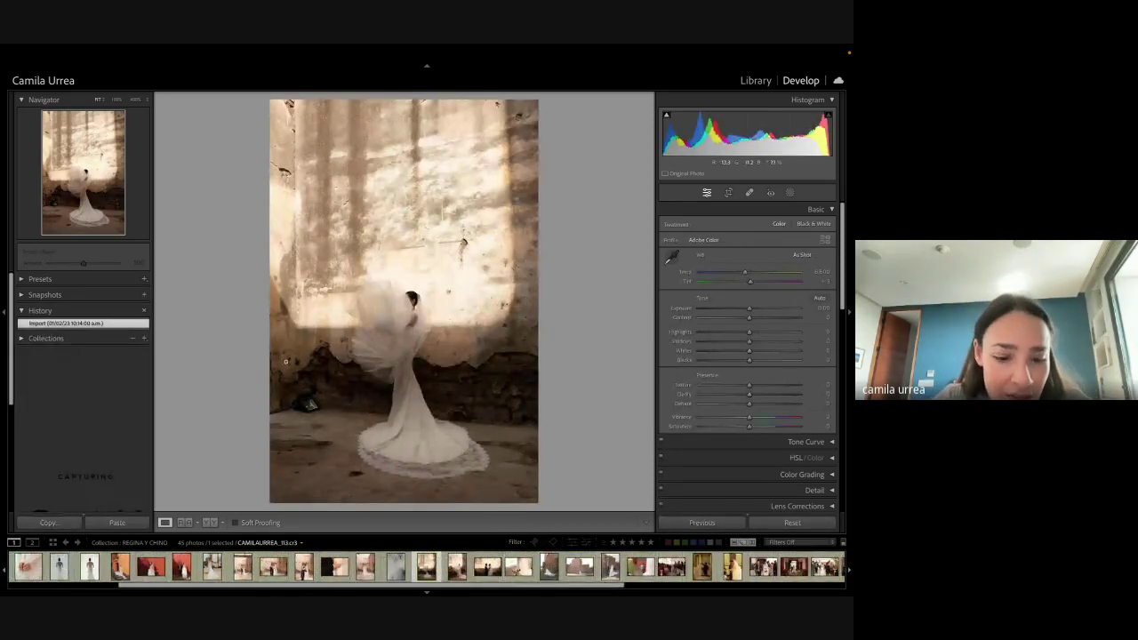
key(r)
drag(574, 306, 576, 314)
key(r)
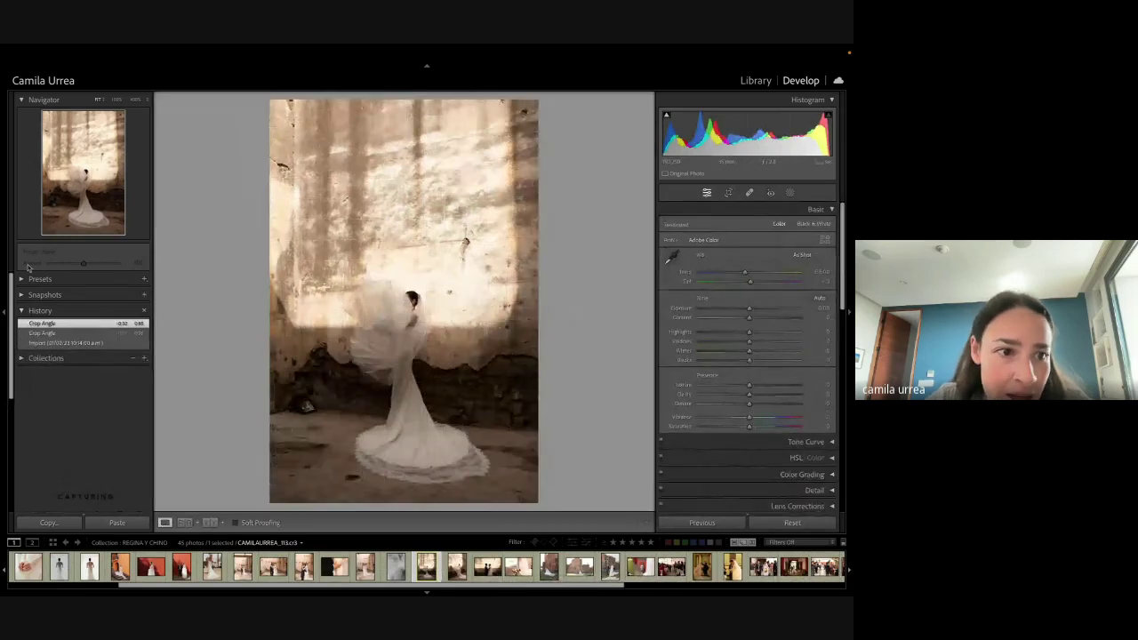
Step: Apply the CAM LIGHT 1 - NO GRAIN preset, lower the tint, set temperature to 5,698 and highlights to -19, and raise the shadows
click(21, 279)
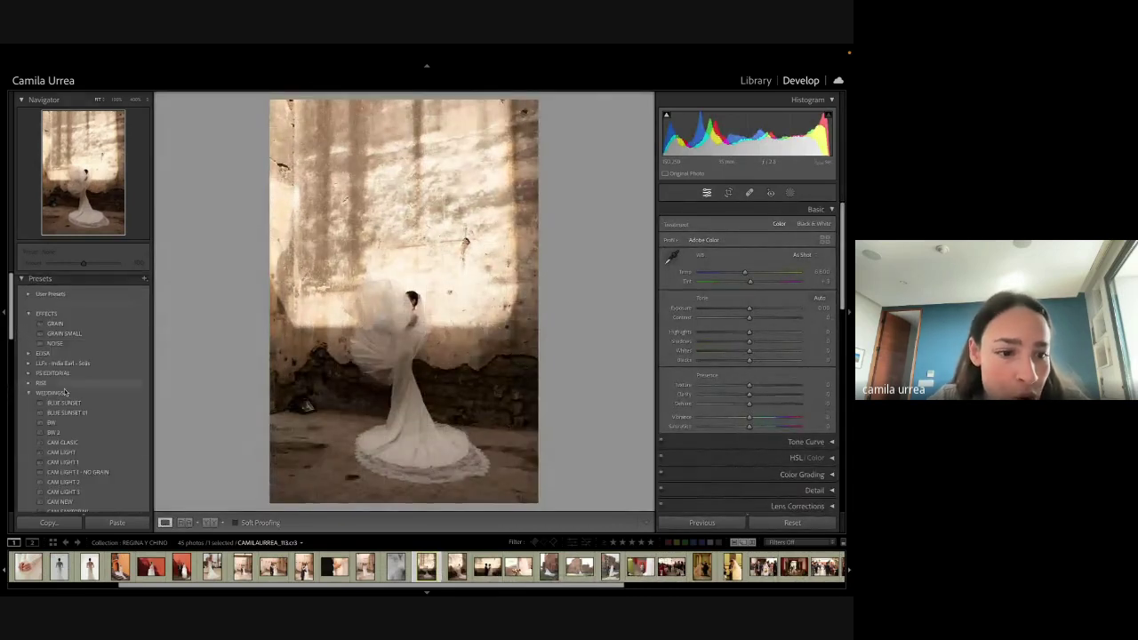
click(78, 472)
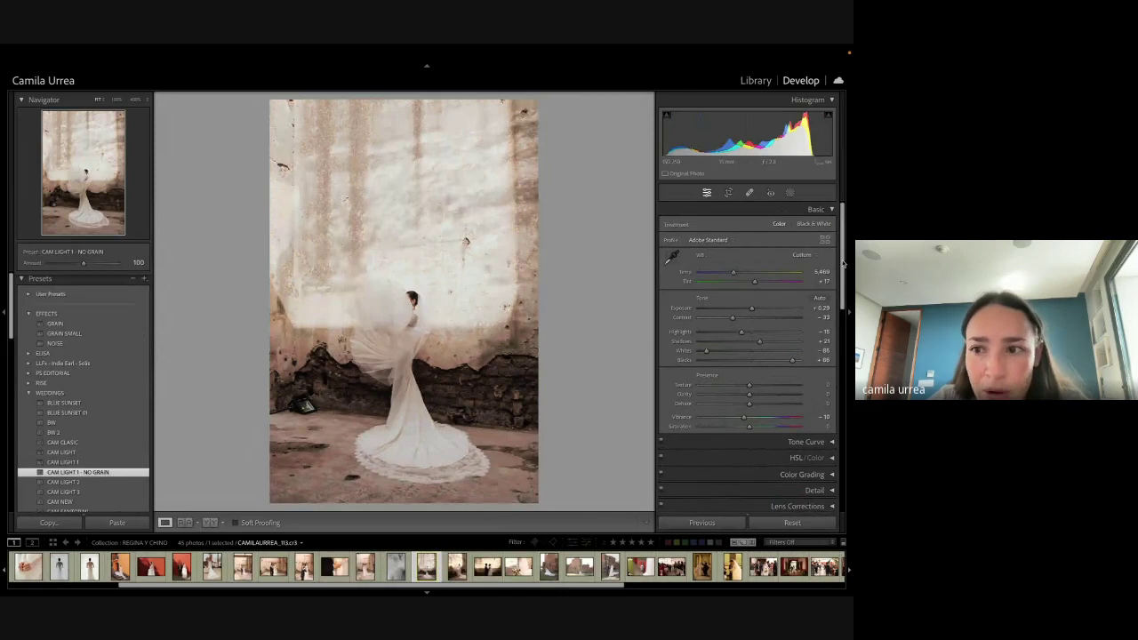
drag(826, 281, 818, 281)
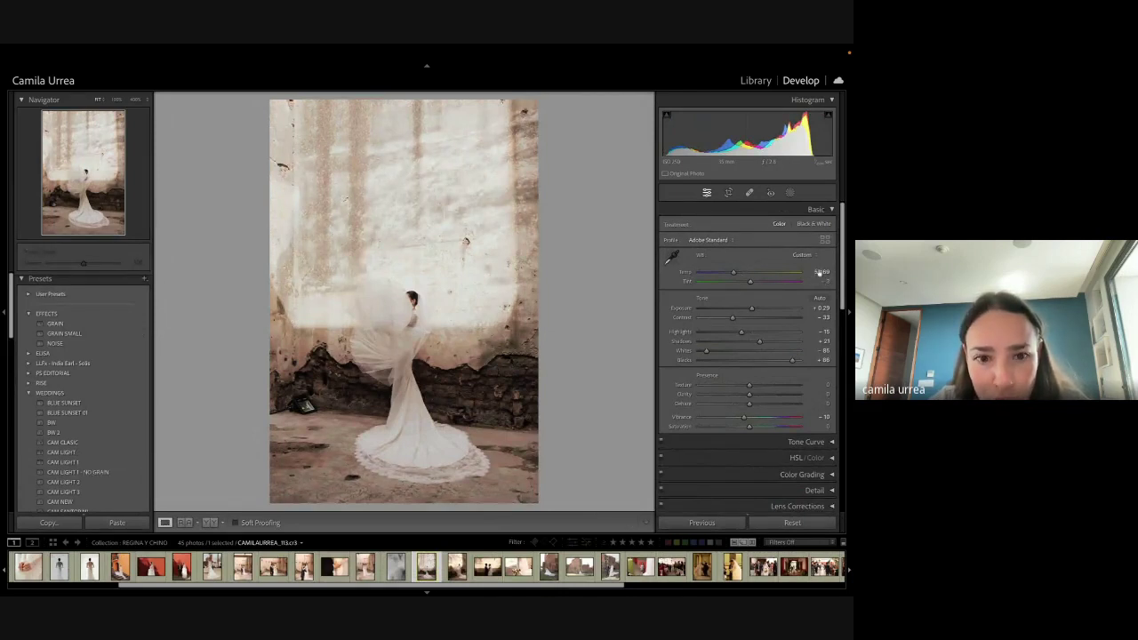
mouse_move(818, 273)
mouse_down()
mouse_move(829, 273)
mouse_move(817, 272)
mouse_up()
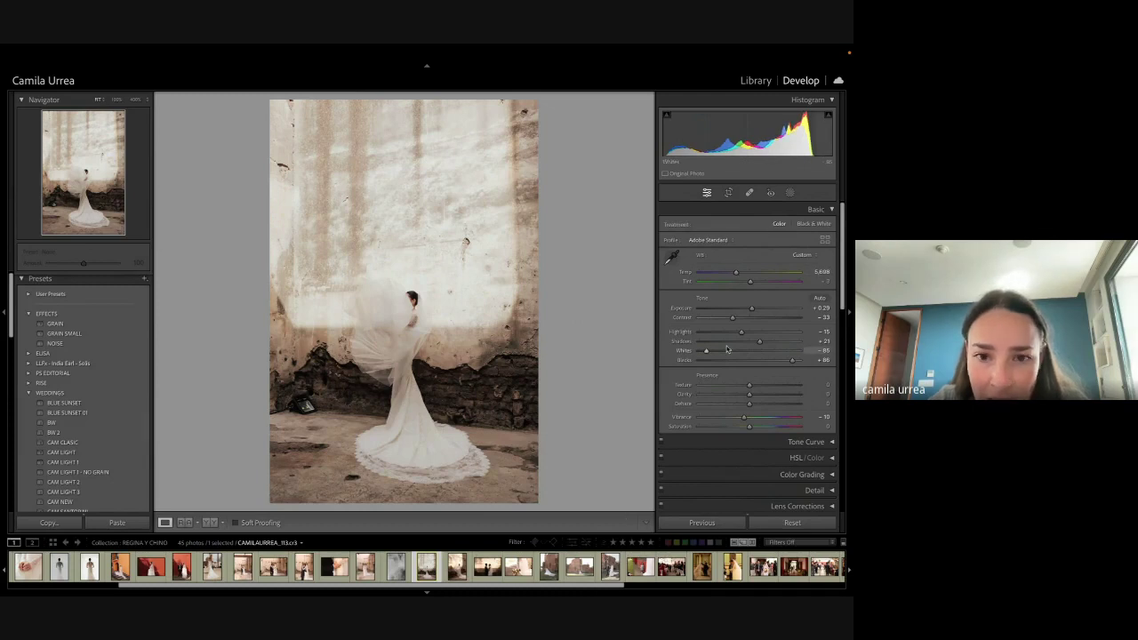
mouse_move(741, 332)
mouse_down()
mouse_move(767, 341)
mouse_move(746, 333)
mouse_up()
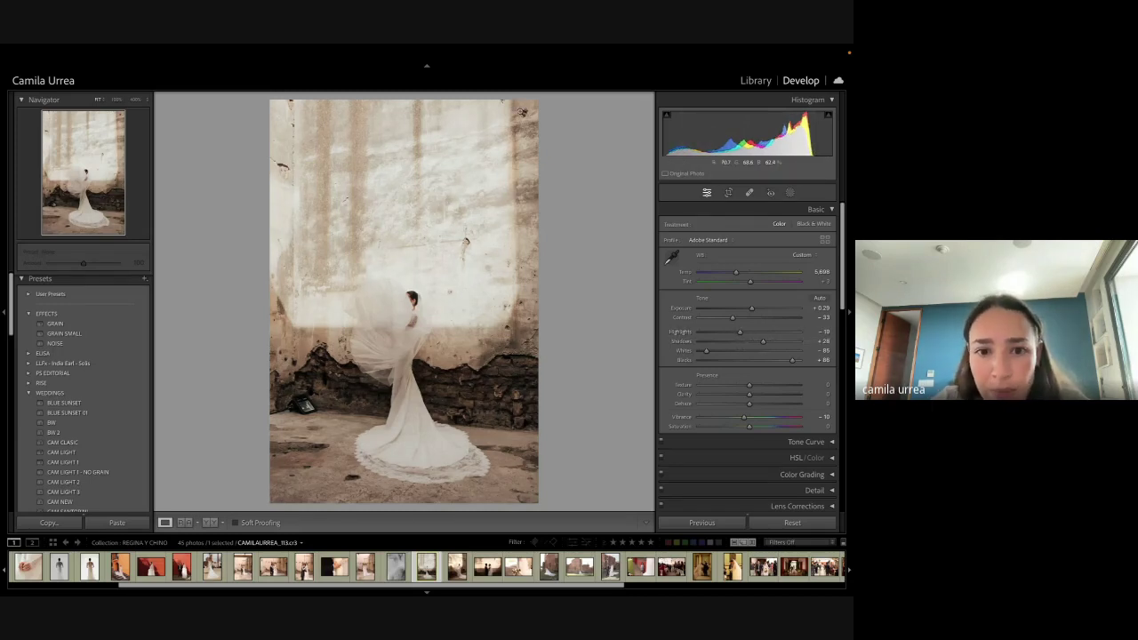
Step: Heal away the dark object on the ground by the broken base of the wall
key(q)
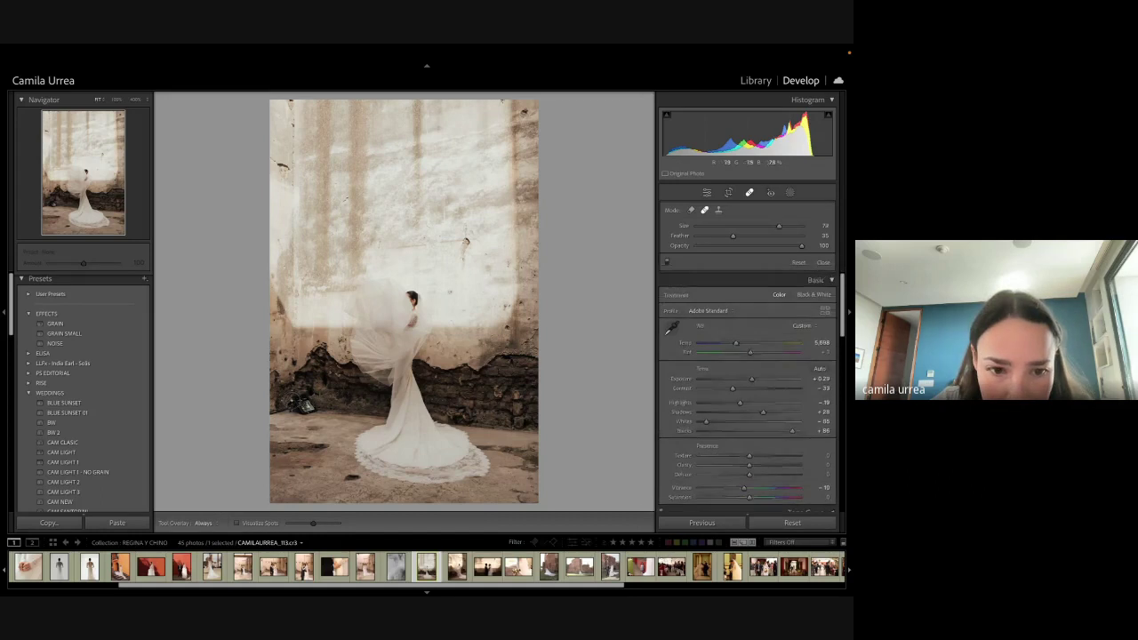
click(295, 403)
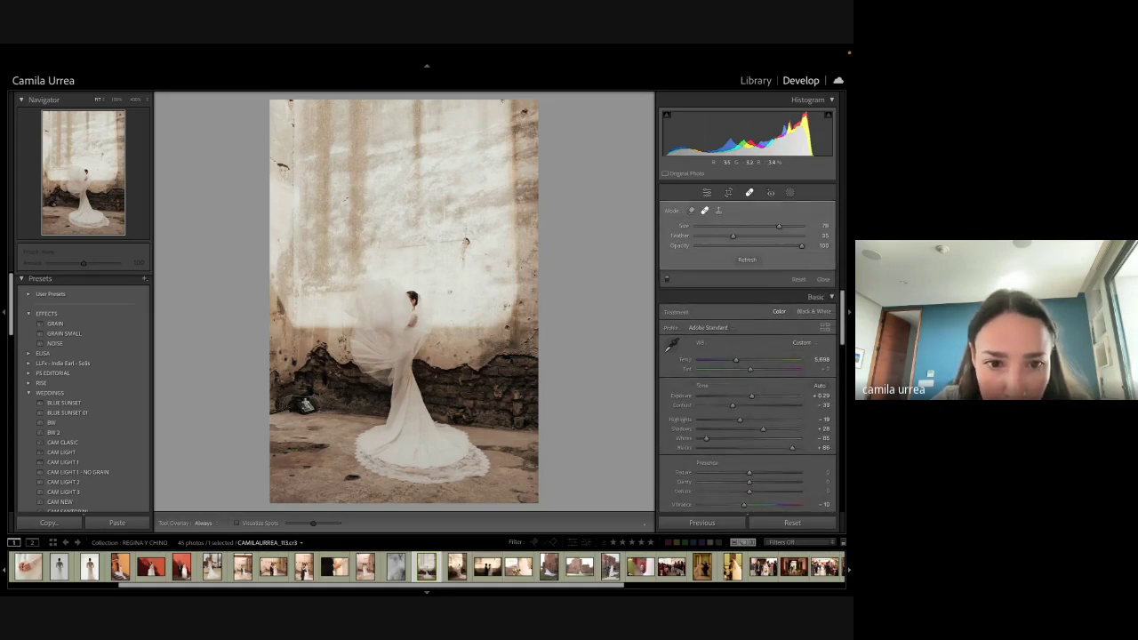
click(304, 405)
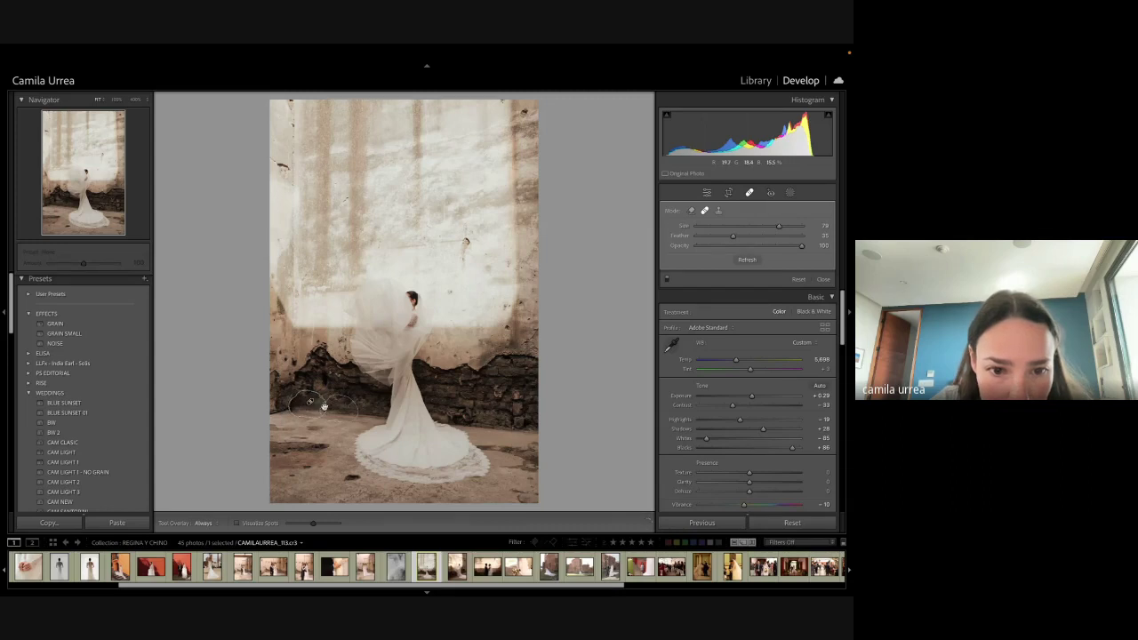
key(q)
key(q)
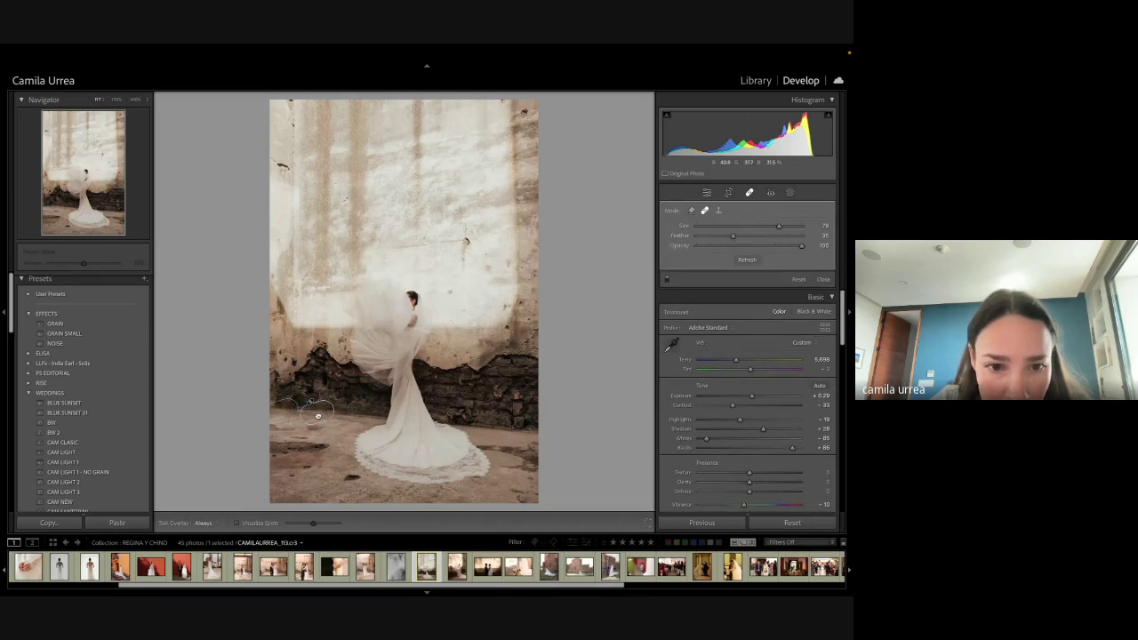
key(q)
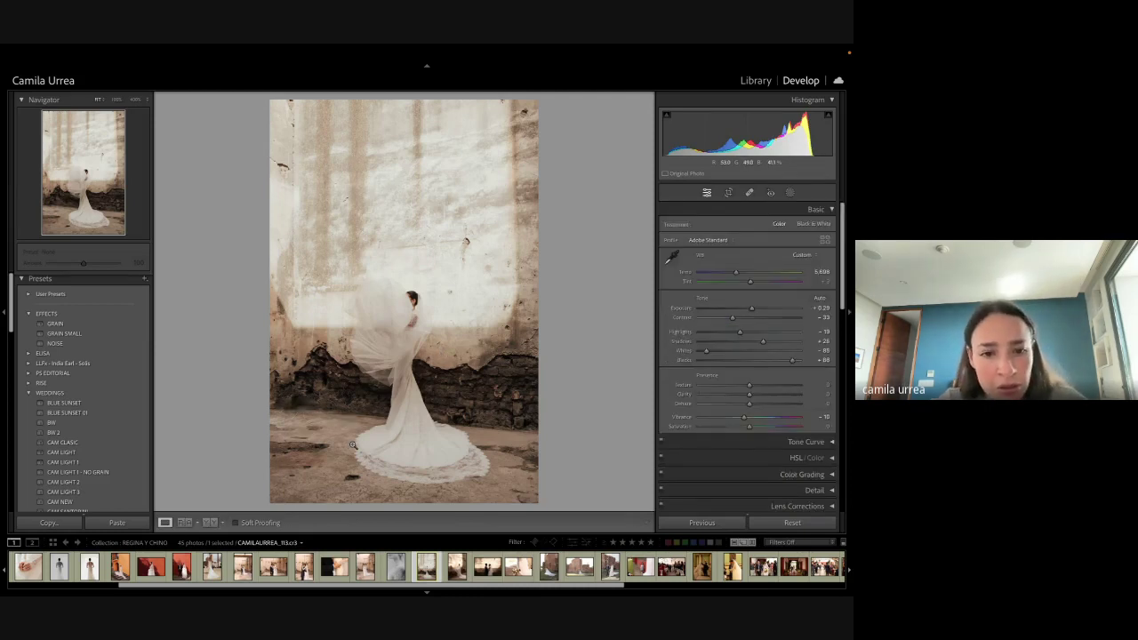
Step: Crop the photo tighter around the bride, fine-tune its rotation and reposition the frame so she sits slightly higher
key(r)
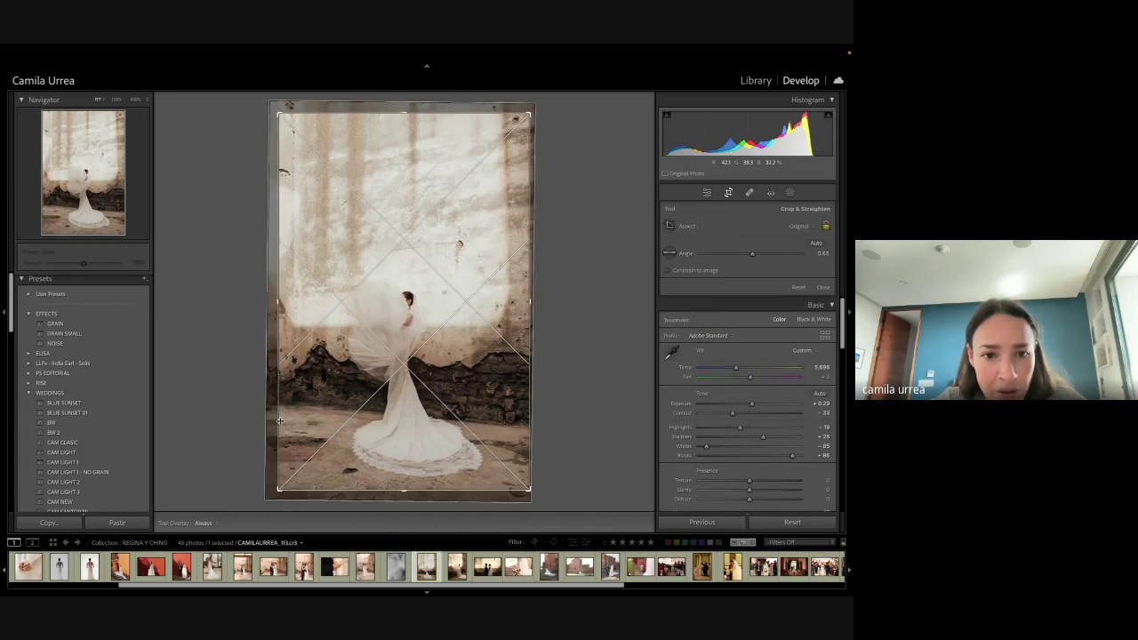
drag(280, 421, 283, 422)
drag(581, 365, 583, 362)
key(Return)
key(r)
drag(280, 313, 283, 313)
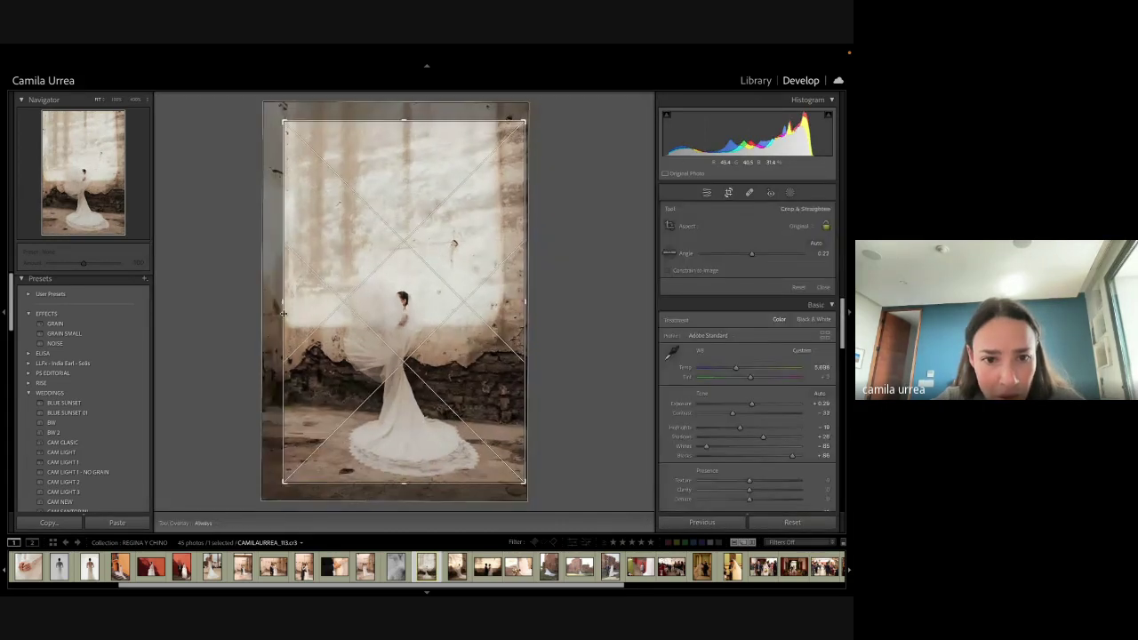
drag(397, 346, 396, 336)
key(Return)
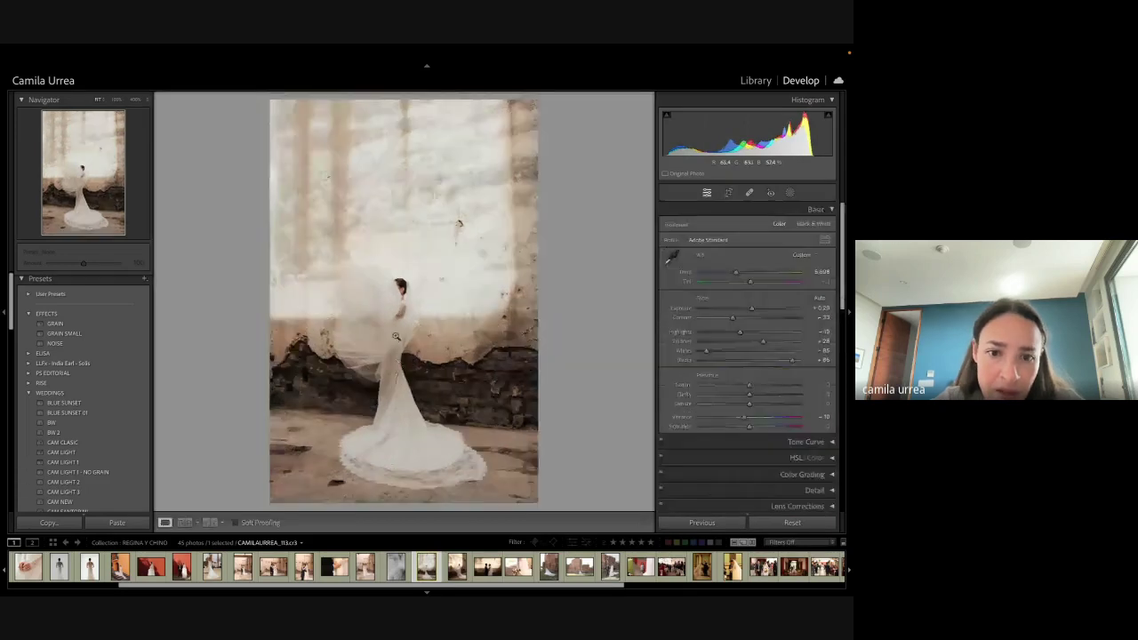
key(r)
drag(602, 329, 599, 325)
key(Return)
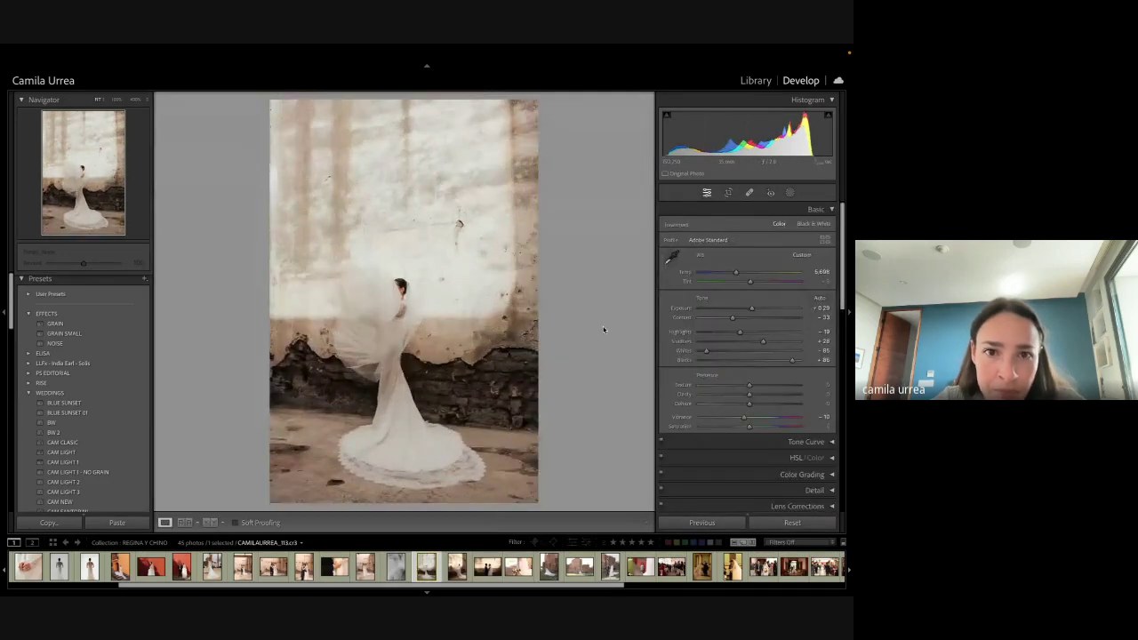
Step: Inspect the wall crack up close, then set the highlights to -71 and the shadows to +27
click(456, 238)
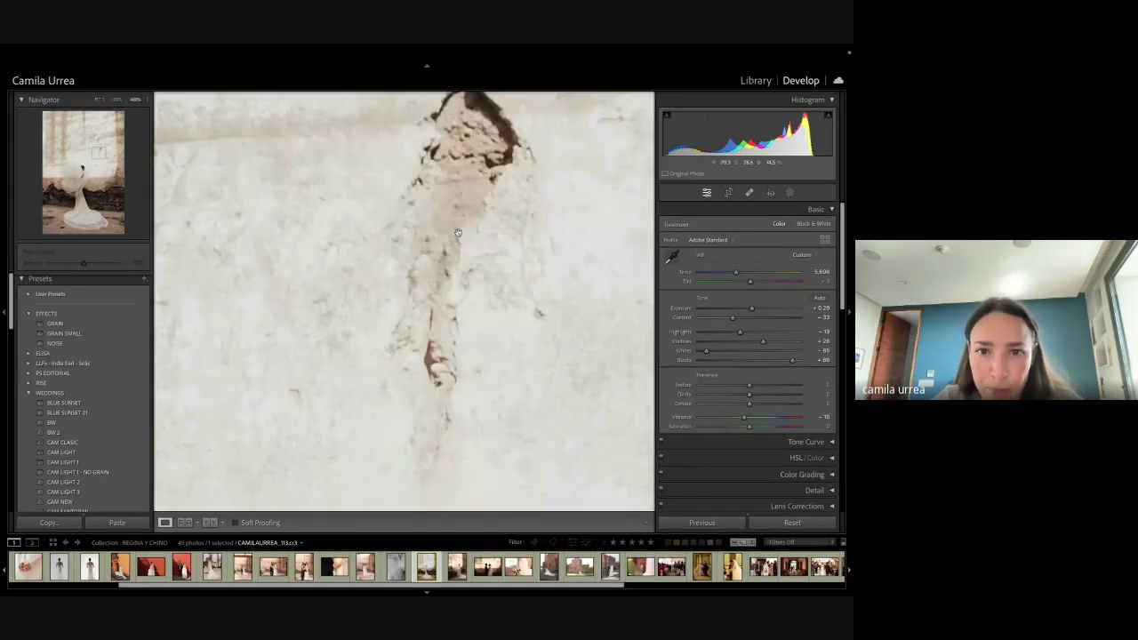
click(458, 233)
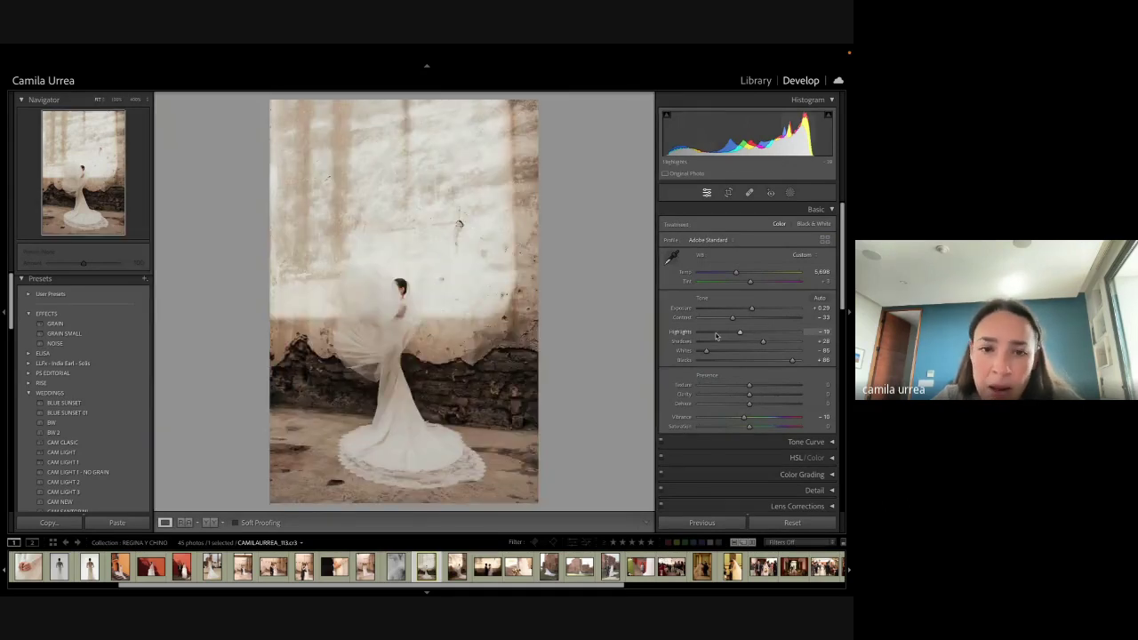
drag(740, 332, 713, 333)
drag(763, 341, 763, 341)
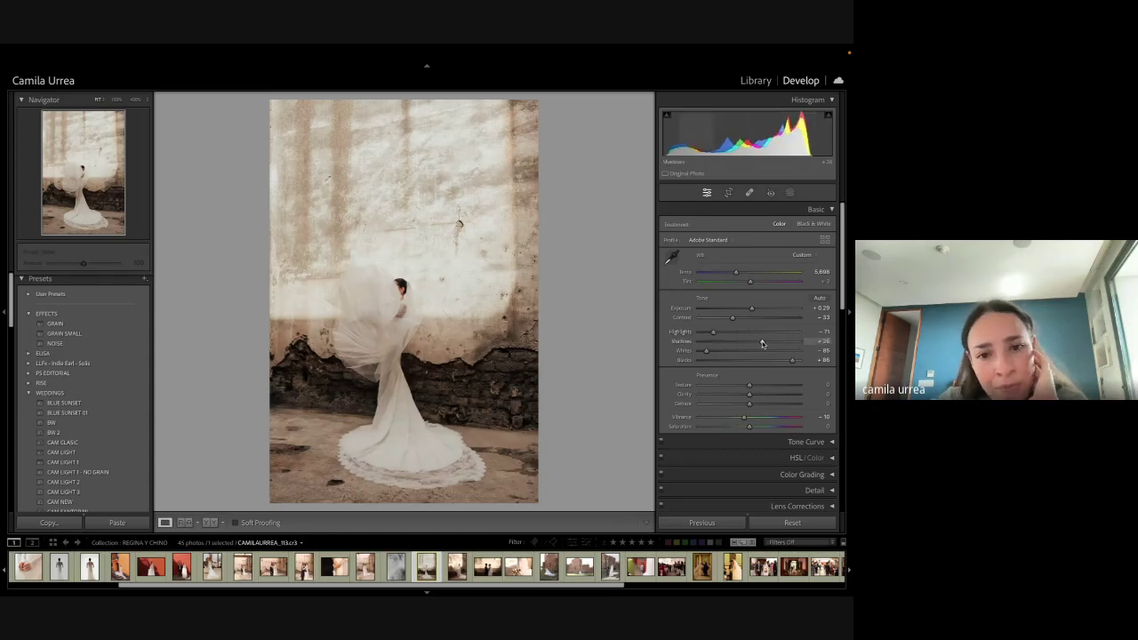
Step: Add a background mask and lower its exposure to -0.41
click(791, 193)
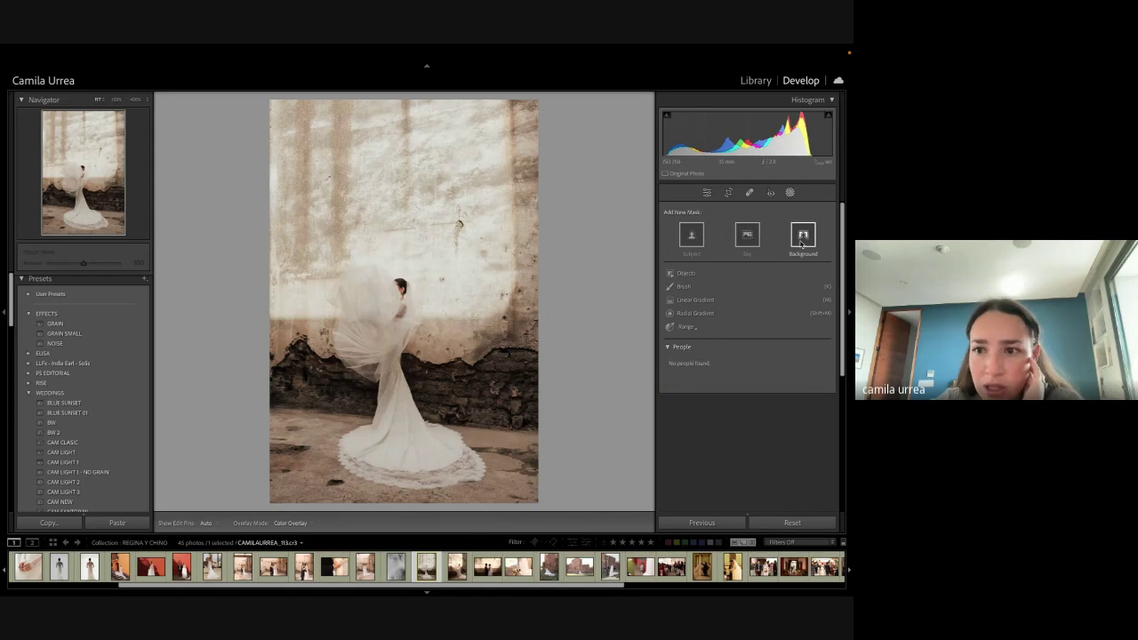
click(803, 235)
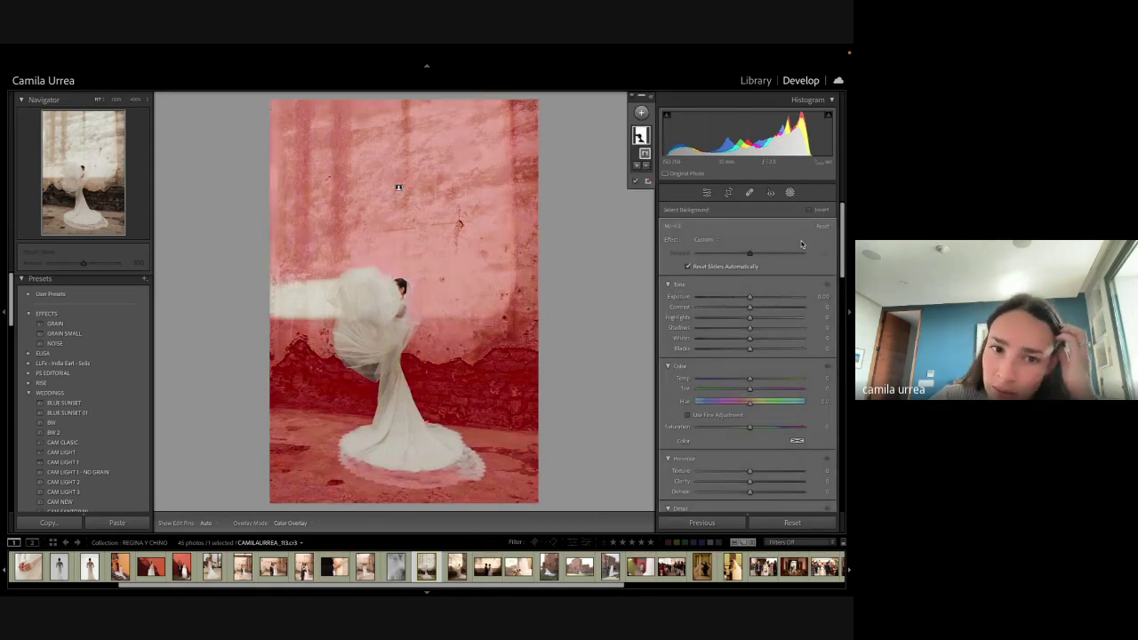
drag(815, 301, 810, 301)
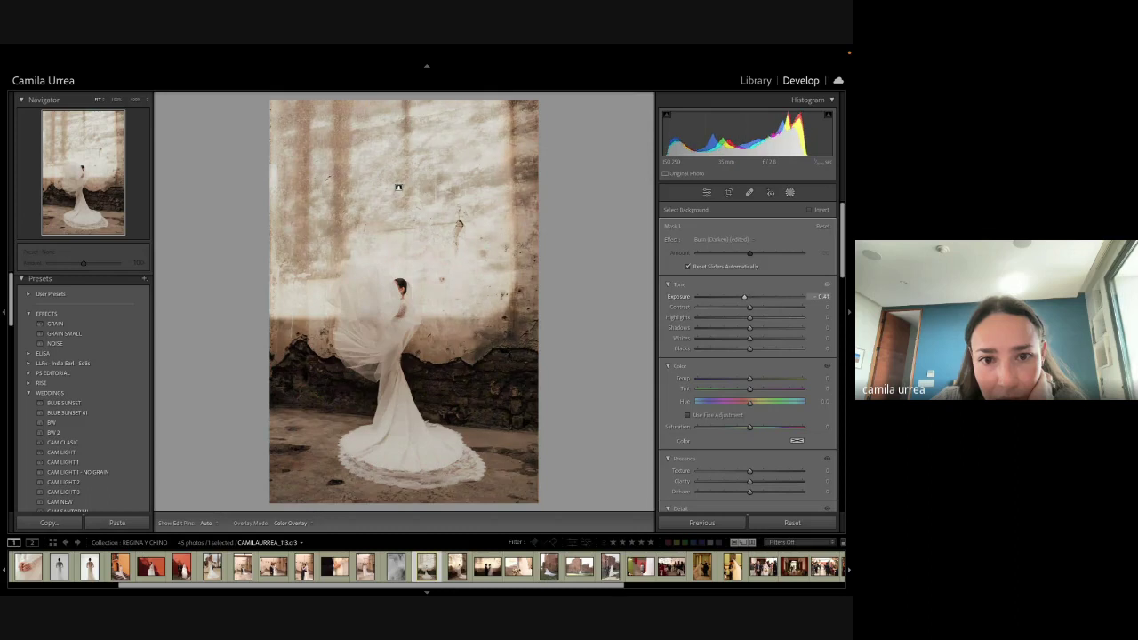
click(789, 192)
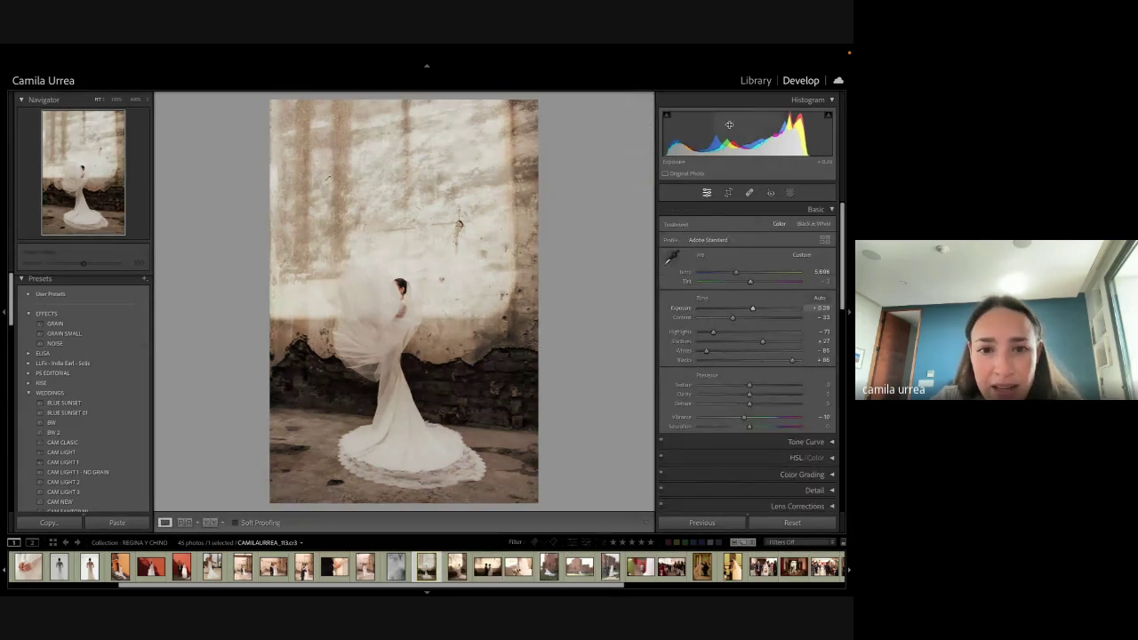
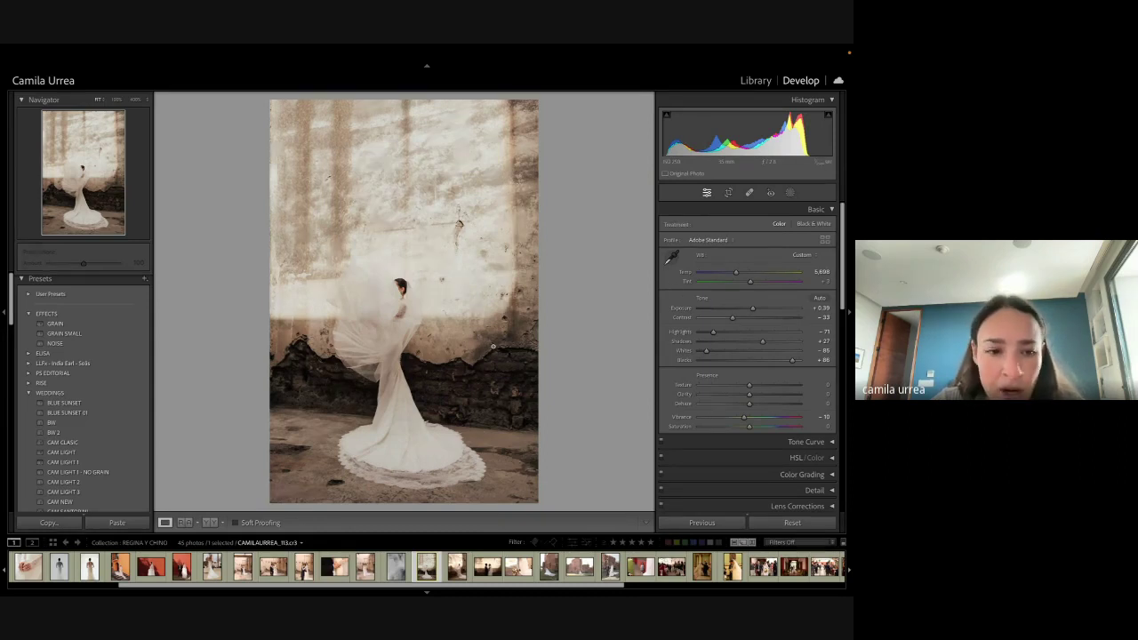
Step: Create a develop preset named "demo" in the ELISA group from the current photo's settings
click(144, 278)
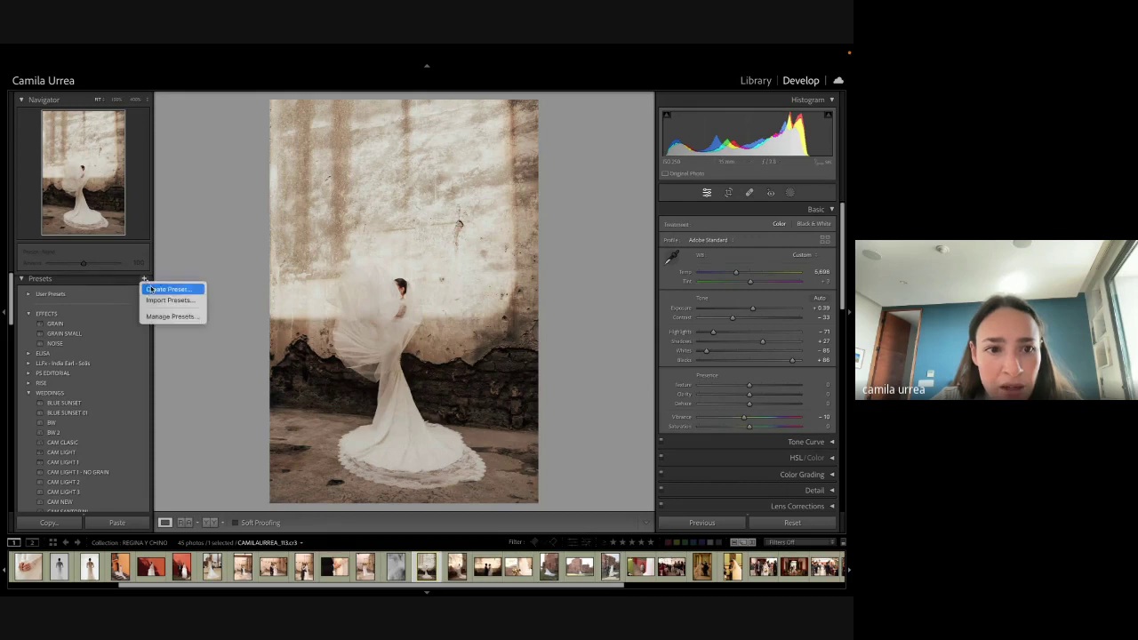
click(151, 289)
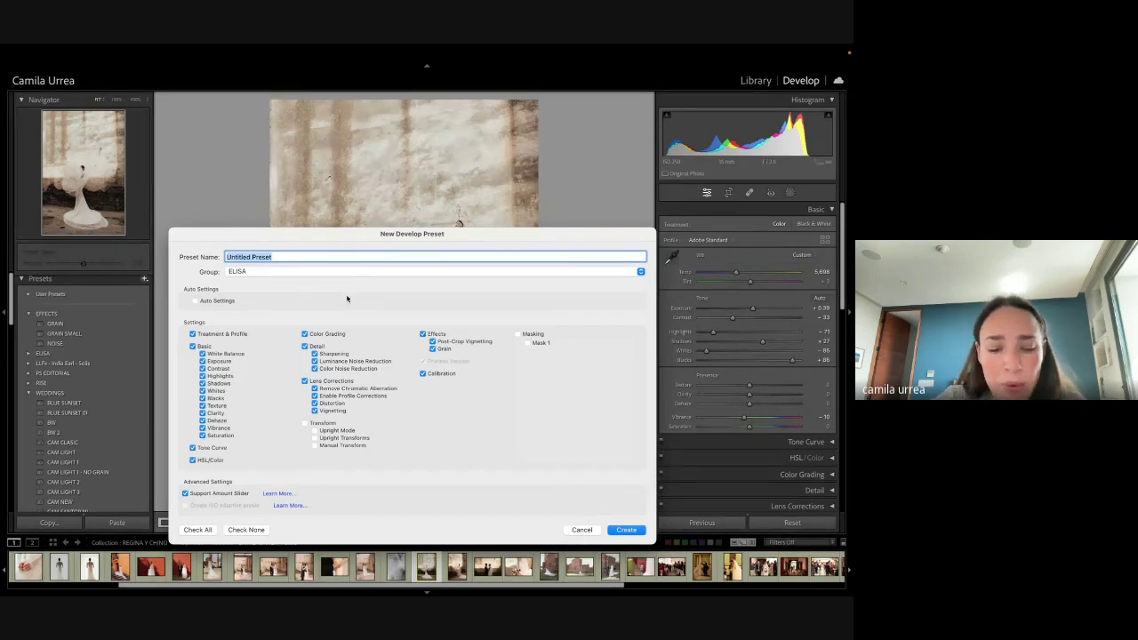
text(demo)
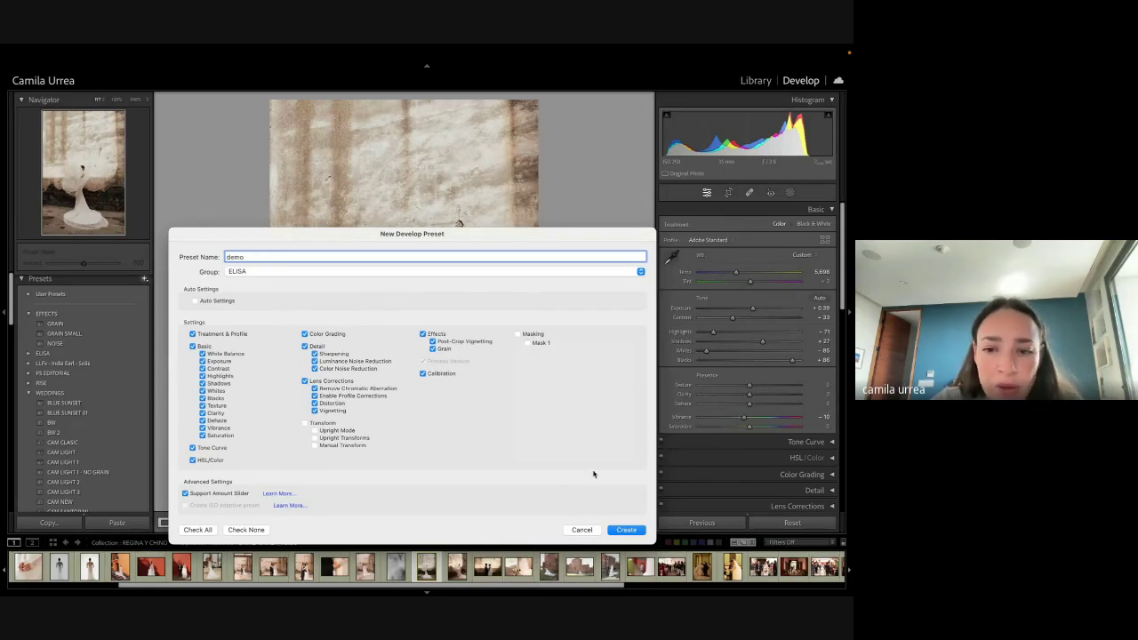
click(636, 530)
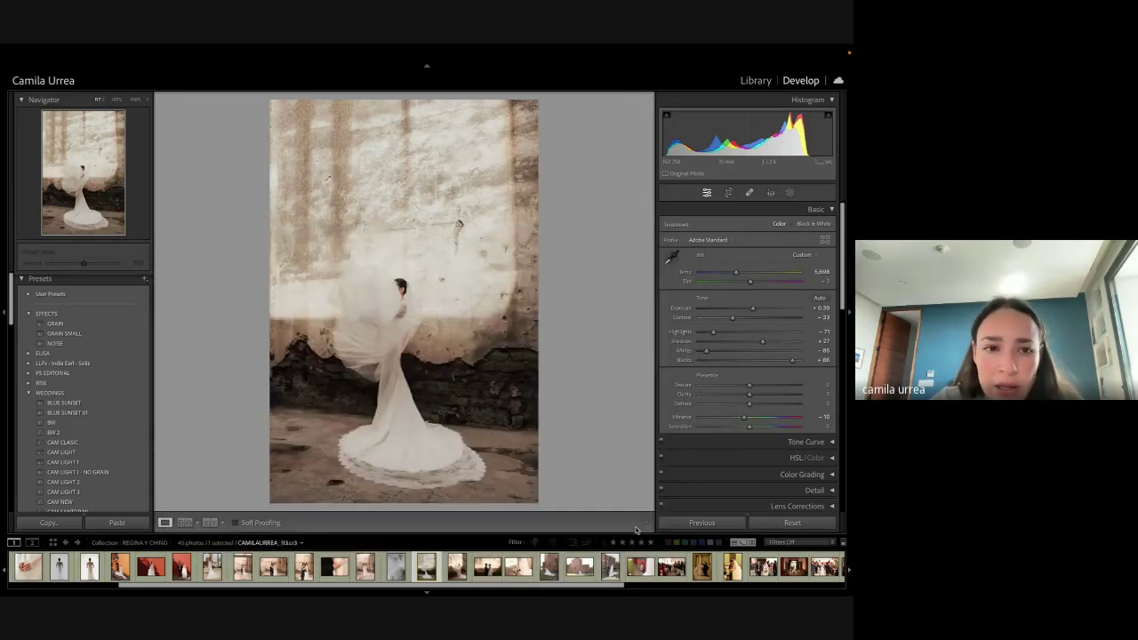
Step: Apply the demo preset from the ELISA group to the next photo, and set exposure to +0.79 and temperature to 5,233
click(28, 353)
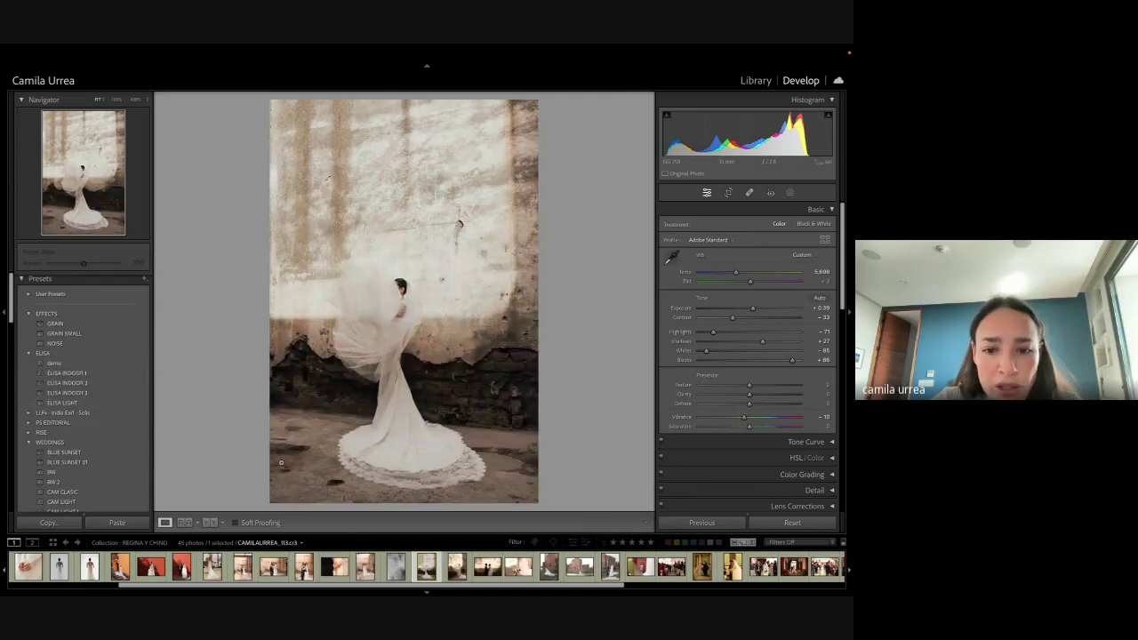
key(Right)
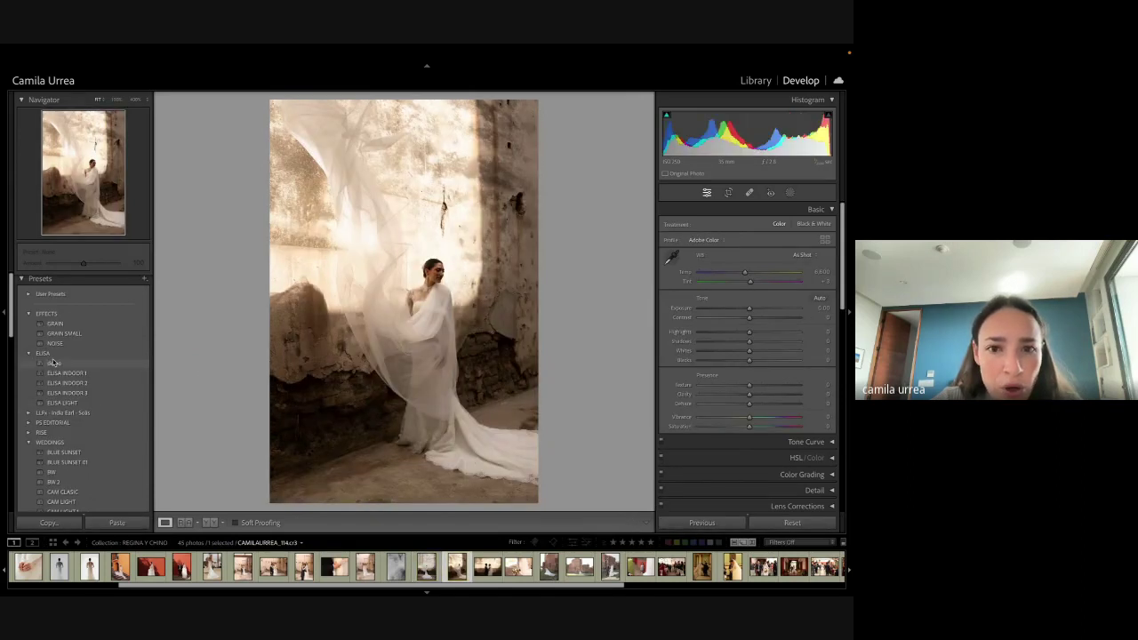
click(53, 364)
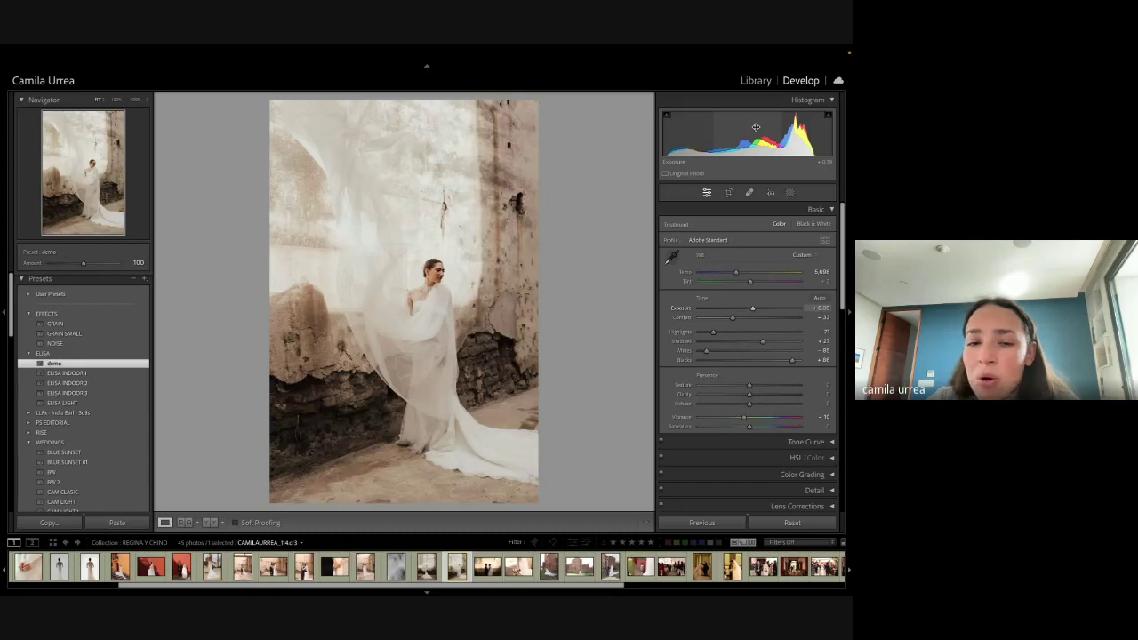
drag(756, 127, 772, 127)
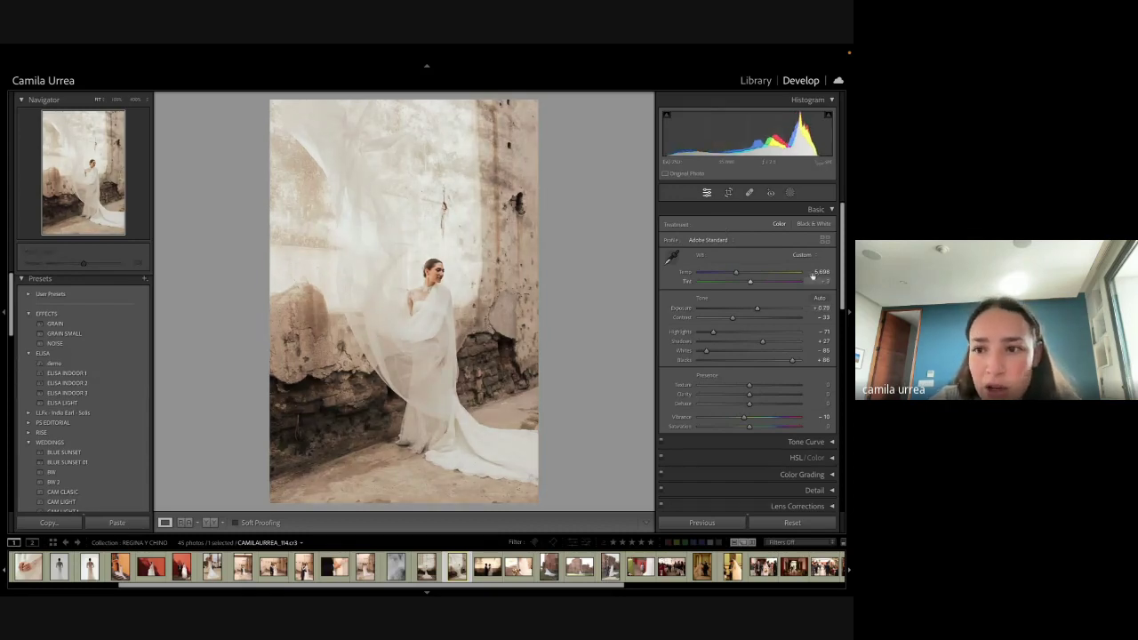
drag(812, 272, 799, 272)
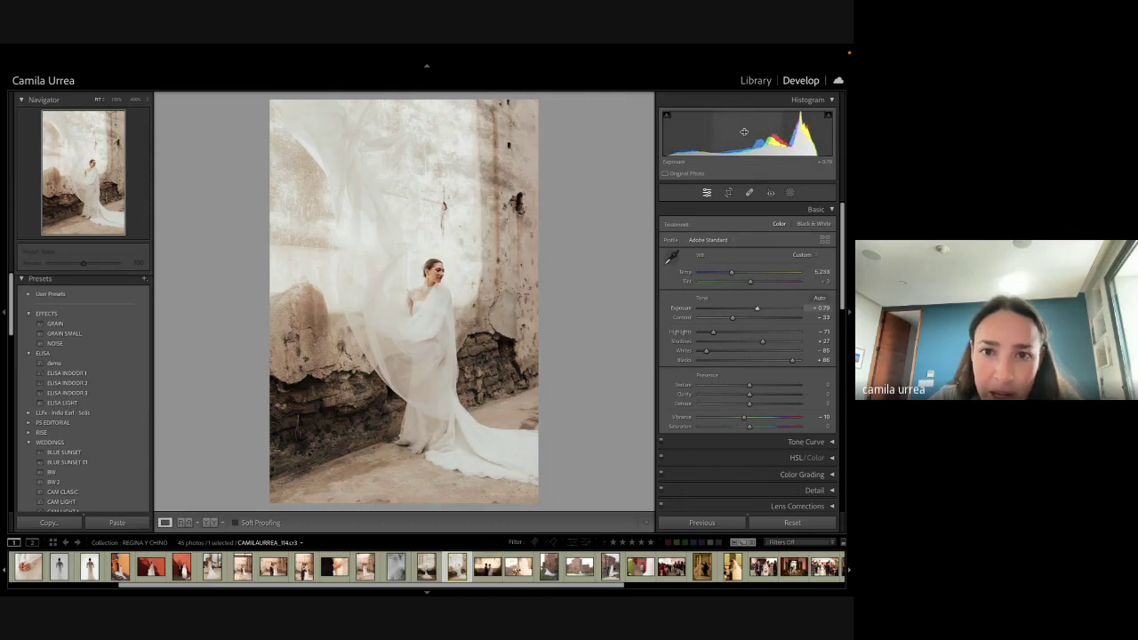
Step: Straighten the photo of the draped bride, and set highlights to -64 and shadows to +24
key(r)
key(r)
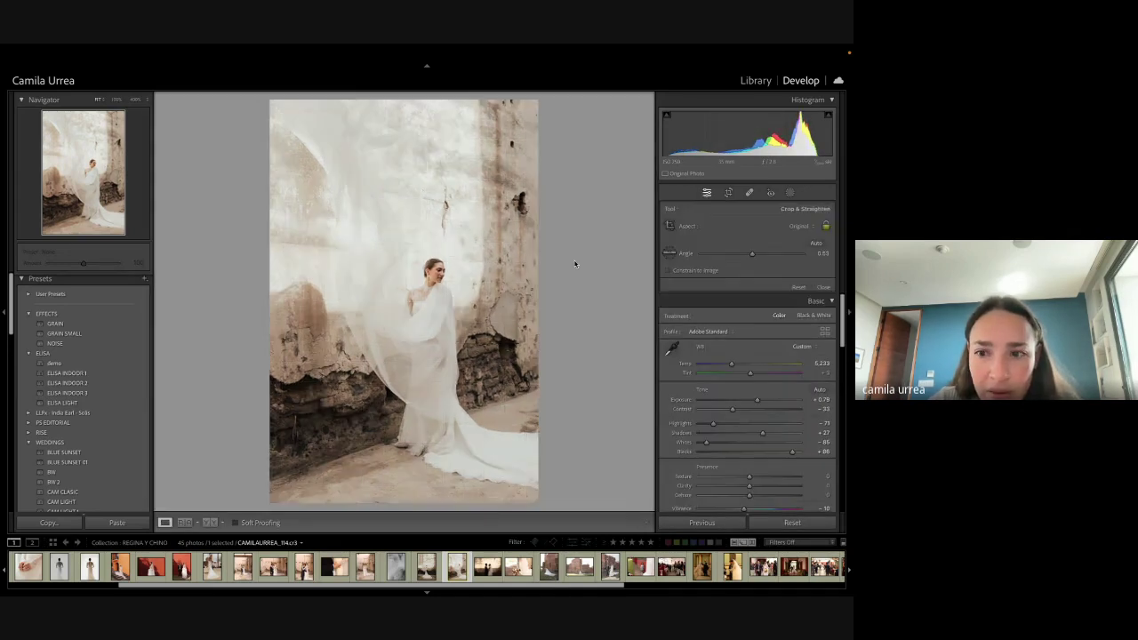
drag(763, 341, 721, 332)
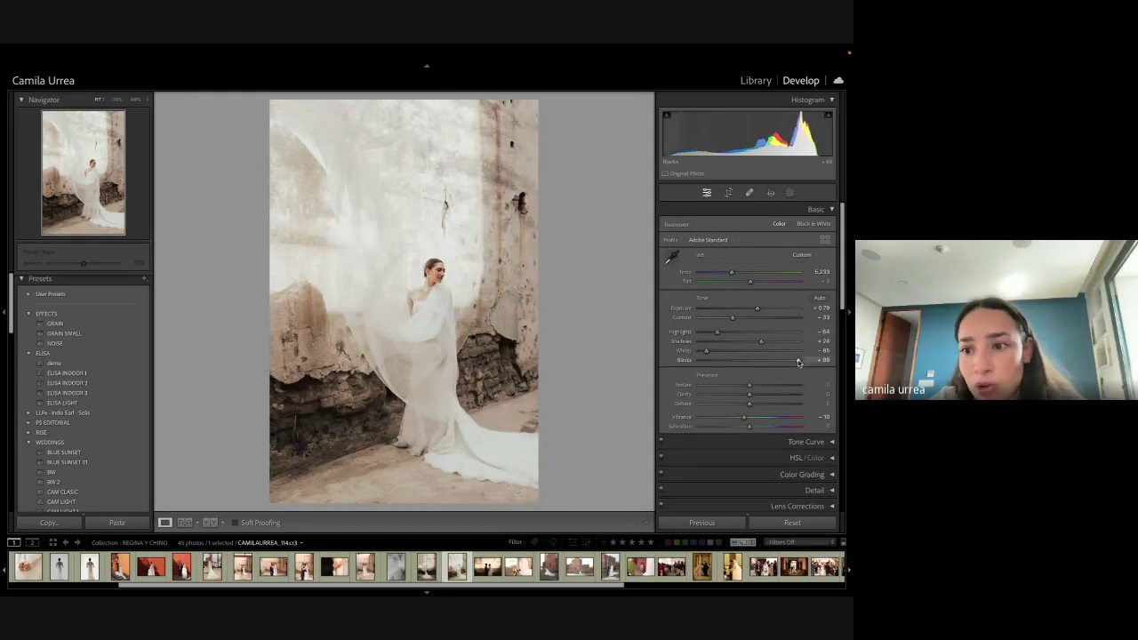
Step: Set blacks to +91 and highlights to -91 on the draped bride photo, and move on to the next photo
drag(792, 360, 793, 360)
key(r)
key(r)
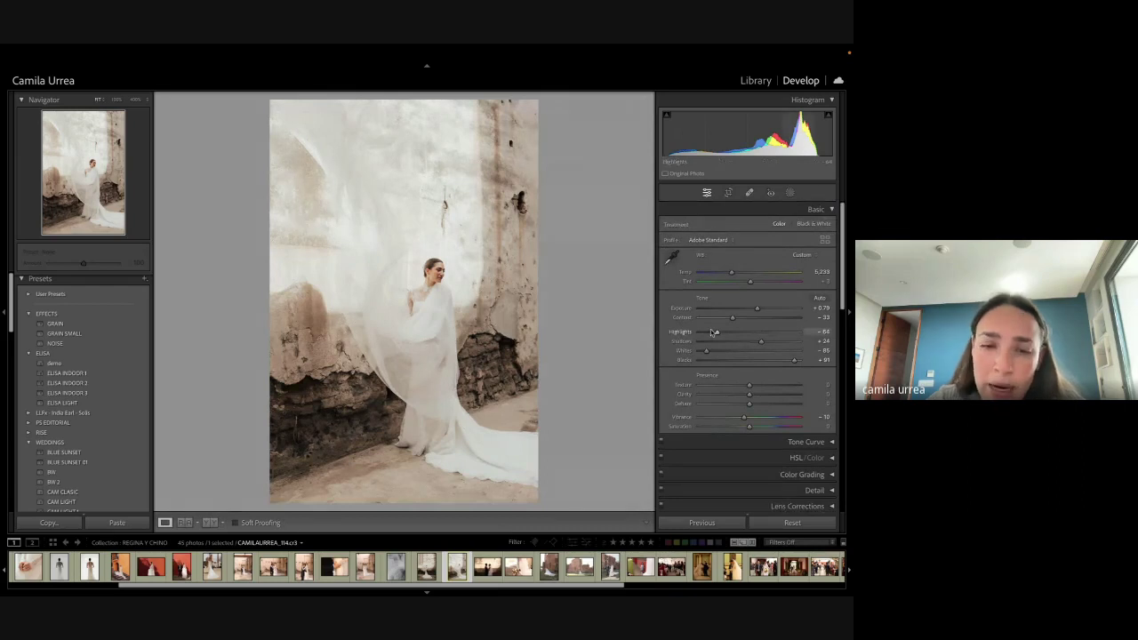
drag(713, 331, 703, 331)
drag(724, 125, 729, 123)
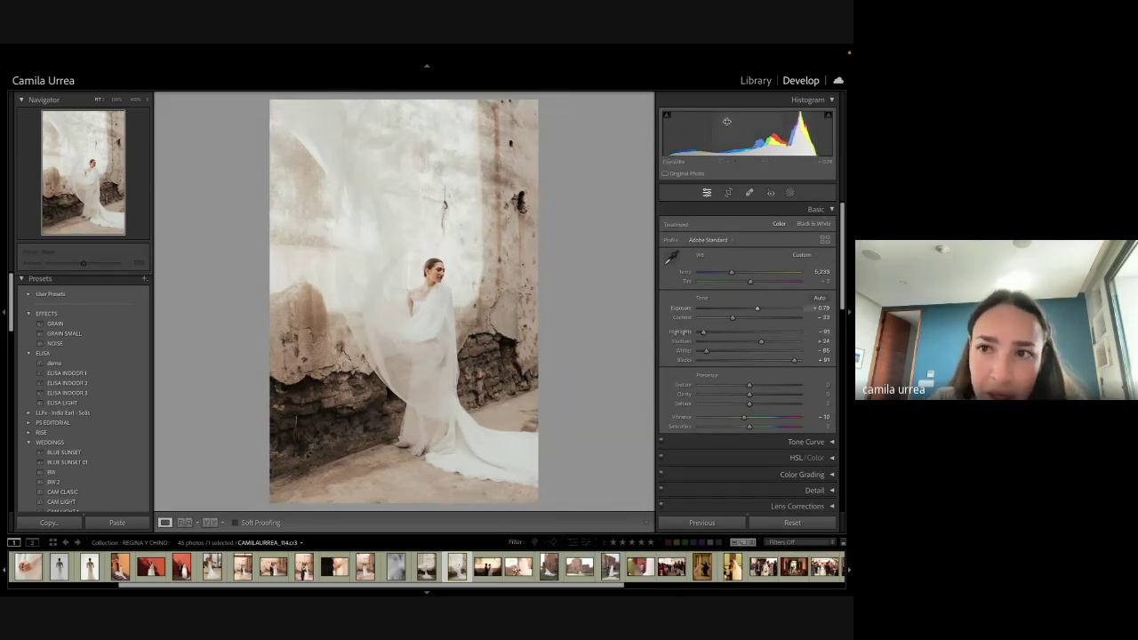
key(=)
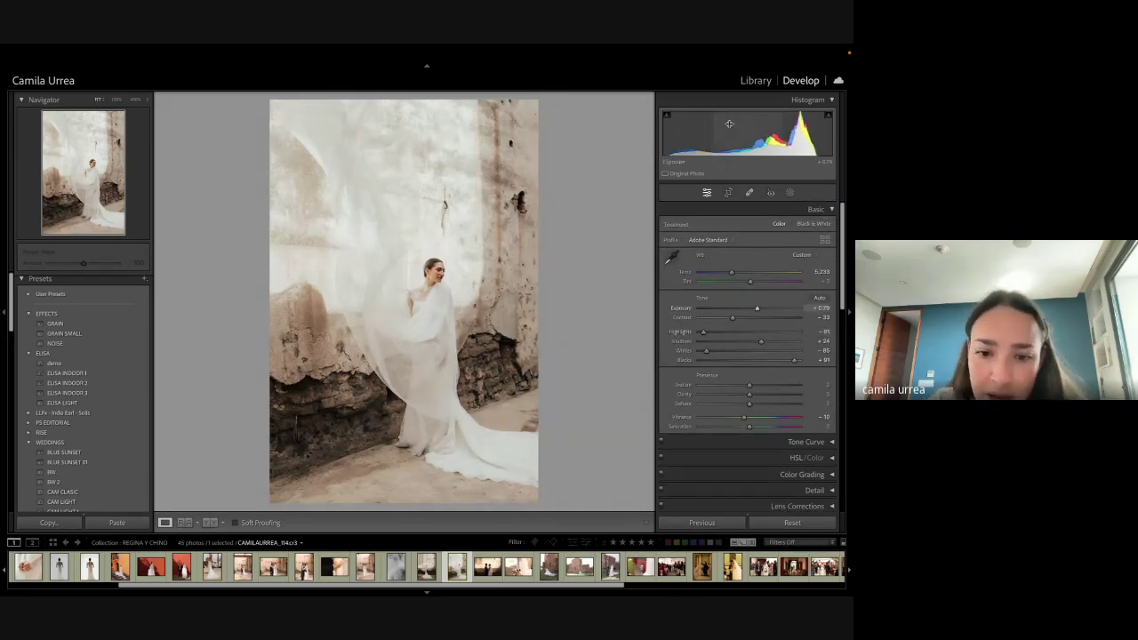
key(Right)
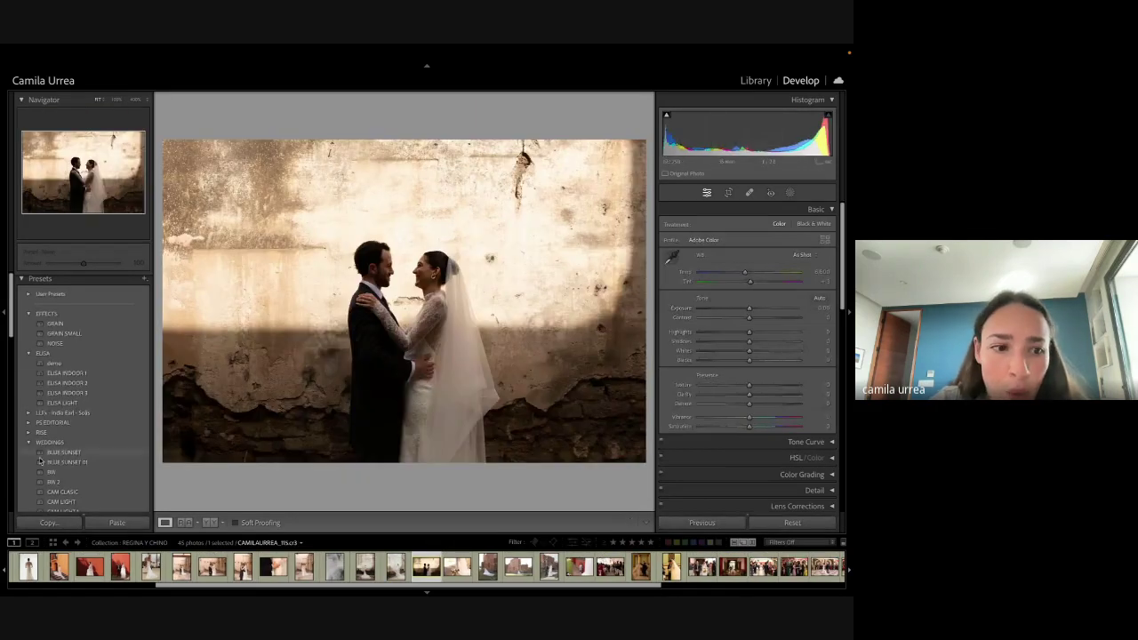
scroll(85, 374, down, 5)
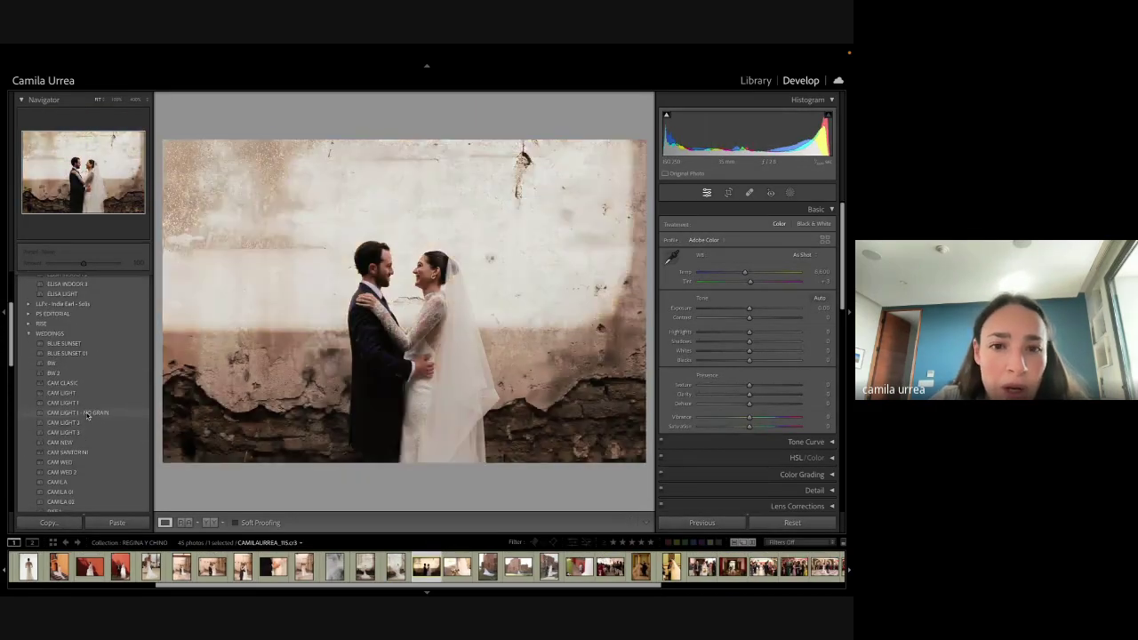
click(87, 414)
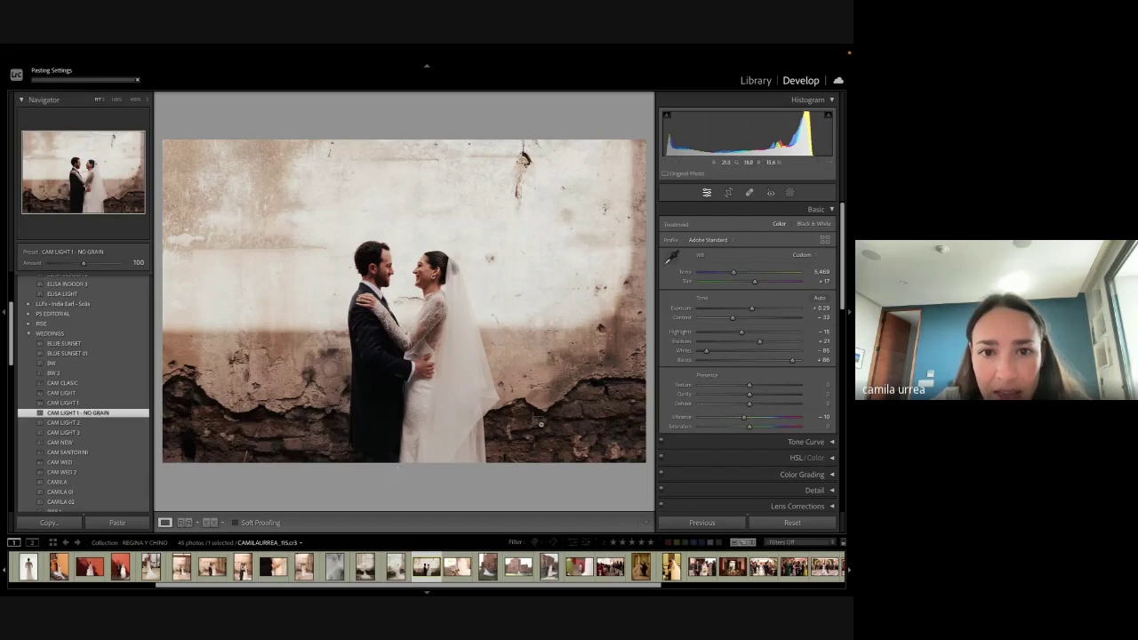
key(super+z)
Step: Apply the demo preset from the ELISA group to the photo of the embracing couple, and set exposure to +0.68
scroll(120, 311, up, 2)
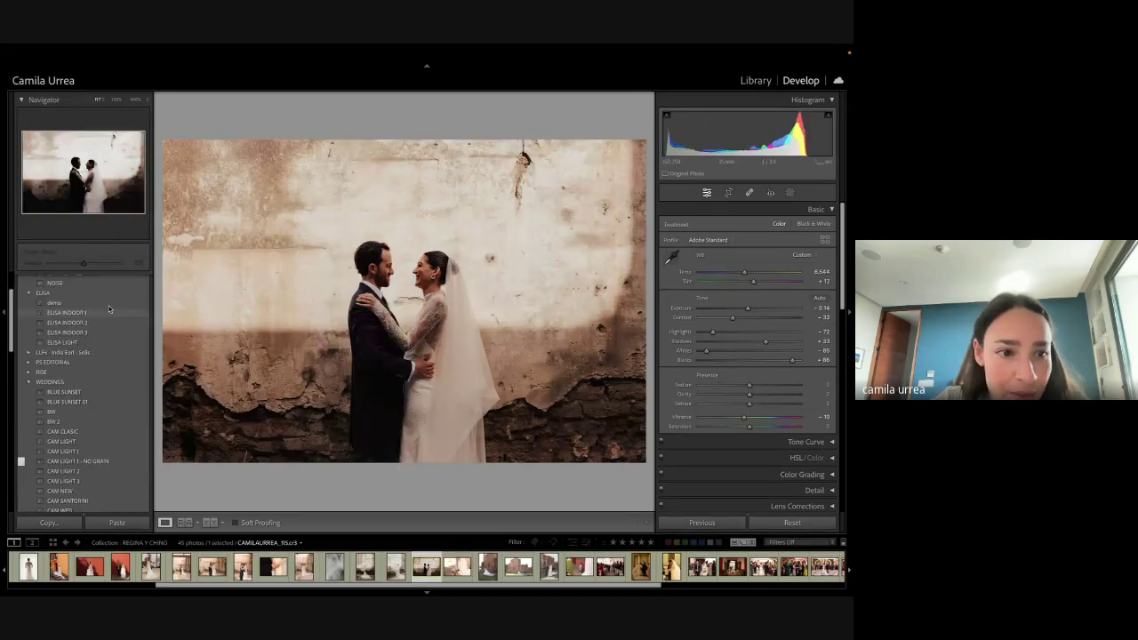
click(109, 306)
scroll(109, 309, up, 3)
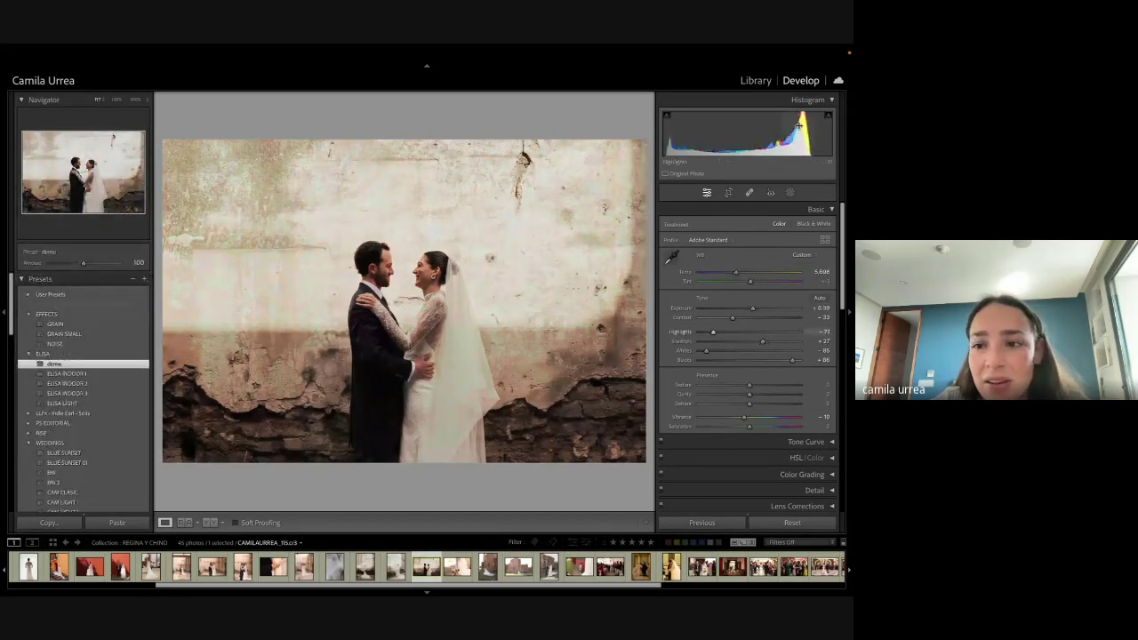
drag(759, 307, 757, 308)
Step: Straighten the photo of the embracing couple against the wall and lower its exposure to +0.28
key(r)
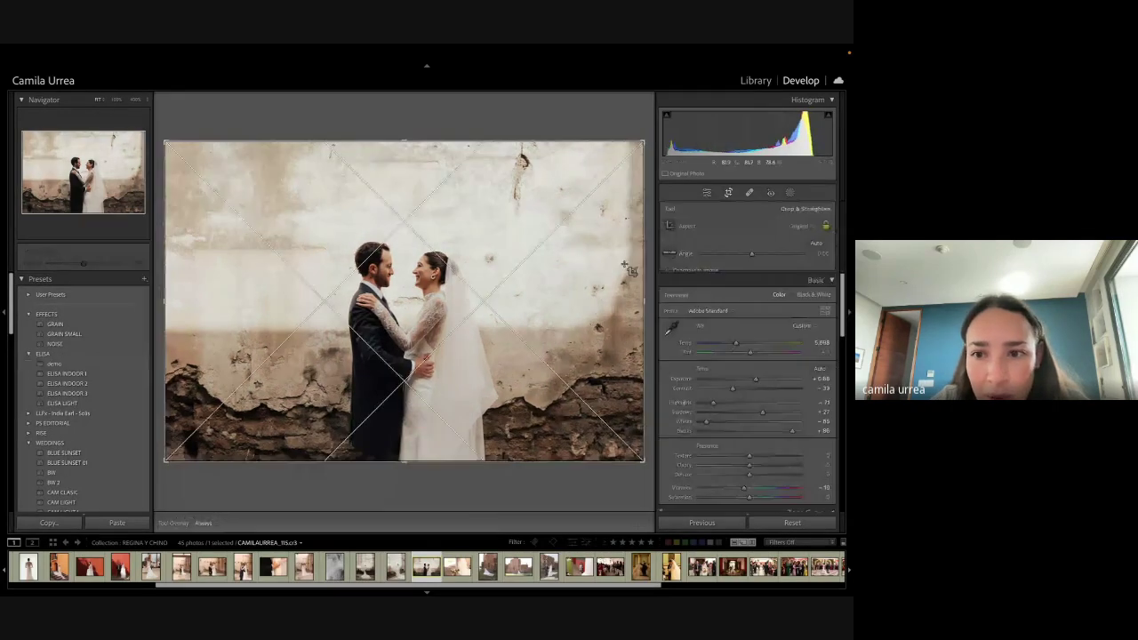
drag(630, 270, 630, 264)
key(Return)
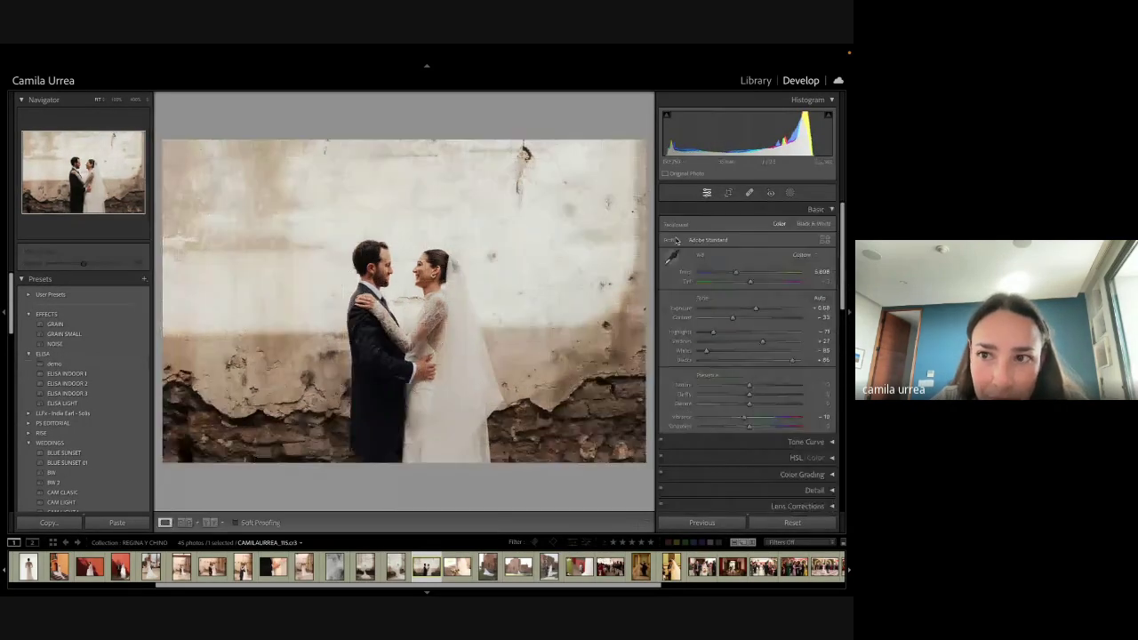
drag(733, 143, 721, 144)
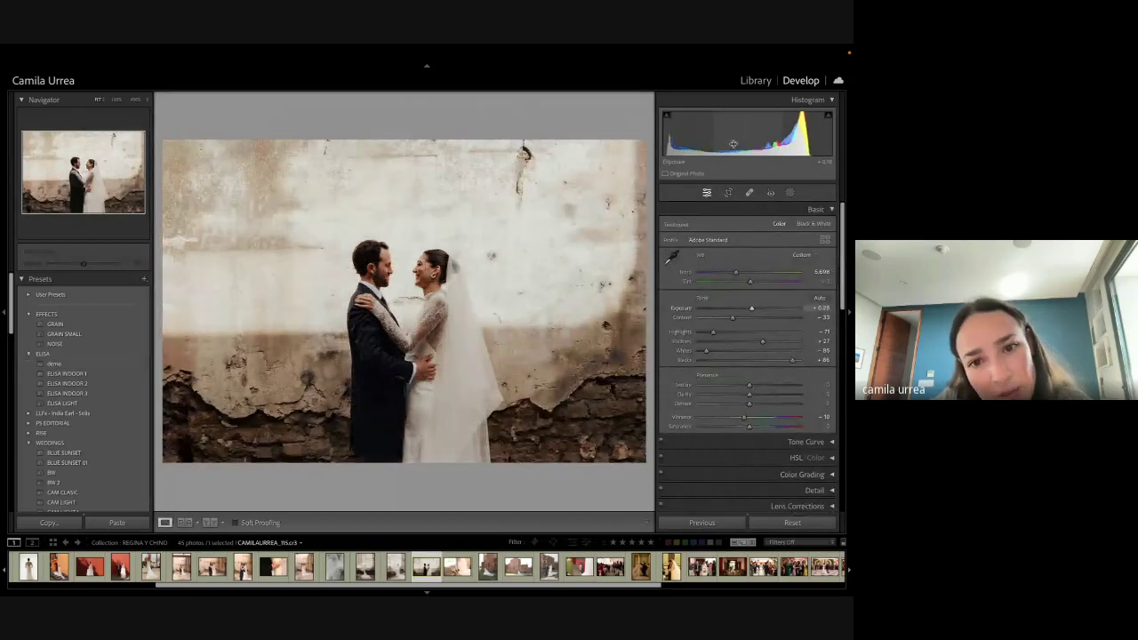
key(r)
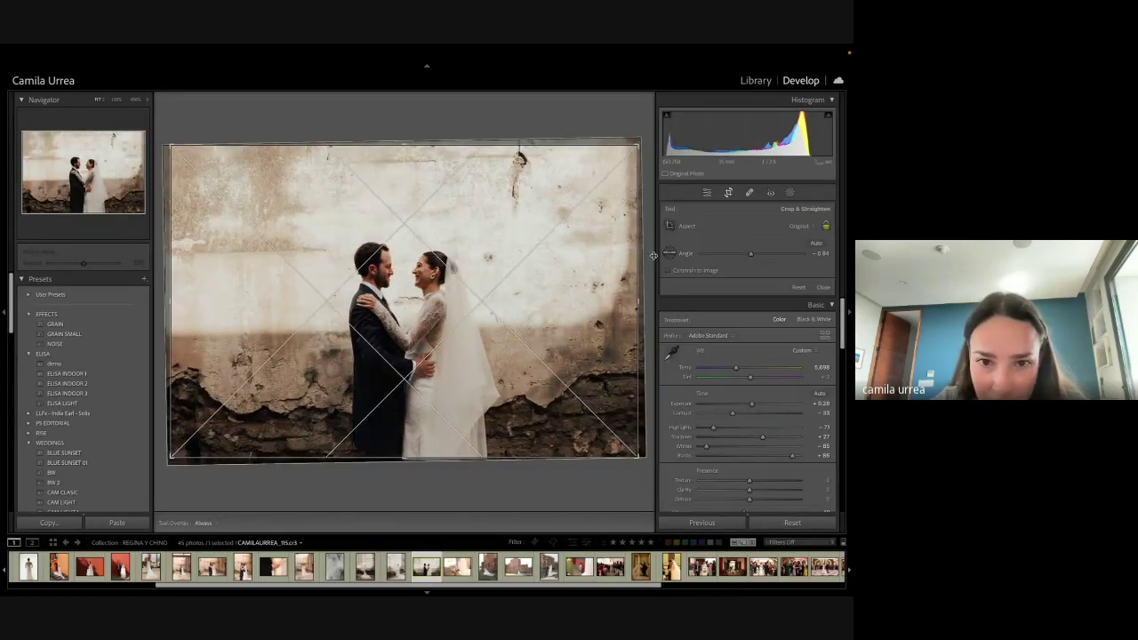
key(r)
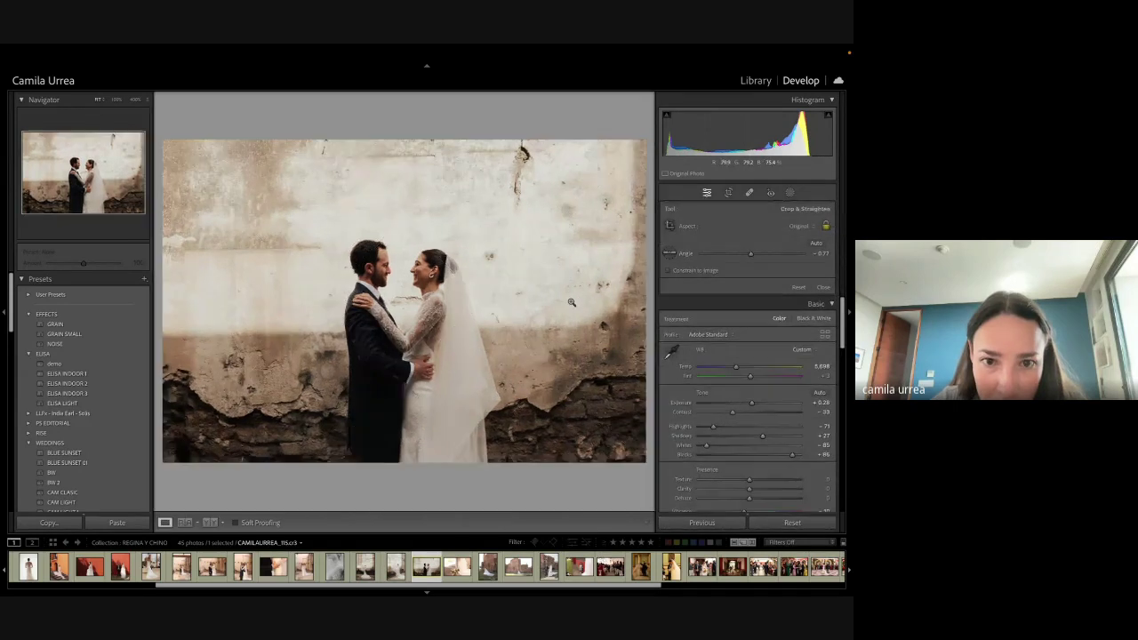
key(r)
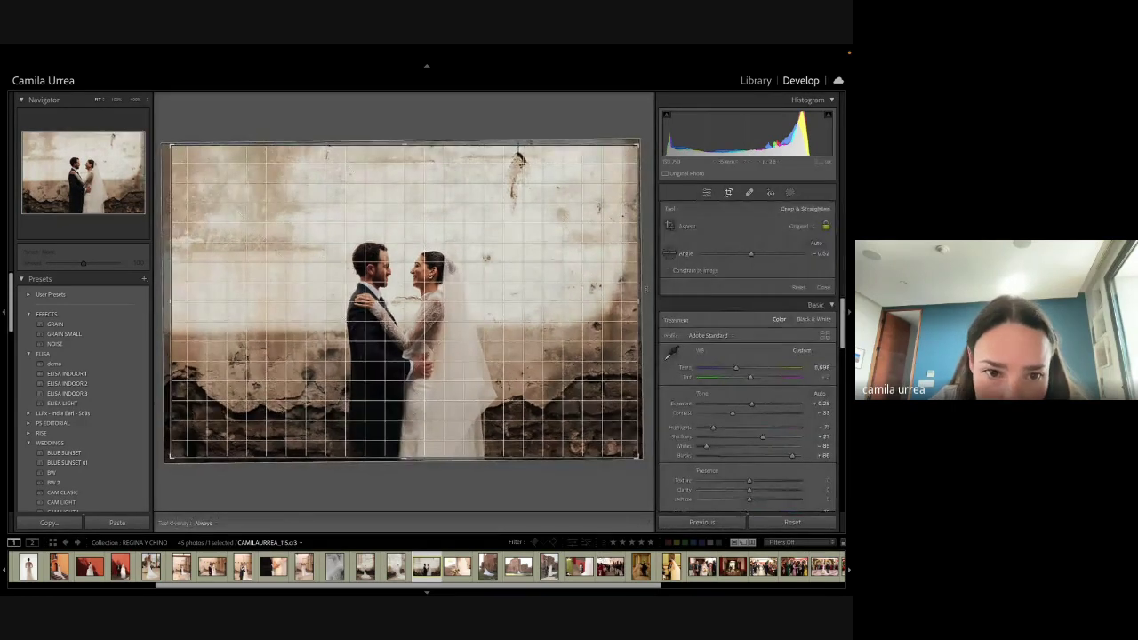
key(r)
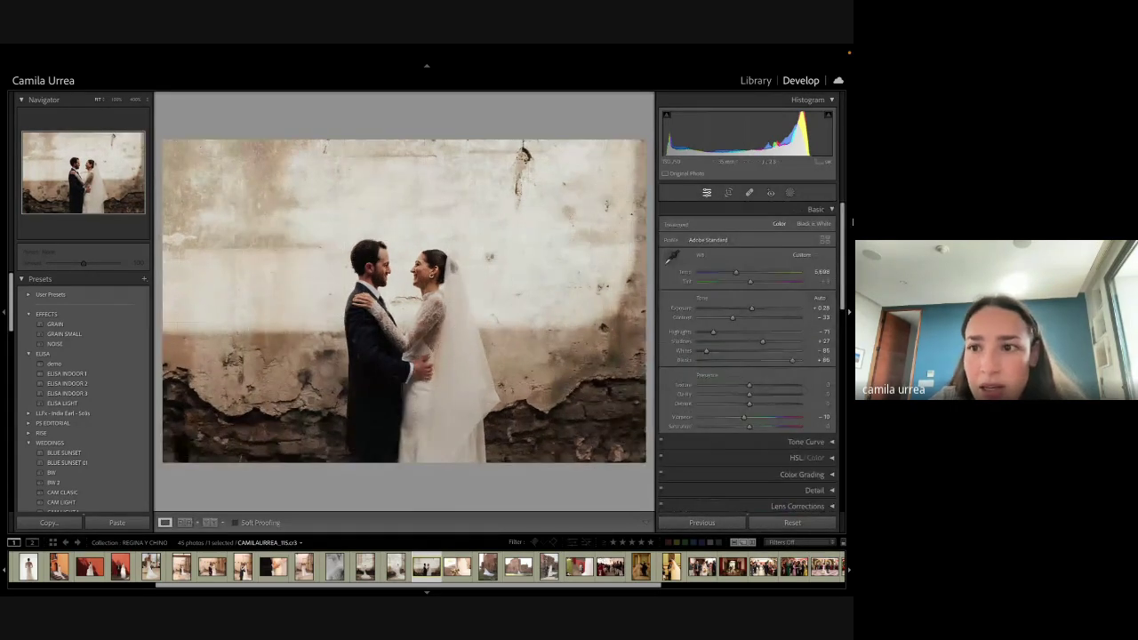
Step: Add a background mask with exposure 0.21, and invert it so it covers the couple
click(789, 194)
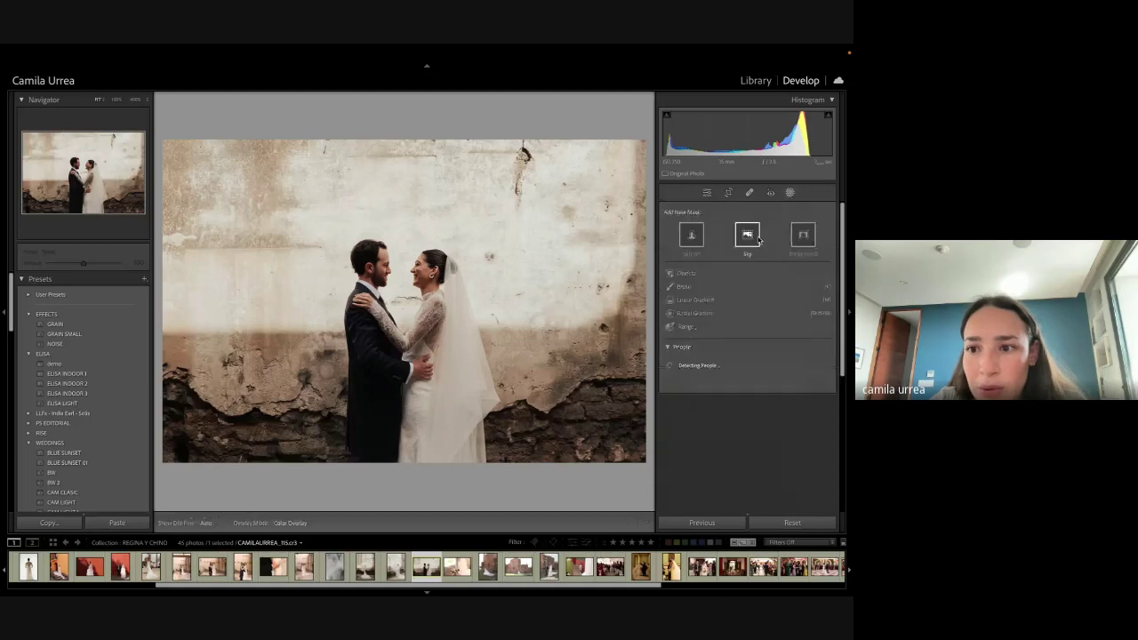
click(797, 242)
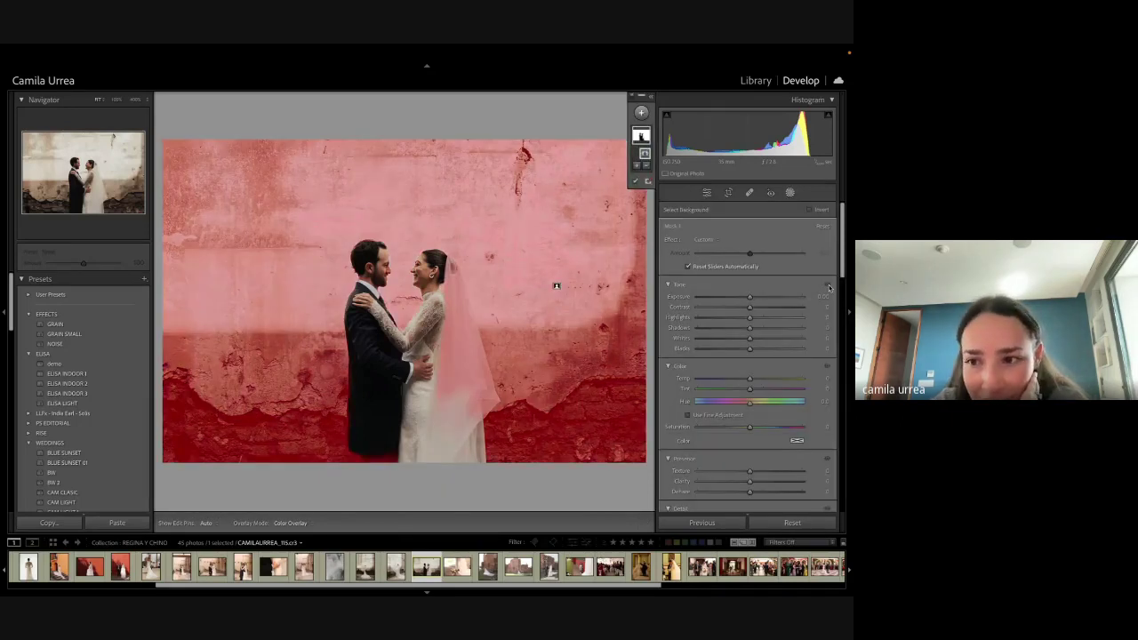
drag(824, 297, 819, 297)
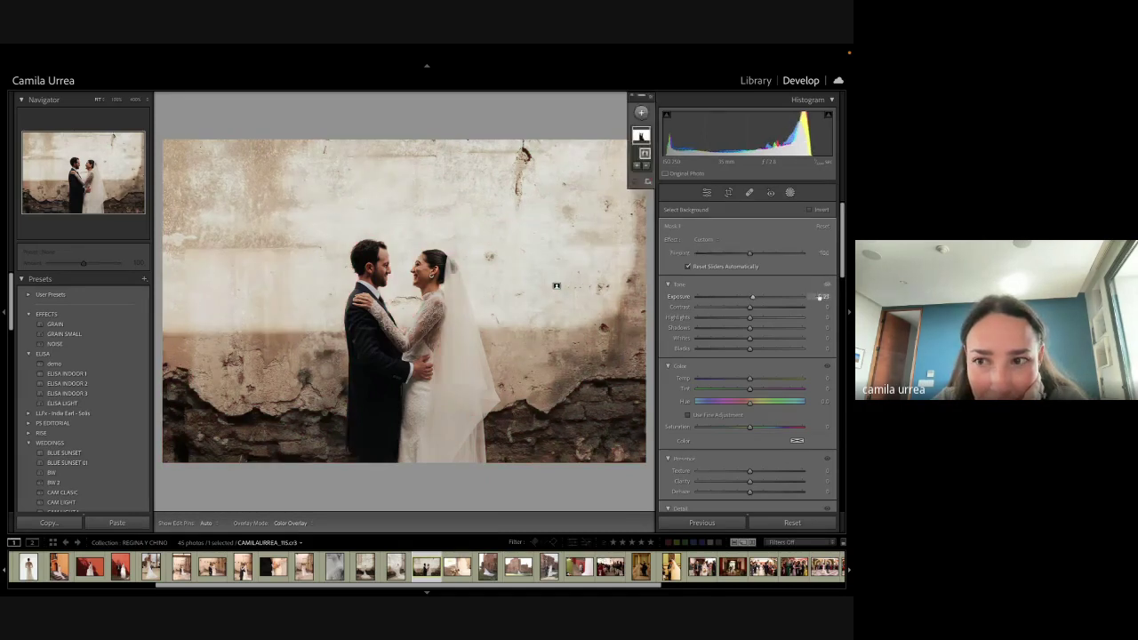
click(810, 210)
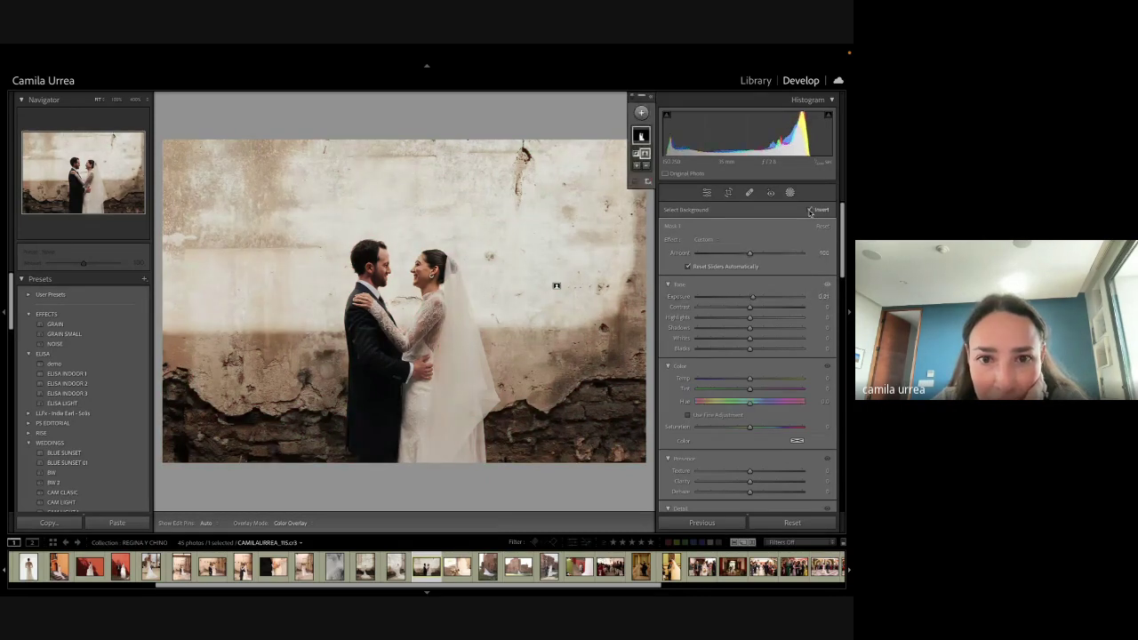
Step: Add a second mask selecting the subject, raise its exposure to 0.20, and close masking
click(641, 112)
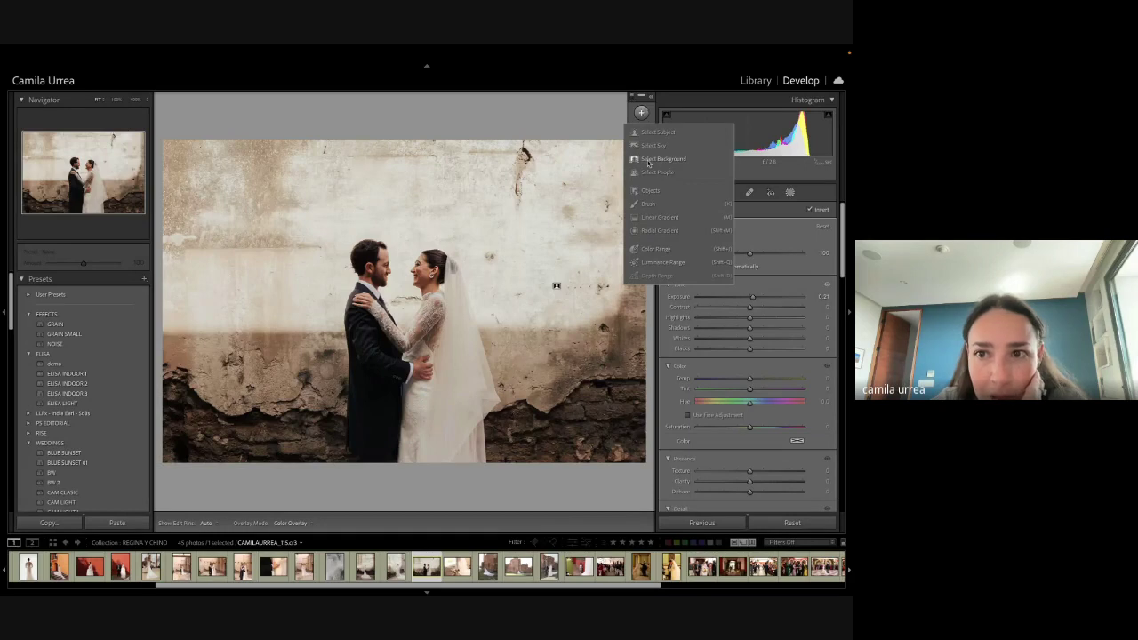
click(647, 133)
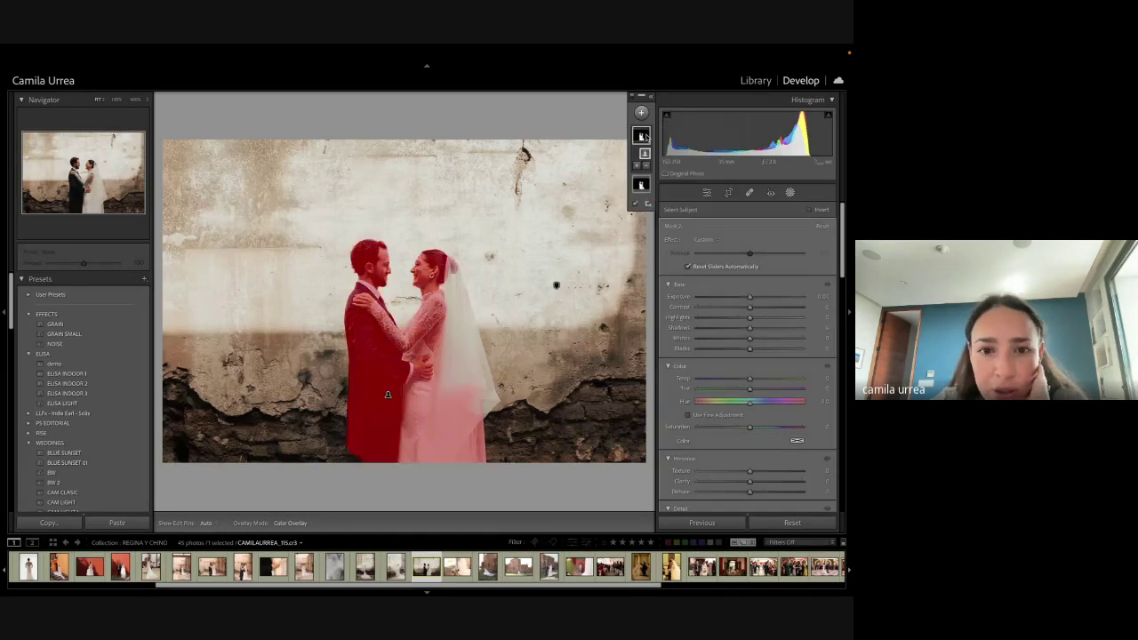
drag(818, 297, 825, 297)
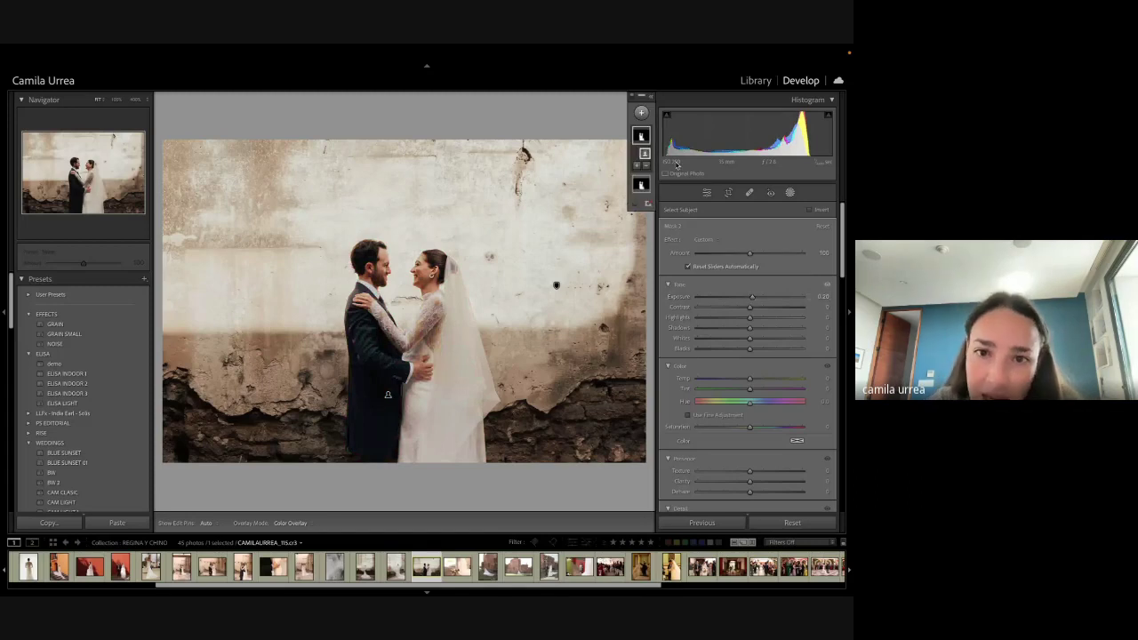
click(790, 193)
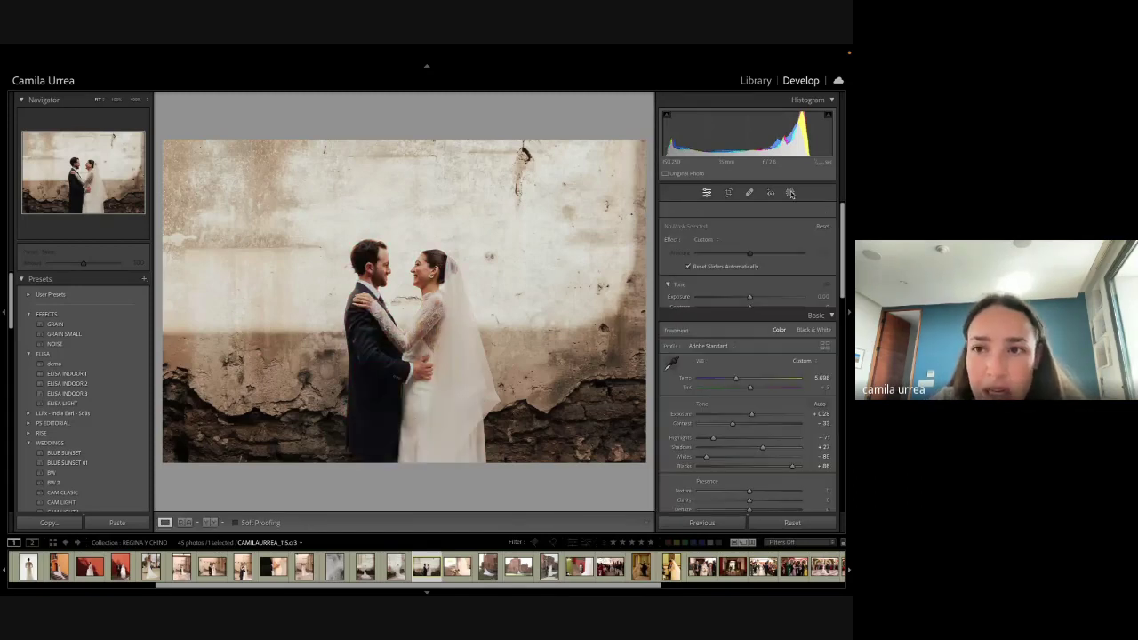
Step: Set exposure to +0.18, highlights to -69 and temperature to 5,133, and compare the photo with its unedited version
drag(757, 127, 756, 128)
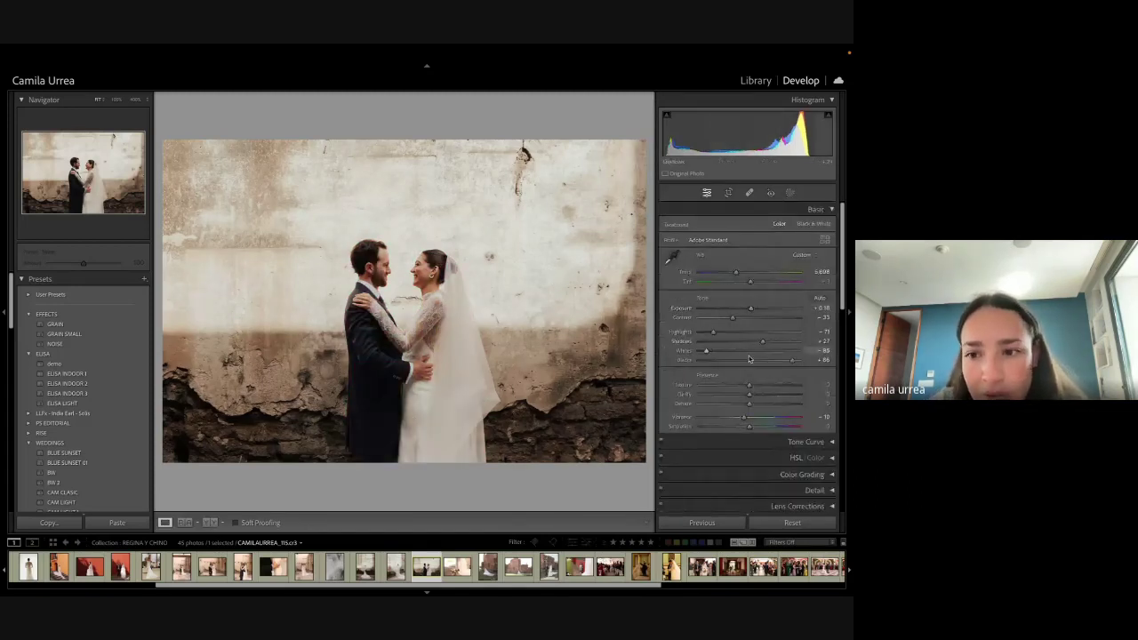
drag(721, 333, 724, 333)
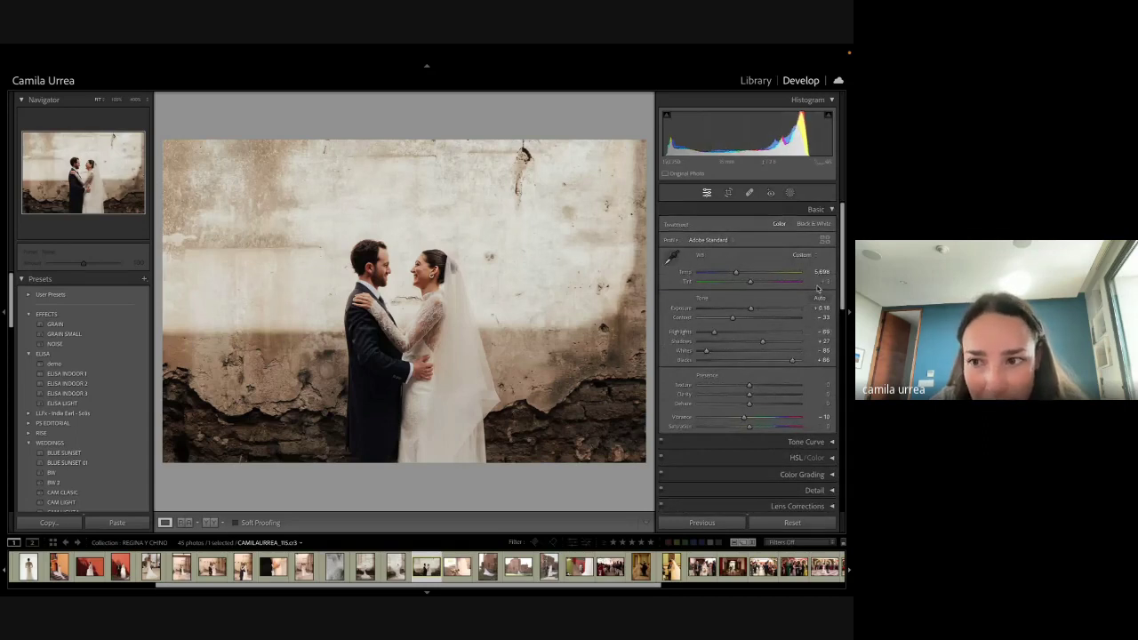
drag(815, 275, 804, 275)
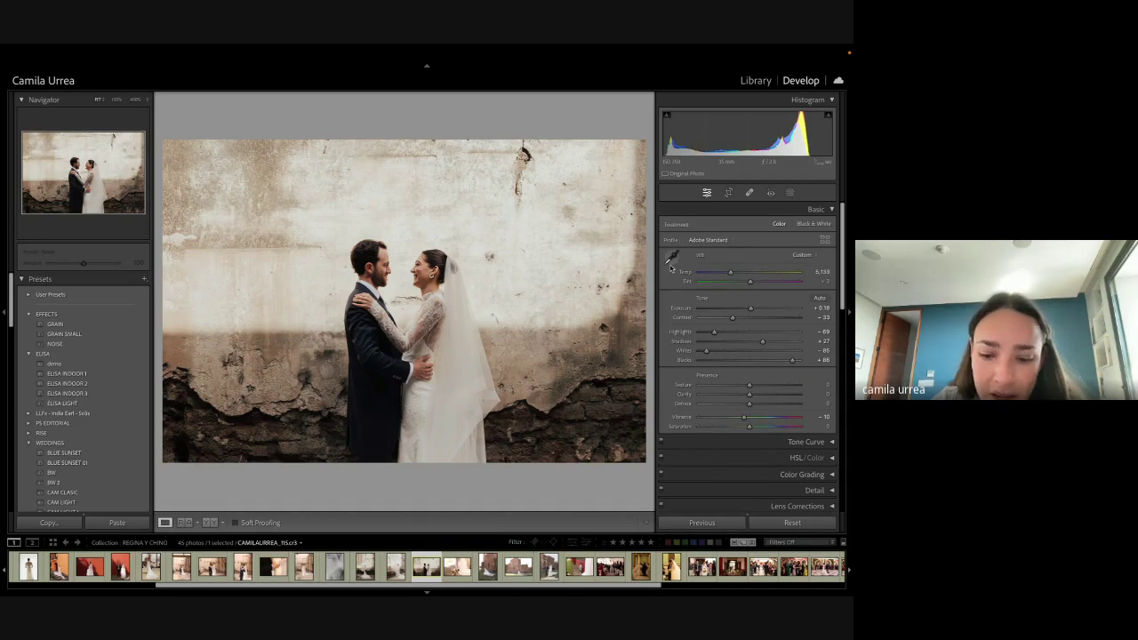
key(backslash)
key(backslash)
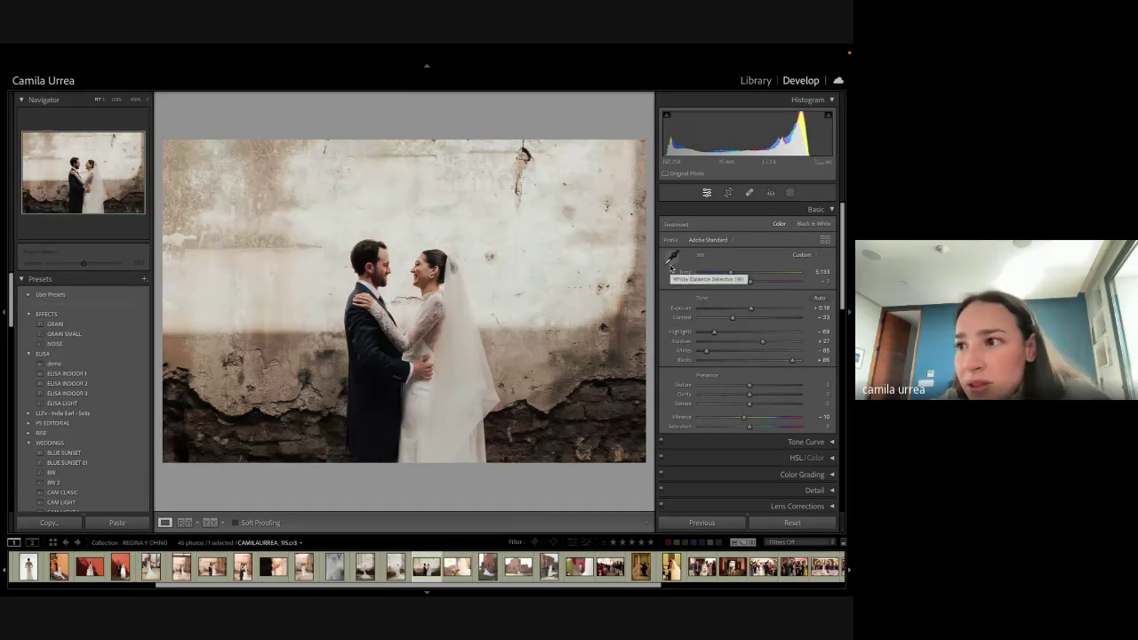
key(backslash)
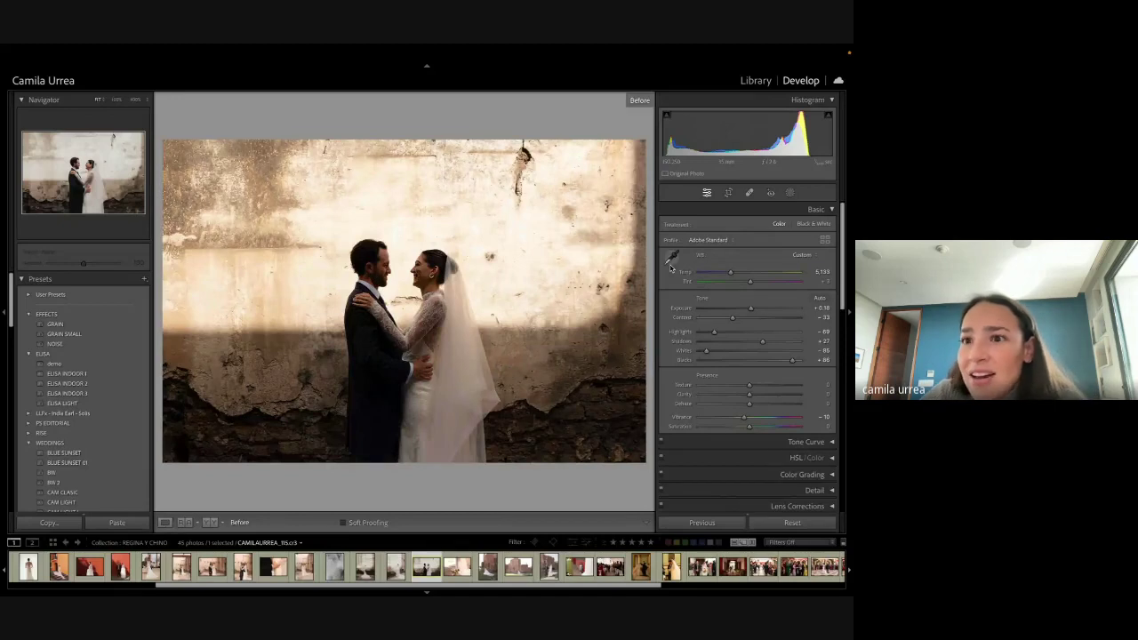
key(backslash)
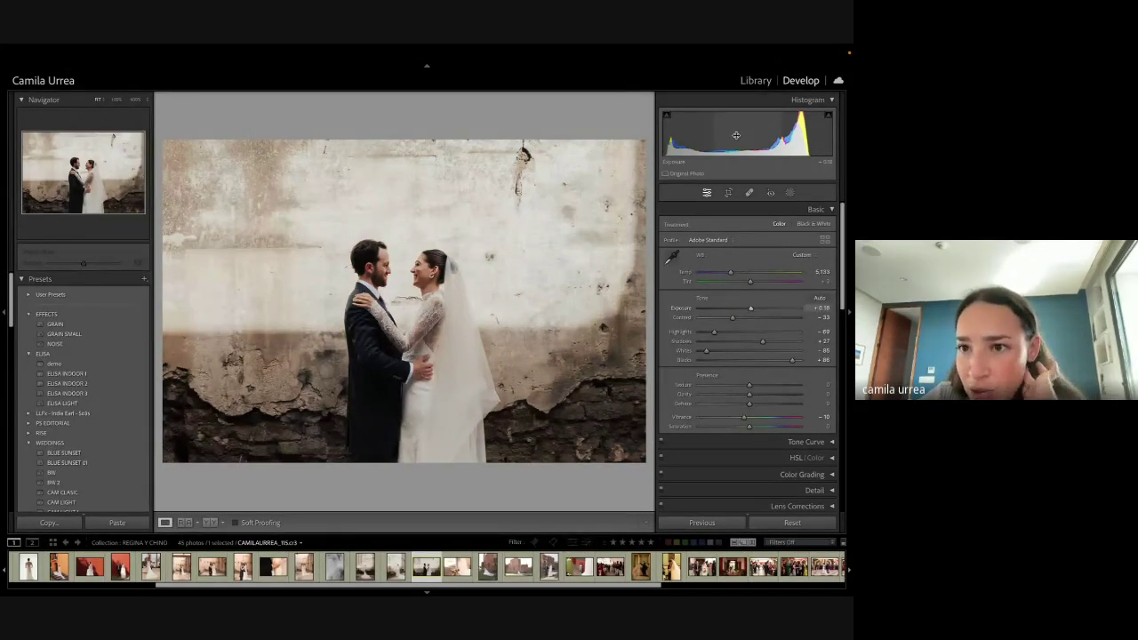
Step: Fine-tune the couple photo's overall exposure in small increments up to +0.28
key(Up)
key(Up)
key(Up)
key(Down)
key(Down)
key(Down)
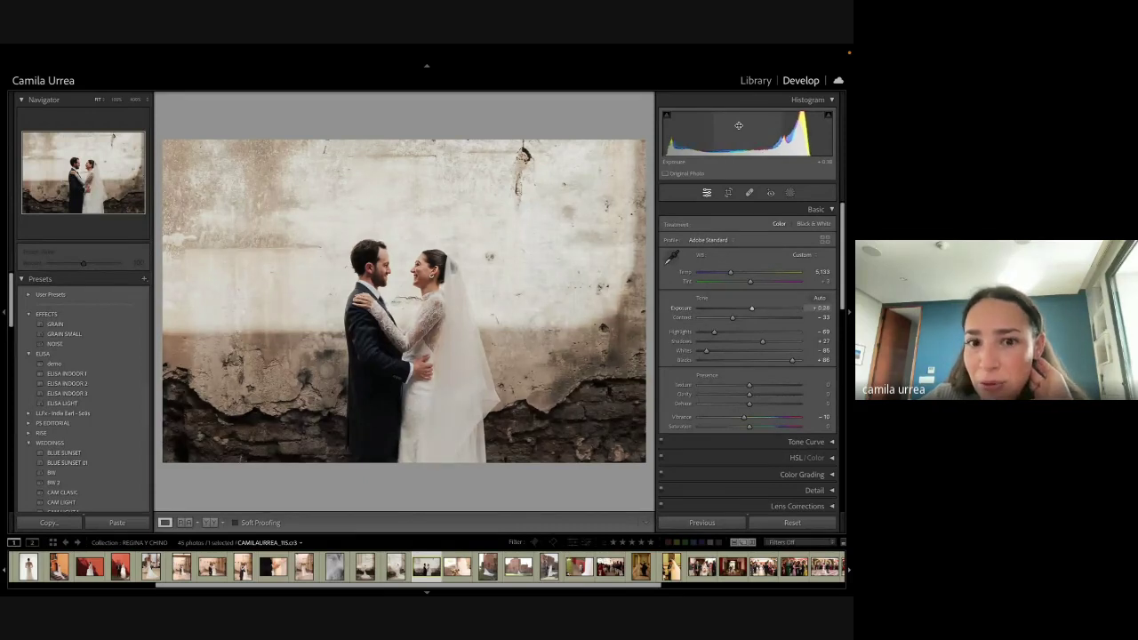
key(Up)
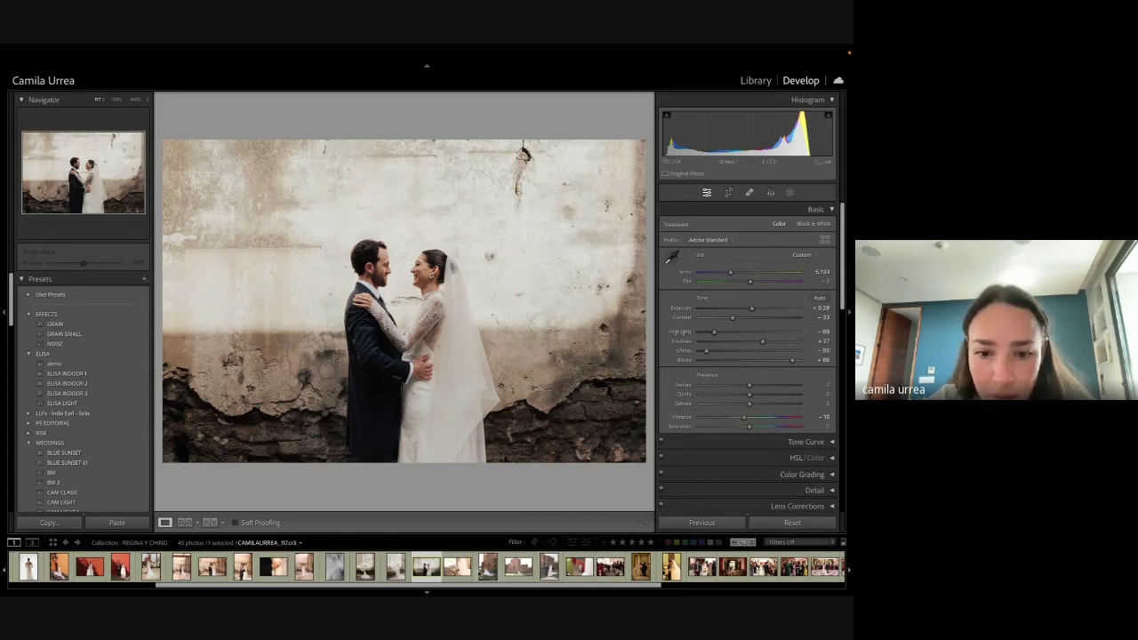
Step: Apply the CAM LIGHT 1 - NO GRAIN preset to the brick ruins photo, lower exposure to -1.19 and raise the shadows
click(513, 570)
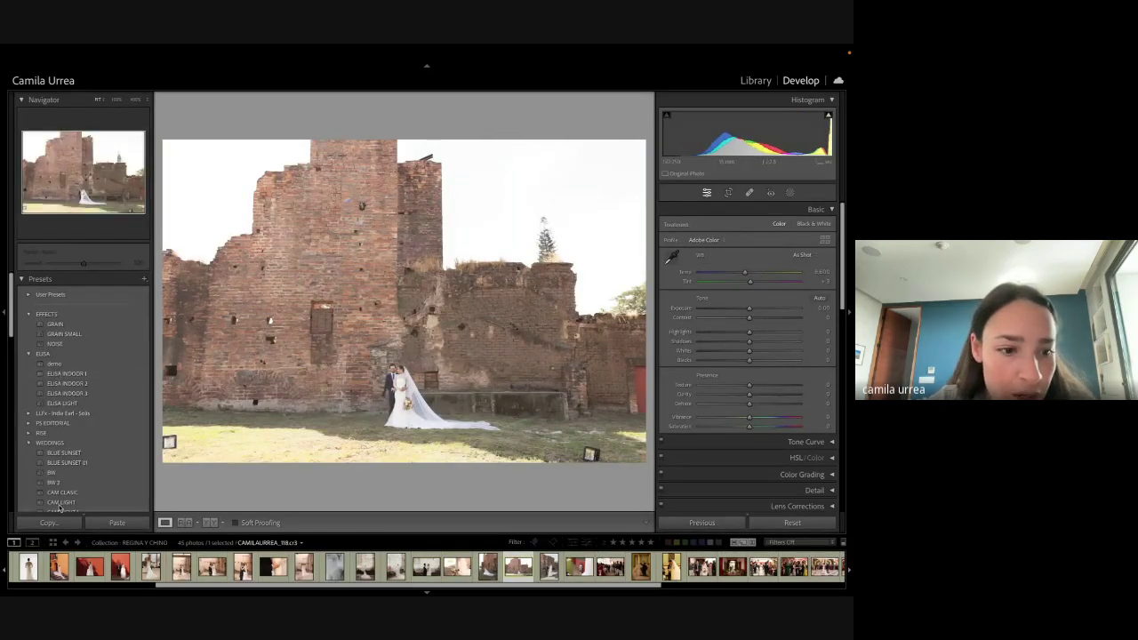
scroll(62, 497, down, 2)
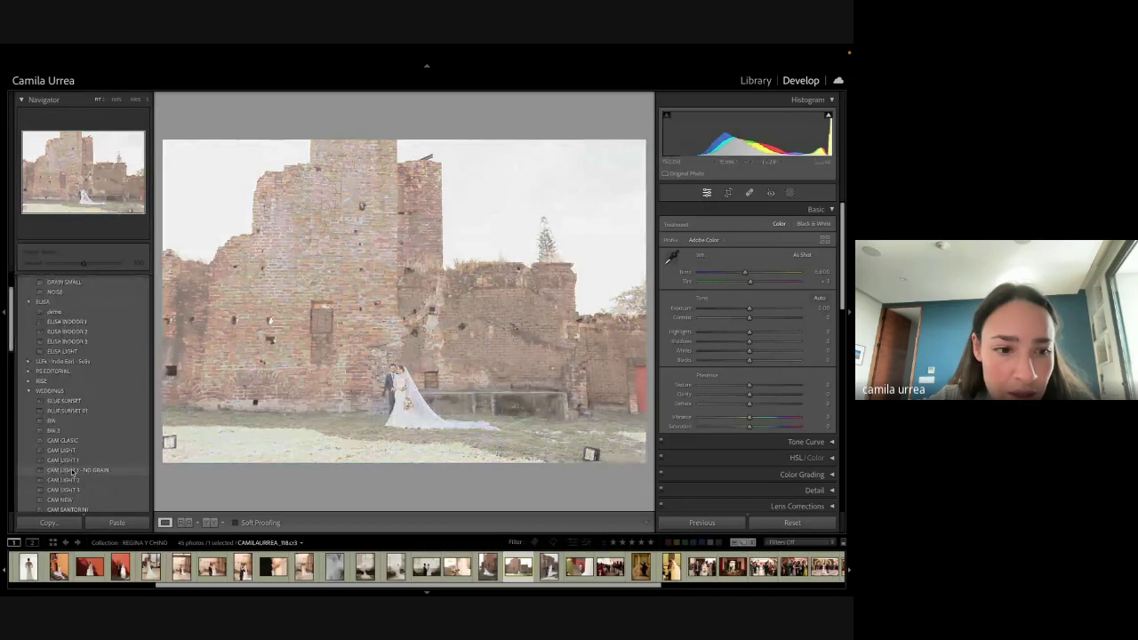
click(73, 471)
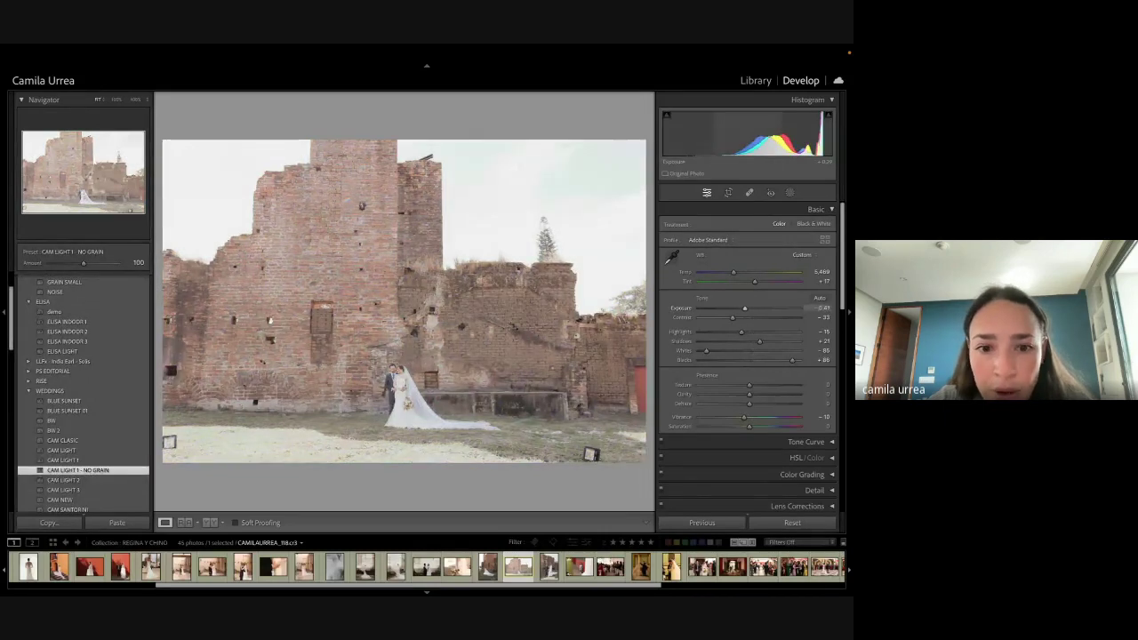
drag(742, 309, 737, 308)
click(767, 341)
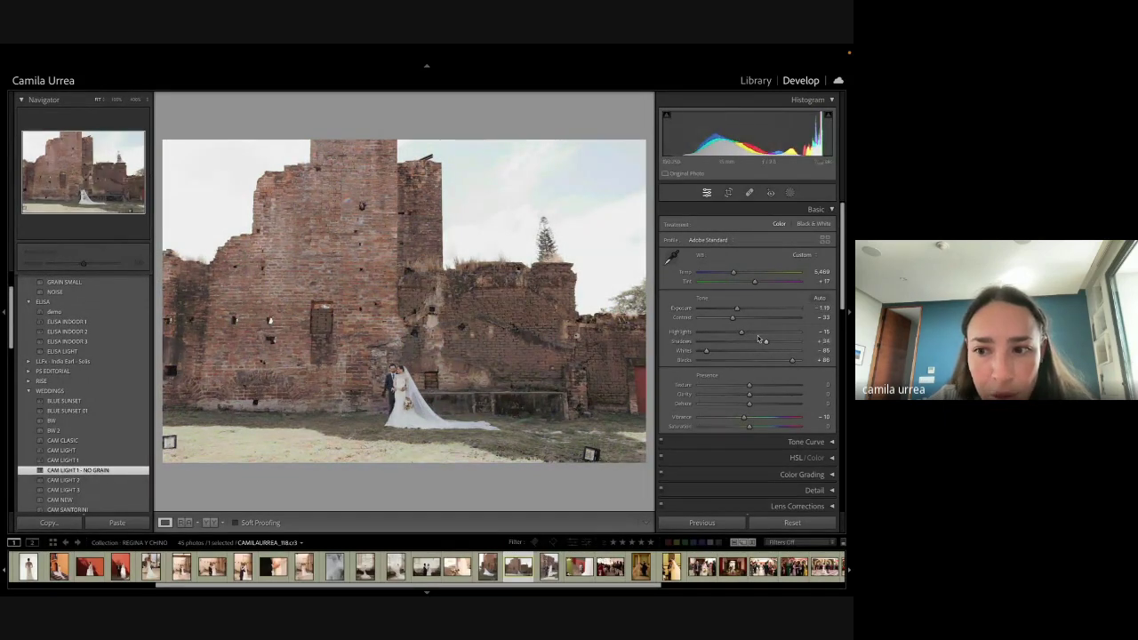
Step: Set the ruins photo's highlights to +30, shadows to +39, blacks to +28 and temperature to 6,328
click(755, 332)
click(763, 360)
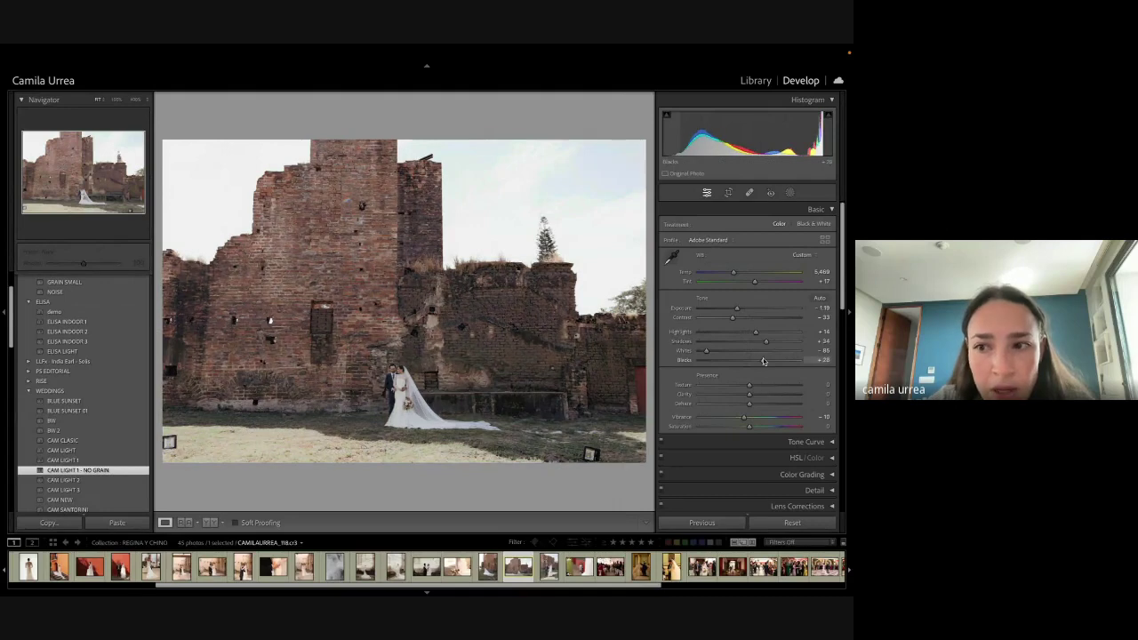
drag(811, 273, 818, 272)
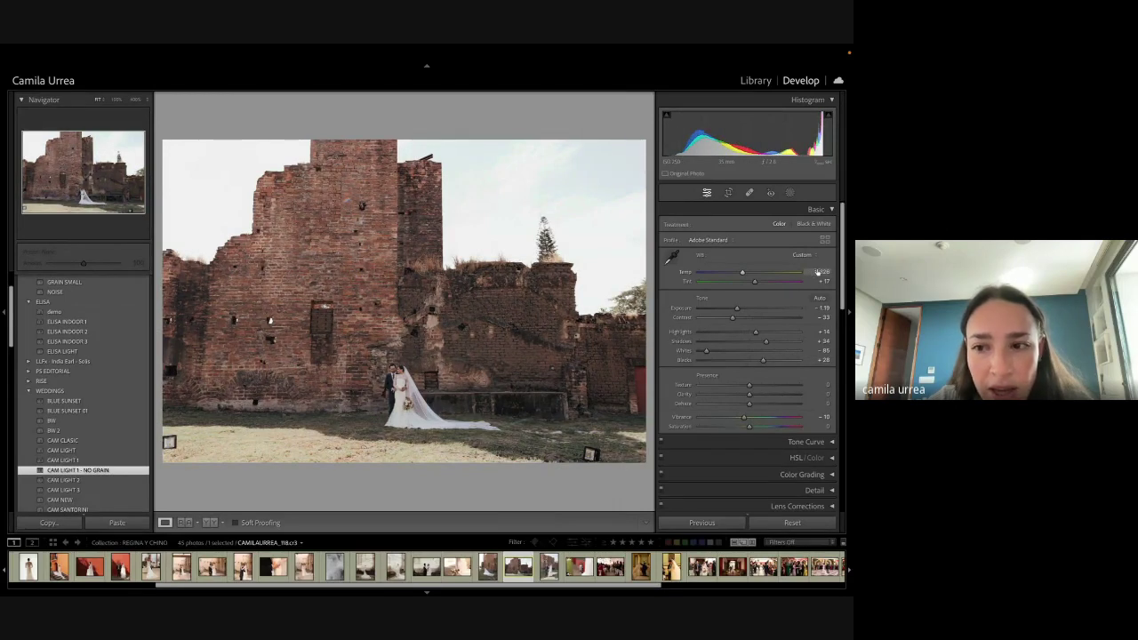
drag(757, 333, 767, 342)
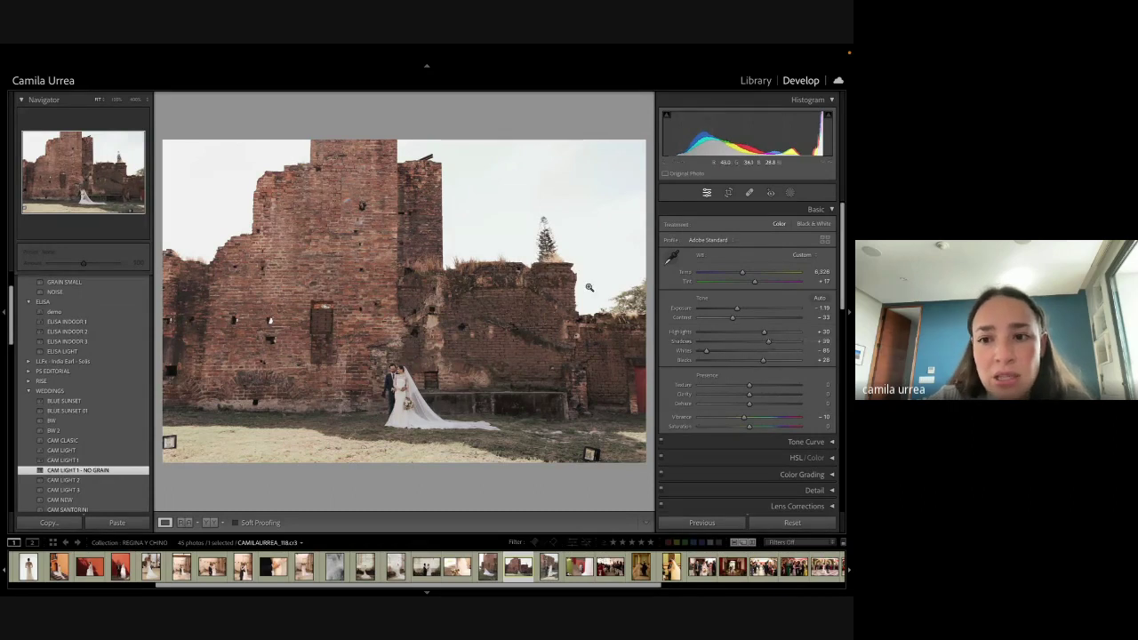
Step: Straighten the ruins photo with a slight crop rotation and apply it
key(r)
drag(649, 283, 648, 281)
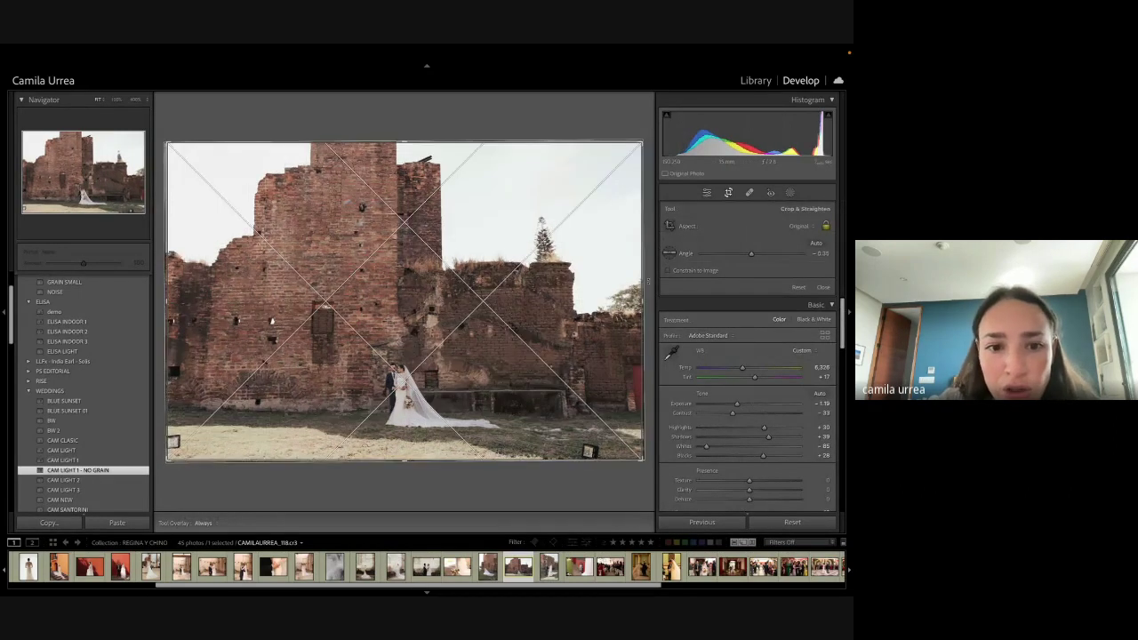
key(Return)
Step: Add a mask selecting the background, lower its exposure slightly and set its temperature to 10
key(shift+w)
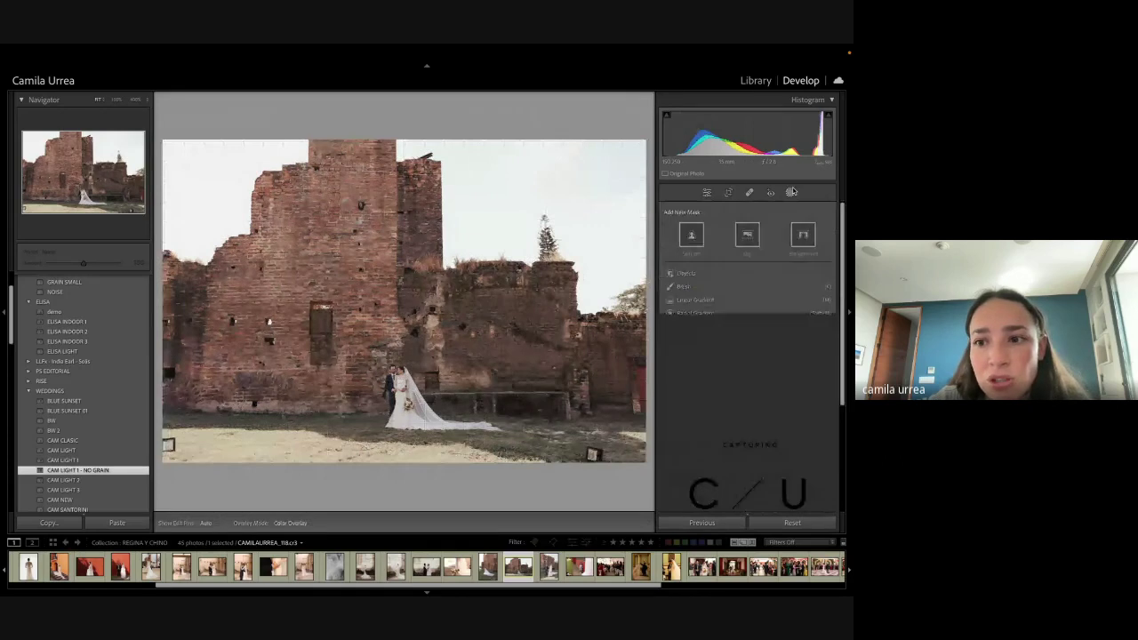
click(804, 236)
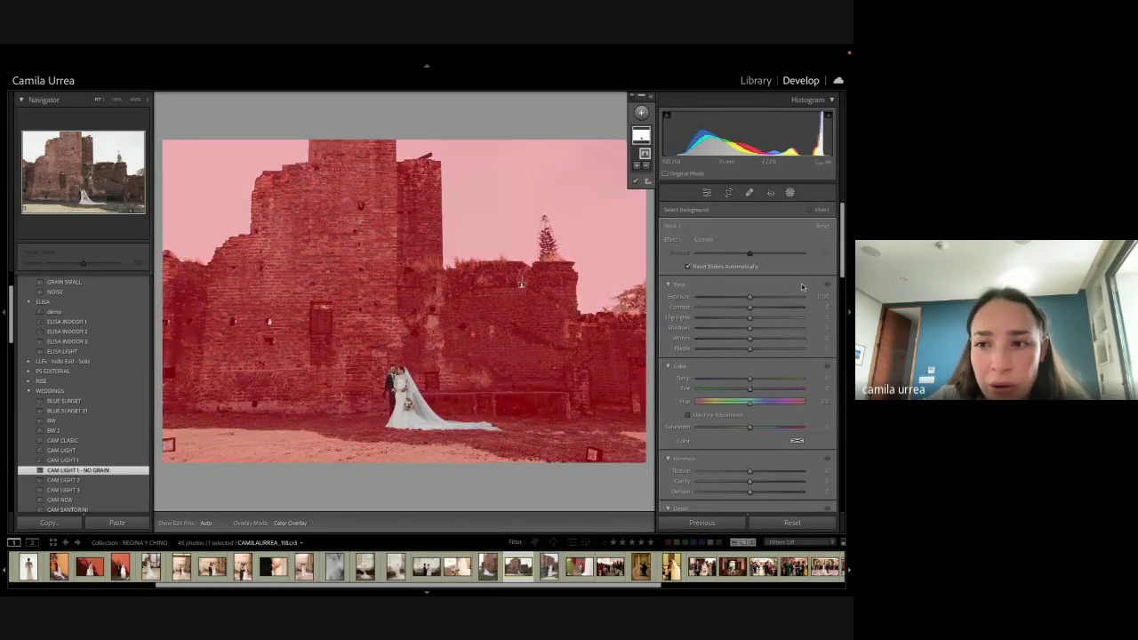
mouse_move(823, 300)
mouse_down()
mouse_move(809, 301)
mouse_move(819, 297)
mouse_up()
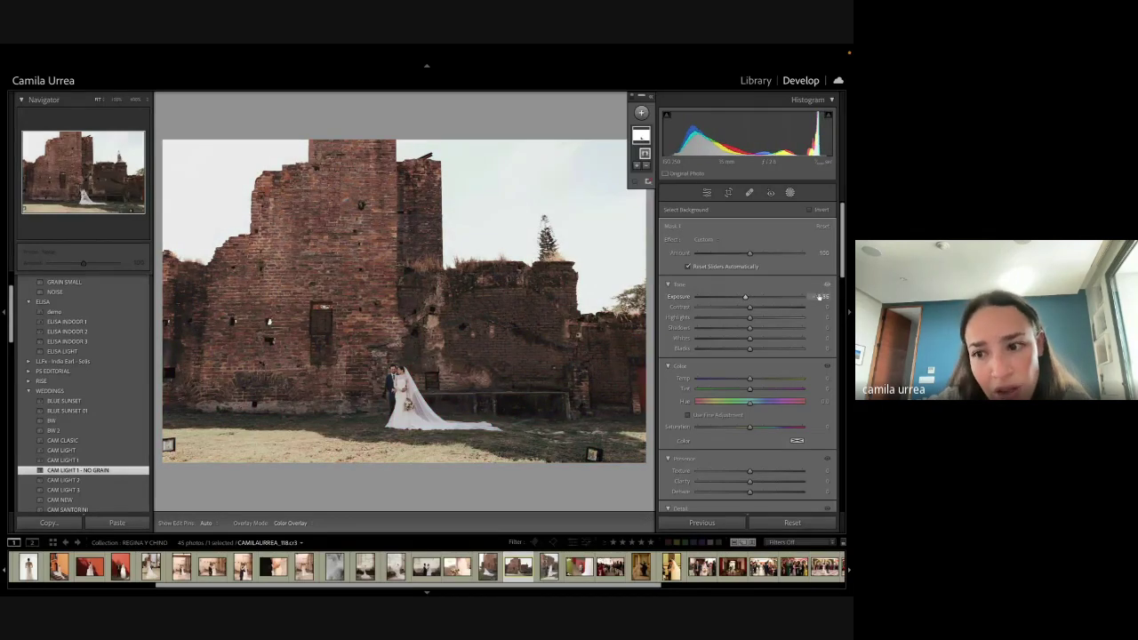
drag(825, 378, 828, 378)
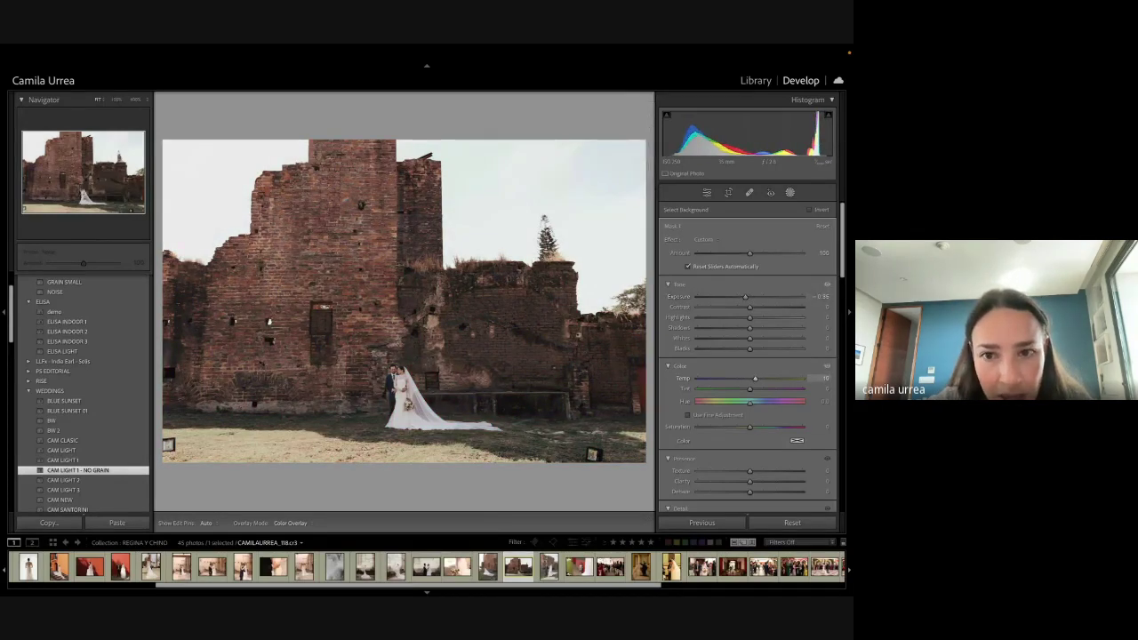
Step: Correct the ruins photo's perspective by setting the vertical transform to -3
scroll(719, 380, down, 5)
scroll(747, 365, down, 5)
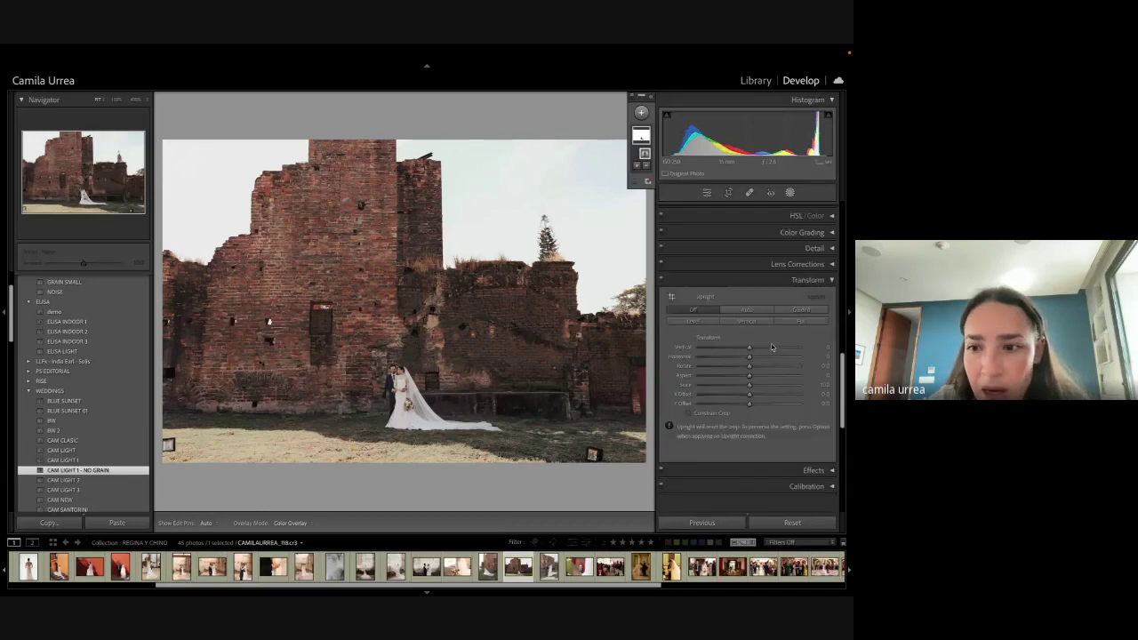
drag(772, 347, 768, 347)
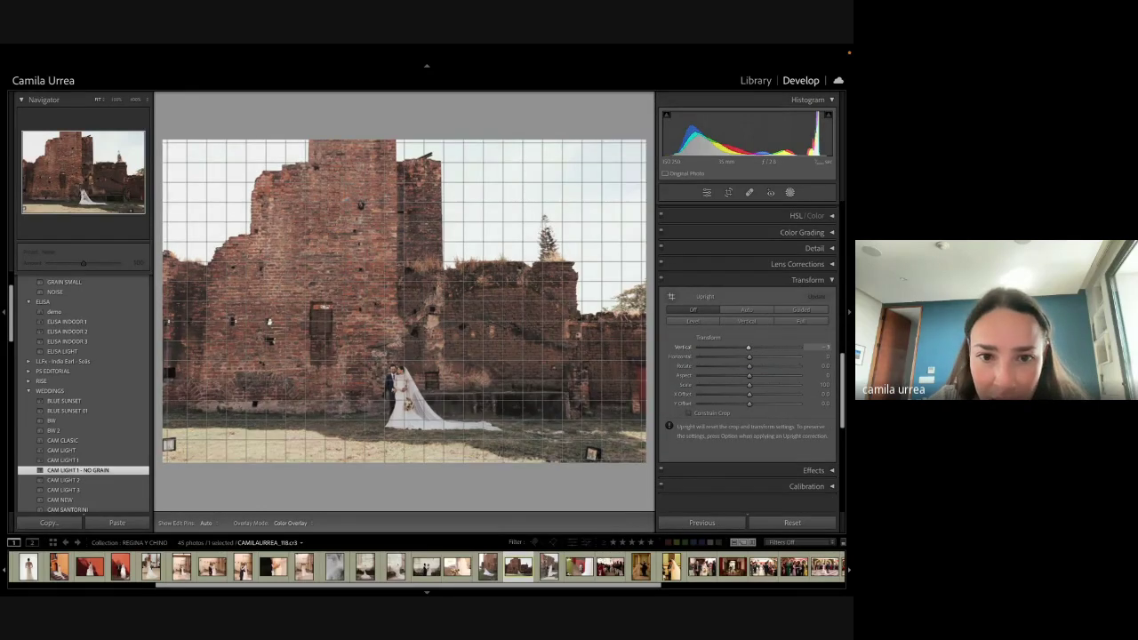
Step: Crop the ruins photo tighter to cut out the lights in both lower corners and straighten it to about -0.47
key(r)
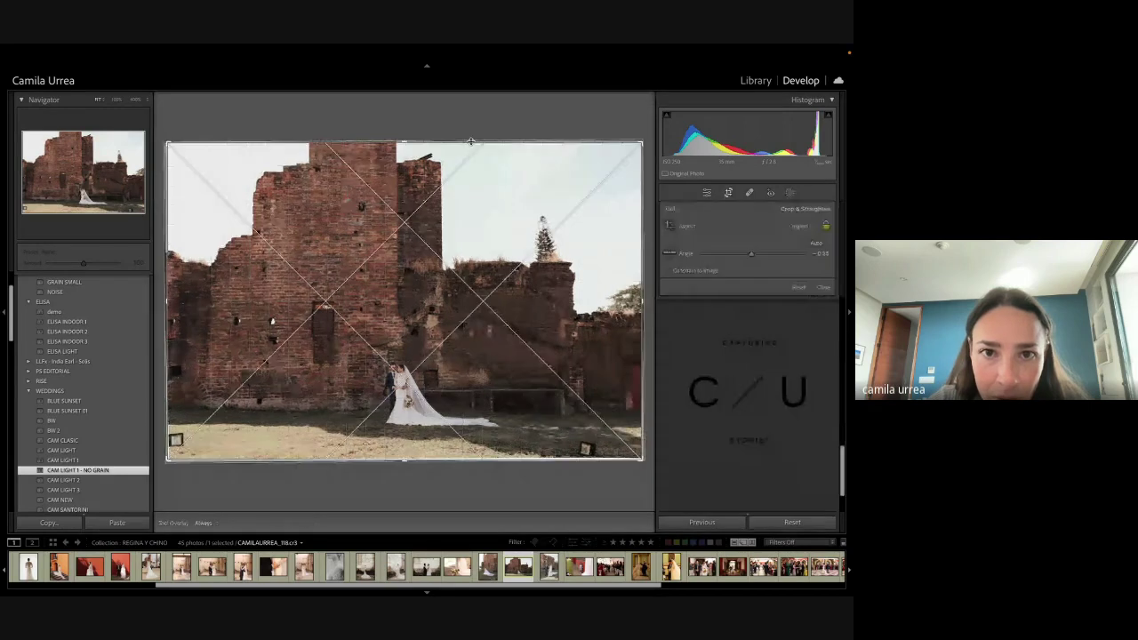
drag(471, 142, 471, 156)
drag(450, 307, 449, 313)
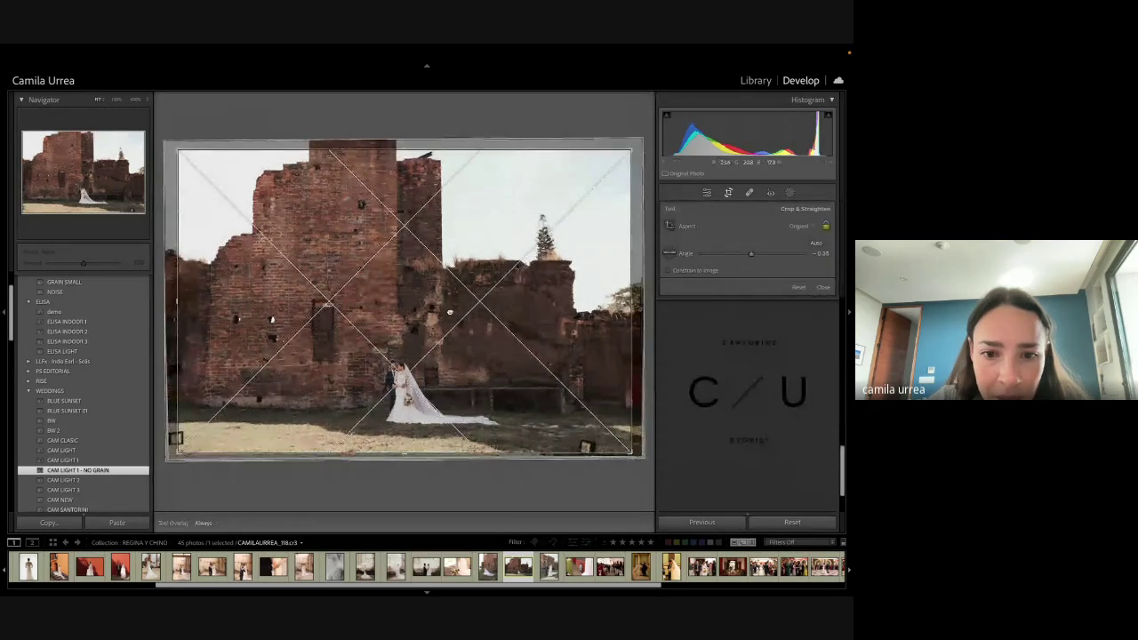
drag(178, 393, 186, 392)
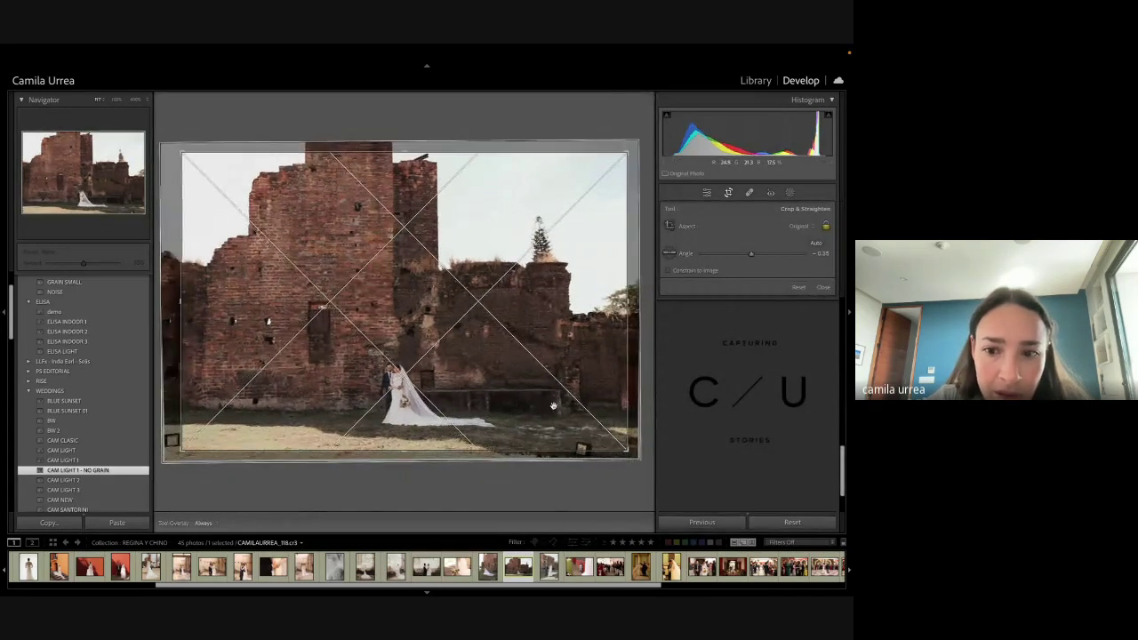
drag(622, 410, 616, 407)
key(Return)
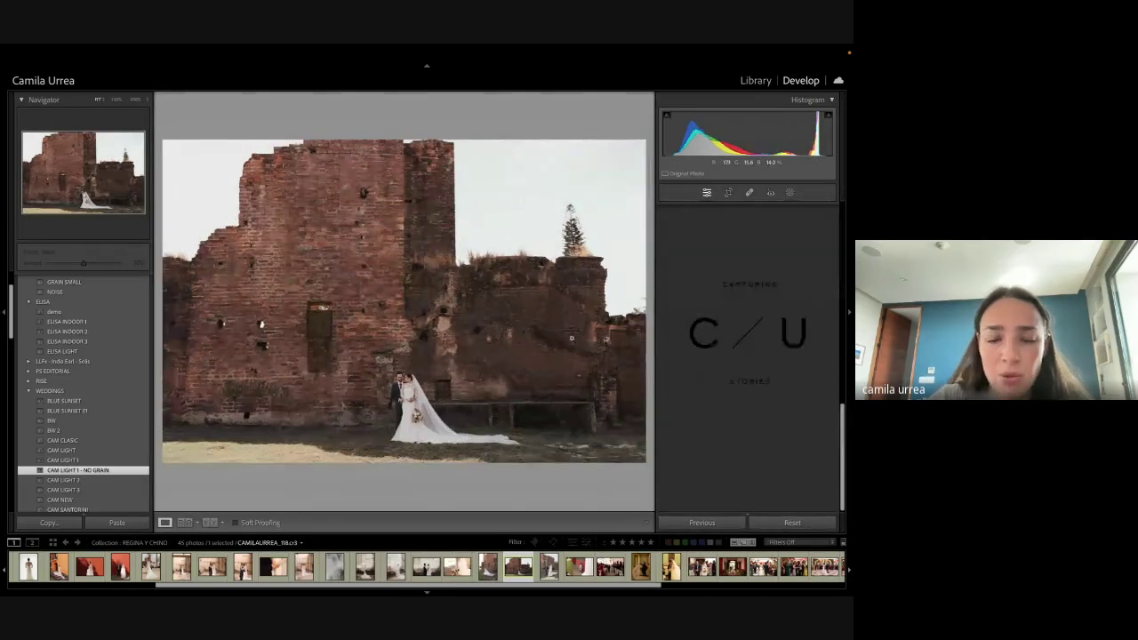
key(r)
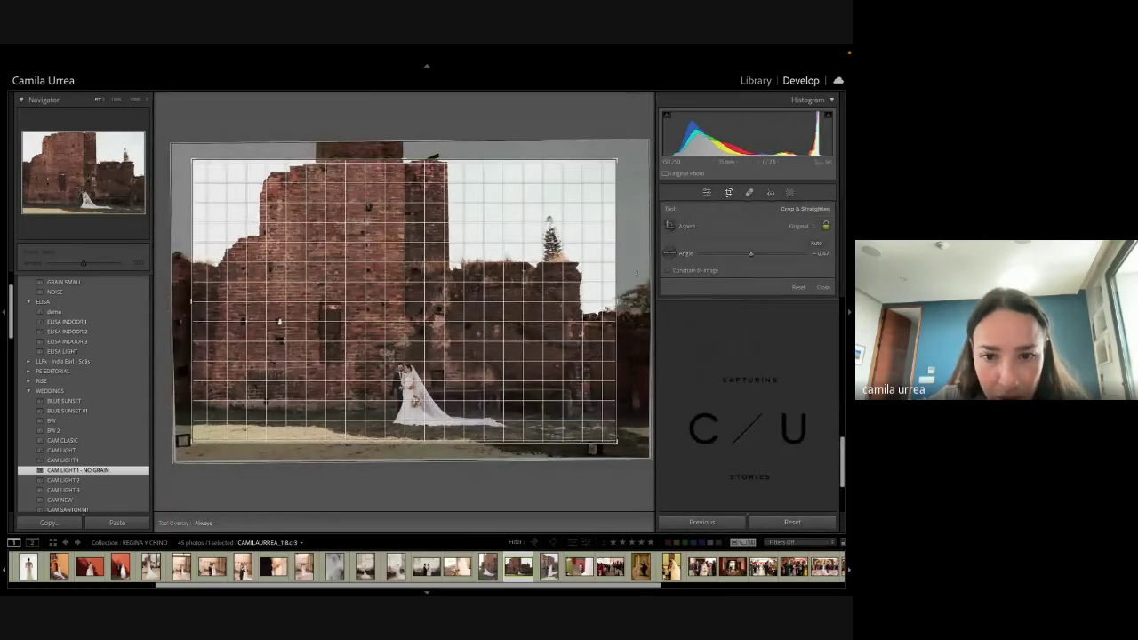
key(Return)
Step: Heal the bright patches on the grass beside the bride's train, repositioning the sampled source areas
click(574, 454)
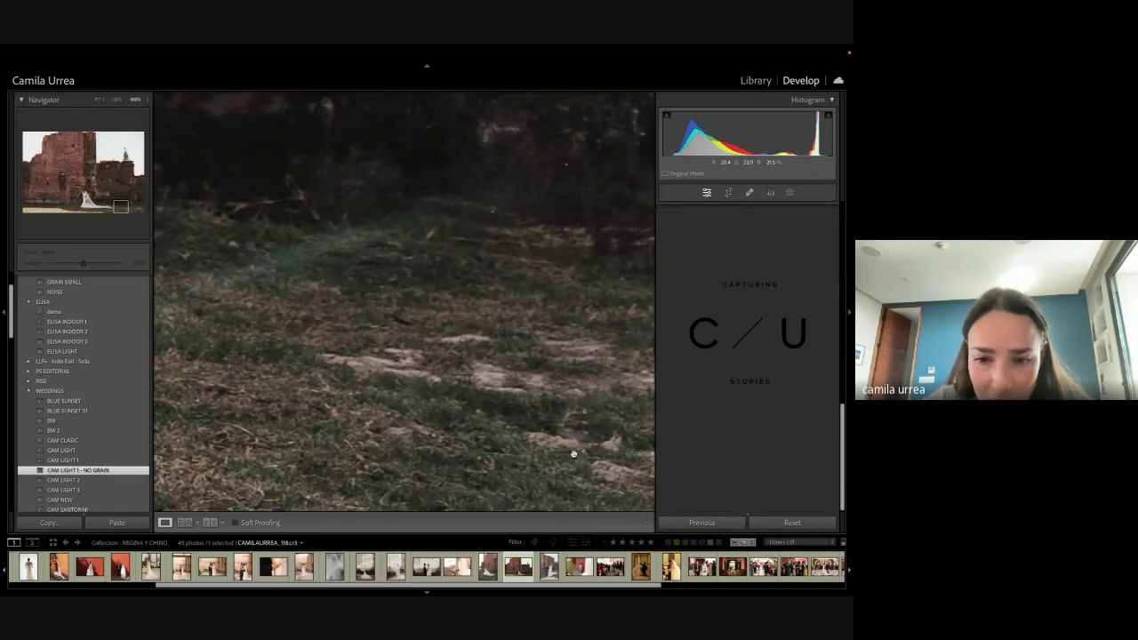
click(525, 443)
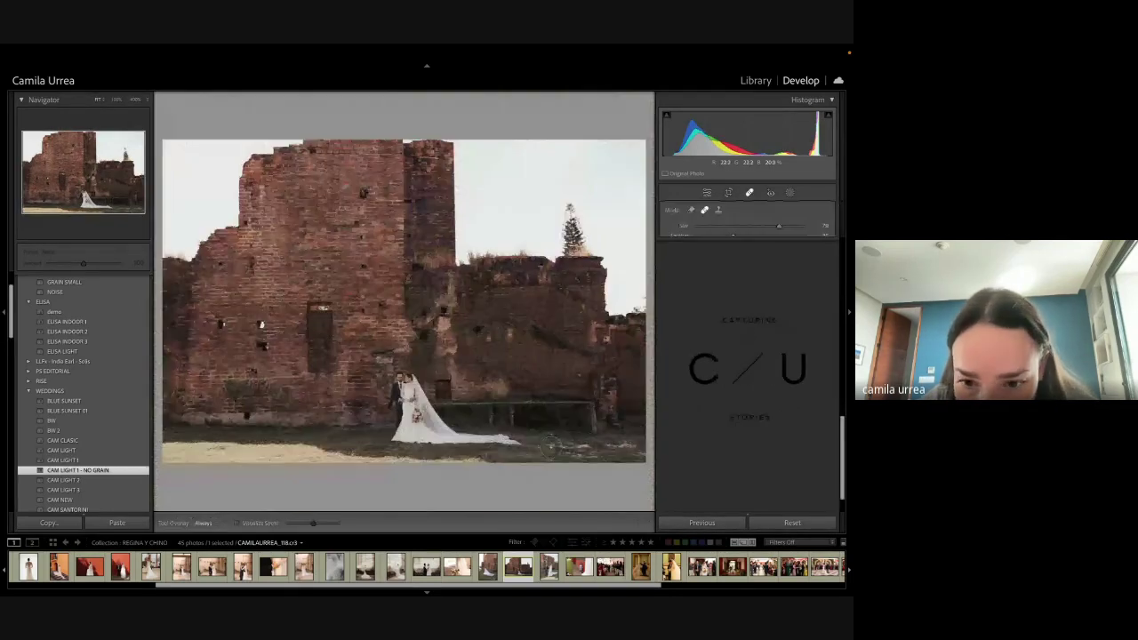
key(q)
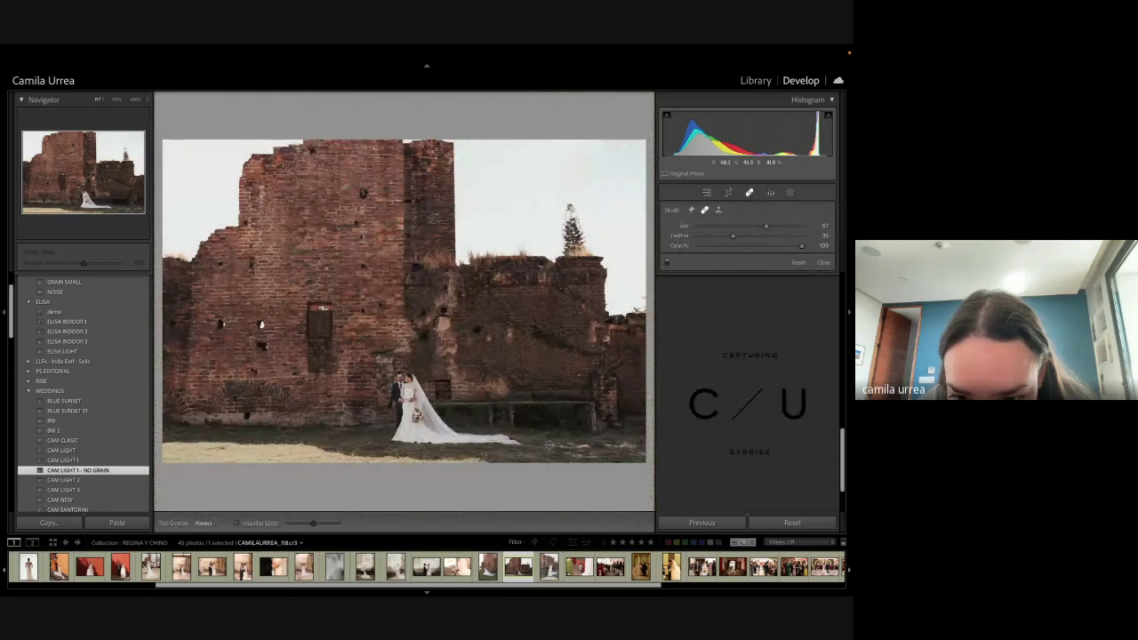
click(562, 450)
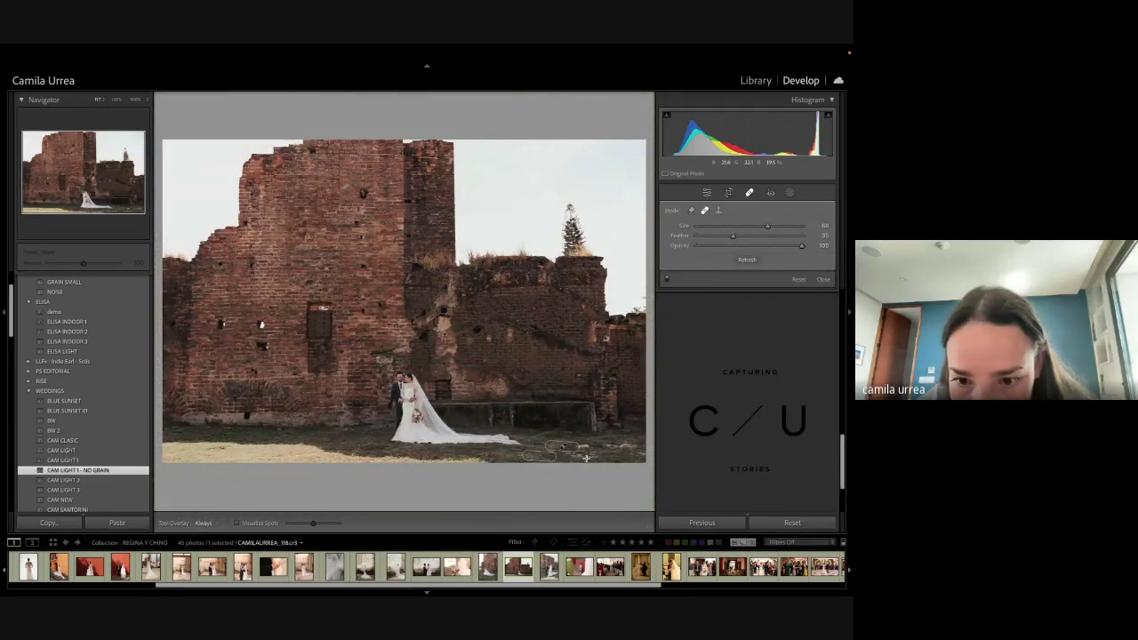
drag(589, 459, 551, 446)
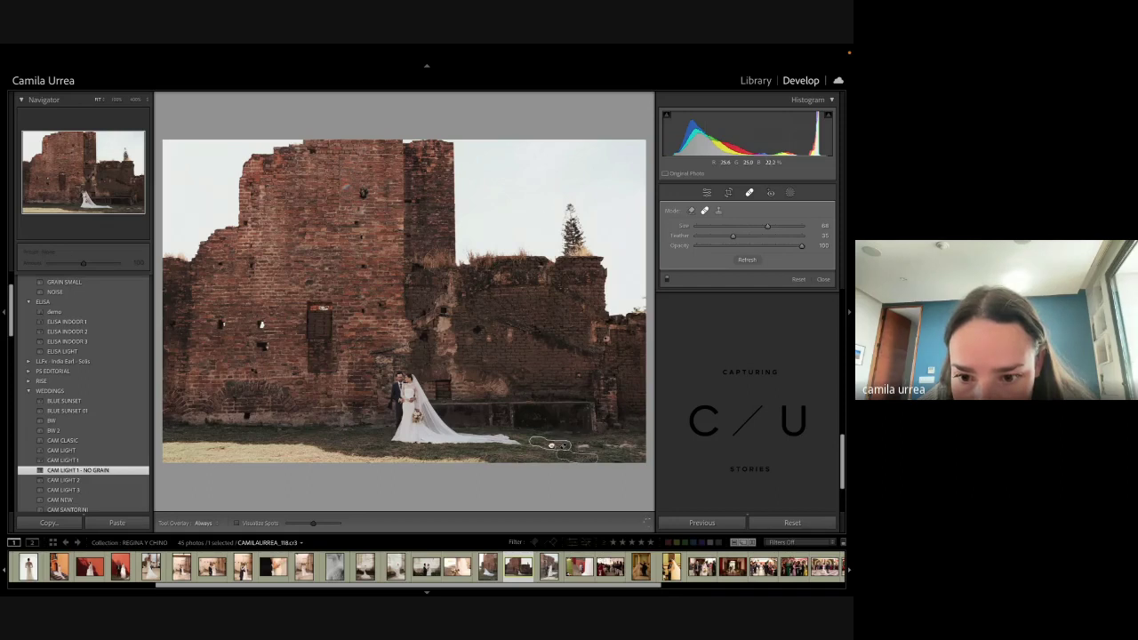
mouse_move(581, 446)
mouse_down()
mouse_move(594, 446)
mouse_move(558, 439)
mouse_move(635, 444)
mouse_up()
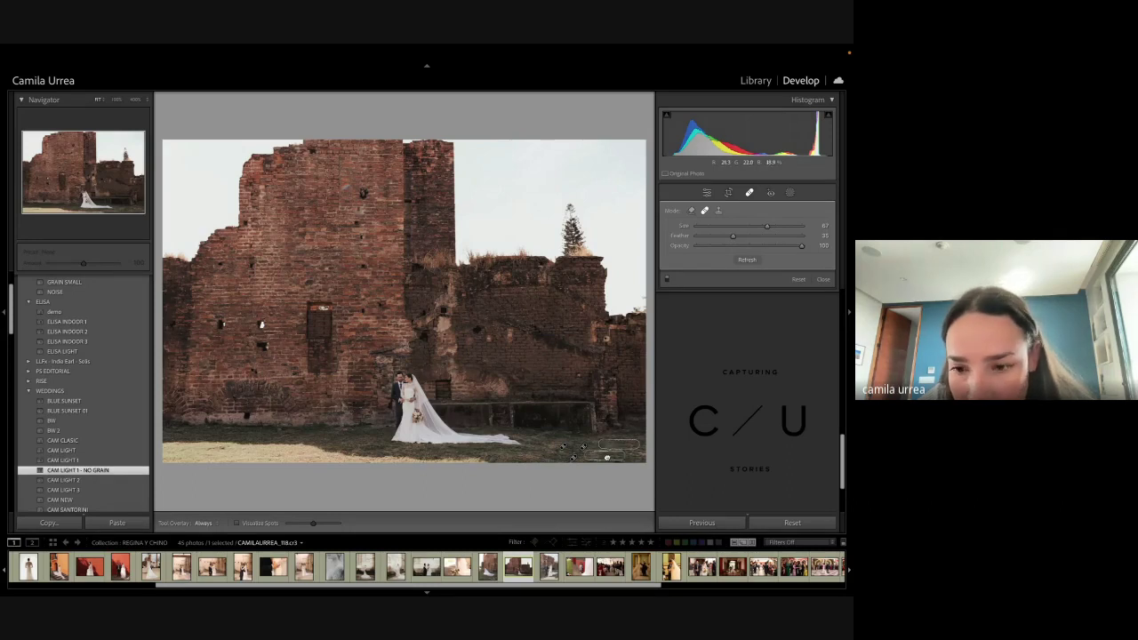
mouse_move(634, 456)
mouse_down()
mouse_move(592, 443)
mouse_move(591, 459)
mouse_up()
key(q)
key(q)
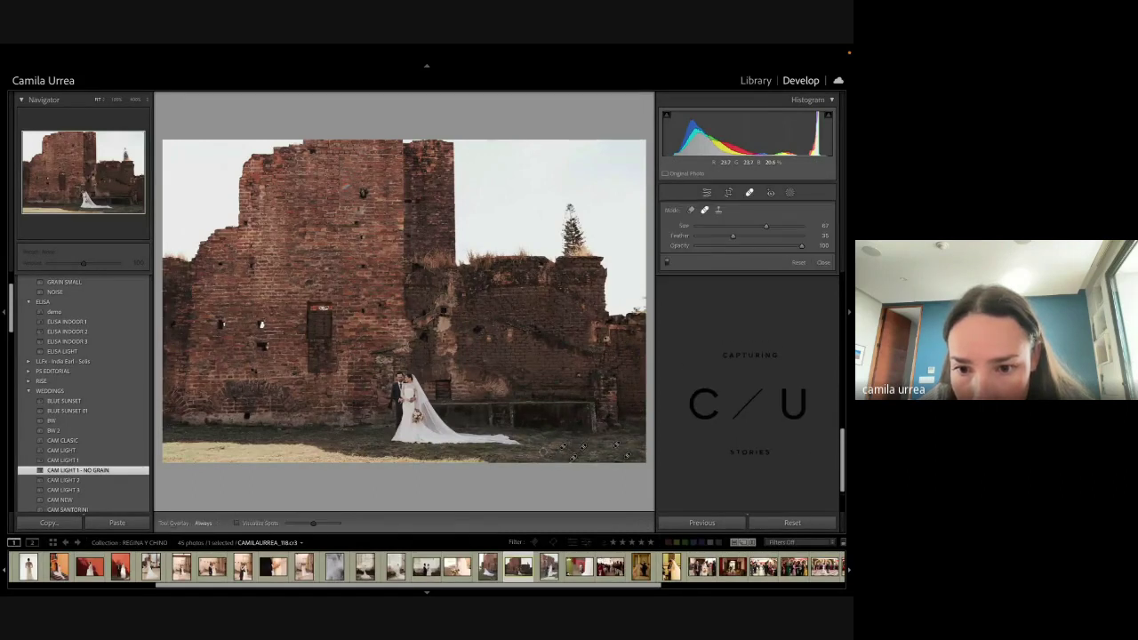
Step: Heal the remaining distracting patches on the grass near the photo's lower-right corner and check the retouching without the overlay
click(574, 452)
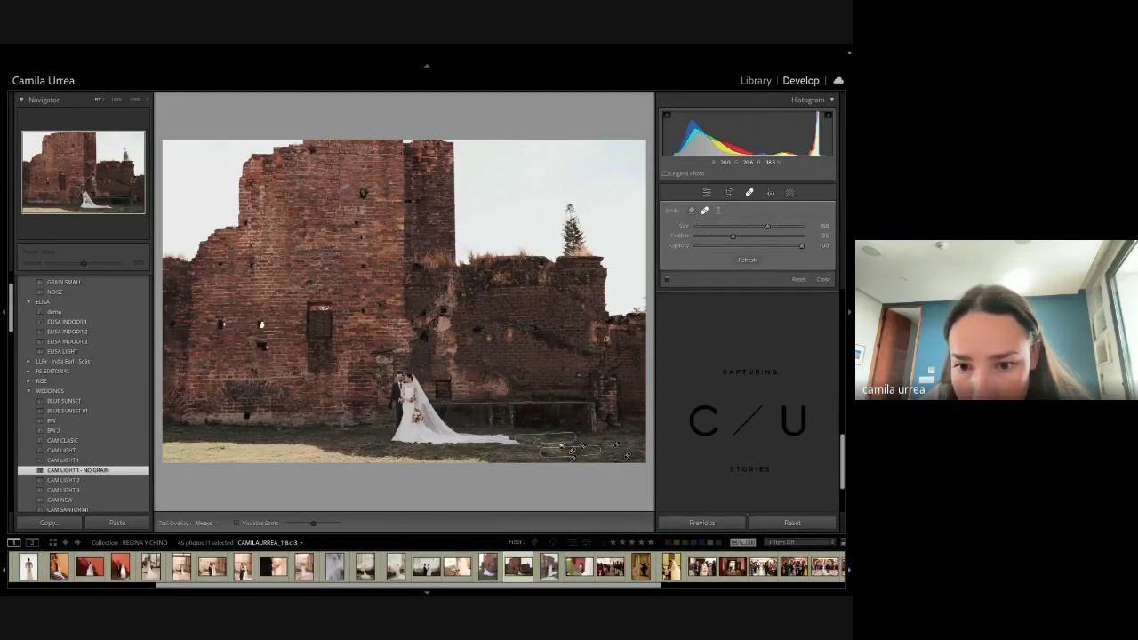
key(q)
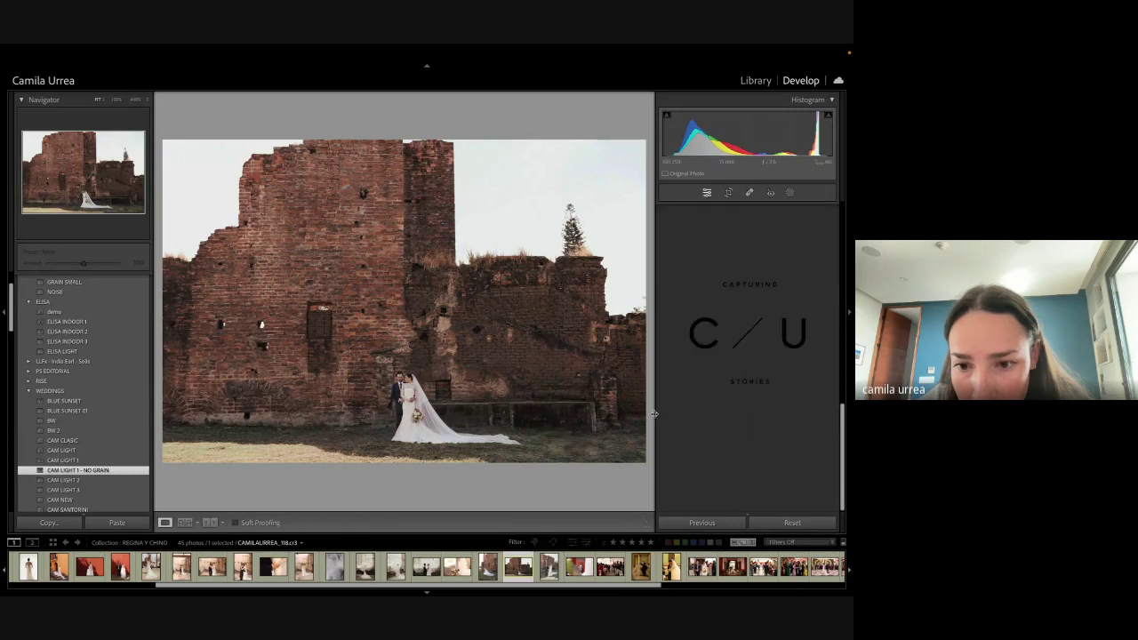
key(q)
click(594, 457)
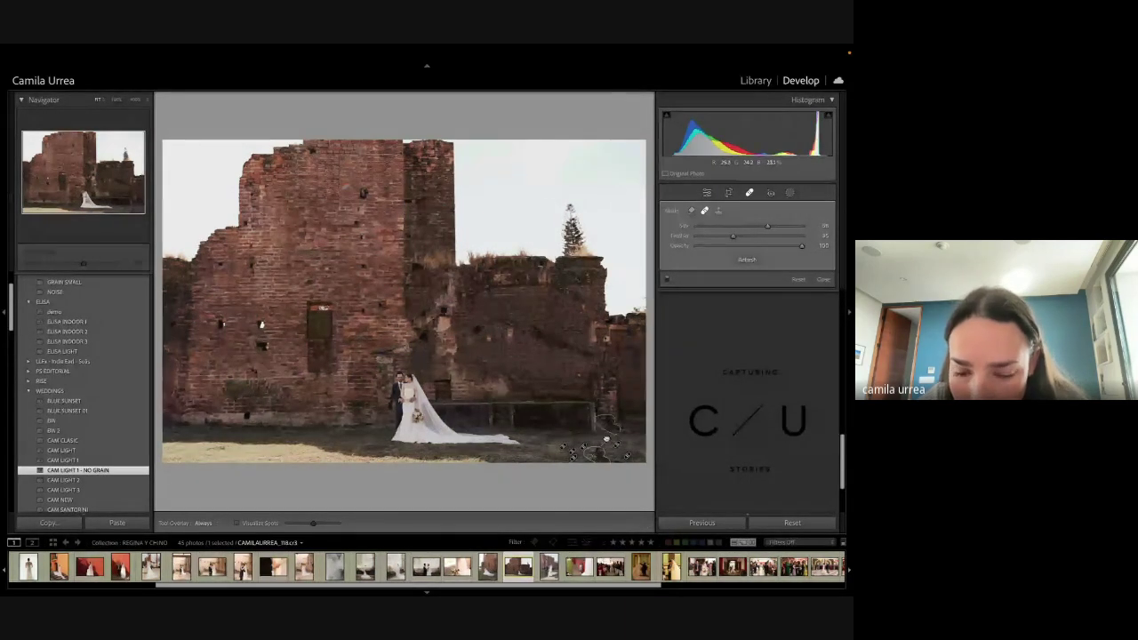
key(q)
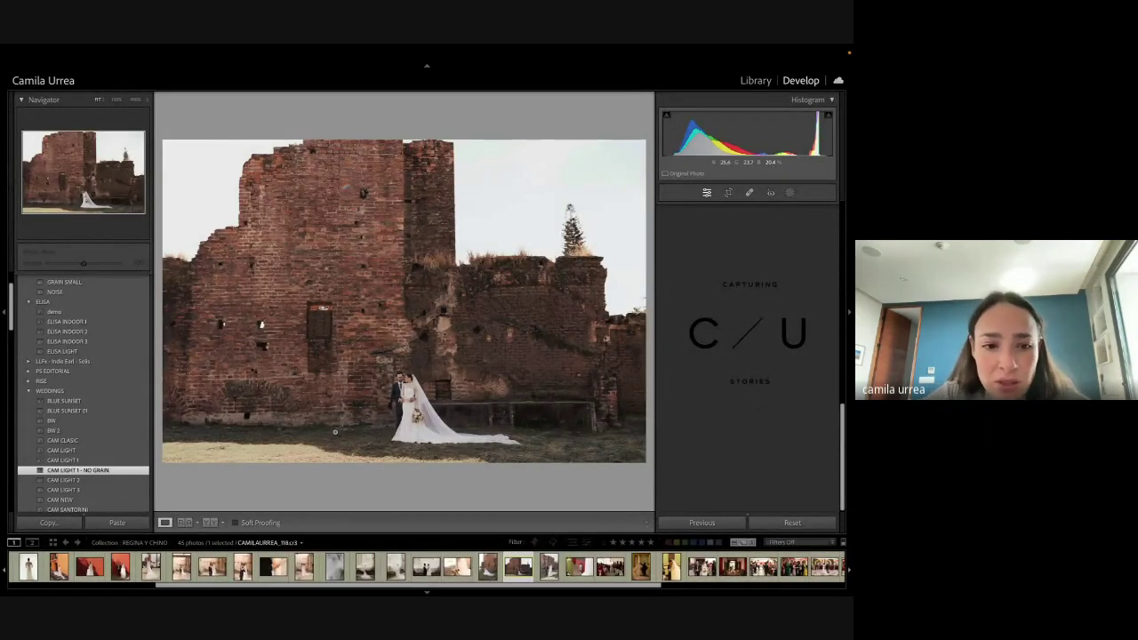
key(q)
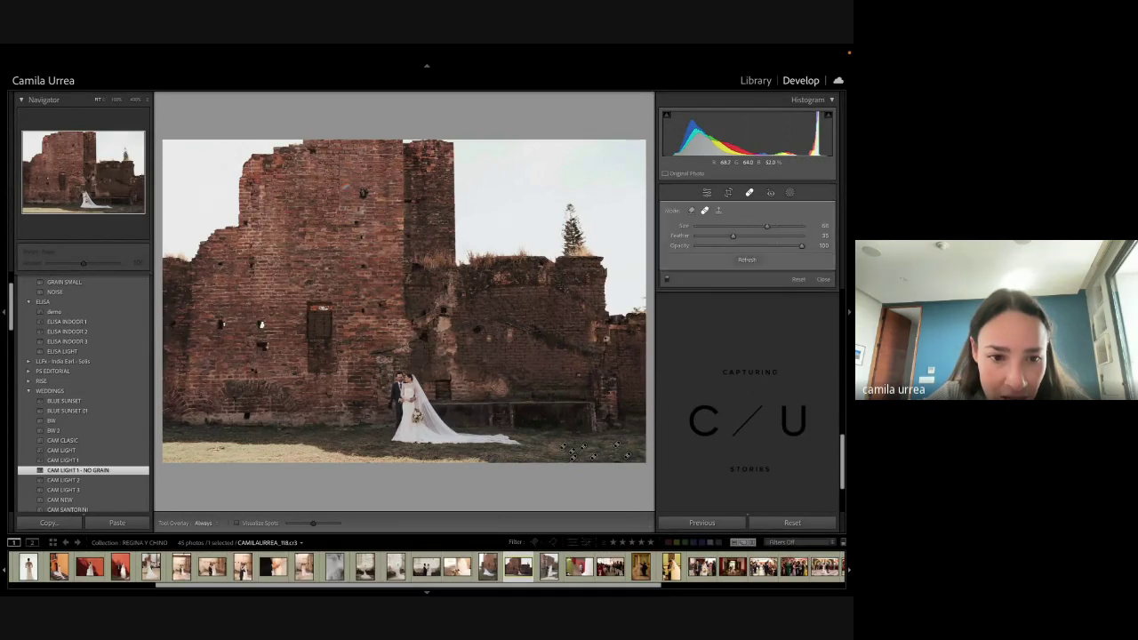
key(q)
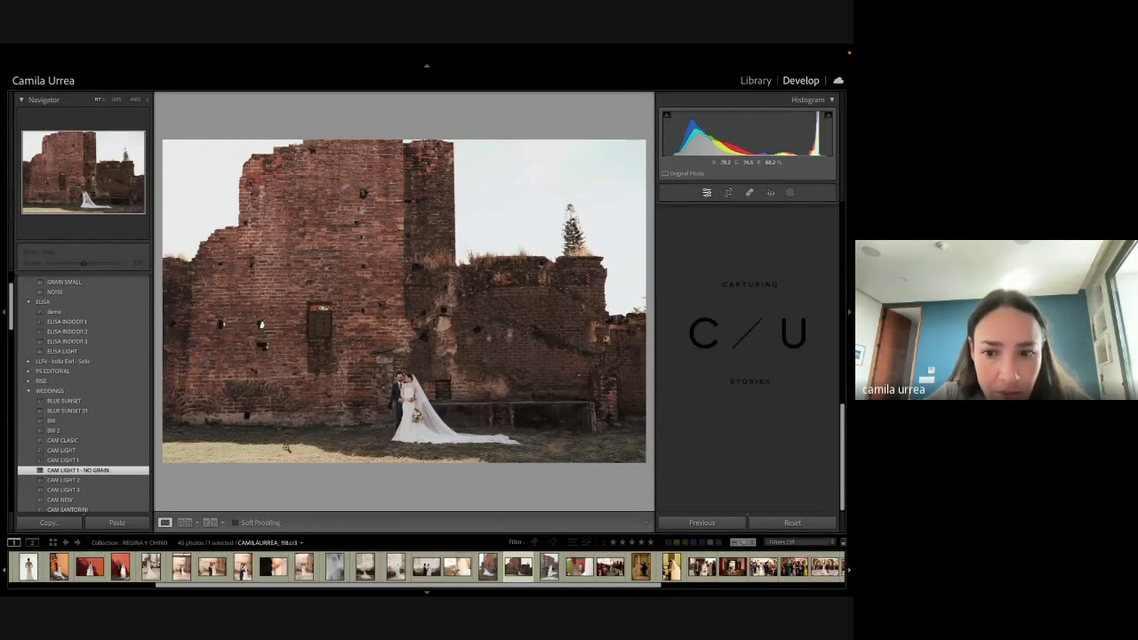
Step: Fine-tune the ruins photo's straightening with two small crop rotations and compare the result with its unedited version
key(r)
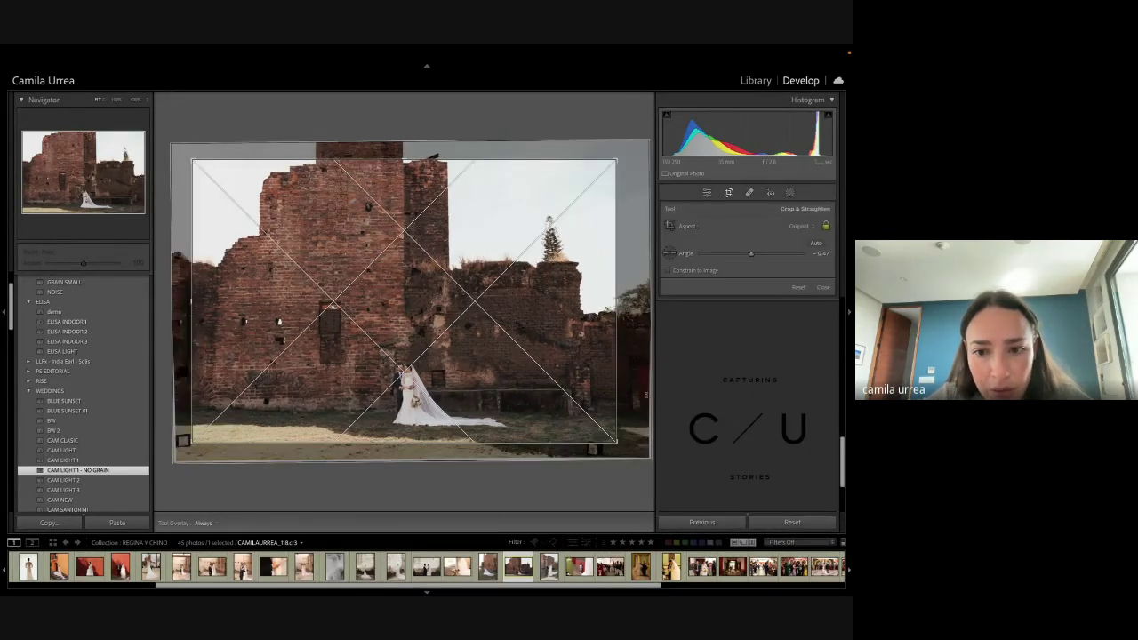
drag(647, 393, 644, 395)
key(r)
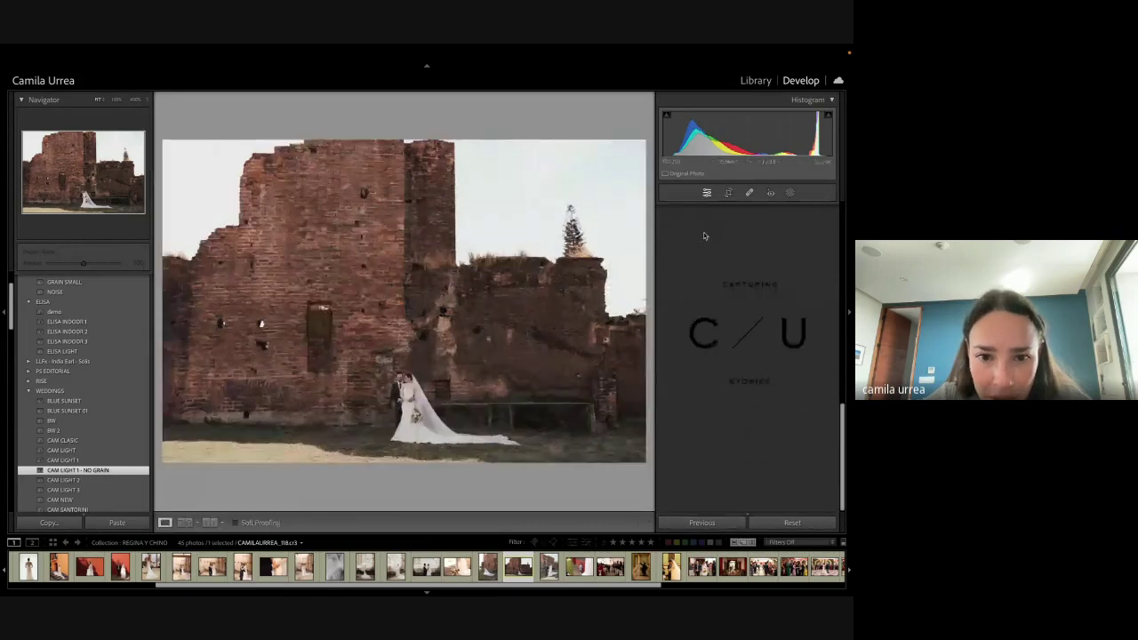
key(r)
drag(640, 235, 640, 232)
key(r)
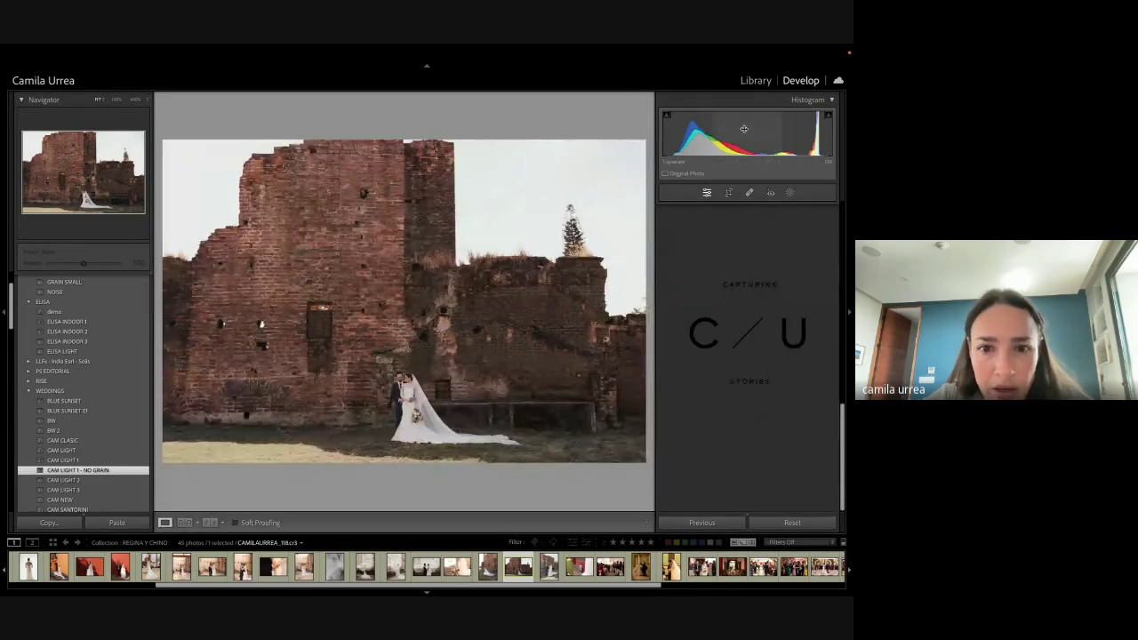
key(backslash)
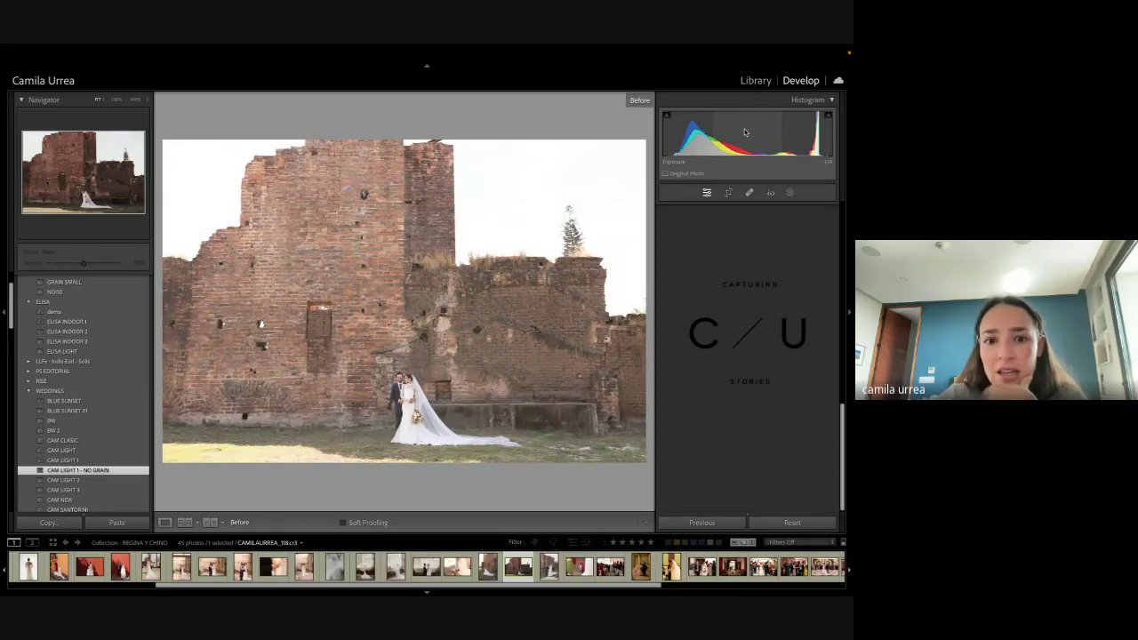
key(backslash)
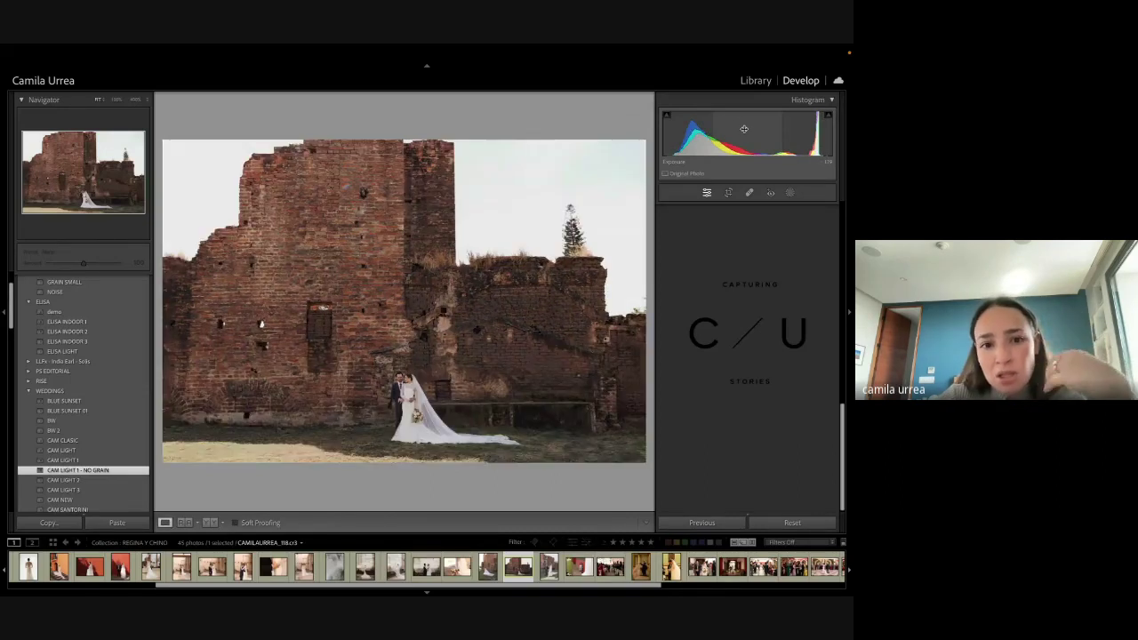
Step: Browse further along the collection's thumbnails and switch to the desktop with the Google Meet call
scroll(782, 567, down, 5)
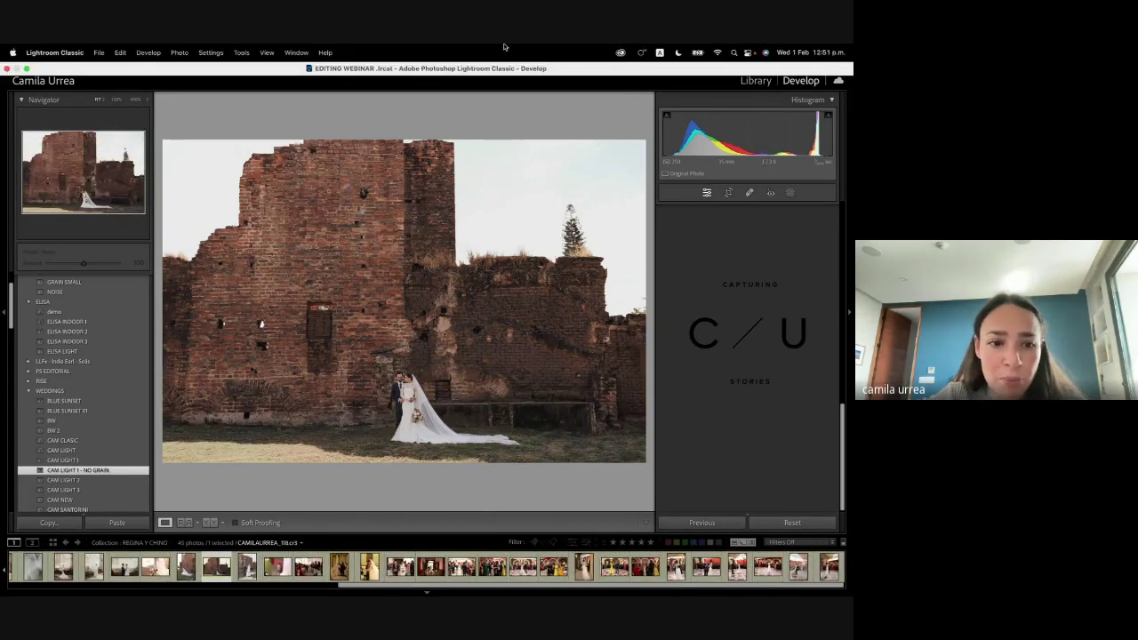
key(ctrl+Left)
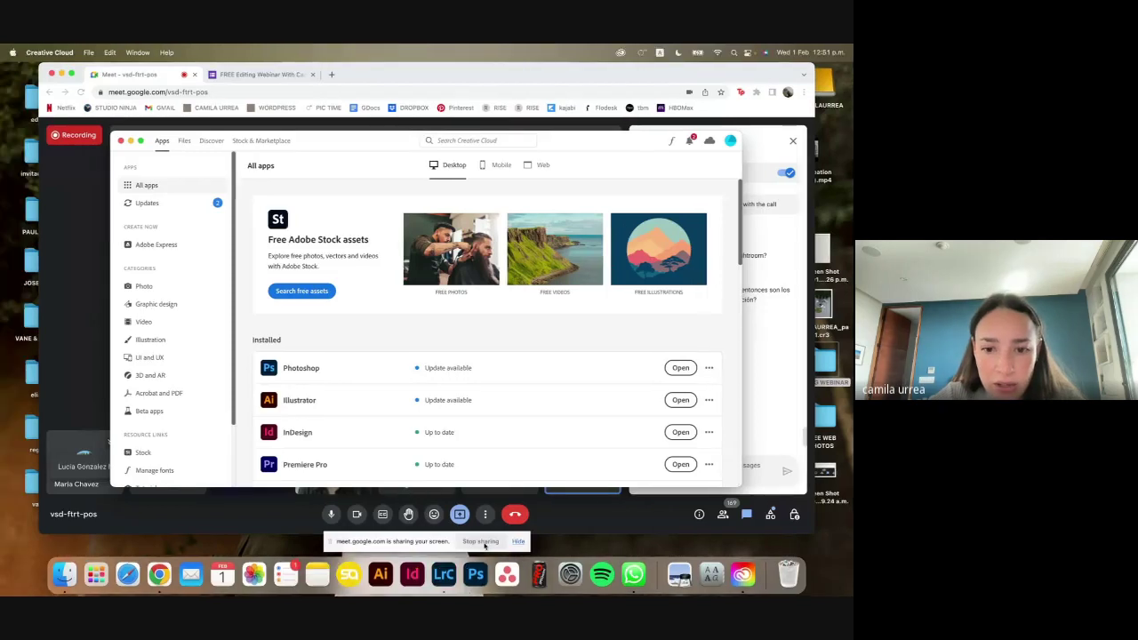